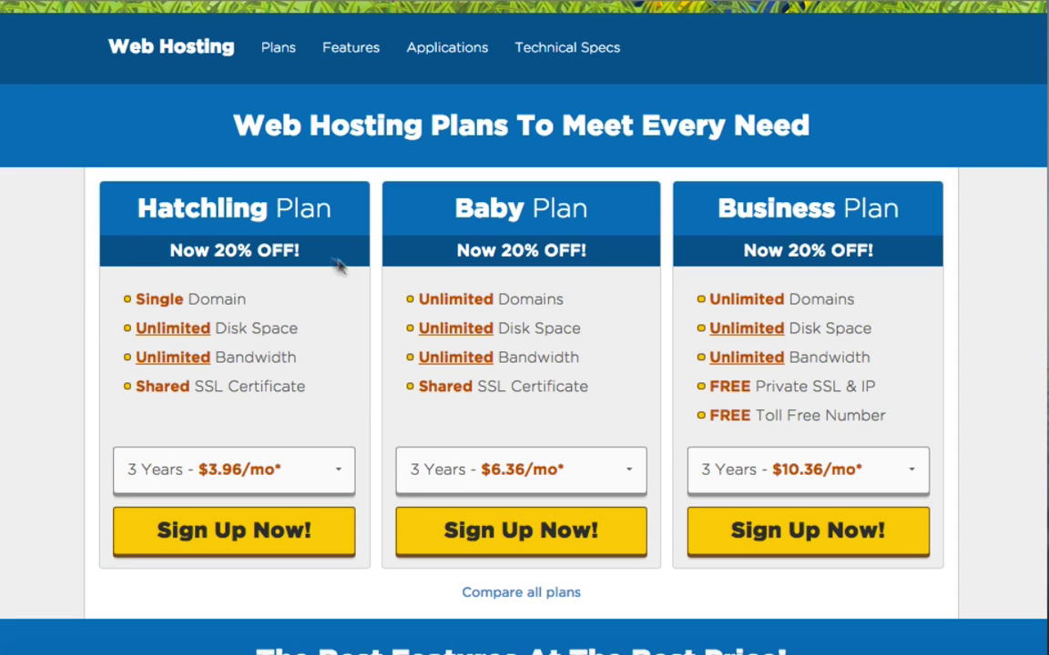
Start a Baby plan order and add the .com domain 'sdjhabfjhlsdbvlhjsbfljshbf' as primary.
{"action": "left_click", "coordinate": [534, 543]}
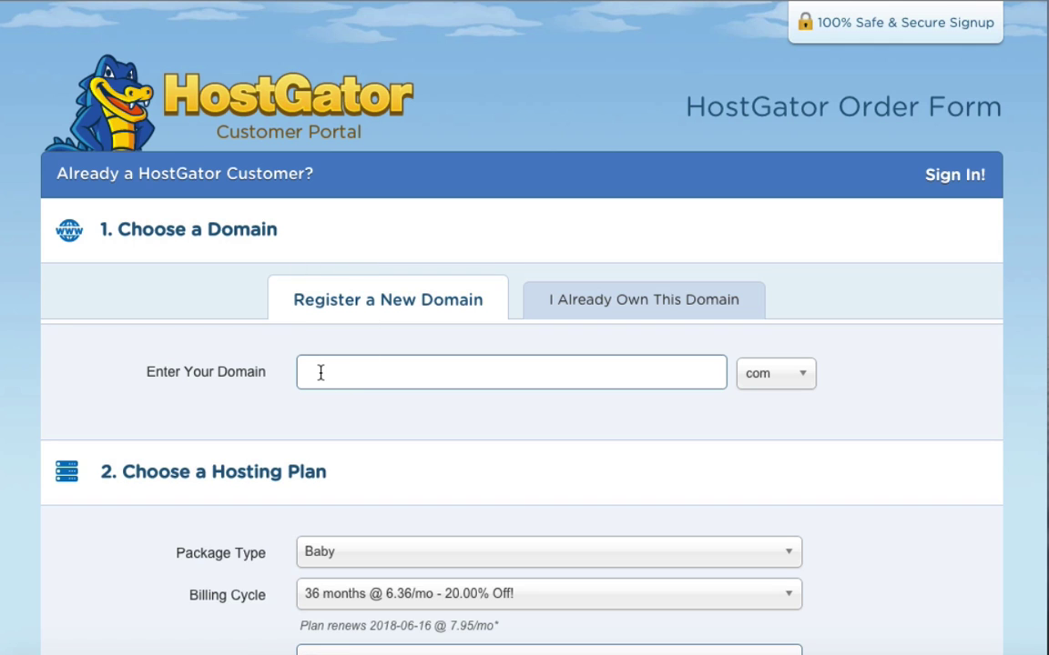
{"action": "type", "text": "sdjhabfjhlsdbvlhjsbfljshbf"}
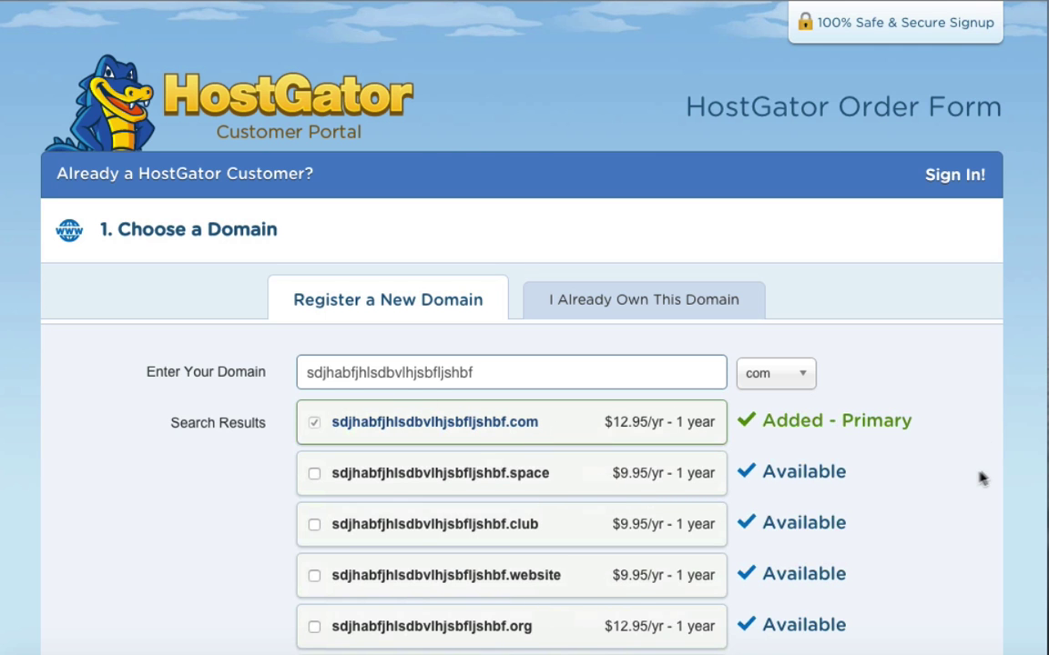
{"action": "scroll", "coordinate": [963, 478], "scroll_direction": "down", "scroll_amount": 5}
{"action": "scroll", "coordinate": [963, 478], "scroll_direction": "down", "scroll_amount": 5}
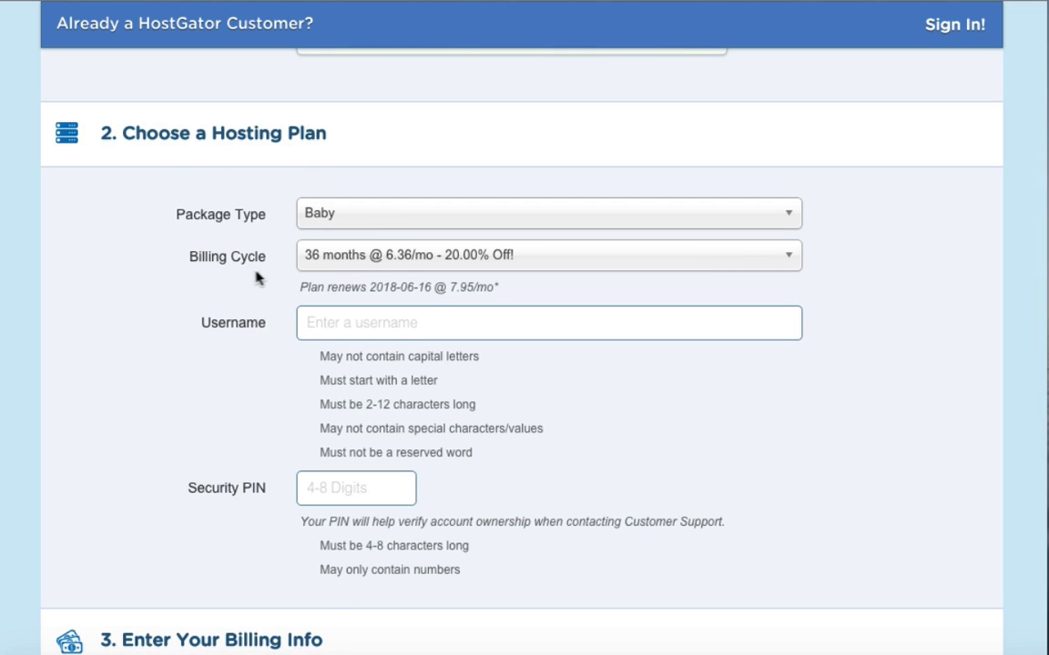
Set the Baby plan billing cycle to 6 months at 7.96/mo with 20% off.
{"action": "left_click", "coordinate": [350, 261]}
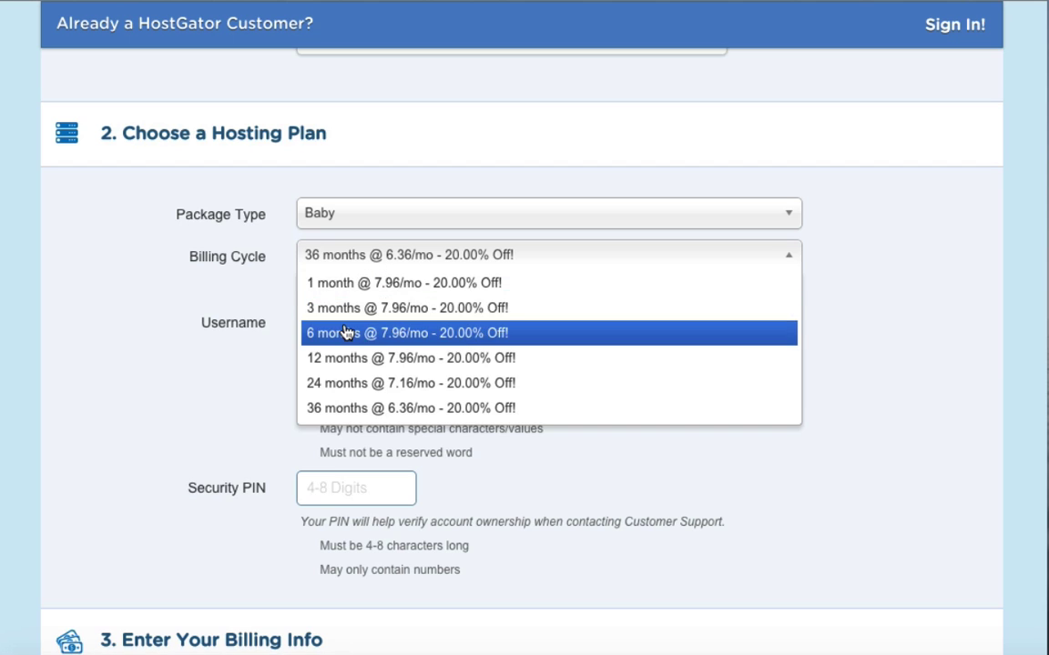
{"action": "left_click", "coordinate": [346, 332]}
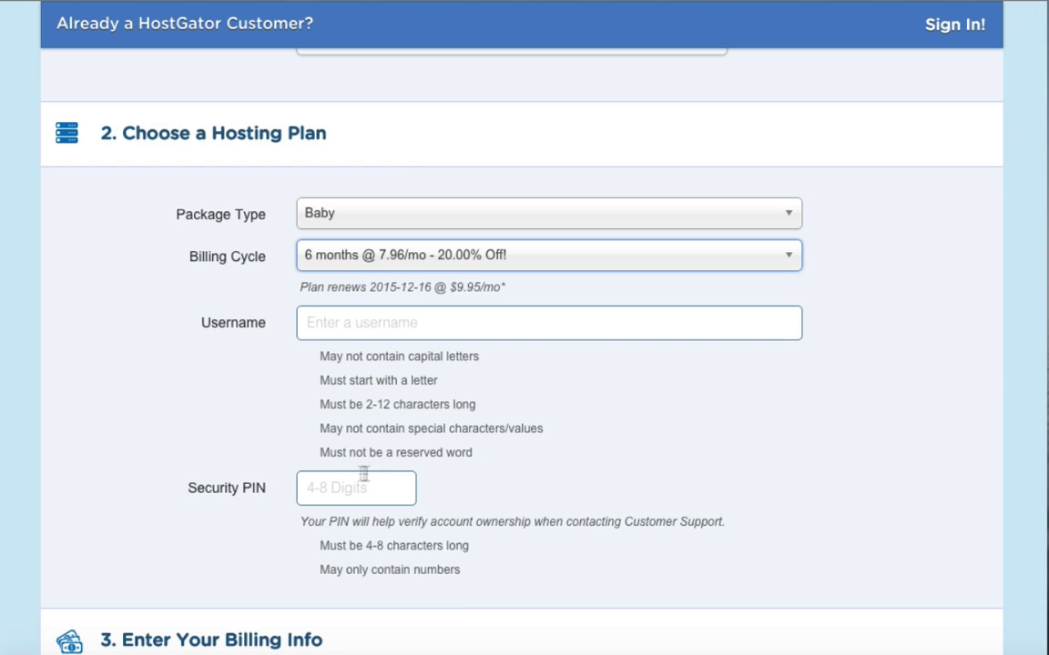
{"action": "scroll", "coordinate": [192, 456], "scroll_direction": "down", "scroll_amount": 6}
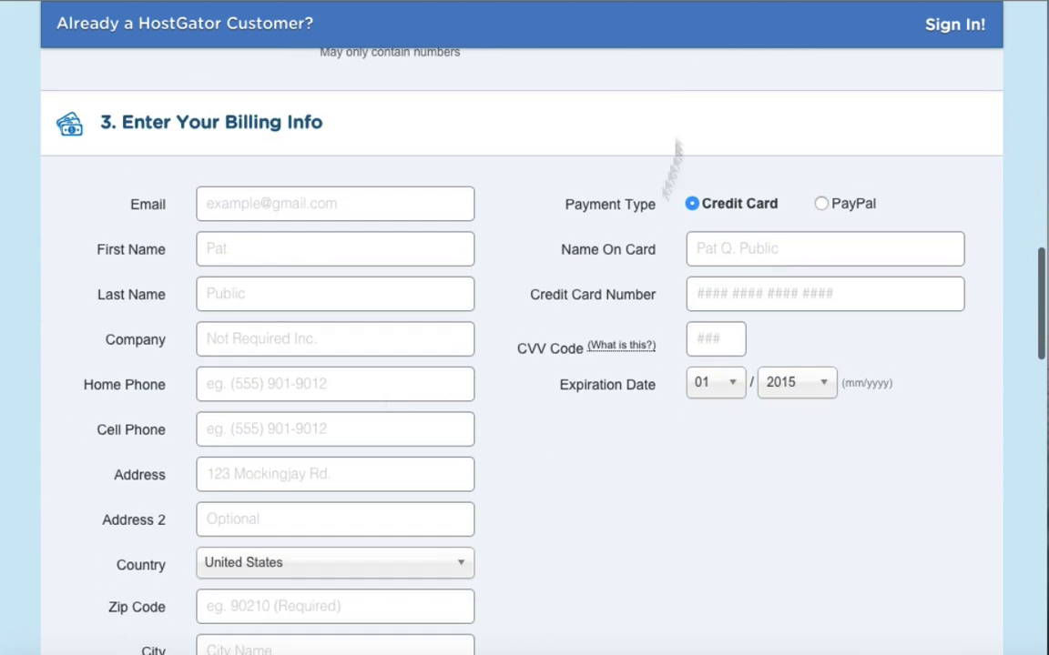
Untick the Domain Privacy Protection, SiteLock and Site Backup add-ons.
{"action": "scroll", "coordinate": [417, 407], "scroll_direction": "down", "scroll_amount": 7}
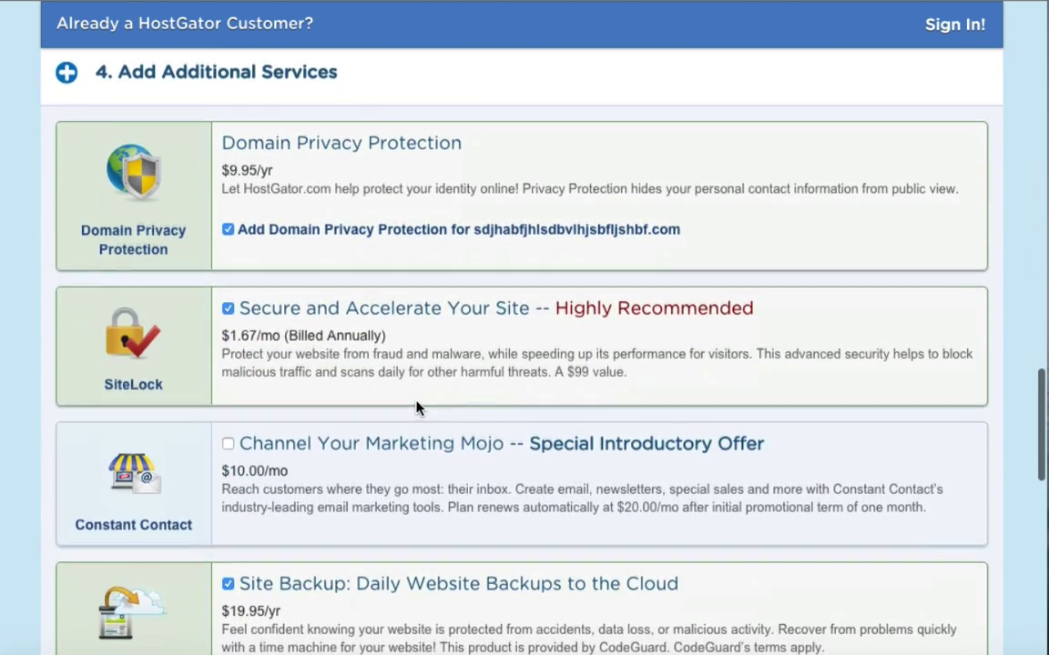
{"action": "scroll", "coordinate": [416, 408], "scroll_direction": "up", "scroll_amount": 1}
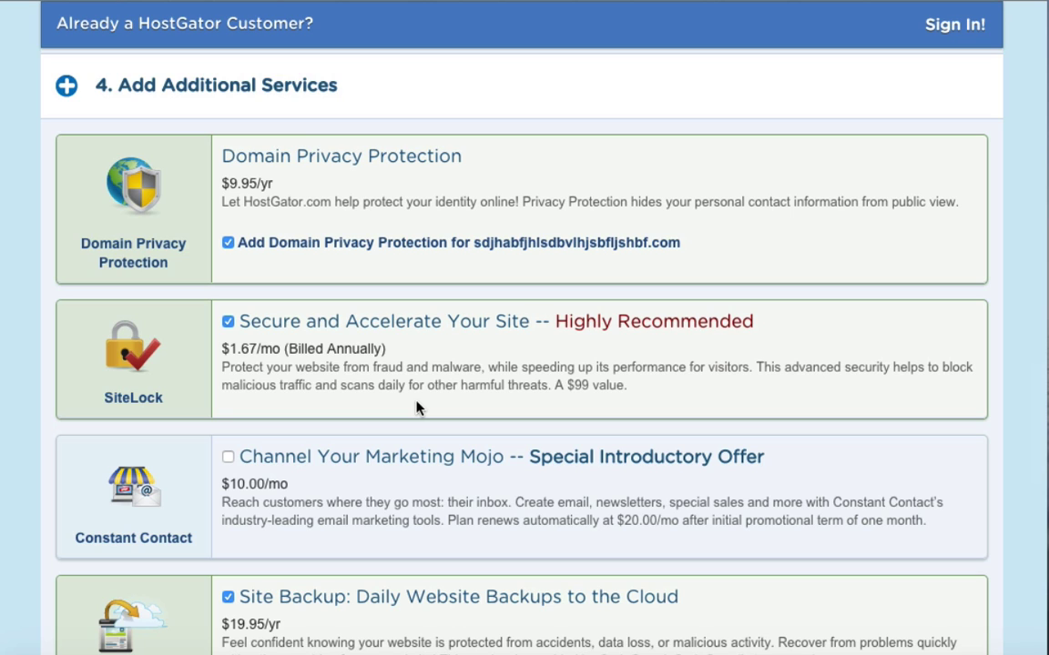
{"action": "left_click", "coordinate": [229, 242]}
{"action": "left_click", "coordinate": [227, 321]}
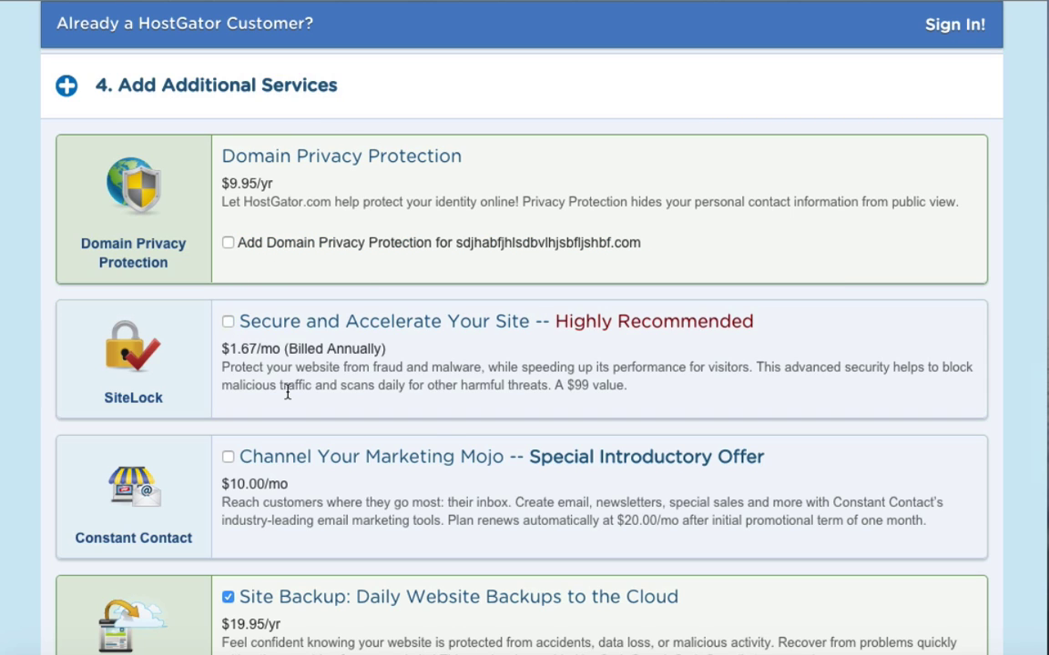
{"action": "scroll", "coordinate": [287, 396], "scroll_direction": "down", "scroll_amount": 2}
{"action": "left_click", "coordinate": [228, 513]}
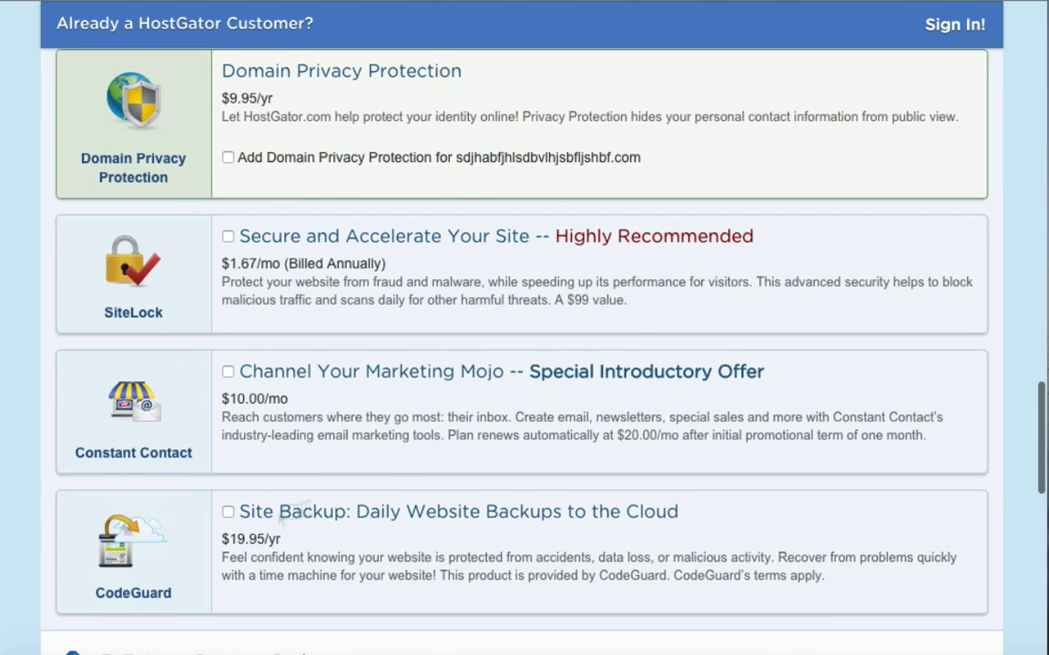
{"action": "scroll", "coordinate": [358, 379], "scroll_direction": "up", "scroll_amount": 1}
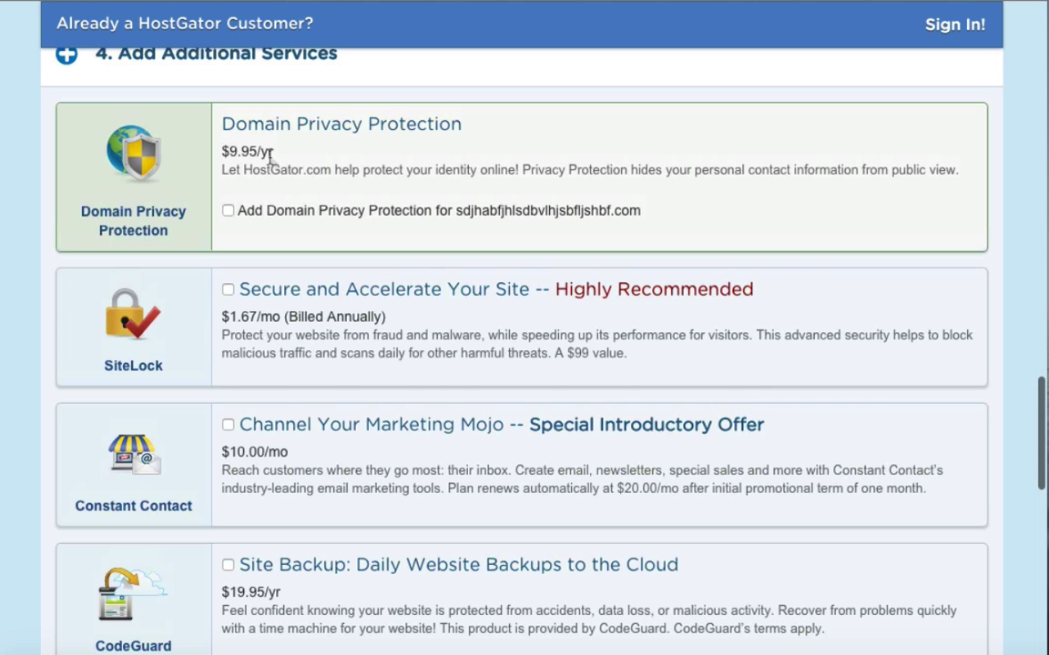
{"action": "scroll", "coordinate": [285, 491], "scroll_direction": "down", "scroll_amount": 6}
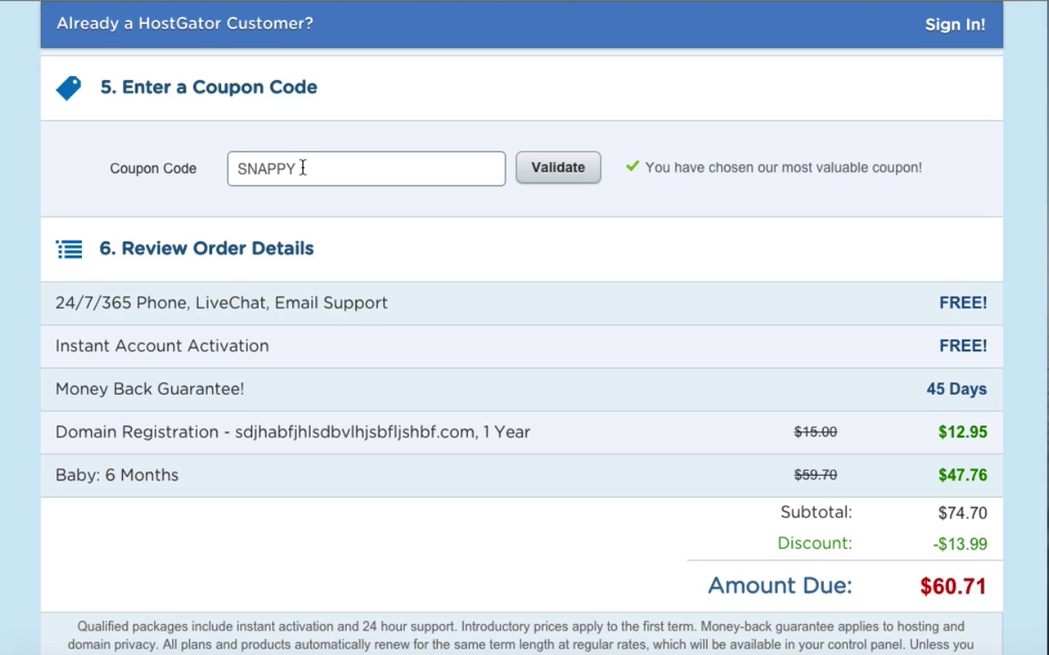
Replace the SNAPPY coupon with wpcoupon25 and validate it, cutting the amount due to $54.74.
{"action": "double_click", "coordinate": [302, 168]}
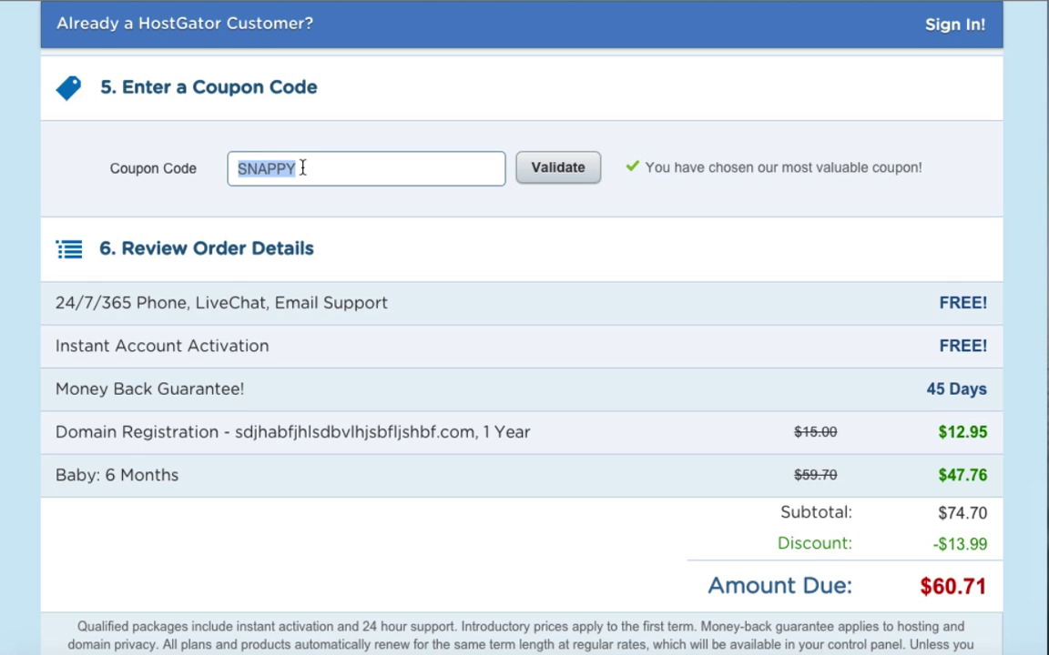
{"action": "type", "text": "wpc"}
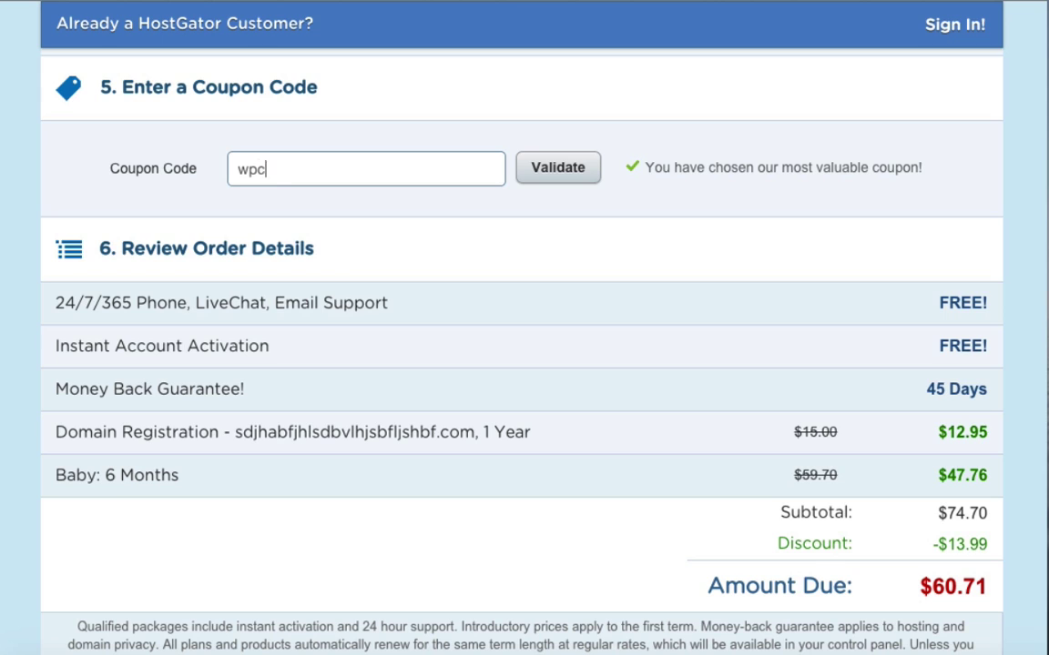
{"action": "type", "text": "oupon25"}
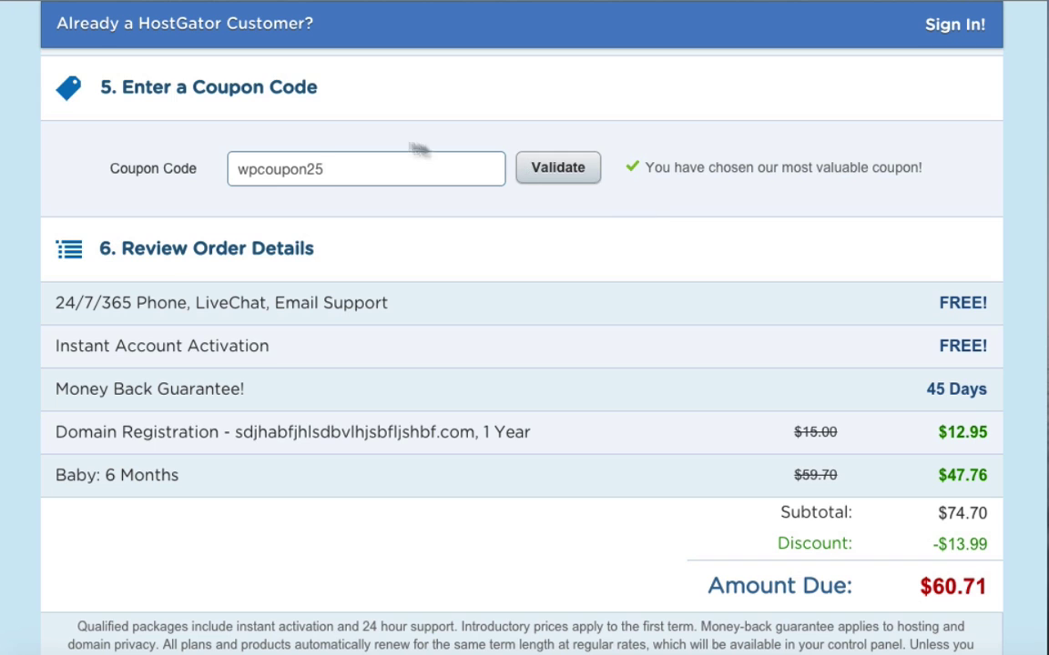
{"action": "left_click", "coordinate": [553, 169]}
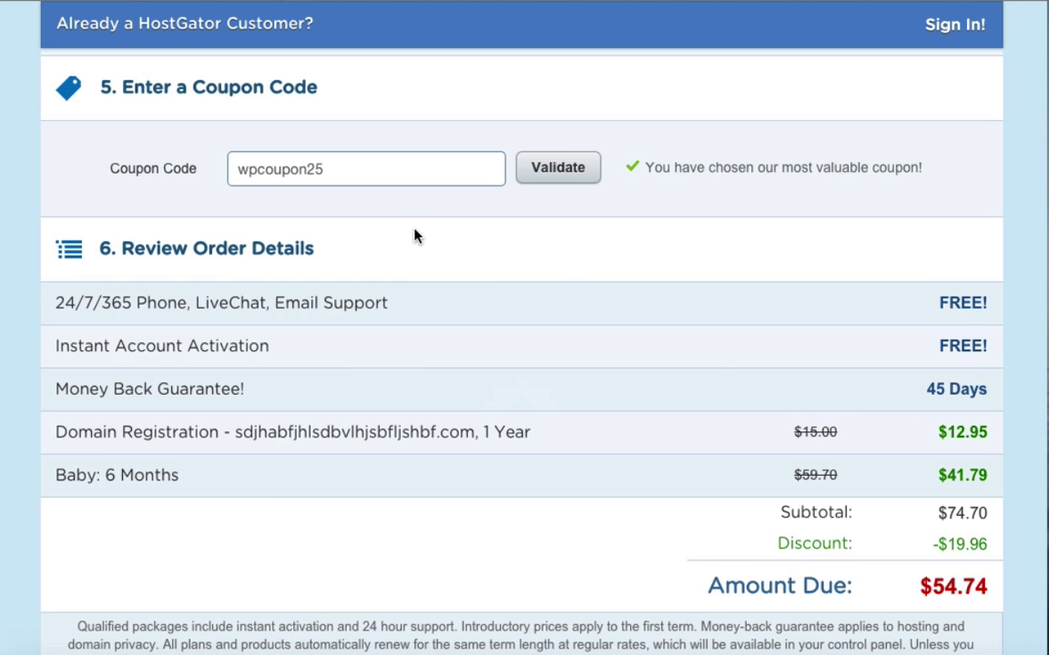
{"action": "scroll", "coordinate": [414, 236], "scroll_direction": "up", "scroll_amount": 1}
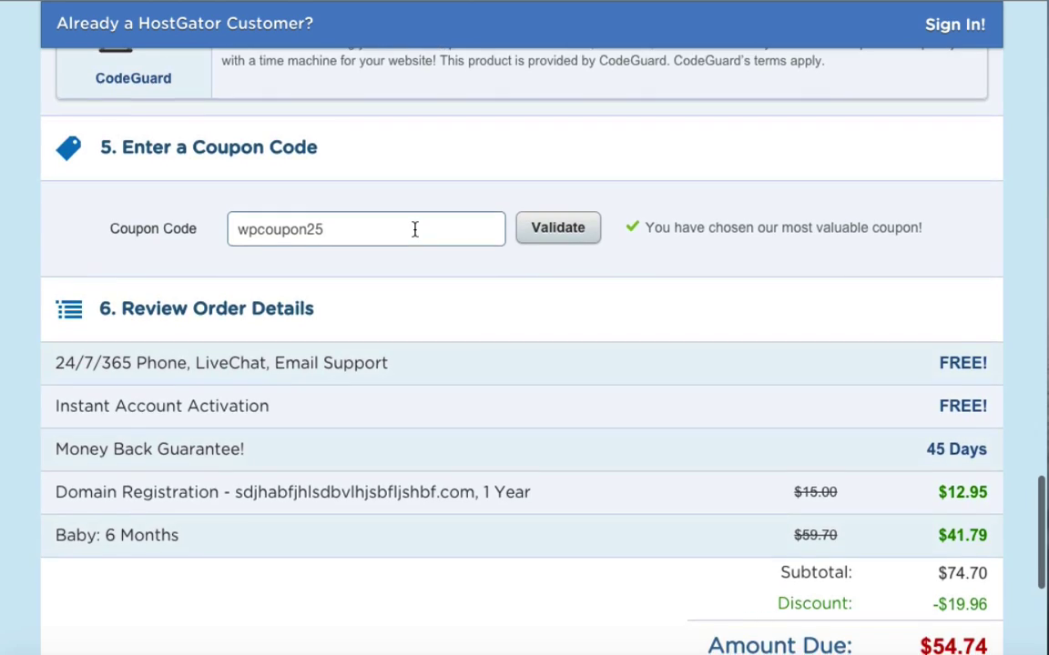
Switch the billing cycle to 1 month at 6.96/mo with 30% off.
{"action": "scroll", "coordinate": [414, 236], "scroll_direction": "up", "scroll_amount": 4}
{"action": "scroll", "coordinate": [414, 236], "scroll_direction": "up", "scroll_amount": 15}
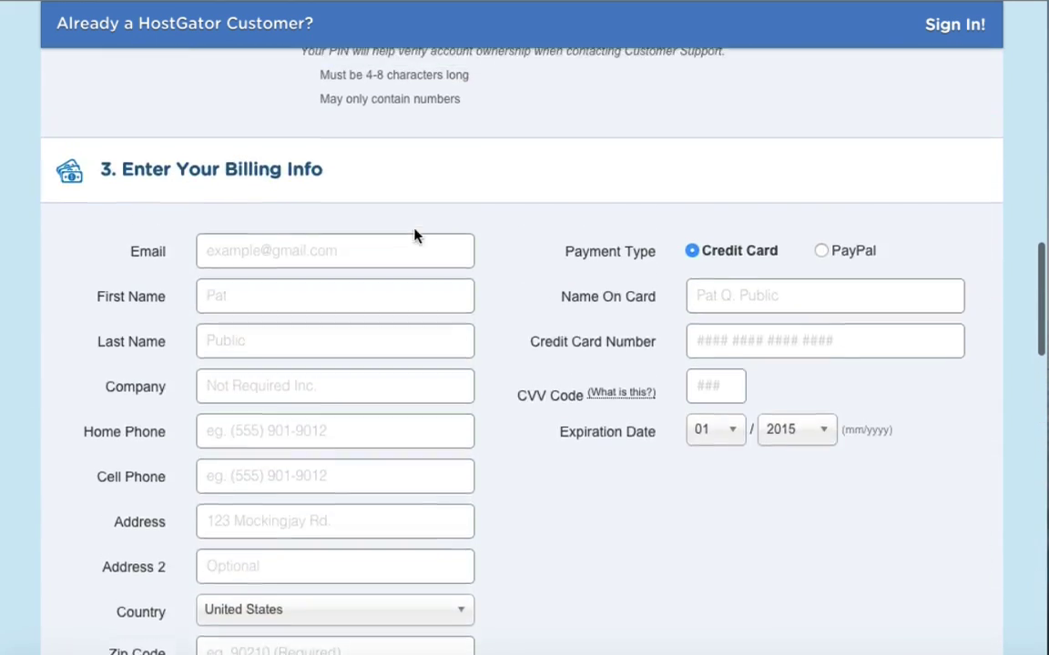
{"action": "scroll", "coordinate": [414, 230], "scroll_direction": "up", "scroll_amount": 4}
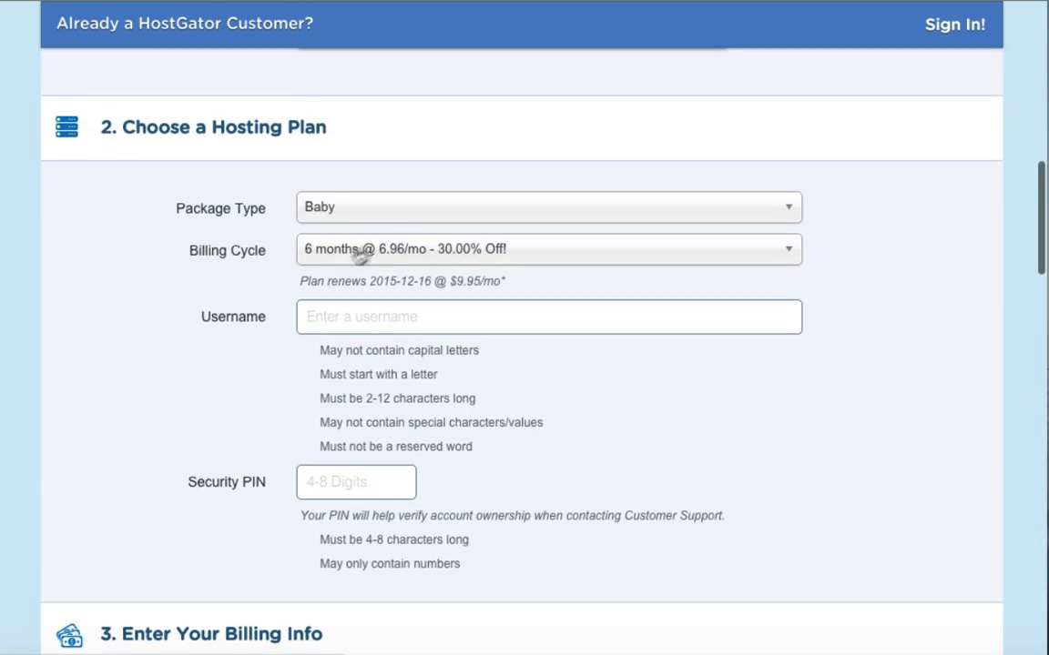
{"action": "scroll", "coordinate": [334, 262], "scroll_direction": "down", "scroll_amount": 1}
{"action": "scroll", "coordinate": [335, 262], "scroll_direction": "up", "scroll_amount": 1}
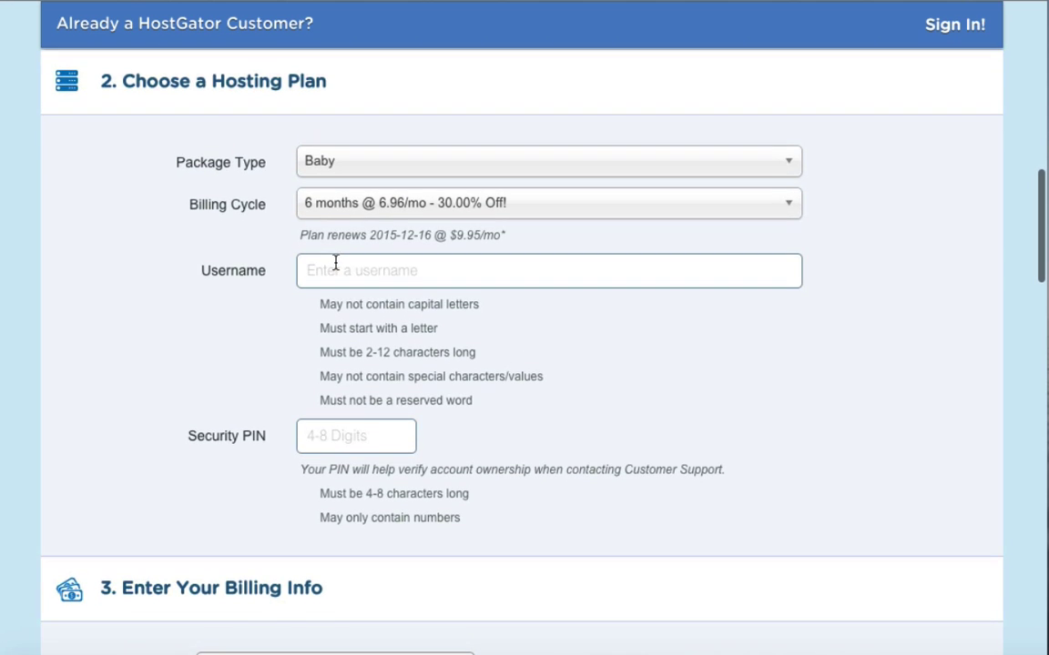
{"action": "left_click", "coordinate": [330, 204]}
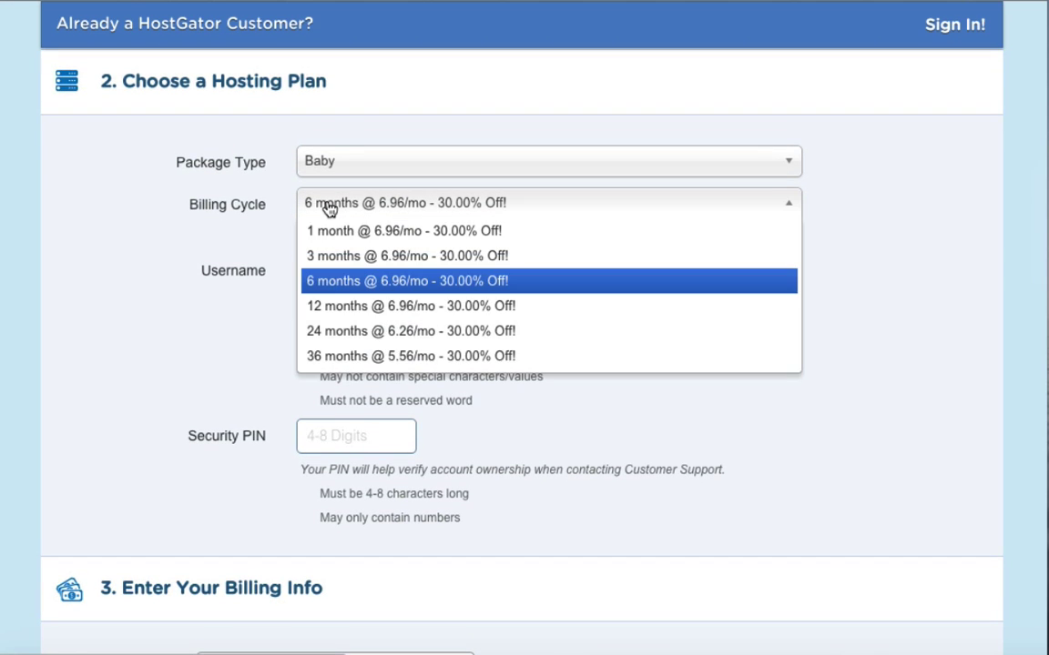
{"action": "left_click", "coordinate": [325, 231]}
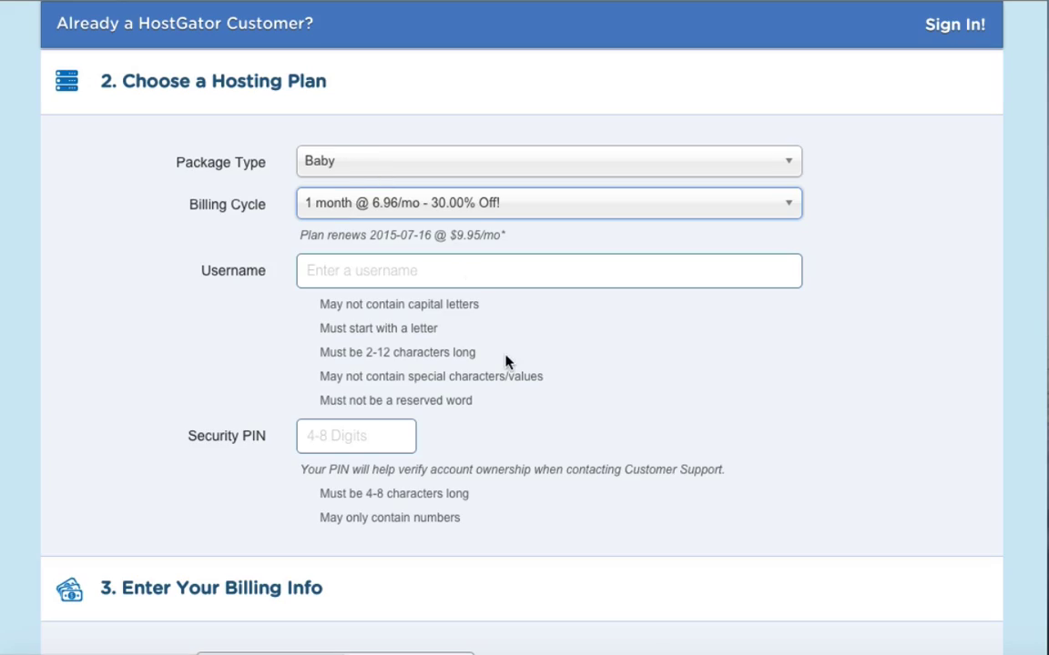
{"action": "scroll", "coordinate": [505, 360], "scroll_direction": "down", "scroll_amount": 3}
{"action": "scroll", "coordinate": [505, 361], "scroll_direction": "down", "scroll_amount": 15}
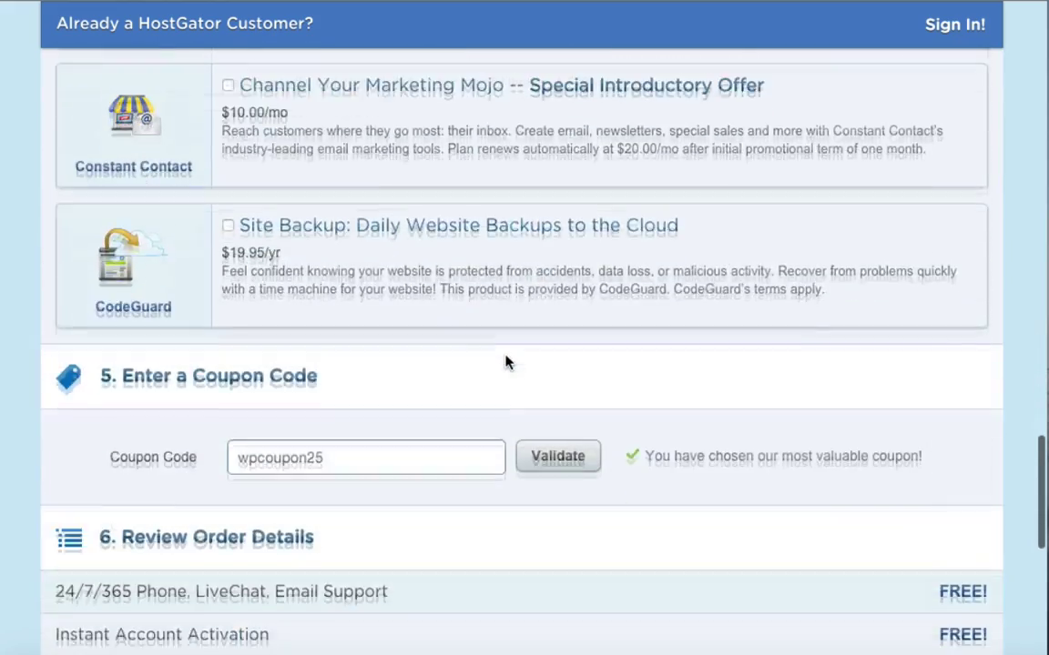
Replace the coupon with 1monthbonus and validate it, bringing the amount due to $12.96.
{"action": "scroll", "coordinate": [292, 355], "scroll_direction": "down", "scroll_amount": 2}
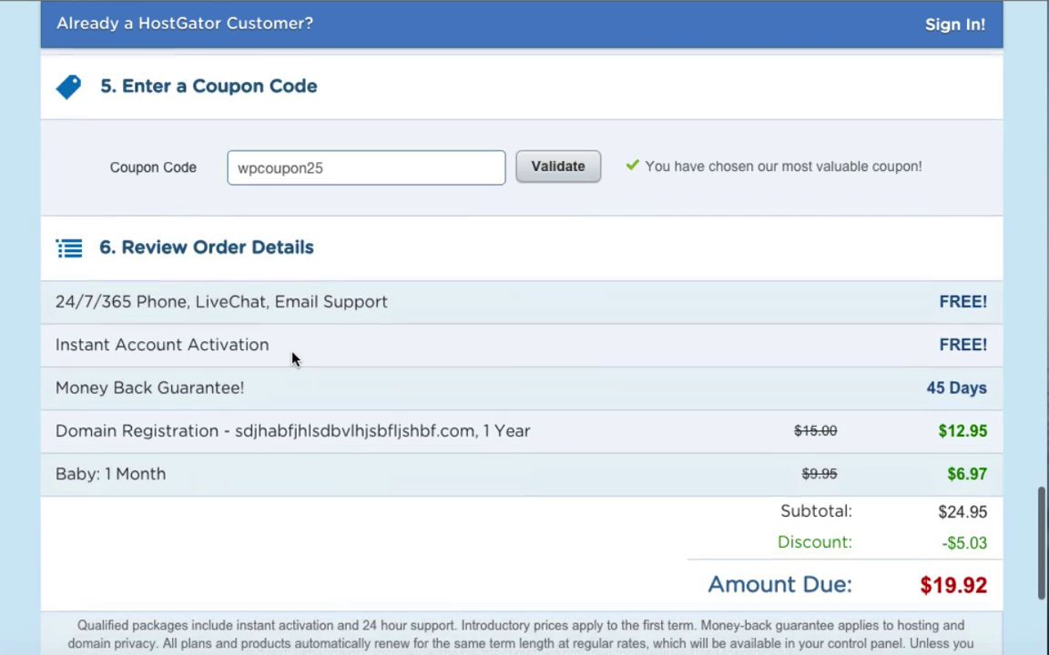
{"action": "double_click", "coordinate": [286, 146]}
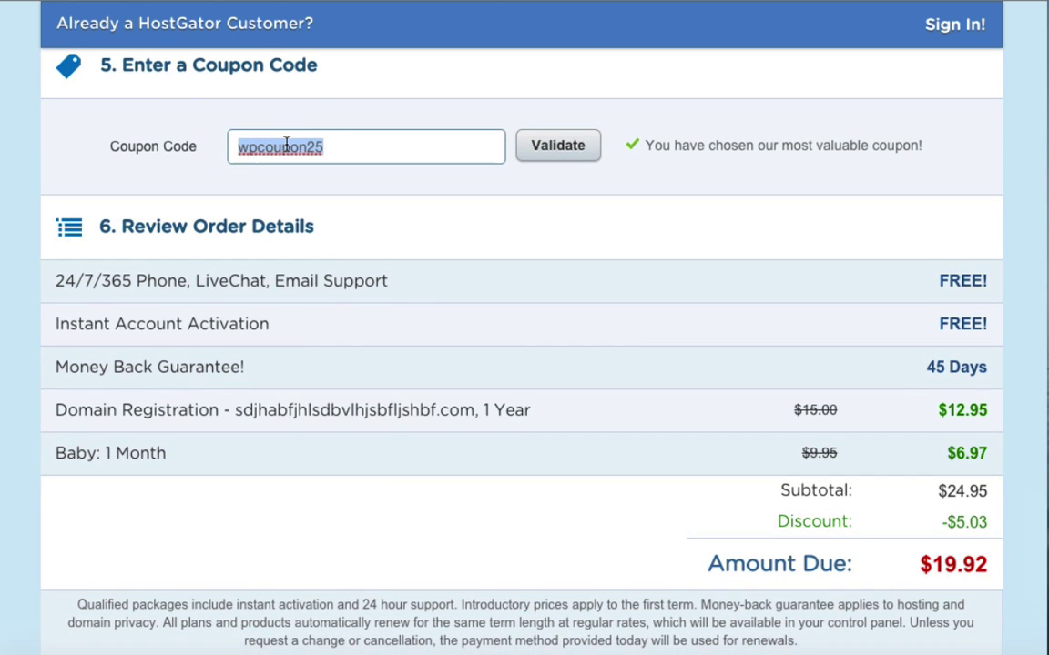
{"action": "type", "text": "1monthbonus"}
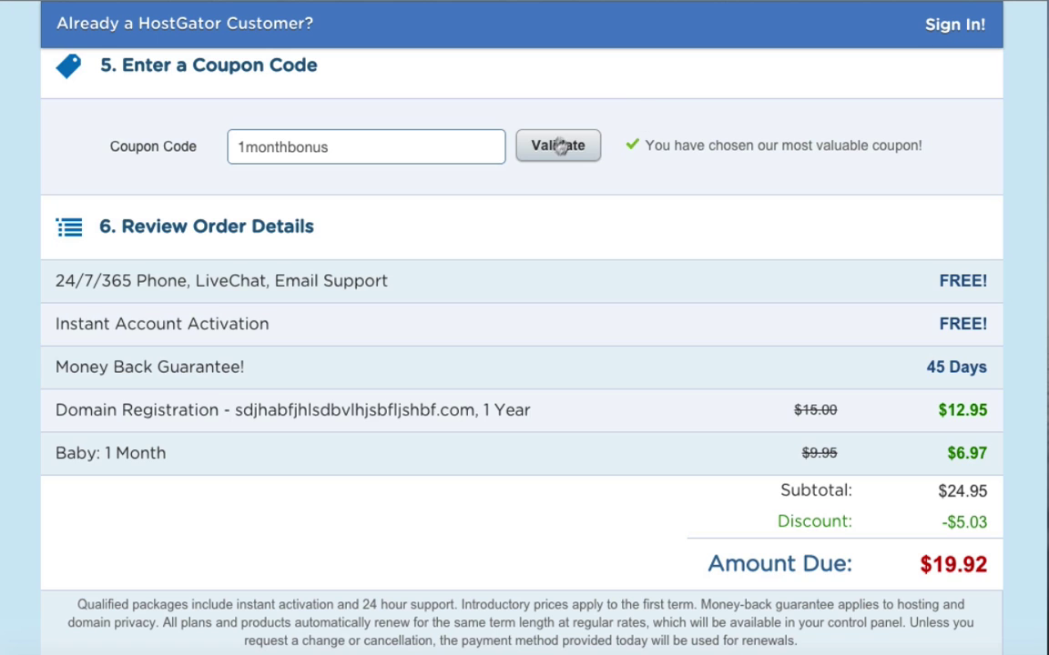
{"action": "left_click", "coordinate": [555, 148]}
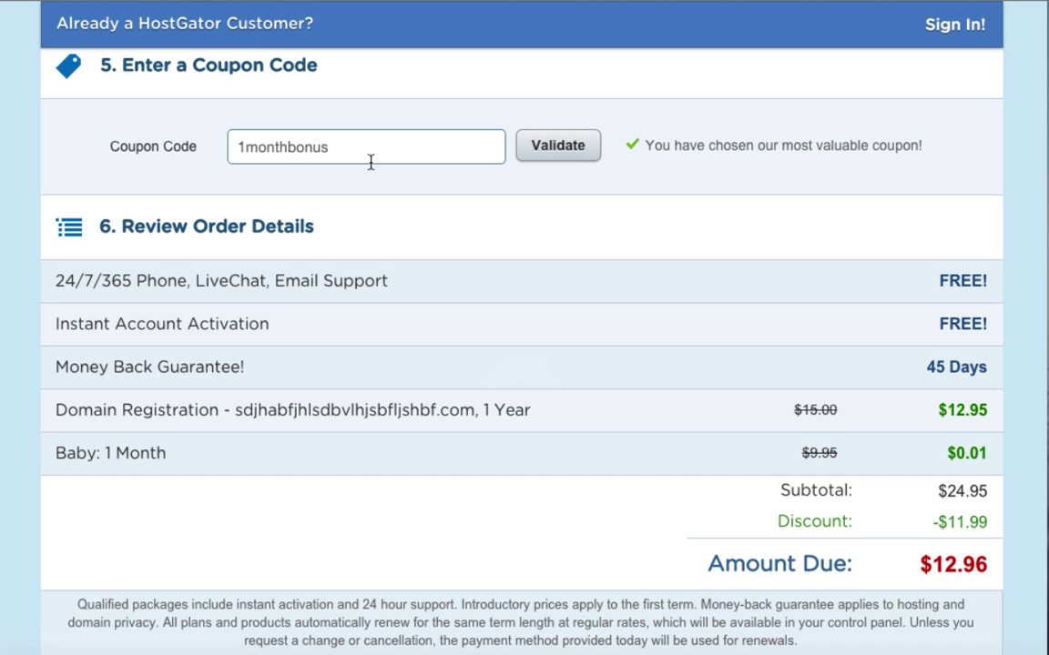
Add Domain Privacy Protection, making Hosting Addons $9.95 and the amount due $22.91.
{"action": "scroll", "coordinate": [371, 165], "scroll_direction": "up", "scroll_amount": 6}
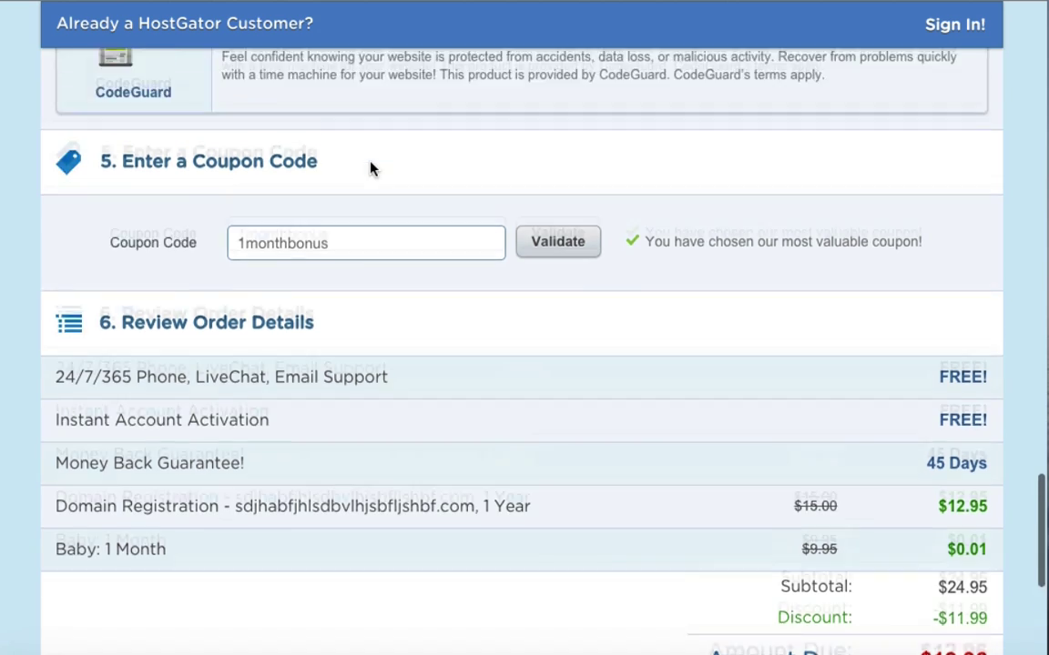
{"action": "scroll", "coordinate": [370, 166], "scroll_direction": "up", "scroll_amount": 1}
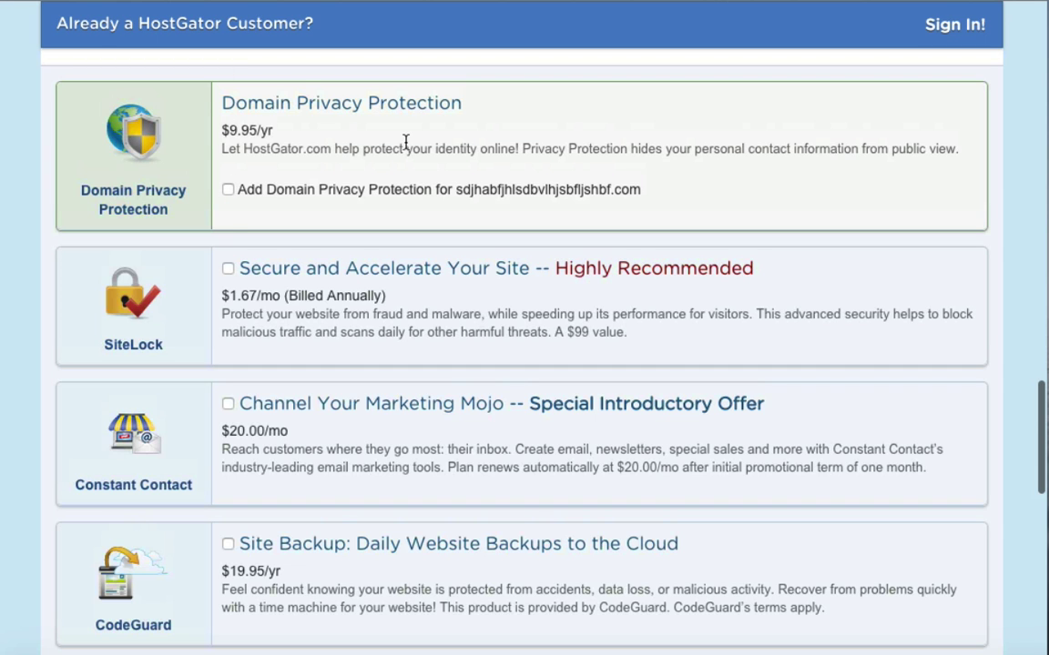
{"action": "scroll", "coordinate": [406, 143], "scroll_direction": "up", "scroll_amount": 10}
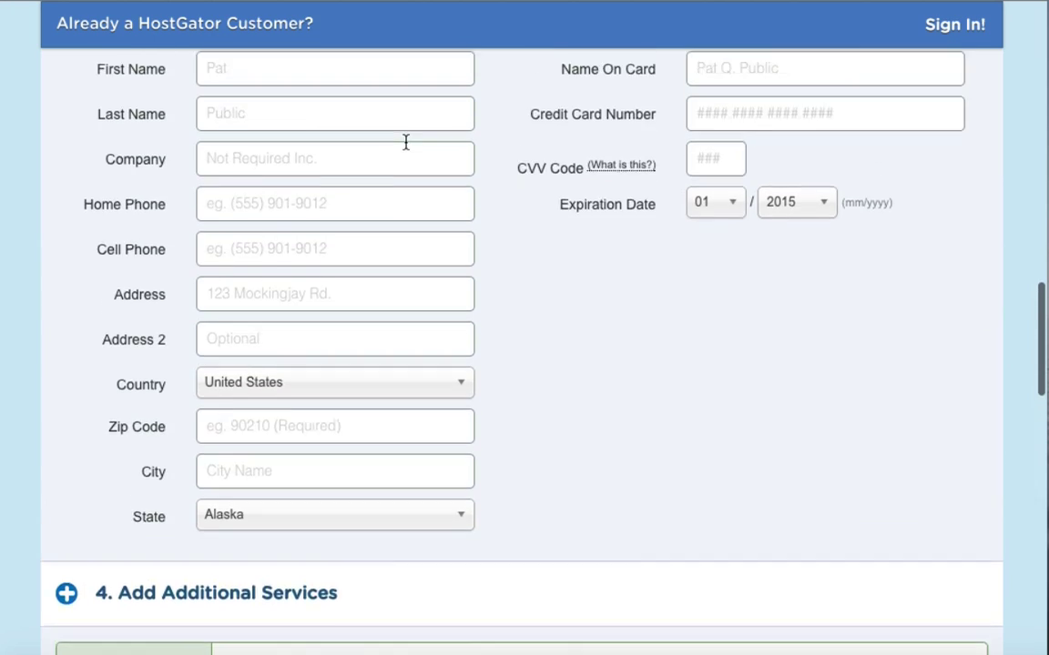
{"action": "scroll", "coordinate": [406, 143], "scroll_direction": "down", "scroll_amount": 1}
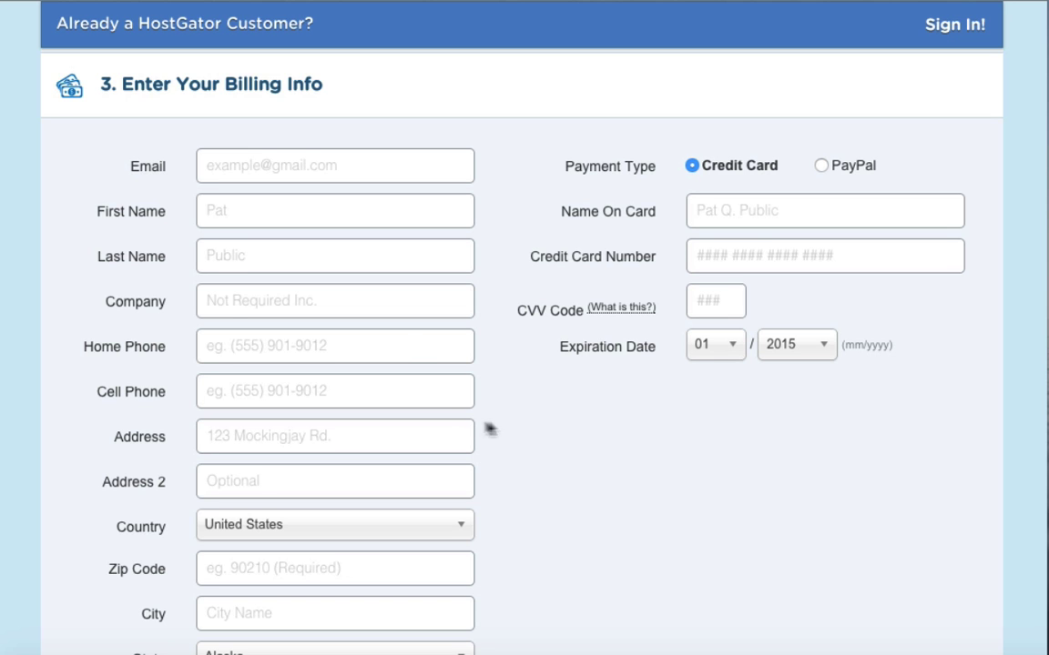
{"action": "scroll", "coordinate": [550, 443], "scroll_direction": "down", "scroll_amount": 7}
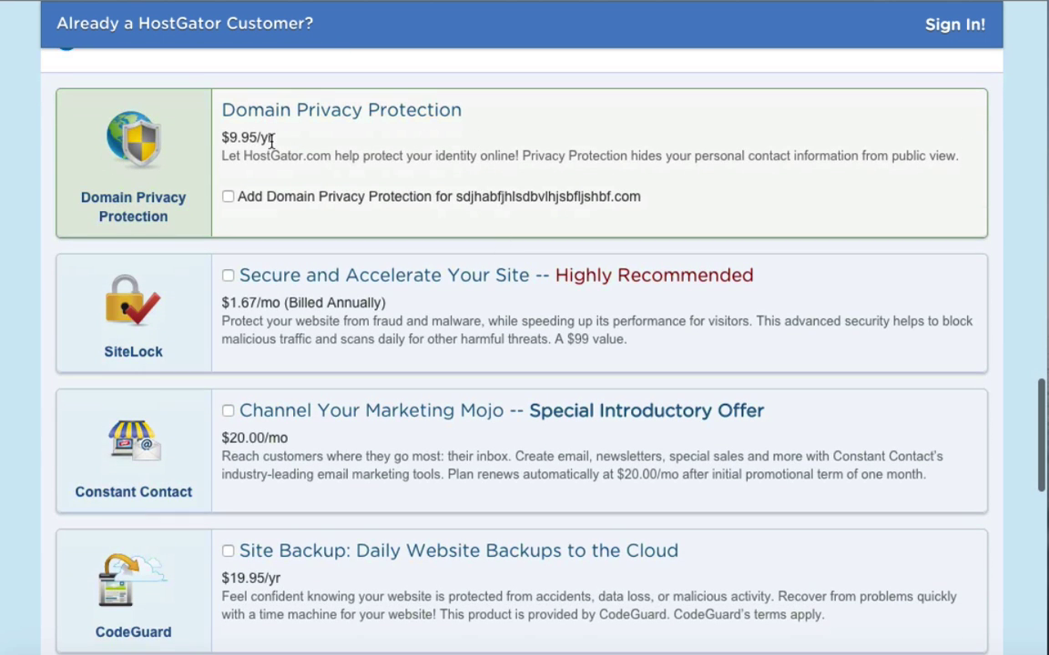
{"action": "left_click", "coordinate": [228, 199]}
{"action": "scroll", "coordinate": [346, 364], "scroll_direction": "down", "scroll_amount": 4}
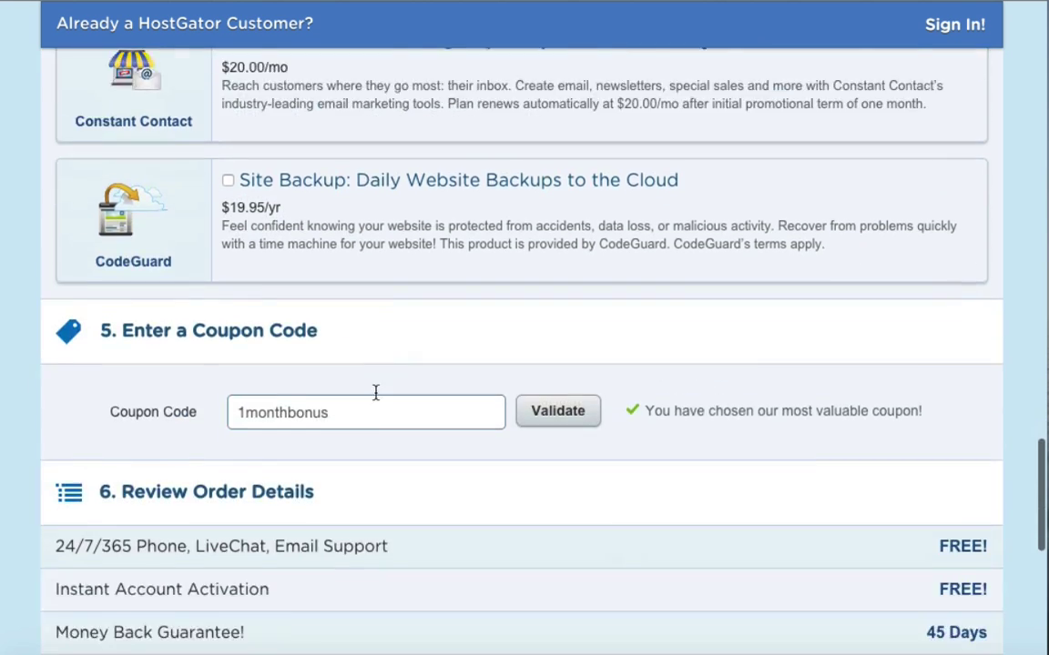
{"action": "scroll", "coordinate": [375, 392], "scroll_direction": "down", "scroll_amount": 3}
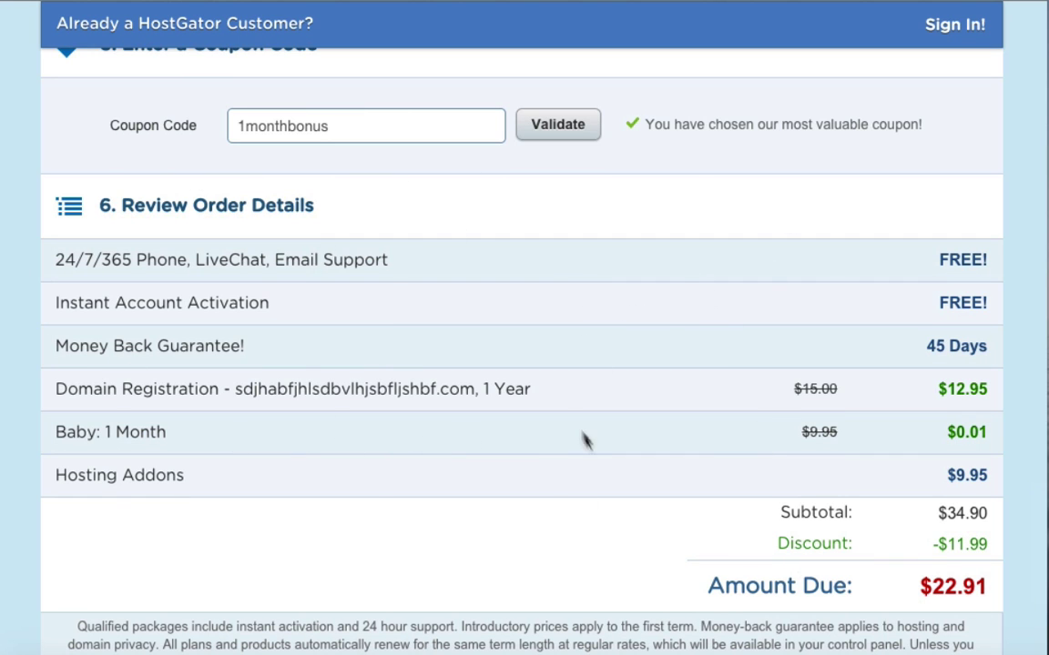
Submit the HostGator order with Checkout Now!
{"action": "scroll", "coordinate": [561, 417], "scroll_direction": "down", "scroll_amount": 5}
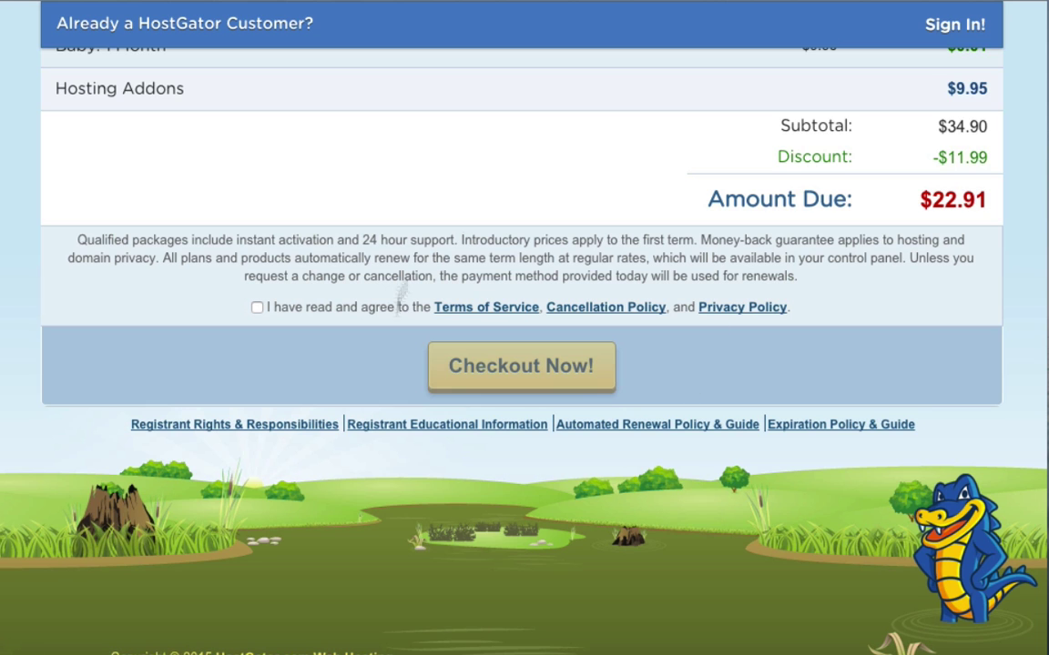
{"action": "left_click", "coordinate": [503, 362]}
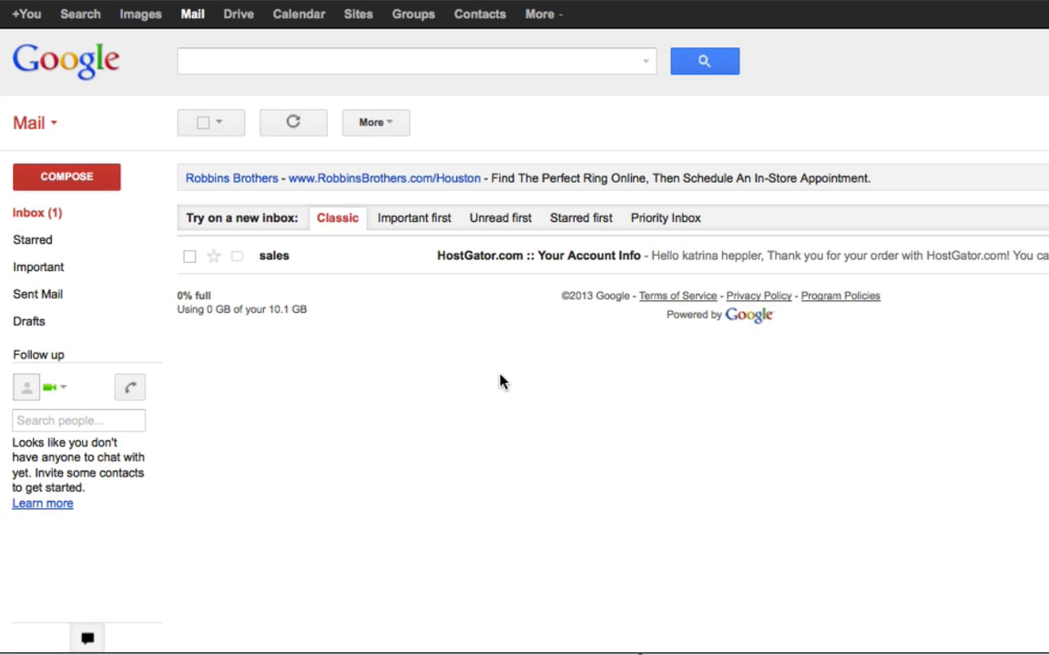
Open the 'Your Account Info' e-mail and follow its Control Panel link to the cPanel login.
{"action": "left_click", "coordinate": [470, 262]}
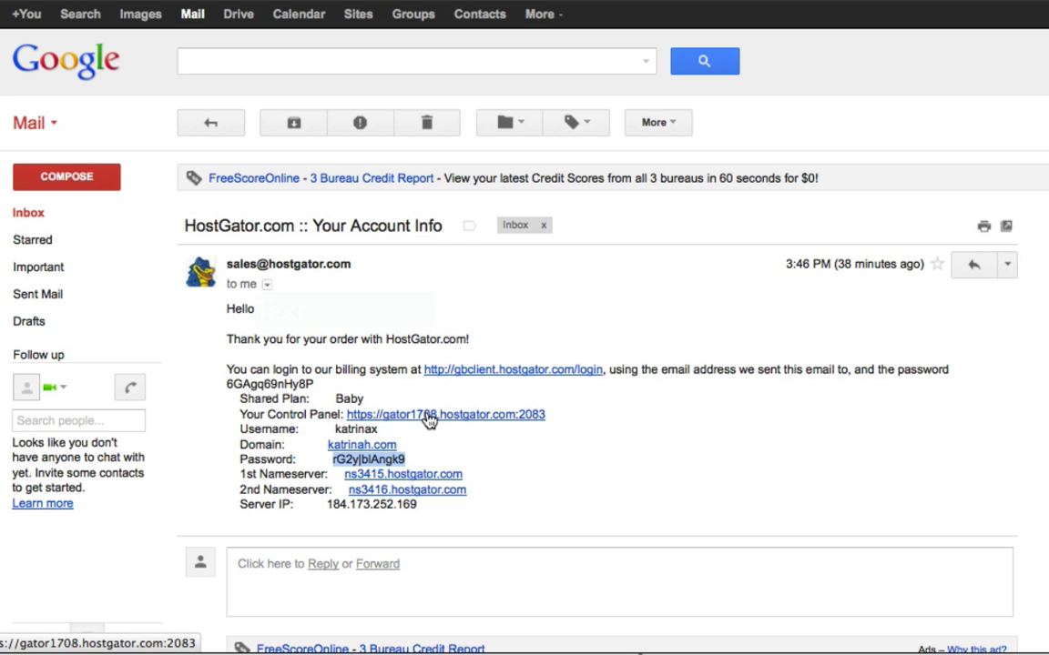
{"action": "left_click", "coordinate": [446, 421]}
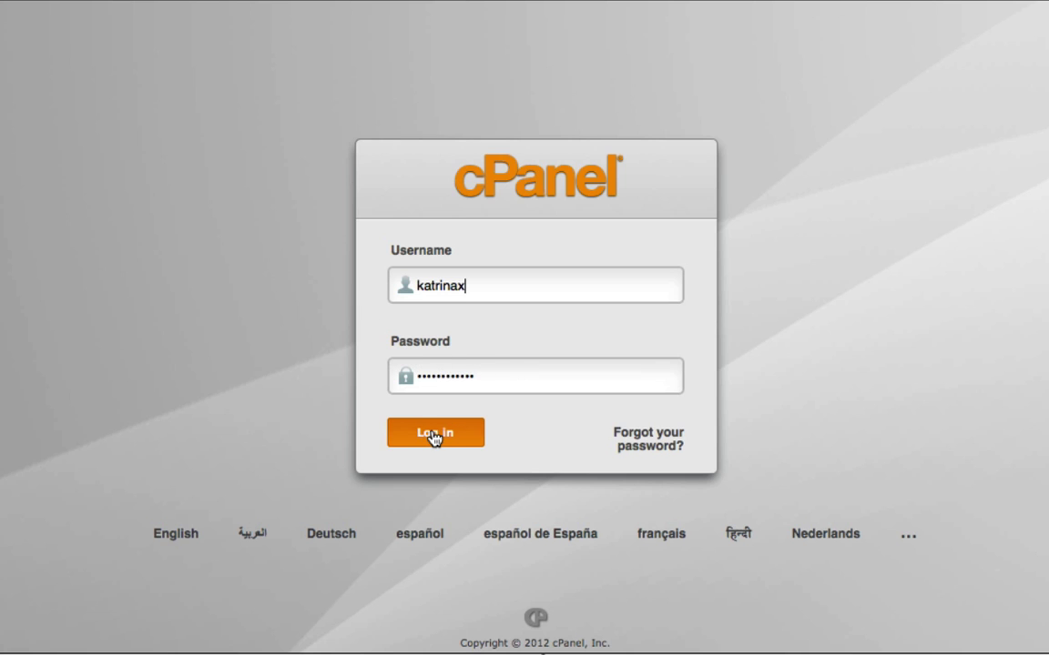
{"action": "left_click", "coordinate": [433, 438]}
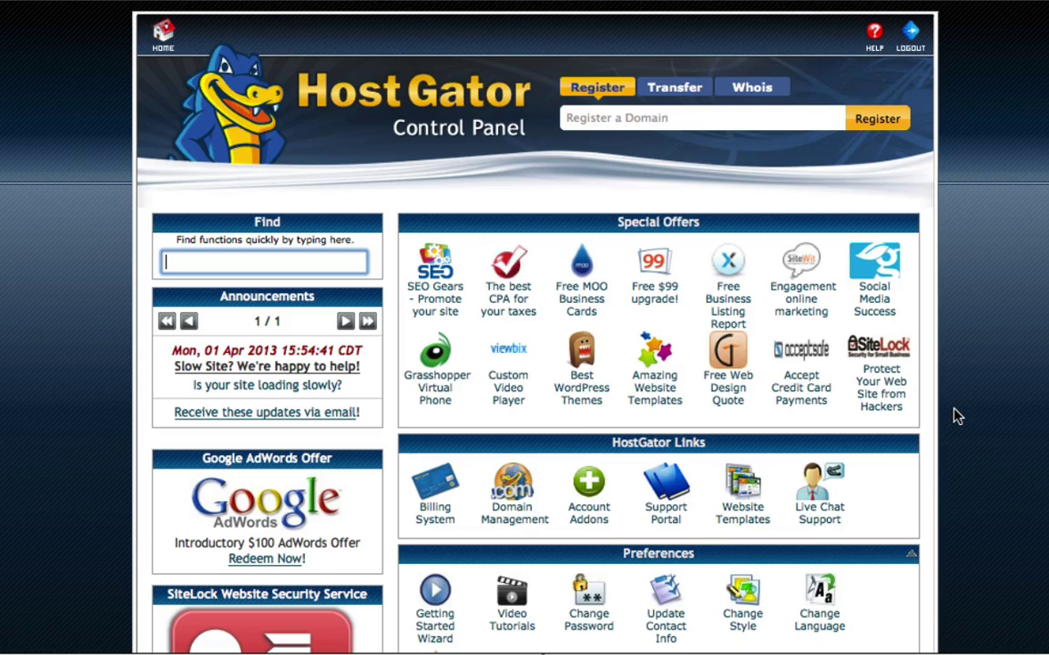
Scroll the cPanel dashboard down to the Software/Services section.
{"action": "scroll", "coordinate": [956, 416], "scroll_direction": "down", "scroll_amount": 5}
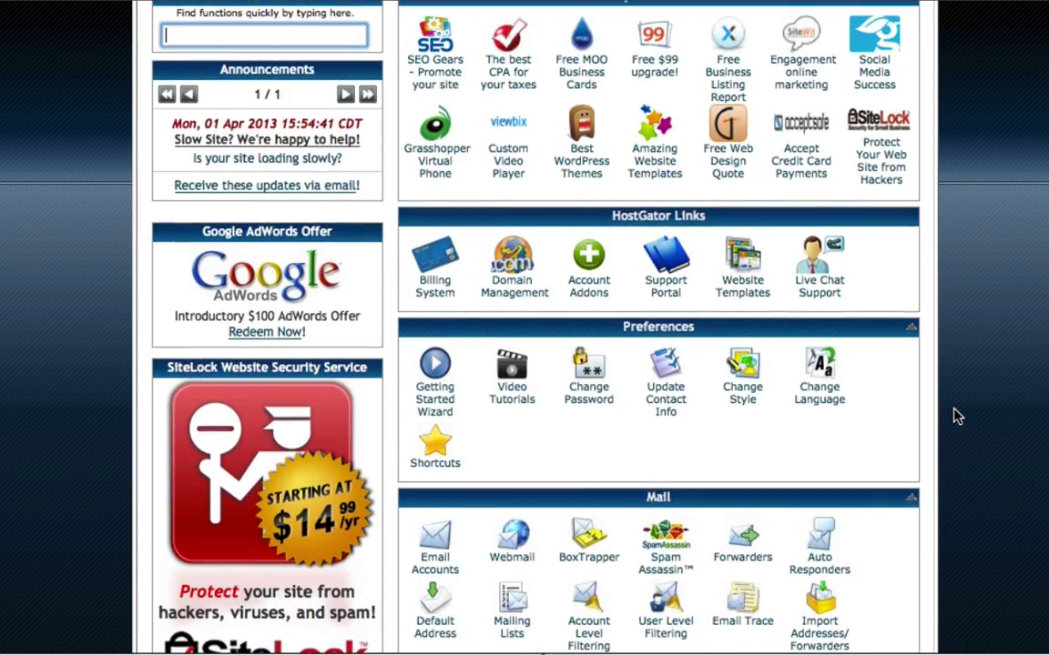
{"action": "scroll", "coordinate": [955, 416], "scroll_direction": "down", "scroll_amount": 14}
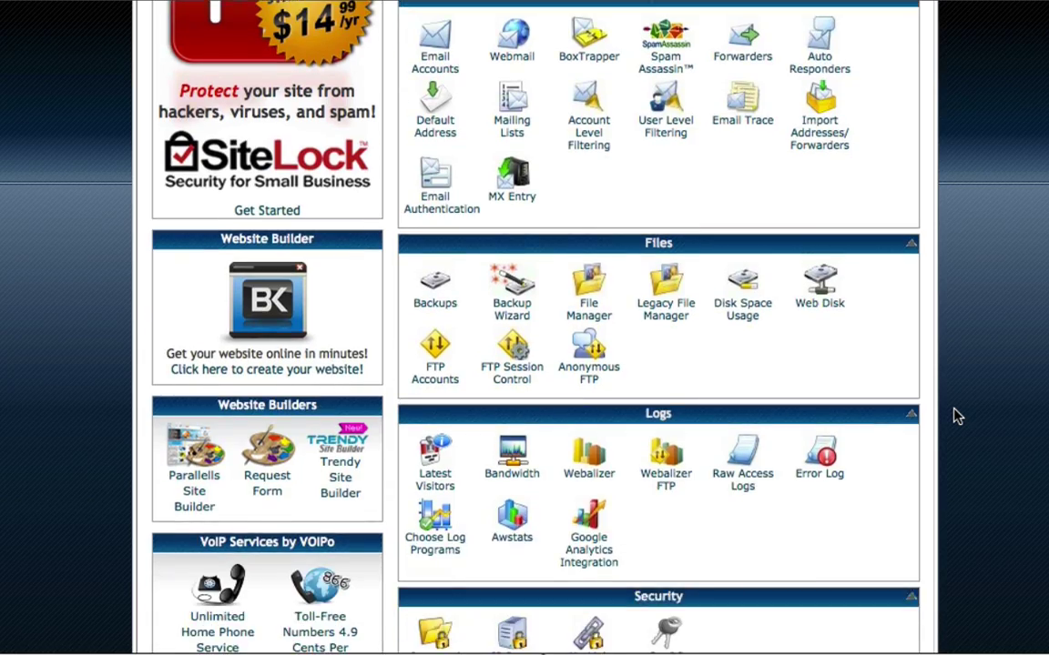
{"action": "scroll", "coordinate": [956, 416], "scroll_direction": "down", "scroll_amount": 9}
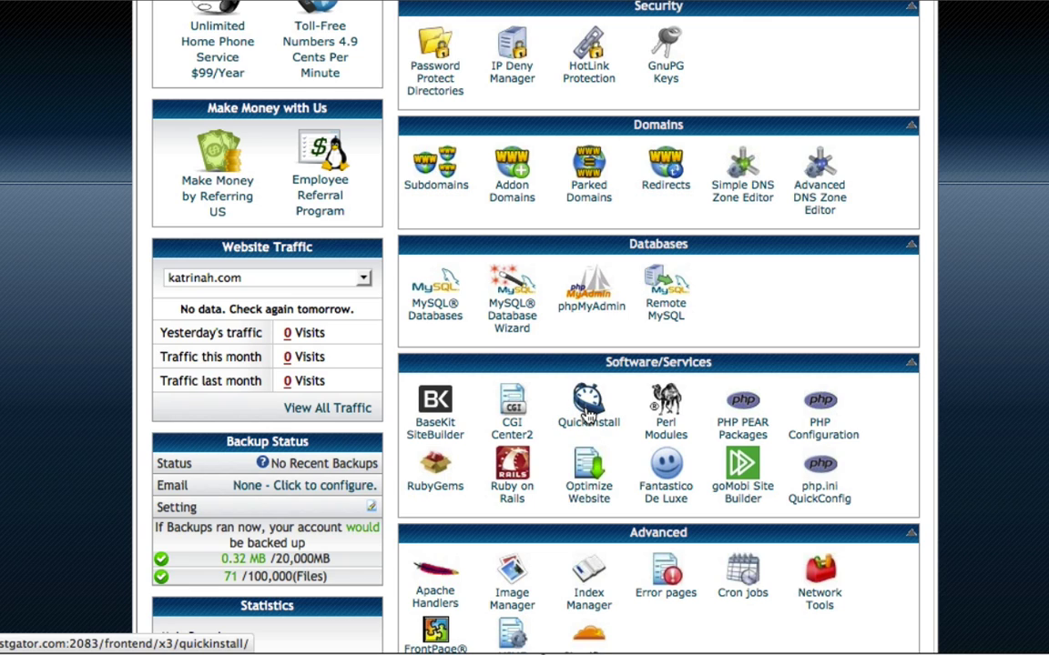
Start a WordPress install in QuickInstall under Blog Software.
{"action": "left_click", "coordinate": [587, 414]}
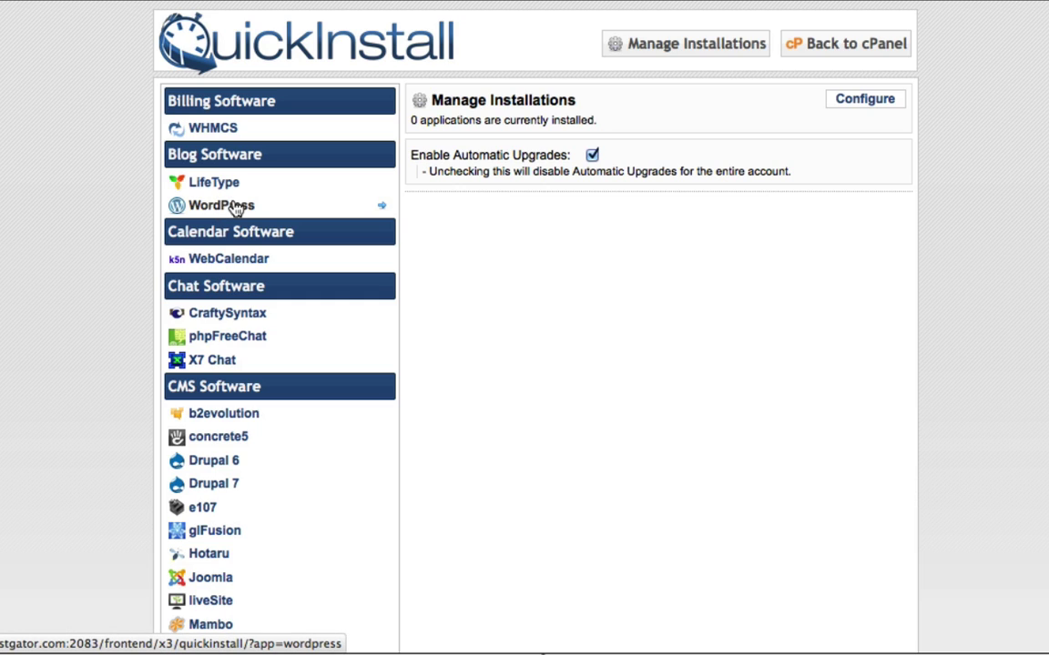
{"action": "left_click", "coordinate": [214, 208]}
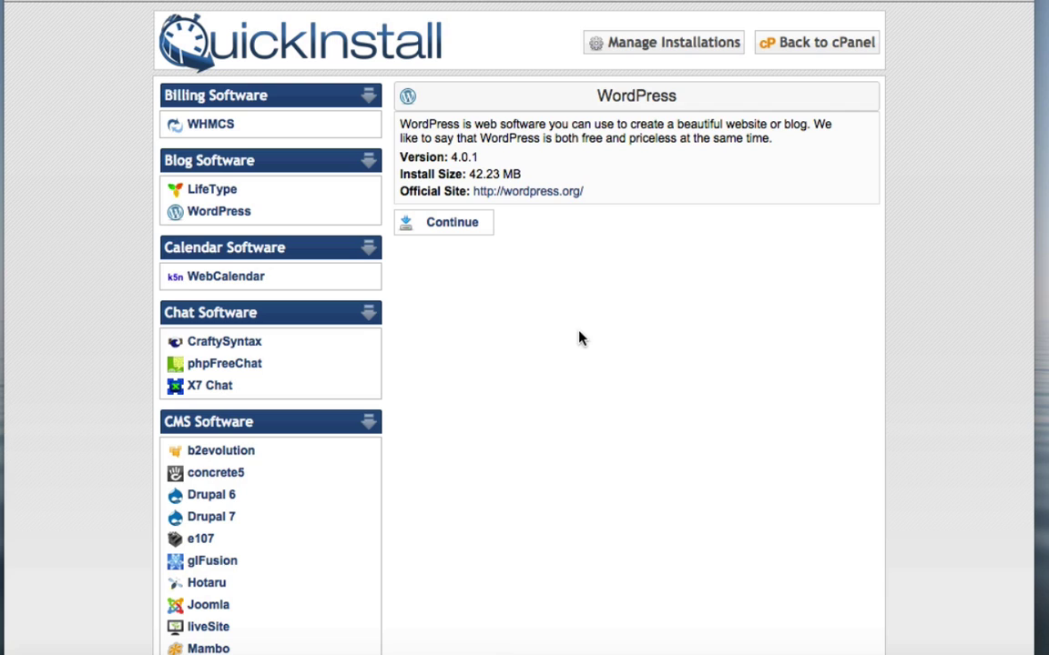
{"action": "left_click", "coordinate": [445, 230]}
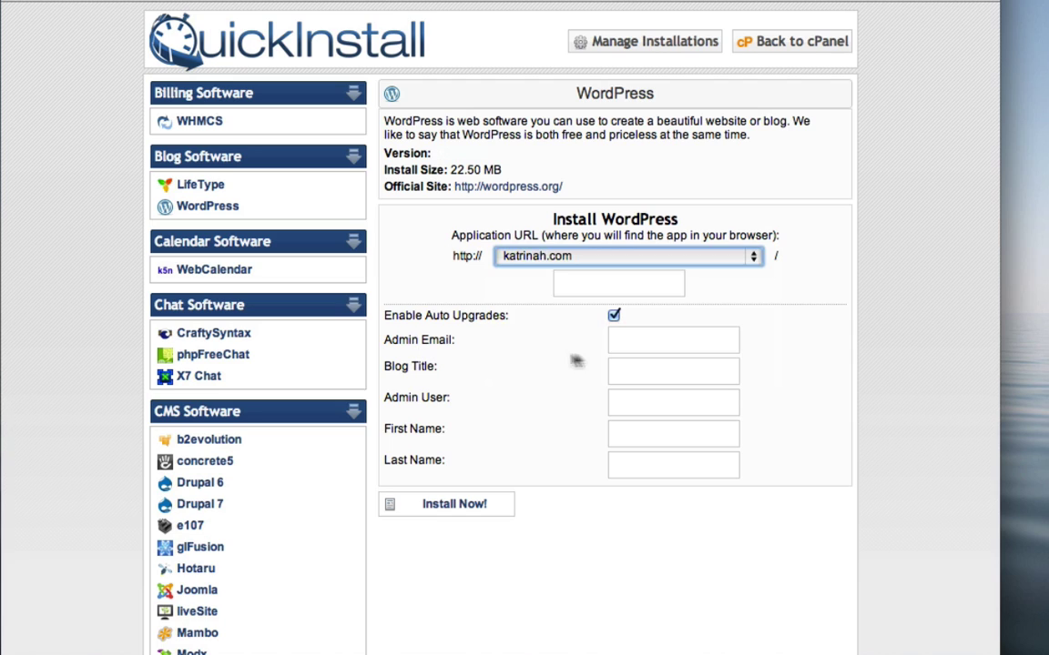
Fill in the autofilled admin email, the blog title and the admin username for the WordPress install.
{"action": "left_click", "coordinate": [617, 344]}
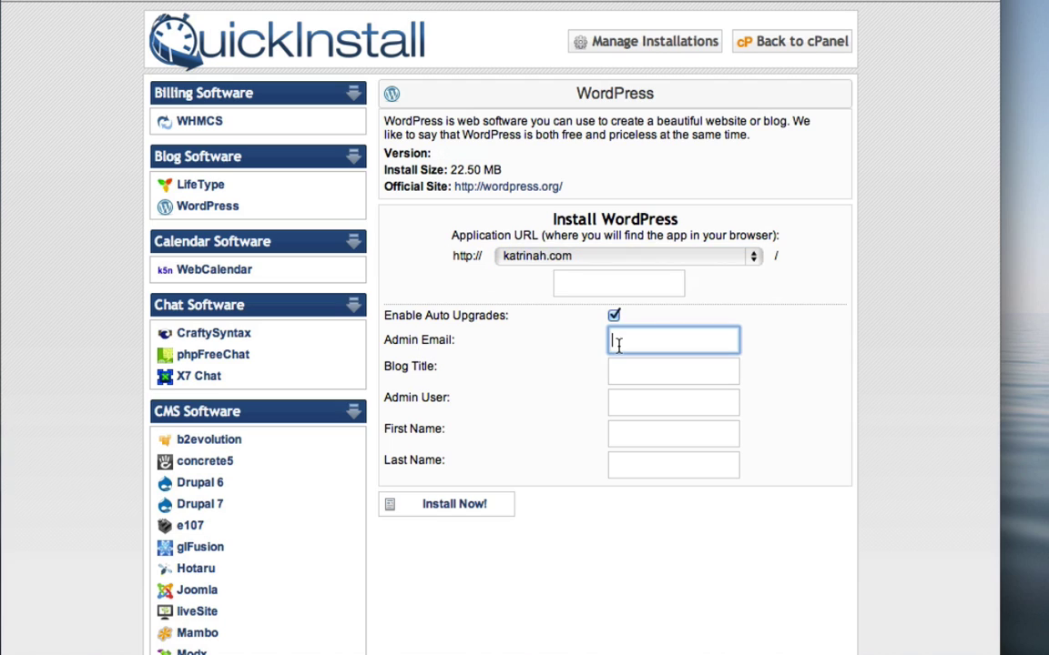
{"action": "key", "text": "Down"}
{"action": "key", "text": "Return"}
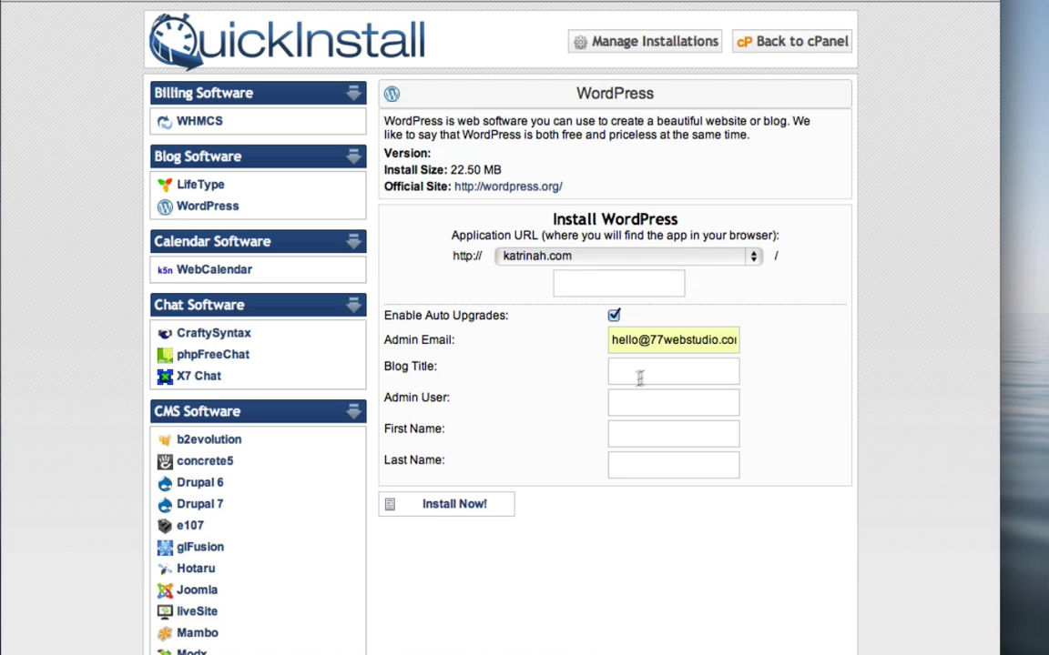
{"action": "left_click", "coordinate": [638, 368]}
{"action": "type", "text": "katrinah.com"}
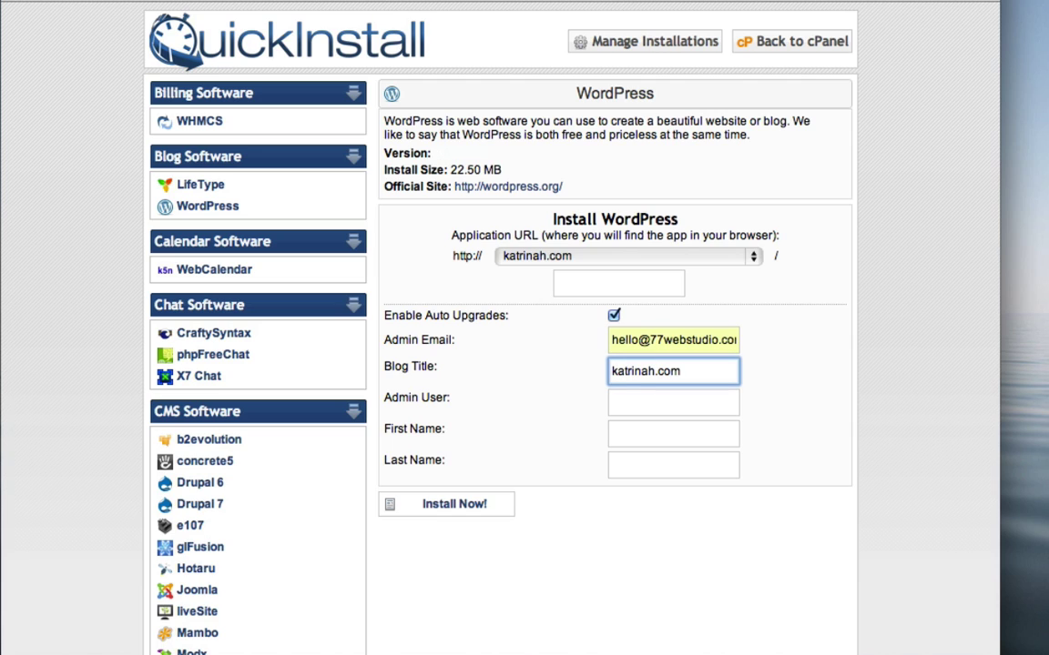
{"action": "left_click", "coordinate": [635, 407]}
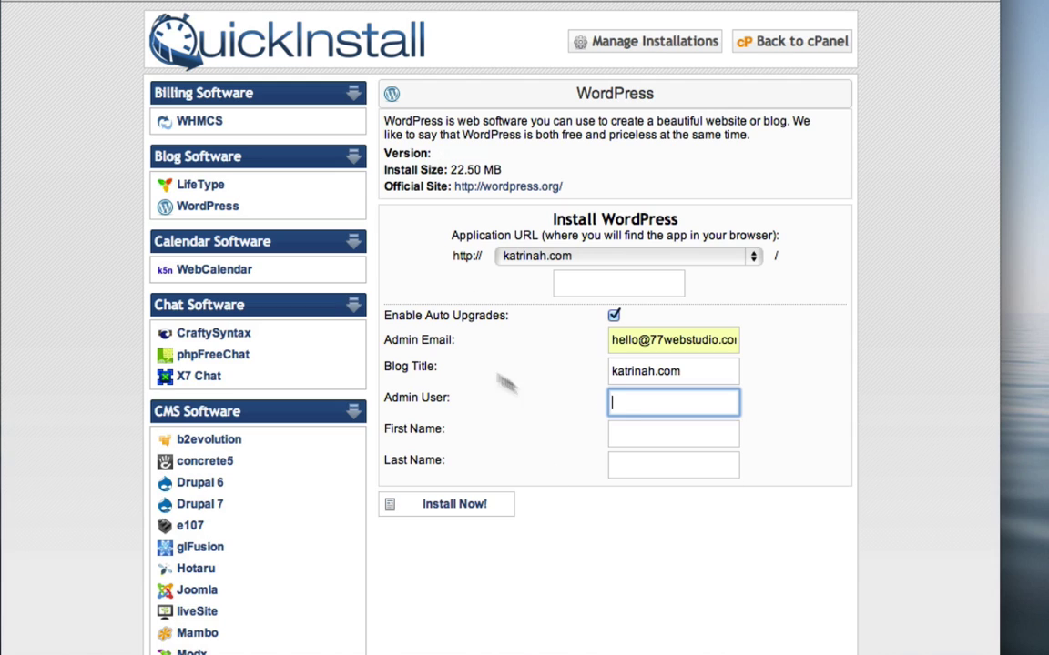
{"action": "type", "text": "katrinah"}
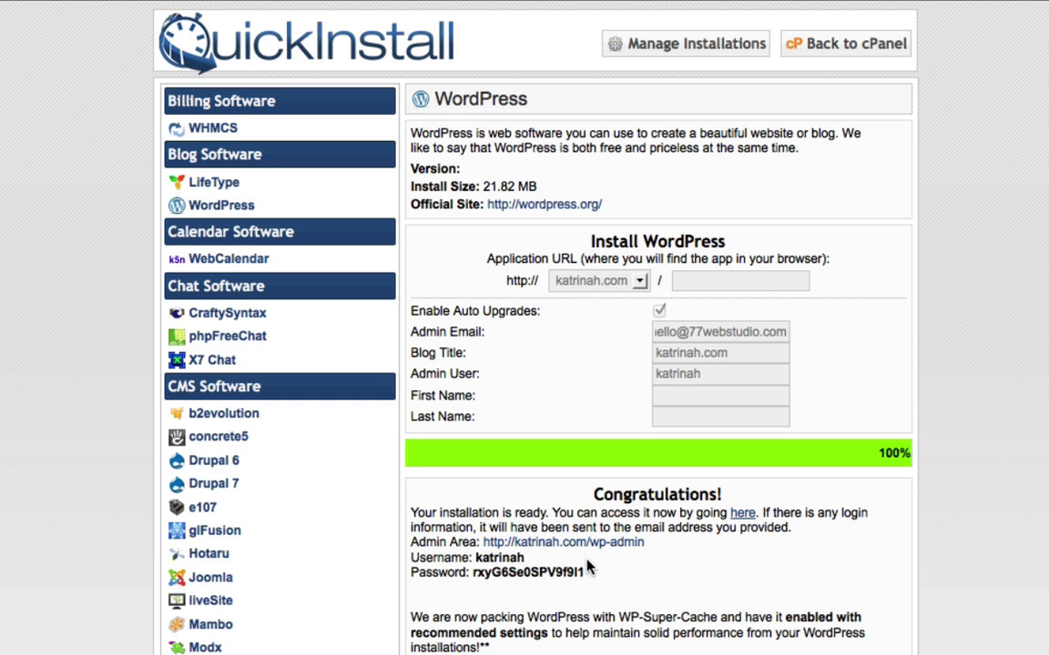
Select the generated admin password and open the new site's login page.
{"action": "left_click_drag", "start_coordinate": [585, 572], "coordinate": [472, 566]}
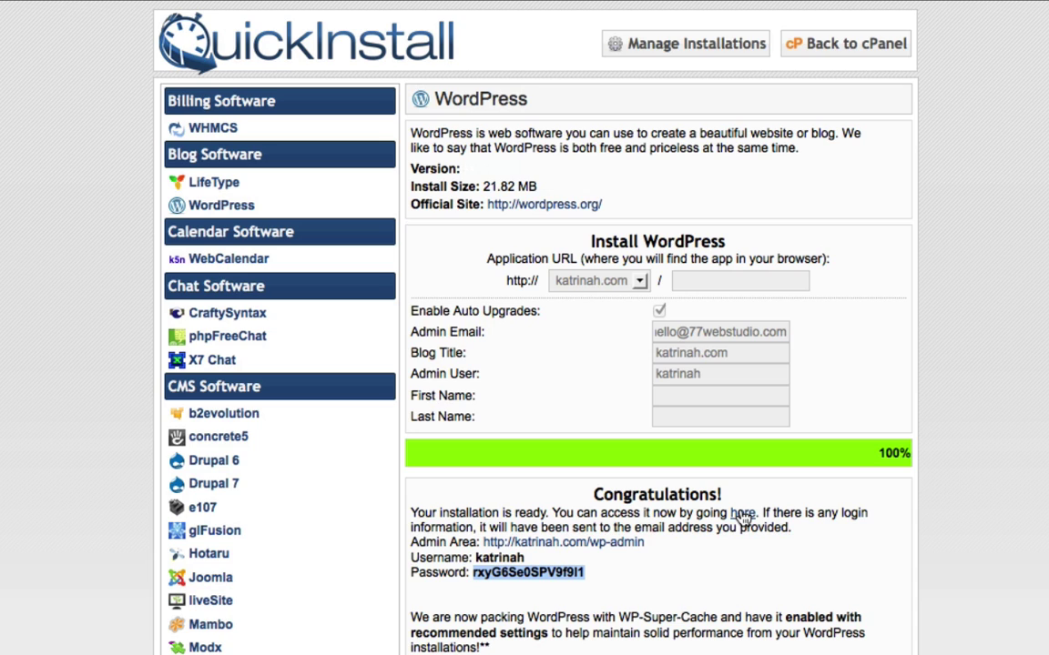
{"action": "left_click", "coordinate": [742, 516]}
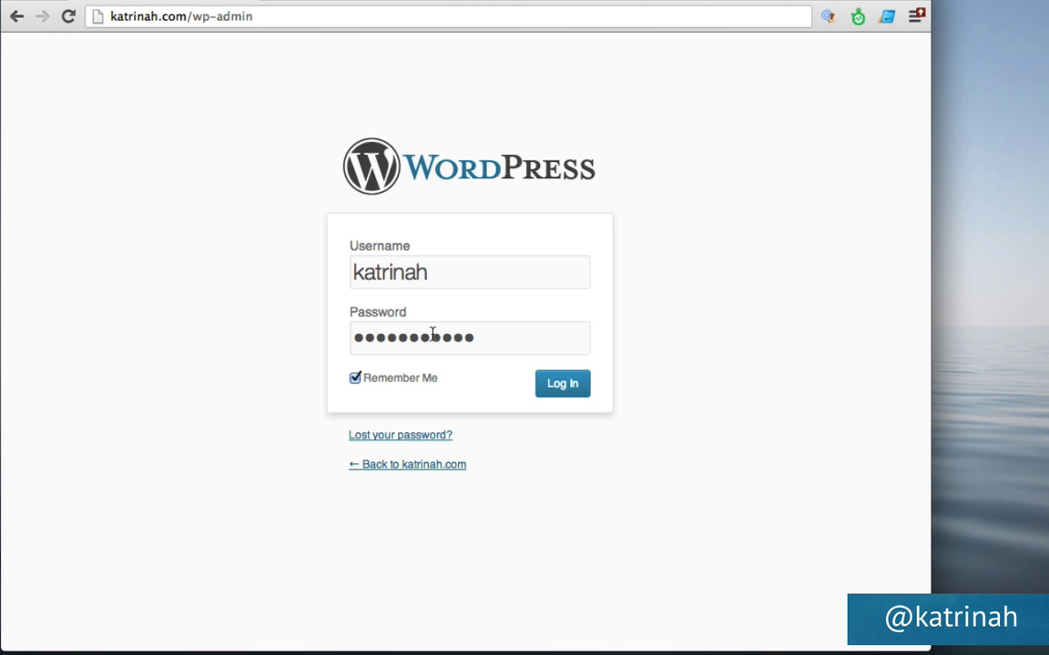
Log in to the new site and look over the WordPress 4.1 Dashboard.
{"action": "left_click", "coordinate": [563, 385]}
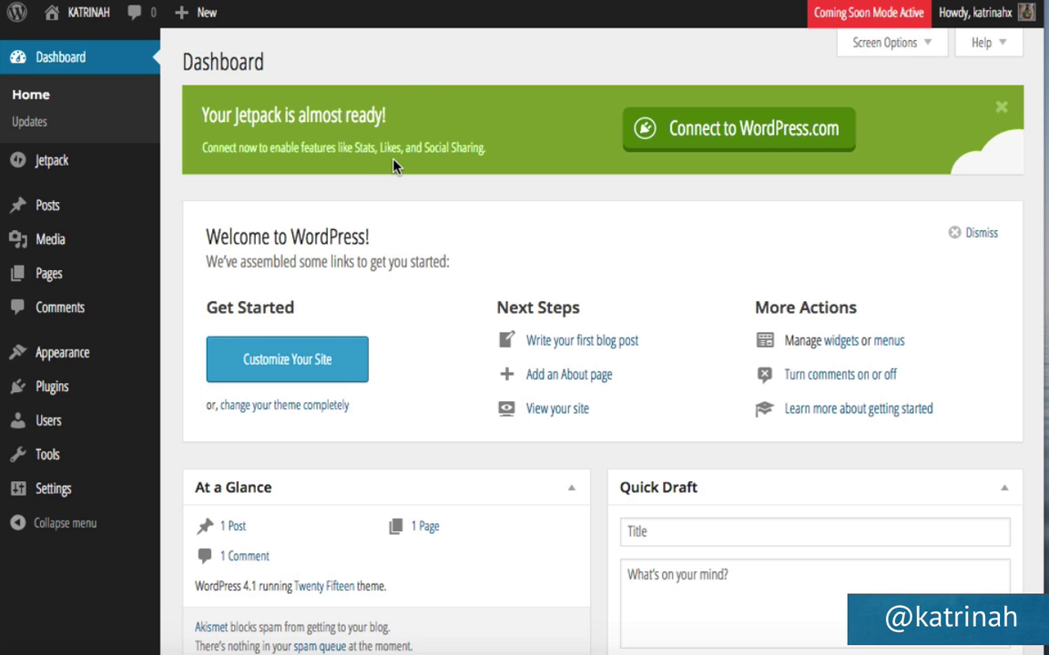
{"action": "scroll", "coordinate": [538, 417], "scroll_direction": "down", "scroll_amount": 3}
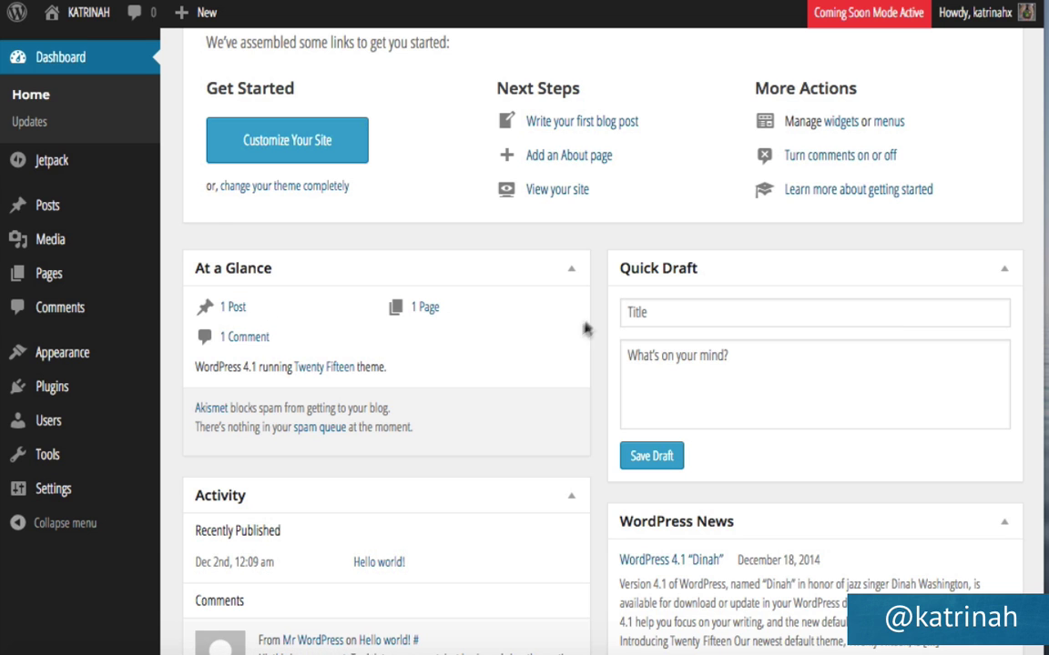
{"action": "scroll", "coordinate": [535, 355], "scroll_direction": "up", "scroll_amount": 3}
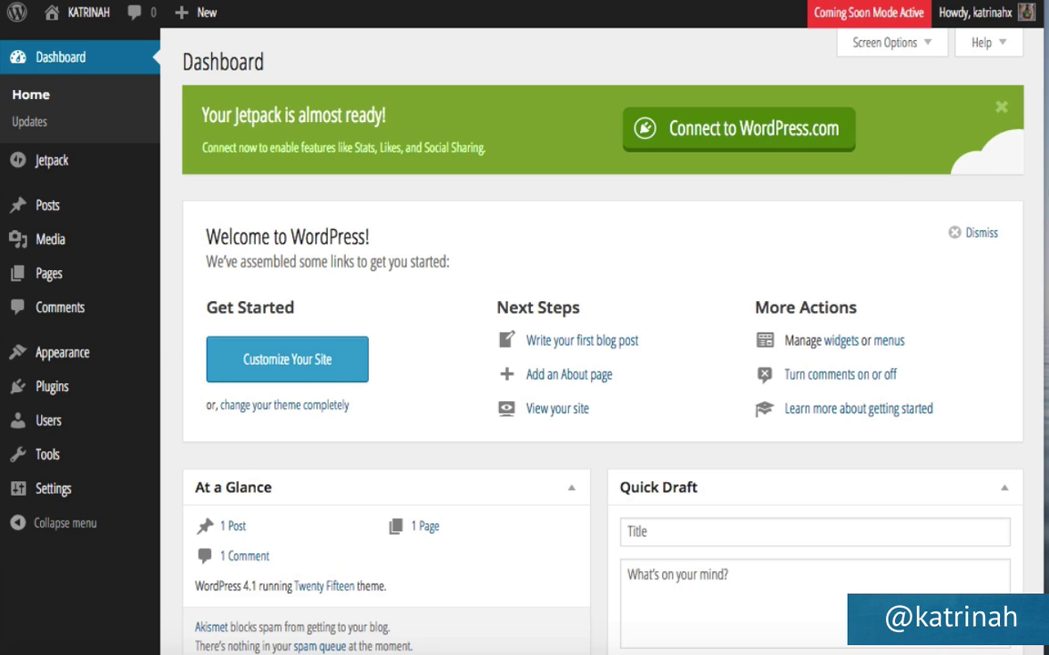
Dismiss the Welcome panel, then toggle Welcome on and off again in Screen Options.
{"action": "left_click", "coordinate": [976, 233]}
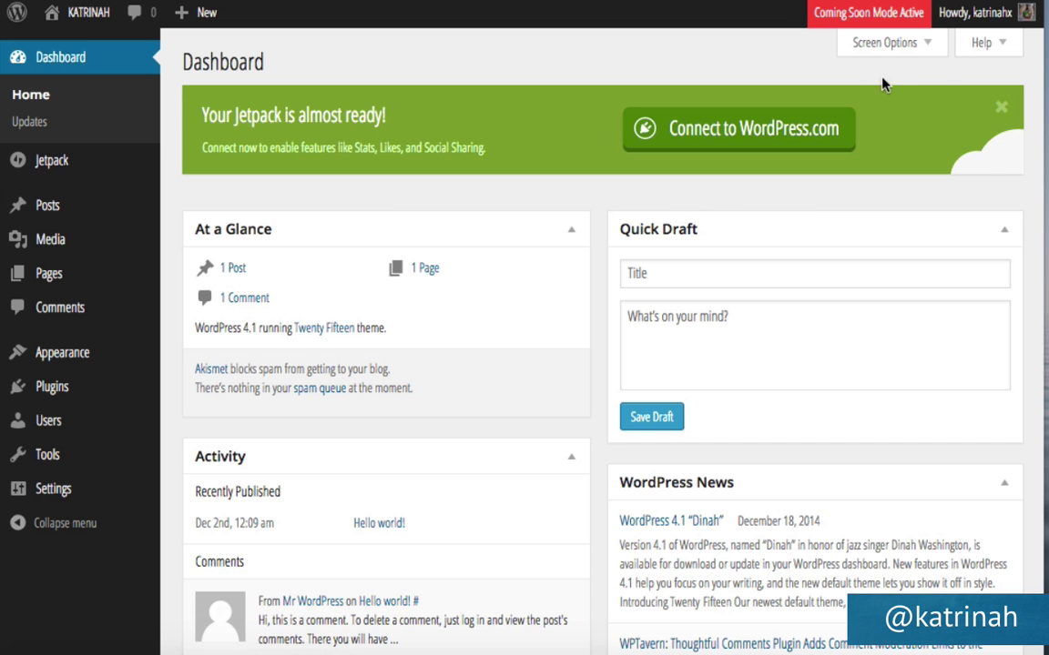
{"action": "left_click", "coordinate": [867, 56]}
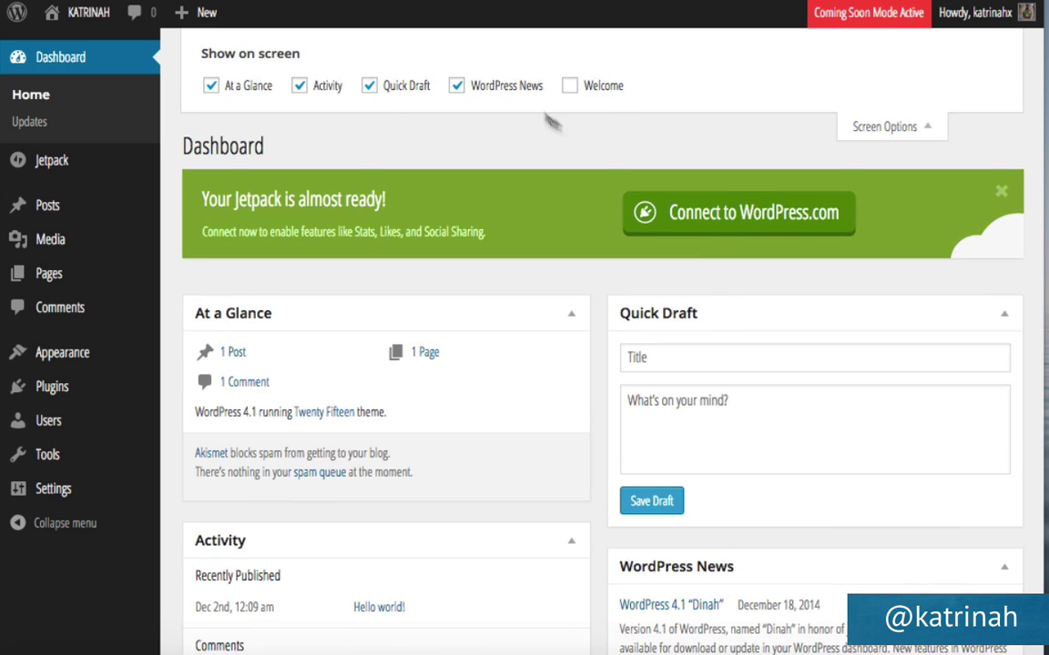
{"action": "left_click", "coordinate": [570, 85]}
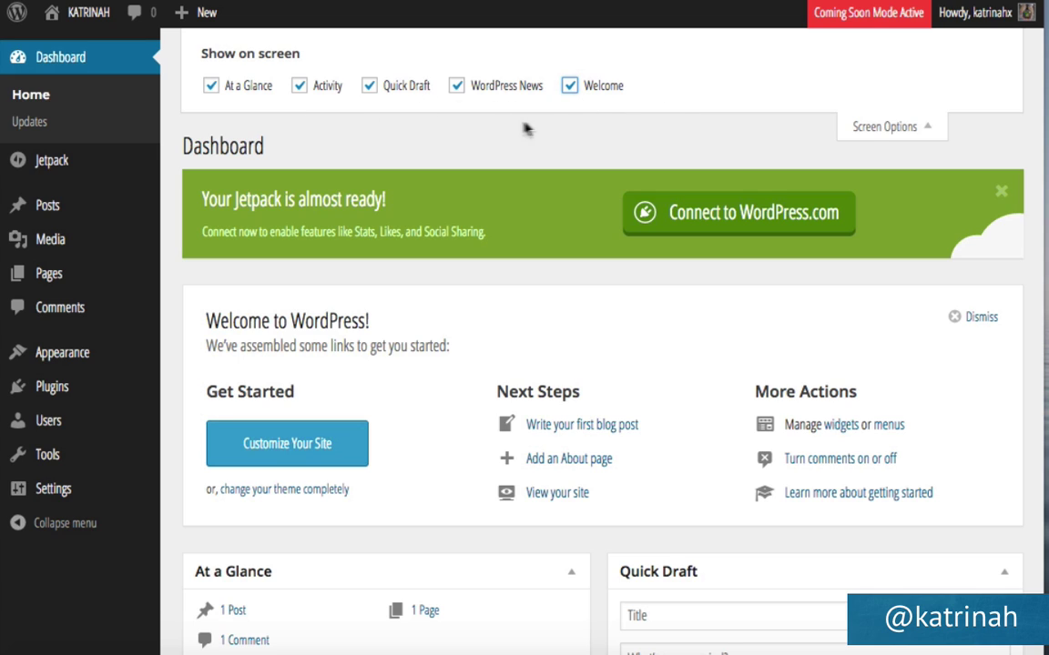
{"action": "left_click", "coordinate": [570, 88]}
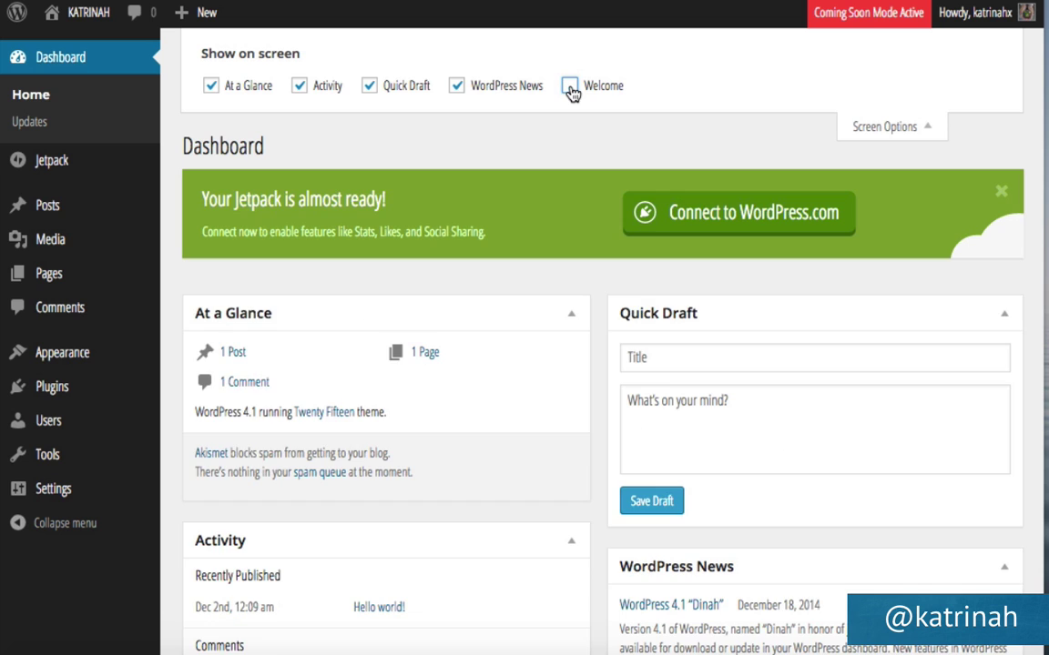
{"action": "left_click", "coordinate": [869, 126]}
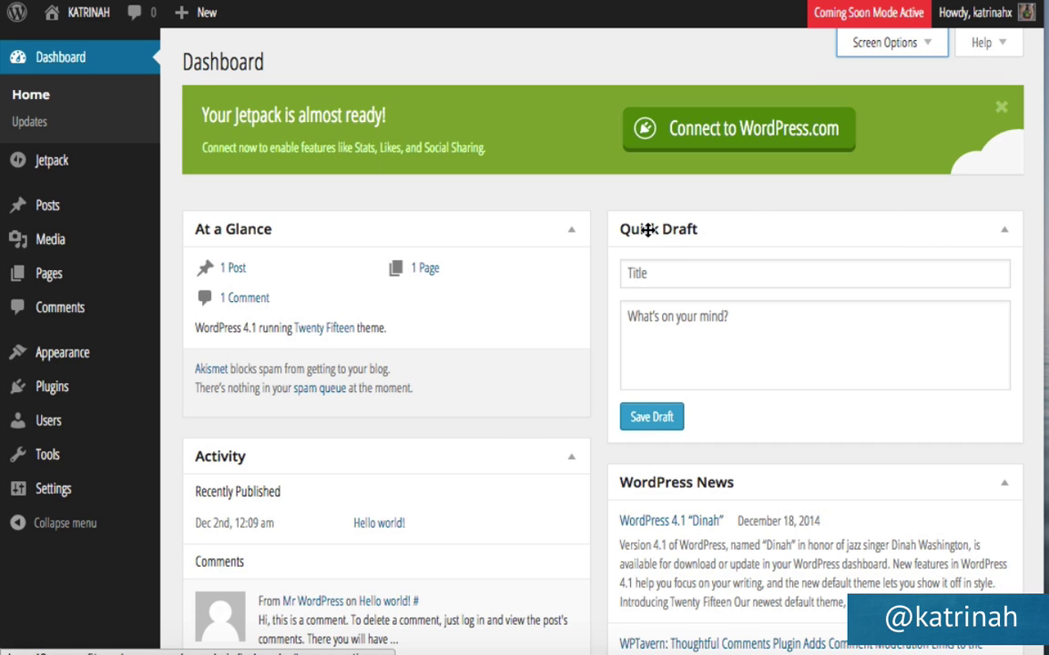
Move the Quick Draft box beneath WordPress News in the right column.
{"action": "left_click_drag", "start_coordinate": [647, 230], "coordinate": [225, 226]}
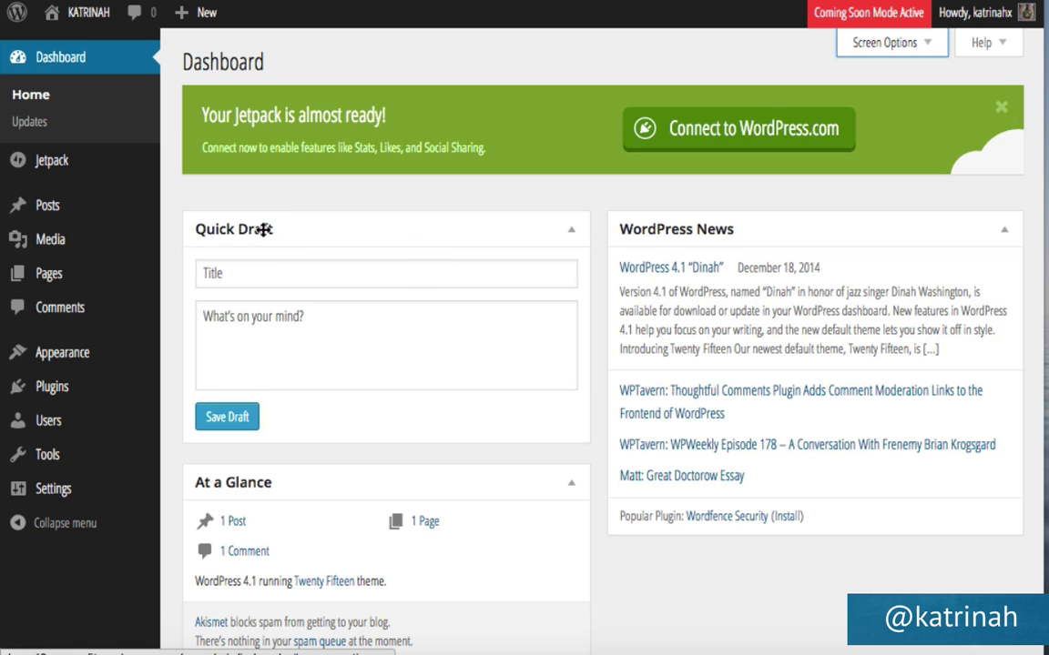
{"action": "left_click_drag", "start_coordinate": [263, 230], "coordinate": [665, 564]}
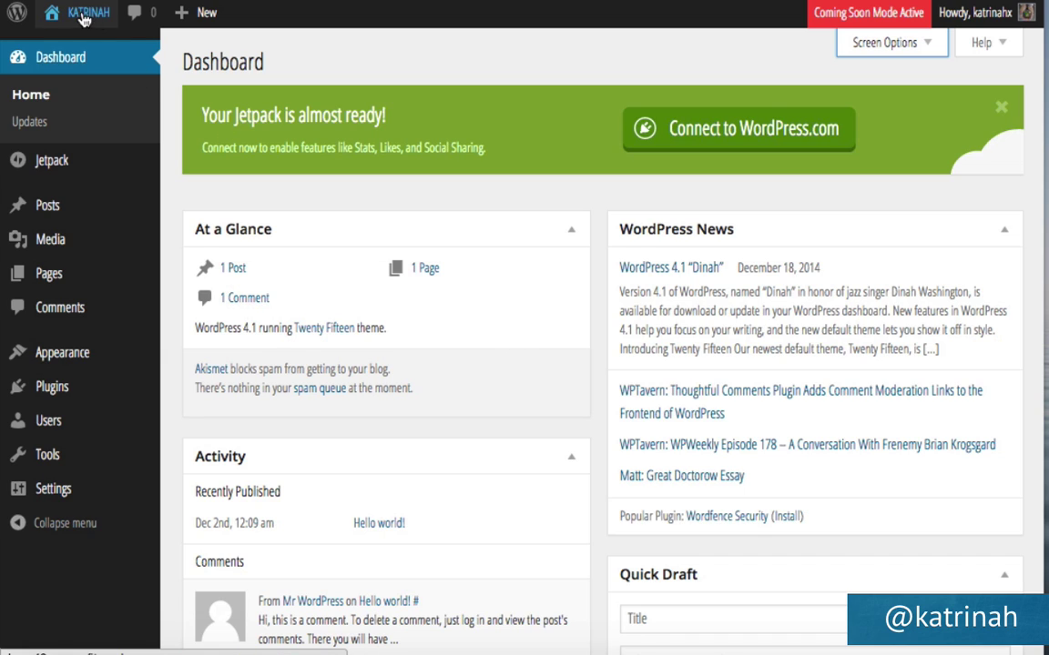
Open the public juice-shop site with Visit Site in the admin bar.
{"action": "mouse_move", "coordinate": [93, 20]}
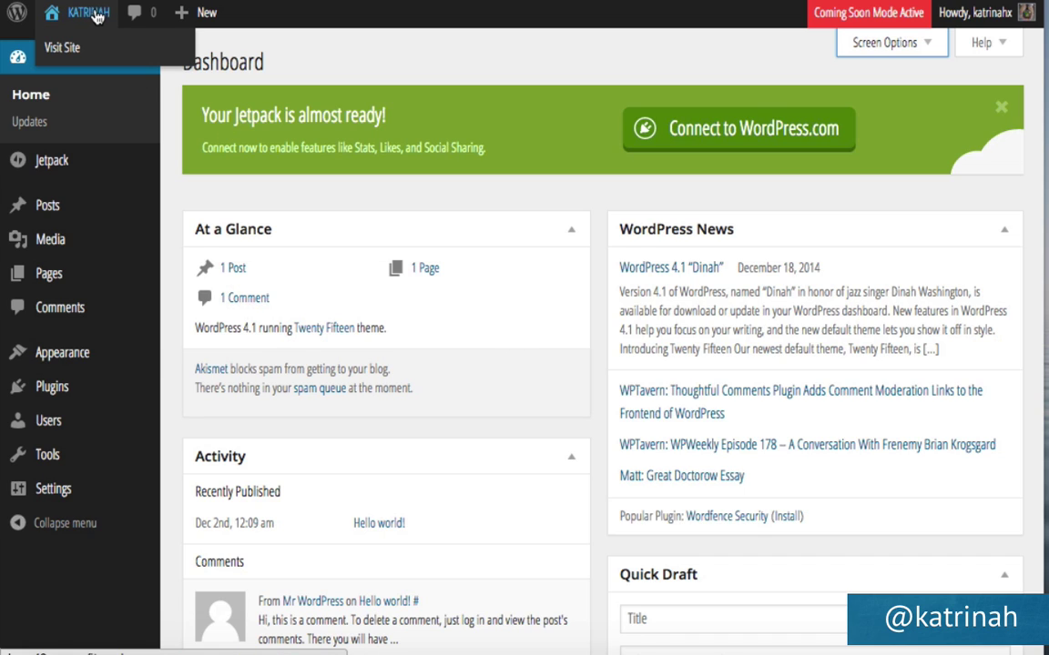
{"action": "left_click", "coordinate": [72, 50]}
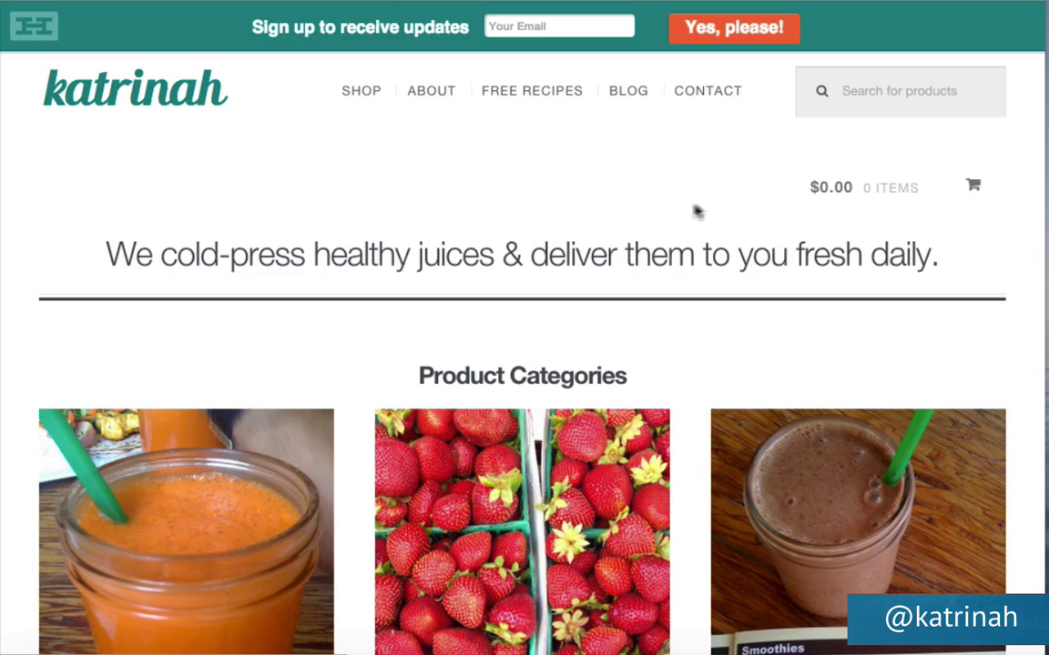
{"action": "scroll", "coordinate": [652, 228], "scroll_direction": "down", "scroll_amount": 3}
{"action": "scroll", "coordinate": [652, 229], "scroll_direction": "down", "scroll_amount": 15}
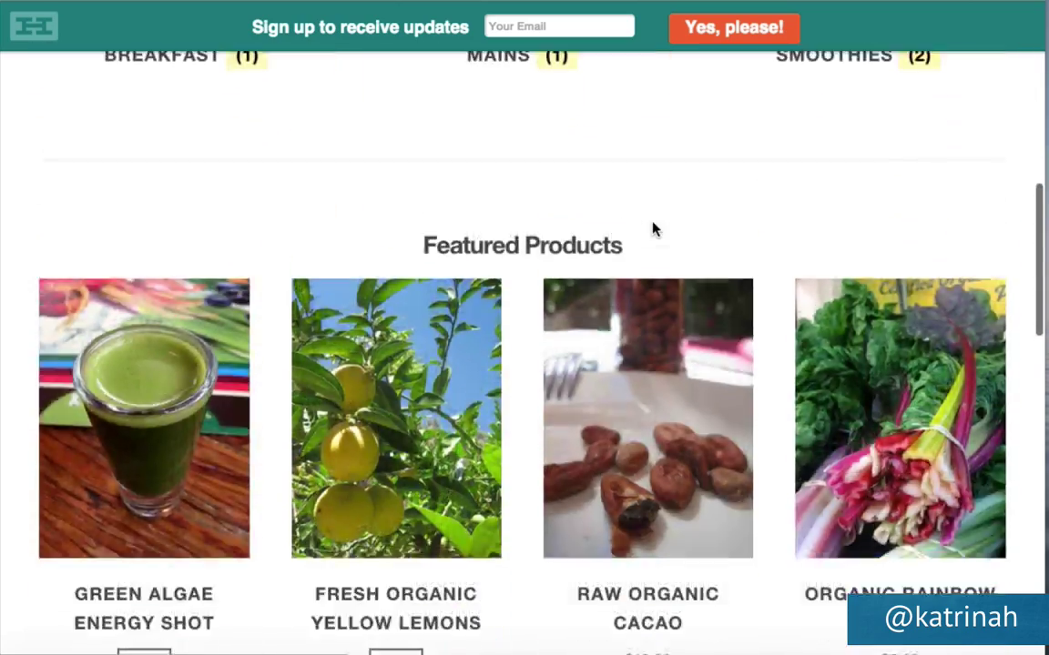
{"action": "scroll", "coordinate": [653, 229], "scroll_direction": "down", "scroll_amount": 15}
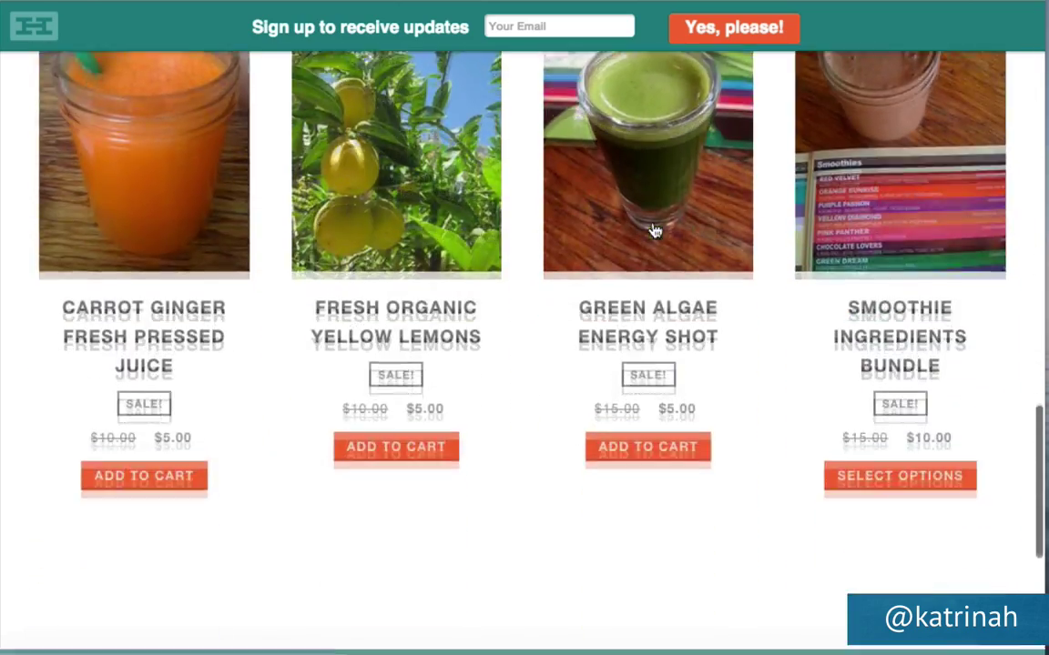
{"action": "scroll", "coordinate": [653, 229], "scroll_direction": "up", "scroll_amount": 20}
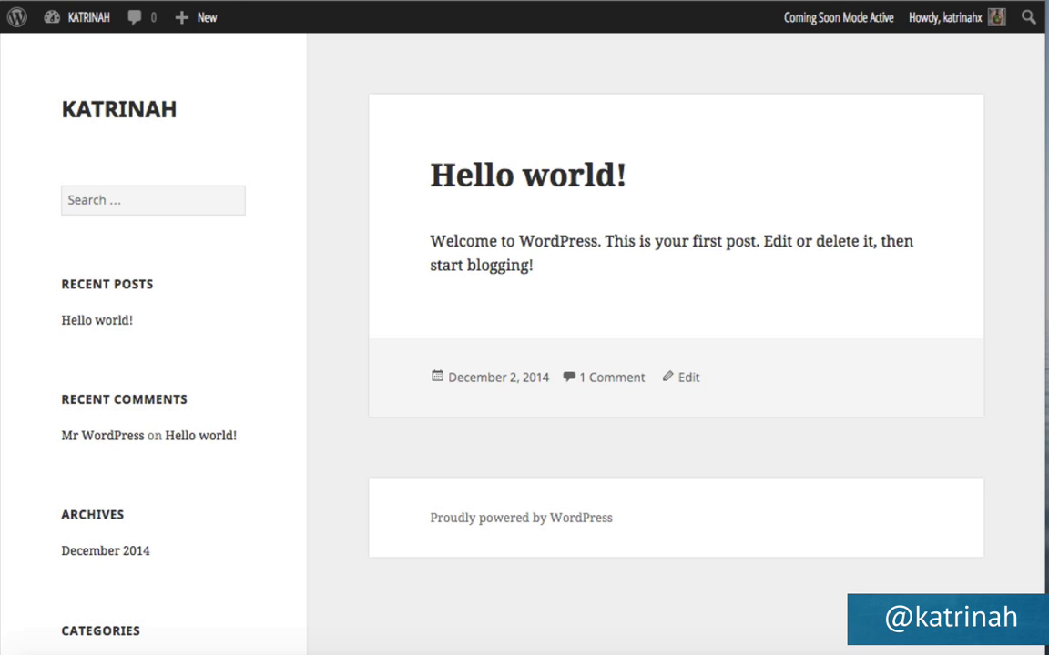
Return to the Dashboard and go to Appearance > Themes > Add New.
{"action": "mouse_move", "coordinate": [88, 18]}
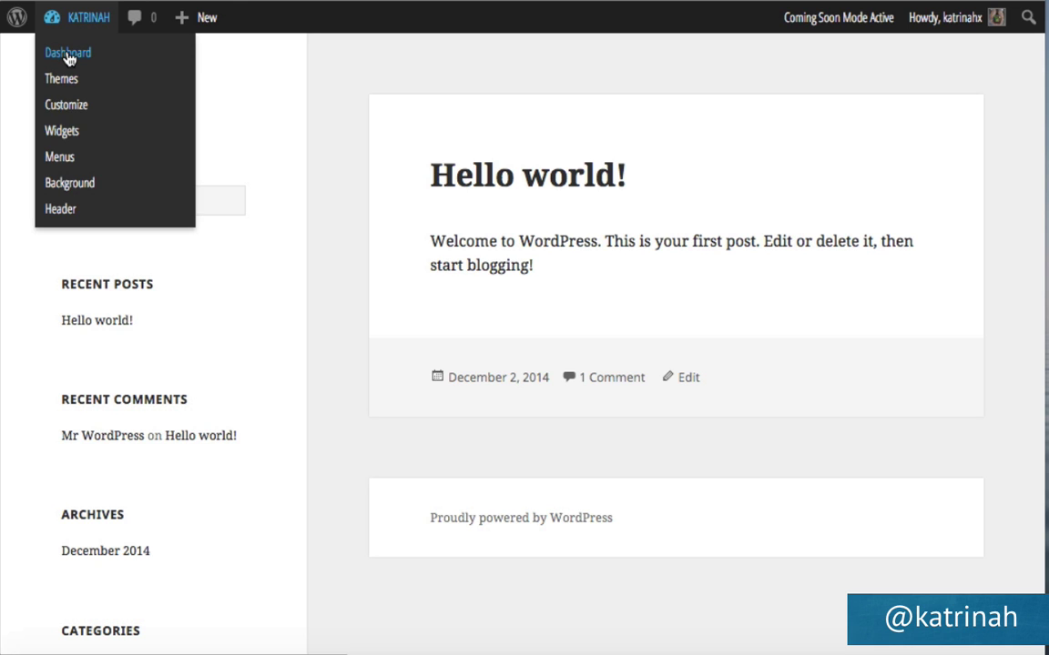
{"action": "left_click", "coordinate": [69, 55]}
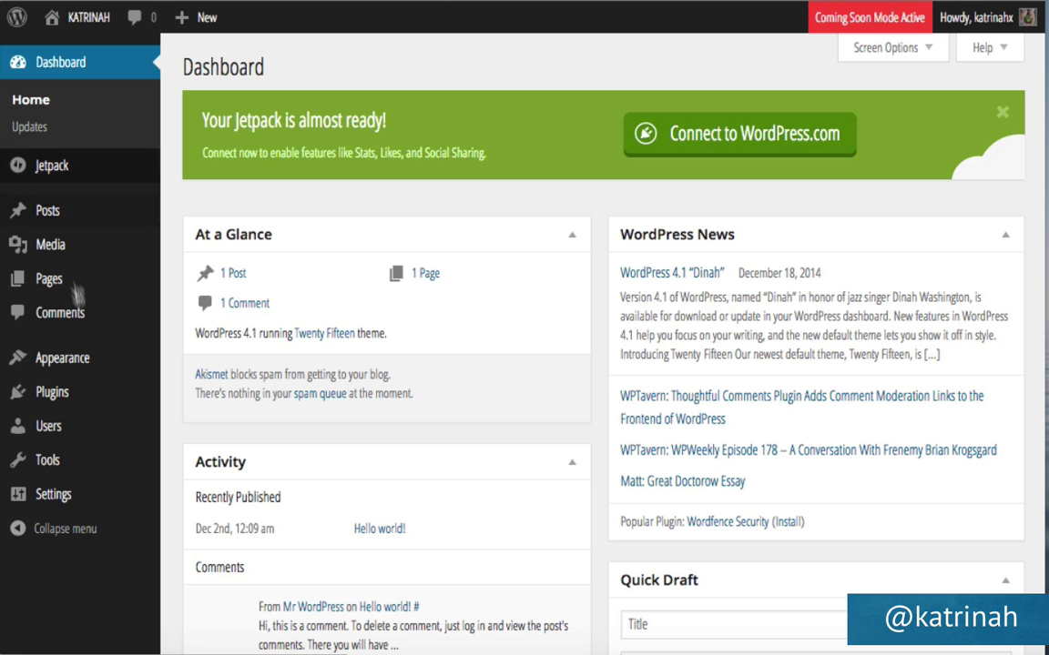
{"action": "mouse_move", "coordinate": [77, 362]}
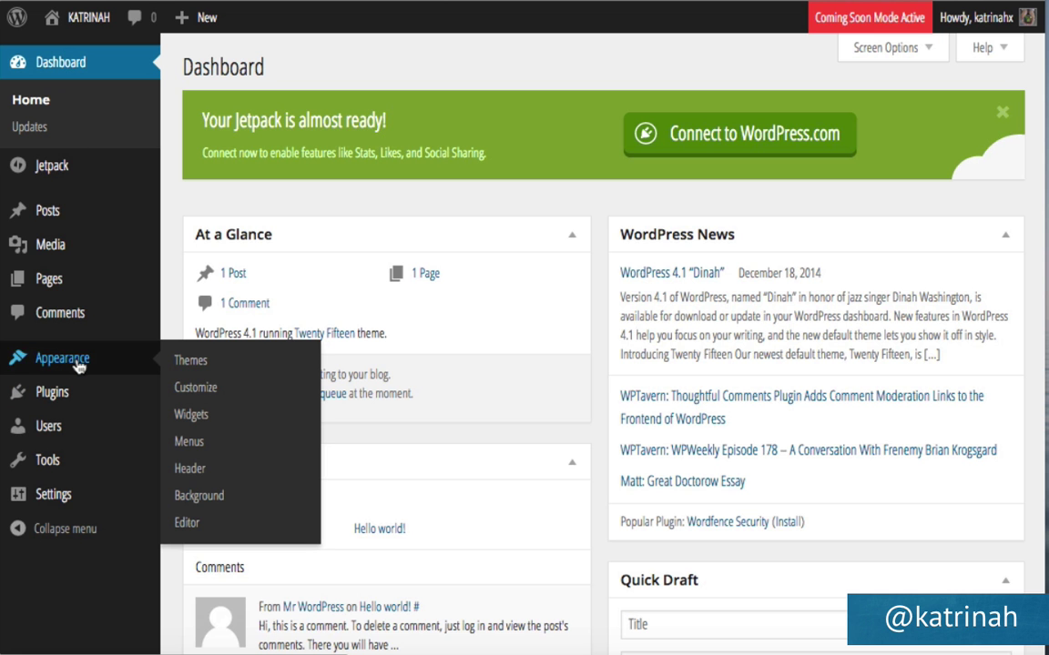
{"action": "left_click", "coordinate": [198, 365]}
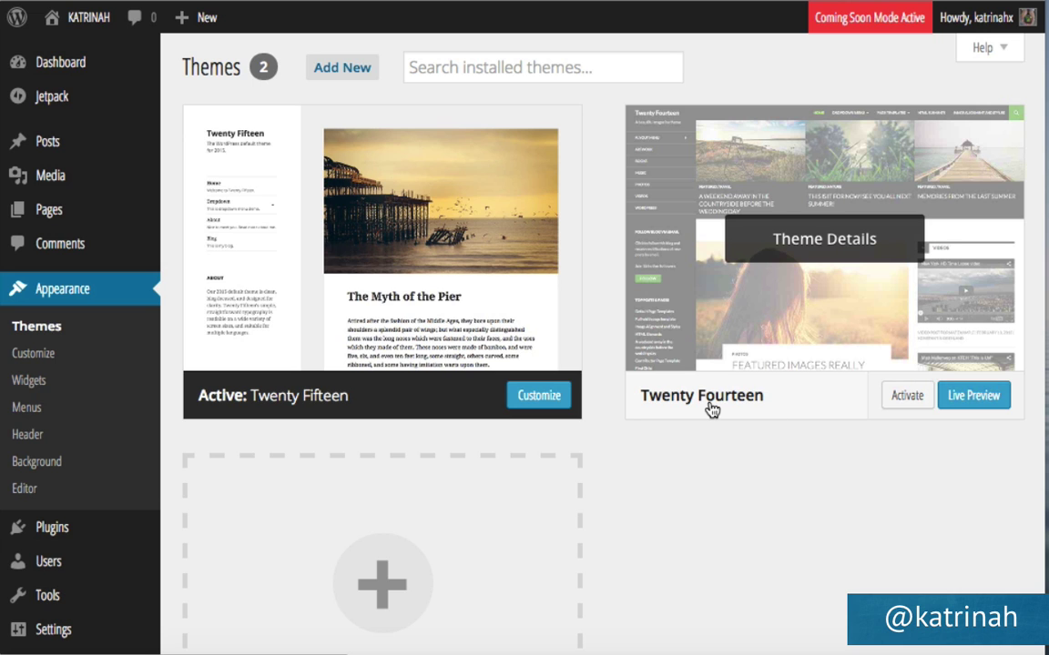
{"action": "left_click", "coordinate": [341, 69]}
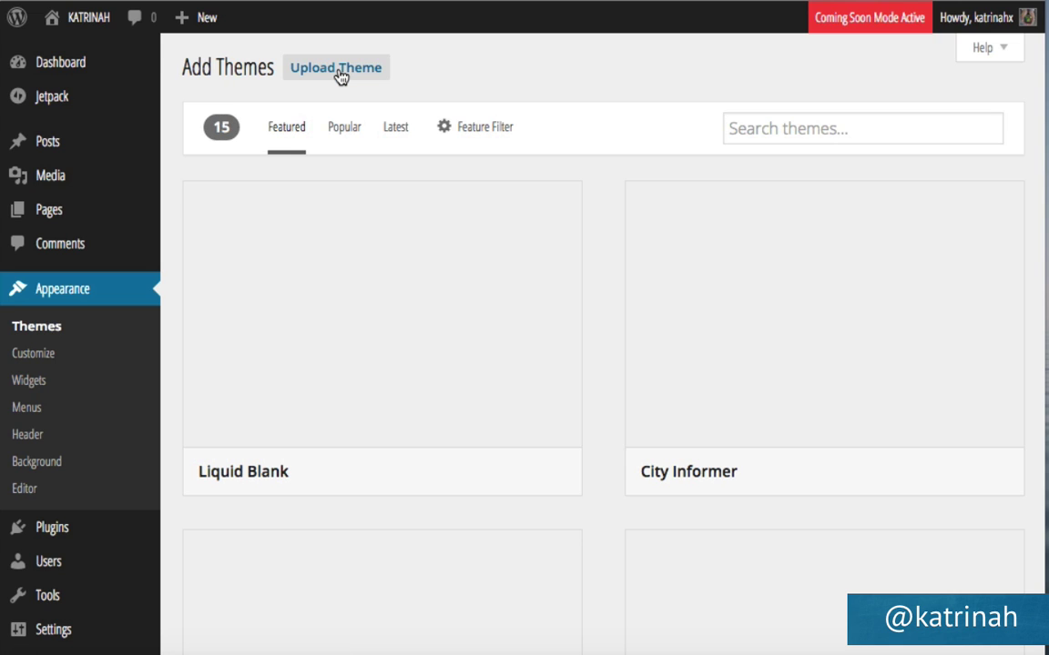
Search themes for 'storefront', review its details, and install Storefront 1.2.5.
{"action": "left_click", "coordinate": [749, 129]}
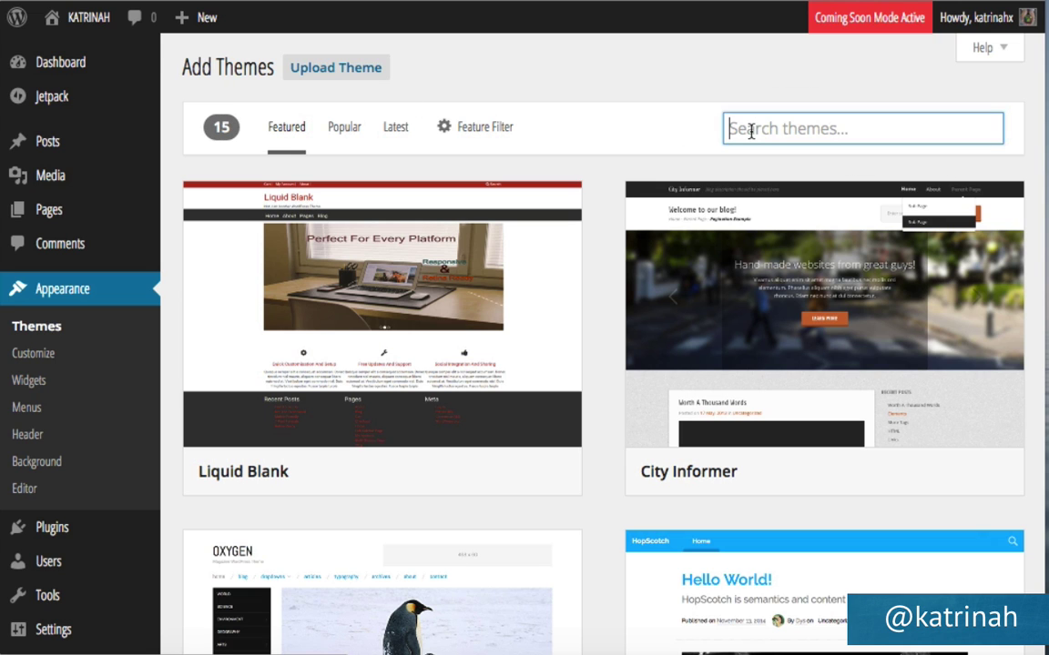
{"action": "type", "text": "storef"}
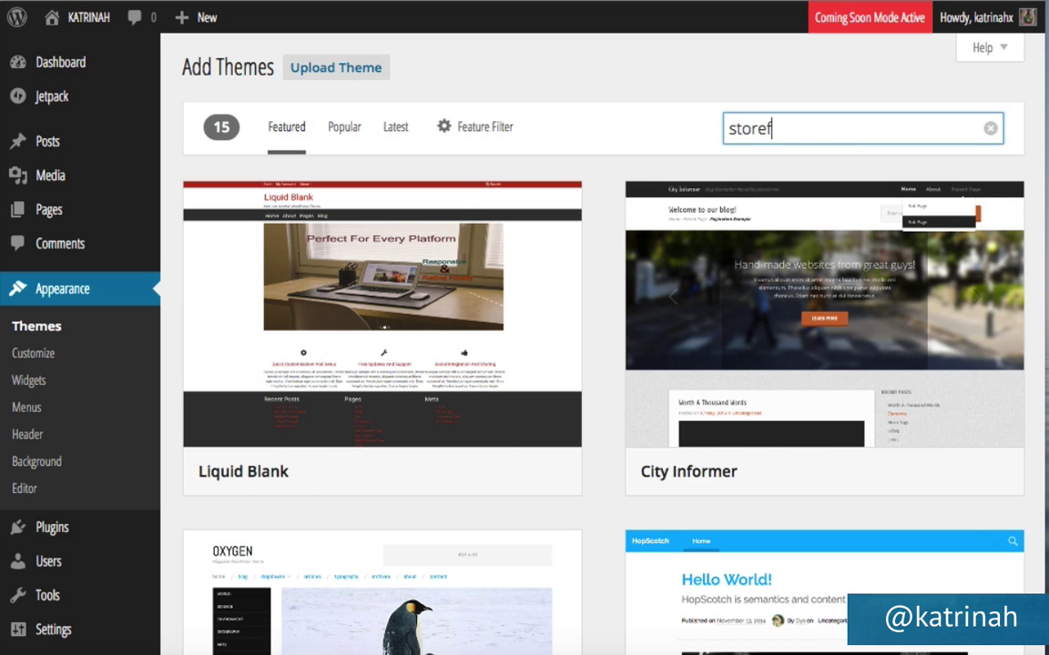
{"action": "type", "text": "ront"}
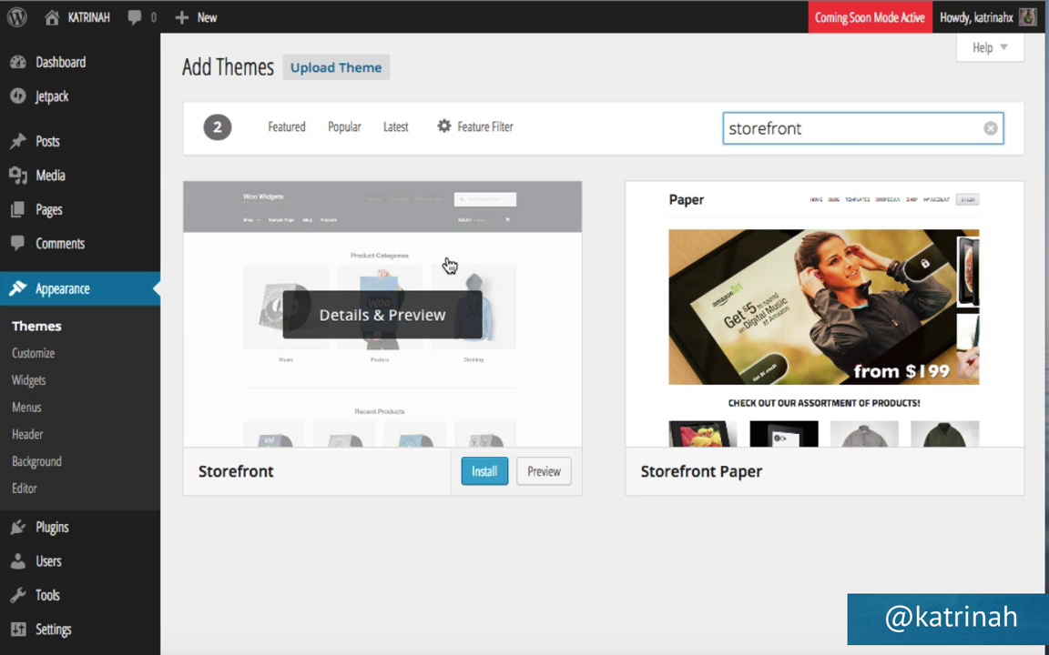
{"action": "left_click", "coordinate": [365, 321]}
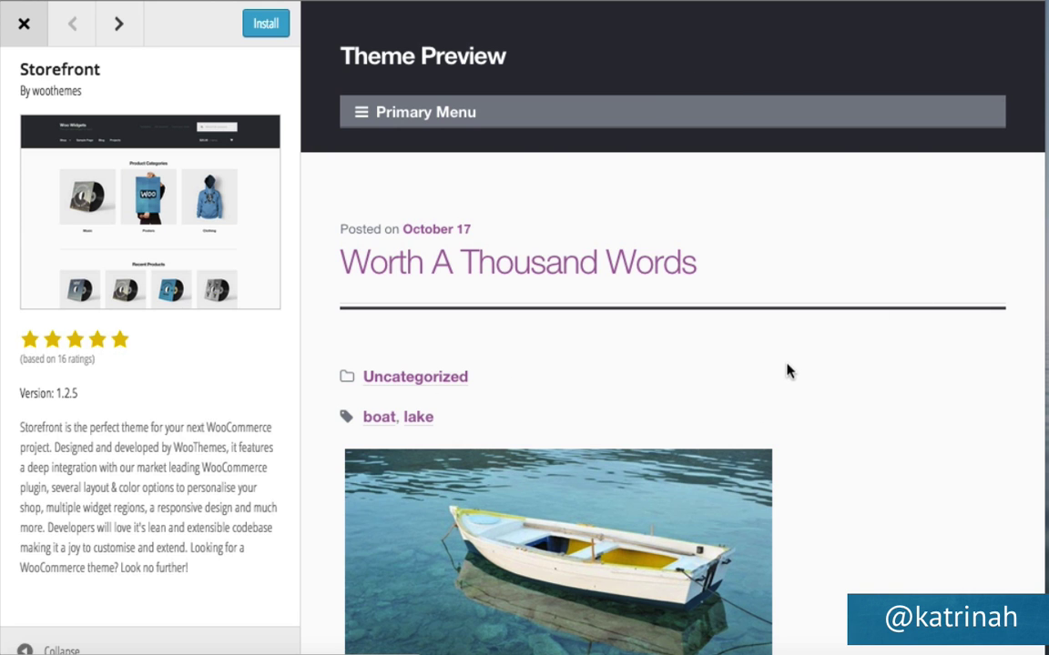
{"action": "scroll", "coordinate": [788, 371], "scroll_direction": "down", "scroll_amount": 10}
{"action": "scroll", "coordinate": [787, 371], "scroll_direction": "up", "scroll_amount": 10}
{"action": "left_click", "coordinate": [261, 31]}
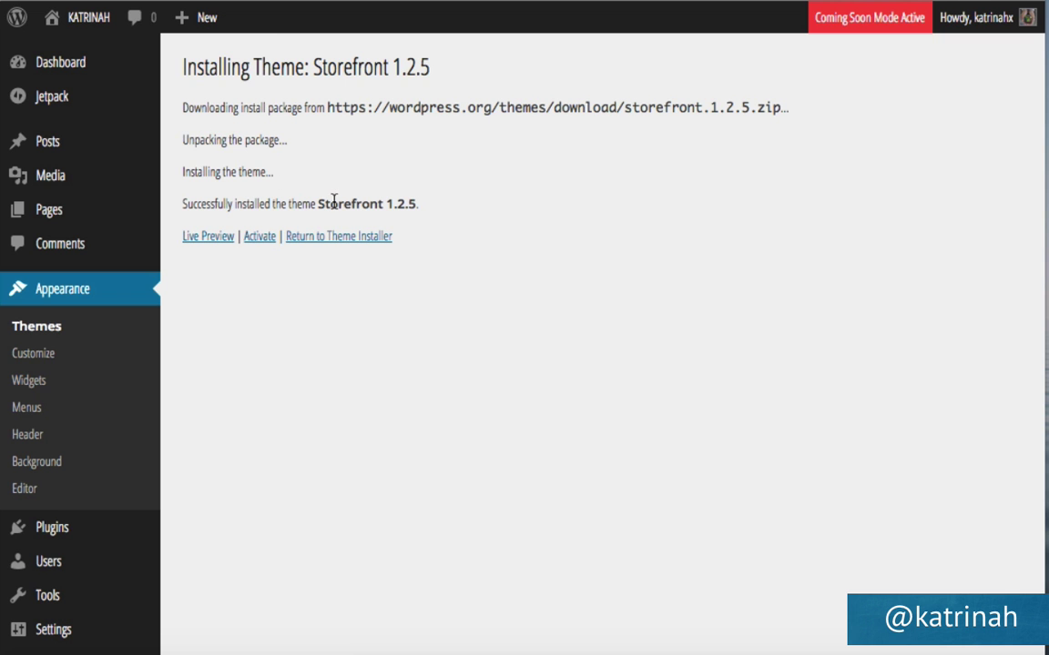
Activate the Storefront theme and open its getting-started page.
{"action": "left_click", "coordinate": [260, 237]}
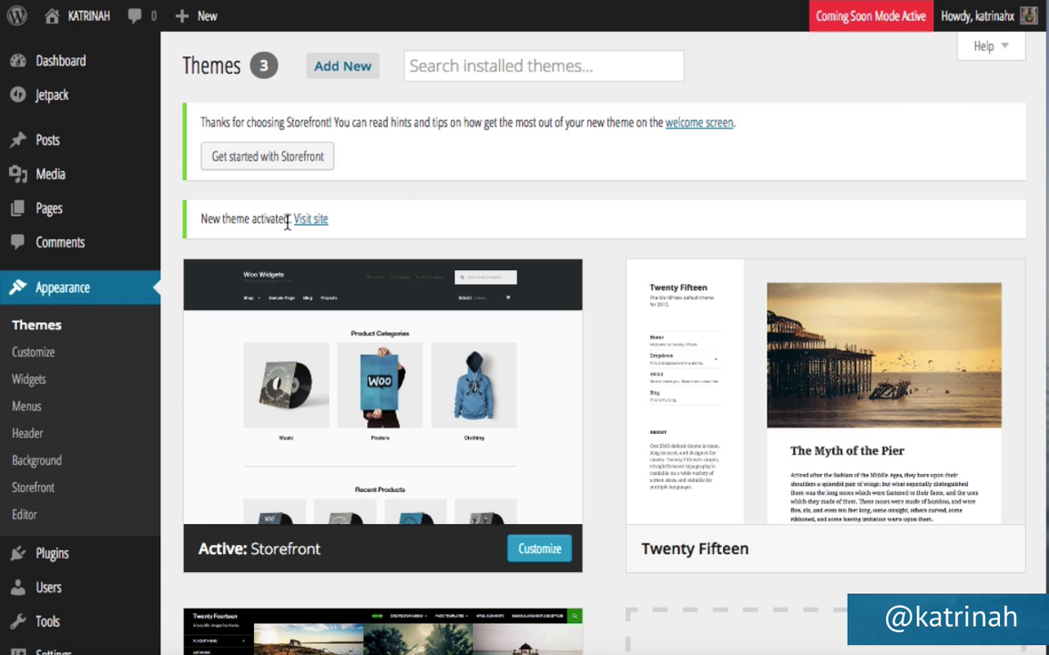
{"action": "mouse_move", "coordinate": [226, 555]}
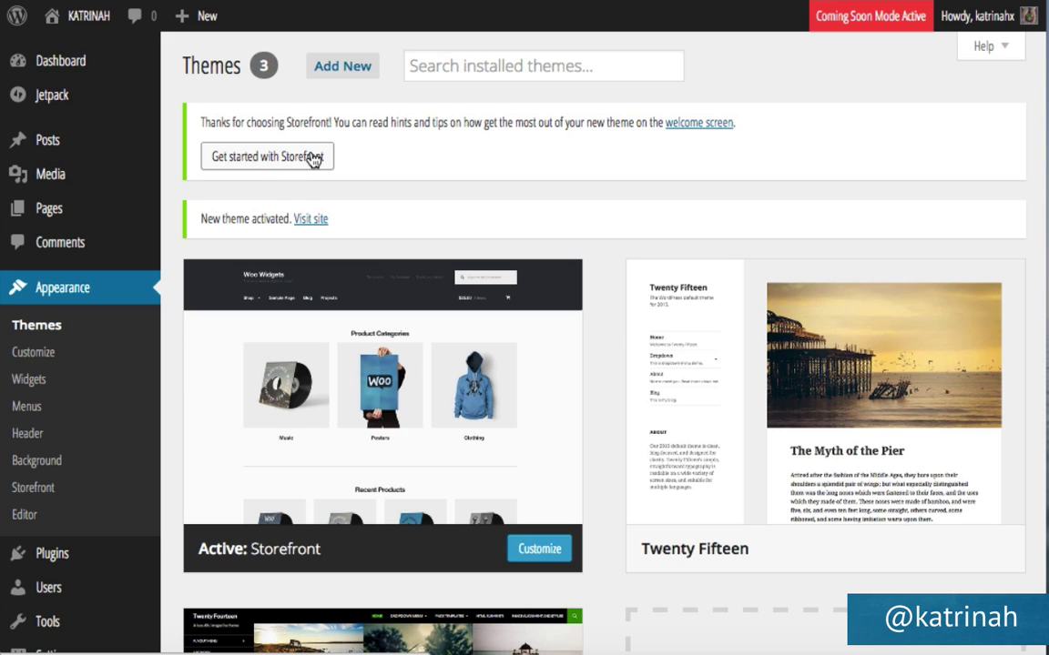
{"action": "left_click", "coordinate": [246, 158]}
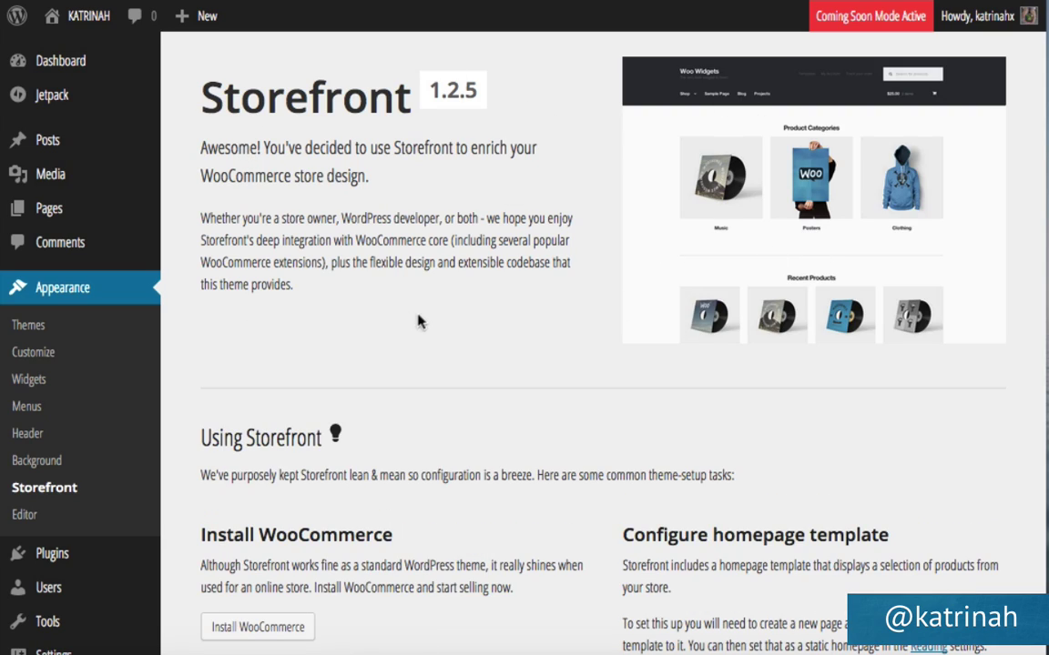
Install the WooCommerce plugin from the Storefront getting-started page's Using Storefront section.
{"action": "scroll", "coordinate": [428, 317], "scroll_direction": "down", "scroll_amount": 2}
{"action": "scroll", "coordinate": [427, 319], "scroll_direction": "down", "scroll_amount": 3}
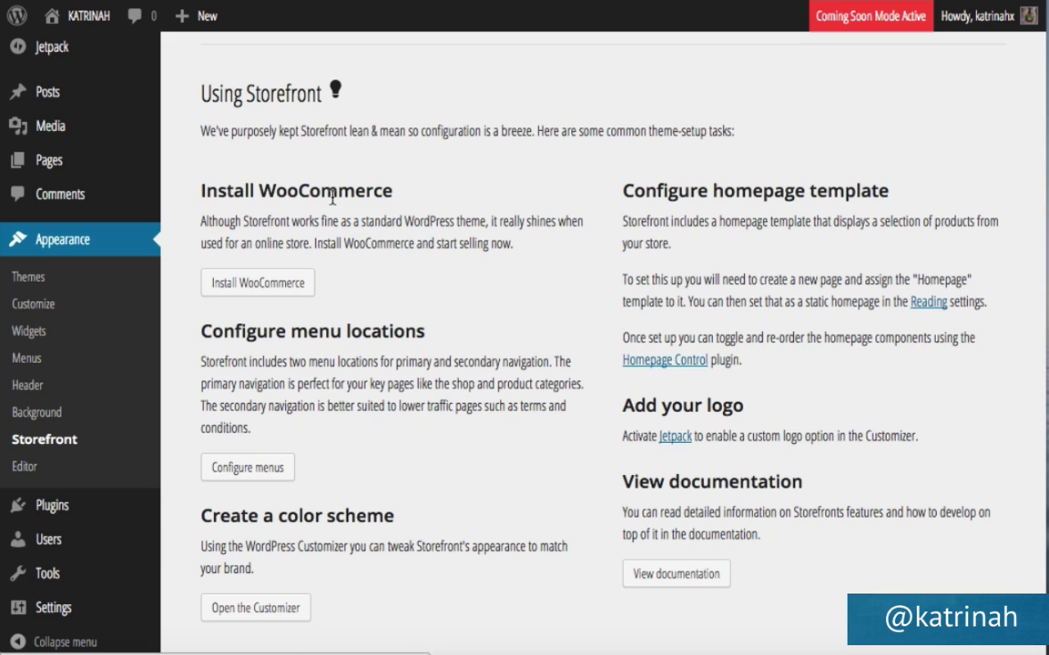
{"action": "left_click", "coordinate": [262, 283]}
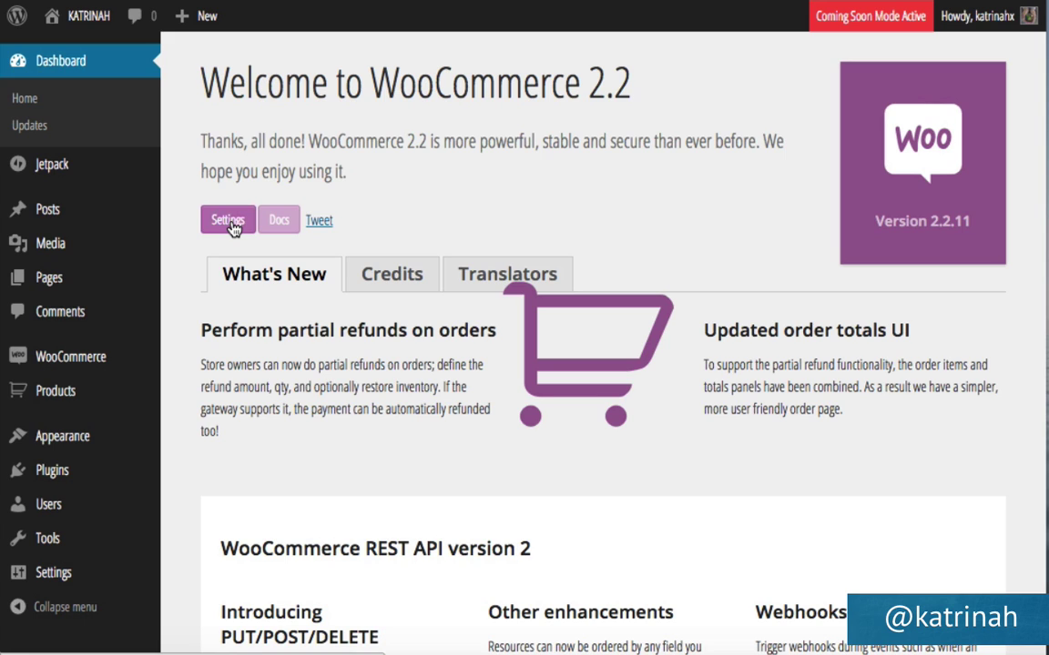
Go to WooCommerce > Settings in the admin sidebar.
{"action": "mouse_move", "coordinate": [60, 356]}
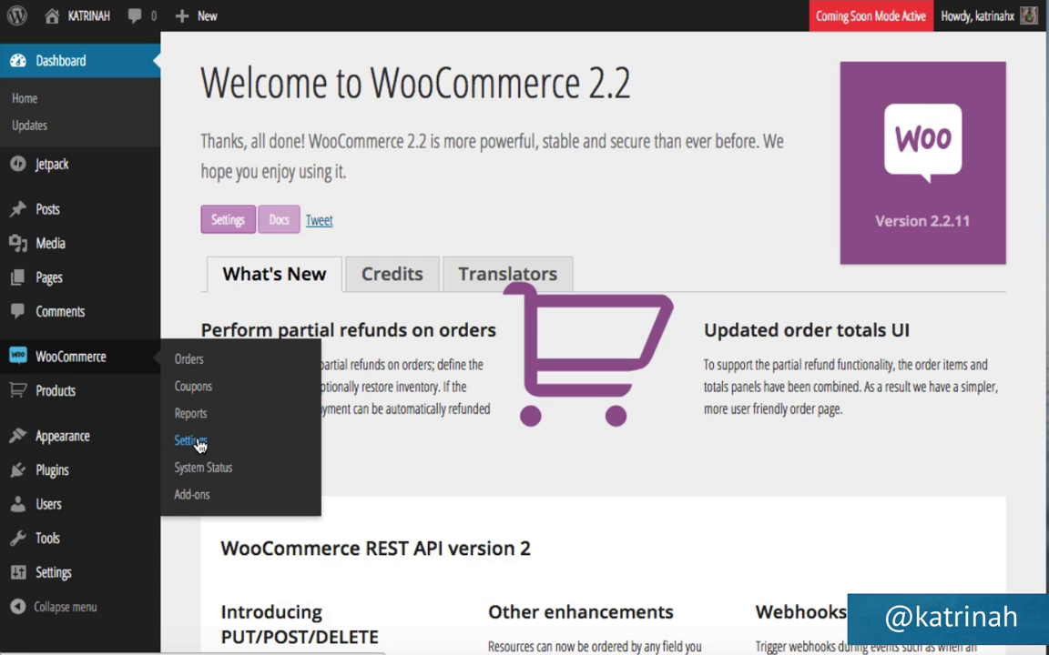
{"action": "left_click", "coordinate": [195, 441]}
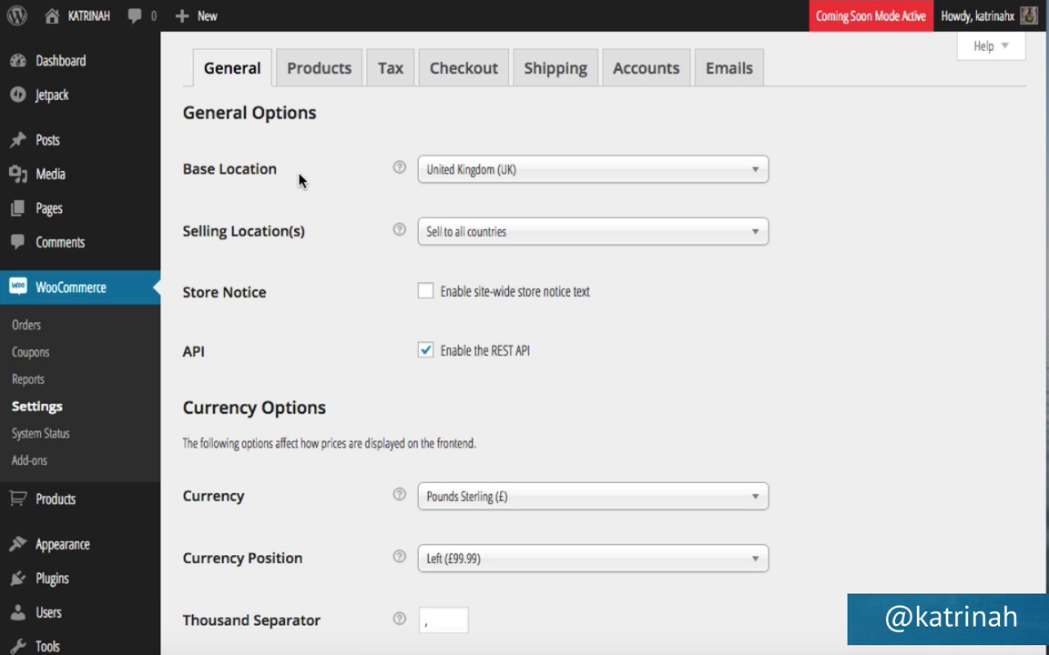
Set the store base location to United States (US) — California and check the help tooltips.
{"action": "left_click", "coordinate": [465, 179]}
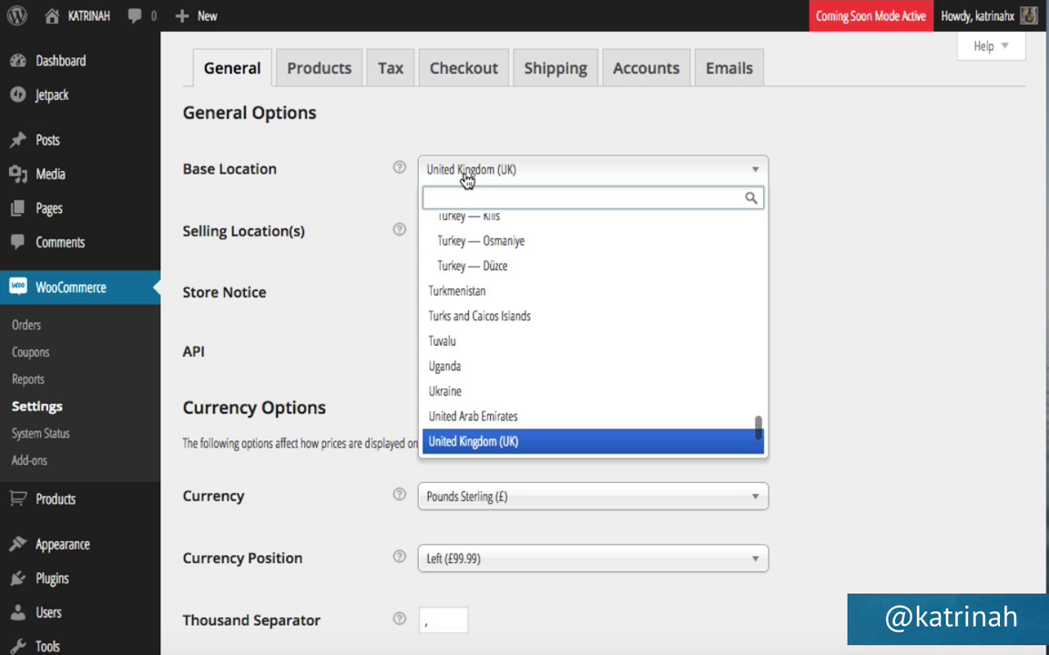
{"action": "scroll", "coordinate": [466, 332], "scroll_direction": "down", "scroll_amount": 5}
{"action": "scroll", "coordinate": [466, 331], "scroll_direction": "up", "scroll_amount": 2}
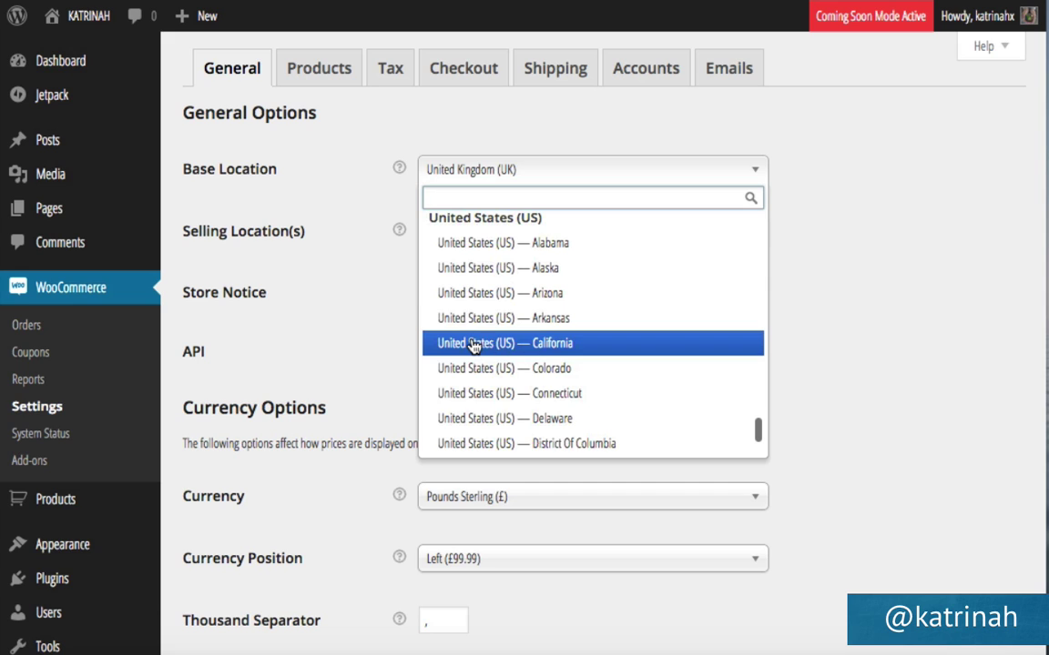
{"action": "left_click", "coordinate": [470, 346]}
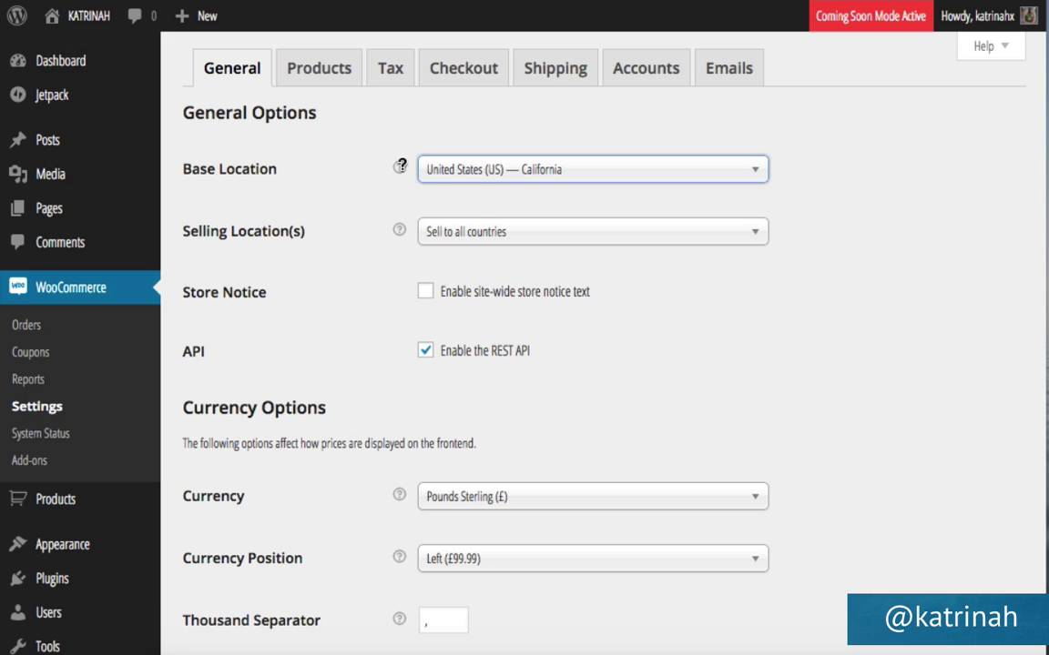
{"action": "mouse_move", "coordinate": [398, 167]}
{"action": "mouse_move", "coordinate": [399, 230]}
{"action": "scroll", "coordinate": [375, 256], "scroll_direction": "down", "scroll_amount": 5}
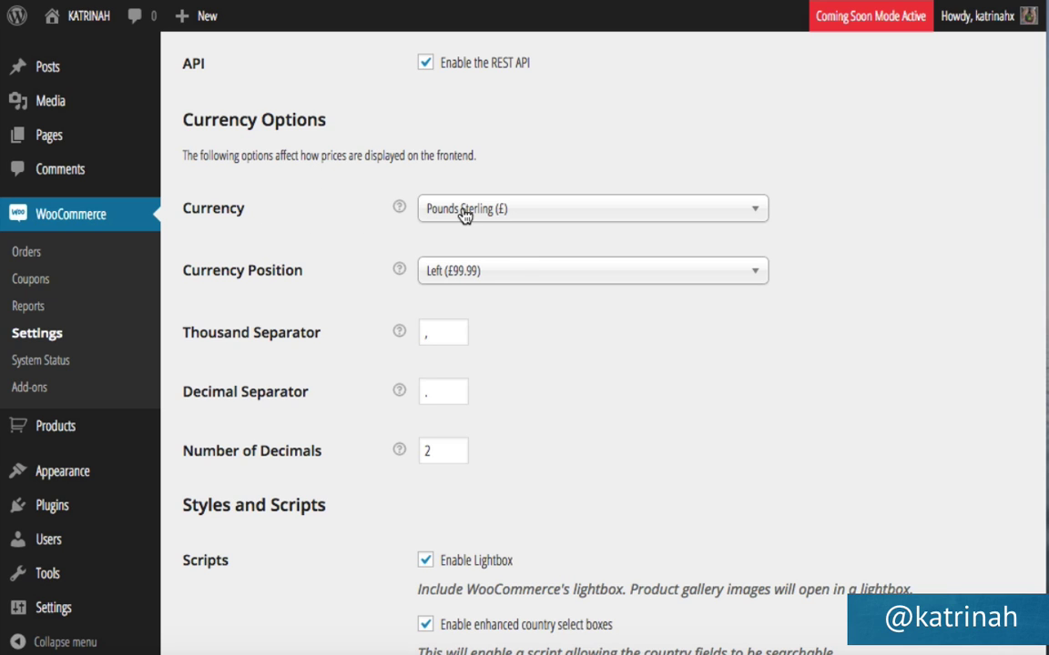
Change the store currency to US Dollars ($), save, and open the WooCommerce documentation.
{"action": "left_click", "coordinate": [463, 214]}
{"action": "scroll", "coordinate": [457, 385], "scroll_direction": "down", "scroll_amount": 4}
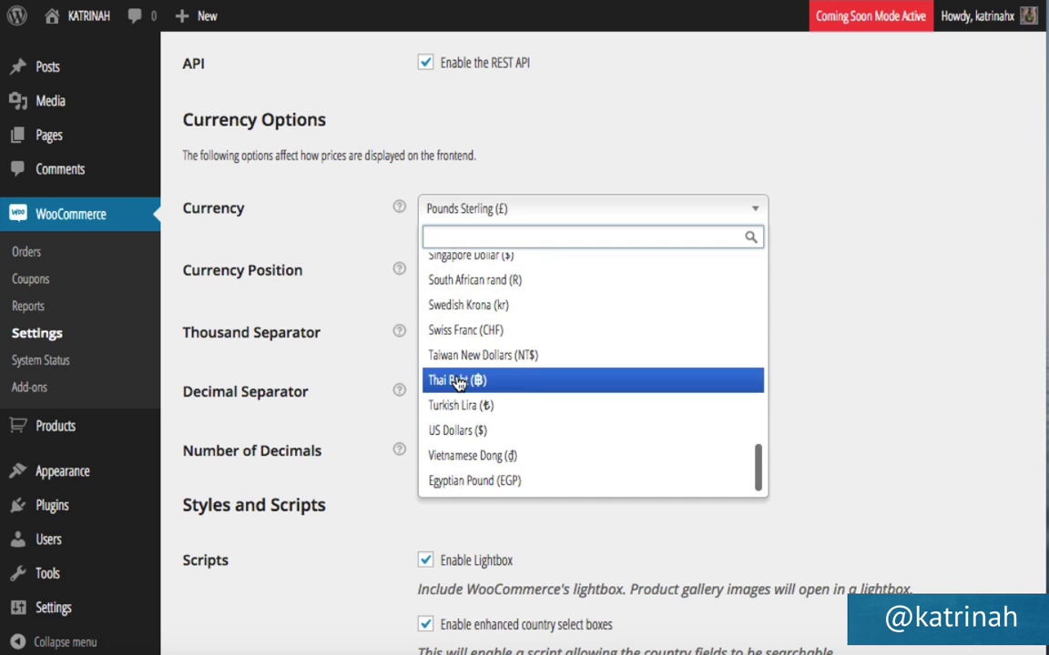
{"action": "left_click", "coordinate": [446, 430]}
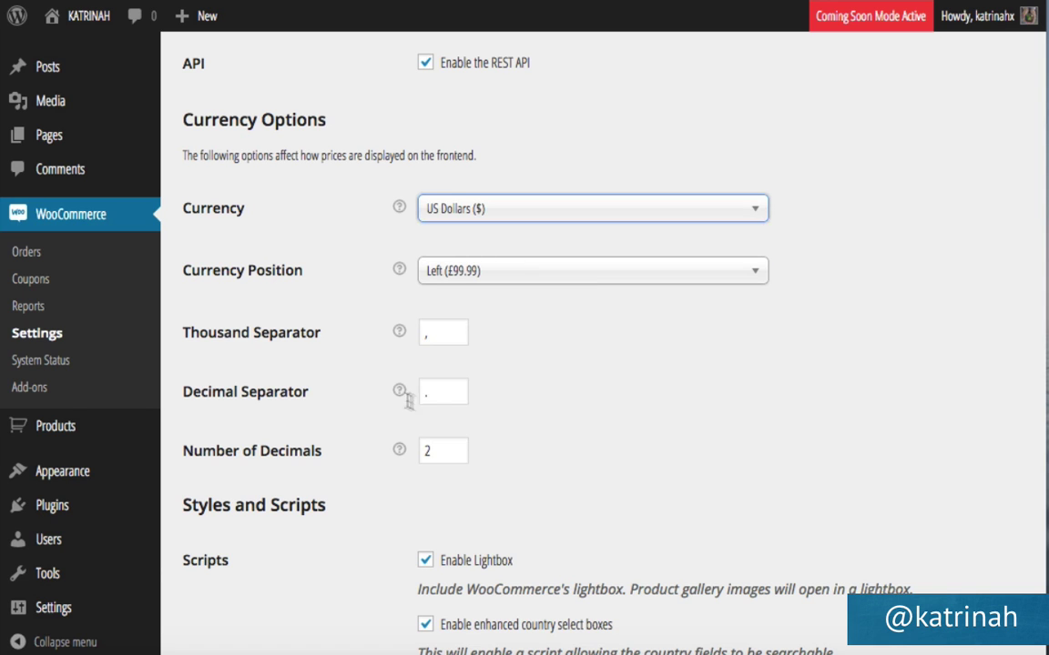
{"action": "scroll", "coordinate": [388, 398], "scroll_direction": "down", "scroll_amount": 3}
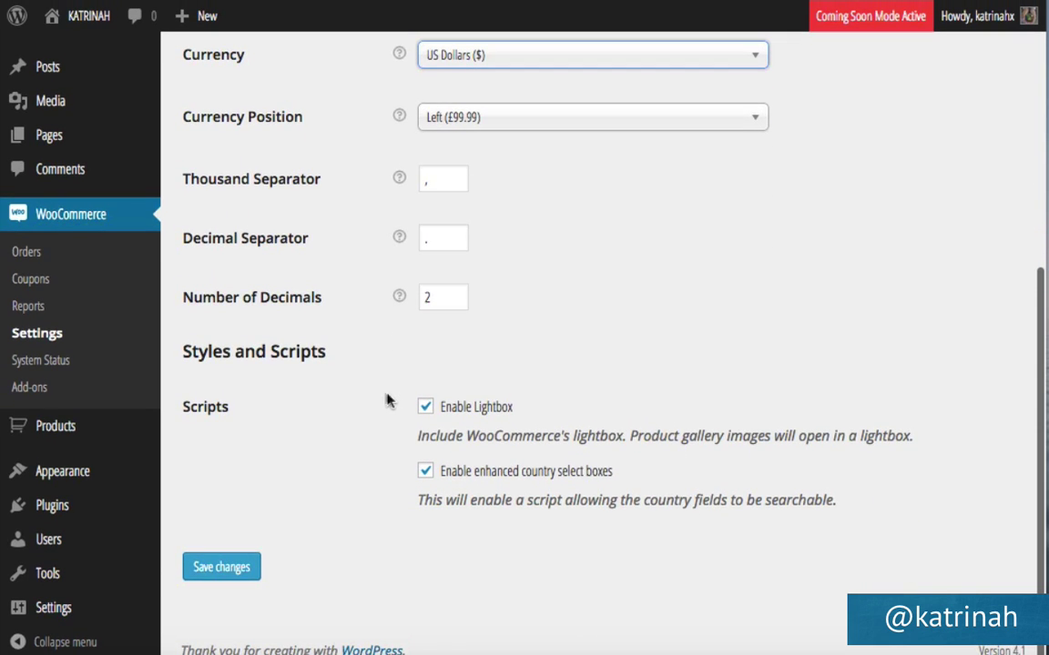
{"action": "left_click", "coordinate": [222, 568]}
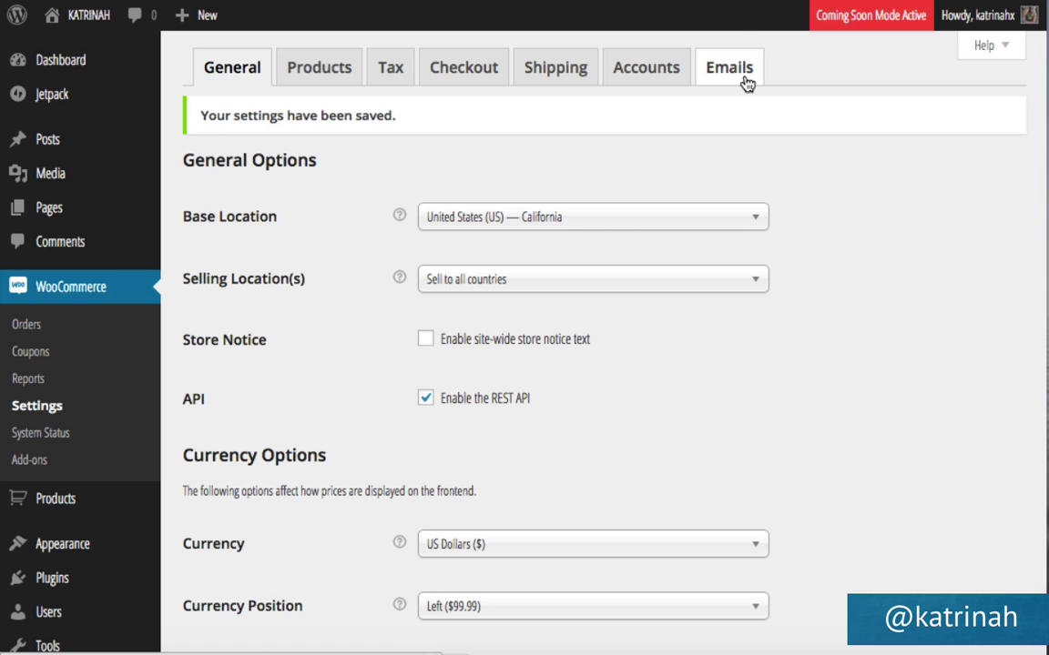
{"action": "left_click", "coordinate": [745, 82]}
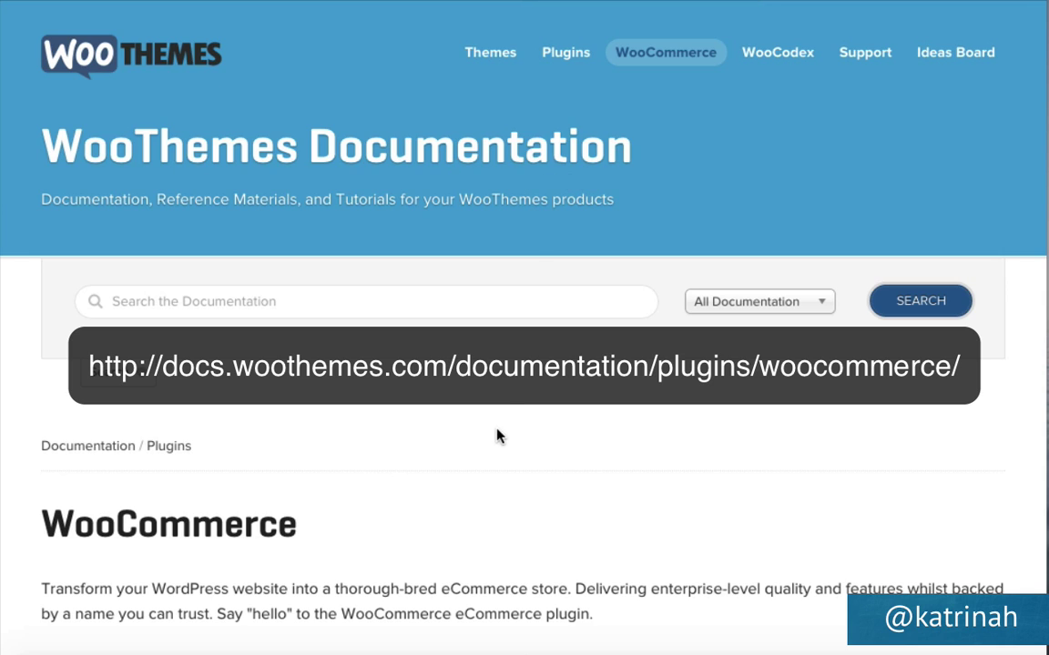
Scroll the documentation, then return to the WooCommerce General settings page.
{"action": "scroll", "coordinate": [498, 437], "scroll_direction": "down", "scroll_amount": 5}
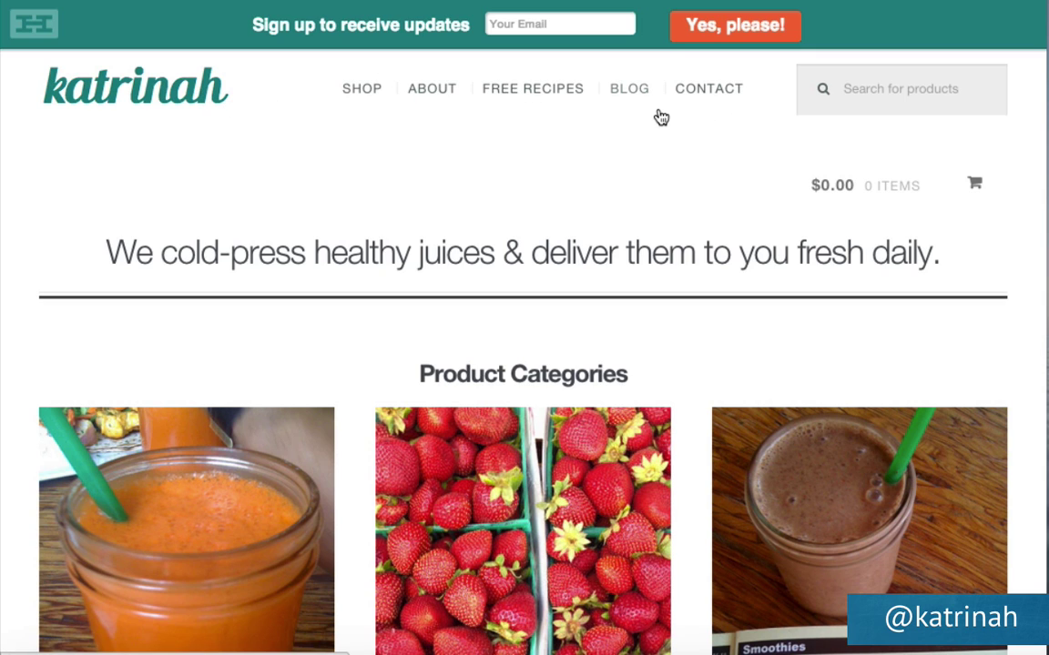
{"action": "left_click", "coordinate": [150, 7]}
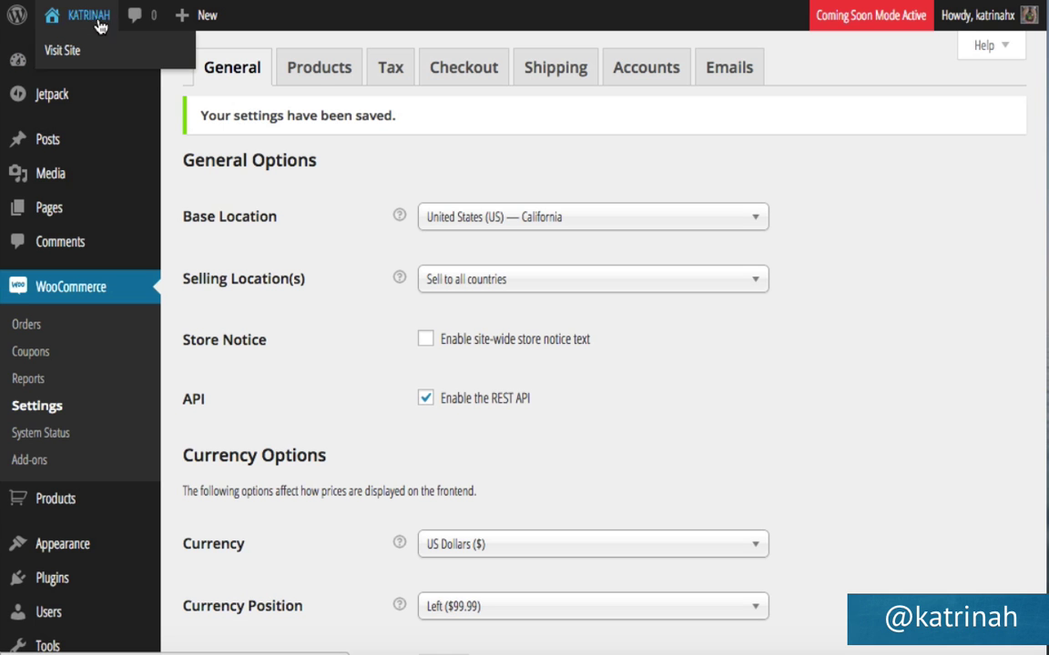
Go to the Dashboard, then launch Appearance > Customize for the Storefront theme.
{"action": "mouse_move", "coordinate": [71, 65]}
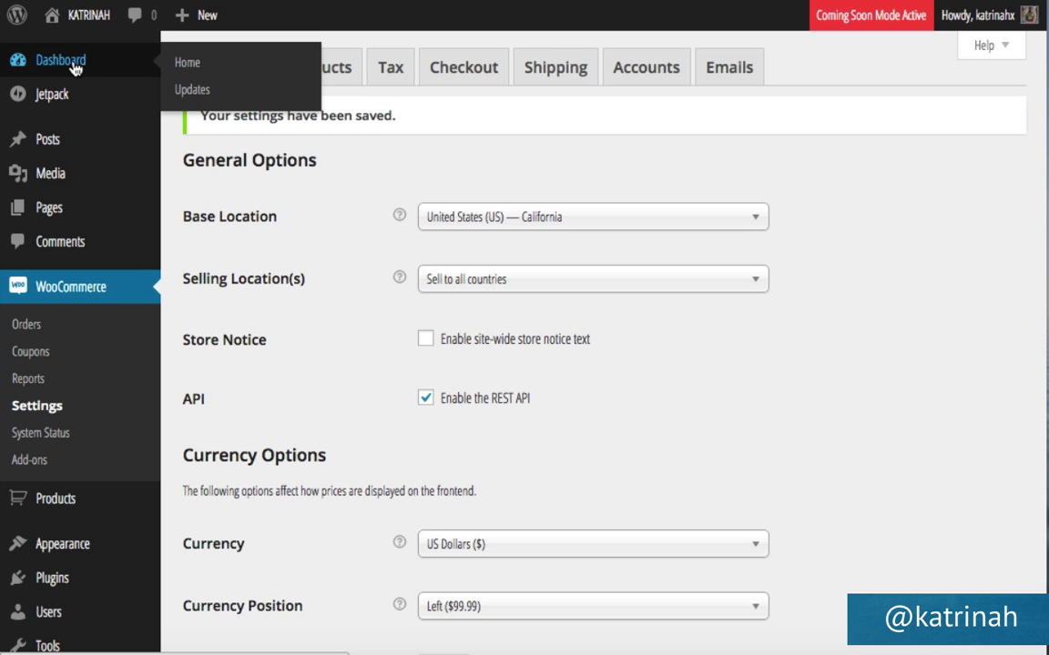
{"action": "left_click", "coordinate": [73, 66]}
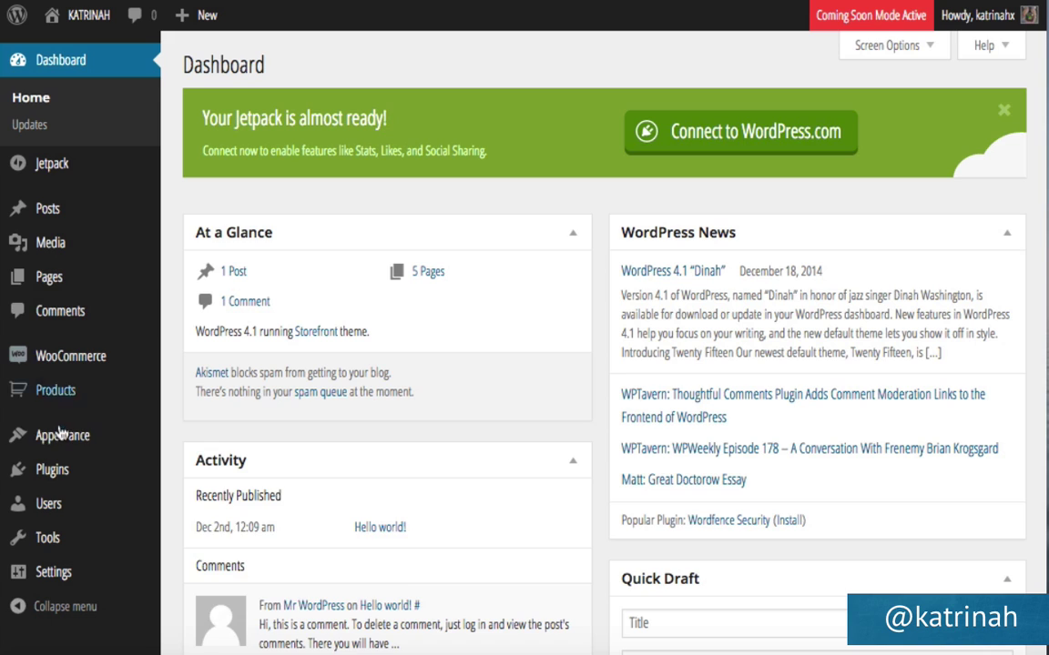
{"action": "mouse_move", "coordinate": [61, 441]}
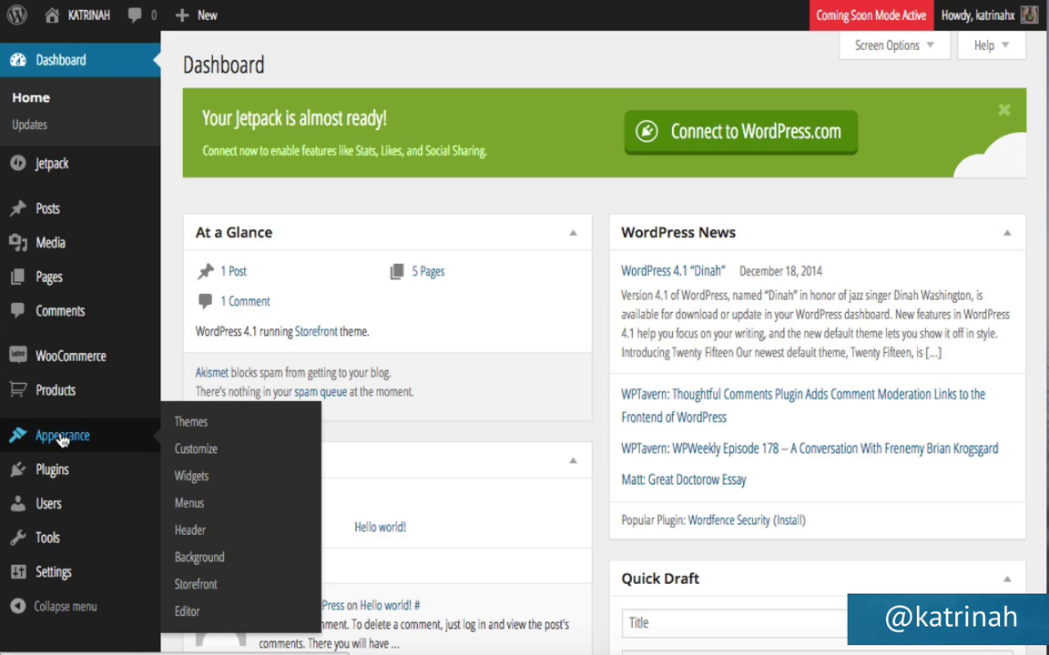
{"action": "left_click", "coordinate": [209, 453]}
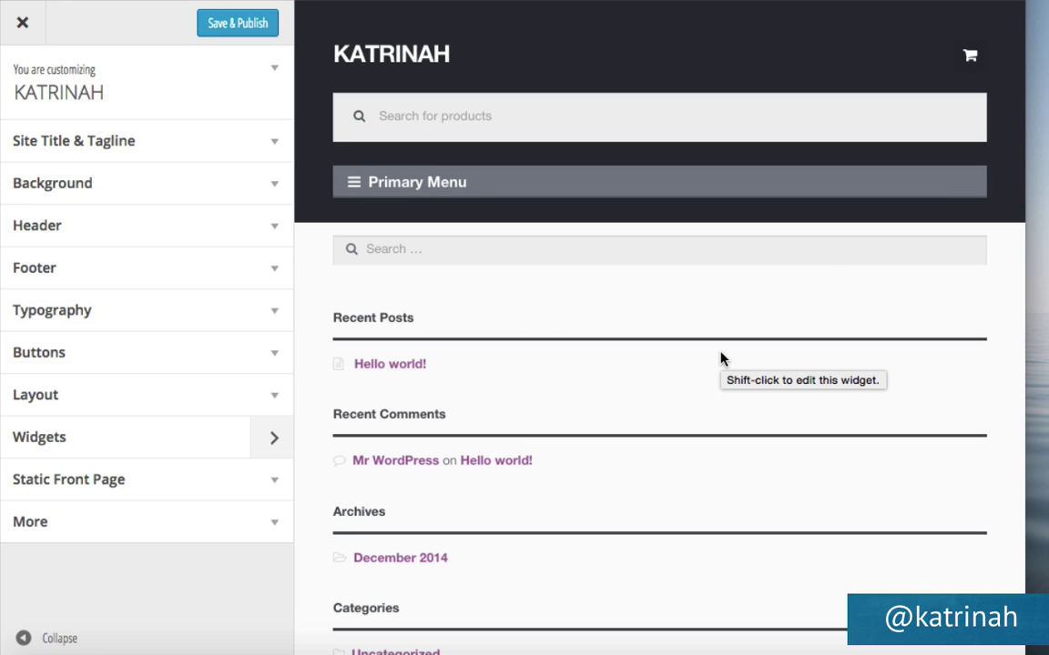
Paste 'We cold-press healthy juices & deliver them to you fresh daily.' as the tagline and publish.
{"action": "left_click", "coordinate": [273, 146]}
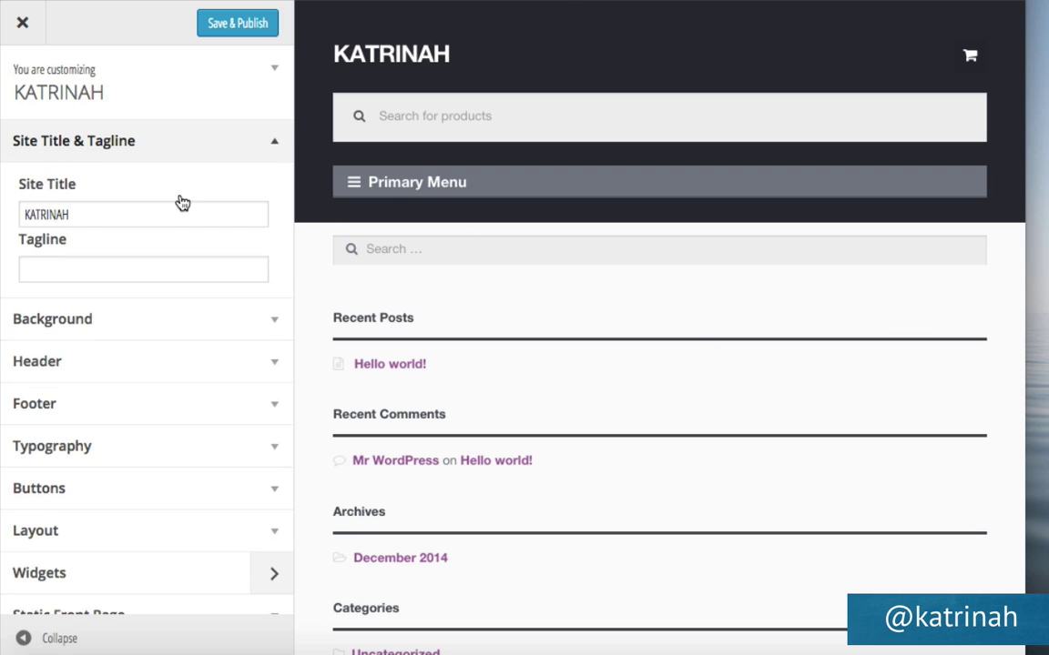
{"action": "left_click", "coordinate": [39, 273]}
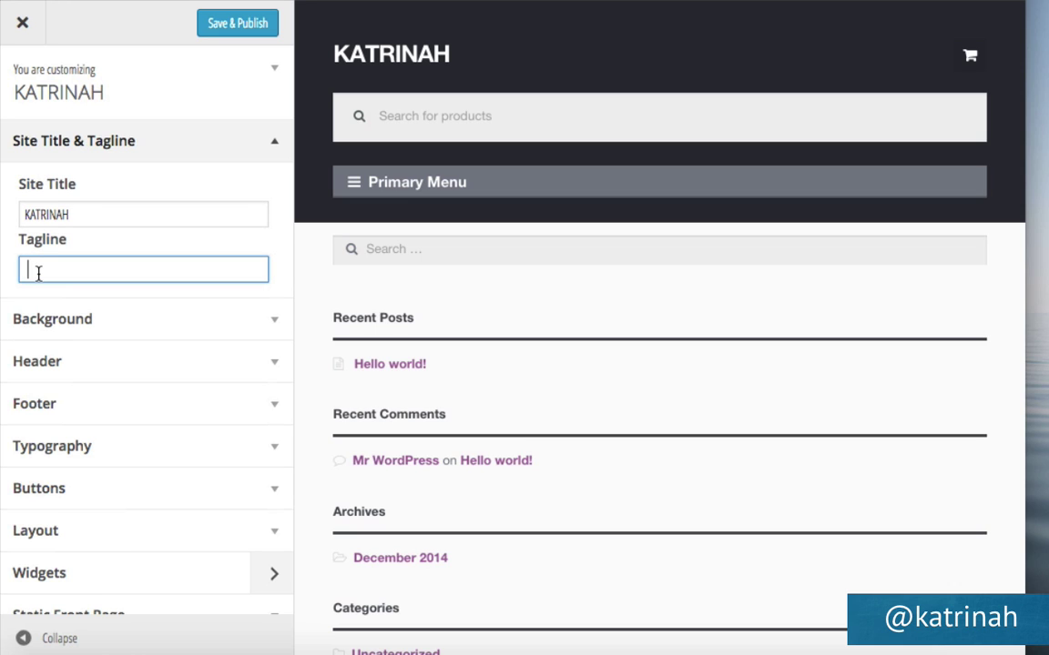
{"action": "key", "text": "ctrl+v"}
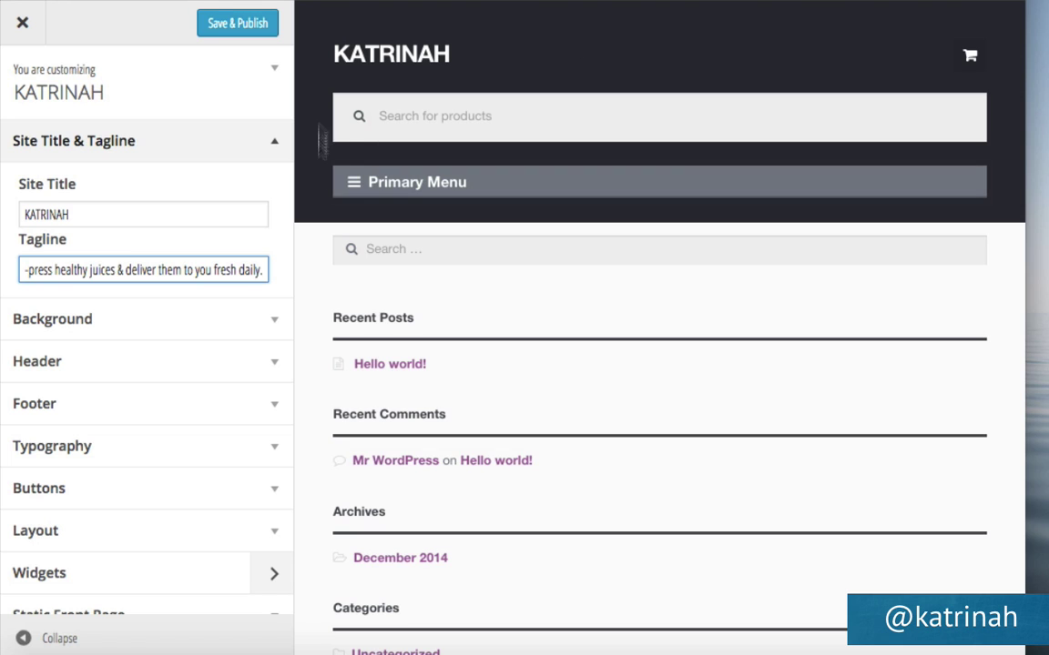
{"action": "left_click", "coordinate": [235, 30]}
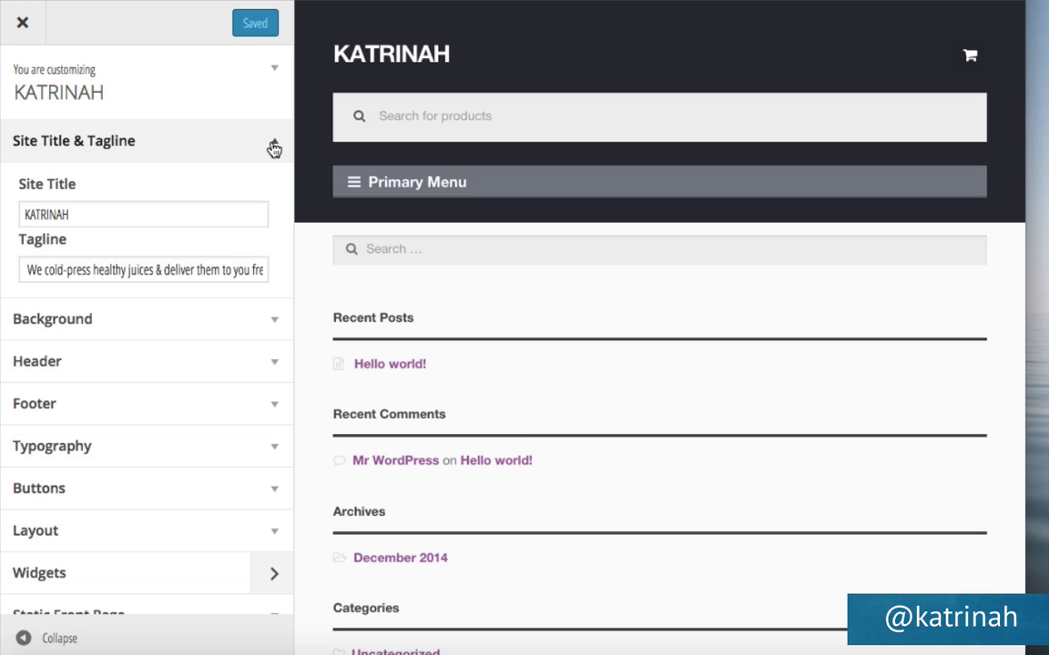
{"action": "left_click", "coordinate": [274, 147]}
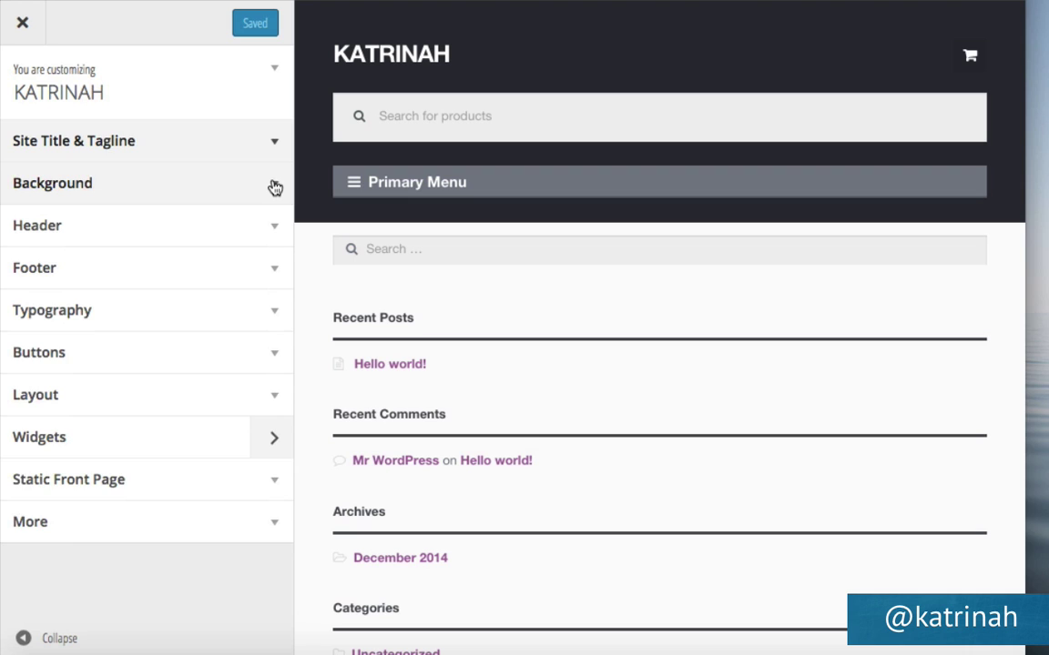
Try grey and blue site backgrounds, then settle on white (#ffffff) and publish.
{"action": "left_click", "coordinate": [274, 188]}
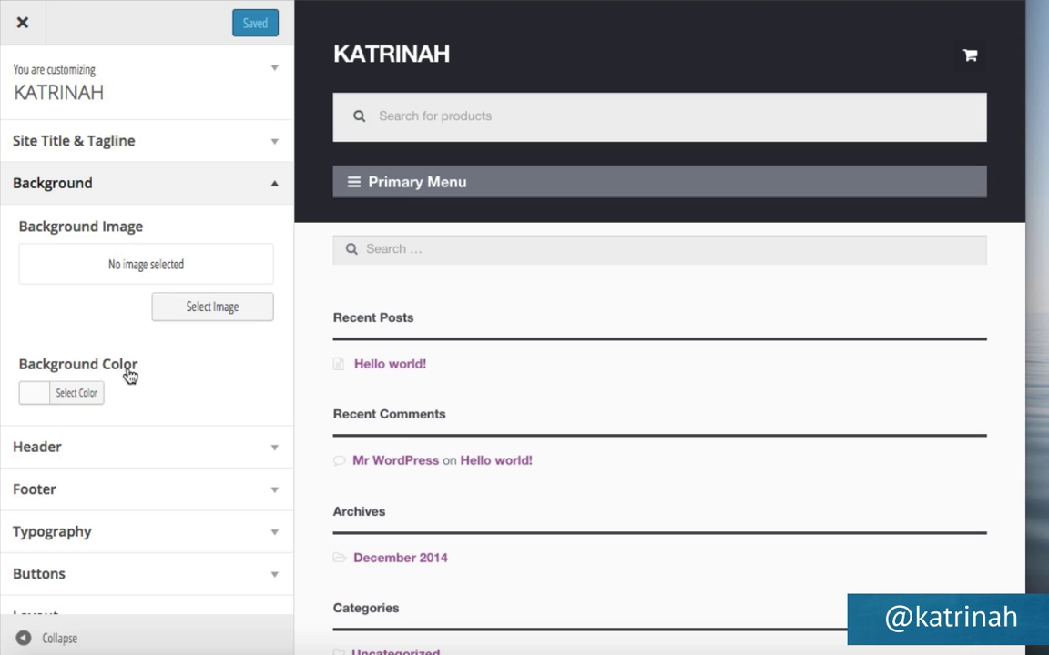
{"action": "left_click", "coordinate": [76, 401]}
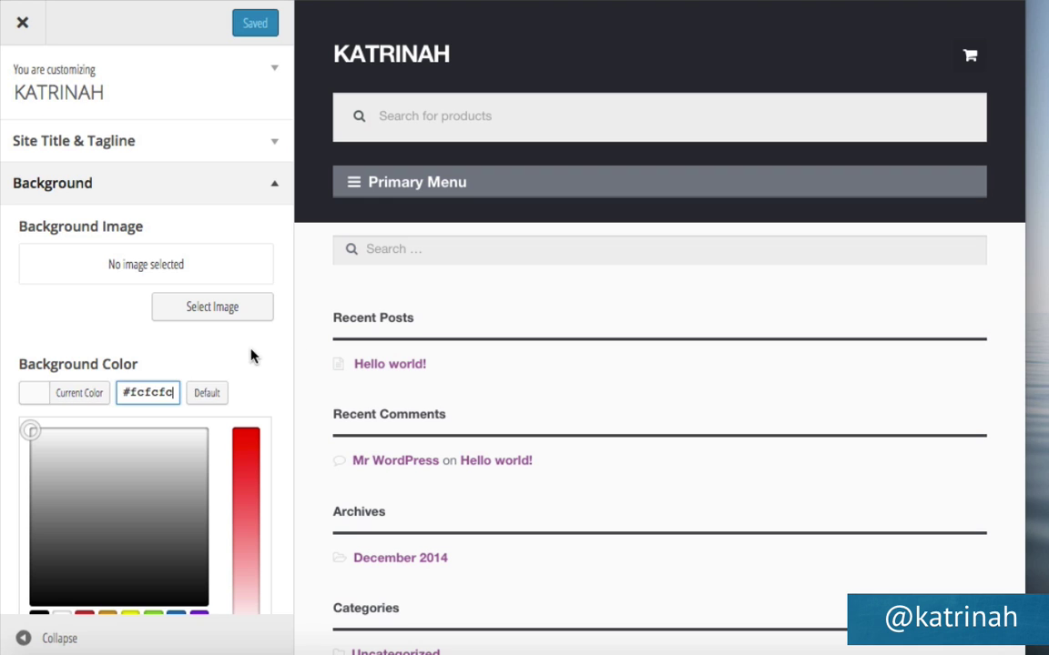
{"action": "scroll", "coordinate": [253, 356], "scroll_direction": "down", "scroll_amount": 4}
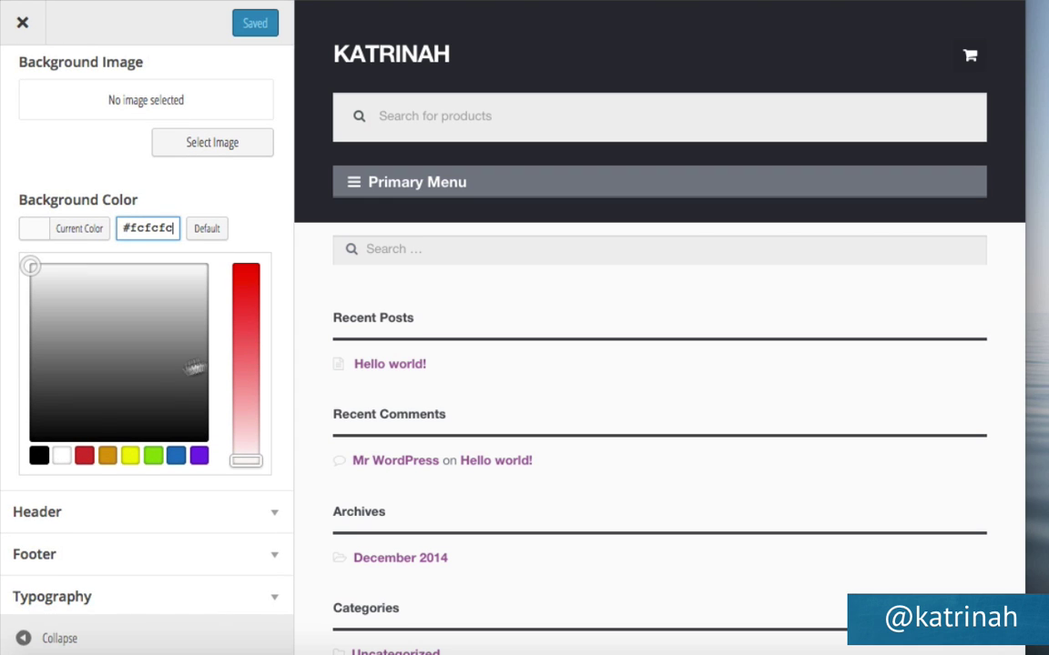
{"action": "left_click", "coordinate": [61, 458]}
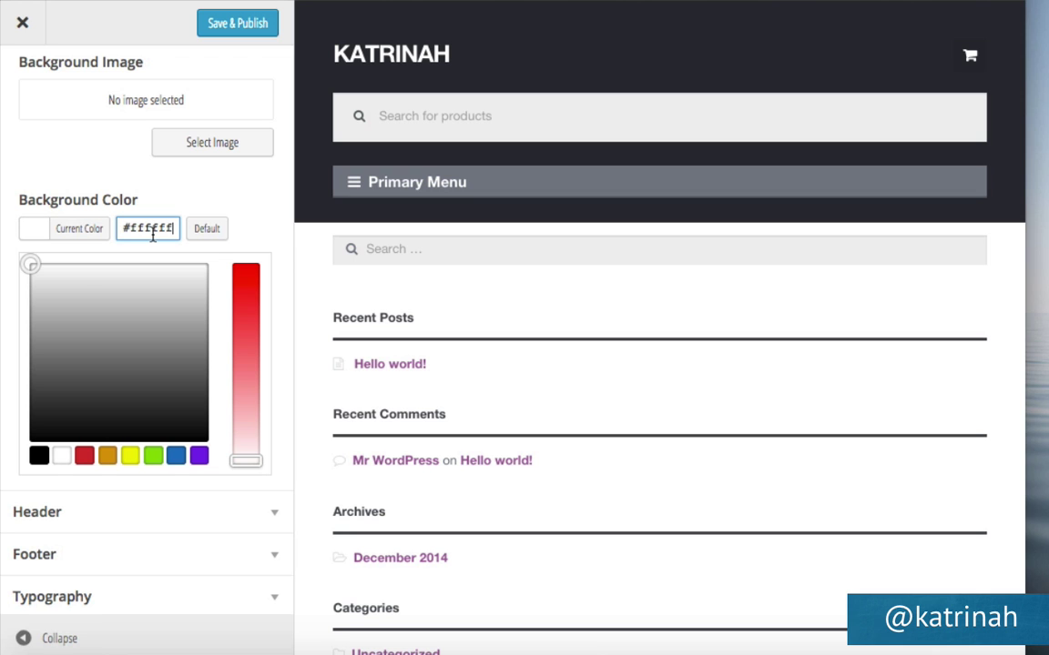
{"action": "left_click_drag", "start_coordinate": [30, 264], "coordinate": [124, 409]}
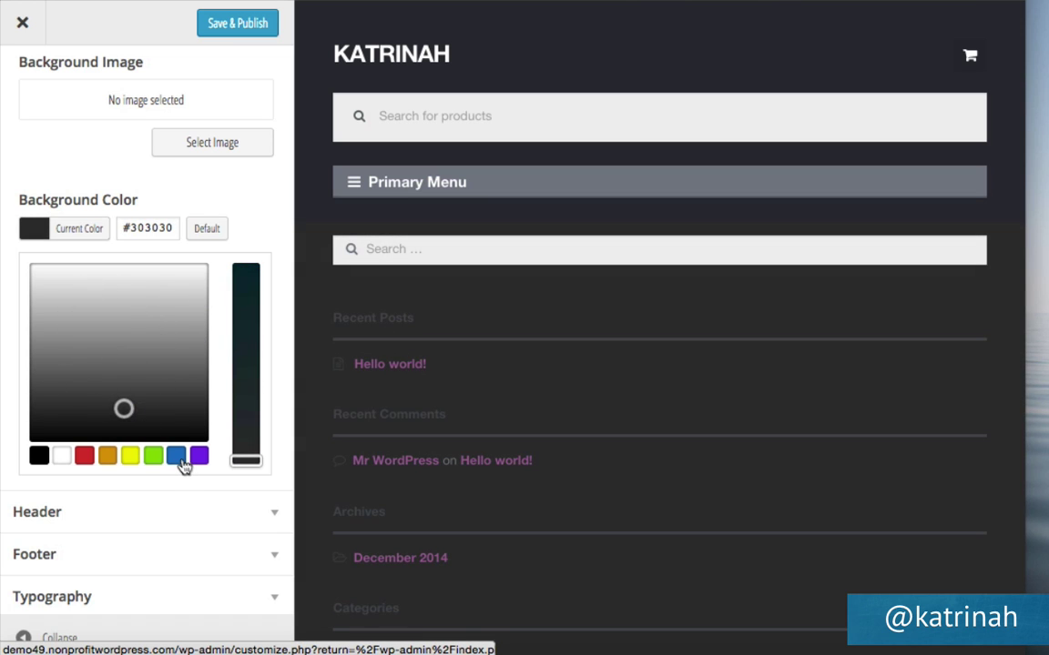
{"action": "left_click", "coordinate": [179, 461]}
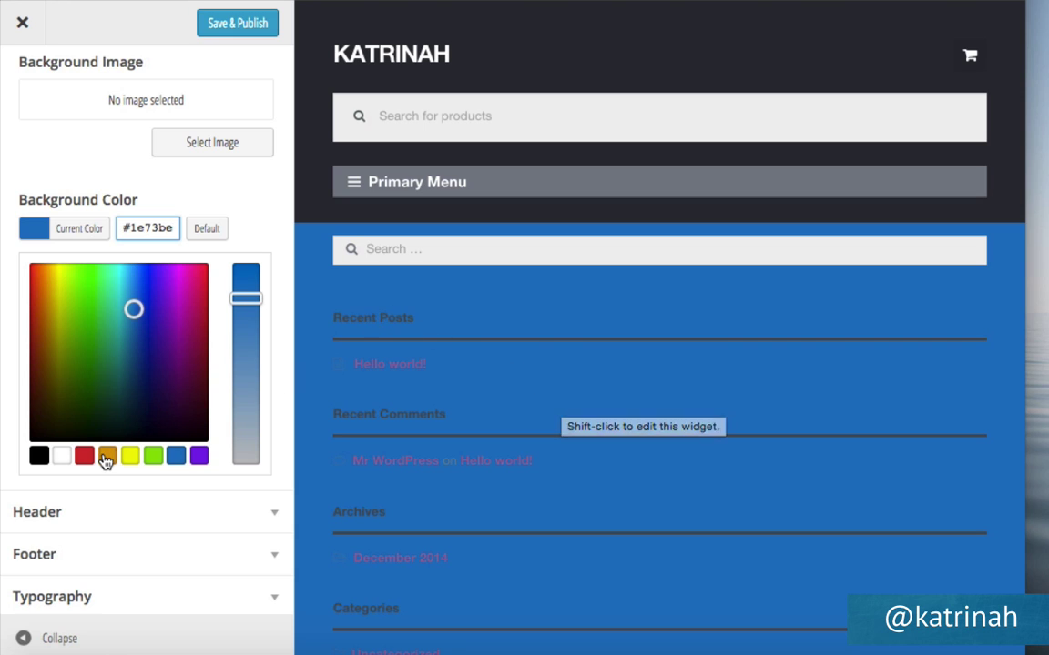
{"action": "left_click", "coordinate": [62, 457]}
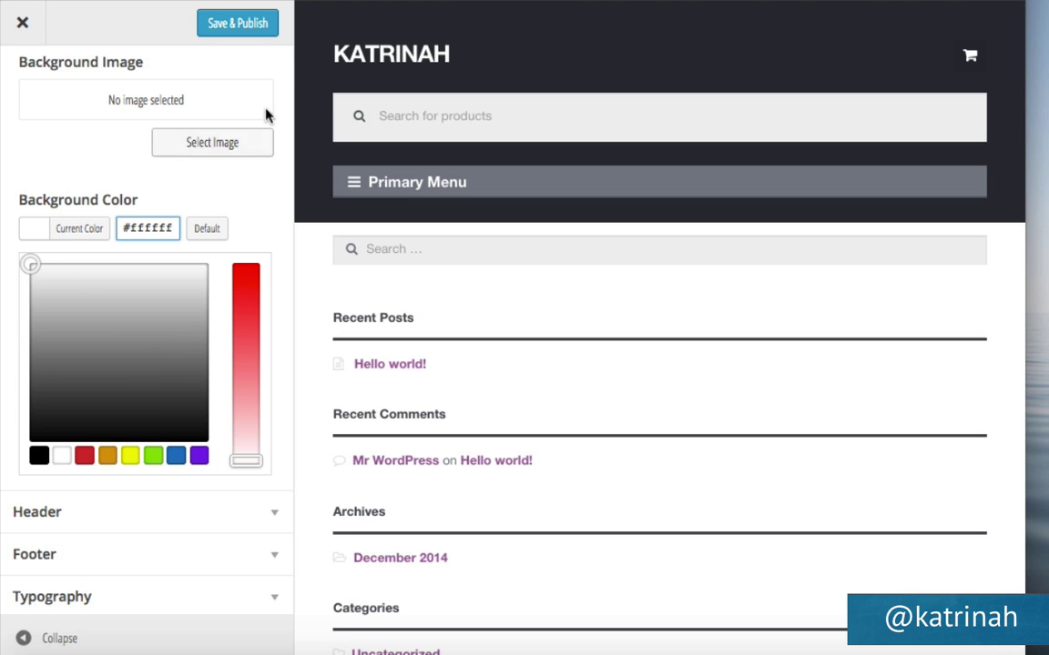
{"action": "left_click", "coordinate": [250, 24]}
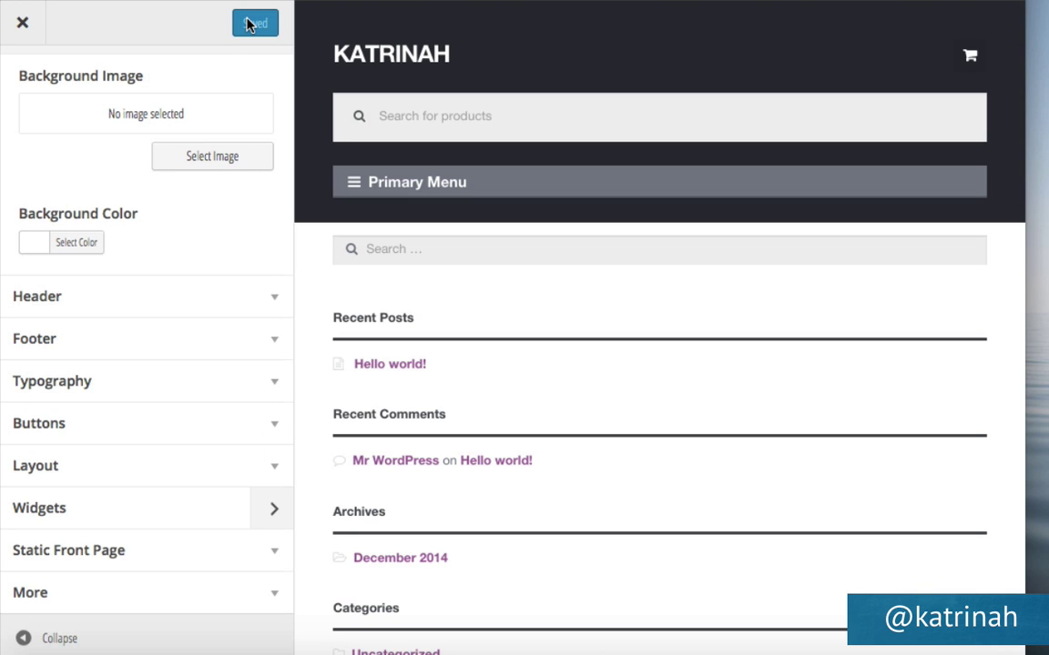
{"action": "left_click", "coordinate": [274, 302]}
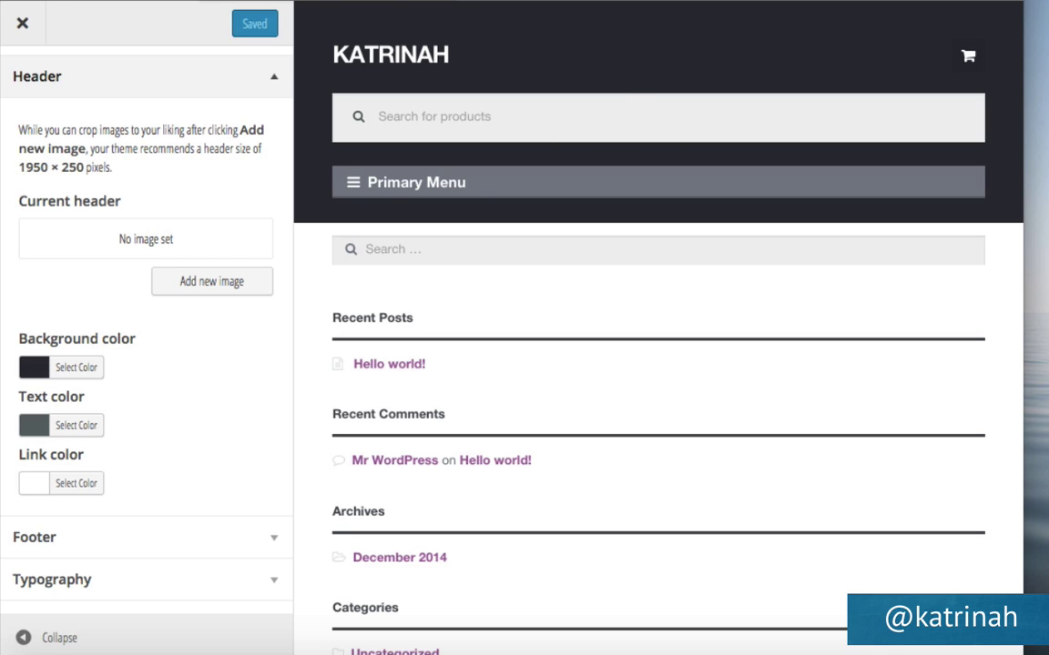
Change the header background colour from charcoal #2c2d33 to white #ffffff.
{"action": "left_click", "coordinate": [79, 367]}
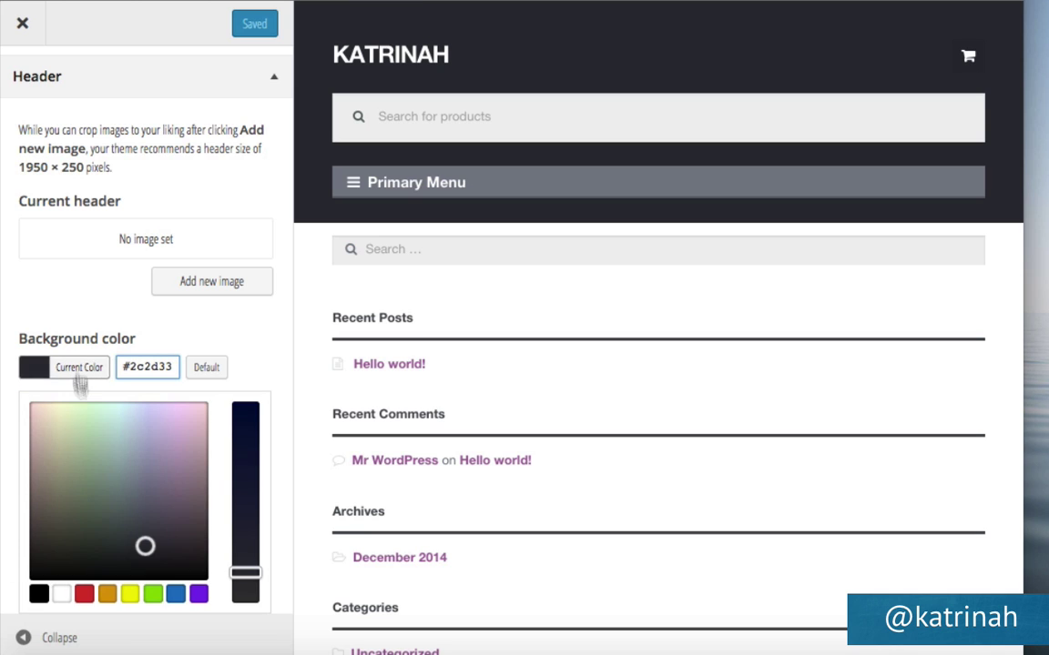
{"action": "left_click", "coordinate": [62, 594]}
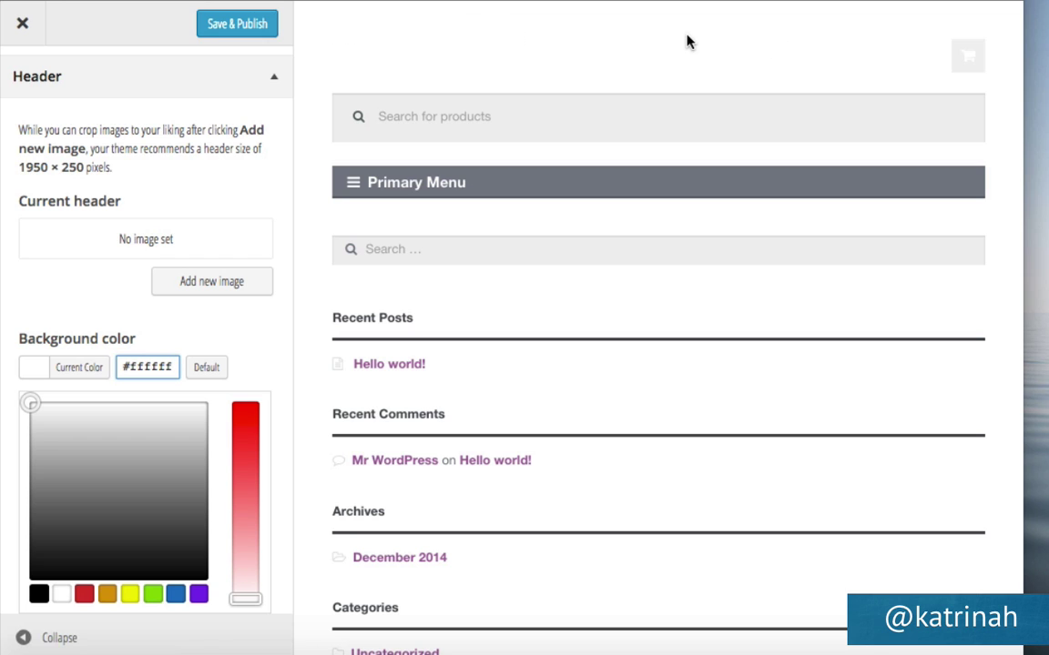
{"action": "scroll", "coordinate": [287, 143], "scroll_direction": "down", "scroll_amount": 3}
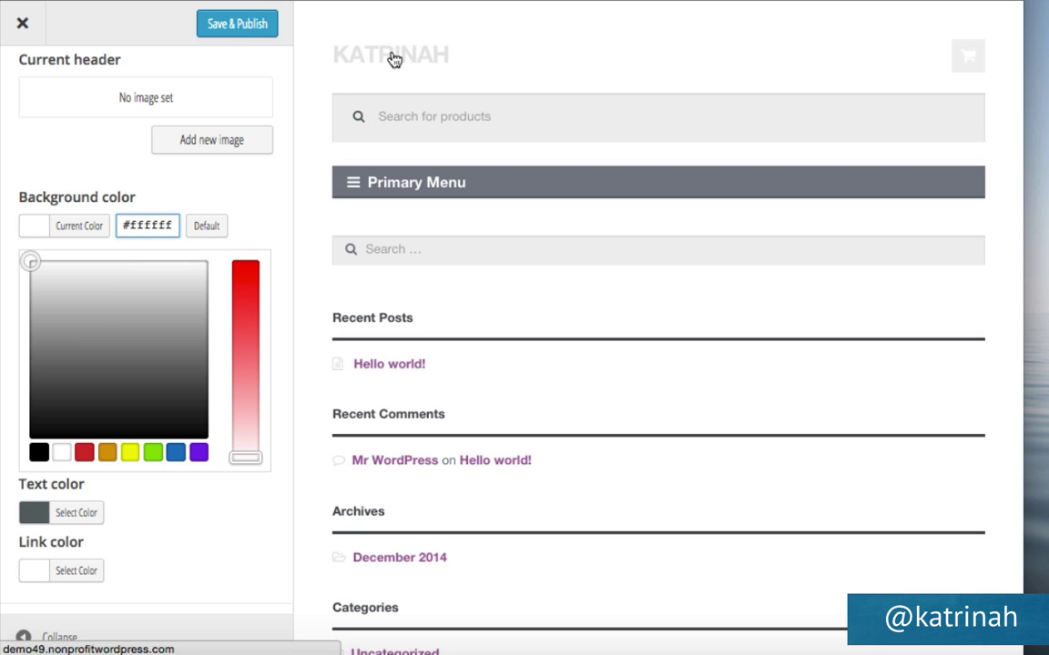
Try header link colours: #7b7b7b, dark red, olive, magenta, pink and blue.
{"action": "left_click", "coordinate": [73, 571]}
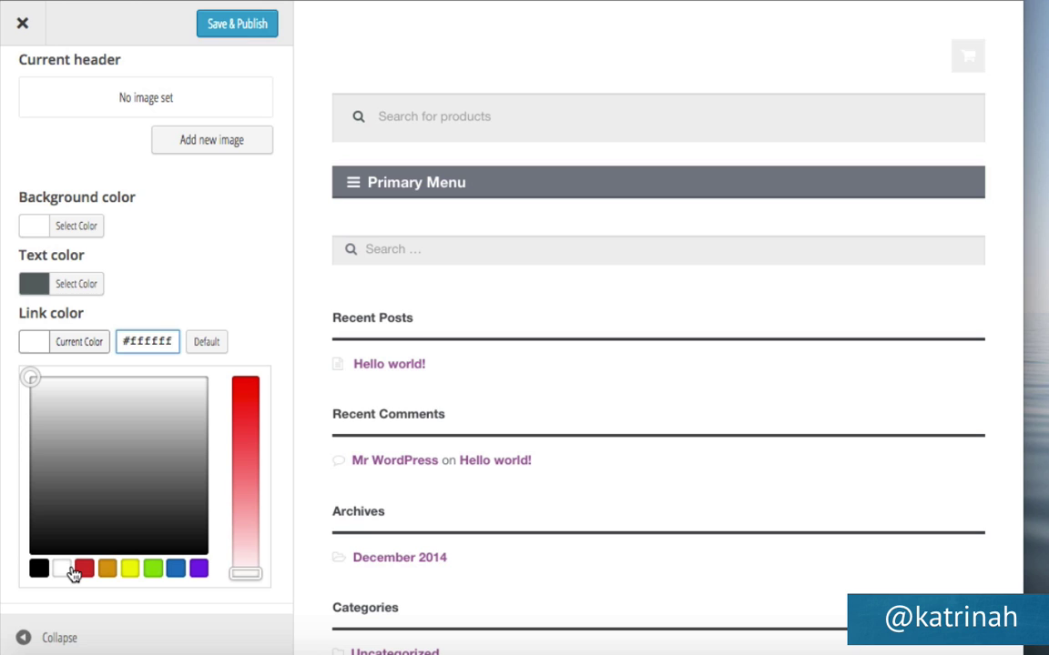
{"action": "triple_click", "coordinate": [155, 339]}
{"action": "type", "text": "#7b7b7b"}
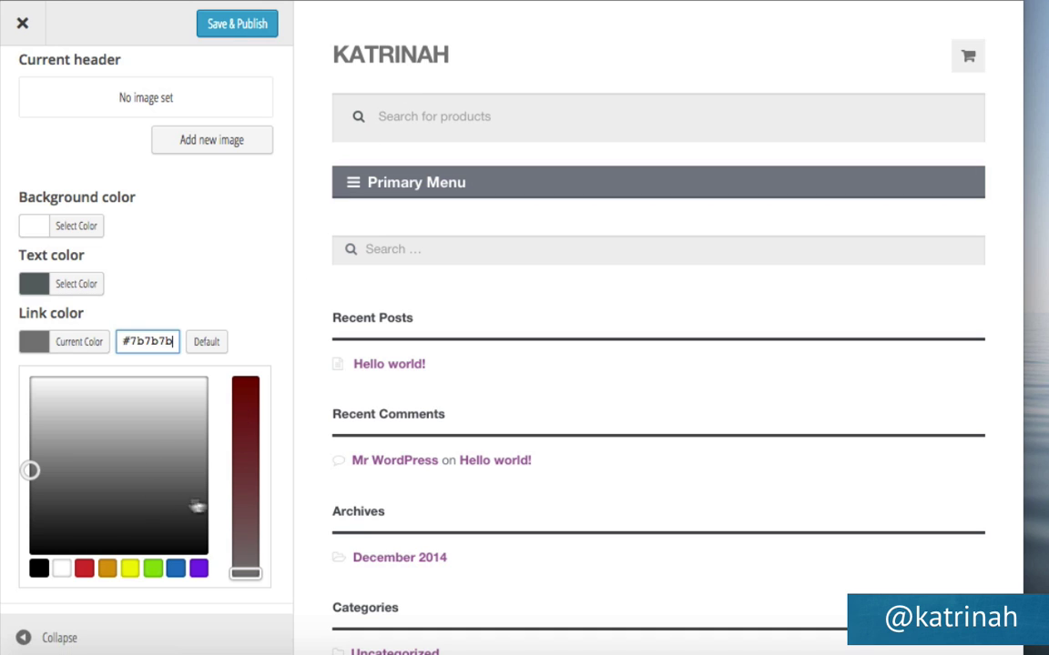
{"action": "left_click", "coordinate": [240, 456]}
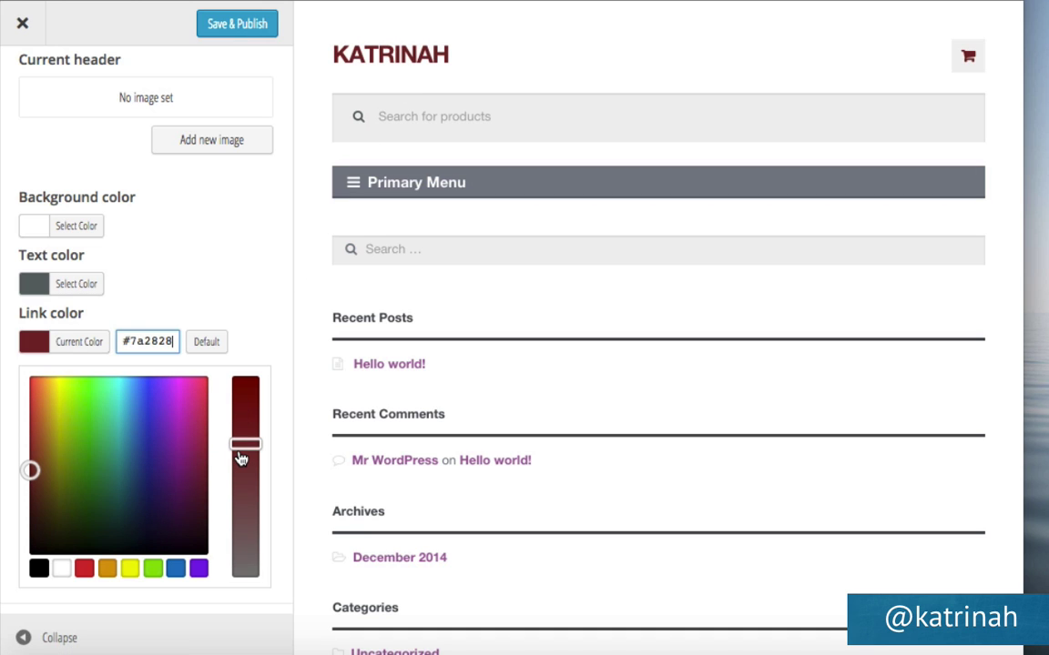
{"action": "left_click", "coordinate": [142, 491]}
{"action": "left_click", "coordinate": [83, 409]}
{"action": "left_click", "coordinate": [63, 478]}
{"action": "left_click", "coordinate": [192, 489]}
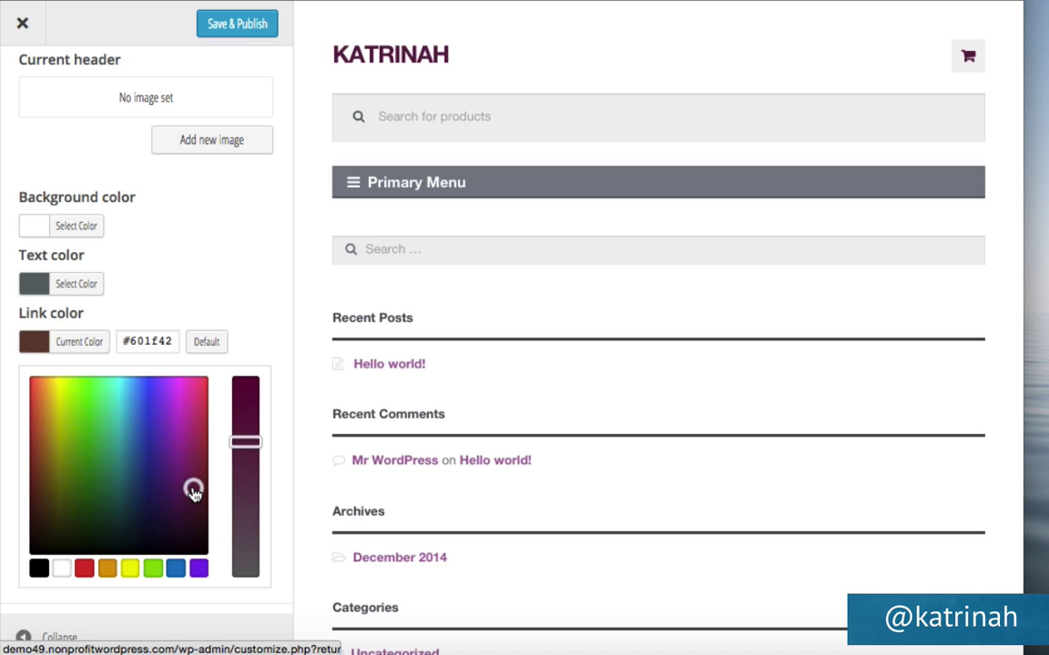
{"action": "left_click", "coordinate": [190, 404]}
{"action": "left_click", "coordinate": [130, 430]}
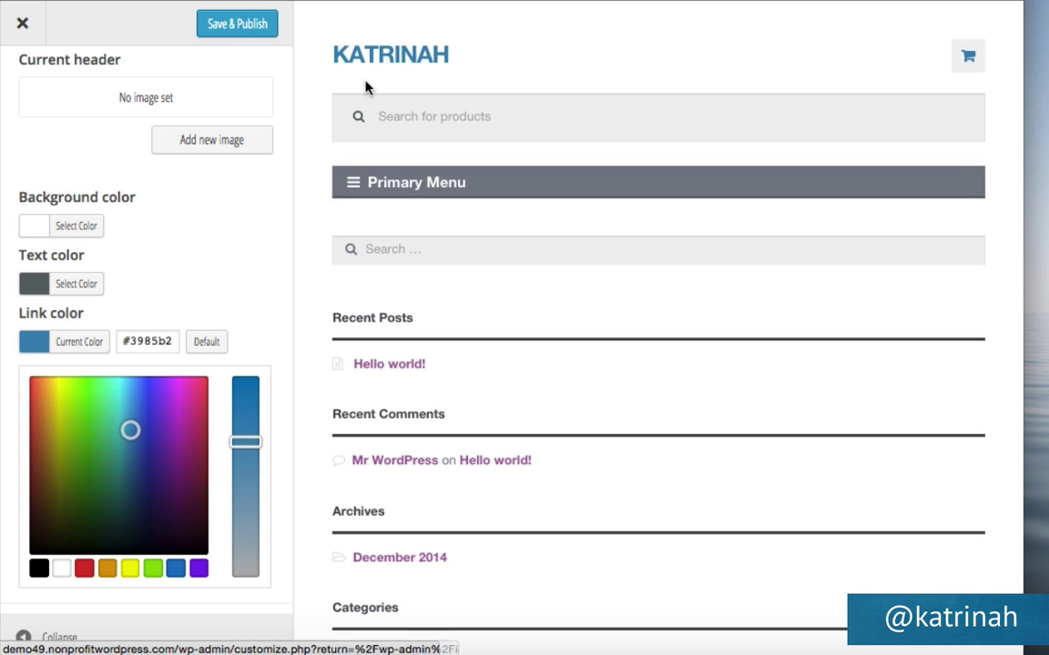
Set the header link colour to grey #7b7b7b and publish.
{"action": "triple_click", "coordinate": [168, 339]}
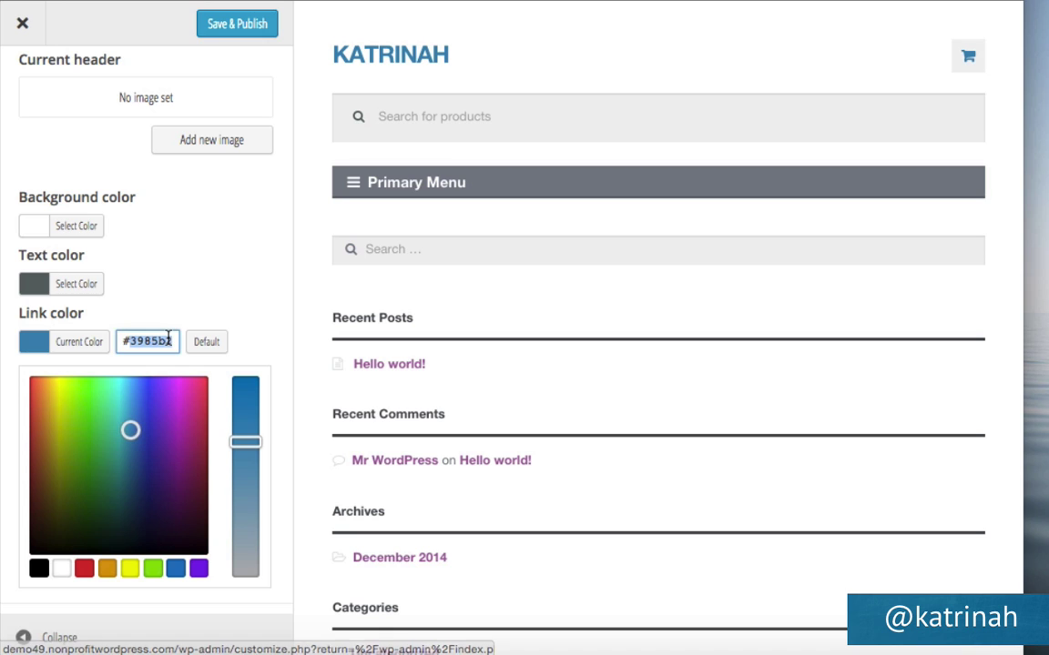
{"action": "type", "text": "#7b7b7b"}
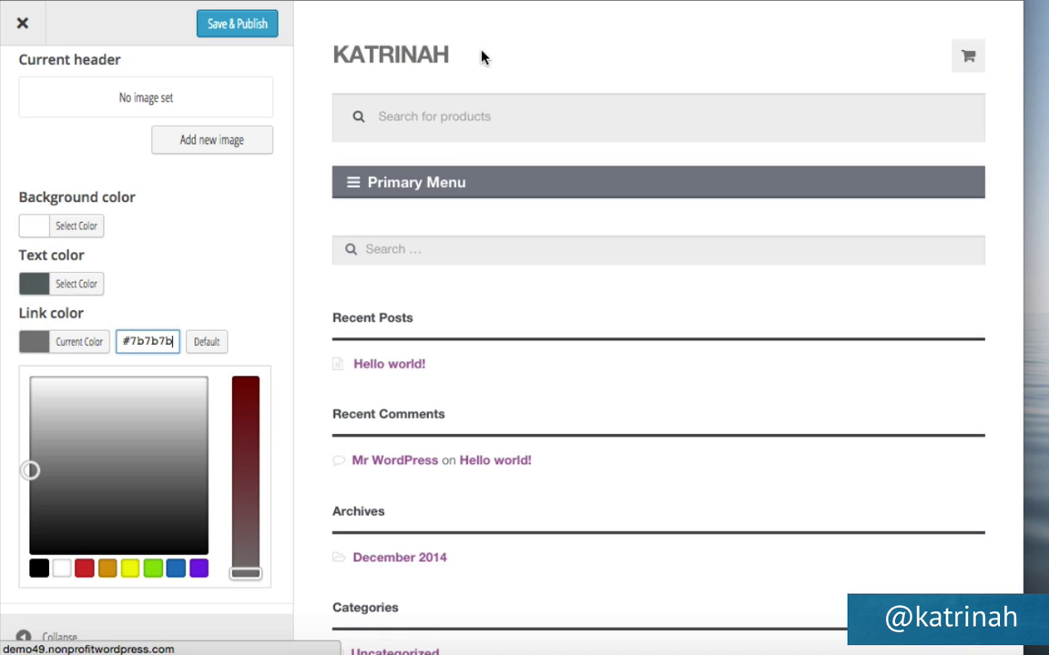
{"action": "left_click", "coordinate": [240, 30]}
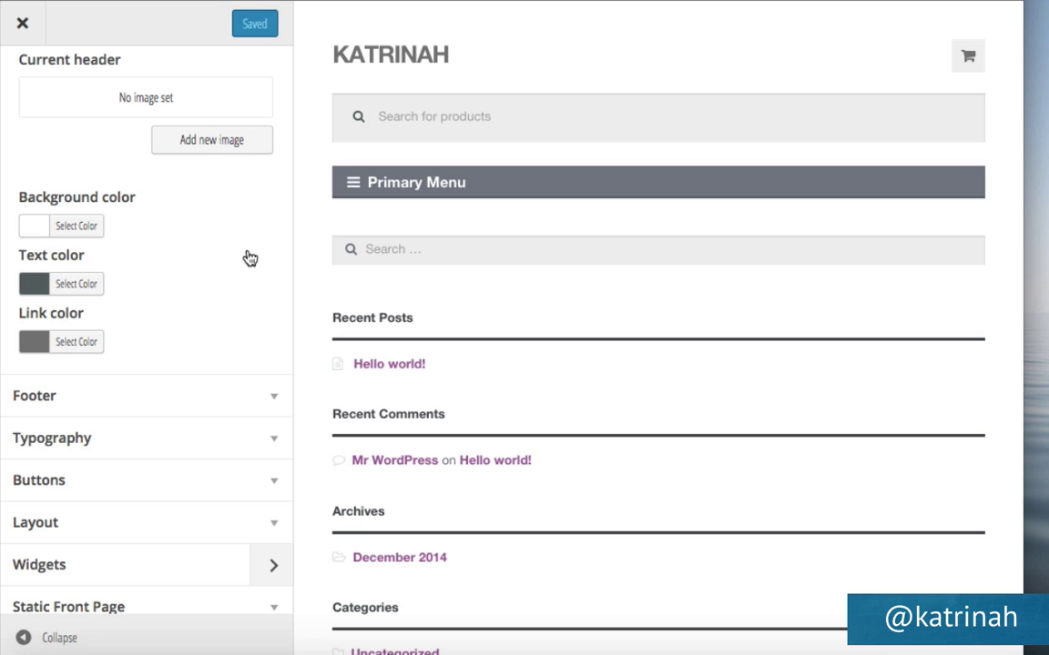
Open the Footer colour options and bring the footer's Company, Fine Print and Connect columns into view.
{"action": "left_click", "coordinate": [274, 401]}
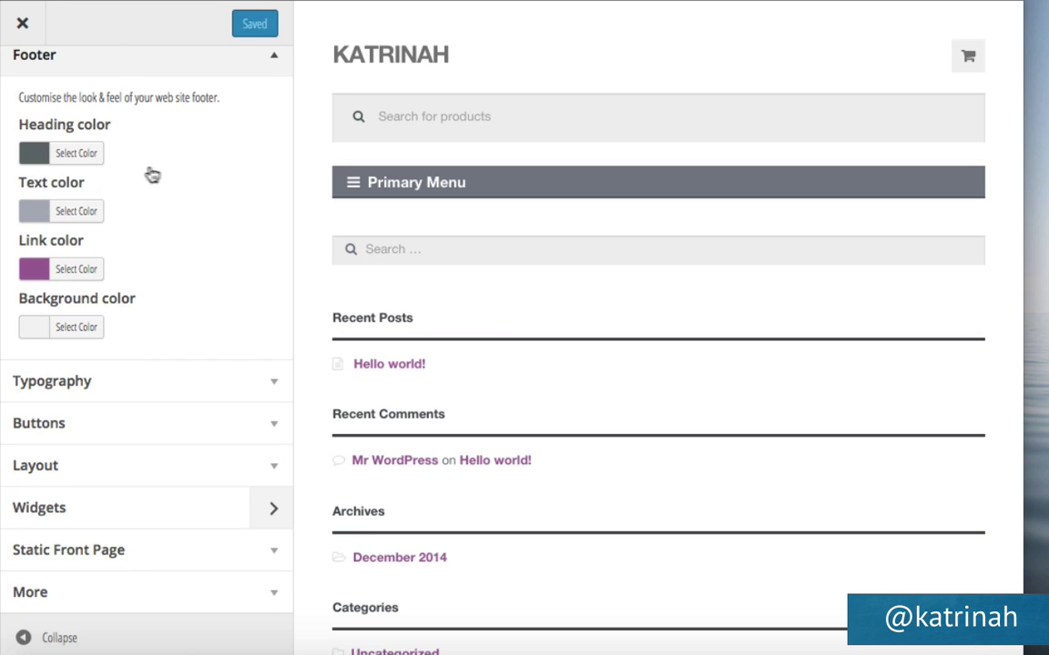
{"action": "scroll", "coordinate": [531, 331], "scroll_direction": "down", "scroll_amount": 10}
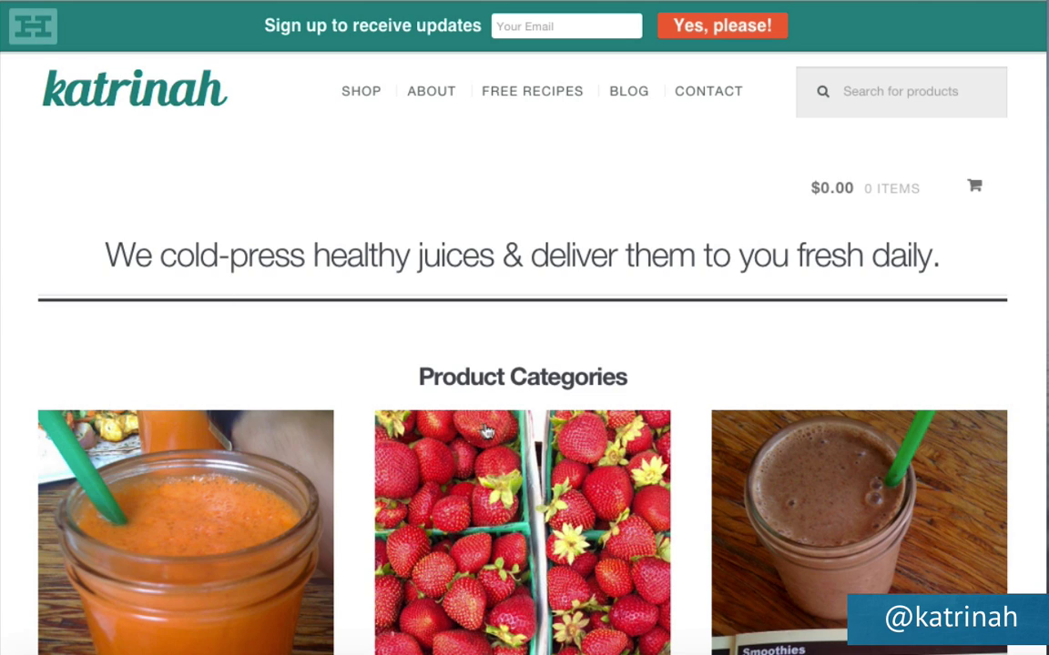
{"action": "scroll", "coordinate": [485, 428], "scroll_direction": "down", "scroll_amount": 10}
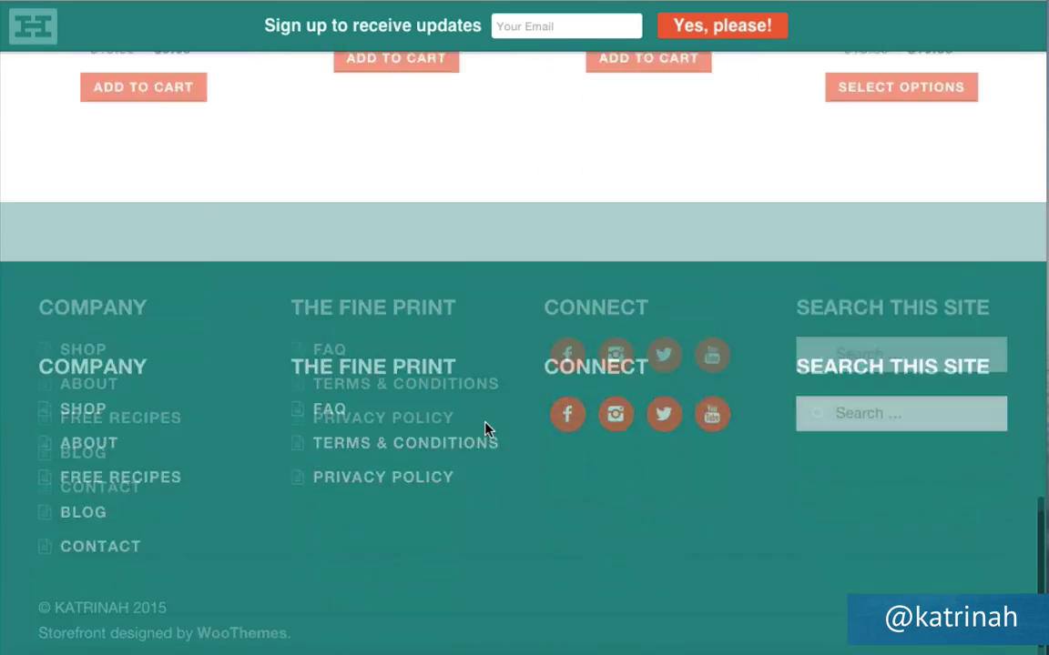
{"action": "scroll", "coordinate": [486, 428], "scroll_direction": "down", "scroll_amount": 2}
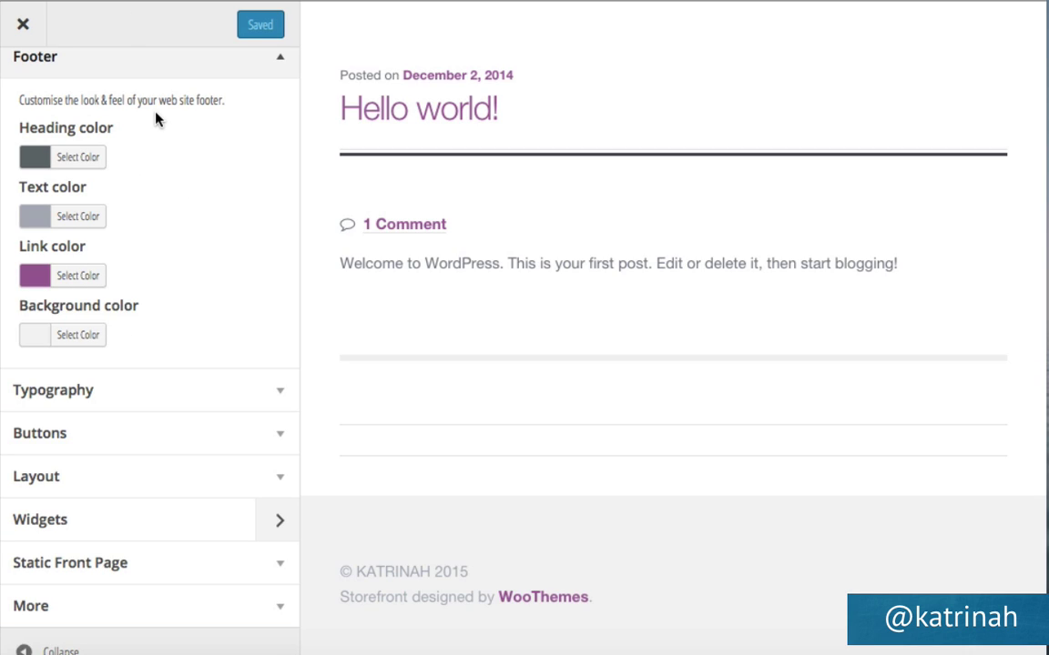
Make the footer heading colour and footer text colour white.
{"action": "left_click", "coordinate": [80, 157]}
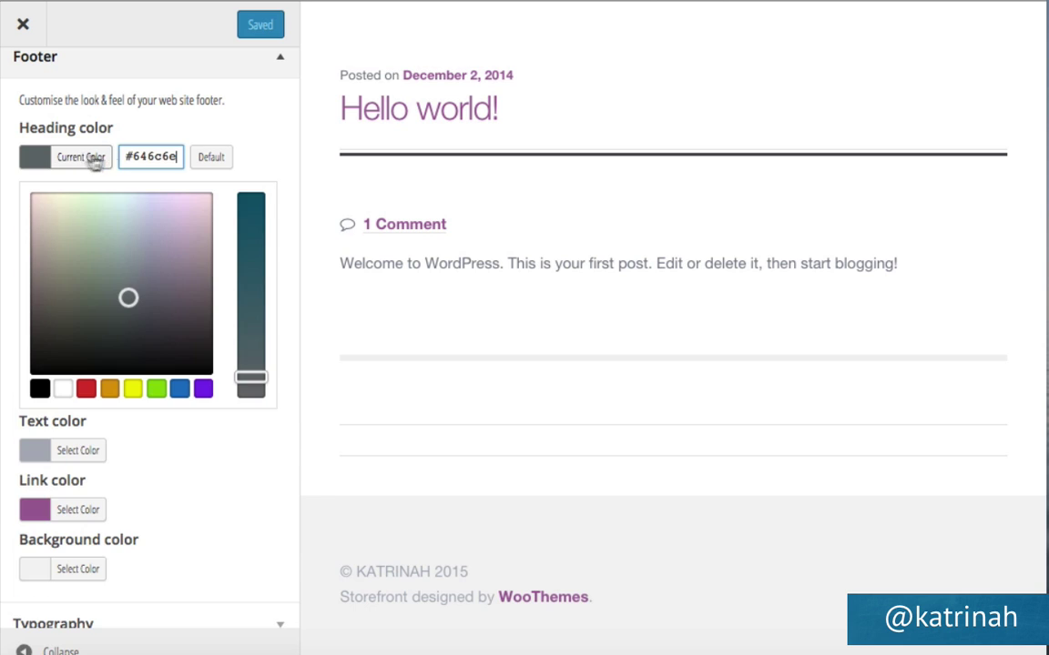
{"action": "left_click", "coordinate": [87, 390]}
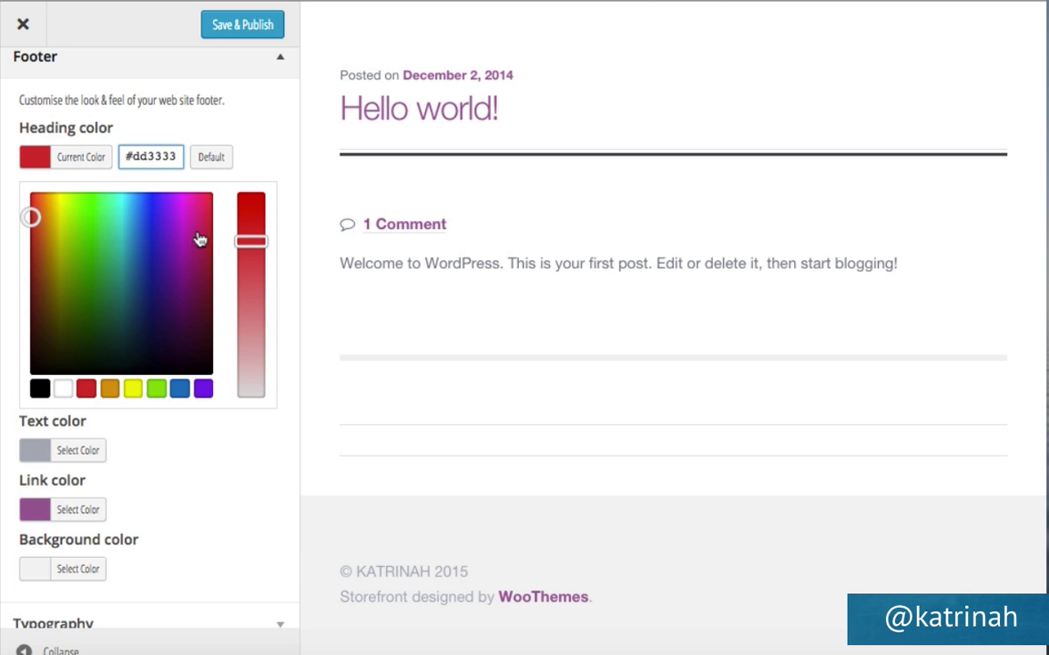
{"action": "left_click", "coordinate": [63, 389]}
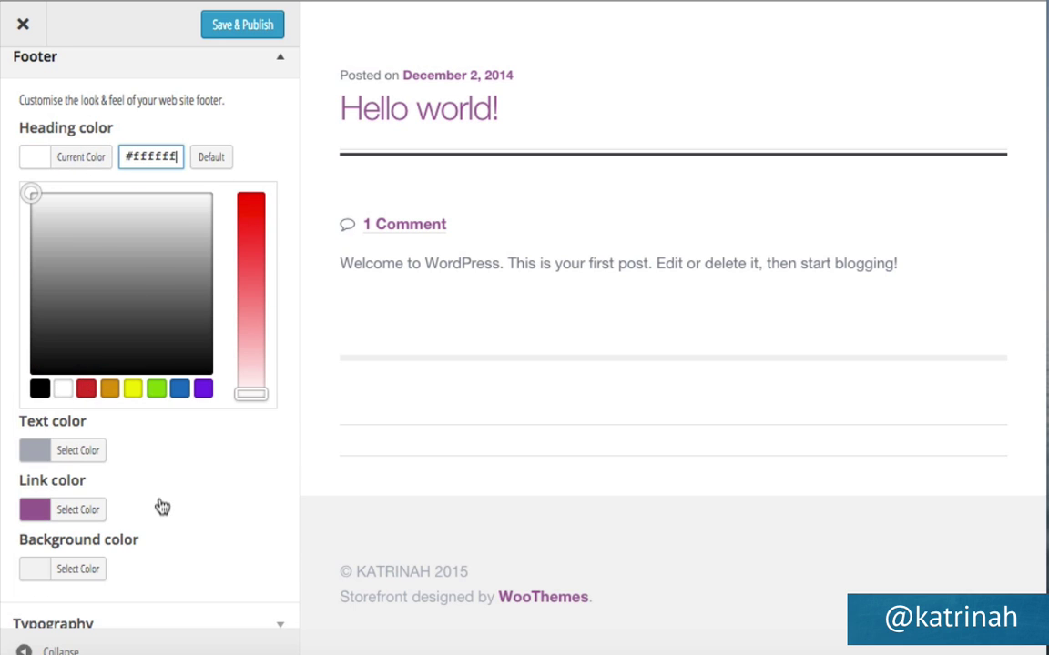
{"action": "scroll", "coordinate": [160, 505], "scroll_direction": "down", "scroll_amount": 4}
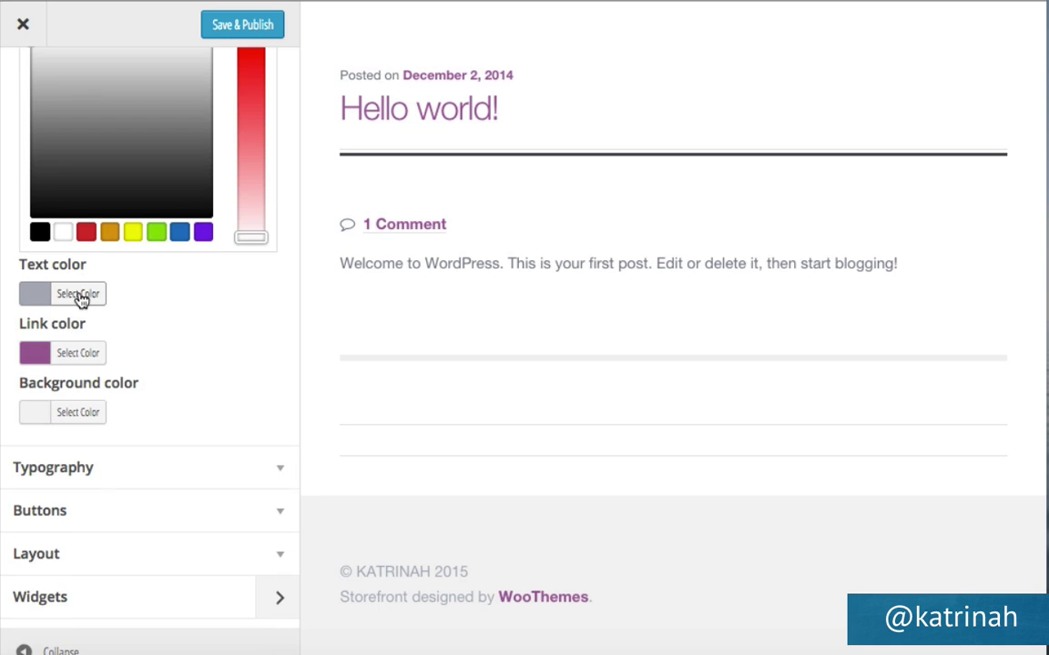
{"action": "left_click", "coordinate": [80, 296]}
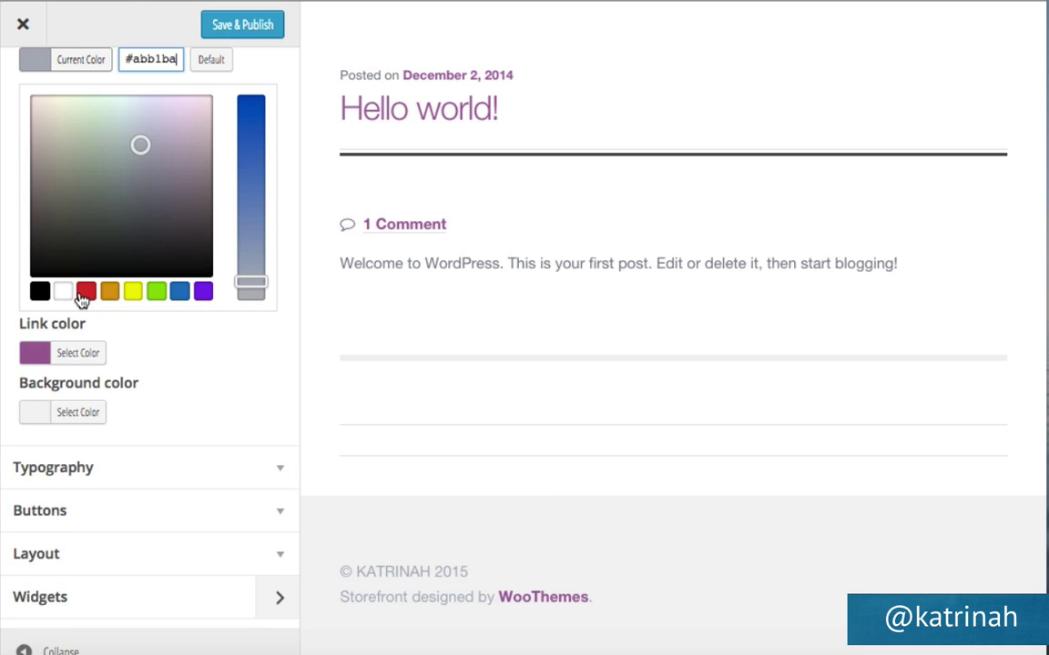
{"action": "left_click", "coordinate": [62, 292]}
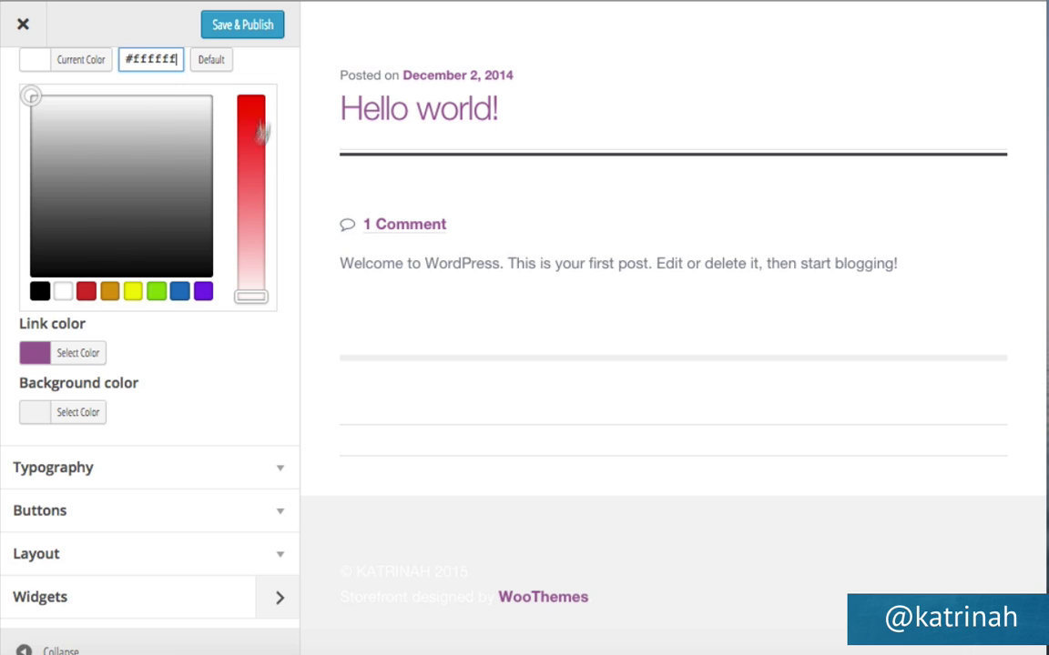
{"action": "left_click", "coordinate": [179, 166]}
{"action": "left_click", "coordinate": [145, 249]}
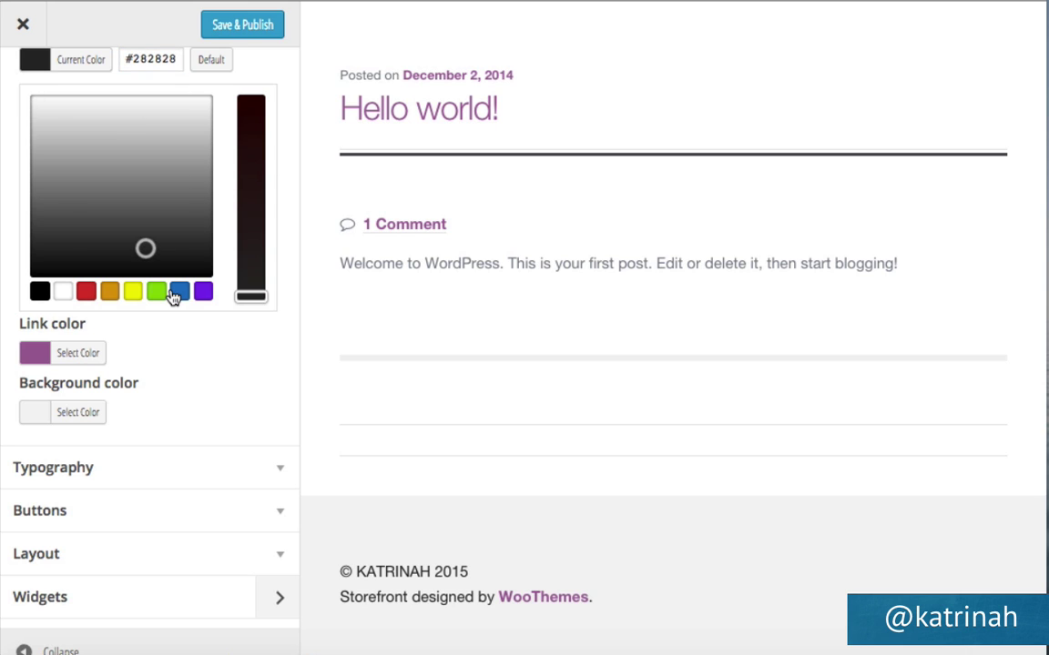
{"action": "left_click", "coordinate": [157, 292]}
{"action": "left_click", "coordinate": [62, 293]}
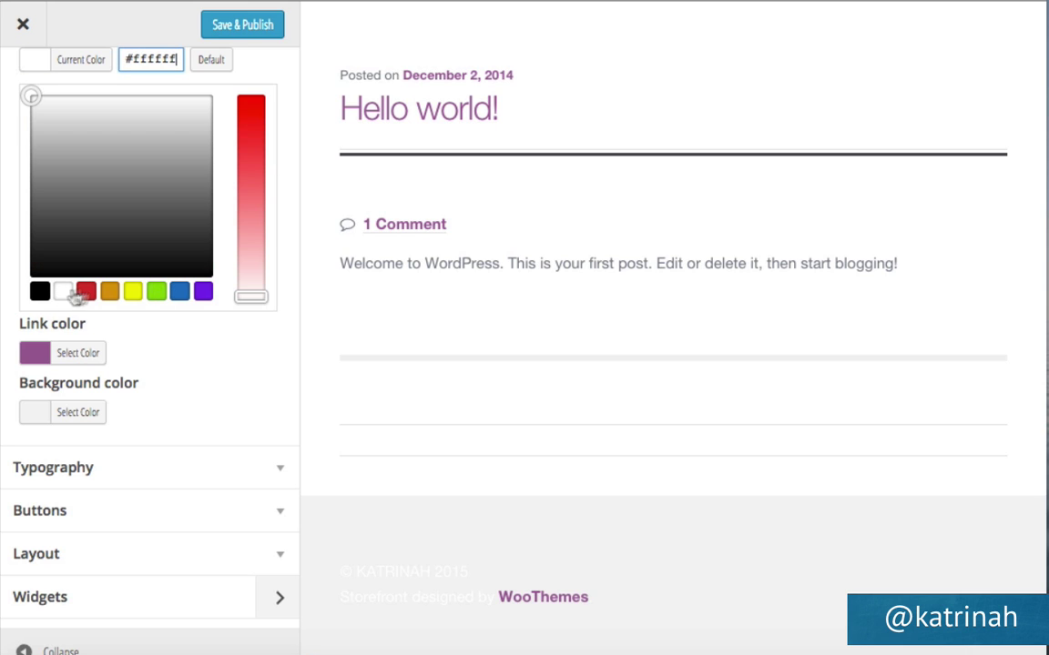
Set the footer link colour to light grey #dcddde.
{"action": "left_click", "coordinate": [81, 359]}
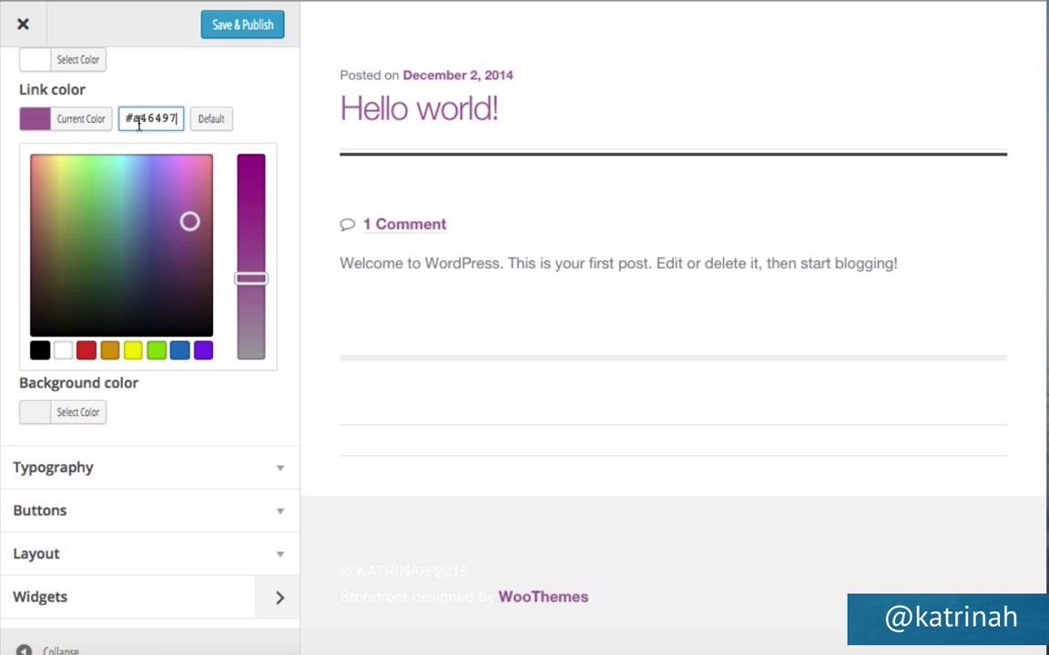
{"action": "left_click", "coordinate": [39, 348]}
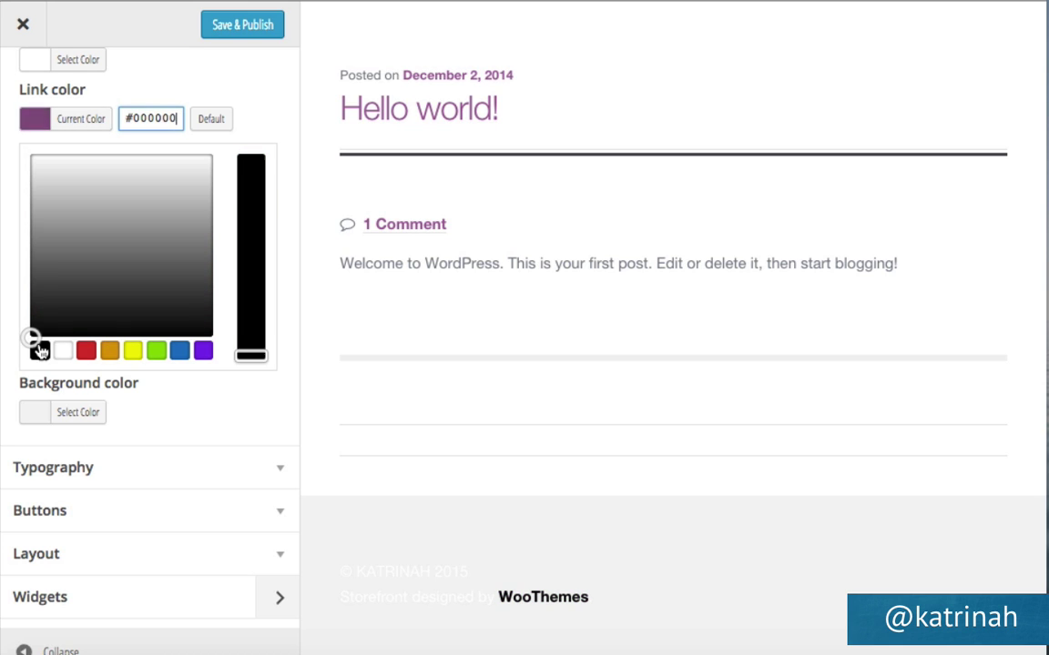
{"action": "left_click", "coordinate": [43, 246]}
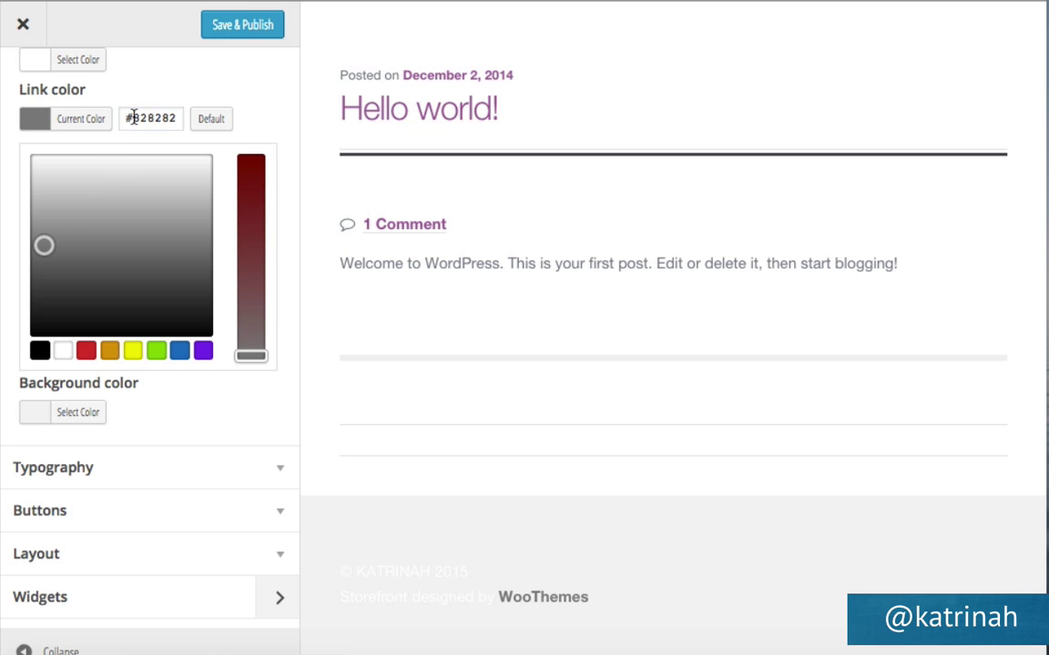
{"action": "left_click_drag", "start_coordinate": [128, 118], "coordinate": [222, 125]}
{"action": "type", "text": "d"}
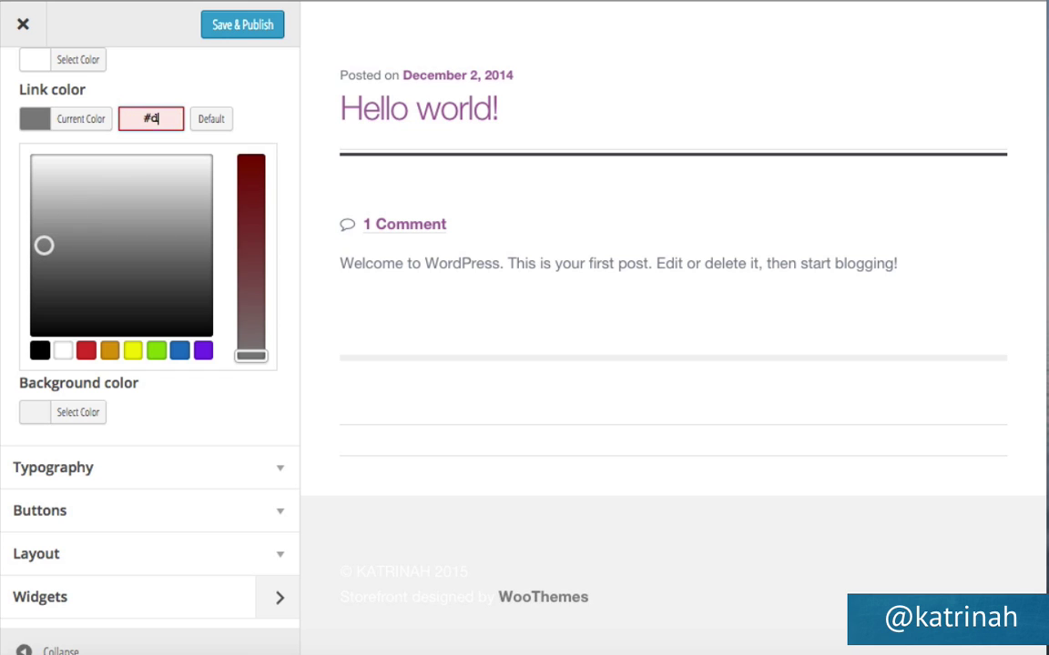
{"action": "type", "text": "cddde"}
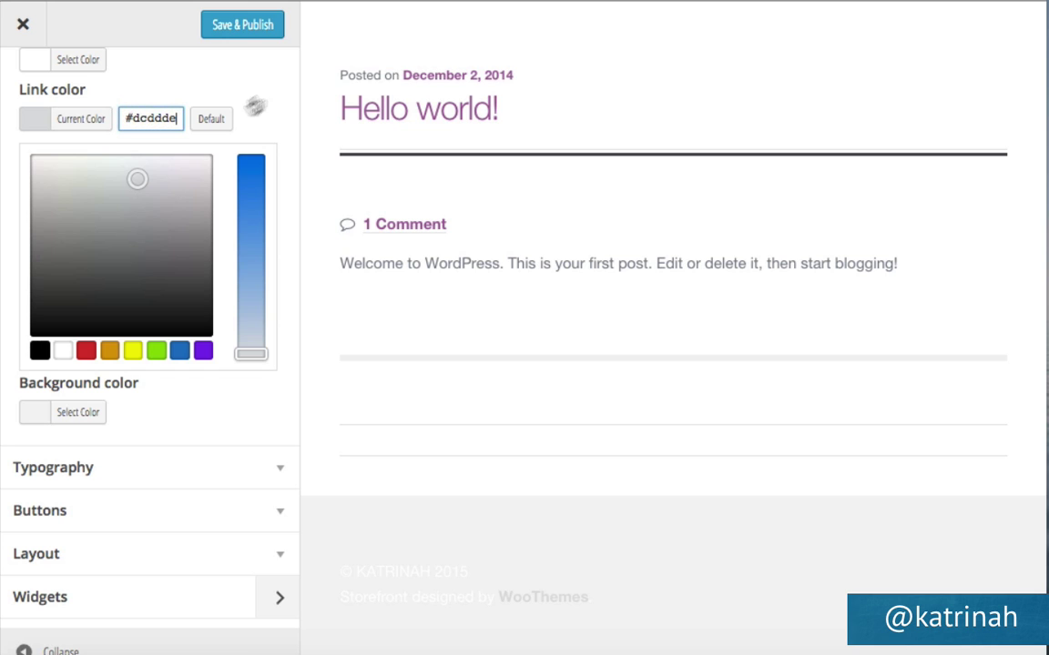
Give the footer a teal #0b8484 background, publish the footer colours, and return to the main sections.
{"action": "left_click", "coordinate": [218, 440]}
{"action": "left_click", "coordinate": [80, 336]}
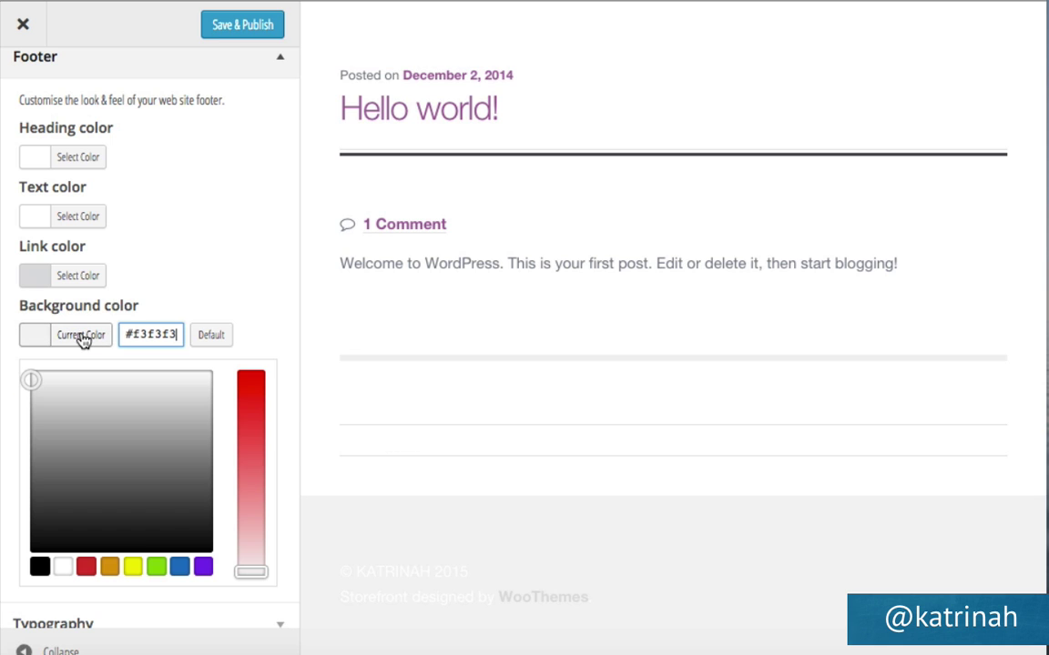
{"action": "left_click", "coordinate": [156, 567]}
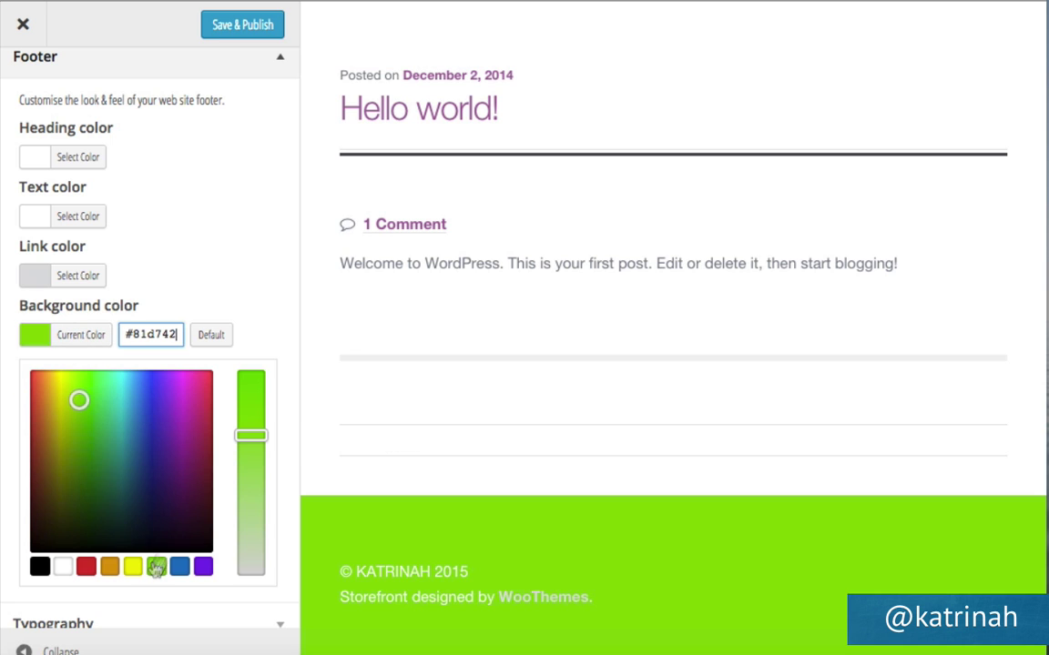
{"action": "triple_click", "coordinate": [155, 330]}
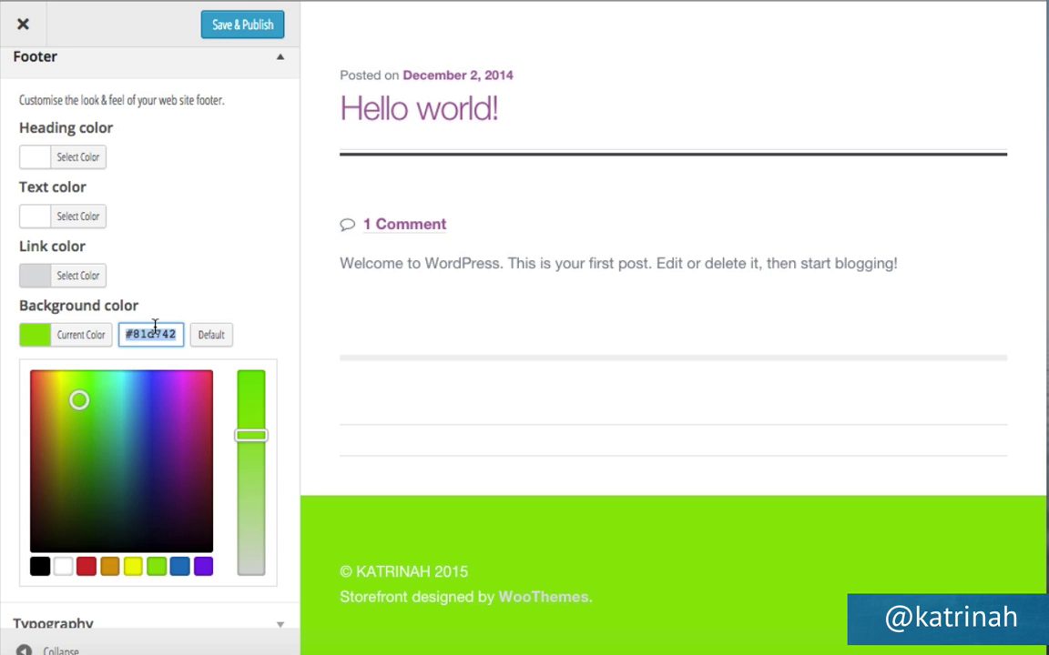
{"action": "type", "text": "#0b8484"}
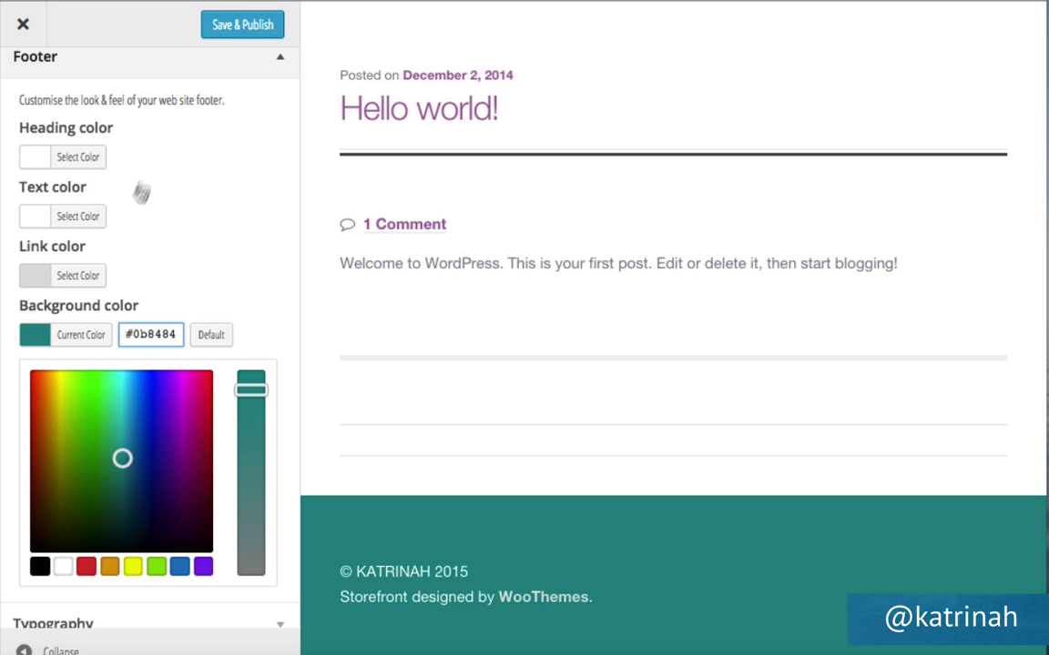
{"action": "left_click", "coordinate": [240, 28]}
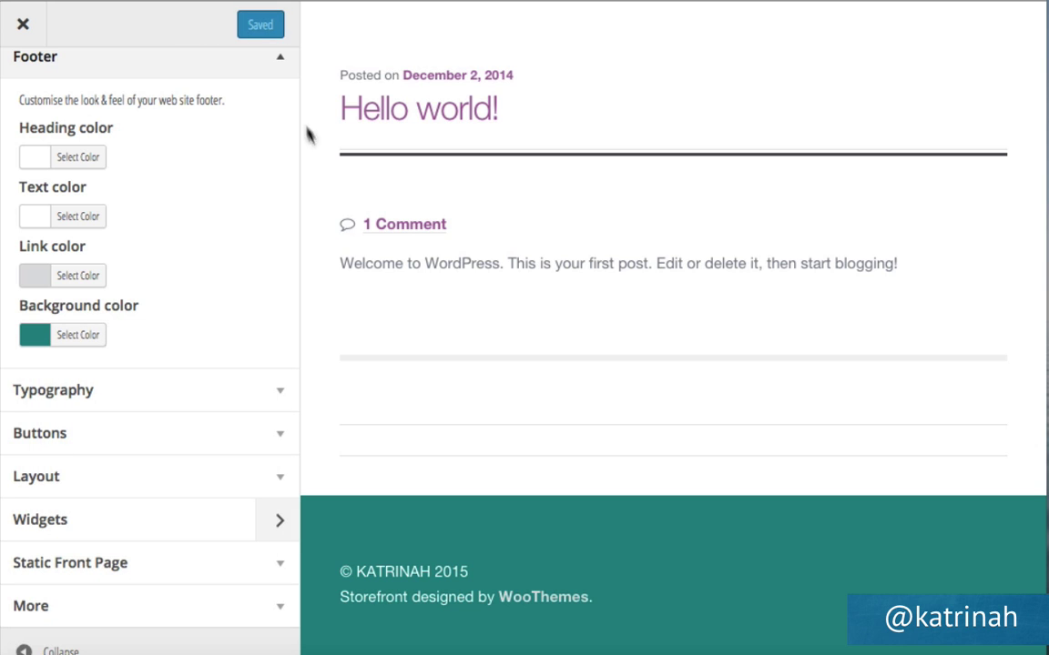
{"action": "left_click", "coordinate": [277, 62]}
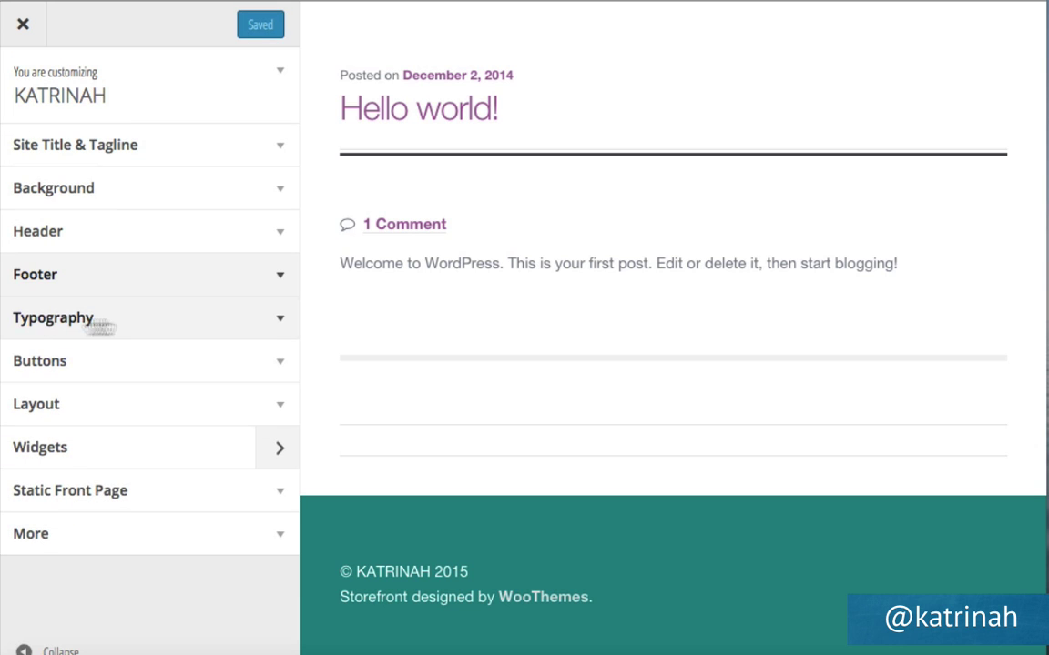
Set the Typography link/accent colour to teal #0b8484 and publish the change.
{"action": "left_click", "coordinate": [278, 321]}
{"action": "scroll", "coordinate": [278, 325], "scroll_direction": "down", "scroll_amount": 3}
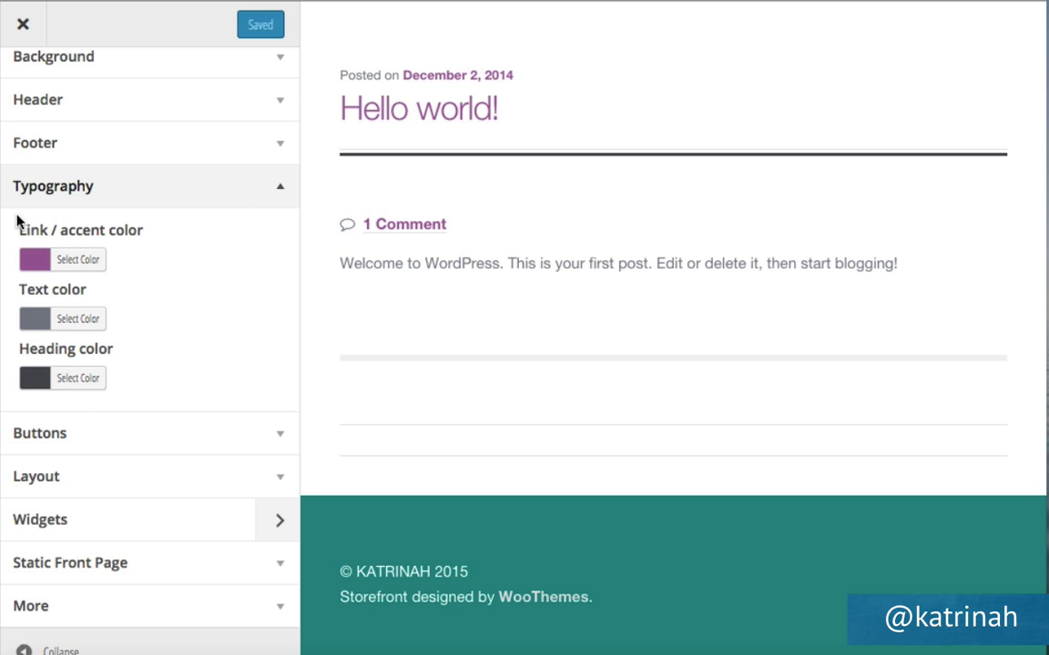
{"action": "left_click", "coordinate": [80, 262]}
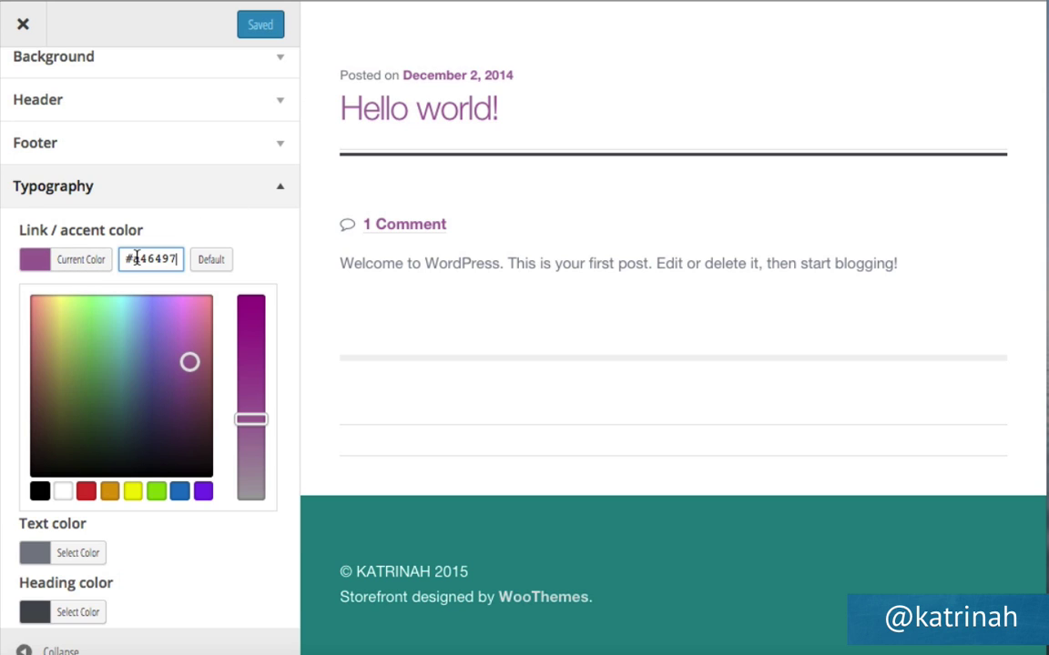
{"action": "triple_click", "coordinate": [147, 259]}
{"action": "type", "text": "#0b8484"}
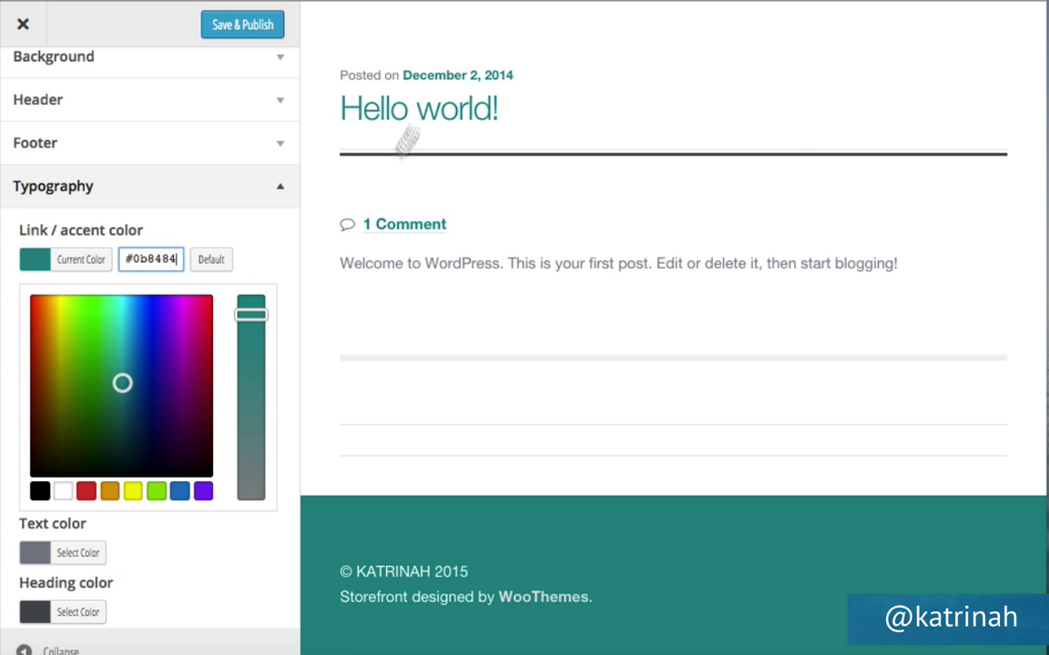
{"action": "scroll", "coordinate": [259, 249], "scroll_direction": "down", "scroll_amount": 3}
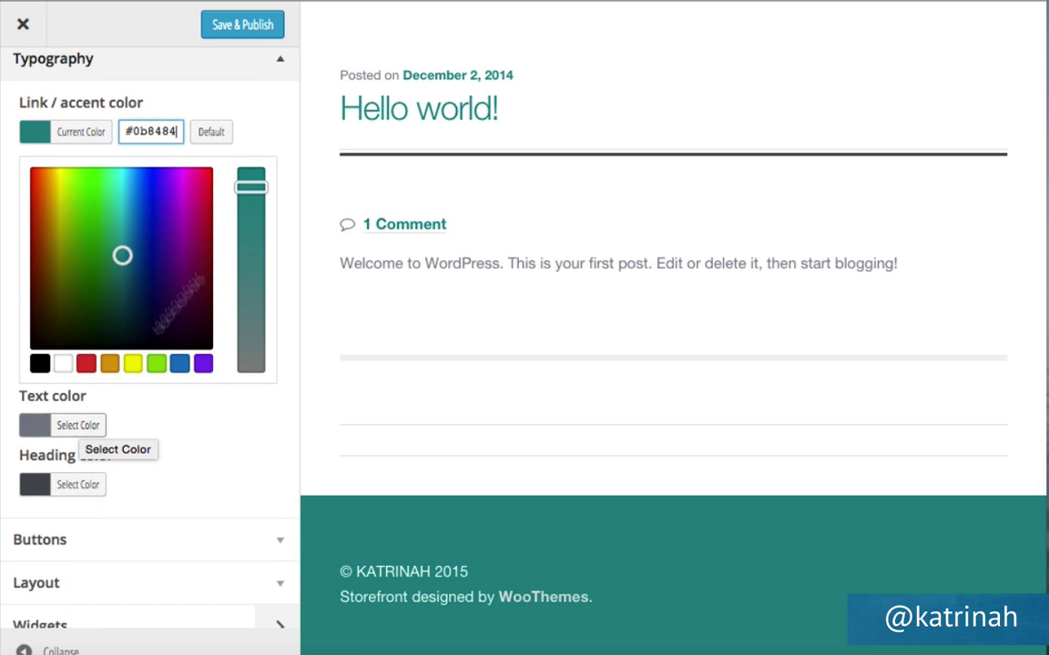
{"action": "left_click", "coordinate": [77, 485]}
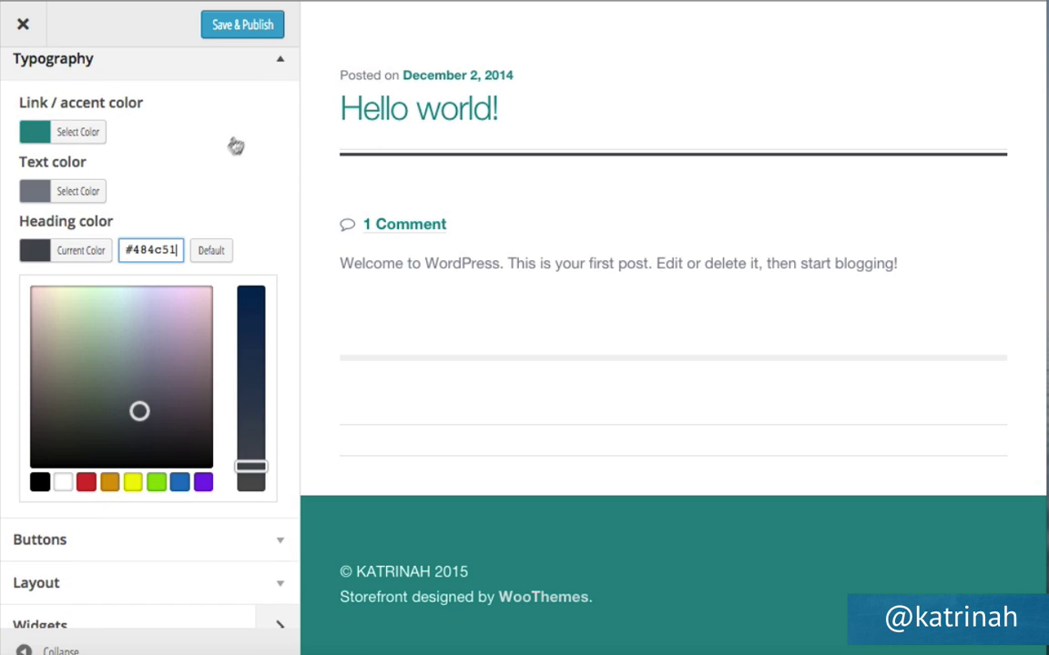
{"action": "left_click", "coordinate": [241, 26]}
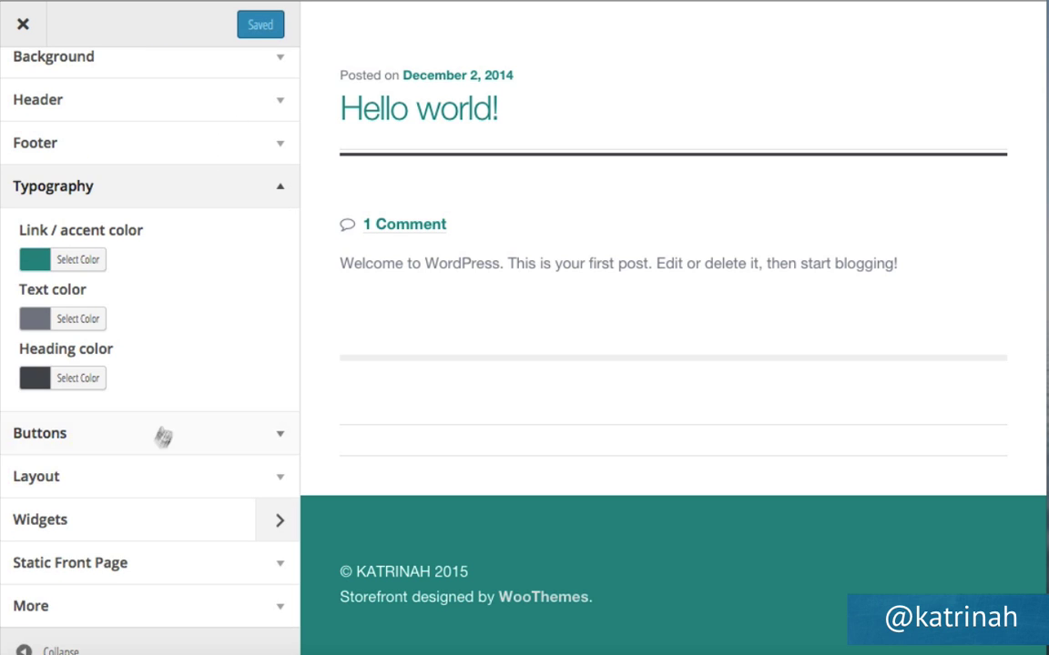
Set the button background colour to orange #f96a42.
{"action": "left_click", "coordinate": [278, 440]}
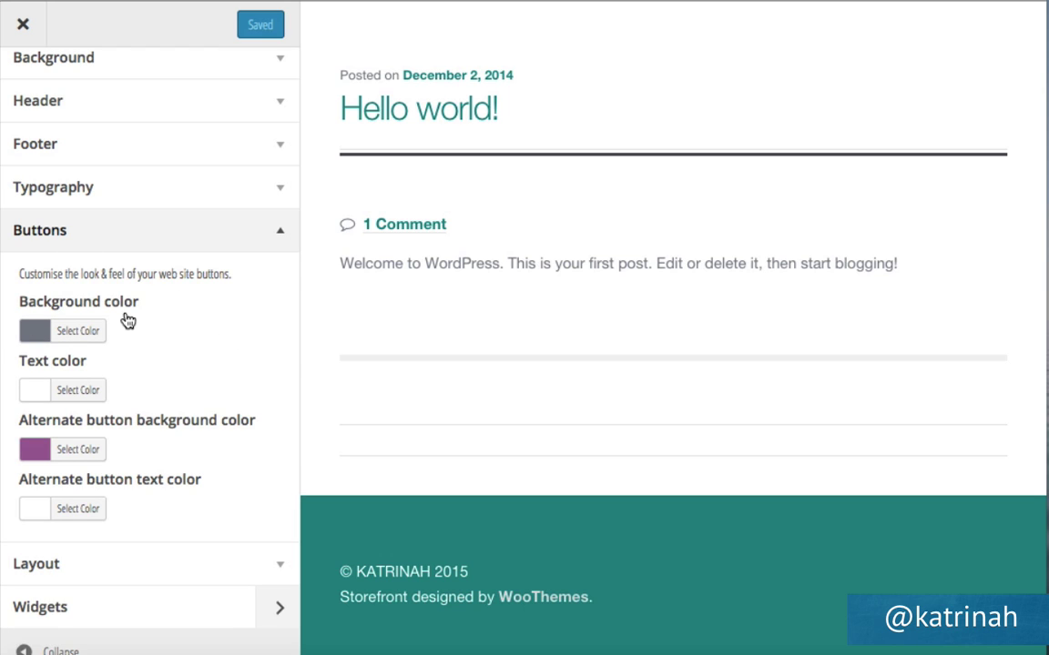
{"action": "left_click", "coordinate": [88, 333]}
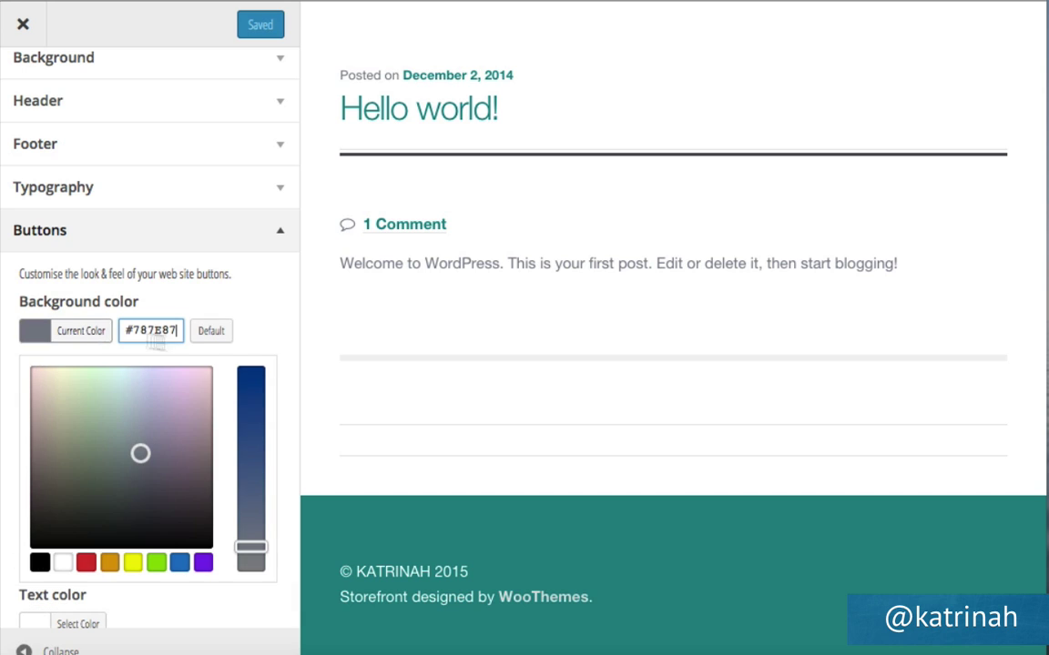
{"action": "left_click_drag", "start_coordinate": [125, 330], "coordinate": [181, 329]}
{"action": "type", "text": "#f96a42"}
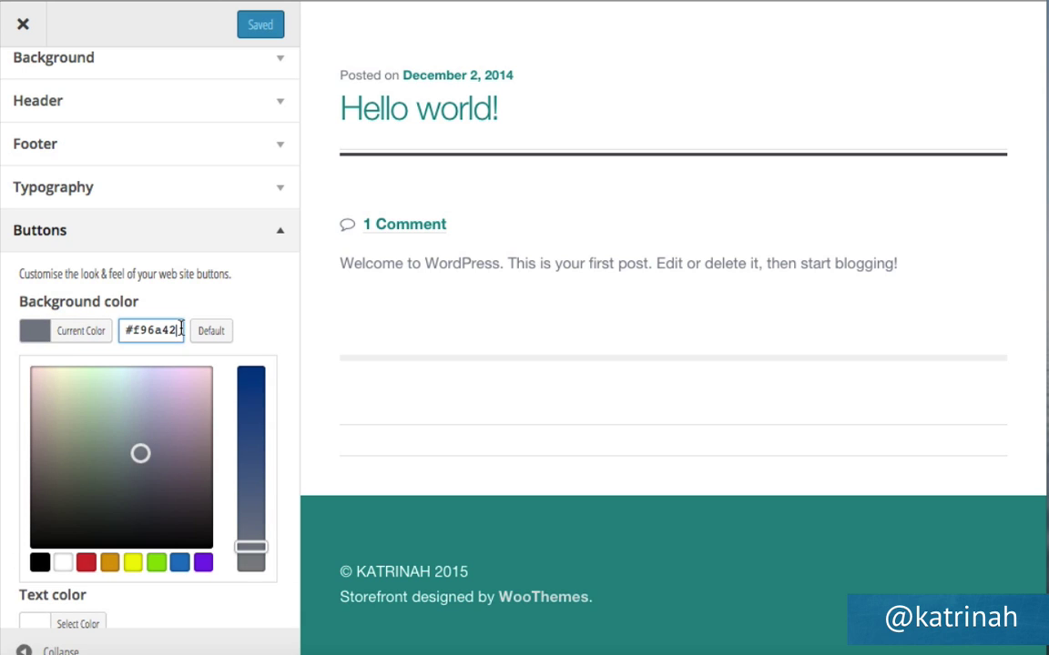
{"action": "left_click", "coordinate": [259, 287]}
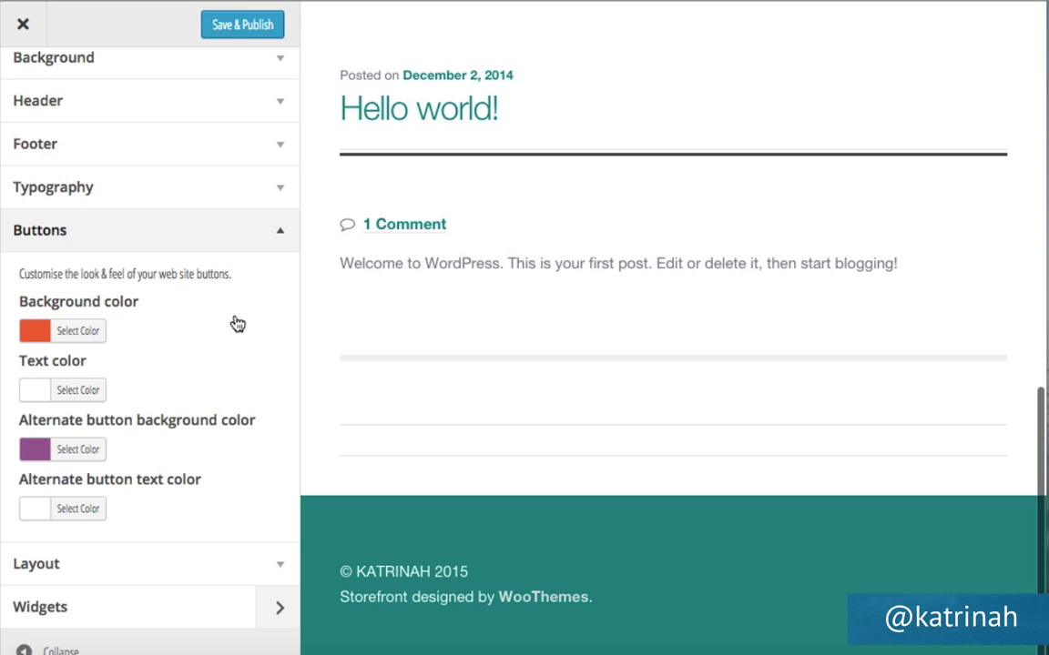
{"action": "left_click", "coordinate": [91, 391]}
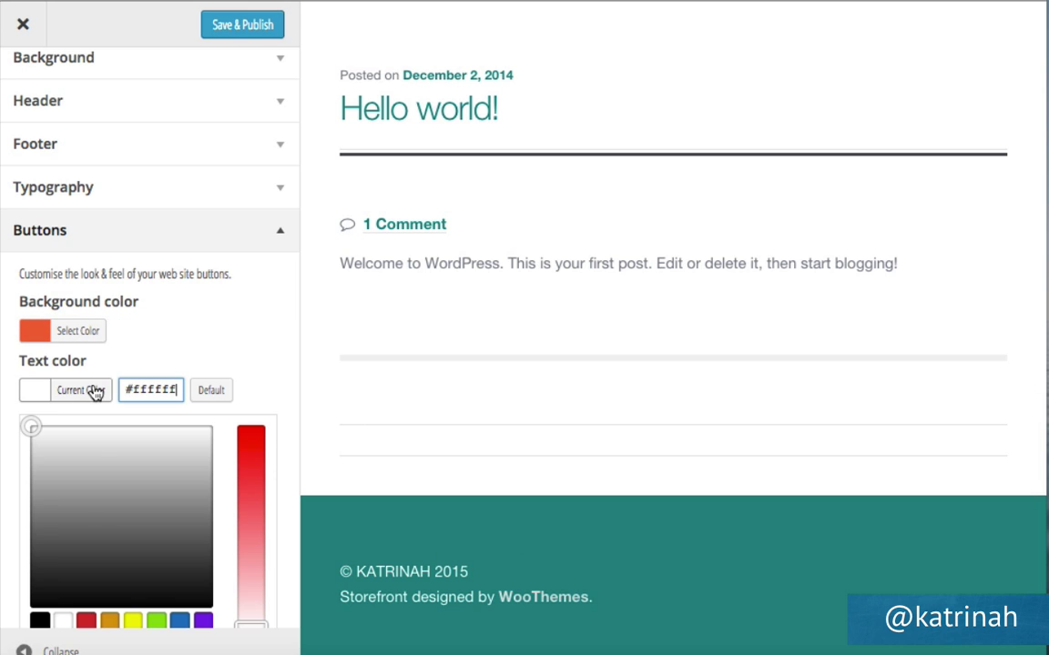
{"action": "left_click", "coordinate": [244, 355]}
Set the alternate button background to orange #f96a42 as well and publish the button colours.
{"action": "scroll", "coordinate": [244, 355], "scroll_direction": "down", "scroll_amount": 2}
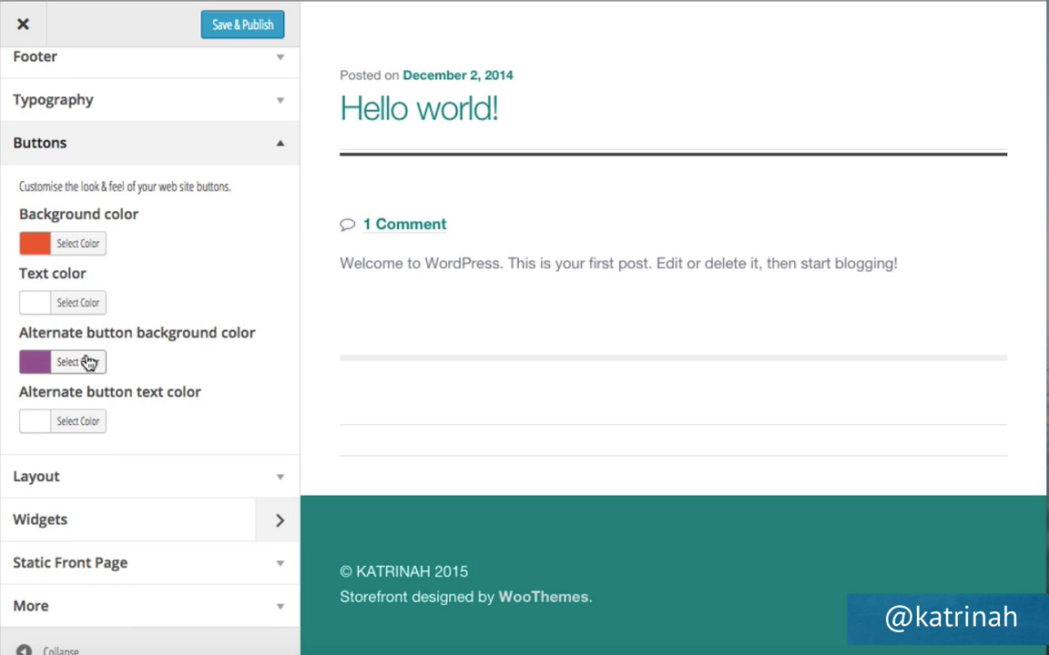
{"action": "left_click", "coordinate": [81, 364]}
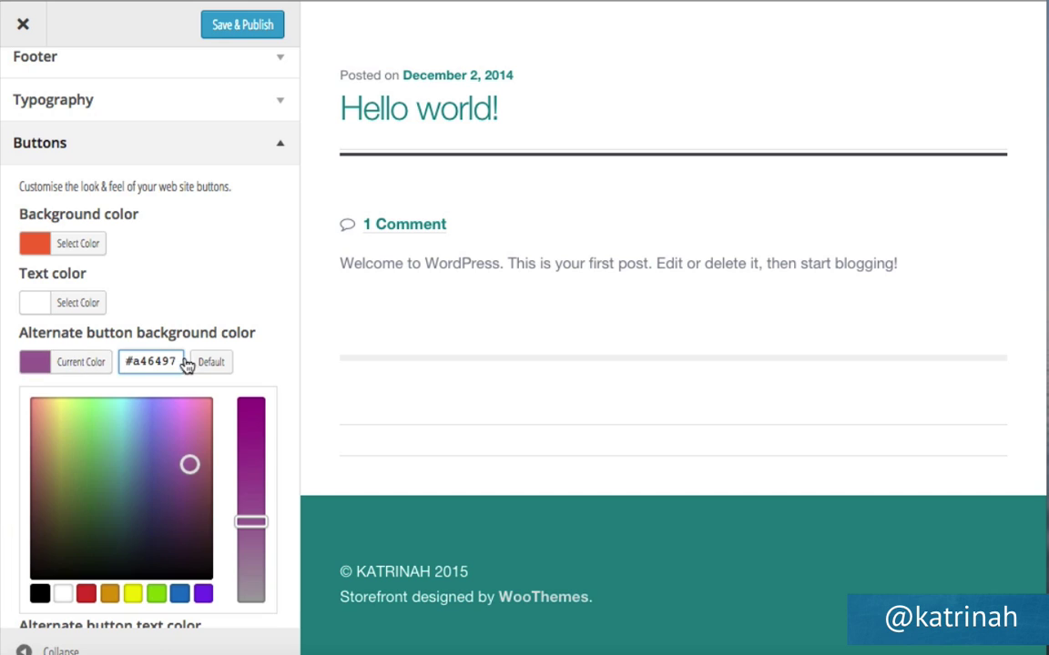
{"action": "key", "text": "ctrl+a"}
{"action": "type", "text": "#f96a42"}
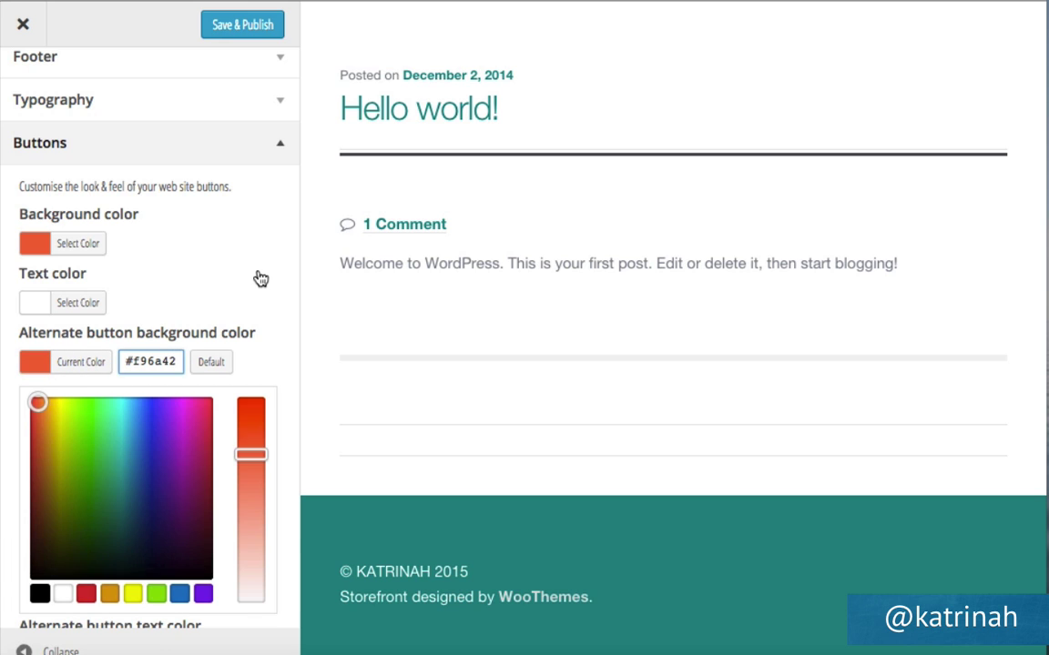
{"action": "left_click", "coordinate": [259, 277]}
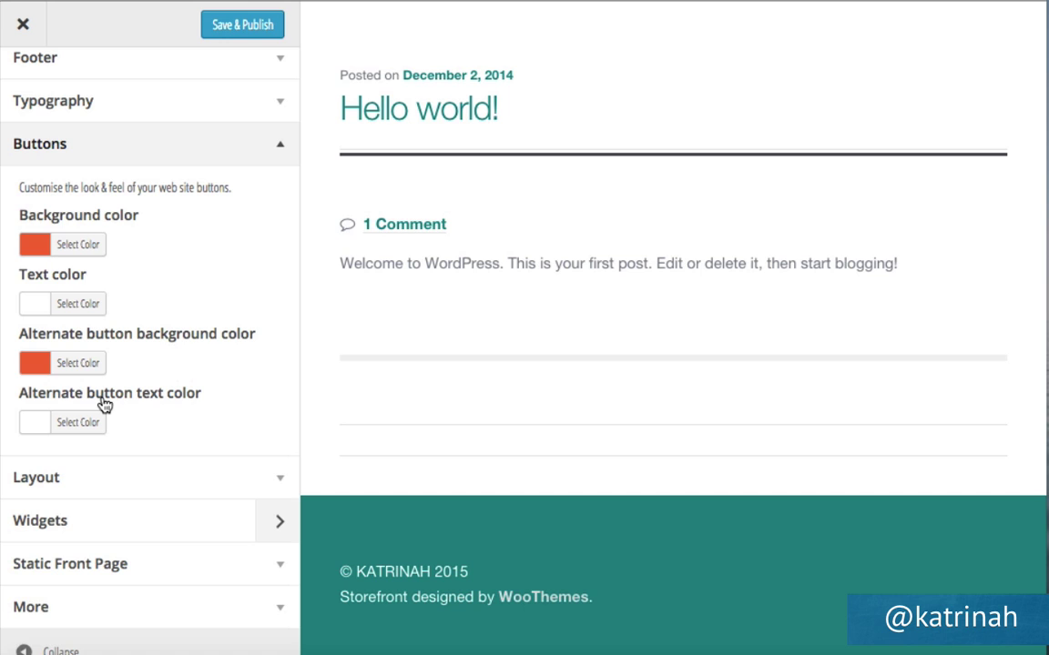
{"action": "left_click", "coordinate": [81, 424]}
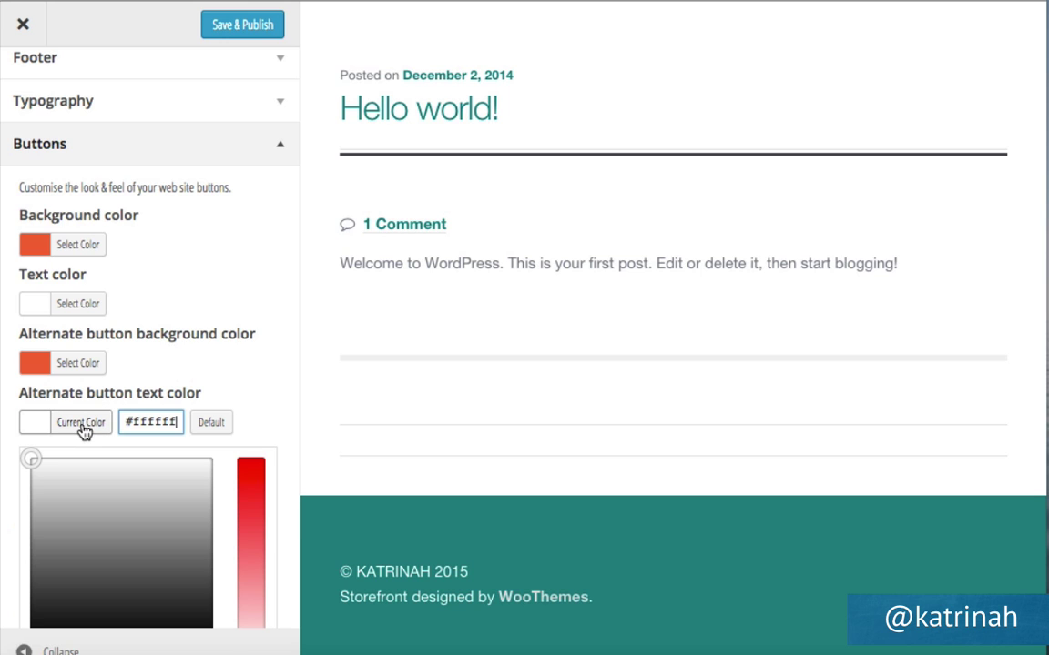
{"action": "left_click", "coordinate": [242, 361]}
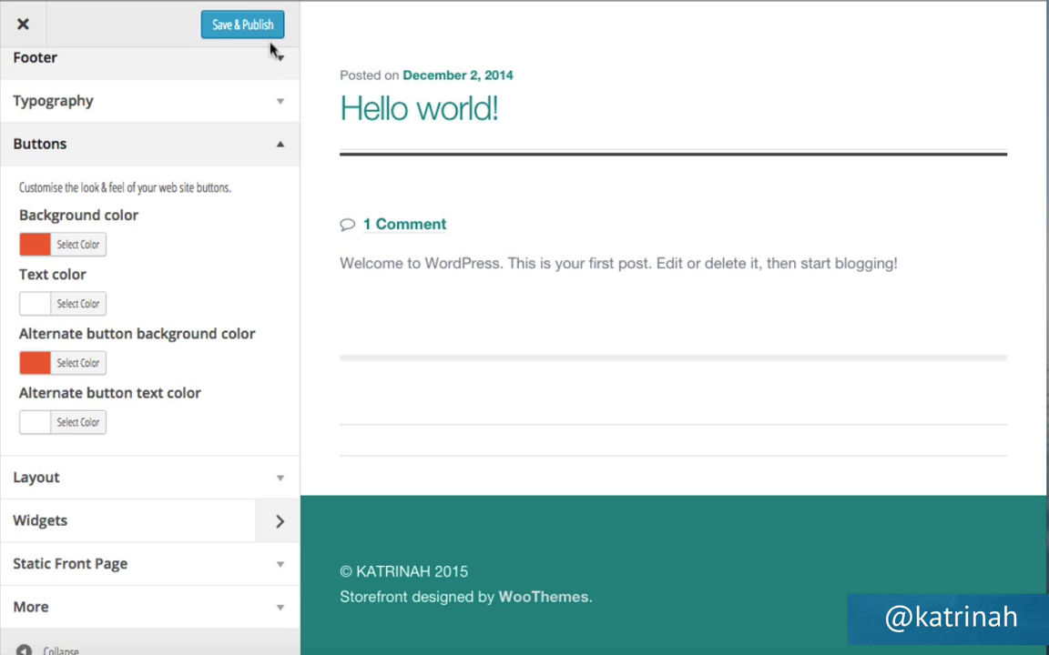
{"action": "left_click", "coordinate": [239, 31]}
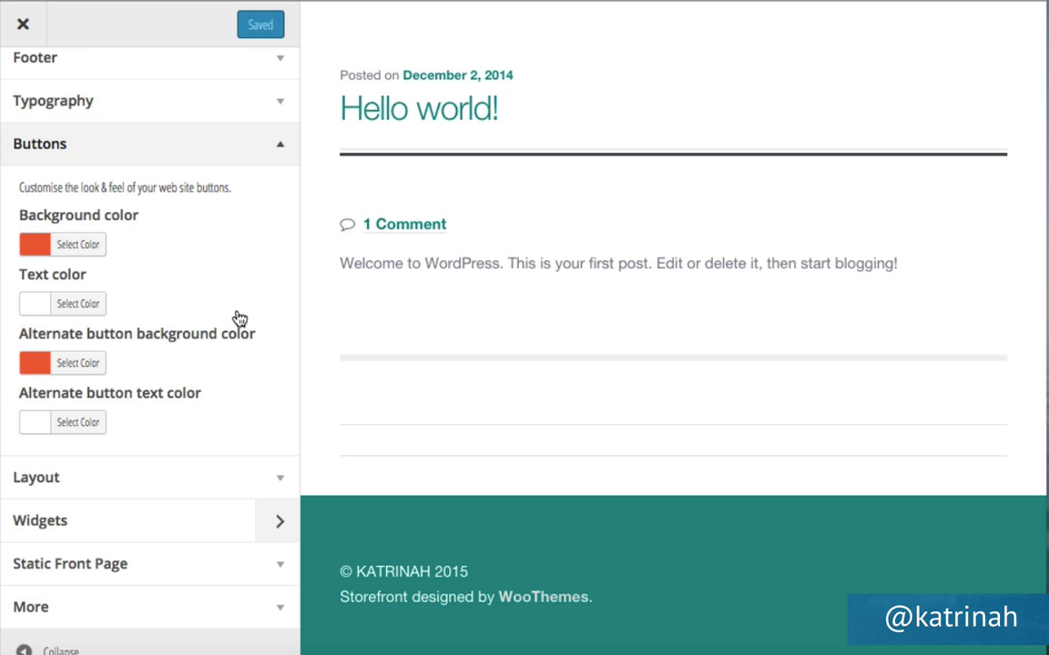
Check that General layout is on the right-sidebar option, then collapse the Layout section.
{"action": "left_click", "coordinate": [277, 485]}
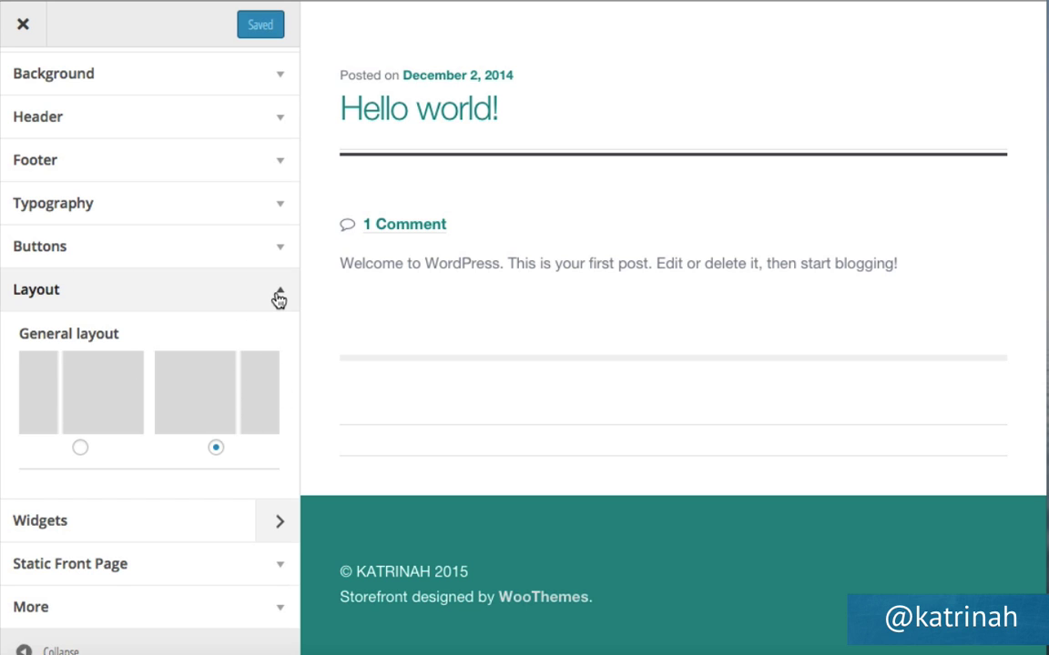
{"action": "left_click", "coordinate": [279, 297]}
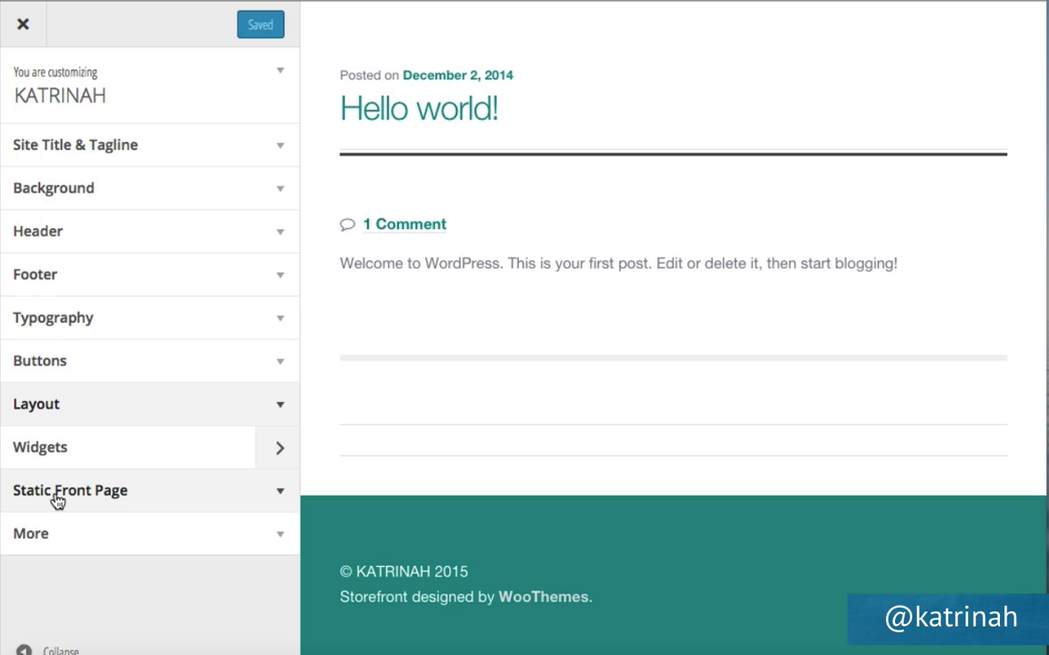
Make the front page display 'A static page', publish it, and close the Customizer.
{"action": "left_click", "coordinate": [280, 494]}
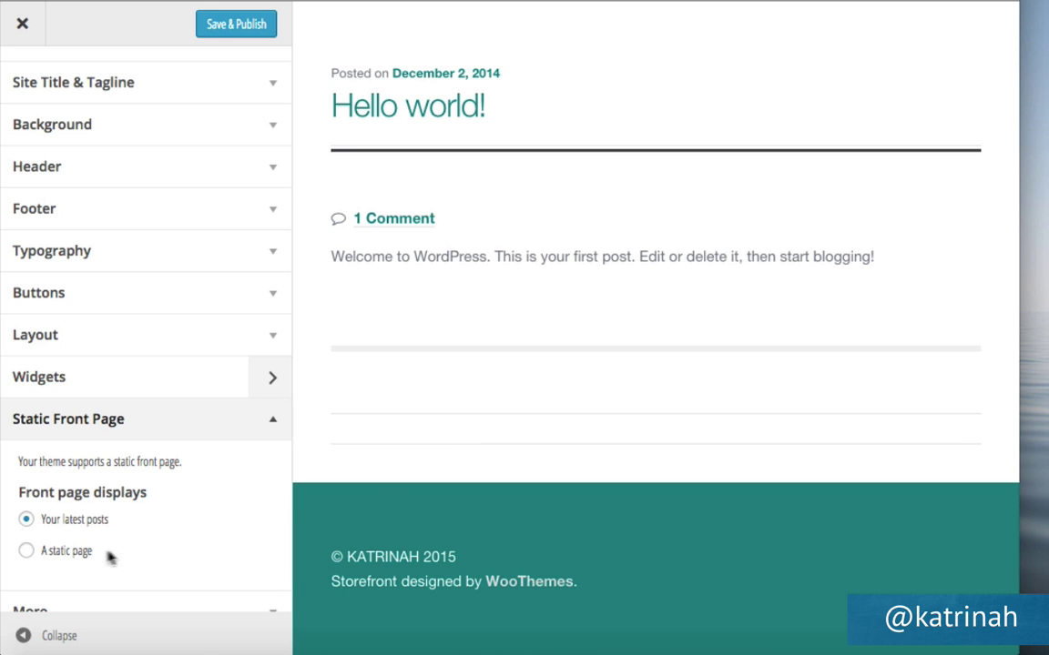
{"action": "left_click", "coordinate": [26, 552]}
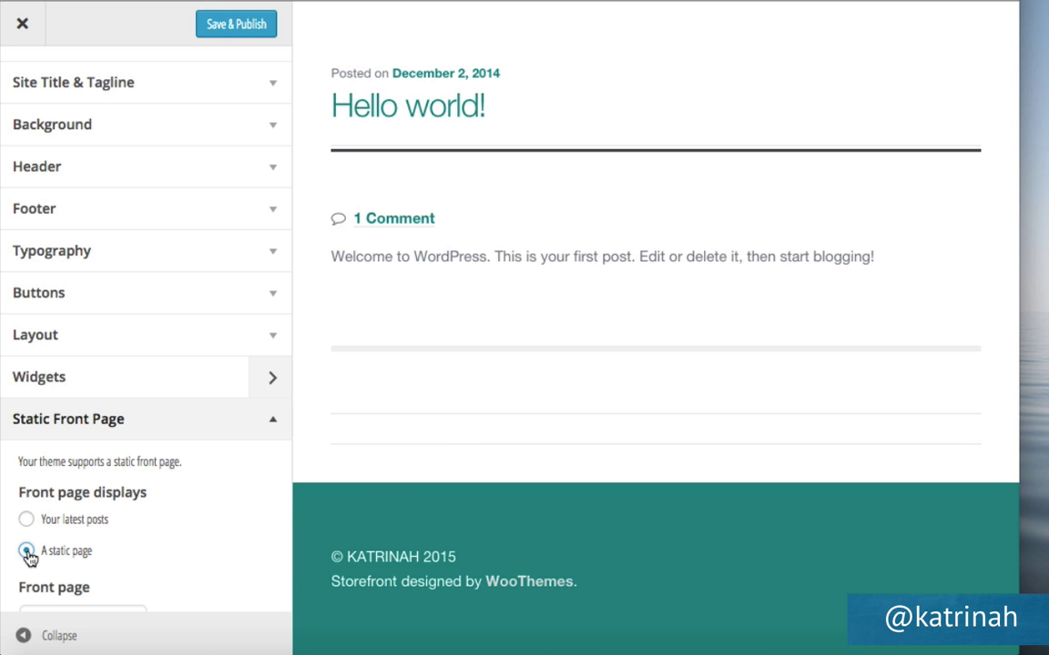
{"action": "scroll", "coordinate": [184, 542], "scroll_direction": "down", "scroll_amount": 3}
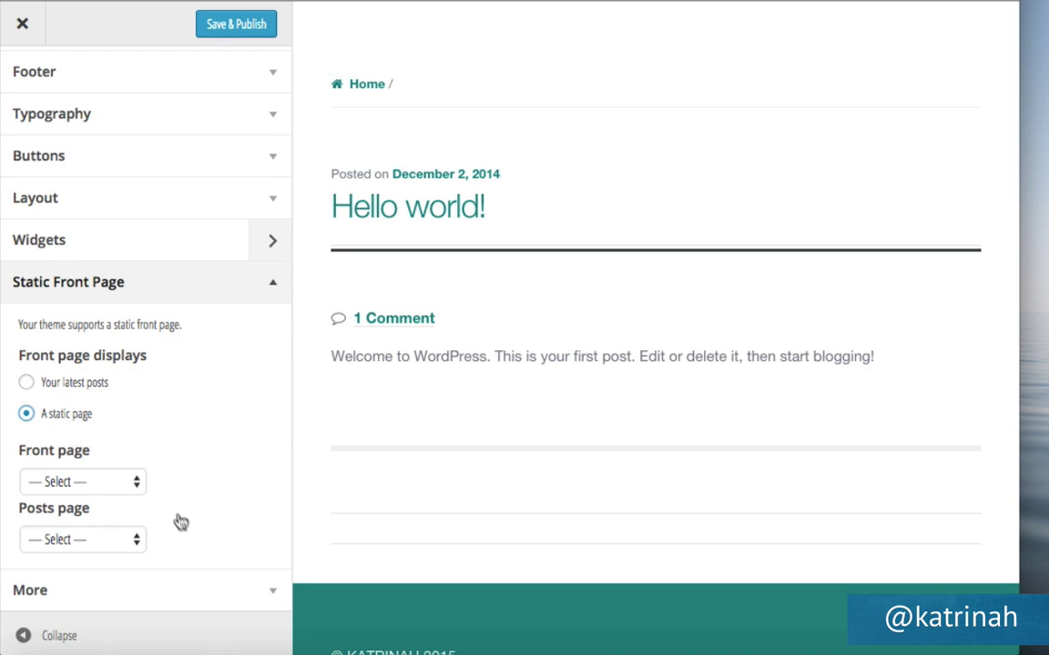
{"action": "left_click", "coordinate": [60, 485]}
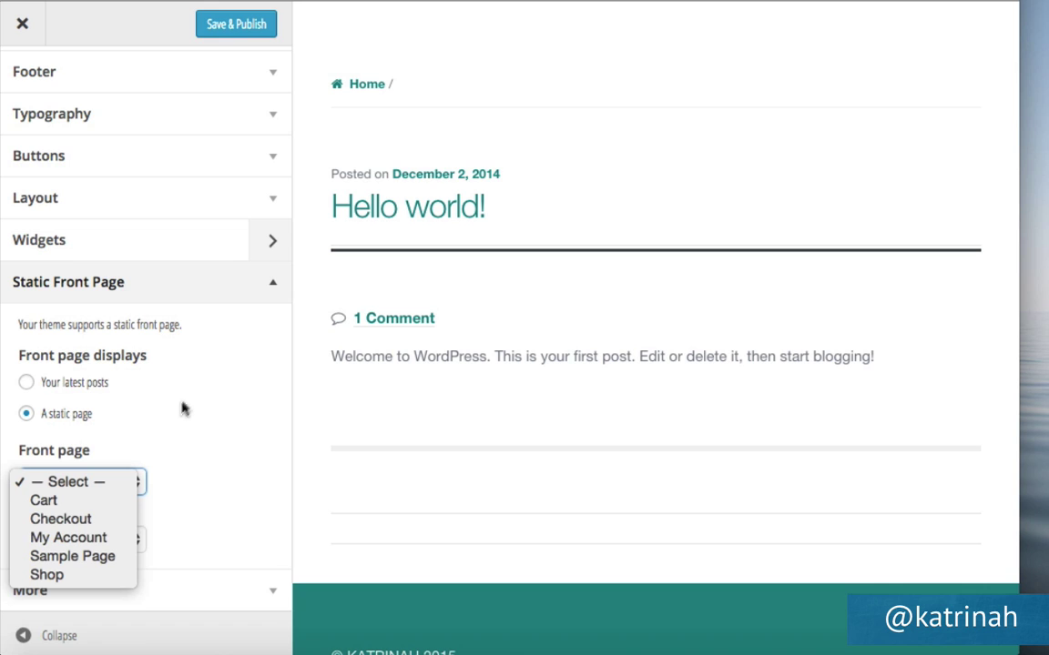
{"action": "left_click", "coordinate": [228, 27]}
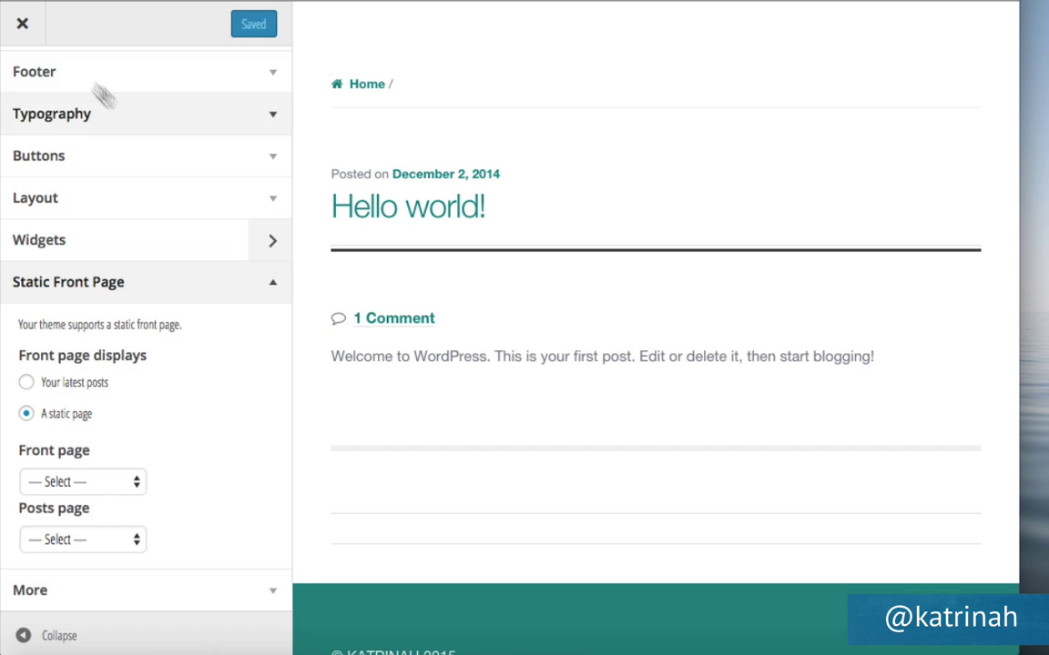
{"action": "left_click", "coordinate": [23, 26]}
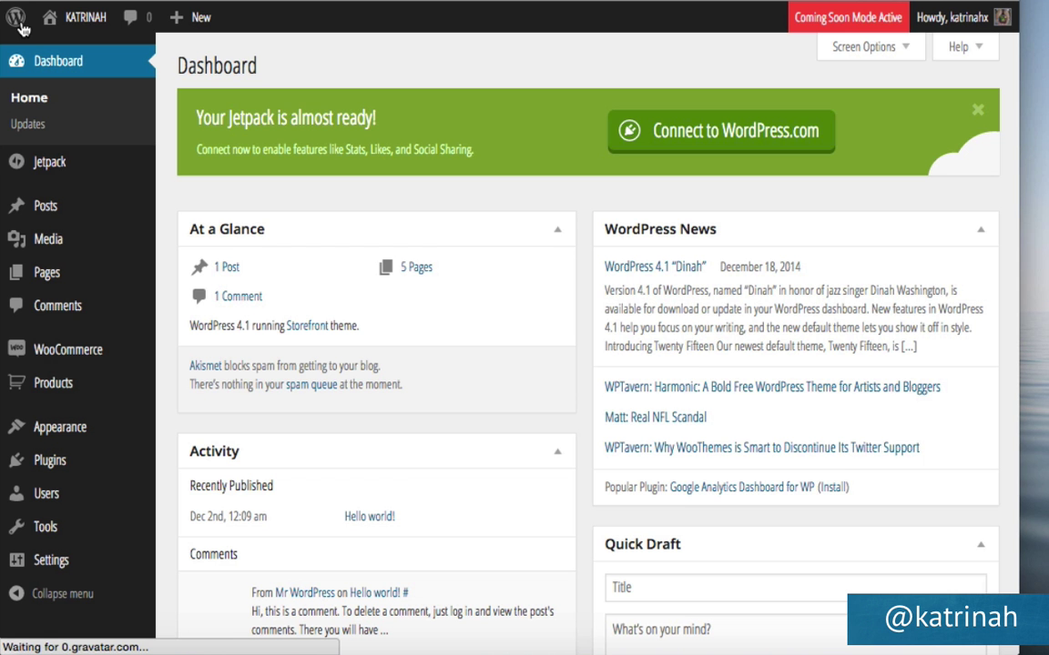
Visit the live site from the admin bar to see the Hello world! post and teal footer.
{"action": "mouse_move", "coordinate": [86, 21]}
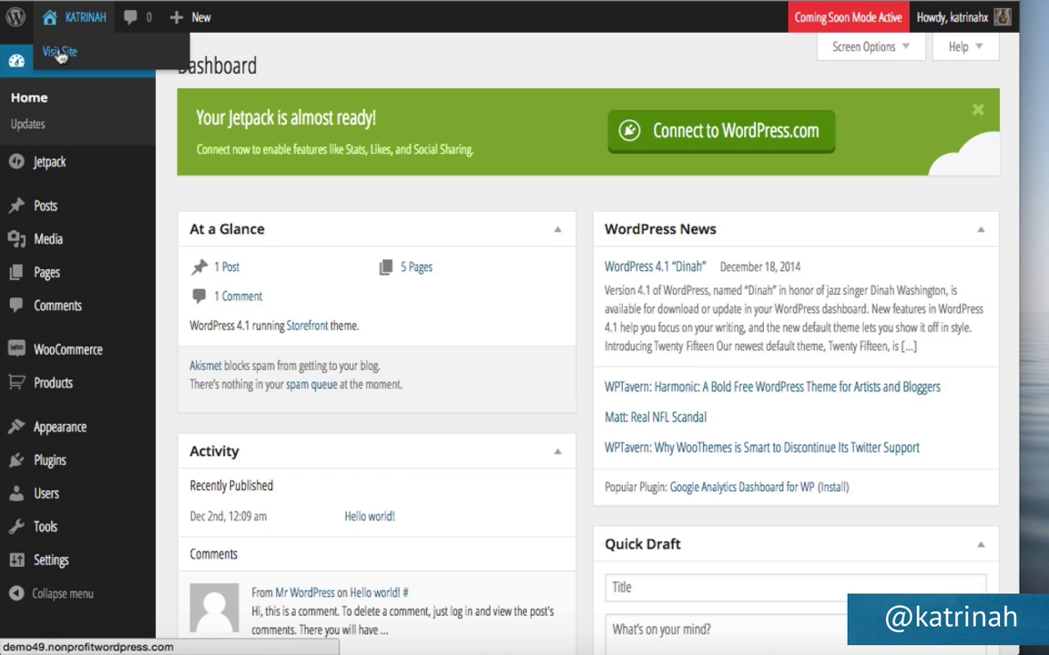
{"action": "left_click", "coordinate": [68, 54]}
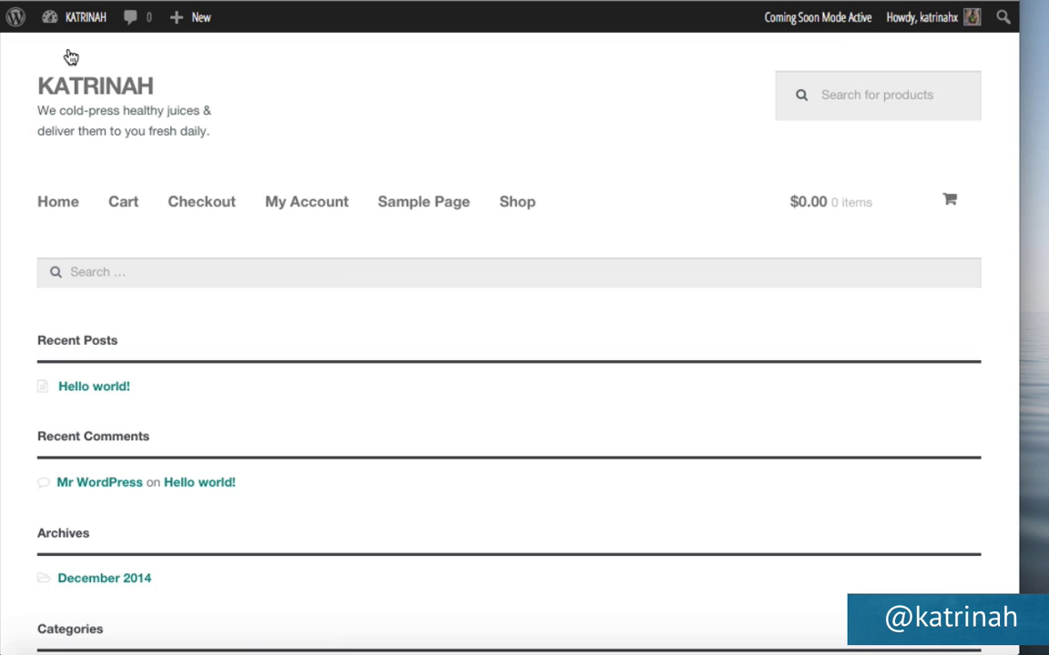
{"action": "scroll", "coordinate": [355, 319], "scroll_direction": "down", "scroll_amount": 10}
{"action": "scroll", "coordinate": [355, 319], "scroll_direction": "up", "scroll_amount": 10}
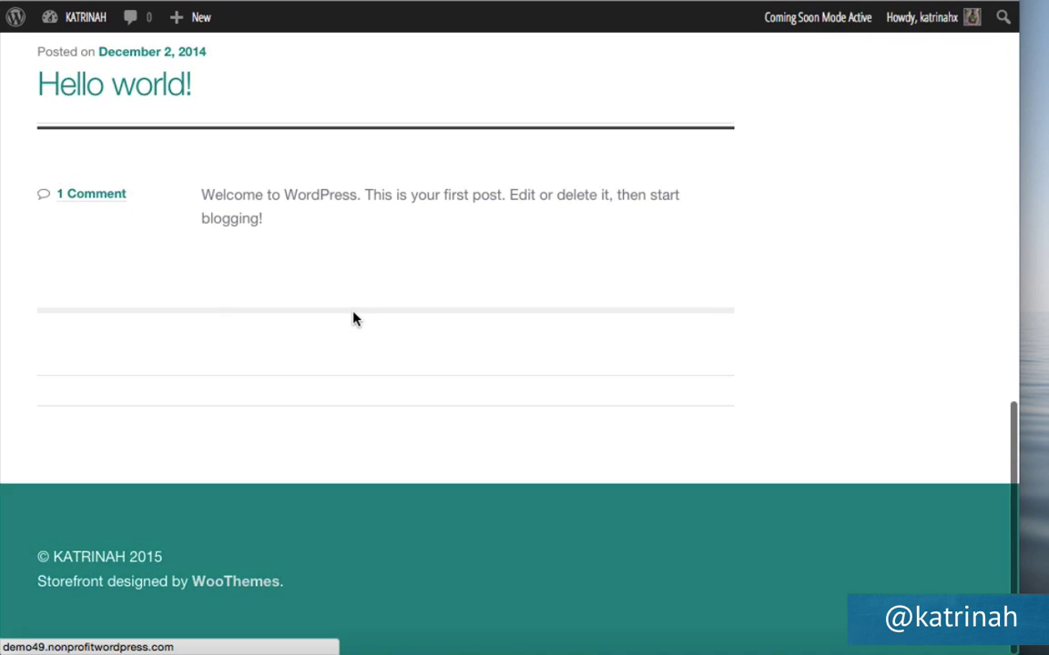
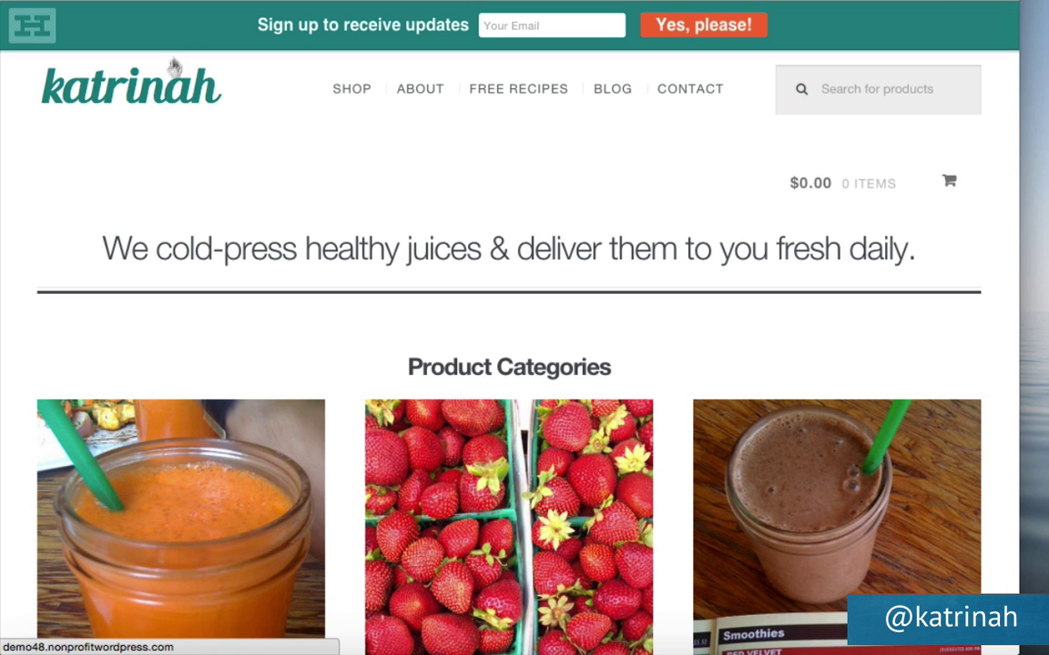
Leave the live front page for the admin Dashboard via the admin bar's site-name menu.
{"action": "left_click", "coordinate": [156, 80]}
{"action": "mouse_move", "coordinate": [73, 22]}
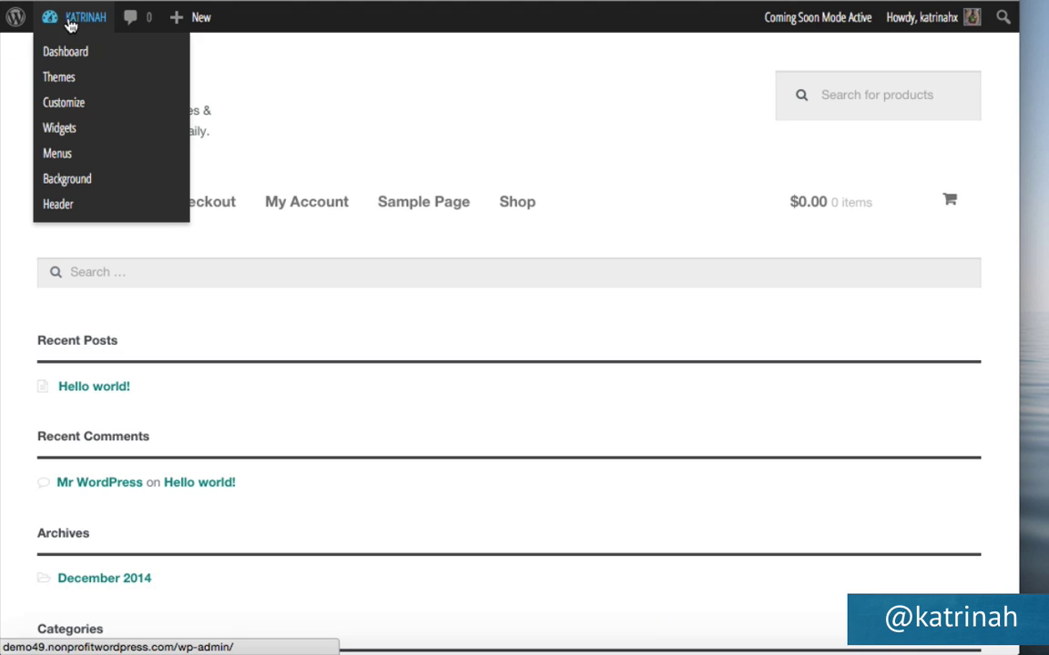
{"action": "left_click", "coordinate": [69, 57]}
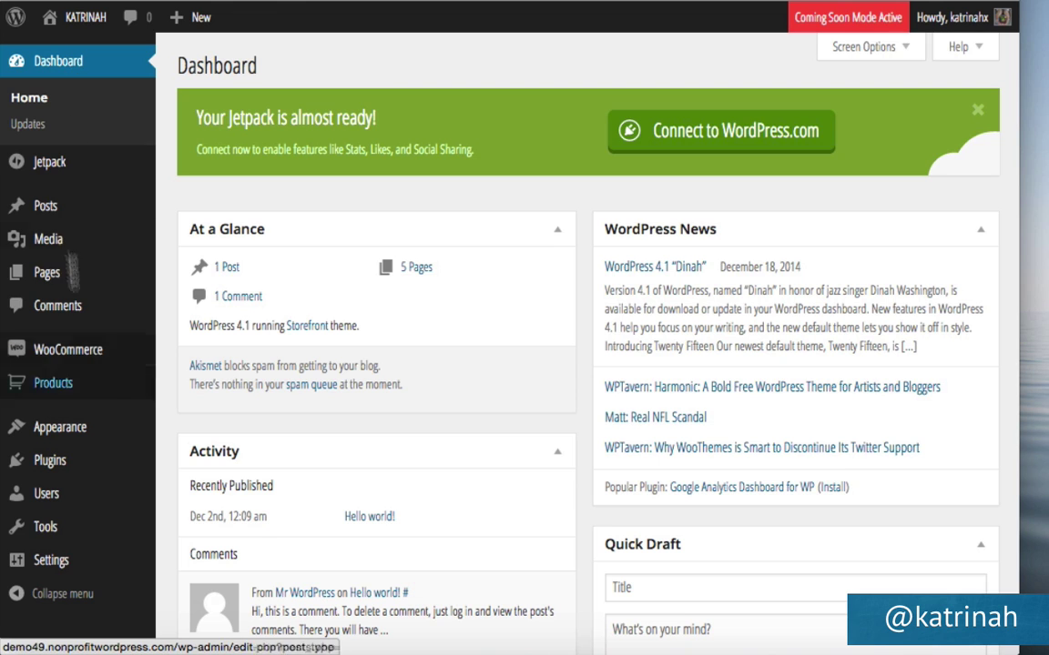
Bring up the Plugins > Installed Plugins list.
{"action": "mouse_move", "coordinate": [70, 462]}
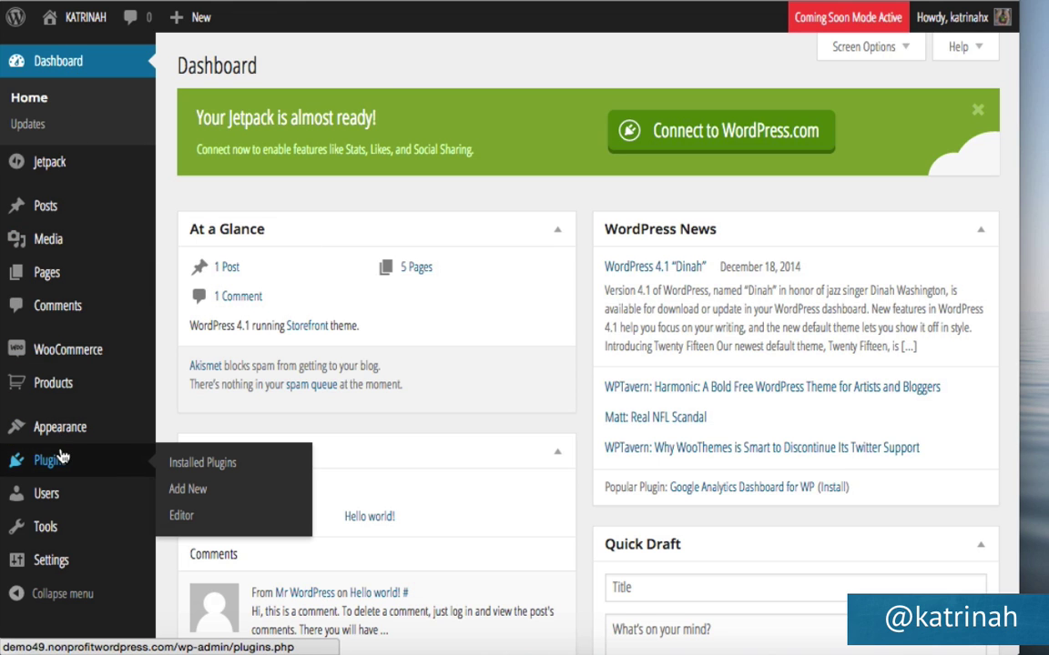
{"action": "left_click", "coordinate": [205, 464]}
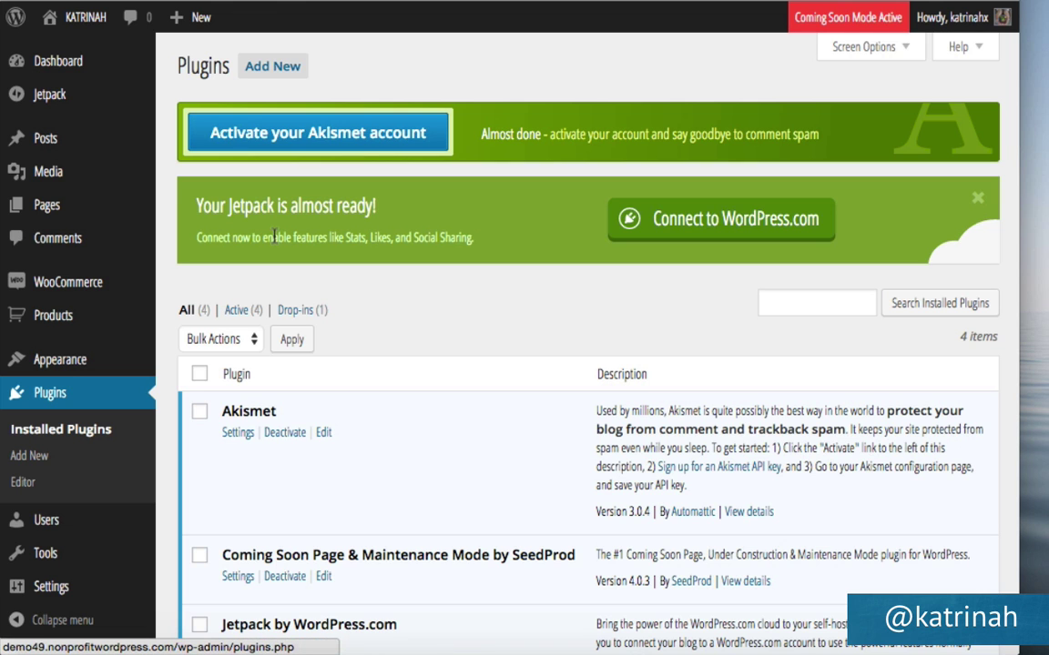
{"action": "scroll", "coordinate": [421, 437], "scroll_direction": "down", "scroll_amount": 5}
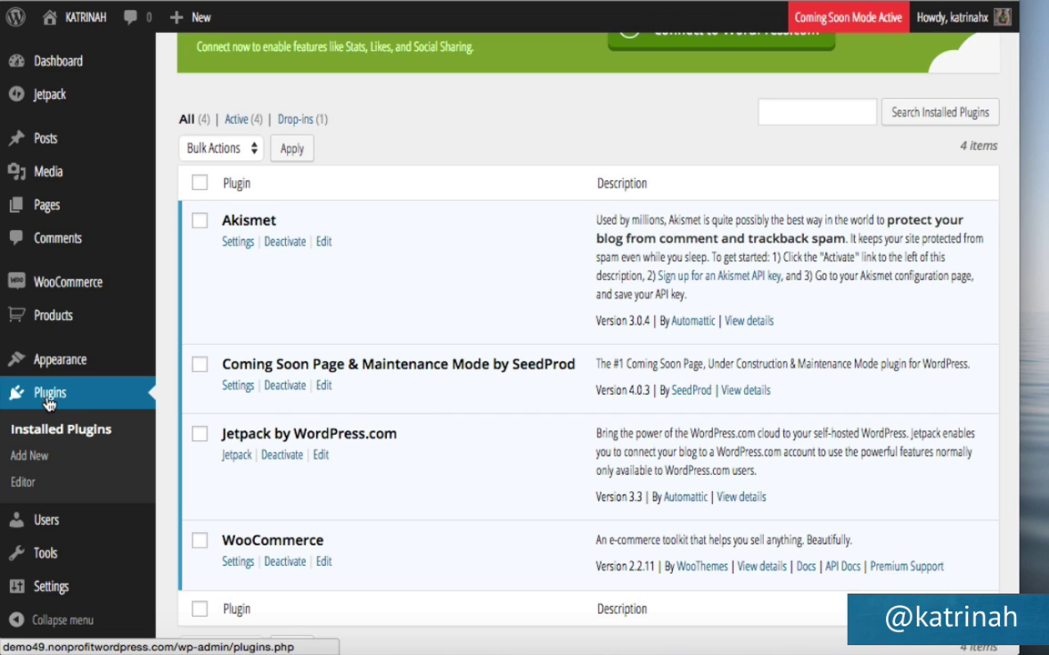
Search Add New for 'jetpack', confirm it's installed, then start Jetpack's WordPress.com connection.
{"action": "left_click", "coordinate": [29, 456]}
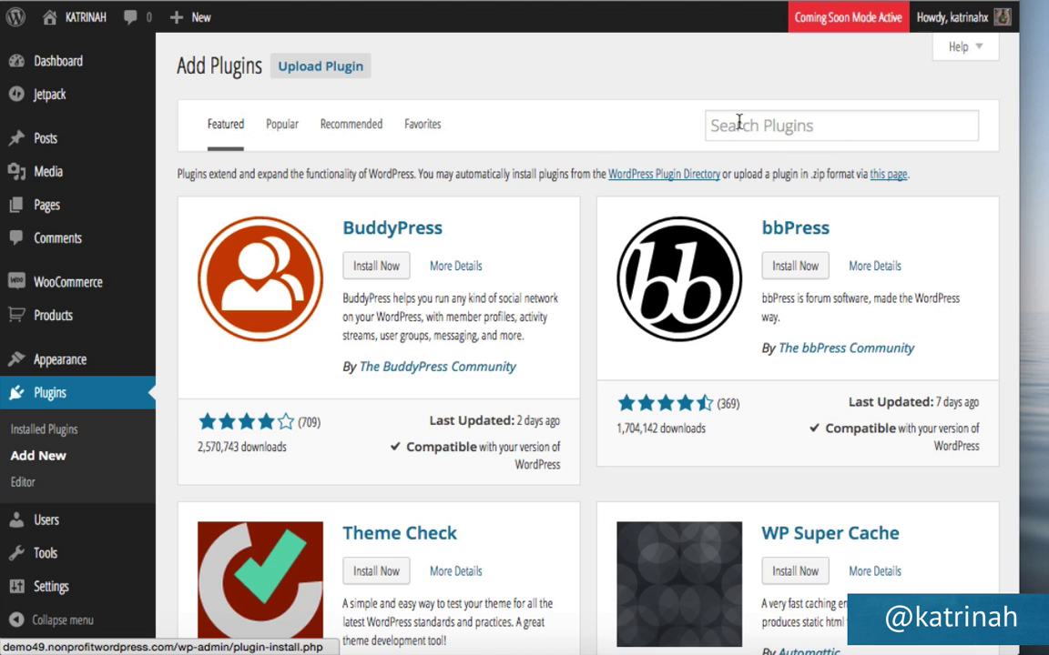
{"action": "left_click", "coordinate": [739, 124]}
{"action": "type", "text": "jetpa"}
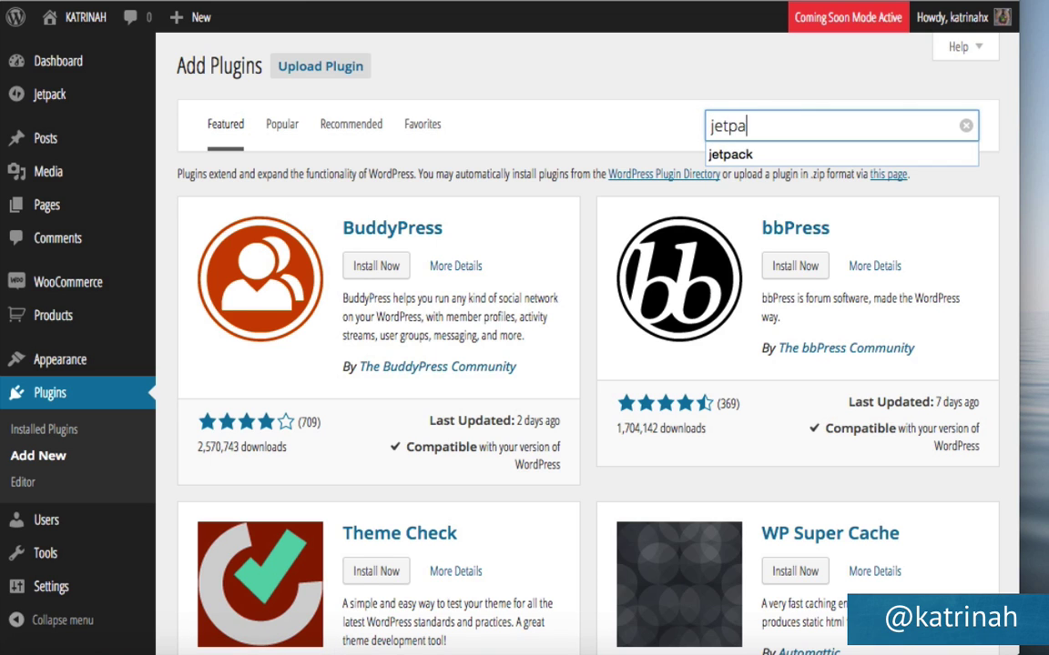
{"action": "type", "text": "ck"}
{"action": "key", "text": "Return"}
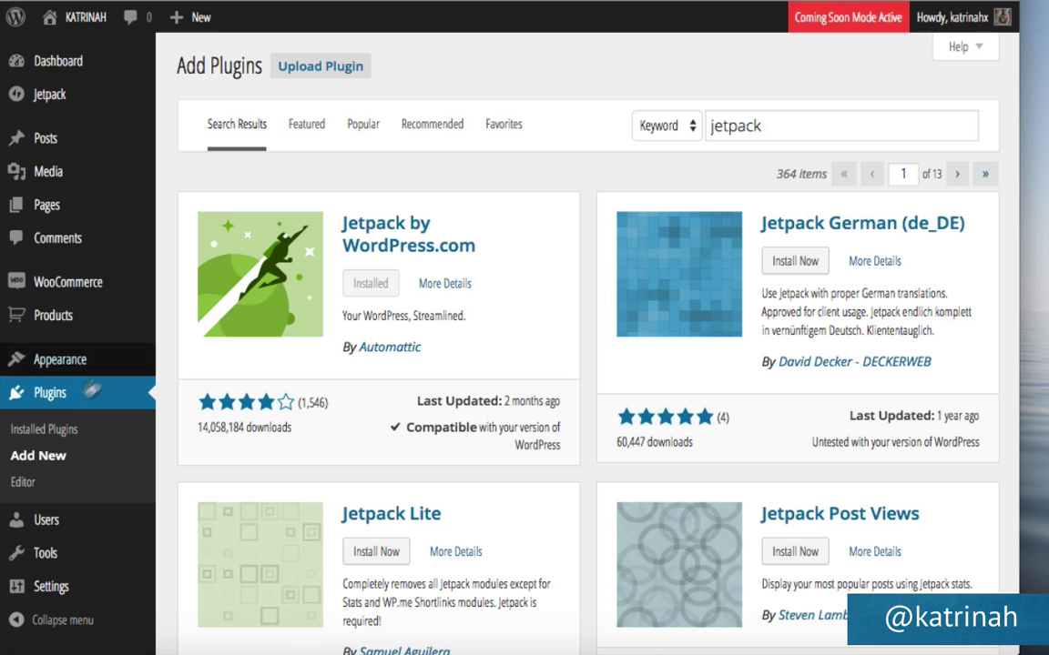
{"action": "left_click", "coordinate": [18, 433]}
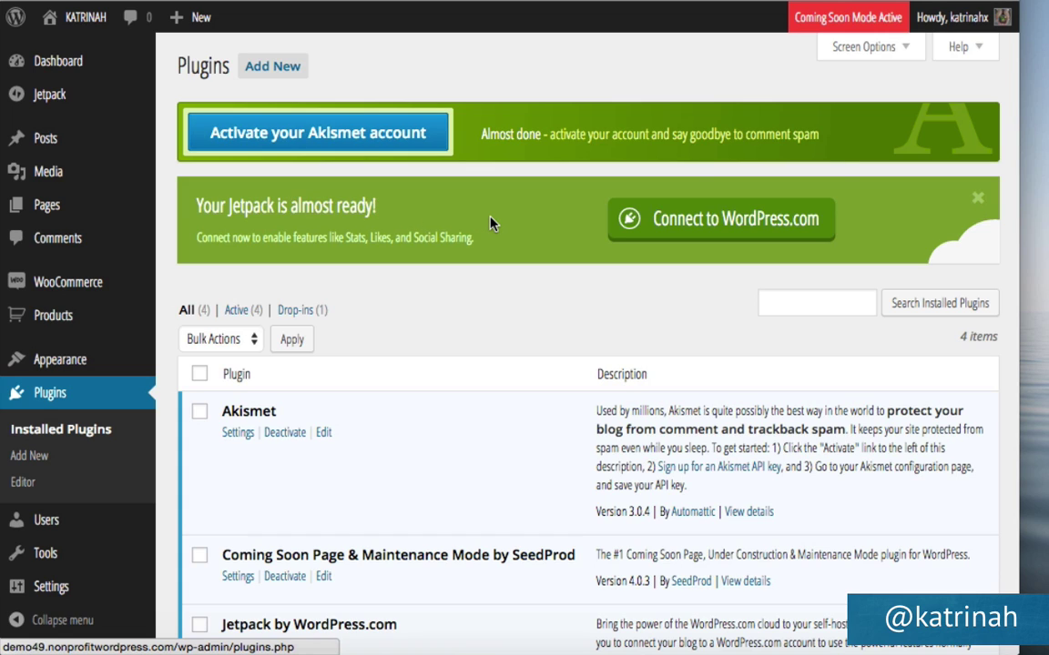
{"action": "left_click", "coordinate": [748, 228]}
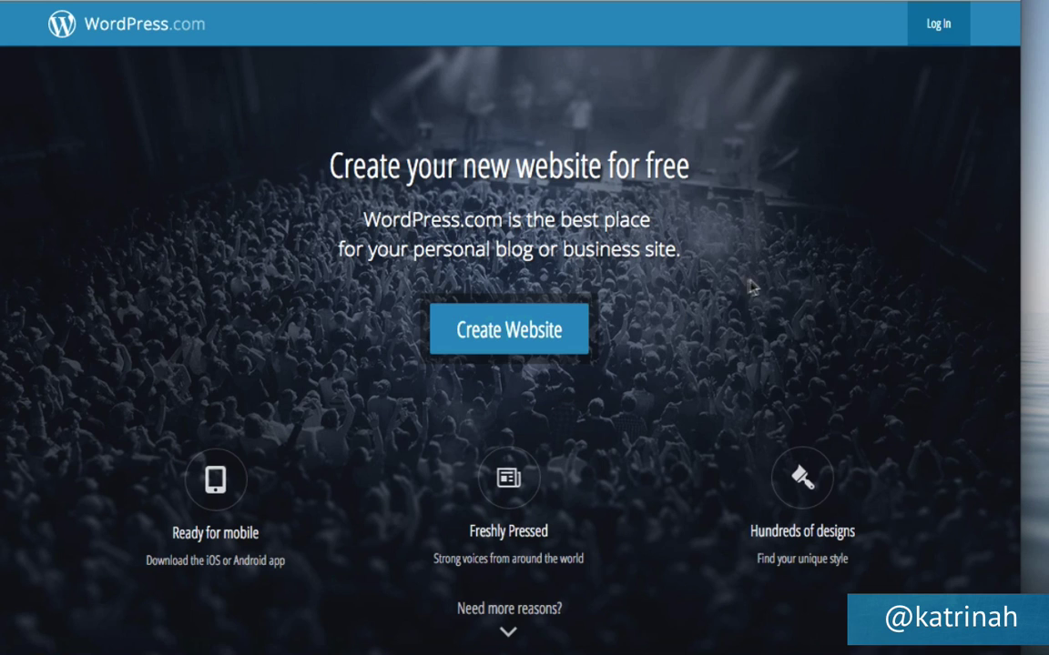
{"action": "left_click", "coordinate": [930, 24]}
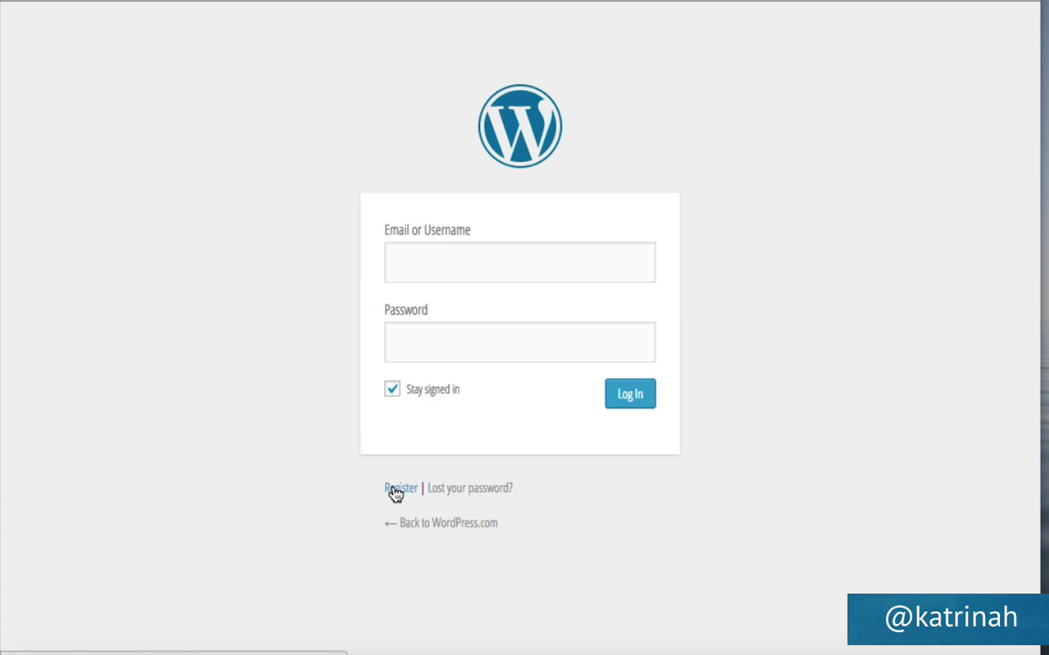
{"action": "left_click", "coordinate": [395, 493]}
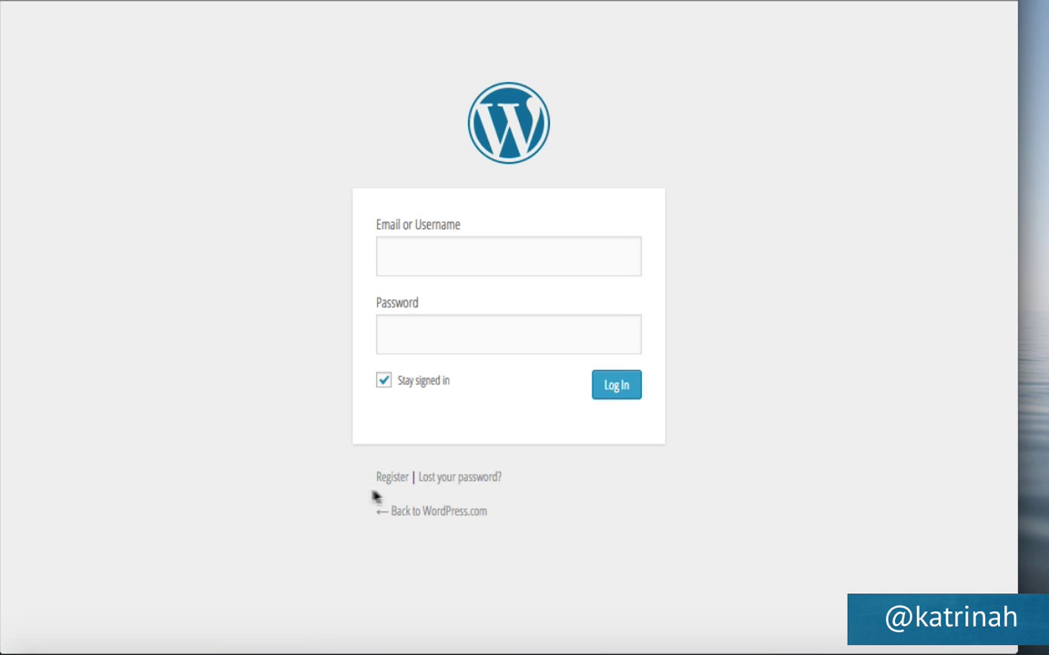
{"action": "left_click", "coordinate": [394, 478]}
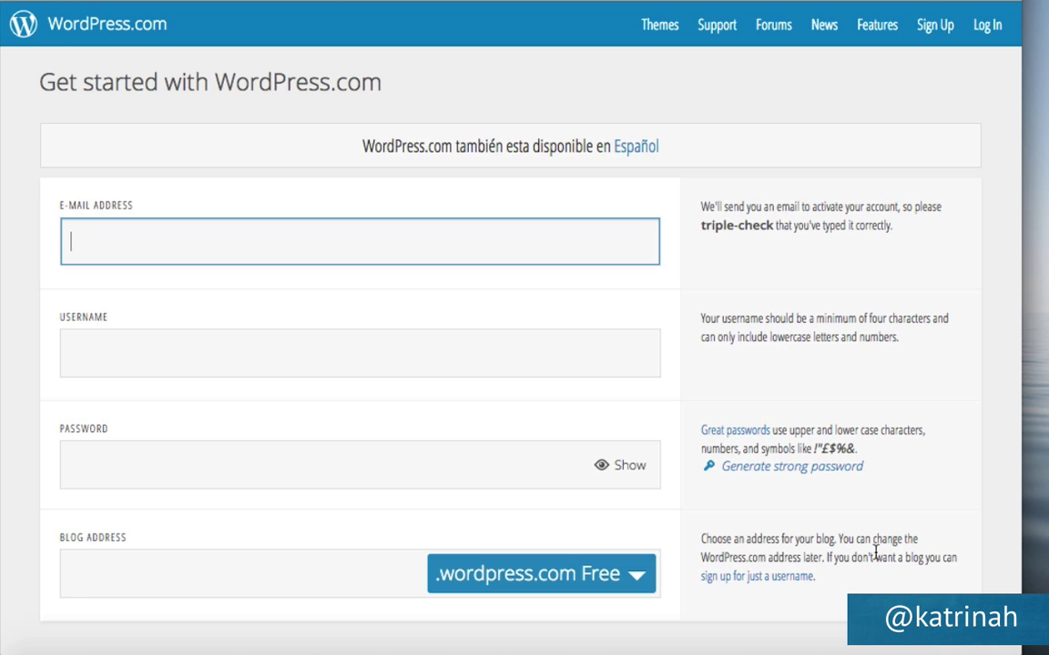
{"action": "left_click_drag", "start_coordinate": [825, 559], "coordinate": [940, 566]}
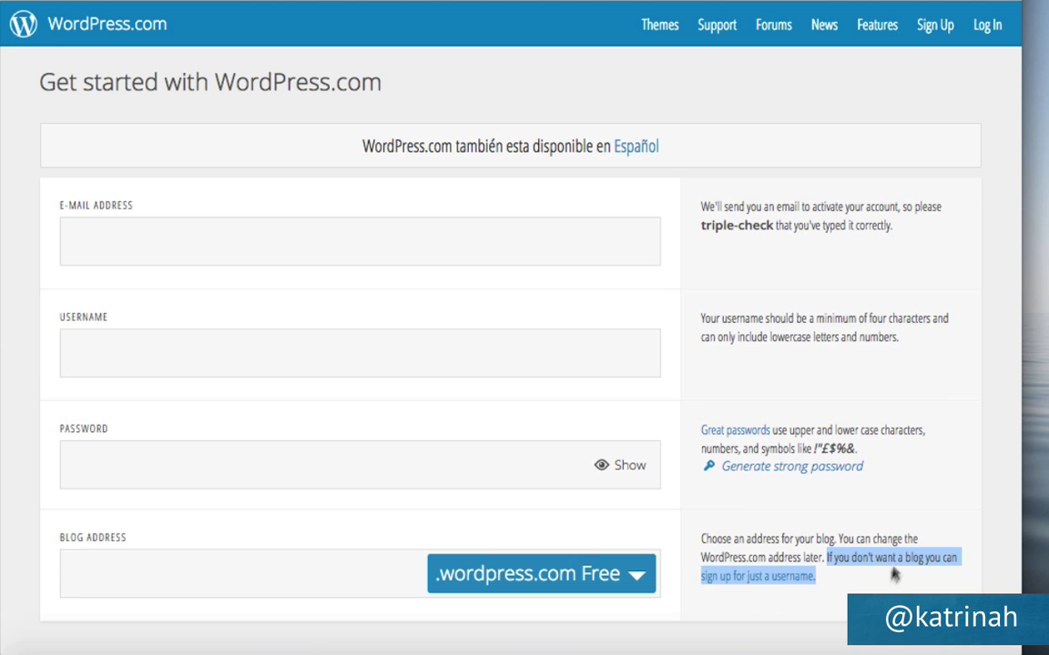
{"action": "left_click", "coordinate": [847, 591]}
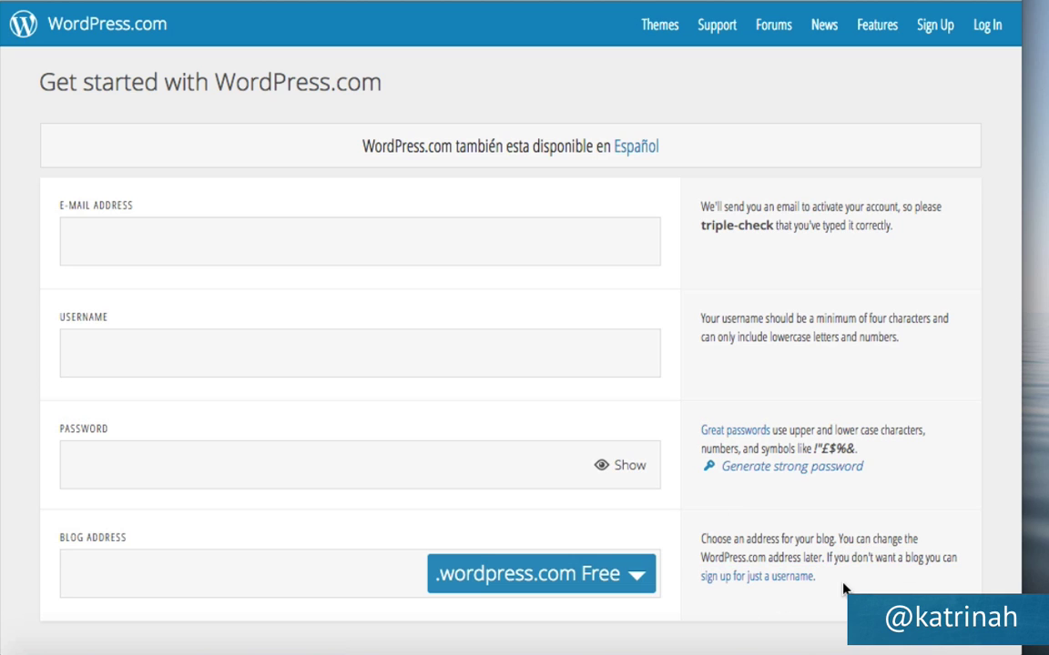
{"action": "left_click", "coordinate": [764, 583]}
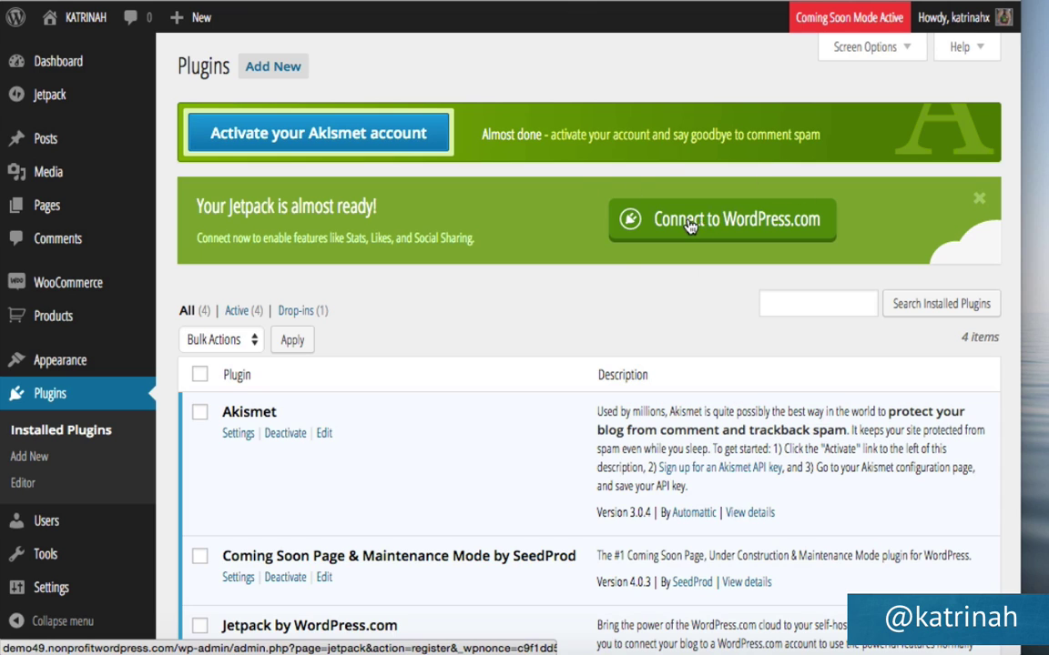
Authorize Jetpack with WordPress.com and review the 'Jetpack is now active' feature list.
{"action": "left_click", "coordinate": [718, 226]}
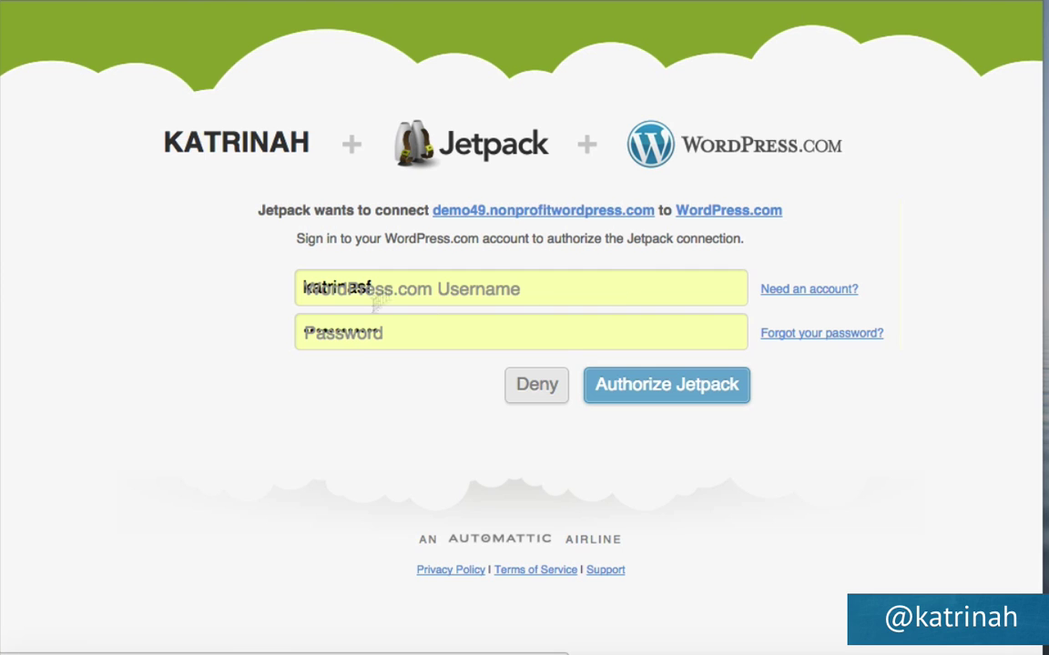
{"action": "left_click", "coordinate": [667, 390]}
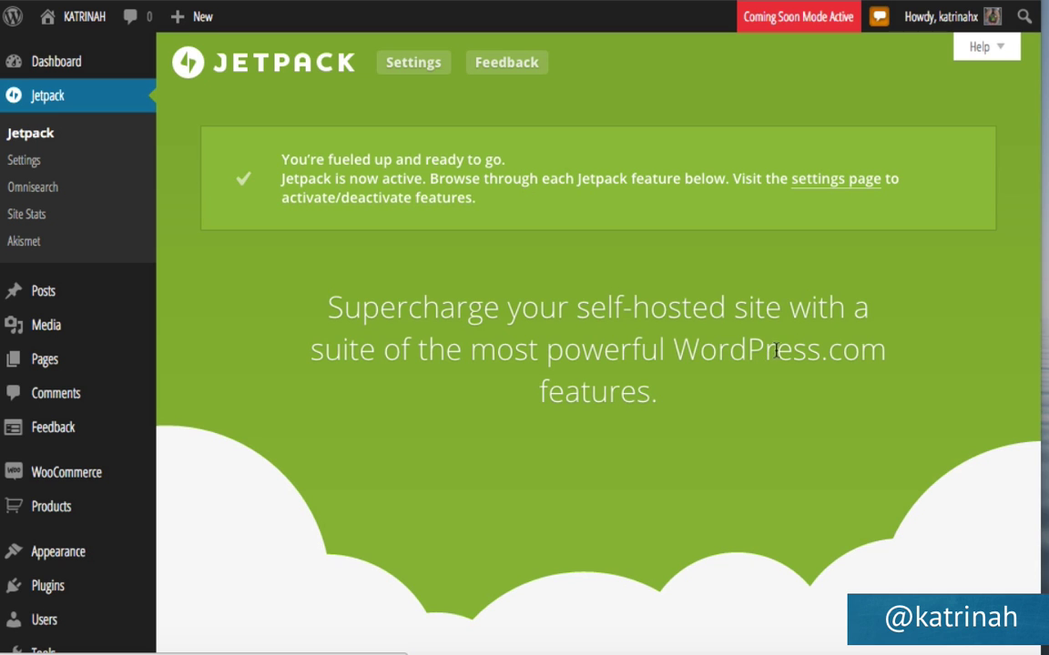
{"action": "scroll", "coordinate": [675, 455], "scroll_direction": "down", "scroll_amount": 10}
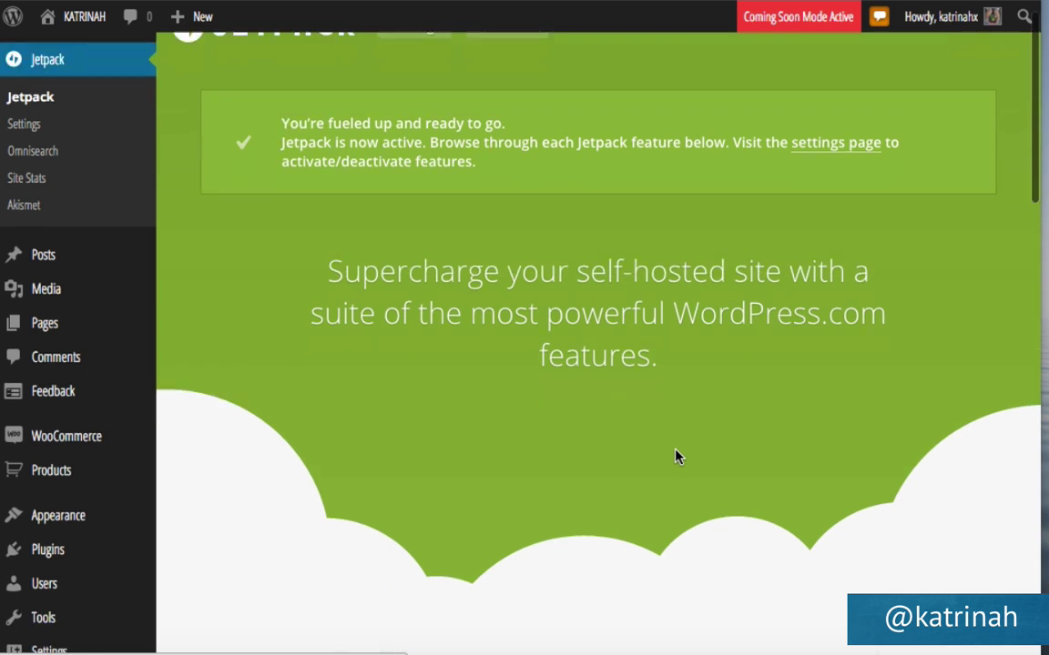
{"action": "scroll", "coordinate": [675, 455], "scroll_direction": "down", "scroll_amount": 5}
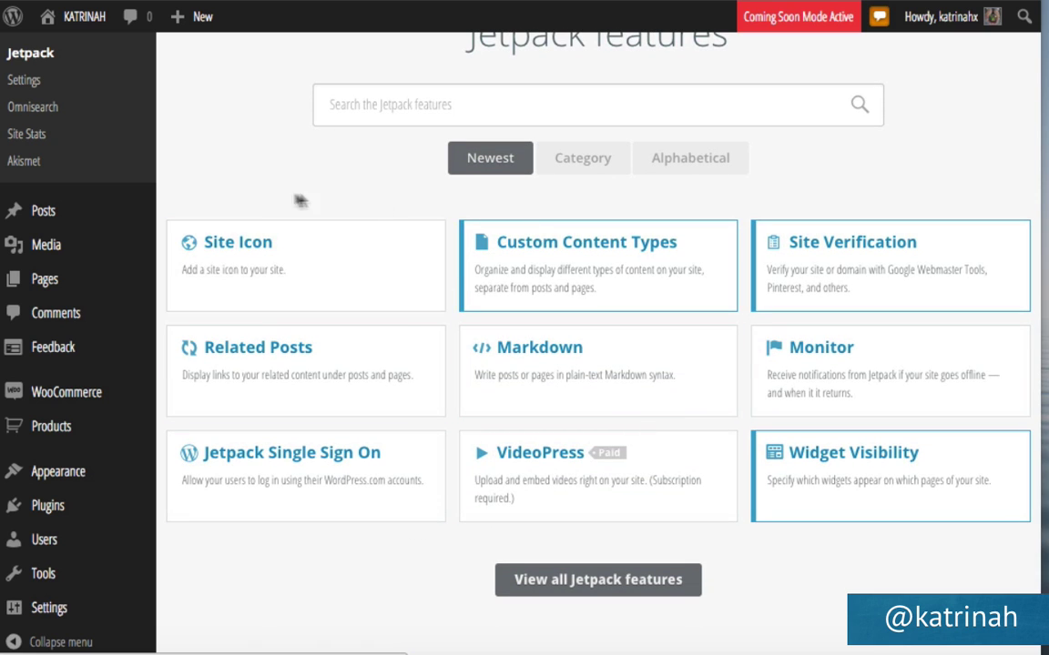
{"action": "scroll", "coordinate": [270, 187], "scroll_direction": "up", "scroll_amount": 10}
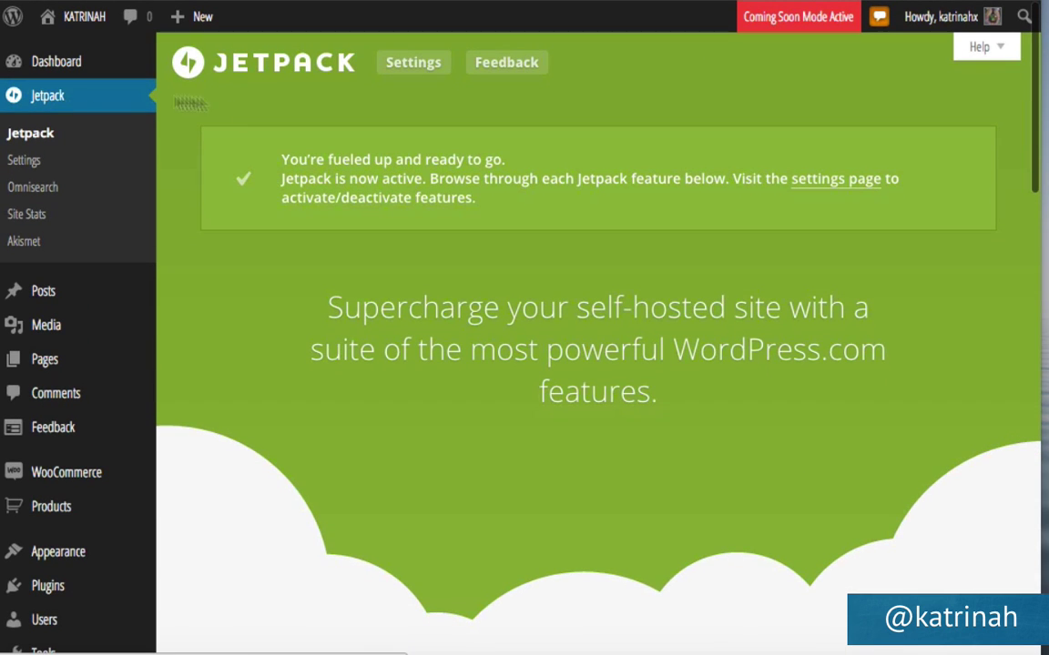
Activate the Jetpack Comments module in Jetpack's module list.
{"action": "left_click", "coordinate": [23, 162]}
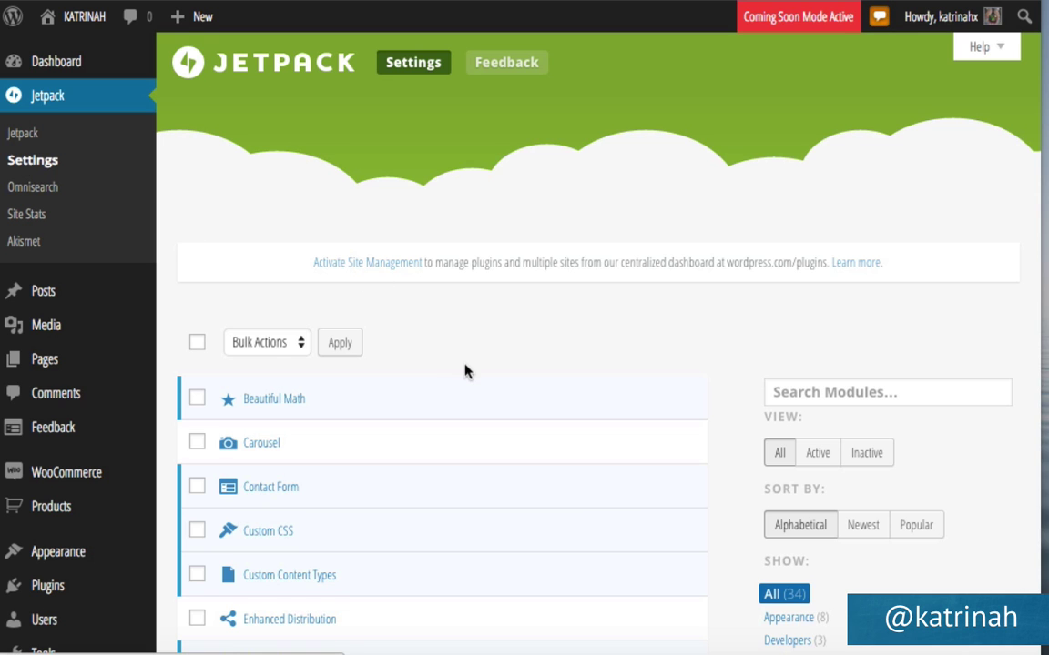
{"action": "scroll", "coordinate": [520, 430], "scroll_direction": "down", "scroll_amount": 5}
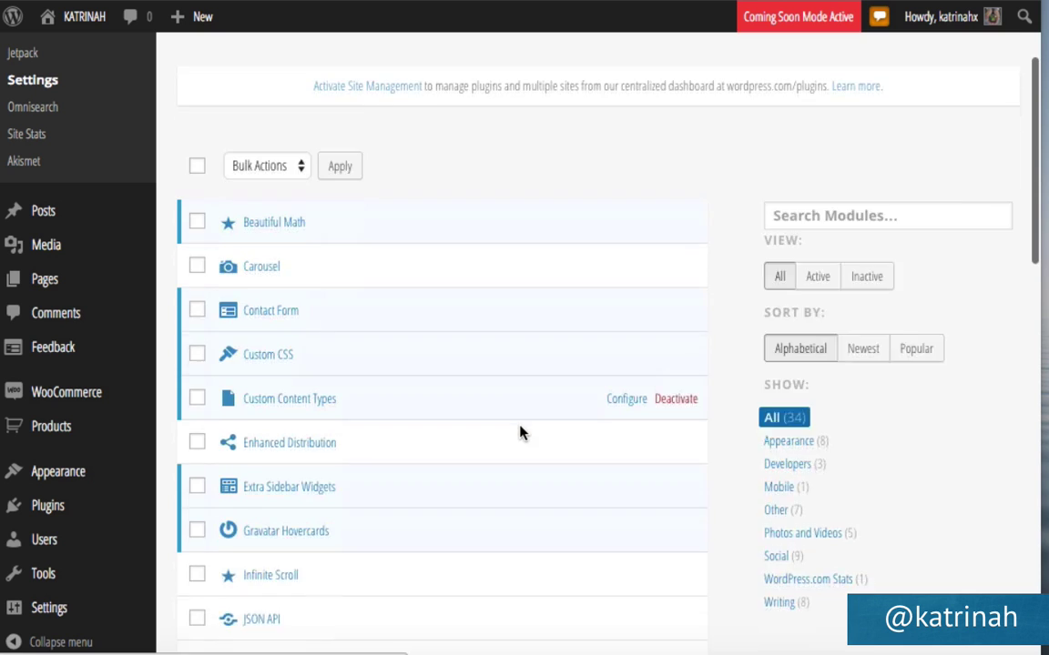
{"action": "scroll", "coordinate": [520, 430], "scroll_direction": "down", "scroll_amount": 5}
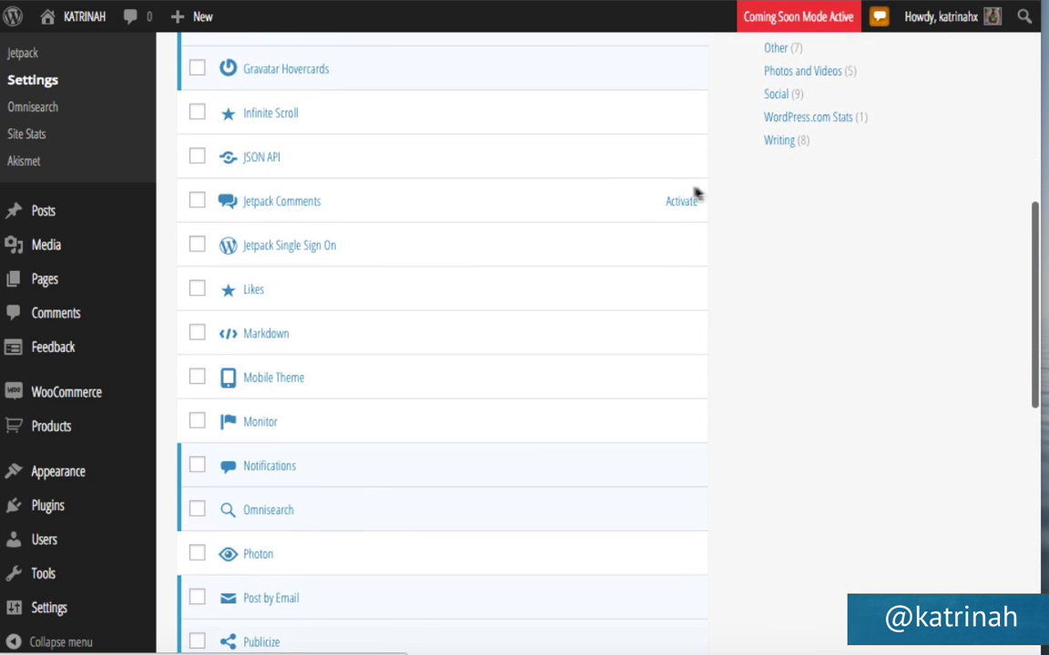
{"action": "left_click", "coordinate": [686, 203]}
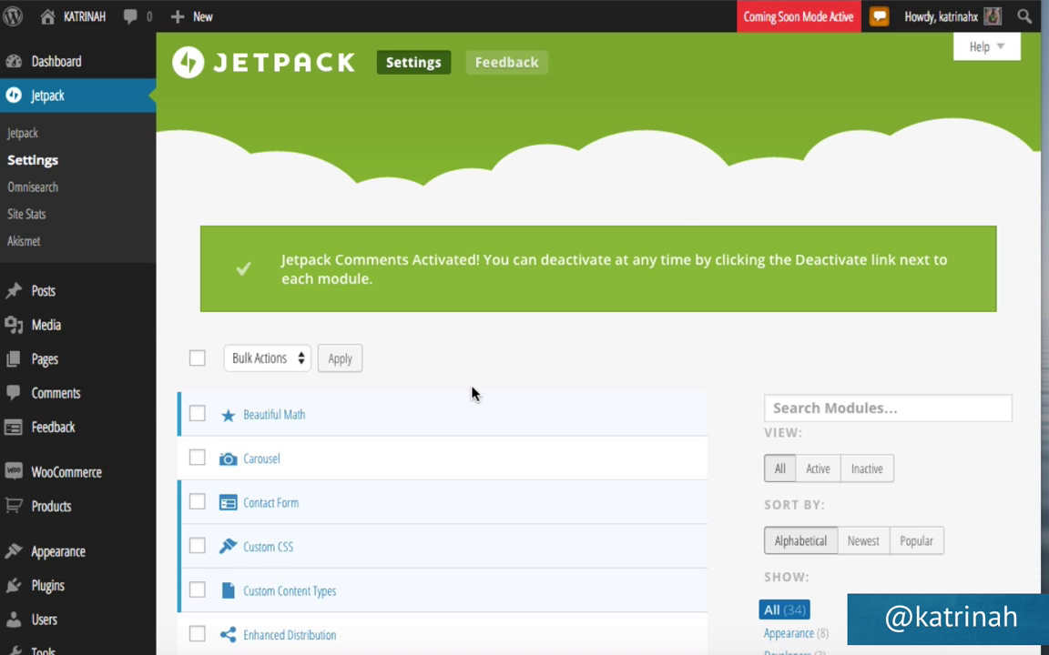
Go to the Sharing module's configuration page.
{"action": "scroll", "coordinate": [470, 397], "scroll_direction": "down", "scroll_amount": 4}
{"action": "scroll", "coordinate": [467, 396], "scroll_direction": "down", "scroll_amount": 3}
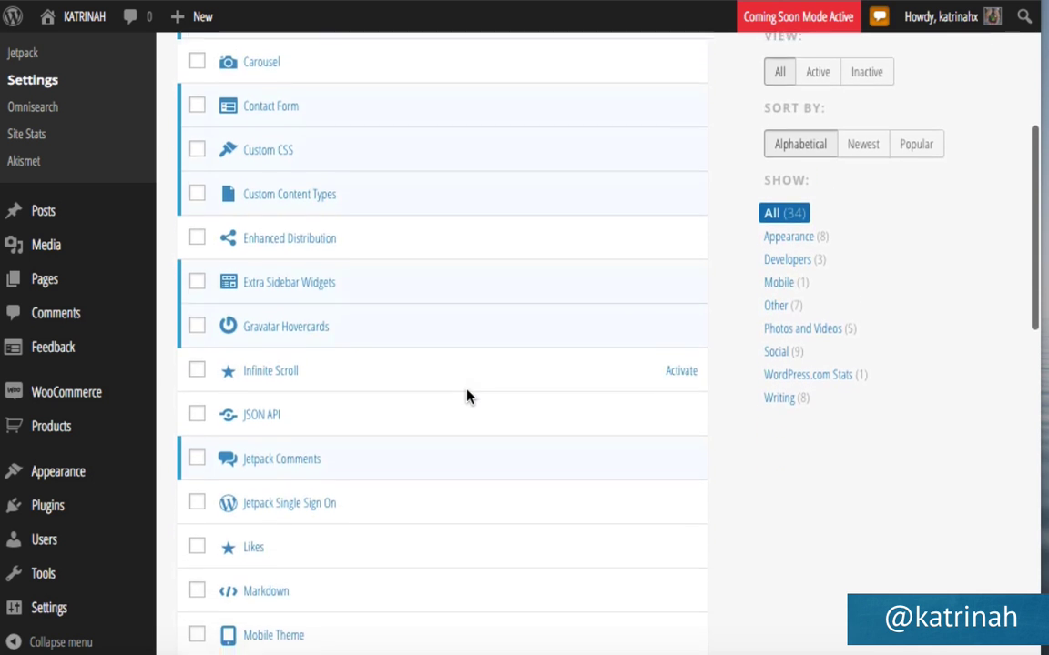
{"action": "scroll", "coordinate": [467, 395], "scroll_direction": "down", "scroll_amount": 4}
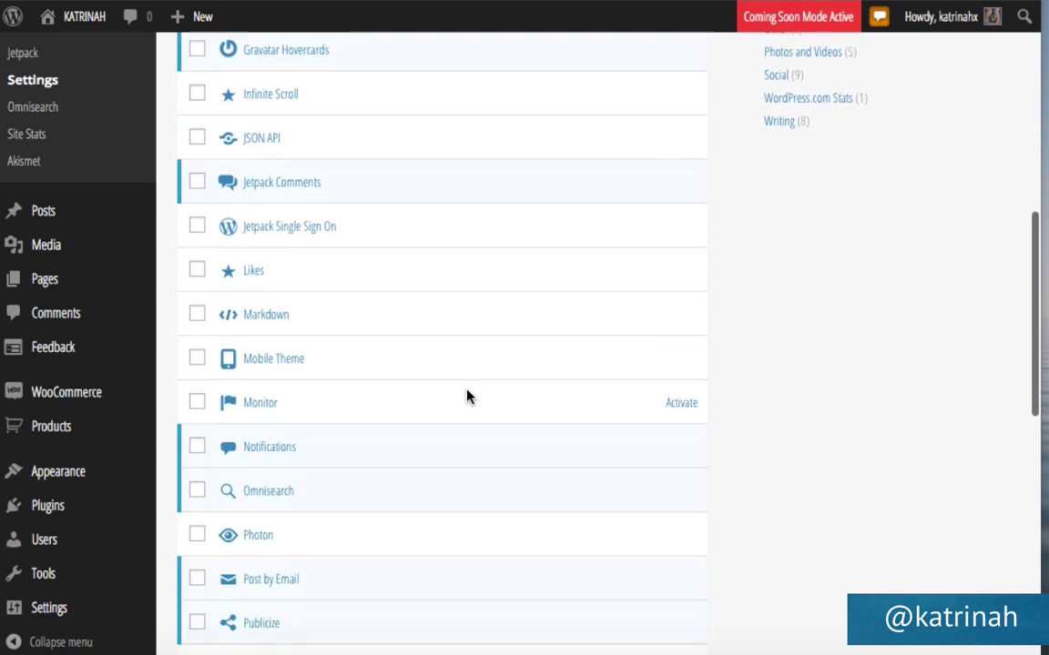
{"action": "scroll", "coordinate": [467, 396], "scroll_direction": "down", "scroll_amount": 1}
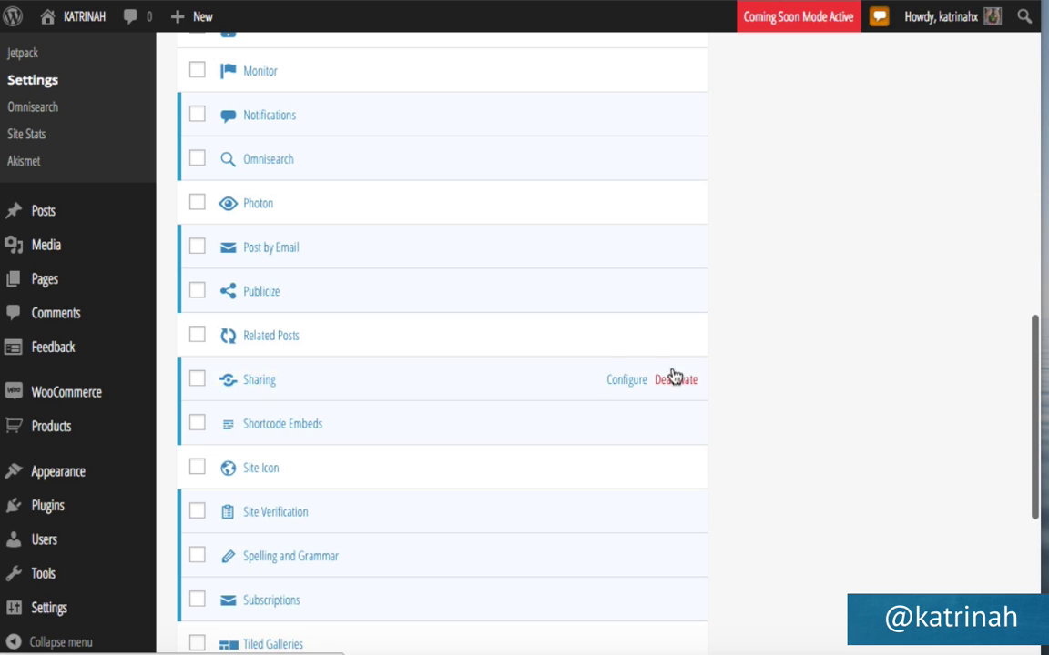
{"action": "left_click", "coordinate": [626, 381]}
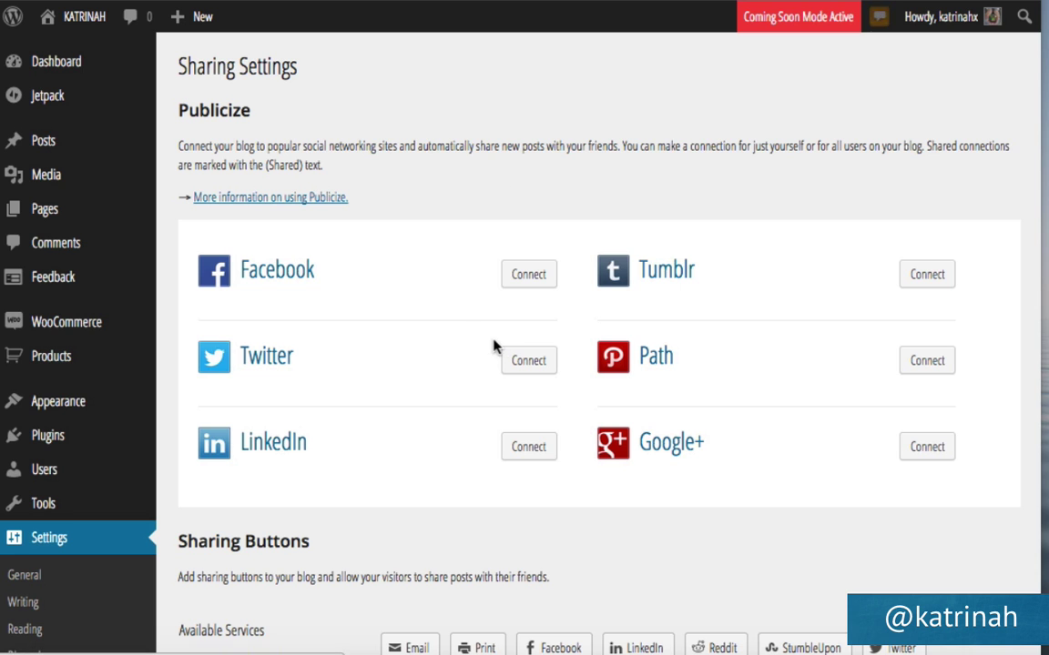
Drag Facebook, Twitter and Google into the enabled sharing services.
{"action": "scroll", "coordinate": [475, 349], "scroll_direction": "down", "scroll_amount": 5}
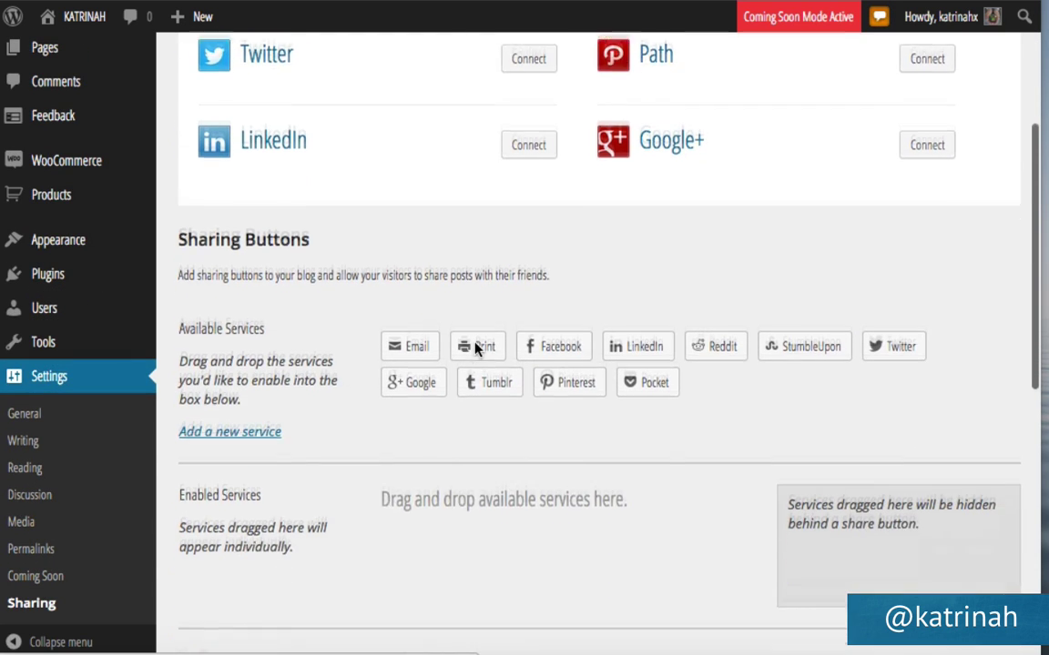
{"action": "scroll", "coordinate": [475, 348], "scroll_direction": "down", "scroll_amount": 1}
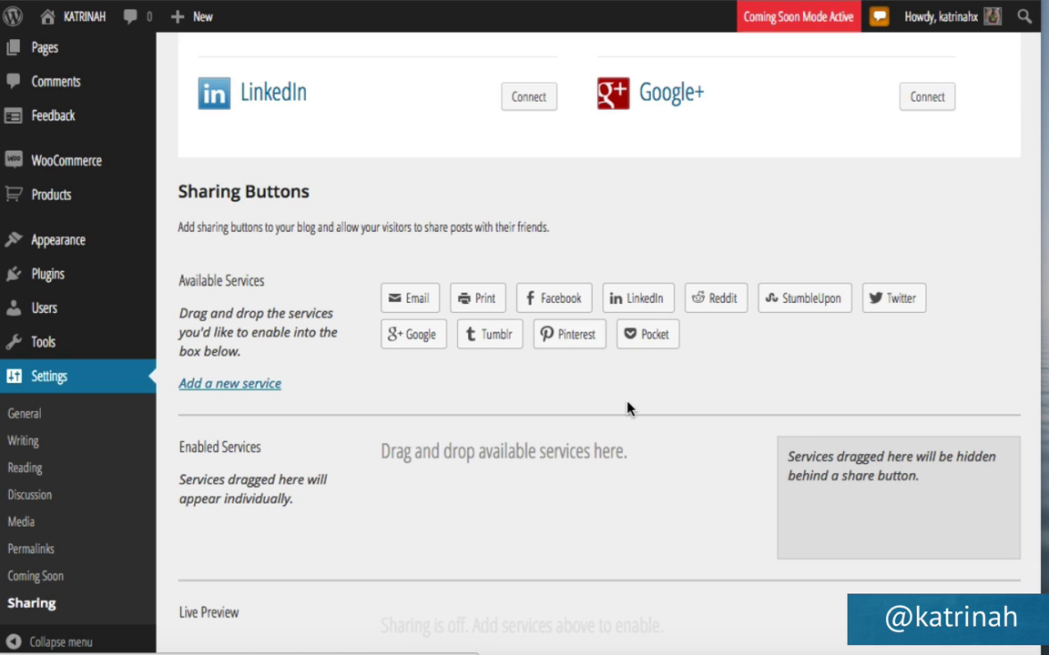
{"action": "scroll", "coordinate": [627, 408], "scroll_direction": "down", "scroll_amount": 3}
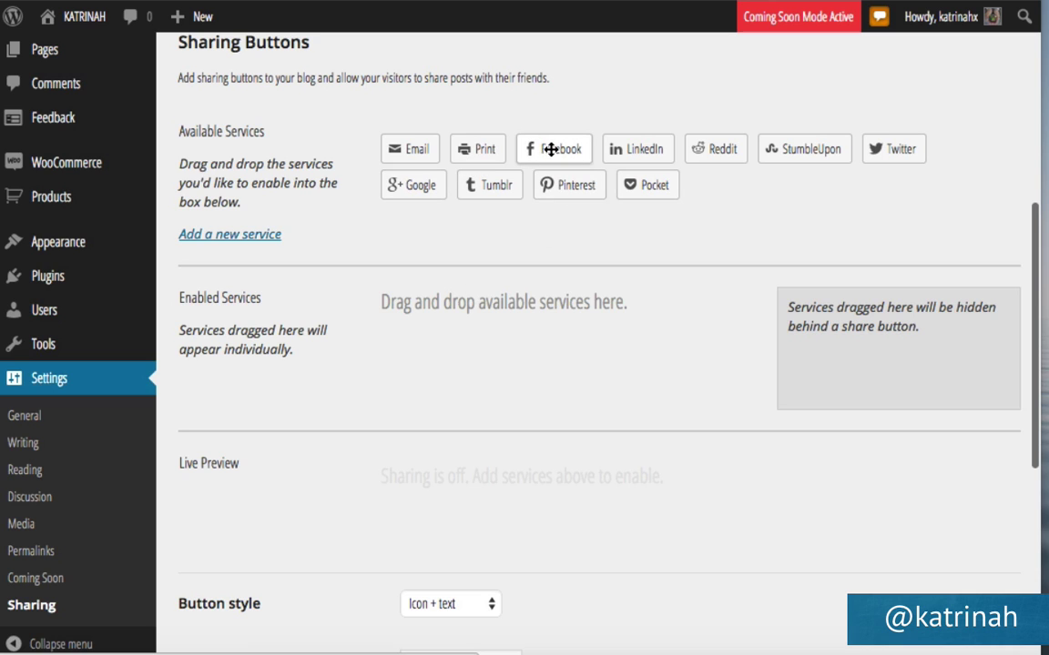
{"action": "left_click_drag", "start_coordinate": [551, 149], "coordinate": [411, 355]}
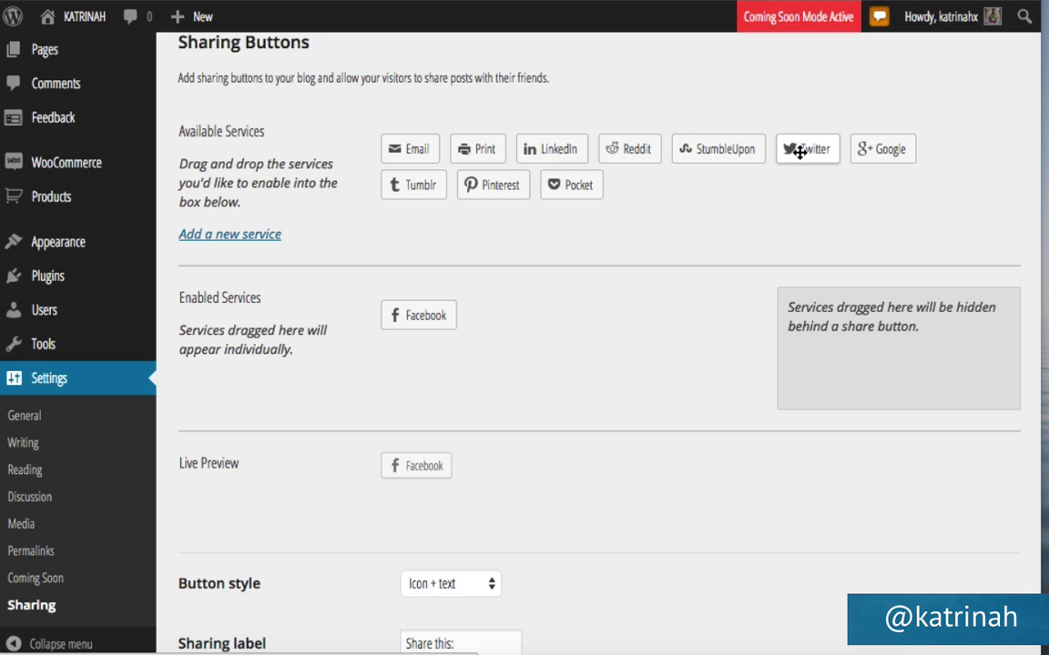
{"action": "left_click_drag", "start_coordinate": [799, 153], "coordinate": [492, 317]}
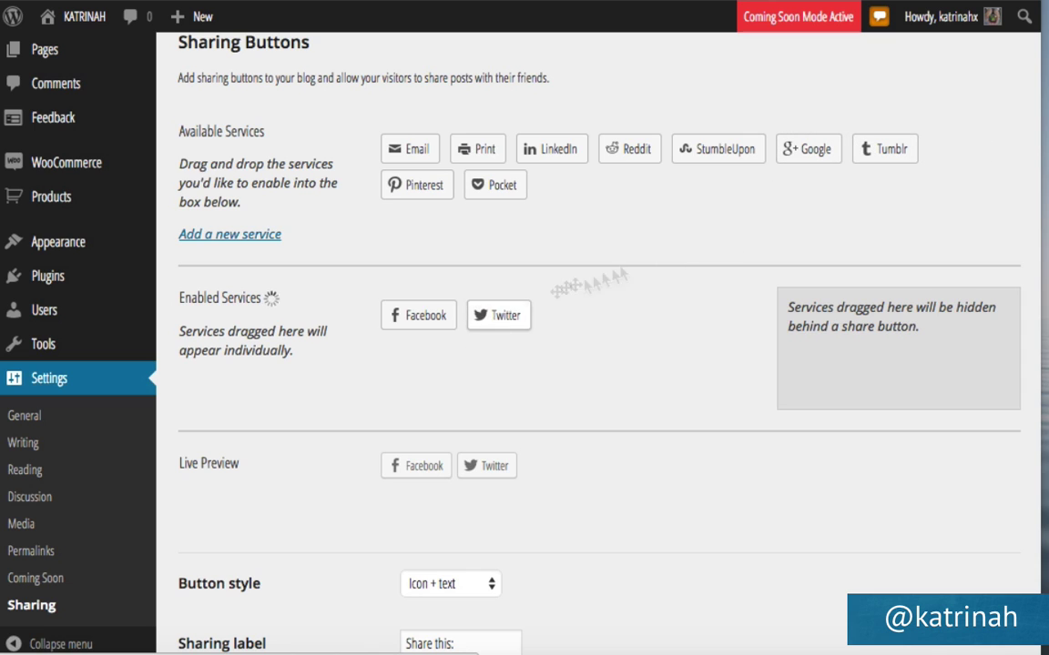
{"action": "left_click_drag", "start_coordinate": [800, 146], "coordinate": [570, 315]}
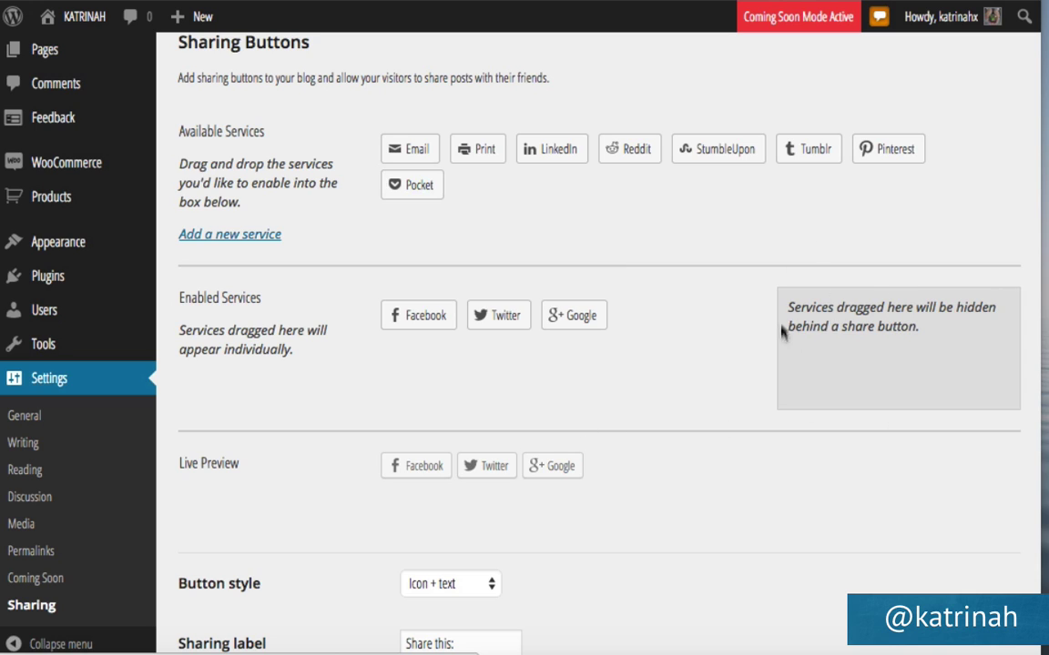
Place Reddit, Tumblr and Pinterest in the hidden services behind the More button.
{"action": "left_click_drag", "start_coordinate": [619, 147], "coordinate": [816, 363]}
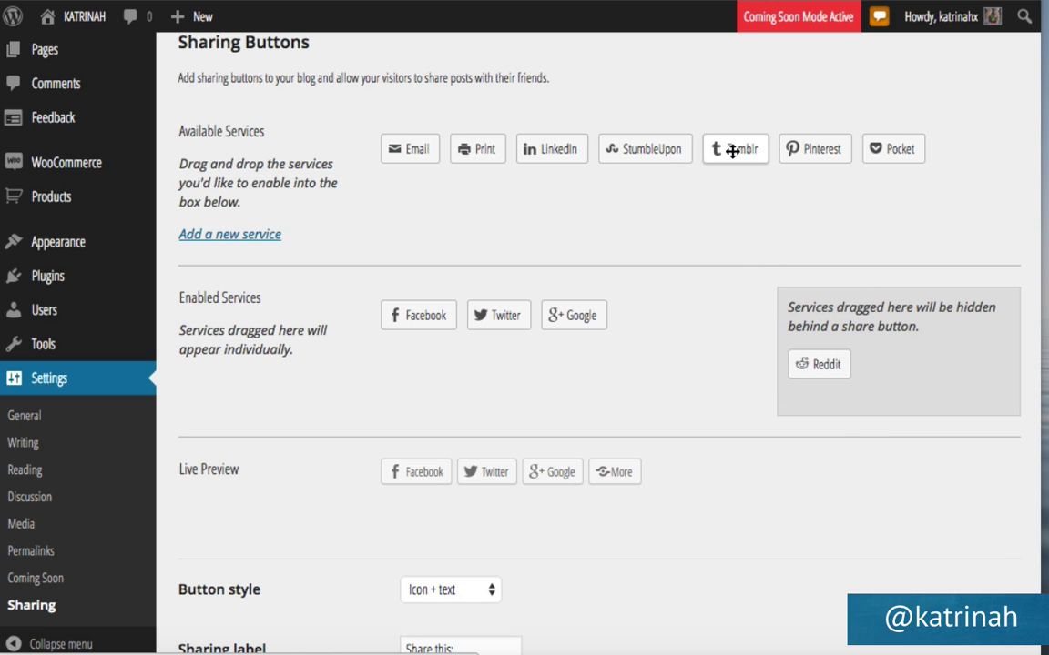
{"action": "left_click_drag", "start_coordinate": [733, 150], "coordinate": [897, 373]}
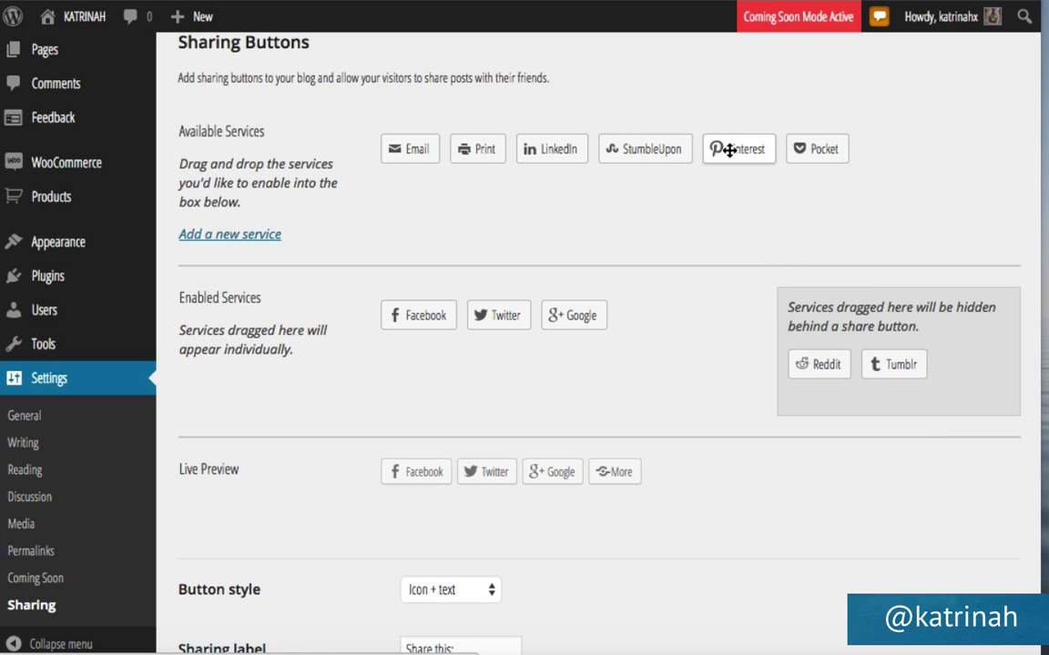
{"action": "left_click_drag", "start_coordinate": [730, 147], "coordinate": [927, 386]}
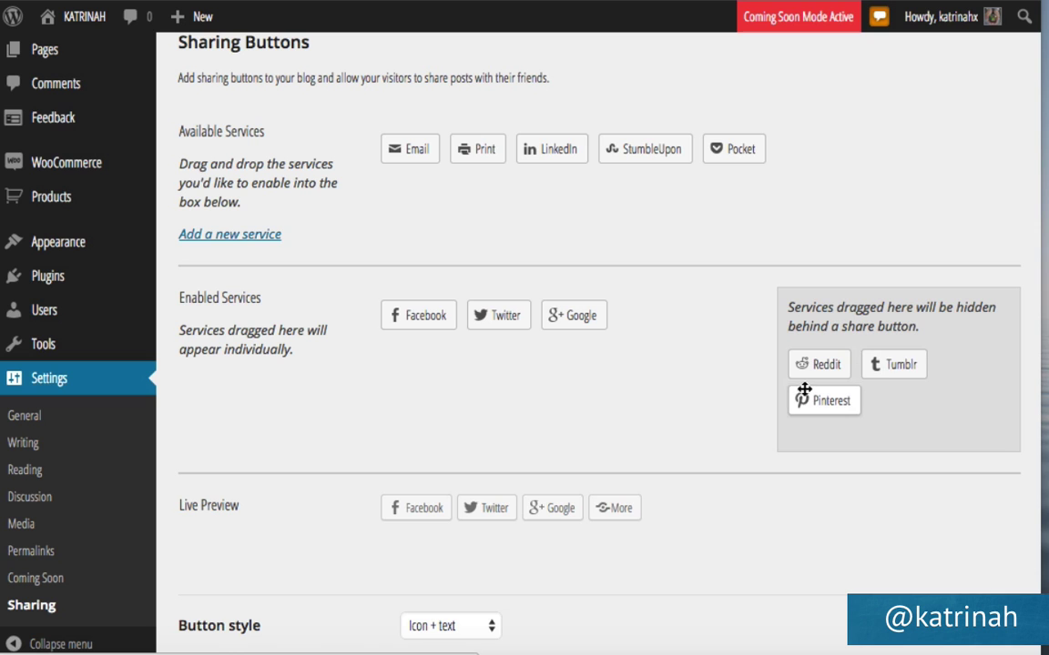
Tick Posts under 'Show buttons on' and save the Icon + text sharing settings.
{"action": "scroll", "coordinate": [471, 480], "scroll_direction": "down", "scroll_amount": 5}
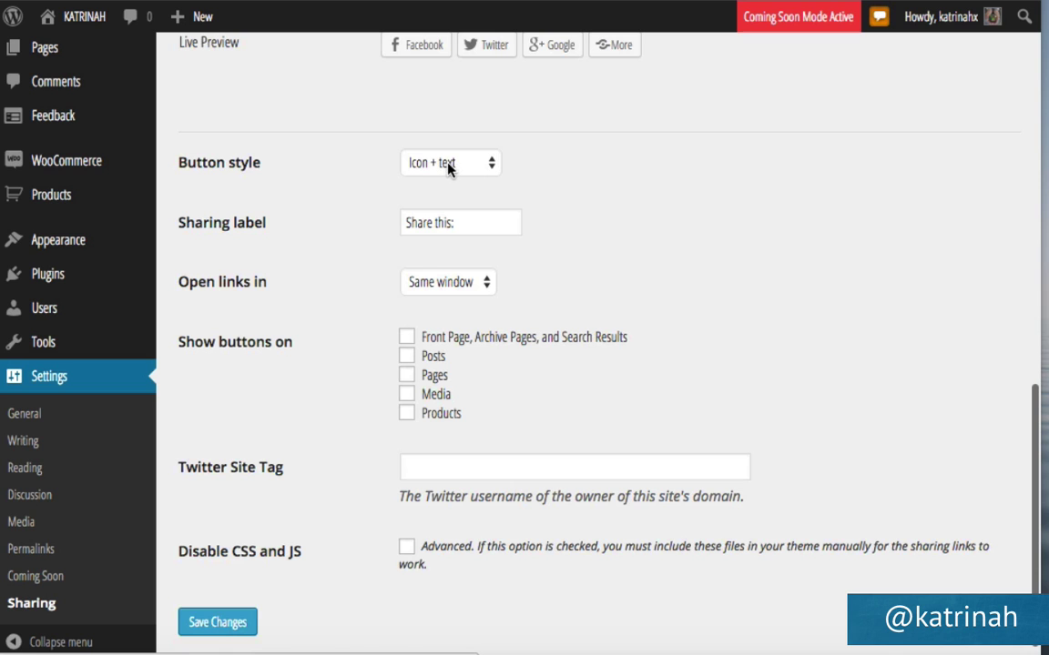
{"action": "scroll", "coordinate": [447, 170], "scroll_direction": "up", "scroll_amount": 2}
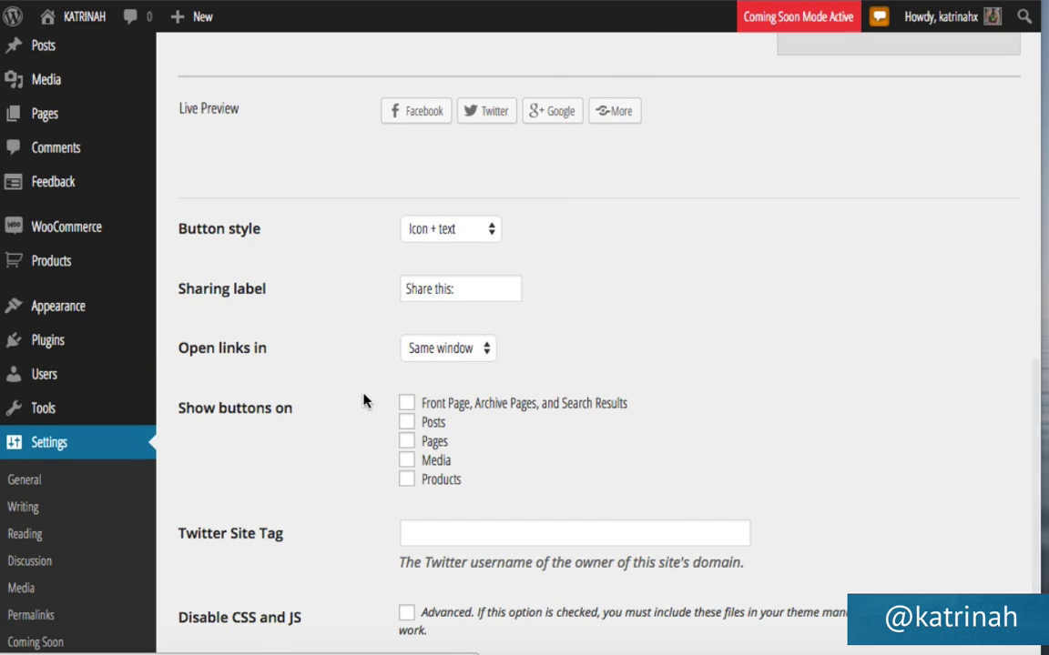
{"action": "scroll", "coordinate": [363, 401], "scroll_direction": "down", "scroll_amount": 3}
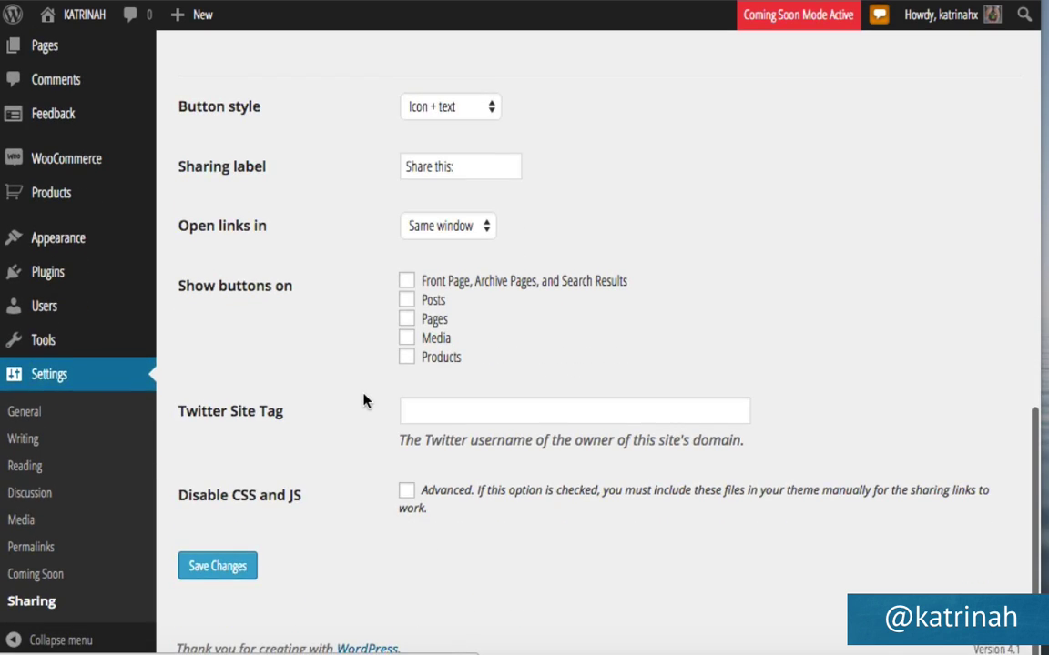
{"action": "left_click", "coordinate": [407, 303]}
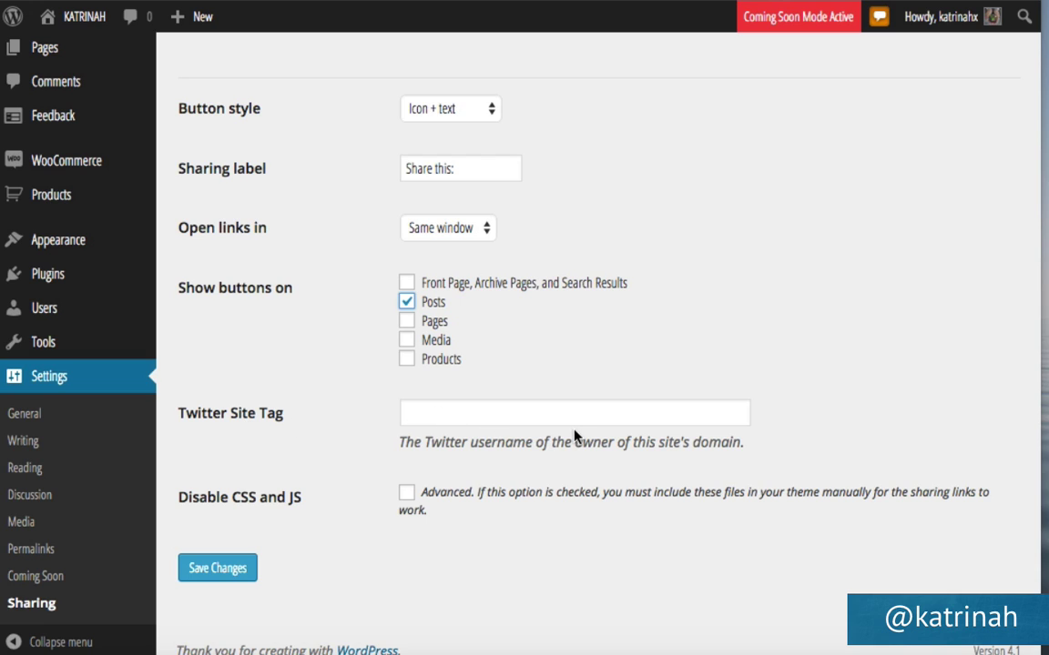
{"action": "left_click", "coordinate": [229, 571]}
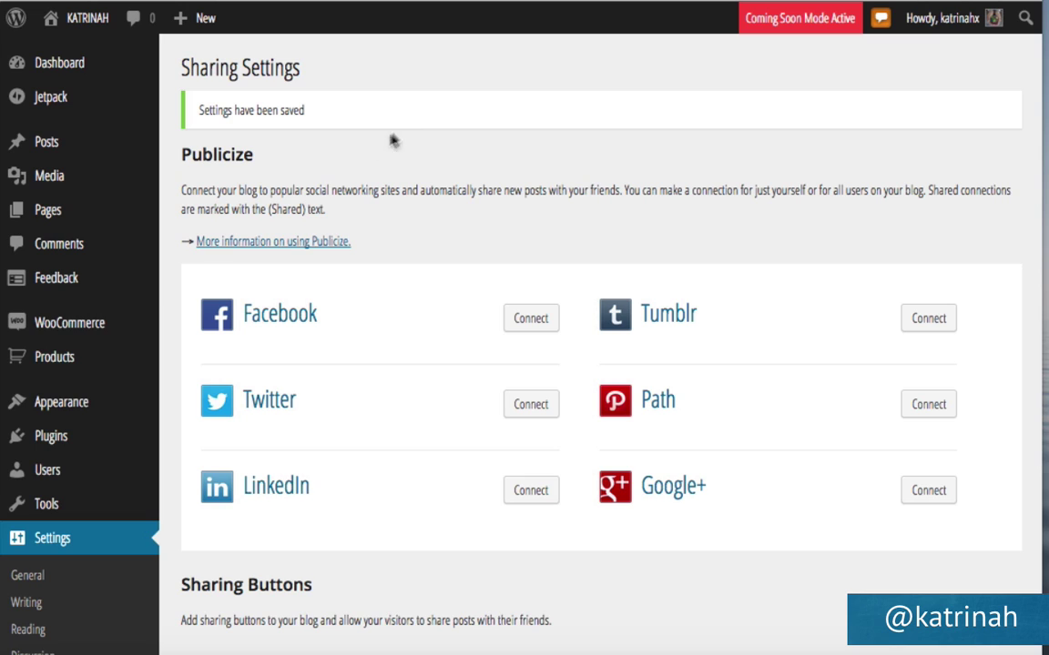
In the Customizer's Site Title, Tagline, and Logo section, upload logo.png as the site logo.
{"action": "mouse_move", "coordinate": [36, 414]}
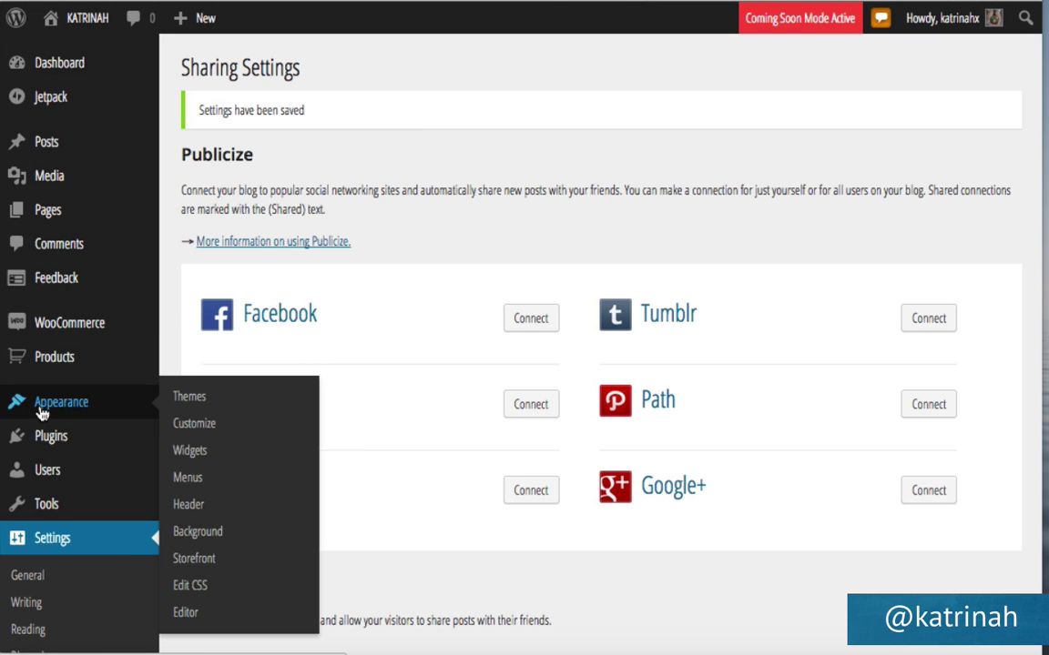
{"action": "left_click", "coordinate": [197, 425]}
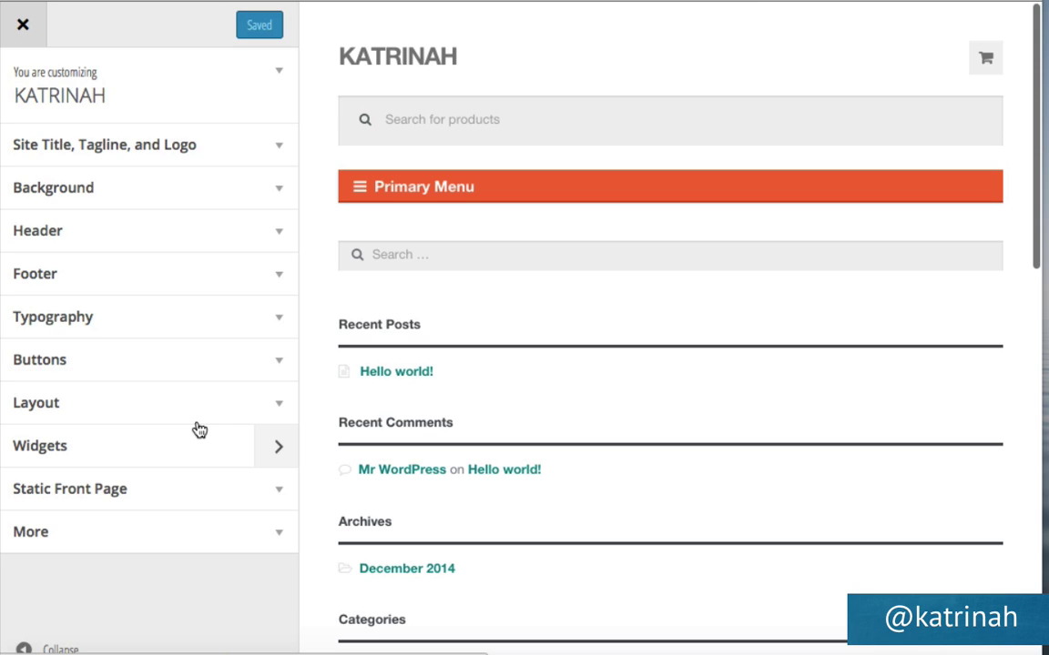
{"action": "left_click", "coordinate": [279, 152]}
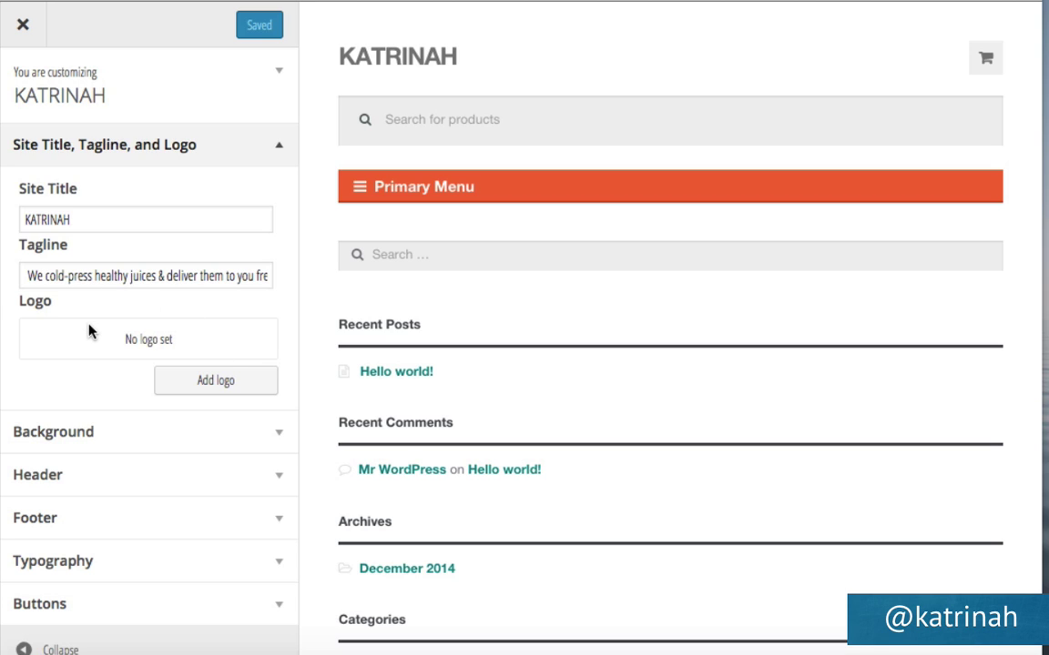
{"action": "left_click", "coordinate": [207, 380]}
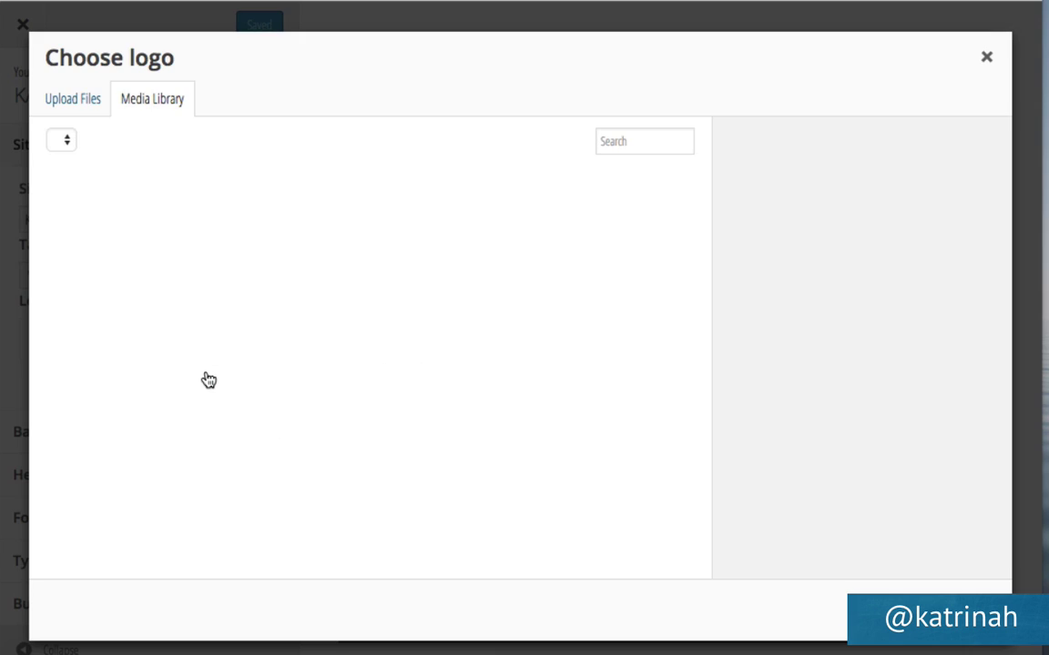
{"action": "left_click", "coordinate": [66, 102]}
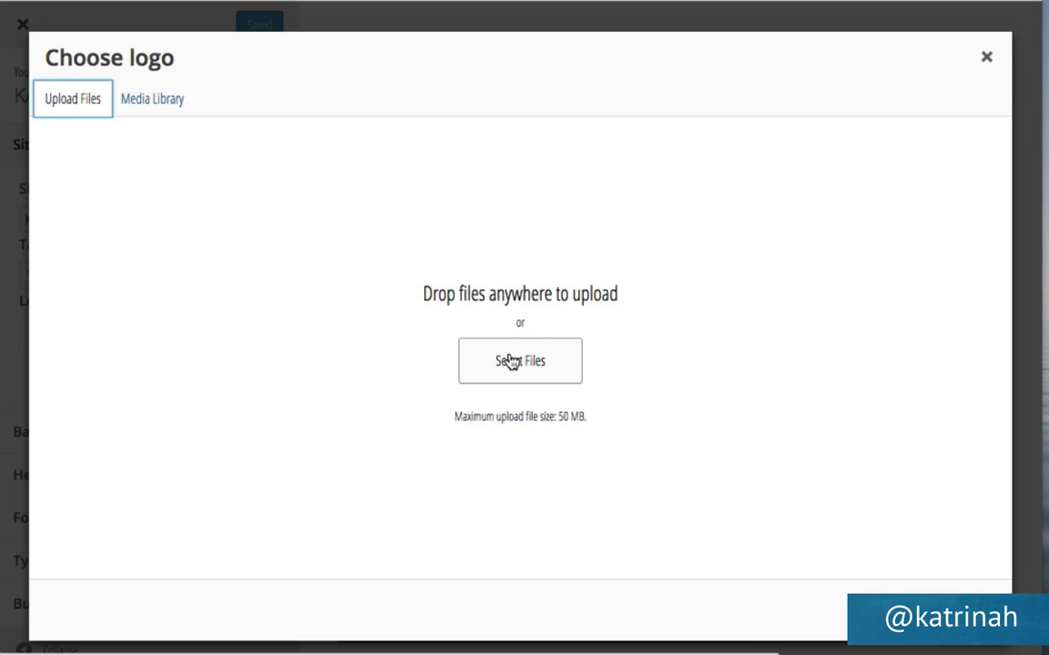
{"action": "left_click", "coordinate": [509, 361]}
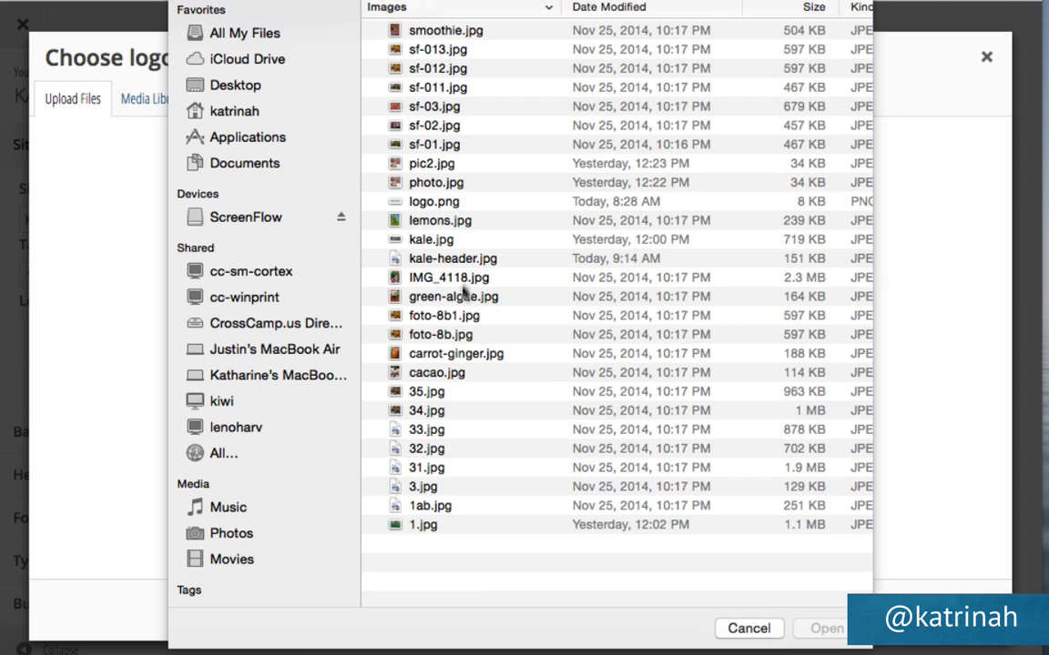
{"action": "left_click", "coordinate": [379, 195]}
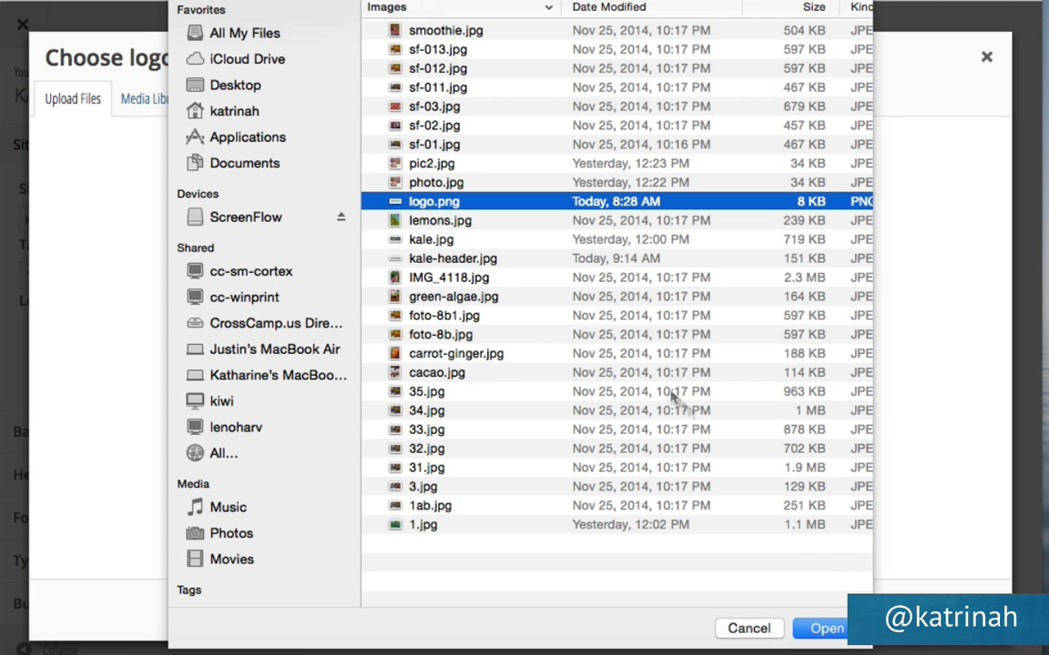
{"action": "left_click", "coordinate": [819, 628]}
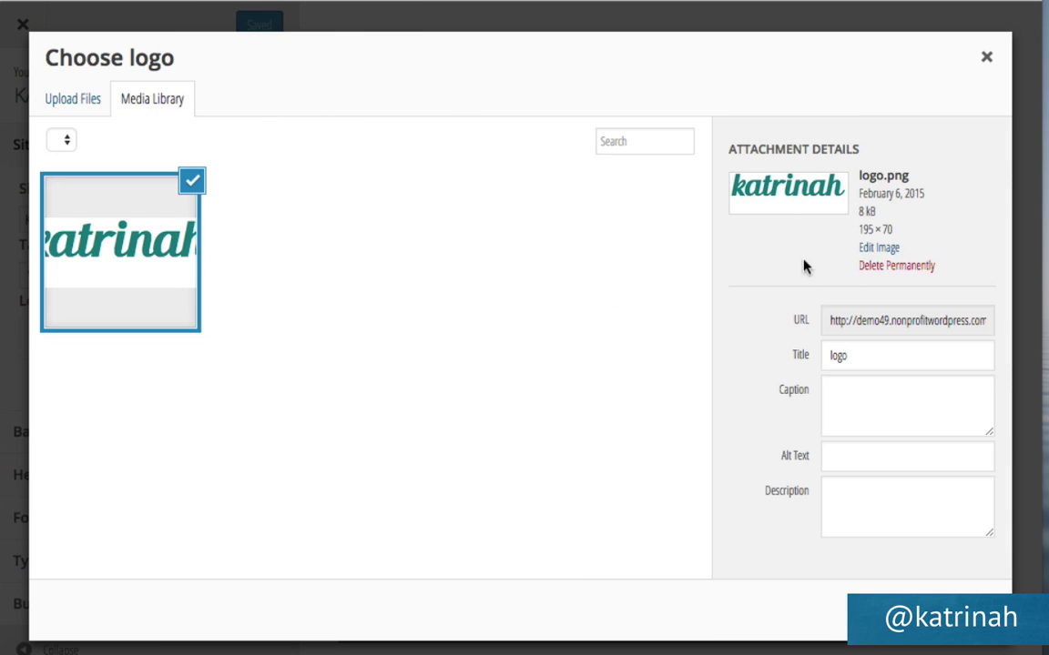
Set the logo's title and alt text to the tagline sentence, choose it, and publish.
{"action": "double_click", "coordinate": [853, 358]}
{"action": "key", "text": "ctrl+v"}
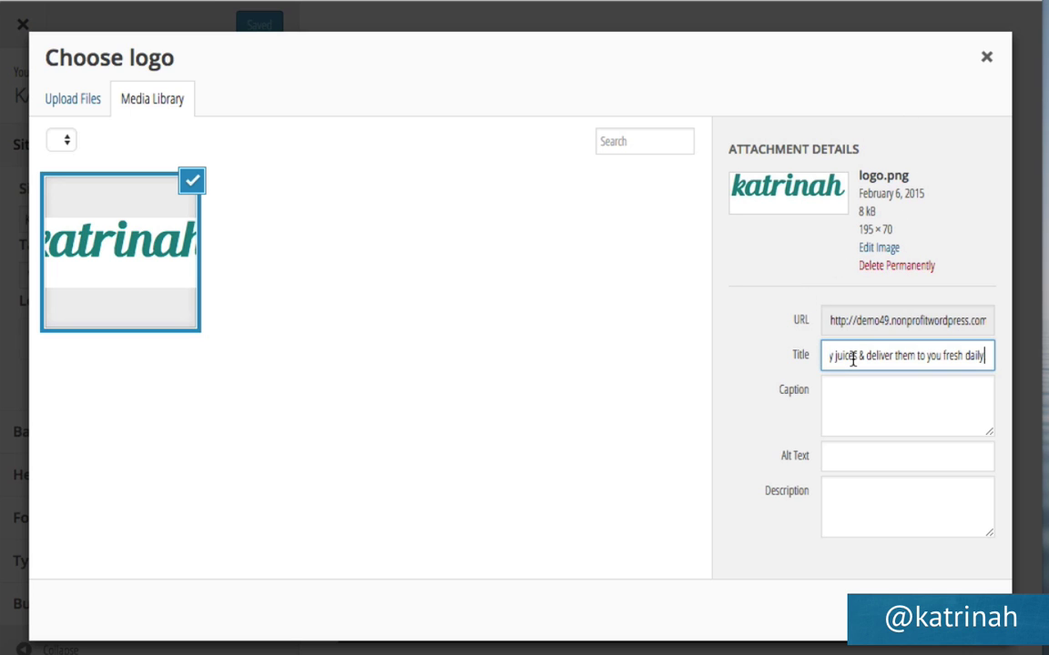
{"action": "left_click", "coordinate": [832, 459]}
{"action": "key", "text": "ctrl+v"}
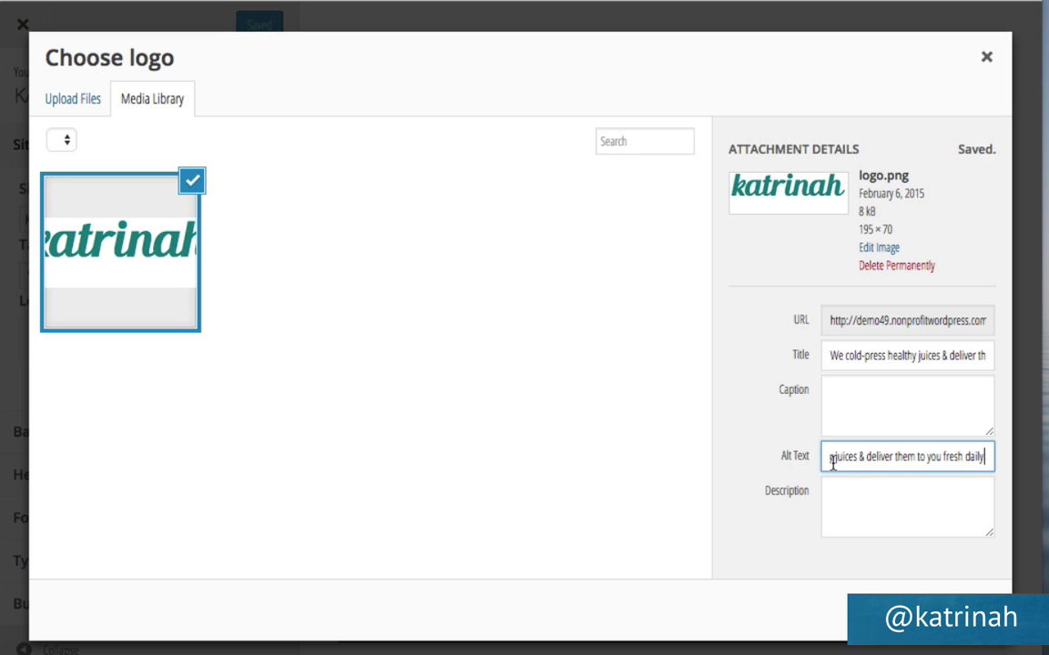
{"action": "key", "text": "BackSpace"}
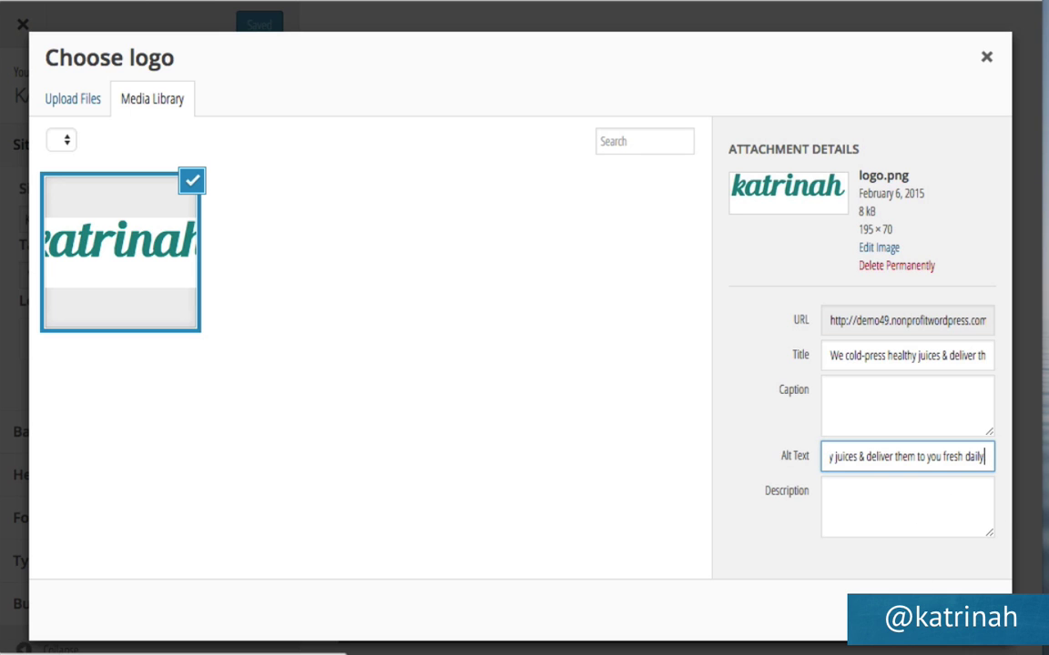
{"action": "left_click", "coordinate": [951, 611]}
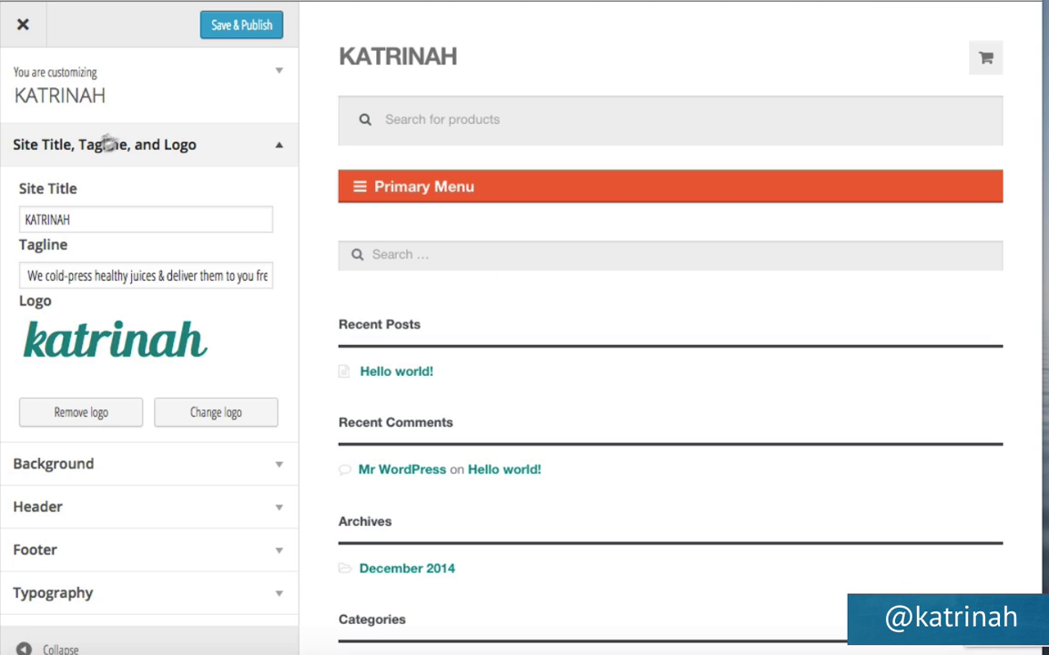
{"action": "left_click", "coordinate": [239, 30]}
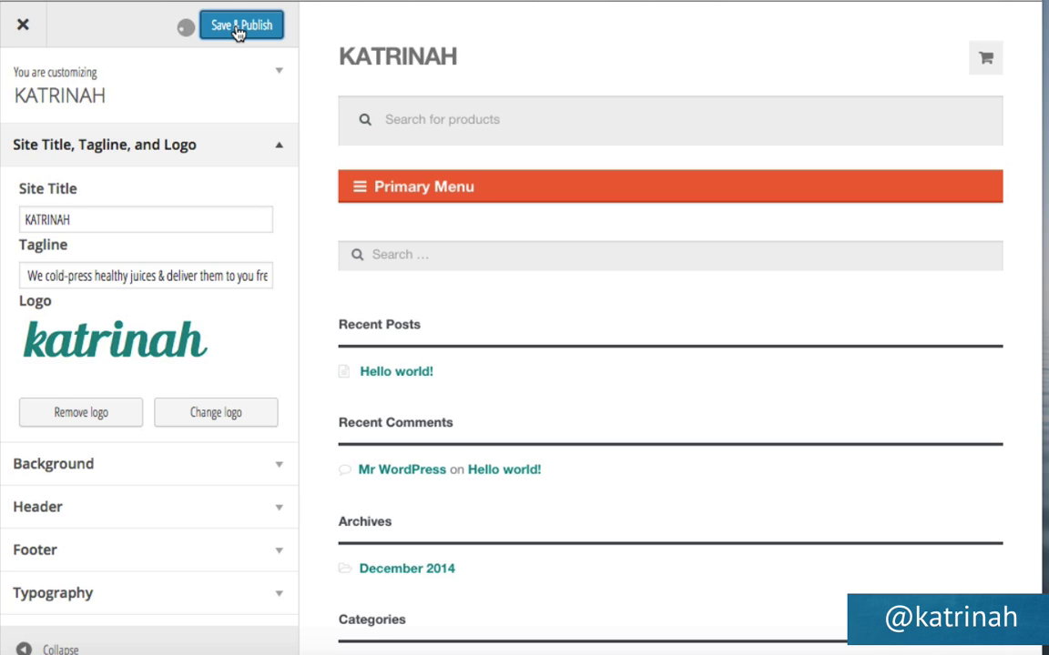
{"action": "left_click", "coordinate": [23, 27]}
View the live storefront to check the katrinah logo and Home, Cart, Checkout menu.
{"action": "mouse_move", "coordinate": [84, 33]}
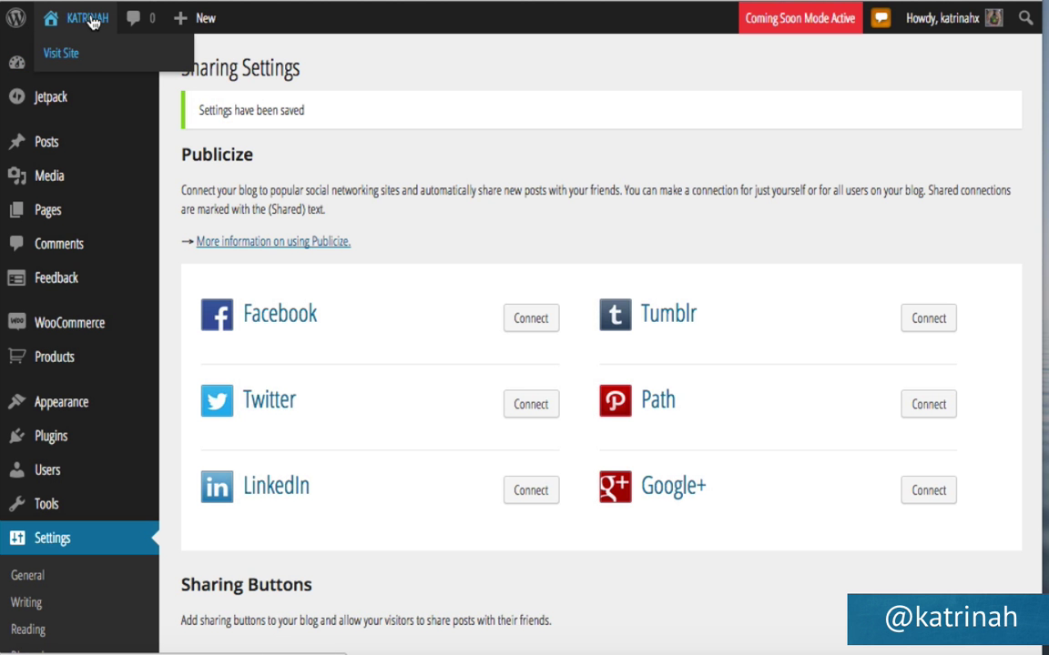
{"action": "left_click", "coordinate": [89, 20]}
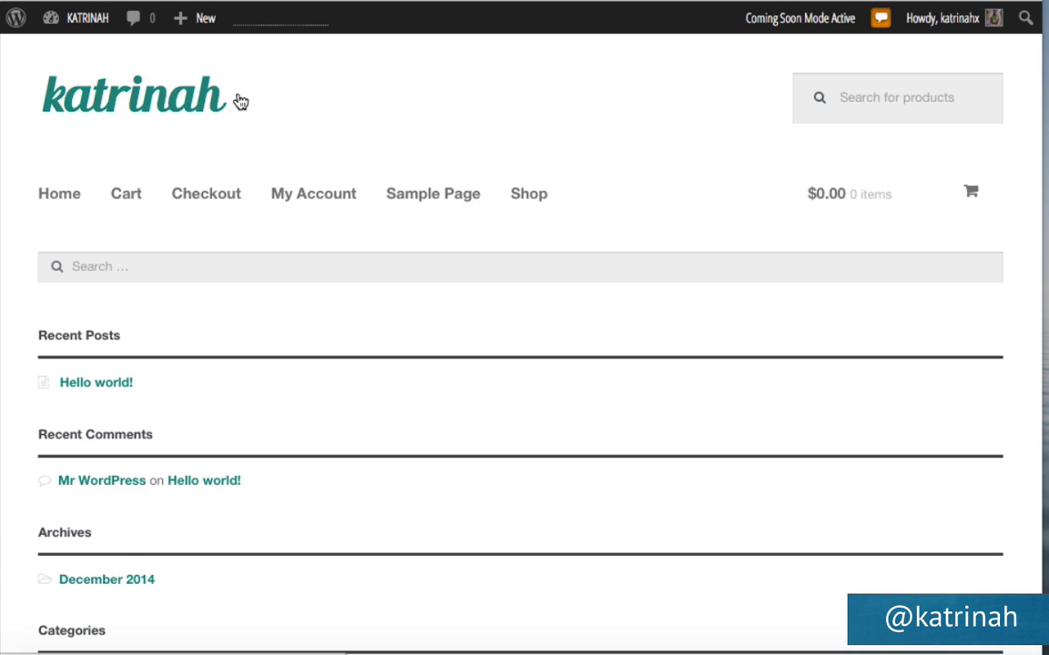
{"action": "scroll", "coordinate": [467, 359], "scroll_direction": "down", "scroll_amount": 1}
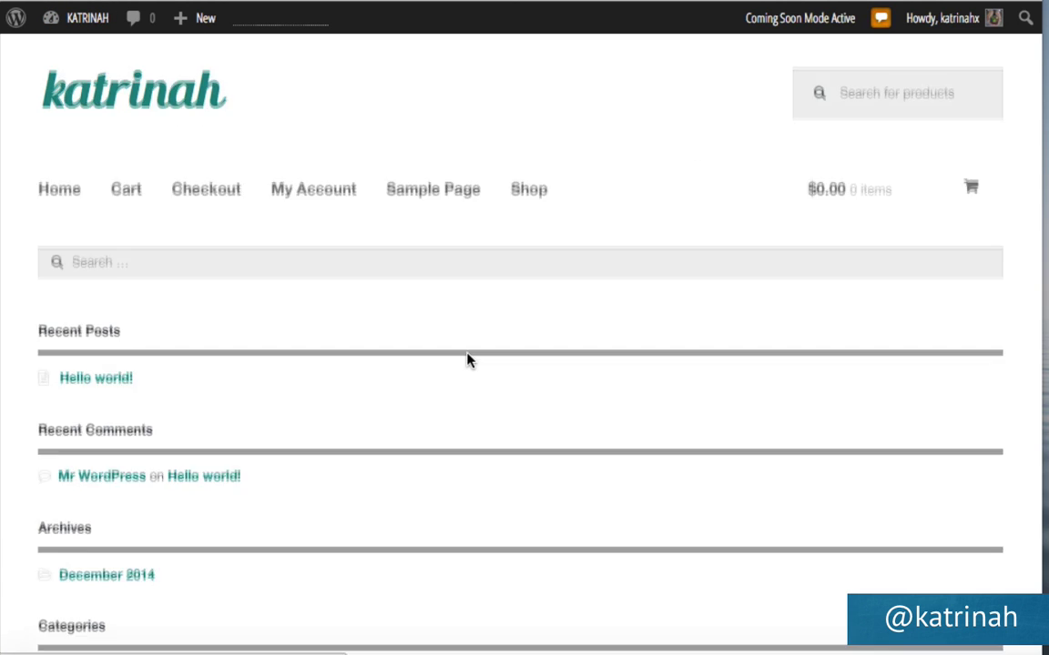
{"action": "scroll", "coordinate": [467, 360], "scroll_direction": "down", "scroll_amount": 10}
{"action": "scroll", "coordinate": [467, 360], "scroll_direction": "up", "scroll_amount": 15}
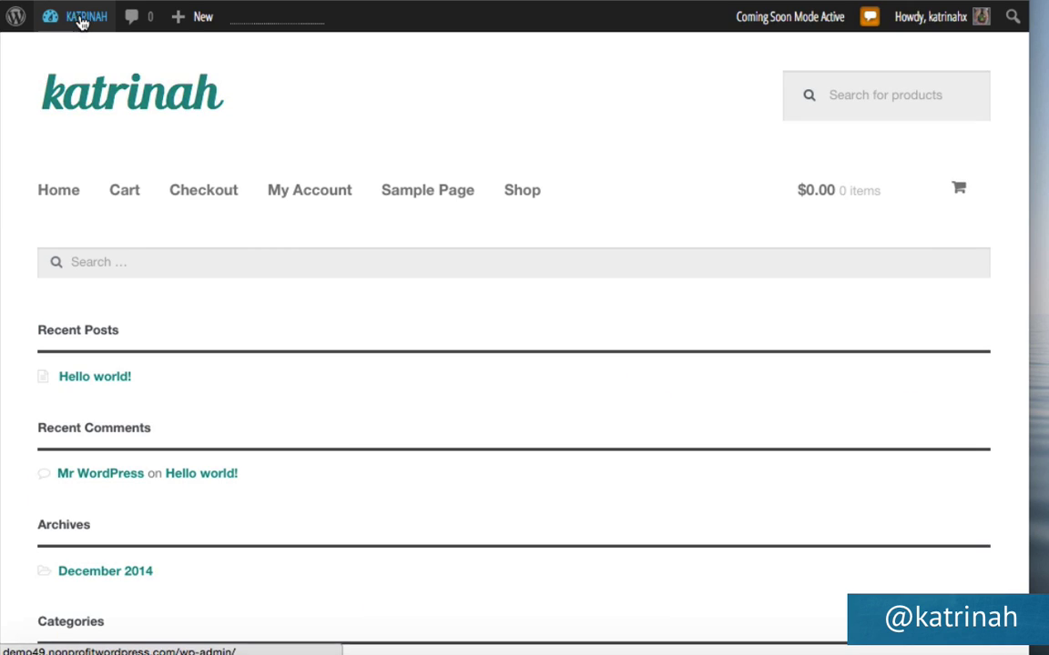
Start a new page from Pages > Add New and dismiss the distraction-free writing tip.
{"action": "mouse_move", "coordinate": [82, 20]}
{"action": "left_click", "coordinate": [65, 56]}
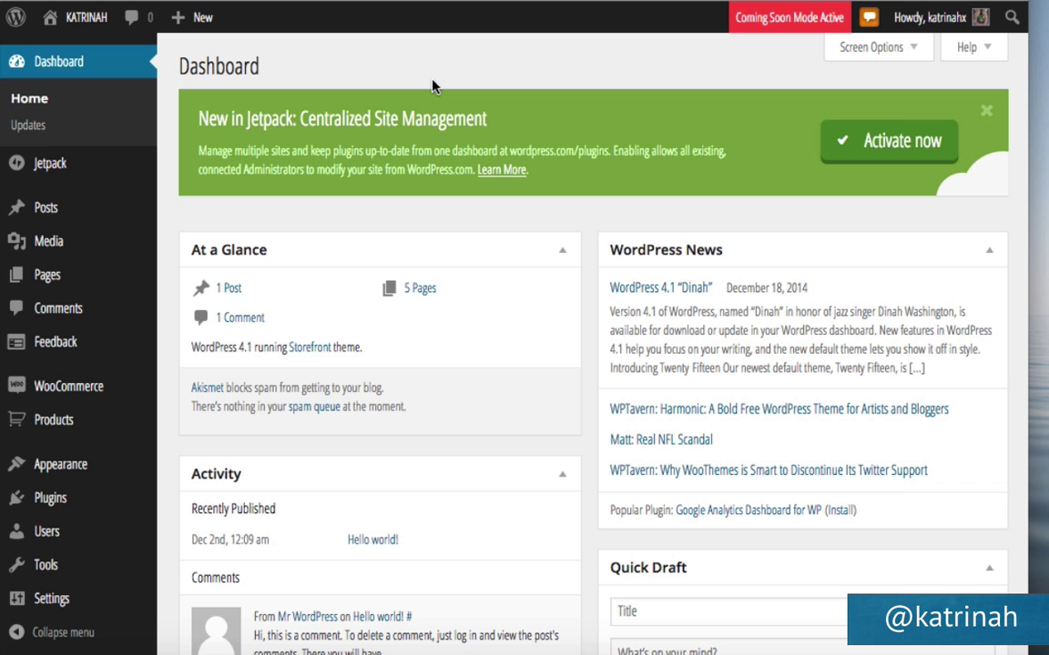
{"action": "mouse_move", "coordinate": [195, 20]}
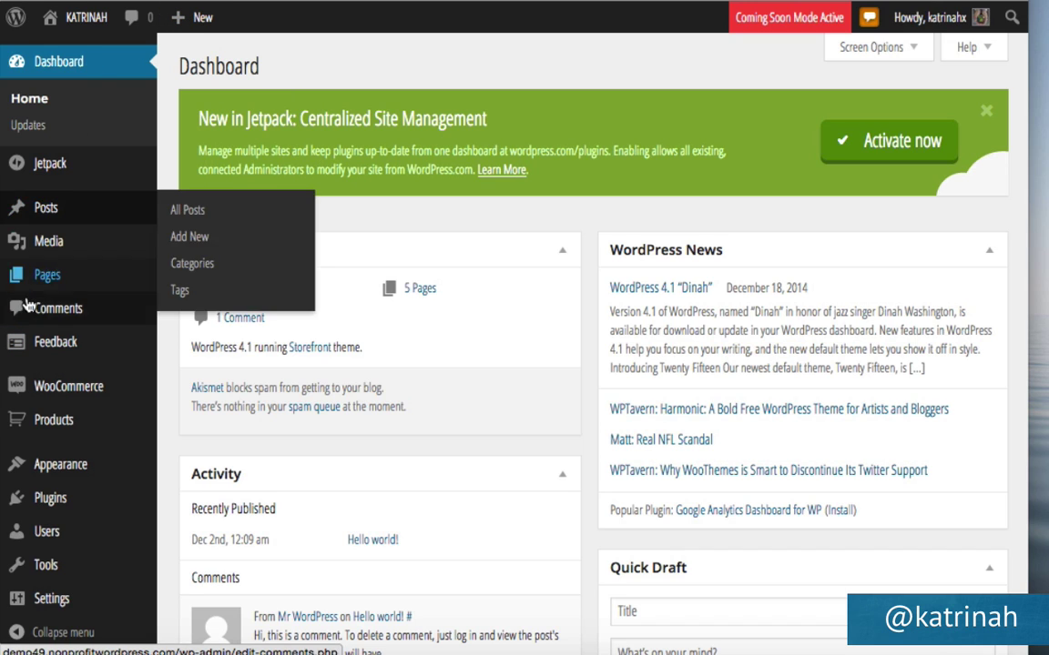
{"action": "mouse_move", "coordinate": [44, 285]}
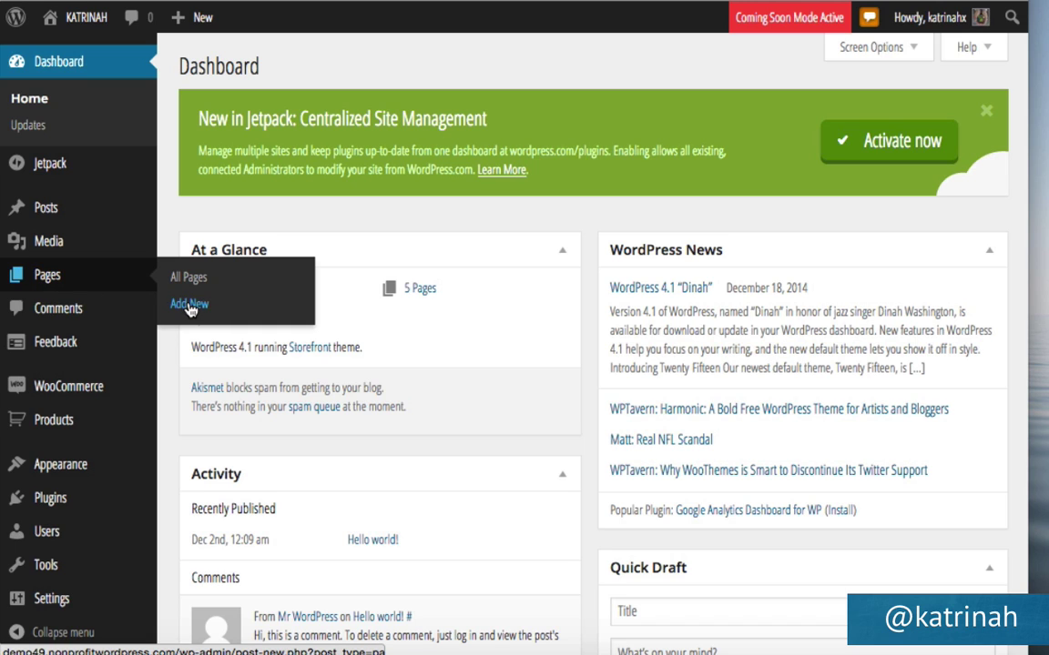
{"action": "left_click", "coordinate": [190, 306]}
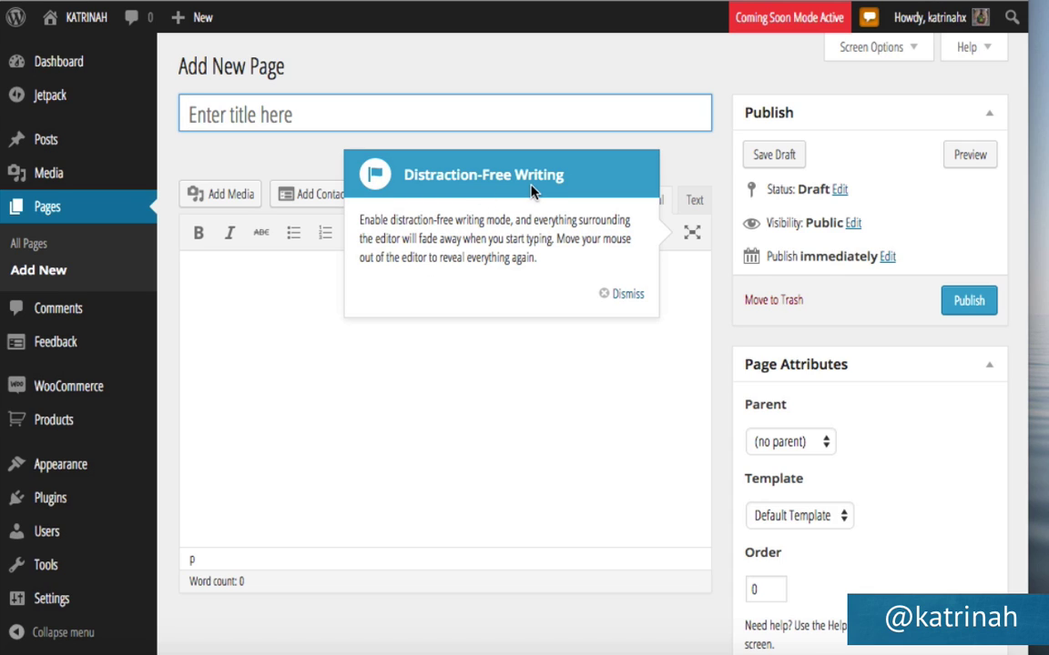
{"action": "left_click", "coordinate": [692, 235]}
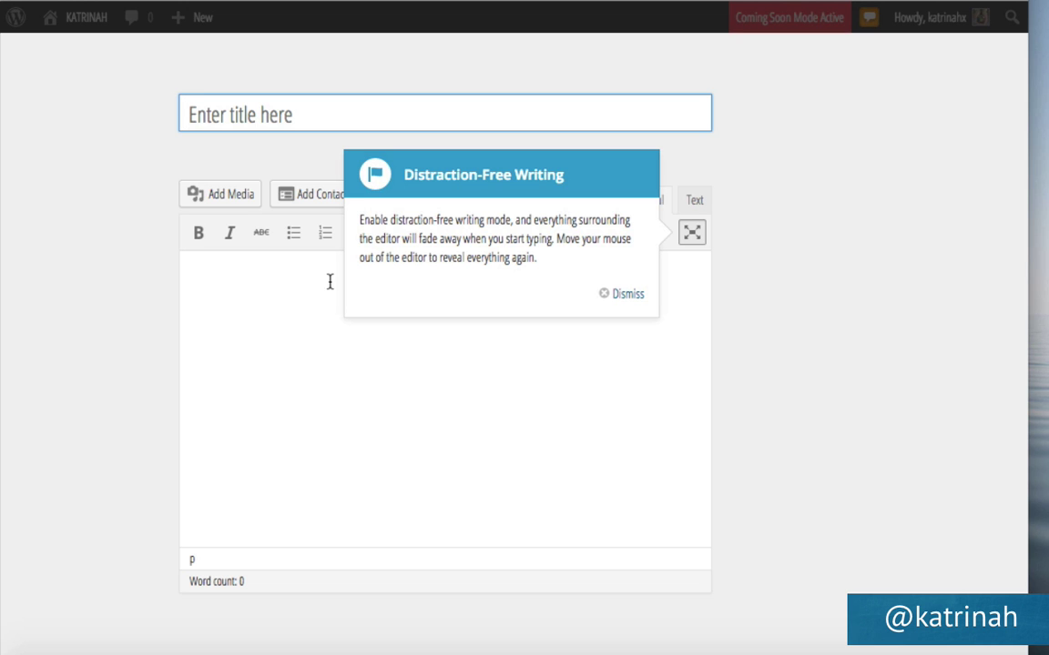
{"action": "left_click", "coordinate": [627, 294]}
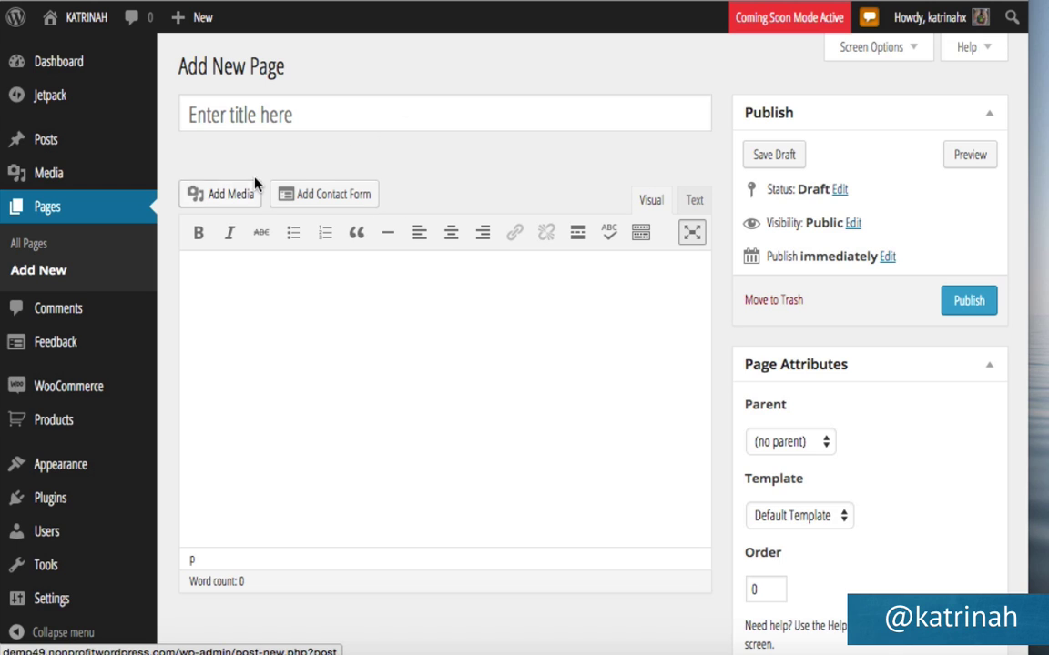
Title the page 'About' and switch its body editor to the Text view.
{"action": "left_click", "coordinate": [206, 117]}
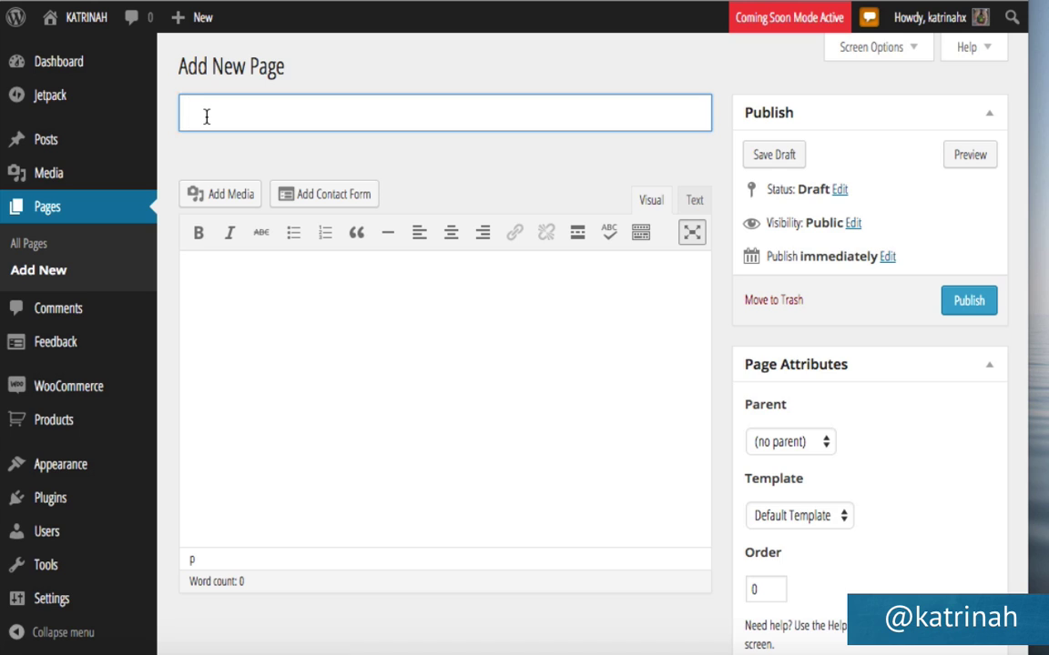
{"action": "type", "text": "About"}
{"action": "left_click", "coordinate": [254, 312]}
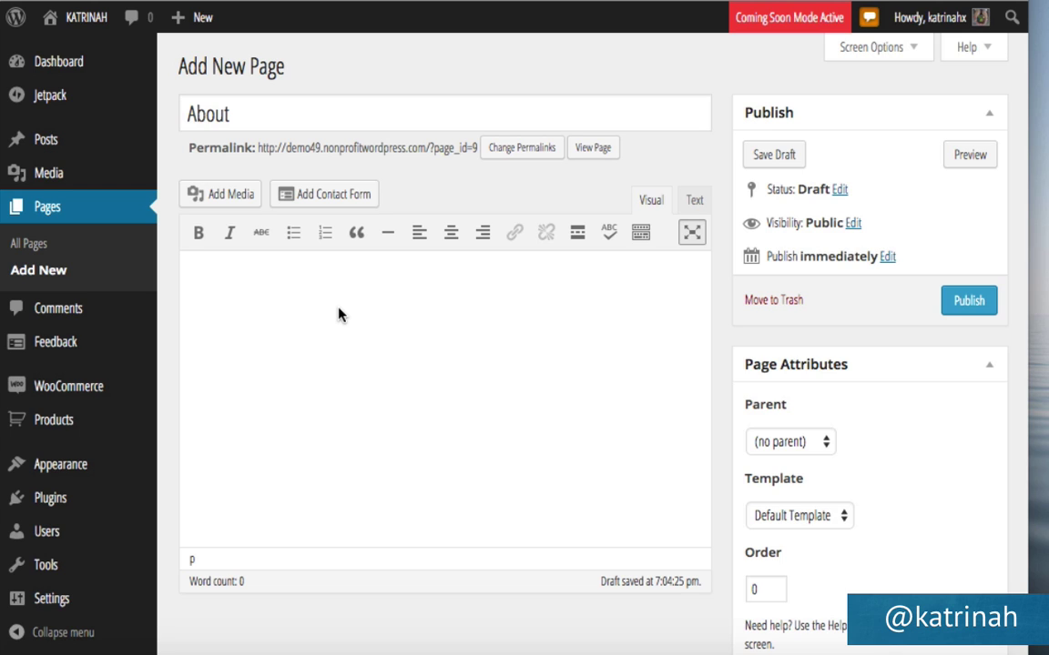
{"action": "left_click", "coordinate": [696, 200]}
{"action": "left_click", "coordinate": [694, 202]}
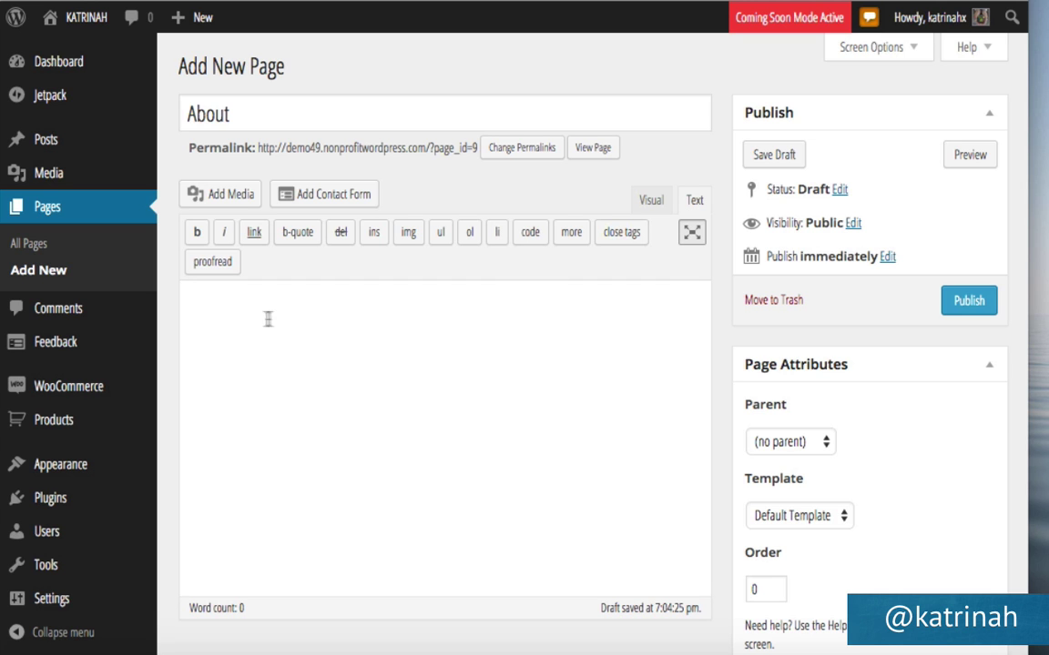
Paste the Lorem ipsum paragraphs and make the opening words 'Lorem ipsum' bold.
{"action": "left_click", "coordinate": [234, 306]}
{"action": "key", "text": "ctrl+v"}
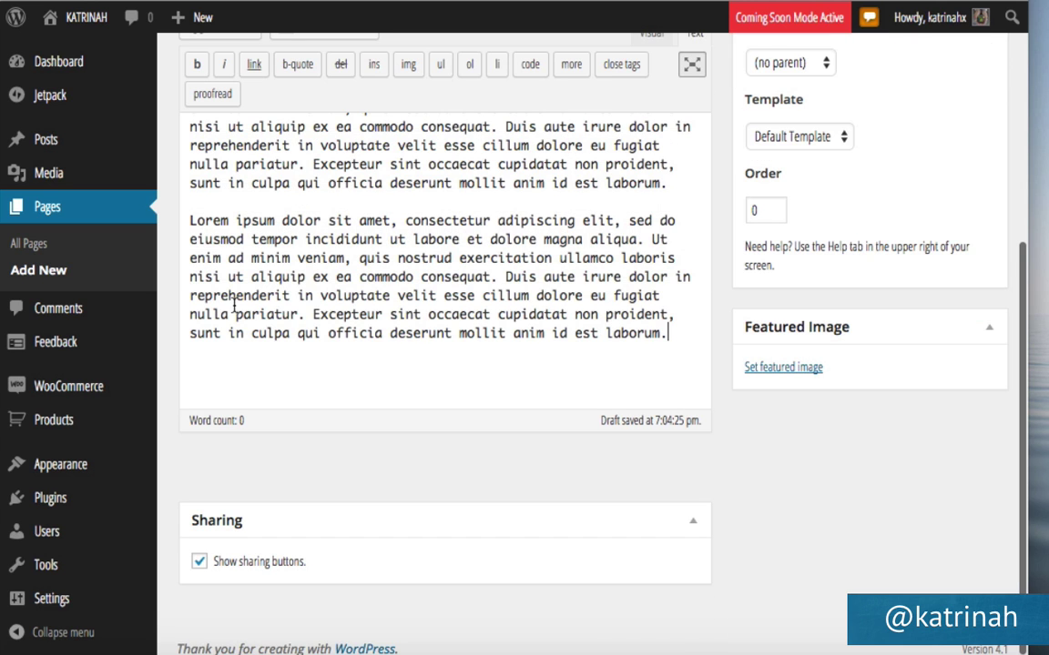
{"action": "scroll", "coordinate": [566, 273], "scroll_direction": "up", "scroll_amount": 5}
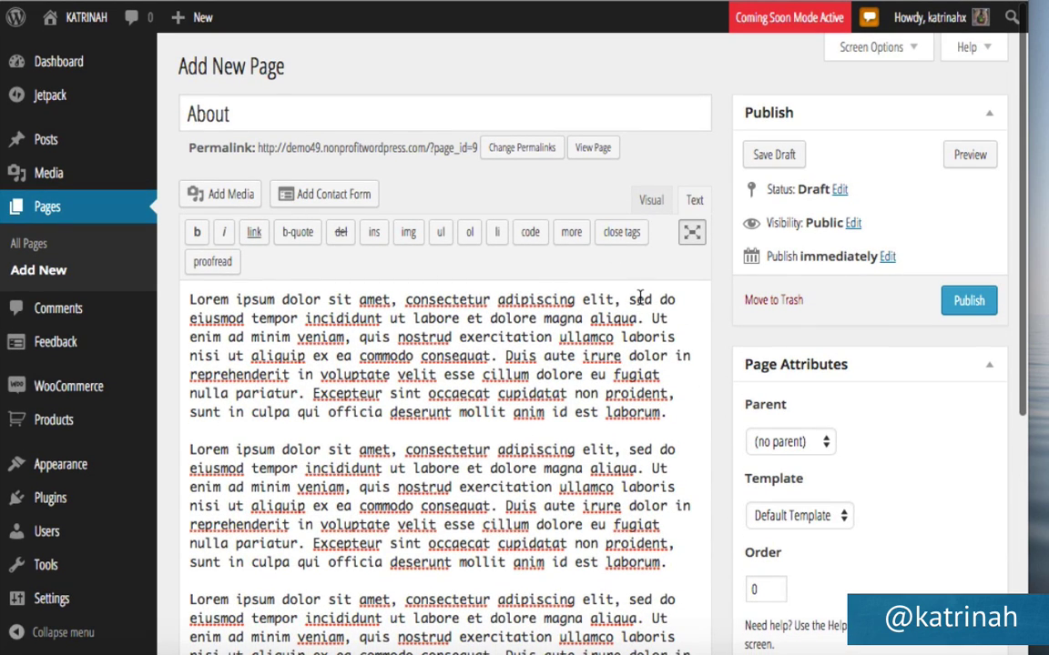
{"action": "left_click", "coordinate": [650, 202]}
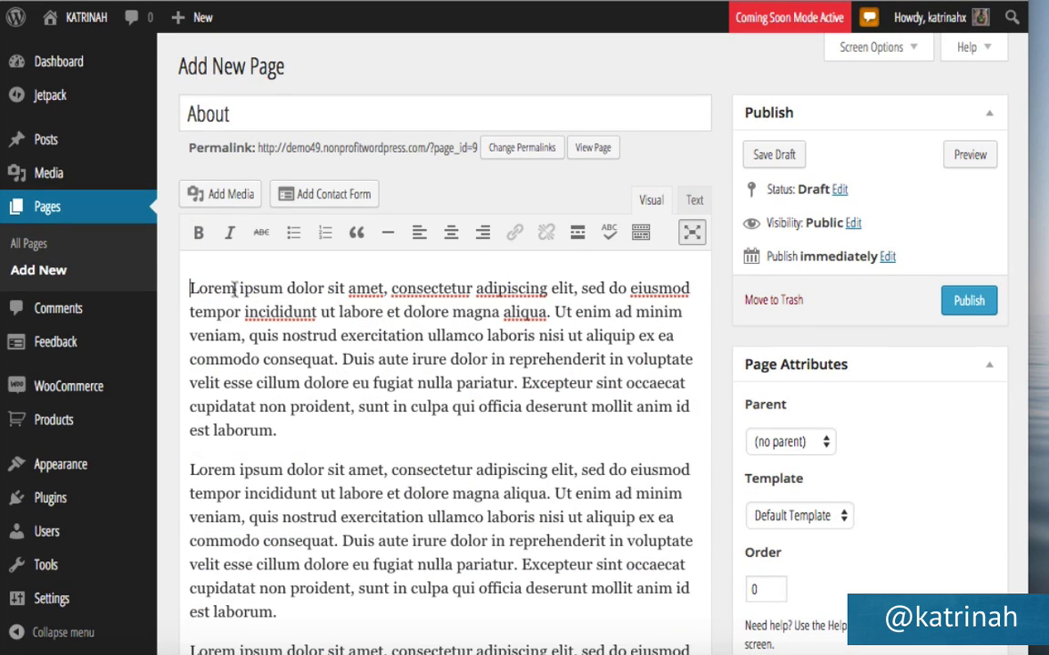
{"action": "left_click_drag", "start_coordinate": [280, 289], "coordinate": [176, 286]}
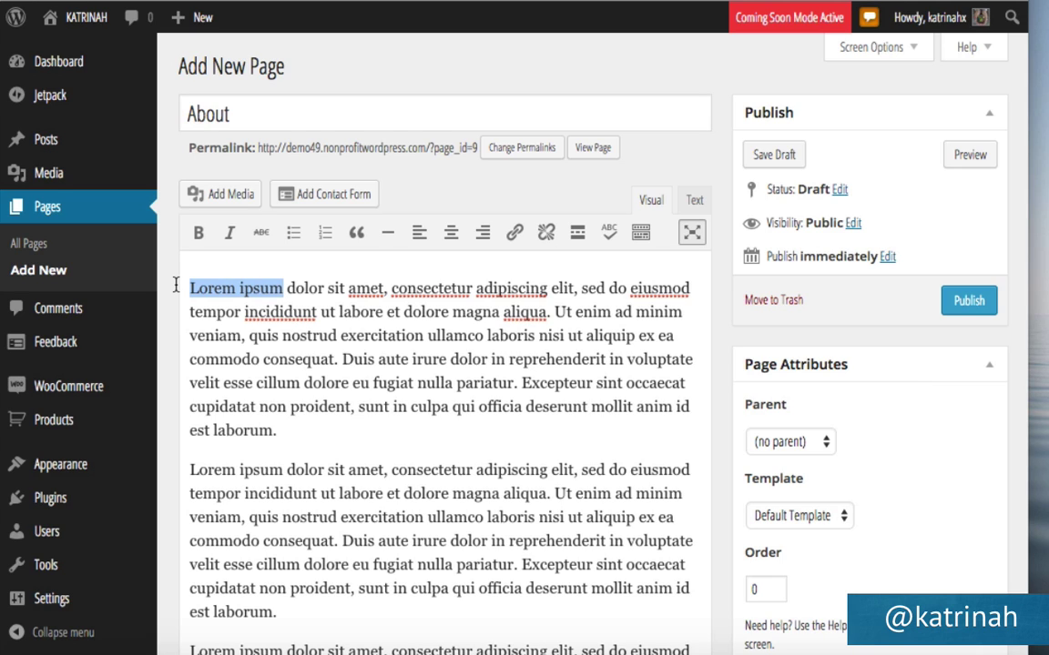
{"action": "left_click", "coordinate": [197, 235]}
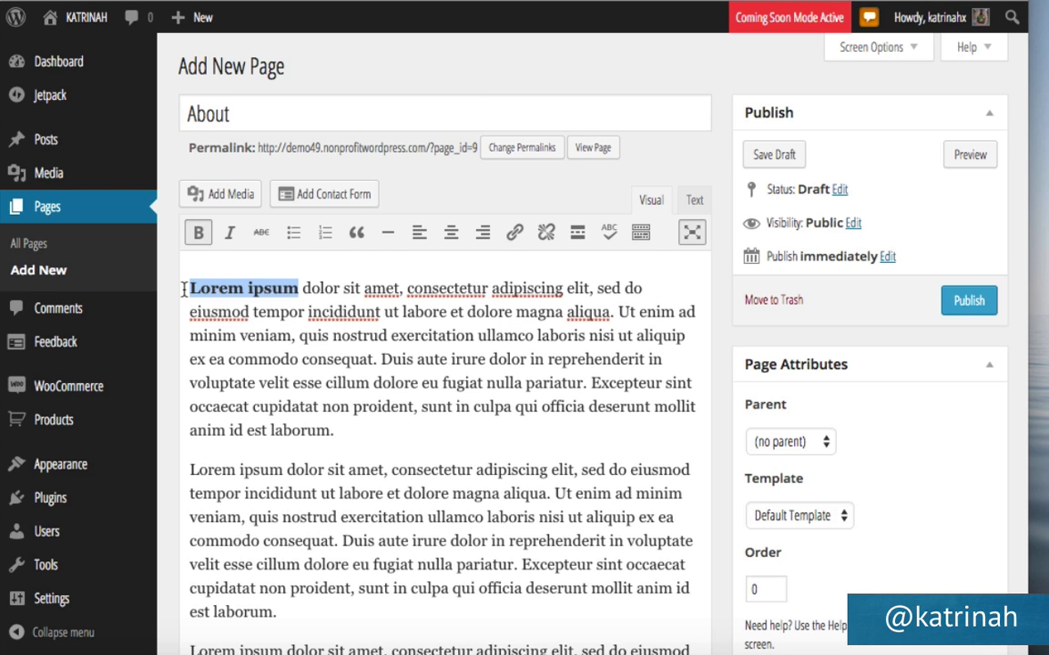
Inspect the <strong> tag in Text view, then show the extra formatting toolbar row.
{"action": "left_click", "coordinate": [692, 201]}
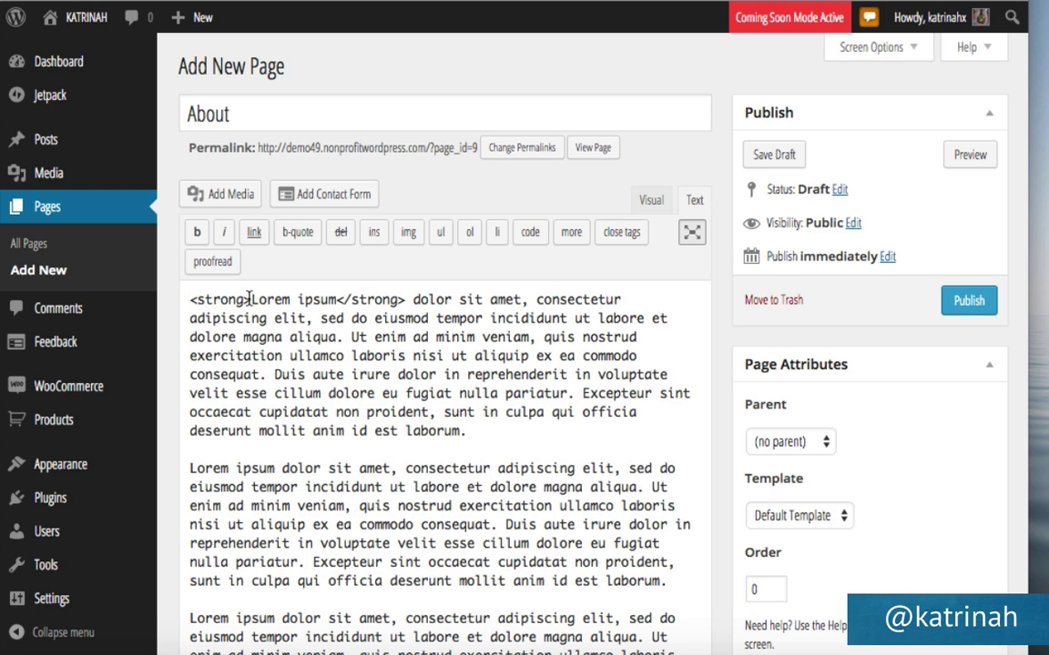
{"action": "left_click_drag", "start_coordinate": [250, 299], "coordinate": [165, 294]}
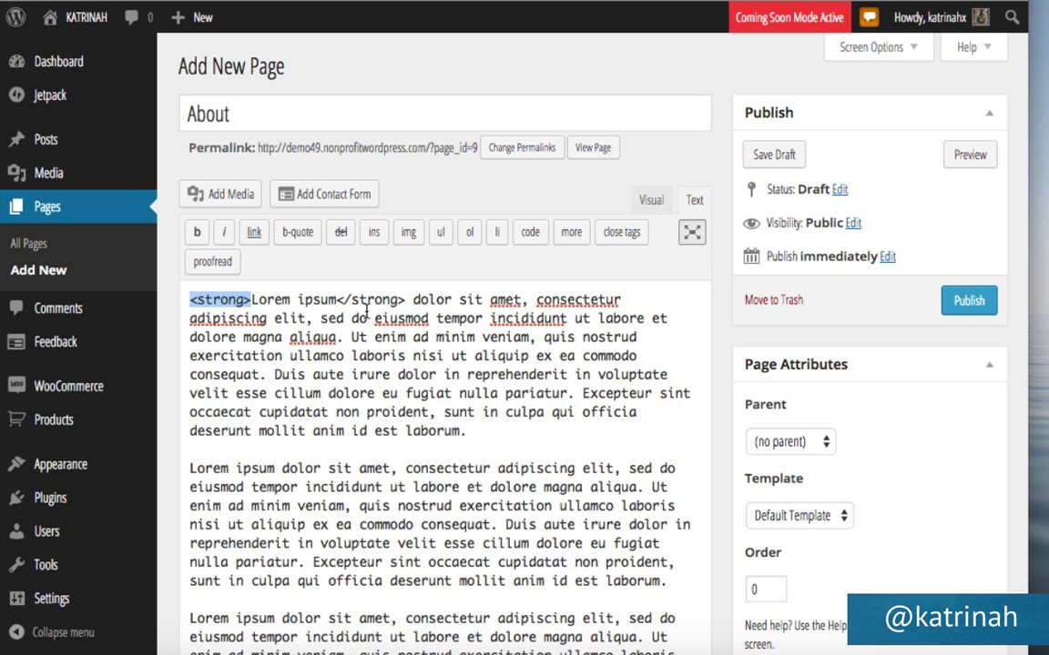
{"action": "left_click", "coordinate": [651, 201]}
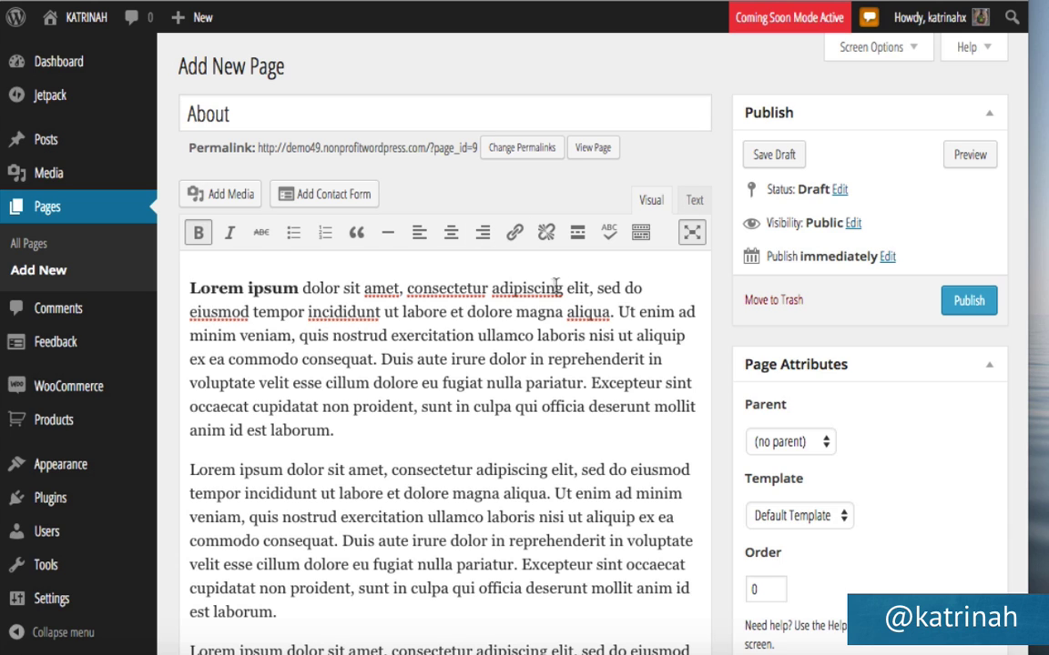
{"action": "left_click", "coordinate": [693, 201]}
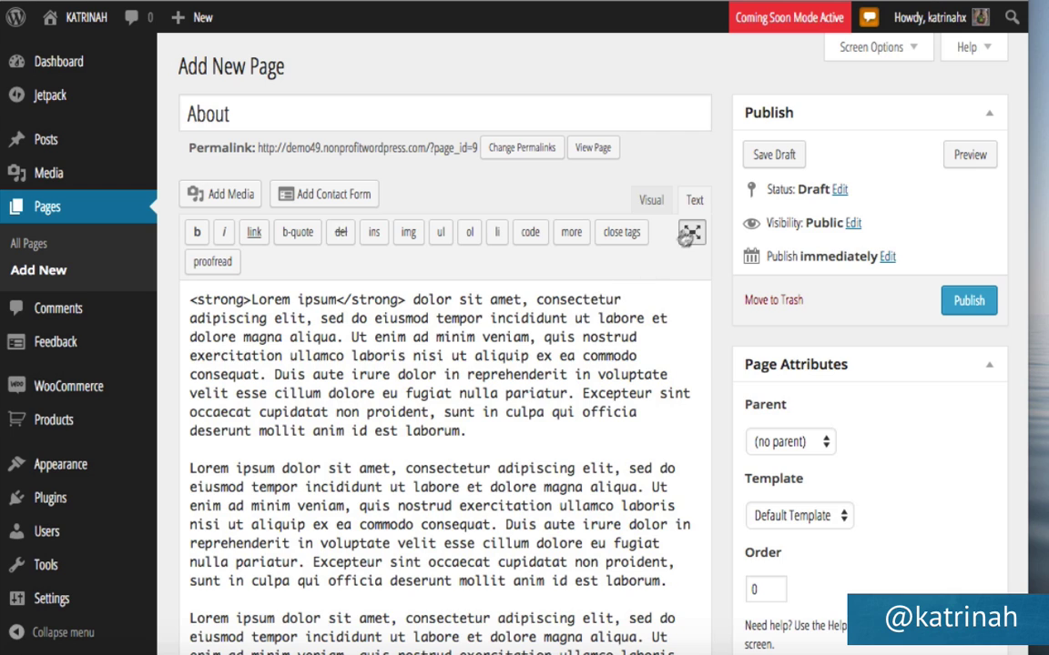
{"action": "left_click", "coordinate": [646, 201]}
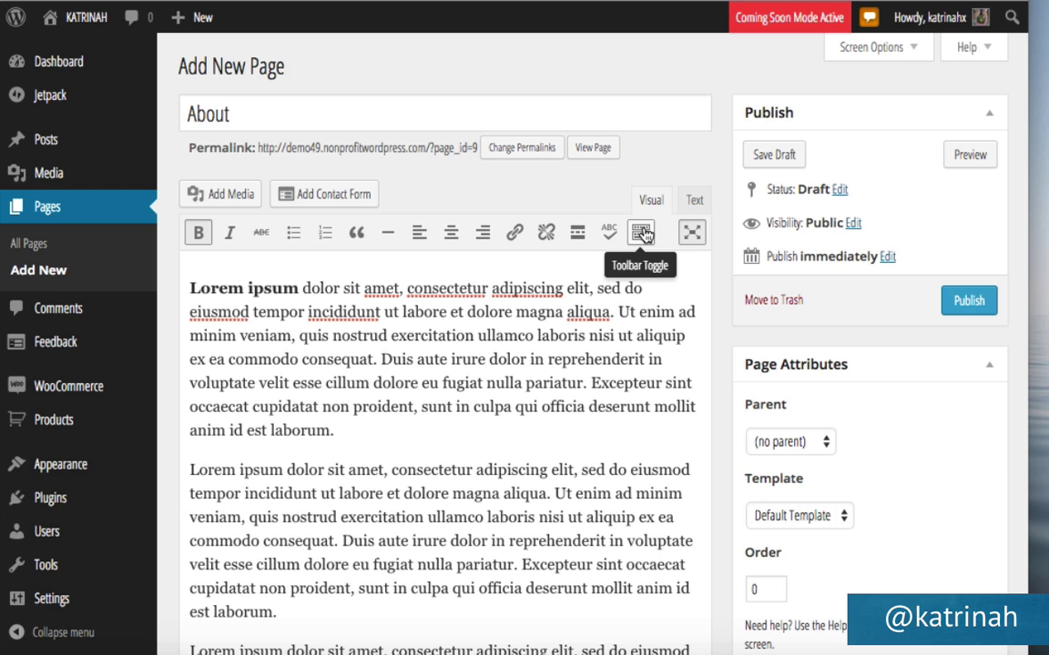
{"action": "left_click", "coordinate": [642, 233]}
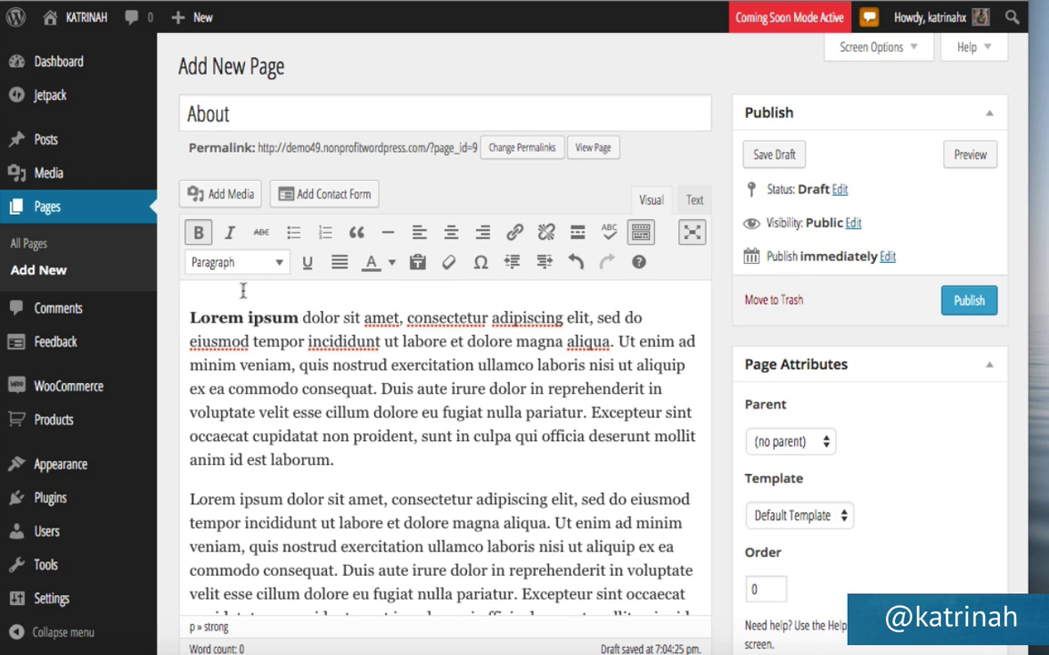
{"action": "type", "text": "Google"}
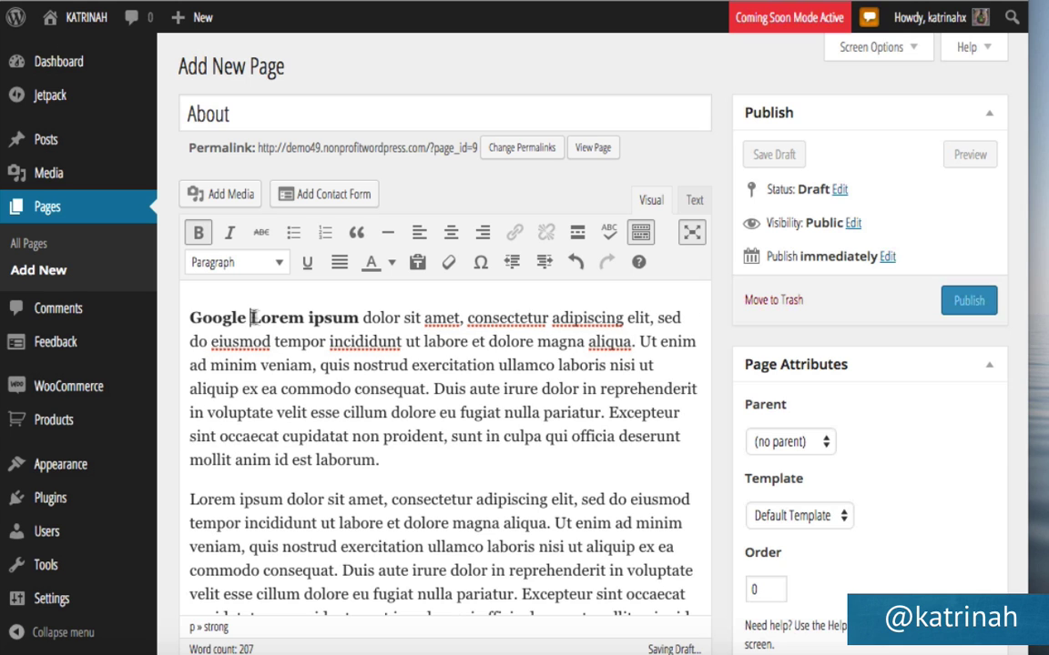
{"action": "left_click_drag", "start_coordinate": [223, 318], "coordinate": [189, 318]}
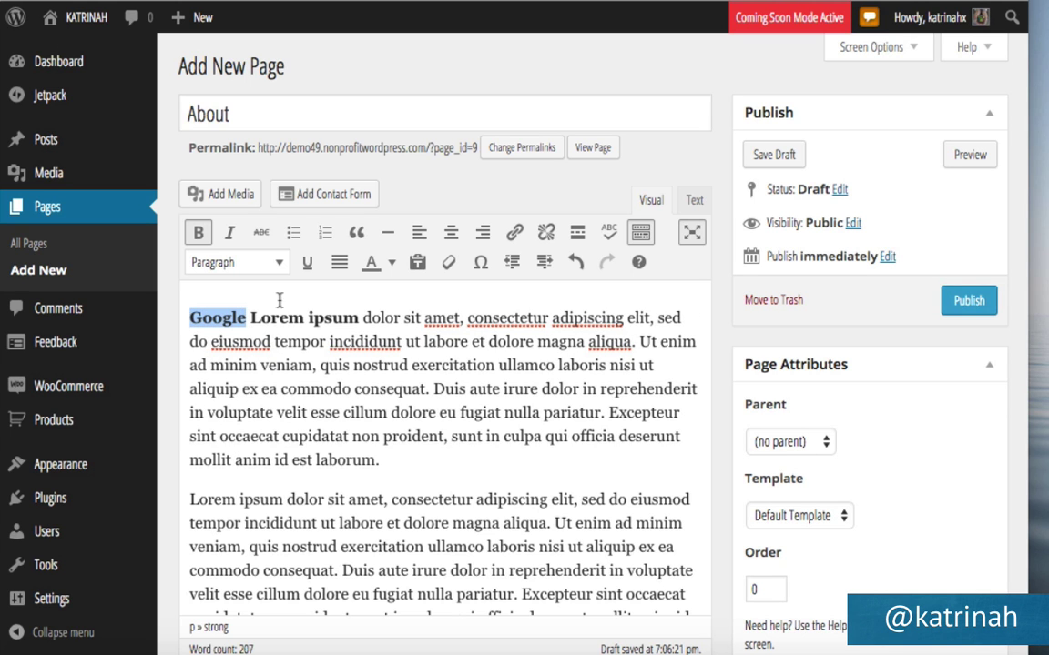
{"action": "left_click", "coordinate": [509, 234]}
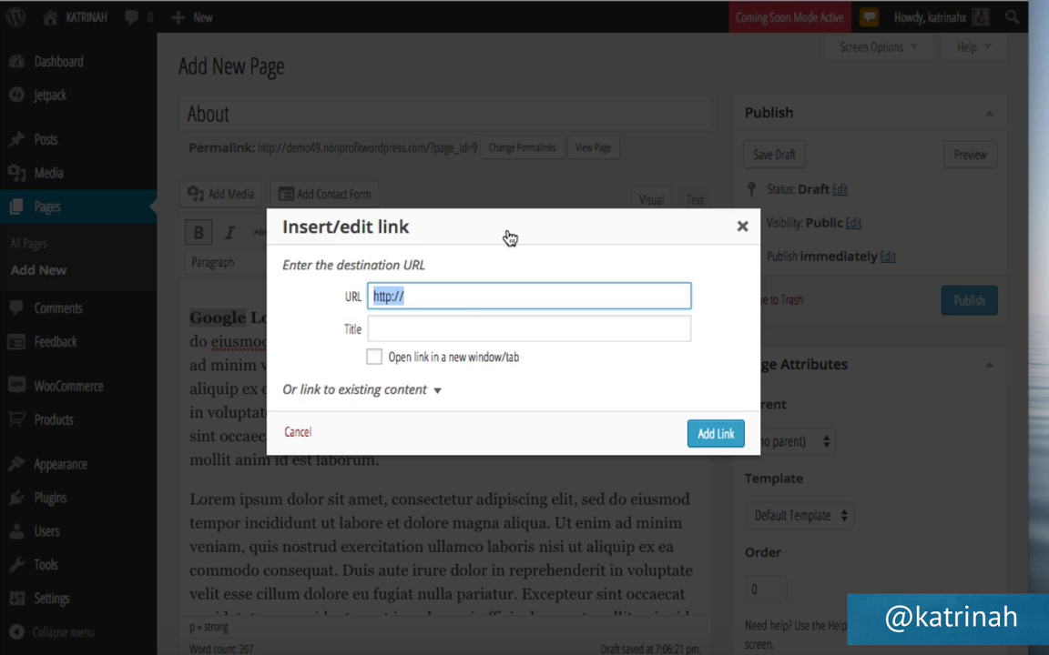
{"action": "left_click", "coordinate": [419, 296]}
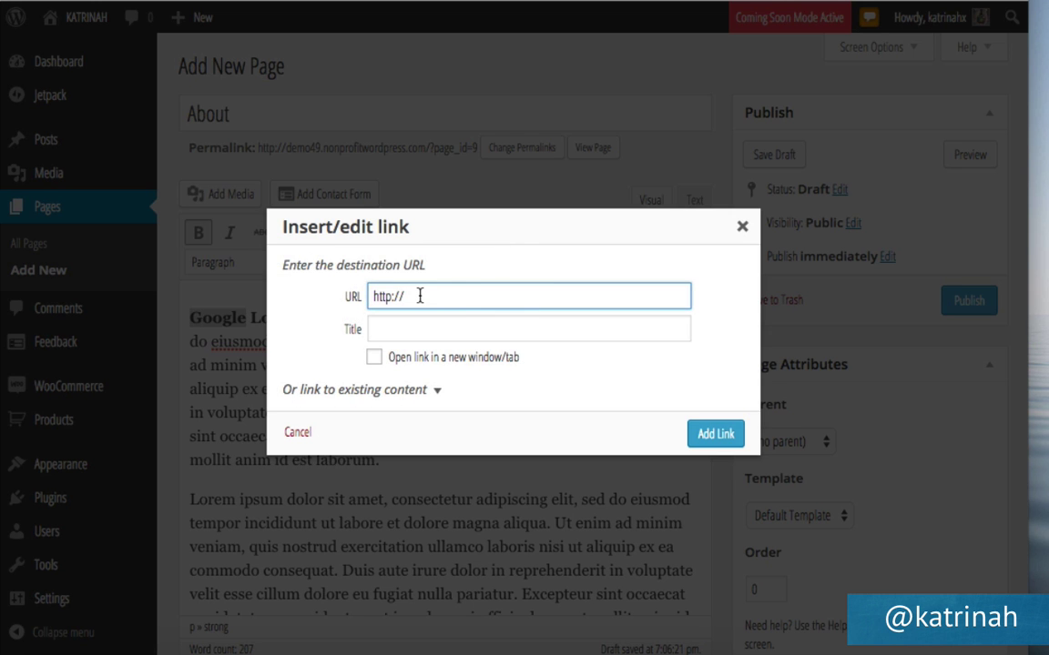
{"action": "type", "text": "google.com"}
{"action": "left_click", "coordinate": [439, 334]}
{"action": "type", "text": "Goo"}
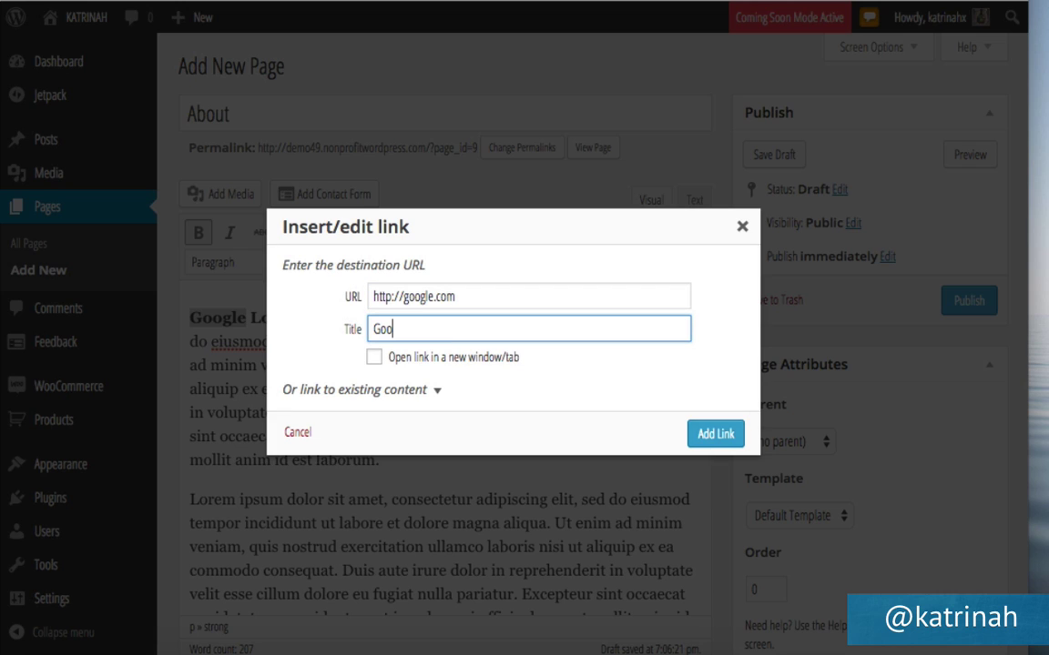
{"action": "type", "text": "gle"}
{"action": "left_click", "coordinate": [374, 357]}
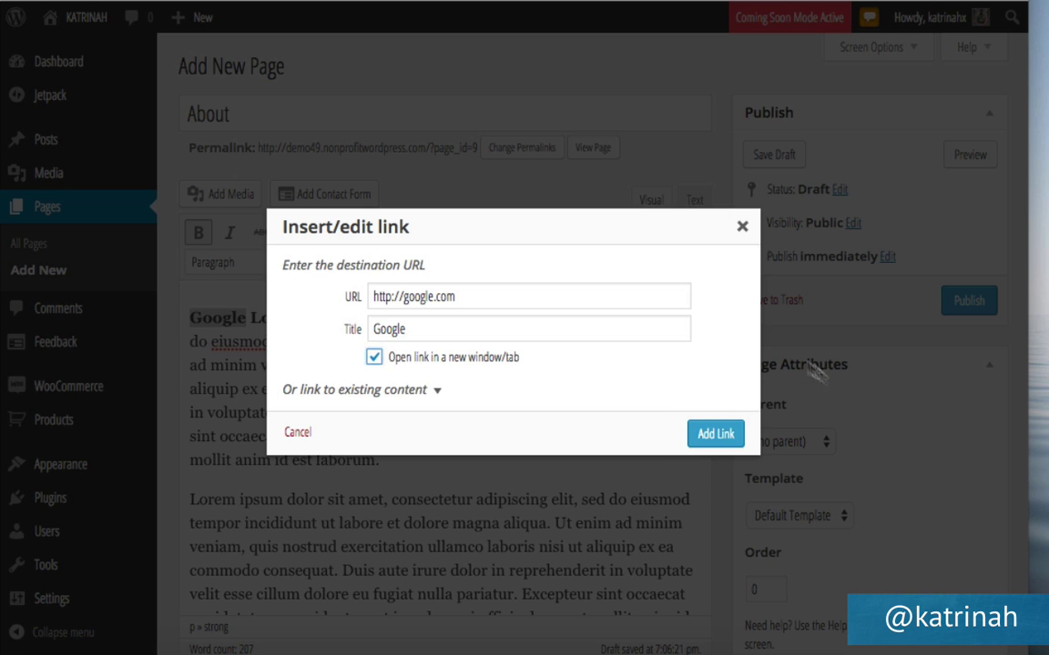
{"action": "left_click", "coordinate": [712, 434]}
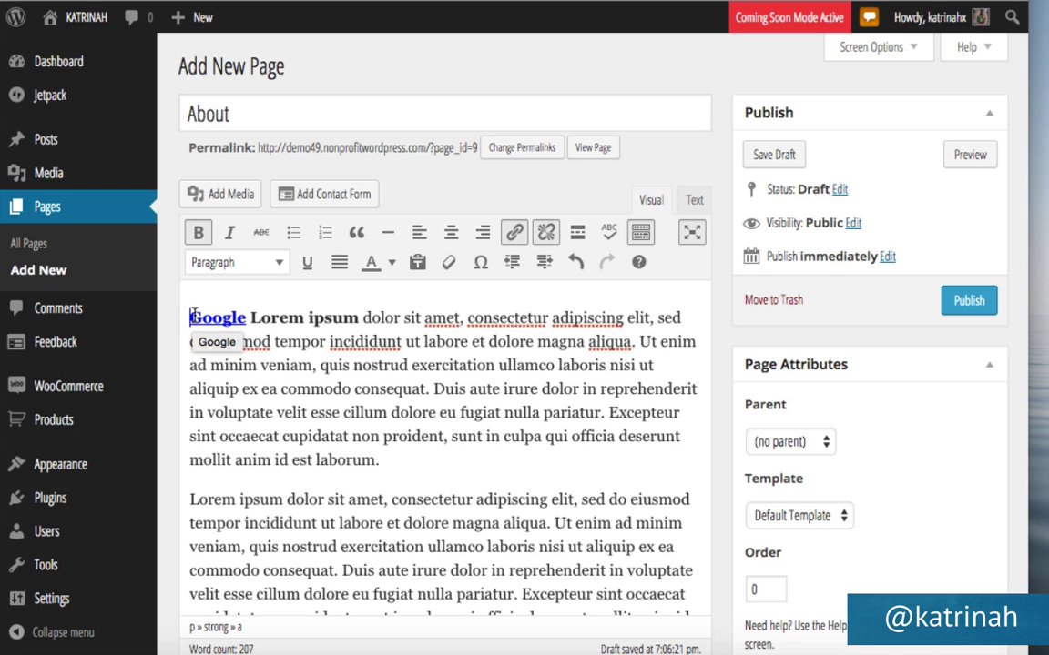
Upload the hat photo pic2.jpg through the About page's media inserter.
{"action": "left_click", "coordinate": [225, 196]}
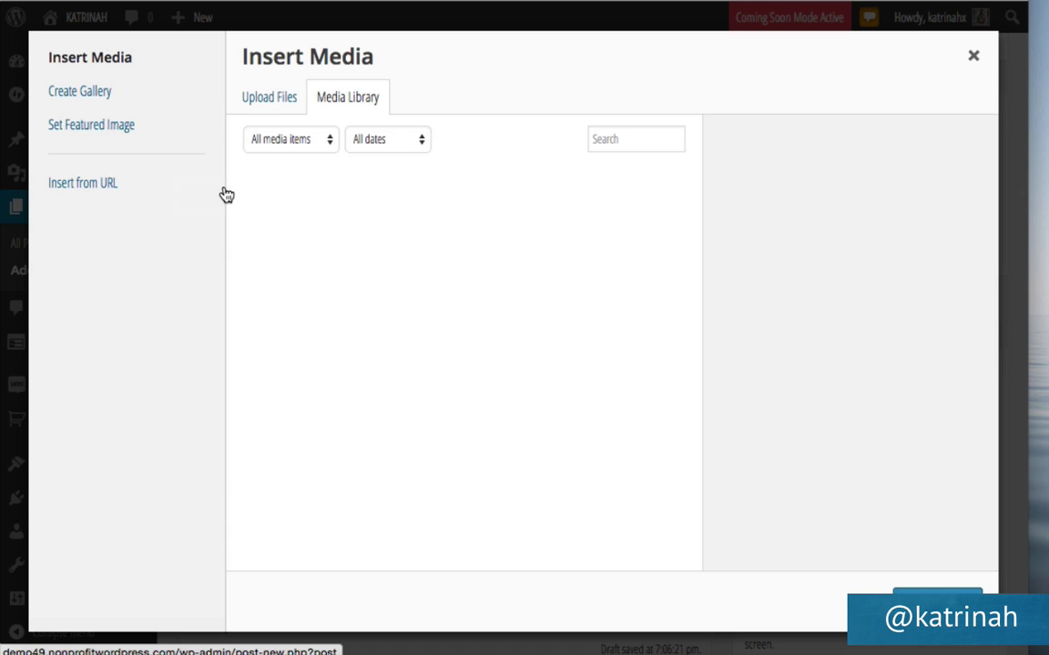
{"action": "left_click", "coordinate": [270, 98]}
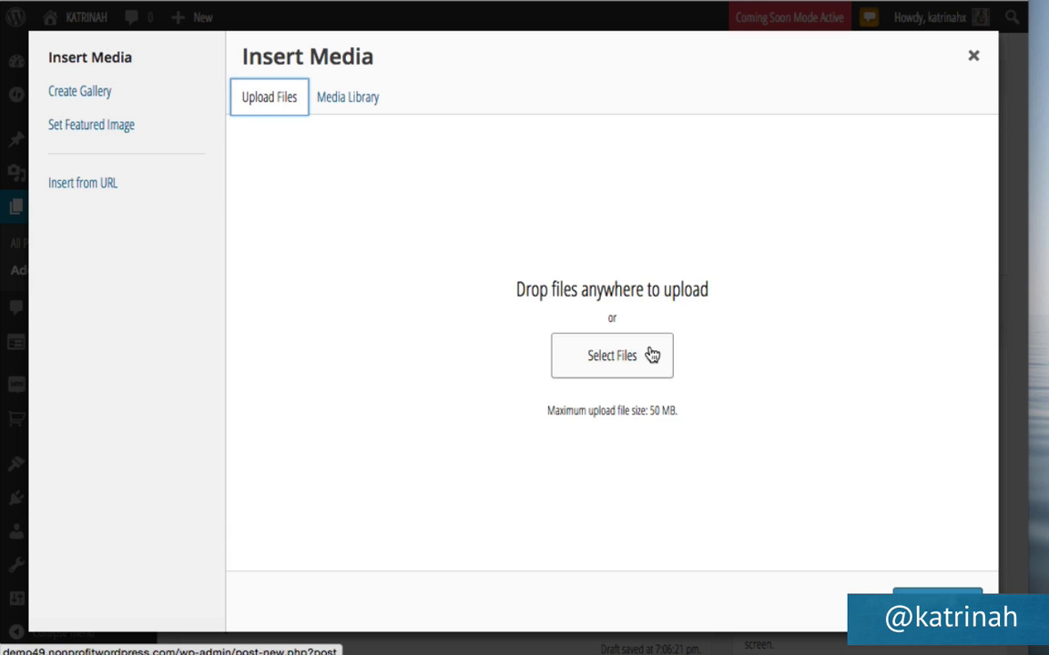
{"action": "left_click", "coordinate": [607, 359]}
{"action": "left_click", "coordinate": [437, 161]}
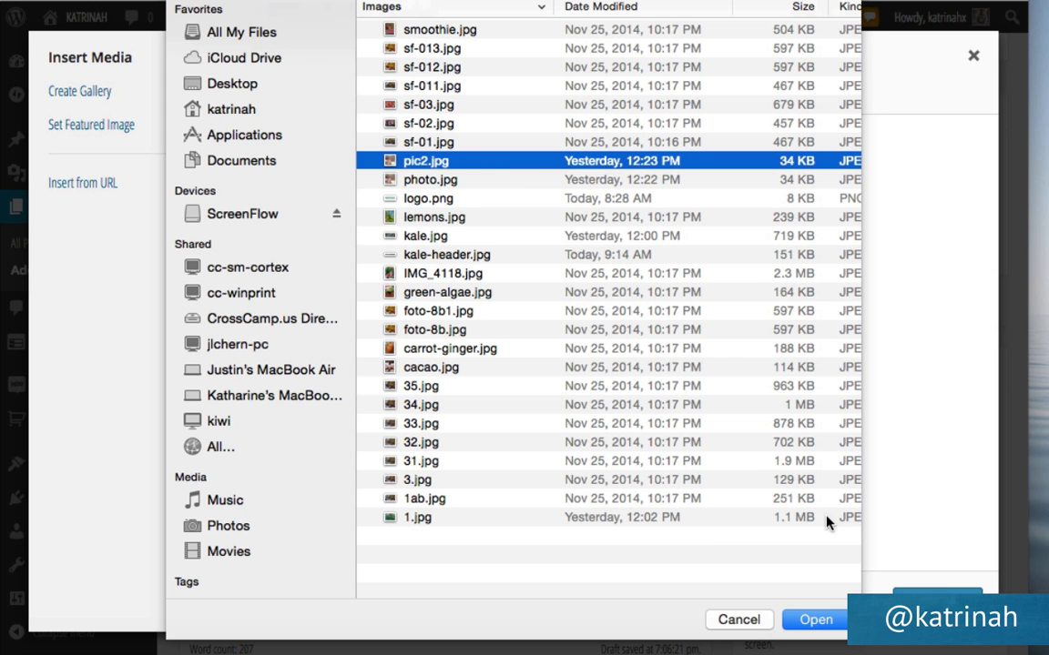
{"action": "left_click", "coordinate": [814, 619]}
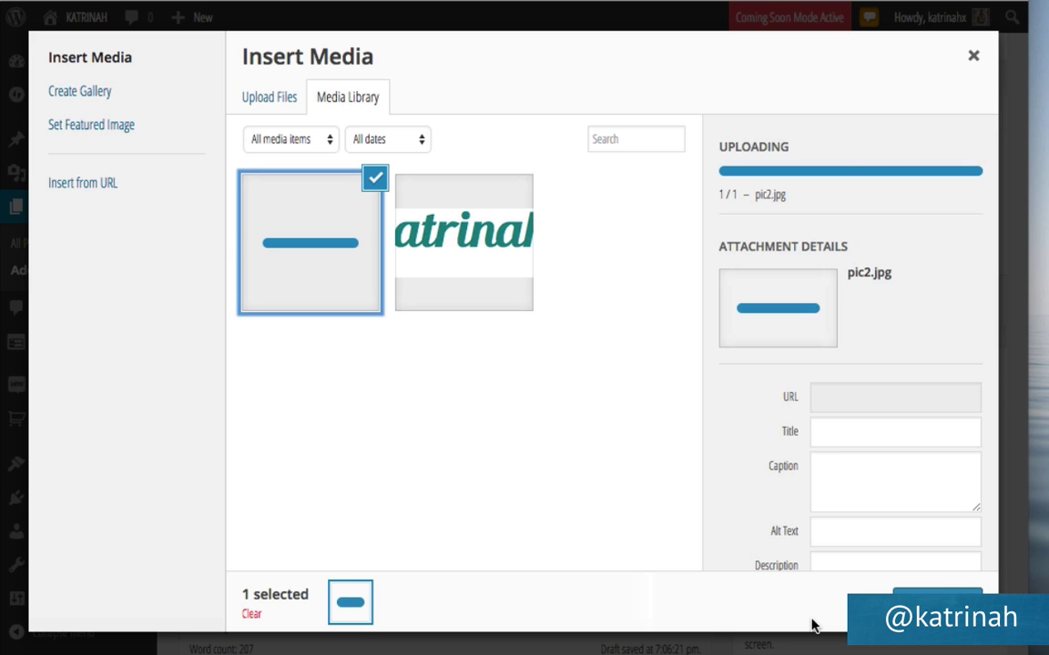
{"action": "scroll", "coordinate": [760, 411], "scroll_direction": "down", "scroll_amount": 2}
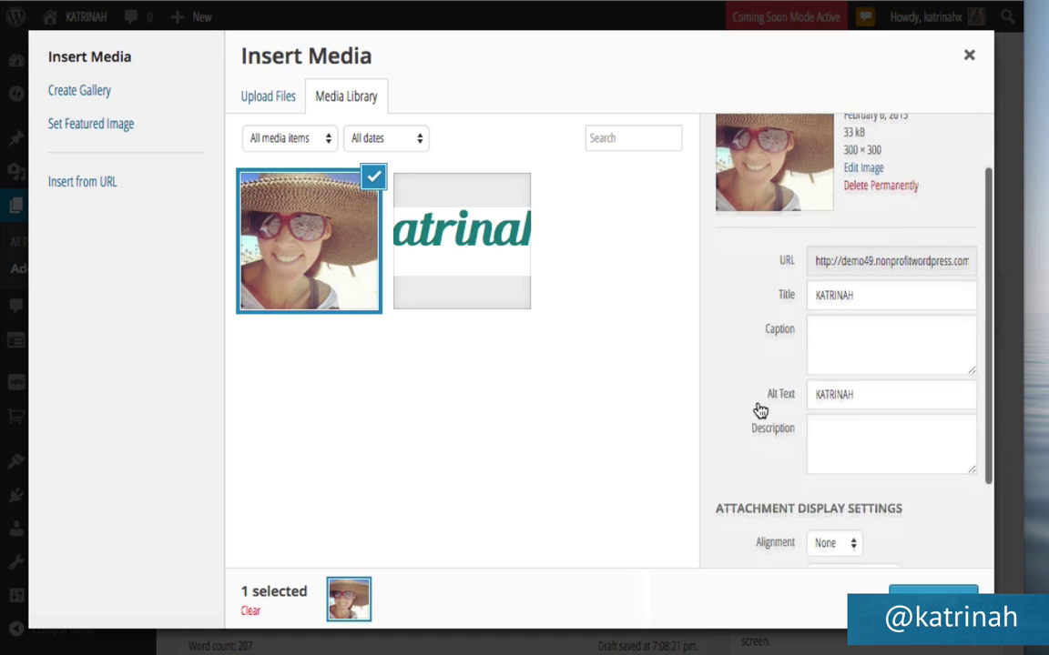
{"action": "scroll", "coordinate": [758, 411], "scroll_direction": "down", "scroll_amount": 2}
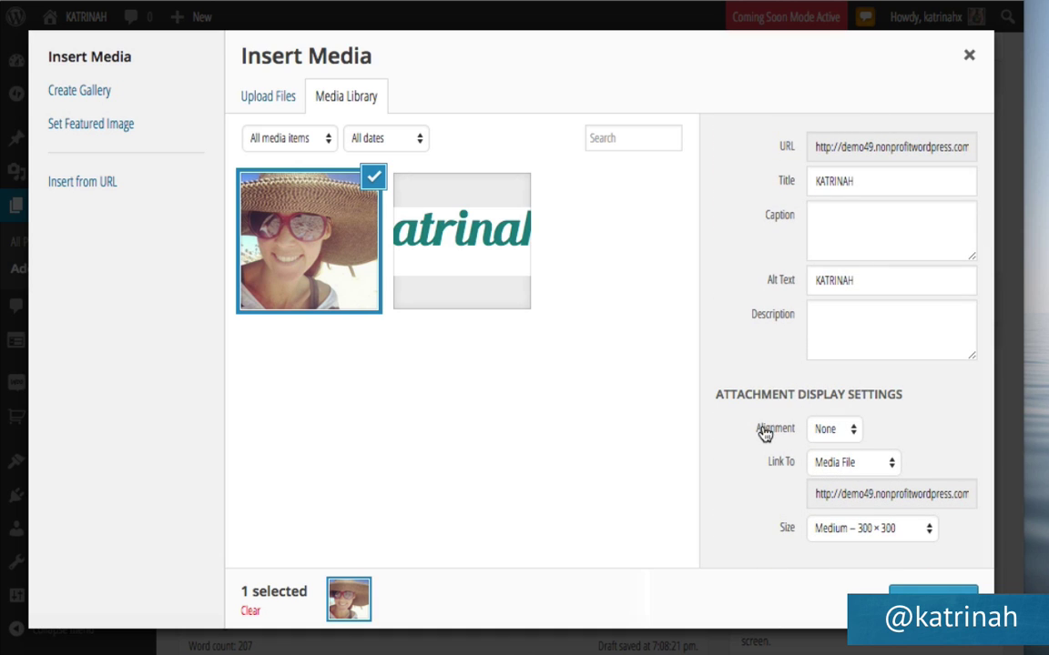
Insert the photo right-aligned, with no link, at Full Size.
{"action": "left_click", "coordinate": [824, 430]}
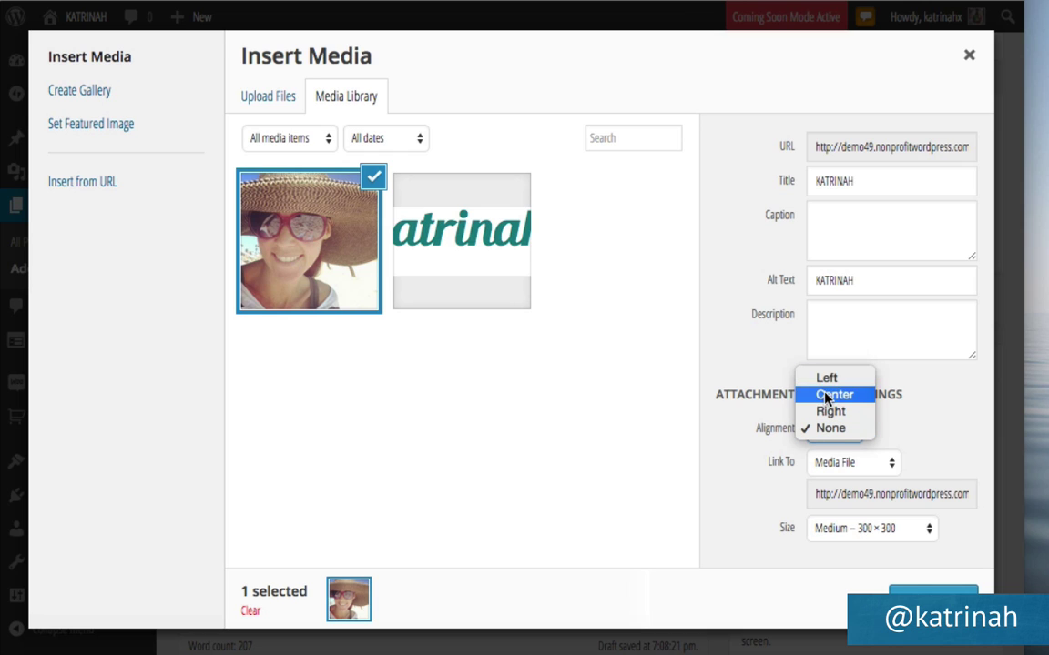
{"action": "left_click", "coordinate": [825, 417]}
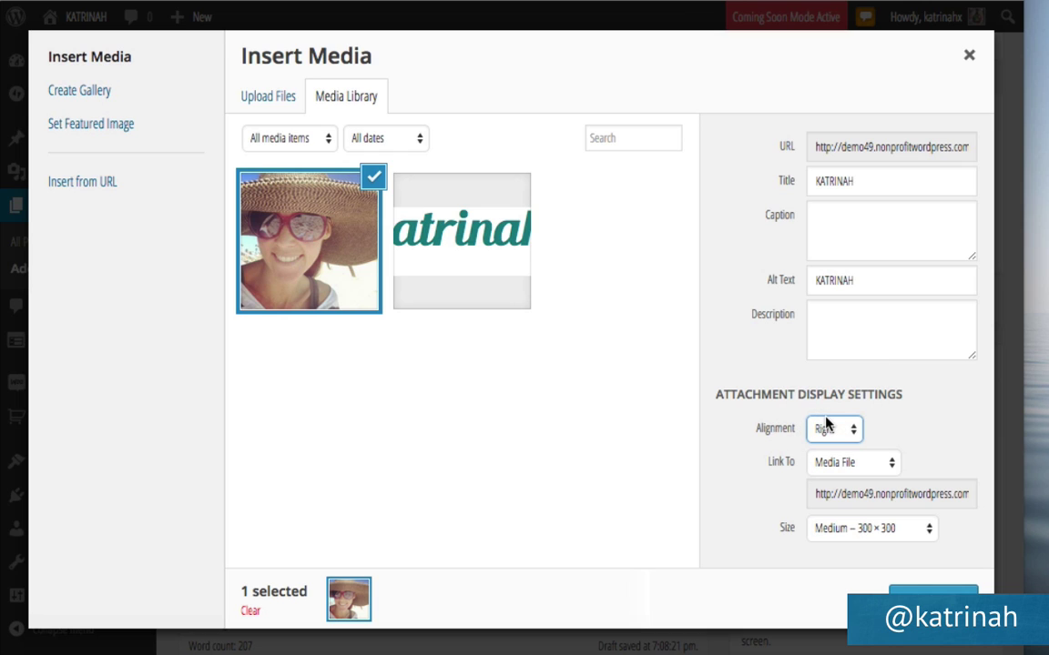
{"action": "left_click", "coordinate": [839, 466]}
{"action": "left_click", "coordinate": [831, 514]}
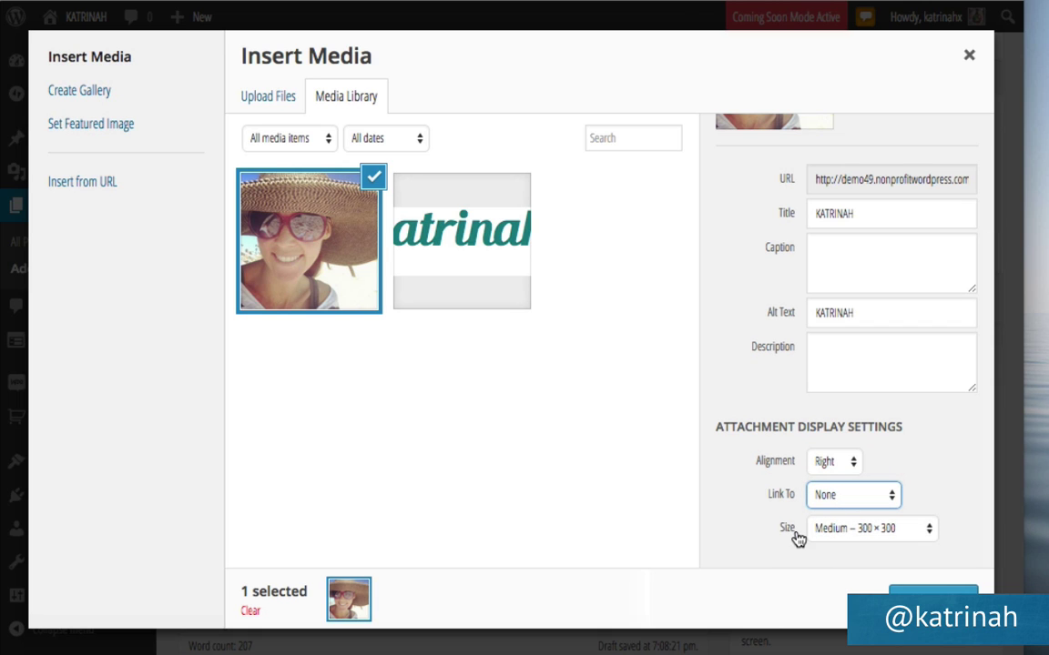
{"action": "left_click", "coordinate": [838, 531]}
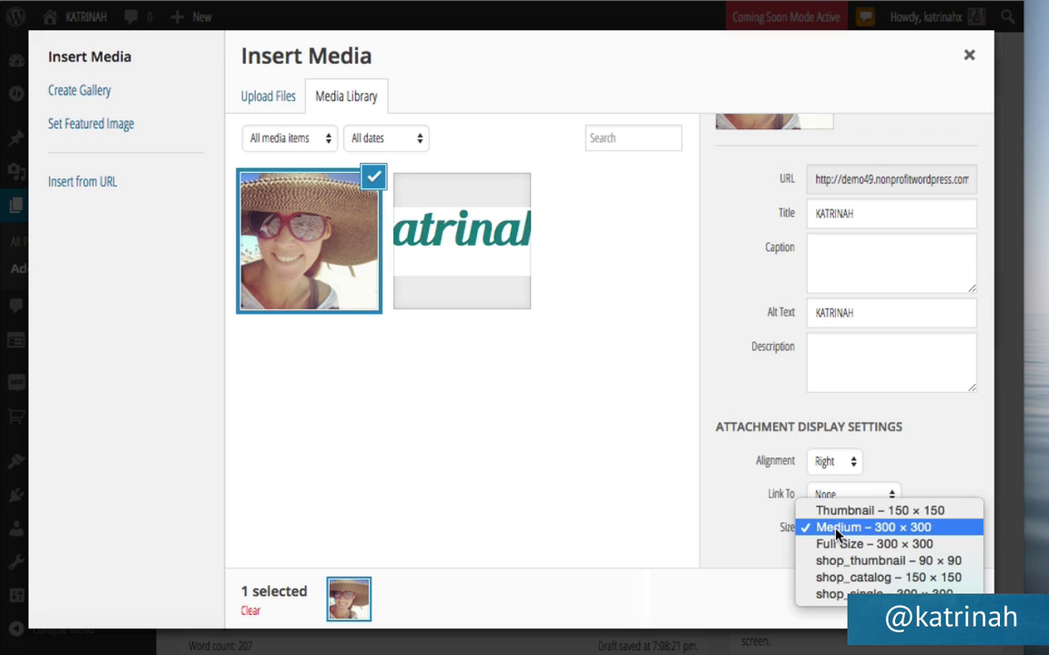
{"action": "left_click", "coordinate": [836, 544]}
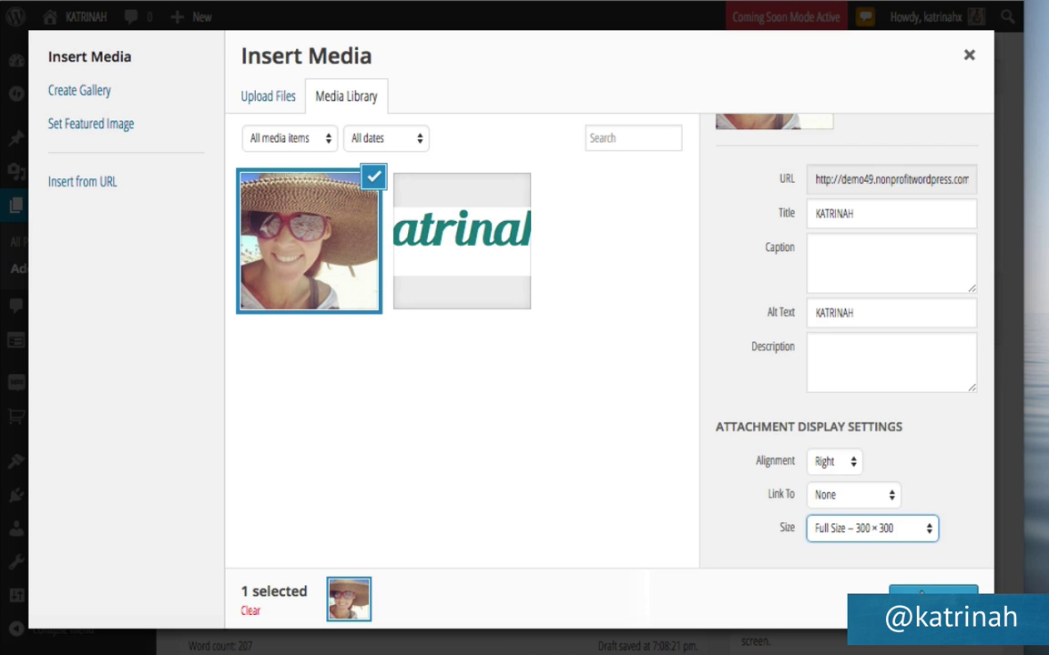
{"action": "left_click", "coordinate": [924, 593]}
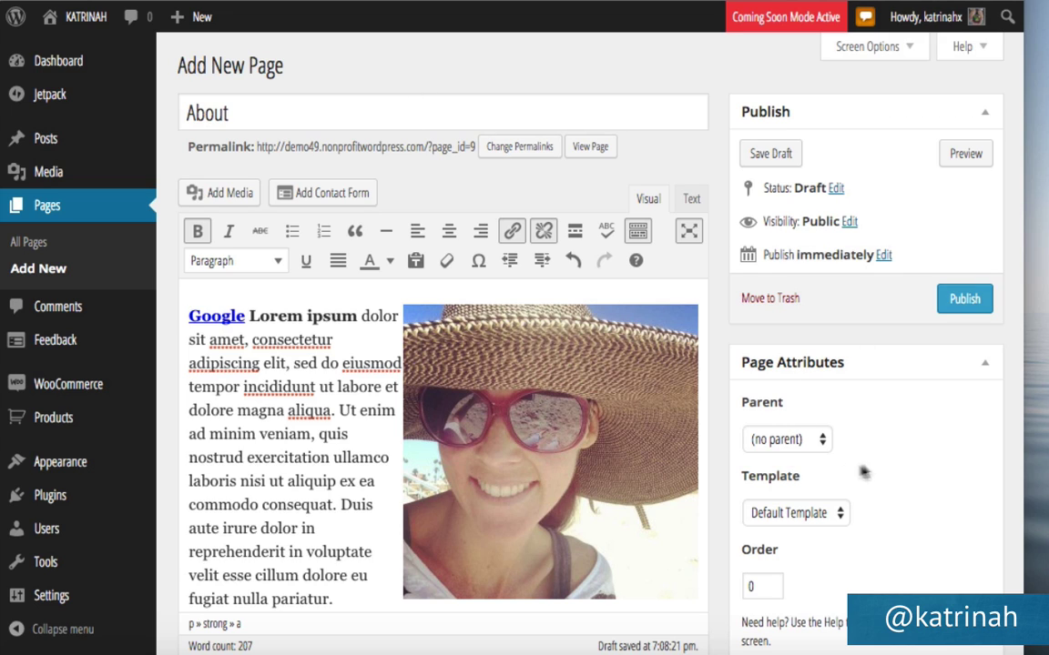
Give the About page the Full width template, publish it, and go to Permalink Settings.
{"action": "left_click", "coordinate": [769, 521]}
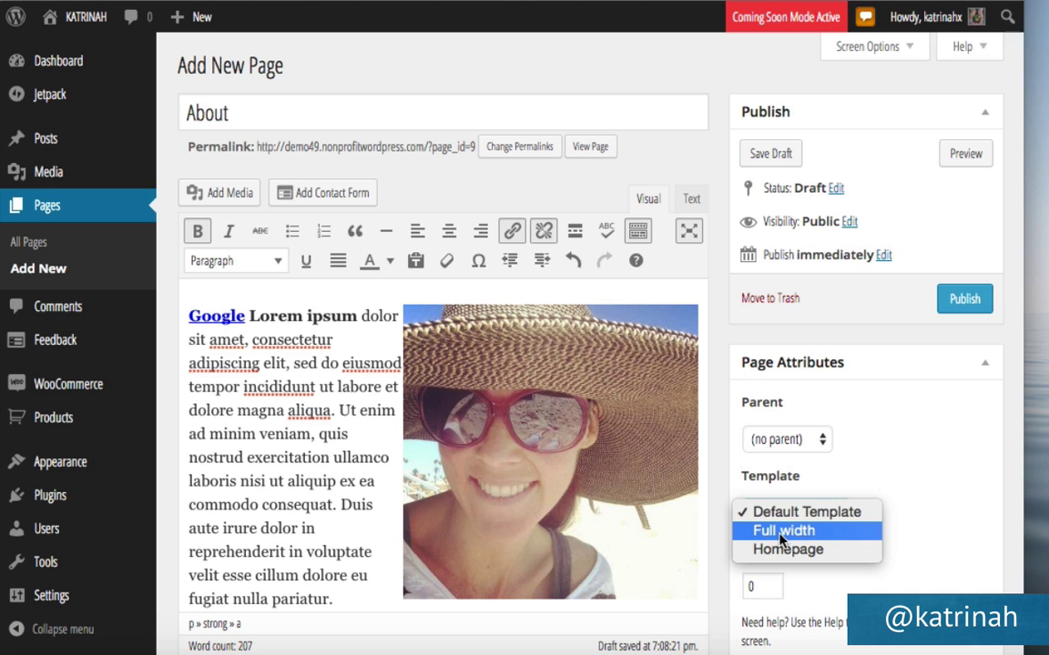
{"action": "left_click", "coordinate": [780, 531]}
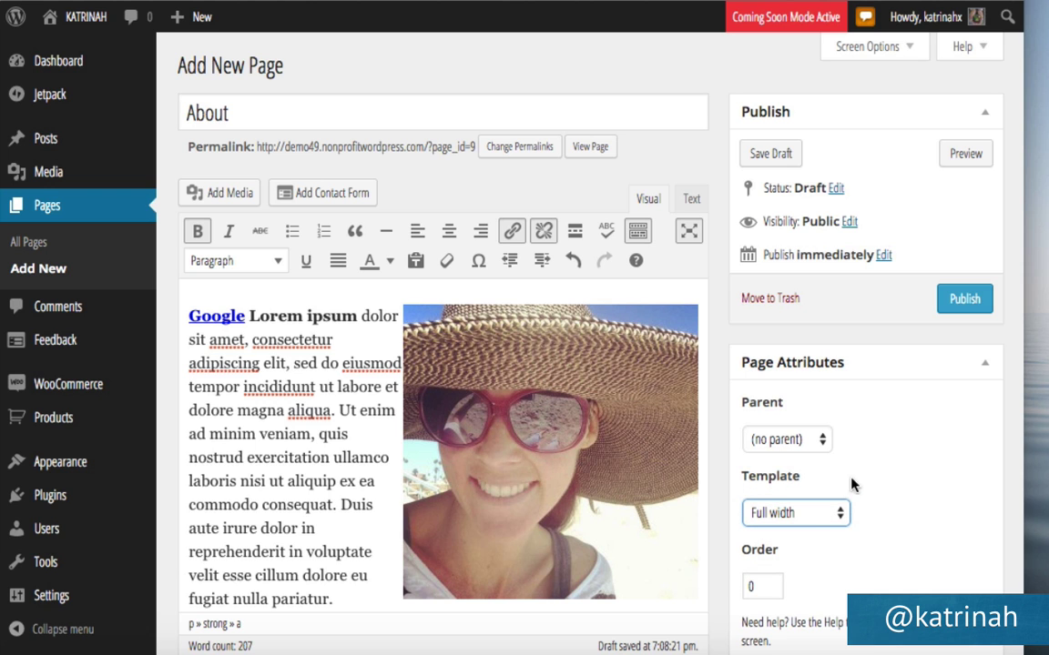
{"action": "scroll", "coordinate": [845, 484], "scroll_direction": "down", "scroll_amount": 3}
{"action": "scroll", "coordinate": [845, 484], "scroll_direction": "down", "scroll_amount": 5}
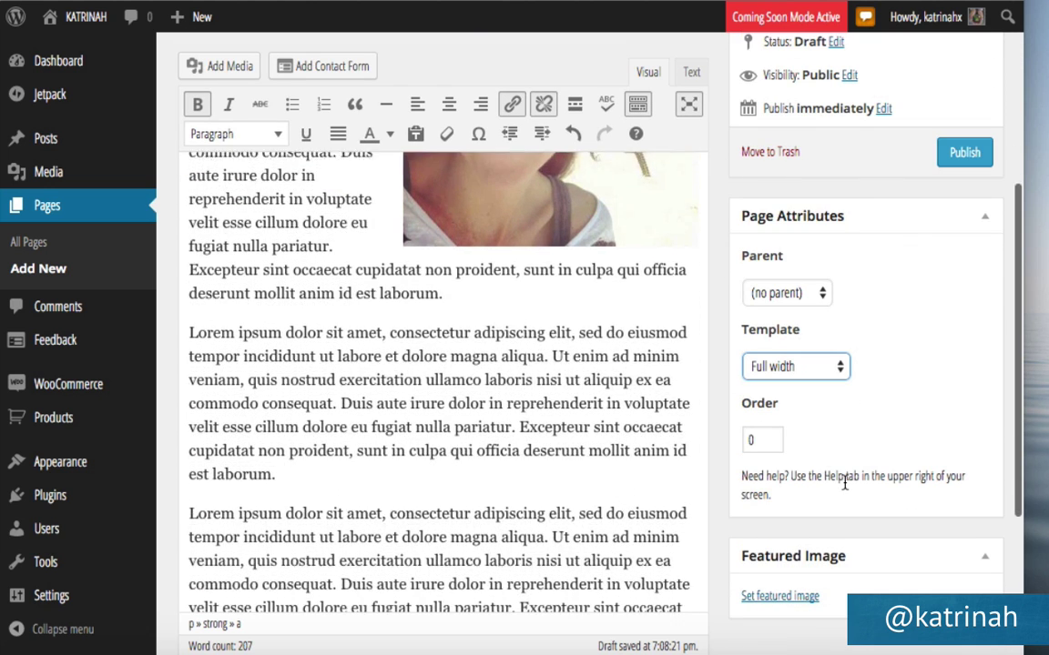
{"action": "scroll", "coordinate": [715, 491], "scroll_direction": "down", "scroll_amount": 5}
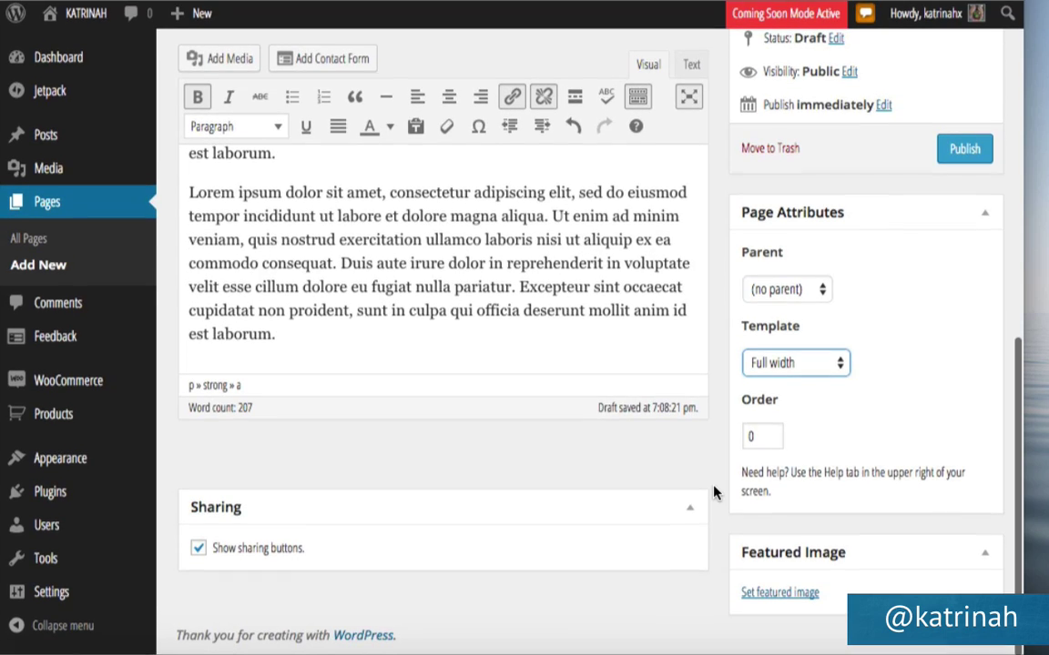
{"action": "scroll", "coordinate": [716, 492], "scroll_direction": "up", "scroll_amount": 2}
{"action": "scroll", "coordinate": [714, 492], "scroll_direction": "up", "scroll_amount": 5}
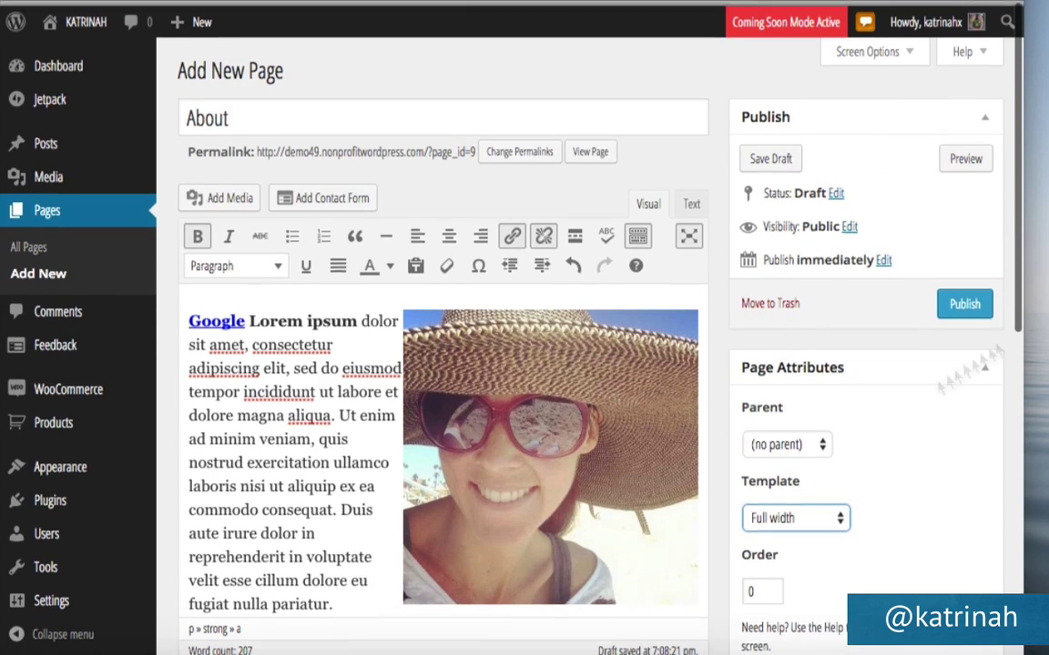
{"action": "left_click", "coordinate": [964, 300]}
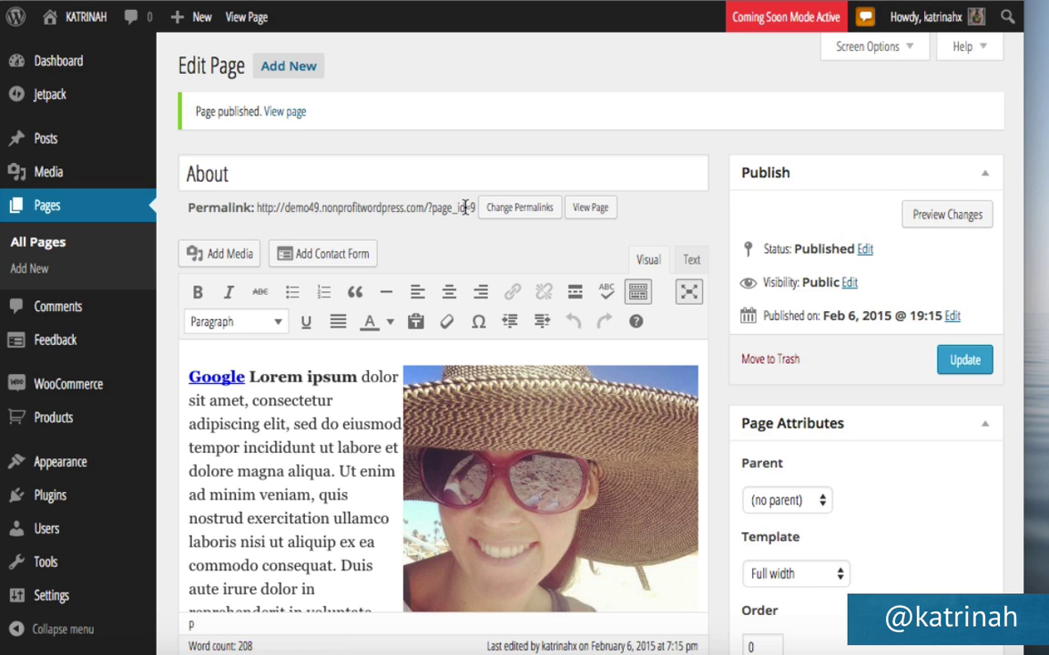
{"action": "left_click", "coordinate": [513, 213]}
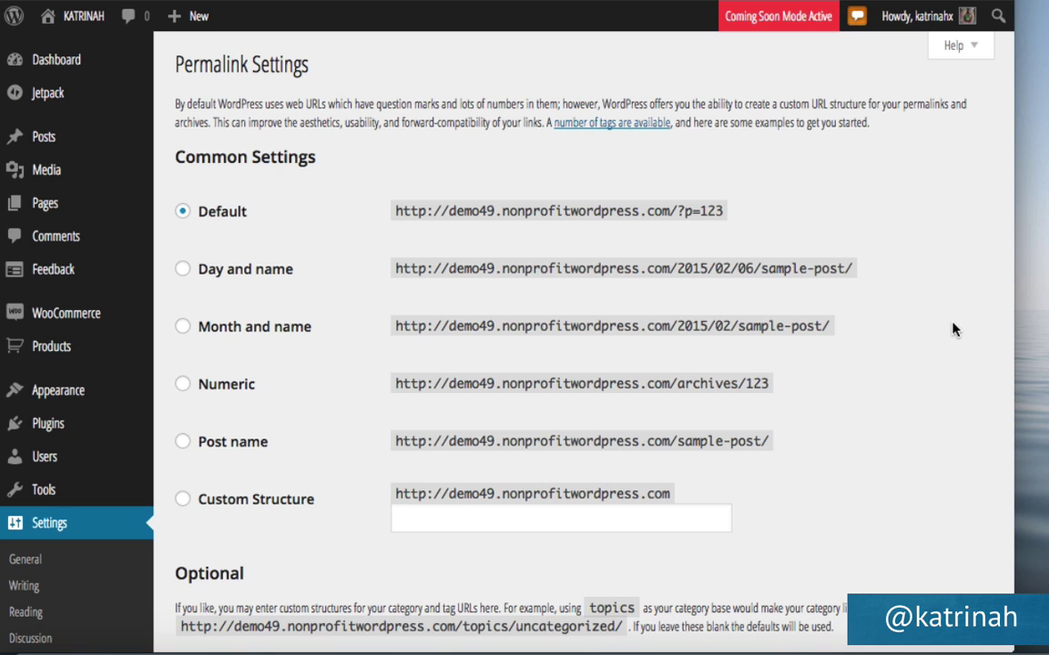
Switch site permalinks to Post name and product permalinks to the /product/ base, saving both.
{"action": "left_click", "coordinate": [183, 443]}
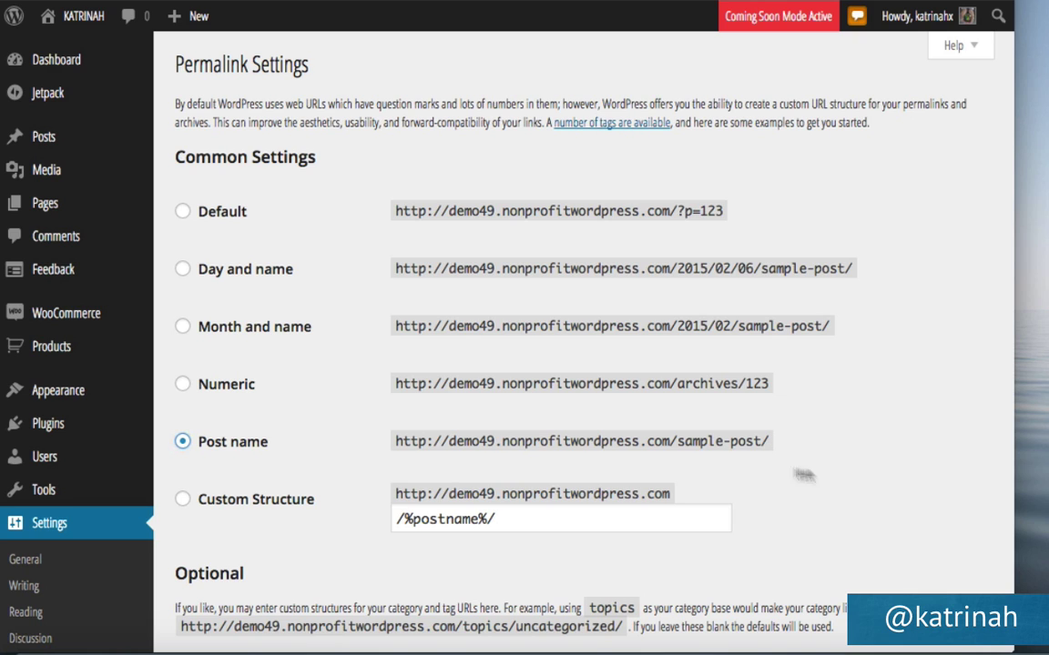
{"action": "scroll", "coordinate": [826, 476], "scroll_direction": "down", "scroll_amount": 3}
{"action": "scroll", "coordinate": [826, 475], "scroll_direction": "down", "scroll_amount": 8}
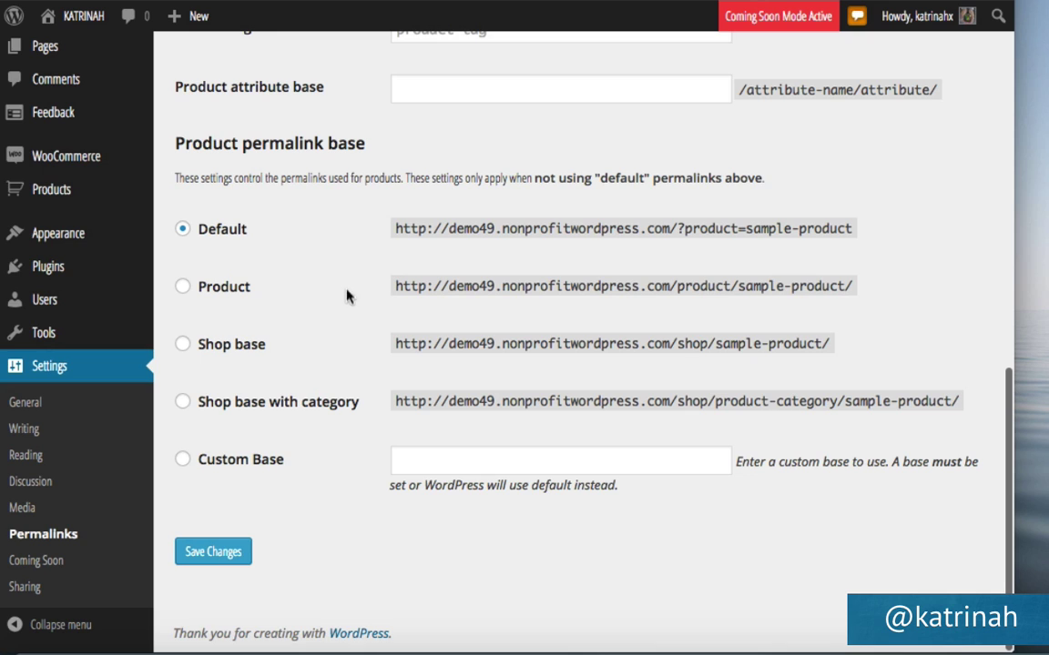
{"action": "left_click", "coordinate": [211, 555]}
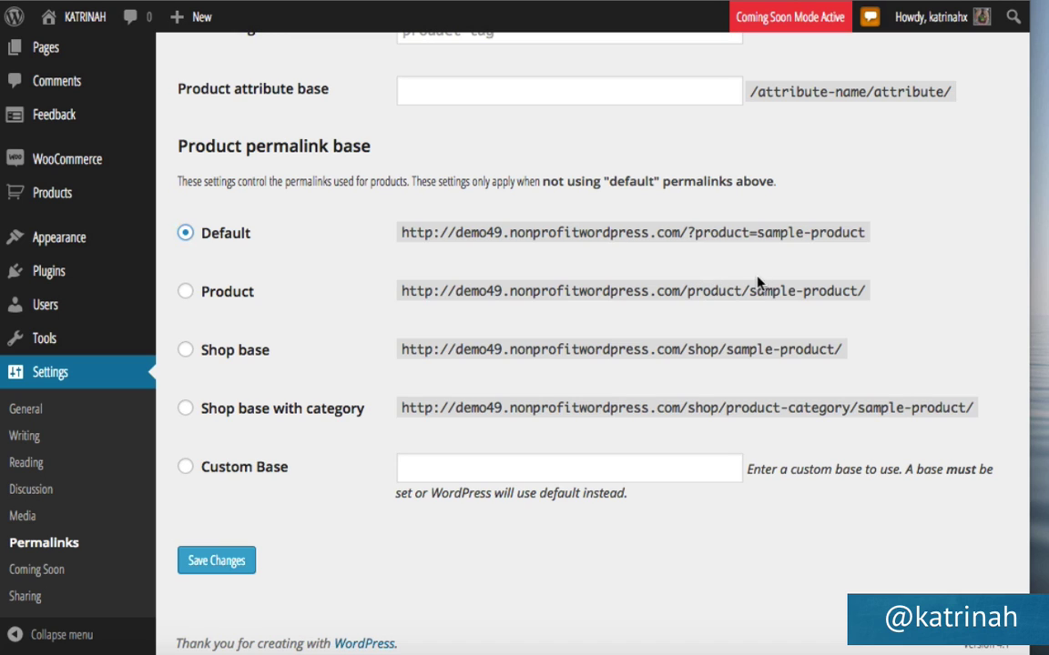
{"action": "left_click", "coordinate": [186, 293]}
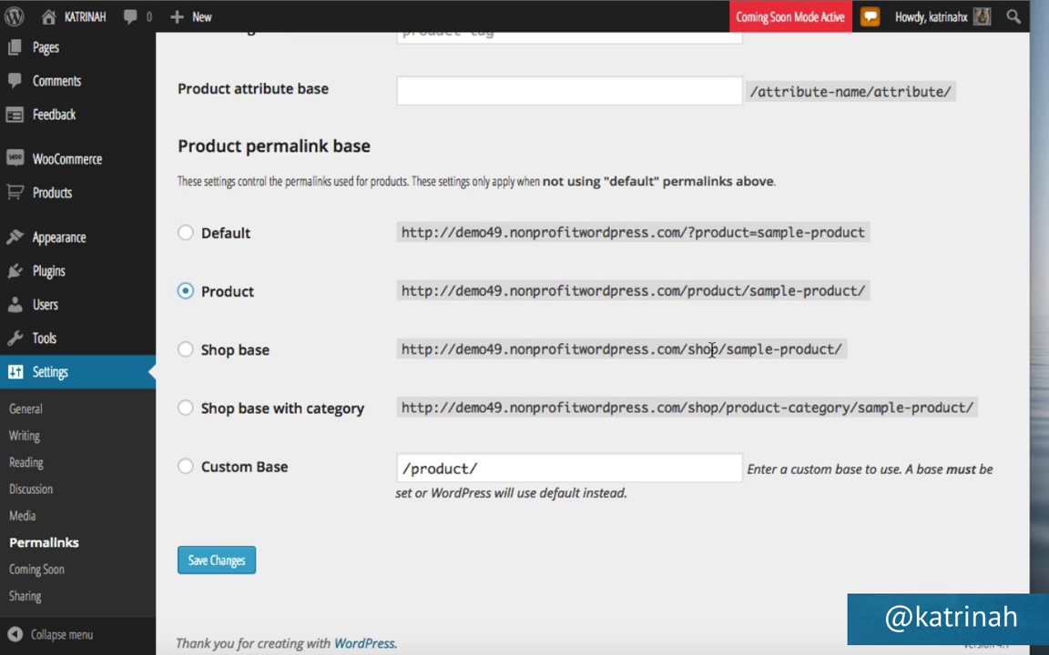
{"action": "left_click", "coordinate": [232, 564]}
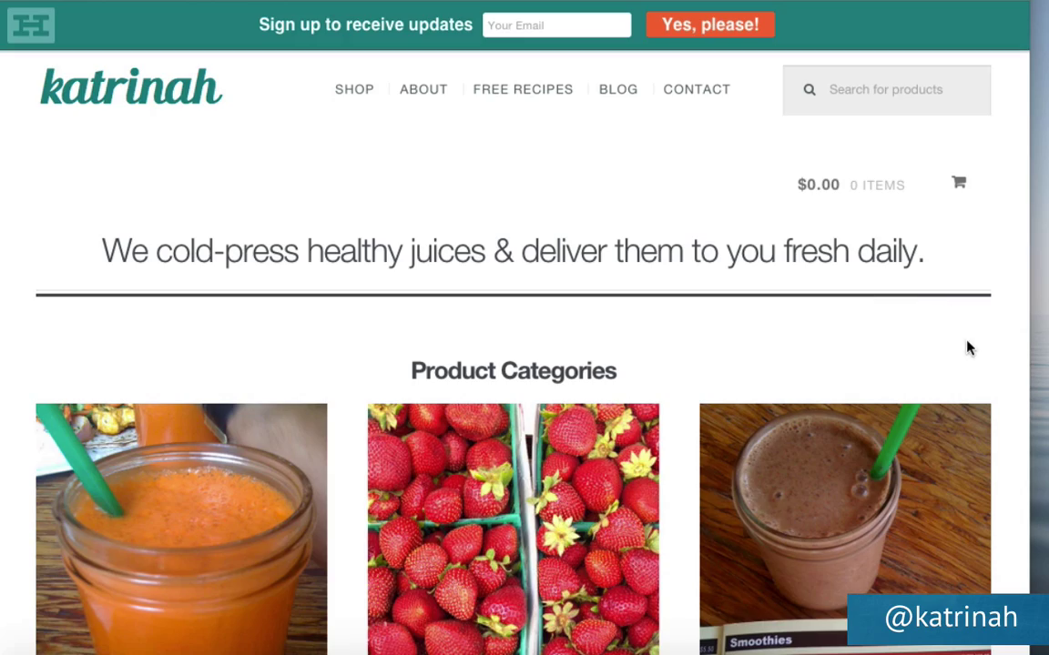
Scroll through the storefront homepage to review it, then return to the About page editor.
{"action": "scroll", "coordinate": [966, 346], "scroll_direction": "down", "scroll_amount": 5}
{"action": "scroll", "coordinate": [967, 346], "scroll_direction": "down", "scroll_amount": 8}
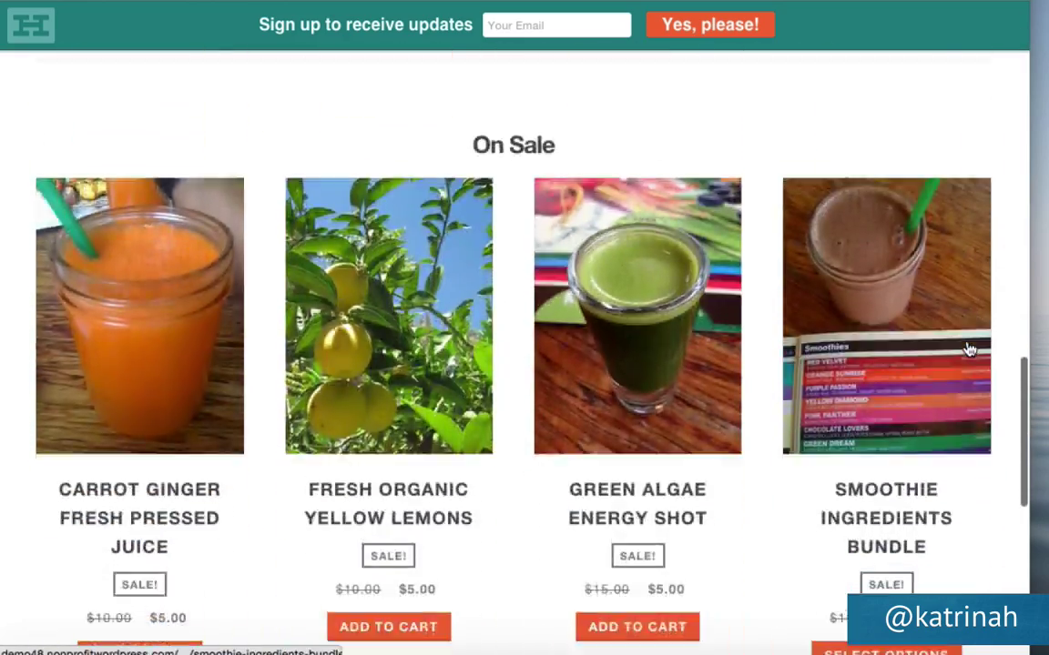
{"action": "scroll", "coordinate": [967, 346], "scroll_direction": "up", "scroll_amount": 14}
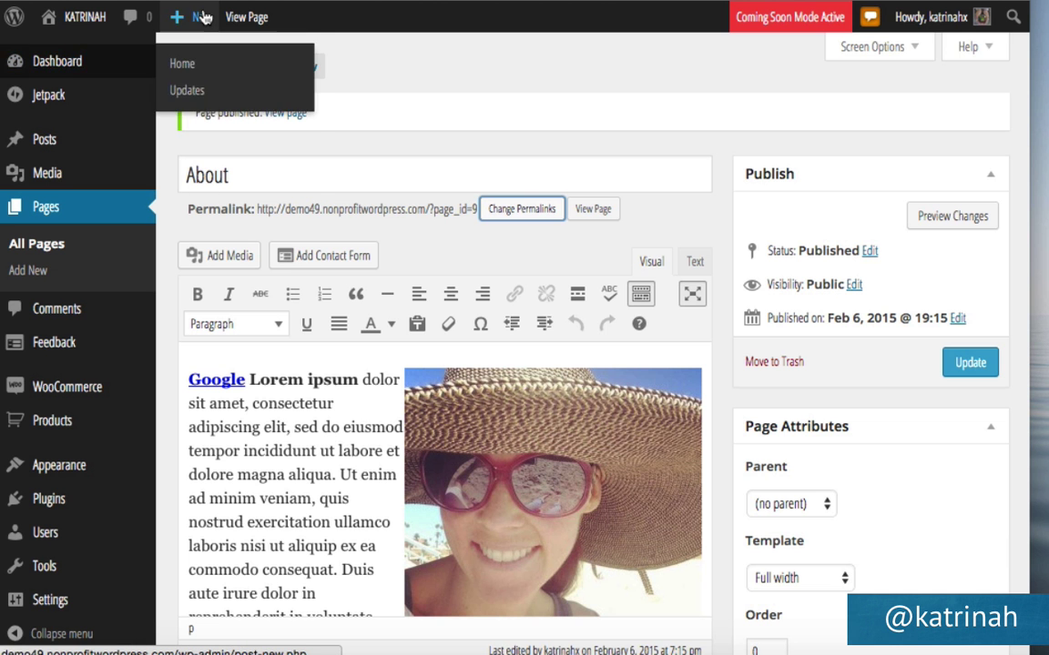
{"action": "mouse_move", "coordinate": [178, 21]}
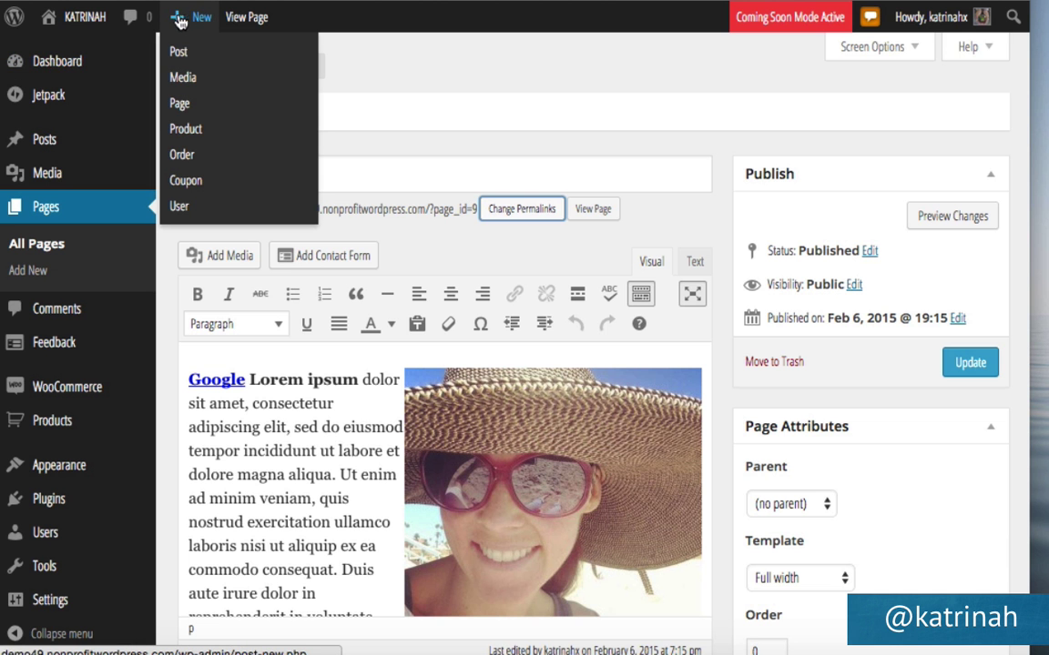
Create a new page and paste in the title 'Get This Week’s Top 5 Seasonal Recipes!'.
{"action": "left_click", "coordinate": [182, 107]}
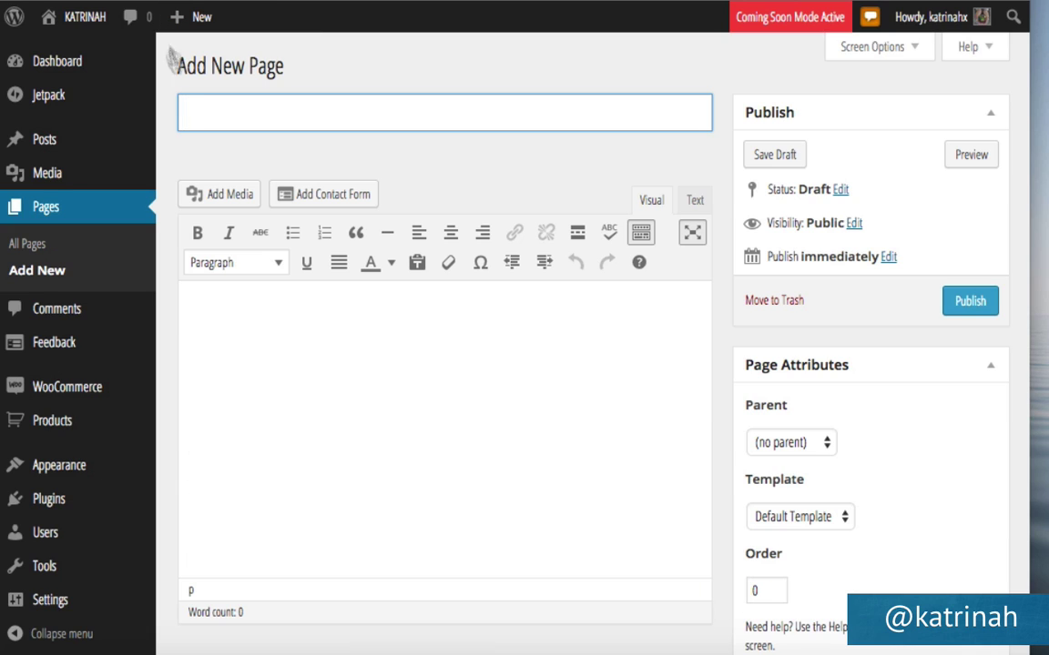
{"action": "type", "text": "Get This Week’s Top 5 Seasonal Recipes!"}
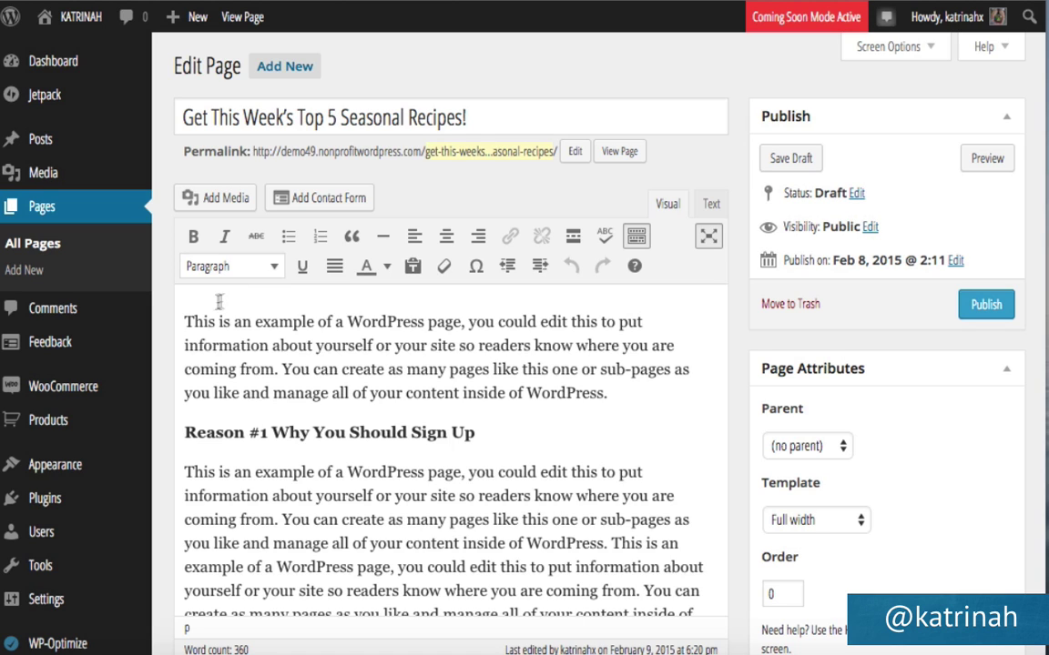
Select the green beans photo 1.jpg from the media library for the recipes page.
{"action": "left_click", "coordinate": [226, 198]}
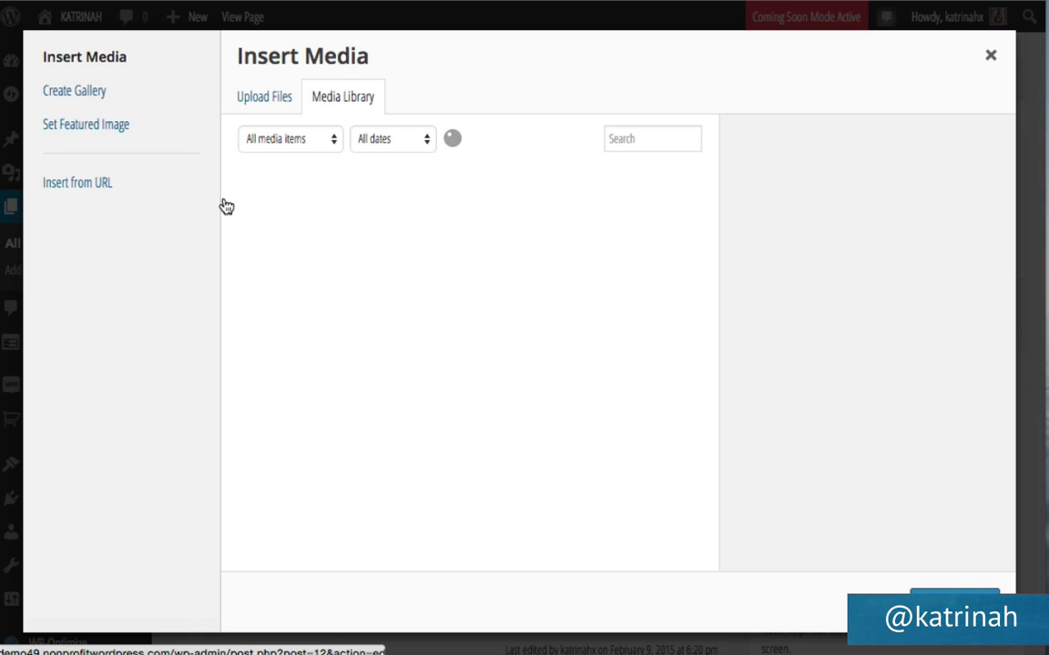
{"action": "left_click", "coordinate": [291, 214]}
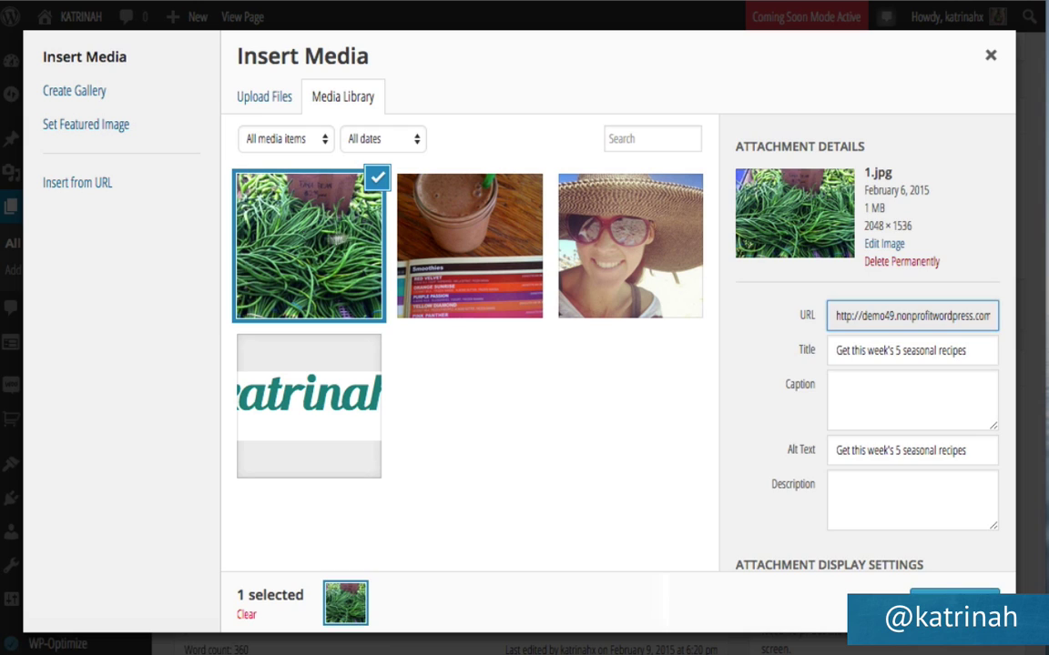
{"action": "left_click", "coordinate": [259, 102]}
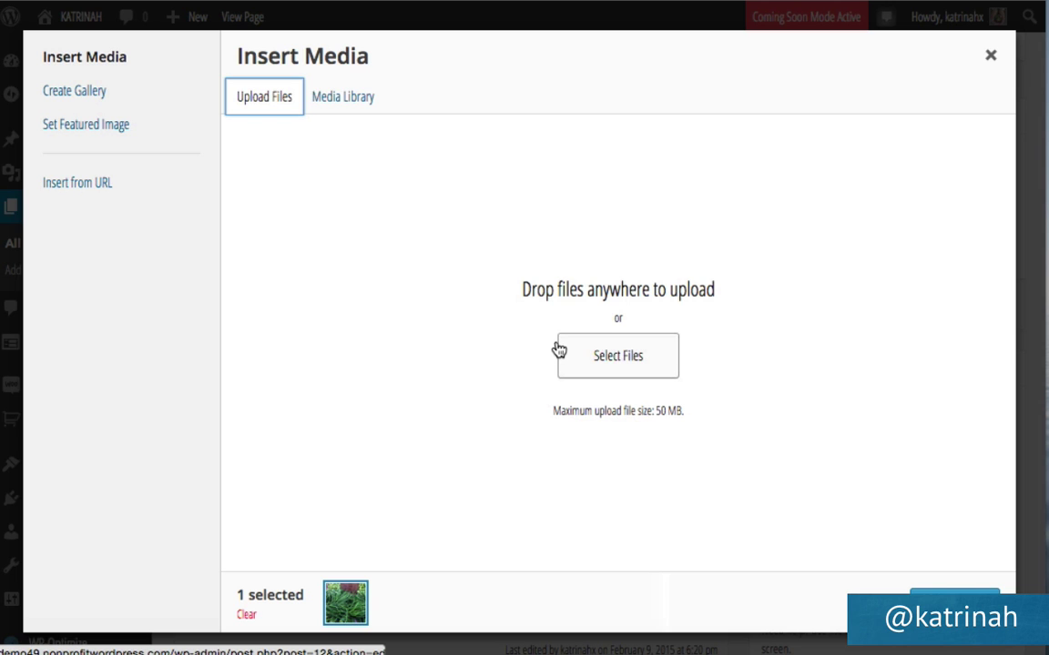
{"action": "left_click", "coordinate": [343, 100]}
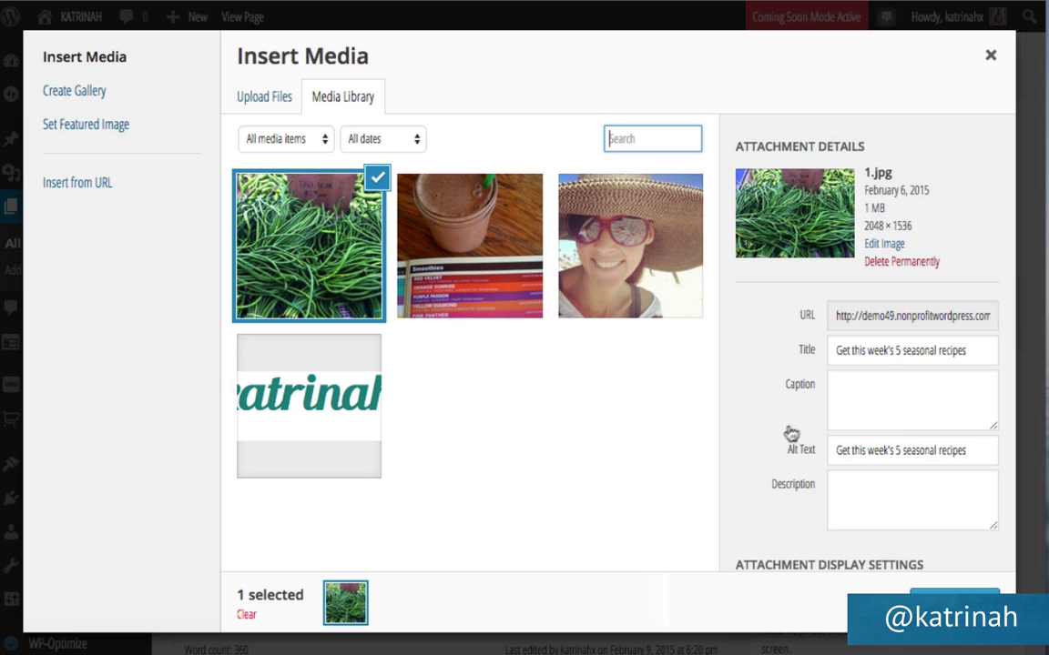
{"action": "scroll", "coordinate": [789, 433], "scroll_direction": "down", "scroll_amount": 2}
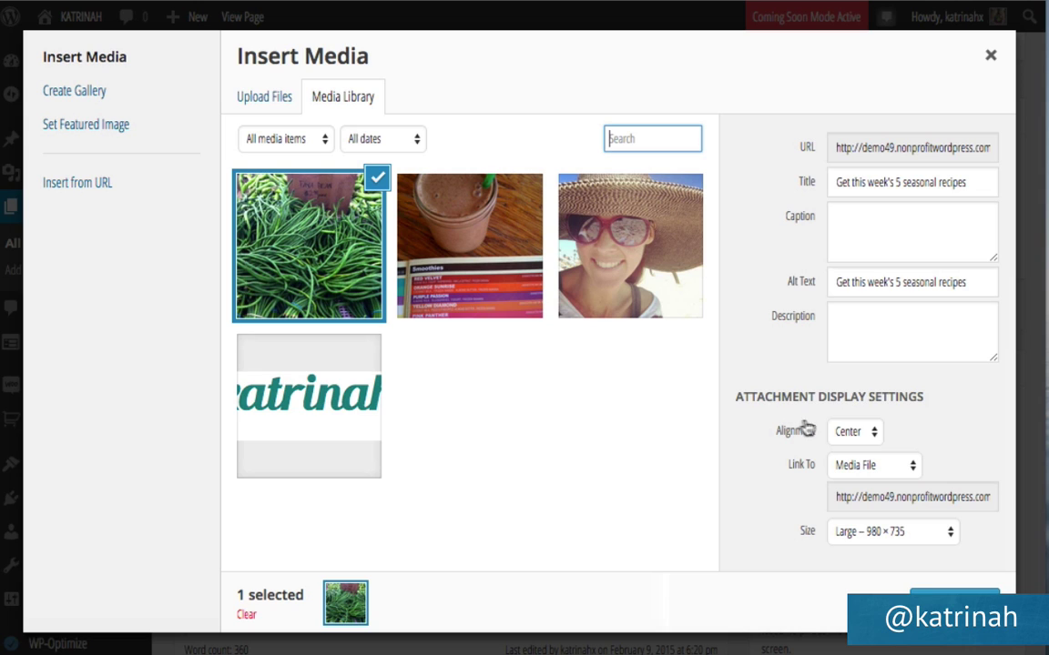
Insert the photo centred, with no link, at Large 980 × 735 size.
{"action": "left_click", "coordinate": [854, 433]}
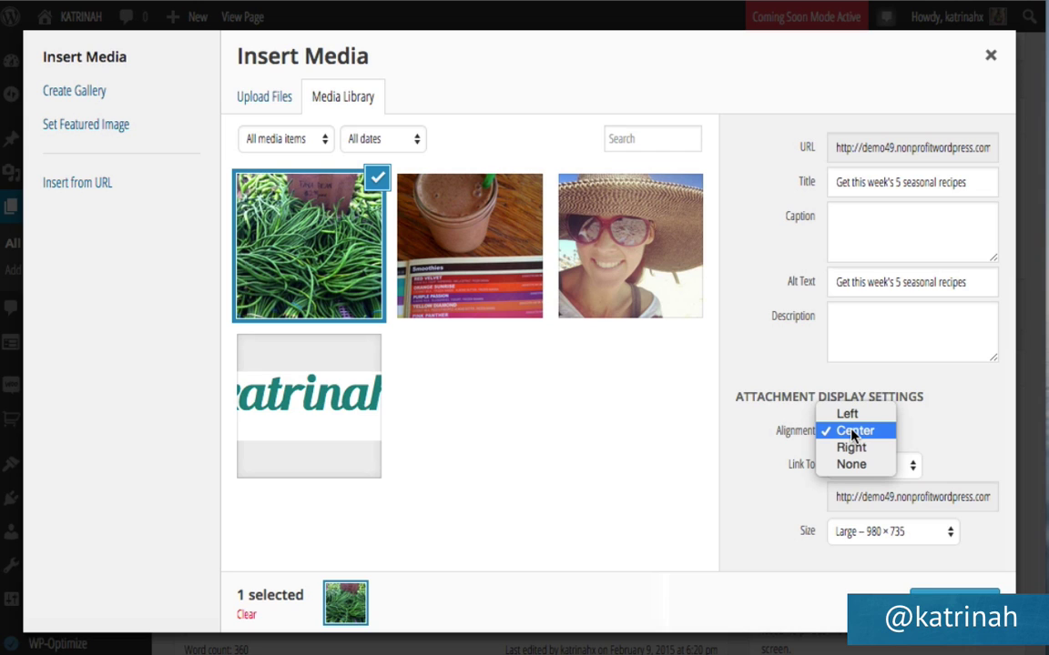
{"action": "left_click", "coordinate": [853, 432]}
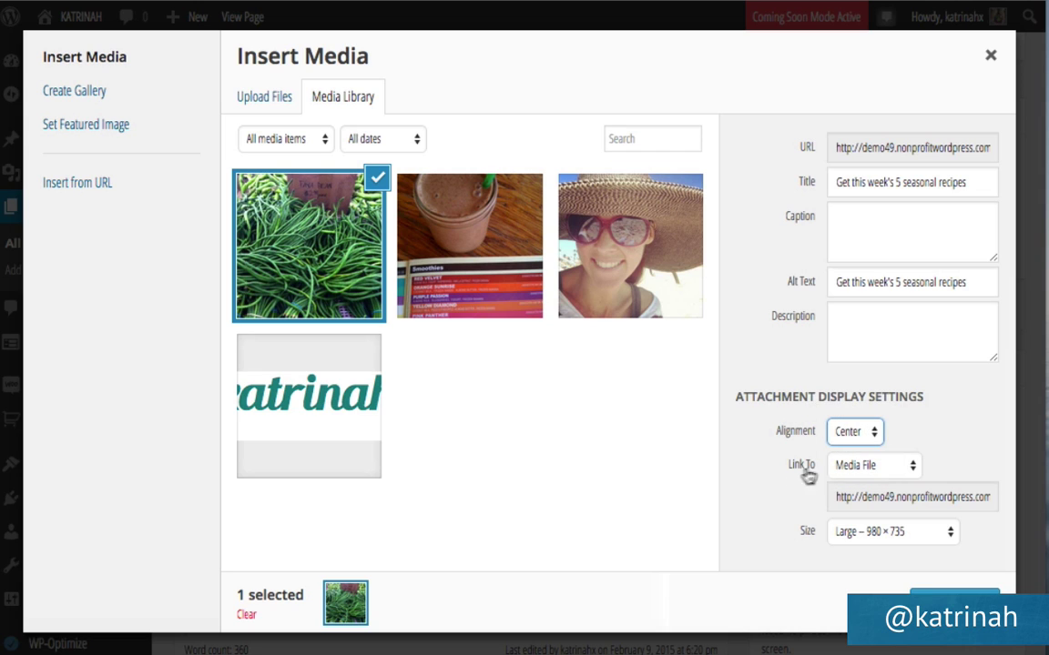
{"action": "left_click", "coordinate": [848, 468]}
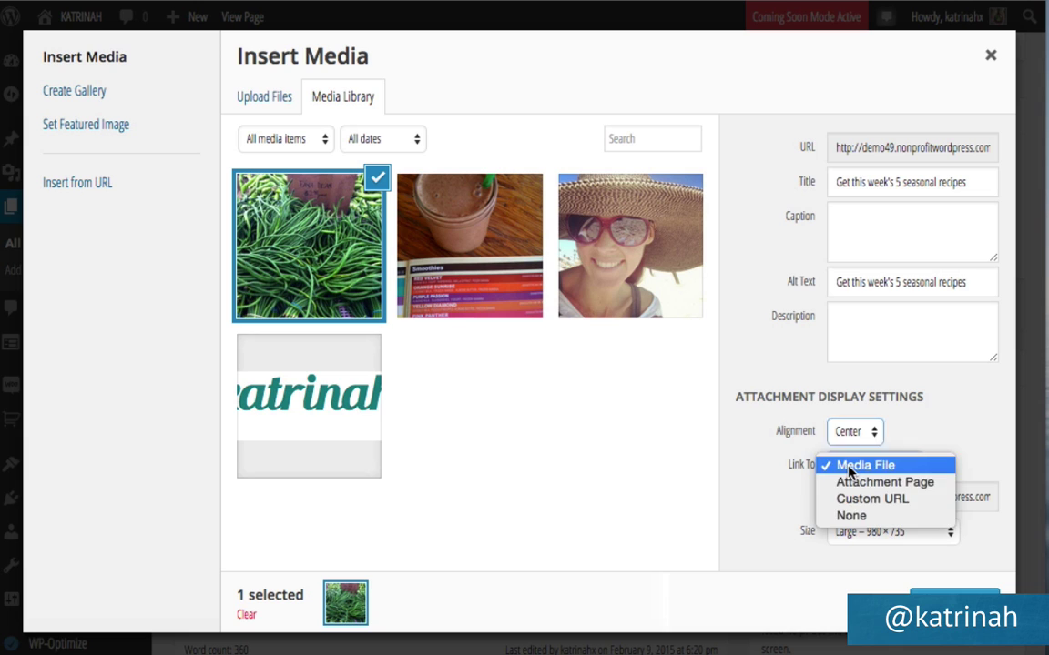
{"action": "left_click", "coordinate": [844, 516]}
{"action": "left_click", "coordinate": [845, 539]}
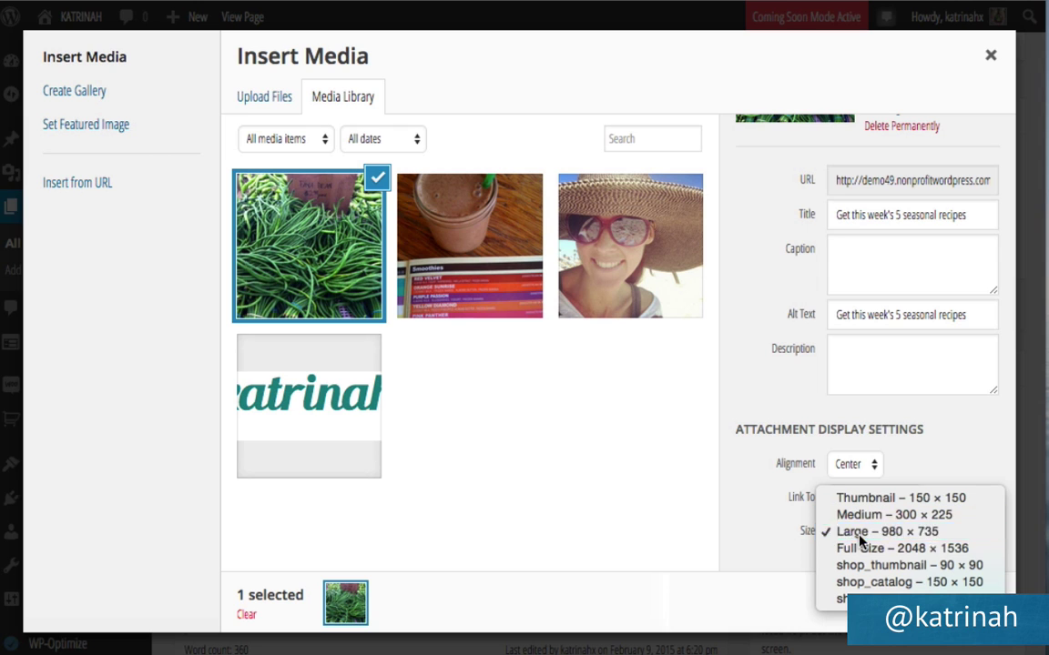
{"action": "left_click", "coordinate": [842, 537]}
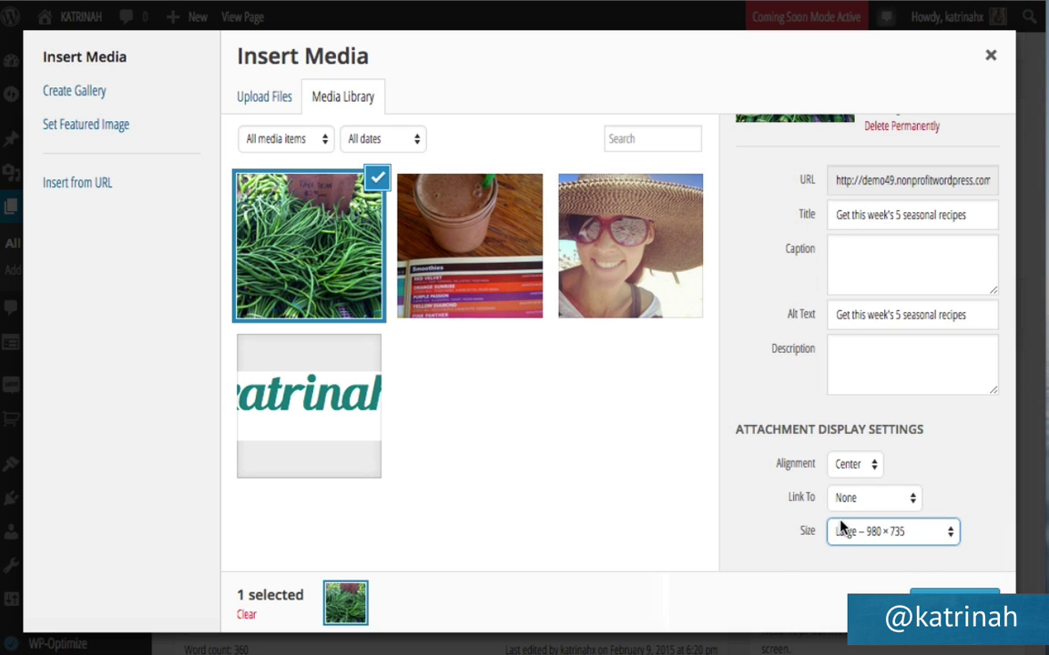
{"action": "left_click", "coordinate": [953, 603]}
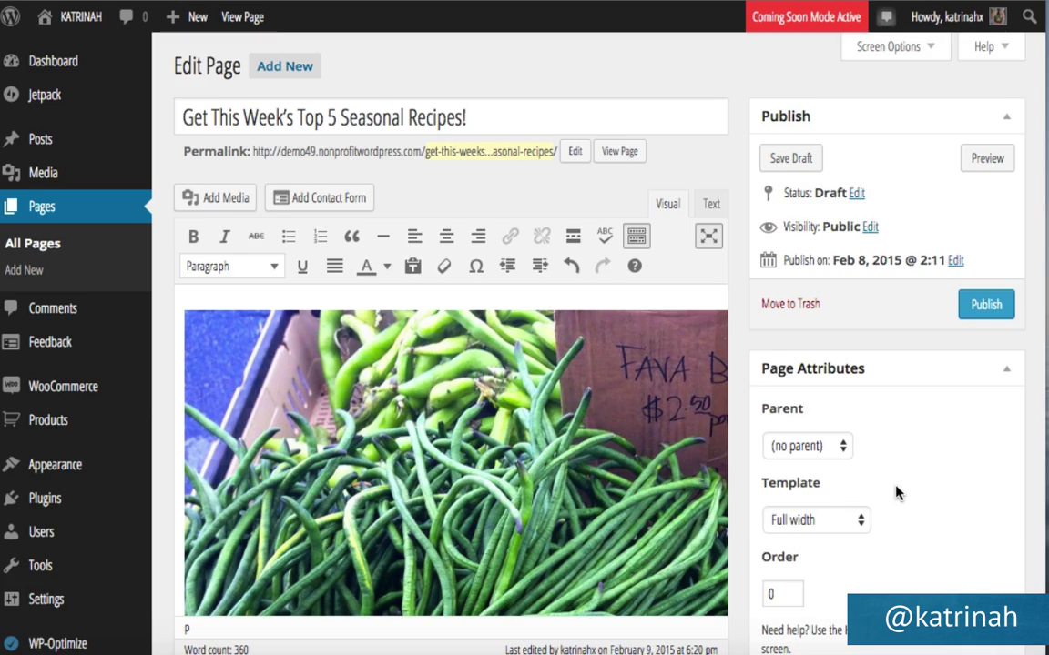
Leave the recipes page without a parent, keep the Full width template, and publish it.
{"action": "scroll", "coordinate": [895, 492], "scroll_direction": "down", "scroll_amount": 10}
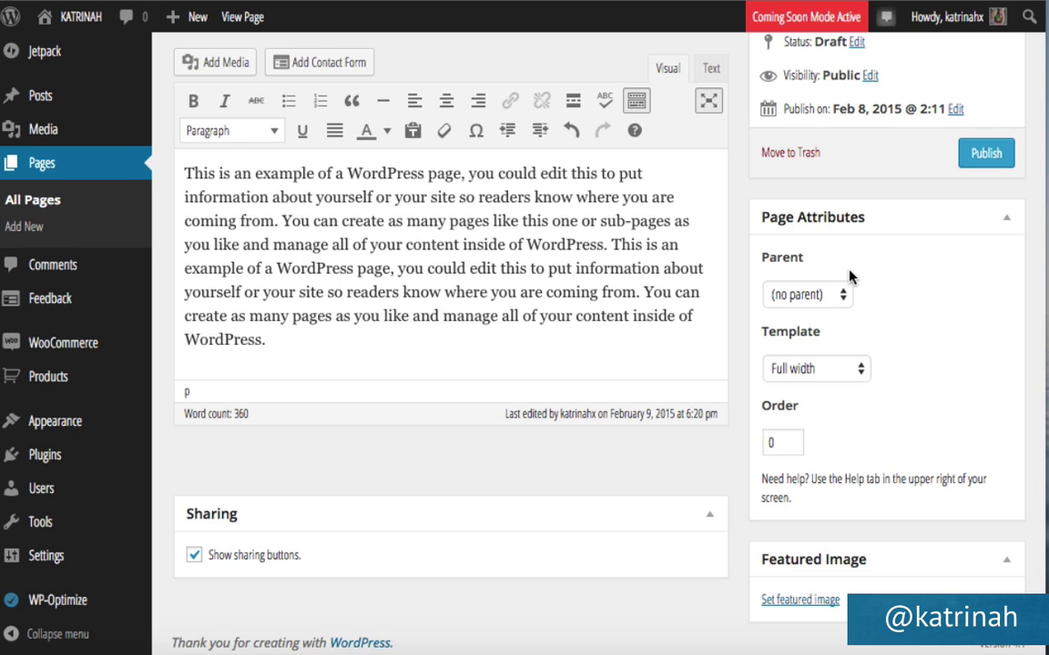
{"action": "left_click", "coordinate": [795, 295]}
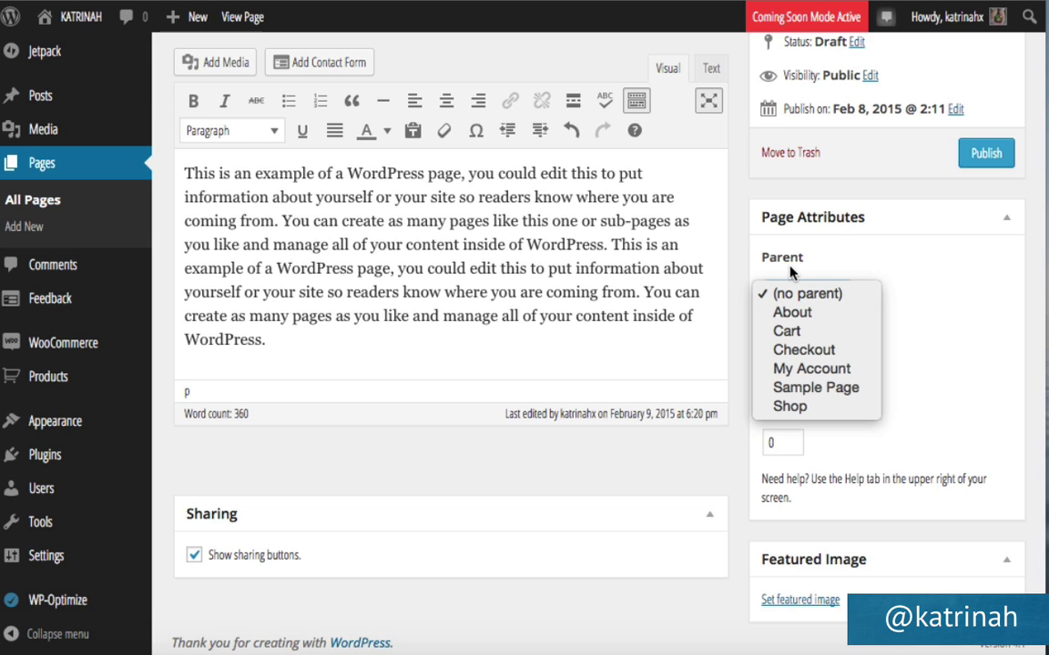
{"action": "left_click", "coordinate": [783, 293]}
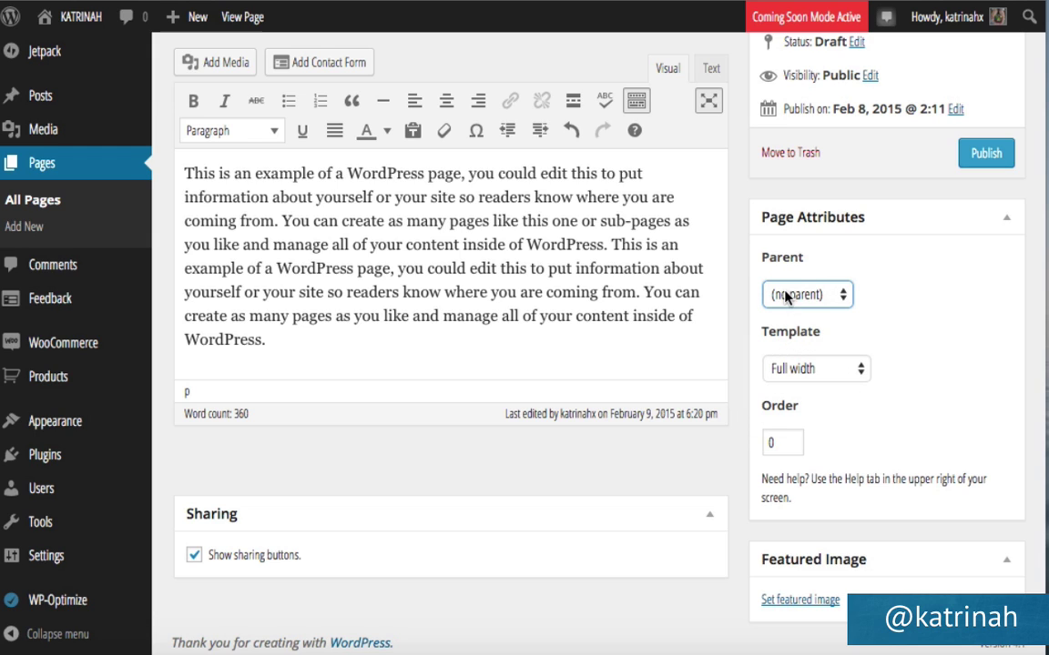
{"action": "left_click", "coordinate": [804, 368]}
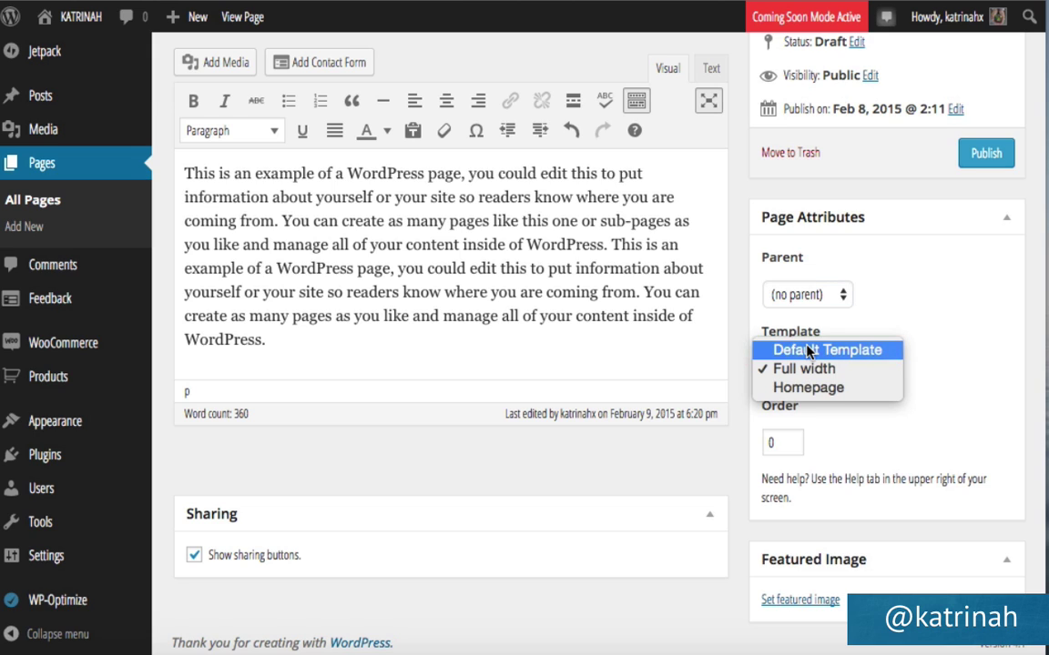
{"action": "left_click", "coordinate": [808, 351]}
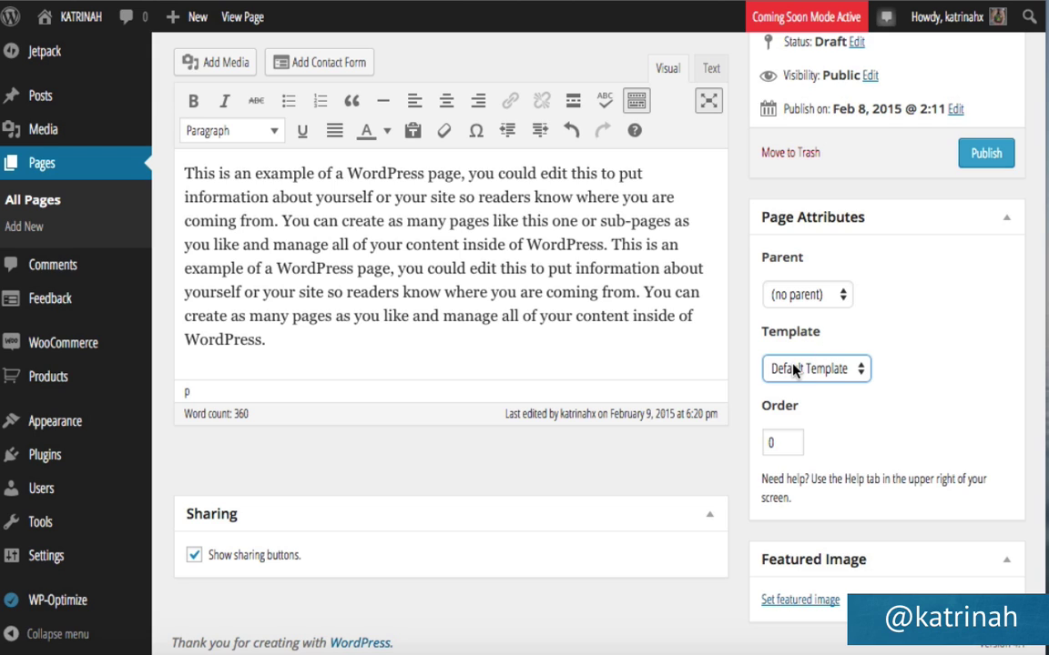
{"action": "left_click", "coordinate": [793, 369]}
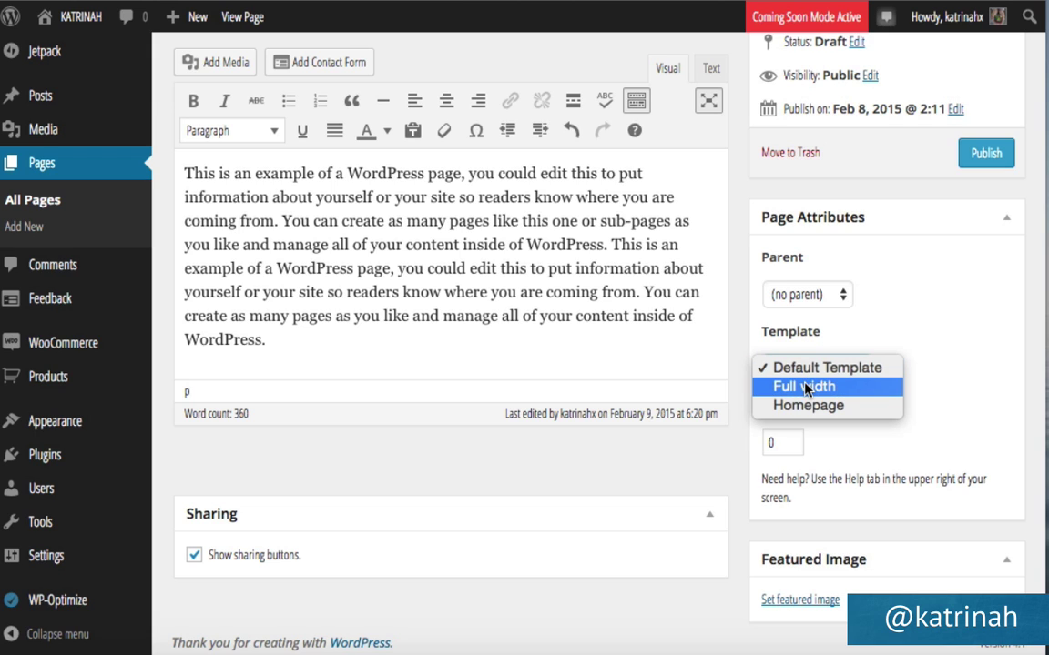
{"action": "left_click", "coordinate": [805, 387]}
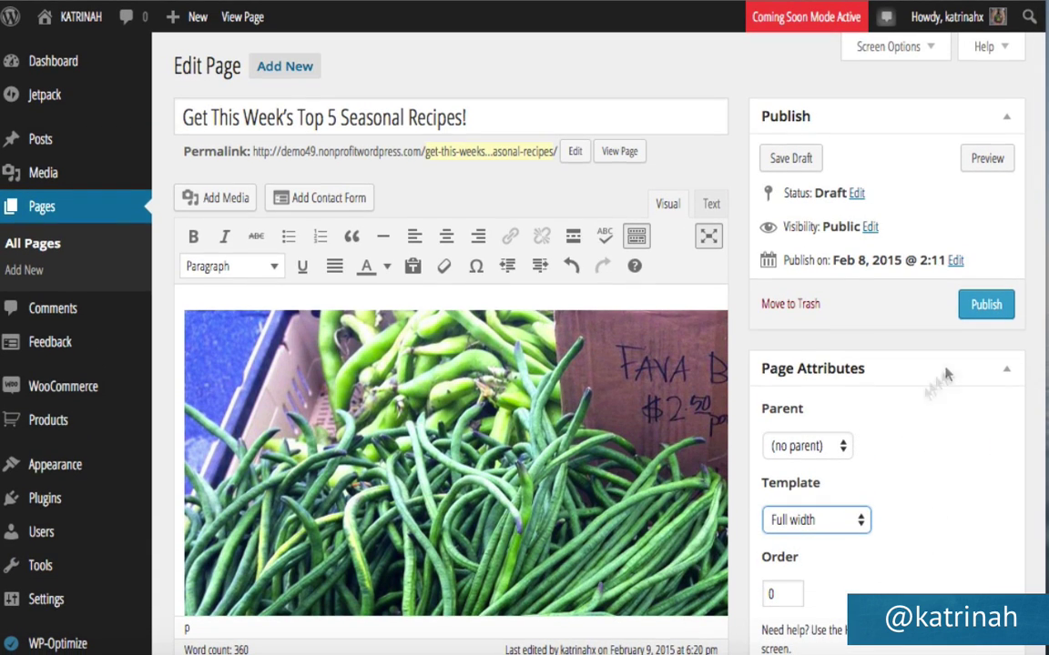
{"action": "left_click", "coordinate": [983, 306]}
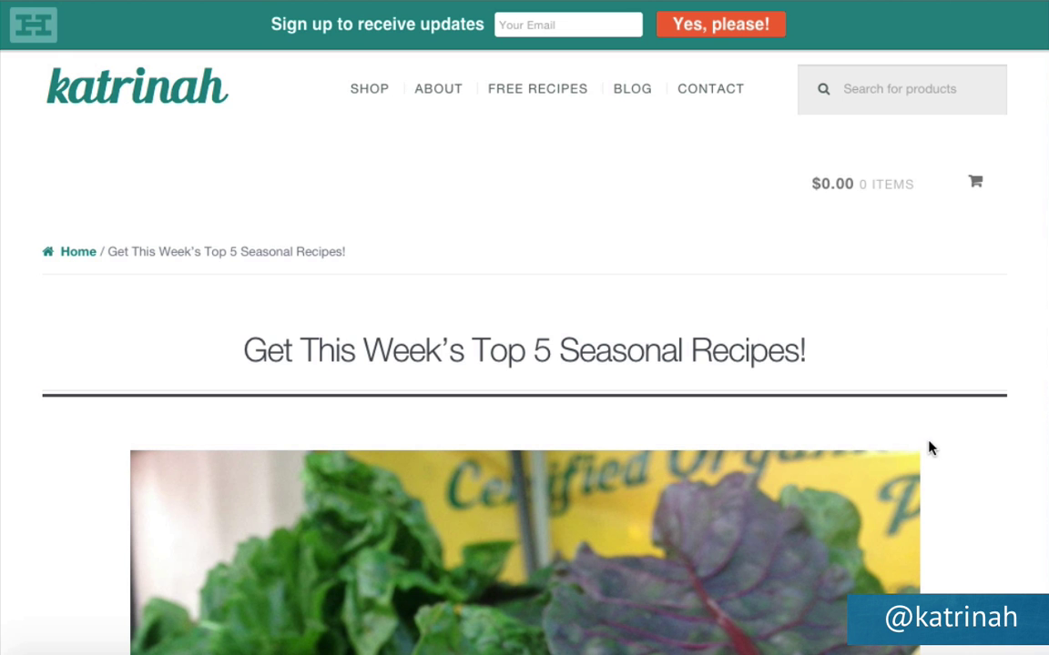
Scroll down through the live recipes page to review it.
{"action": "scroll", "coordinate": [924, 503], "scroll_direction": "down", "scroll_amount": 6}
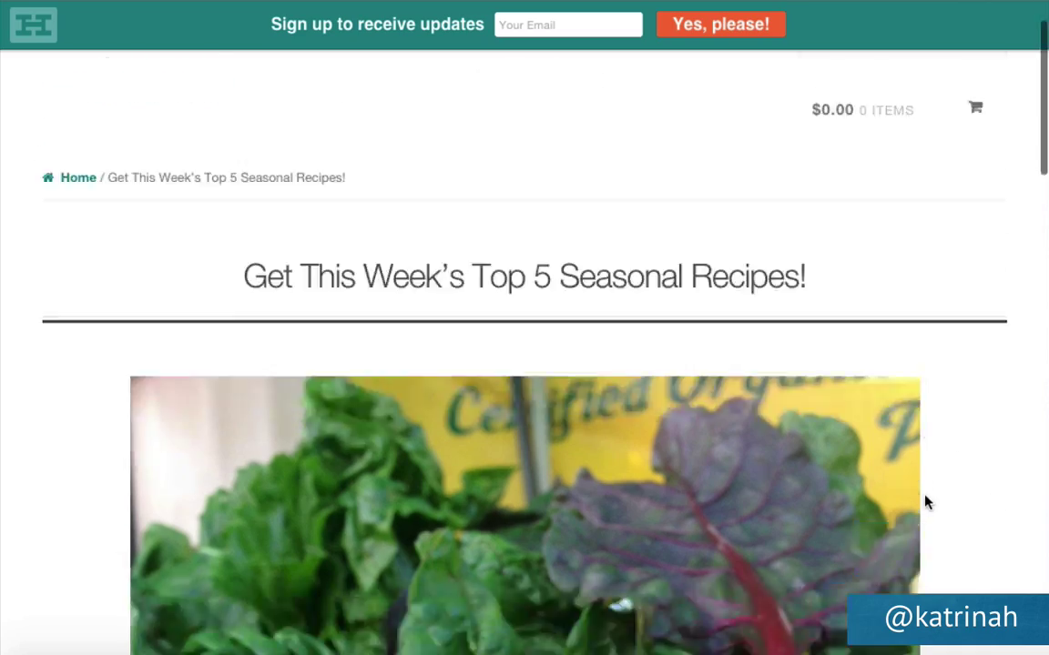
{"action": "scroll", "coordinate": [925, 503], "scroll_direction": "down", "scroll_amount": 3}
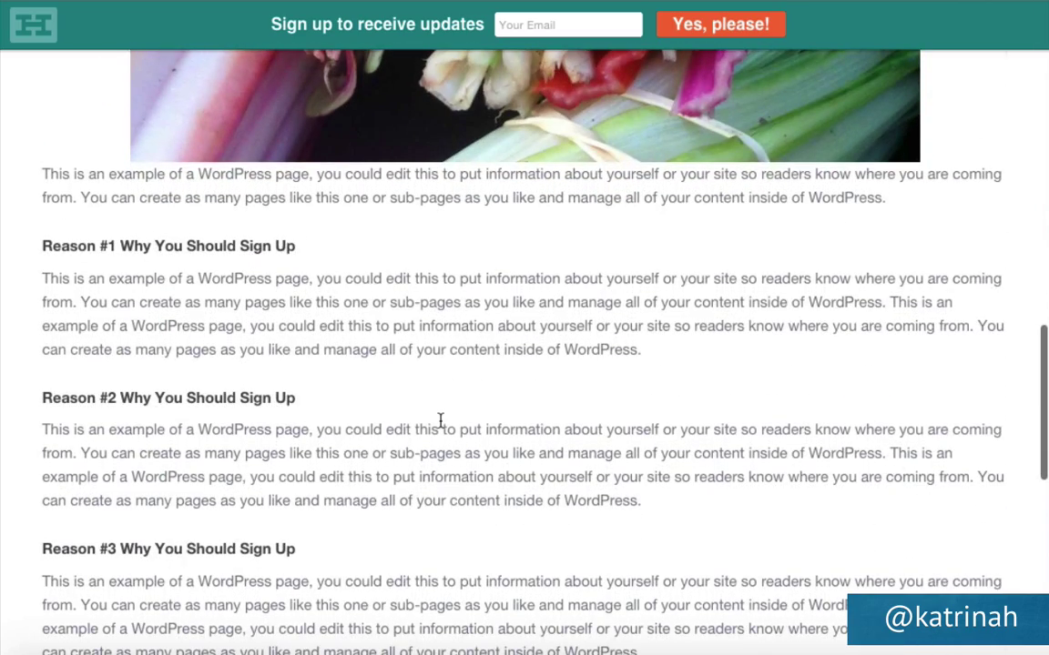
{"action": "scroll", "coordinate": [439, 423], "scroll_direction": "down", "scroll_amount": 3}
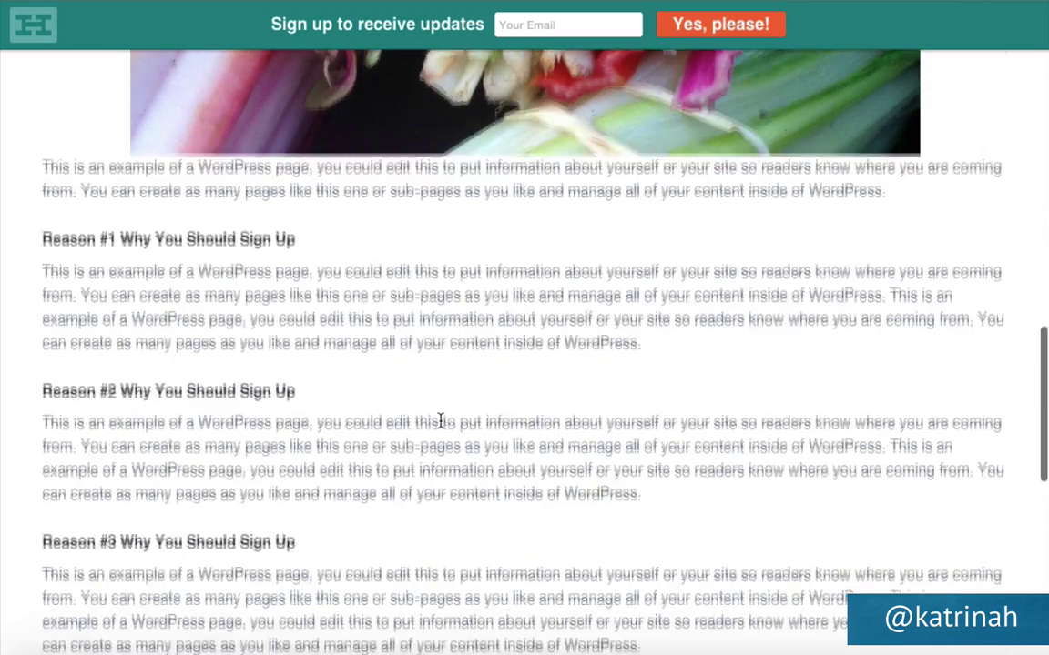
{"action": "scroll", "coordinate": [441, 426], "scroll_direction": "down", "scroll_amount": 1}
{"action": "scroll", "coordinate": [440, 426], "scroll_direction": "down", "scroll_amount": 3}
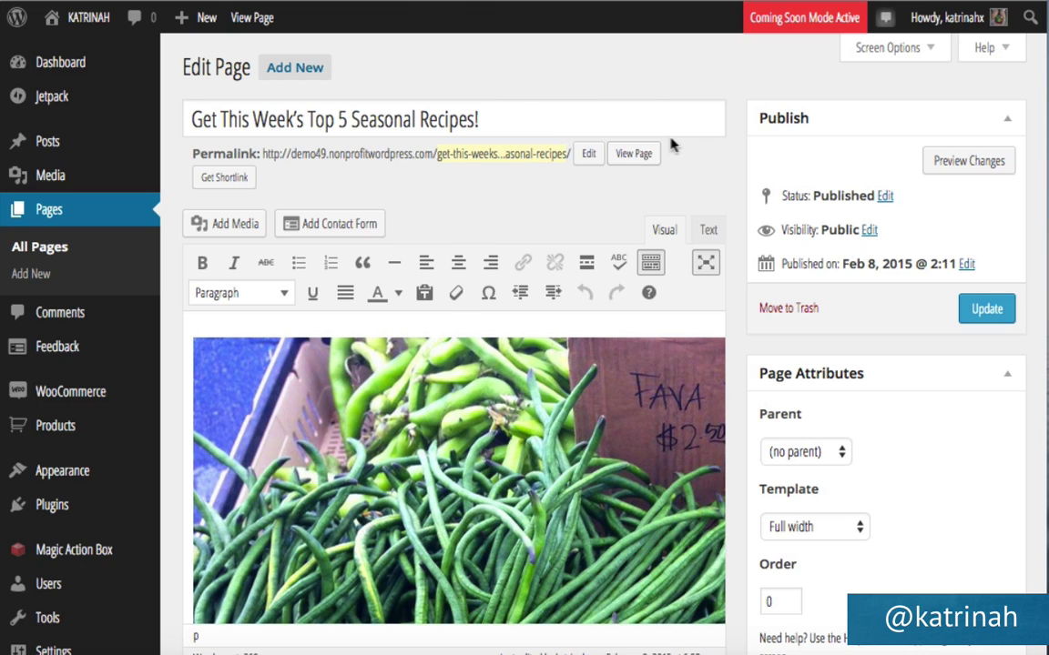
{"action": "left_click", "coordinate": [633, 155]}
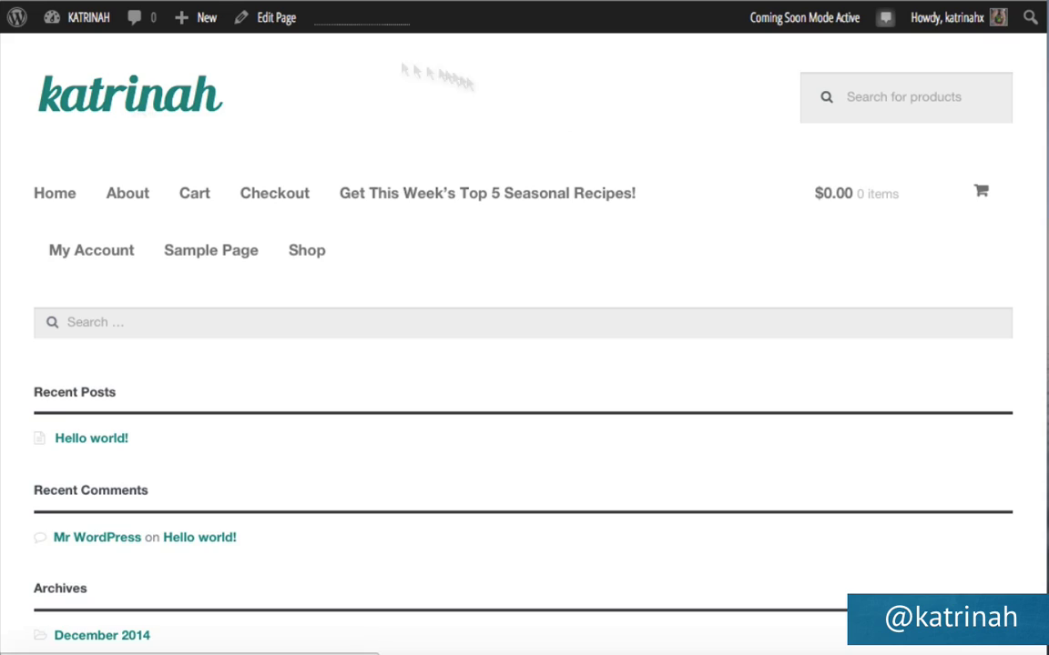
{"action": "scroll", "coordinate": [503, 333], "scroll_direction": "down", "scroll_amount": 10}
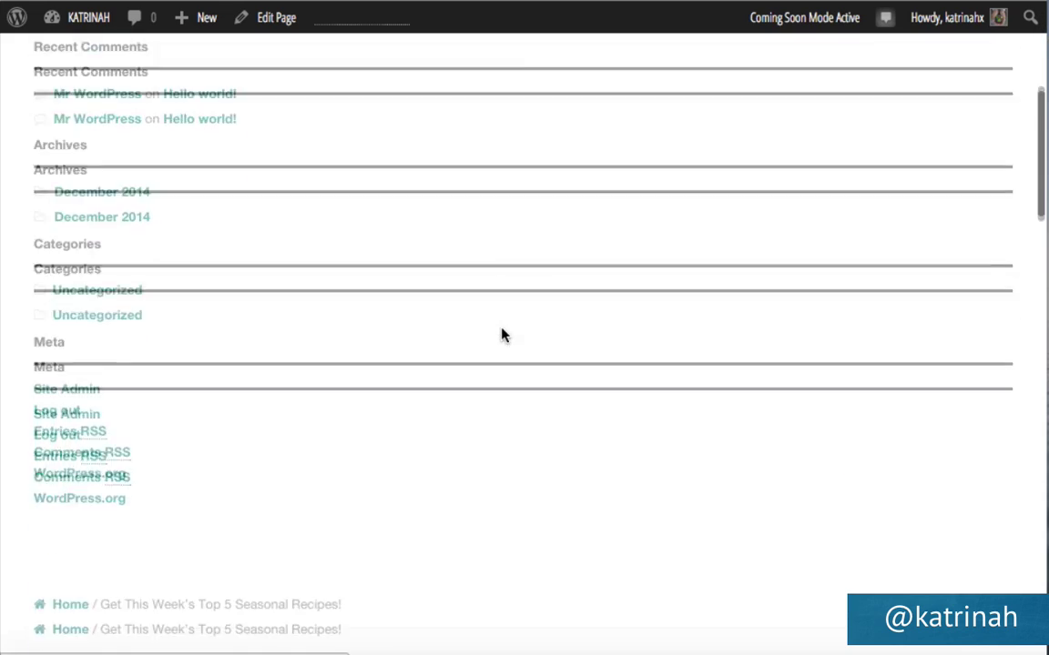
{"action": "scroll", "coordinate": [503, 329], "scroll_direction": "down", "scroll_amount": 3}
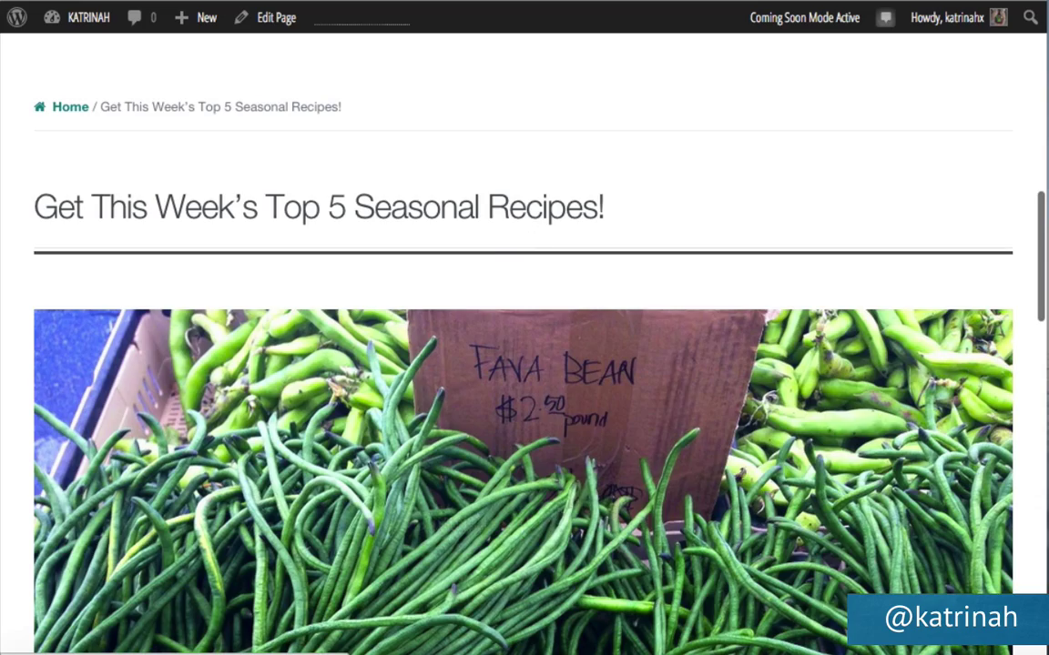
{"action": "scroll", "coordinate": [574, 411], "scroll_direction": "down", "scroll_amount": 9}
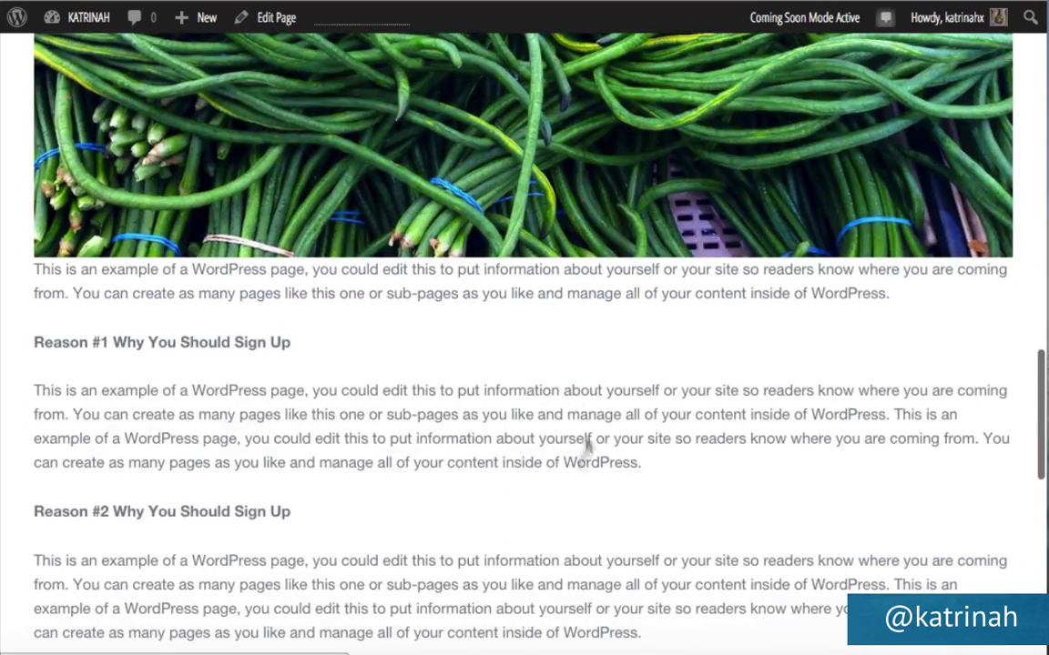
{"action": "scroll", "coordinate": [575, 412], "scroll_direction": "down", "scroll_amount": 3}
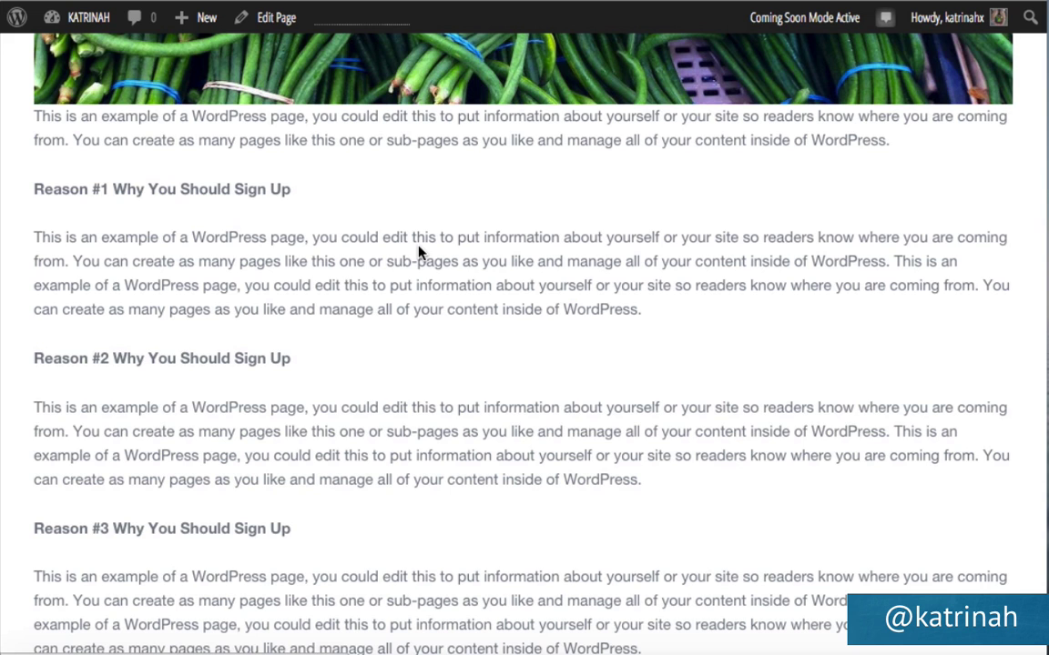
{"action": "scroll", "coordinate": [417, 251], "scroll_direction": "down", "scroll_amount": 8}
{"action": "scroll", "coordinate": [418, 251], "scroll_direction": "up", "scroll_amount": 3}
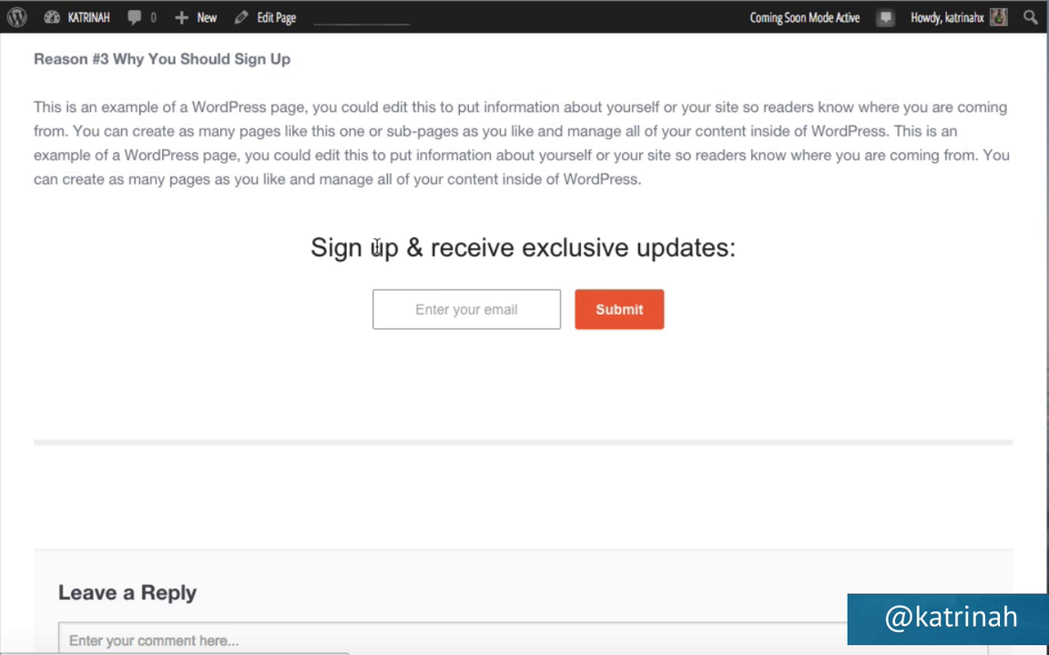
{"action": "scroll", "coordinate": [241, 381], "scroll_direction": "down", "scroll_amount": 5}
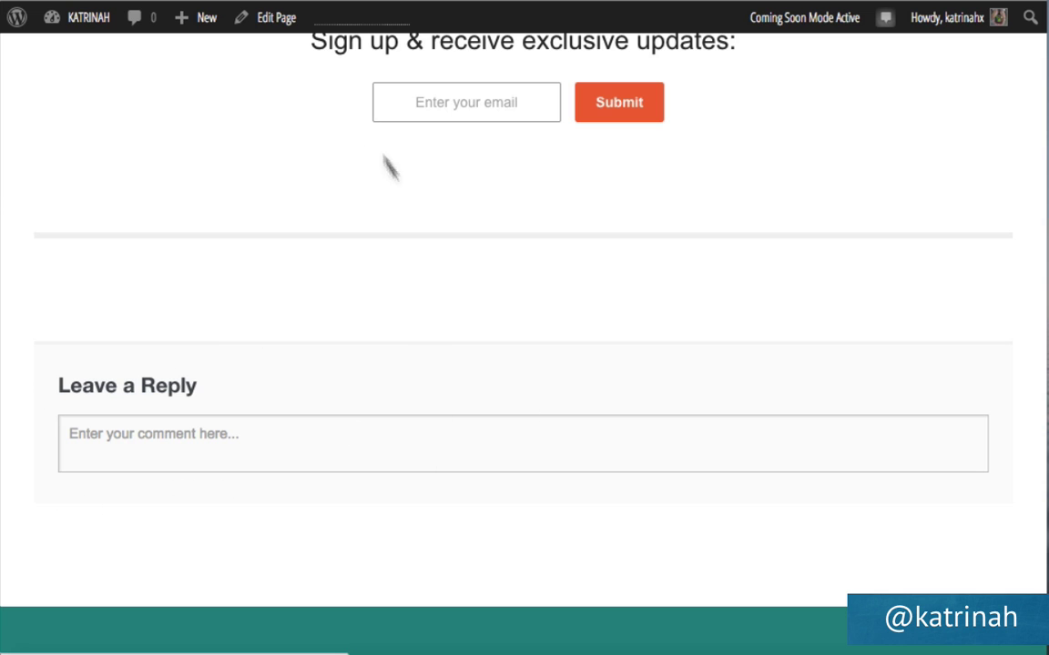
{"action": "left_click", "coordinate": [268, 22]}
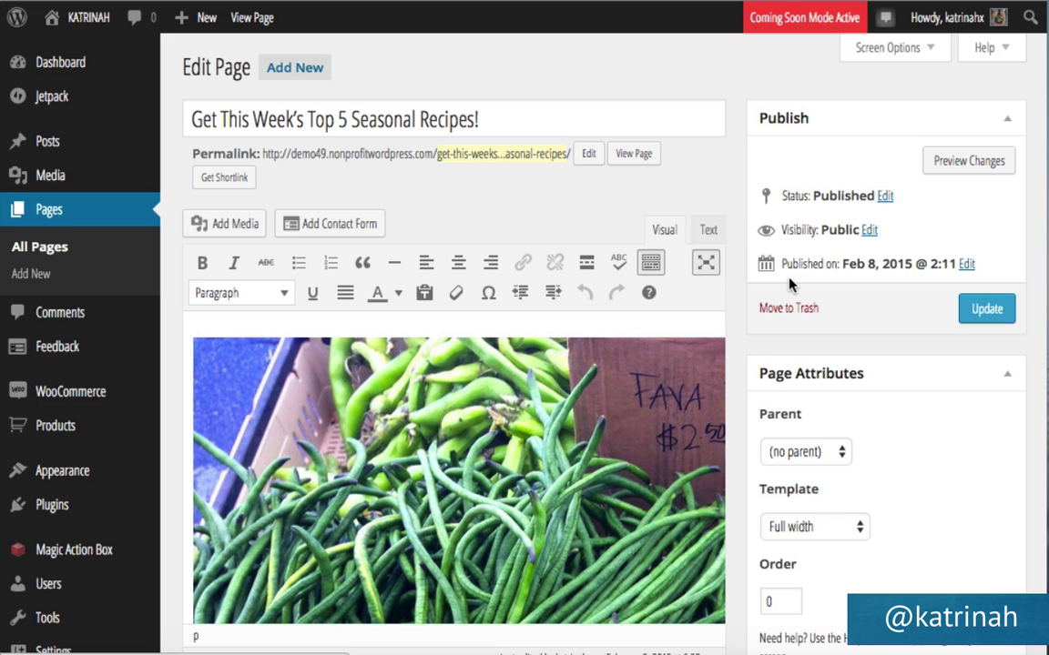
Show the Discussion panel on the recipes page editor via Screen Options.
{"action": "scroll", "coordinate": [789, 285], "scroll_direction": "down", "scroll_amount": 15}
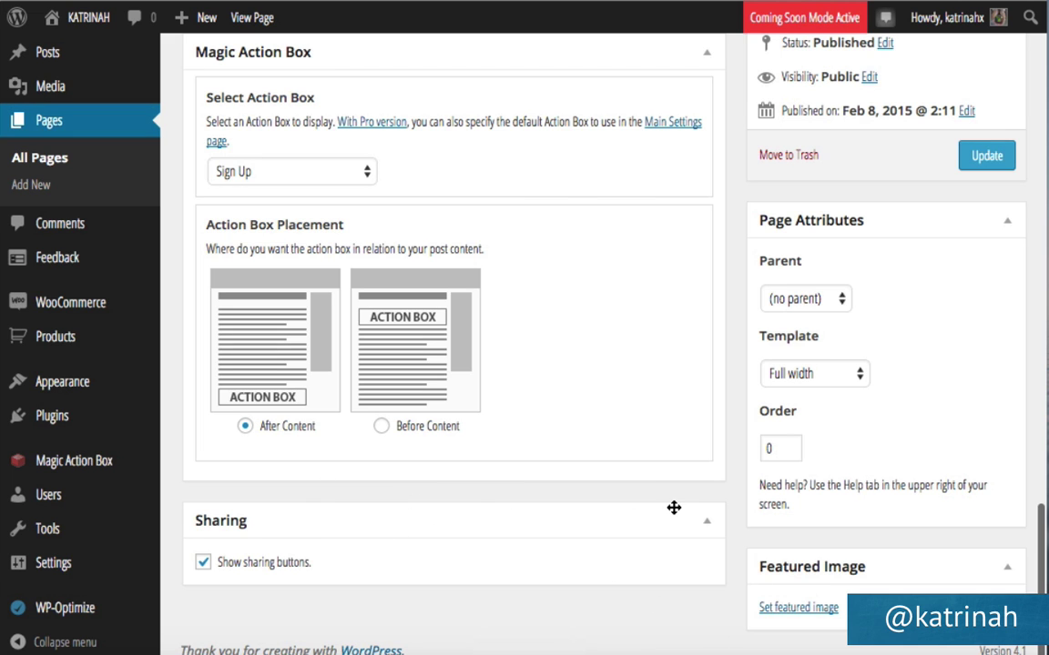
{"action": "scroll", "coordinate": [685, 524], "scroll_direction": "up", "scroll_amount": 15}
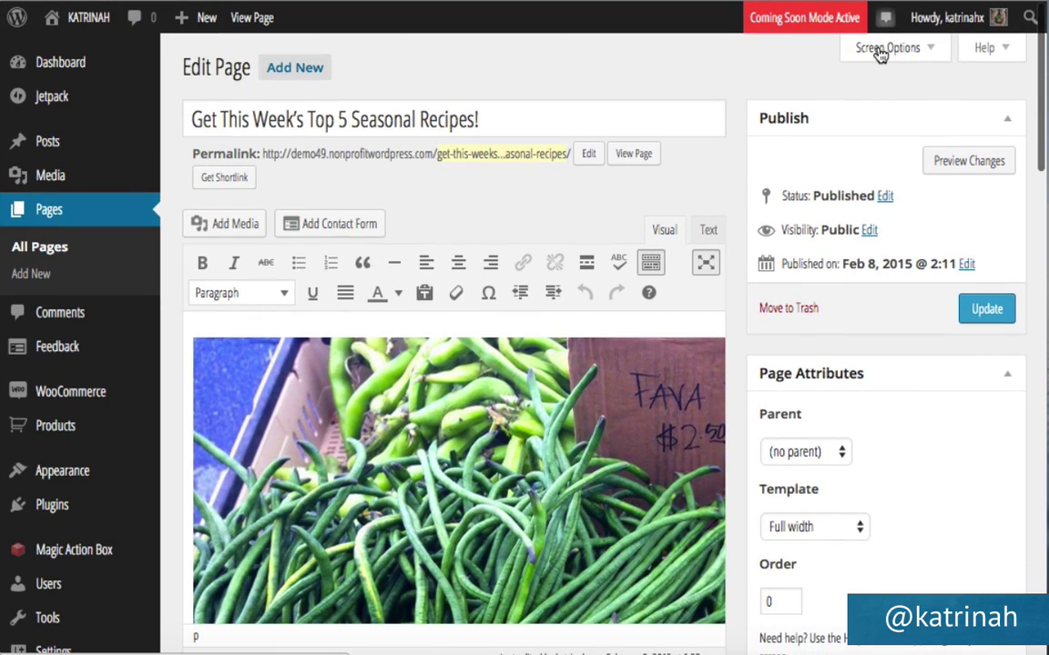
{"action": "left_click", "coordinate": [880, 52]}
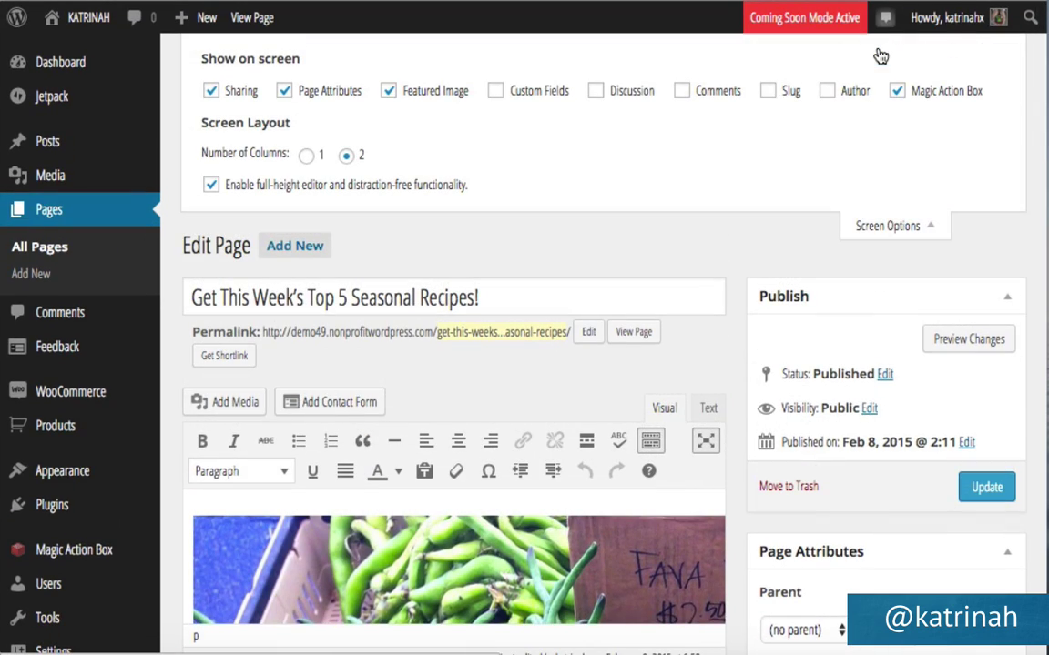
{"action": "left_click", "coordinate": [599, 92]}
{"action": "left_click", "coordinate": [884, 230]}
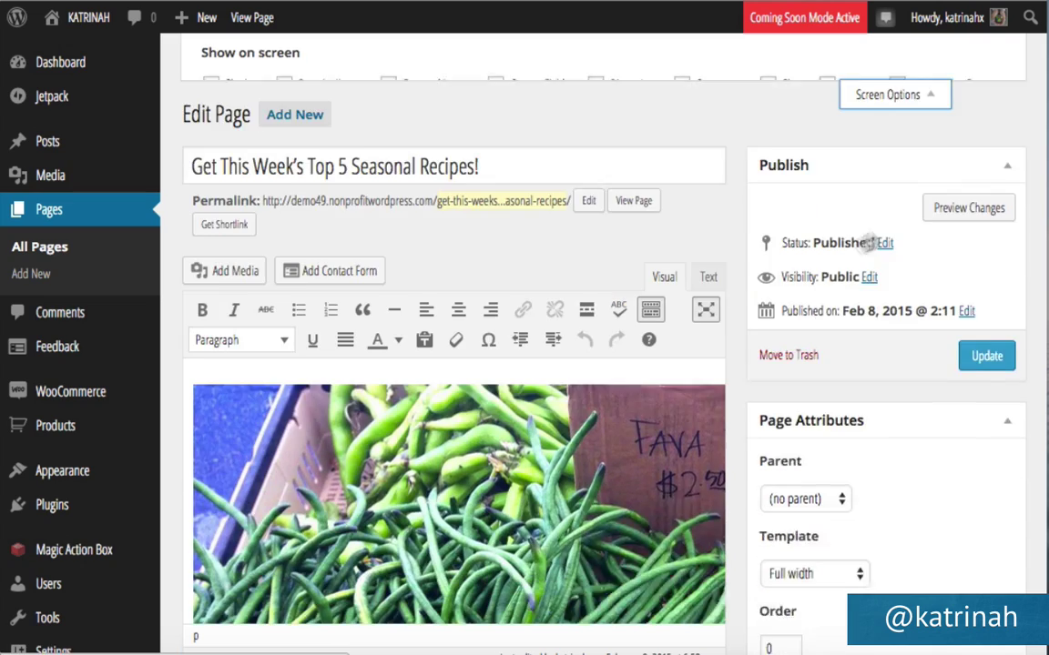
Turn off comments, trackbacks and pingbacks, update the page, and view it live.
{"action": "scroll", "coordinate": [778, 297], "scroll_direction": "down", "scroll_amount": 15}
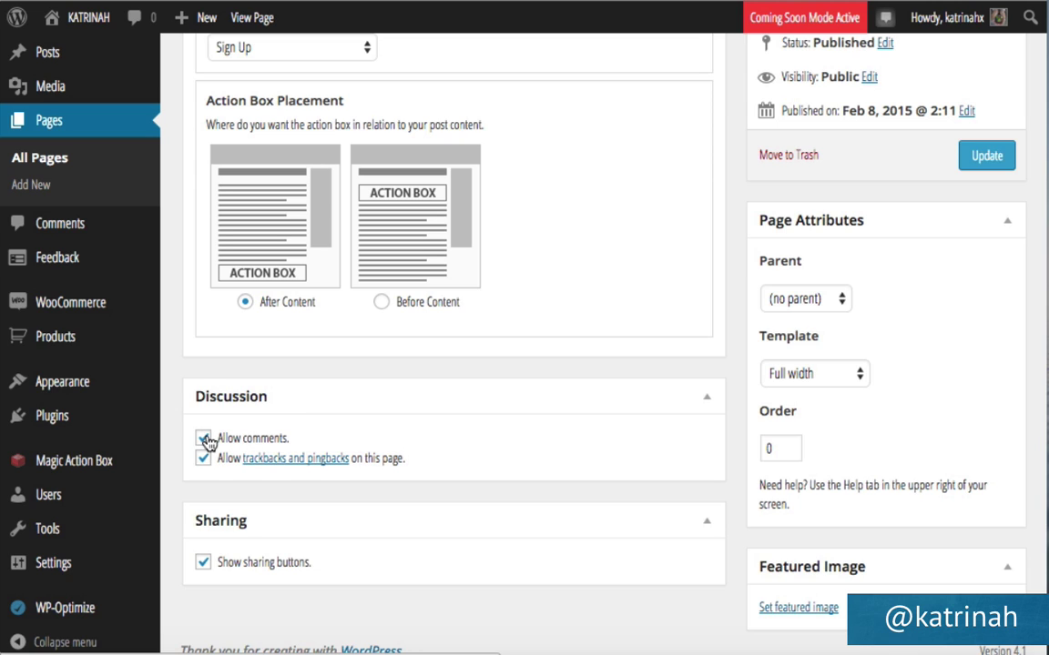
{"action": "left_click", "coordinate": [203, 438]}
{"action": "left_click", "coordinate": [203, 460]}
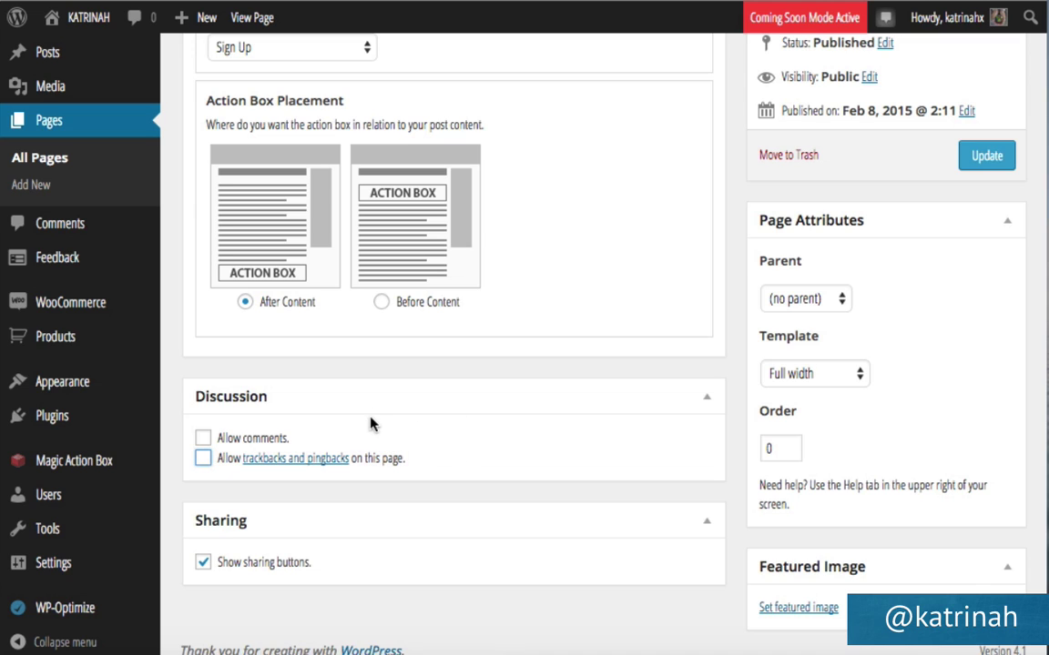
{"action": "left_click", "coordinate": [987, 161]}
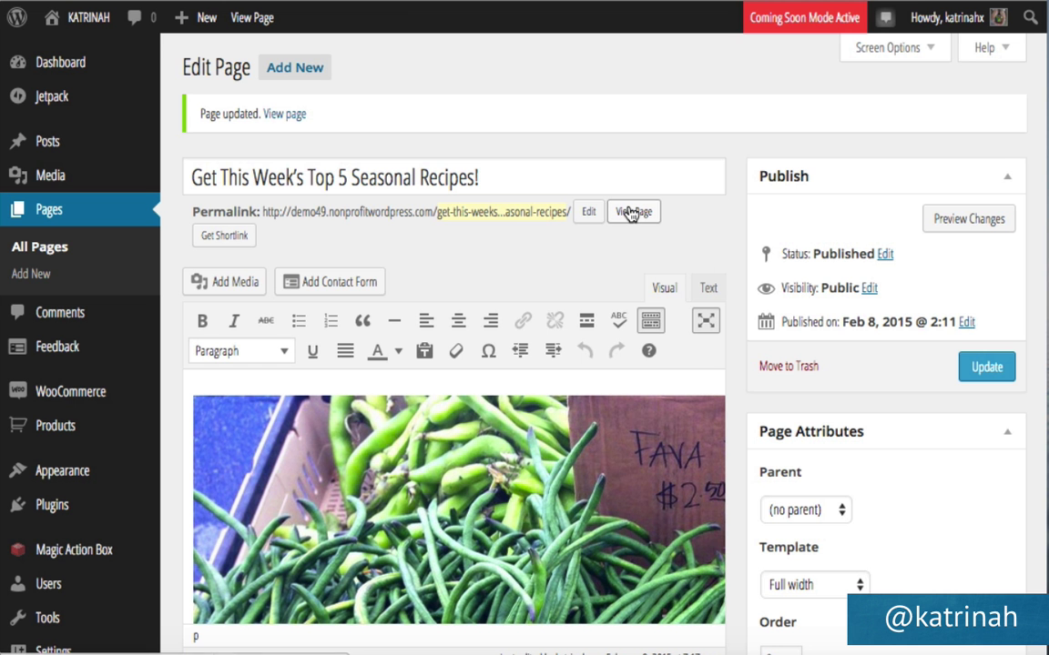
{"action": "left_click", "coordinate": [630, 213]}
Scroll the live recipes page down to the sign-up form and back up to the header menu.
{"action": "scroll", "coordinate": [438, 435], "scroll_direction": "down", "scroll_amount": 15}
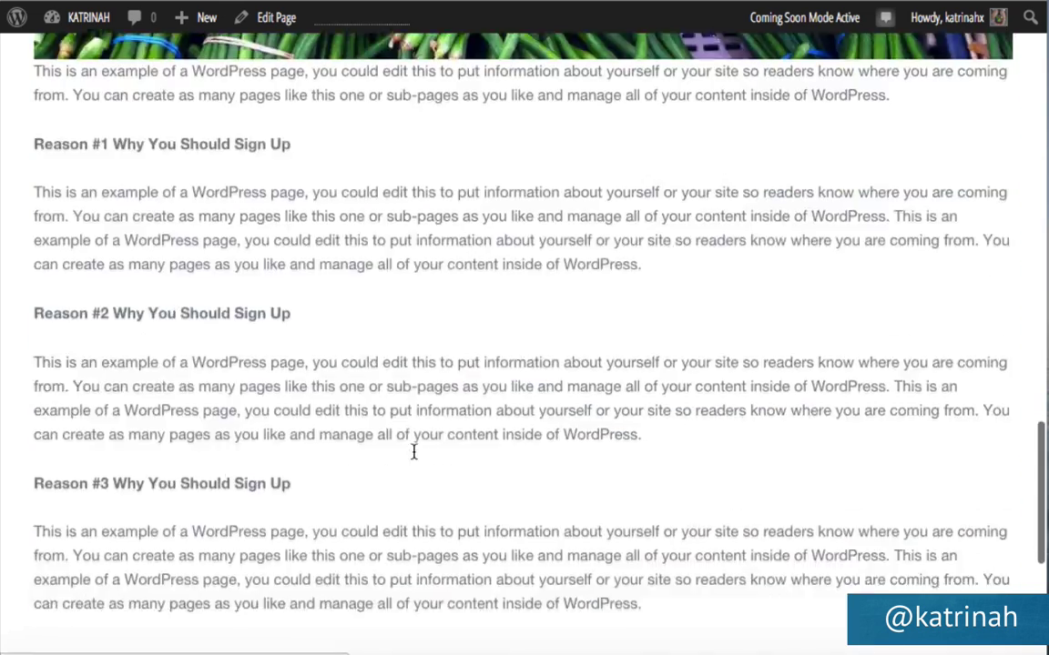
{"action": "scroll", "coordinate": [413, 451], "scroll_direction": "down", "scroll_amount": 5}
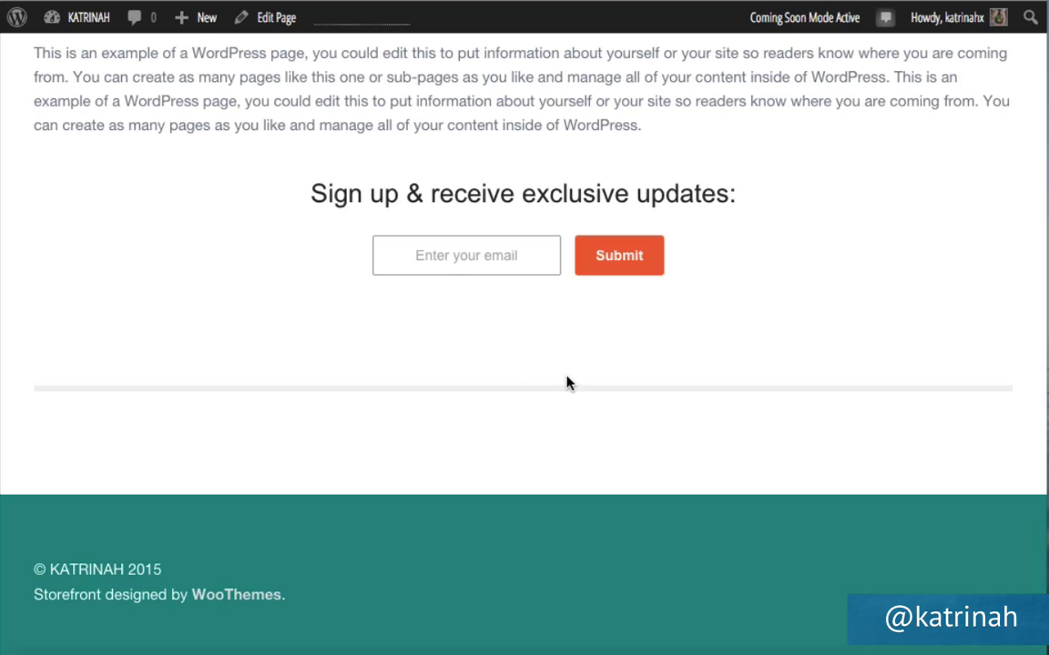
{"action": "scroll", "coordinate": [566, 384], "scroll_direction": "up", "scroll_amount": 15}
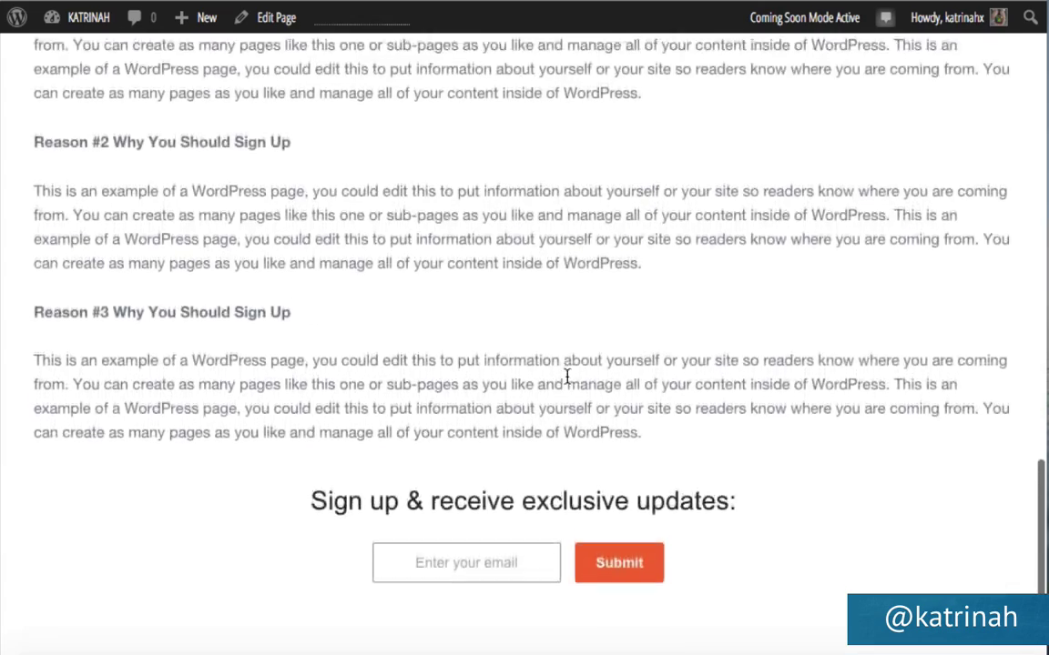
{"action": "scroll", "coordinate": [566, 383], "scroll_direction": "up", "scroll_amount": 5}
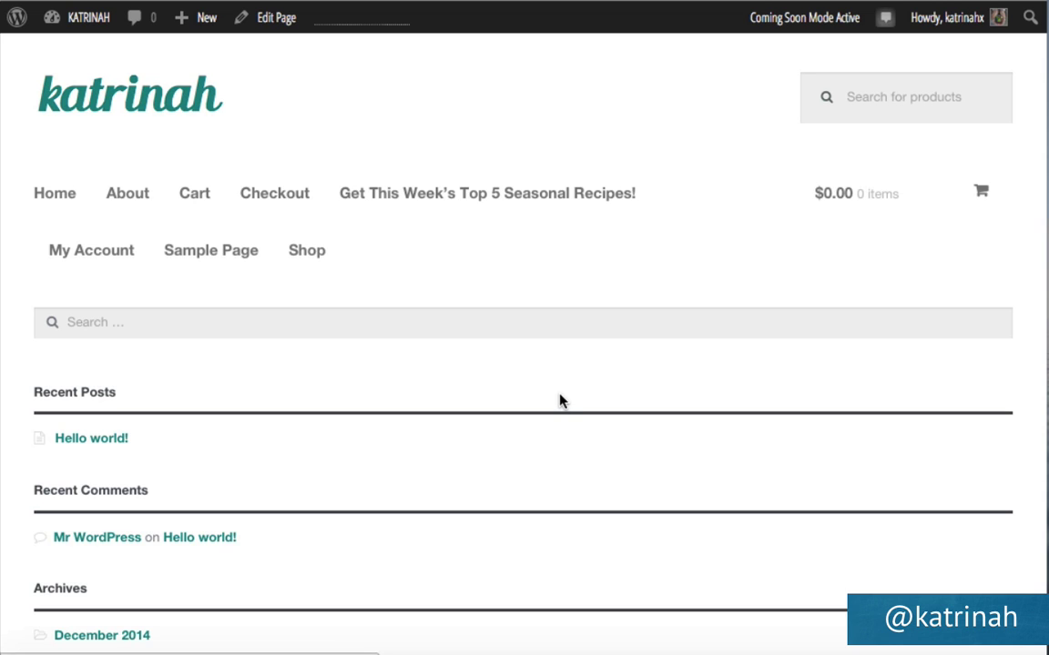
Create a new page titled 'Blog', keep the Default Template, and publish it.
{"action": "mouse_move", "coordinate": [54, 21]}
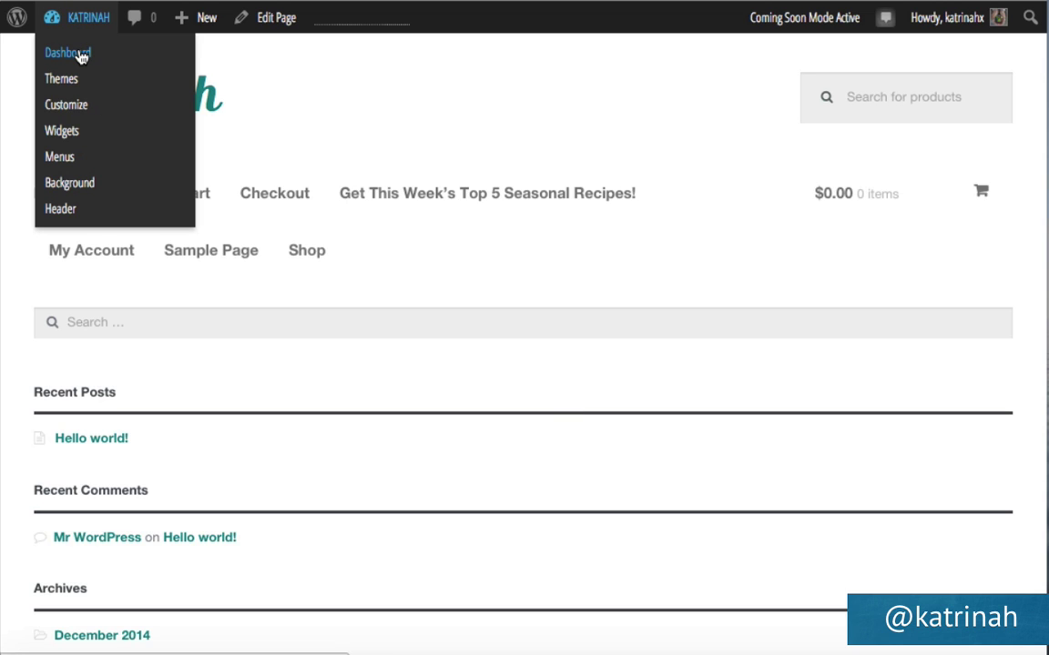
{"action": "left_click", "coordinate": [80, 57]}
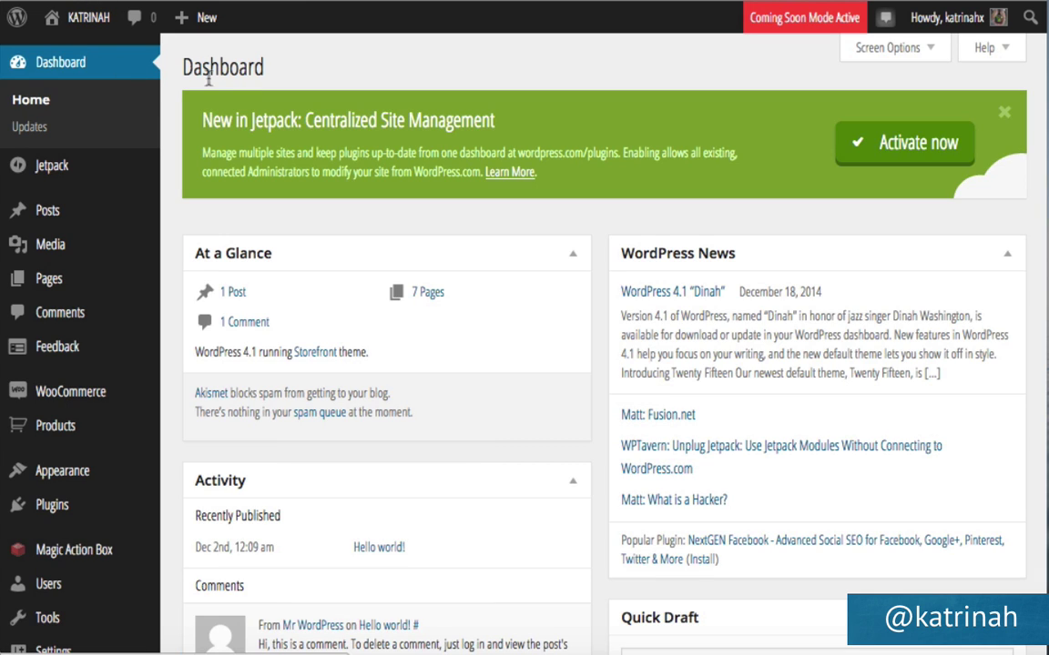
{"action": "mouse_move", "coordinate": [186, 18]}
{"action": "mouse_move", "coordinate": [65, 284]}
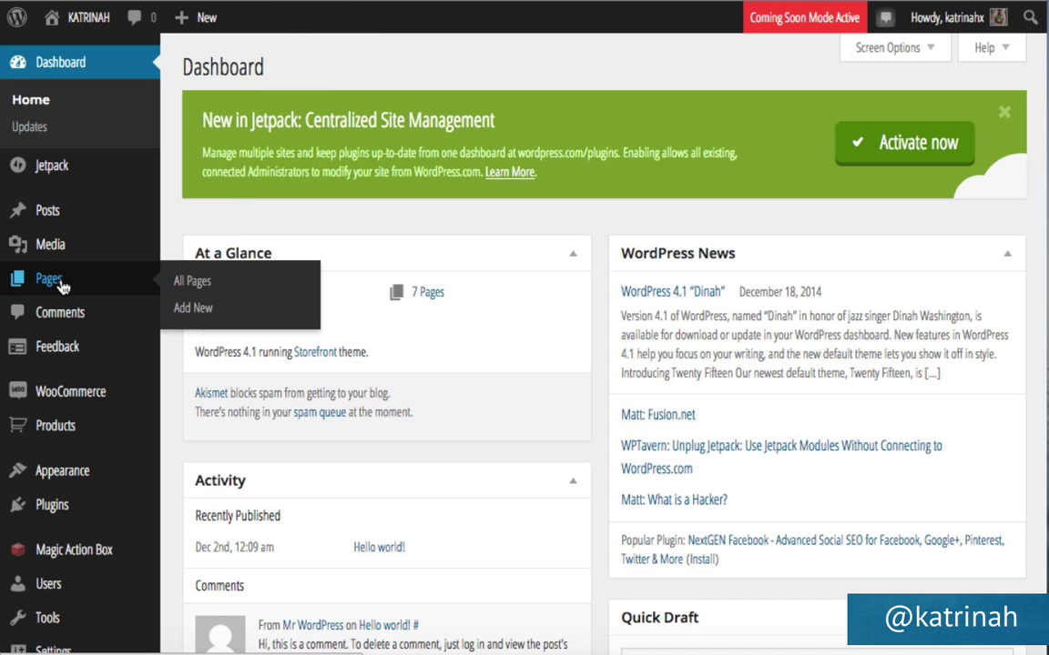
{"action": "left_click", "coordinate": [203, 311]}
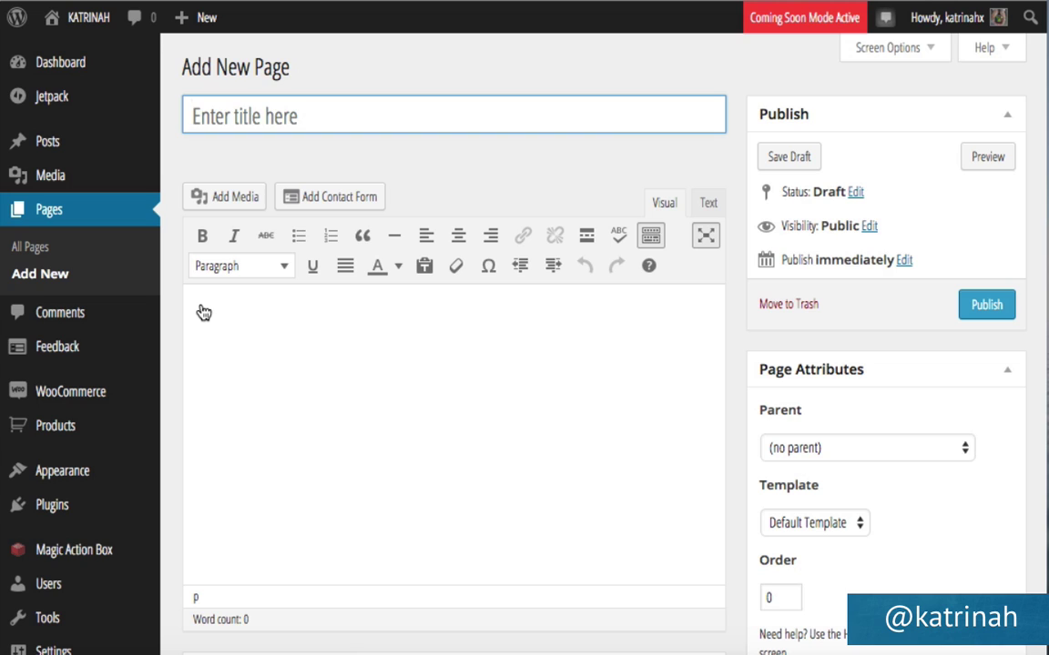
{"action": "type", "text": "Blog"}
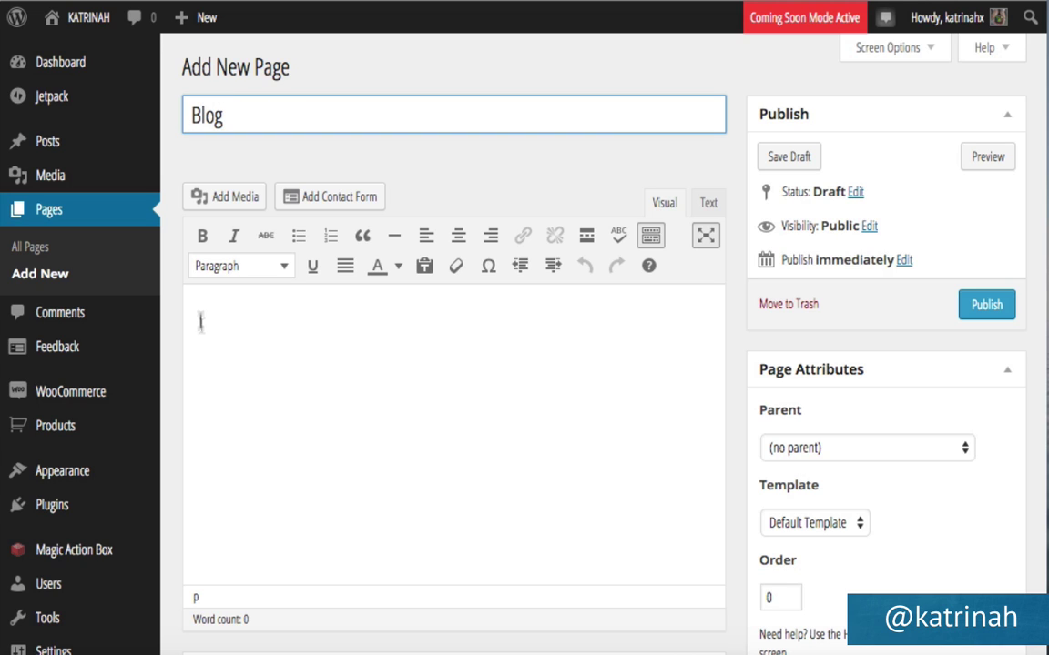
{"action": "left_click", "coordinate": [426, 440]}
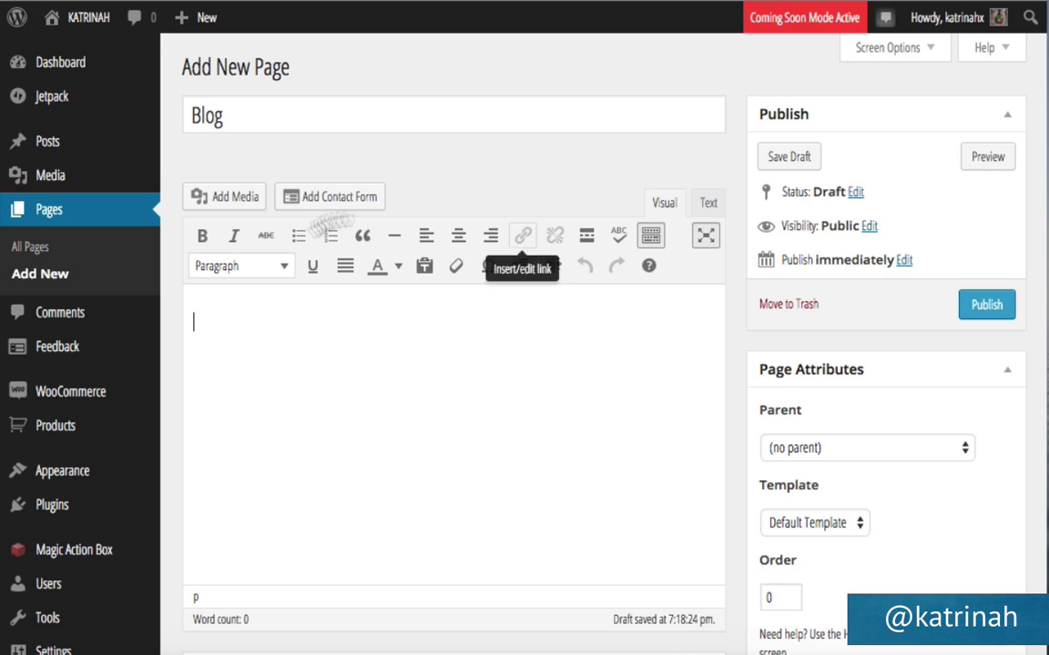
{"action": "scroll", "coordinate": [859, 374], "scroll_direction": "down", "scroll_amount": 2}
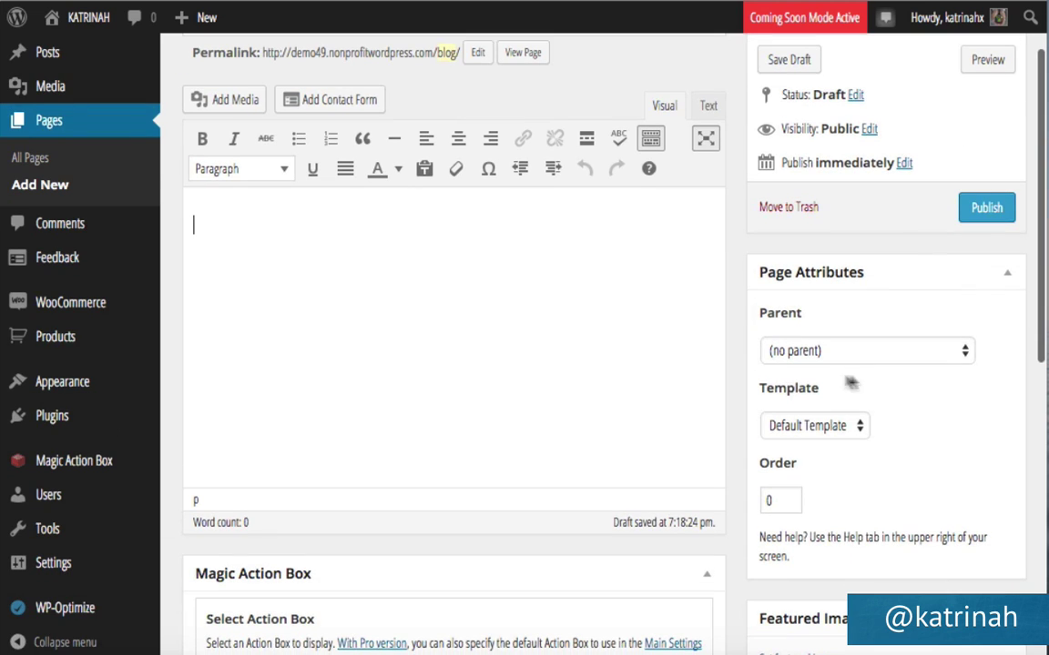
{"action": "left_click", "coordinate": [811, 426]}
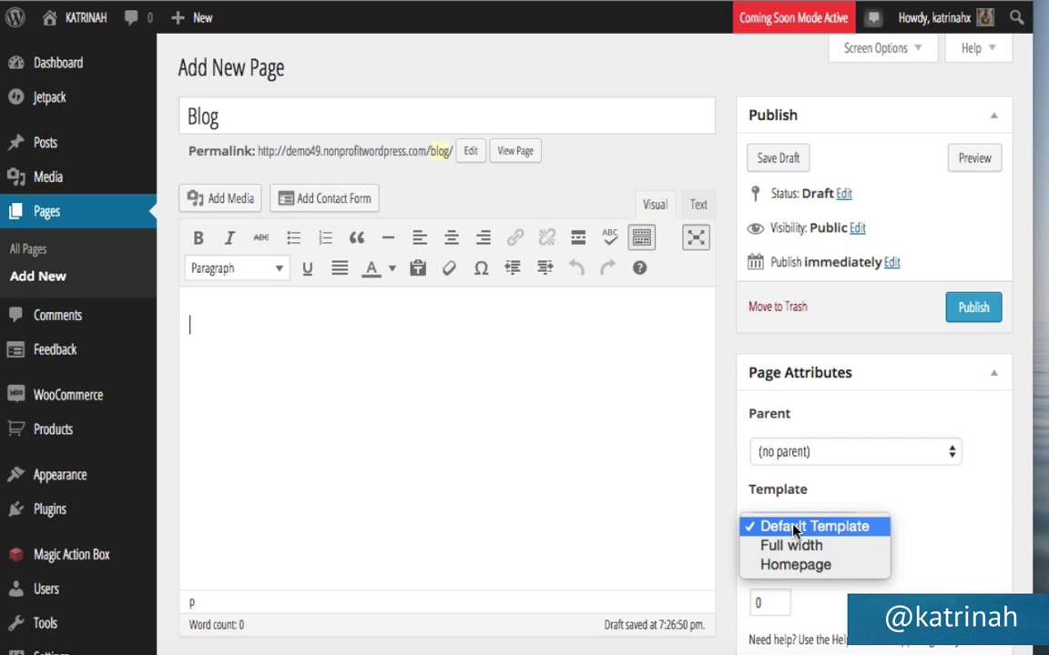
{"action": "left_click", "coordinate": [794, 530]}
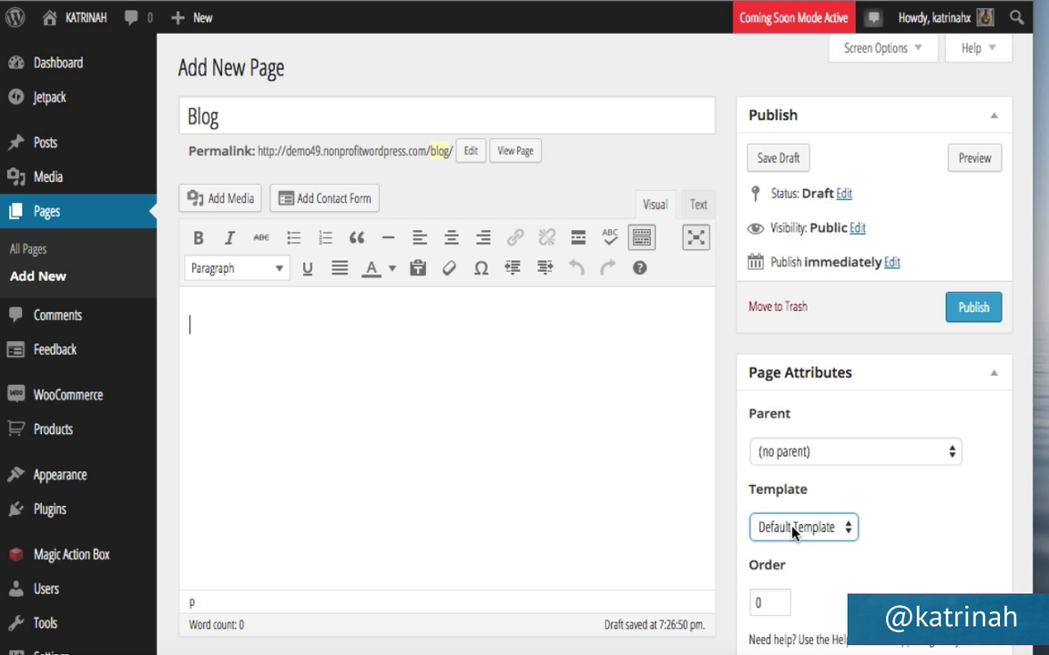
{"action": "left_click", "coordinate": [966, 307]}
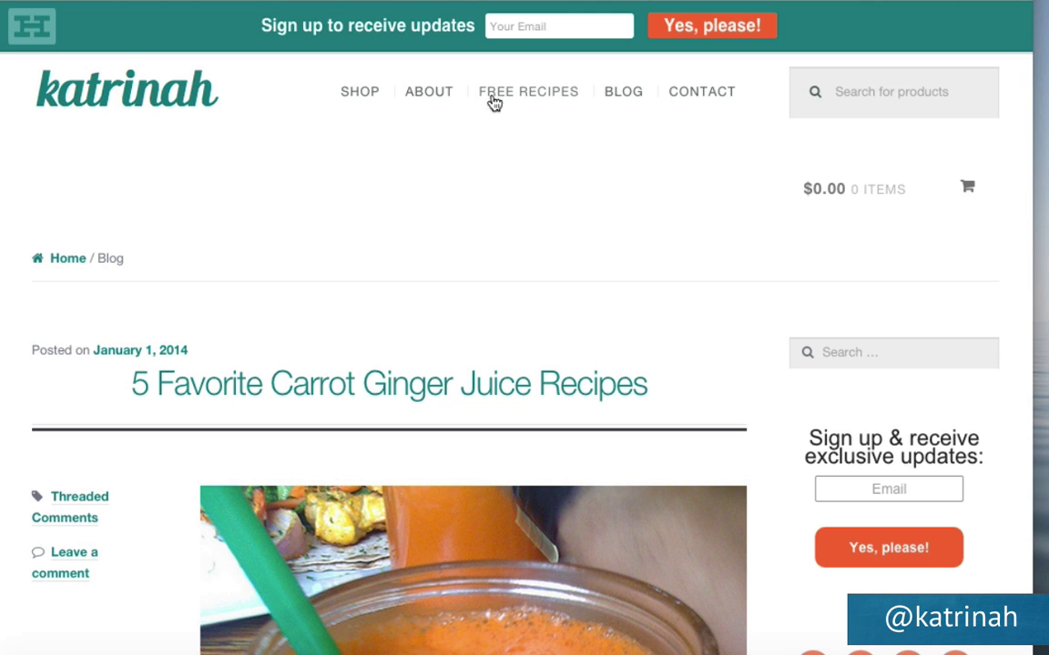
Open the live Contact page from the site menu and scroll through its contact form.
{"action": "left_click", "coordinate": [695, 95]}
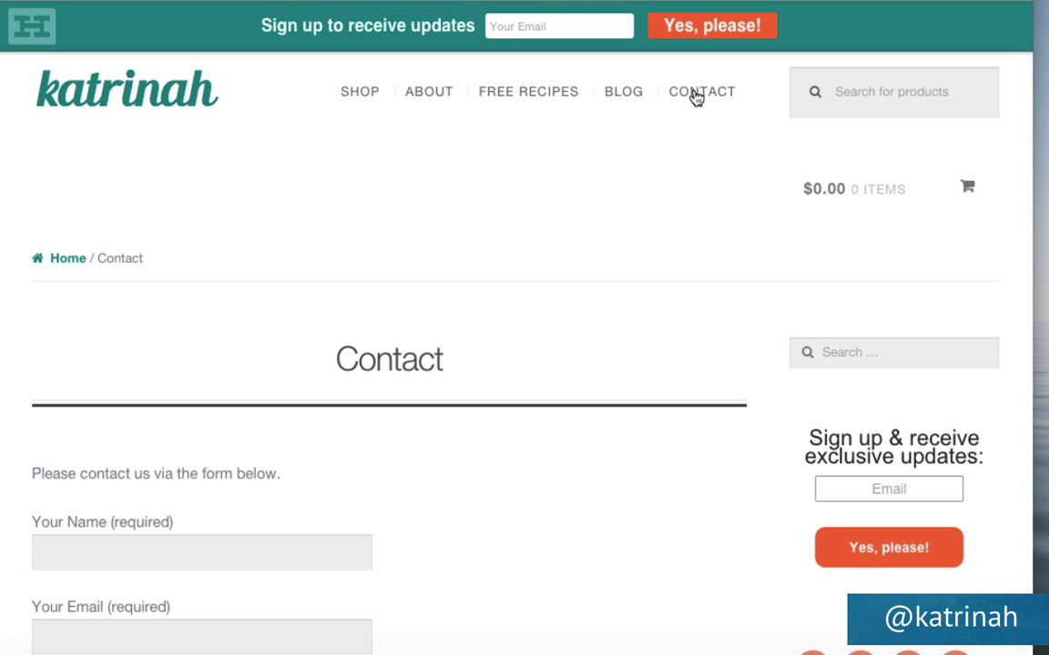
{"action": "scroll", "coordinate": [505, 452], "scroll_direction": "down", "scroll_amount": 3}
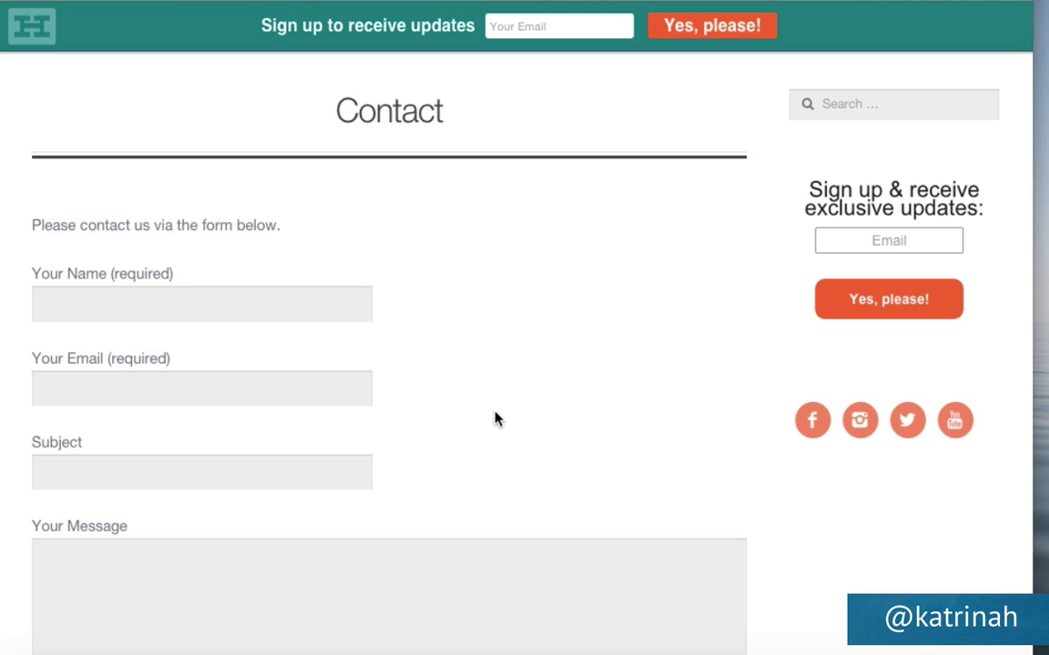
{"action": "scroll", "coordinate": [496, 419], "scroll_direction": "down", "scroll_amount": 3}
{"action": "scroll", "coordinate": [496, 419], "scroll_direction": "up", "scroll_amount": 5}
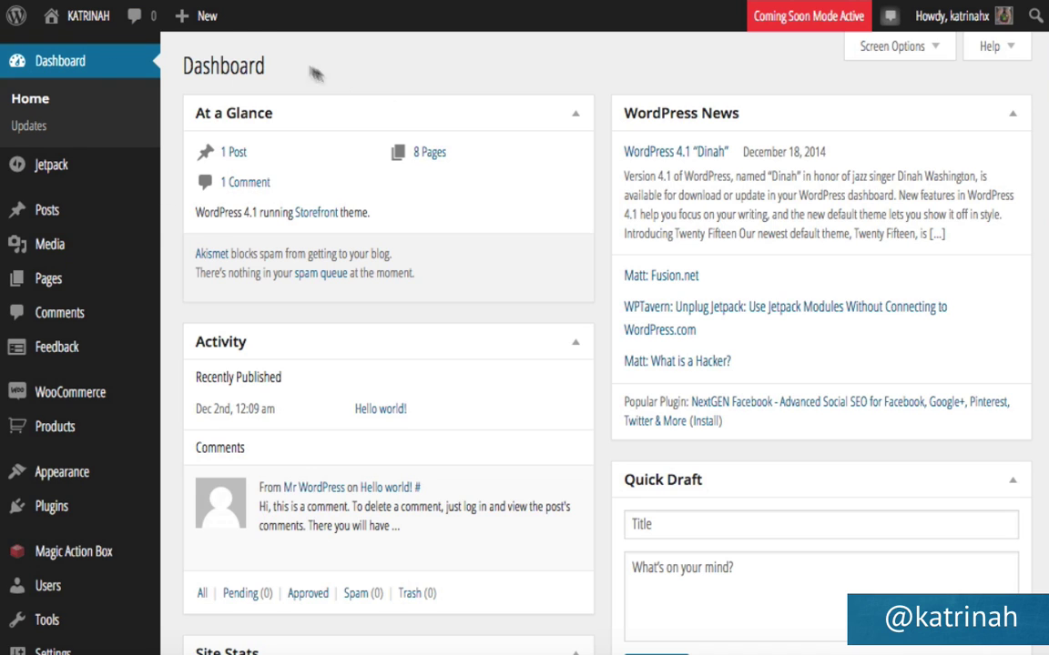
Start a new draft page titled 'Contact' and open the contact form builder.
{"action": "mouse_move", "coordinate": [182, 14]}
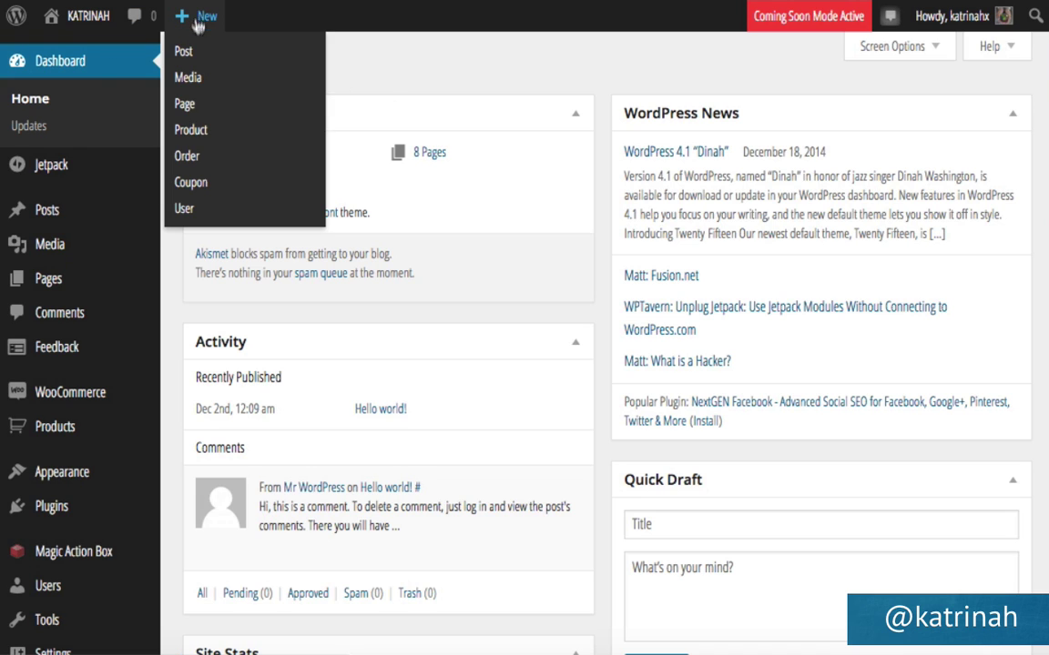
{"action": "left_click", "coordinate": [184, 105]}
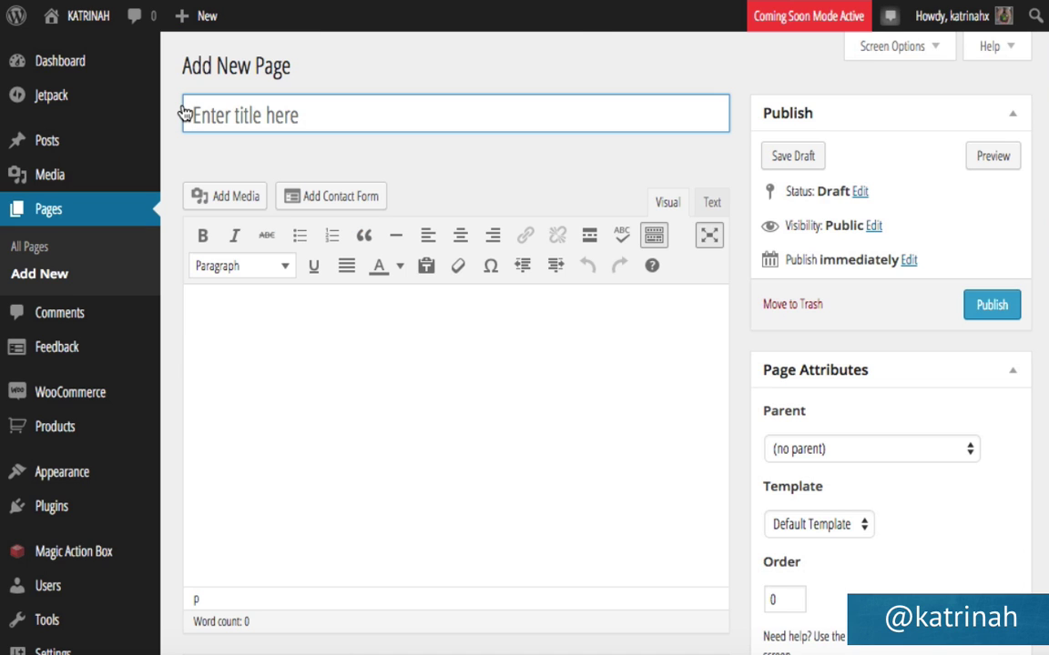
{"action": "type", "text": "Contact"}
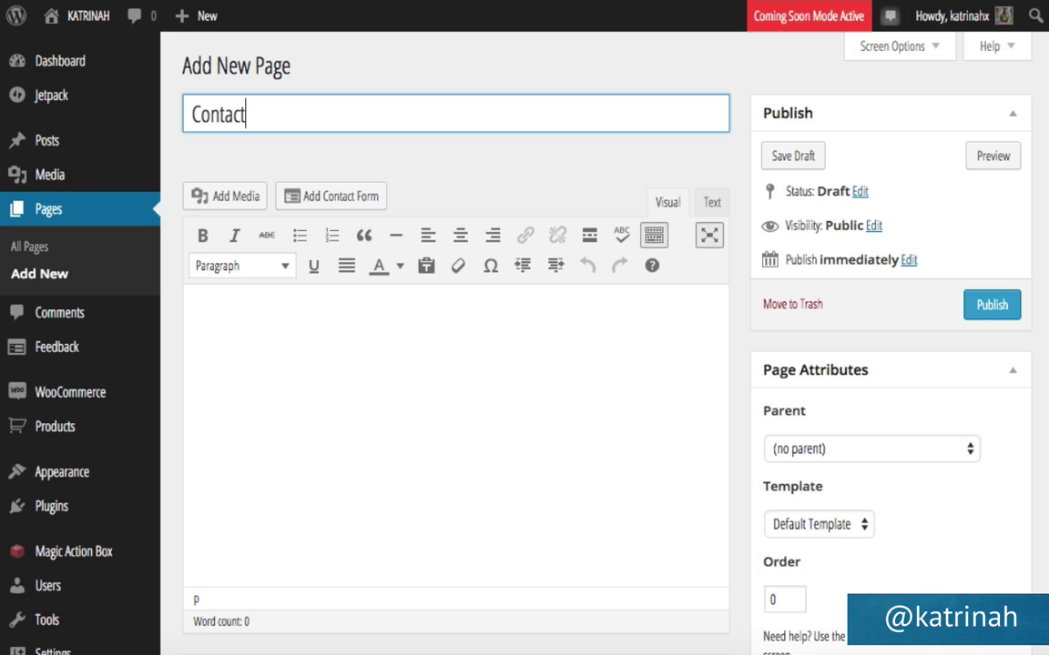
{"action": "left_click", "coordinate": [422, 184]}
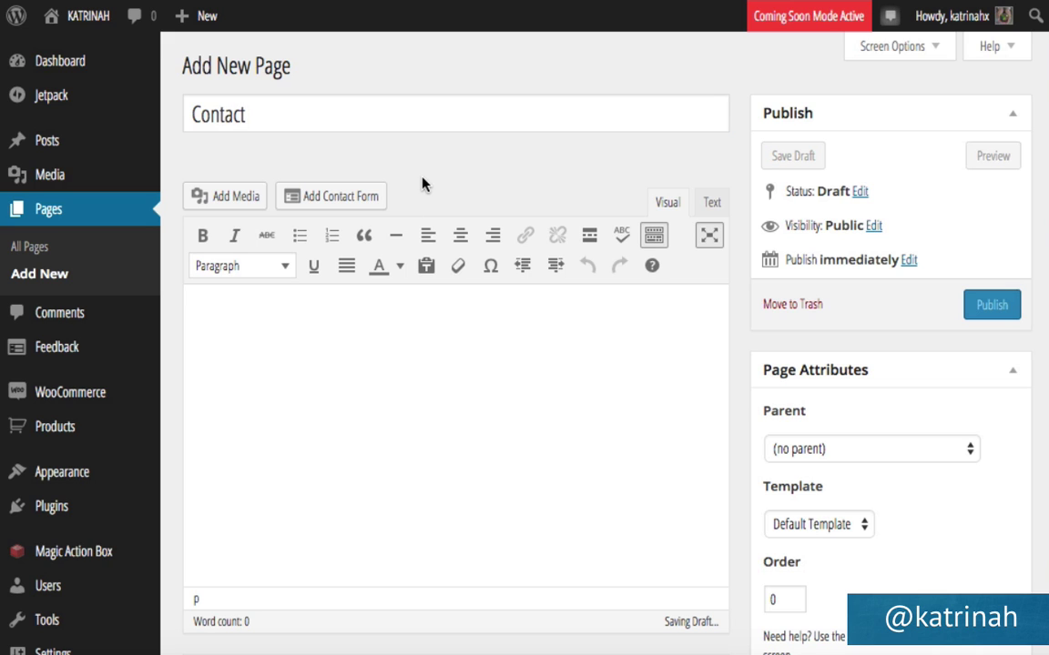
{"action": "mouse_move", "coordinate": [65, 98]}
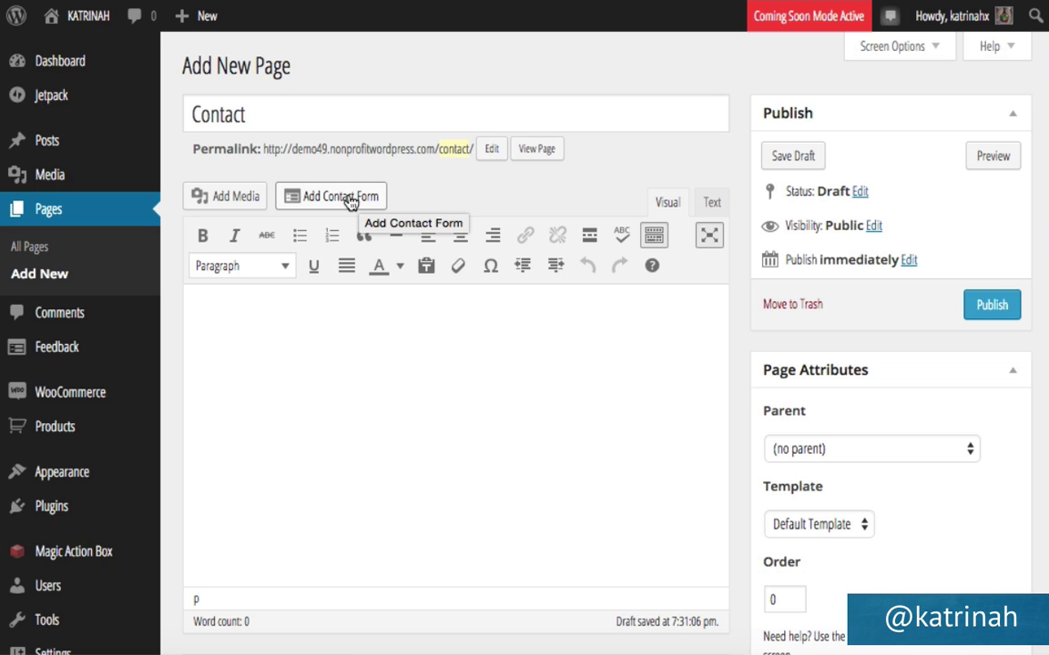
{"action": "left_click", "coordinate": [351, 202]}
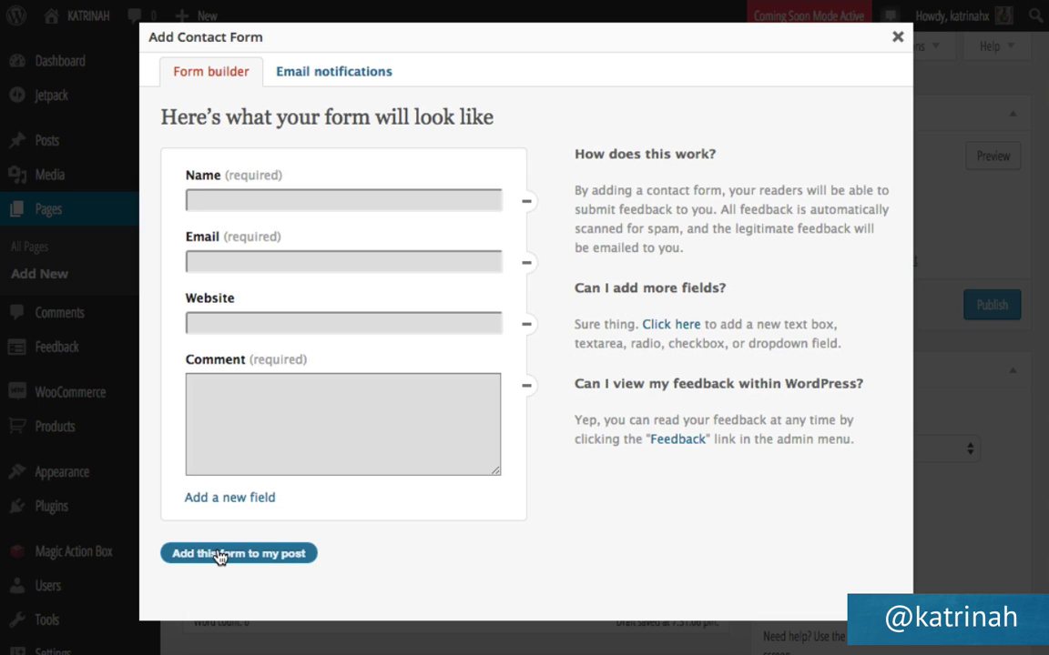
Insert the contact form below the intro line 'Please contact us via the form below.' and publish.
{"action": "left_click", "coordinate": [220, 555]}
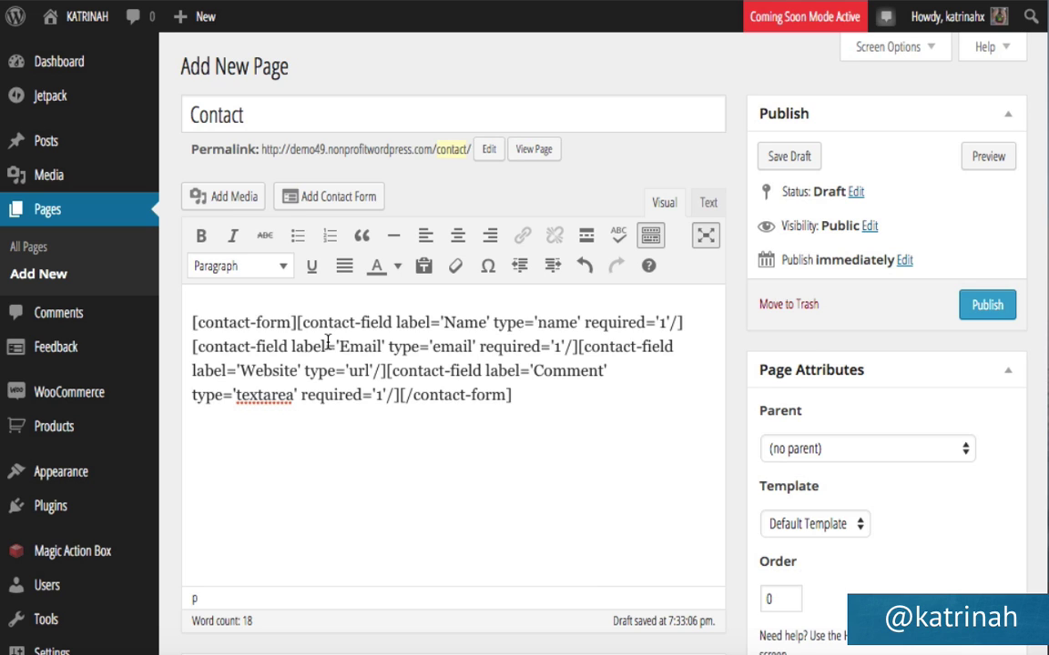
{"action": "key", "text": "Return"}
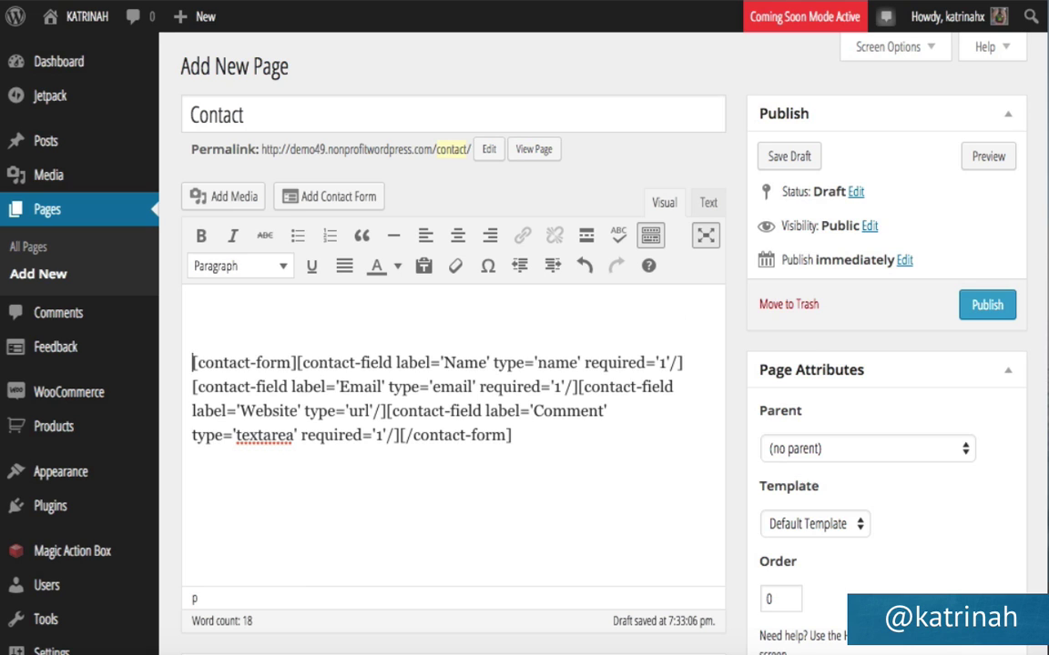
{"action": "type", "text": "Please contact us via the form below."}
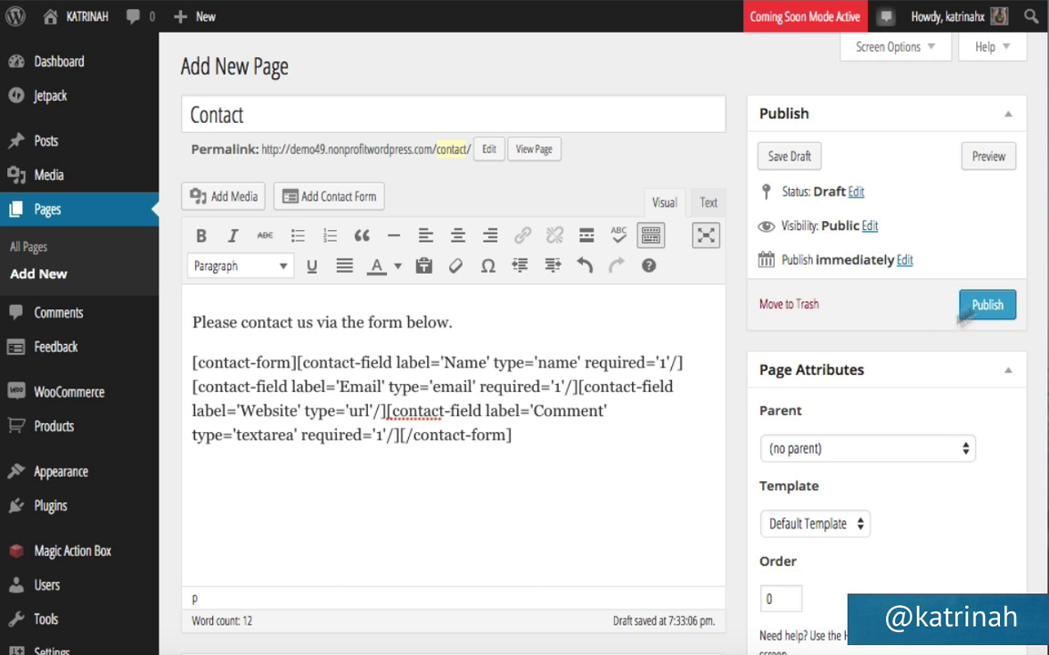
{"action": "left_click", "coordinate": [988, 306]}
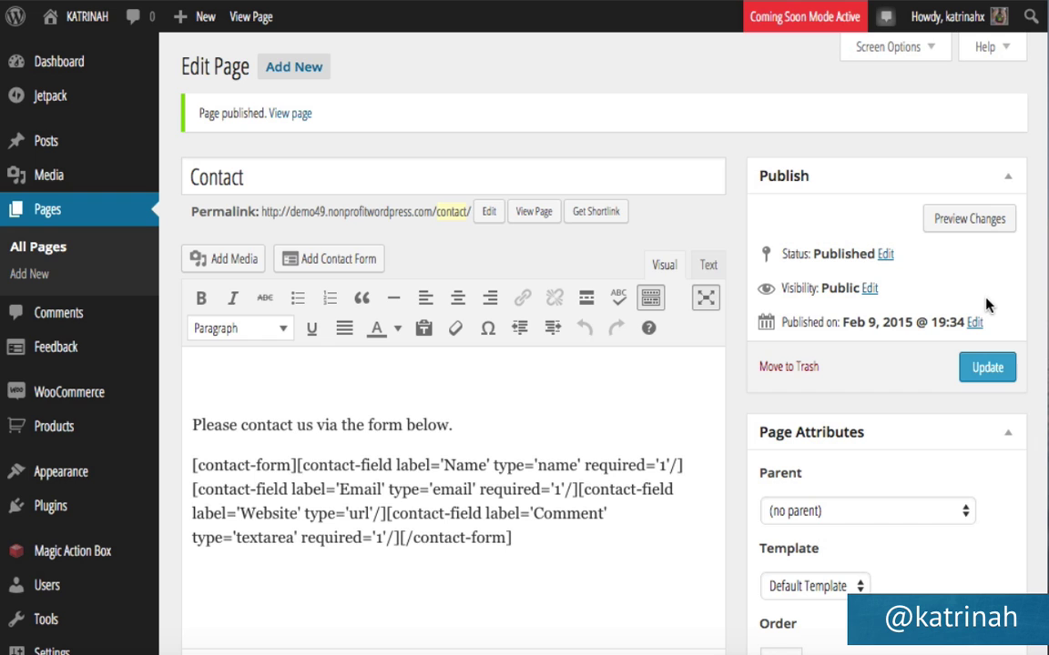
View the published Contact page and scroll down through its form fields and Submit button.
{"action": "left_click", "coordinate": [289, 115]}
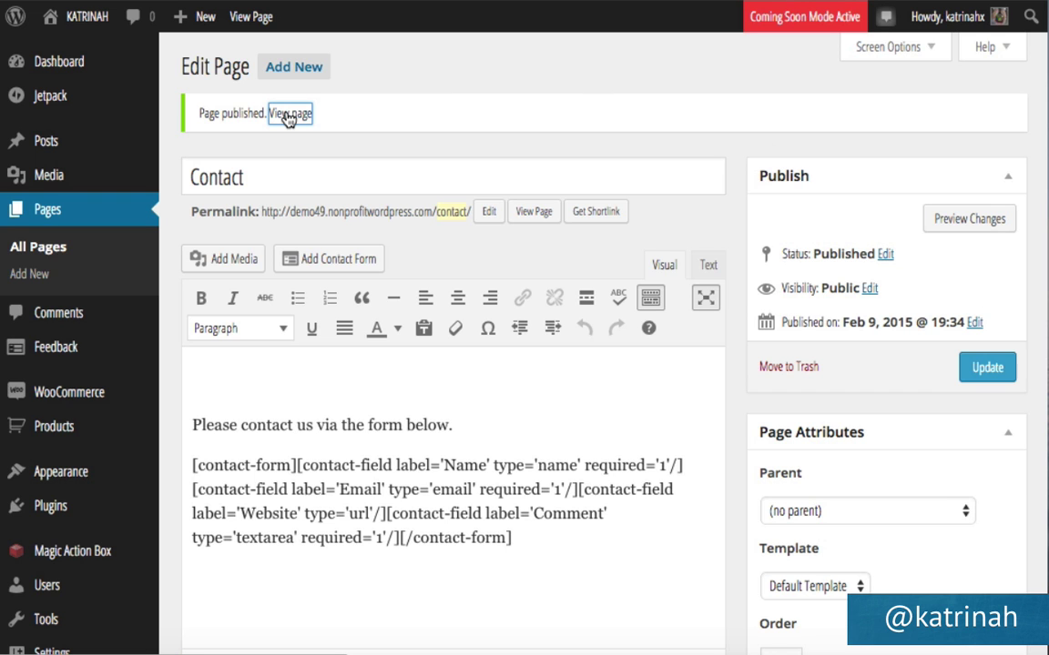
{"action": "scroll", "coordinate": [393, 304], "scroll_direction": "down", "scroll_amount": 5}
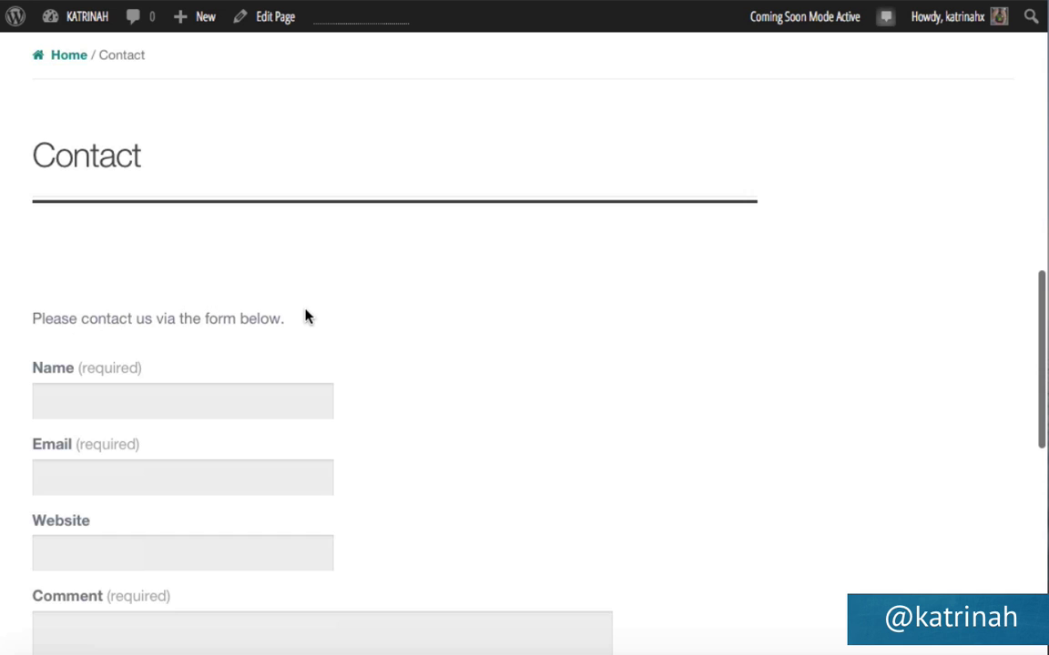
{"action": "scroll", "coordinate": [306, 459], "scroll_direction": "down", "scroll_amount": 6}
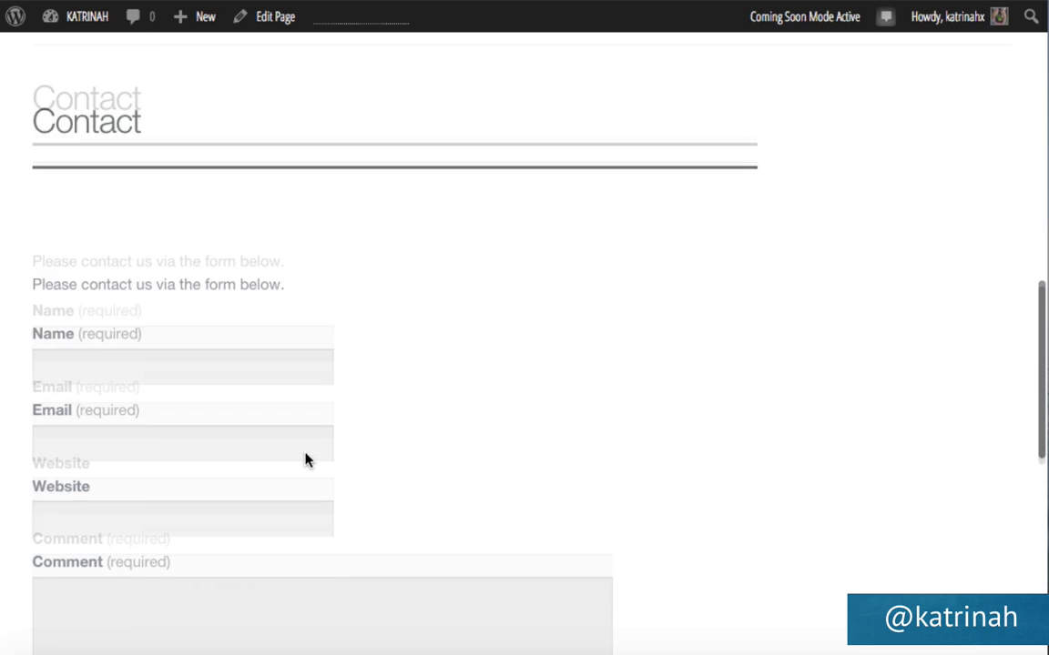
{"action": "scroll", "coordinate": [307, 460], "scroll_direction": "down", "scroll_amount": 2}
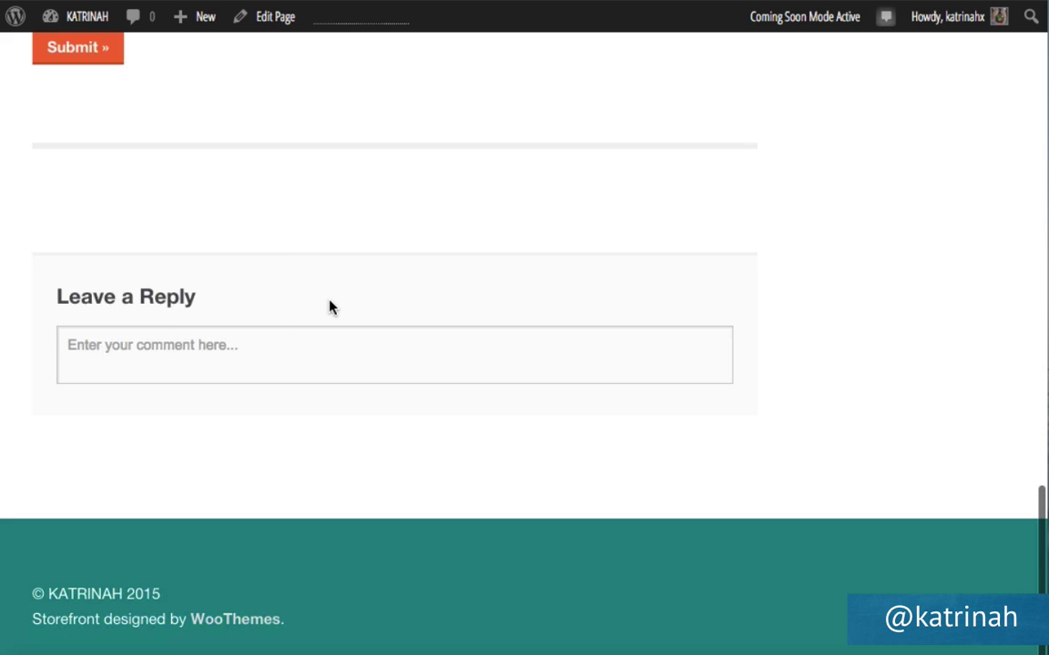
Turn off comments and trackbacks on the Contact page, update it, and start a new page.
{"action": "left_click", "coordinate": [269, 25]}
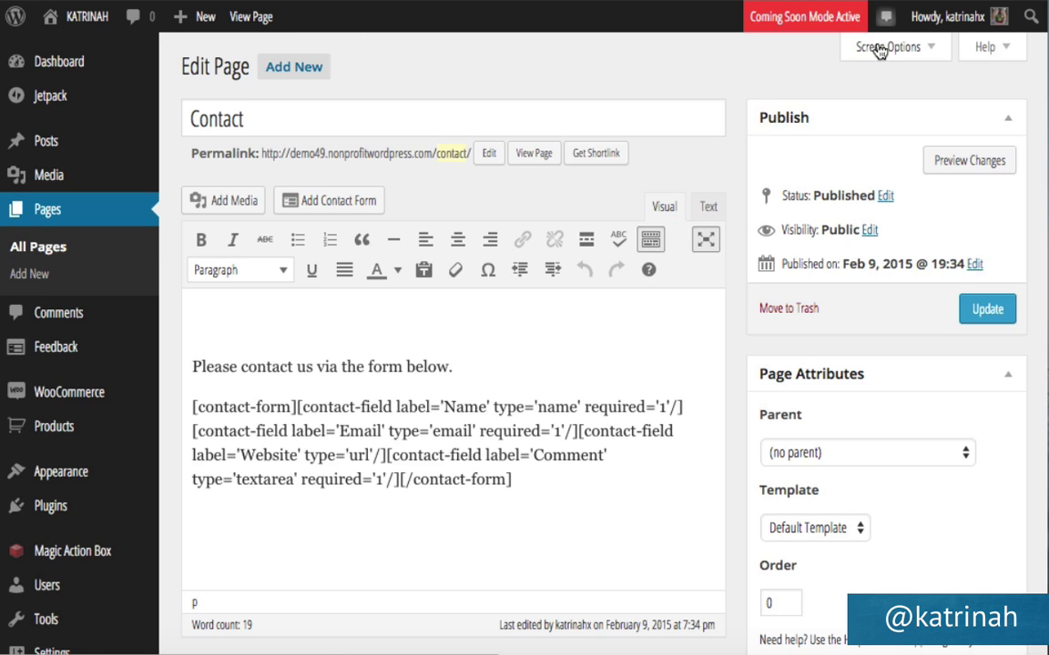
{"action": "left_click", "coordinate": [880, 47]}
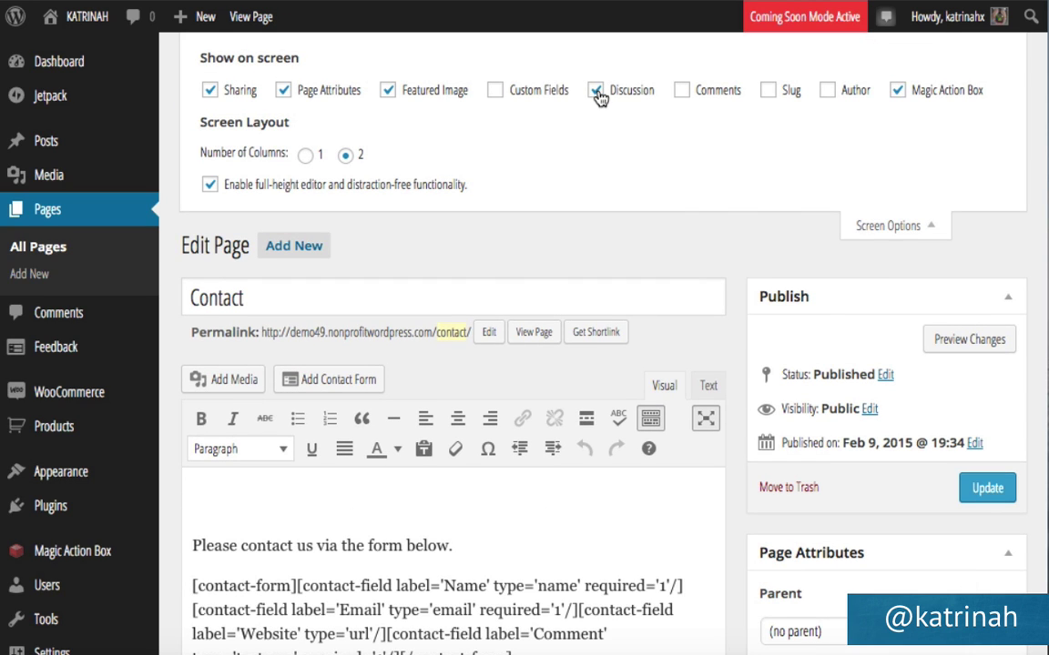
{"action": "left_click", "coordinate": [872, 229]}
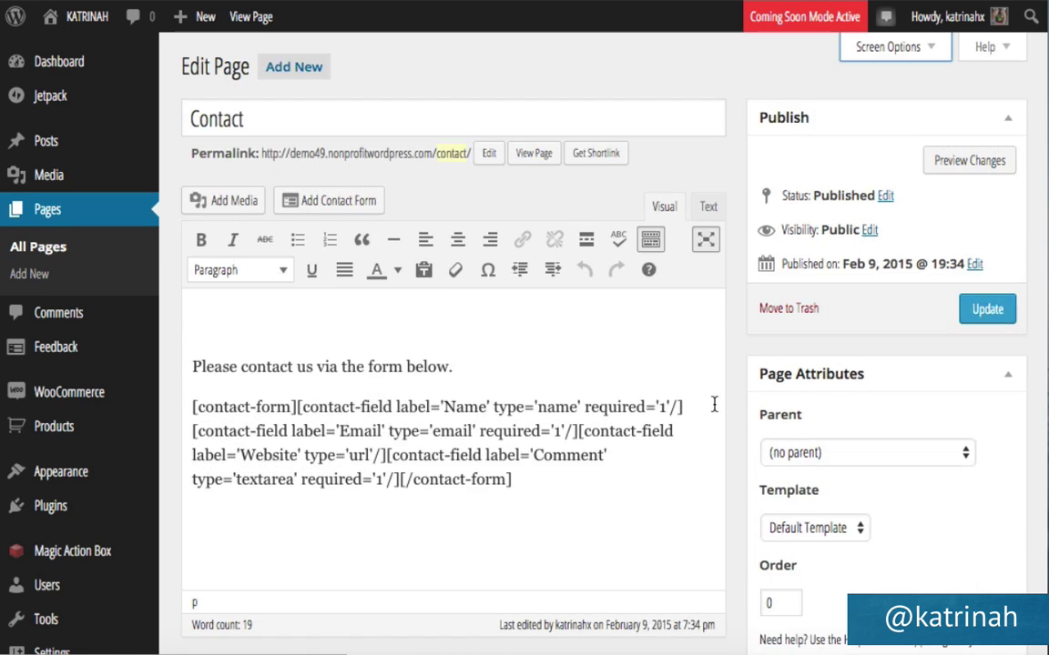
{"action": "scroll", "coordinate": [713, 408], "scroll_direction": "down", "scroll_amount": 10}
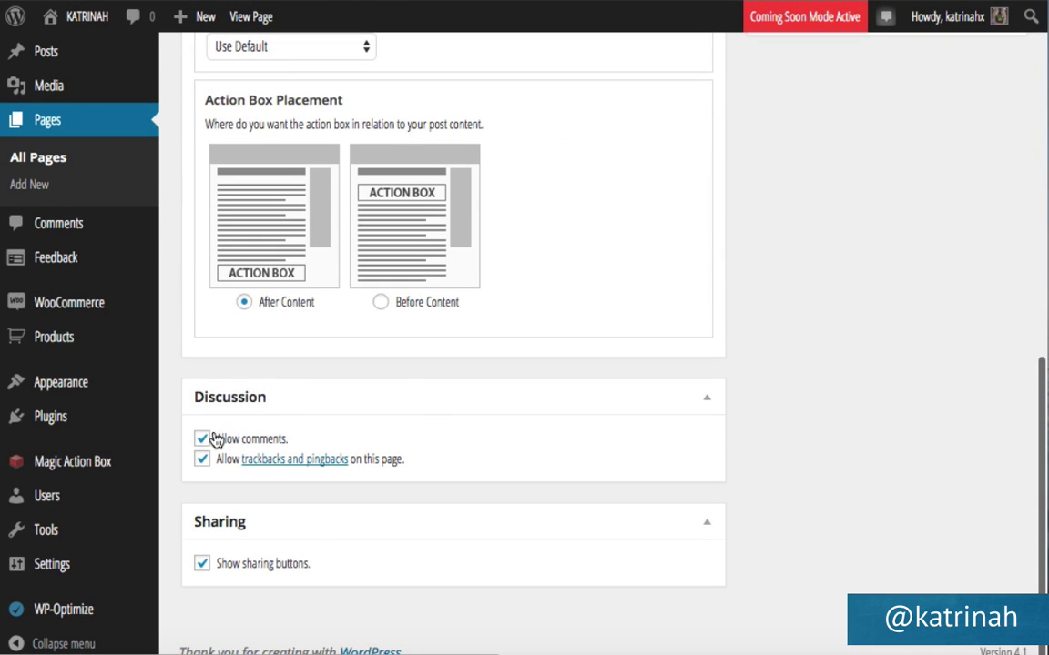
{"action": "left_click", "coordinate": [202, 440]}
{"action": "left_click", "coordinate": [202, 459]}
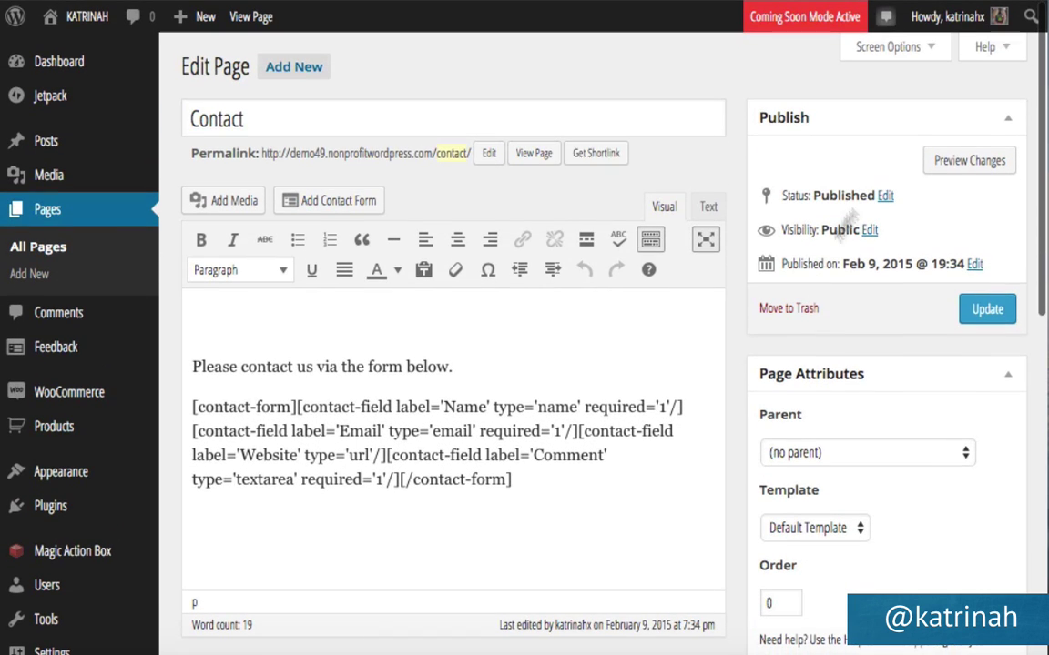
{"action": "left_click", "coordinate": [986, 307]}
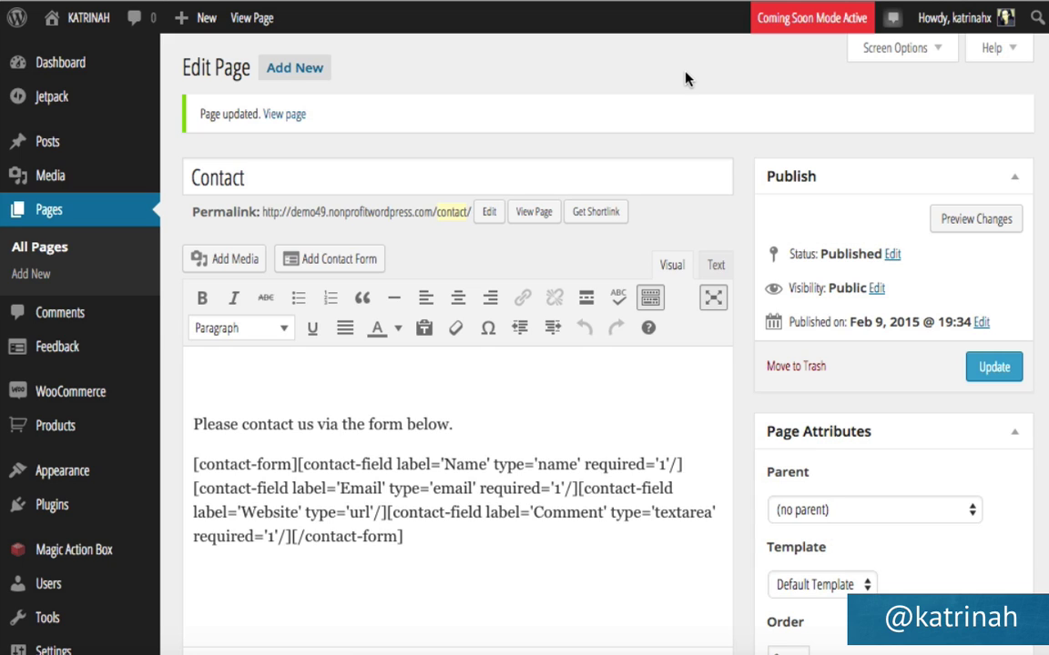
{"action": "left_click", "coordinate": [287, 70]}
{"action": "left_click", "coordinate": [293, 72]}
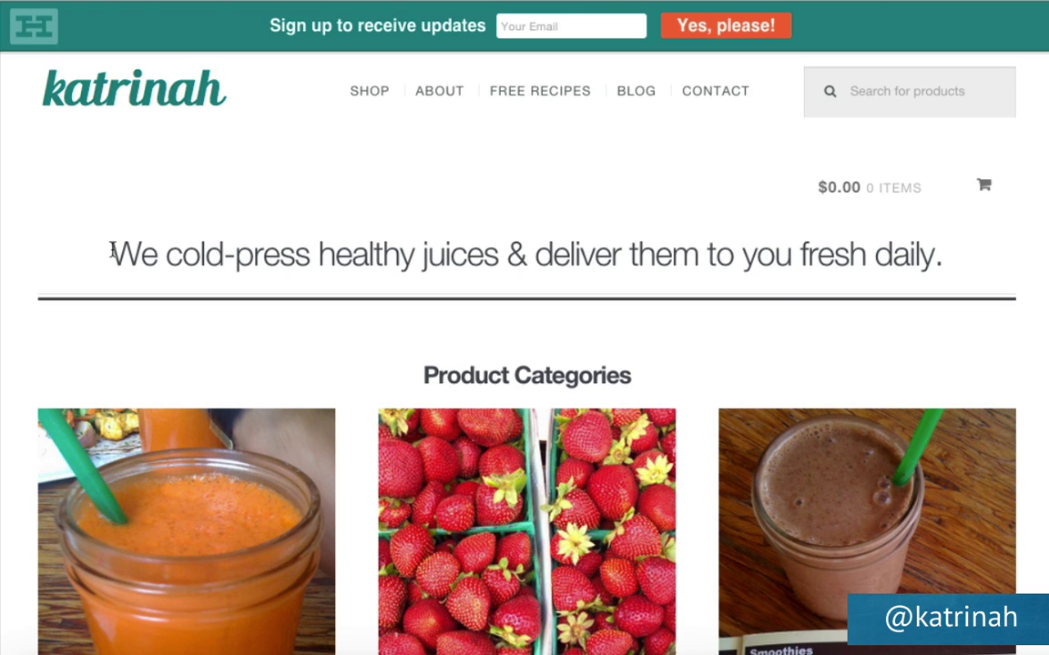
{"action": "left_click_drag", "start_coordinate": [112, 253], "coordinate": [947, 325]}
{"action": "key", "text": "ctrl+c"}
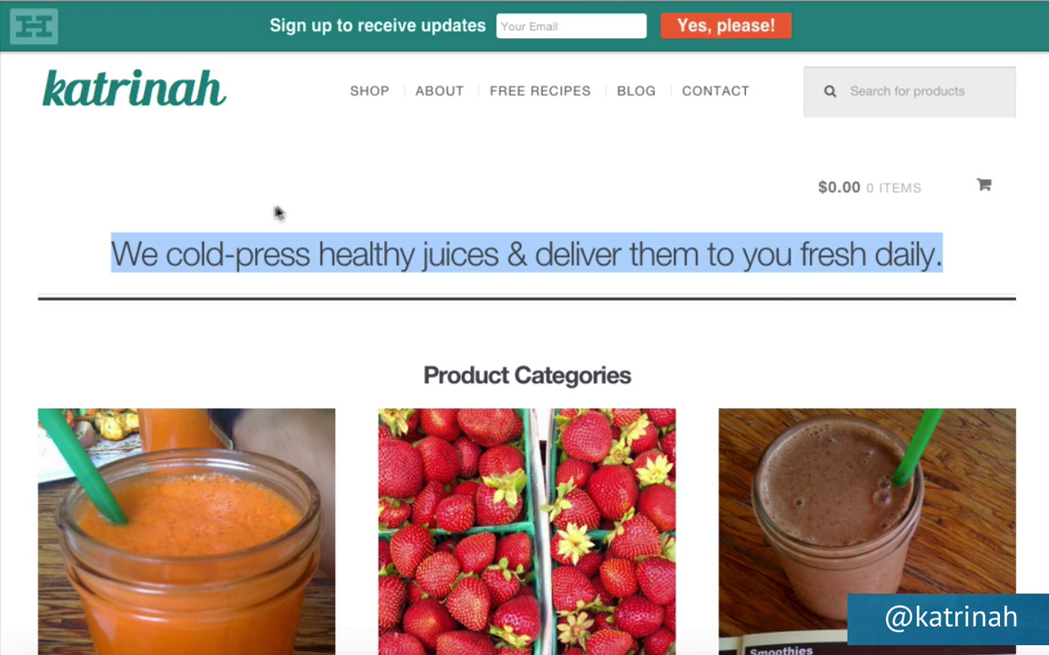
{"action": "left_click", "coordinate": [94, 253]}
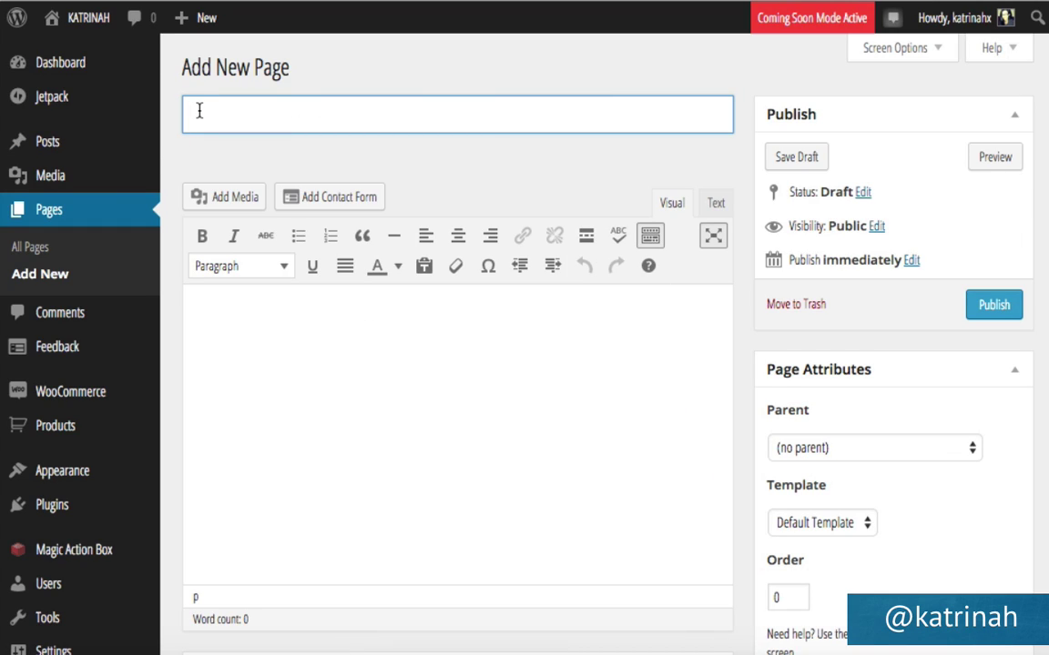
Paste the cold-press headline as title, use the Homepage template, disable comments and trackbacks, and publish.
{"action": "key", "text": "ctrl+v"}
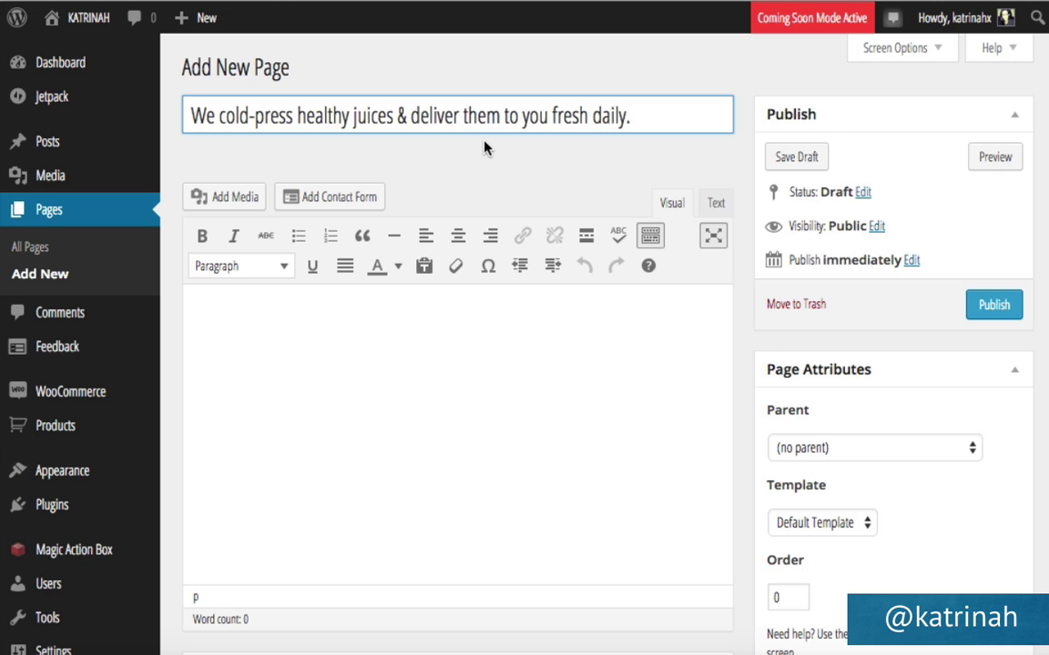
{"action": "left_click", "coordinate": [810, 524]}
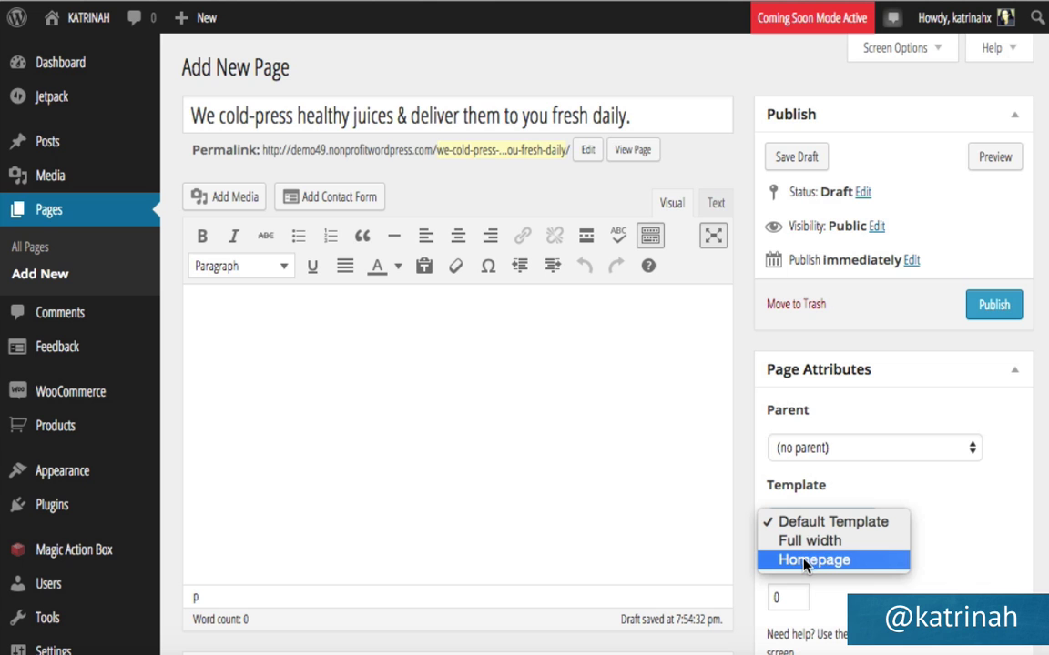
{"action": "left_click", "coordinate": [804, 561]}
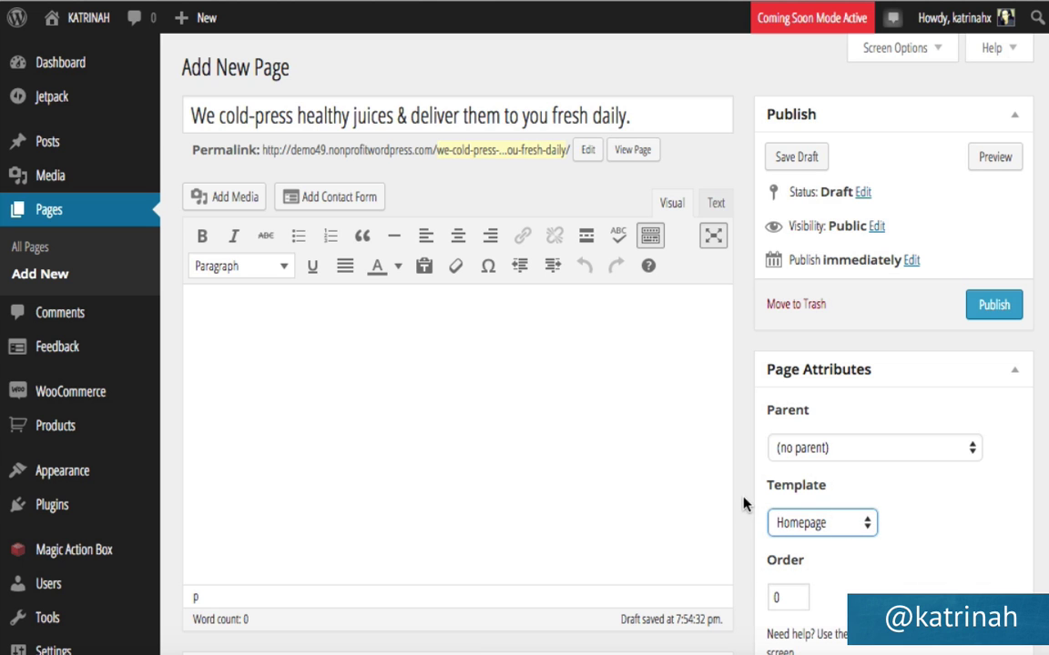
{"action": "scroll", "coordinate": [743, 504], "scroll_direction": "down", "scroll_amount": 10}
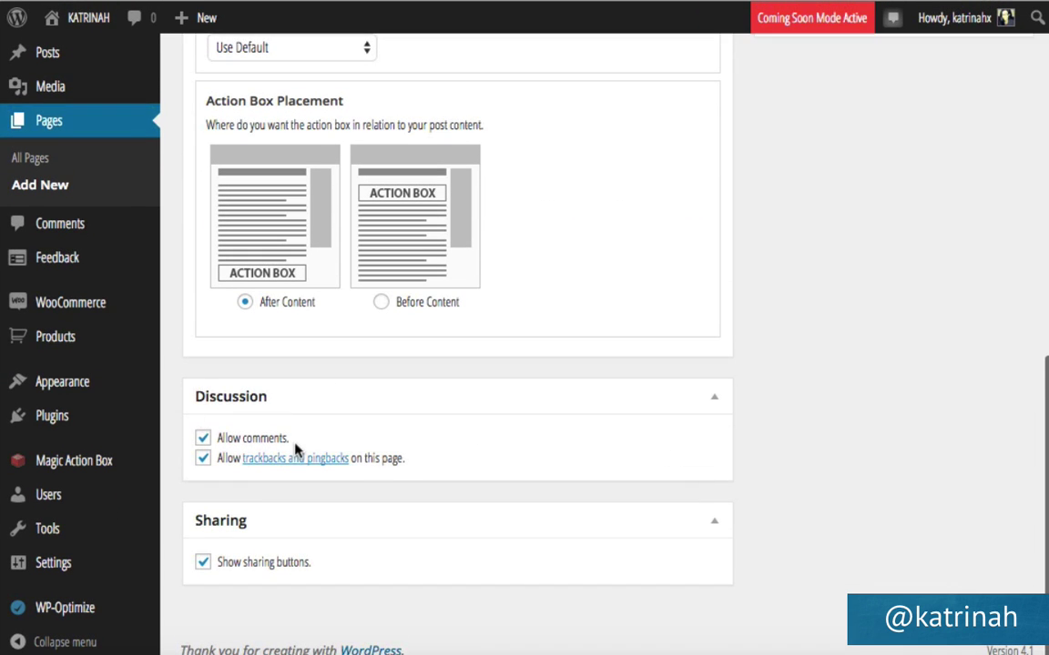
{"action": "left_click", "coordinate": [203, 439]}
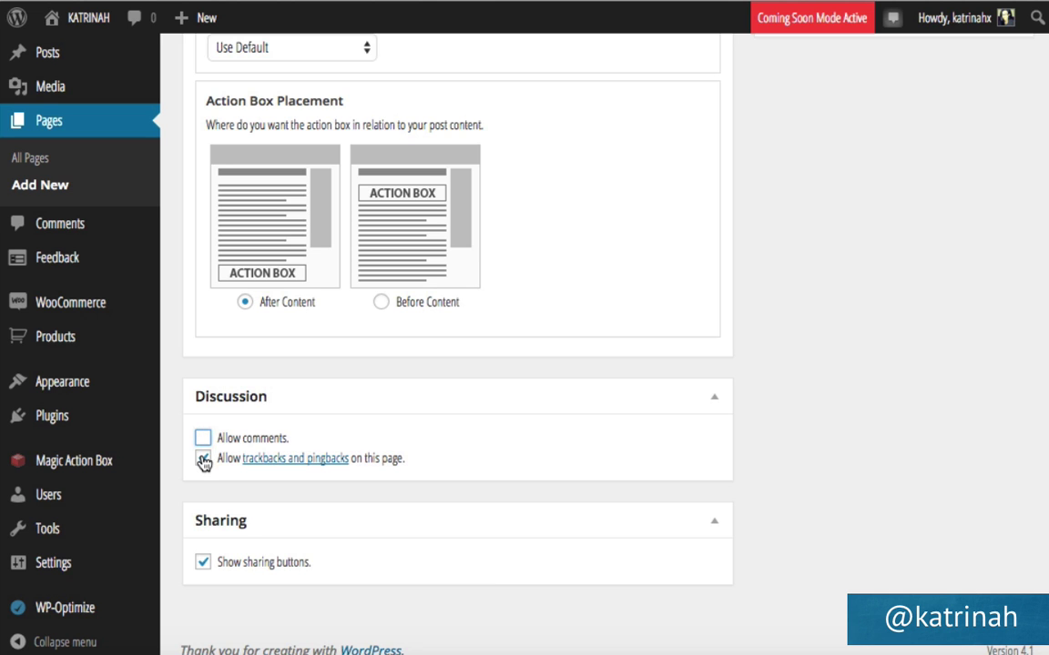
{"action": "left_click", "coordinate": [204, 459]}
{"action": "scroll", "coordinate": [913, 368], "scroll_direction": "up", "scroll_amount": 10}
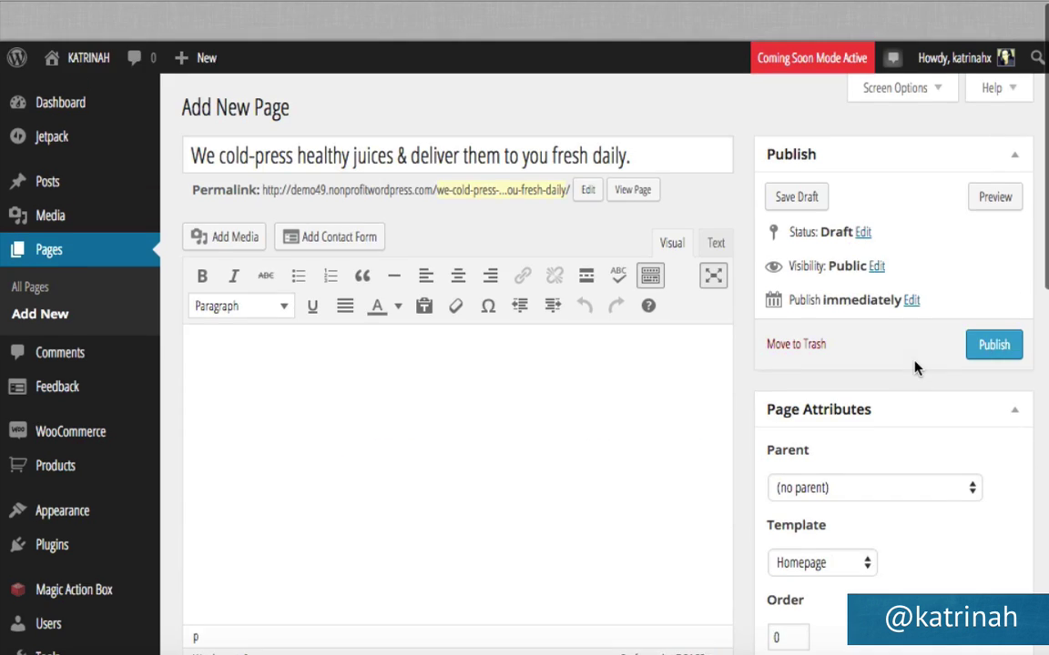
{"action": "left_click", "coordinate": [992, 306]}
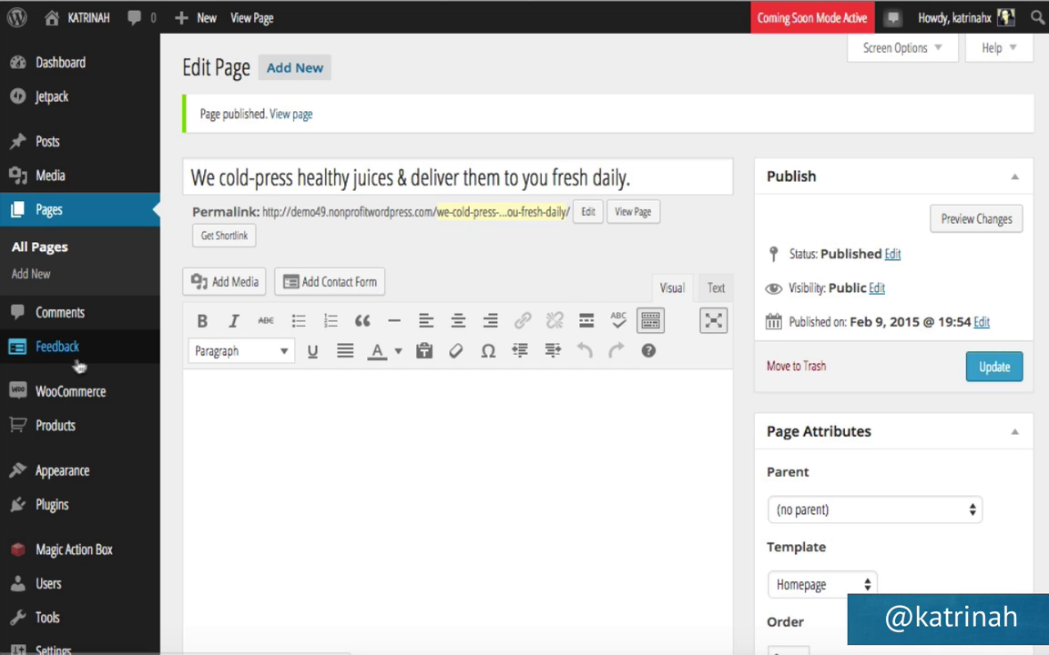
{"action": "mouse_move", "coordinate": [45, 470]}
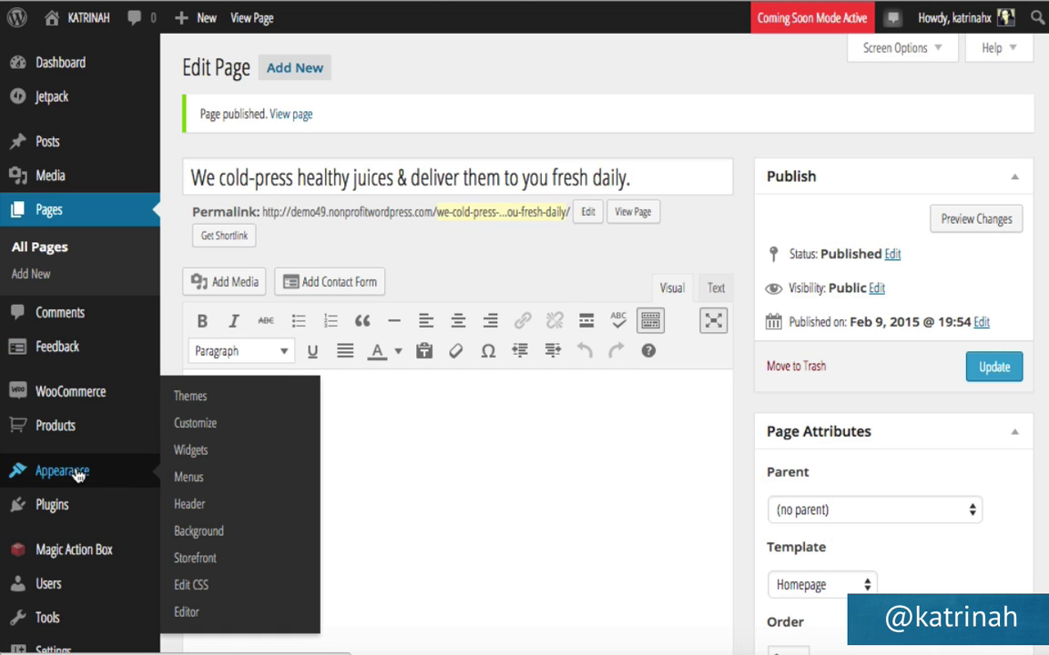
Set the cold-press headline page as static front page and Blog as posts page, then publish.
{"action": "left_click", "coordinate": [205, 425]}
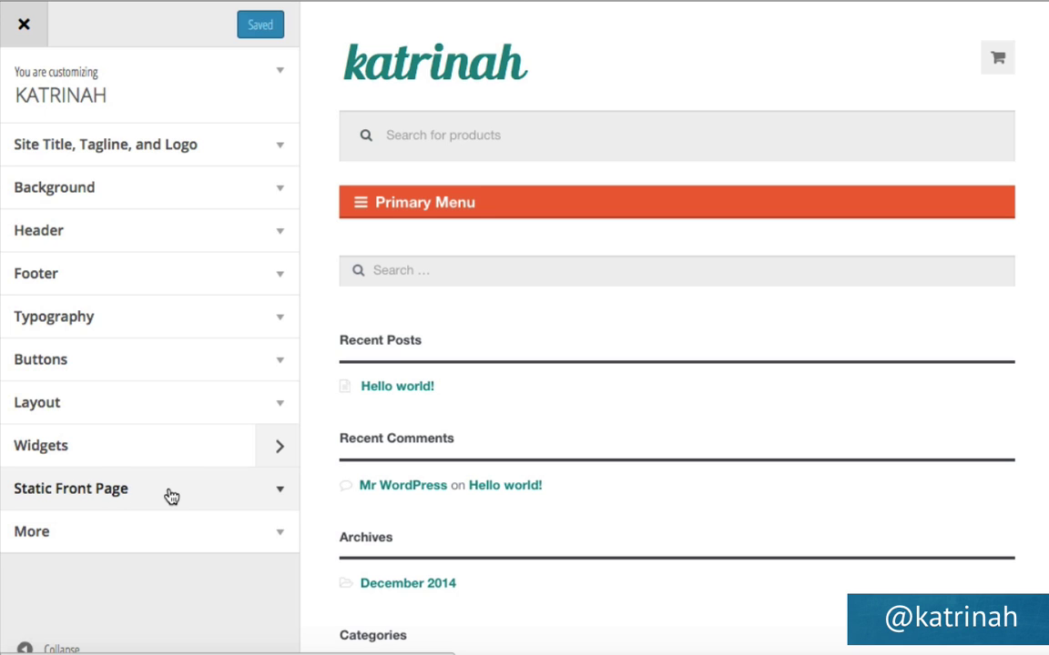
{"action": "left_click", "coordinate": [277, 496]}
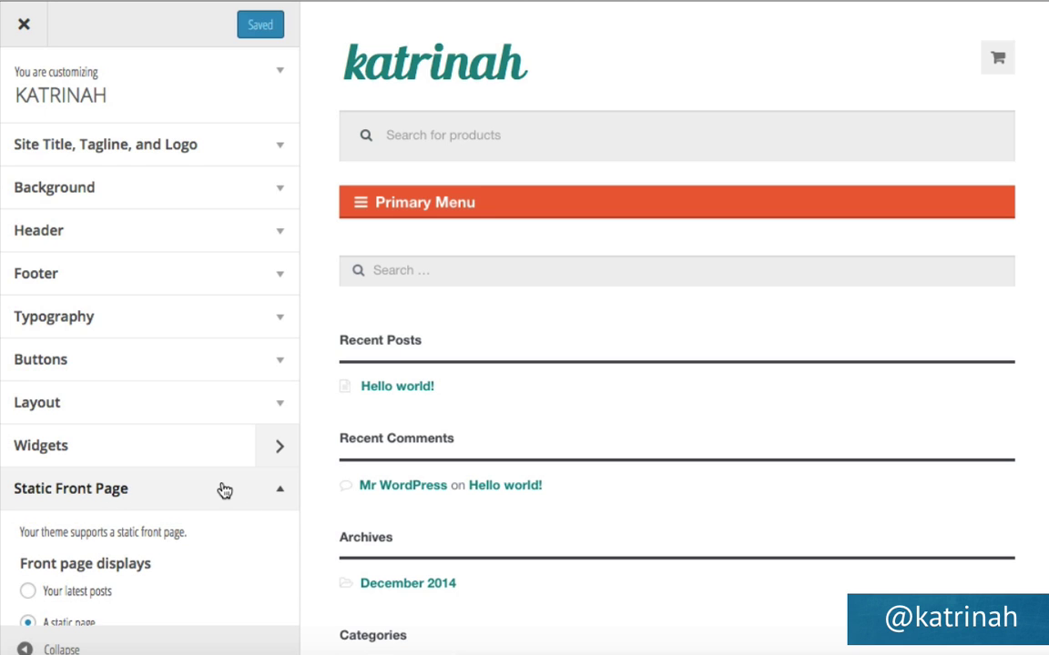
{"action": "scroll", "coordinate": [224, 492], "scroll_direction": "down", "scroll_amount": 5}
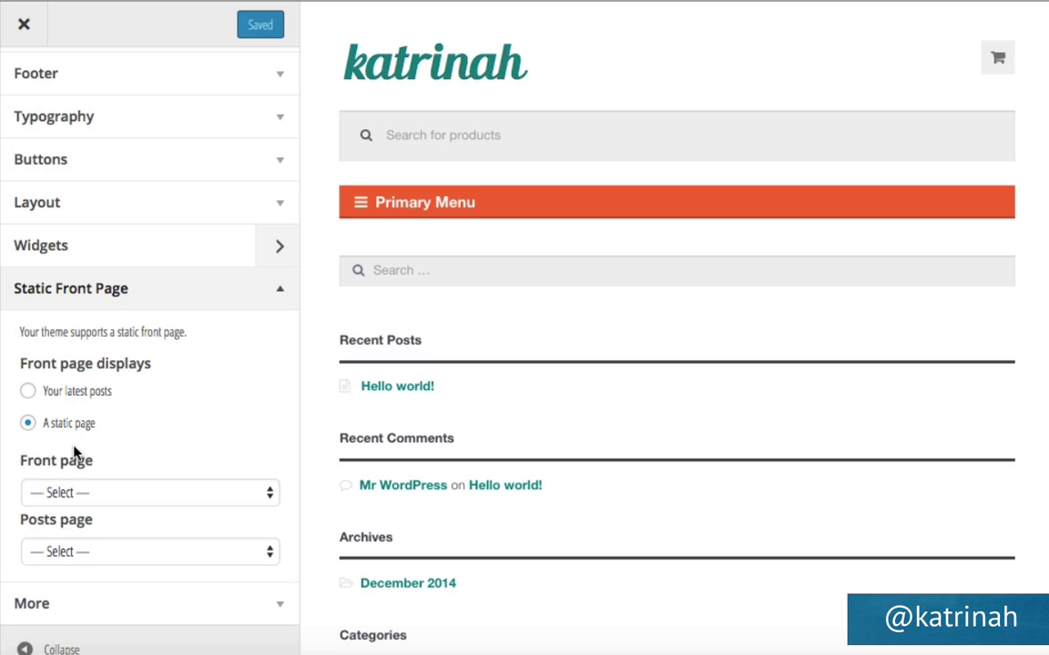
{"action": "left_click", "coordinate": [73, 496]}
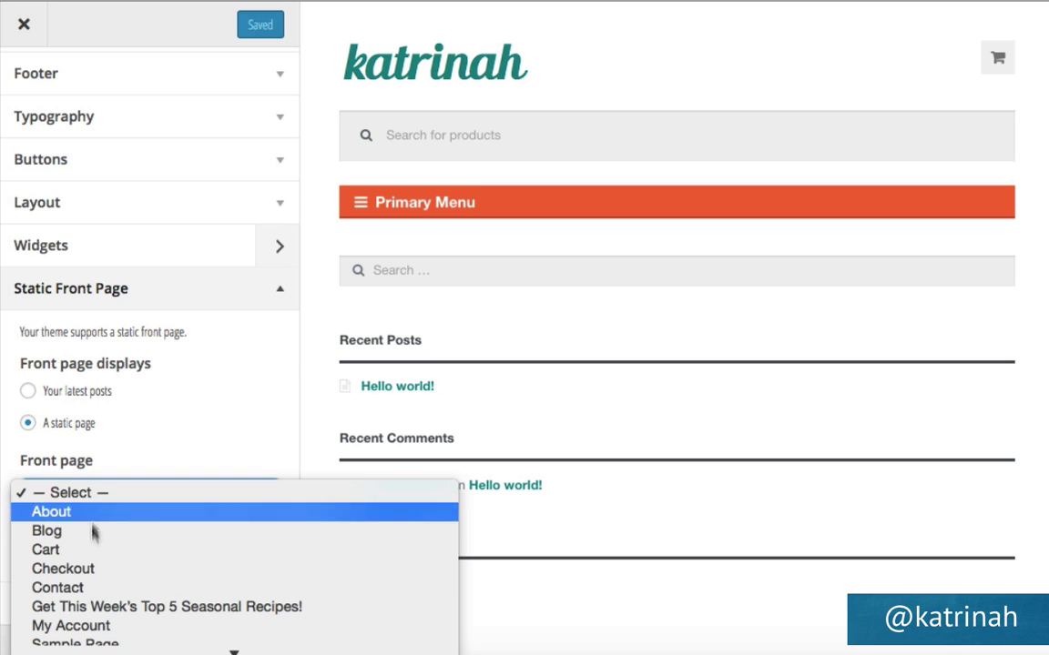
{"action": "mouse_move", "coordinate": [233, 651]}
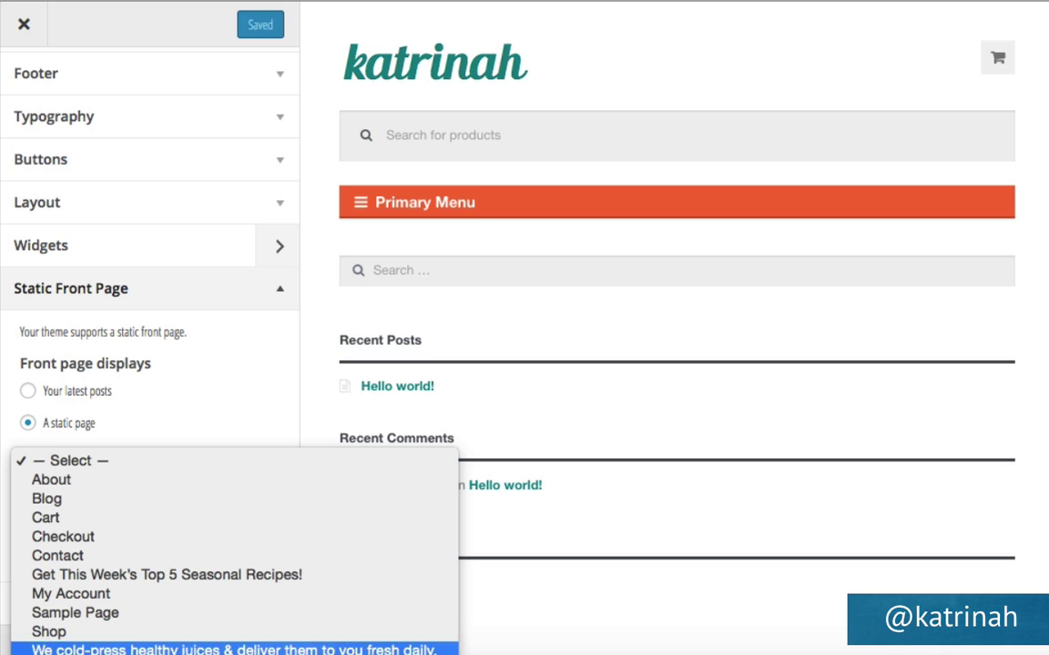
{"action": "left_click", "coordinate": [283, 649]}
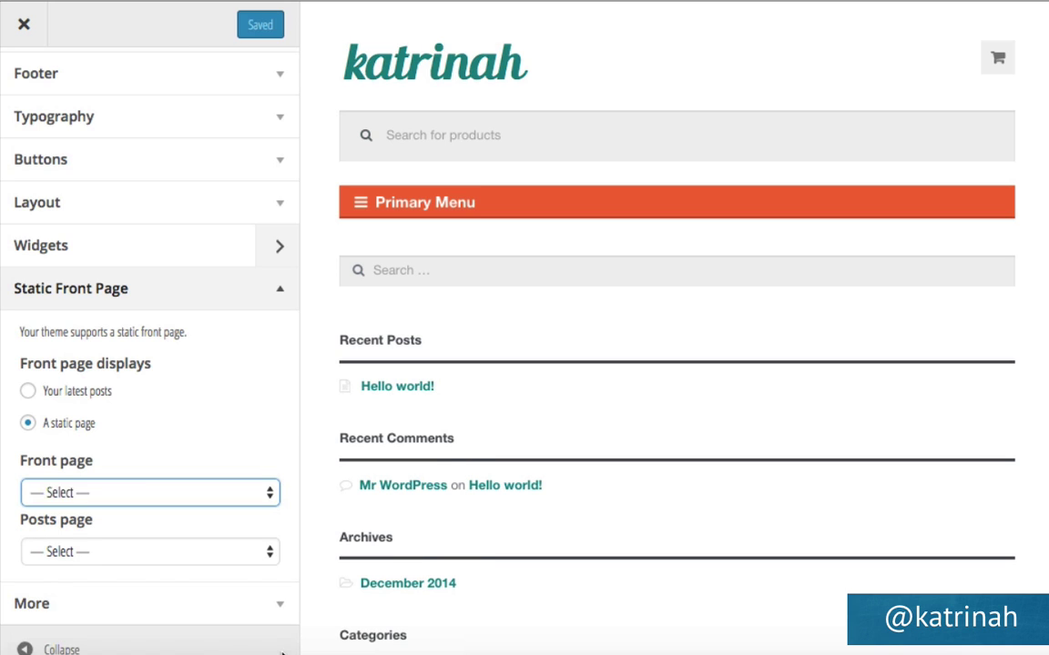
{"action": "left_click", "coordinate": [52, 549]}
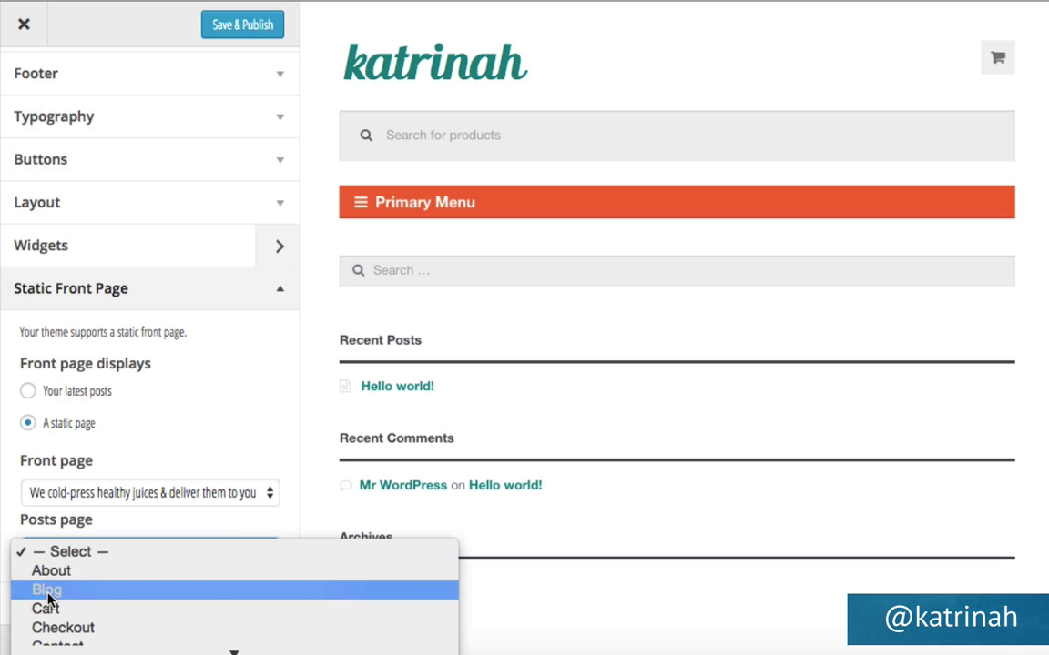
{"action": "left_click", "coordinate": [47, 592]}
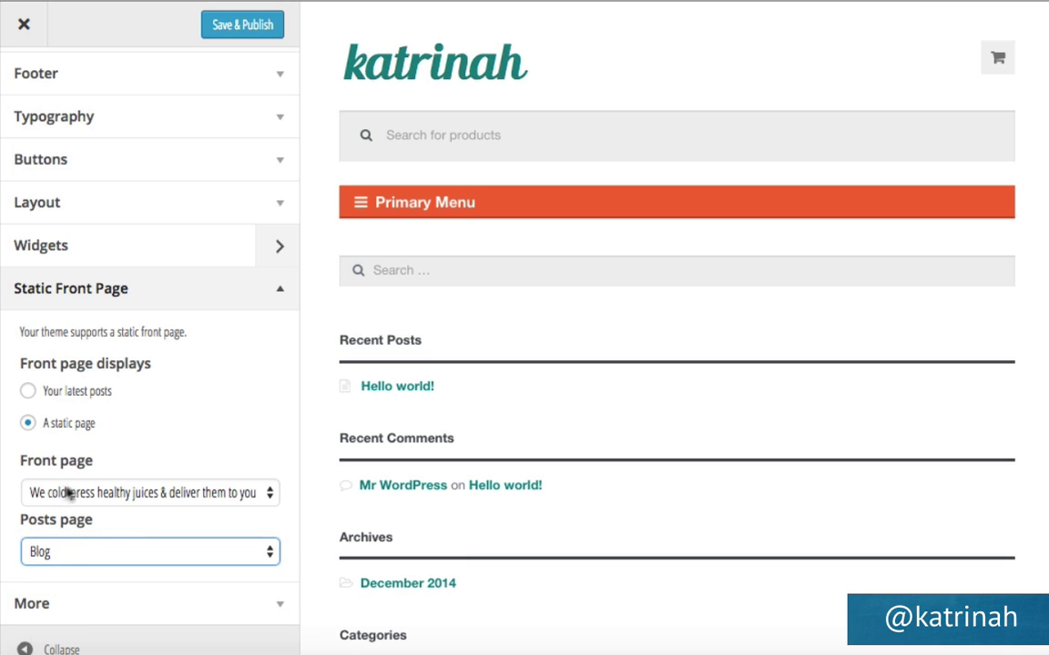
{"action": "left_click", "coordinate": [251, 32]}
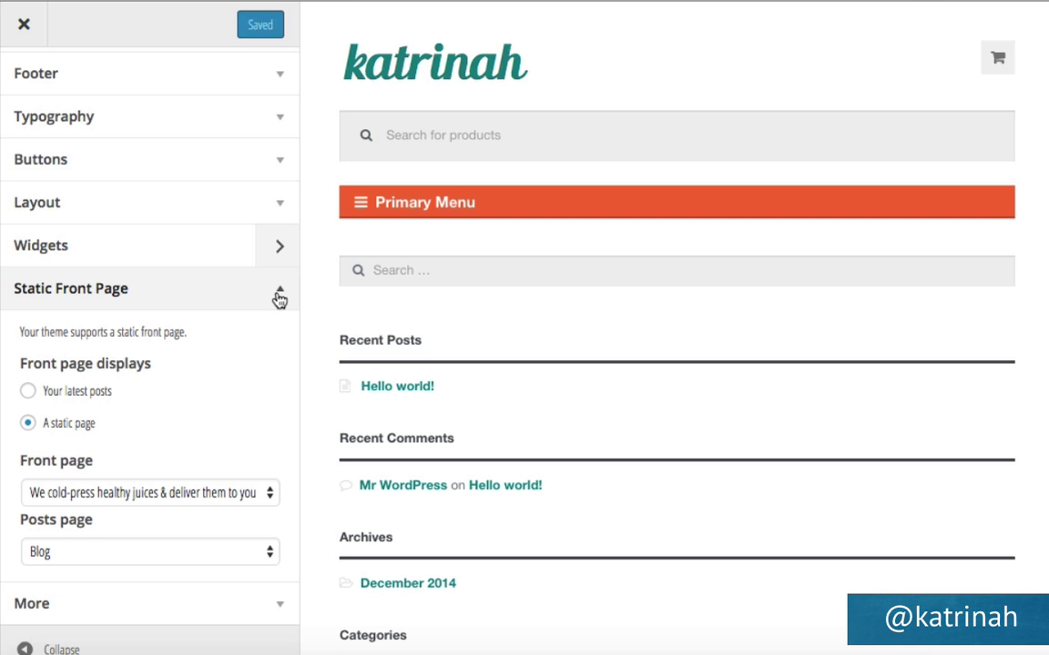
{"action": "left_click", "coordinate": [278, 297]}
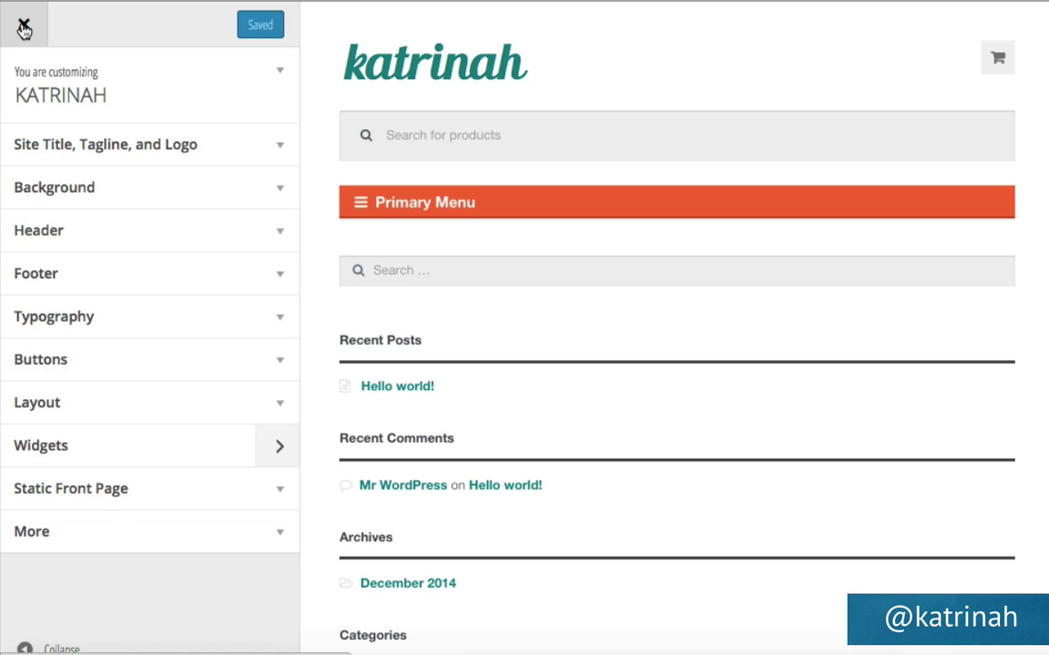
{"action": "left_click", "coordinate": [24, 30]}
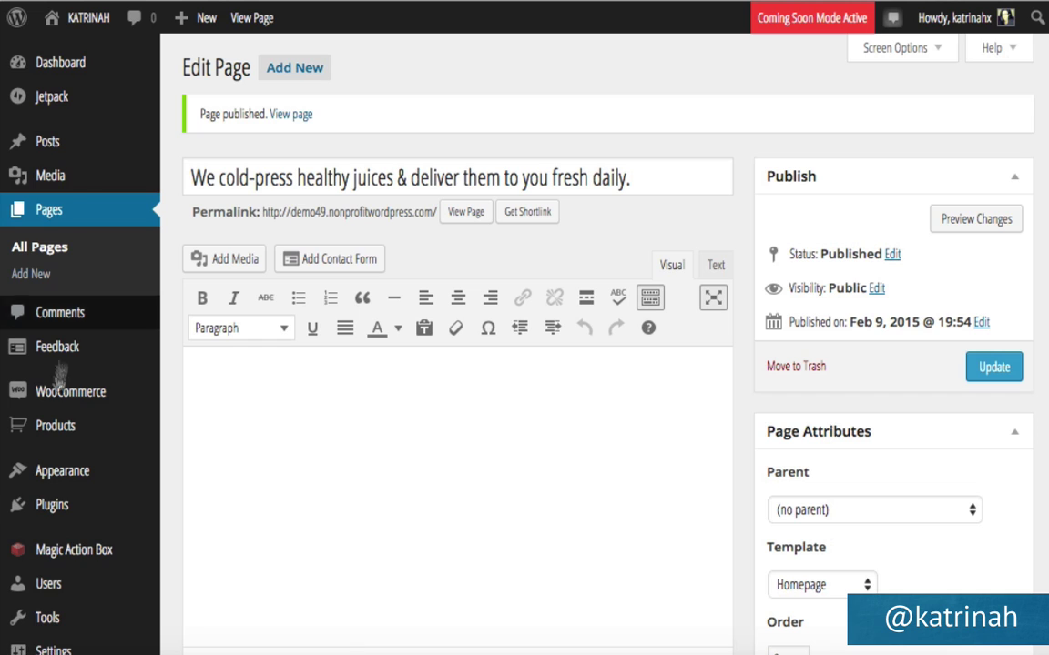
Create a new navigation menu named 'Menu' under Appearance > Menus.
{"action": "mouse_move", "coordinate": [75, 478]}
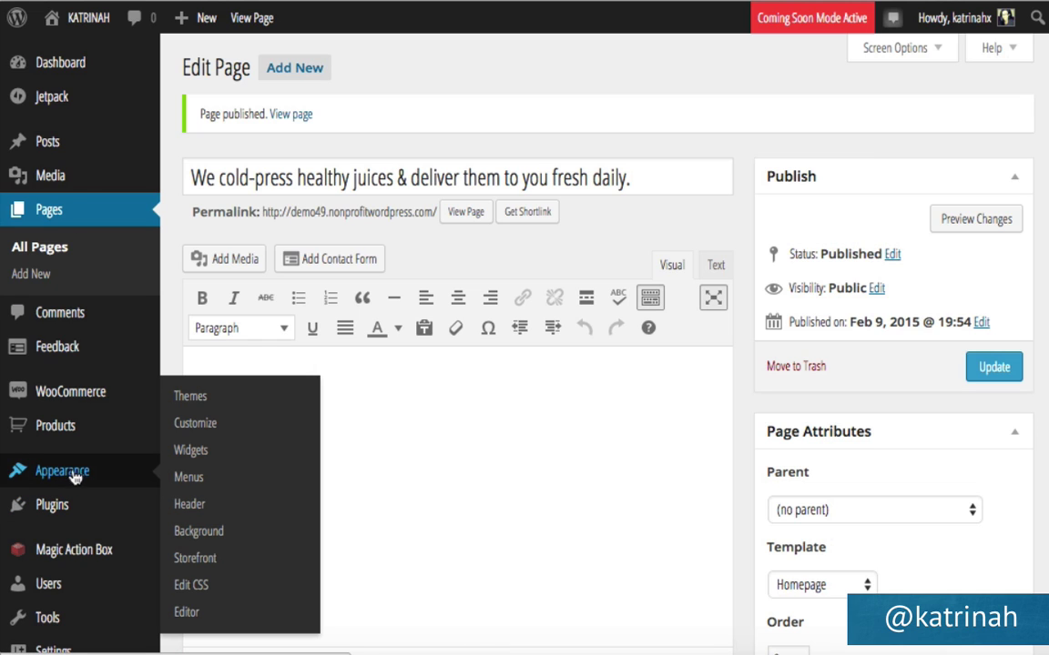
{"action": "left_click", "coordinate": [191, 479]}
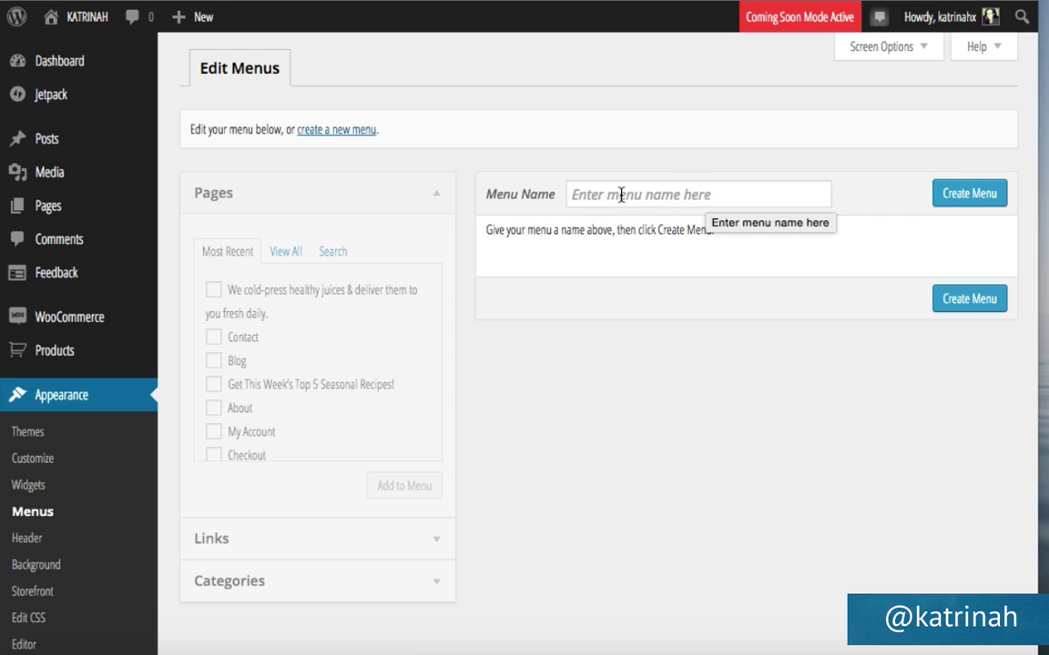
{"action": "left_click", "coordinate": [620, 194]}
{"action": "type", "text": "Menu"}
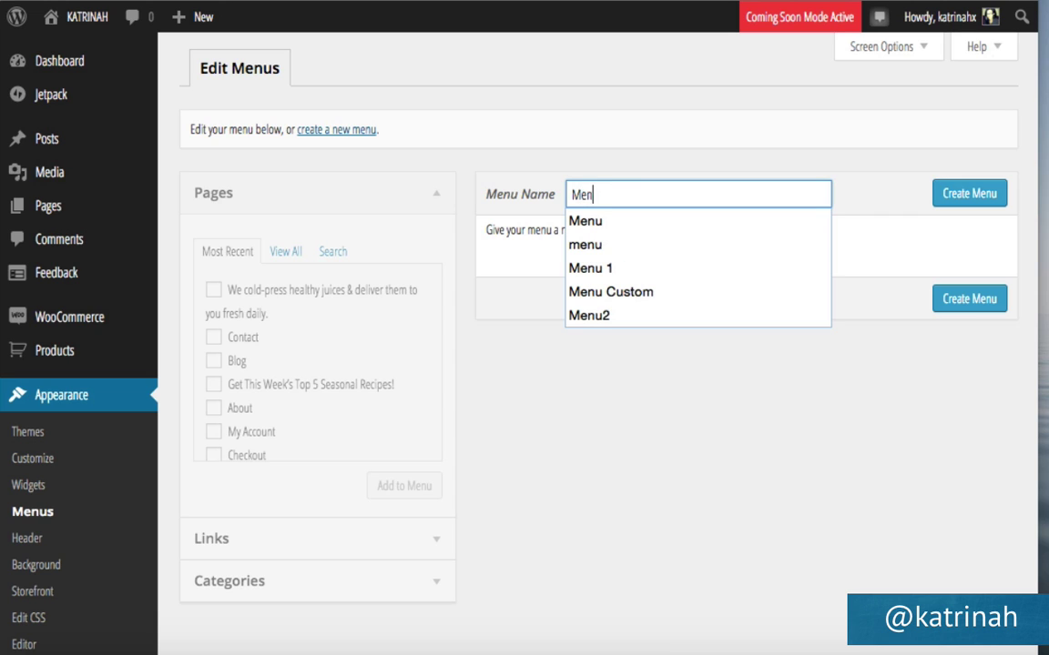
{"action": "left_click", "coordinate": [960, 200]}
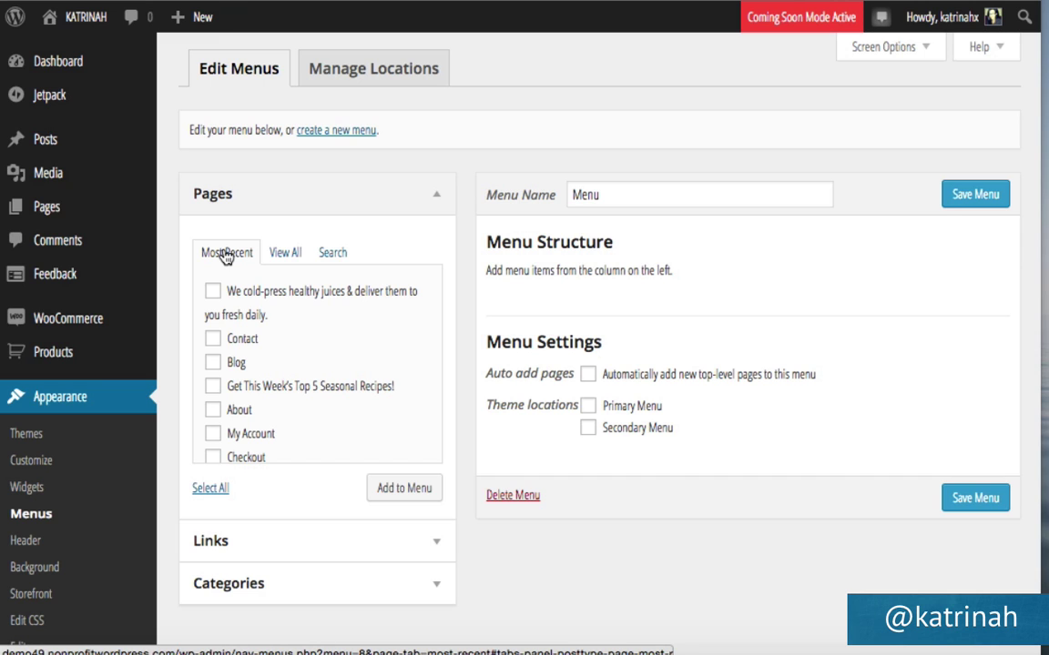
Add the About, Blog, Contact, recipes and Shop pages to the menu.
{"action": "left_click", "coordinate": [287, 257]}
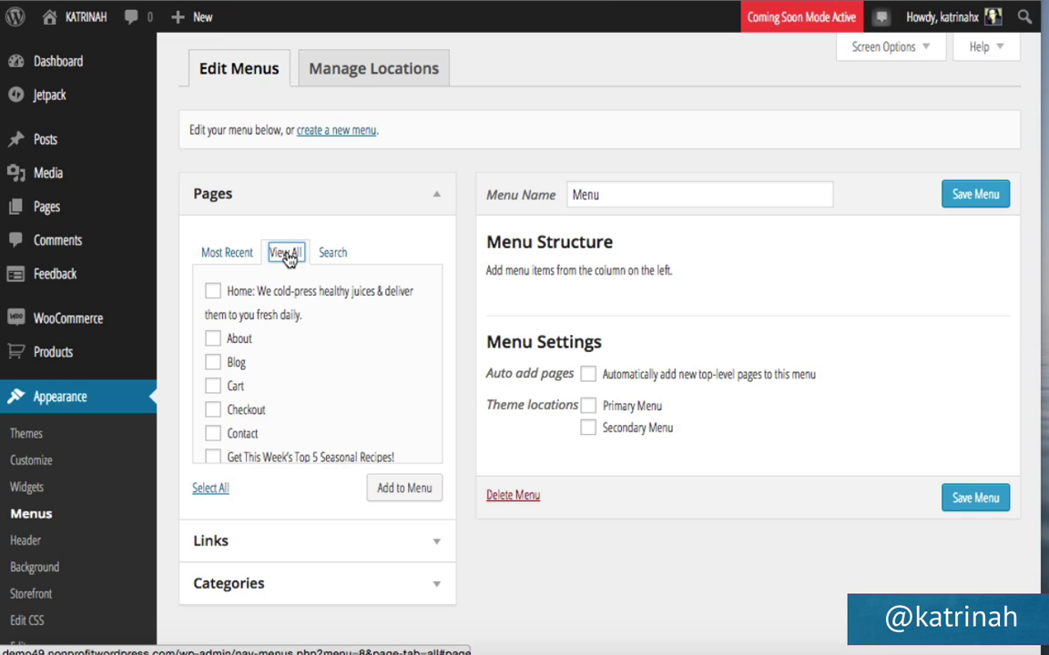
{"action": "left_click", "coordinate": [213, 338]}
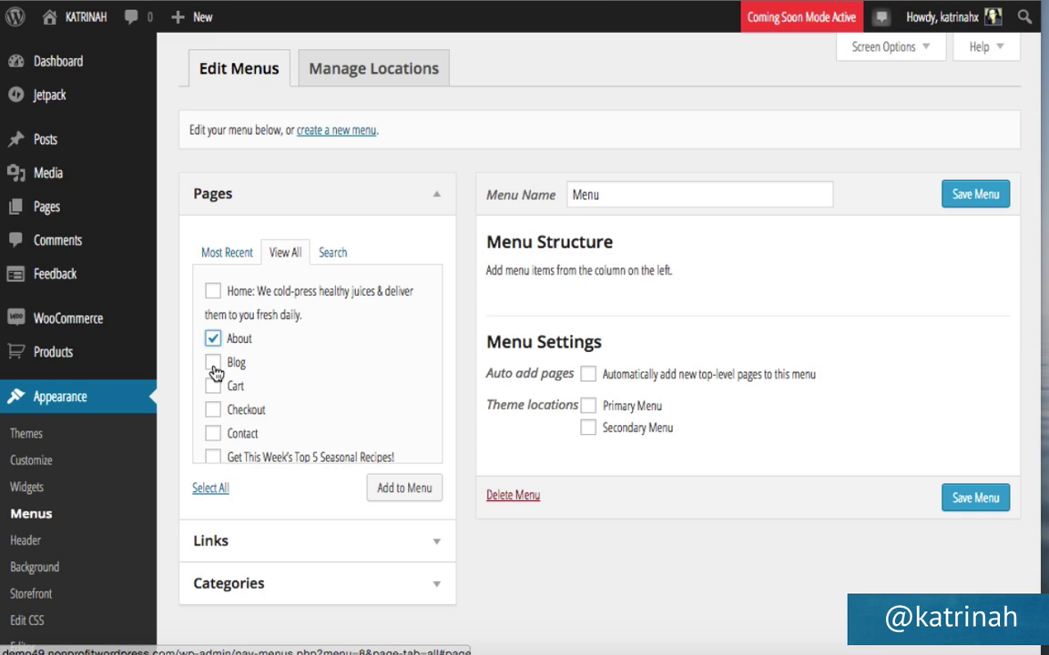
{"action": "left_click", "coordinate": [212, 363]}
{"action": "left_click", "coordinate": [213, 433]}
{"action": "scroll", "coordinate": [291, 401], "scroll_direction": "down", "scroll_amount": 1}
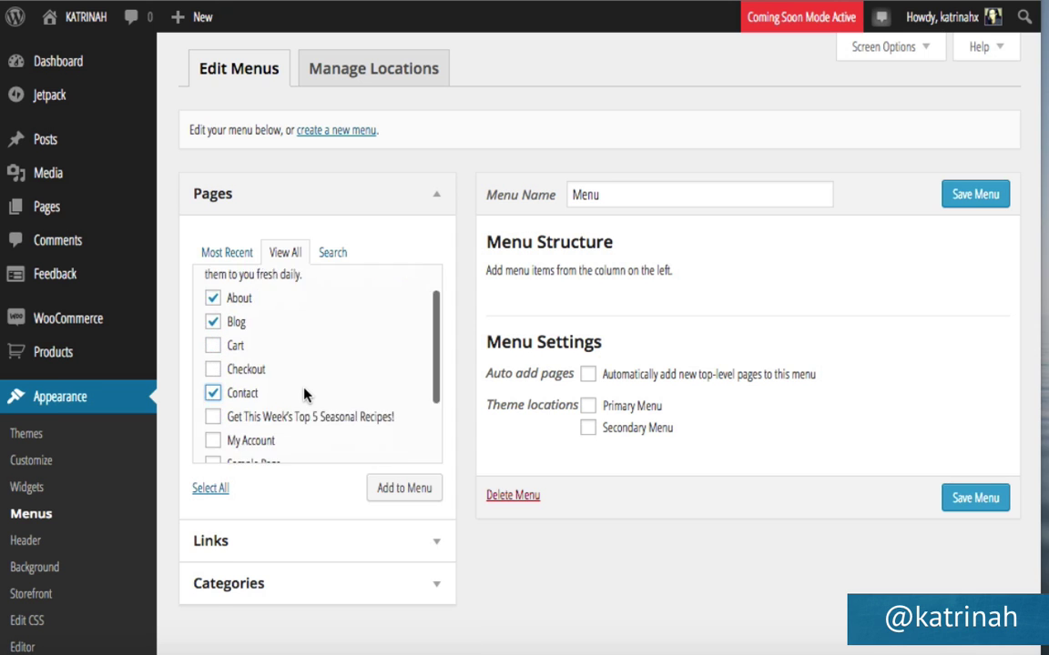
{"action": "scroll", "coordinate": [304, 394], "scroll_direction": "down", "scroll_amount": 3}
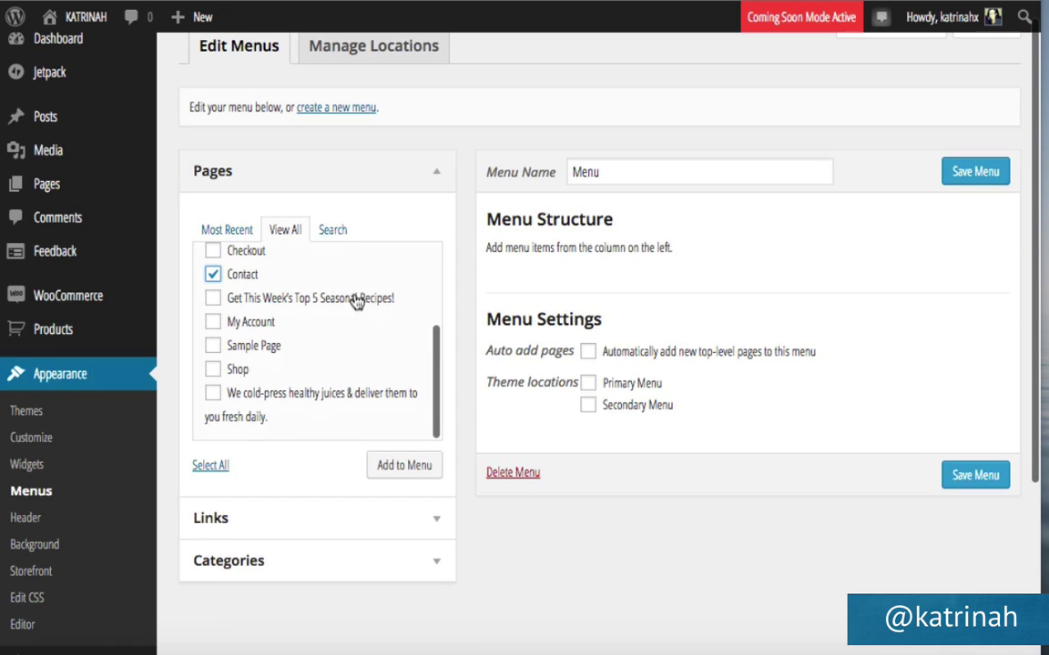
{"action": "left_click", "coordinate": [212, 299]}
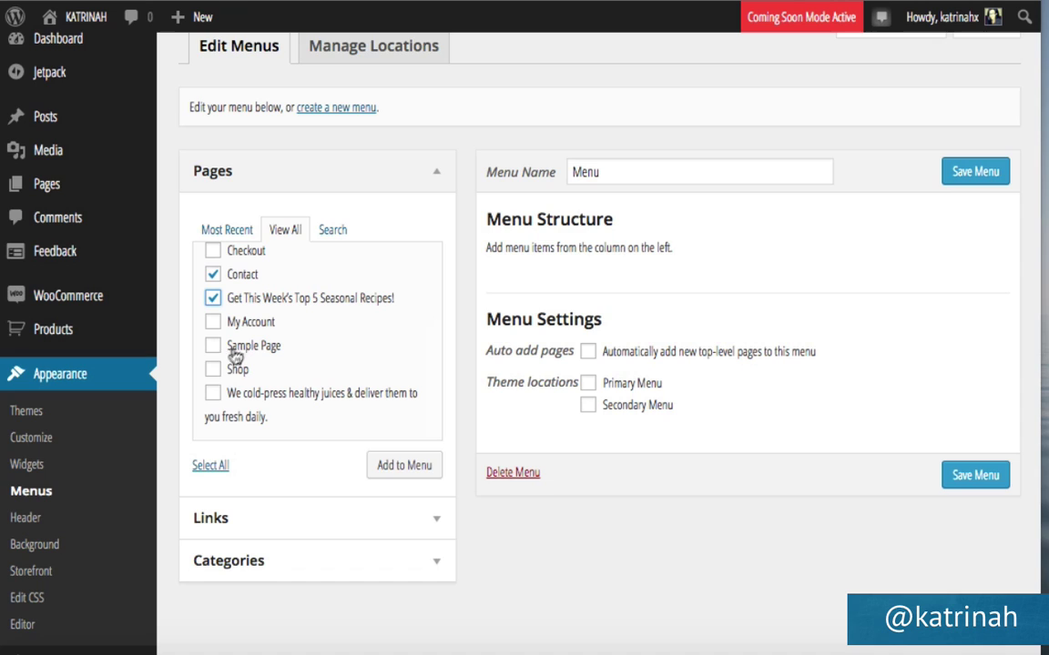
{"action": "left_click", "coordinate": [213, 369]}
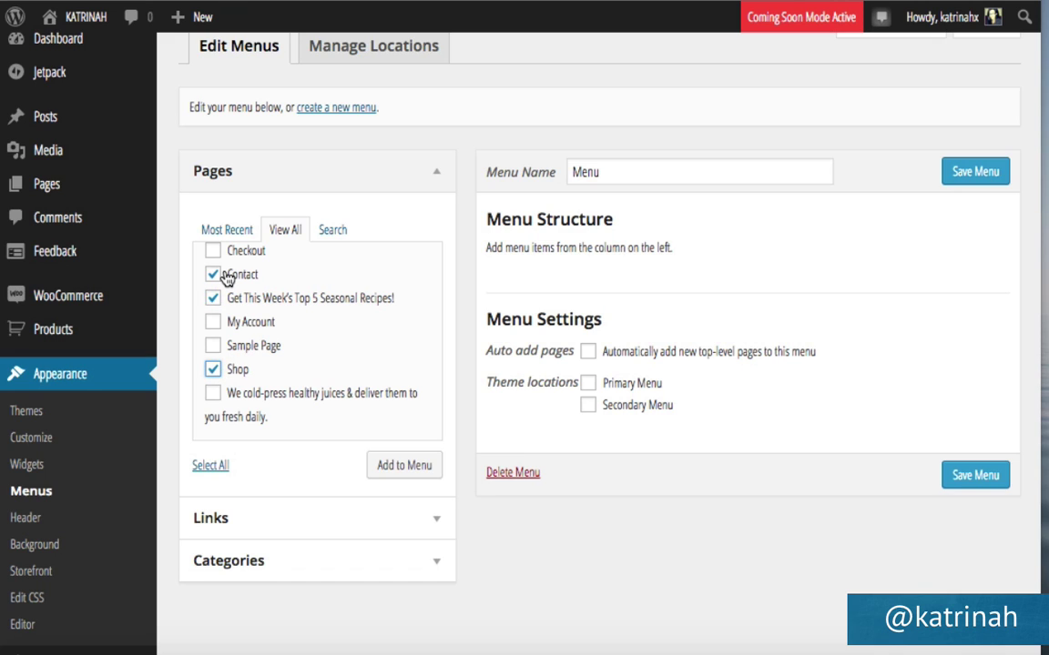
{"action": "left_click", "coordinate": [400, 466]}
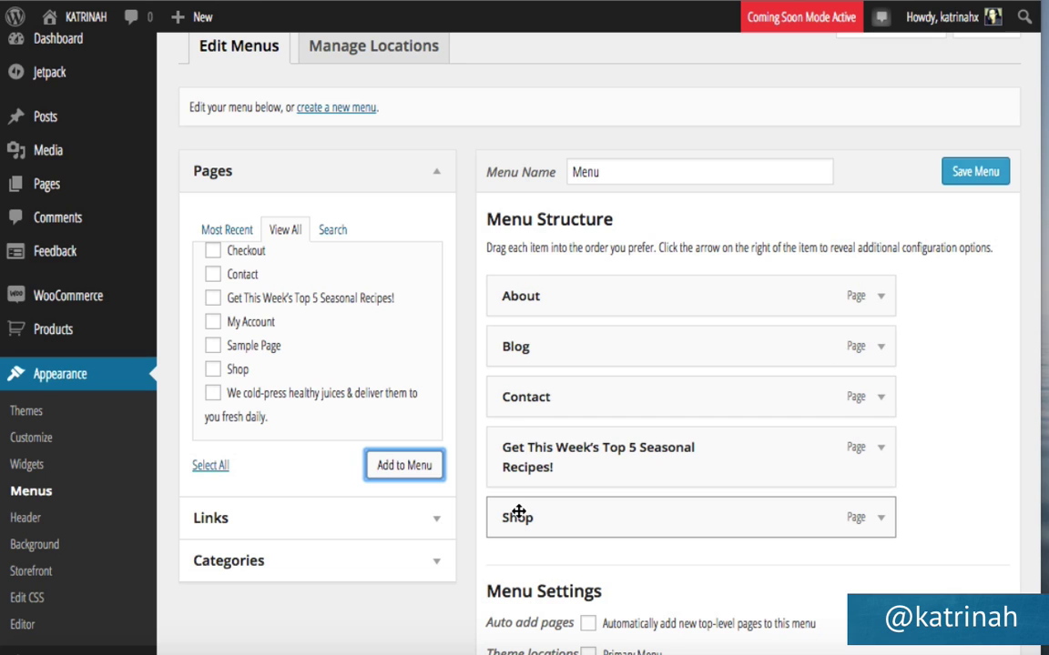
Move Shop to the top and Contact below recipes, relabel recipes 'Free Recipes', and save.
{"action": "left_click_drag", "start_coordinate": [518, 512], "coordinate": [544, 298]}
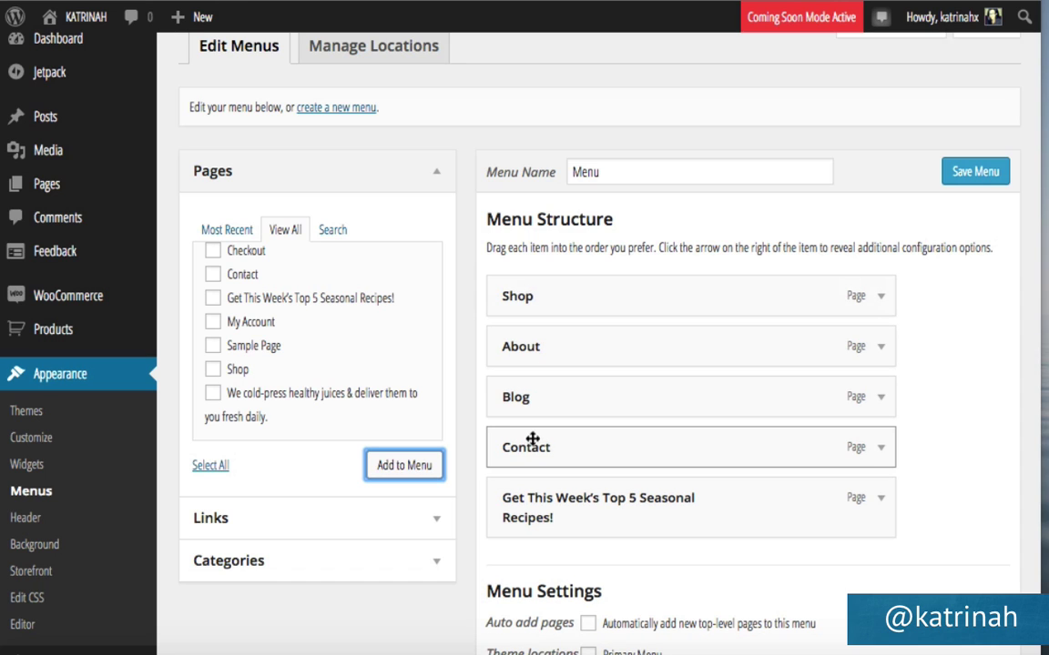
{"action": "left_click_drag", "start_coordinate": [533, 444], "coordinate": [532, 515]}
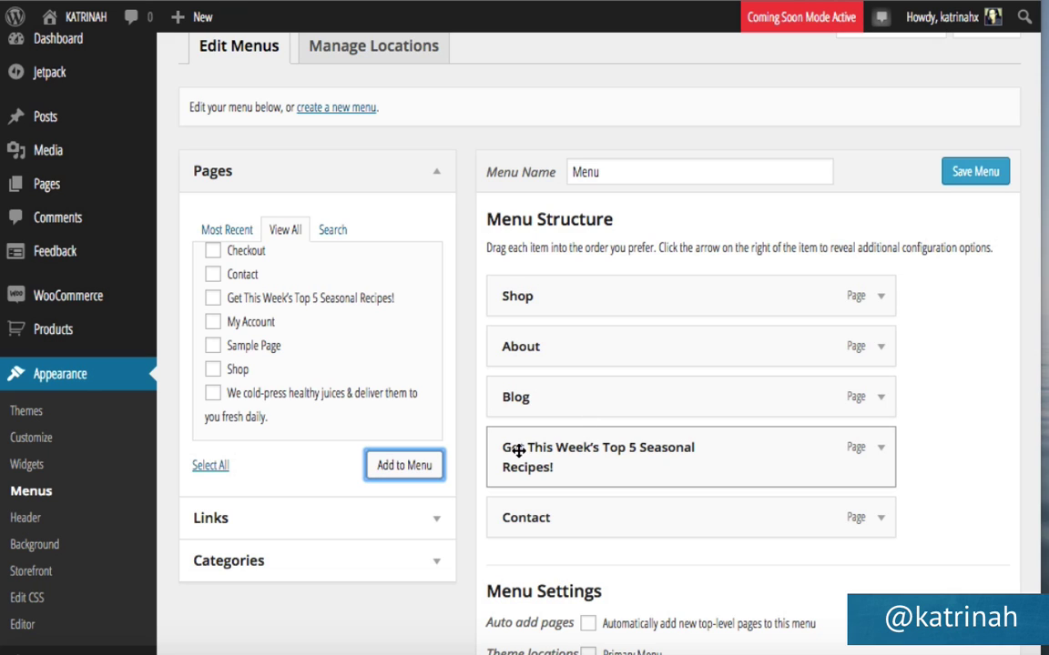
{"action": "left_click", "coordinate": [881, 449]}
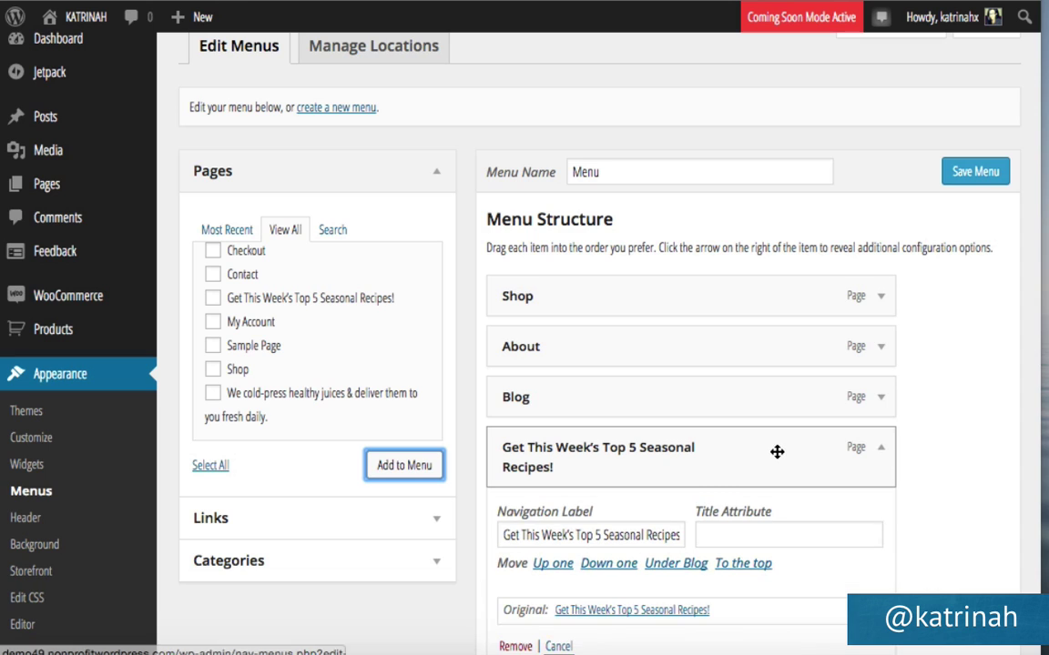
{"action": "scroll", "coordinate": [773, 455], "scroll_direction": "down", "scroll_amount": 2}
{"action": "left_click", "coordinate": [531, 409]}
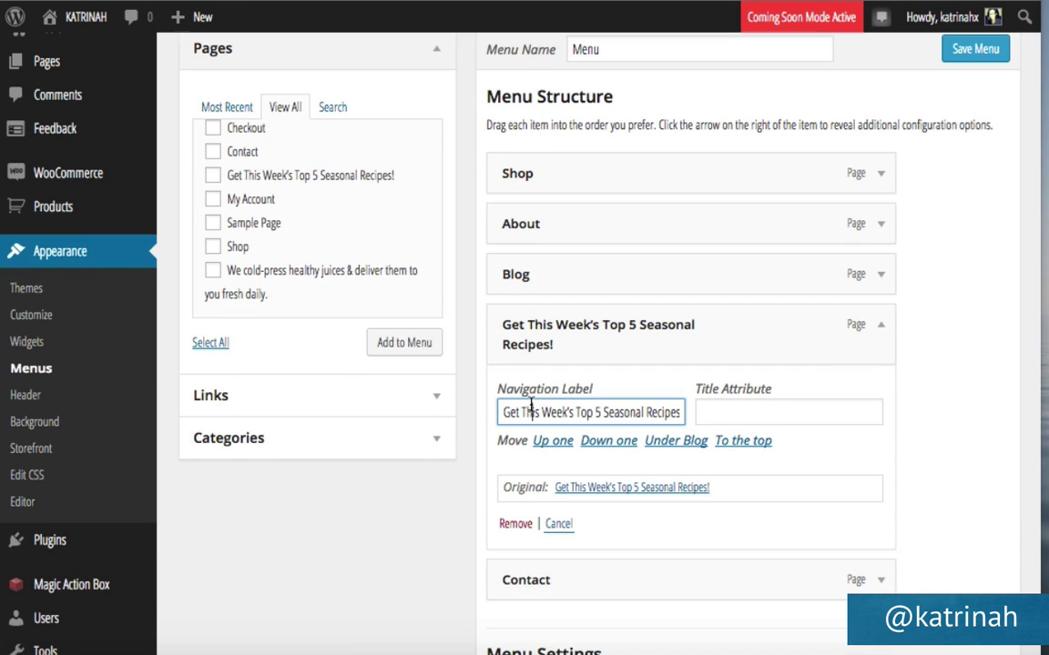
{"action": "type", "text": "Free Recipes"}
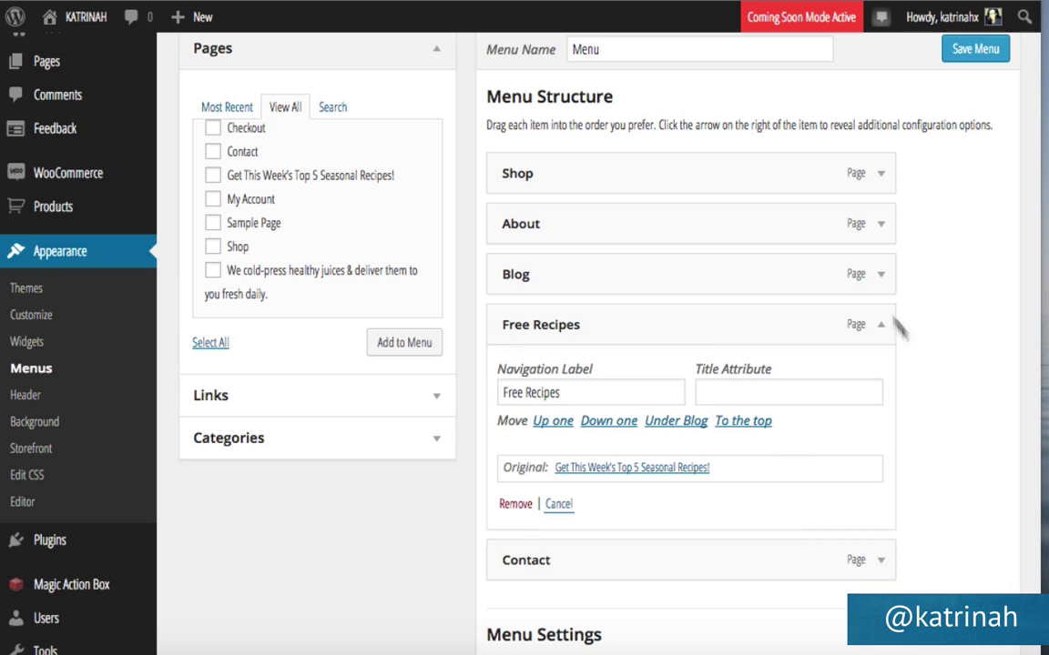
{"action": "scroll", "coordinate": [713, 253], "scroll_direction": "up", "scroll_amount": 3}
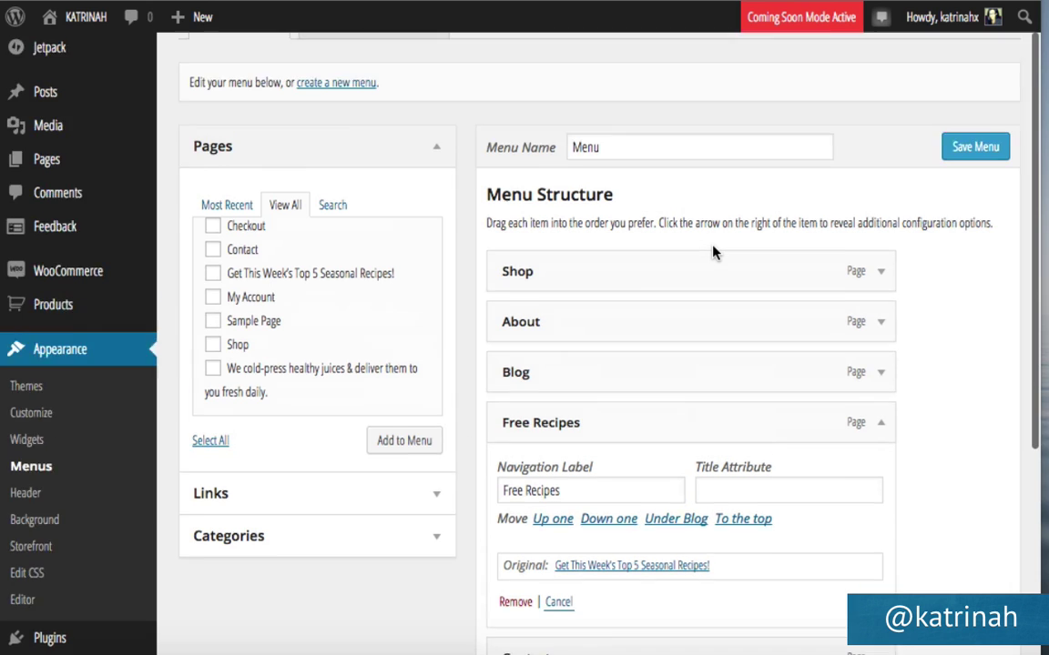
{"action": "left_click", "coordinate": [975, 197]}
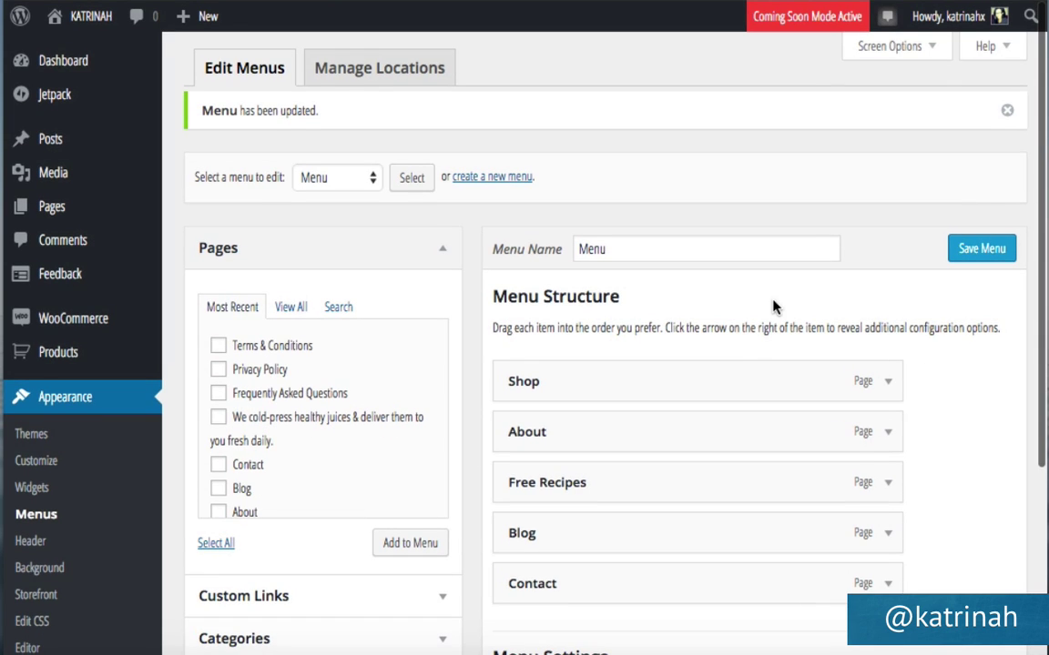
Save Menu as the Primary Menu, then assign it to the Secondary Menu location too.
{"action": "scroll", "coordinate": [773, 306], "scroll_direction": "down", "scroll_amount": 3}
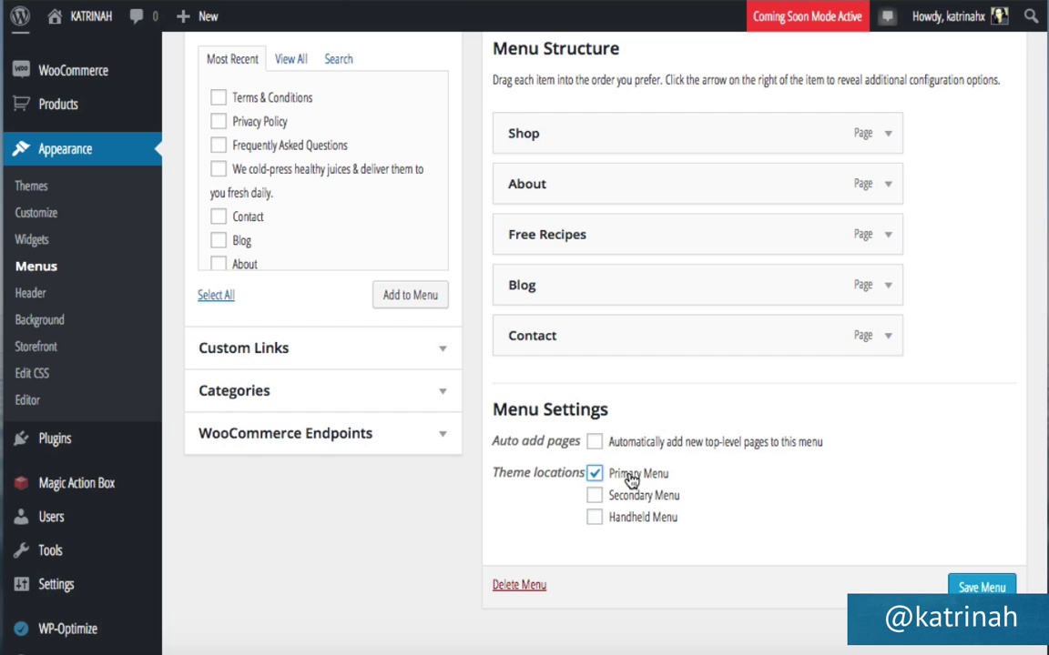
{"action": "left_click", "coordinate": [974, 588]}
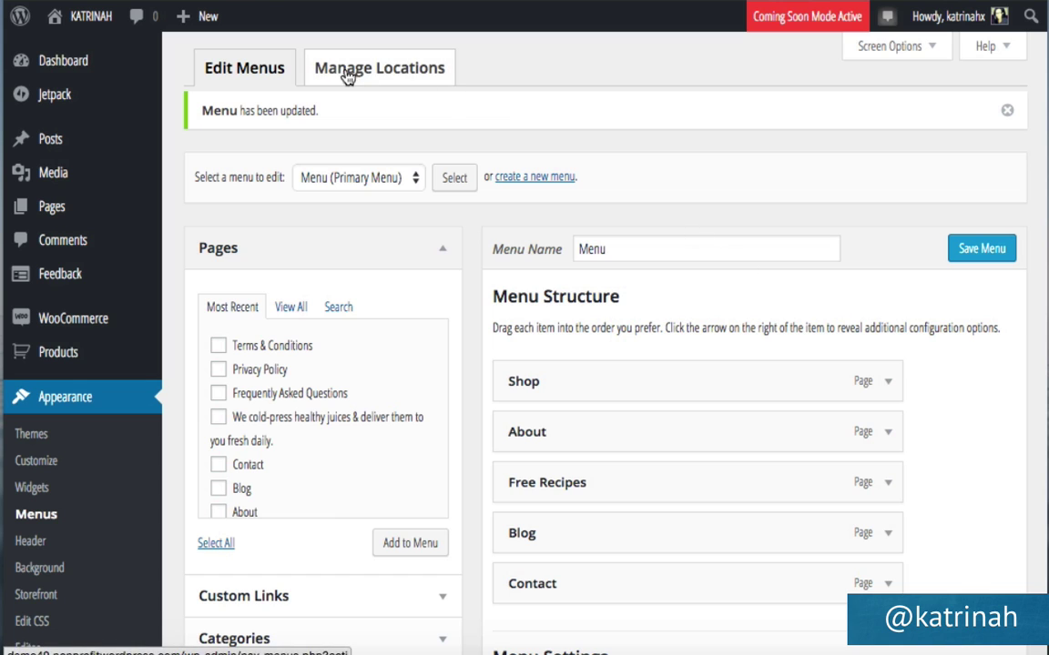
{"action": "left_click", "coordinate": [396, 82]}
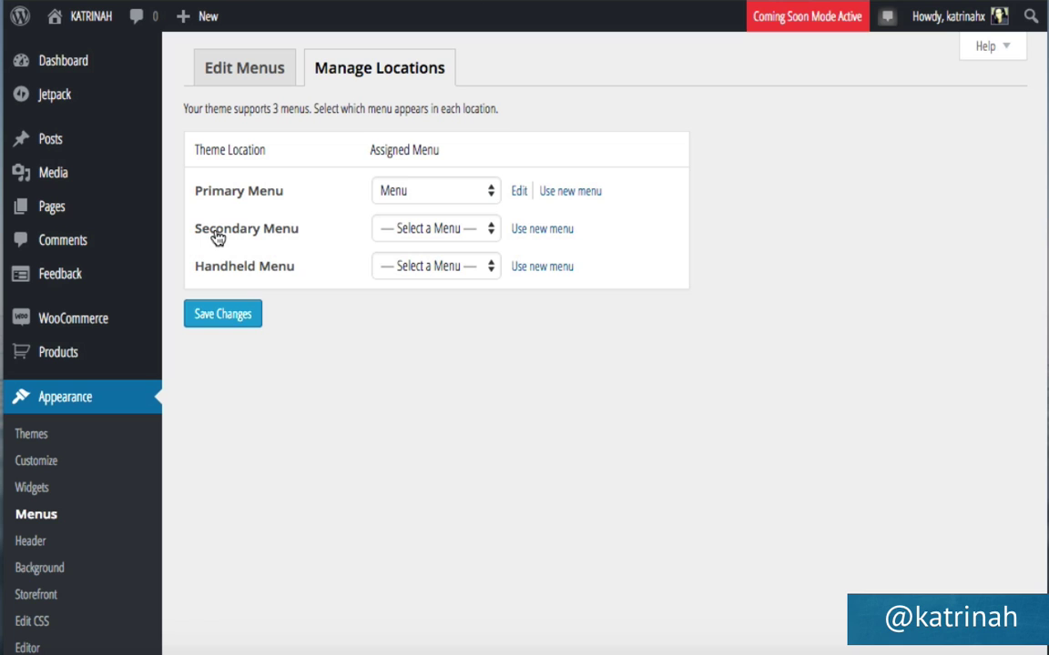
{"action": "left_click", "coordinate": [427, 232]}
{"action": "left_click", "coordinate": [423, 266]}
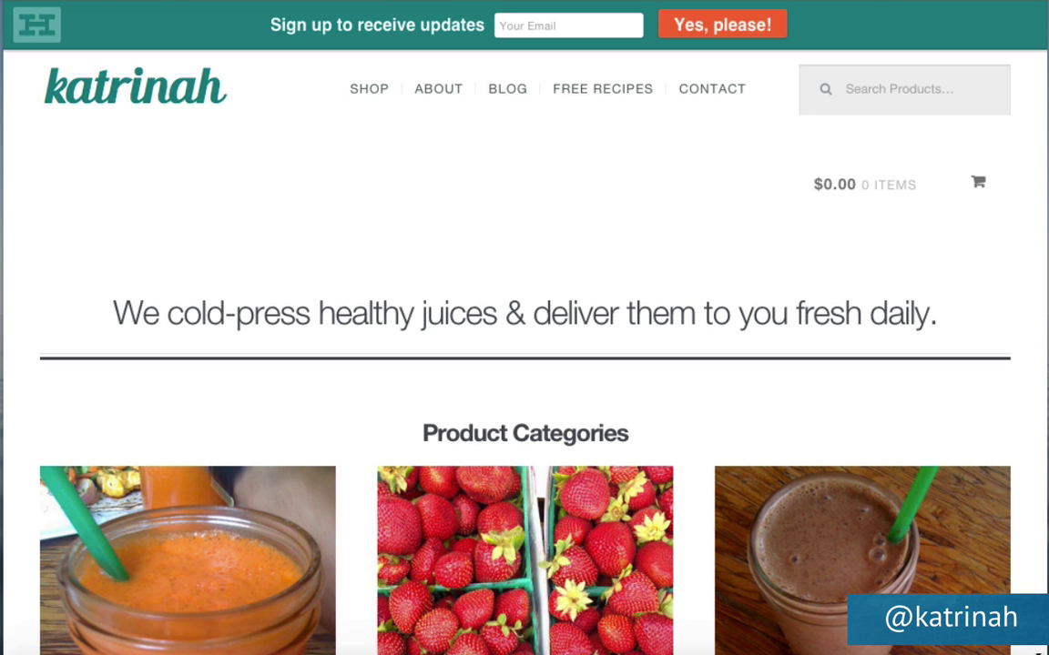
{"action": "left_click_drag", "start_coordinate": [1045, 642], "coordinate": [400, 648]}
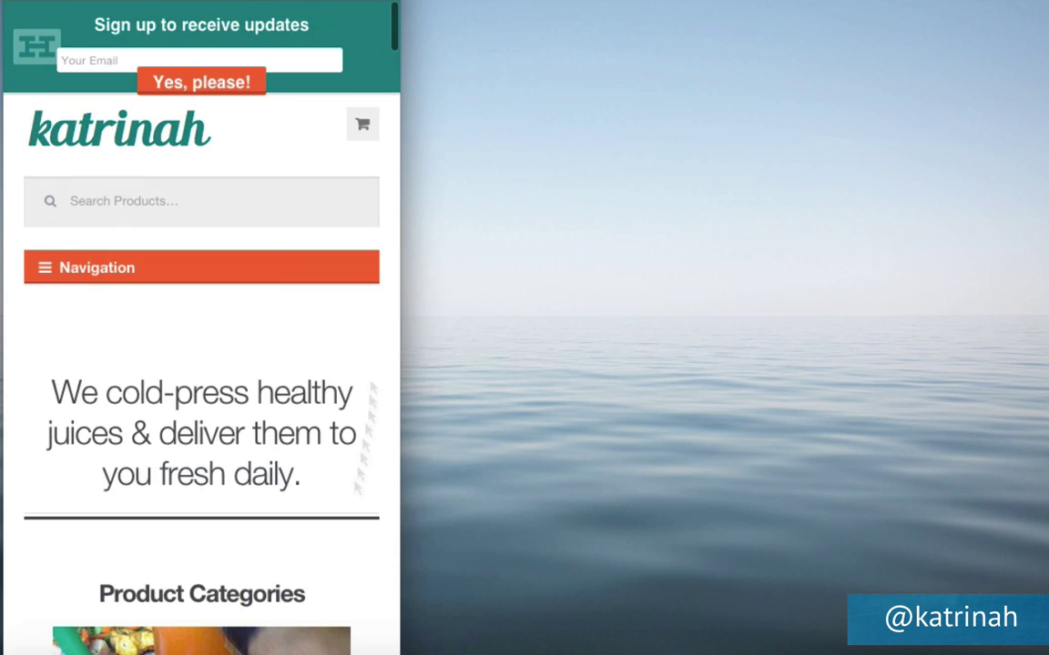
{"action": "left_click", "coordinate": [79, 270]}
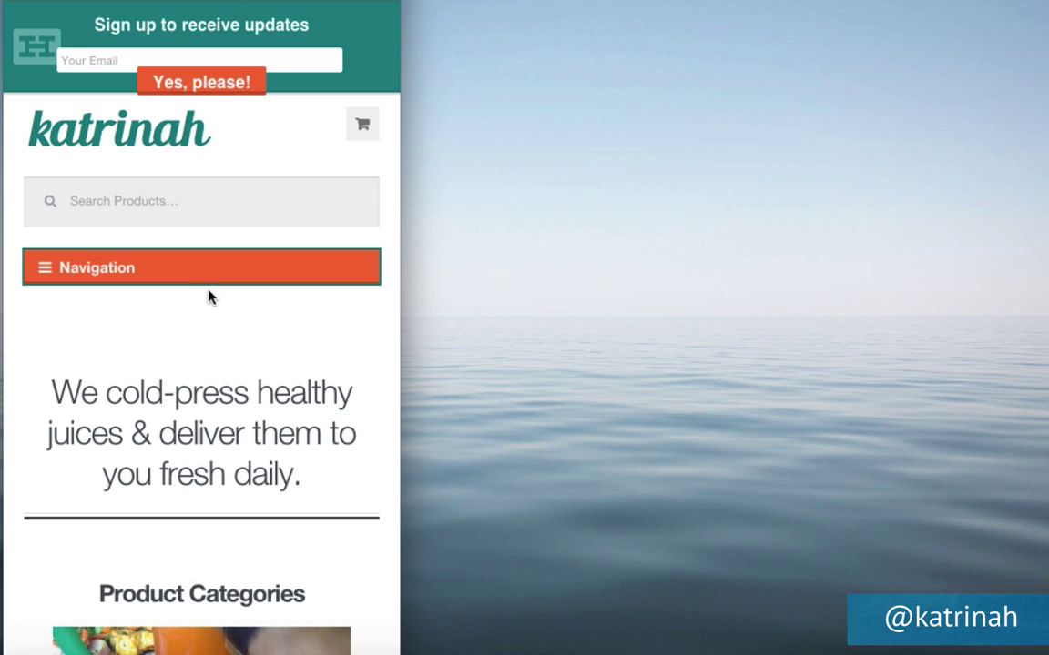
{"action": "scroll", "coordinate": [209, 298], "scroll_direction": "up", "scroll_amount": 2}
{"action": "left_click_drag", "start_coordinate": [400, 364], "coordinate": [1046, 365]}
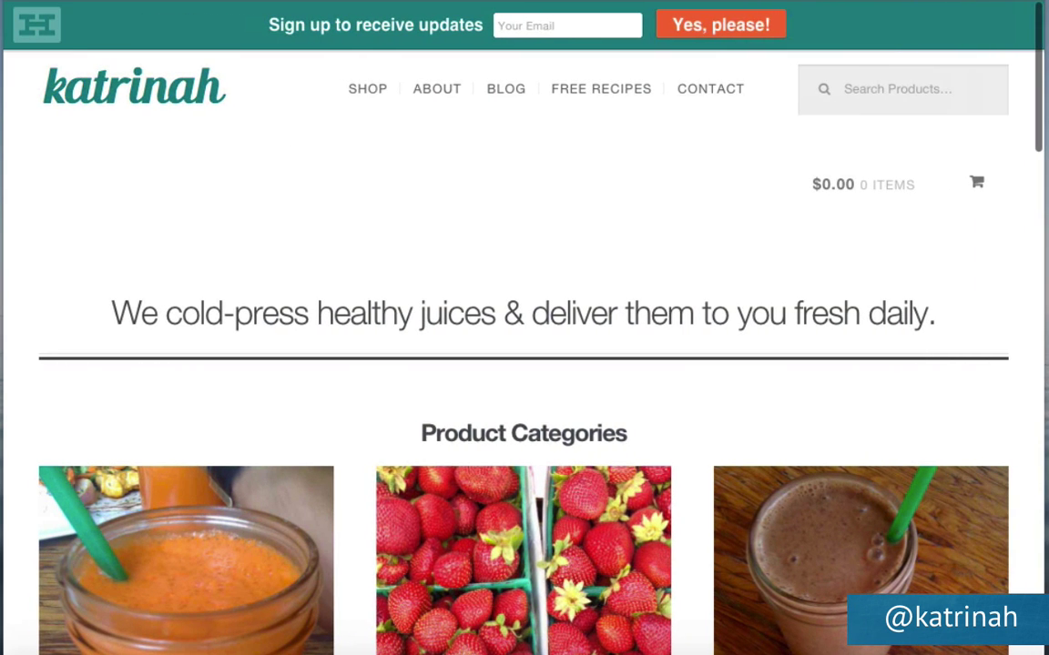
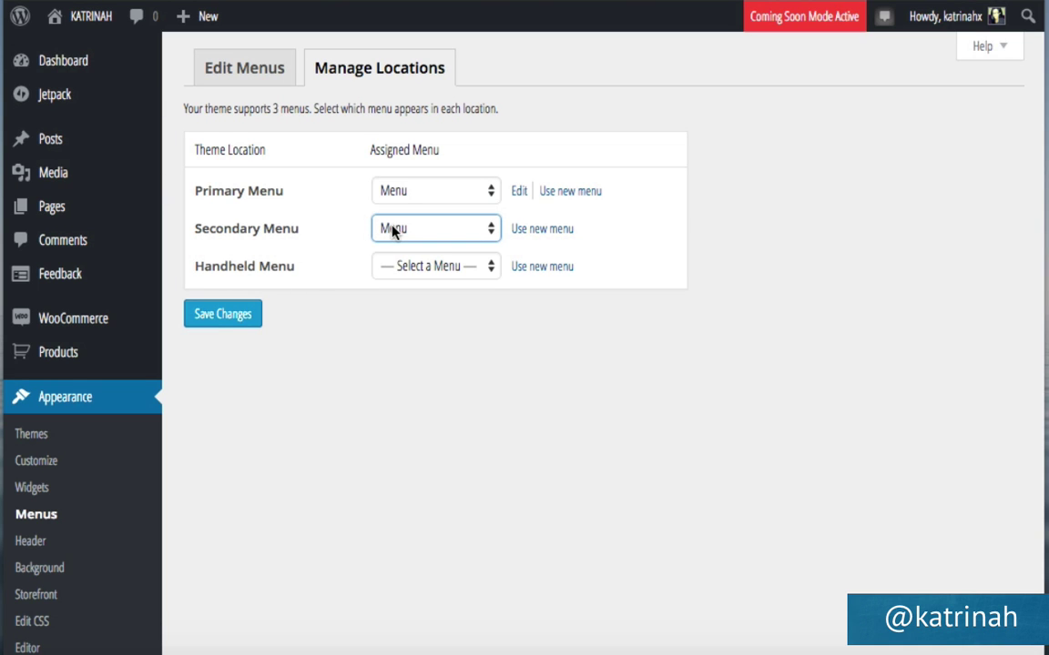
Leave Secondary Menu empty, assign Menu to Handheld Menu, save, and visit the live site.
{"action": "left_click", "coordinate": [392, 230]}
{"action": "left_click", "coordinate": [371, 187]}
{"action": "left_click", "coordinate": [408, 269]}
{"action": "left_click", "coordinate": [409, 304]}
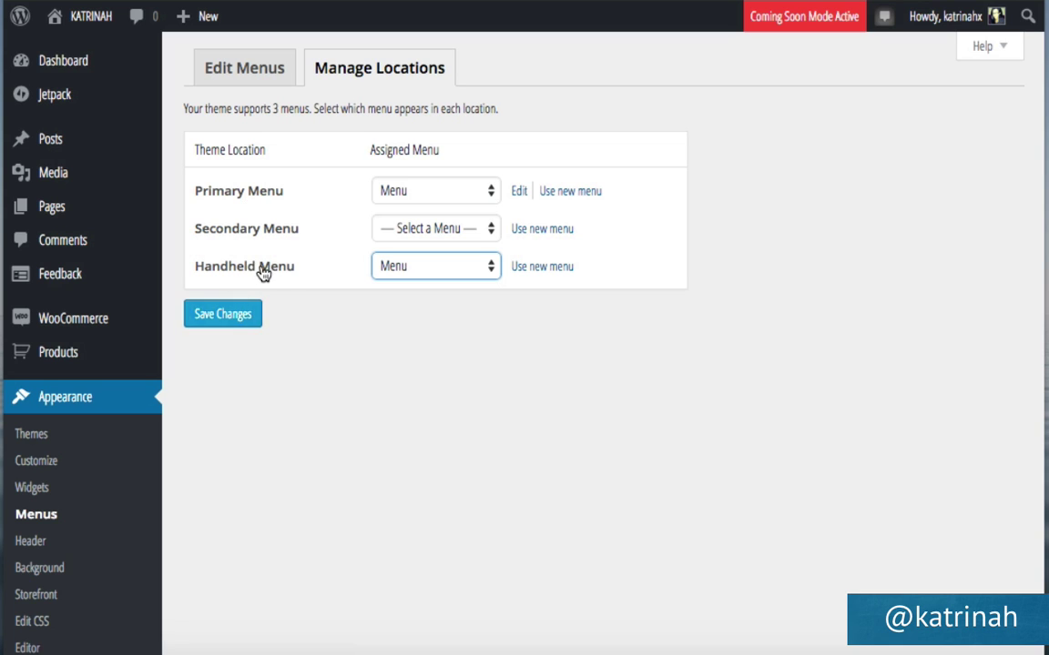
{"action": "left_click", "coordinate": [223, 315]}
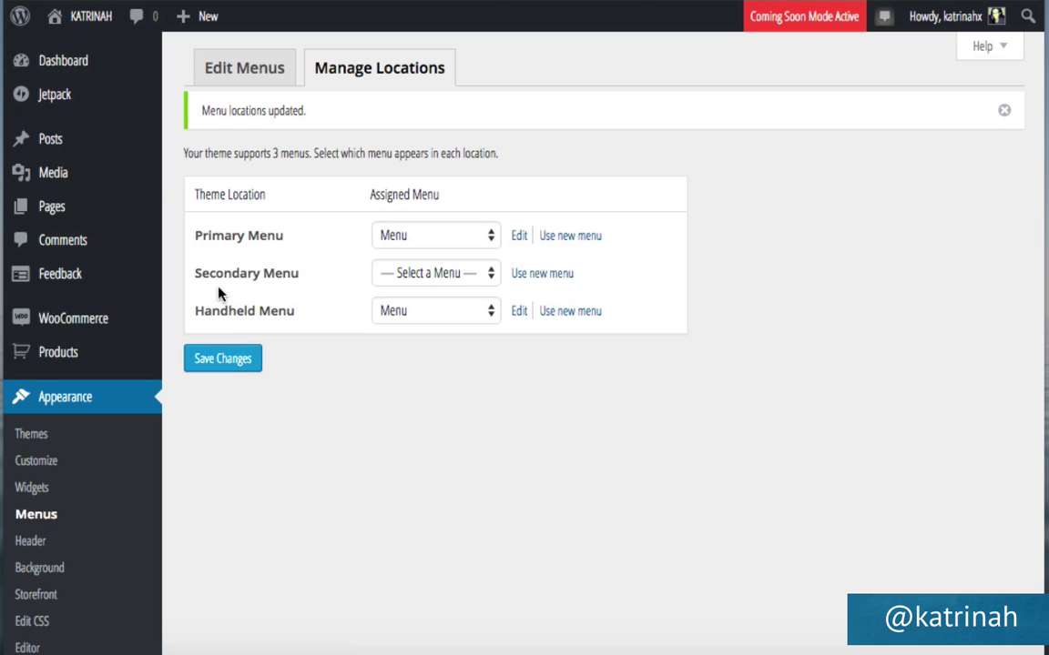
{"action": "mouse_move", "coordinate": [51, 25]}
{"action": "left_click", "coordinate": [72, 52]}
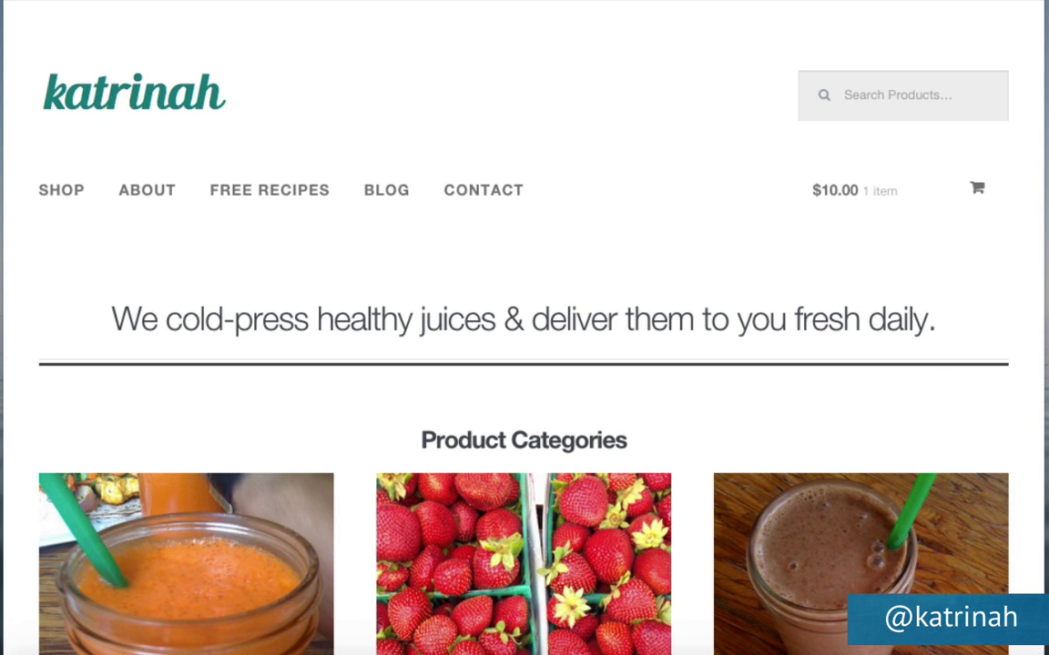
Narrow the browser to phone width and expand the Navigation menu.
{"action": "left_click_drag", "start_coordinate": [1045, 546], "coordinate": [400, 546]}
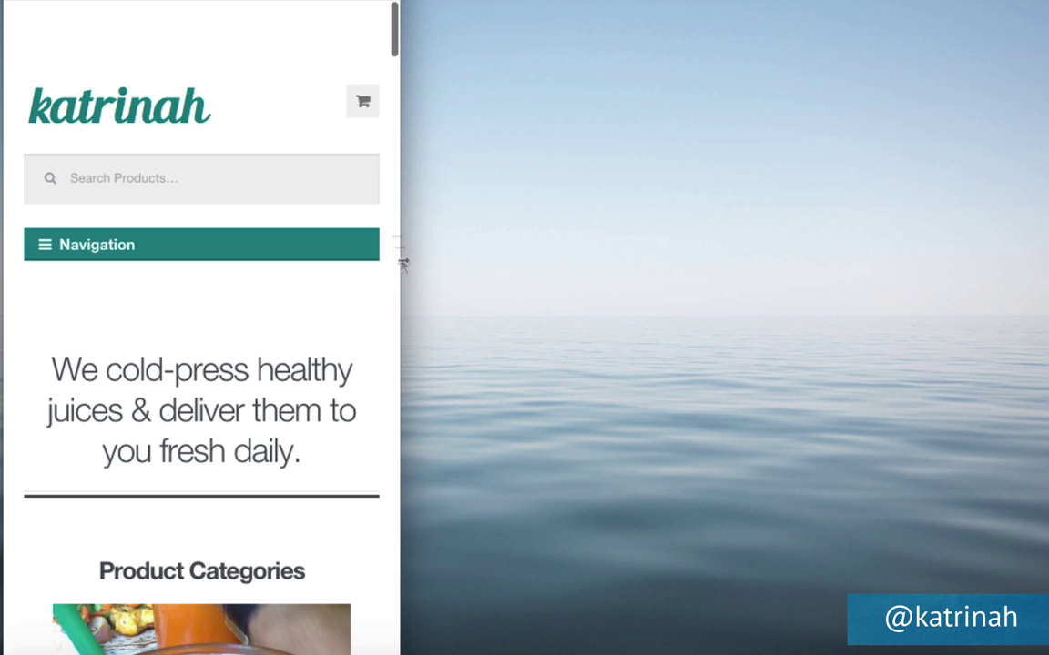
{"action": "left_click", "coordinate": [37, 256]}
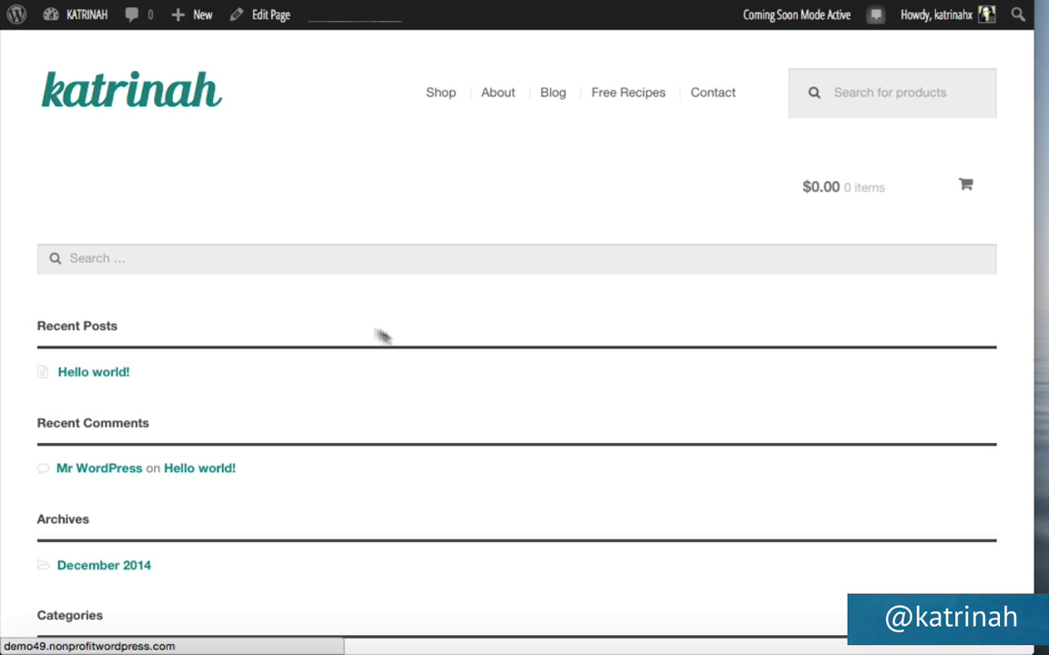
Scroll through the storefront's front page, then go back to the admin Dashboard.
{"action": "scroll", "coordinate": [353, 458], "scroll_direction": "down", "scroll_amount": 4}
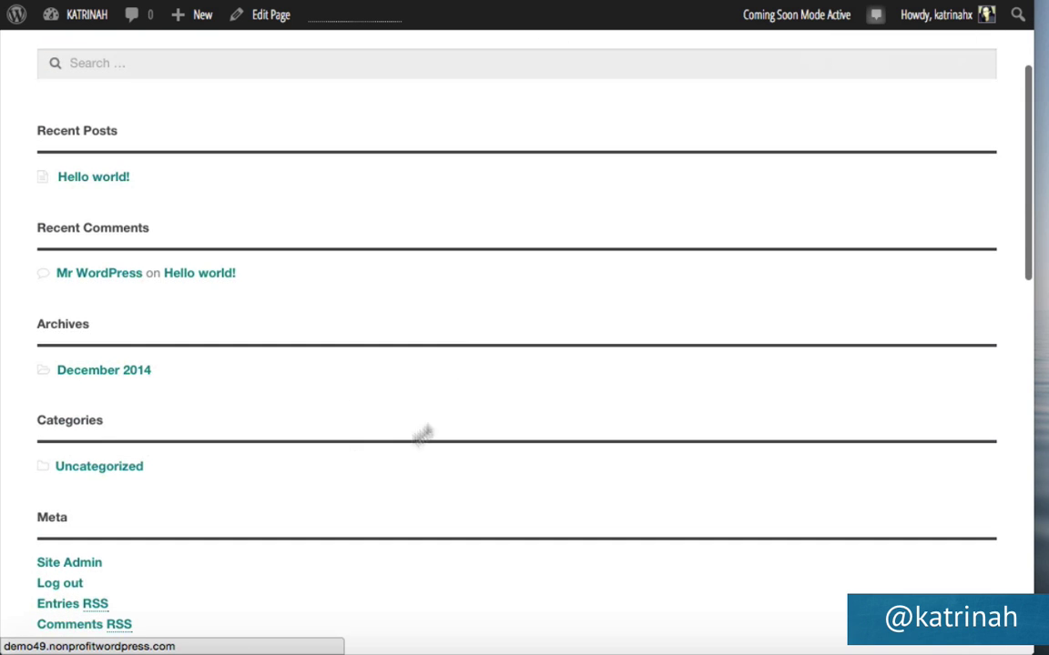
{"action": "scroll", "coordinate": [310, 195], "scroll_direction": "up", "scroll_amount": 1}
{"action": "scroll", "coordinate": [309, 195], "scroll_direction": "up", "scroll_amount": 4}
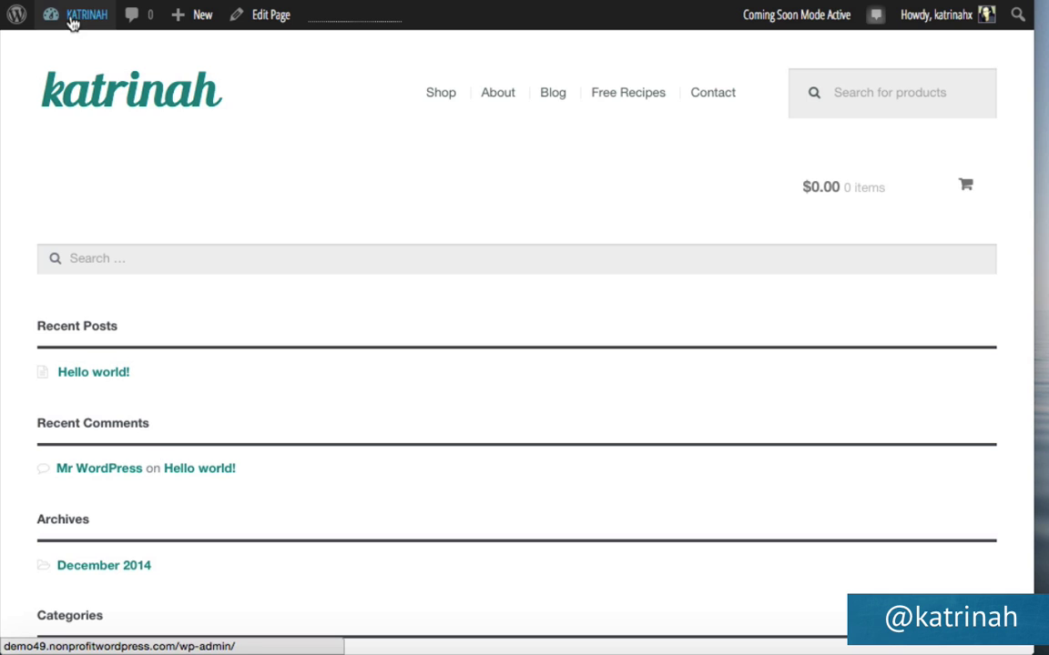
{"action": "mouse_move", "coordinate": [73, 22]}
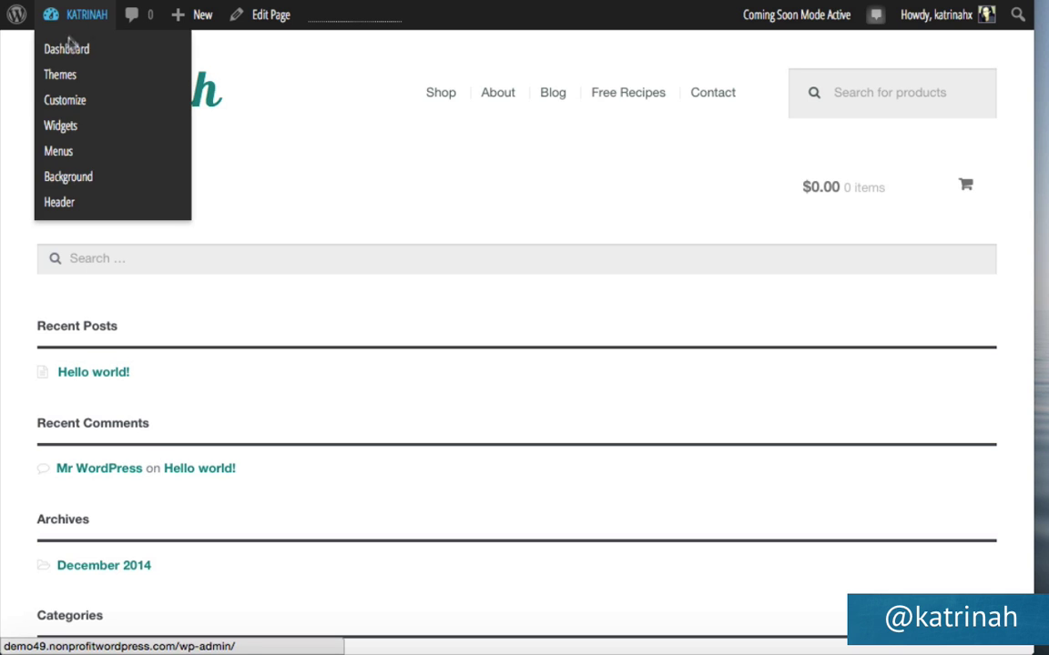
{"action": "left_click", "coordinate": [67, 51]}
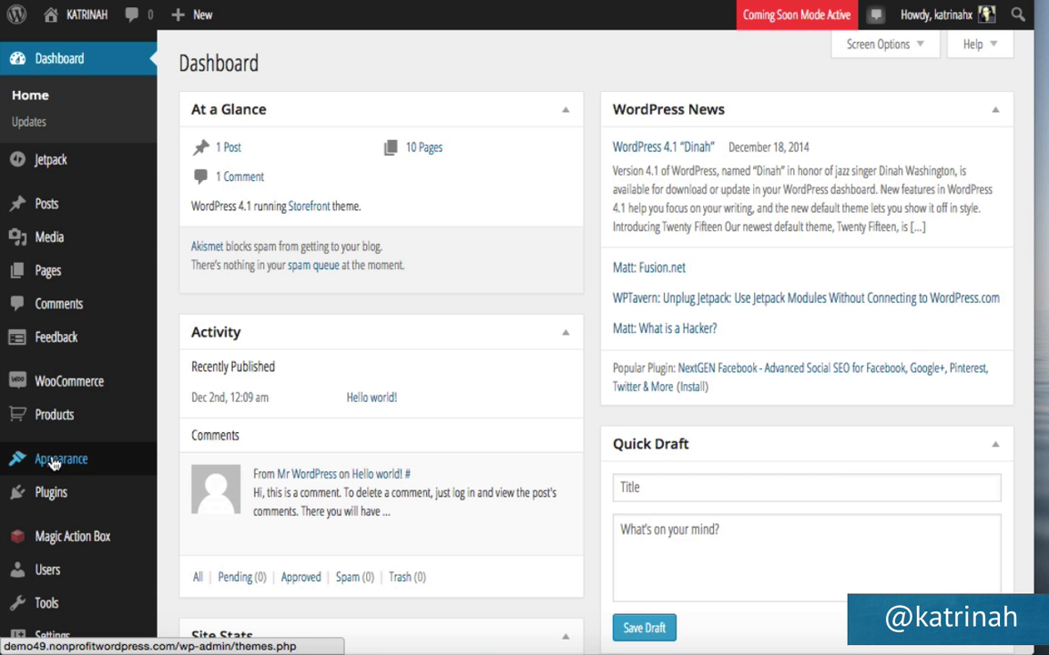
Open Appearance > Widgets and drag the Search widget out of the Header area.
{"action": "mouse_move", "coordinate": [52, 464]}
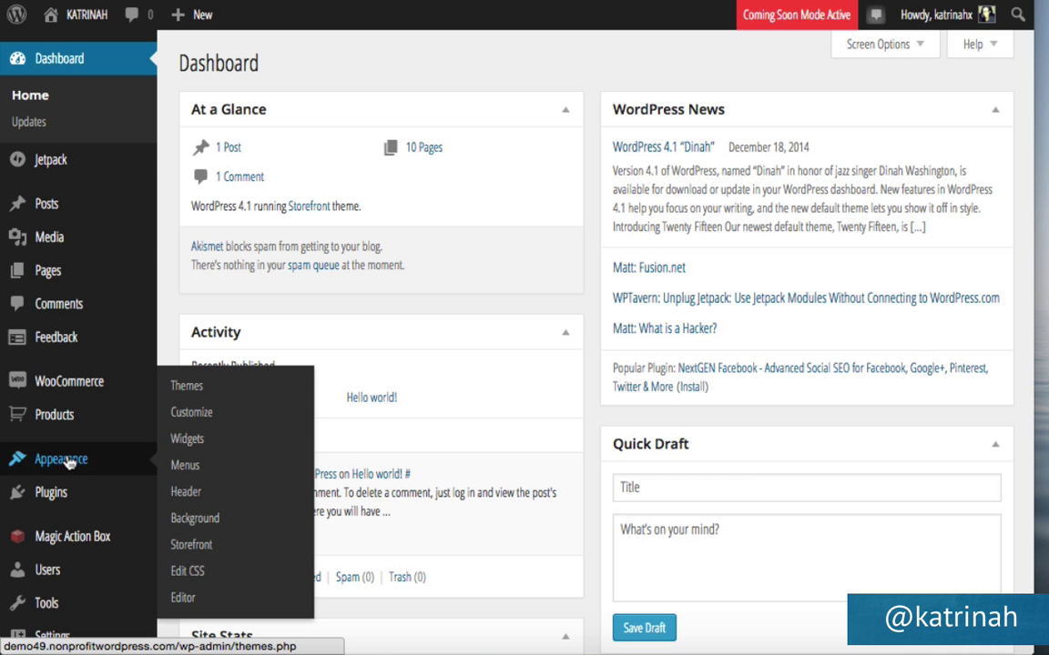
{"action": "left_click", "coordinate": [201, 440]}
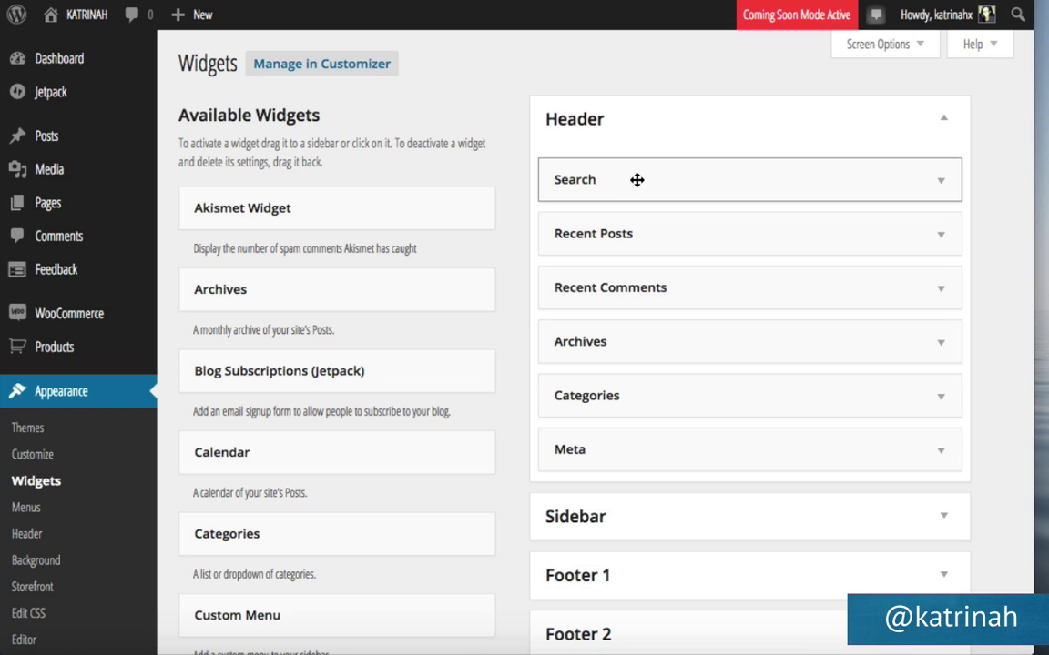
{"action": "left_click_drag", "start_coordinate": [637, 180], "coordinate": [228, 163]}
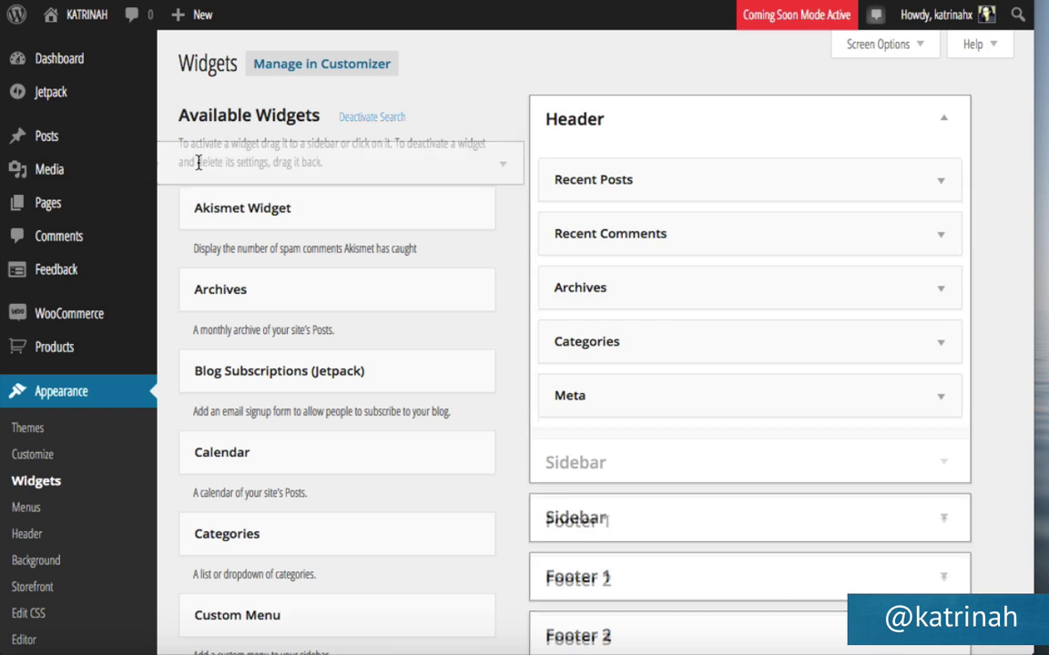
Delete the Recent Posts, Recent Comments, Archives, Categories and Meta widgets, then view the storefront.
{"action": "left_click", "coordinate": [940, 187]}
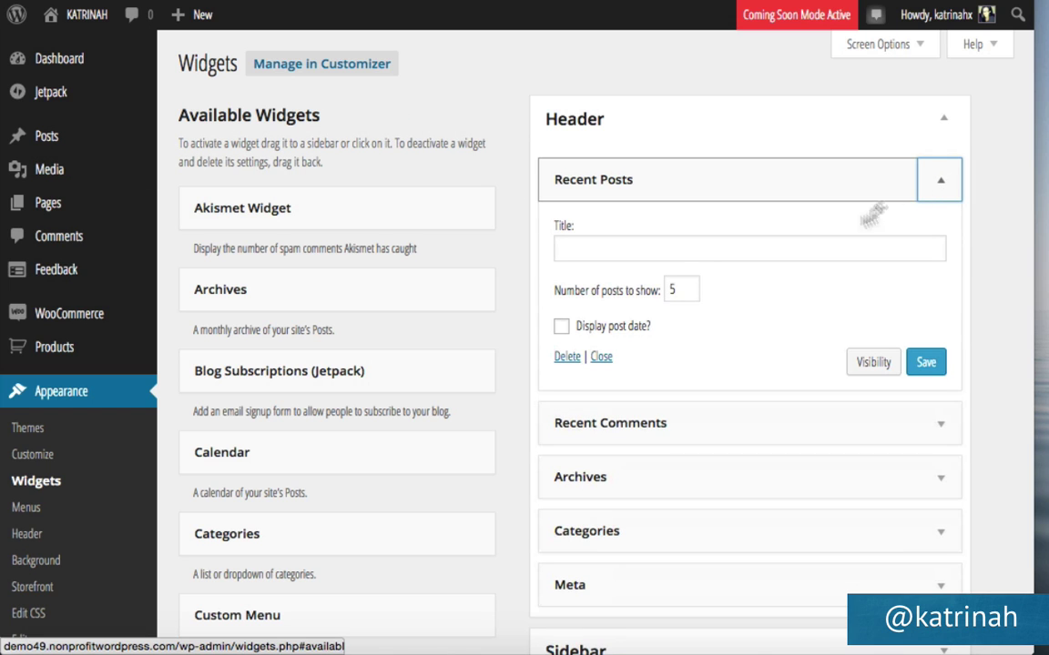
{"action": "left_click", "coordinate": [565, 358]}
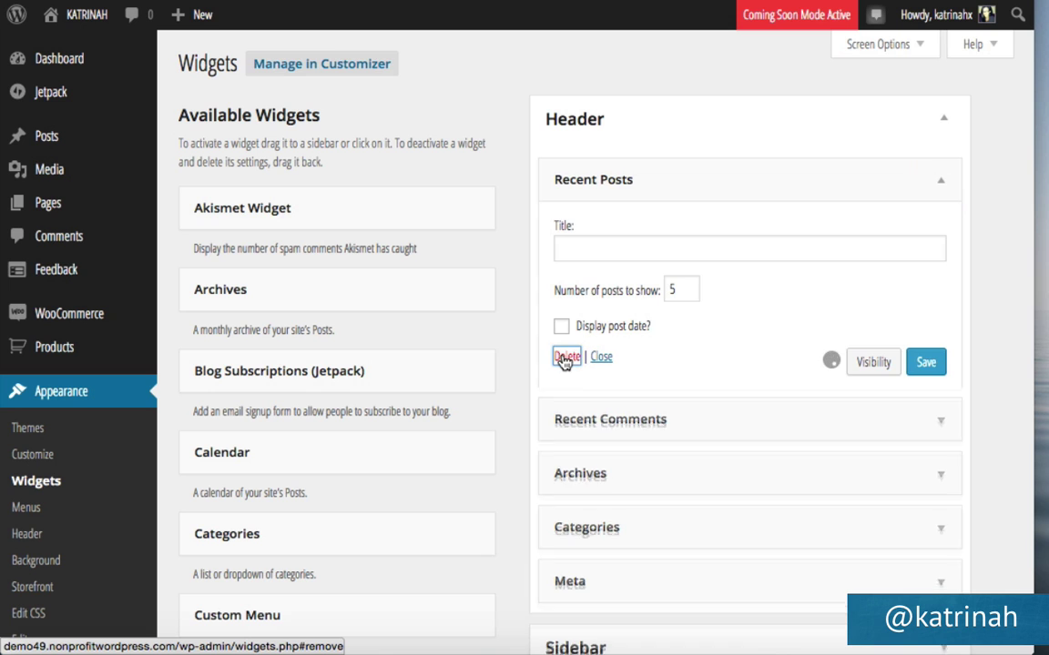
{"action": "left_click", "coordinate": [939, 187]}
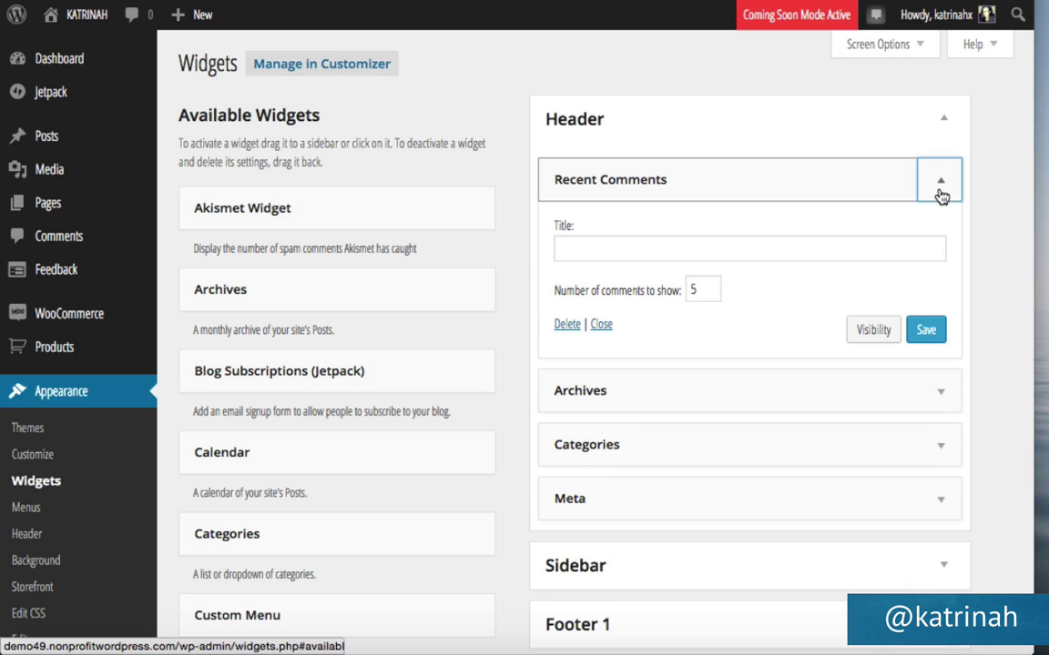
{"action": "left_click", "coordinate": [567, 325]}
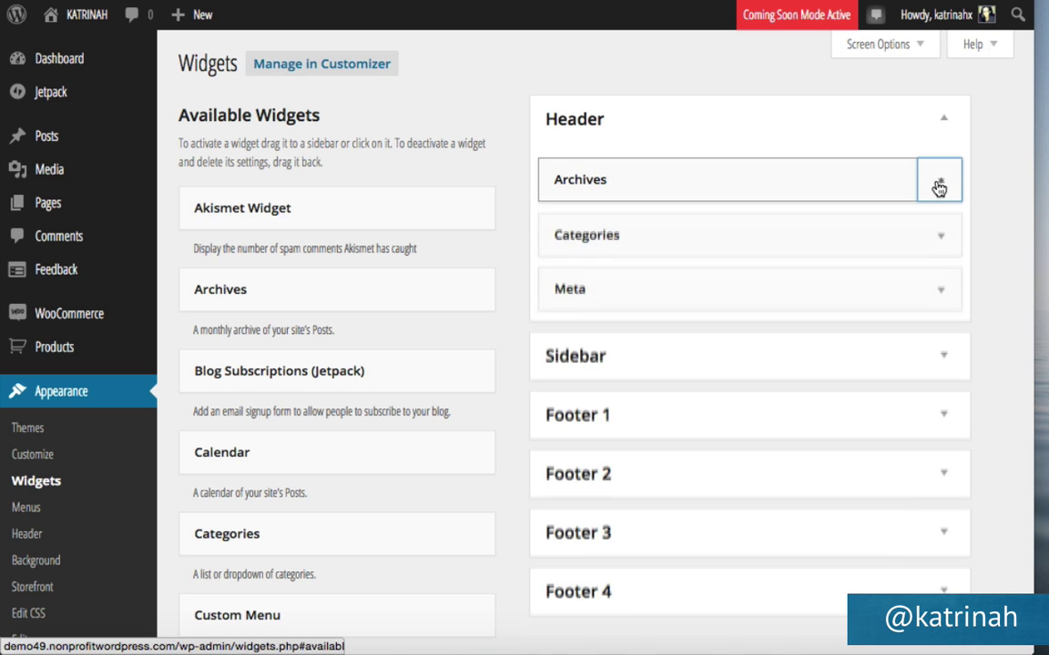
{"action": "left_click", "coordinate": [938, 186]}
{"action": "left_click", "coordinate": [565, 335]}
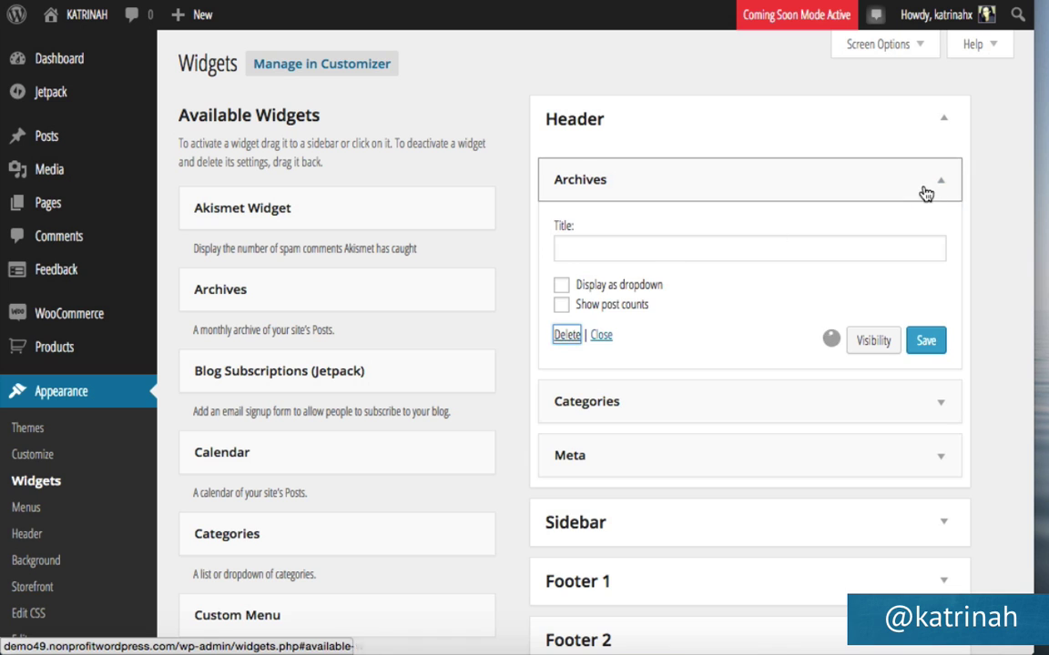
{"action": "left_click", "coordinate": [938, 187]}
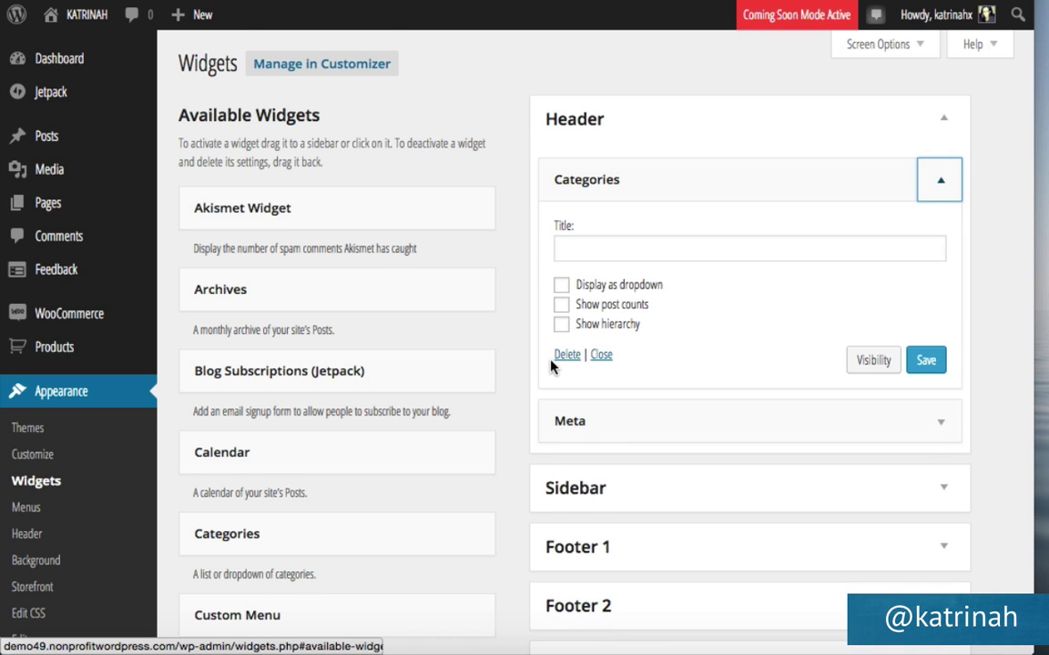
{"action": "left_click", "coordinate": [565, 355]}
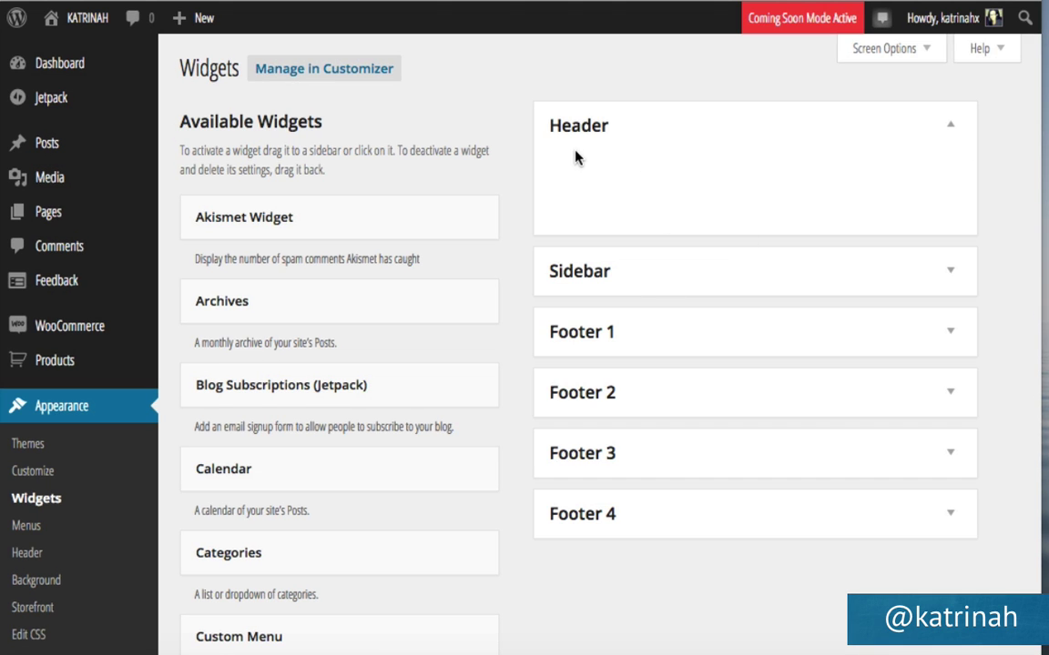
{"action": "left_click", "coordinate": [80, 25]}
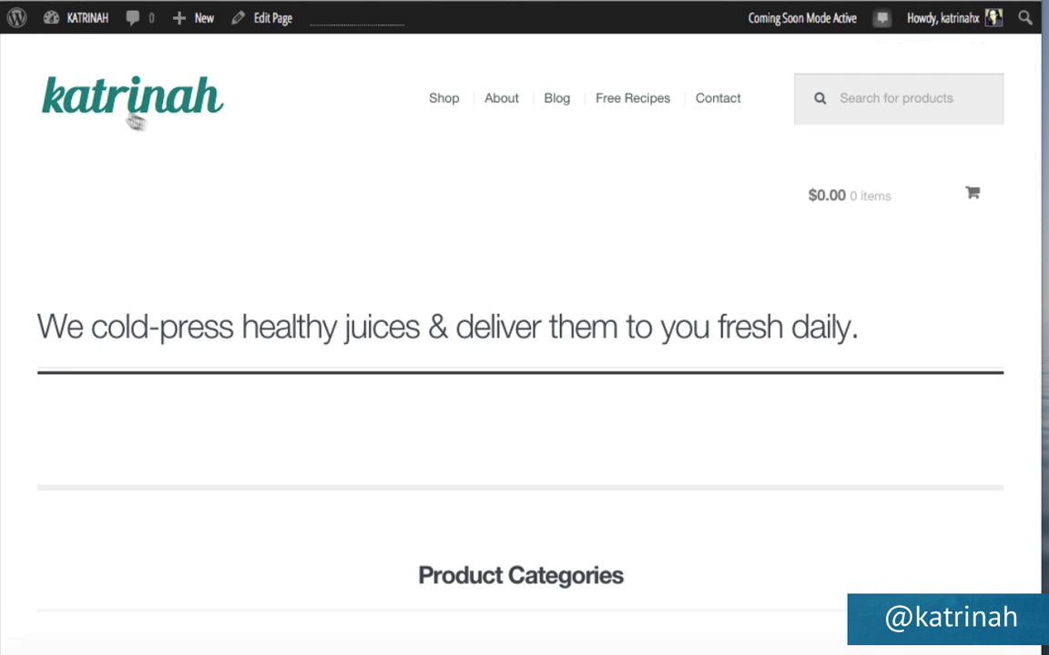
{"action": "mouse_move", "coordinate": [876, 166]}
{"action": "scroll", "coordinate": [340, 405], "scroll_direction": "down", "scroll_amount": 3}
{"action": "scroll", "coordinate": [341, 403], "scroll_direction": "down", "scroll_amount": 3}
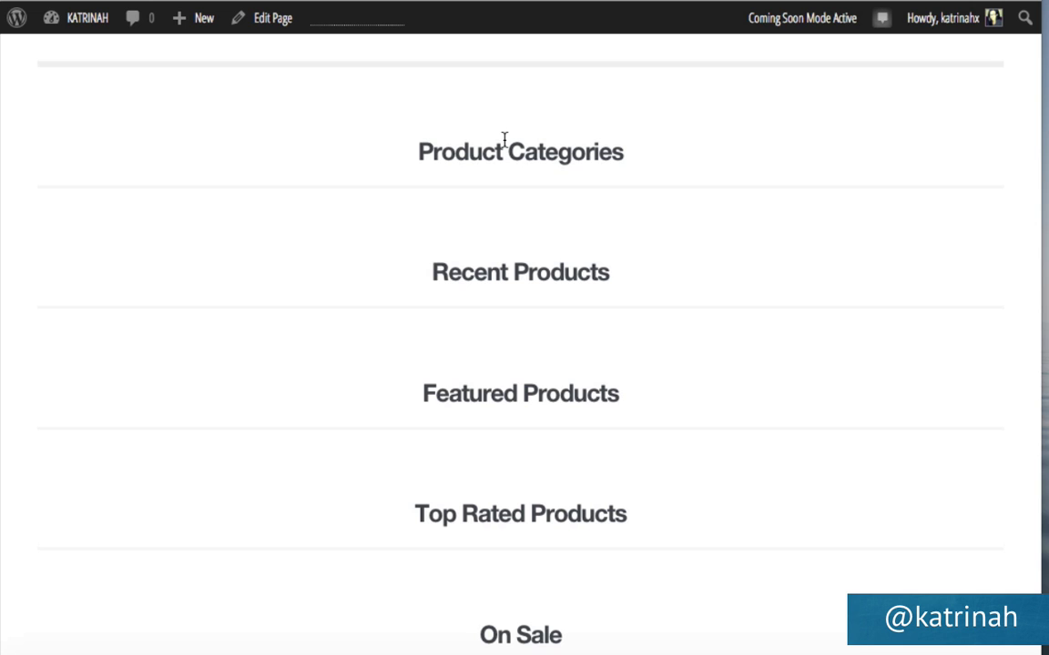
{"action": "scroll", "coordinate": [320, 325], "scroll_direction": "down", "scroll_amount": 3}
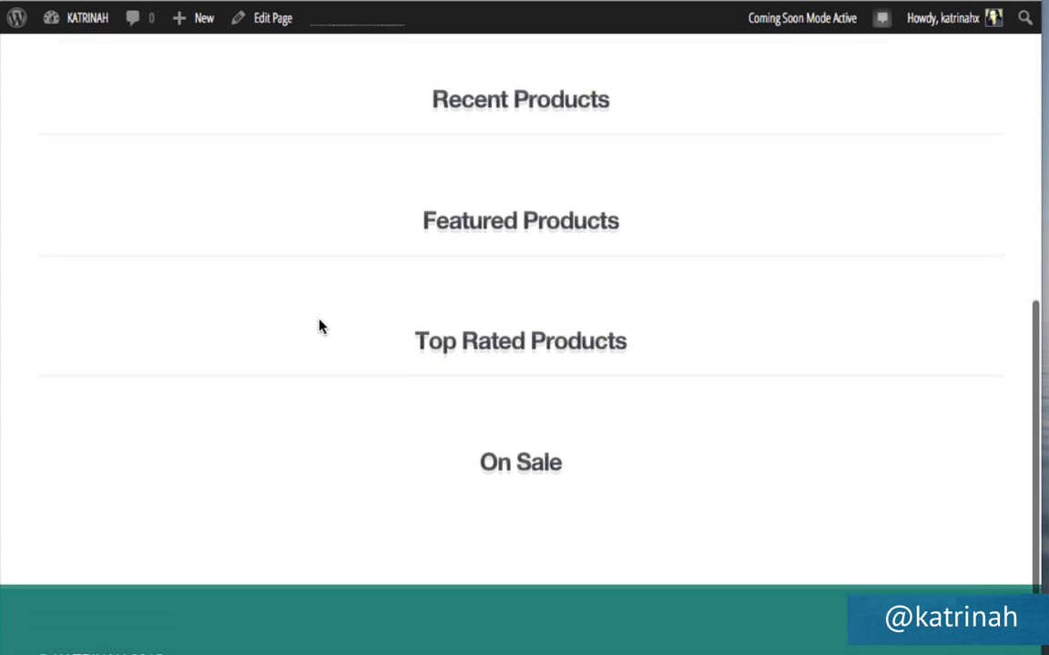
{"action": "scroll", "coordinate": [411, 221], "scroll_direction": "up", "scroll_amount": 5}
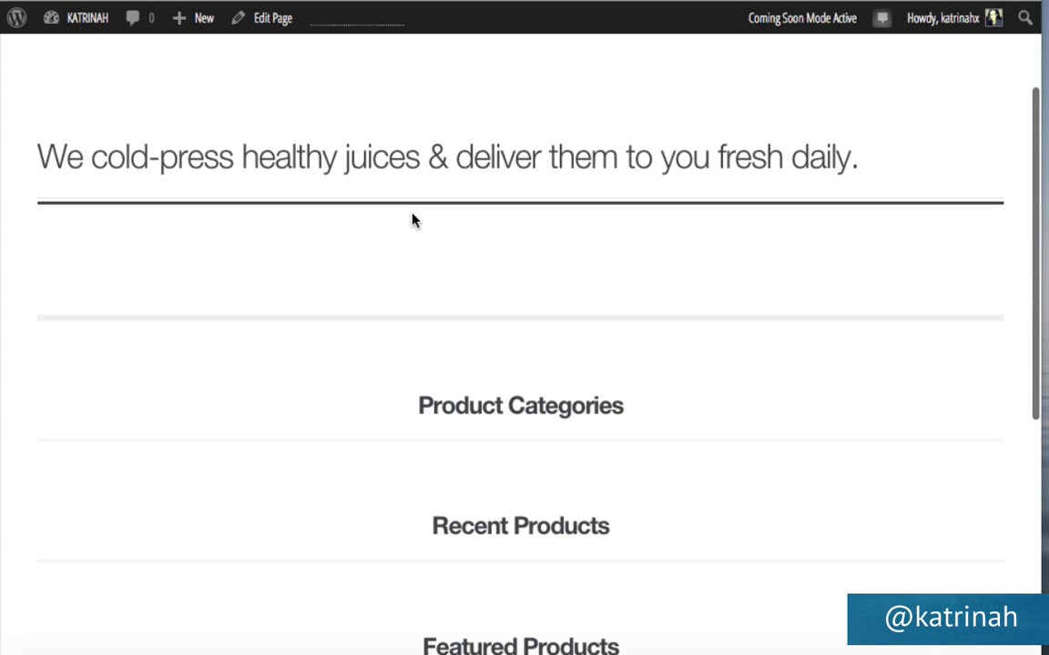
{"action": "scroll", "coordinate": [424, 431], "scroll_direction": "up", "scroll_amount": 3}
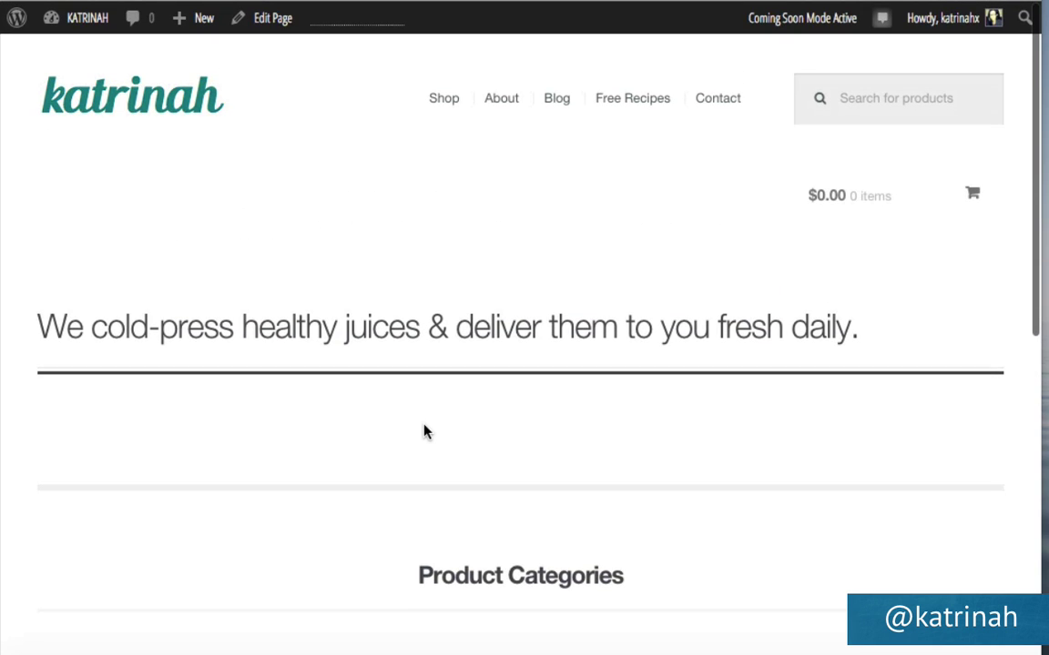
{"action": "mouse_move", "coordinate": [75, 18]}
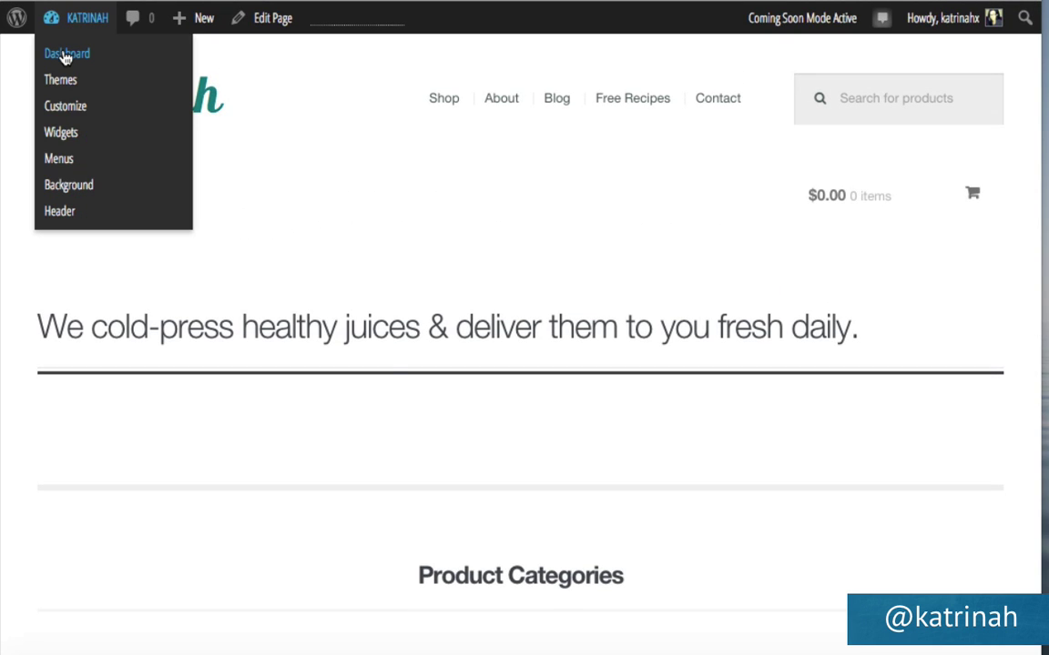
Start a new product titled 'Green Algae Shot'.
{"action": "left_click", "coordinate": [66, 56]}
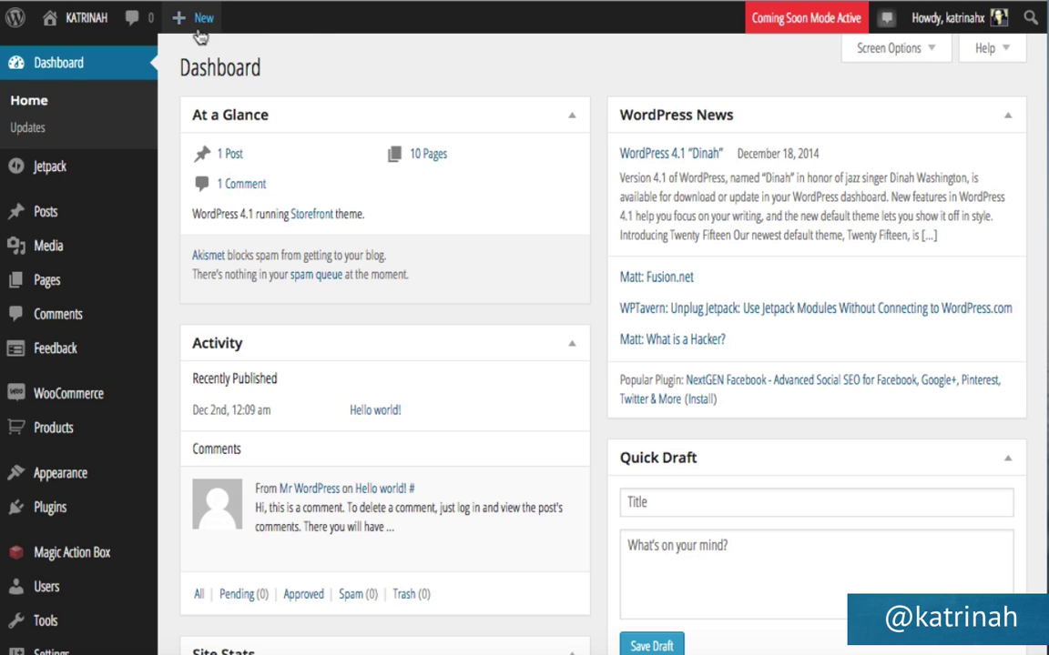
{"action": "mouse_move", "coordinate": [181, 25]}
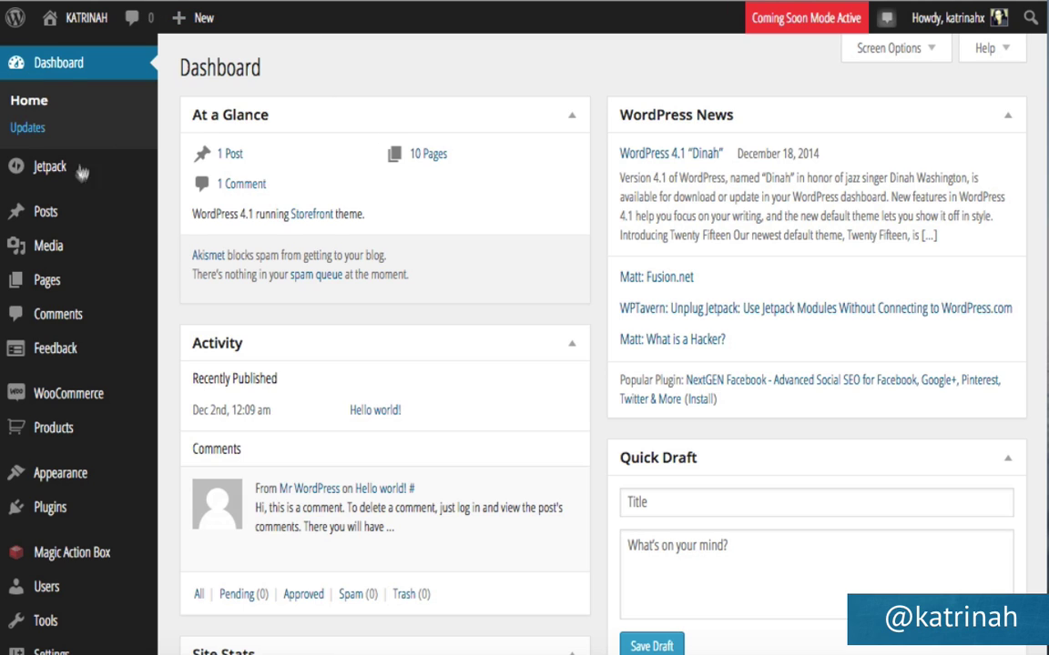
{"action": "mouse_move", "coordinate": [50, 433]}
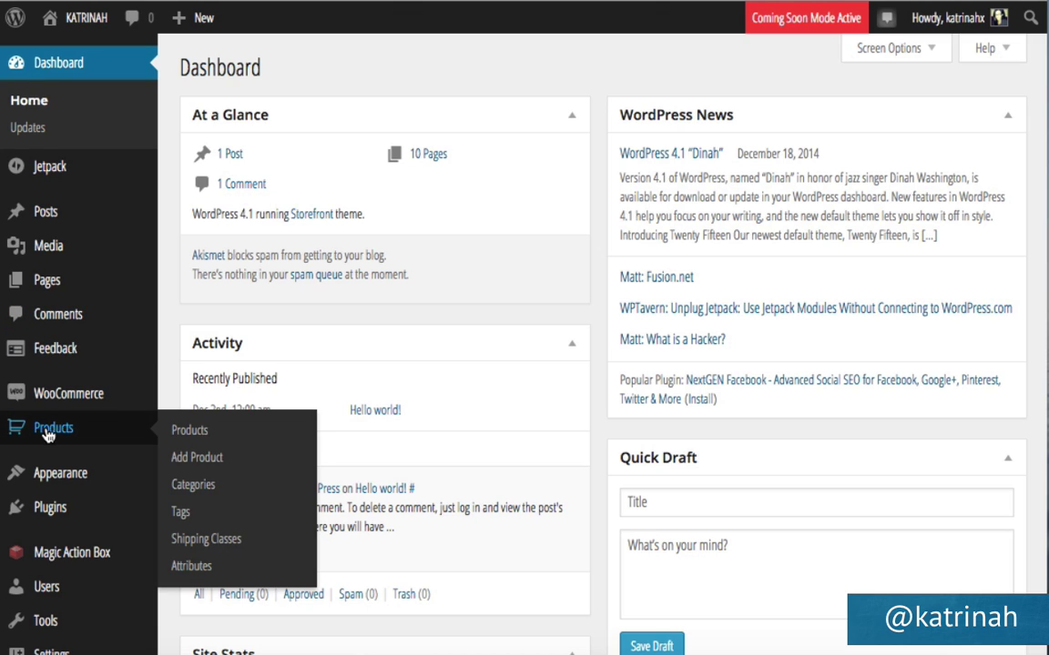
{"action": "left_click", "coordinate": [197, 458]}
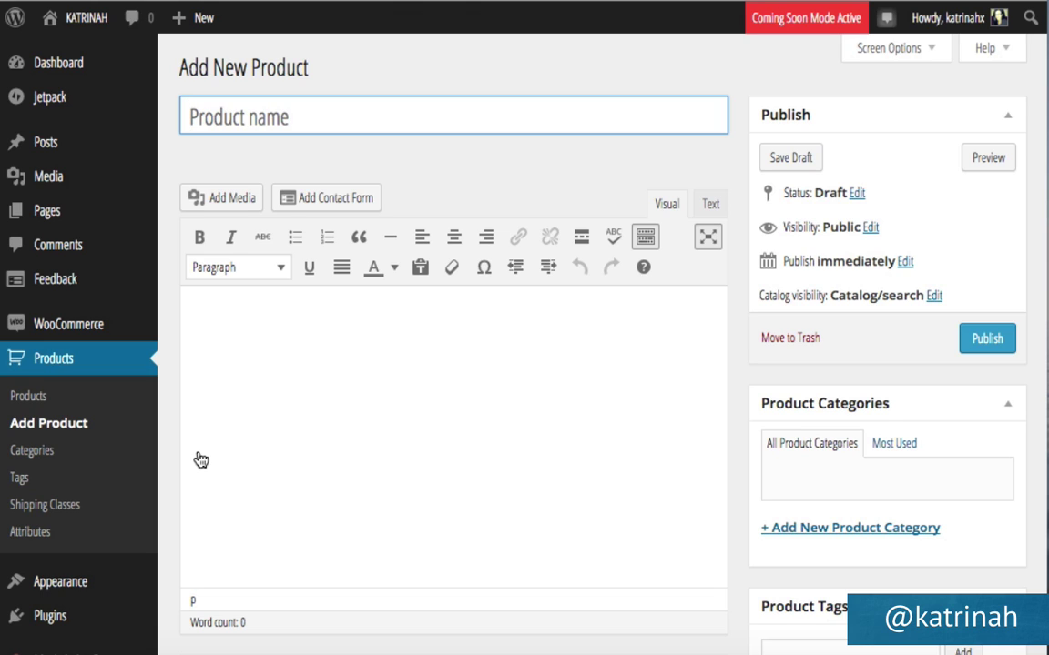
{"action": "type", "text": "Green Algae Shot"}
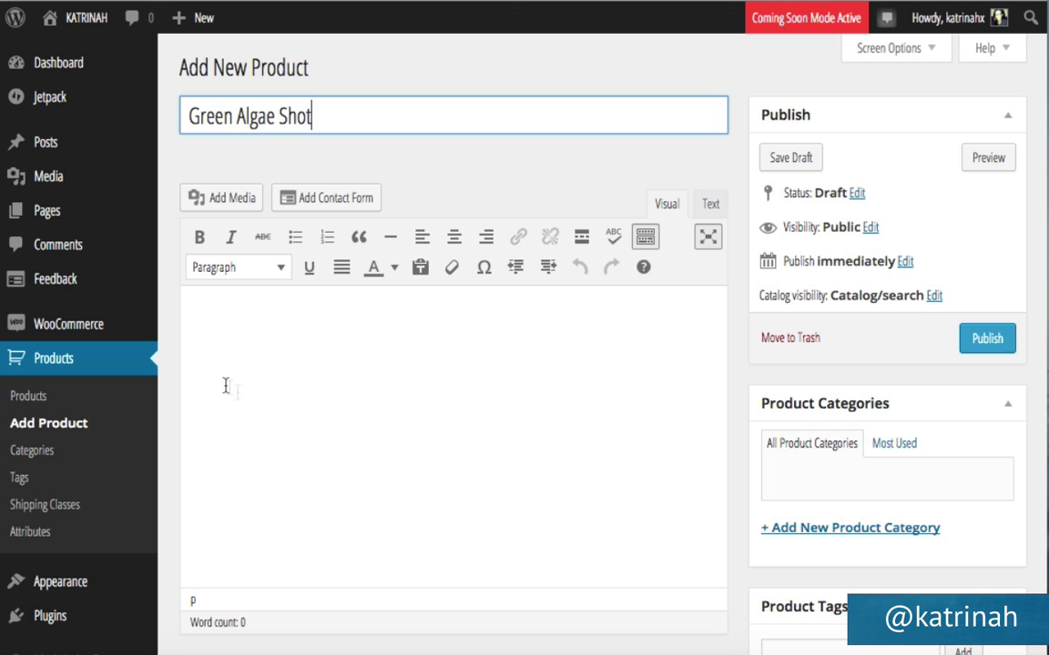
Paste Lorem ipsum placeholder text into the product description.
{"action": "left_click", "coordinate": [243, 329]}
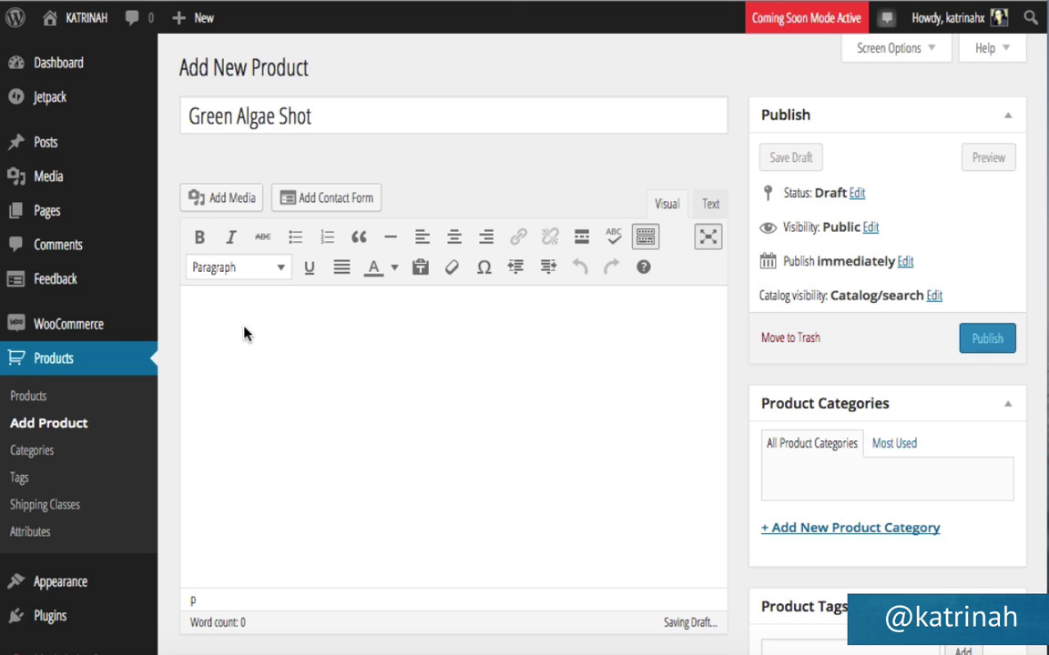
{"action": "type", "text": "Lorem ipsum dolor sit amet, consectetur adipiscing elit, sed do eiusmod tempor incididunt ut labore et dolore magna aliqua."}
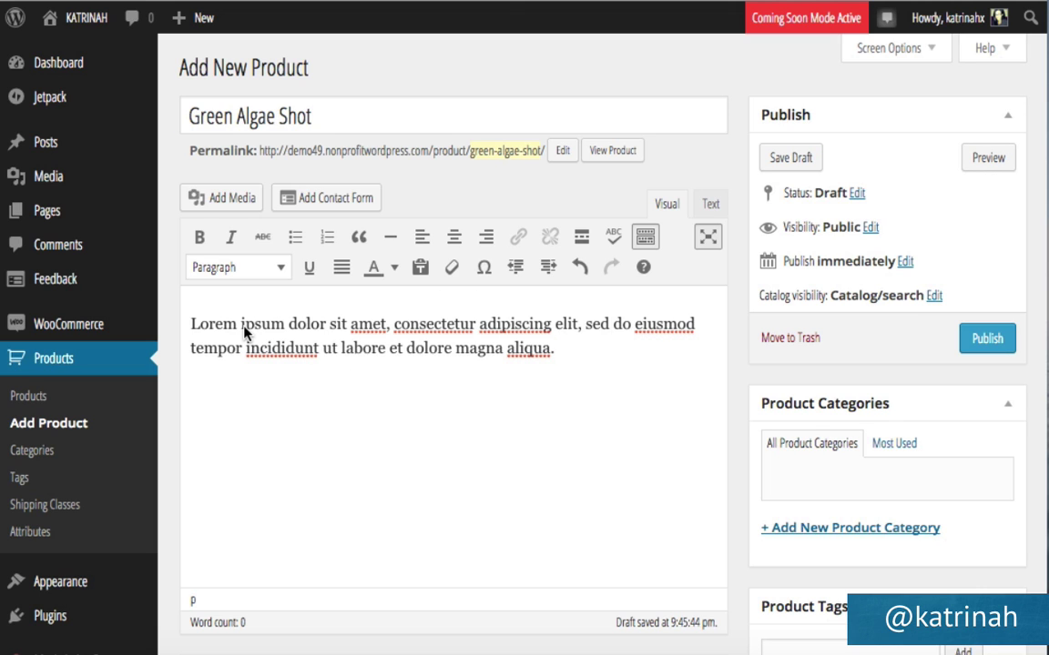
{"action": "type", "text": "Lorem ipsum dolor sit amet, consectetur adipiscing elit, sed do eiusmod tempor incididunt ut labore et dolore magna aliqua."}
{"action": "type", "text": "Lorem ipsum dolor sit amet, consectetur adipiscing elit, sed do eiusmod tempor incididunt ut labore et dolore magna aliqua."}
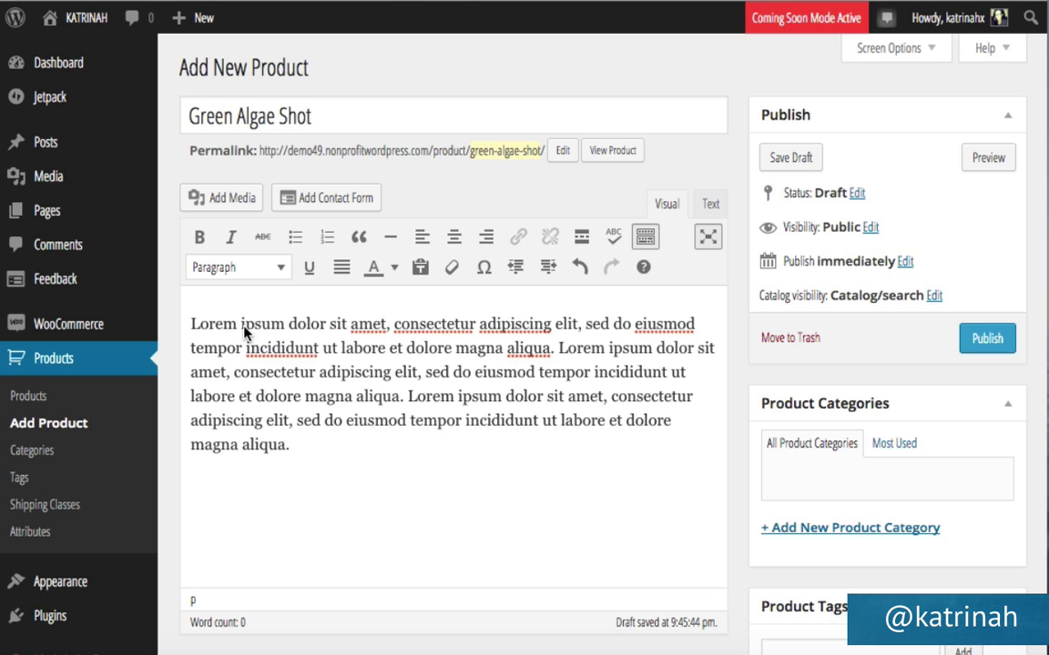
{"action": "type", "text": "Lorem ipsum dolor sit amet, consectetur adipiscing elit, sed do eiusmod tempor incididunt ut labore et dolore magna aliqua."}
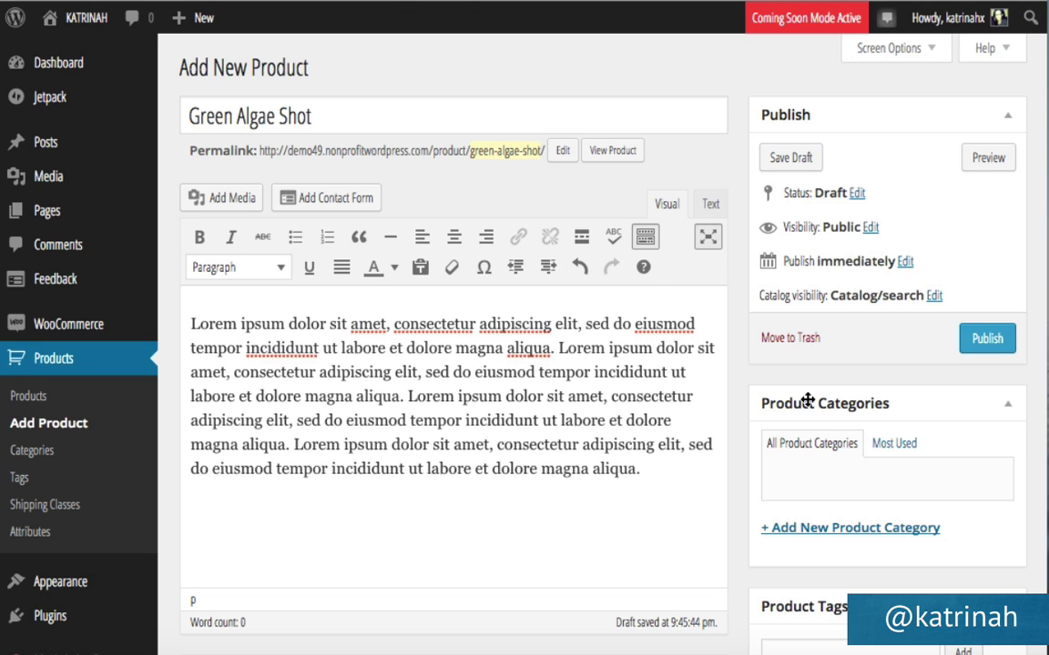
Create a new 'Supershots' product category and tick it.
{"action": "left_click", "coordinate": [799, 528]}
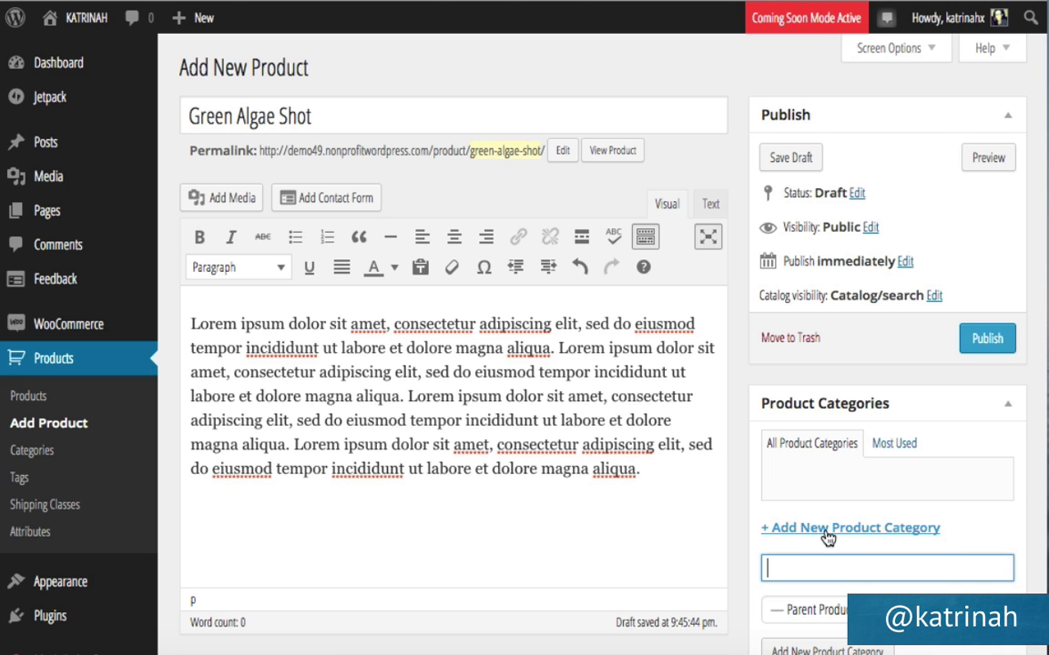
{"action": "scroll", "coordinate": [742, 502], "scroll_direction": "down", "scroll_amount": 3}
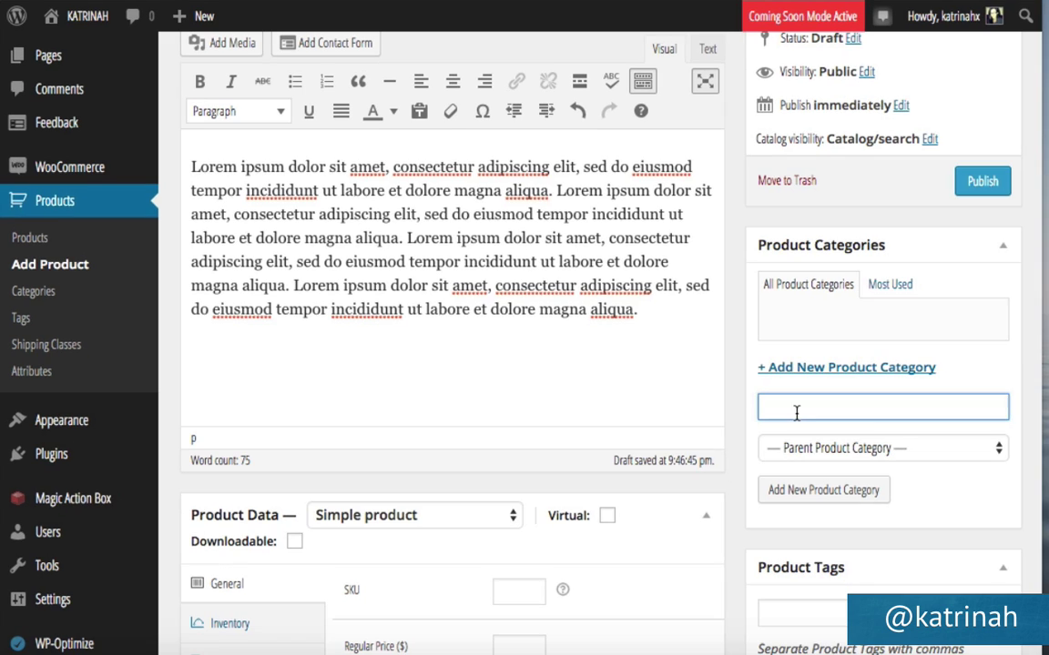
{"action": "type", "text": "Supershots"}
{"action": "left_click", "coordinate": [801, 491]}
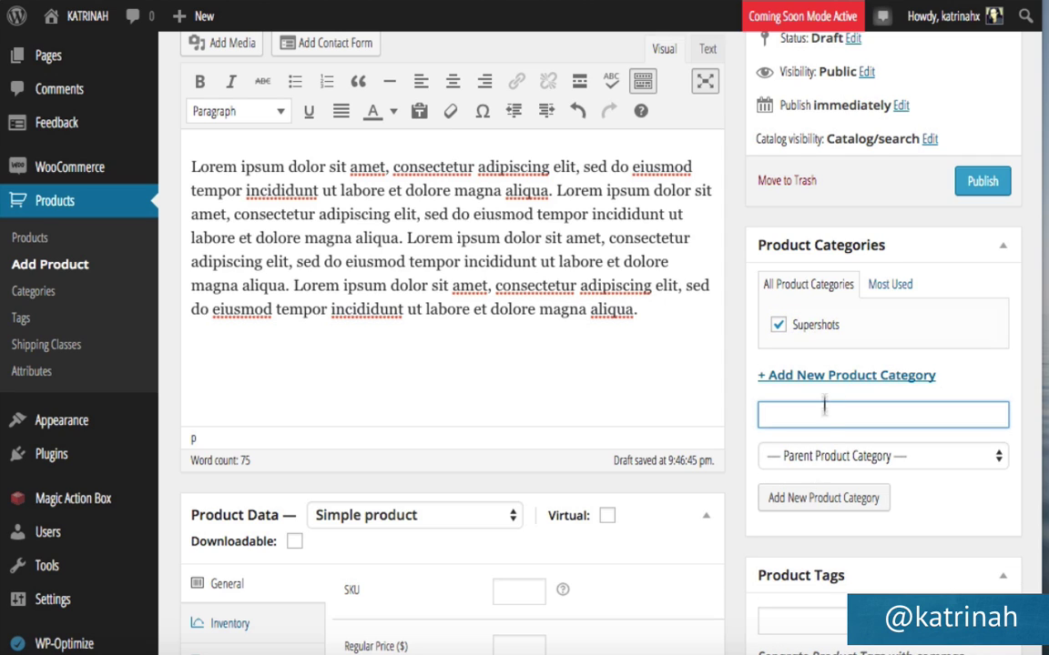
{"action": "left_click", "coordinate": [776, 325]}
{"action": "scroll", "coordinate": [739, 332], "scroll_direction": "down", "scroll_amount": 3}
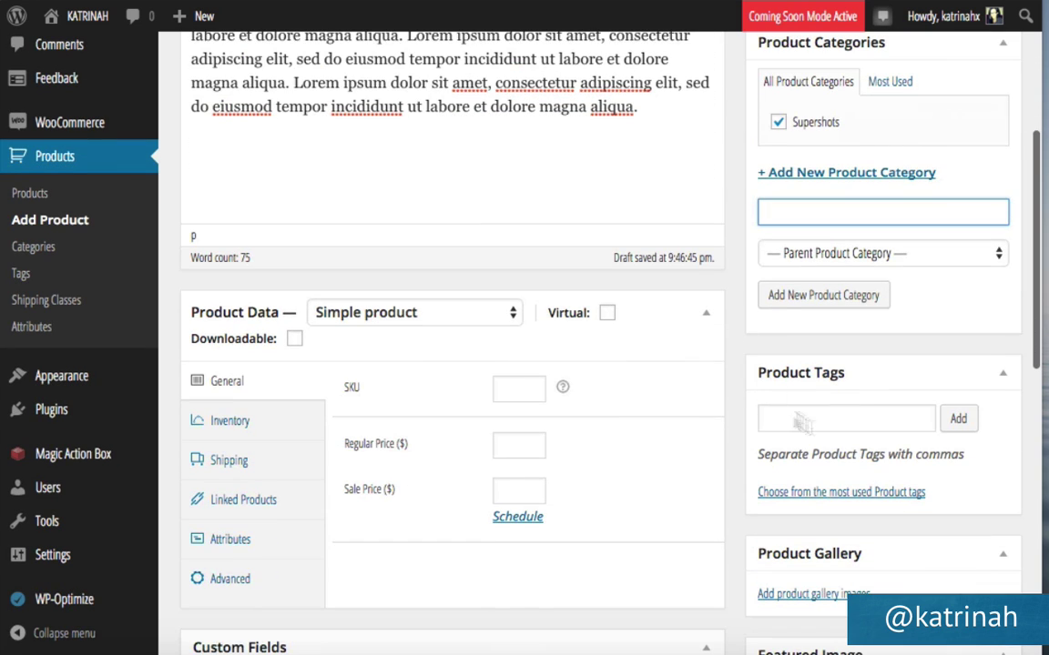
Tag the product 'Green Algae', 'Energy' and 'Boost'.
{"action": "left_click", "coordinate": [775, 420]}
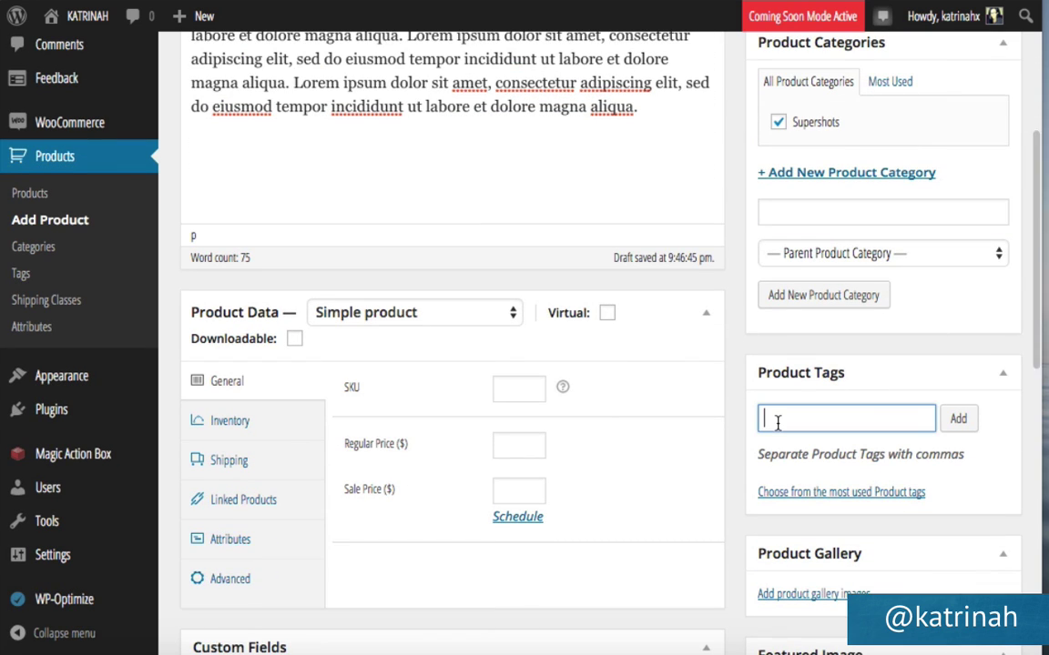
{"action": "type", "text": "Green Algae, Energy, Boost"}
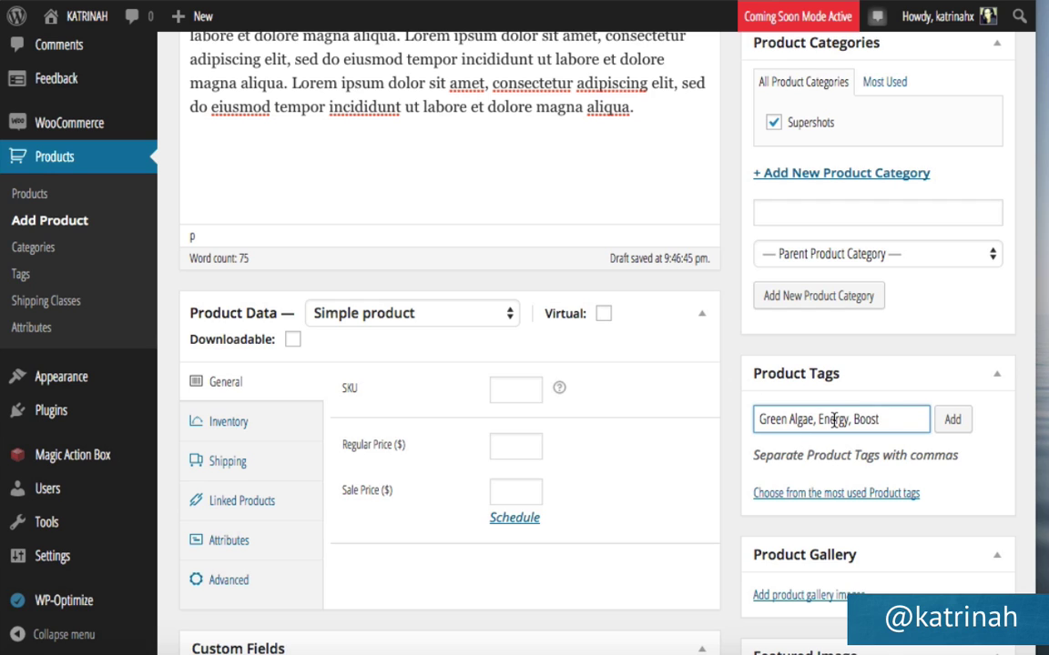
{"action": "left_click", "coordinate": [956, 420]}
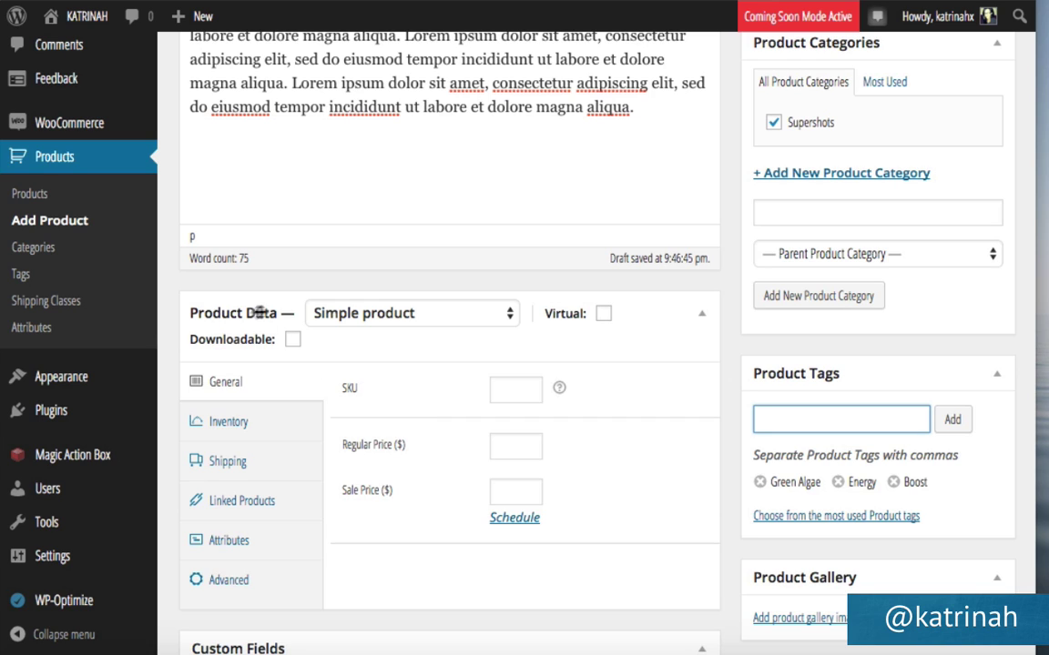
Keep the Product Type as Simple product.
{"action": "left_click", "coordinate": [386, 322]}
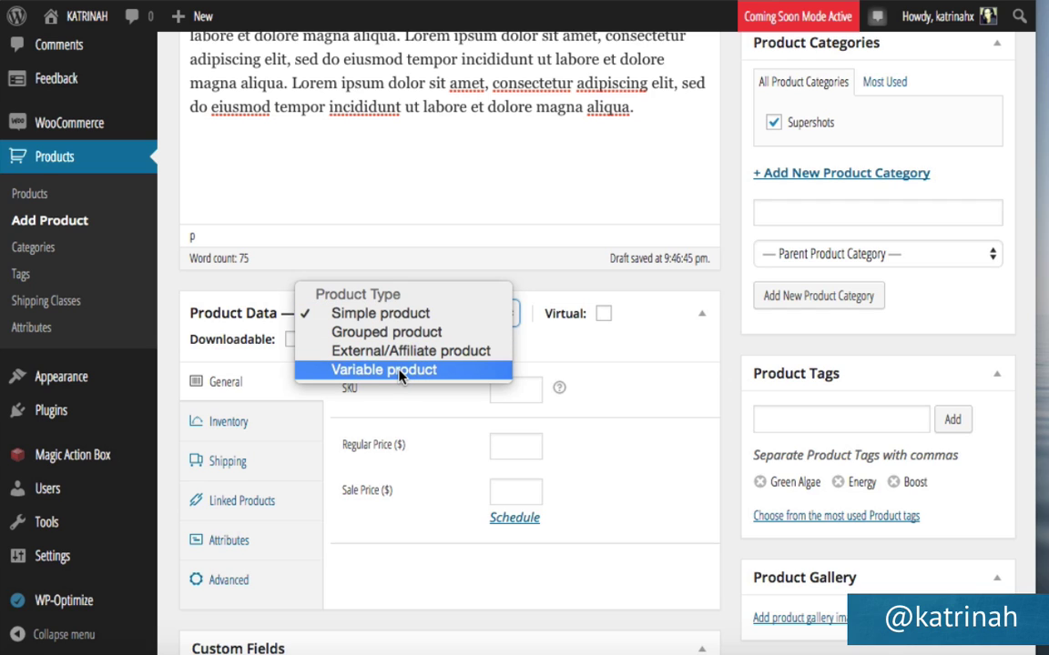
{"action": "left_click", "coordinate": [373, 316]}
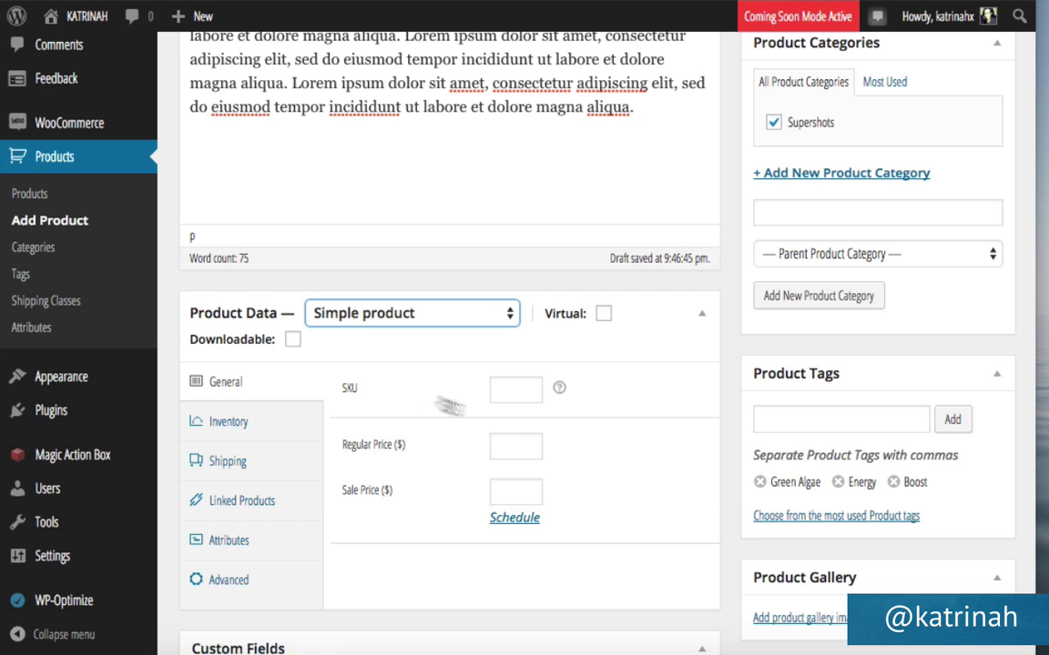
{"action": "mouse_move", "coordinate": [557, 389]}
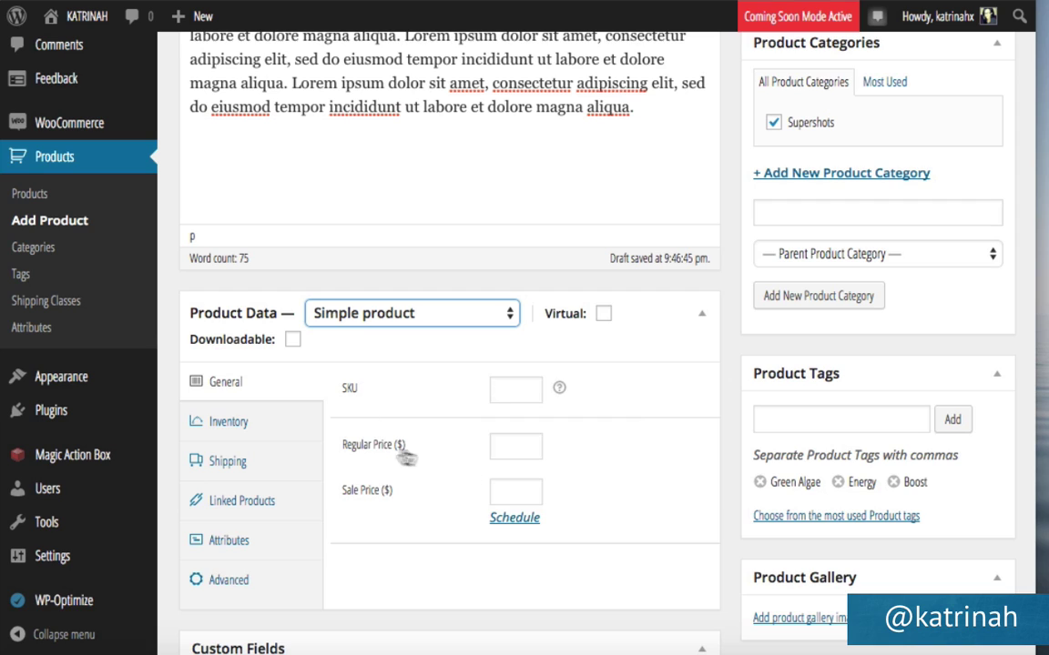
Set the regular price to 9 and the sale price to 5.
{"action": "left_click", "coordinate": [511, 444]}
{"action": "type", "text": "9"}
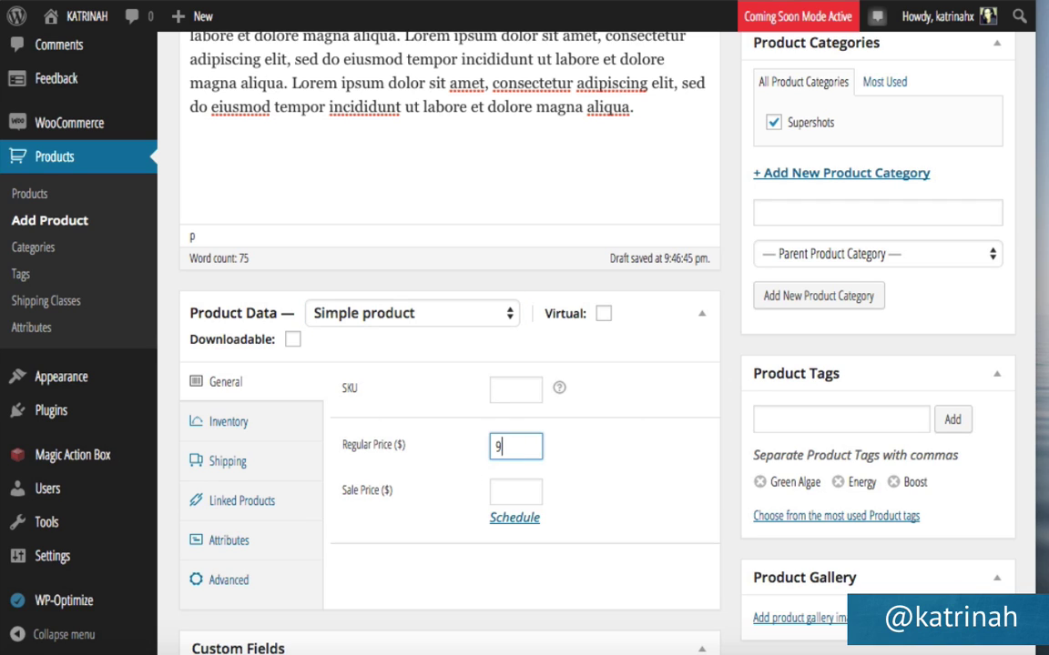
{"action": "left_click", "coordinate": [498, 492]}
{"action": "type", "text": "5"}
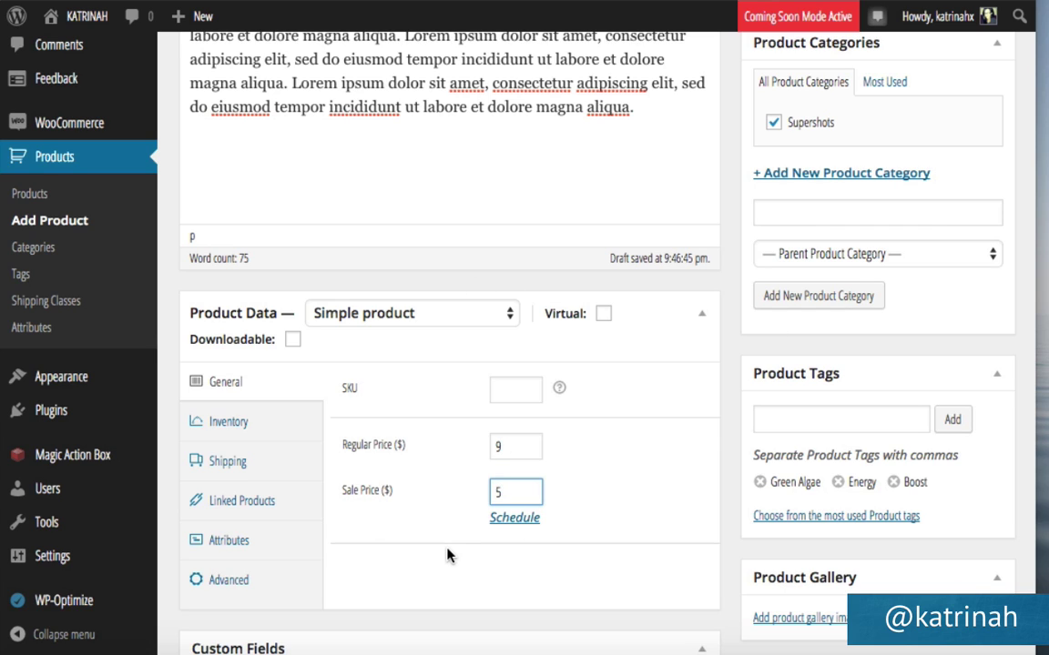
Review the product's Inventory, Shipping and Linked Products settings.
{"action": "left_click", "coordinate": [228, 426]}
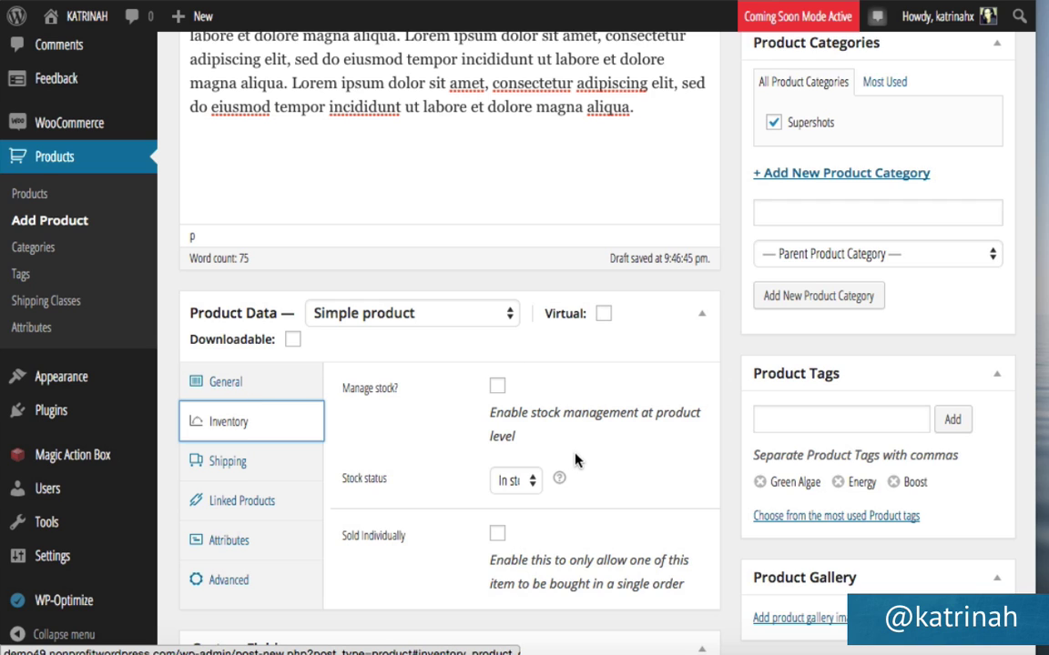
{"action": "mouse_move", "coordinate": [568, 480]}
{"action": "left_click", "coordinate": [230, 463]}
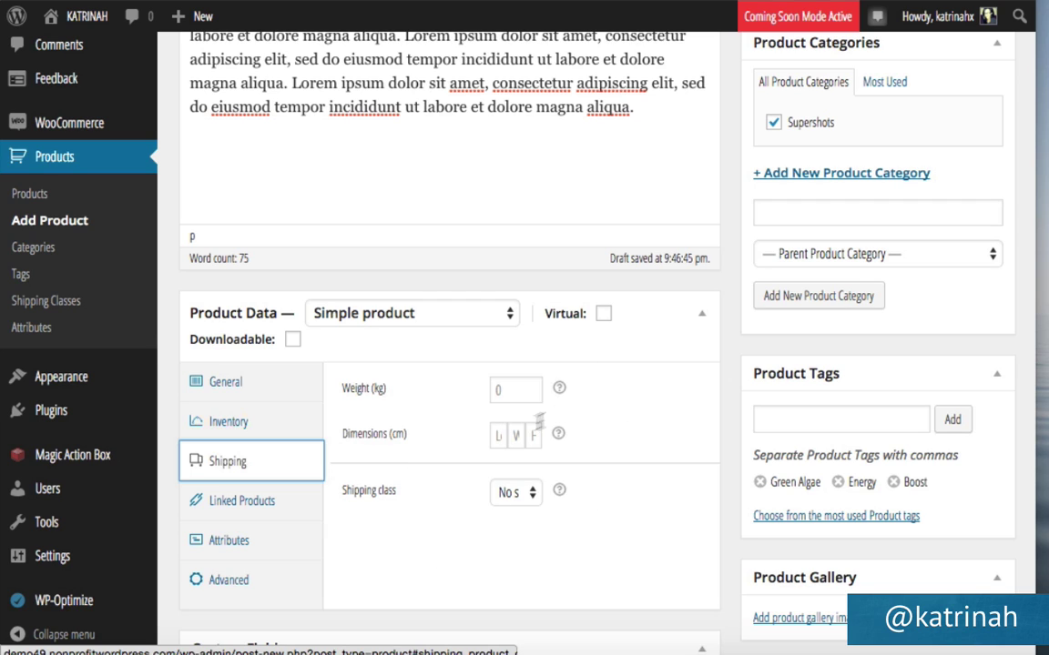
{"action": "mouse_move", "coordinate": [560, 392]}
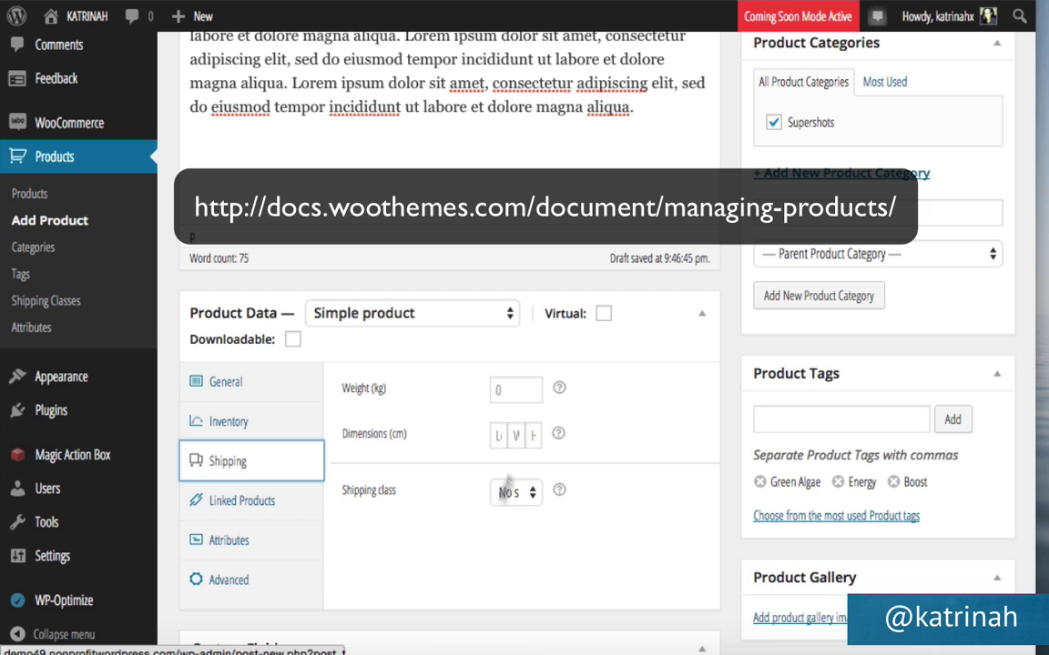
{"action": "left_click", "coordinate": [230, 512]}
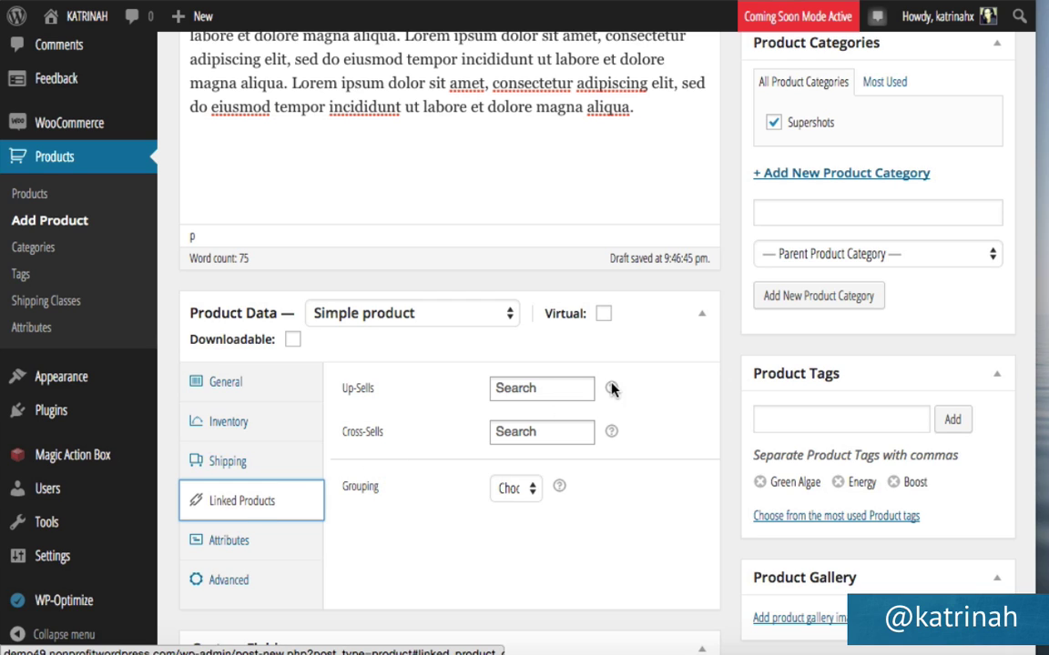
Review the Attributes tab, then the Advanced tab: empty purchase note, menu order 0, reviews enabled.
{"action": "mouse_move", "coordinate": [613, 392]}
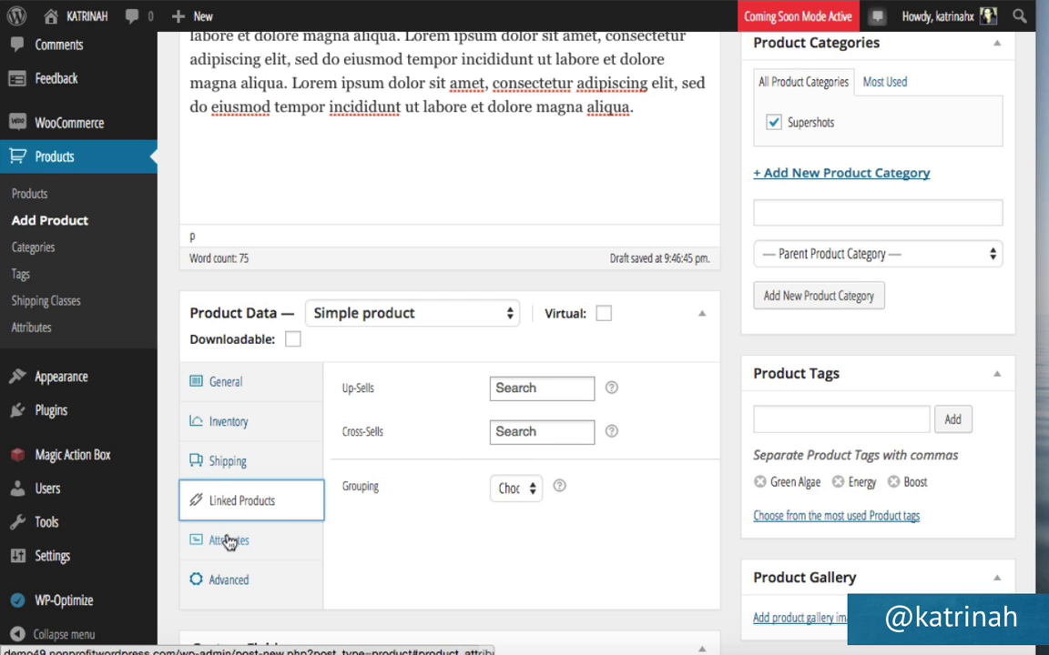
{"action": "left_click", "coordinate": [200, 541]}
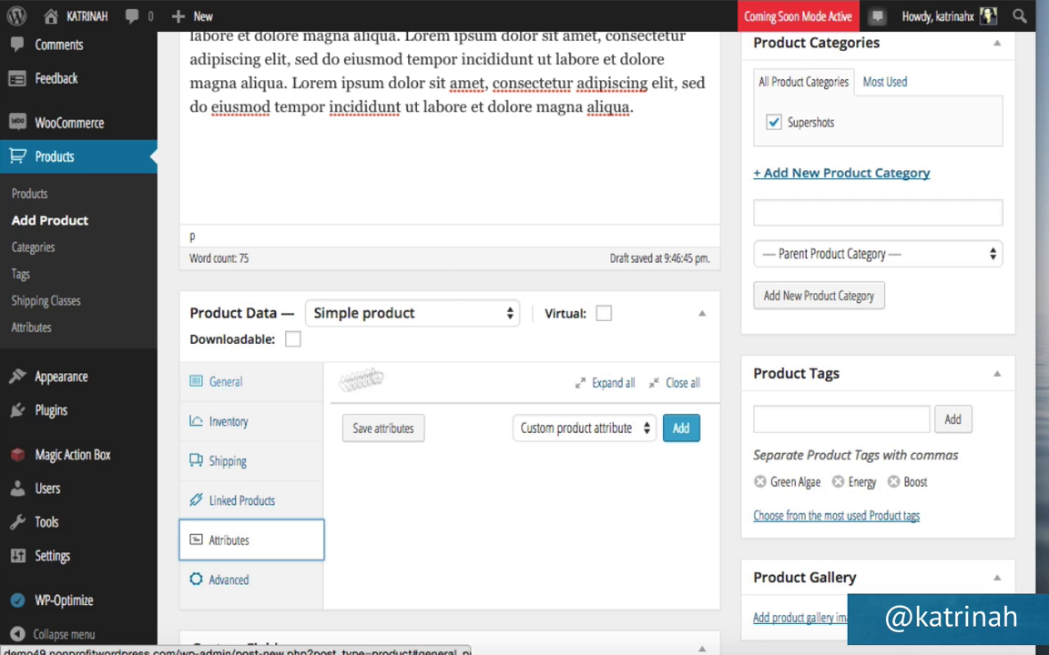
{"action": "left_click", "coordinate": [220, 588]}
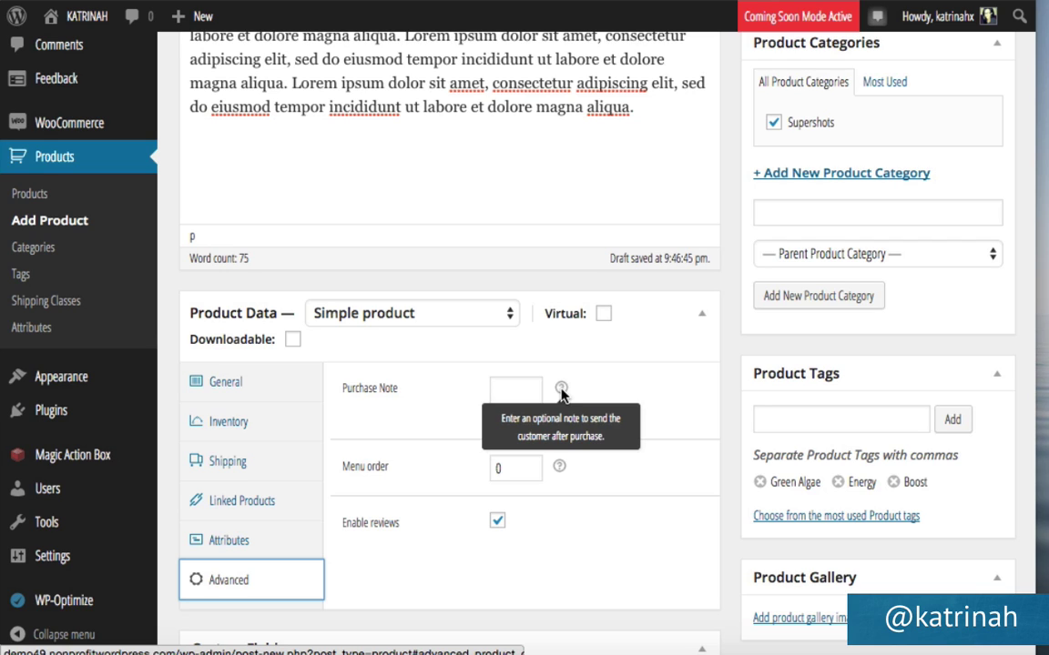
{"action": "mouse_move", "coordinate": [560, 469]}
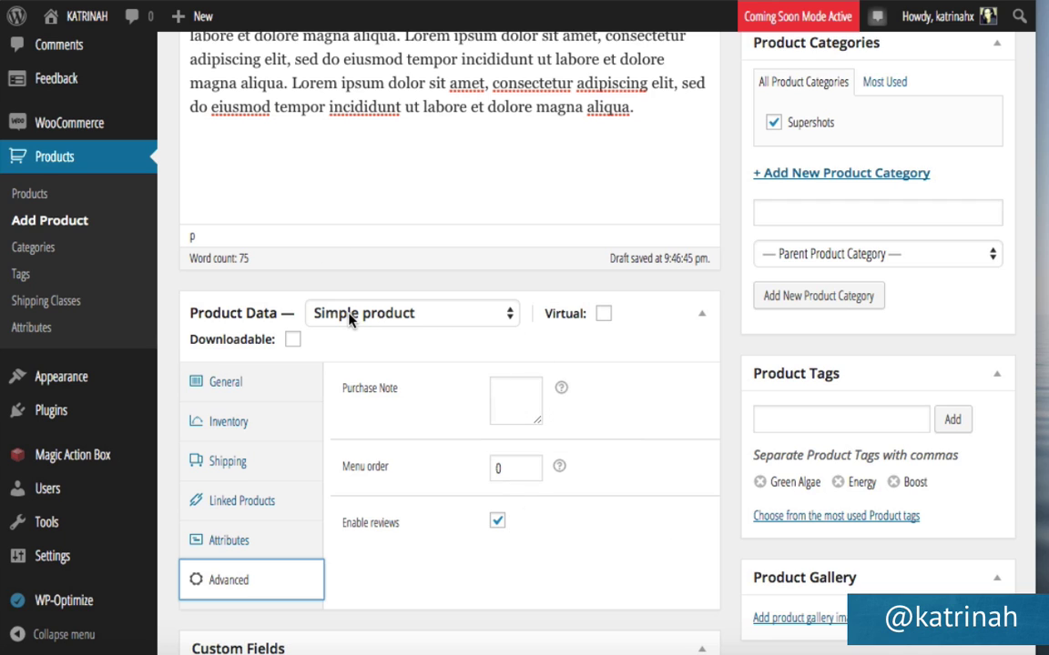
Enter 'Supershots' as the short description and publish the Green Algae Shot product.
{"action": "left_click", "coordinate": [222, 387]}
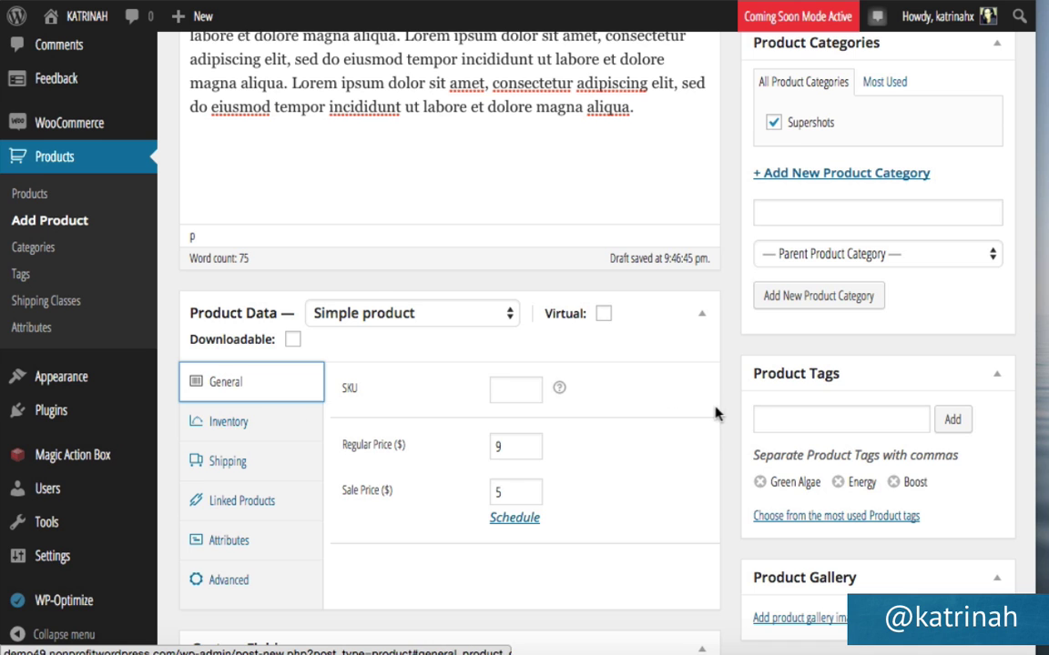
{"action": "scroll", "coordinate": [718, 419], "scroll_direction": "down", "scroll_amount": 5}
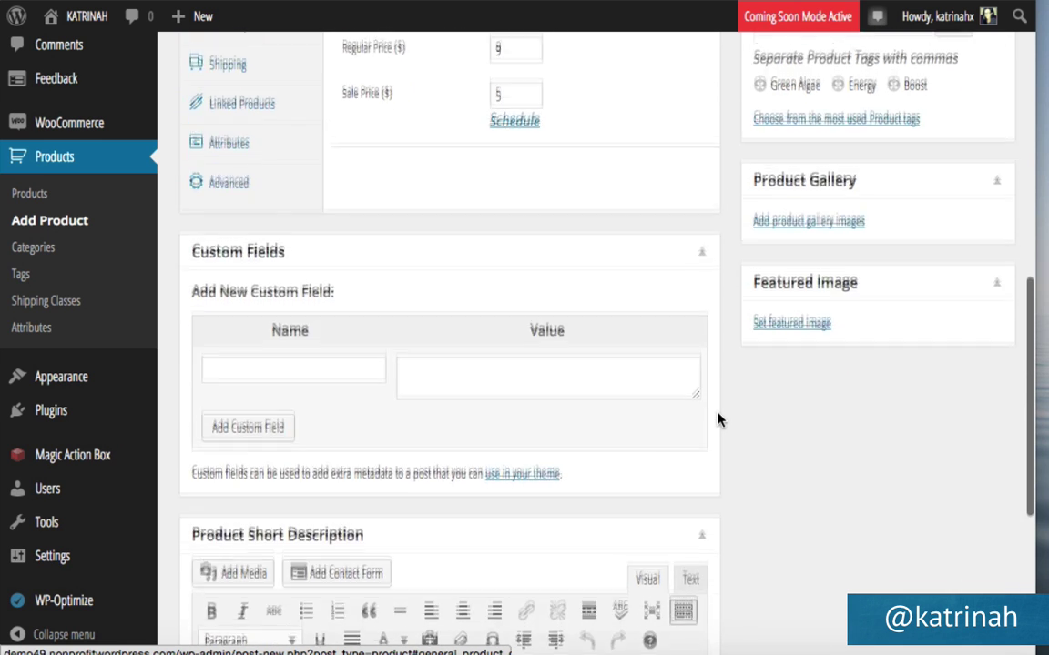
{"action": "scroll", "coordinate": [719, 421], "scroll_direction": "down", "scroll_amount": 3}
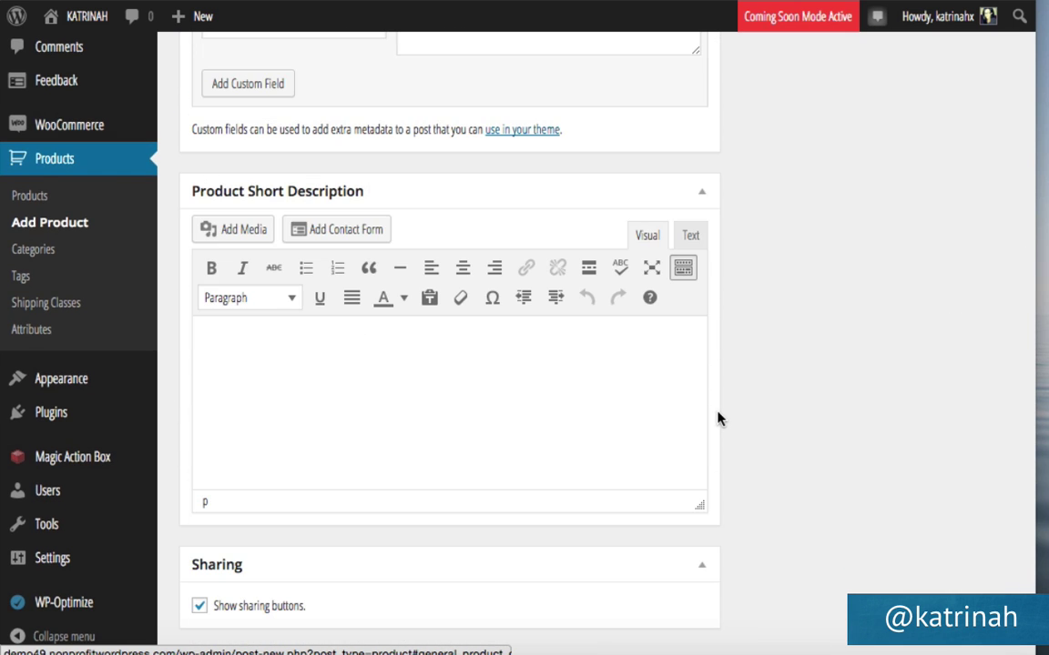
{"action": "left_click", "coordinate": [234, 339]}
{"action": "type", "text": "Supershots"}
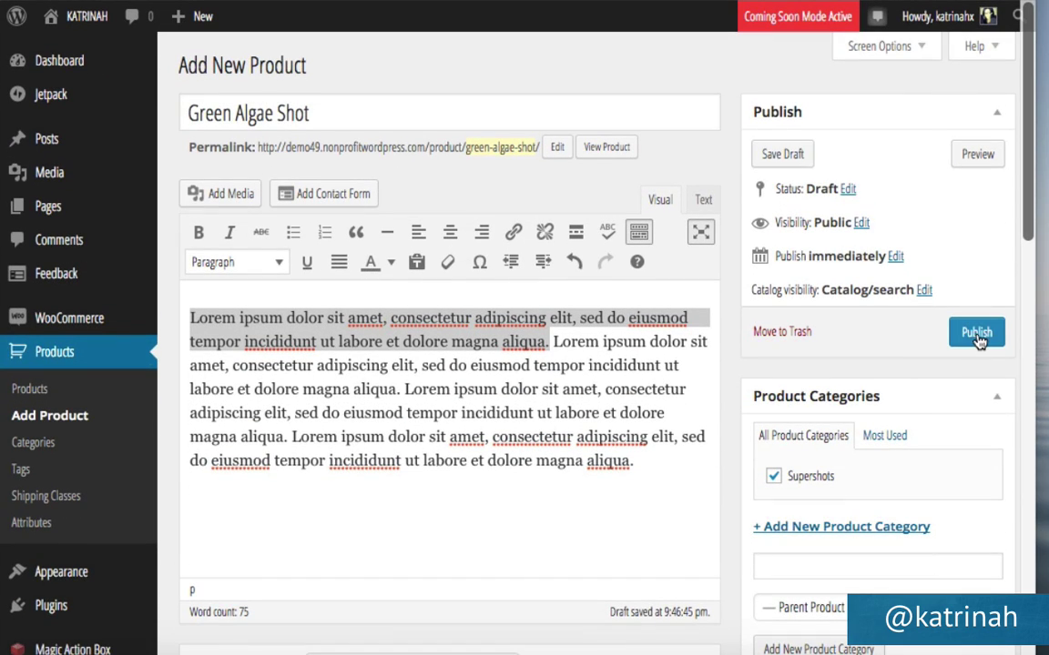
{"action": "left_click", "coordinate": [977, 333]}
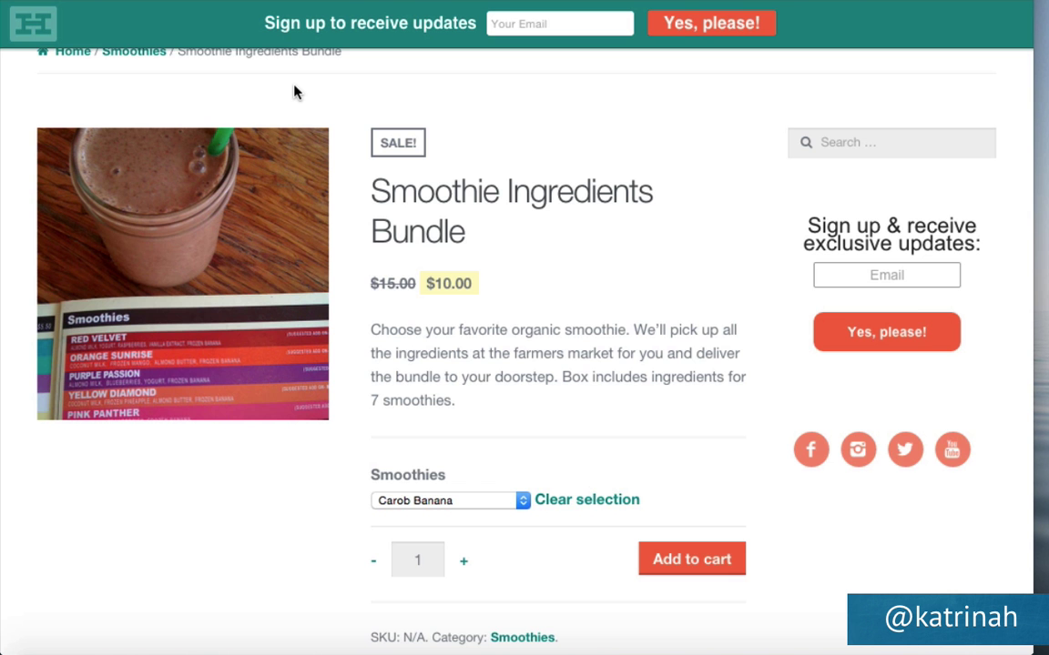
{"action": "scroll", "coordinate": [293, 91], "scroll_direction": "up", "scroll_amount": 3}
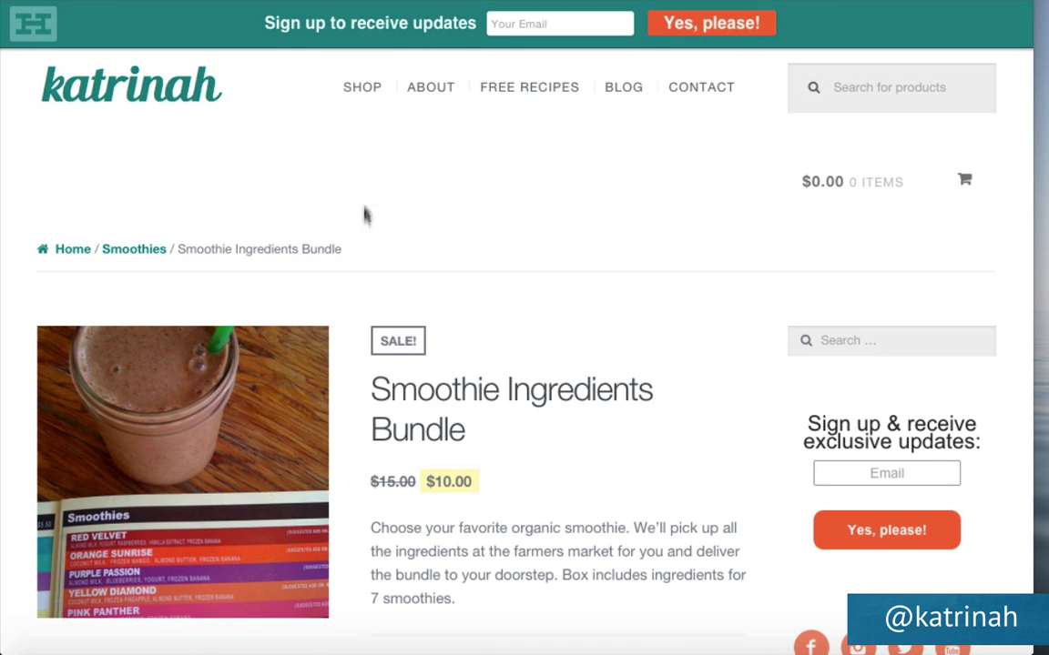
Scroll the Smoothie Ingredients Bundle page and open its Smoothies flavour dropdown.
{"action": "scroll", "coordinate": [365, 232], "scroll_direction": "down", "scroll_amount": 3}
{"action": "scroll", "coordinate": [365, 234], "scroll_direction": "down", "scroll_amount": 1}
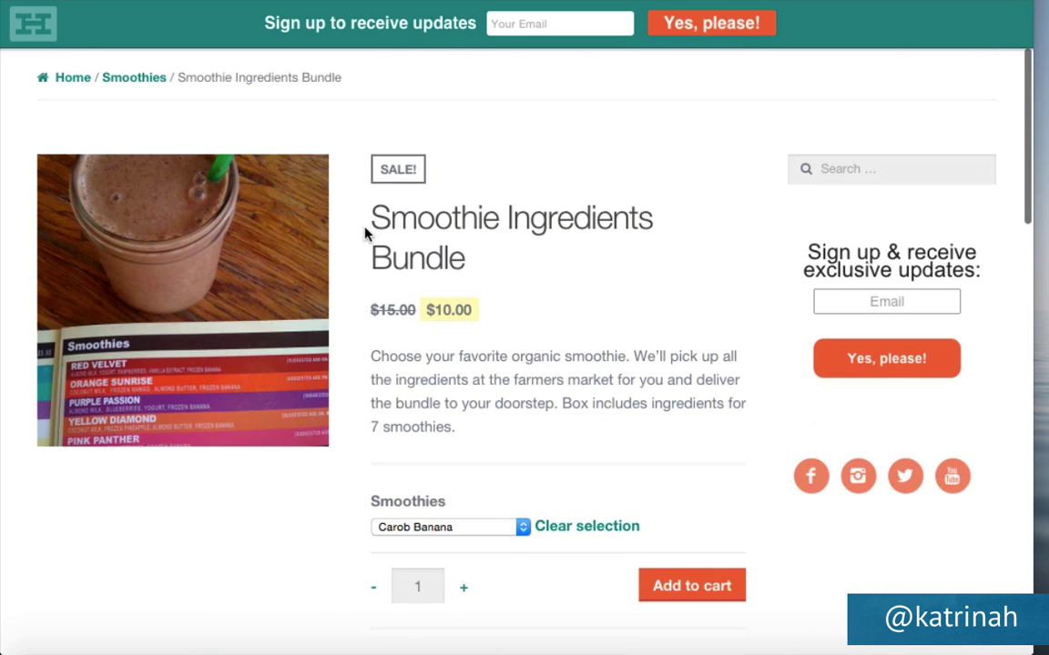
{"action": "left_click", "coordinate": [406, 532]}
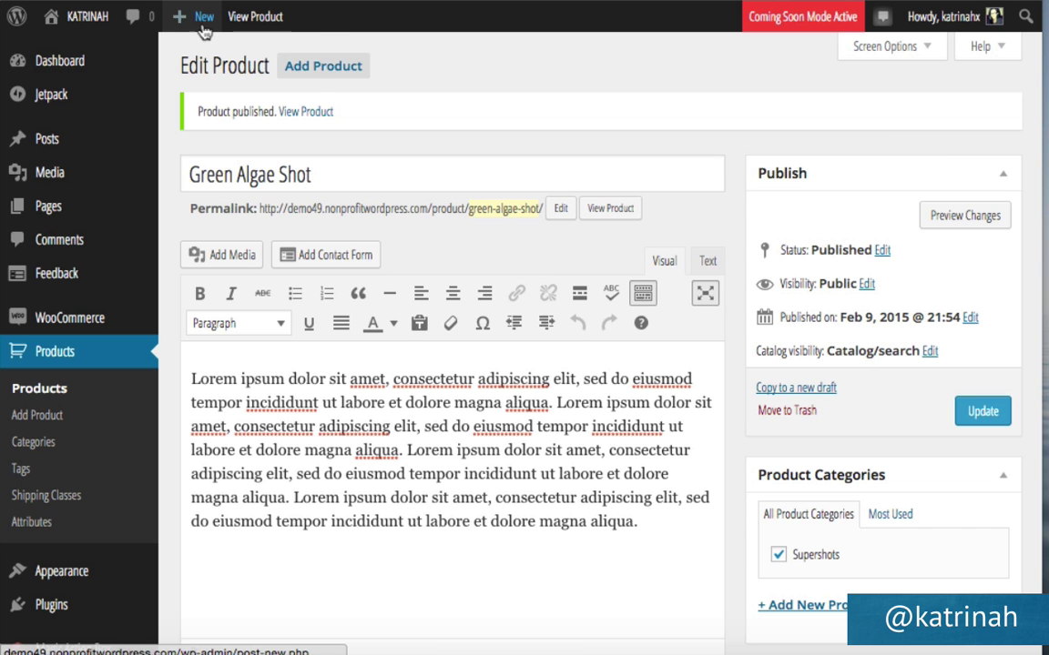
Start a new product titled 'Smoothie Ingredients Bundle' with a pasted lorem ipsum description.
{"action": "mouse_move", "coordinate": [188, 28]}
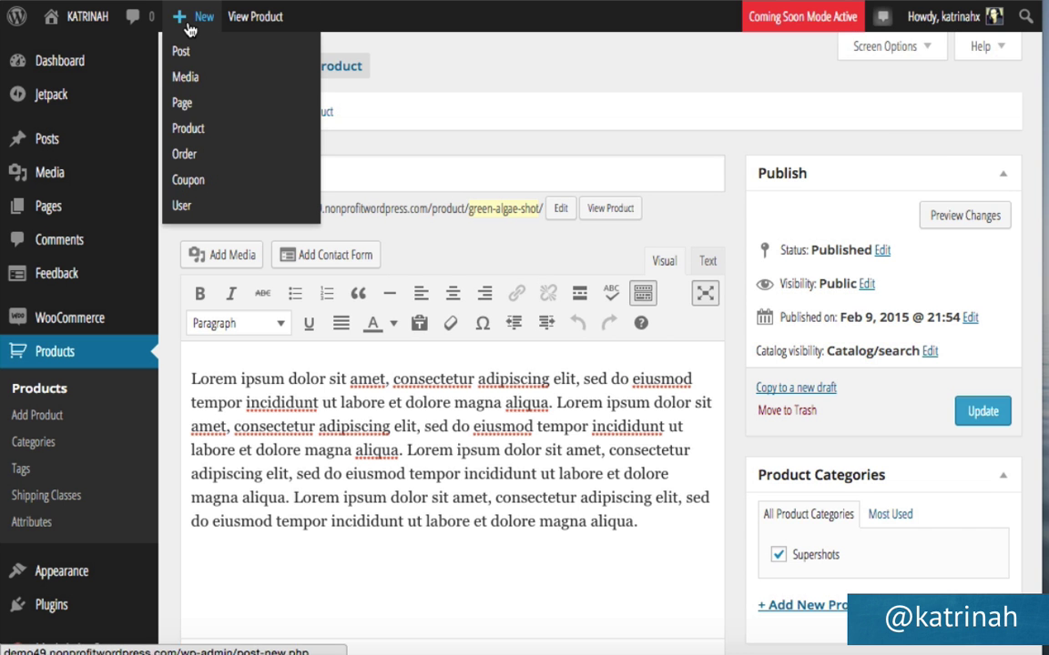
{"action": "left_click", "coordinate": [188, 131]}
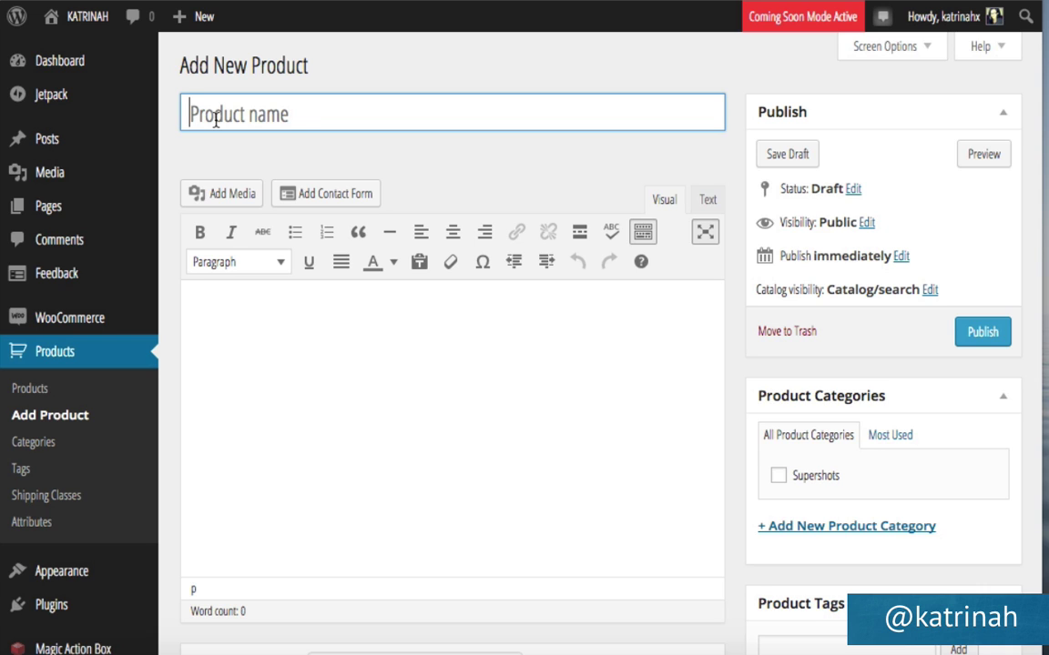
{"action": "type", "text": "S"}
{"action": "type", "text": "moothie Ingredients Bundle"}
{"action": "key", "text": "Tab"}
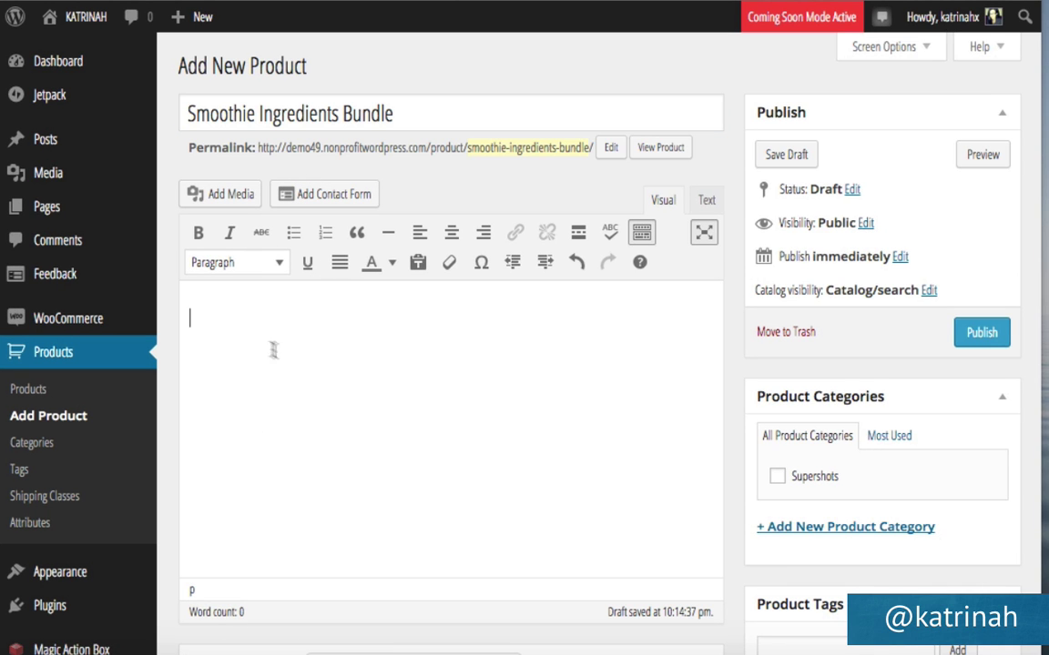
{"action": "type", "text": "Lorem ipsum dolor sit amet, consectetur adipiscing elit, sed do eiusmod tempor incididunt ut labore et dolore magna aliqua. Lorem ipsum dolor sit amet, consectetur adipiscing elit, sed do eiusmod tempor incididunt ut labore et dolore magna aliqua. Lorem ipsum dolor sit amet, consectetur adipiscing elit, sed do eiusmod tempor incididunt ut labore et dolore magna aliqua. Lorem ipsum dolor sit amet, consectetur adipiscing elit, sed do eiusmod tempor incididunt ut labore et dolore magna aliqua."}
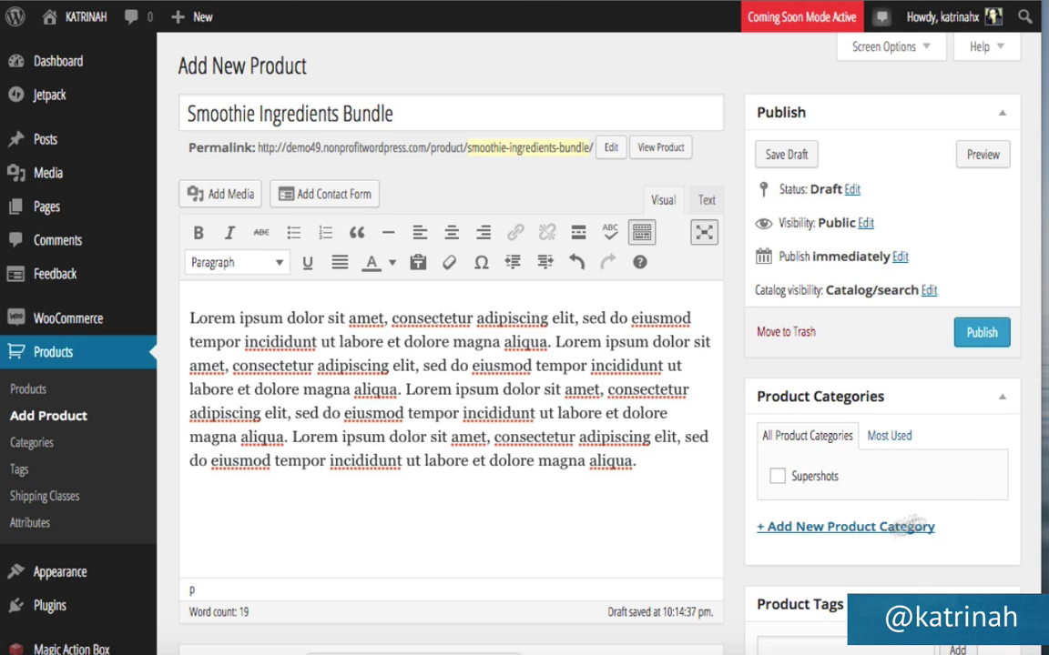
Create a new Smoothies product category and tick it for this product.
{"action": "left_click", "coordinate": [793, 534]}
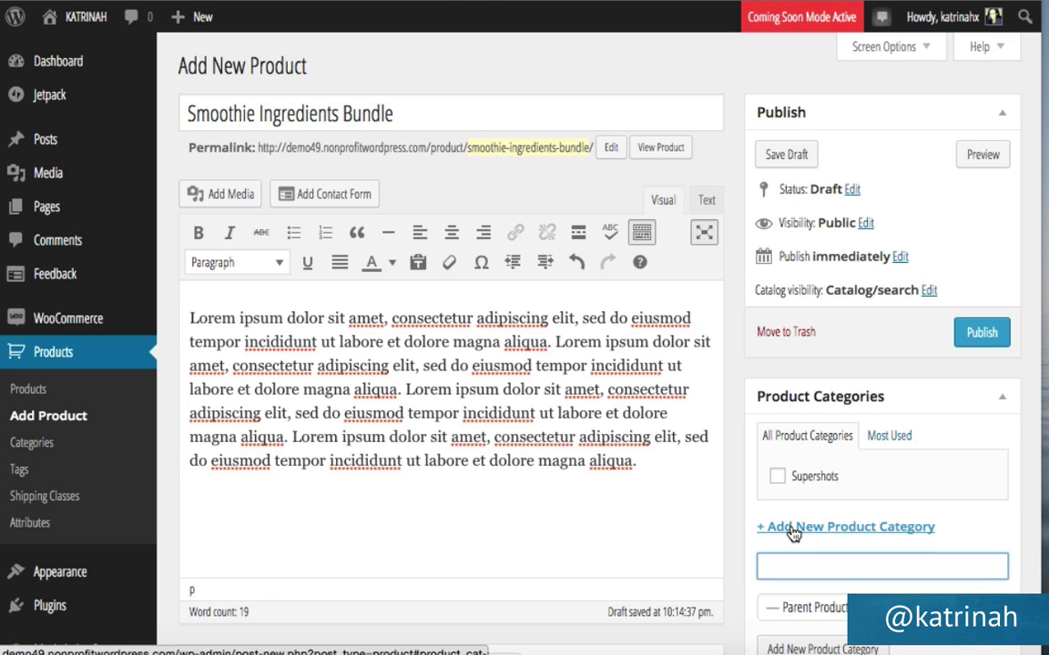
{"action": "type", "text": "Smoothies"}
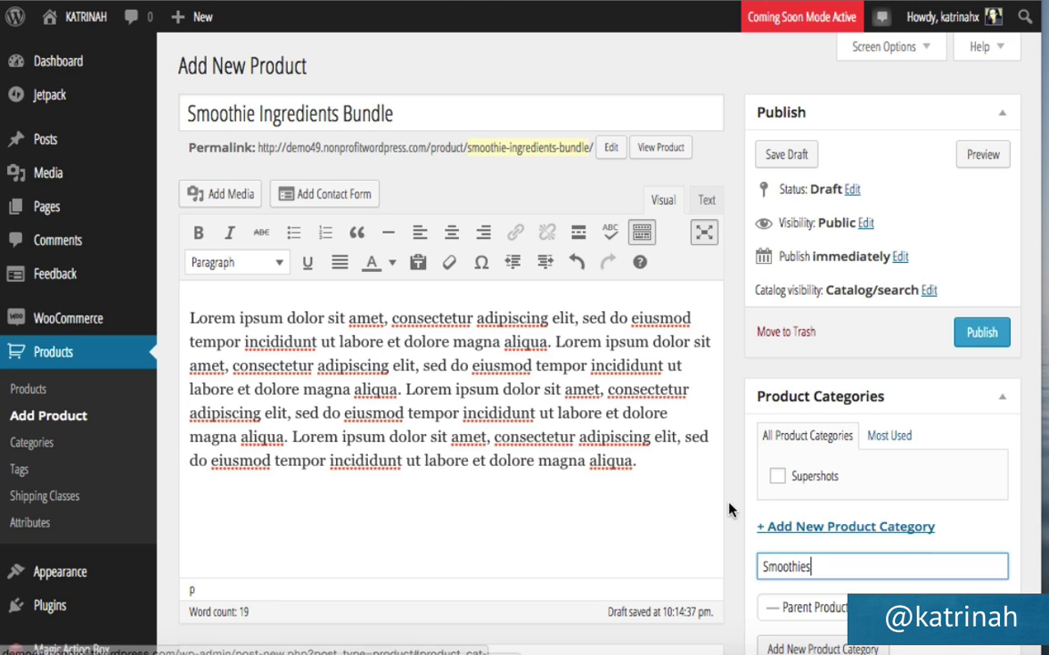
{"action": "scroll", "coordinate": [656, 450], "scroll_direction": "down", "scroll_amount": 3}
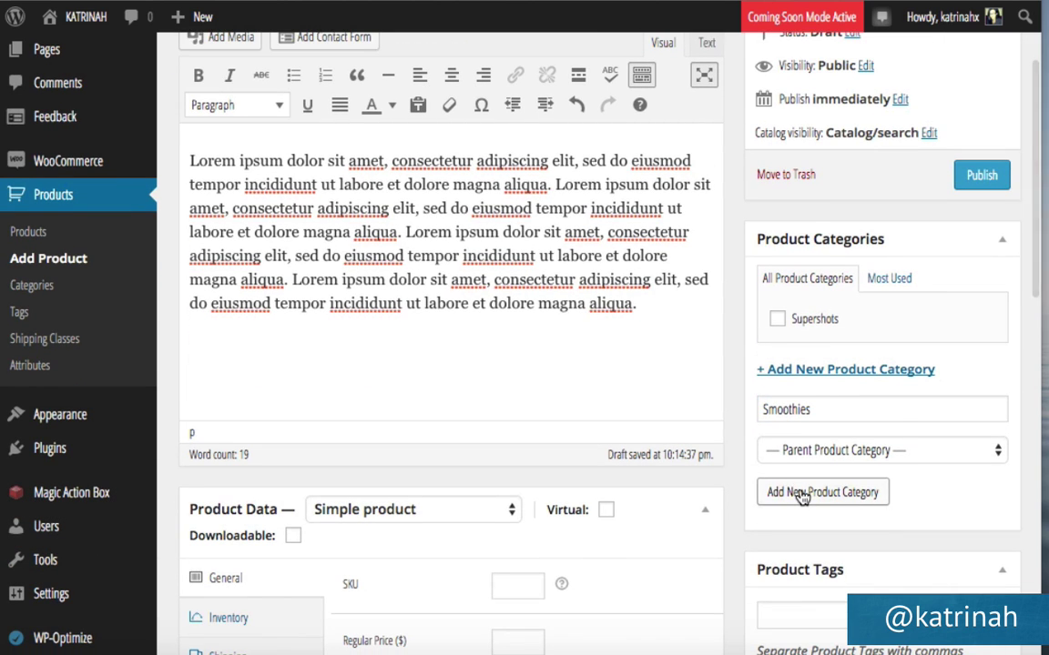
{"action": "left_click", "coordinate": [801, 494]}
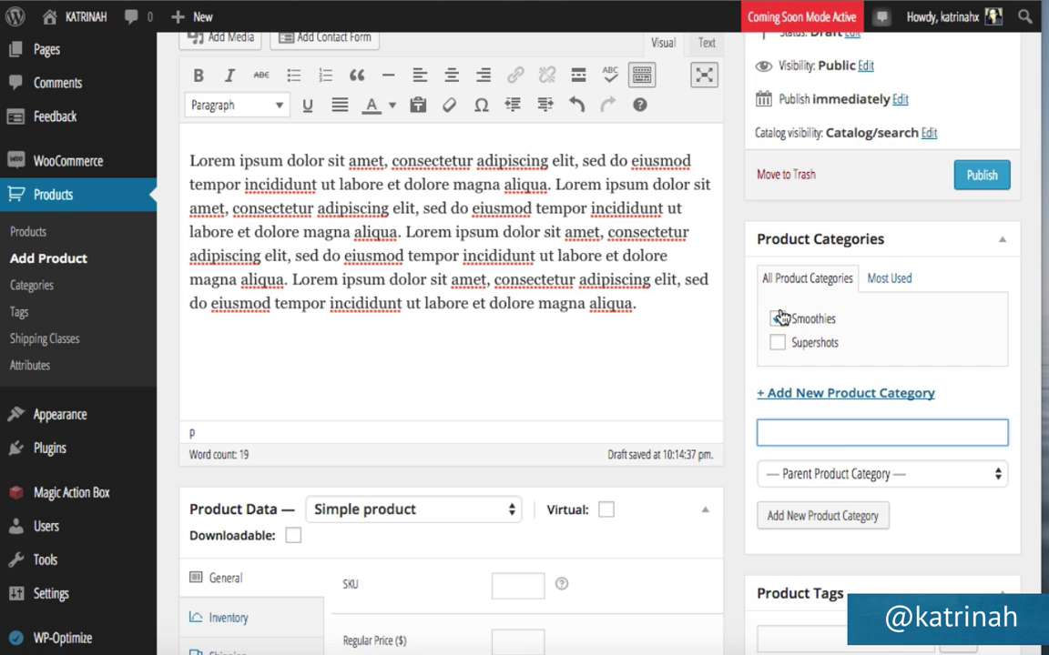
{"action": "scroll", "coordinate": [737, 321], "scroll_direction": "down", "scroll_amount": 2}
Set the product type to Variable product.
{"action": "scroll", "coordinate": [738, 321], "scroll_direction": "down", "scroll_amount": 5}
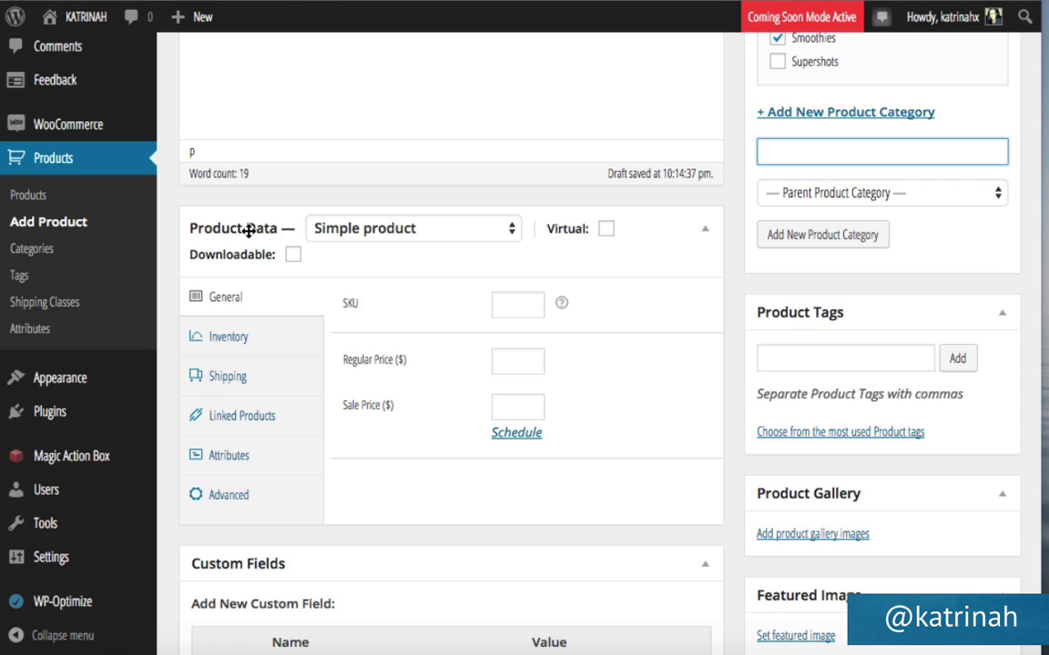
{"action": "left_click", "coordinate": [367, 233]}
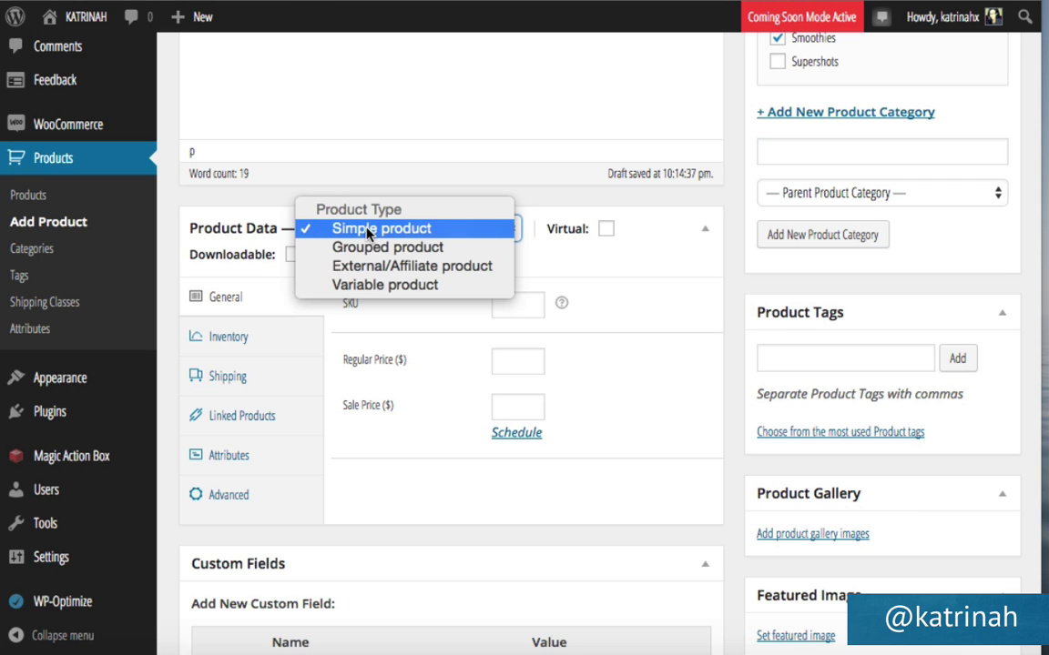
{"action": "left_click", "coordinate": [368, 285]}
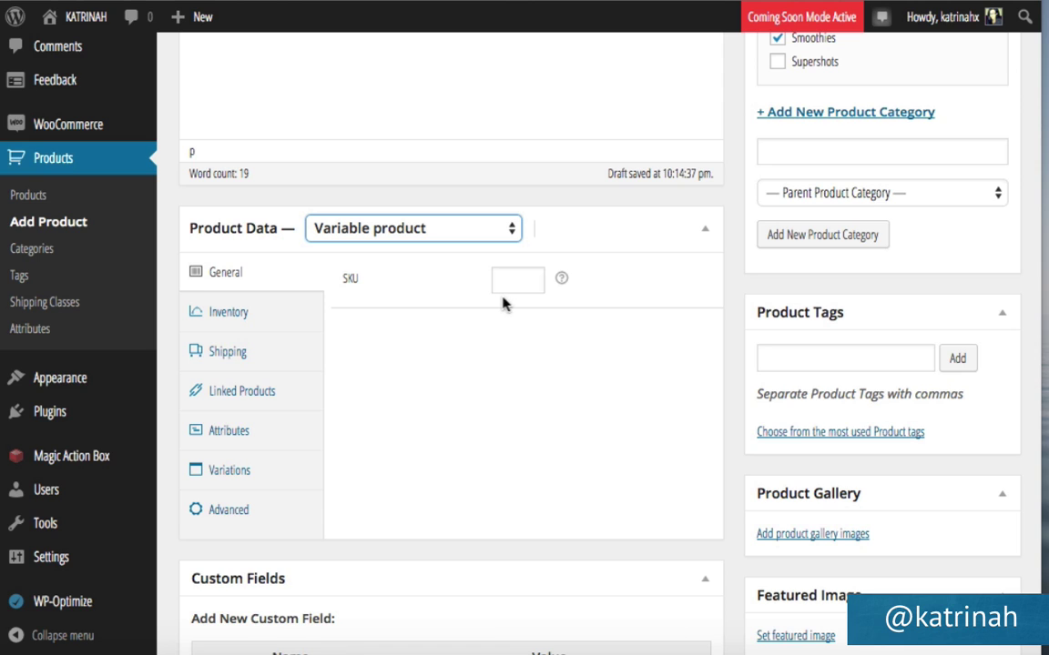
Browse Inventory, Shipping and Linked Products, then add a blank custom attribute under Attributes.
{"action": "left_click", "coordinate": [234, 311]}
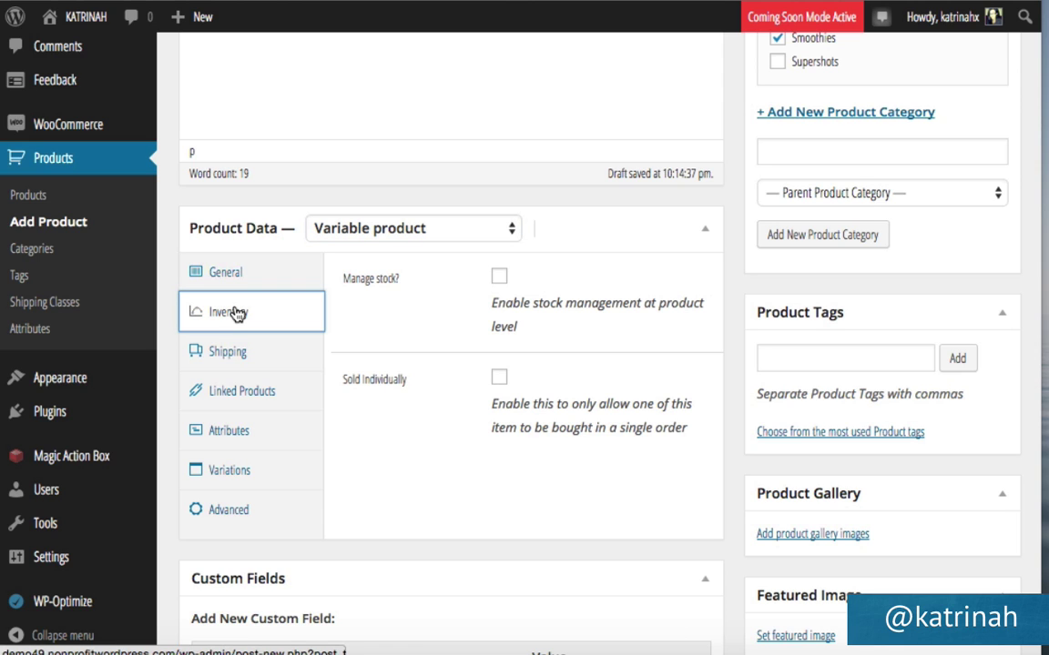
{"action": "left_click", "coordinate": [229, 356]}
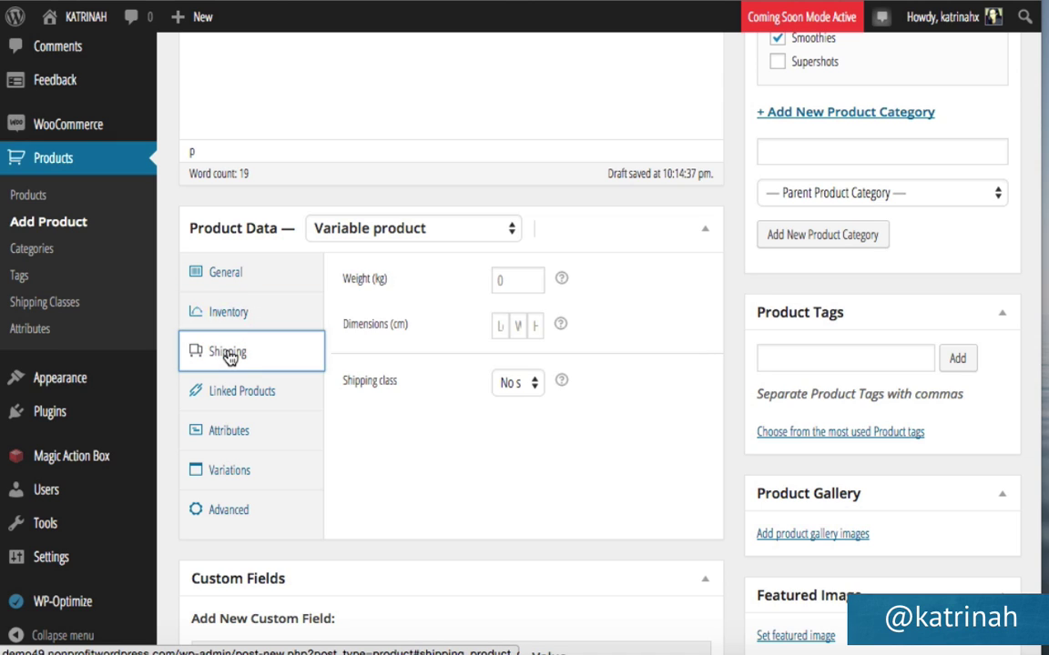
{"action": "left_click", "coordinate": [226, 395]}
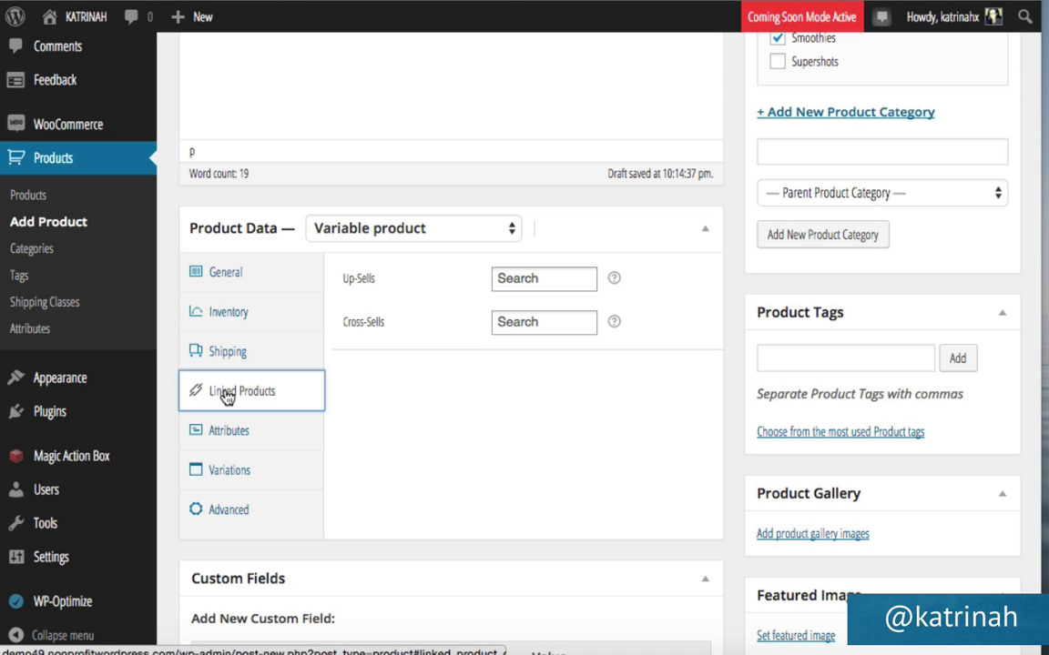
{"action": "left_click", "coordinate": [227, 438]}
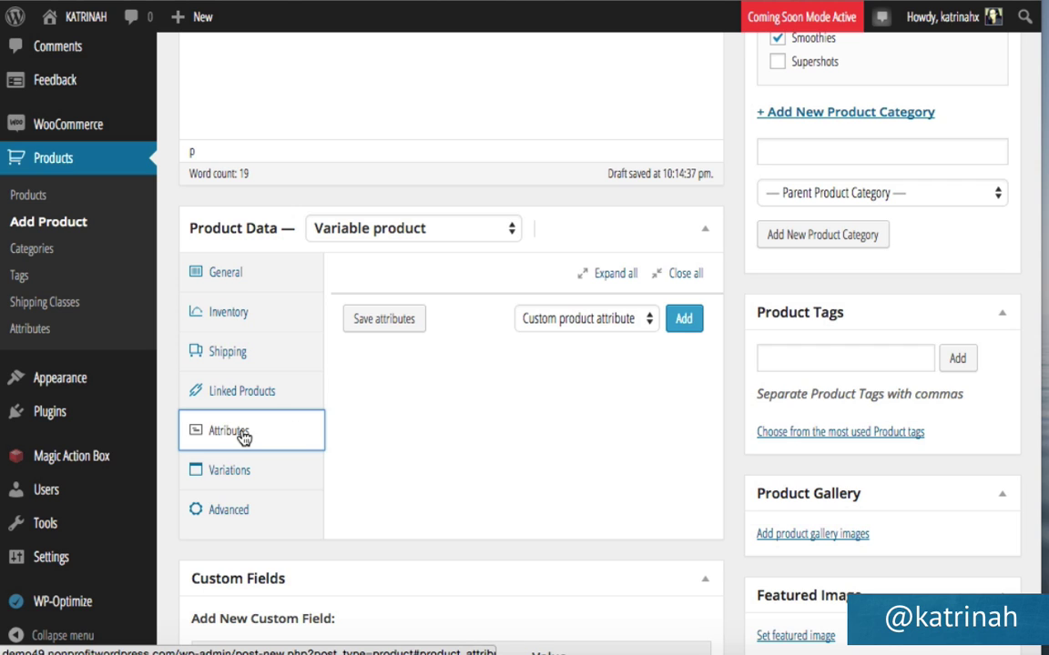
{"action": "left_click", "coordinate": [683, 318]}
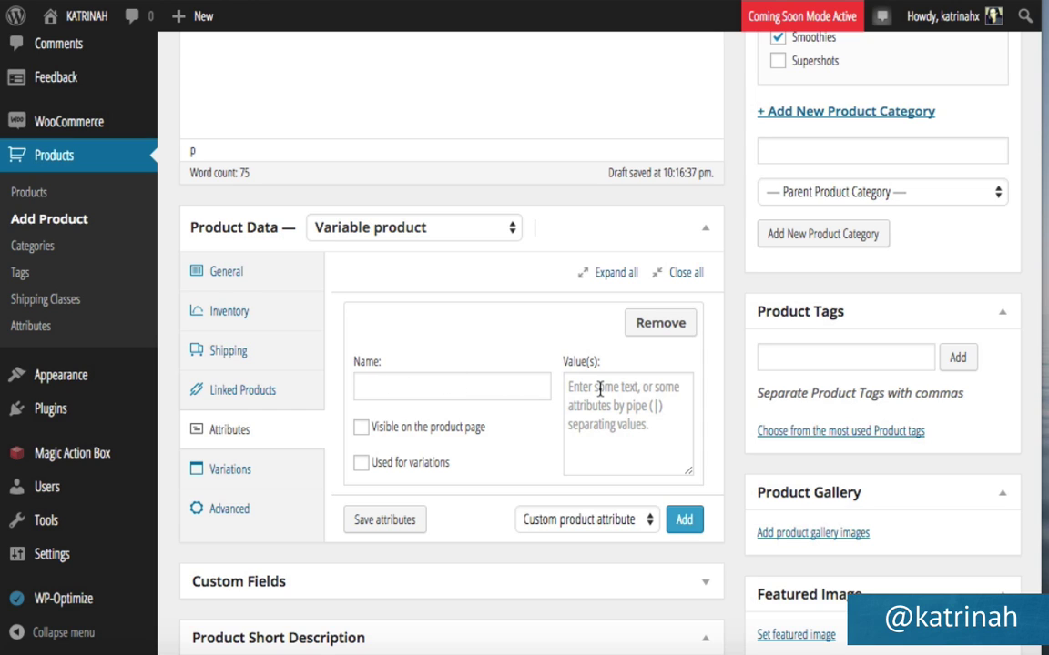
Save a Smoothies attribute with flavours from Carob Banana onward, visible and used for variations.
{"action": "left_click", "coordinate": [378, 389]}
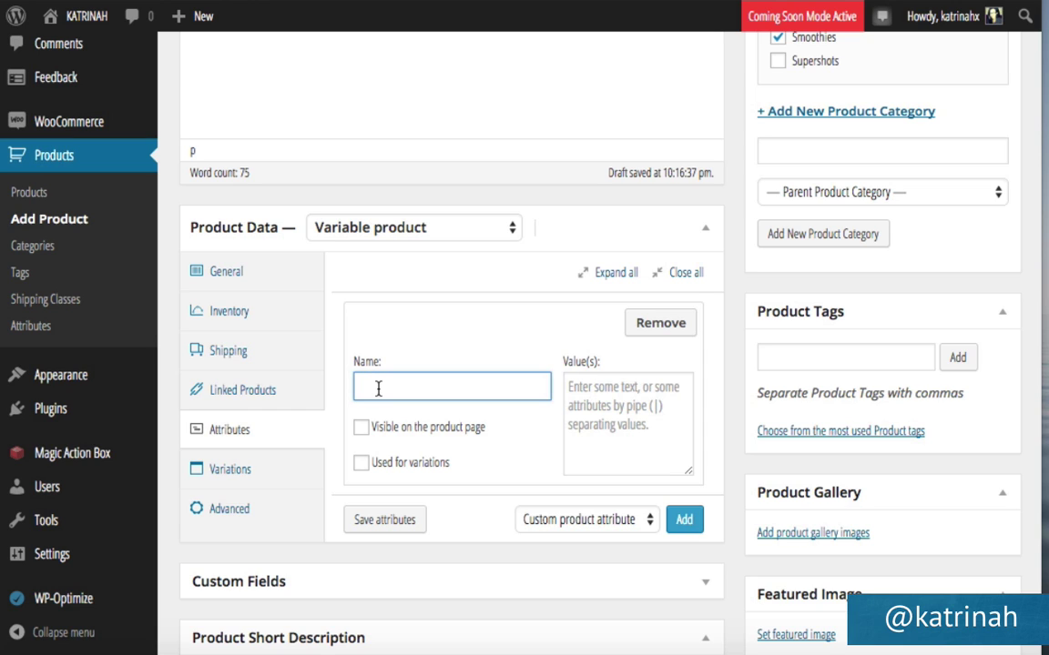
{"action": "type", "text": "Smoothies"}
{"action": "left_click", "coordinate": [570, 409]}
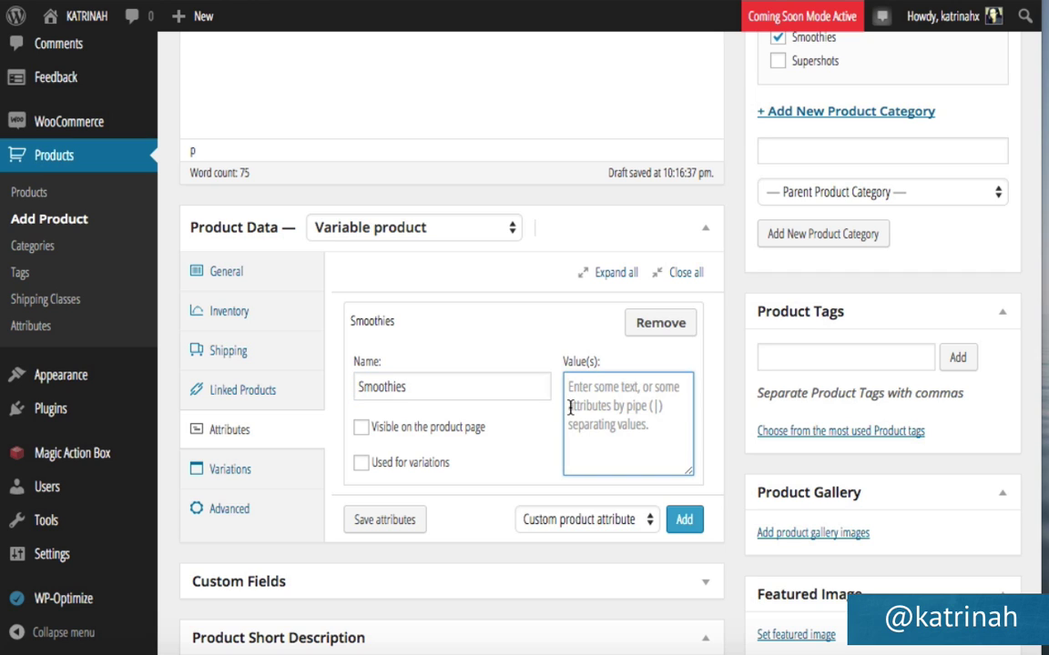
{"action": "type", "text": "Carob Banana |"}
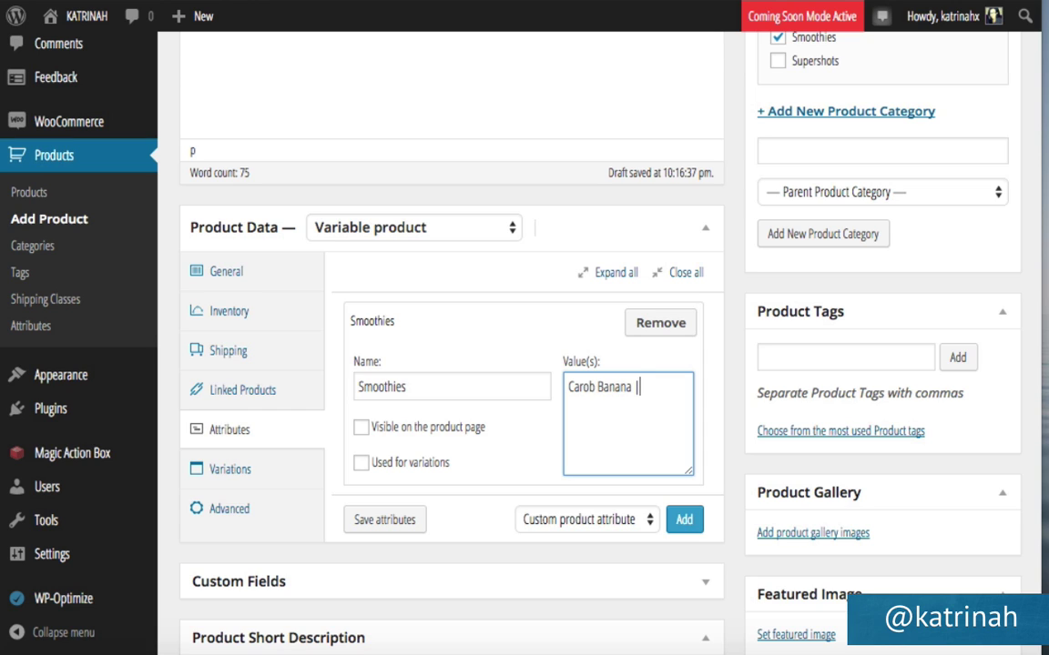
{"action": "type", "text": "Kale and Parsley Banana | Strawberry Coconut | Mango Coconut"}
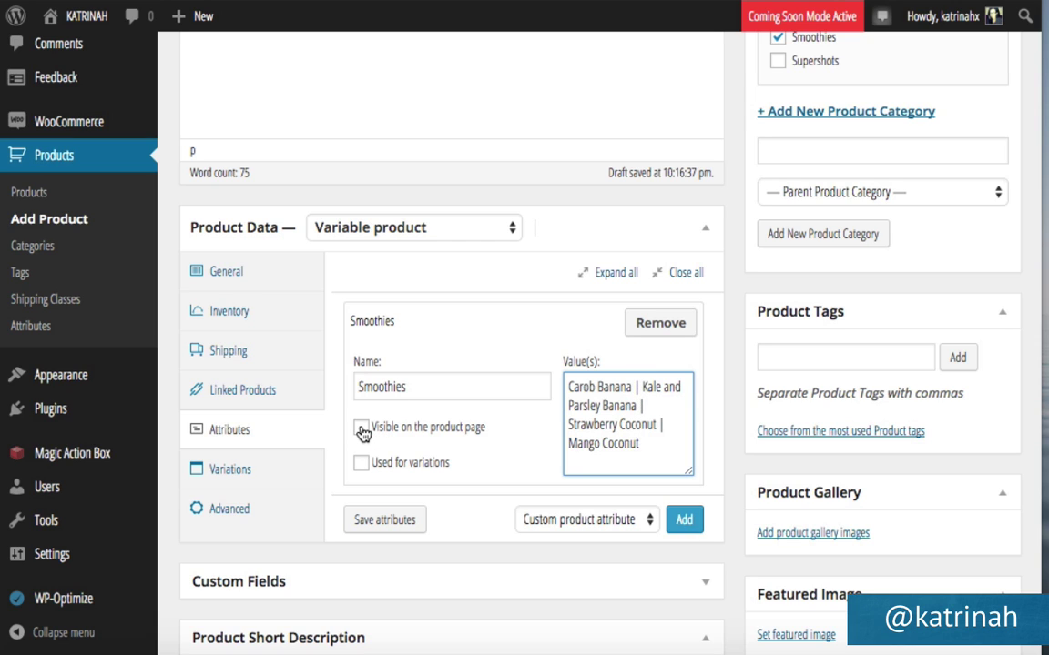
{"action": "left_click", "coordinate": [362, 432]}
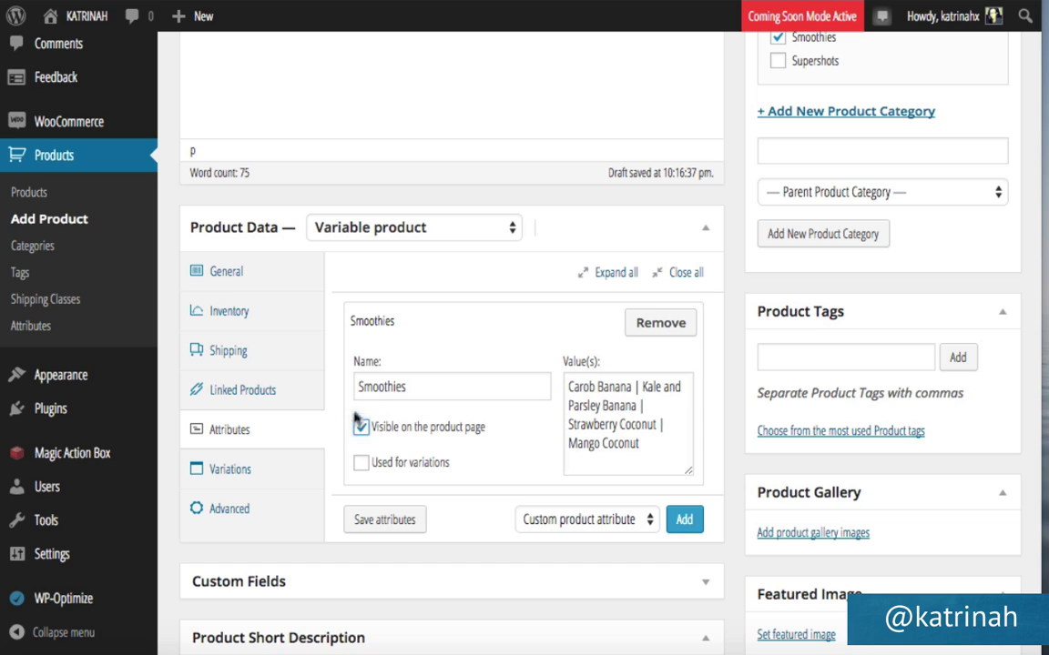
{"action": "left_click", "coordinate": [361, 463]}
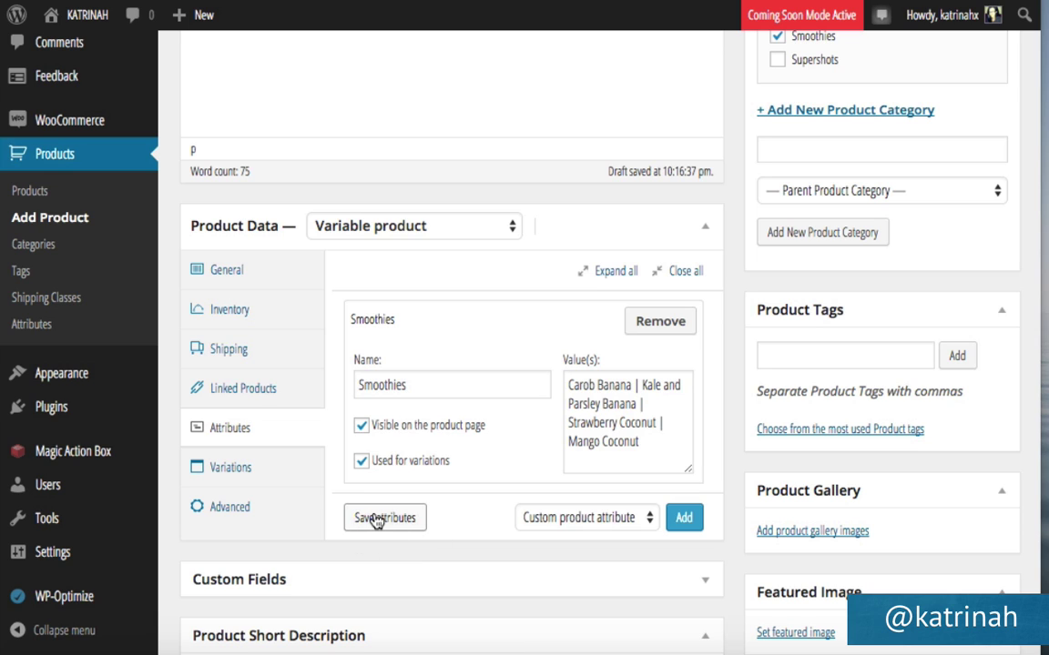
{"action": "left_click", "coordinate": [376, 518]}
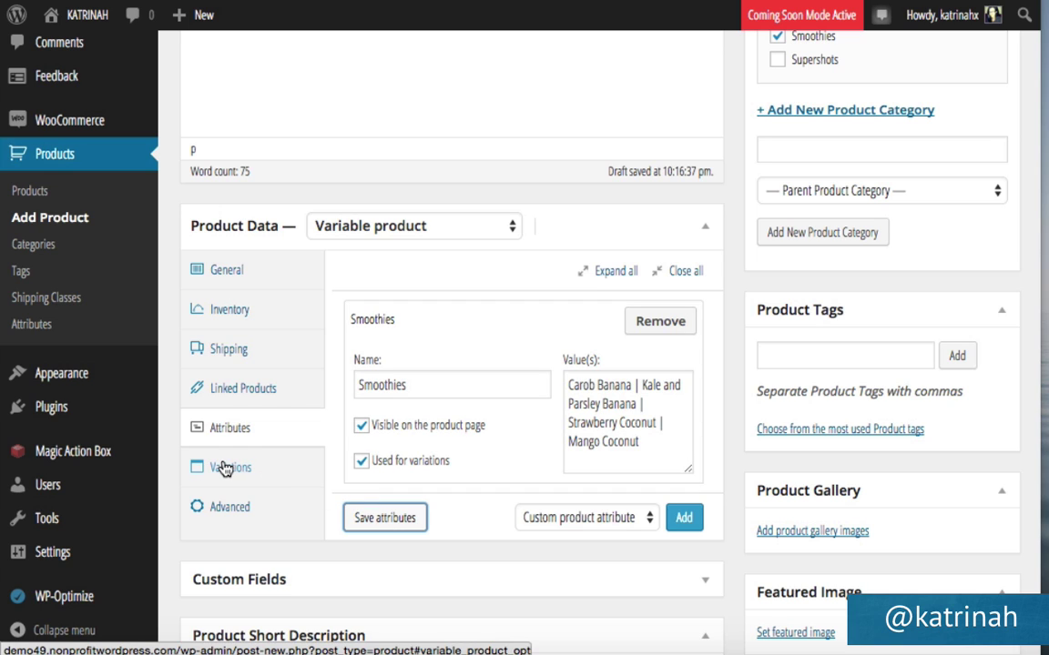
Add a Carob Banana variation with regular price 10 and sale price 7.
{"action": "left_click", "coordinate": [225, 469]}
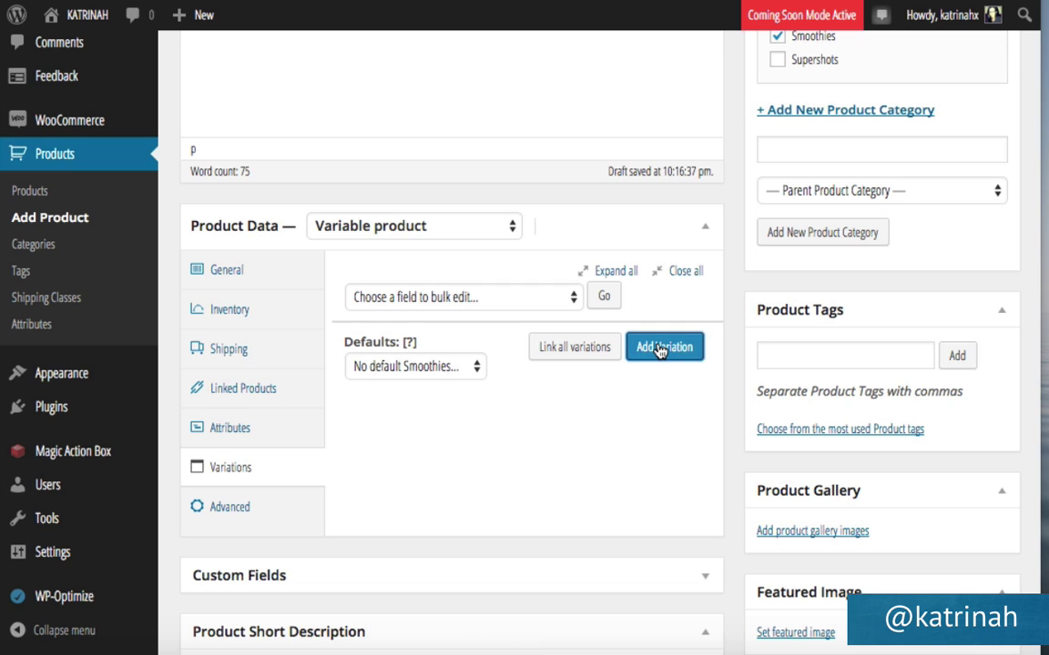
{"action": "left_click", "coordinate": [660, 350]}
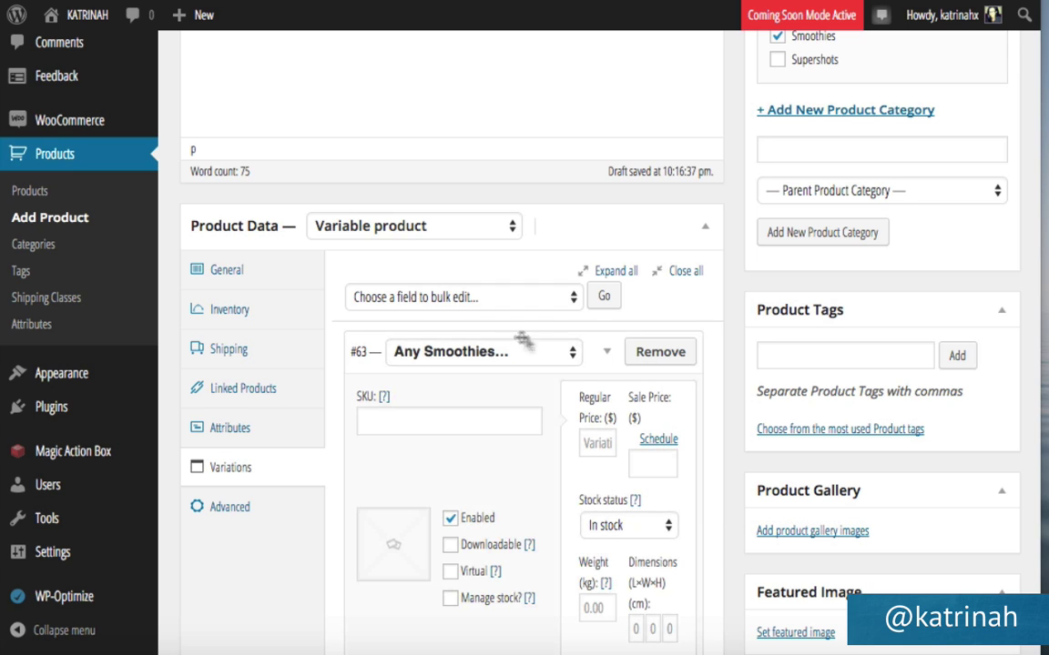
{"action": "left_click", "coordinate": [411, 352]}
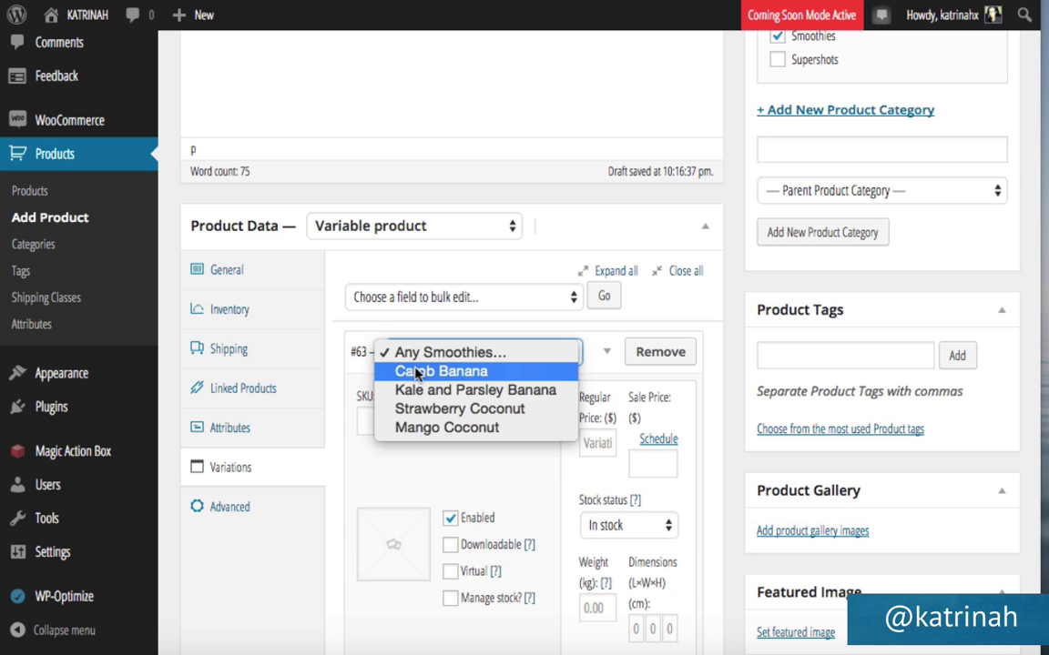
{"action": "left_click", "coordinate": [414, 374]}
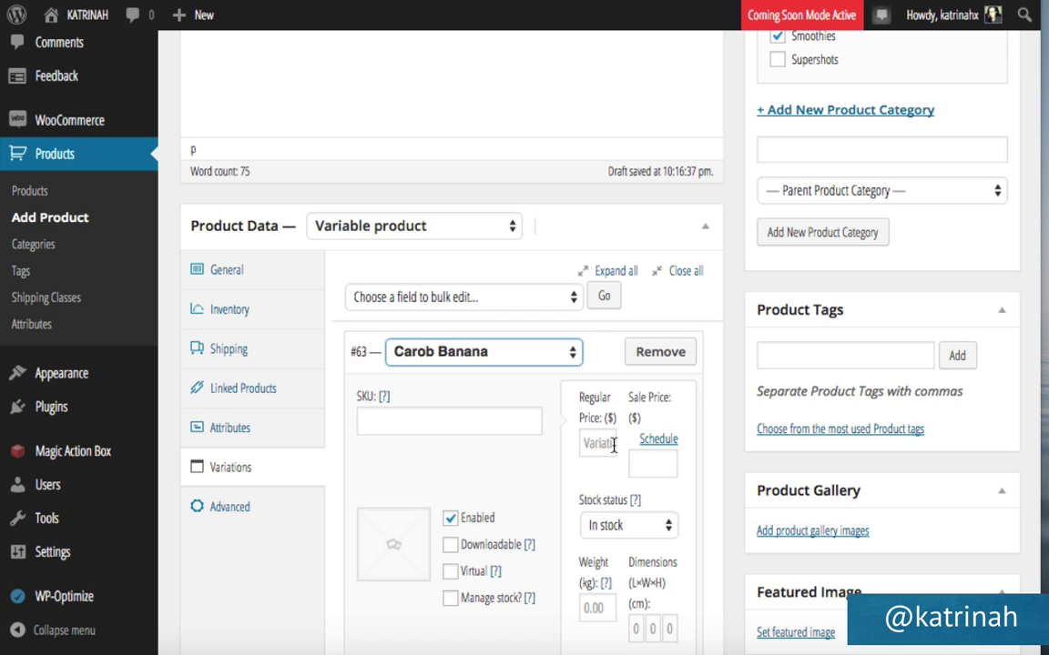
{"action": "scroll", "coordinate": [610, 446], "scroll_direction": "down", "scroll_amount": 2}
{"action": "left_click", "coordinate": [591, 380]}
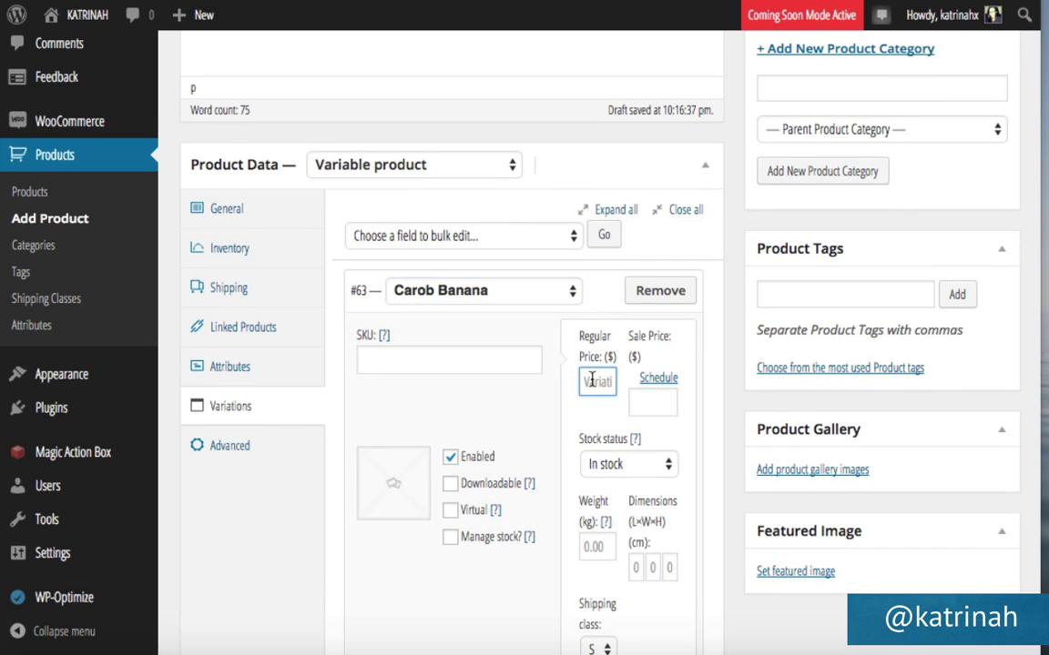
{"action": "type", "text": "10"}
{"action": "left_click", "coordinate": [652, 403]}
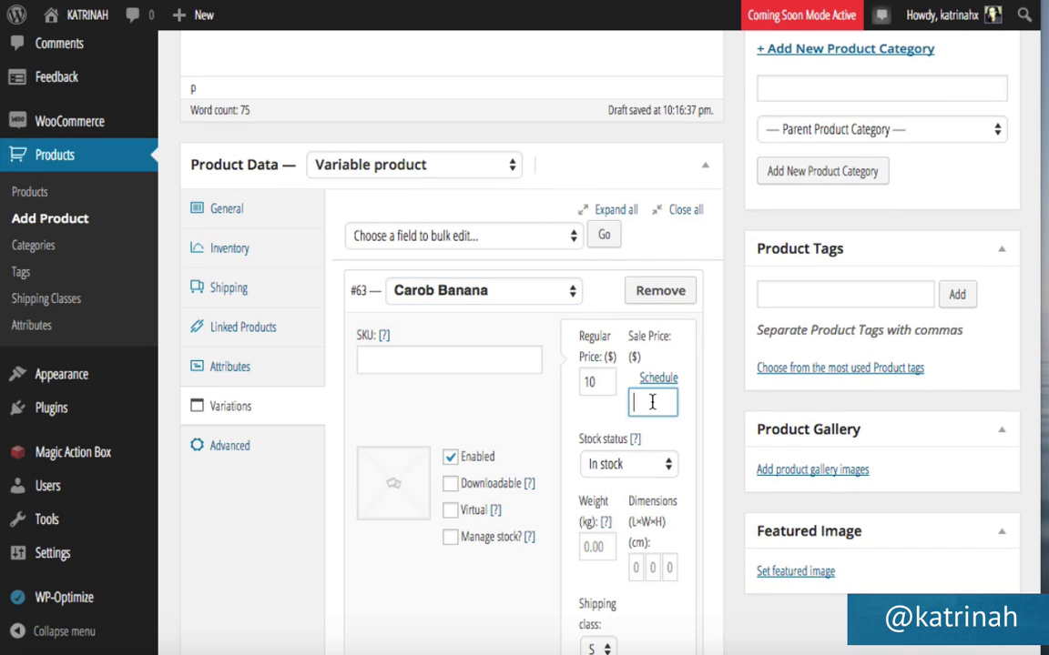
{"action": "type", "text": "7"}
{"action": "left_click", "coordinate": [568, 414]}
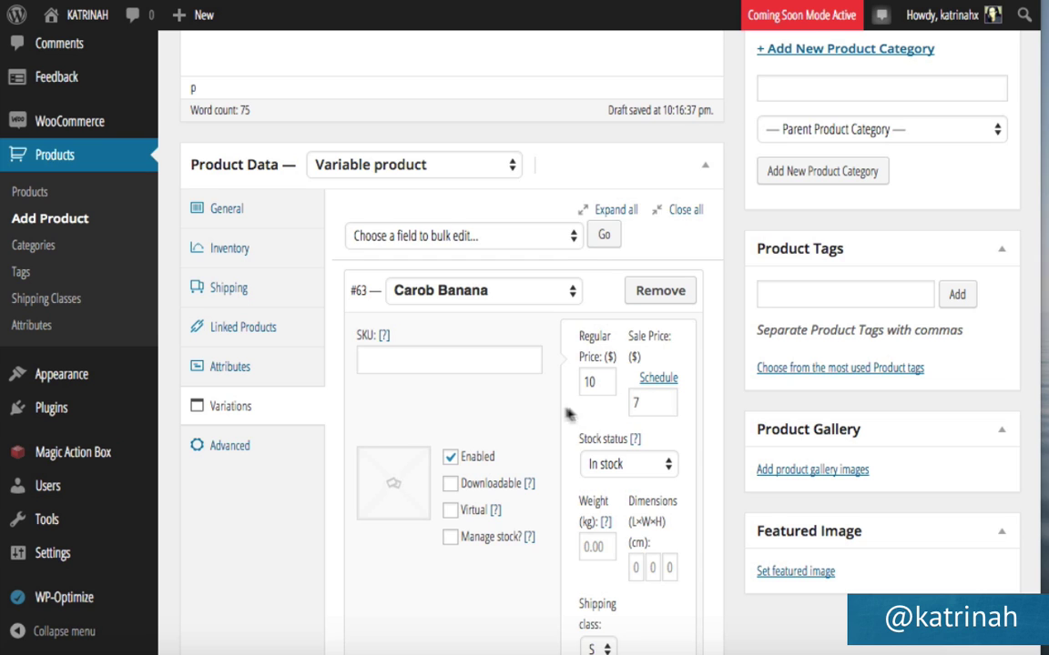
{"action": "scroll", "coordinate": [582, 446], "scroll_direction": "down", "scroll_amount": 3}
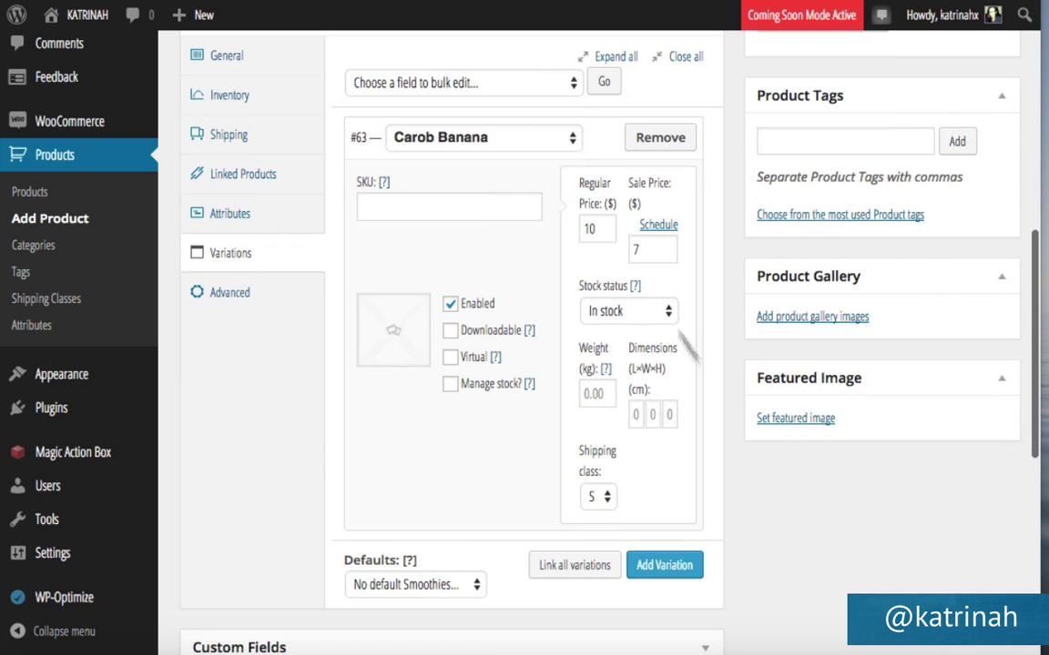
Add a Kale and Parsley Banana variation with regular price 10.
{"action": "left_click", "coordinate": [650, 568]}
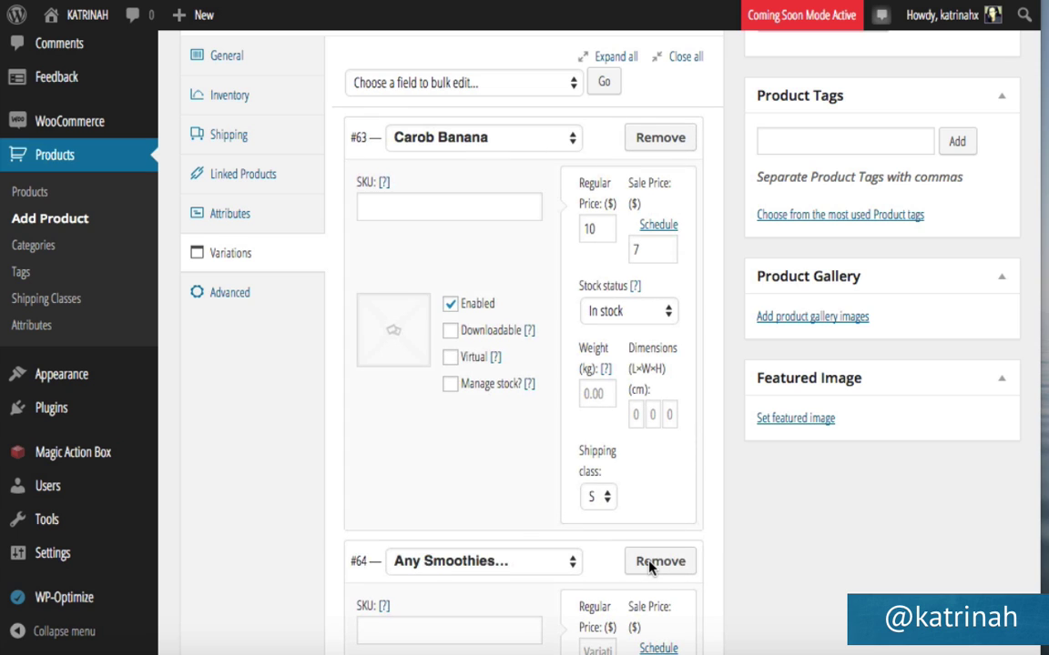
{"action": "scroll", "coordinate": [546, 382], "scroll_direction": "down", "scroll_amount": 5}
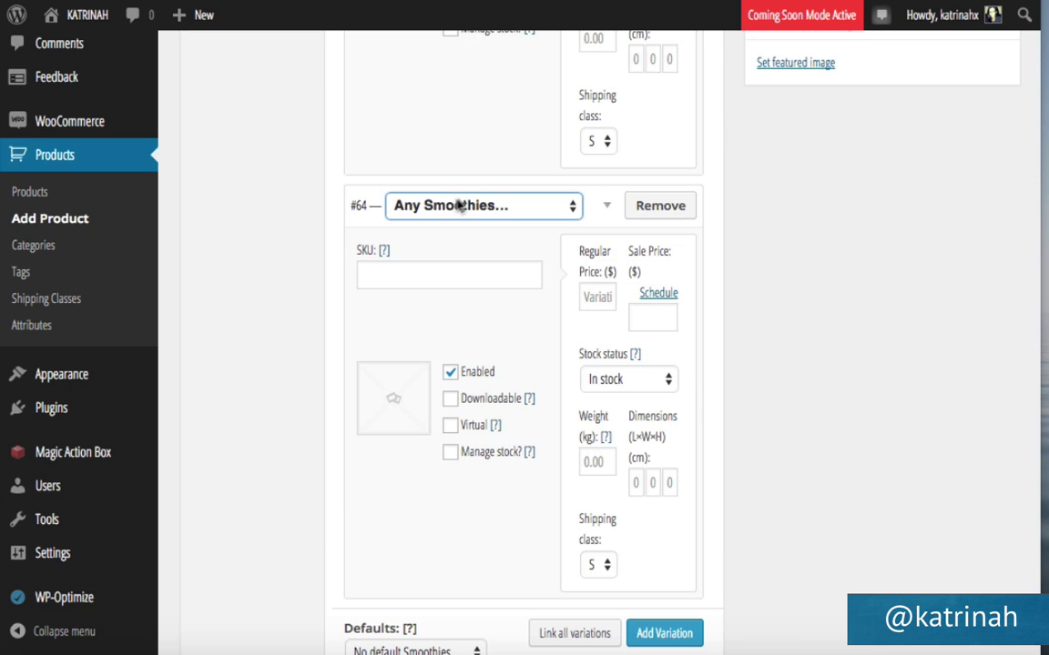
{"action": "left_click", "coordinate": [454, 209]}
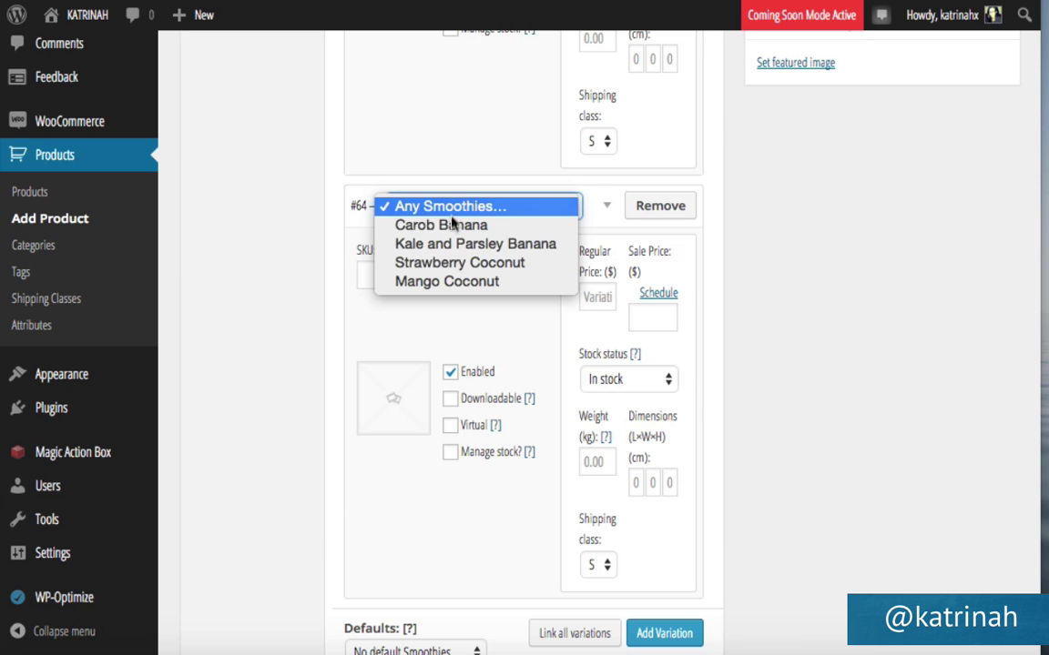
{"action": "left_click", "coordinate": [450, 244]}
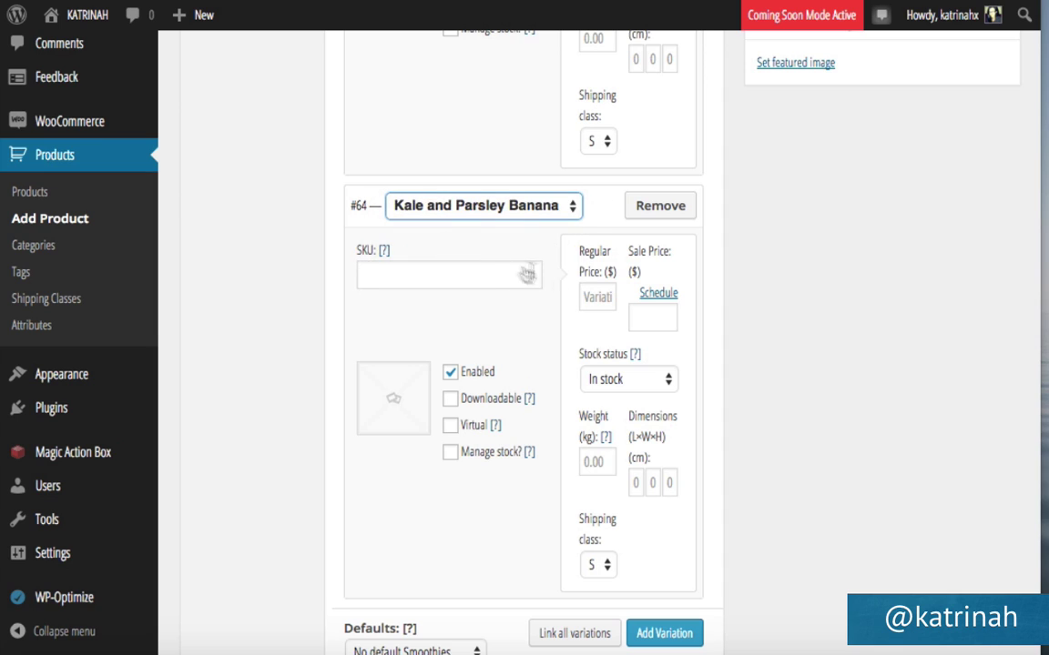
{"action": "left_click", "coordinate": [597, 297]}
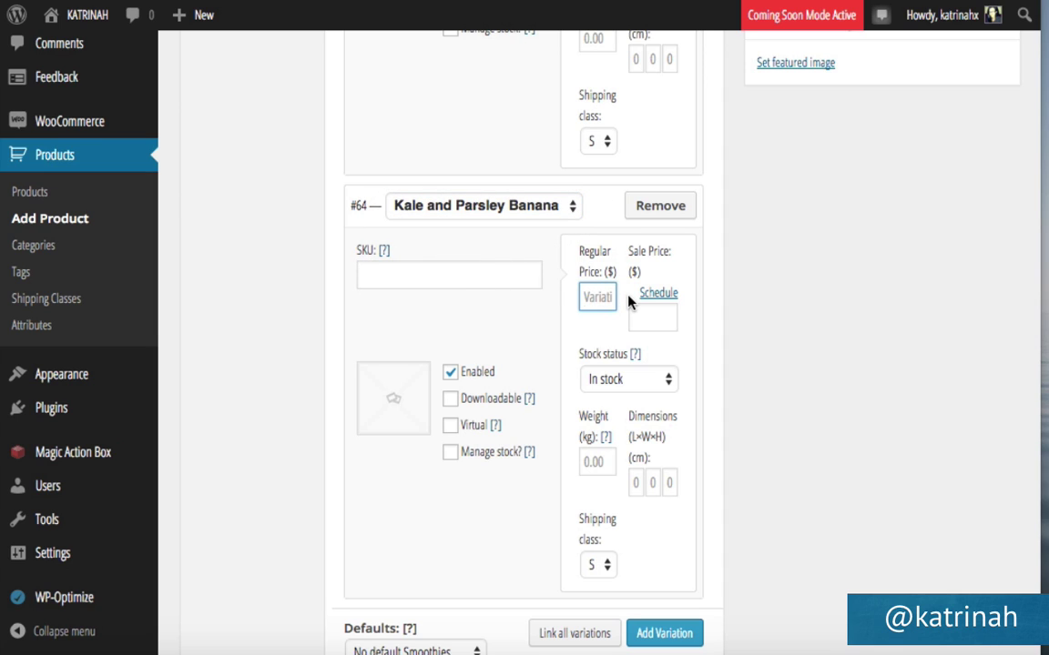
{"action": "type", "text": "10"}
{"action": "scroll", "coordinate": [583, 314], "scroll_direction": "down", "scroll_amount": 3}
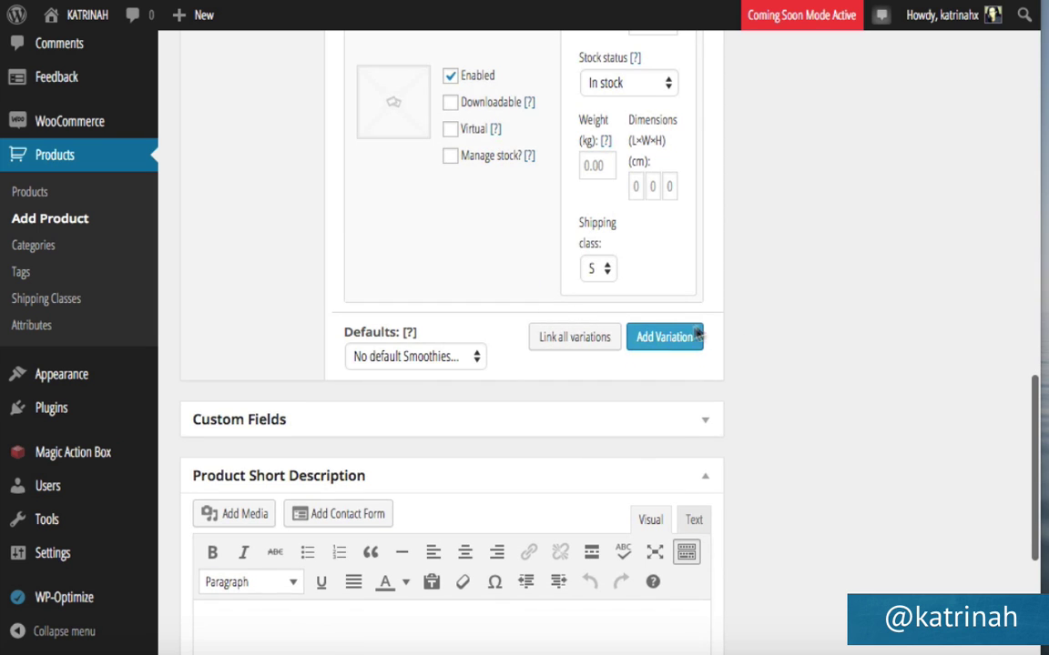
Add Strawberry Coconut and Mango Coconut variations, each with regular price 10.
{"action": "left_click", "coordinate": [665, 338]}
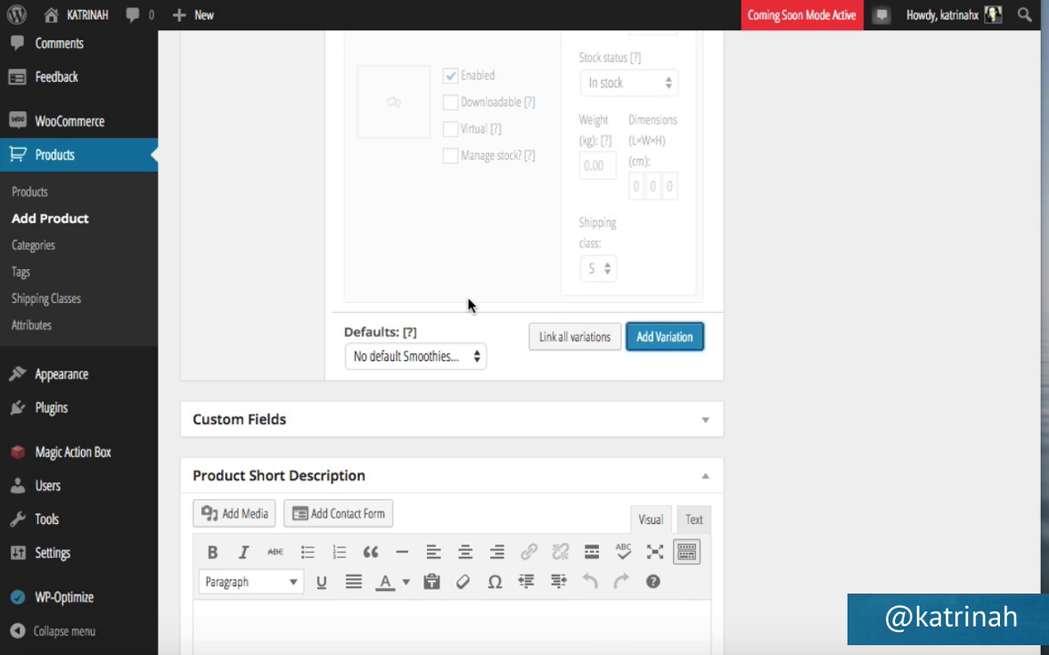
{"action": "left_click", "coordinate": [430, 336]}
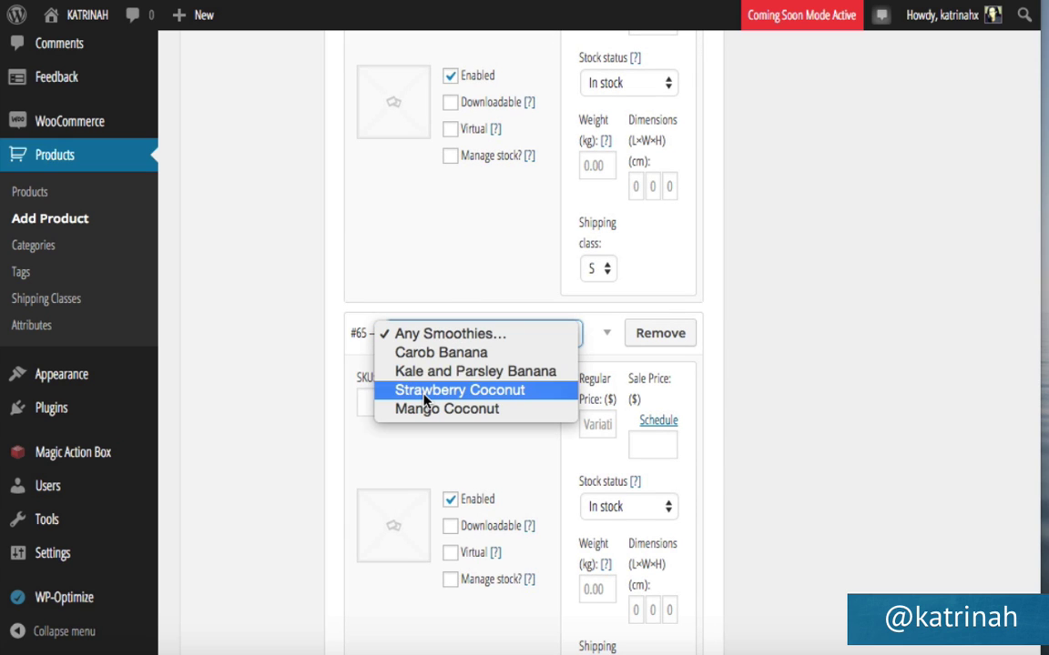
{"action": "left_click", "coordinate": [426, 395]}
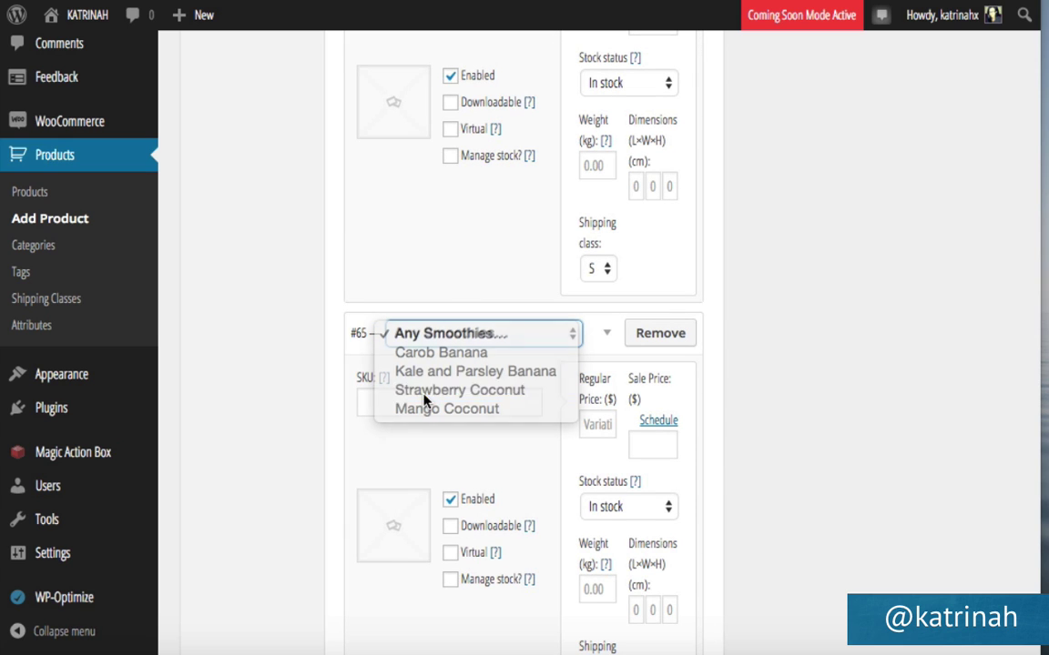
{"action": "left_click", "coordinate": [593, 424]}
{"action": "type", "text": "10"}
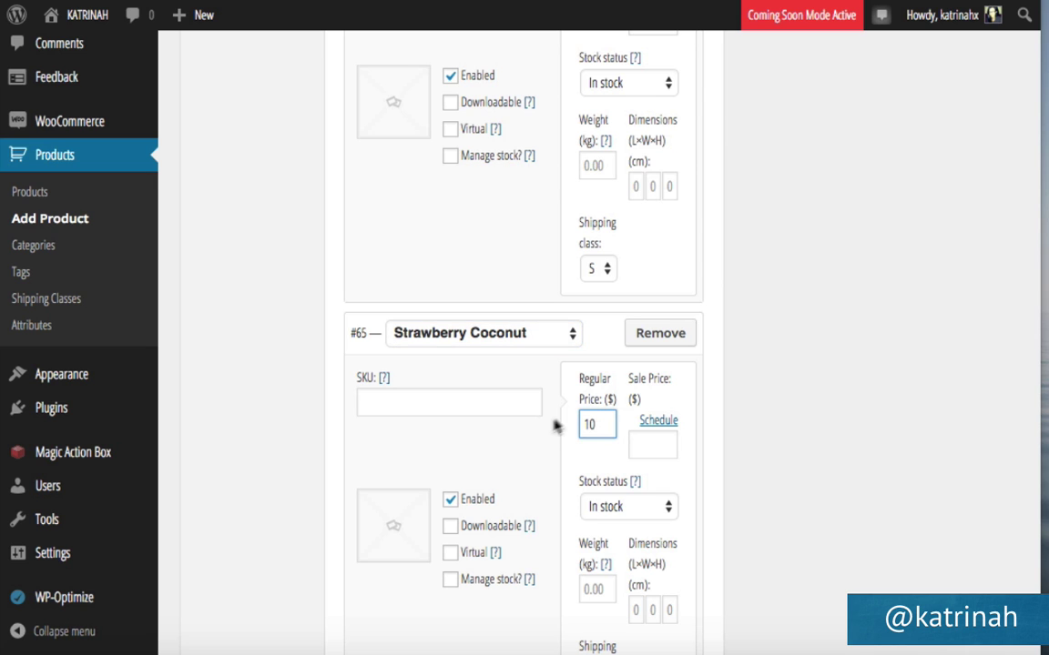
{"action": "scroll", "coordinate": [572, 420], "scroll_direction": "down", "scroll_amount": 5}
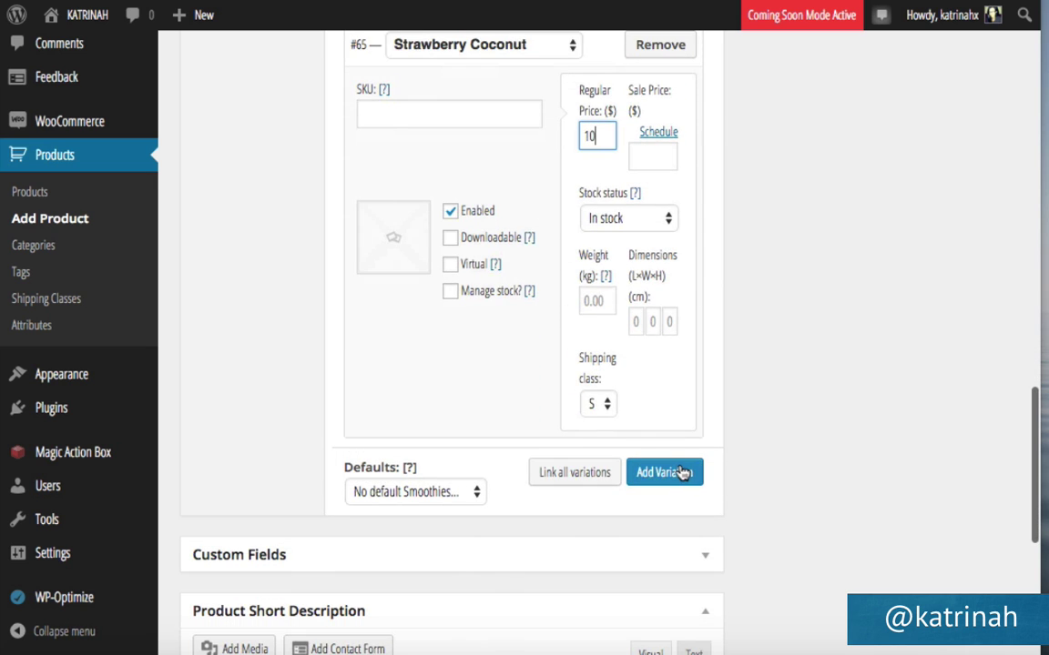
{"action": "left_click", "coordinate": [677, 472]}
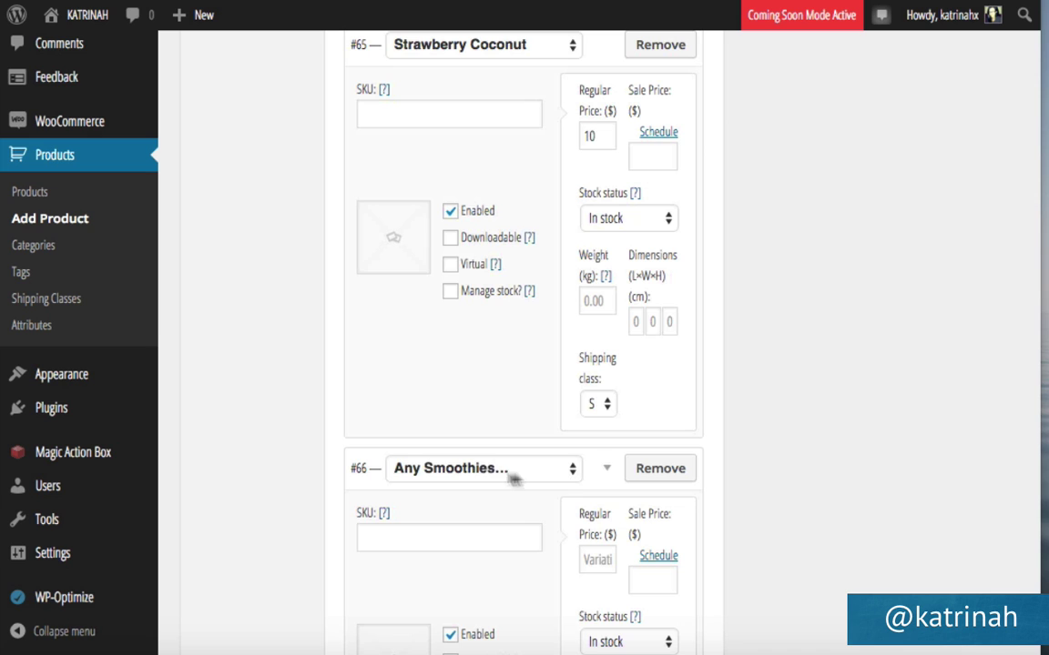
{"action": "left_click", "coordinate": [425, 474]}
{"action": "left_click", "coordinate": [421, 544]}
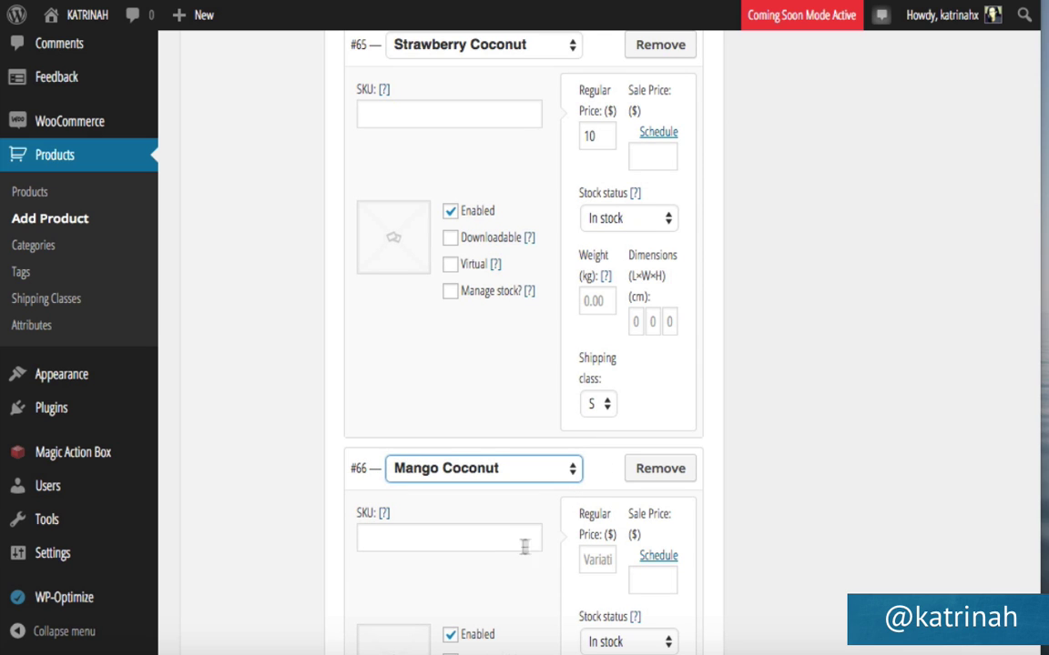
{"action": "left_click", "coordinate": [591, 561]}
{"action": "type", "text": "10"}
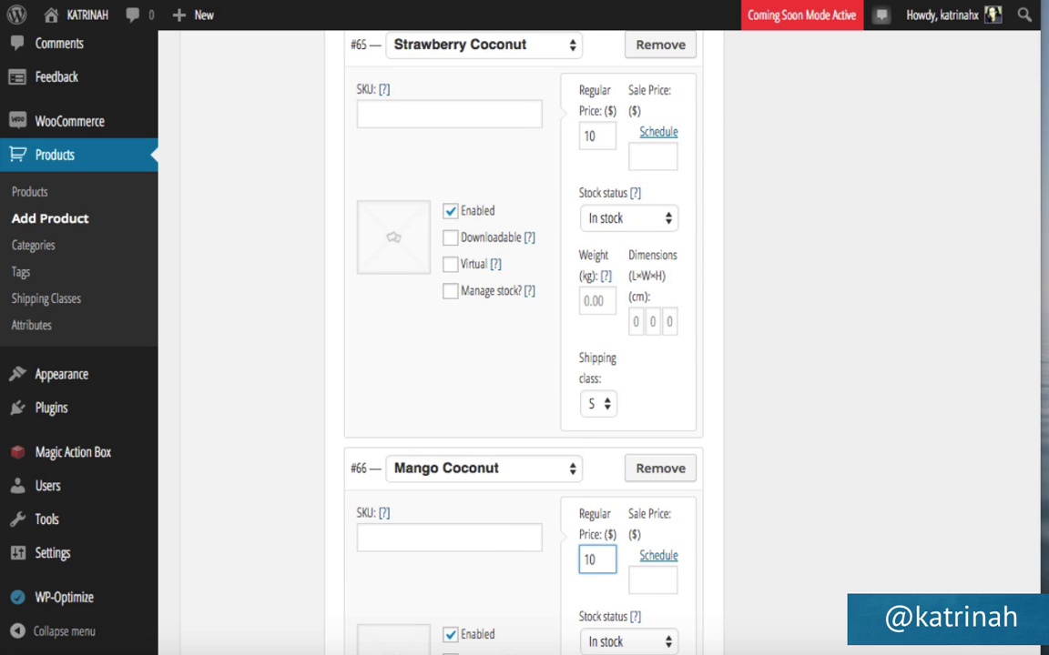
{"action": "scroll", "coordinate": [553, 544], "scroll_direction": "down", "scroll_amount": 5}
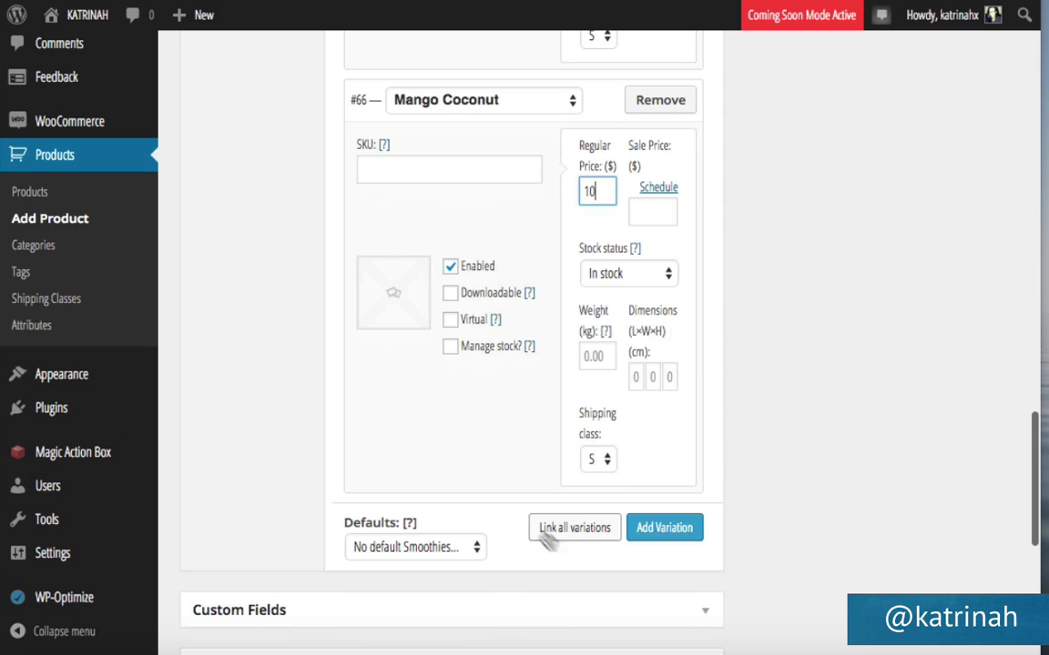
Make Carob Banana the product's default variation.
{"action": "left_click", "coordinate": [382, 553]}
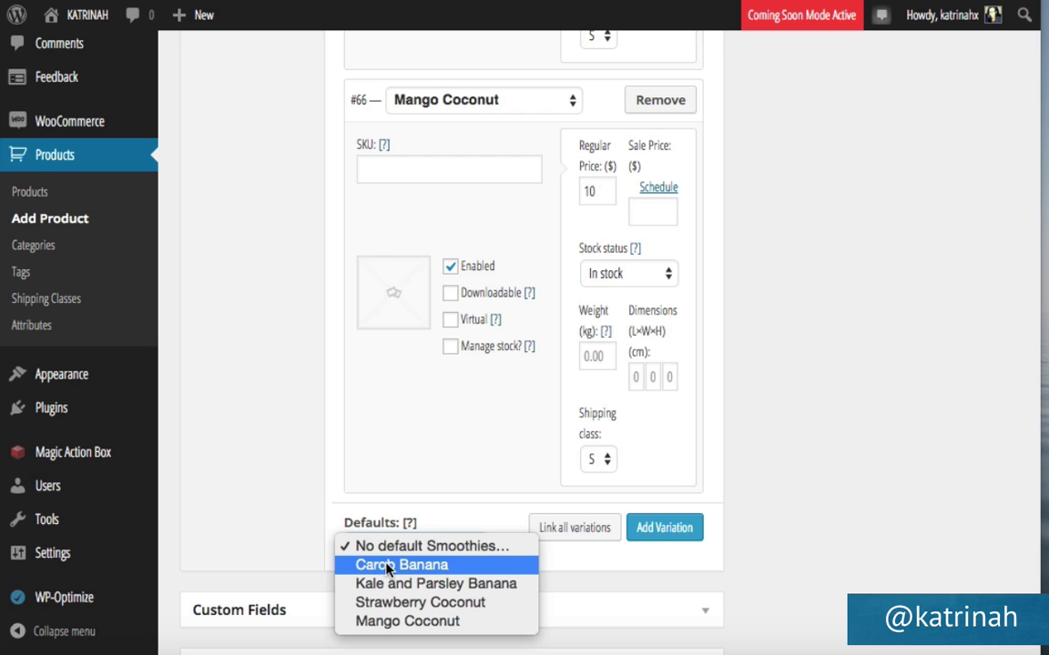
{"action": "left_click", "coordinate": [376, 566]}
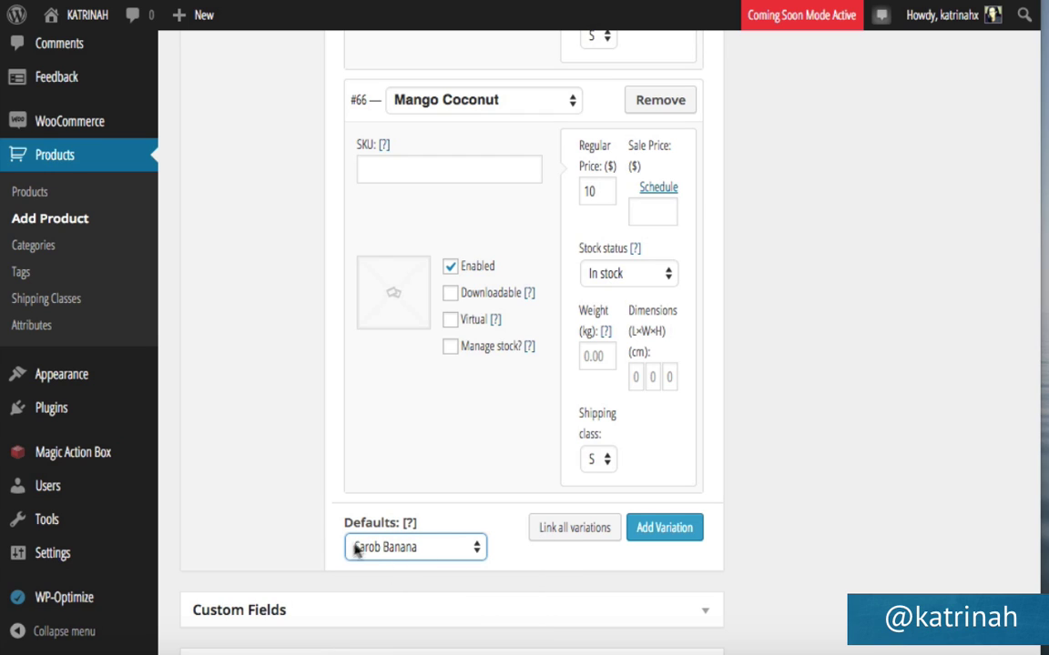
{"action": "mouse_move", "coordinate": [410, 522]}
{"action": "scroll", "coordinate": [793, 404], "scroll_direction": "up", "scroll_amount": 5}
{"action": "scroll", "coordinate": [794, 403], "scroll_direction": "up", "scroll_amount": 20}
{"action": "scroll", "coordinate": [793, 401], "scroll_direction": "down", "scroll_amount": 13}
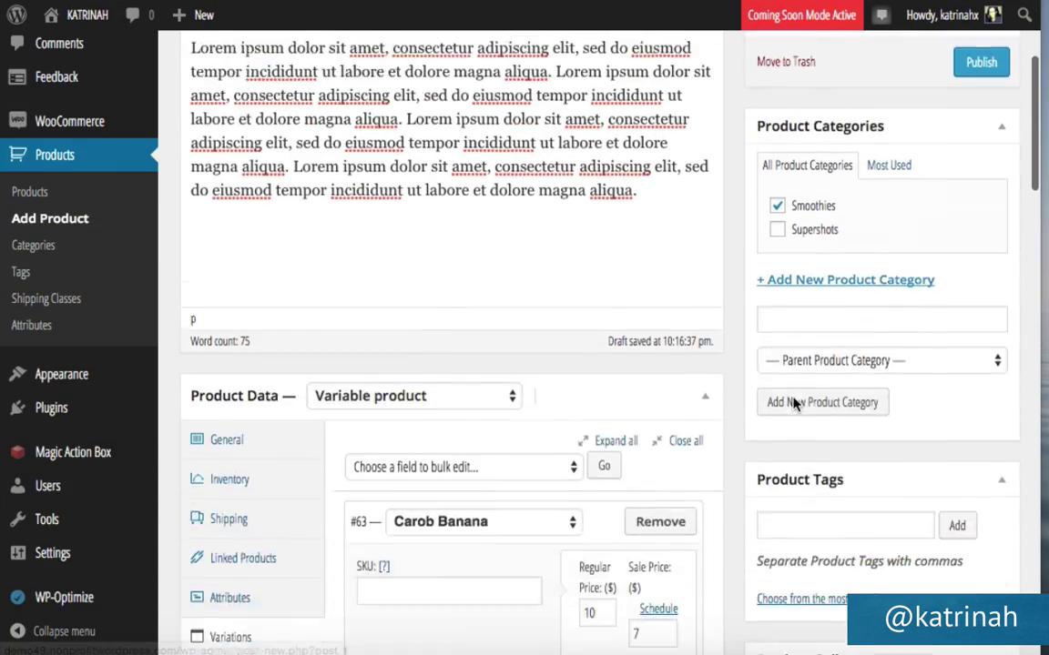
{"action": "scroll", "coordinate": [793, 400], "scroll_direction": "down", "scroll_amount": 1}
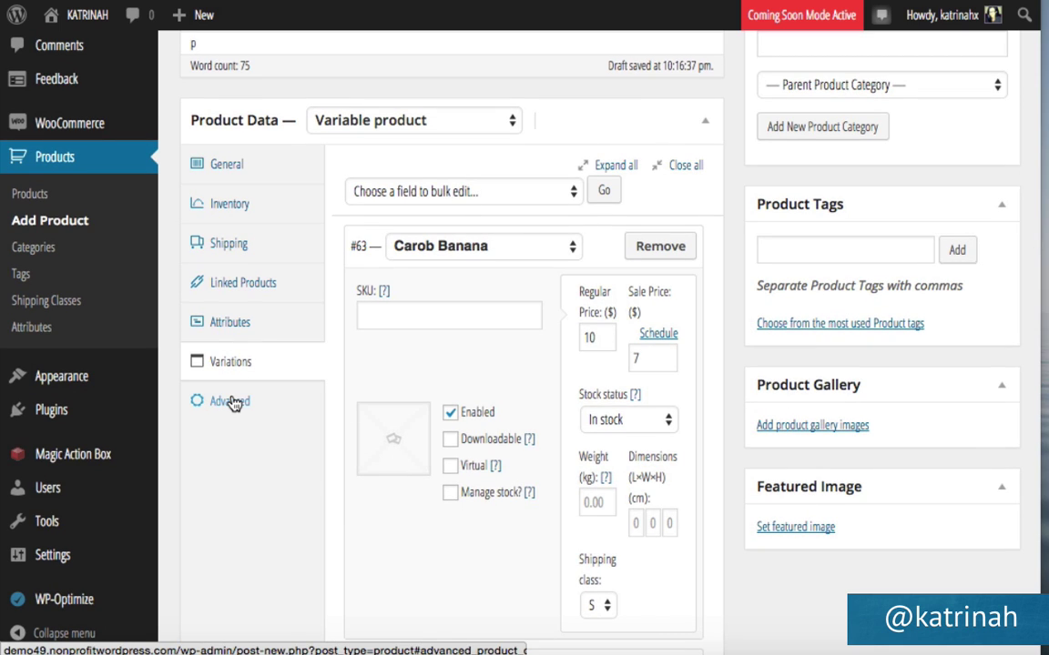
Check the Advanced settings, return to Variations, and publish the Smoothie Ingredients Bundle.
{"action": "left_click", "coordinate": [234, 403]}
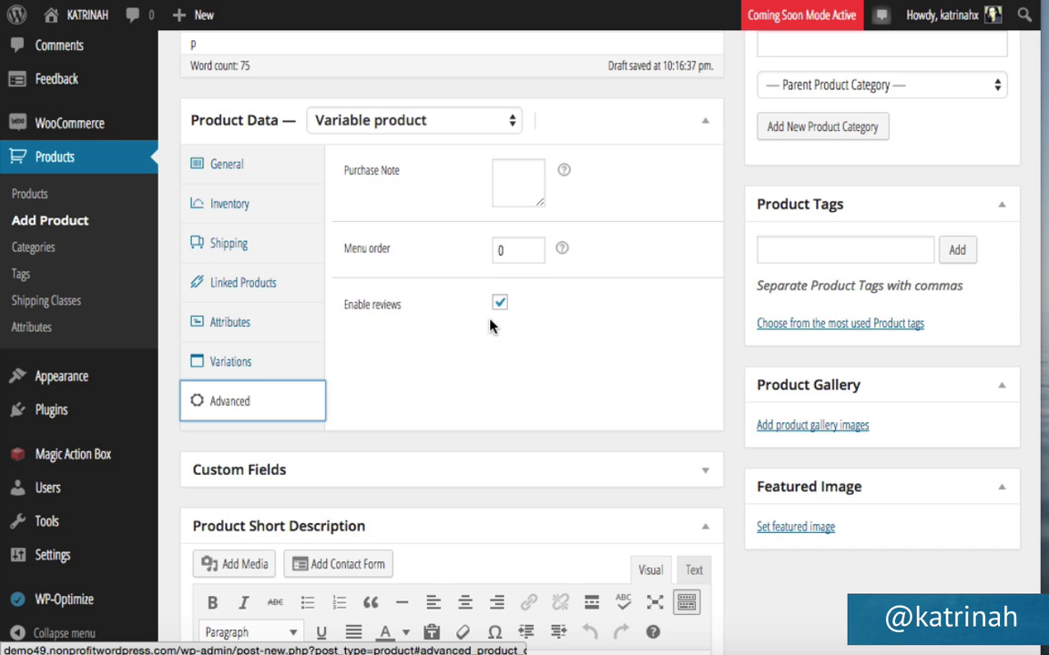
{"action": "left_click", "coordinate": [234, 366]}
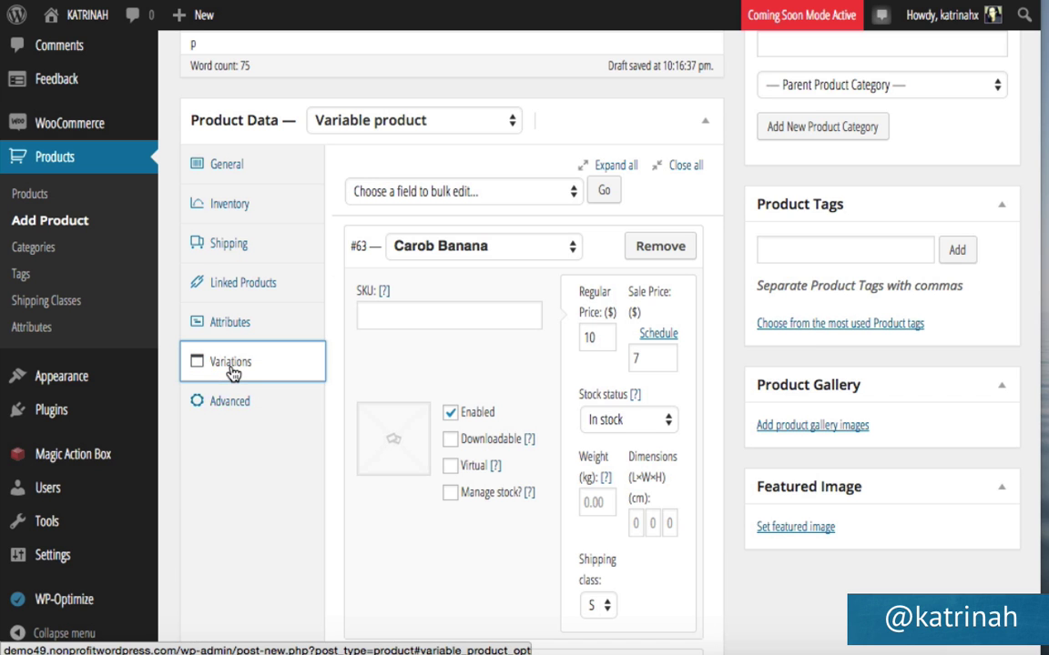
{"action": "scroll", "coordinate": [637, 258], "scroll_direction": "up", "scroll_amount": 10}
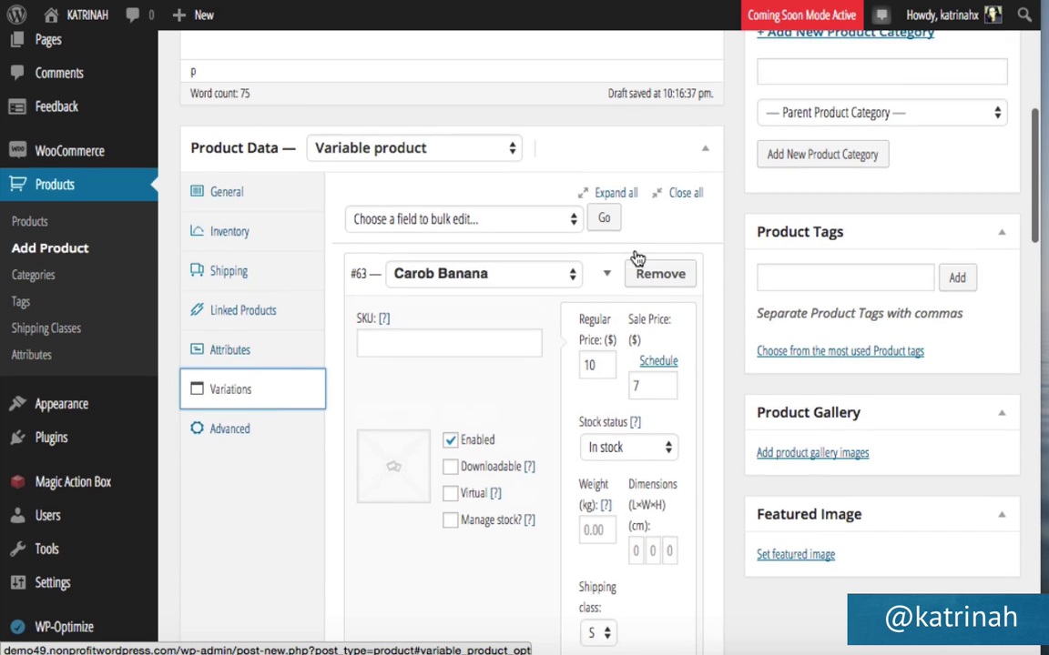
{"action": "left_click", "coordinate": [972, 333]}
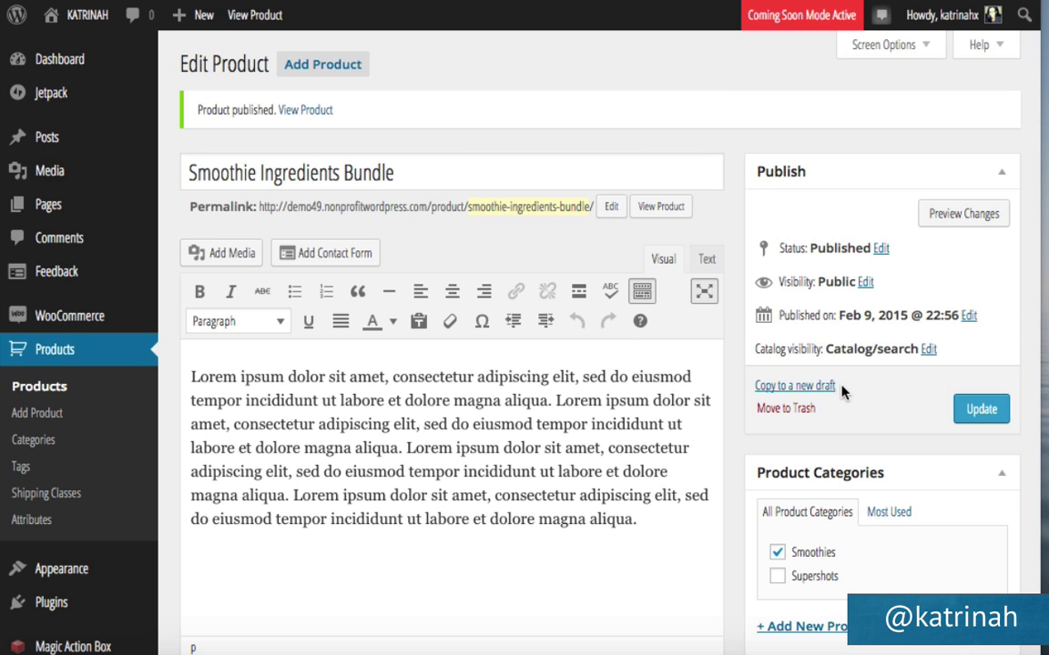
Set the smoothie photo from the Media Library as the product's featured image.
{"action": "scroll", "coordinate": [842, 391], "scroll_direction": "down", "scroll_amount": 10}
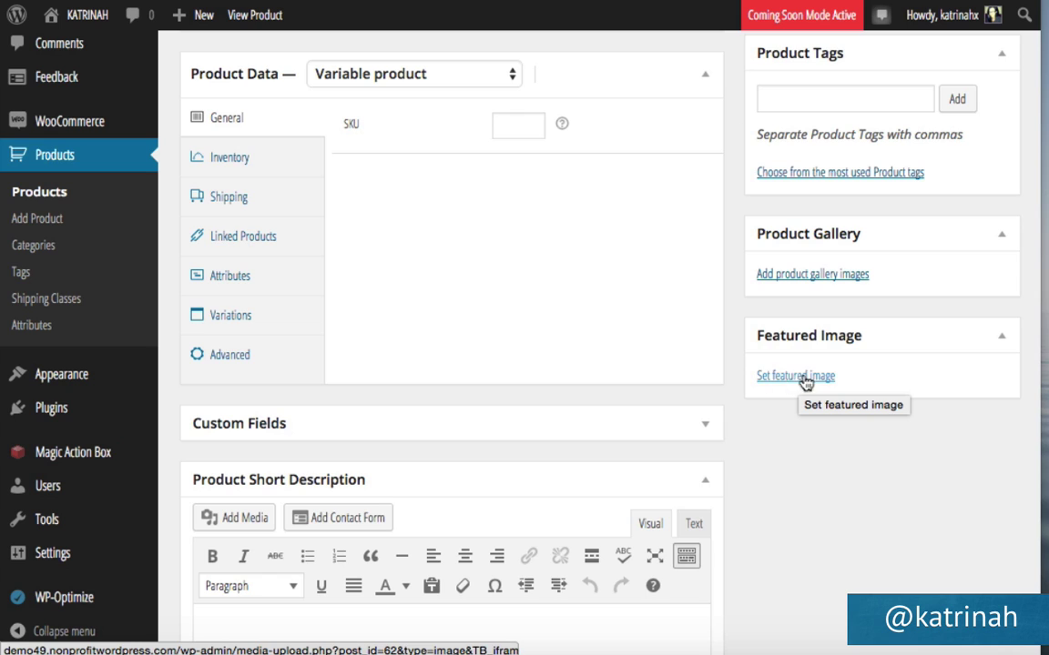
{"action": "left_click", "coordinate": [781, 381]}
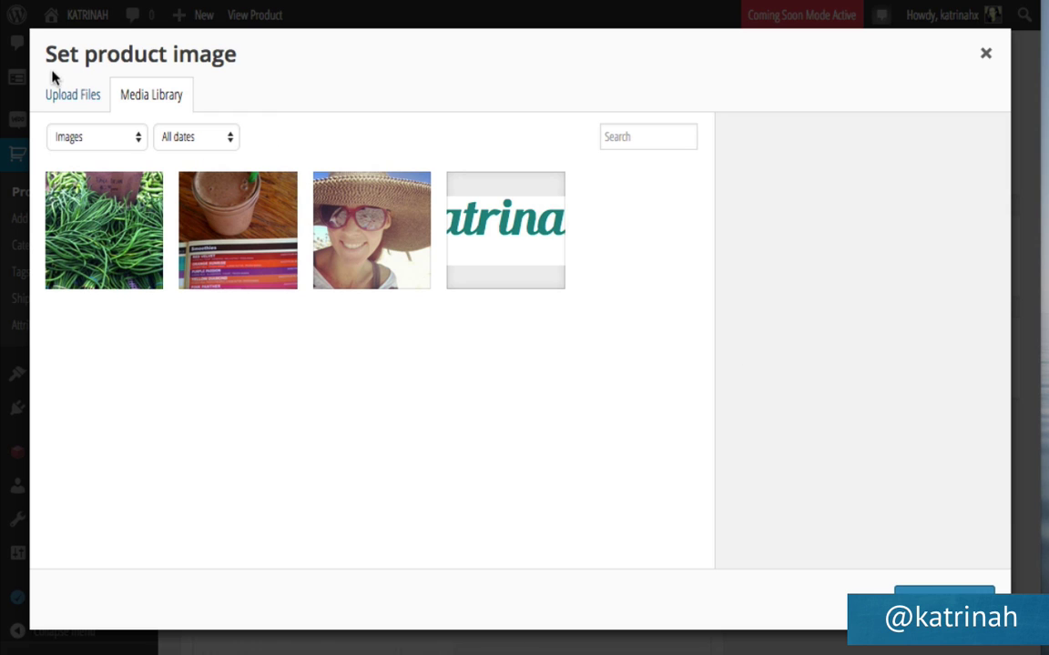
{"action": "left_click", "coordinate": [261, 224]}
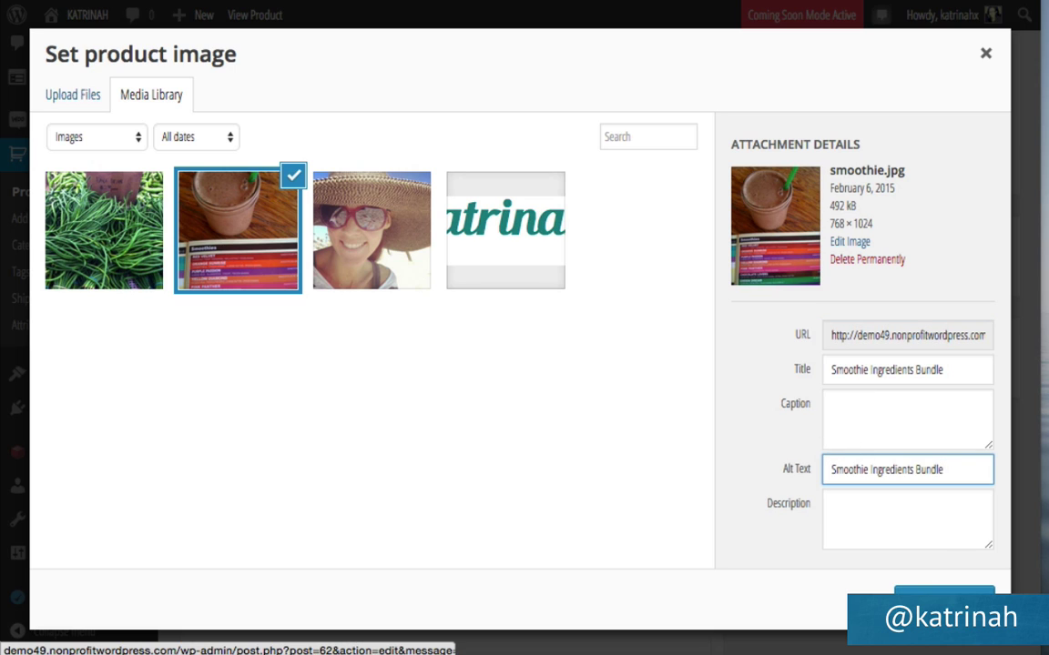
{"action": "left_click", "coordinate": [944, 596]}
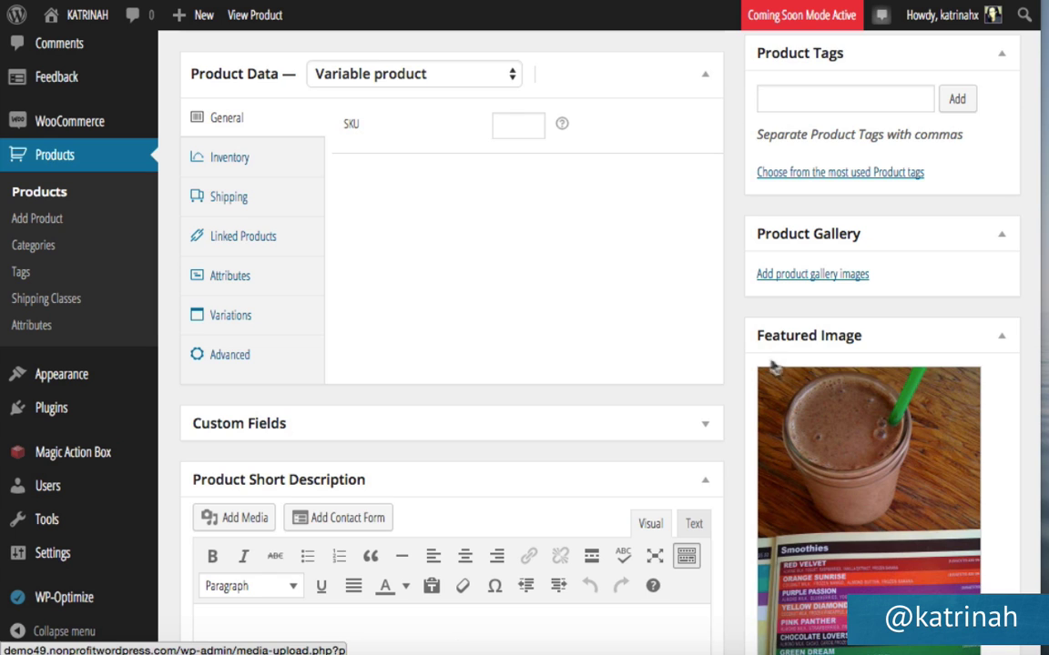
Copy the description's first Lorem ipsum sentence into the Product Short Description.
{"action": "scroll", "coordinate": [749, 356], "scroll_direction": "down", "scroll_amount": 3}
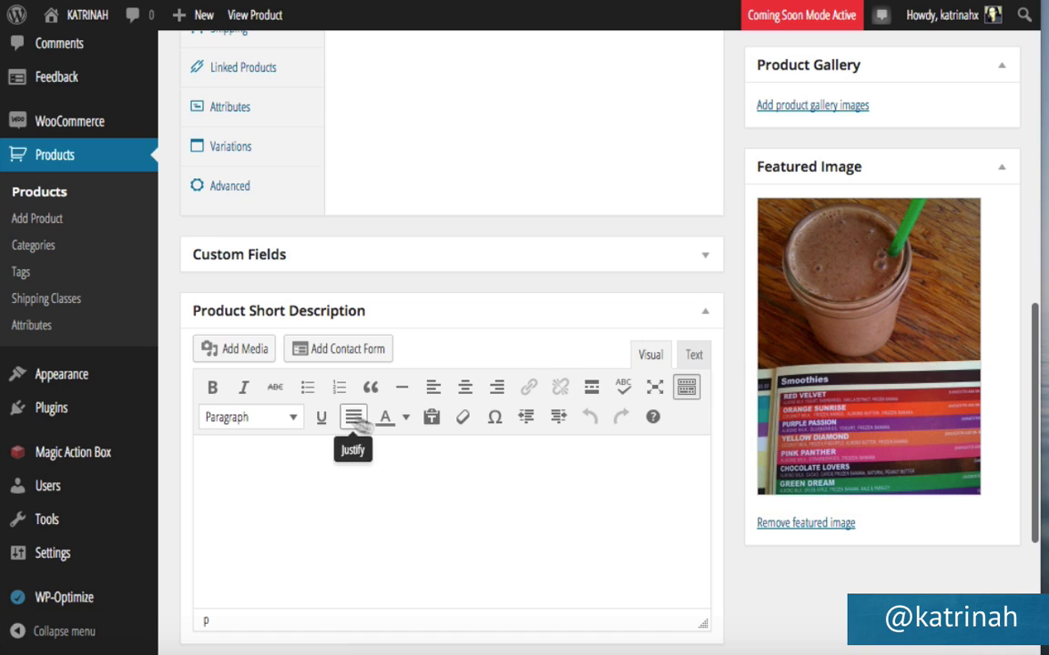
{"action": "scroll", "coordinate": [676, 196], "scroll_direction": "up", "scroll_amount": 4}
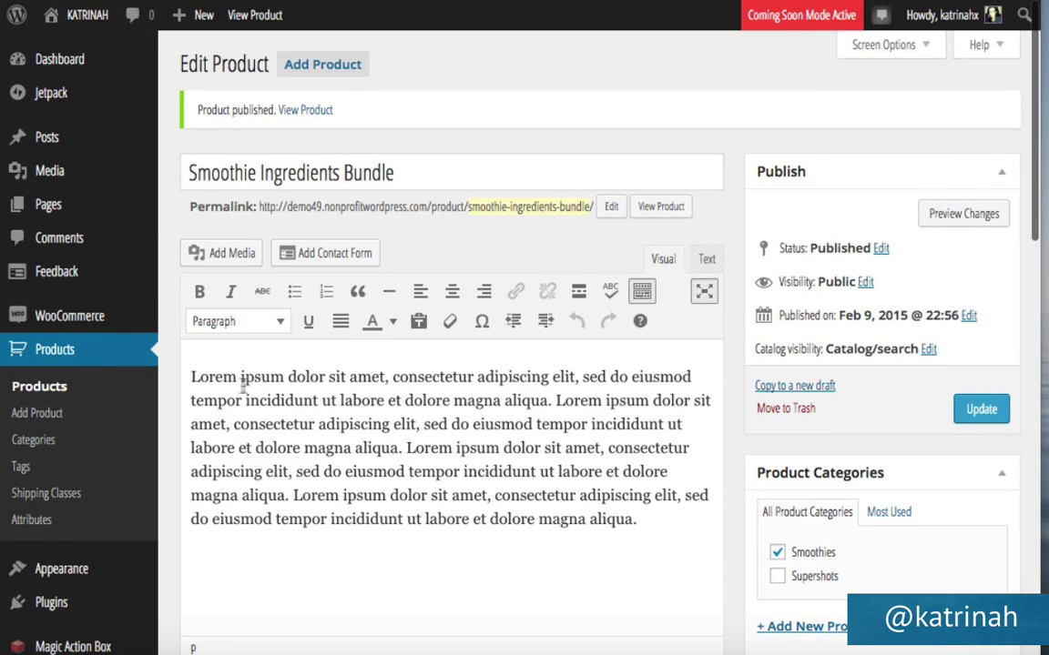
{"action": "left_click_drag", "start_coordinate": [190, 375], "coordinate": [550, 398]}
{"action": "key", "text": "ctrl+c"}
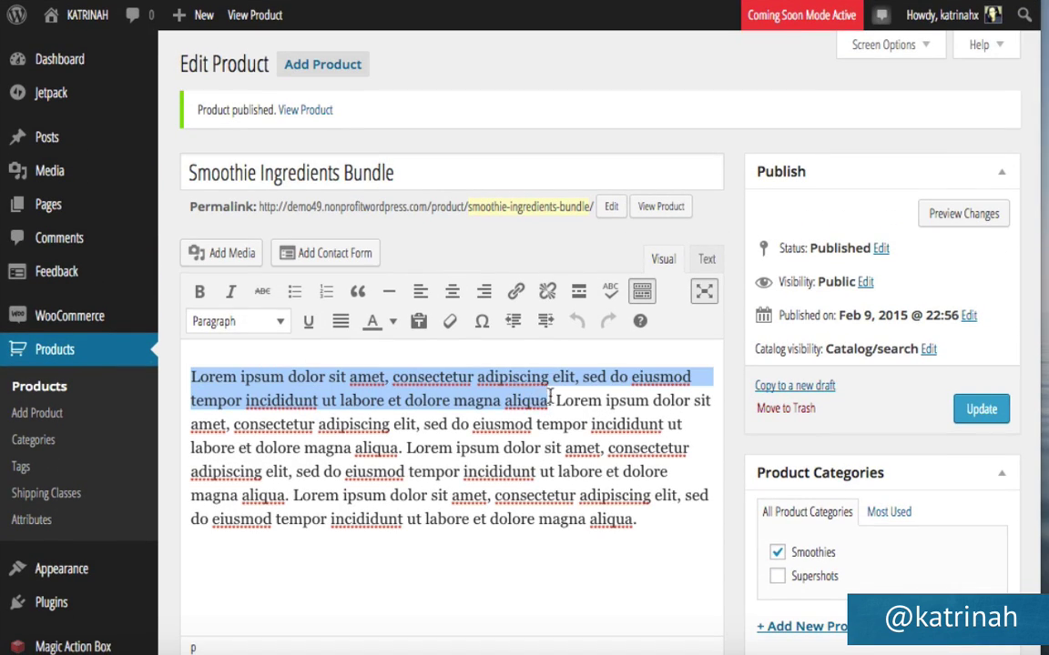
{"action": "scroll", "coordinate": [739, 396], "scroll_direction": "down", "scroll_amount": 15}
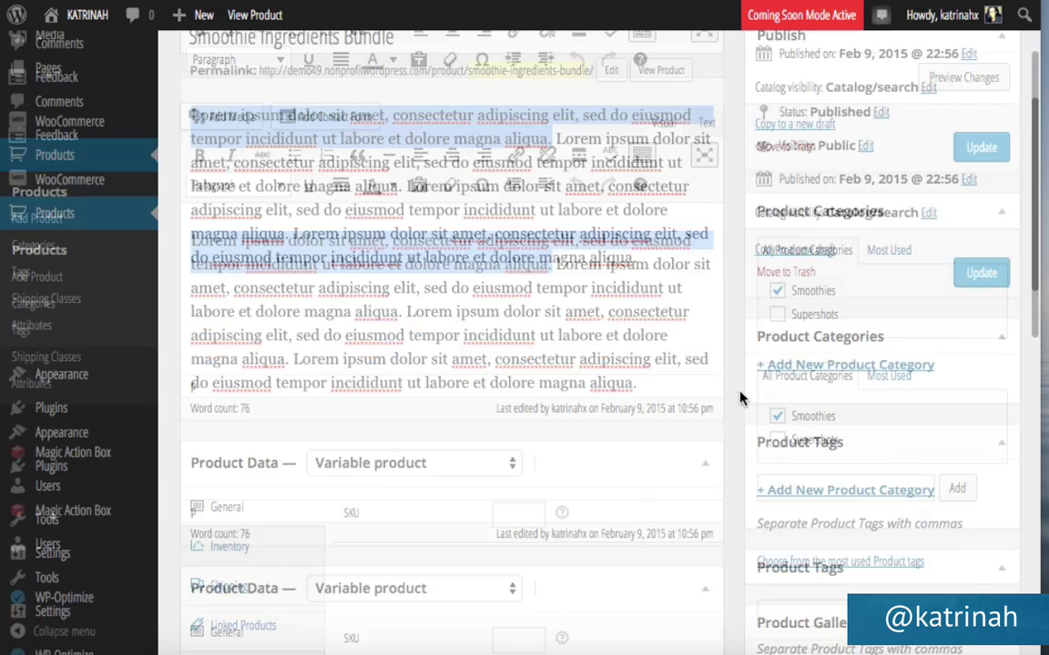
{"action": "scroll", "coordinate": [444, 244], "scroll_direction": "up", "scroll_amount": 3}
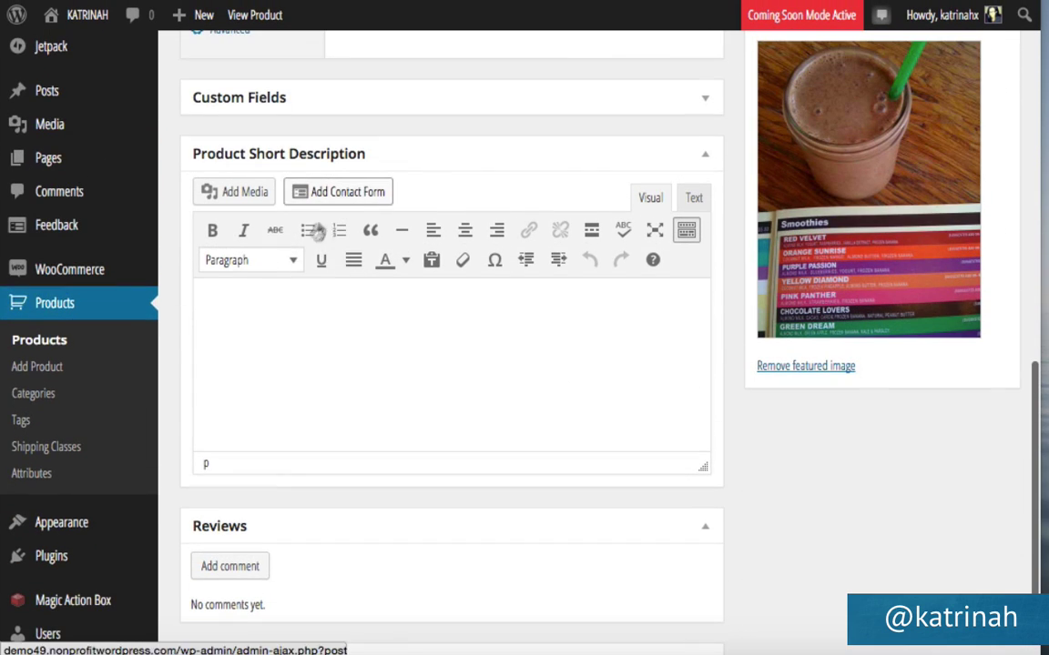
{"action": "left_click", "coordinate": [224, 304]}
{"action": "key", "text": "ctrl+v"}
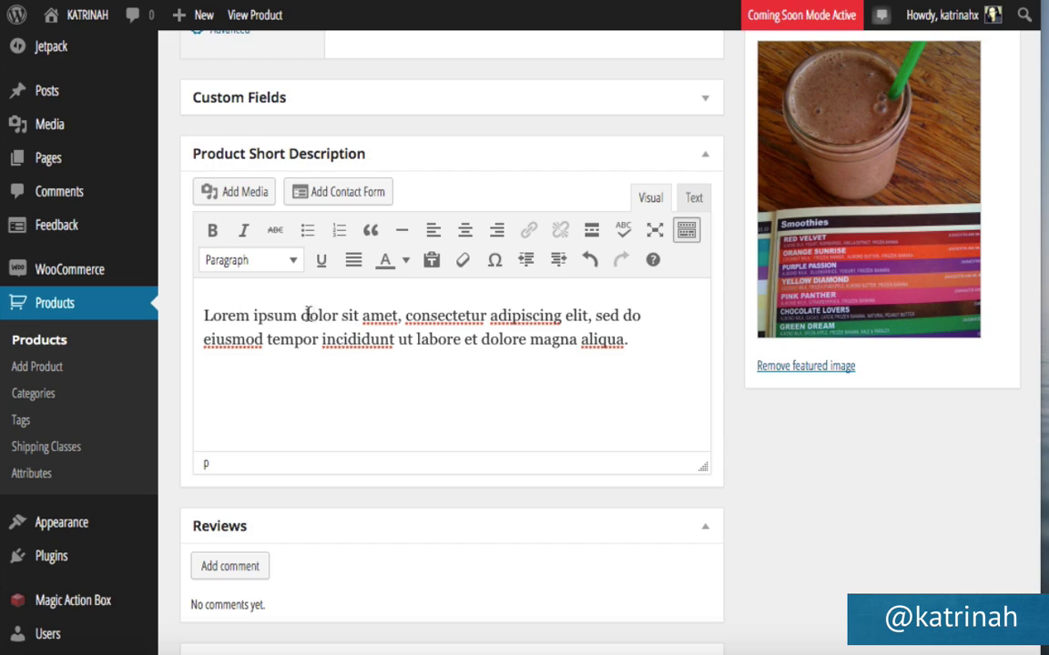
Update the product and go to its live page.
{"action": "scroll", "coordinate": [874, 419], "scroll_direction": "down", "scroll_amount": 3}
{"action": "scroll", "coordinate": [874, 419], "scroll_direction": "up", "scroll_amount": 10}
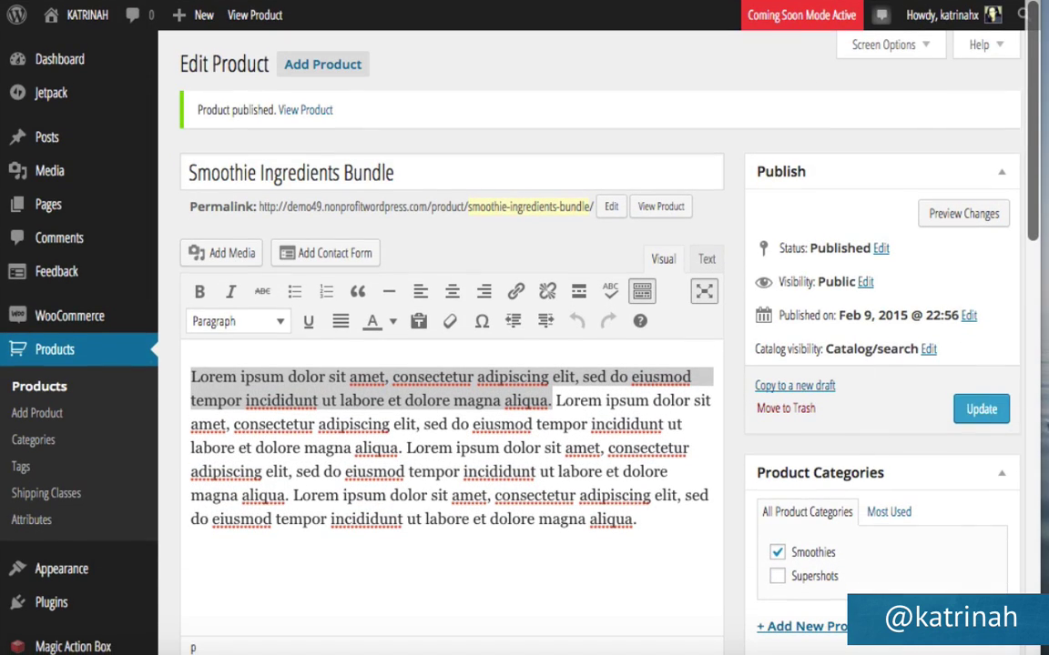
{"action": "left_click", "coordinate": [972, 409]}
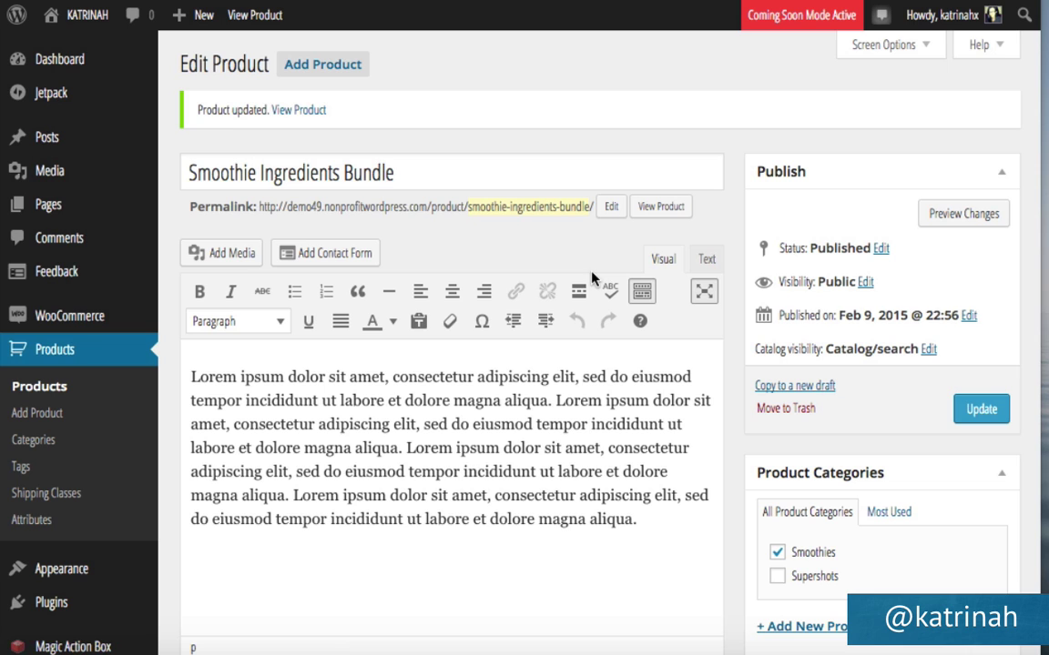
{"action": "left_click", "coordinate": [299, 114]}
On the product page, try the Smoothies dropdown, switching from Carob Banana to Mango Coconut.
{"action": "scroll", "coordinate": [533, 424], "scroll_direction": "down", "scroll_amount": 3}
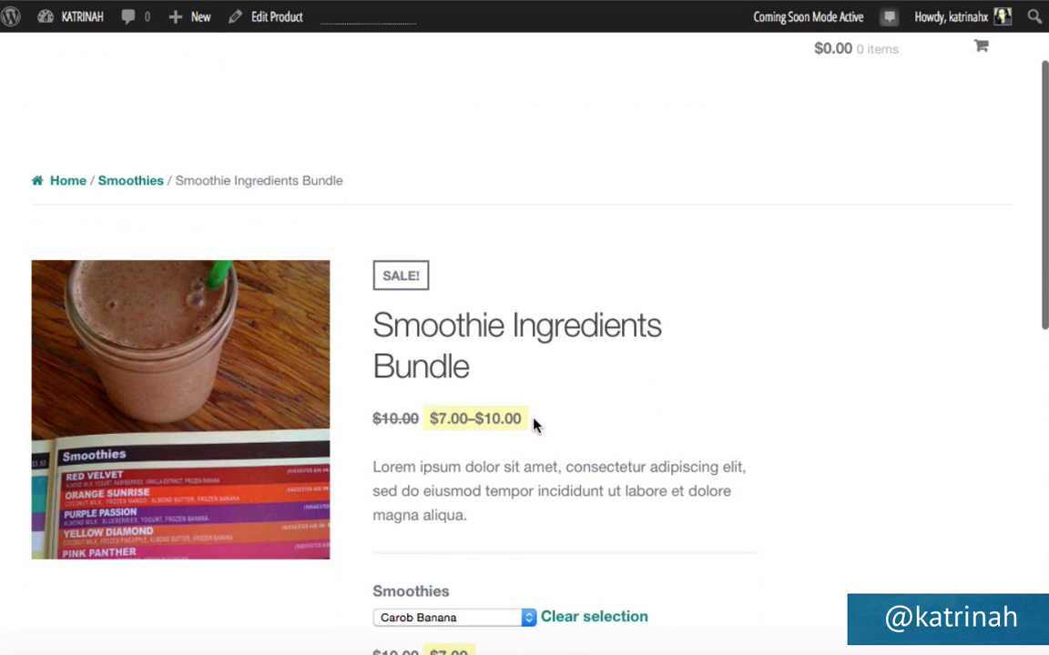
{"action": "scroll", "coordinate": [533, 424], "scroll_direction": "down", "scroll_amount": 1}
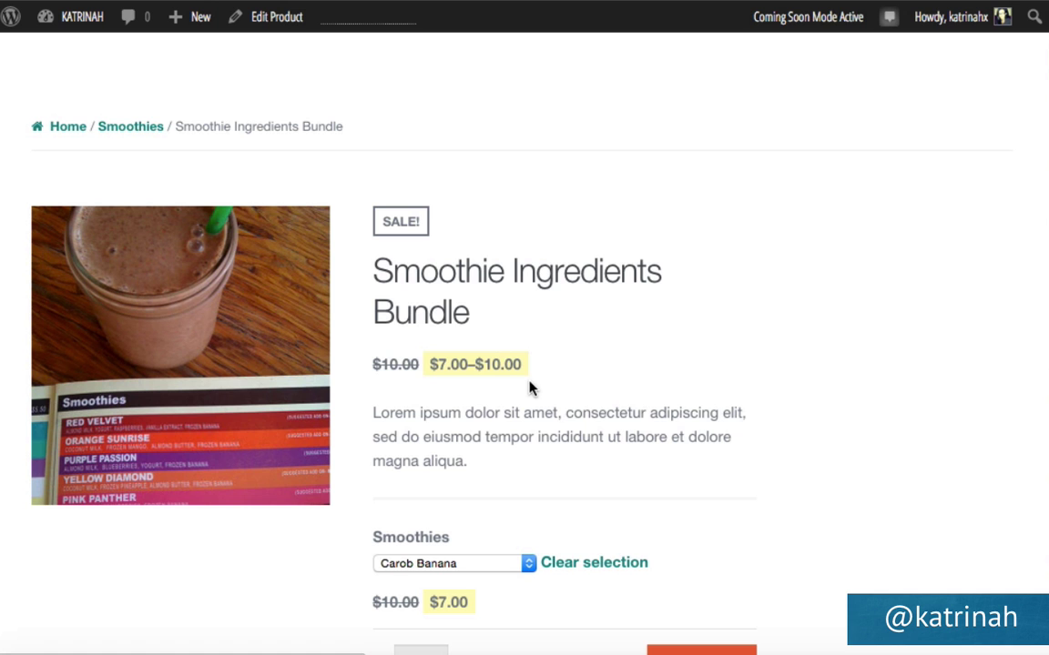
{"action": "scroll", "coordinate": [530, 388], "scroll_direction": "down", "scroll_amount": 3}
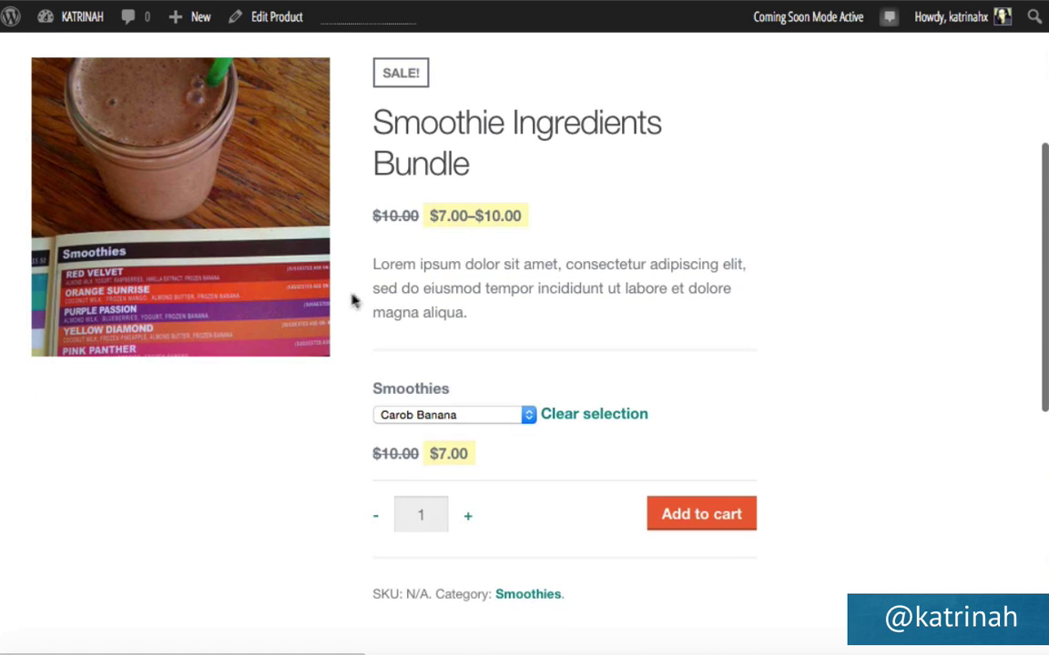
{"action": "left_click", "coordinate": [425, 417]}
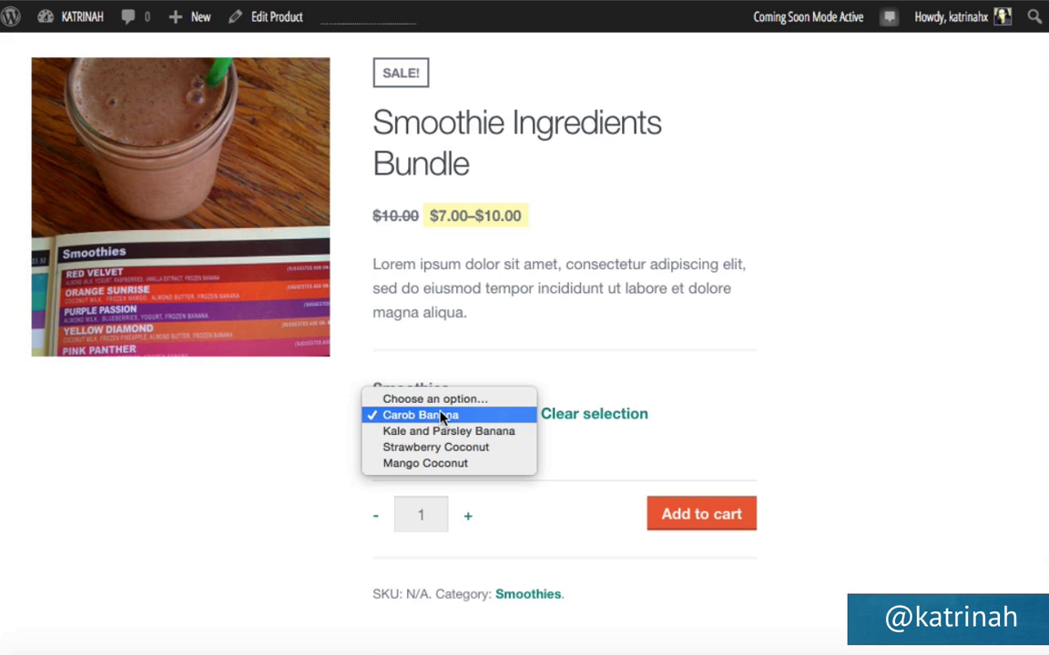
{"action": "left_click", "coordinate": [443, 417]}
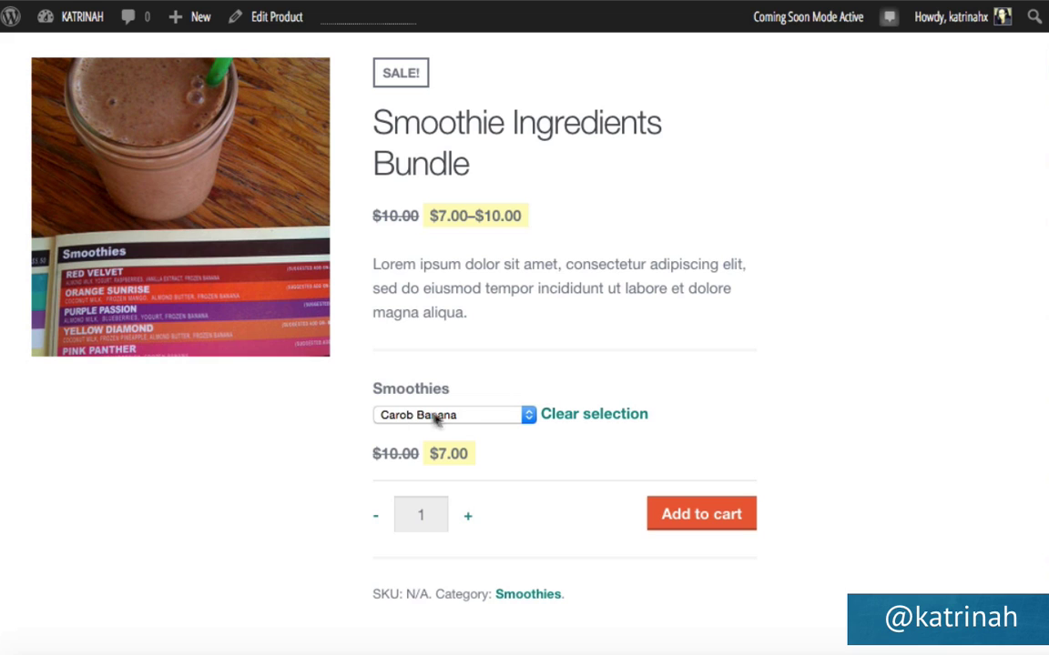
{"action": "left_click", "coordinate": [439, 418]}
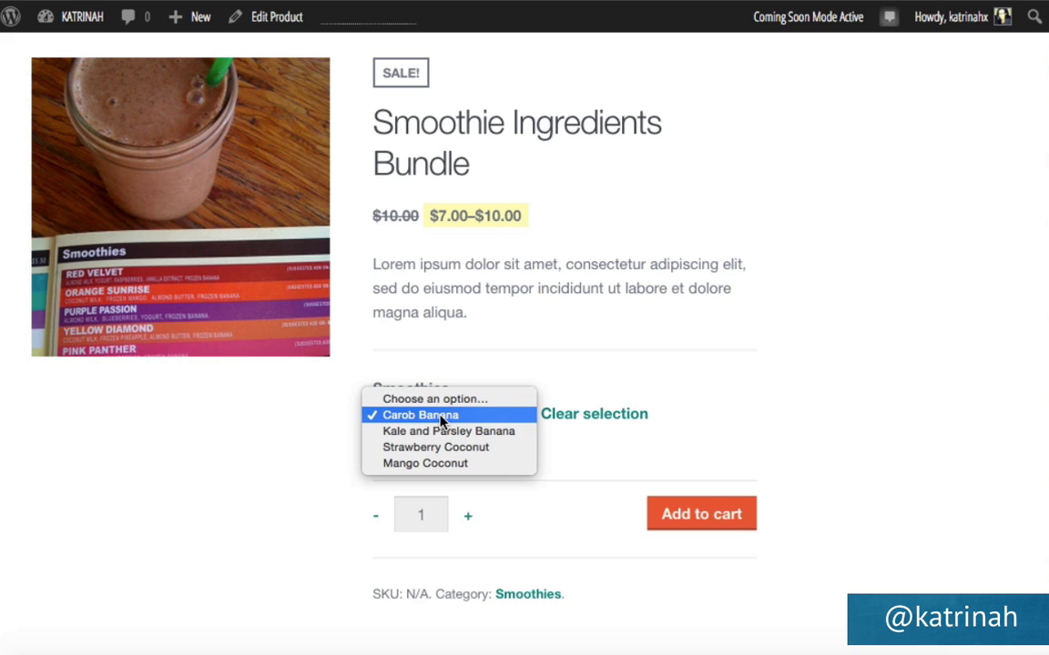
{"action": "left_click", "coordinate": [433, 464]}
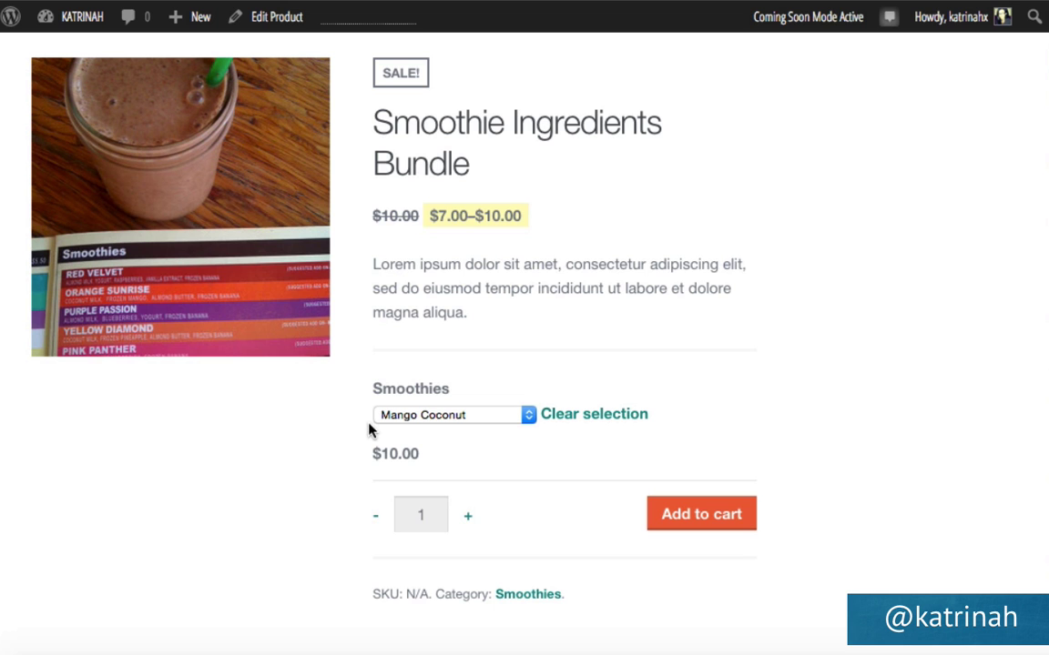
Look at the Additional Information and Reviews tabs, then return to the store homepage.
{"action": "scroll", "coordinate": [368, 429], "scroll_direction": "down", "scroll_amount": 5}
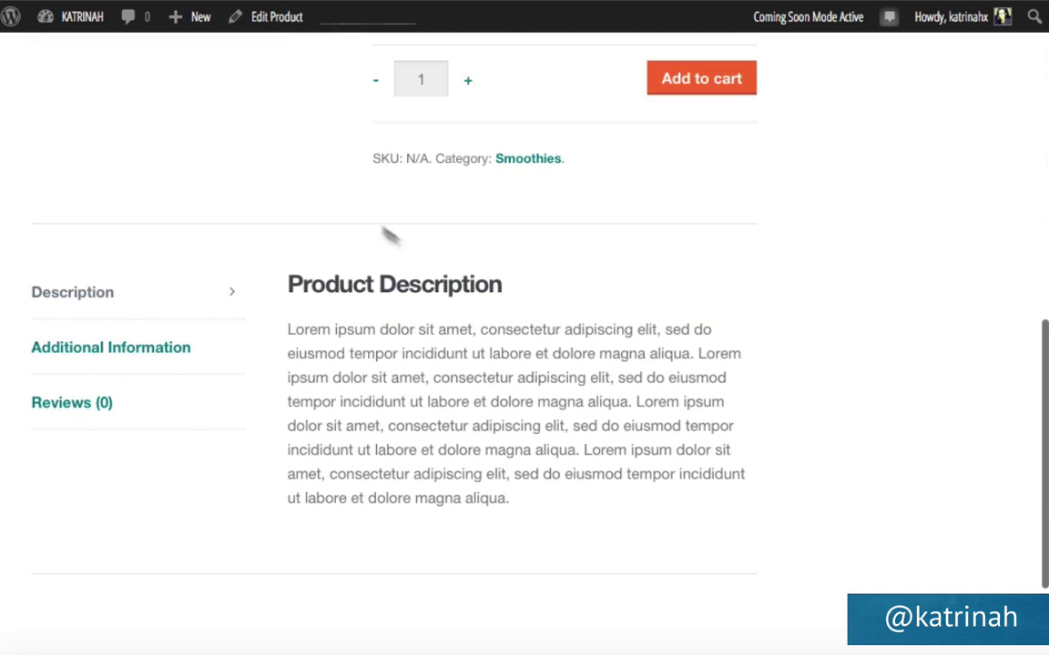
{"action": "left_click", "coordinate": [87, 353]}
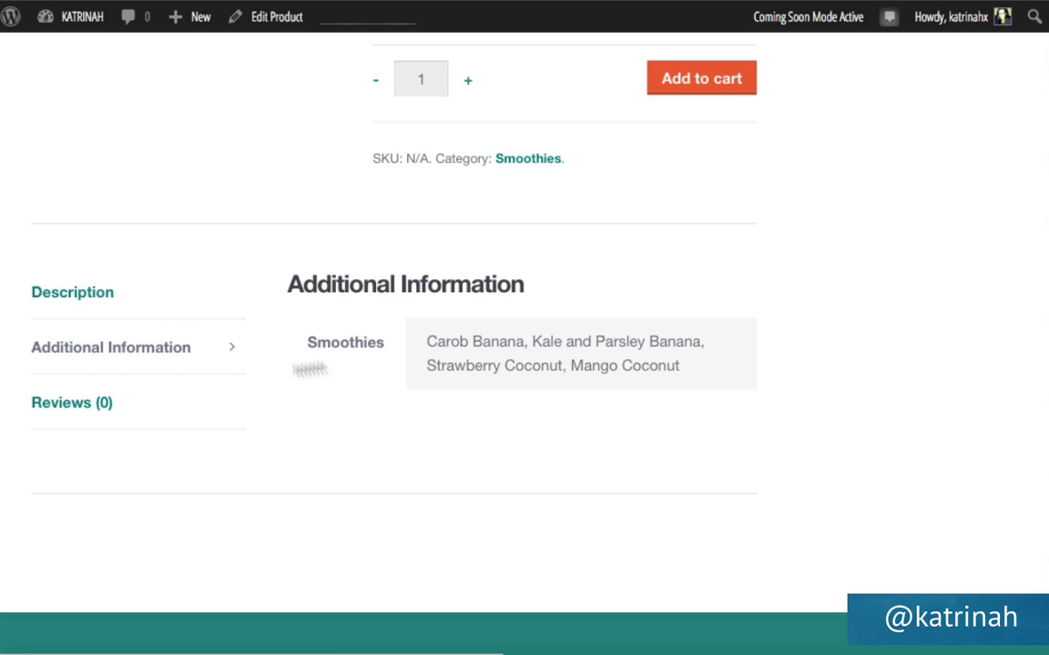
{"action": "left_click", "coordinate": [52, 405]}
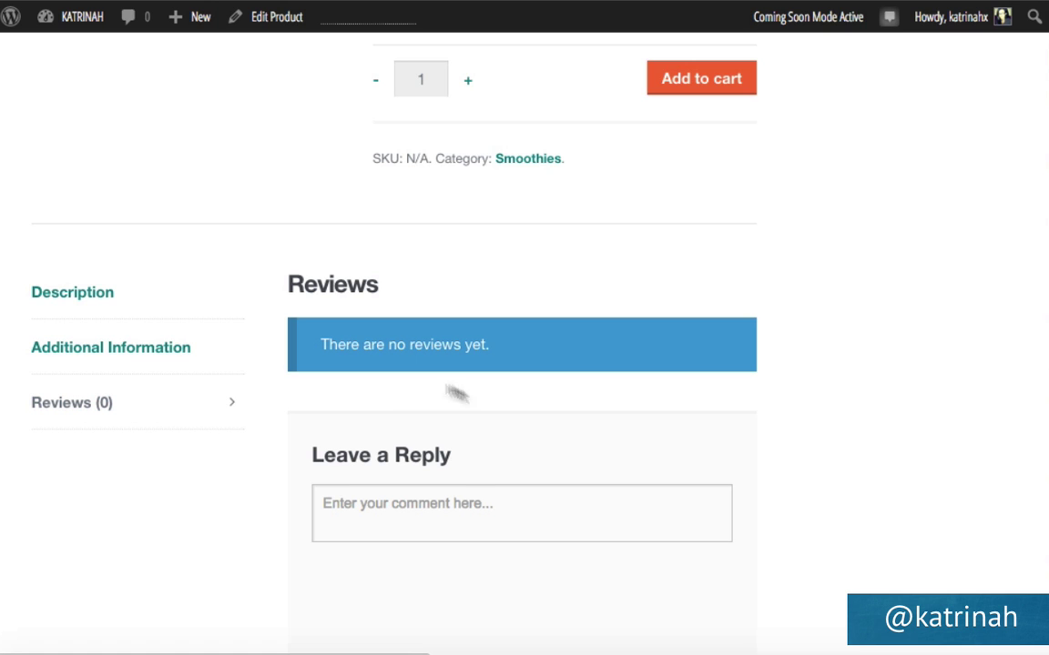
{"action": "scroll", "coordinate": [346, 455], "scroll_direction": "up", "scroll_amount": 10}
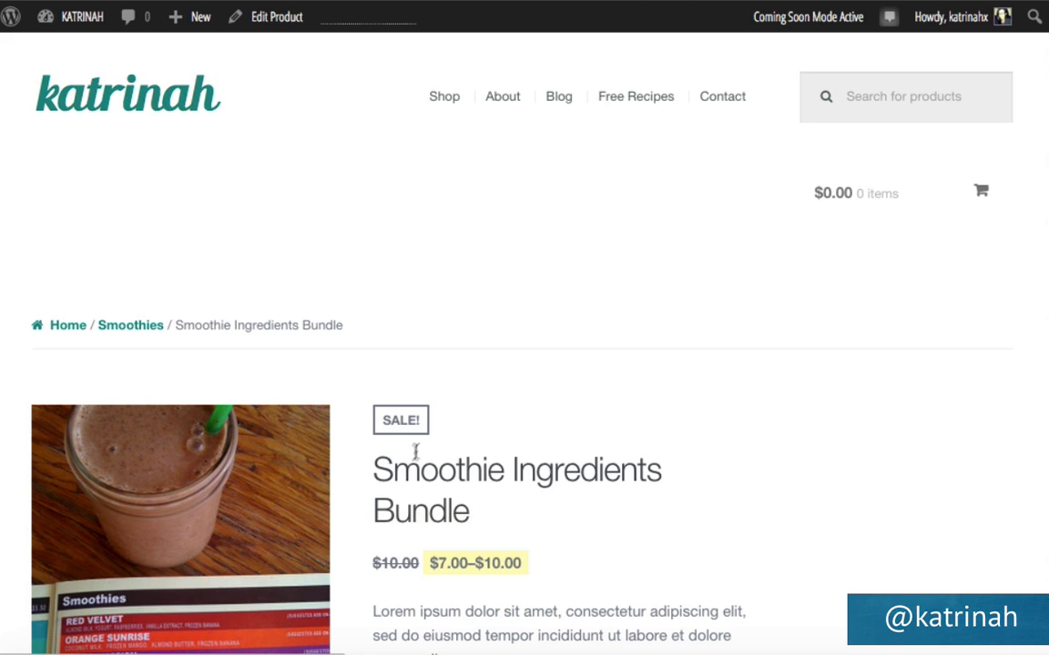
{"action": "left_click", "coordinate": [115, 99]}
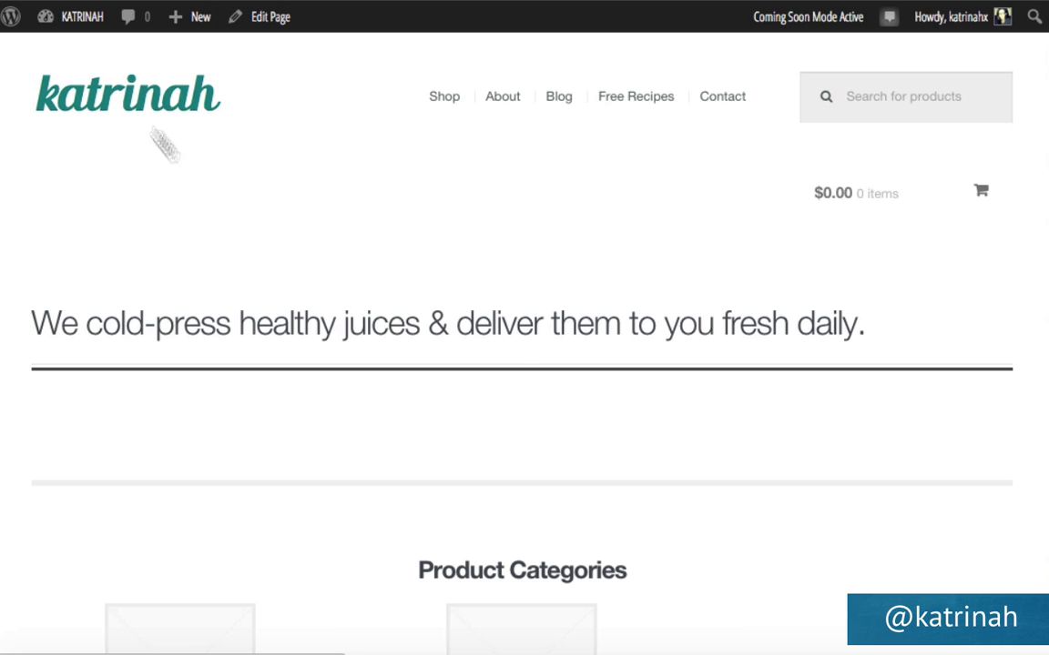
{"action": "scroll", "coordinate": [546, 354], "scroll_direction": "down", "scroll_amount": 2}
{"action": "scroll", "coordinate": [546, 353], "scroll_direction": "down", "scroll_amount": 3}
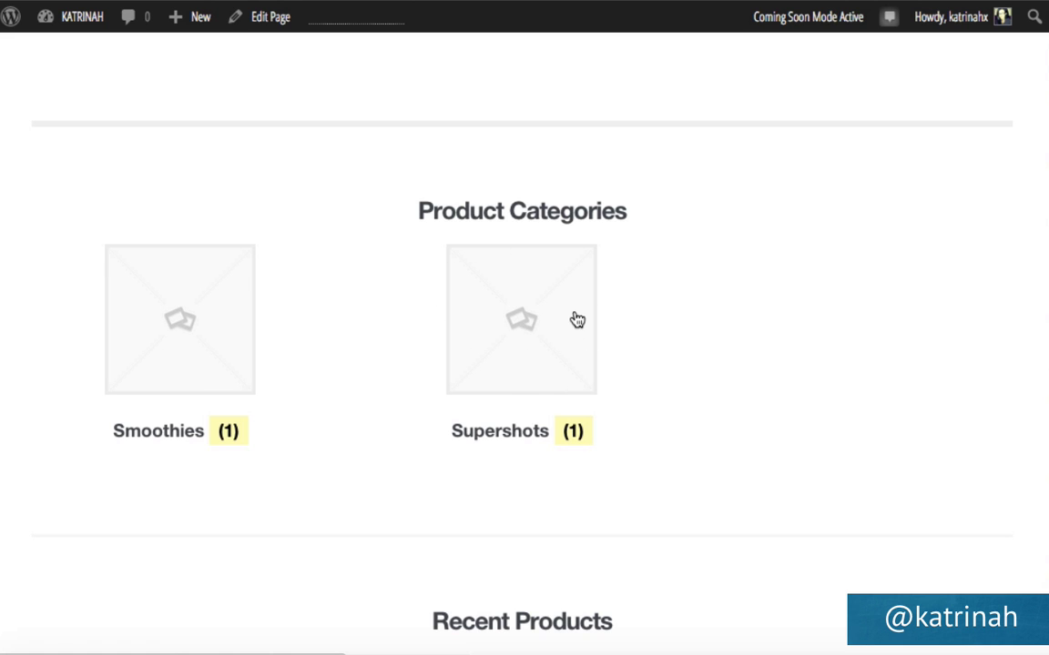
Open the Green Algae Shot product from Recent Products, then go to its edit screen.
{"action": "scroll", "coordinate": [575, 319], "scroll_direction": "down", "scroll_amount": 5}
{"action": "scroll", "coordinate": [575, 319], "scroll_direction": "up", "scroll_amount": 1}
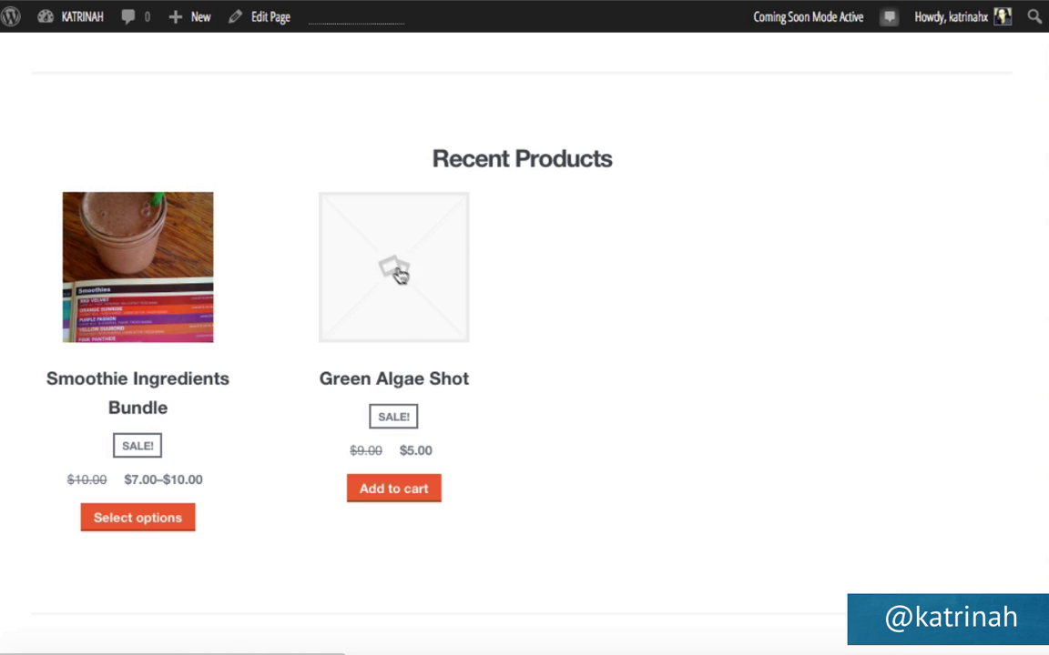
{"action": "left_click", "coordinate": [395, 275]}
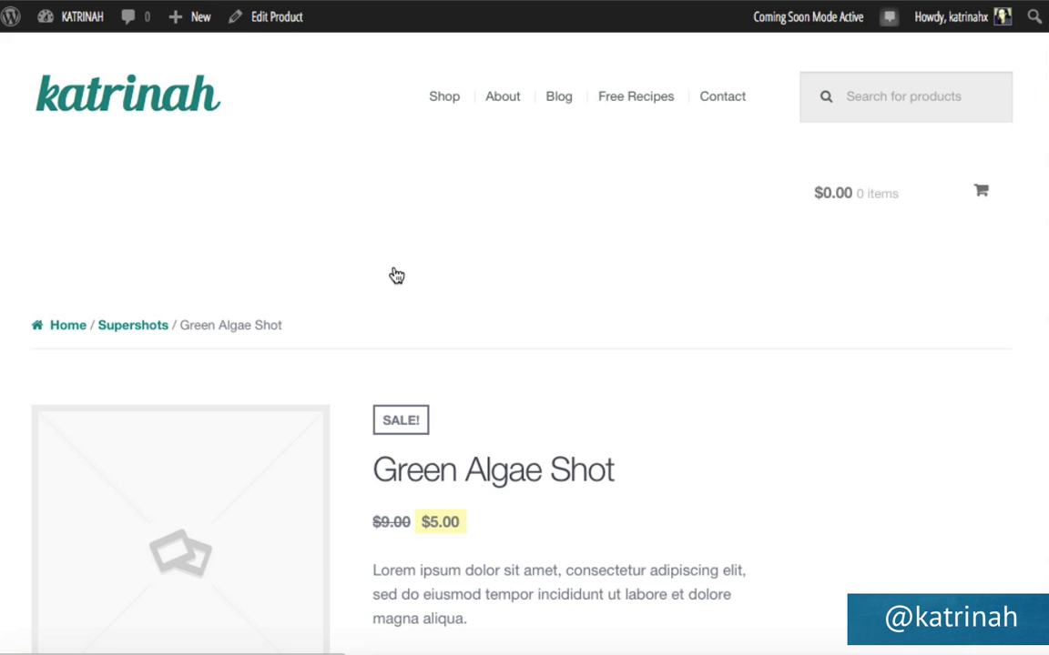
{"action": "left_click", "coordinate": [271, 20]}
Upload green-algae.jpg as the Green Algae Shot featured image and update the product.
{"action": "scroll", "coordinate": [835, 387], "scroll_direction": "down", "scroll_amount": 10}
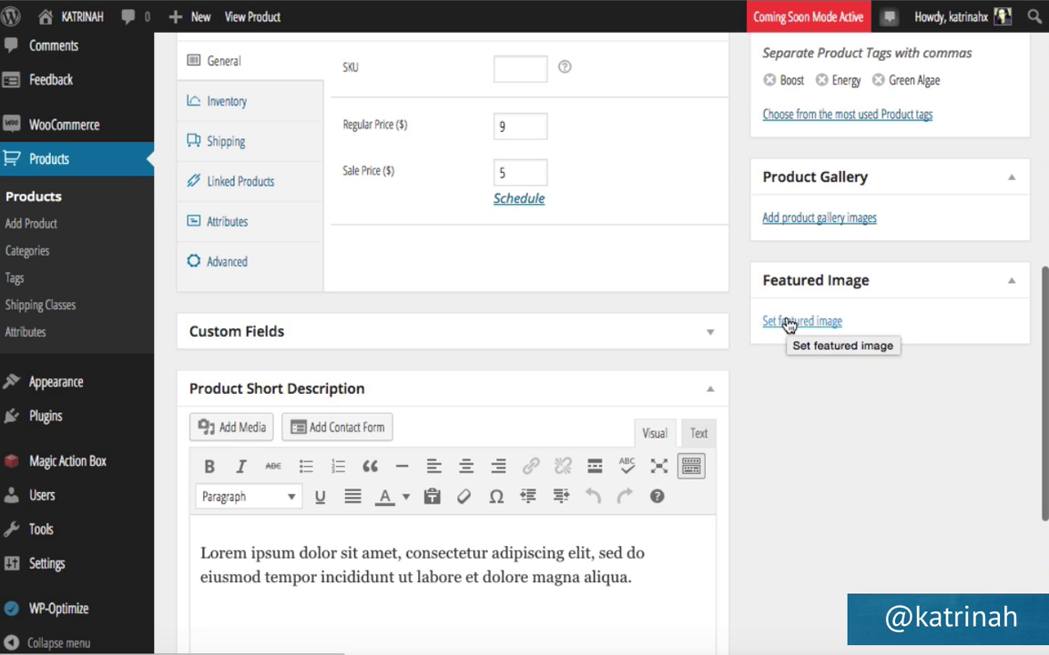
{"action": "left_click", "coordinate": [788, 325]}
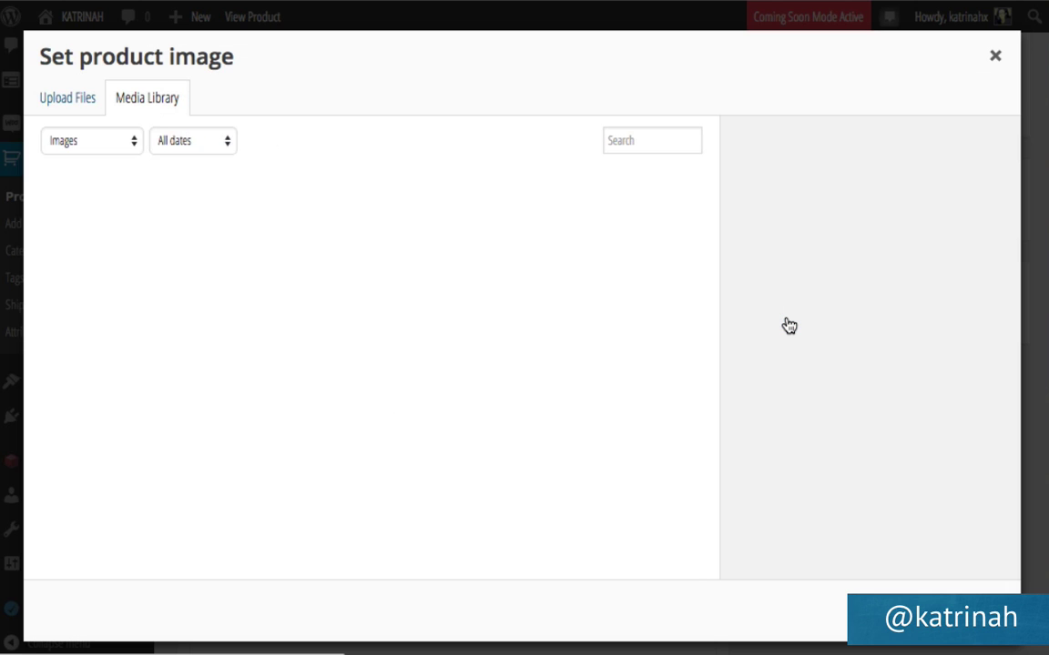
{"action": "left_click", "coordinate": [59, 108]}
{"action": "left_click", "coordinate": [527, 369]}
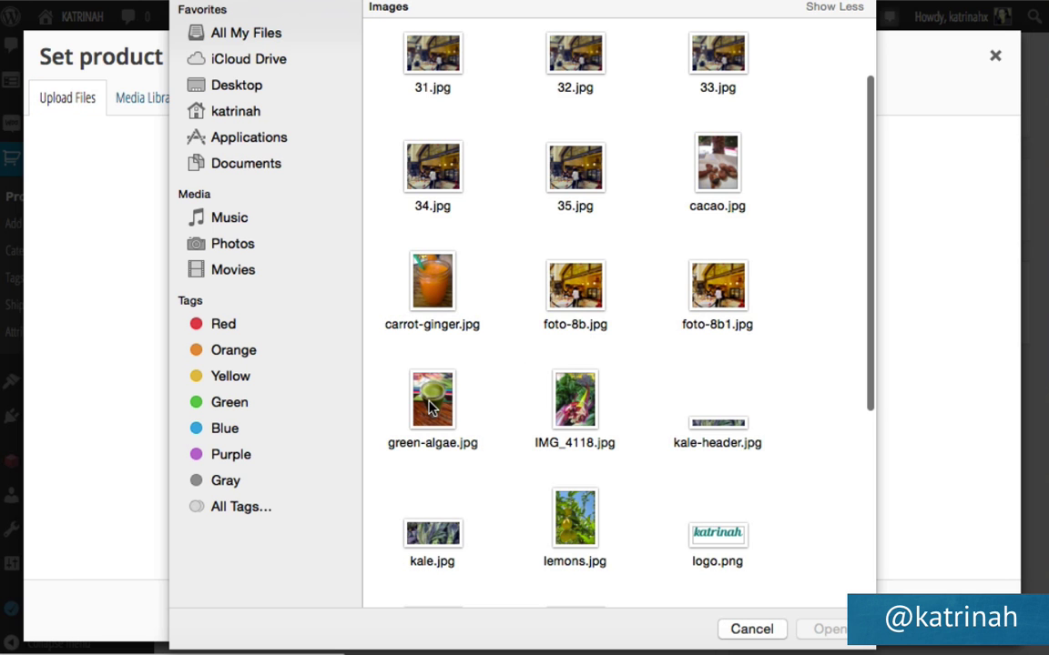
{"action": "left_click", "coordinate": [432, 400]}
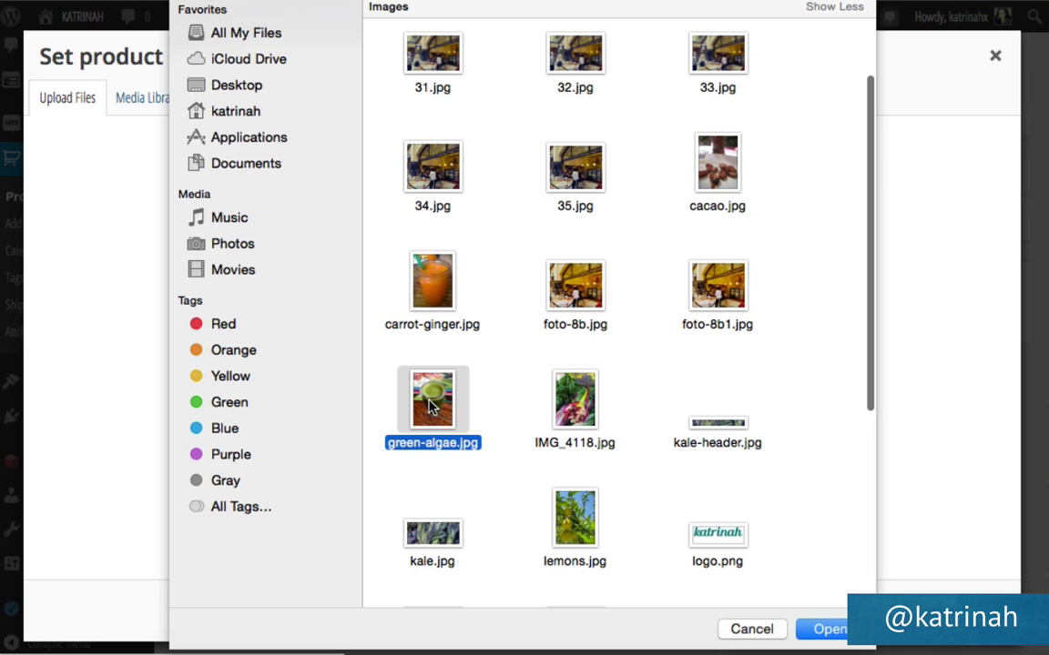
{"action": "left_click", "coordinate": [816, 631]}
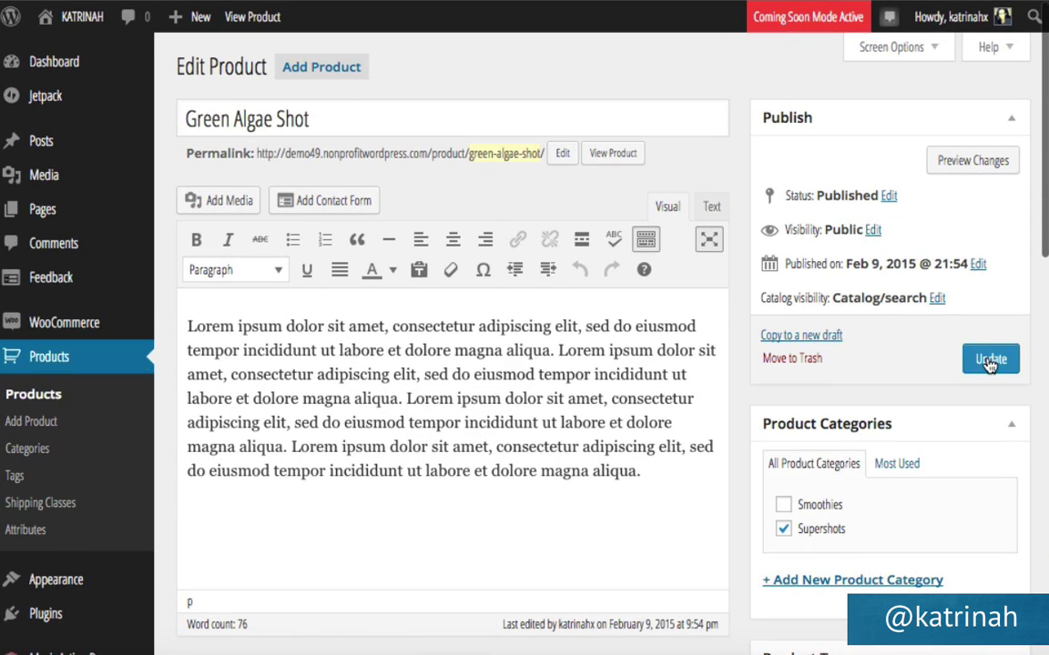
{"action": "left_click", "coordinate": [990, 360]}
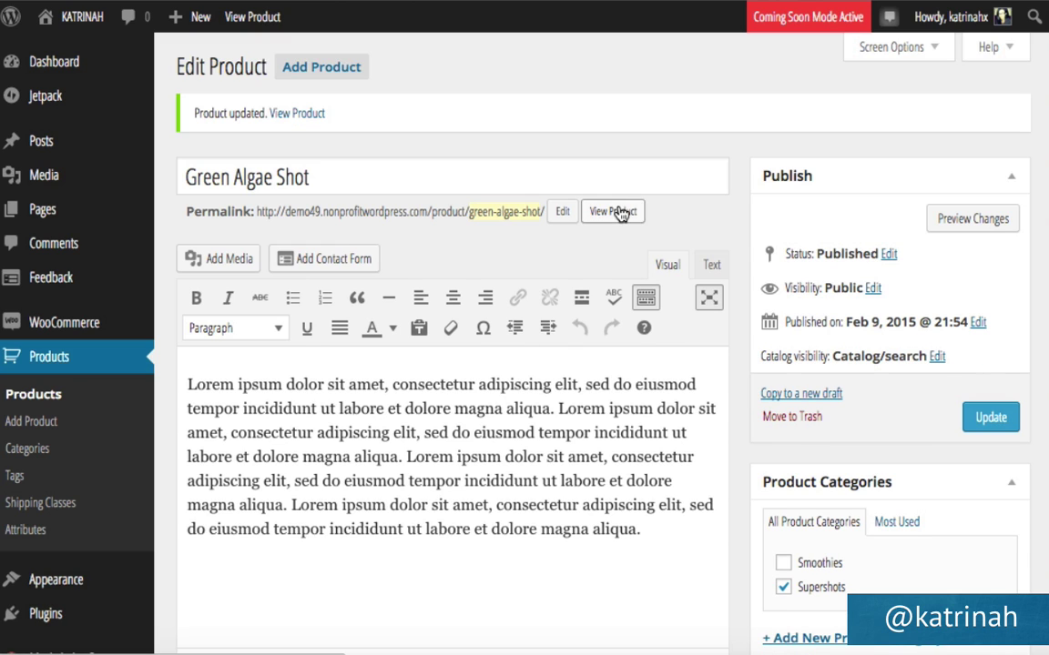
{"action": "left_click", "coordinate": [613, 212]}
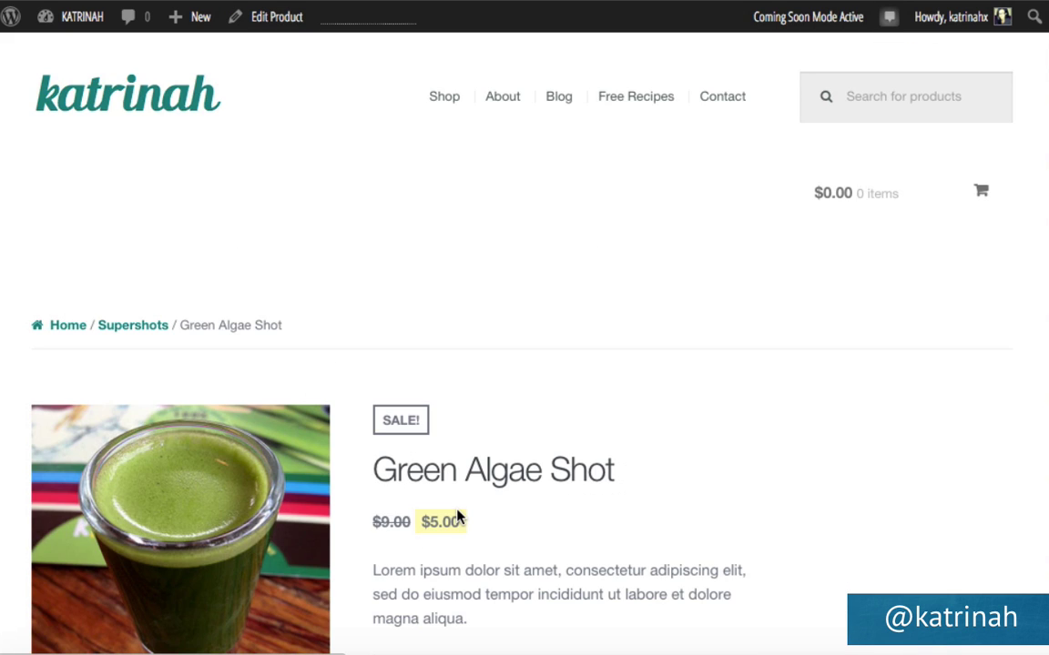
Return to the homepage and check the Green Algae Shot and Smoothie Ingredients Bundle photos.
{"action": "scroll", "coordinate": [456, 519], "scroll_direction": "down", "scroll_amount": 3}
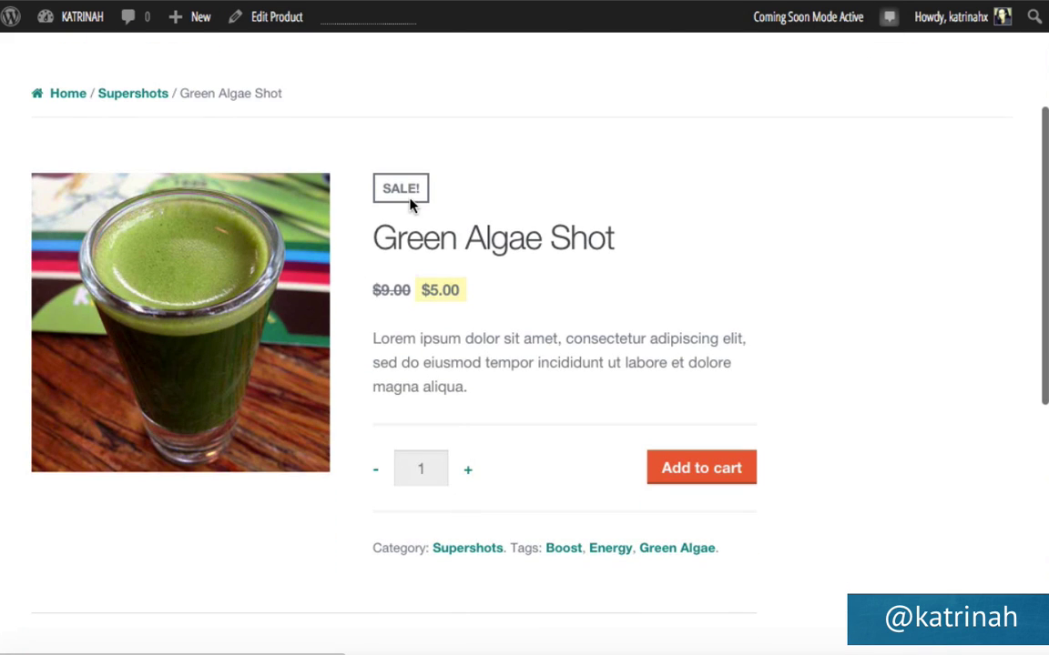
{"action": "scroll", "coordinate": [278, 239], "scroll_direction": "up", "scroll_amount": 3}
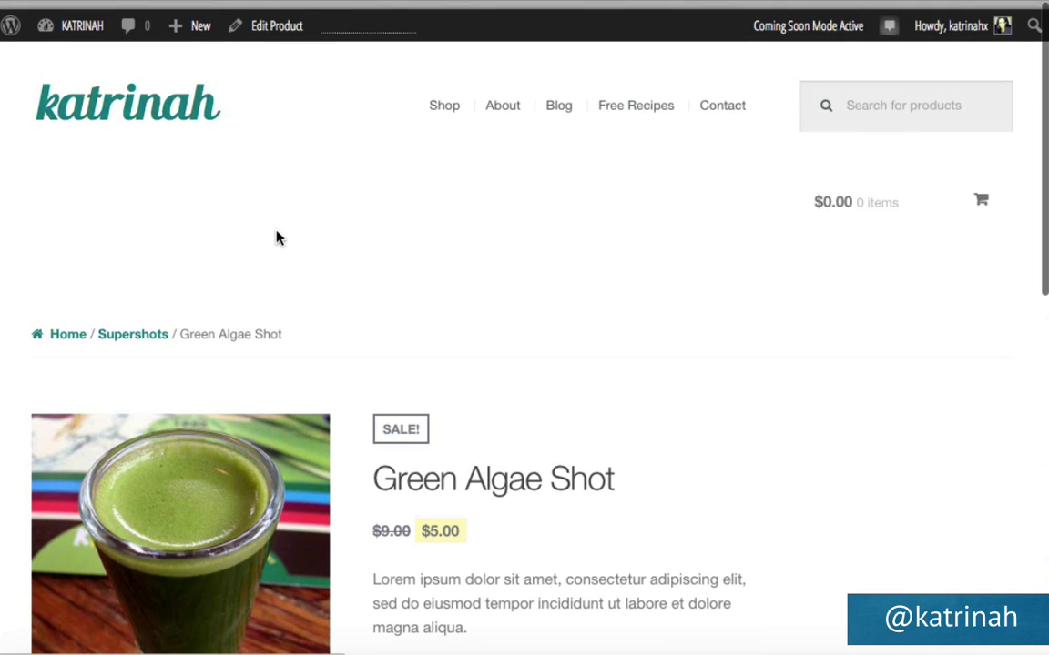
{"action": "left_click", "coordinate": [102, 98]}
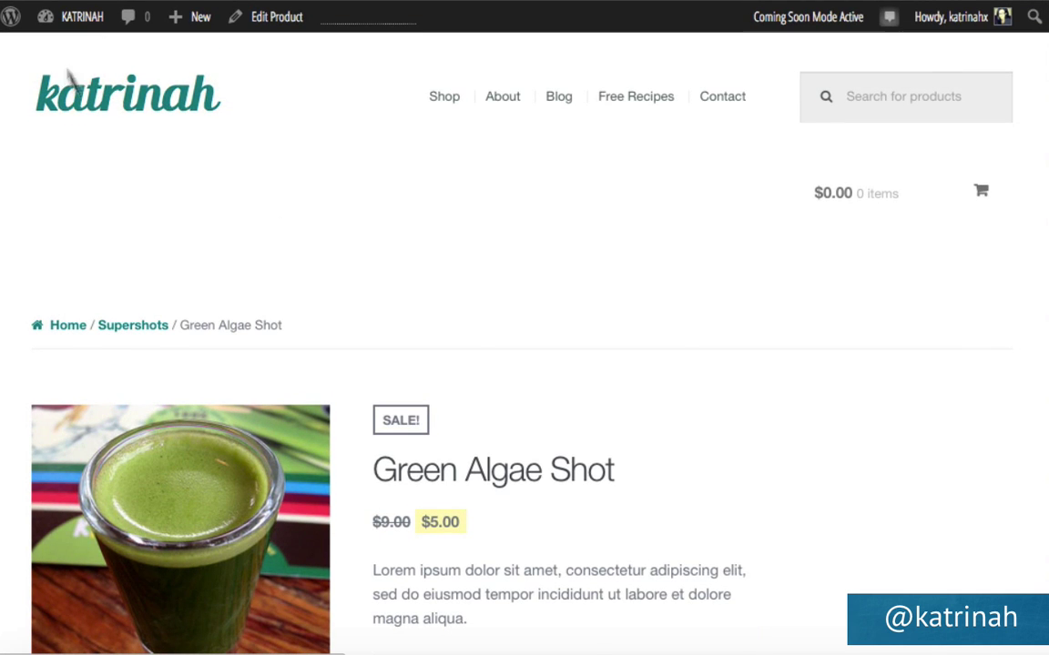
{"action": "scroll", "coordinate": [378, 306], "scroll_direction": "down", "scroll_amount": 8}
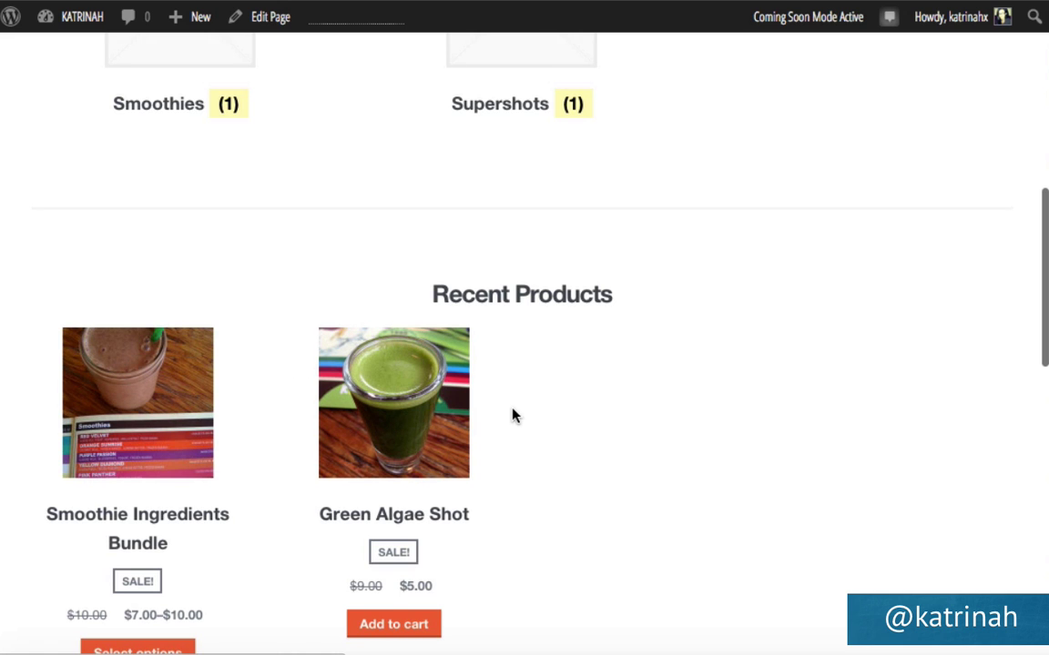
{"action": "scroll", "coordinate": [512, 416], "scroll_direction": "down", "scroll_amount": 9}
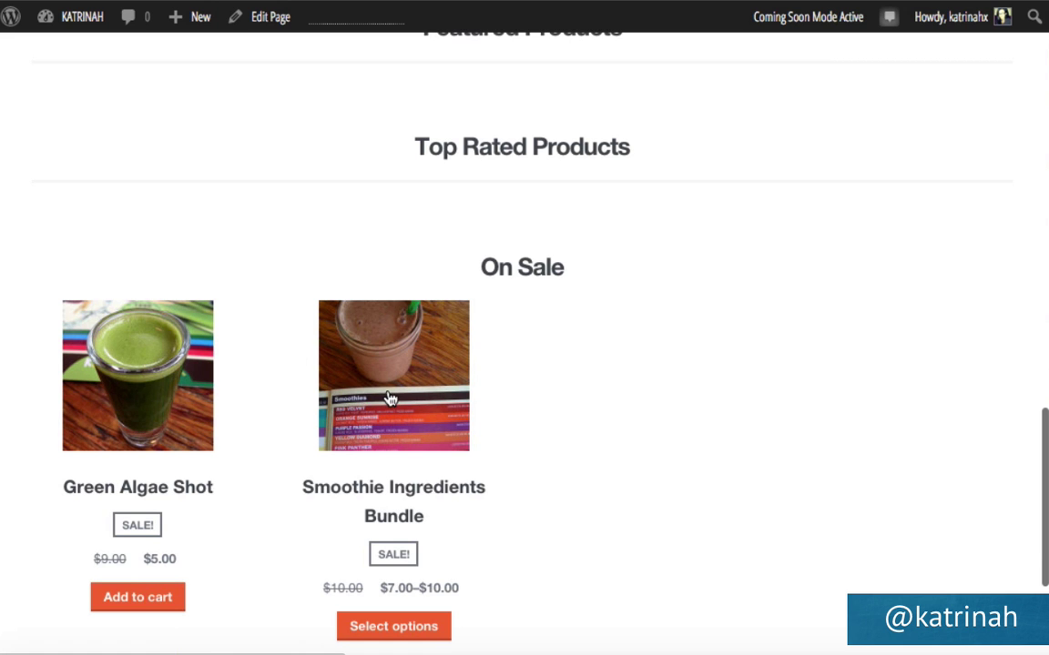
{"action": "scroll", "coordinate": [389, 398], "scroll_direction": "up", "scroll_amount": 2}
{"action": "scroll", "coordinate": [389, 398], "scroll_direction": "up", "scroll_amount": 7}
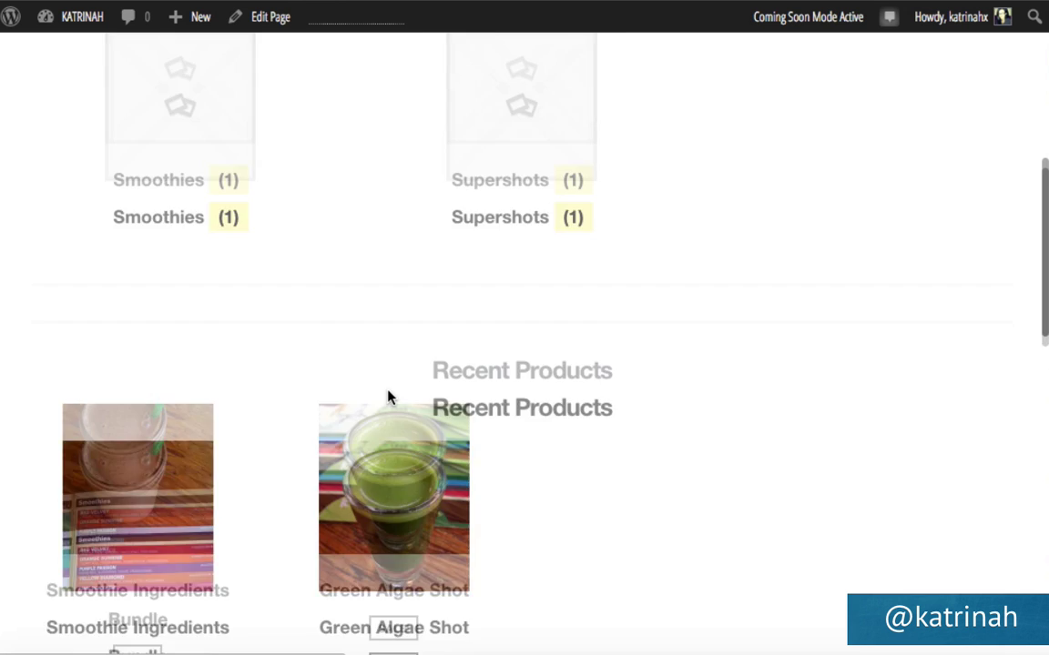
{"action": "scroll", "coordinate": [389, 398], "scroll_direction": "down", "scroll_amount": 5}
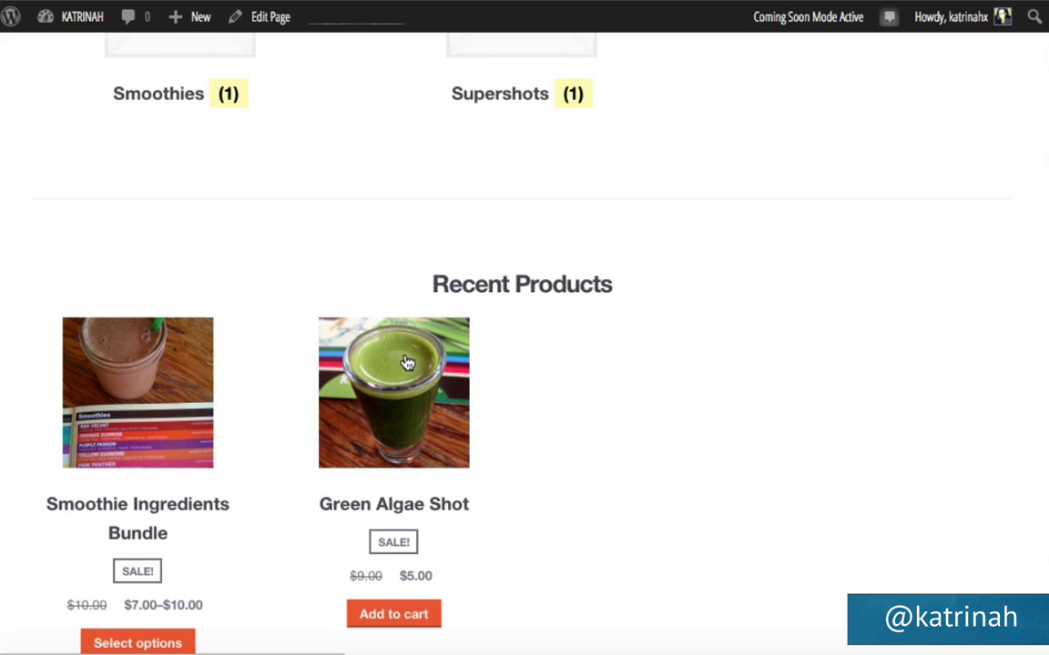
{"action": "mouse_move", "coordinate": [73, 20]}
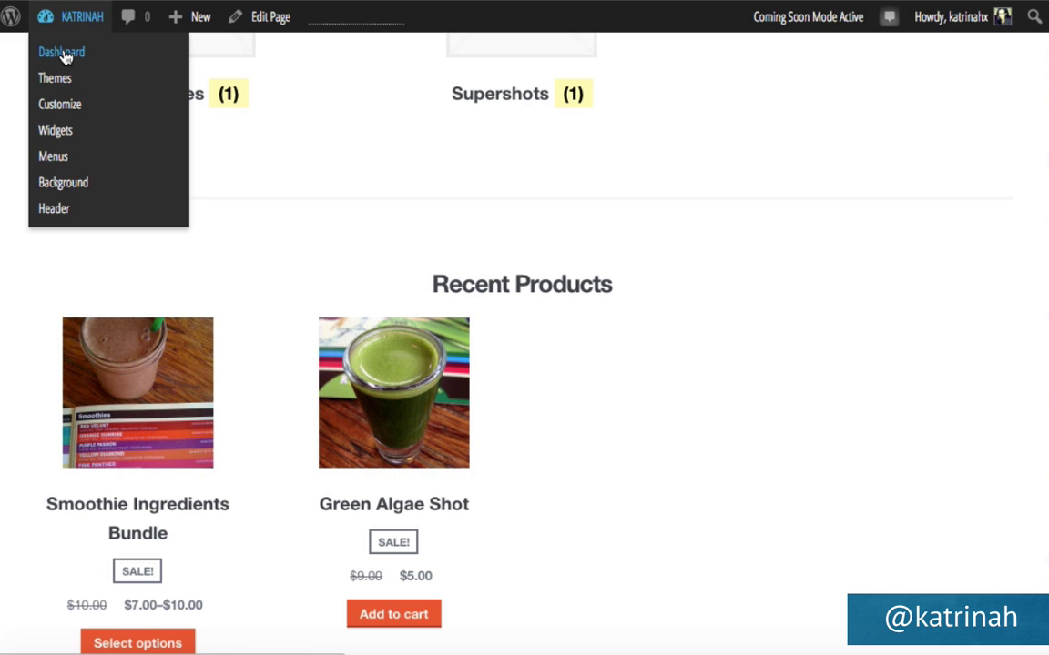
Find Regenerate Thumbnails by searching 'regen' in Add New Plugins, then install and activate version 2.2.4.
{"action": "left_click", "coordinate": [63, 56]}
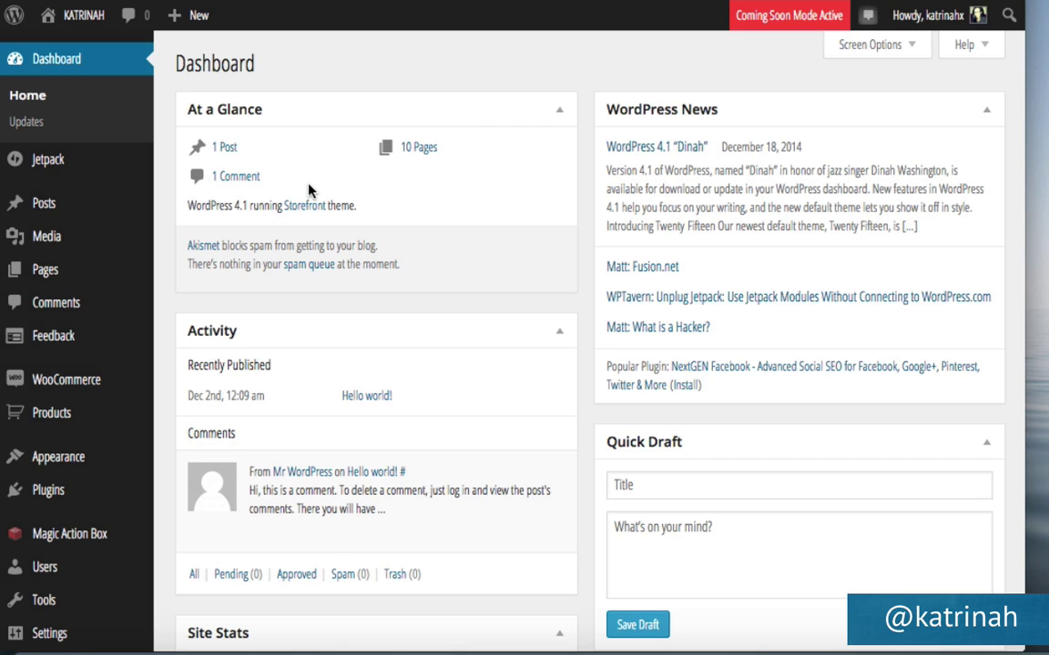
{"action": "mouse_move", "coordinate": [54, 492]}
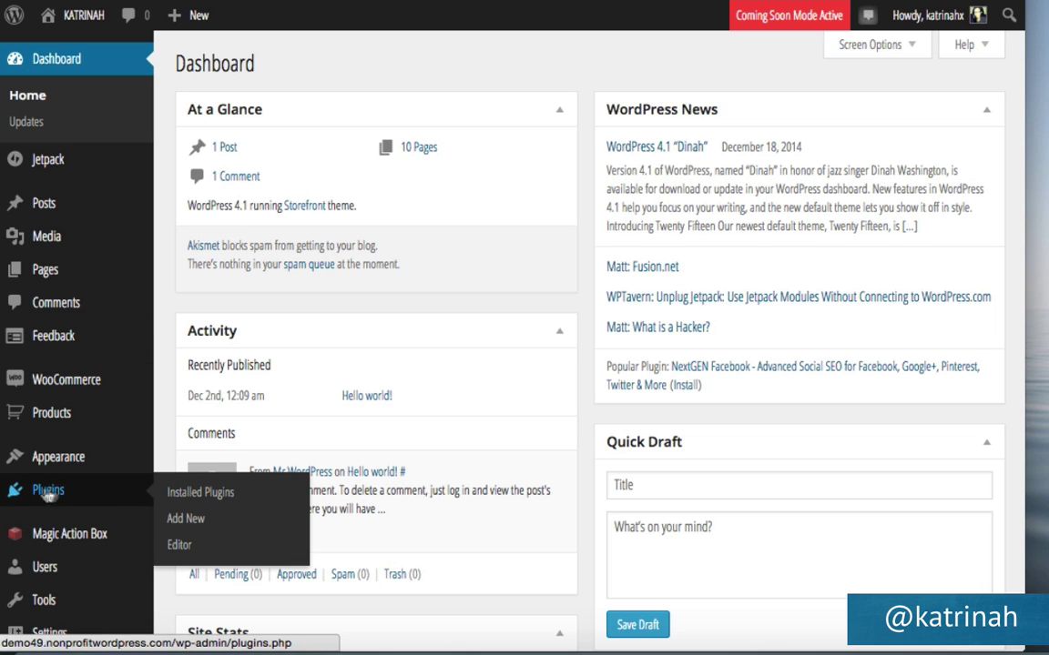
{"action": "left_click", "coordinate": [199, 519]}
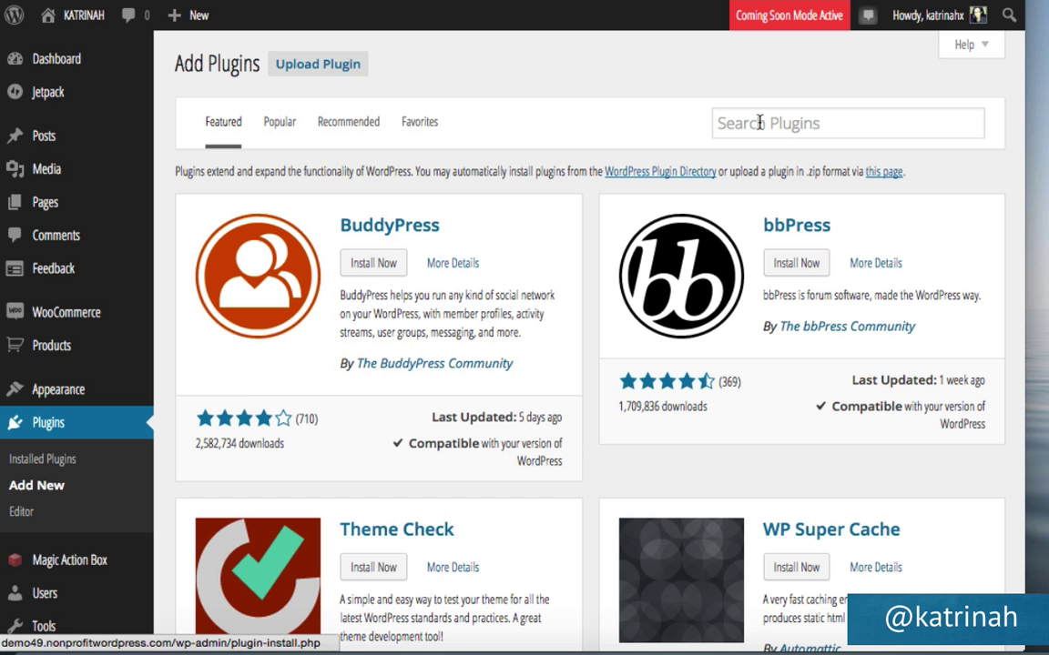
{"action": "left_click", "coordinate": [728, 122]}
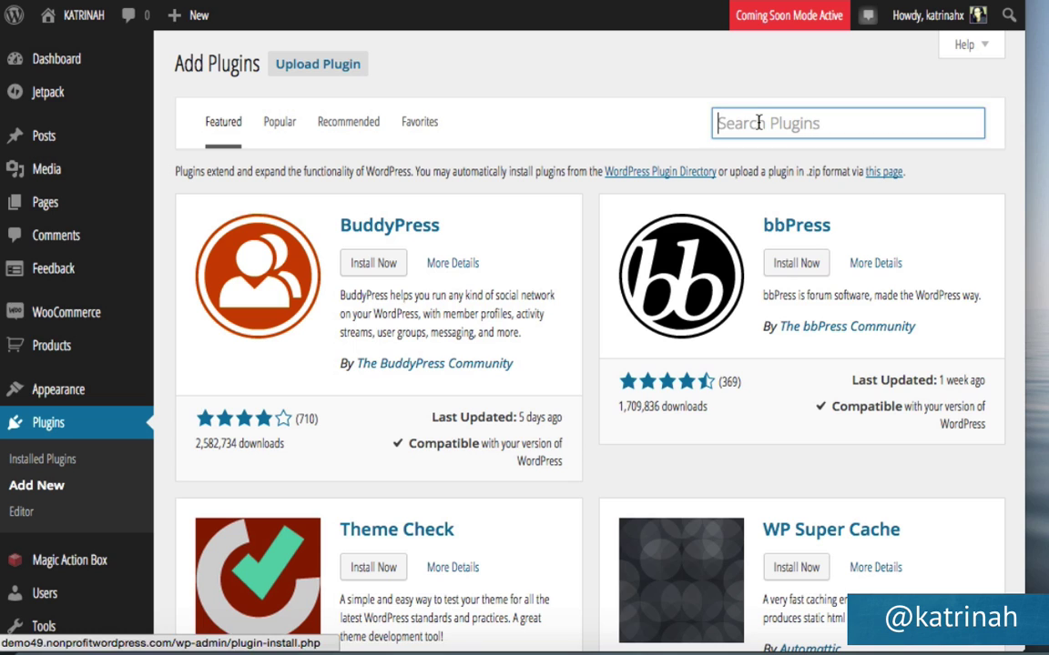
{"action": "type", "text": "regenerate thumbnails"}
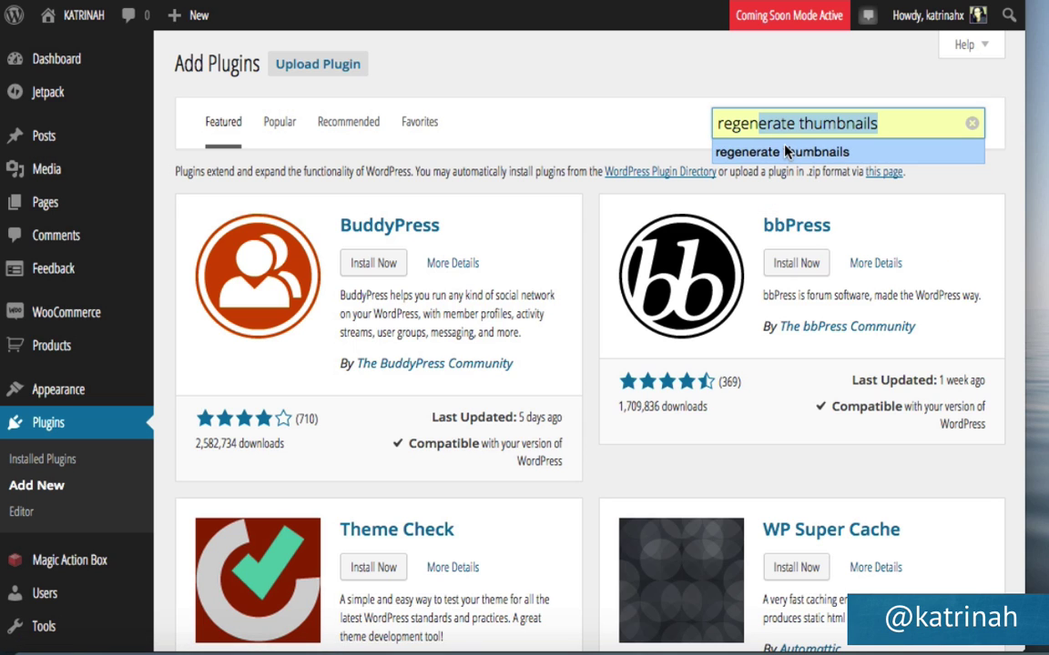
{"action": "left_click", "coordinate": [784, 151]}
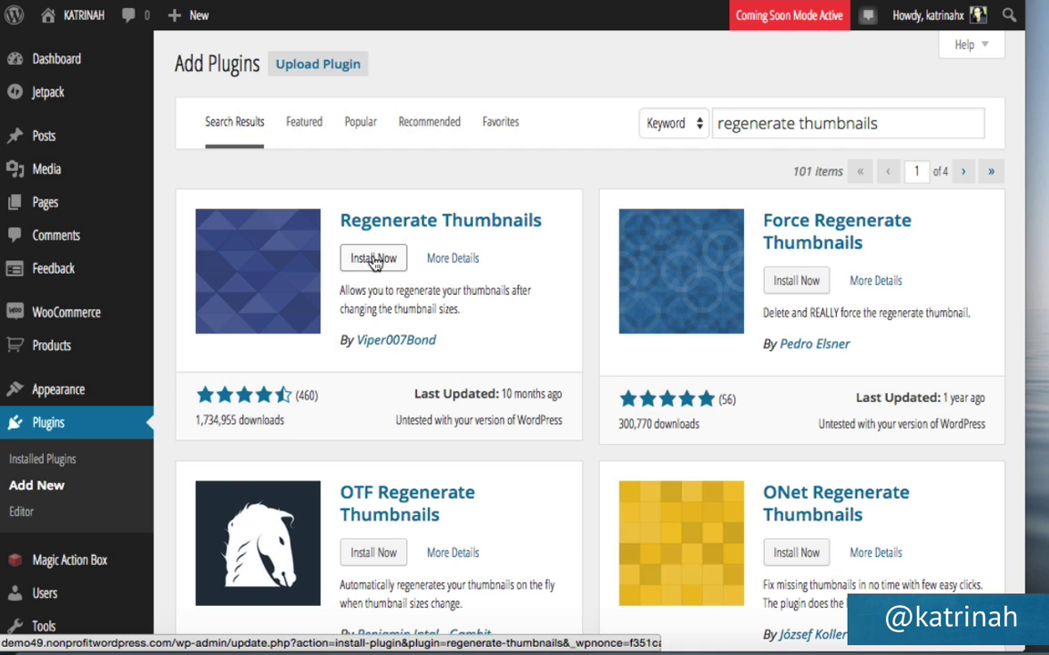
{"action": "left_click", "coordinate": [374, 260]}
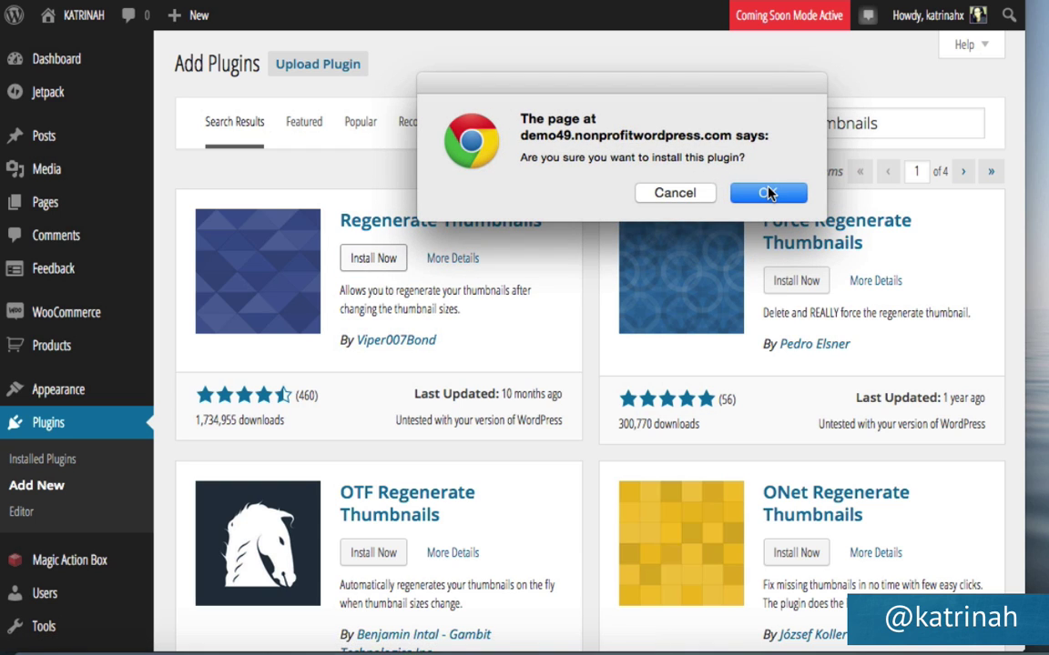
{"action": "left_click", "coordinate": [767, 193]}
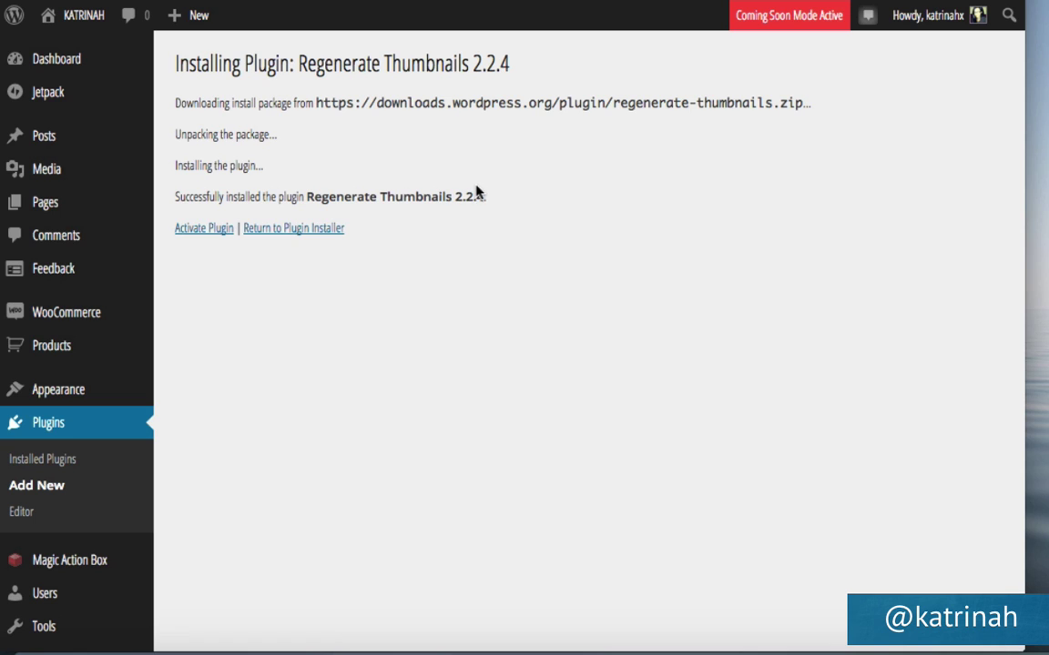
{"action": "left_click", "coordinate": [194, 232]}
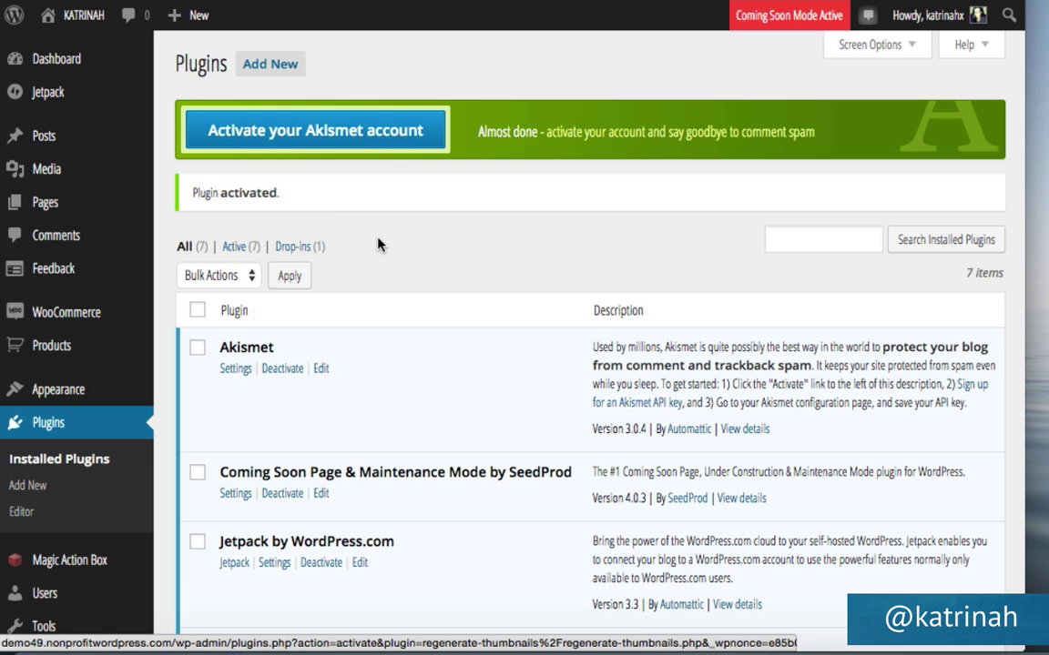
{"action": "scroll", "coordinate": [381, 244], "scroll_direction": "down", "scroll_amount": 1}
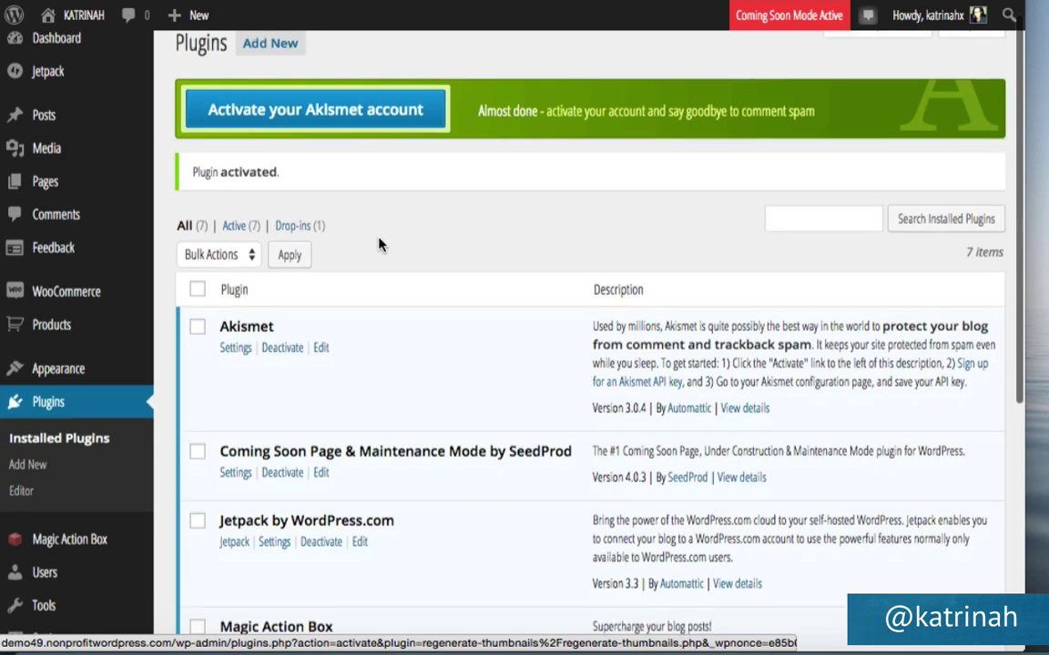
{"action": "scroll", "coordinate": [381, 244], "scroll_direction": "down", "scroll_amount": 3}
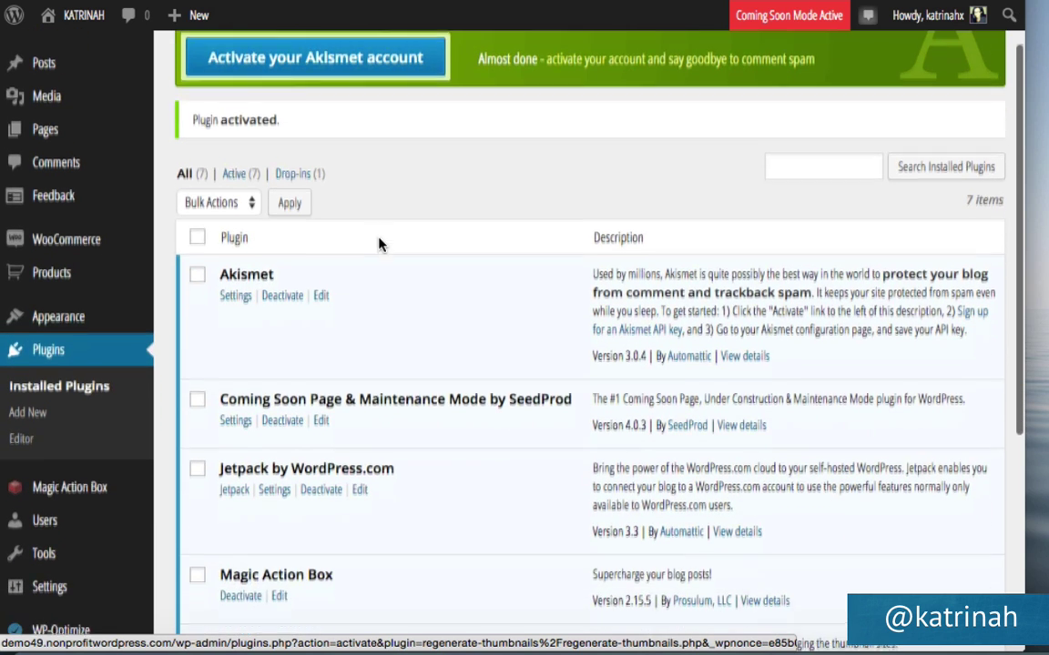
{"action": "mouse_move", "coordinate": [38, 238]}
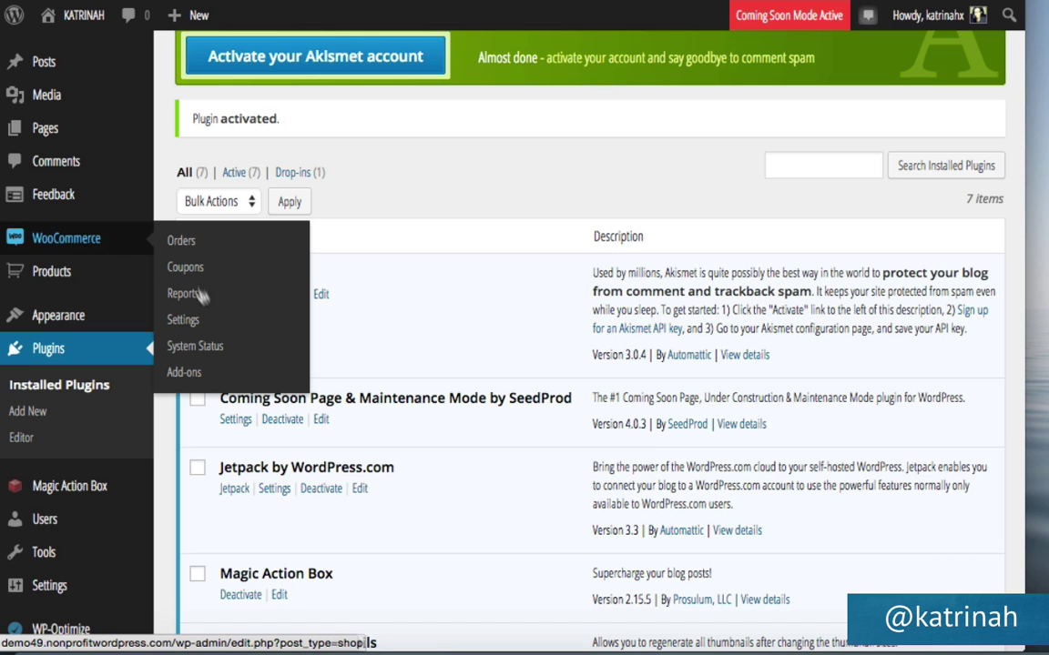
In WooCommerce product settings, set the single product image size to 300 × 400 px.
{"action": "left_click", "coordinate": [182, 321]}
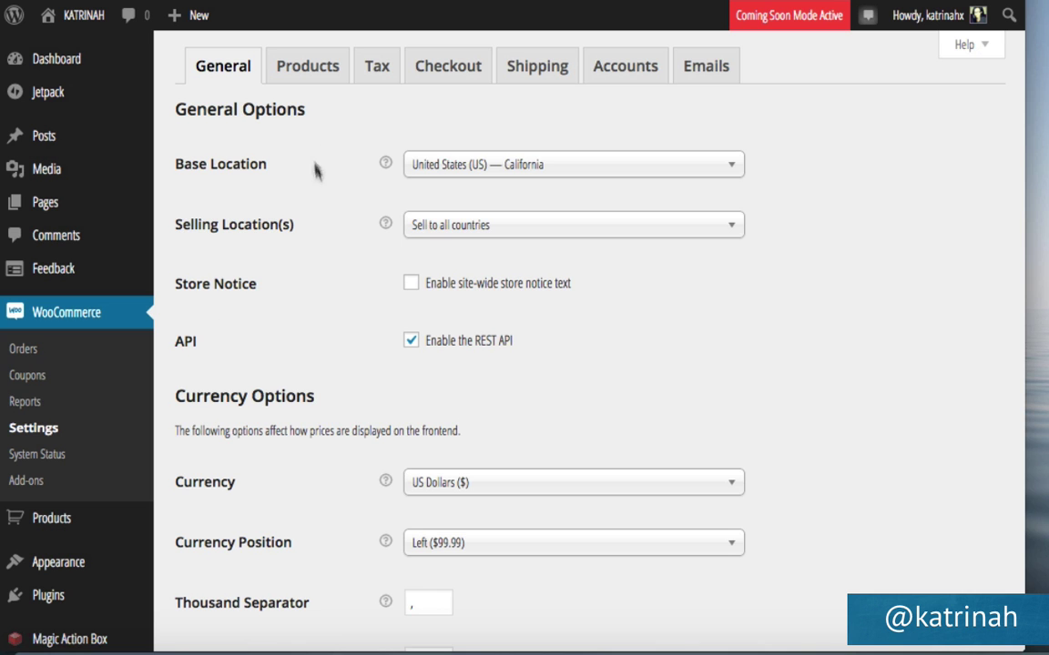
{"action": "left_click", "coordinate": [311, 72]}
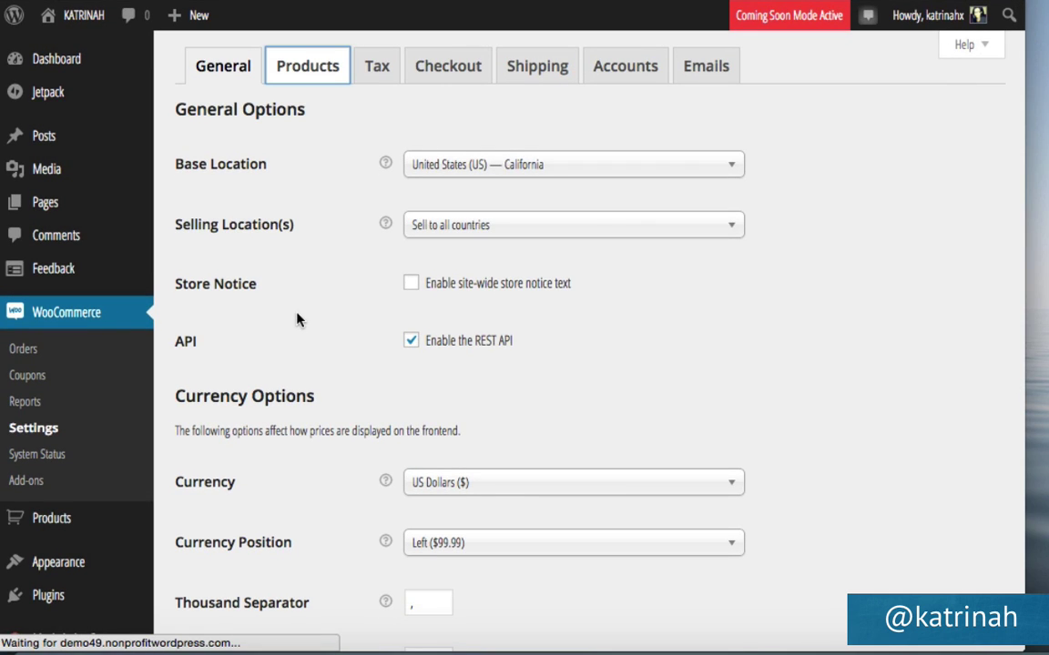
{"action": "scroll", "coordinate": [298, 318], "scroll_direction": "down", "scroll_amount": 3}
{"action": "scroll", "coordinate": [298, 319], "scroll_direction": "down", "scroll_amount": 5}
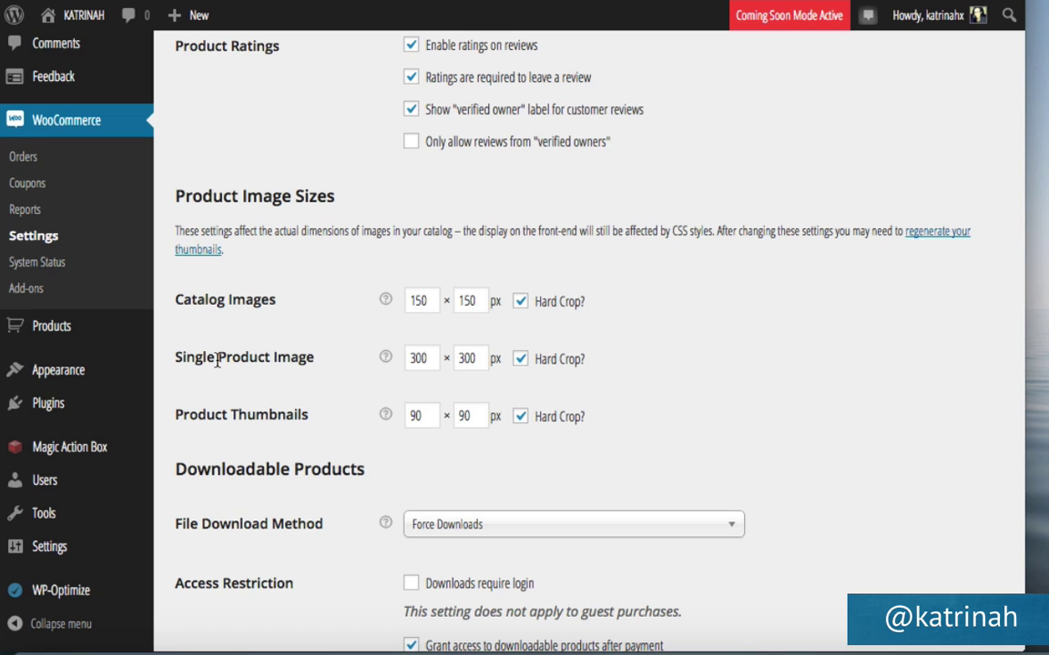
{"action": "double_click", "coordinate": [427, 358]}
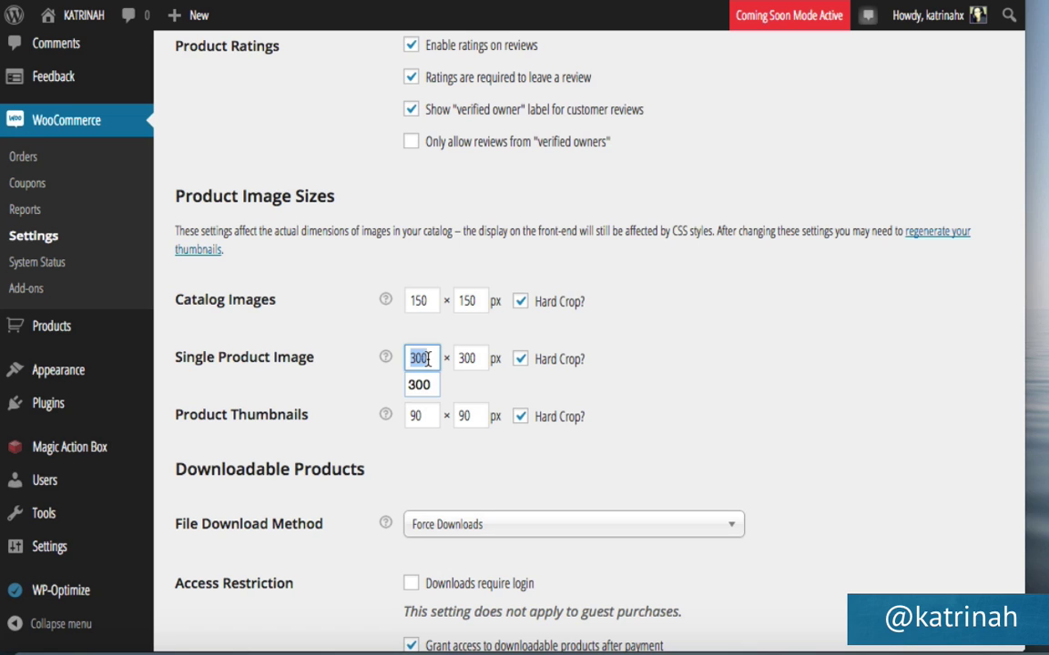
{"action": "double_click", "coordinate": [473, 357]}
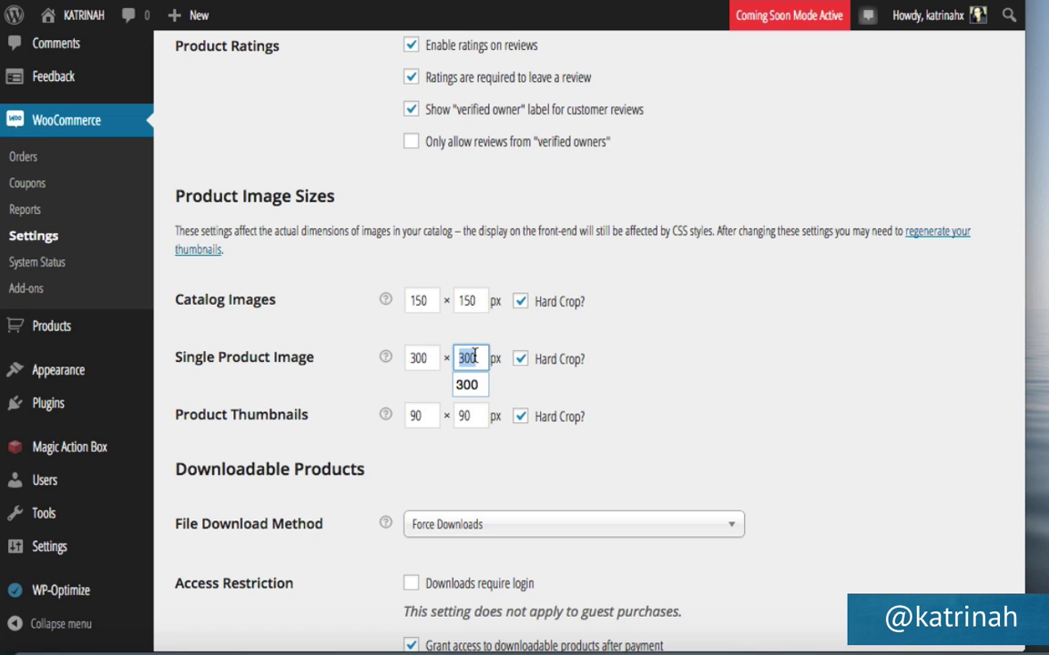
{"action": "type", "text": "400"}
Set the catalog image size to 300 × 400 px, save the settings, and open the Media Library.
{"action": "double_click", "coordinate": [423, 301]}
{"action": "type", "text": "300"}
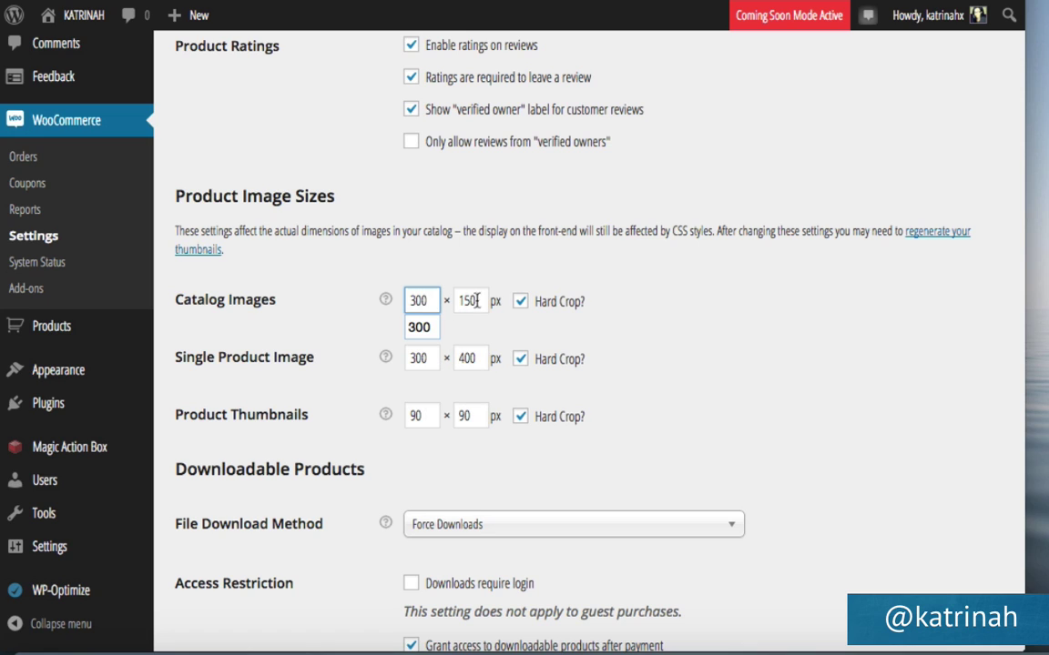
{"action": "double_click", "coordinate": [477, 301]}
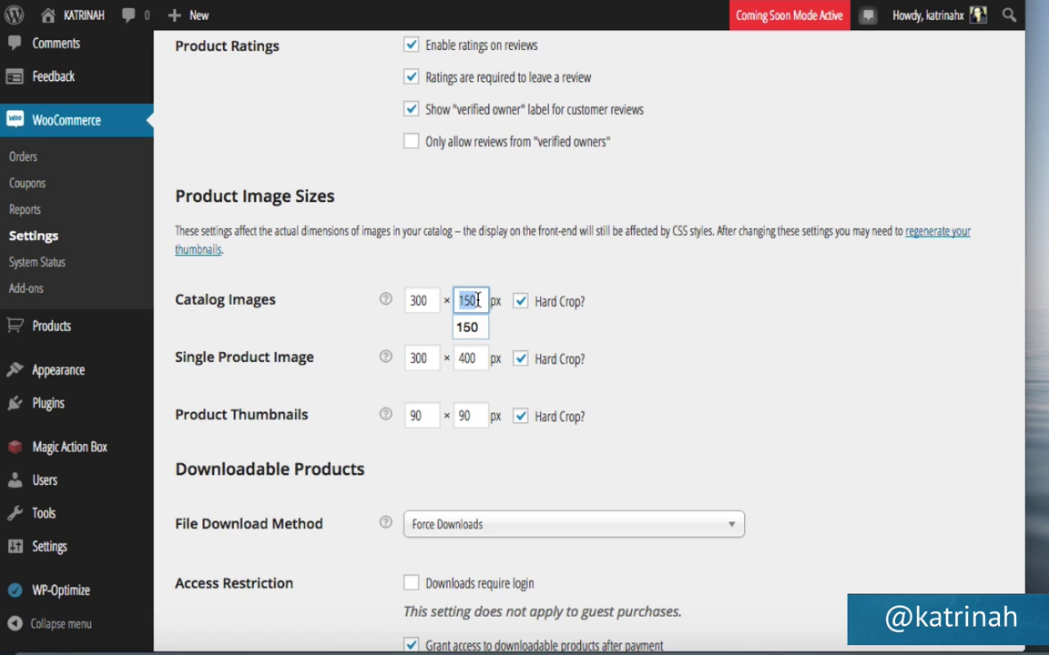
{"action": "type", "text": "400"}
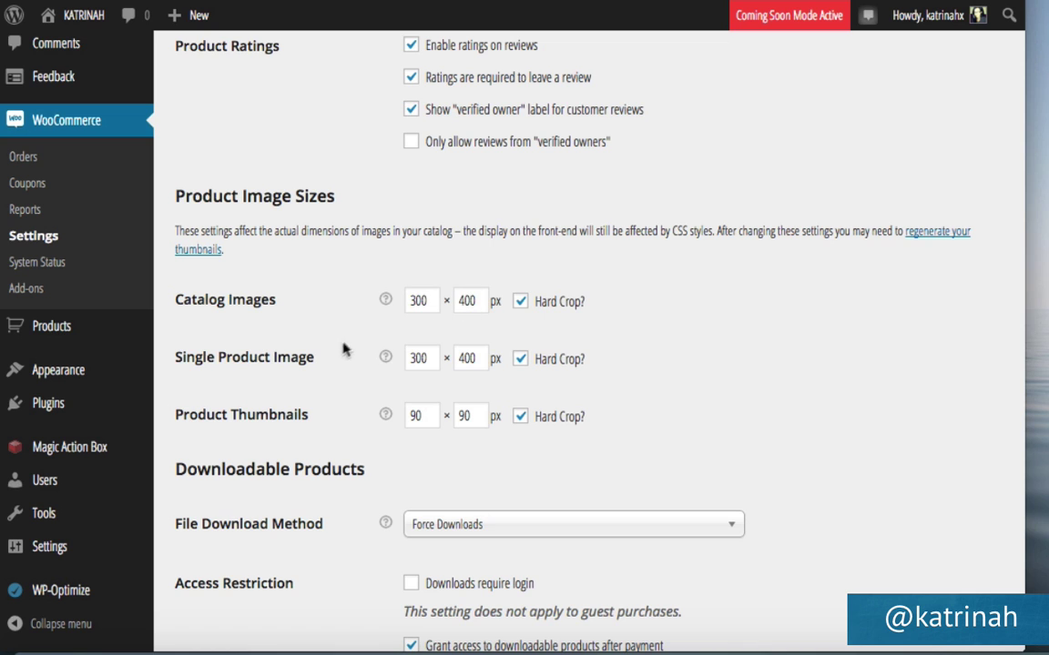
{"action": "scroll", "coordinate": [344, 349], "scroll_direction": "down", "scroll_amount": 5}
{"action": "left_click", "coordinate": [213, 555]}
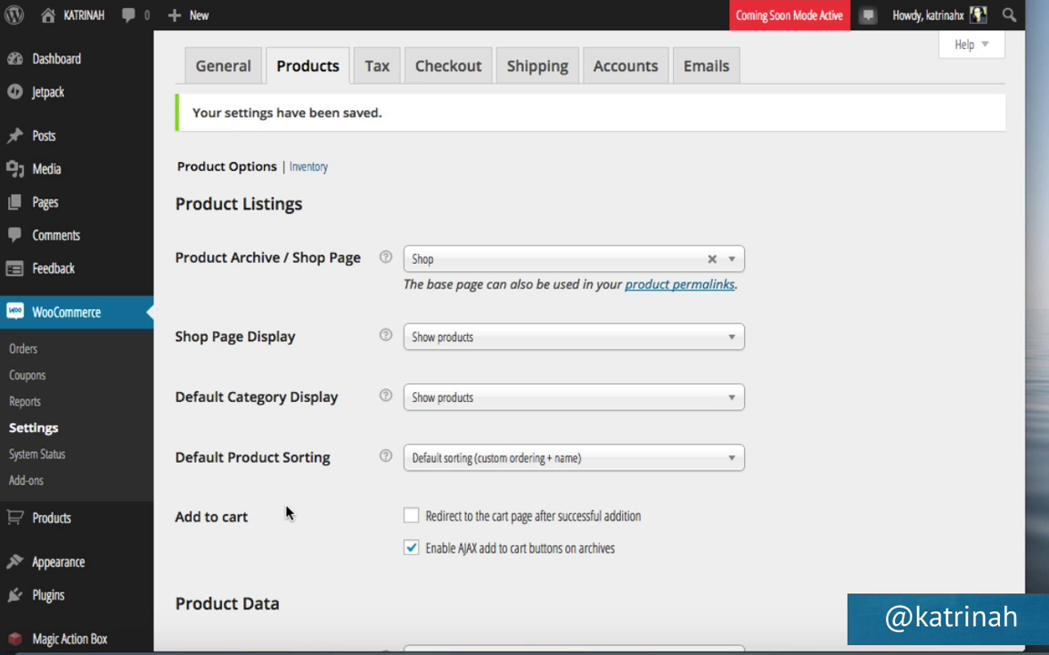
{"action": "left_click", "coordinate": [41, 174]}
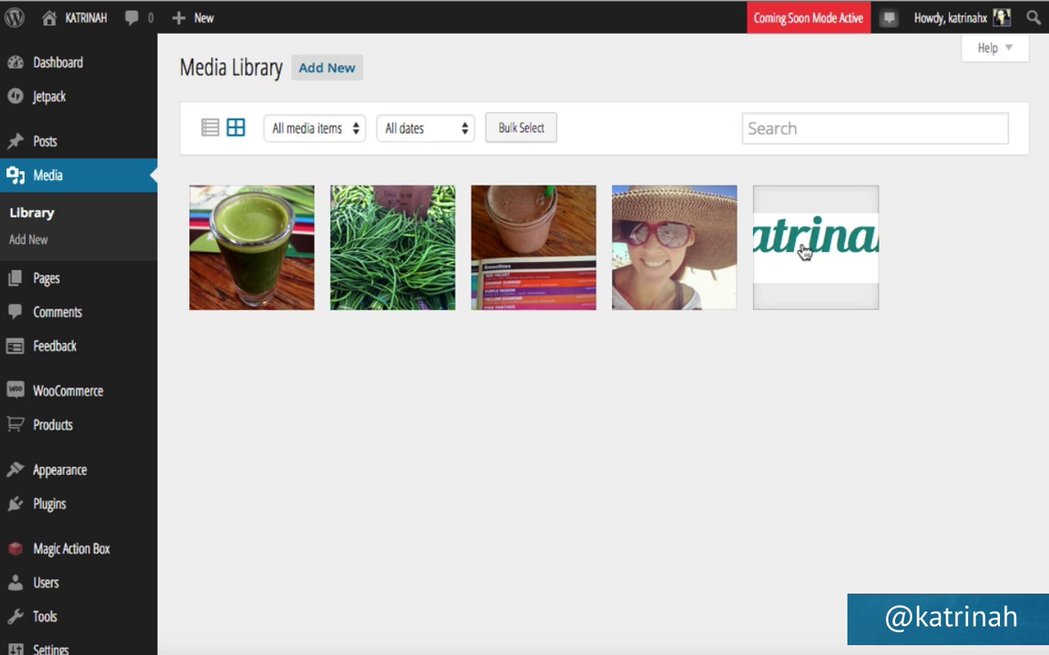
In the Media Library list view, bulk-regenerate thumbnails for the Green Algae Shot and Smoothie Ingredients Bundle images.
{"action": "left_click", "coordinate": [208, 132]}
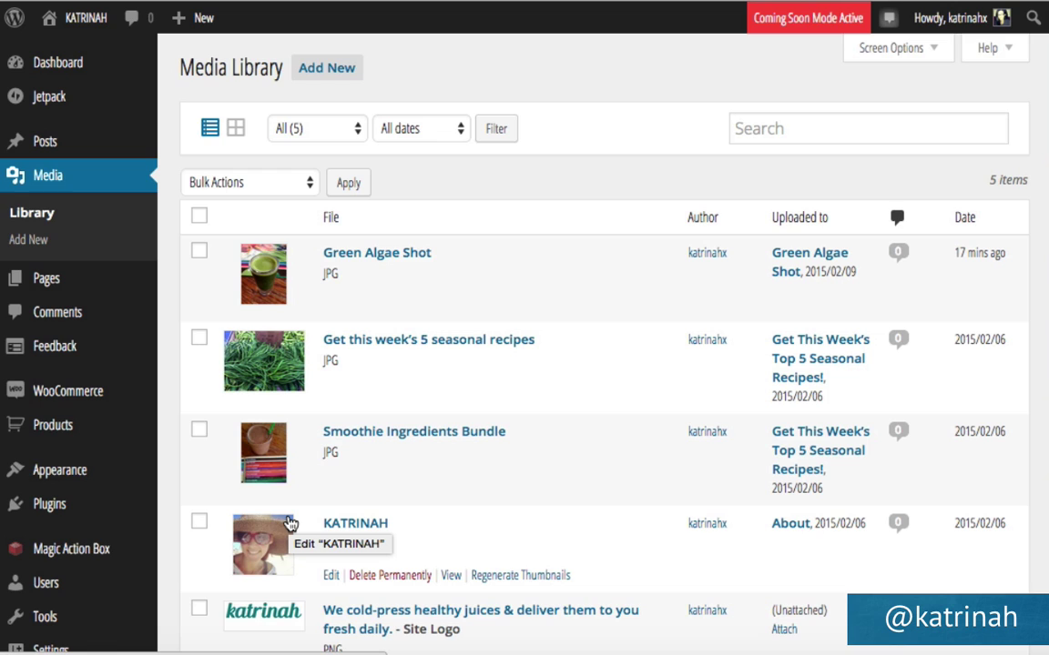
{"action": "left_click", "coordinate": [199, 431]}
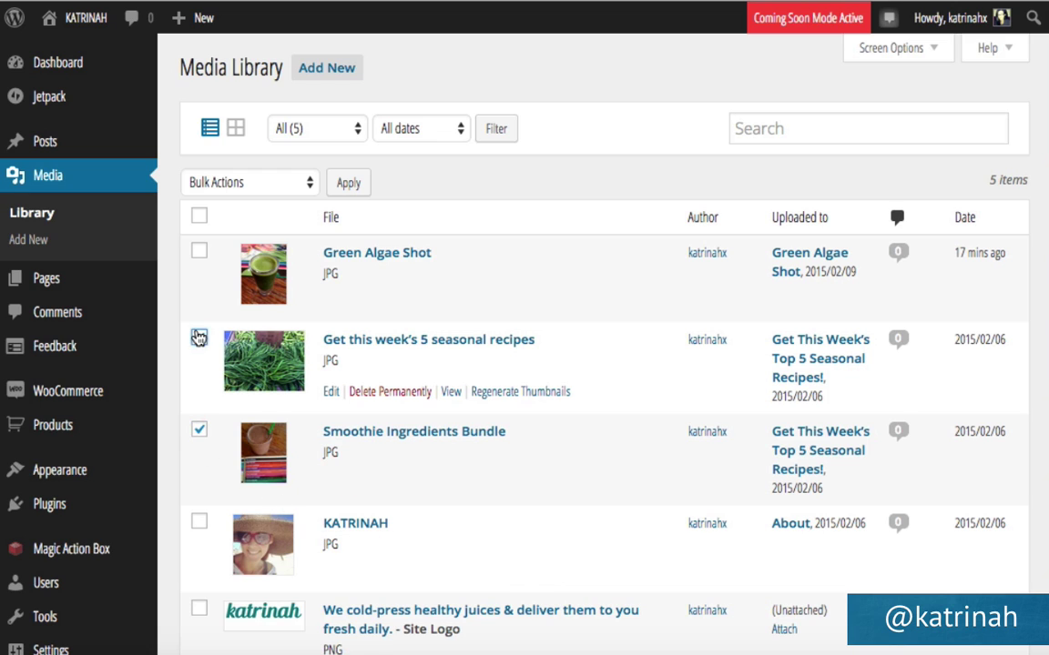
{"action": "left_click", "coordinate": [199, 338]}
{"action": "left_click", "coordinate": [200, 249]}
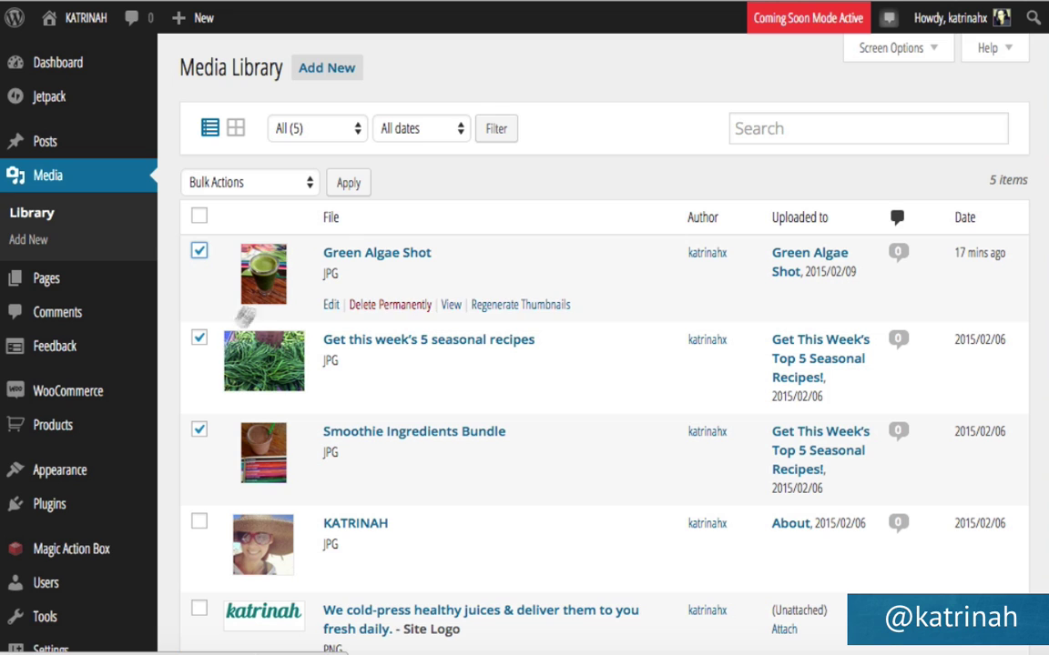
{"action": "left_click", "coordinate": [198, 340]}
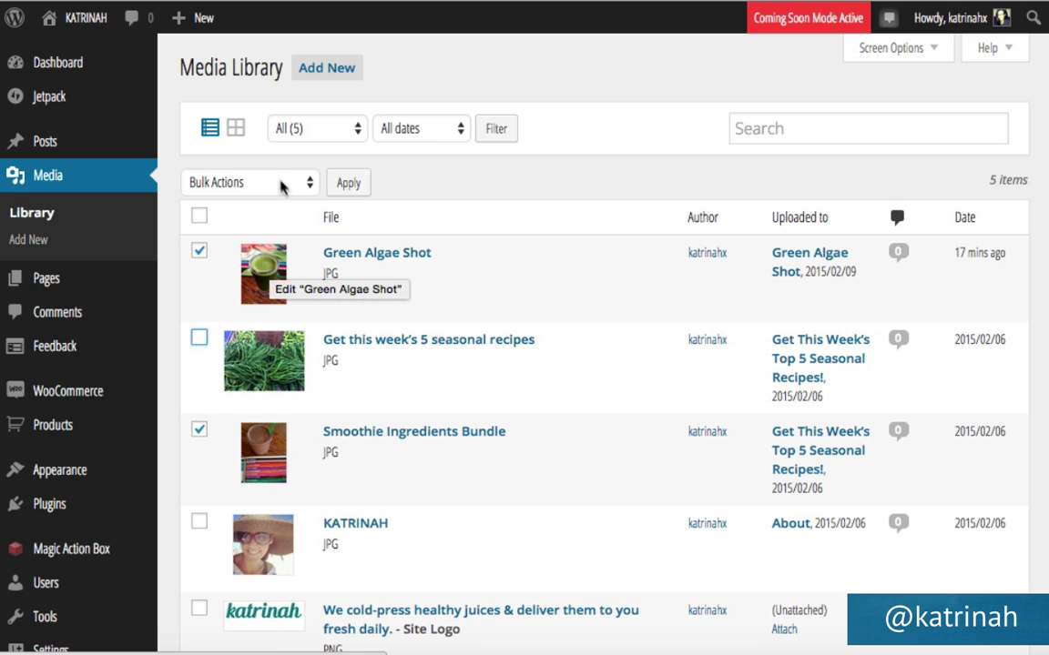
{"action": "left_click", "coordinate": [234, 183]}
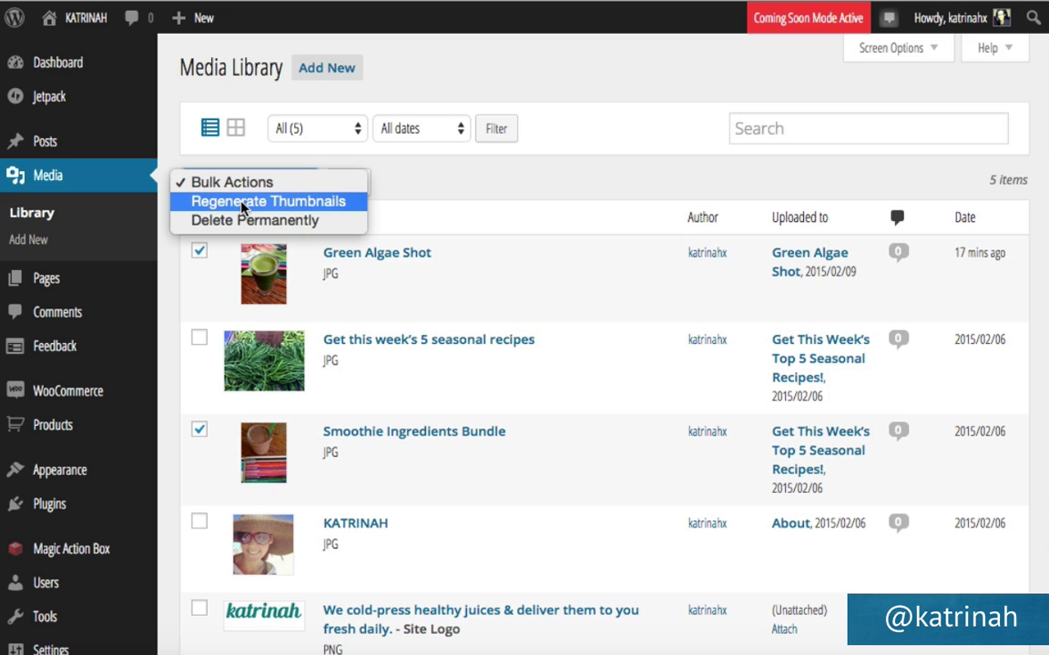
{"action": "left_click", "coordinate": [222, 204]}
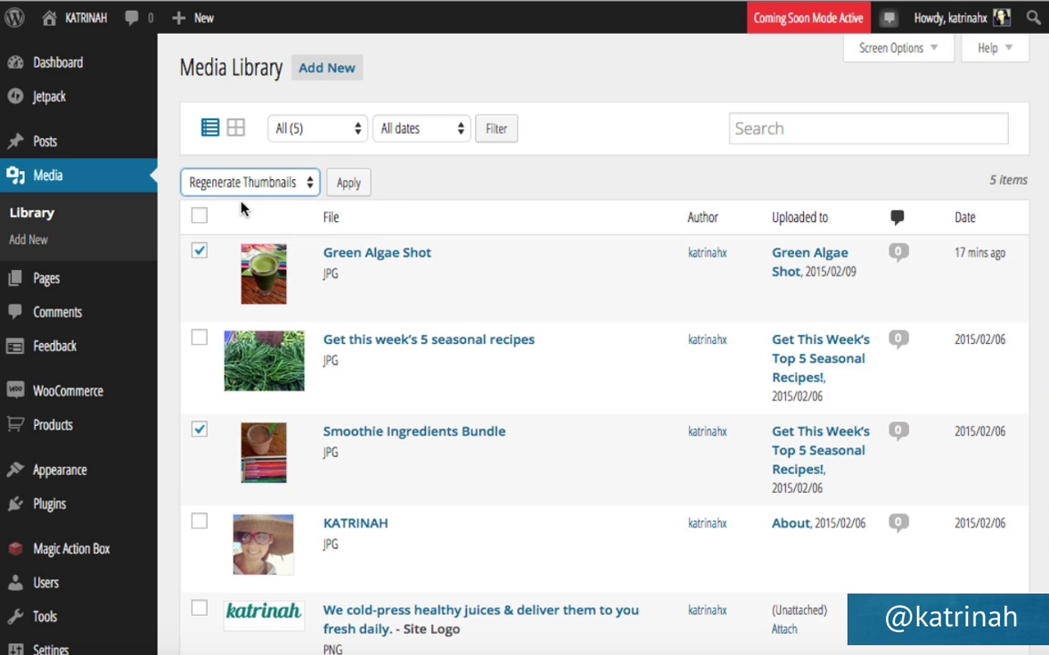
{"action": "left_click", "coordinate": [349, 183]}
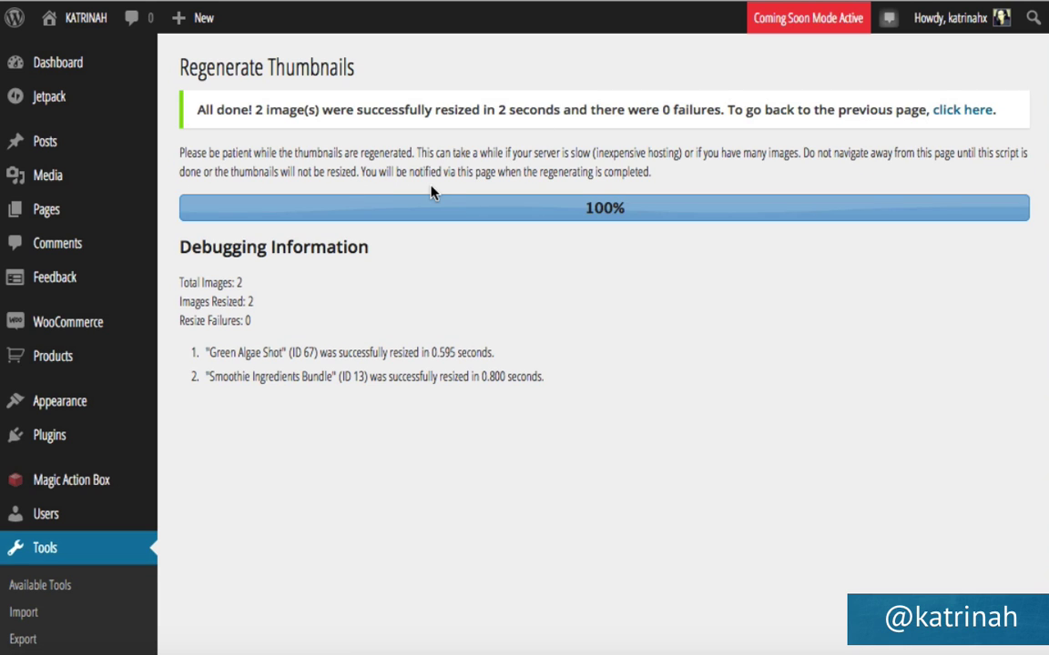
Visit the homepage and review the Product Categories, Recent, On Sale and Featured Products sections.
{"action": "left_click", "coordinate": [80, 24]}
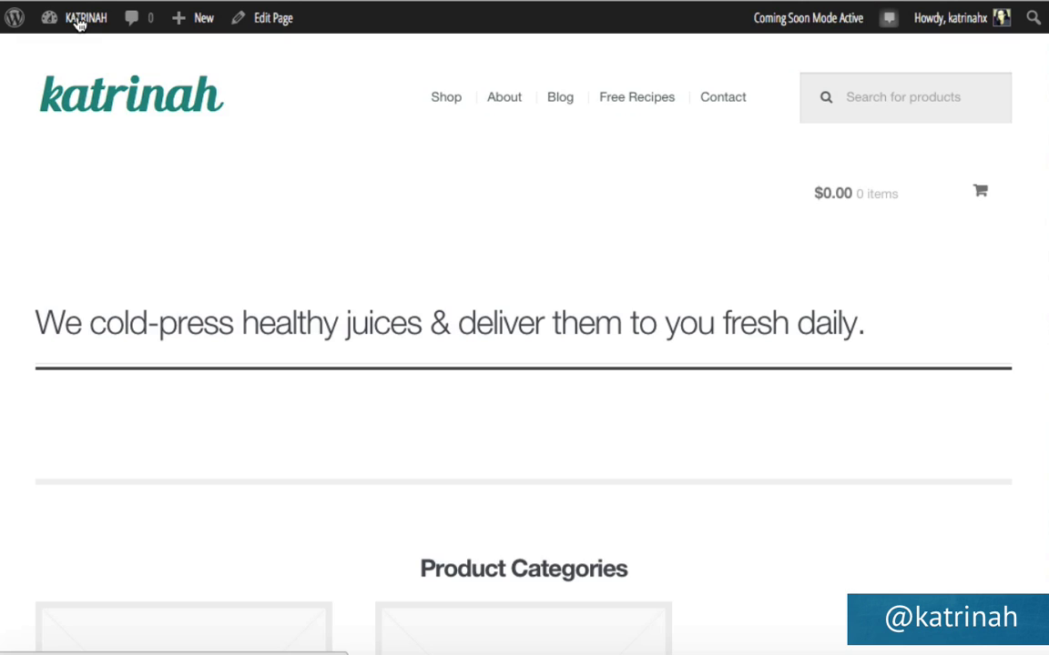
{"action": "scroll", "coordinate": [227, 503], "scroll_direction": "down", "scroll_amount": 10}
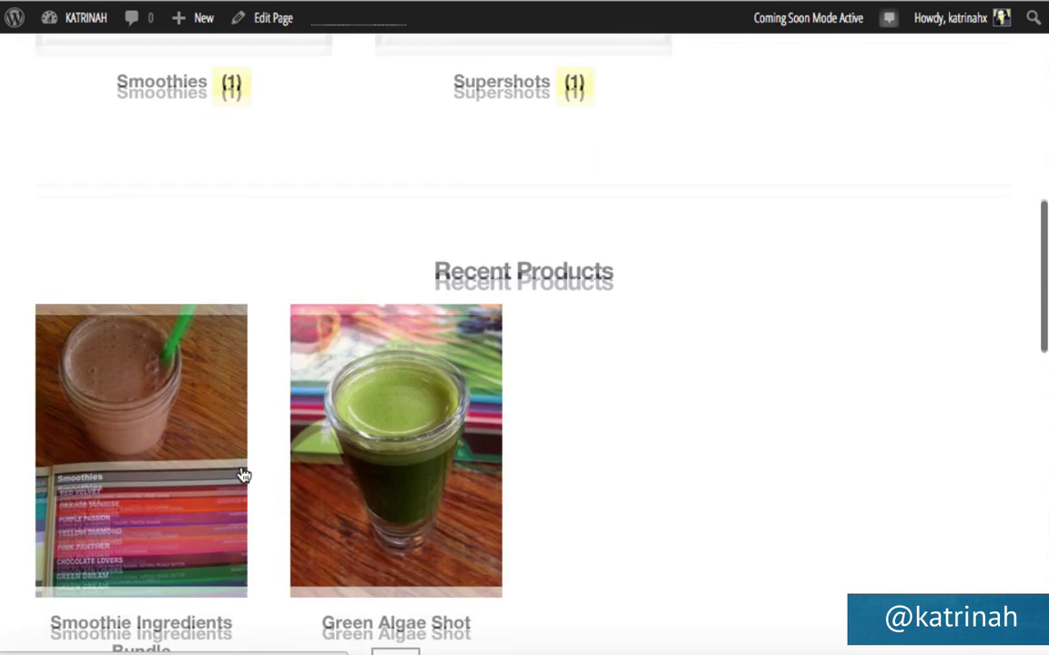
{"action": "scroll", "coordinate": [244, 475], "scroll_direction": "down", "scroll_amount": 2}
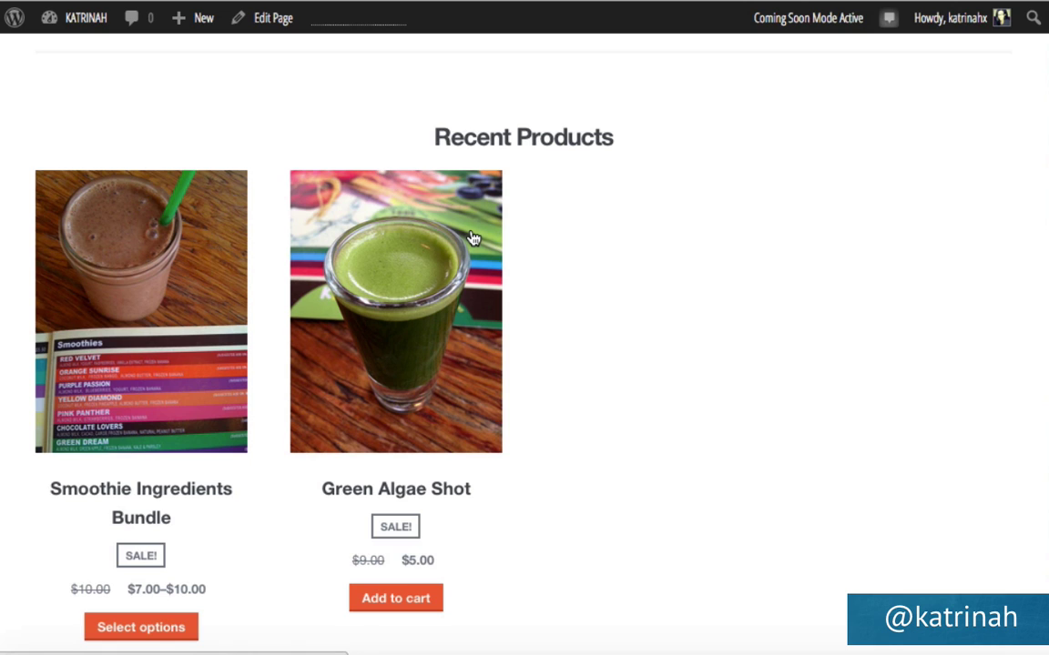
{"action": "scroll", "coordinate": [471, 239], "scroll_direction": "up", "scroll_amount": 1}
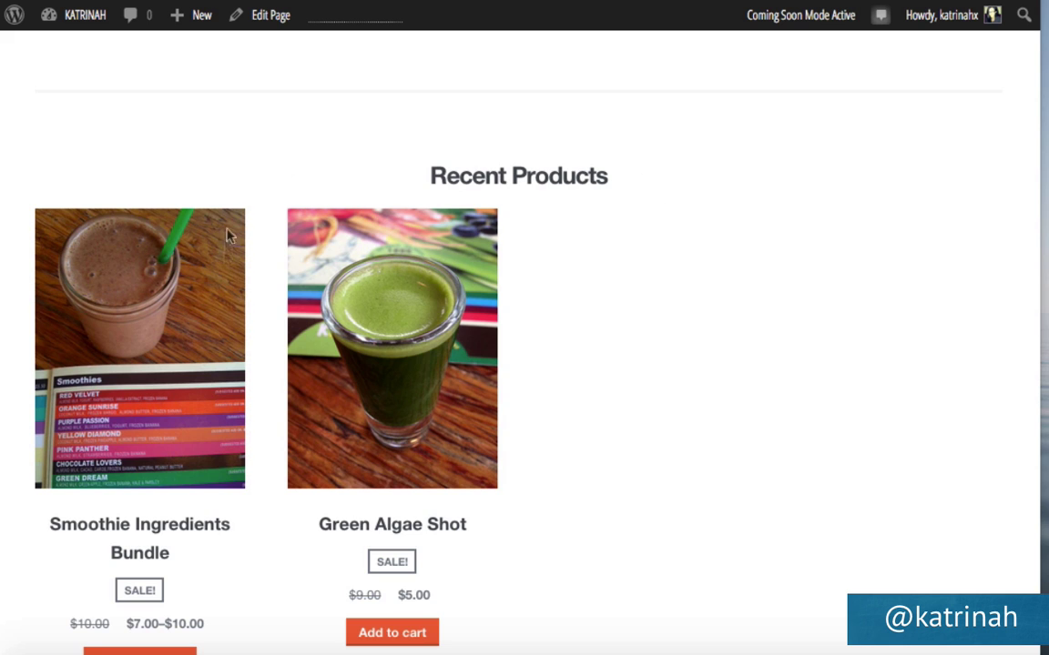
{"action": "scroll", "coordinate": [684, 382], "scroll_direction": "up", "scroll_amount": 5}
{"action": "scroll", "coordinate": [684, 386], "scroll_direction": "up", "scroll_amount": 1}
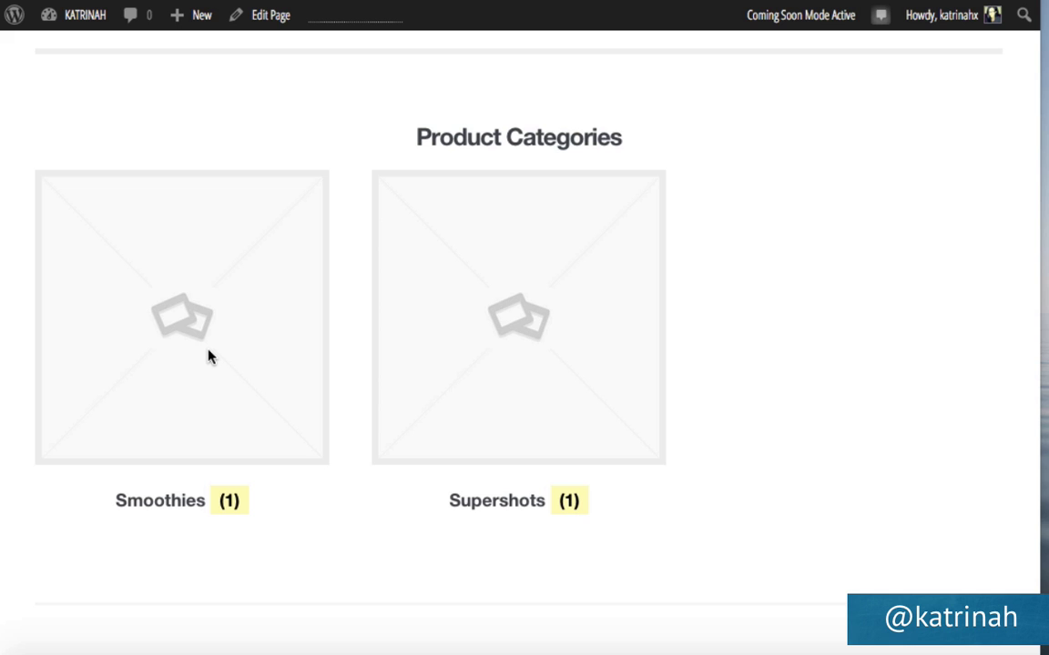
{"action": "scroll", "coordinate": [207, 356], "scroll_direction": "up", "scroll_amount": 5}
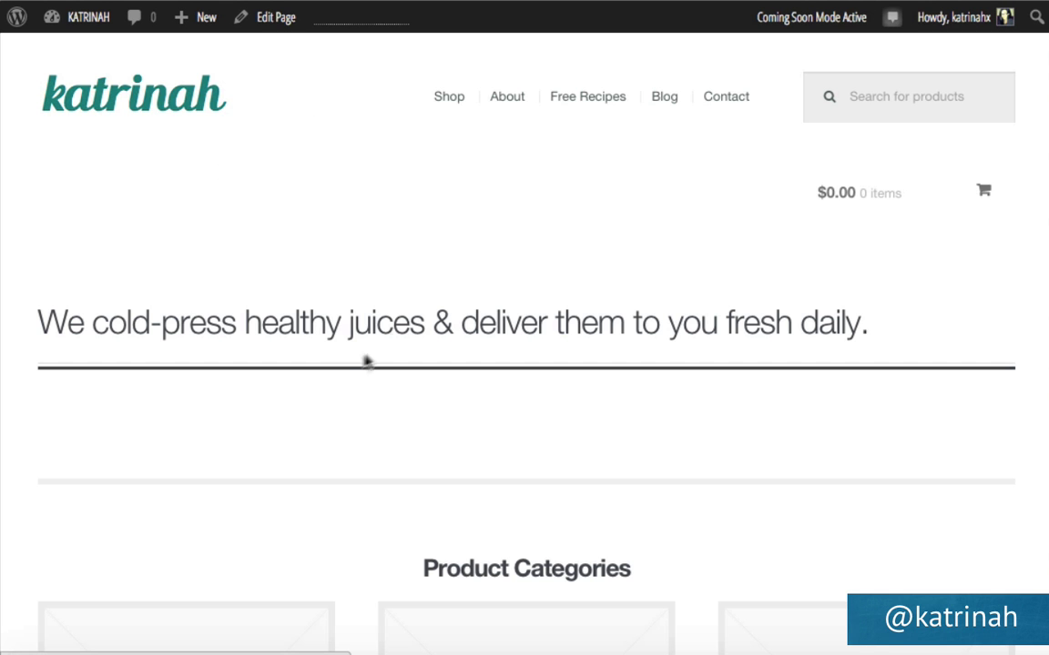
{"action": "scroll", "coordinate": [344, 382], "scroll_direction": "down", "scroll_amount": 12}
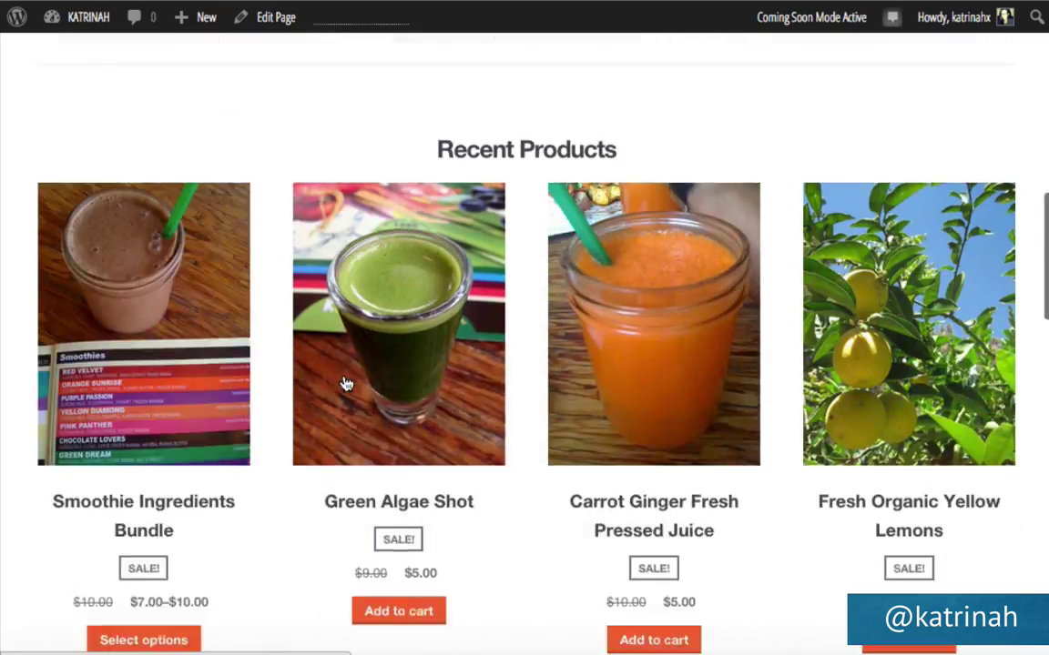
{"action": "scroll", "coordinate": [344, 382], "scroll_direction": "down", "scroll_amount": 12}
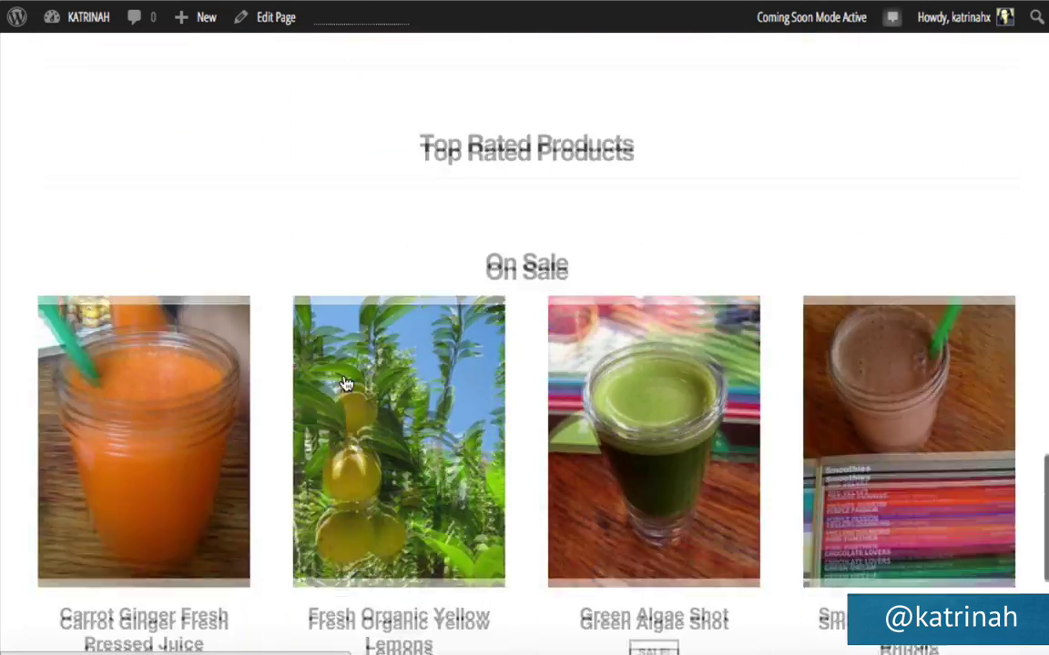
{"action": "scroll", "coordinate": [346, 384], "scroll_direction": "up", "scroll_amount": 10}
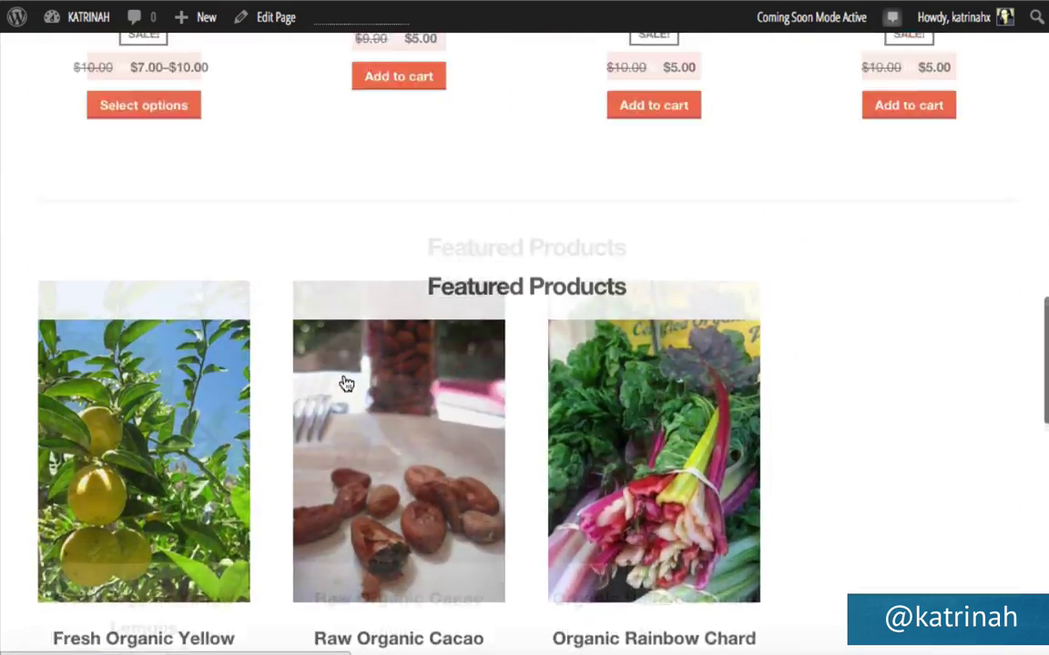
{"action": "scroll", "coordinate": [346, 383], "scroll_direction": "up", "scroll_amount": 8}
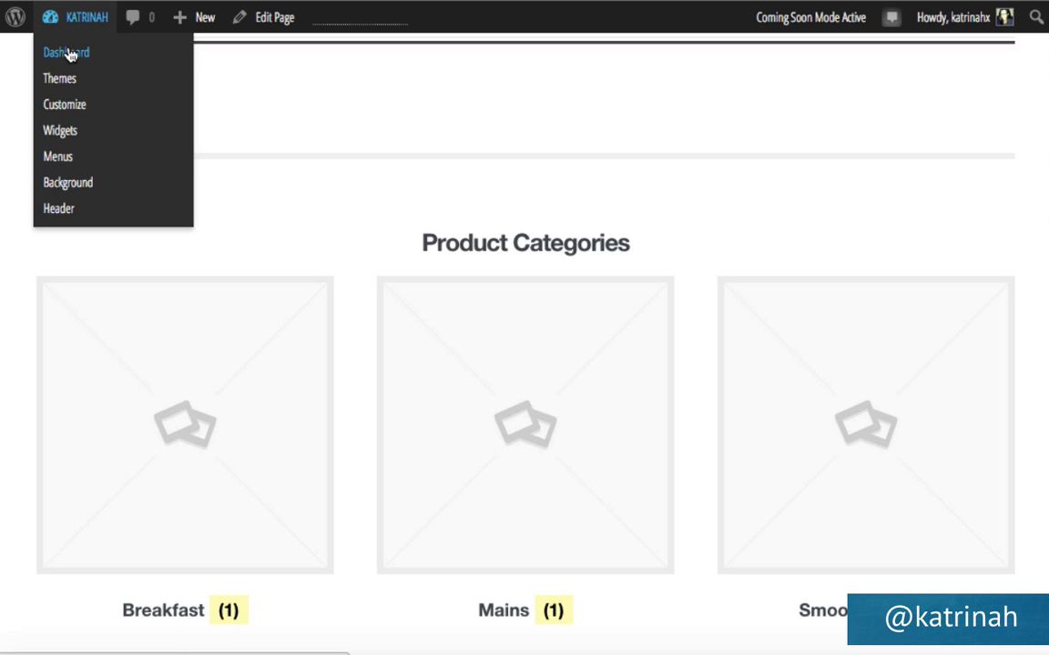
Give the Breakfast product category the carrot juice photo as its thumbnail and save it.
{"action": "left_click", "coordinate": [69, 54]}
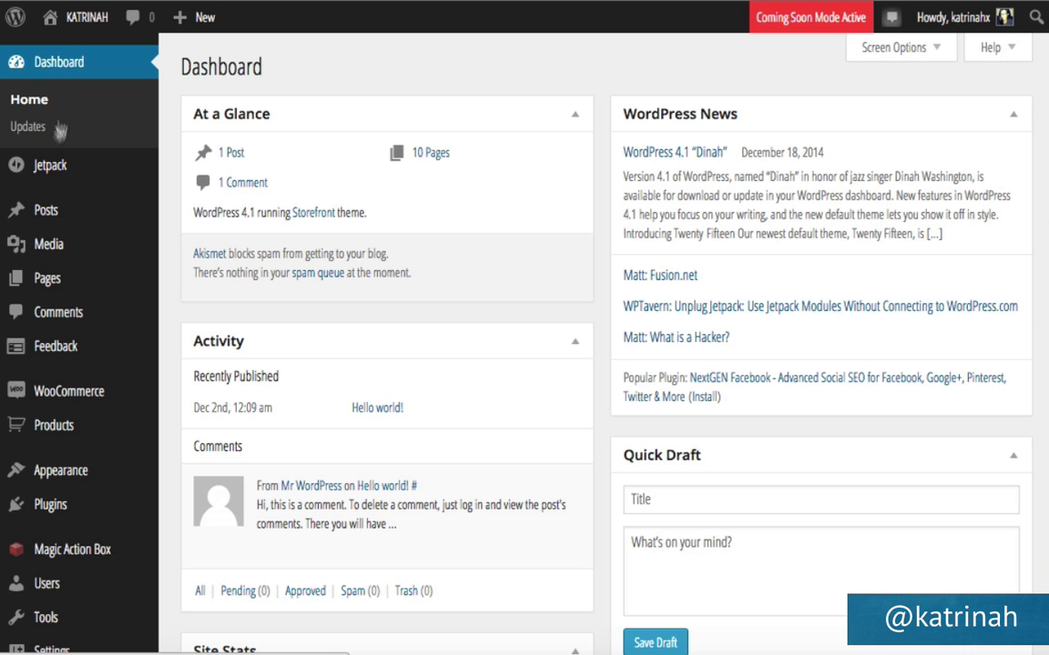
{"action": "mouse_move", "coordinate": [53, 431]}
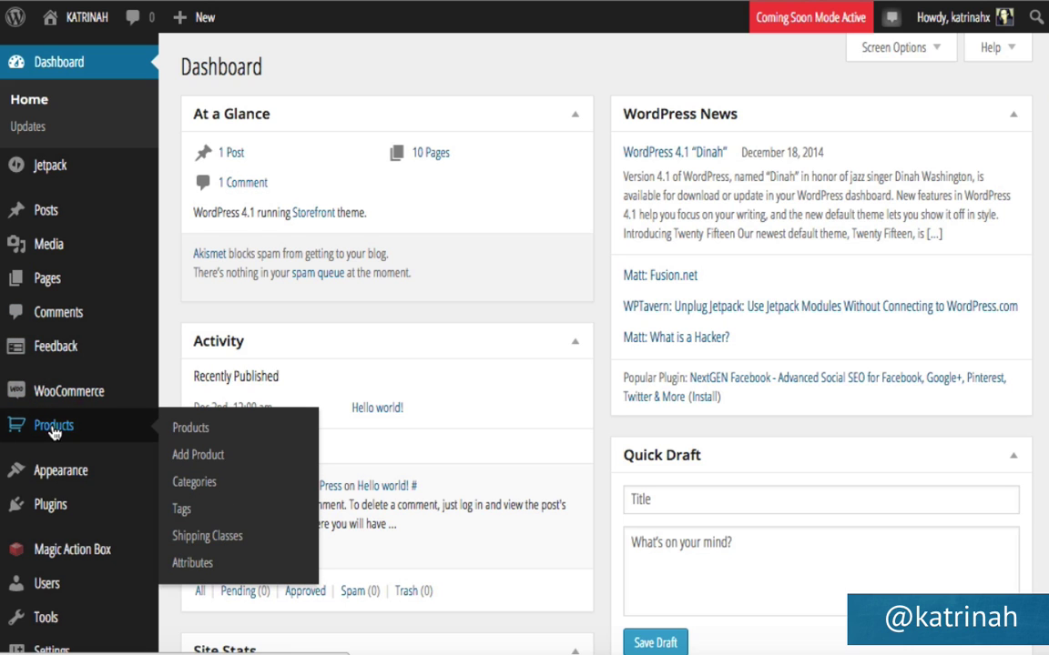
{"action": "left_click", "coordinate": [194, 482]}
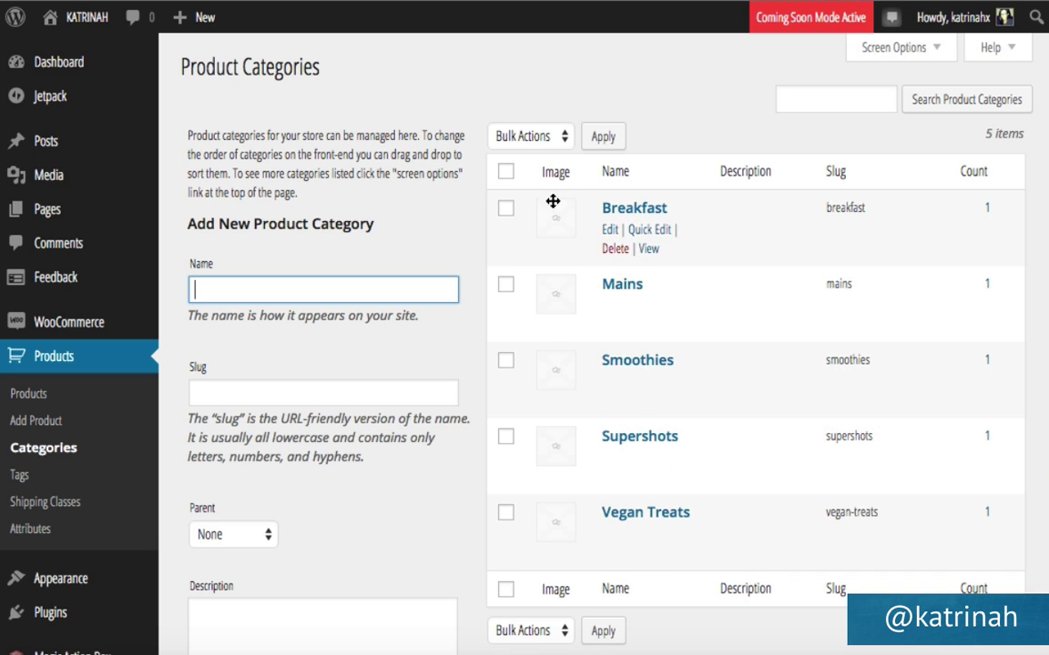
{"action": "left_click", "coordinate": [610, 231]}
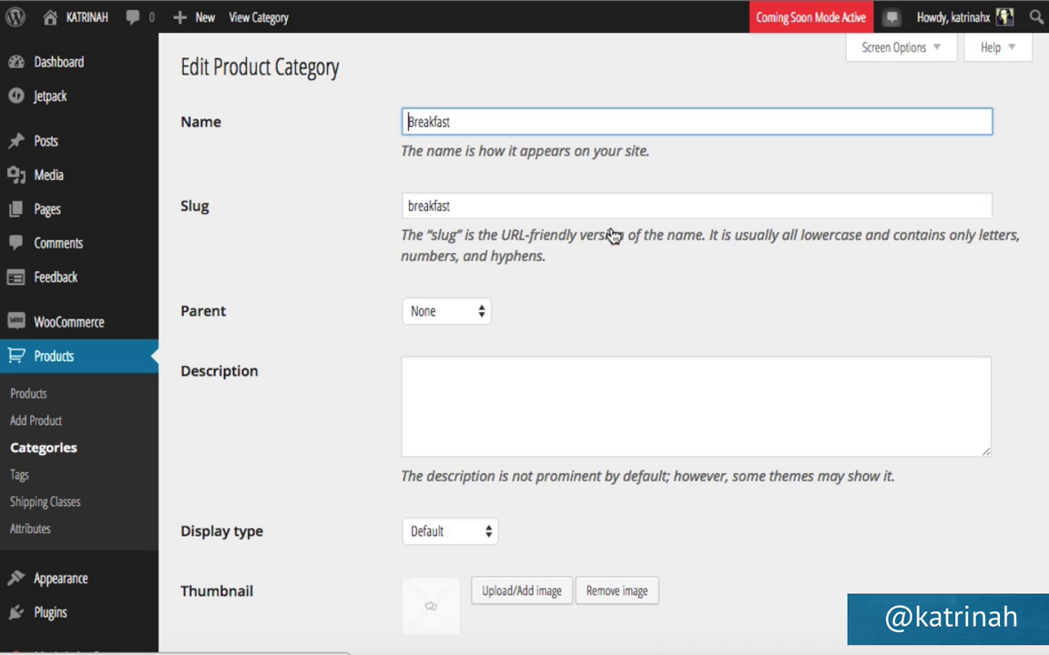
{"action": "scroll", "coordinate": [343, 352], "scroll_direction": "down", "scroll_amount": 3}
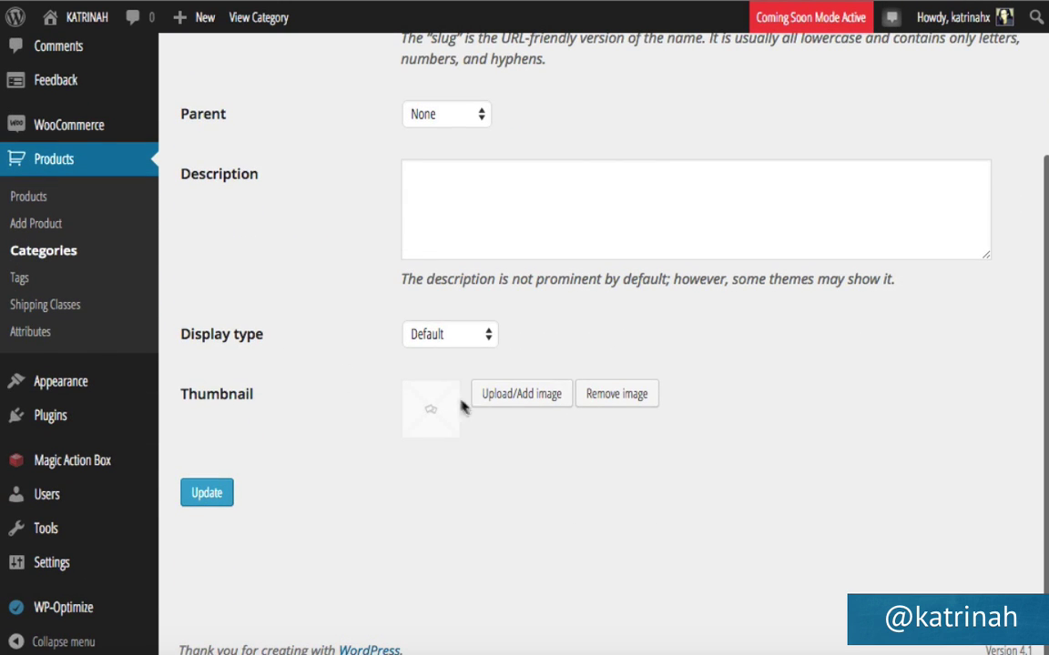
{"action": "left_click", "coordinate": [503, 401]}
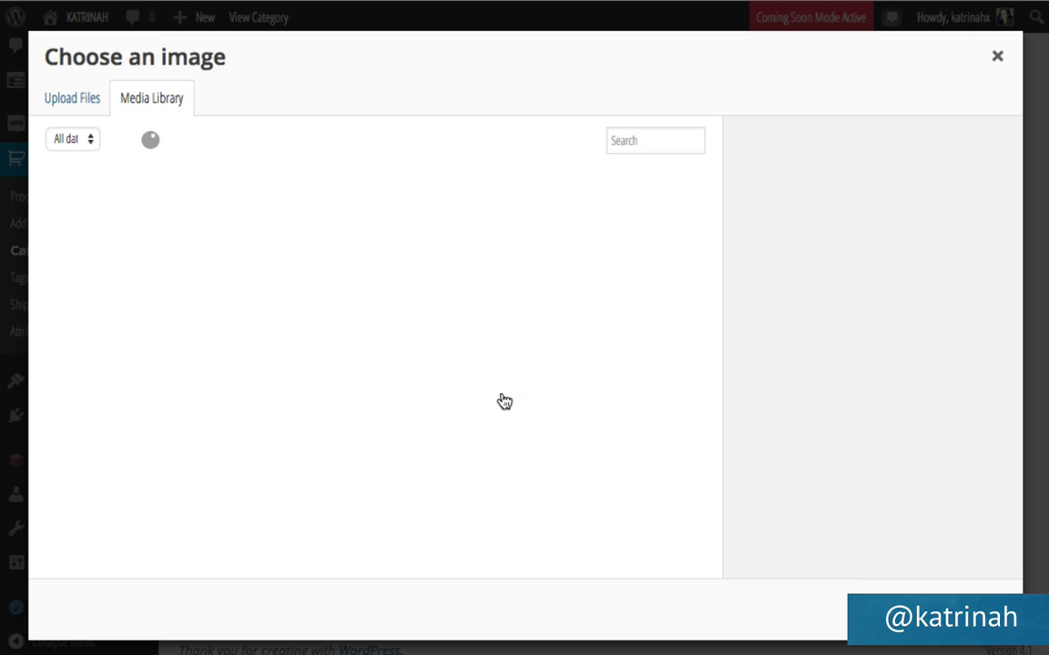
{"action": "scroll", "coordinate": [504, 401], "scroll_direction": "down", "scroll_amount": 2}
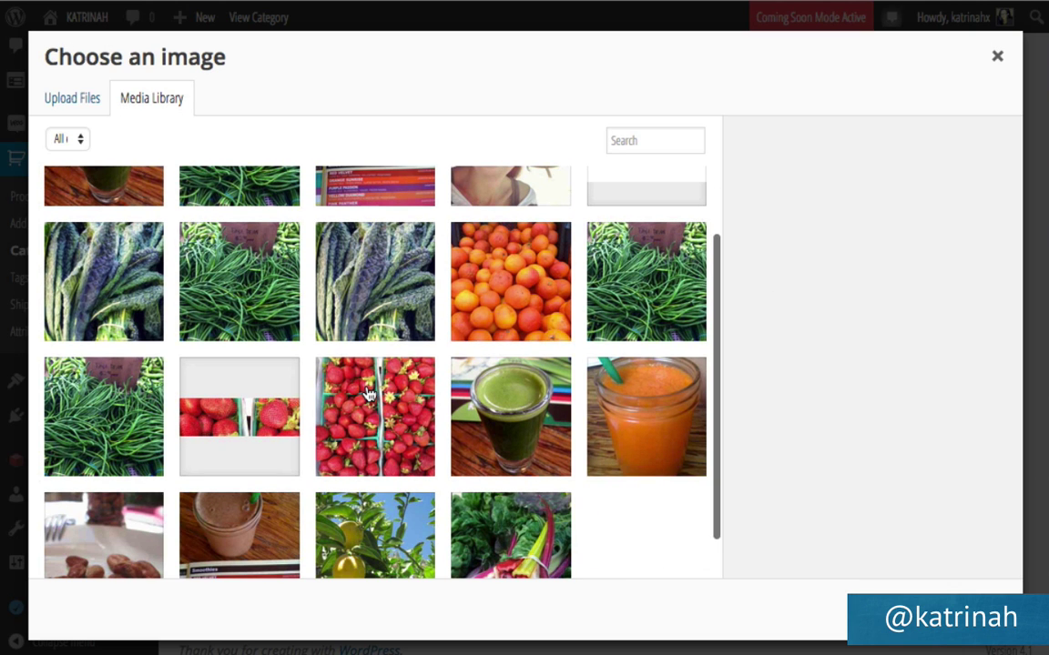
{"action": "left_click", "coordinate": [653, 433]}
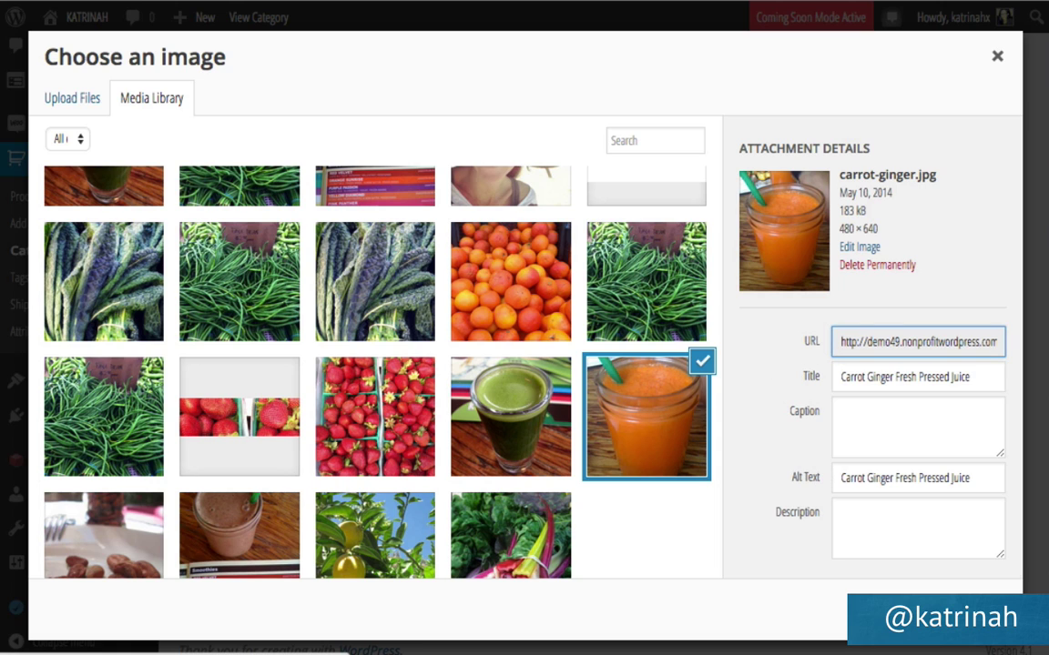
{"action": "left_click", "coordinate": [964, 617]}
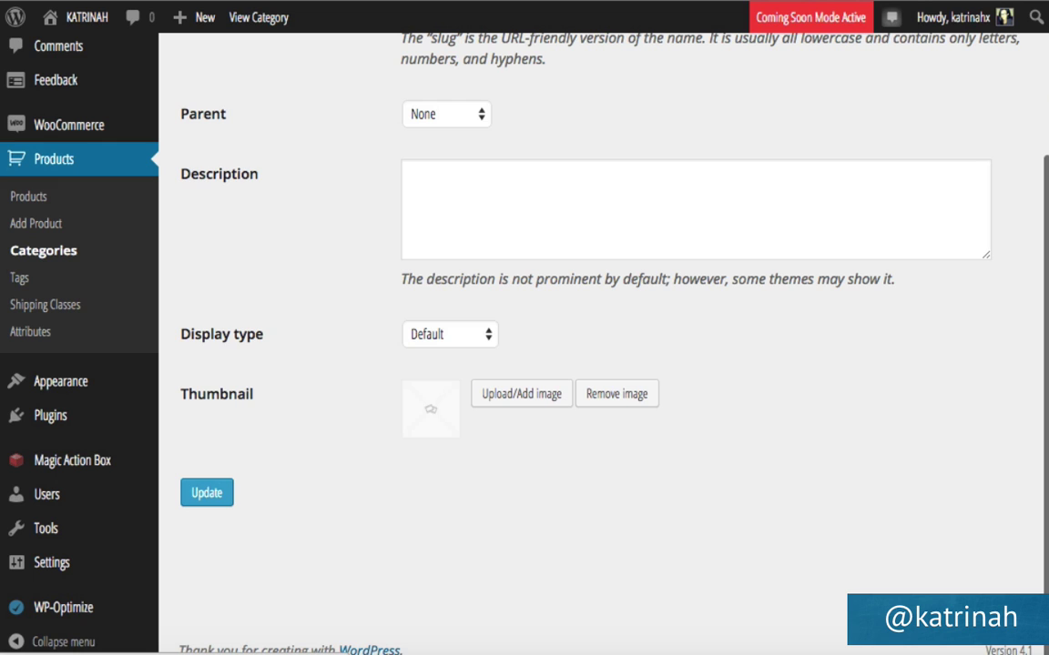
{"action": "left_click", "coordinate": [224, 500]}
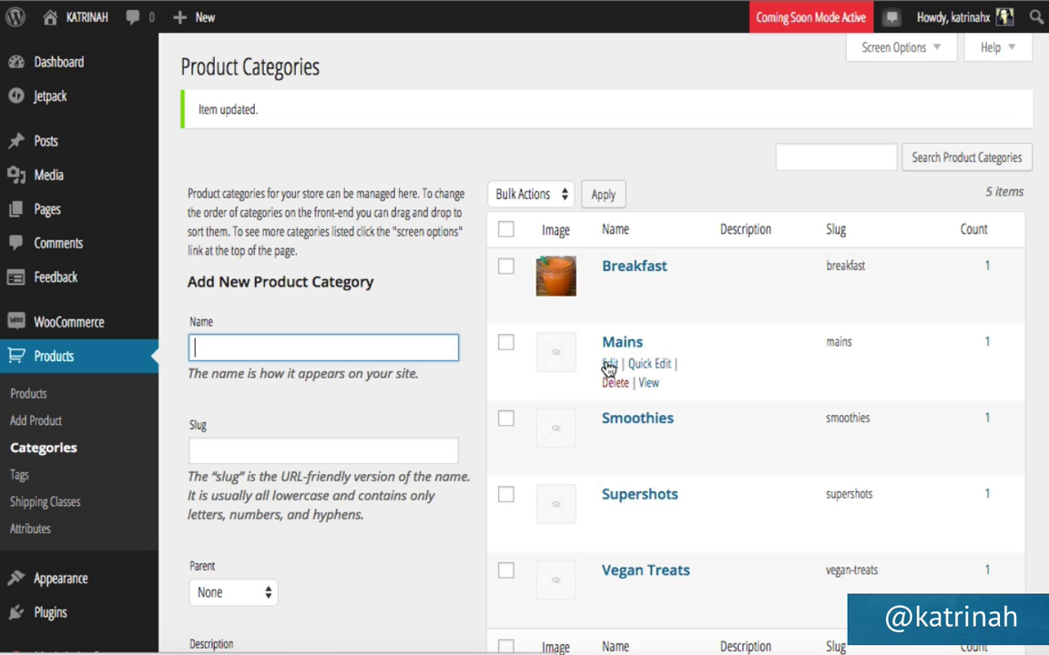
Give the Mains product category the strawberries photo as its thumbnail and save it.
{"action": "left_click", "coordinate": [608, 365]}
{"action": "scroll", "coordinate": [370, 419], "scroll_direction": "down", "scroll_amount": 5}
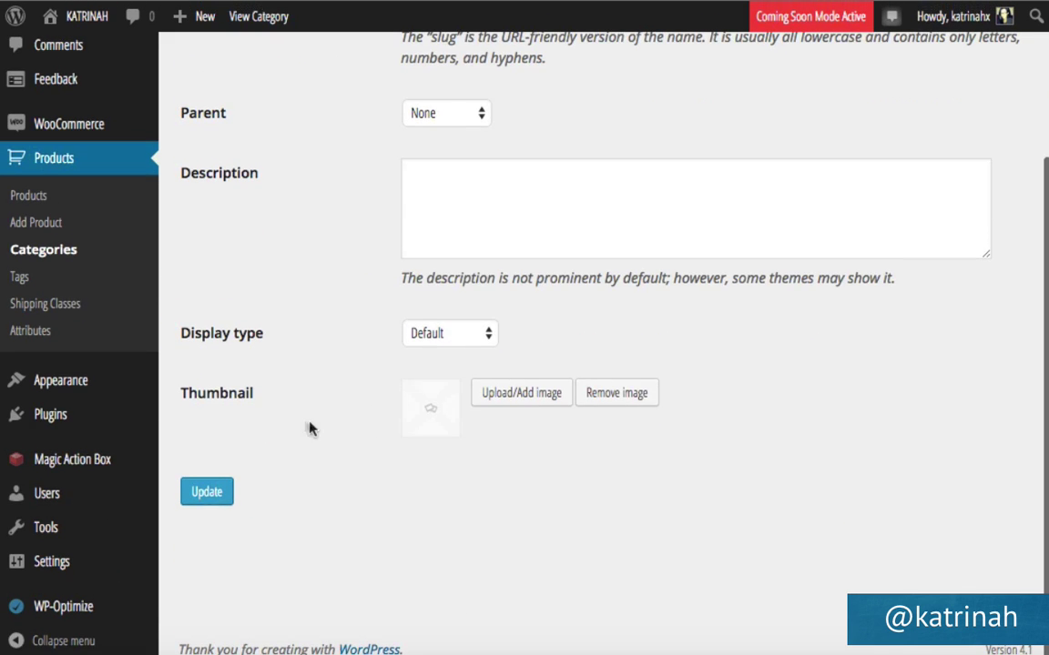
{"action": "left_click", "coordinate": [499, 394]}
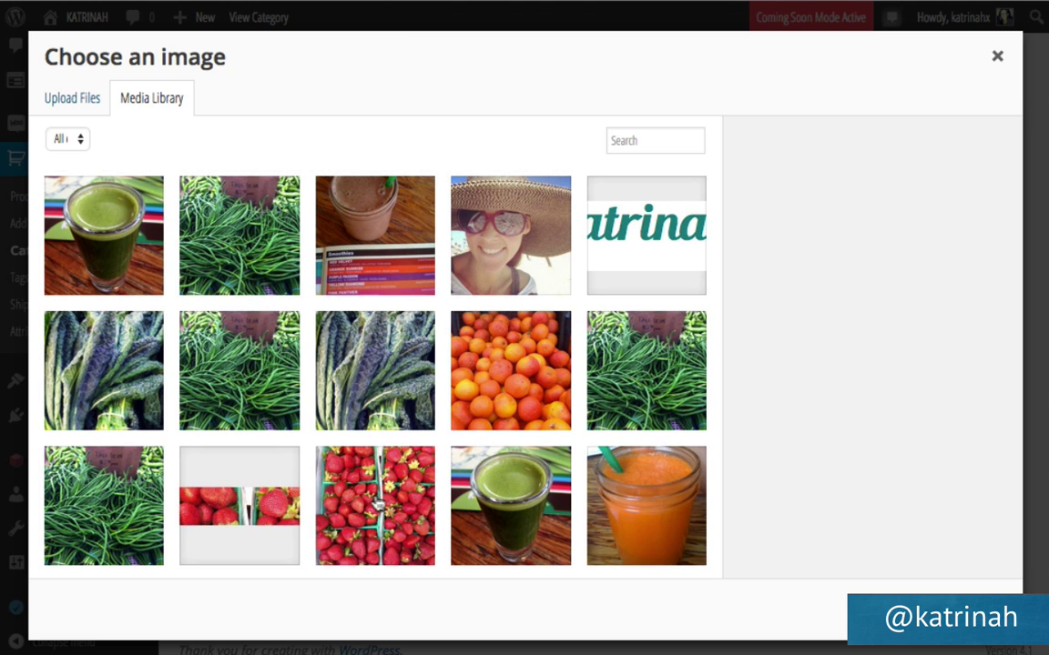
{"action": "left_click", "coordinate": [382, 505]}
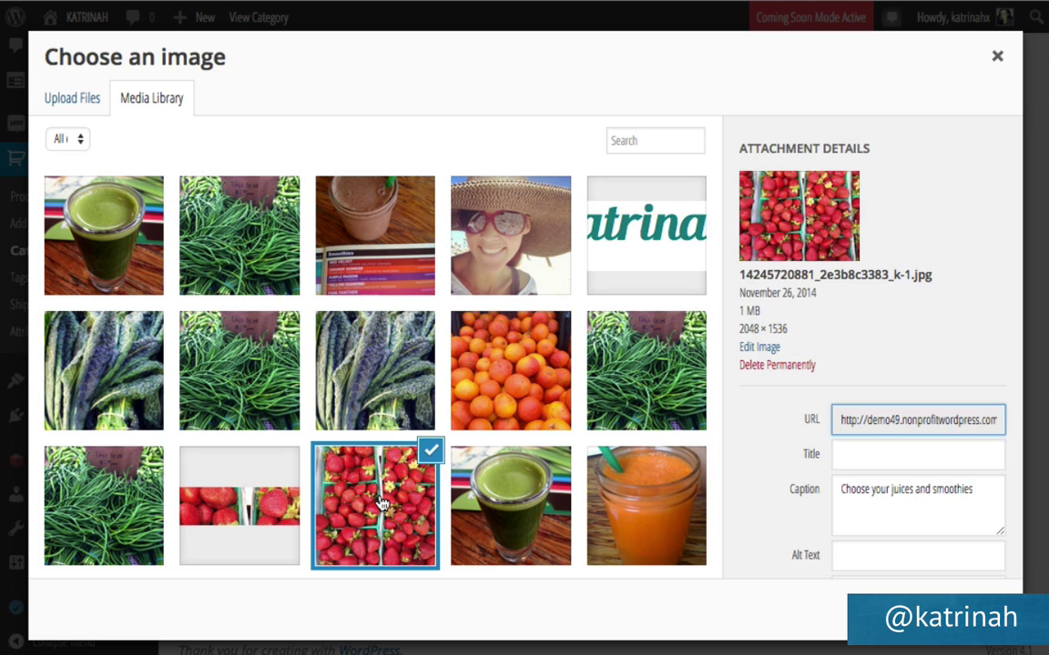
{"action": "key", "text": "Escape"}
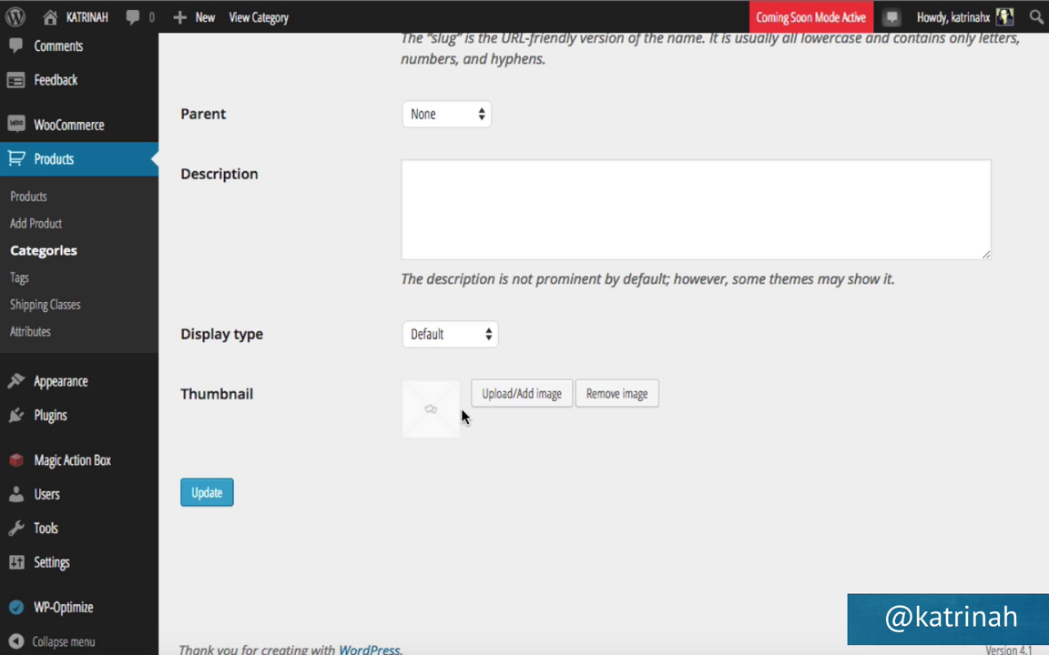
{"action": "left_click", "coordinate": [208, 493]}
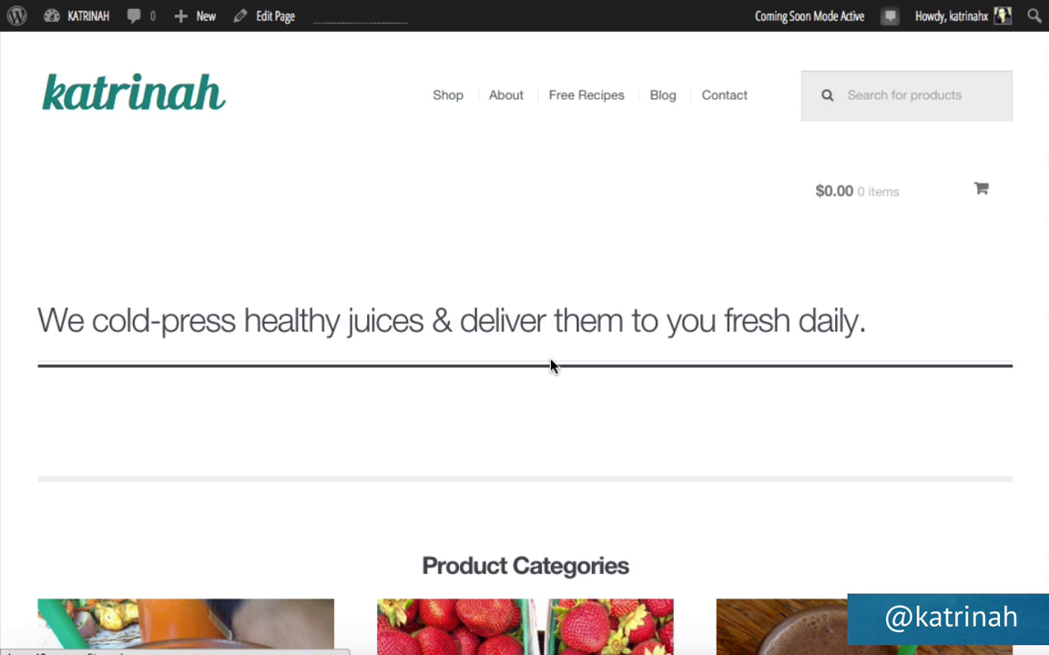
{"action": "scroll", "coordinate": [288, 394], "scroll_direction": "down", "scroll_amount": 5}
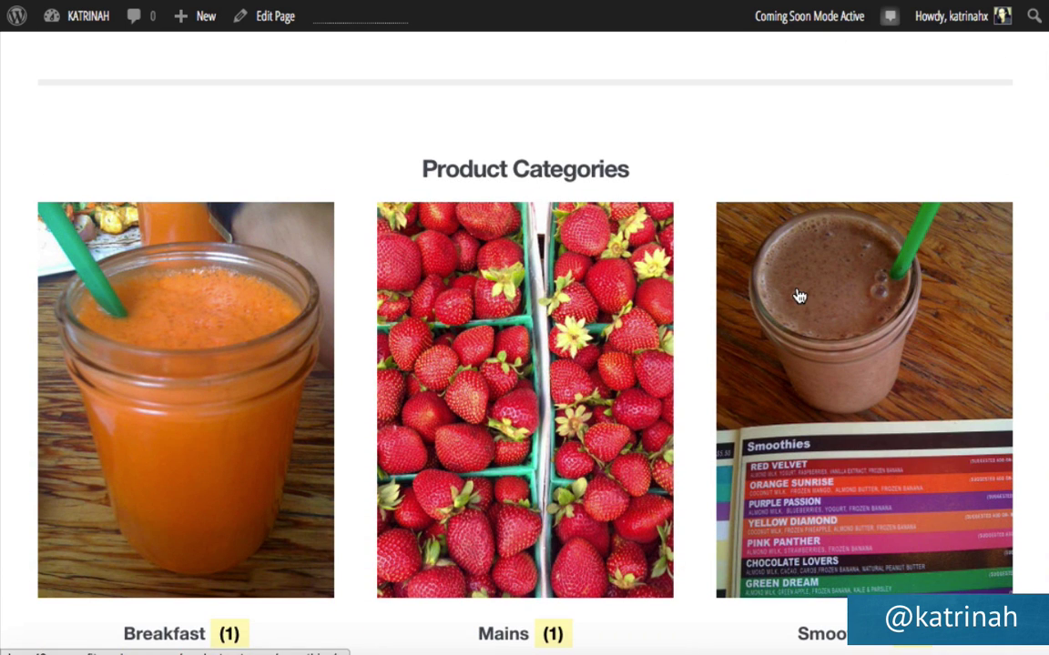
{"action": "scroll", "coordinate": [573, 357], "scroll_direction": "down", "scroll_amount": 10}
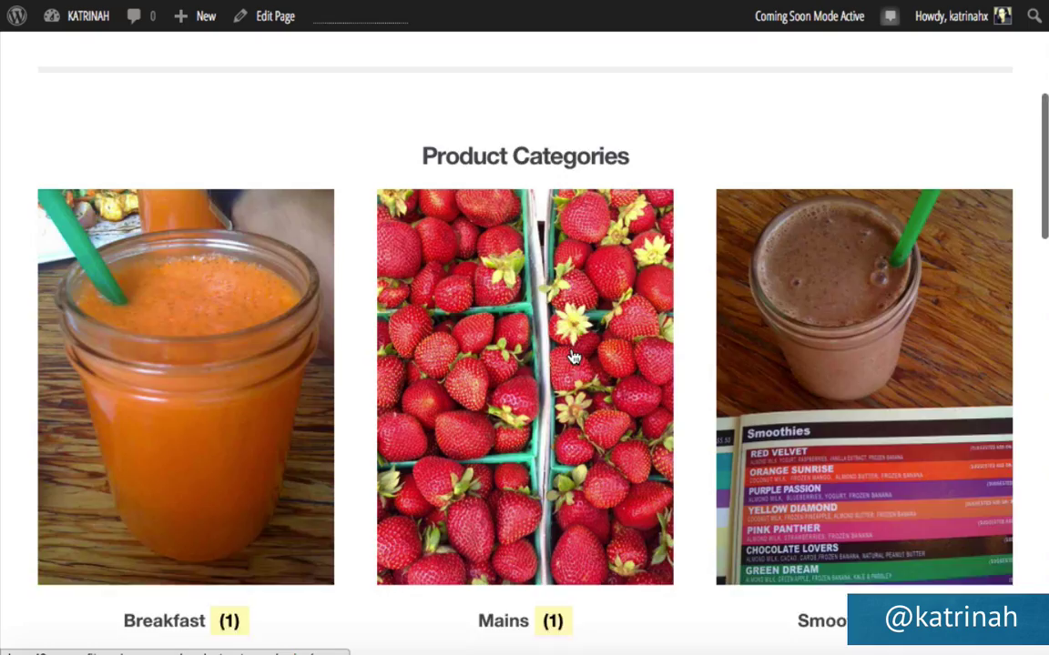
{"action": "scroll", "coordinate": [571, 356], "scroll_direction": "down", "scroll_amount": 6}
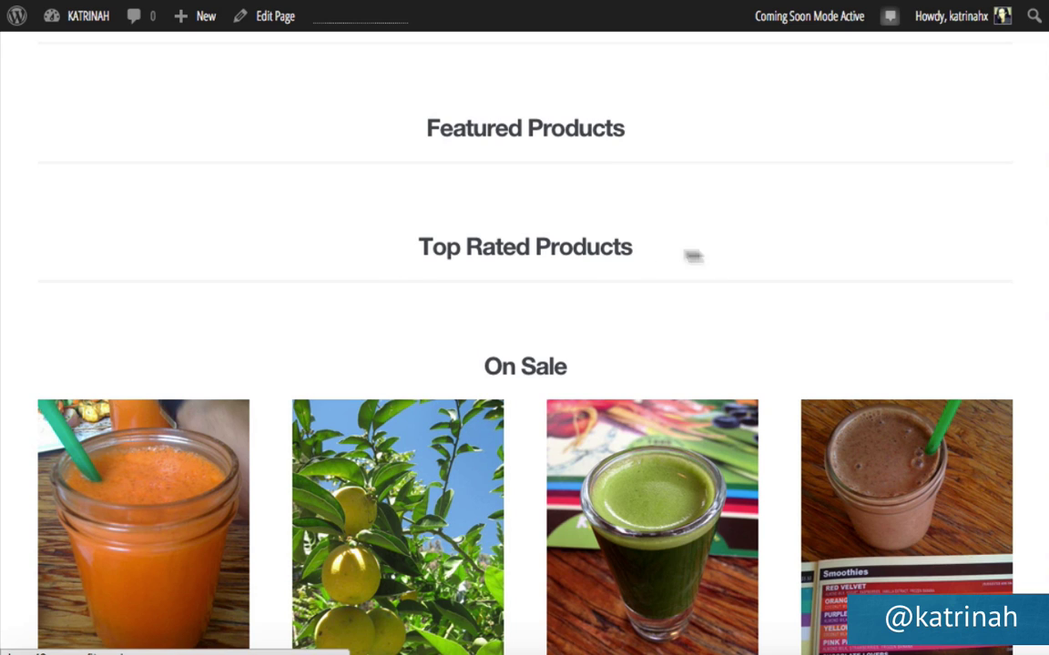
{"action": "scroll", "coordinate": [491, 235], "scroll_direction": "up", "scroll_amount": 10}
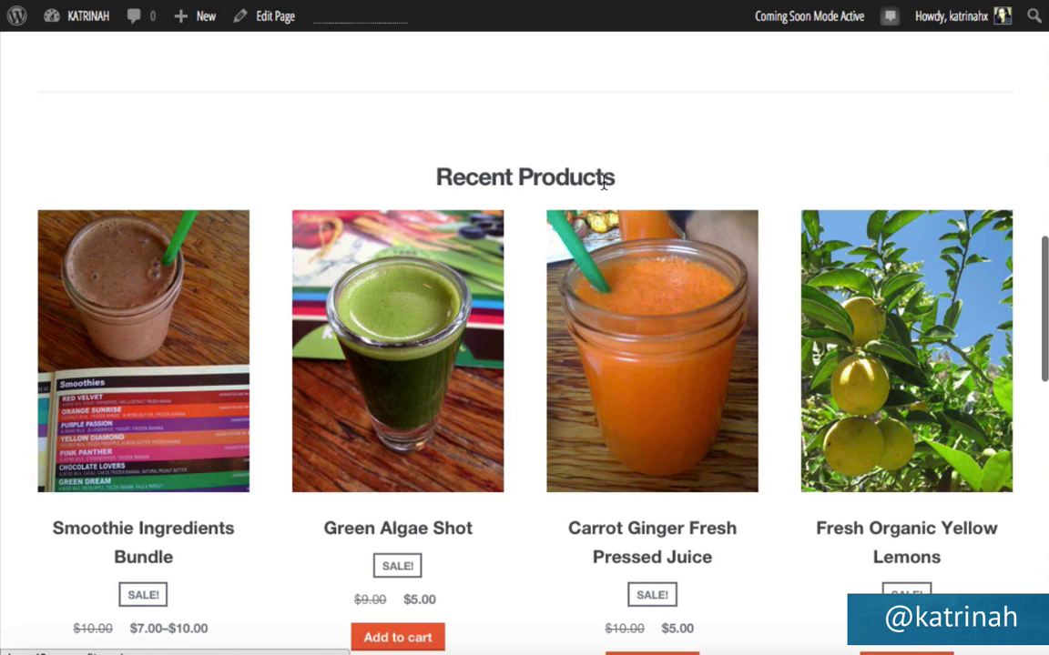
{"action": "scroll", "coordinate": [617, 280], "scroll_direction": "down", "scroll_amount": 3}
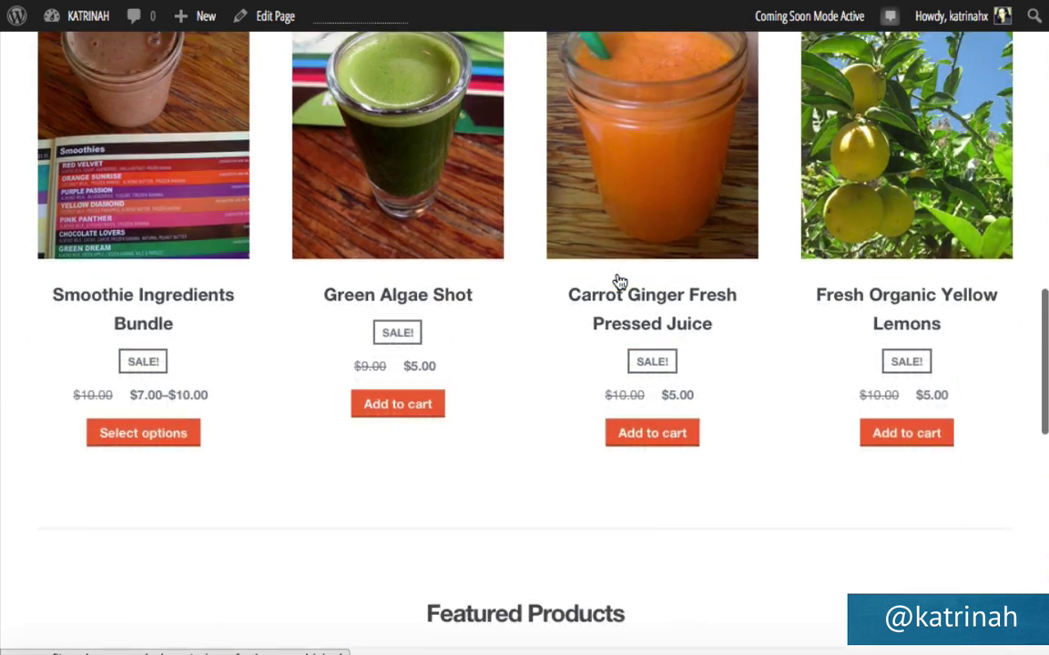
{"action": "scroll", "coordinate": [617, 281], "scroll_direction": "down", "scroll_amount": 3}
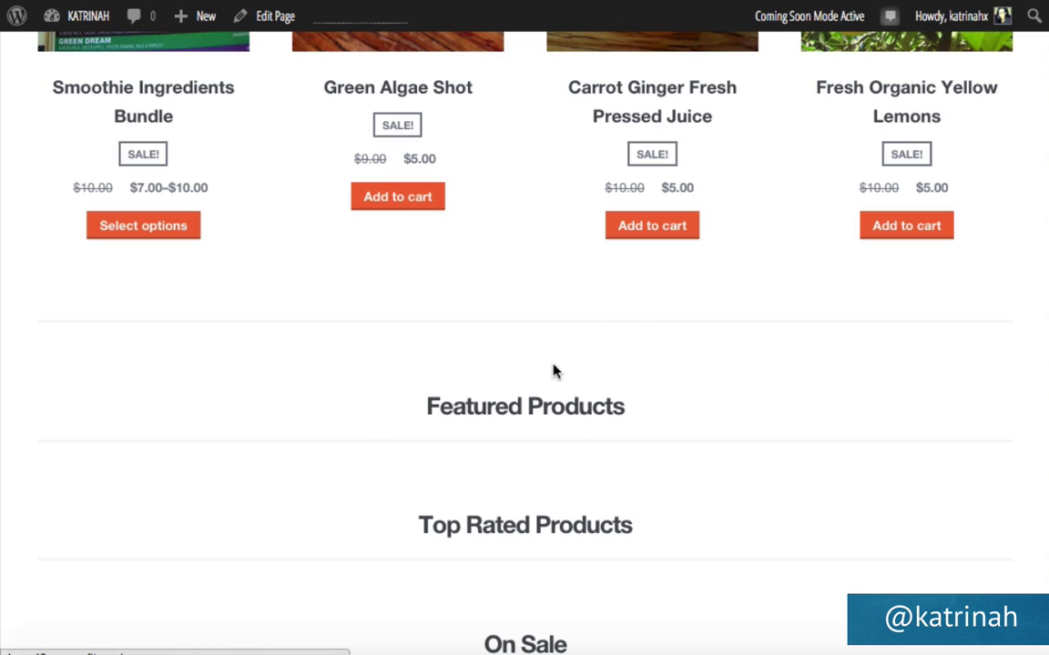
{"action": "mouse_move", "coordinate": [79, 20]}
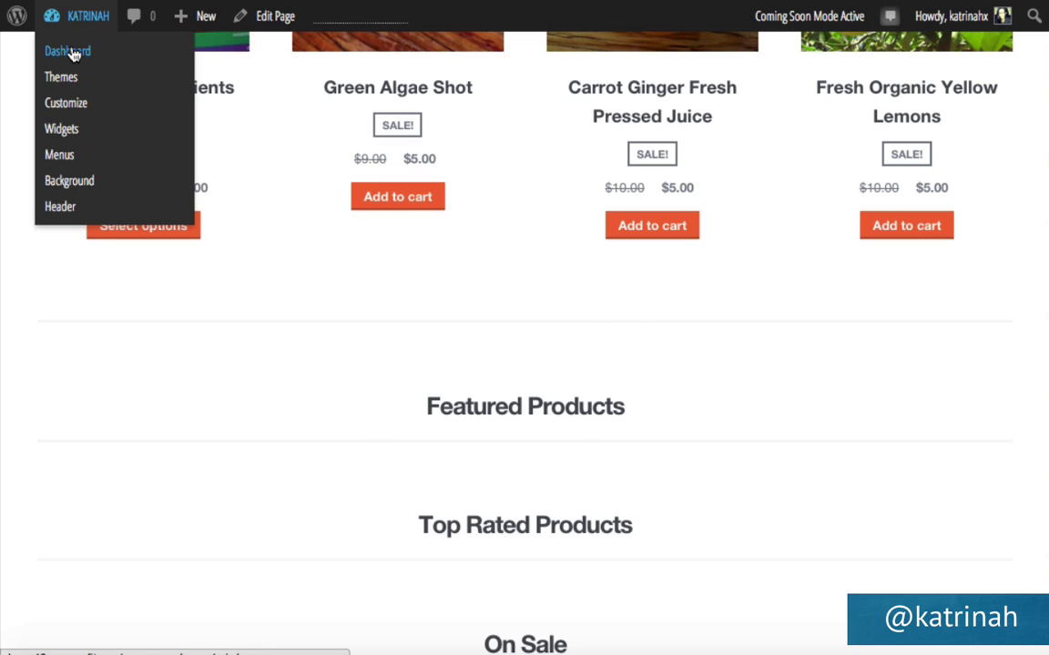
Go to Appearance > Storefront and scroll down to the Using Storefront setup tasks.
{"action": "left_click", "coordinate": [72, 53]}
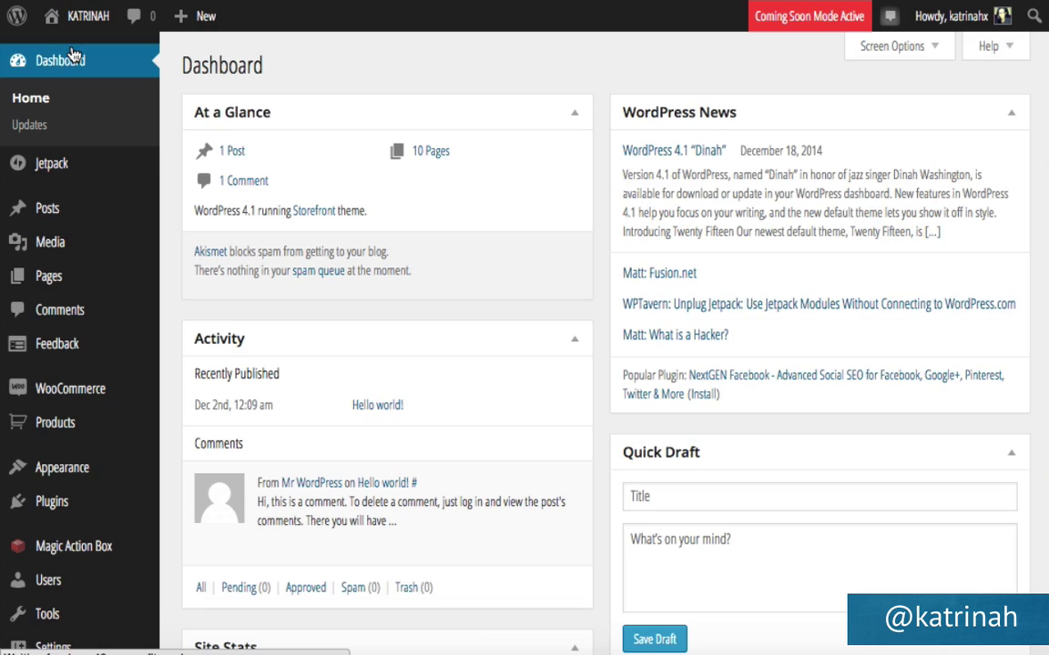
{"action": "mouse_move", "coordinate": [57, 482]}
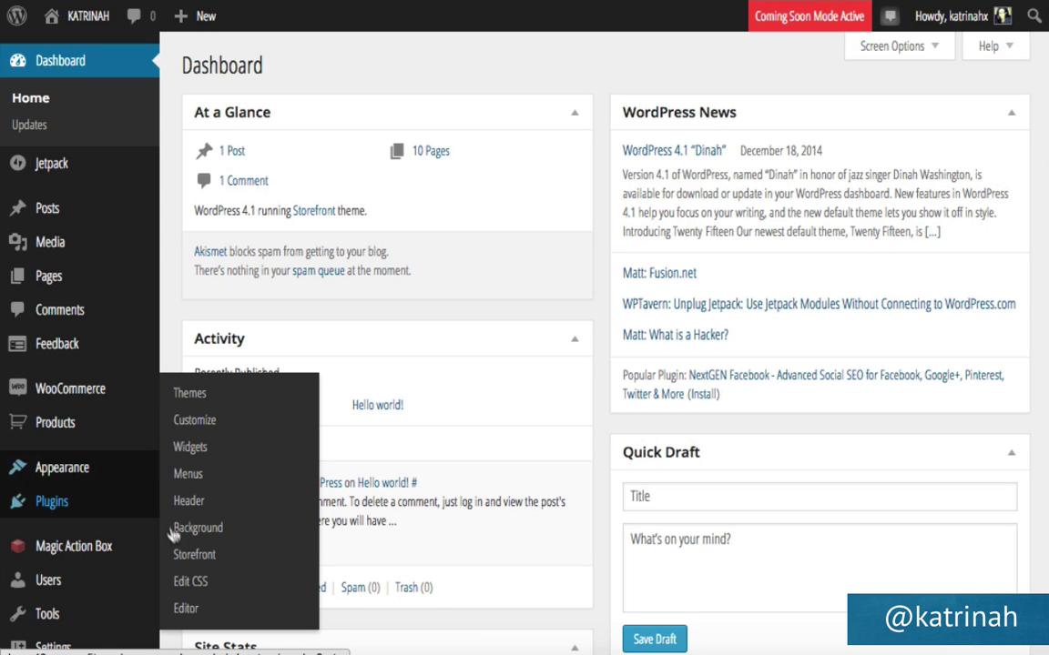
{"action": "left_click", "coordinate": [194, 557]}
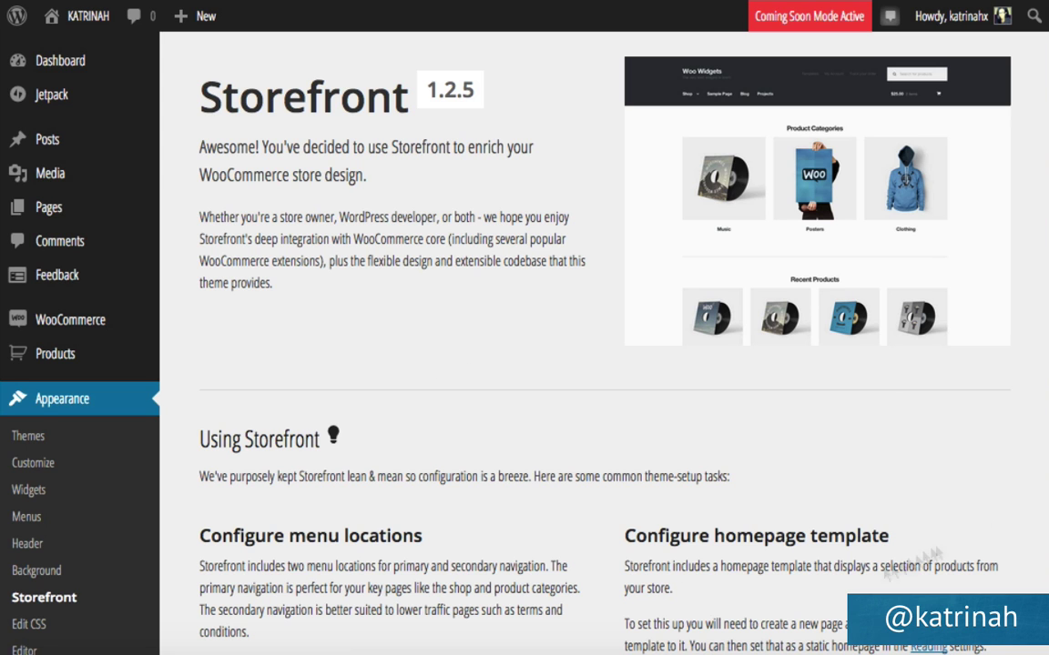
{"action": "scroll", "coordinate": [760, 371], "scroll_direction": "down", "scroll_amount": 3}
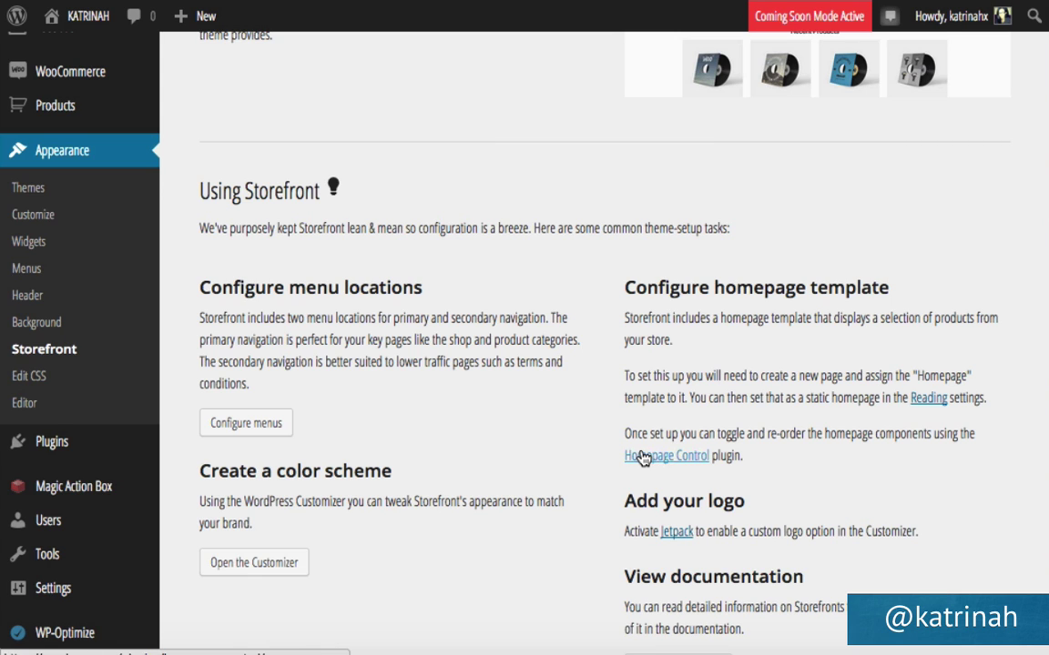
{"action": "left_click", "coordinate": [643, 456]}
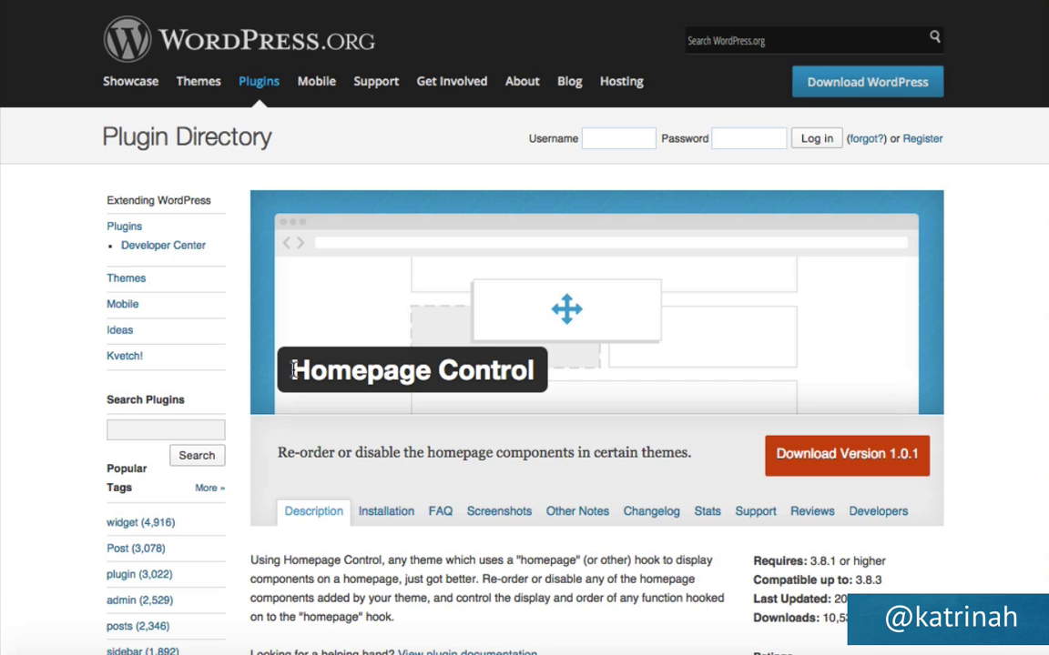
{"action": "left_click_drag", "start_coordinate": [290, 369], "coordinate": [537, 369]}
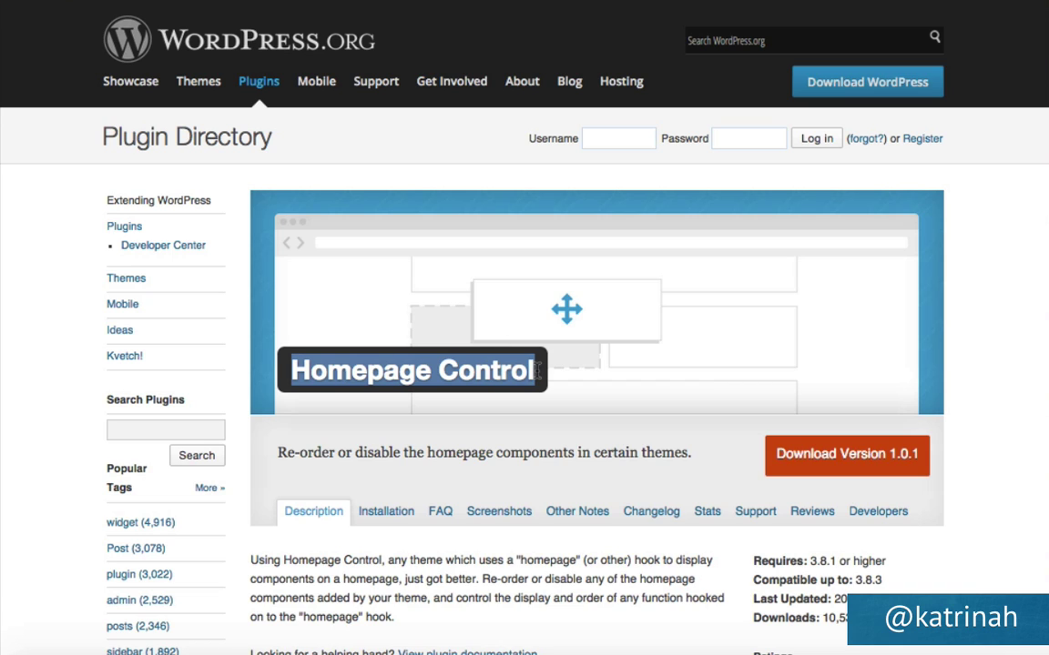
{"action": "left_click", "coordinate": [28, 3]}
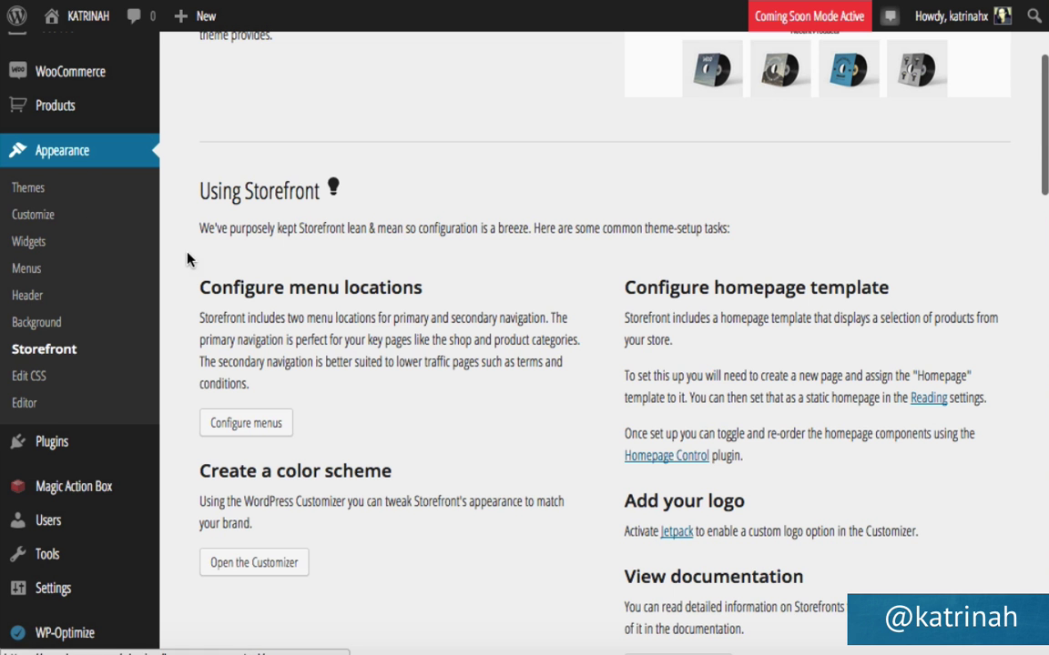
Search for, install and activate Homepage Control 1.0.1, then open Appearance > Homepage.
{"action": "mouse_move", "coordinate": [50, 449]}
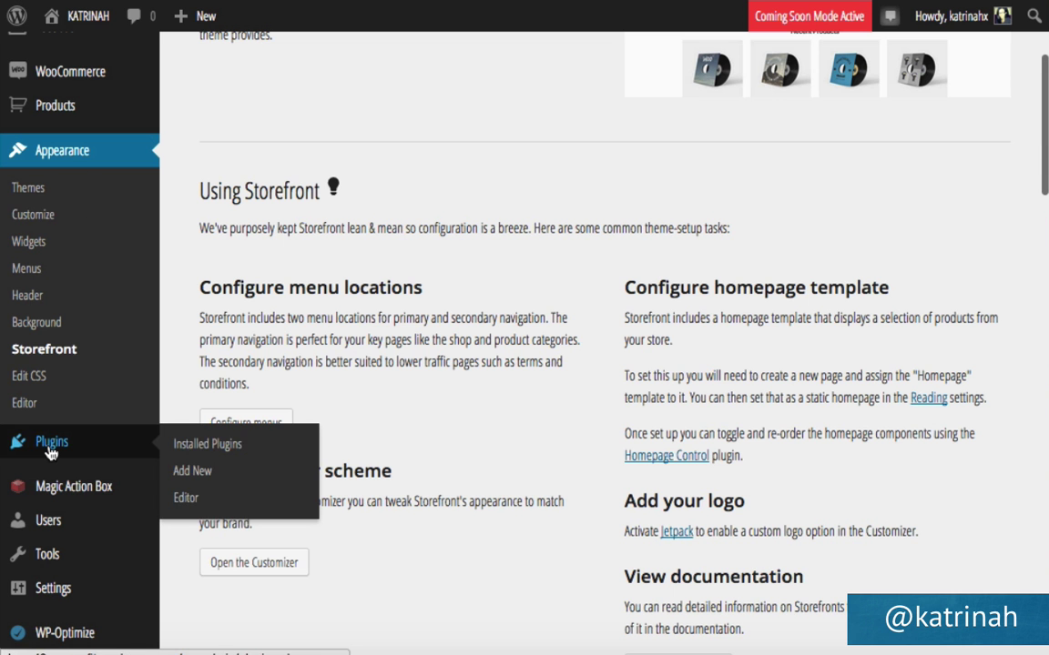
{"action": "left_click", "coordinate": [203, 473]}
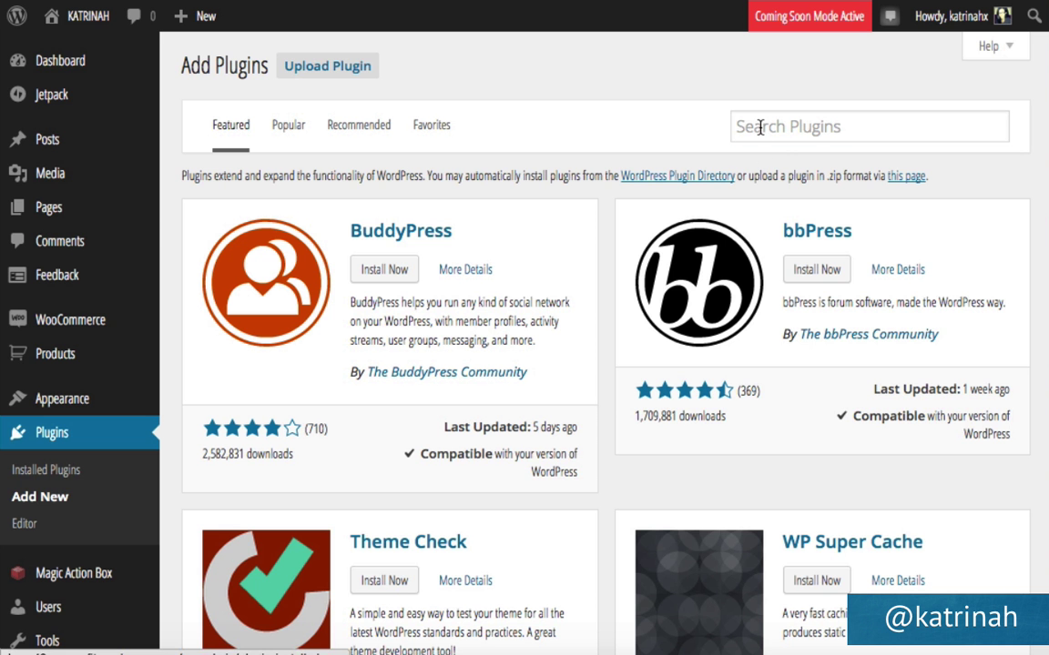
{"action": "left_click", "coordinate": [760, 128]}
{"action": "type", "text": "Homepage Control"}
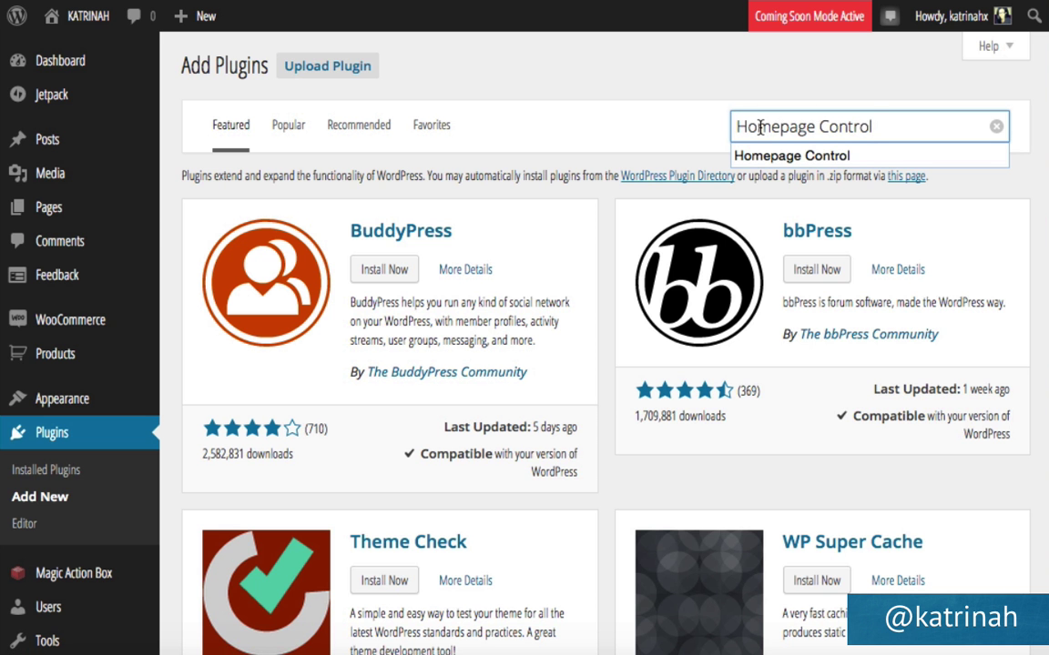
{"action": "key", "text": "Return"}
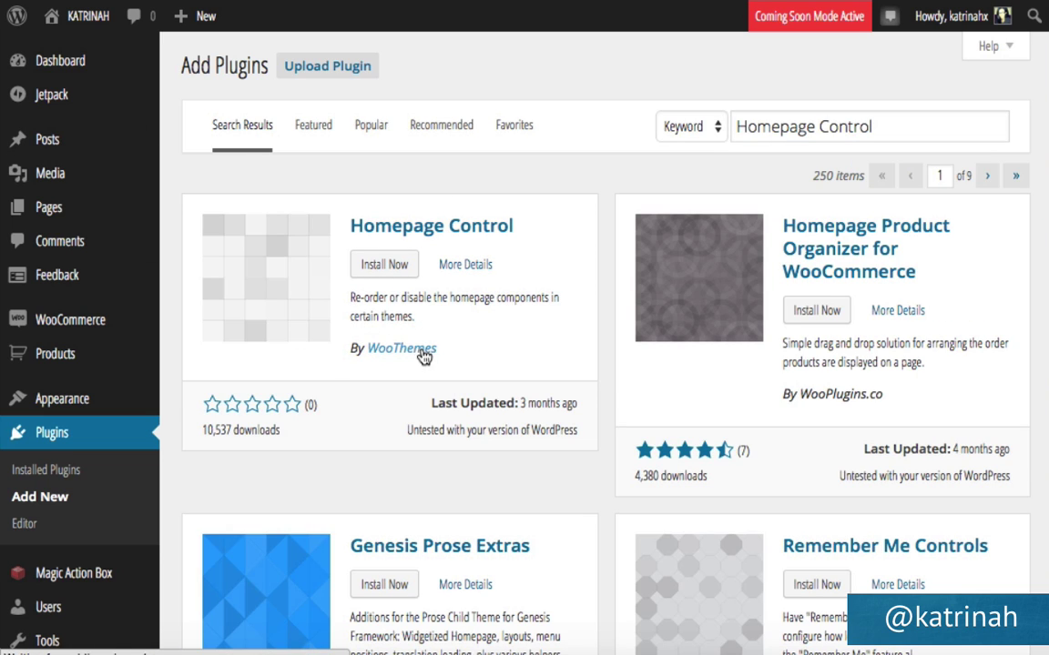
{"action": "left_click", "coordinate": [383, 266]}
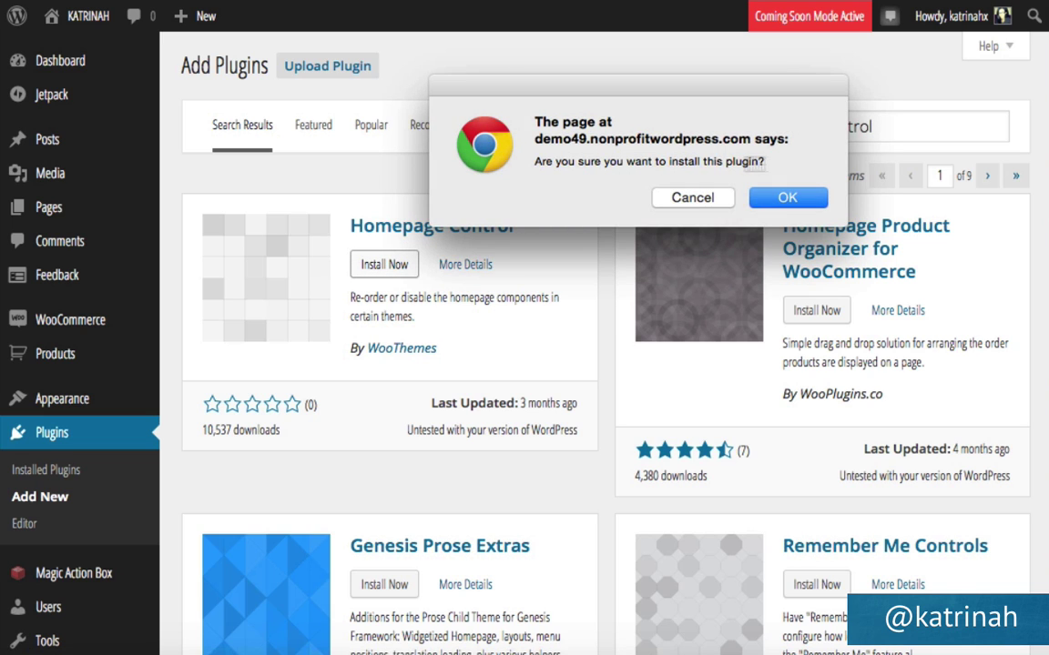
{"action": "left_click", "coordinate": [801, 197]}
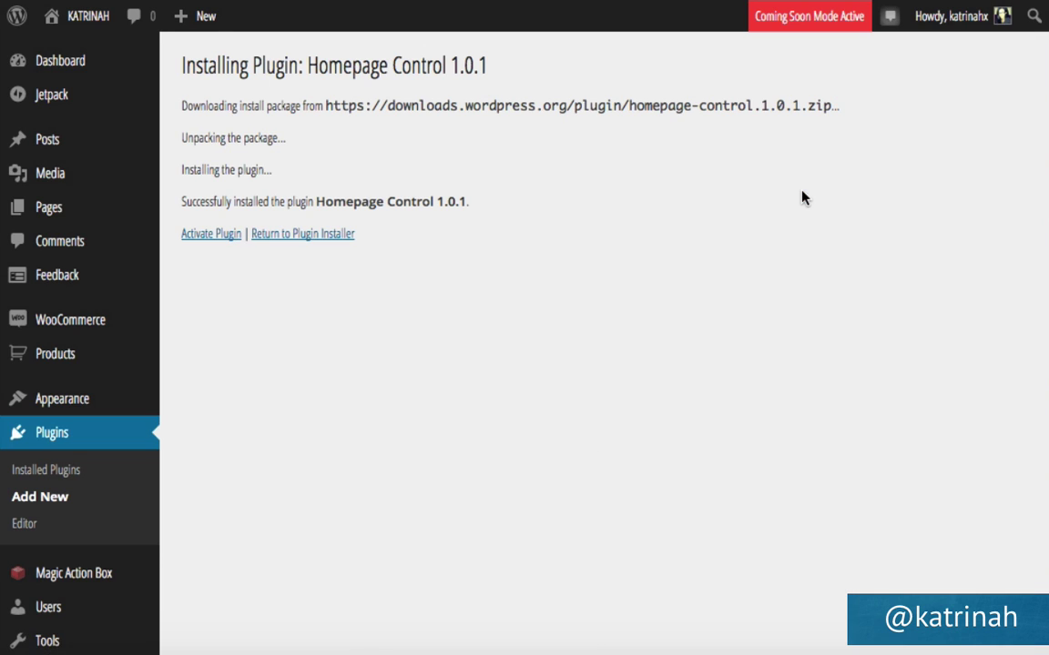
{"action": "left_click", "coordinate": [211, 234]}
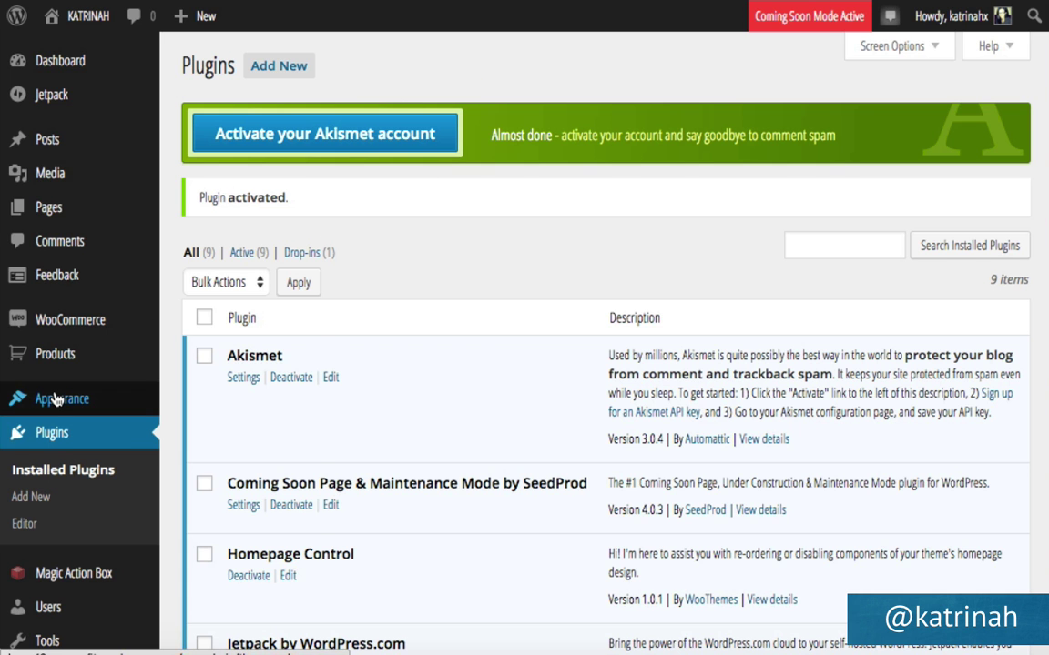
{"action": "mouse_move", "coordinate": [90, 397]}
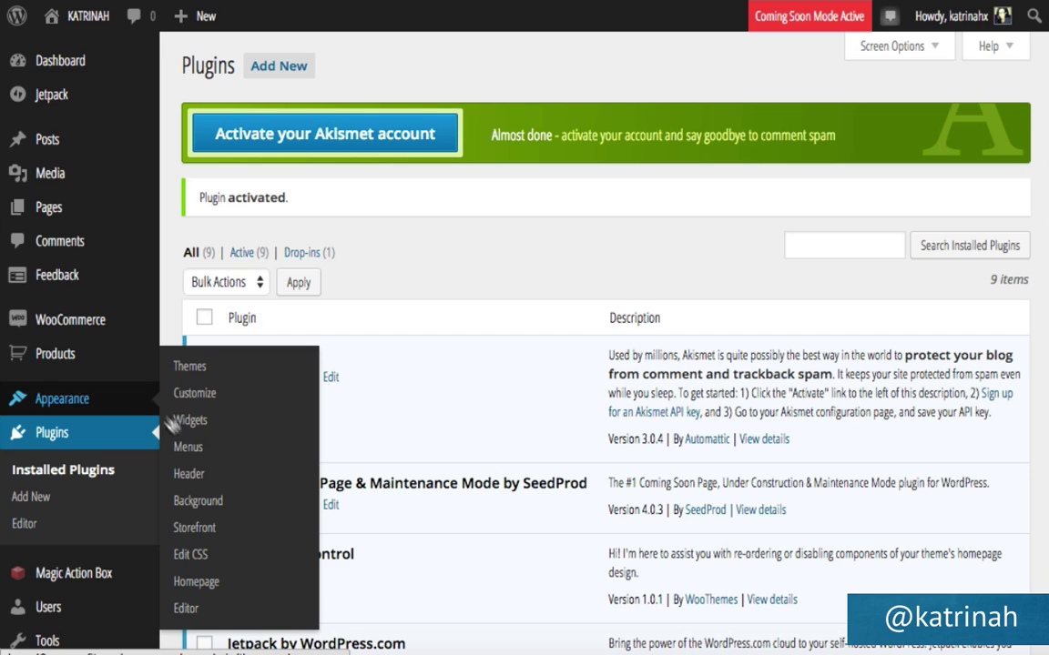
{"action": "left_click", "coordinate": [196, 584]}
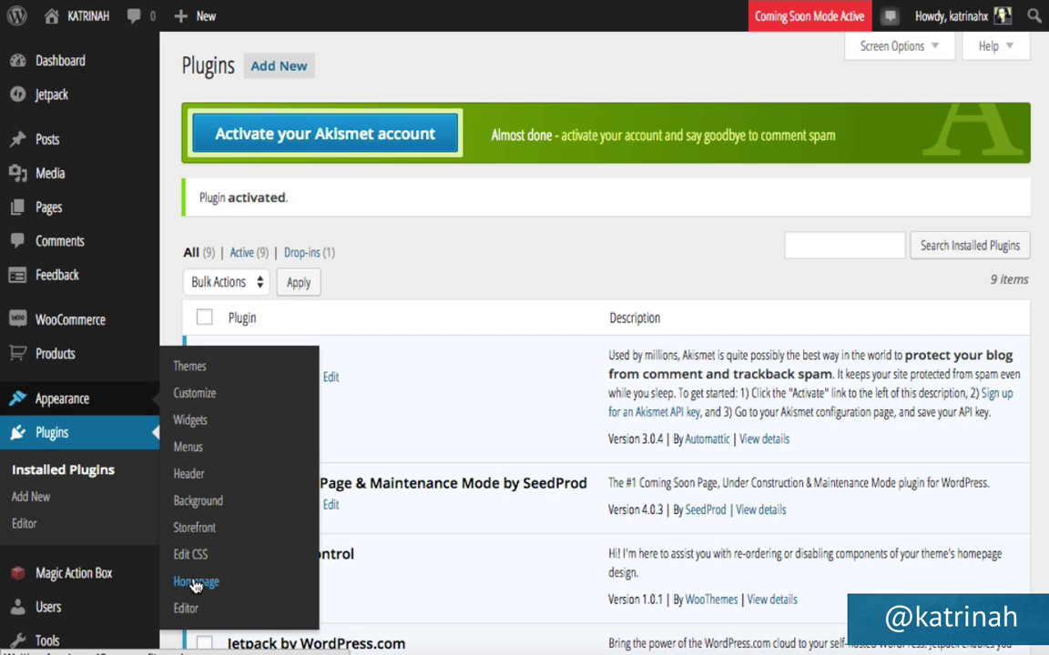
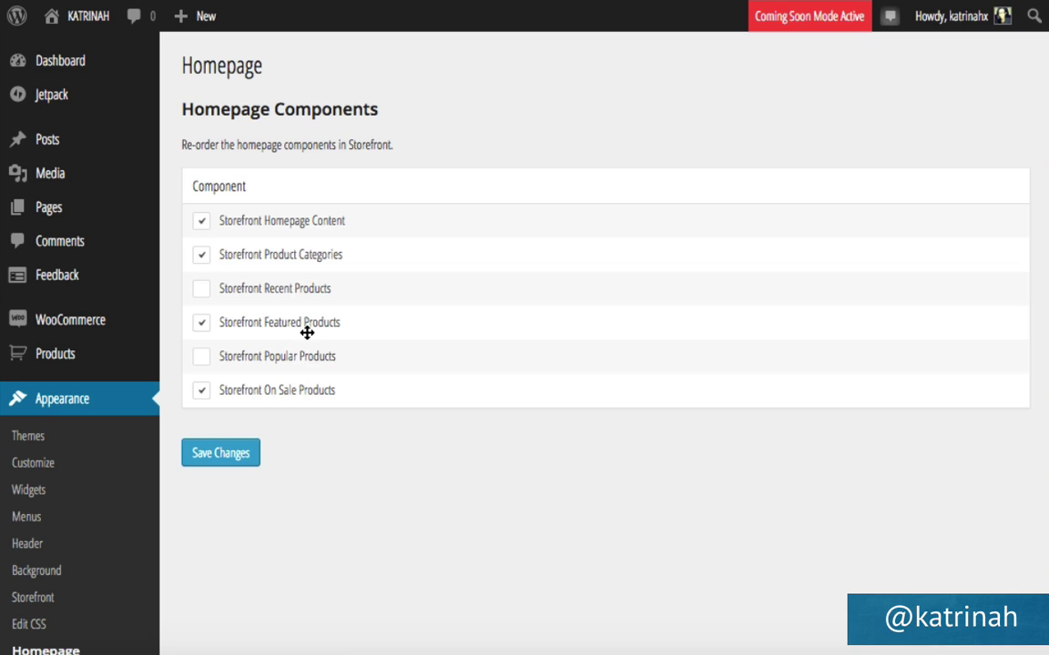
Save the homepage component settings and scroll through the live homepage's category and product sections.
{"action": "left_click", "coordinate": [220, 454]}
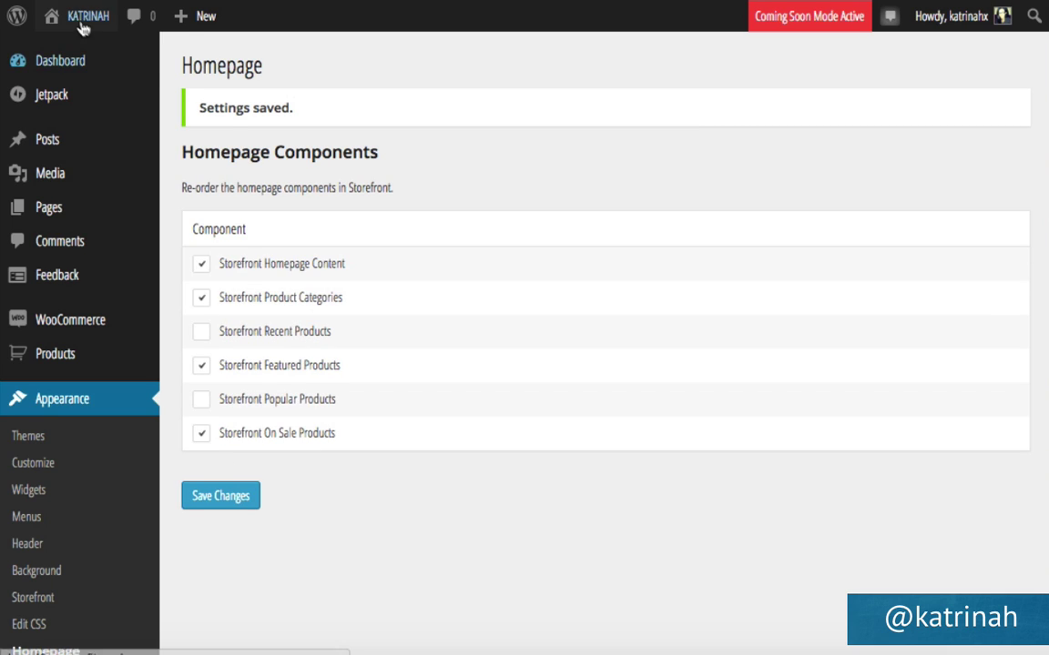
{"action": "mouse_move", "coordinate": [87, 22]}
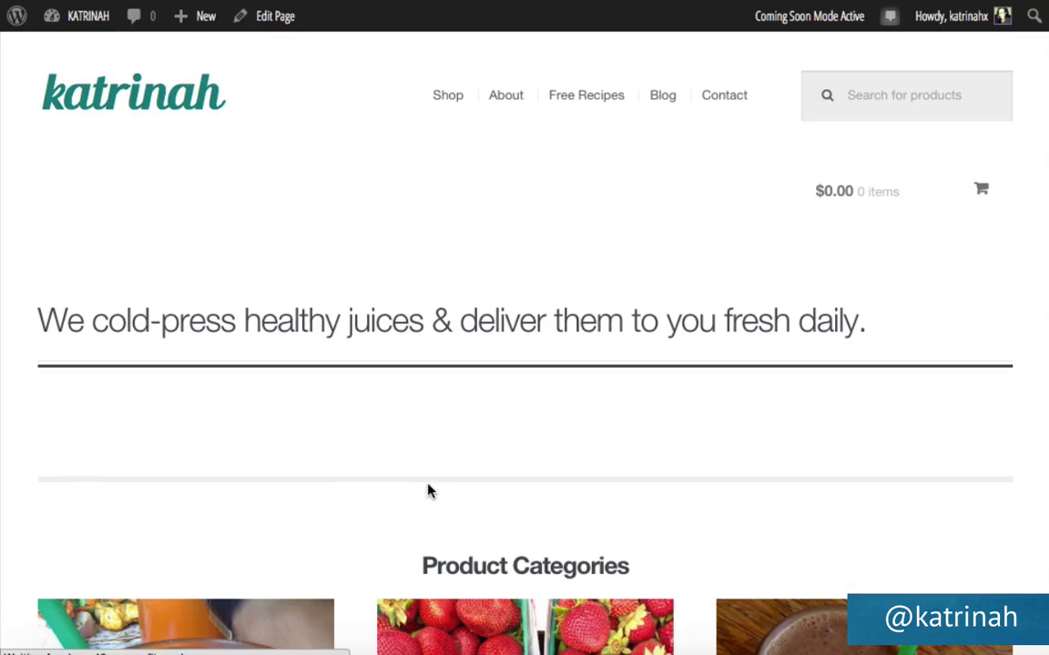
{"action": "scroll", "coordinate": [428, 491], "scroll_direction": "down", "scroll_amount": 3}
{"action": "scroll", "coordinate": [429, 492], "scroll_direction": "down", "scroll_amount": 5}
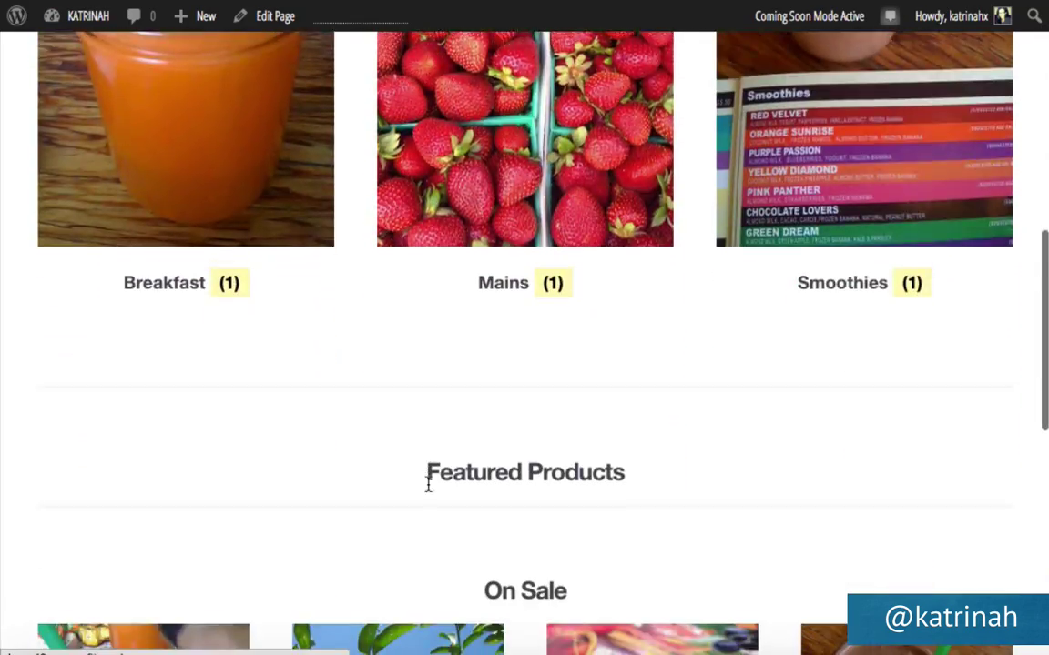
{"action": "scroll", "coordinate": [433, 447], "scroll_direction": "down", "scroll_amount": 5}
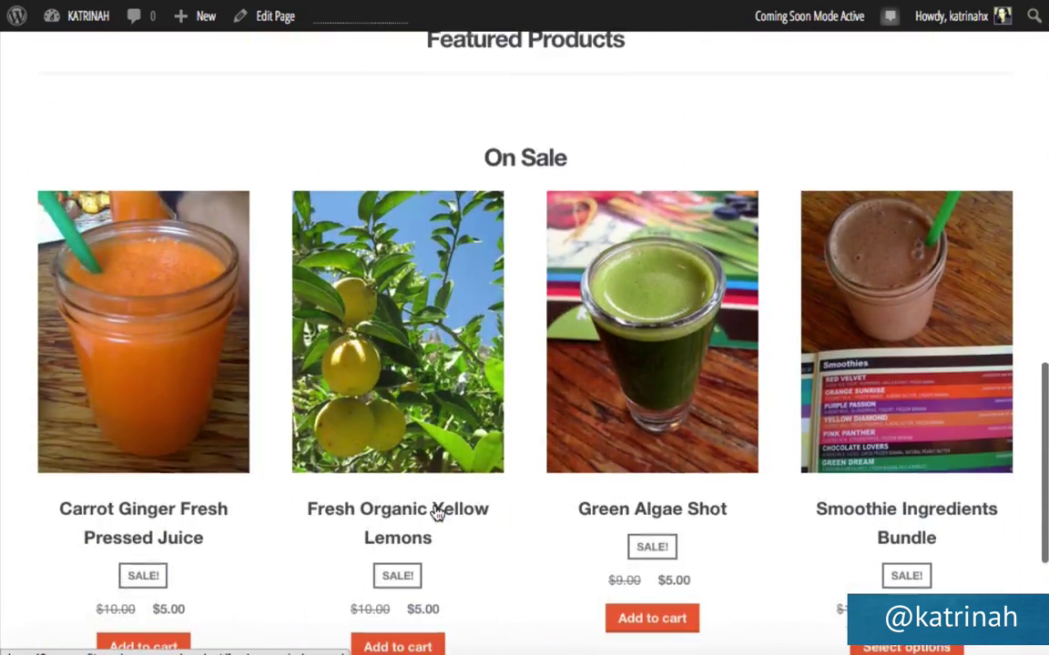
{"action": "scroll", "coordinate": [436, 511], "scroll_direction": "down", "scroll_amount": 3}
{"action": "scroll", "coordinate": [435, 511], "scroll_direction": "up", "scroll_amount": 8}
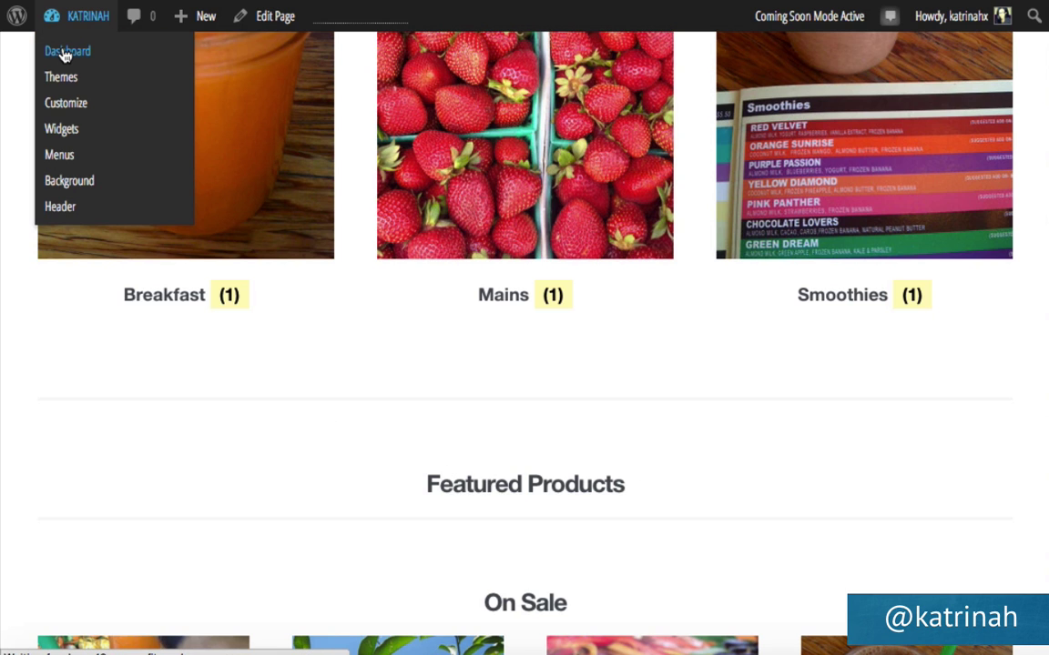
Open the Products list and mark Smoothie Ingredients Bundle as featured via Quick Edit.
{"action": "left_click", "coordinate": [65, 54]}
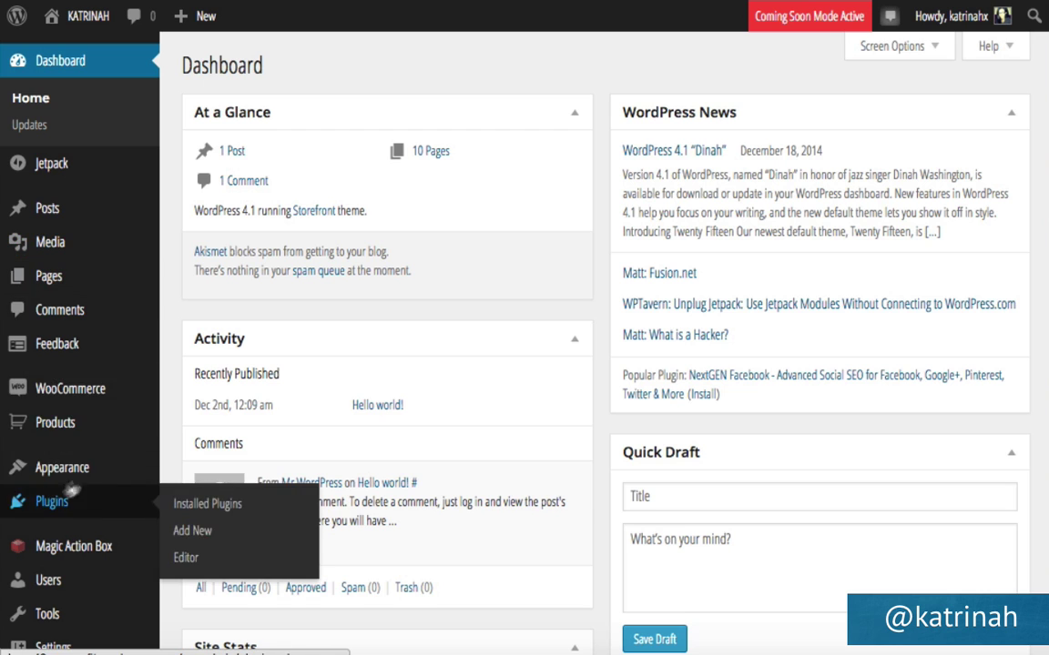
{"action": "mouse_move", "coordinate": [150, 396]}
{"action": "scroll", "coordinate": [173, 292], "scroll_direction": "down", "scroll_amount": 3}
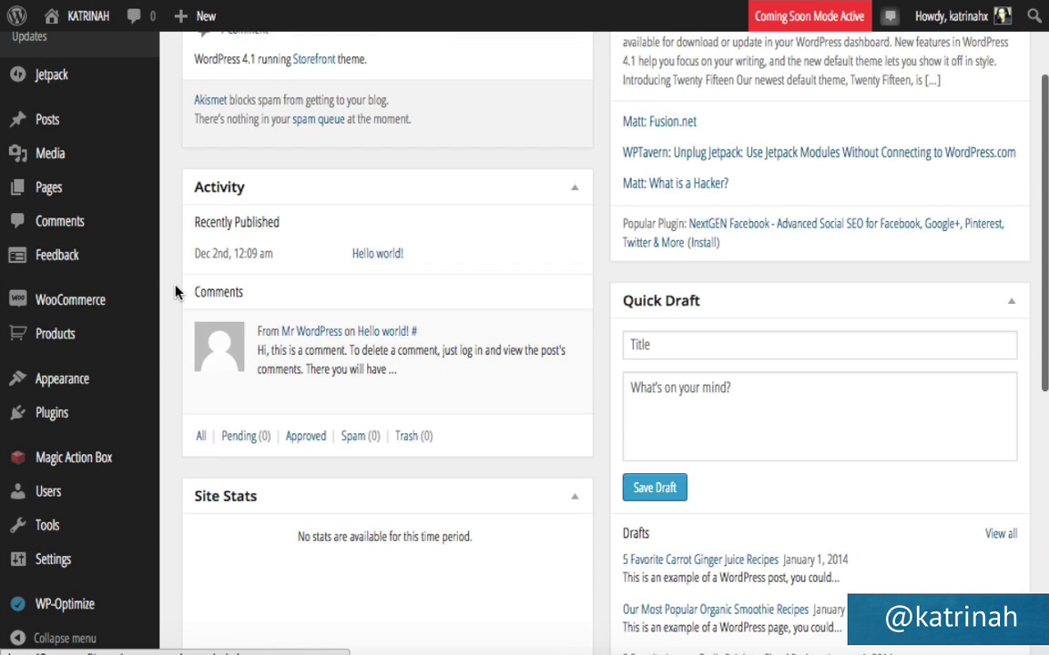
{"action": "mouse_move", "coordinate": [38, 344]}
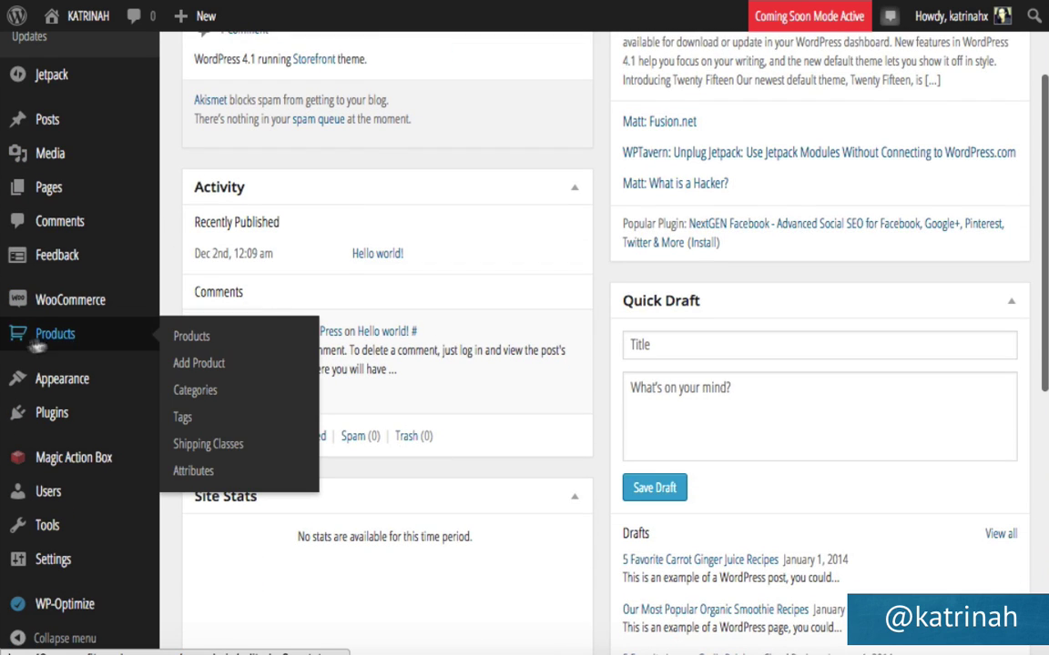
{"action": "left_click", "coordinate": [191, 336]}
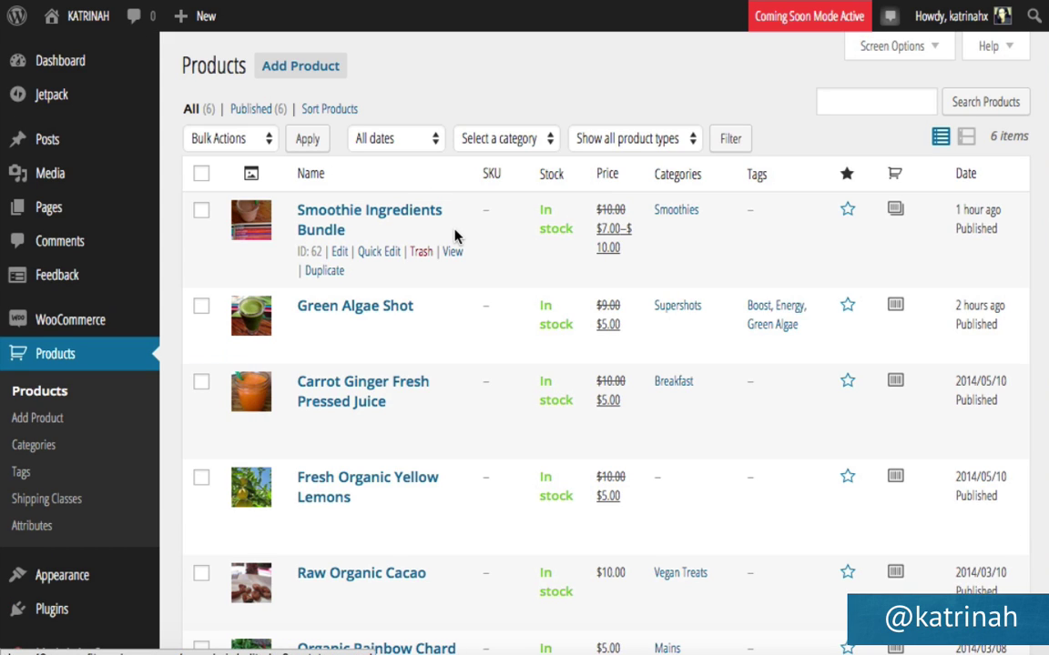
{"action": "left_click", "coordinate": [379, 252]}
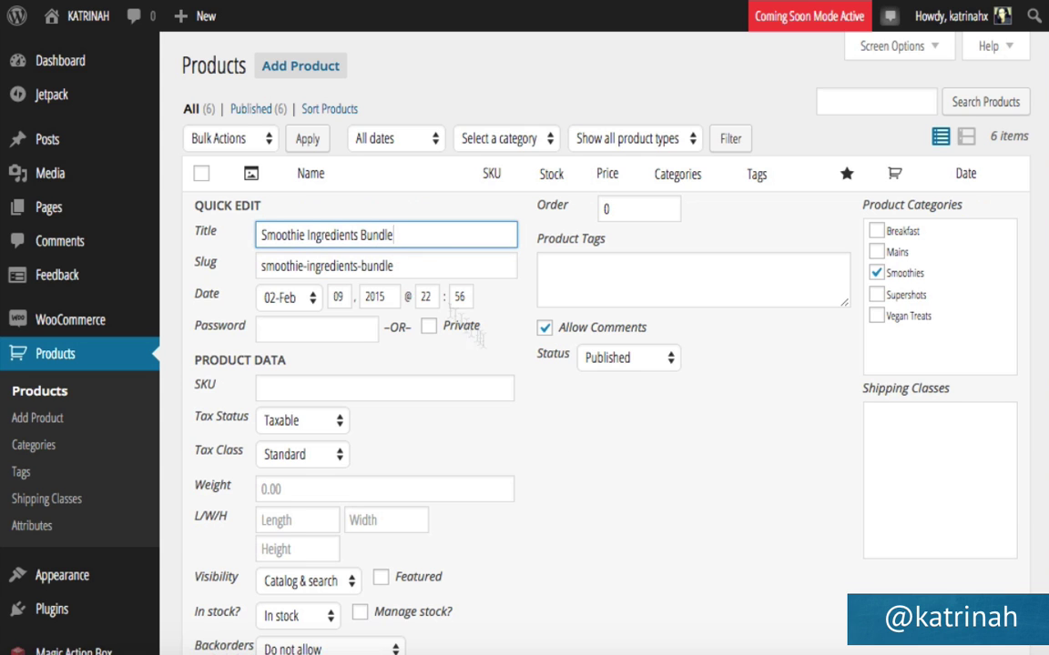
{"action": "scroll", "coordinate": [585, 535], "scroll_direction": "down", "scroll_amount": 2}
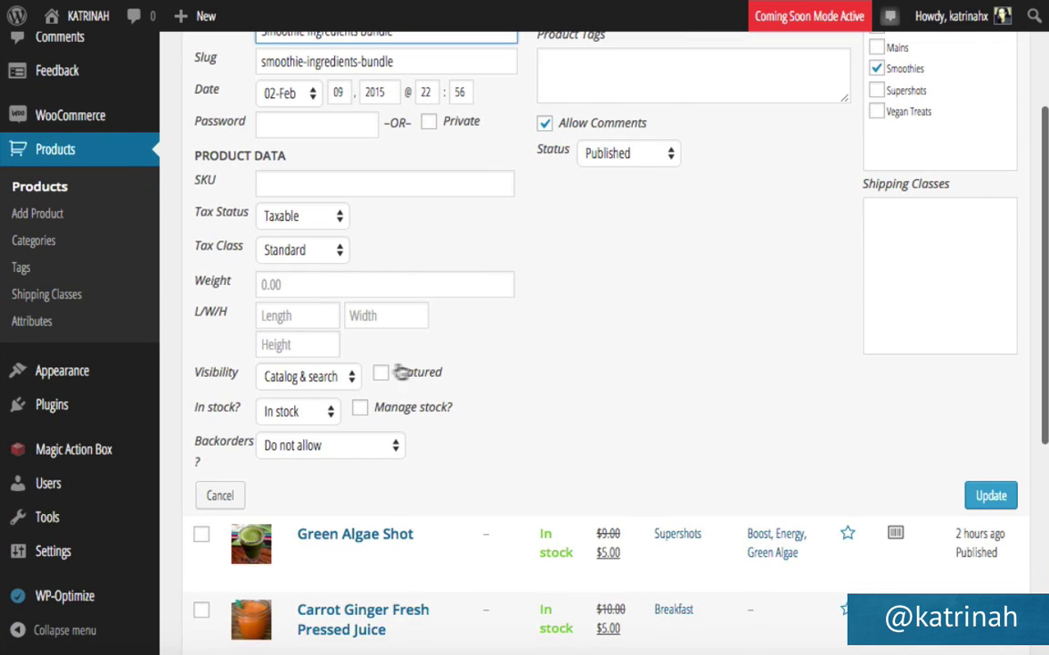
{"action": "left_click", "coordinate": [382, 375]}
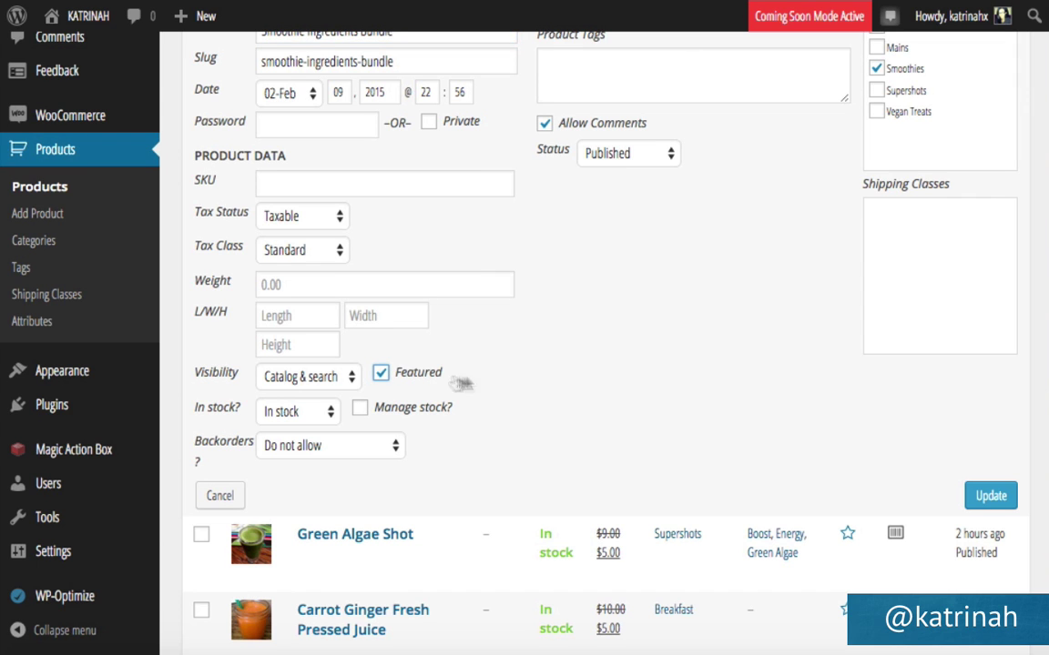
{"action": "left_click", "coordinate": [991, 499]}
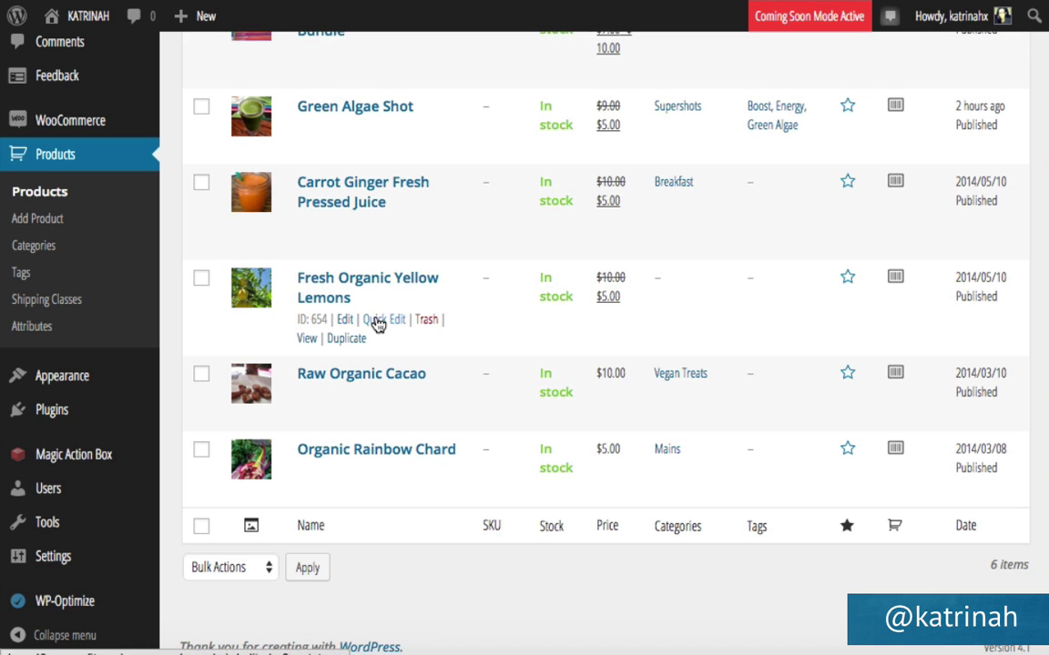
Mark Fresh Organic Yellow Lemons and Raw Organic Cacao as featured products.
{"action": "left_click", "coordinate": [378, 319]}
{"action": "scroll", "coordinate": [554, 421], "scroll_direction": "down", "scroll_amount": 3}
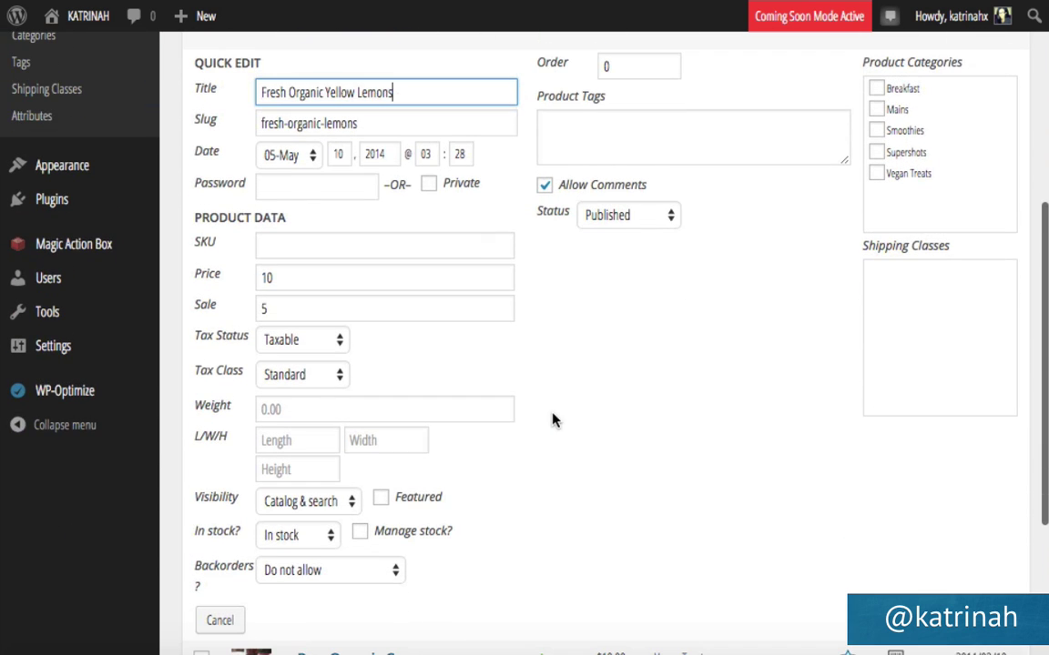
{"action": "left_click", "coordinate": [380, 497]}
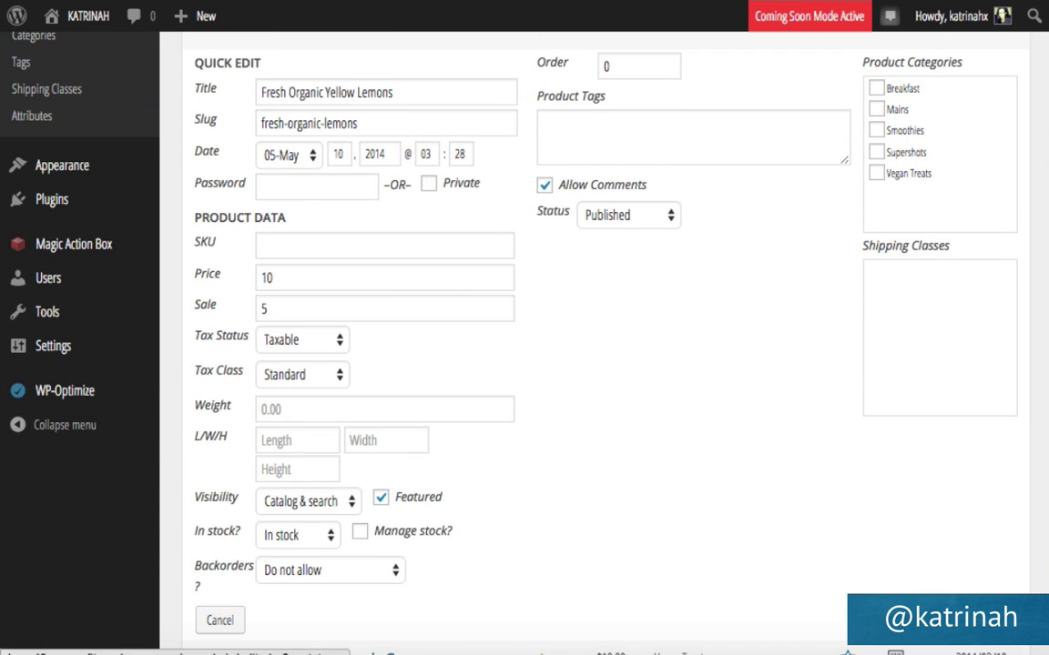
{"action": "left_click", "coordinate": [990, 620]}
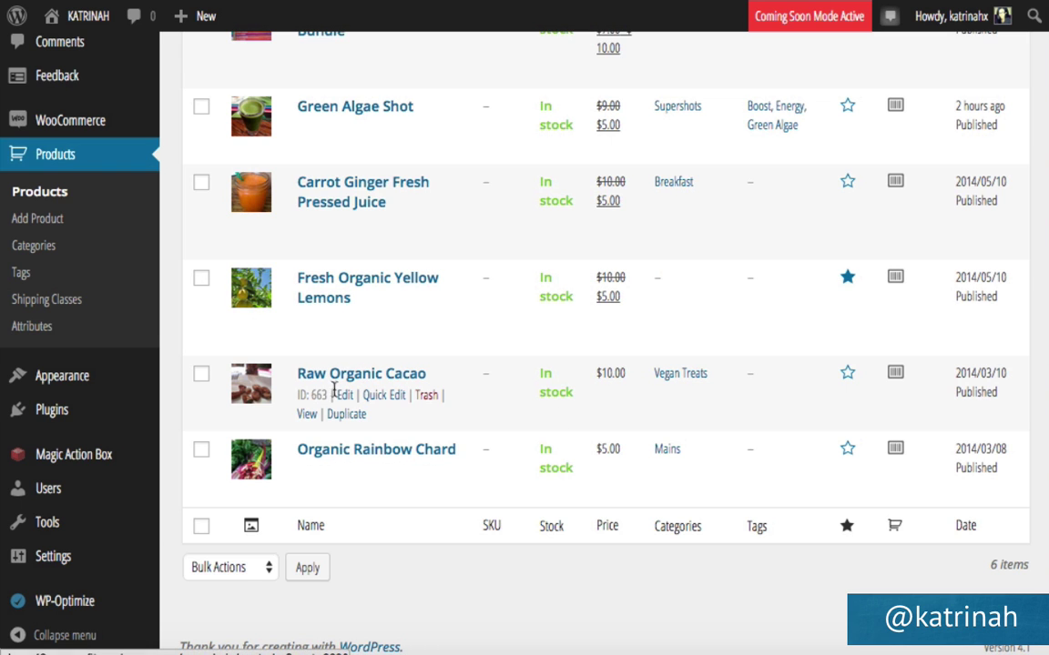
{"action": "left_click", "coordinate": [384, 397]}
{"action": "scroll", "coordinate": [550, 417], "scroll_direction": "down", "scroll_amount": 5}
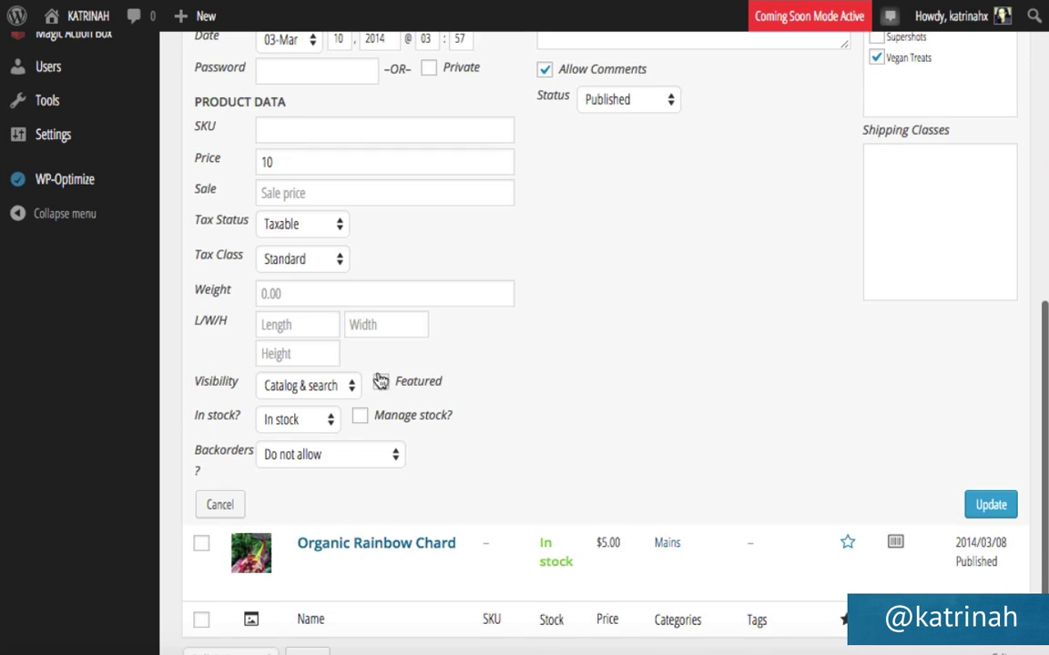
{"action": "left_click", "coordinate": [381, 382]}
{"action": "left_click", "coordinate": [991, 506]}
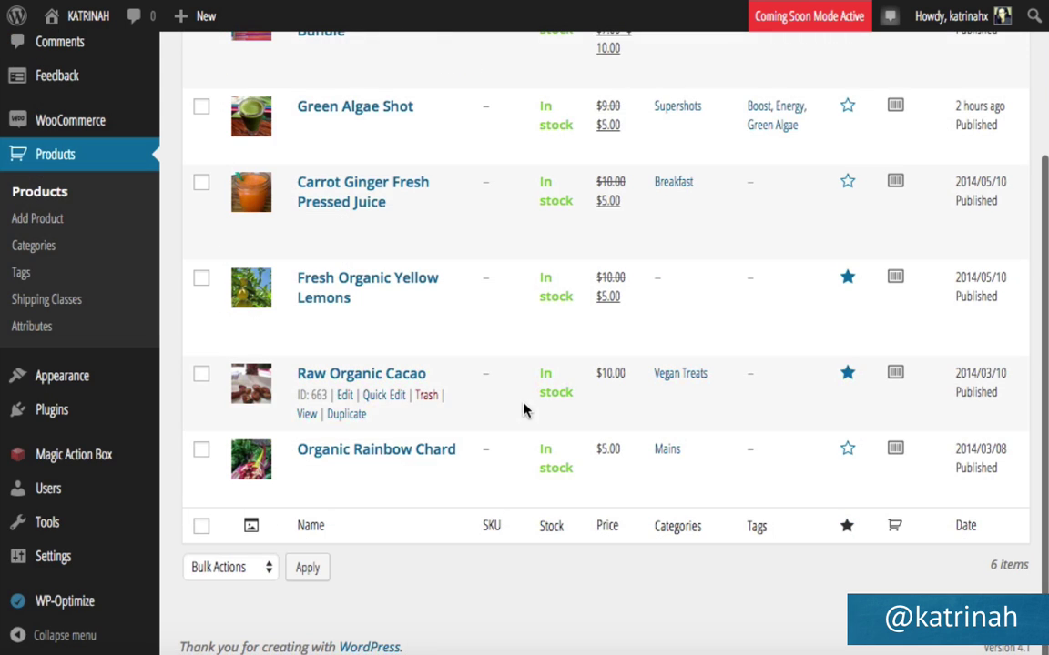
Mark Organic Rainbow Chard as featured, making four featured products.
{"action": "left_click", "coordinate": [382, 471]}
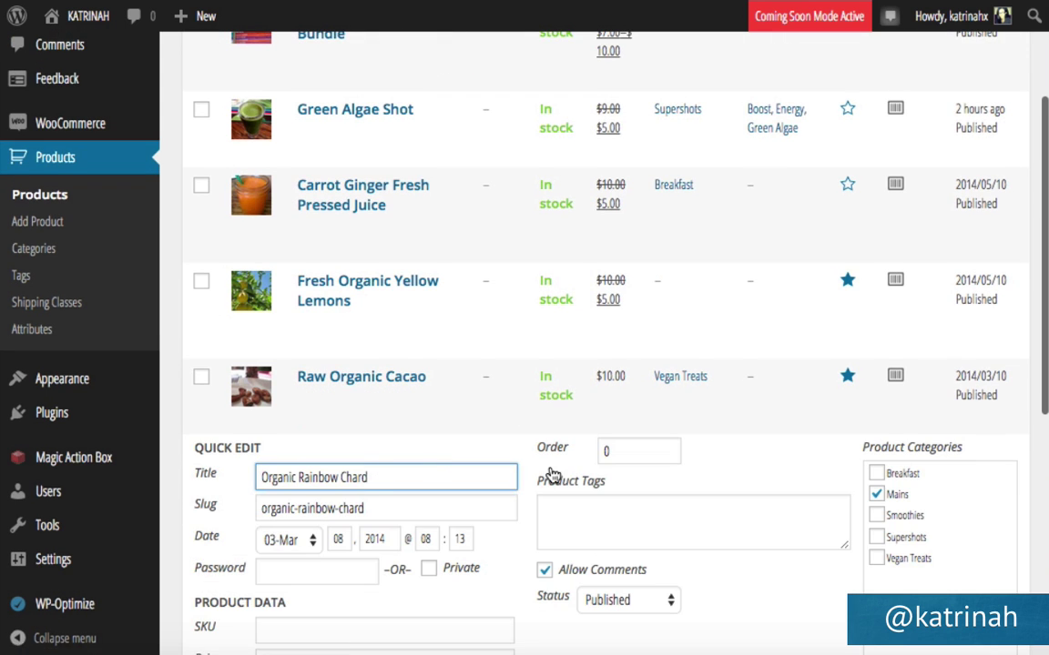
{"action": "scroll", "coordinate": [549, 474], "scroll_direction": "down", "scroll_amount": 5}
{"action": "left_click", "coordinate": [380, 363]}
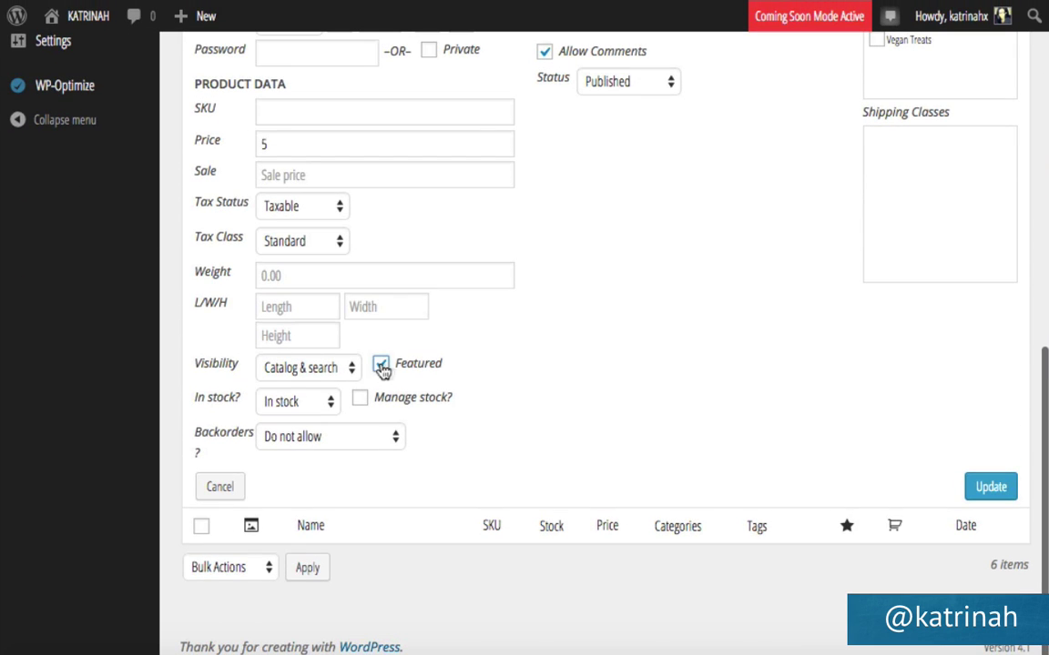
{"action": "left_click", "coordinate": [990, 488]}
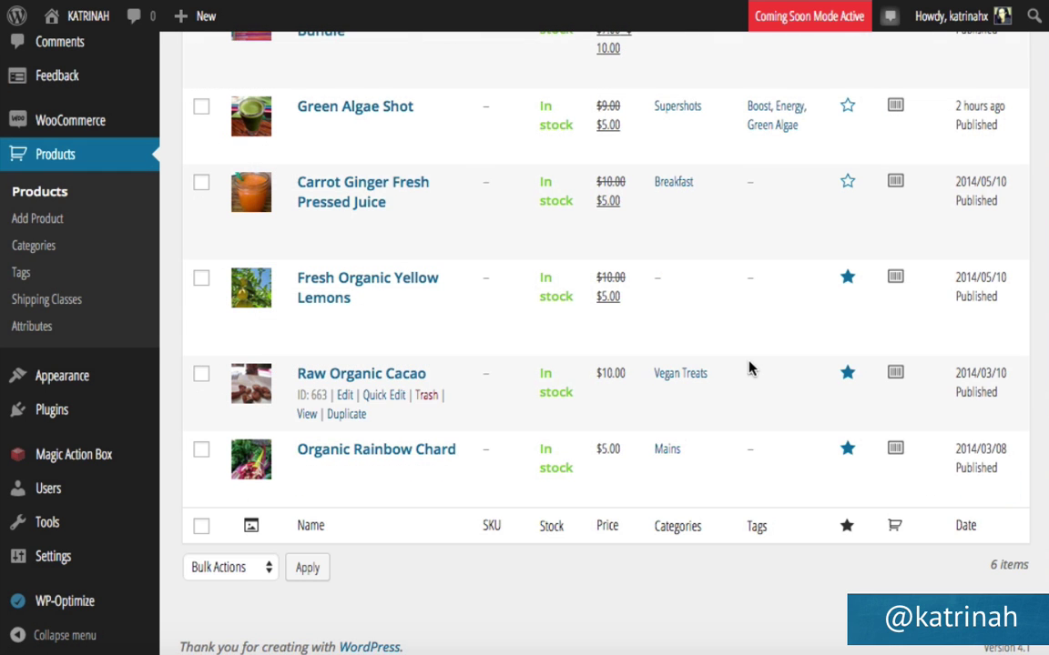
{"action": "scroll", "coordinate": [748, 367], "scroll_direction": "up", "scroll_amount": 5}
{"action": "mouse_move", "coordinate": [56, 22]}
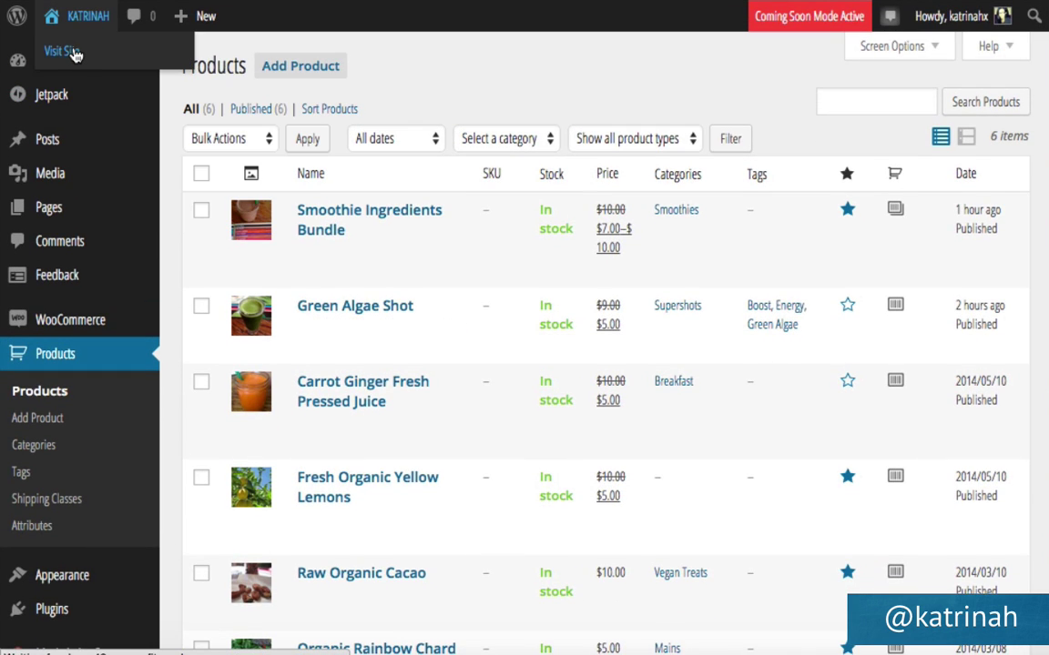
View the live homepage and scroll to check the four products under Featured Products.
{"action": "left_click", "coordinate": [73, 52]}
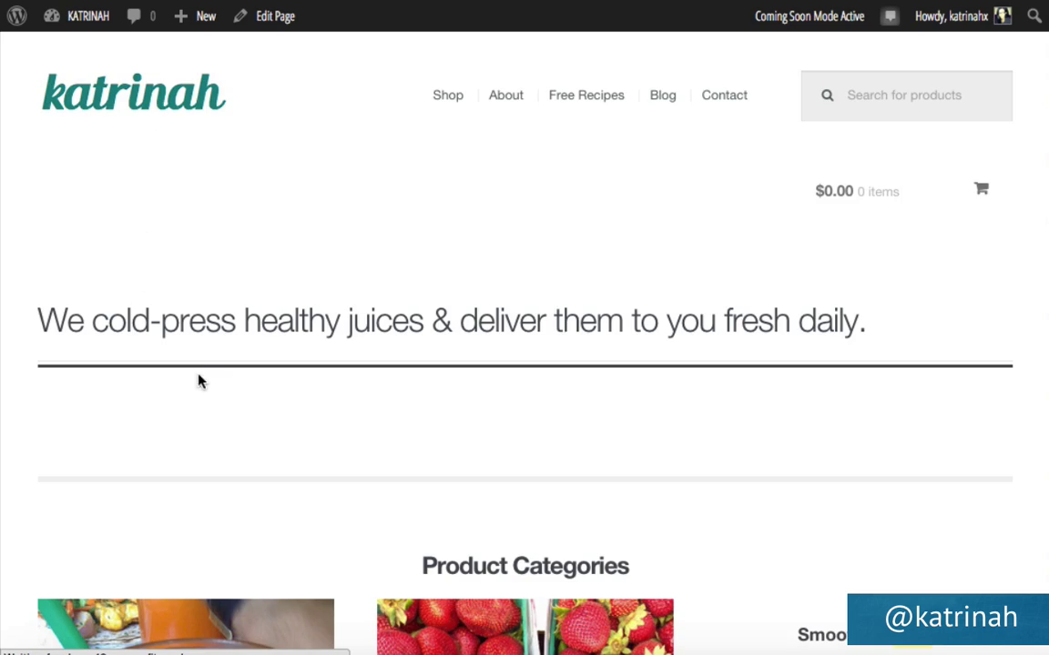
{"action": "scroll", "coordinate": [199, 381], "scroll_direction": "down", "scroll_amount": 2}
{"action": "scroll", "coordinate": [199, 382], "scroll_direction": "down", "scroll_amount": 4}
{"action": "scroll", "coordinate": [199, 380], "scroll_direction": "up", "scroll_amount": 7}
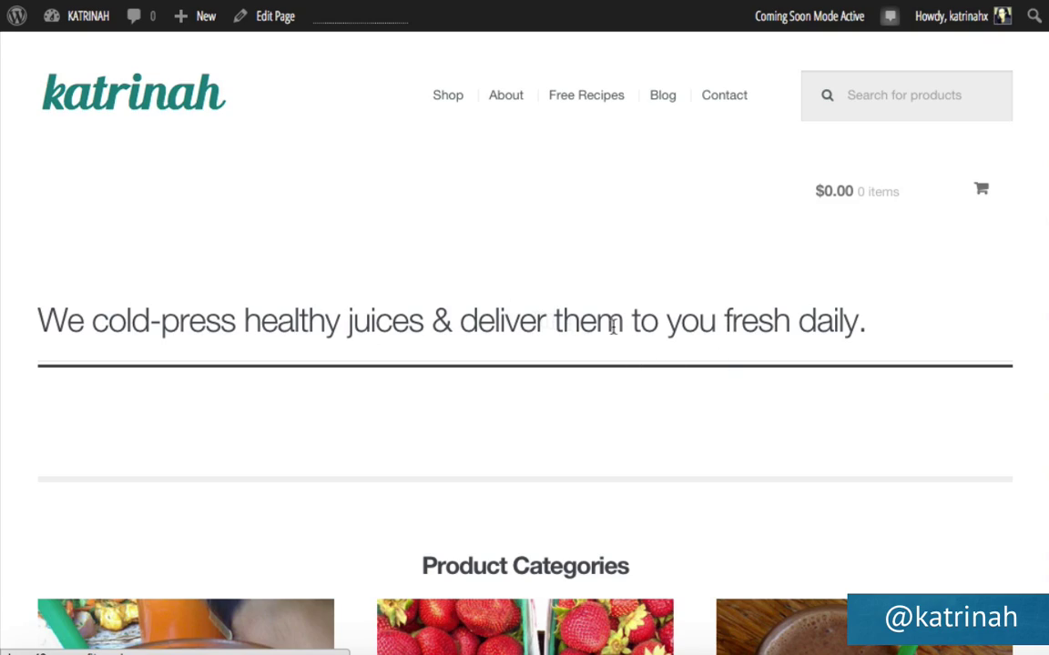
{"action": "scroll", "coordinate": [296, 483], "scroll_direction": "down", "scroll_amount": 10}
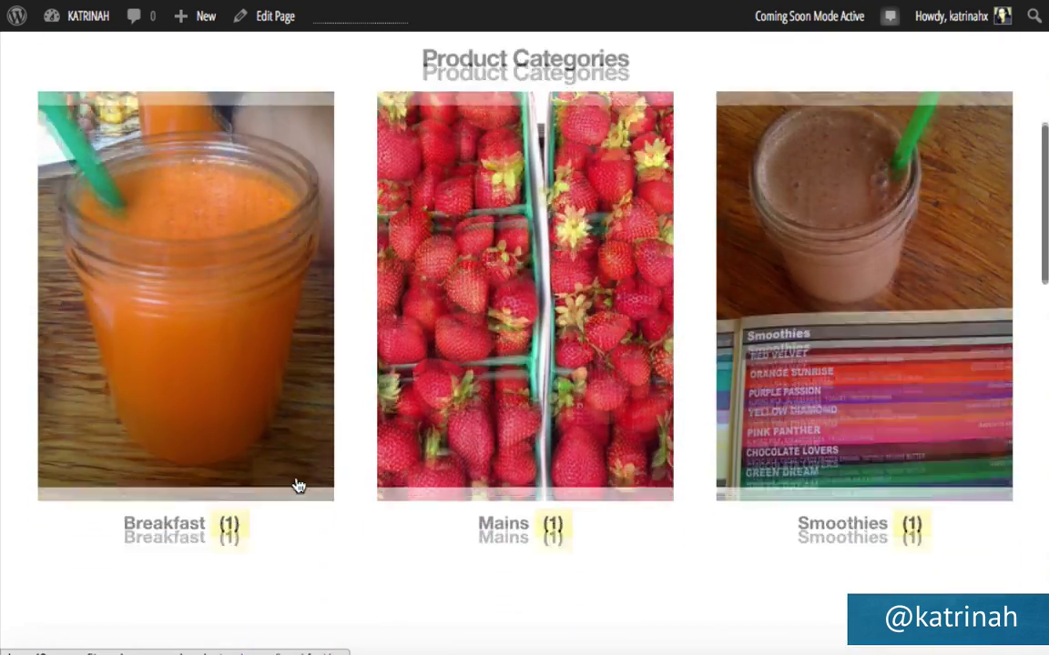
{"action": "scroll", "coordinate": [297, 483], "scroll_direction": "down", "scroll_amount": 7}
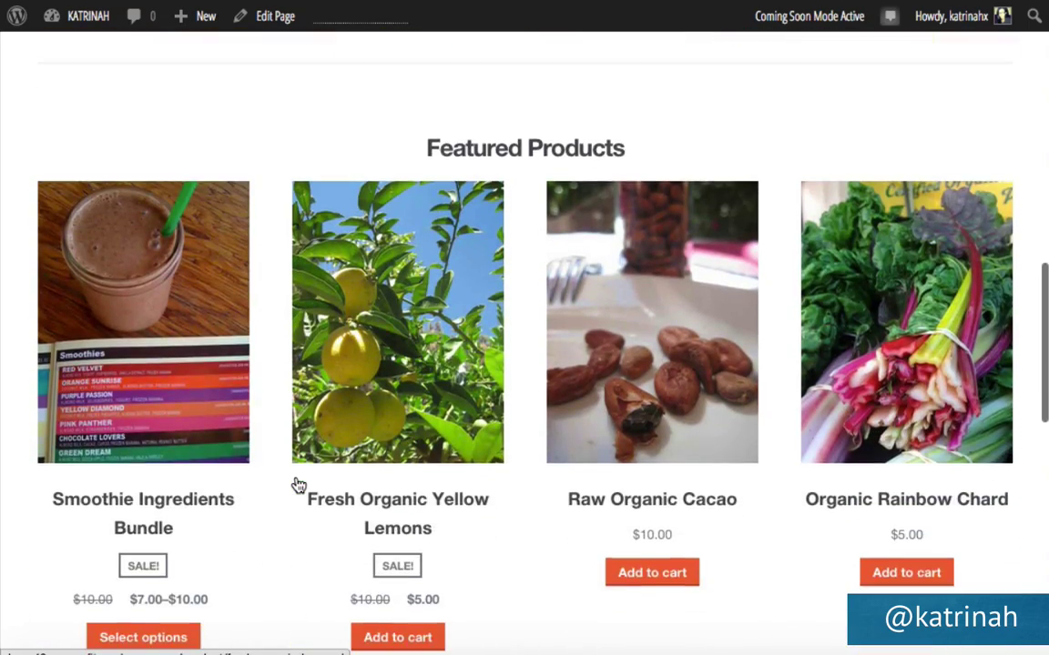
{"action": "scroll", "coordinate": [296, 483], "scroll_direction": "down", "scroll_amount": 6}
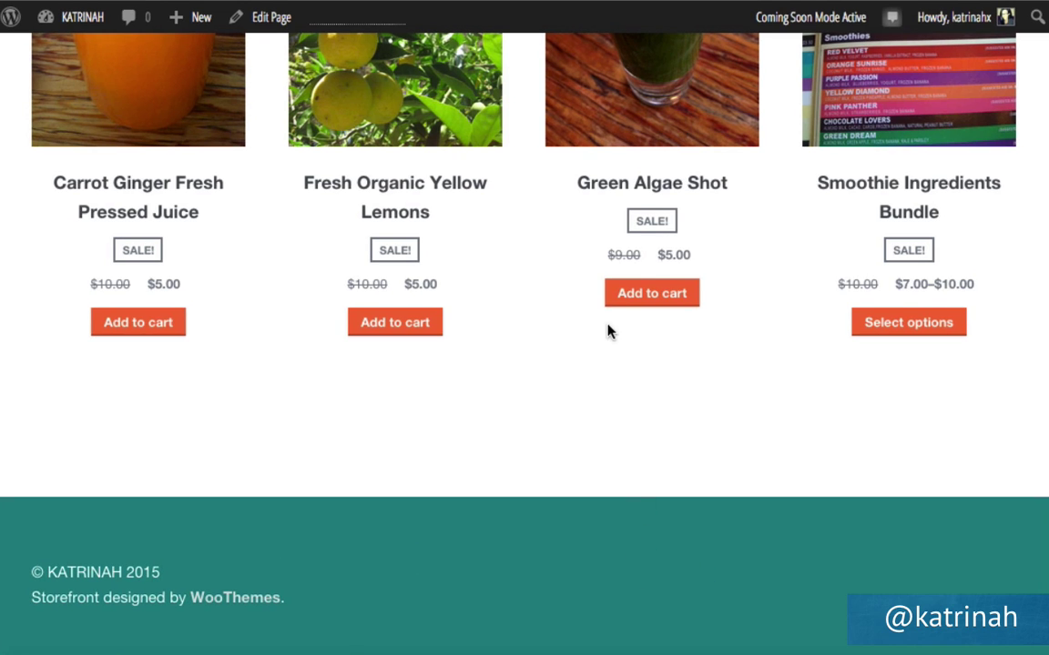
{"action": "scroll", "coordinate": [608, 332], "scroll_direction": "up", "scroll_amount": 15}
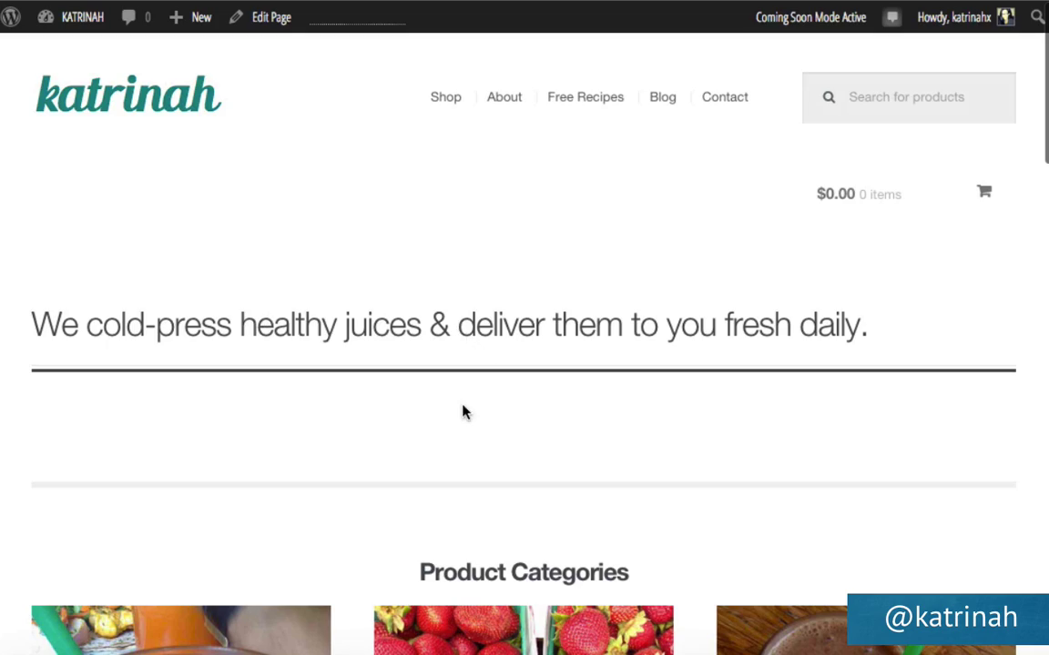
{"action": "scroll", "coordinate": [462, 412], "scroll_direction": "down", "scroll_amount": 15}
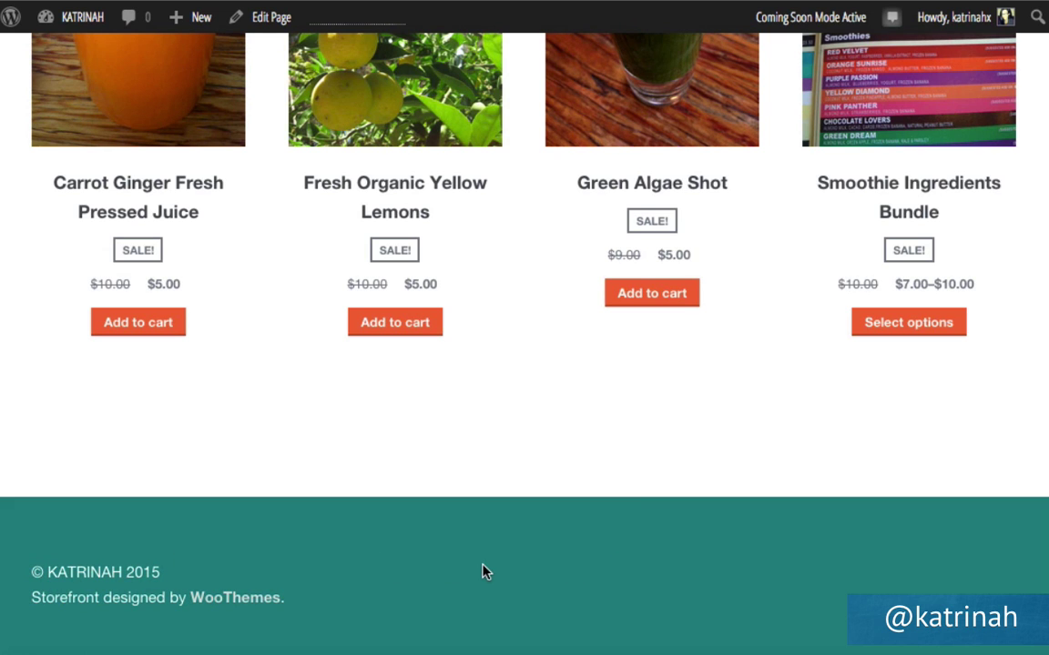
Go to Appearance > Widgets and expand the empty Footer 1 widget area.
{"action": "mouse_move", "coordinate": [69, 30]}
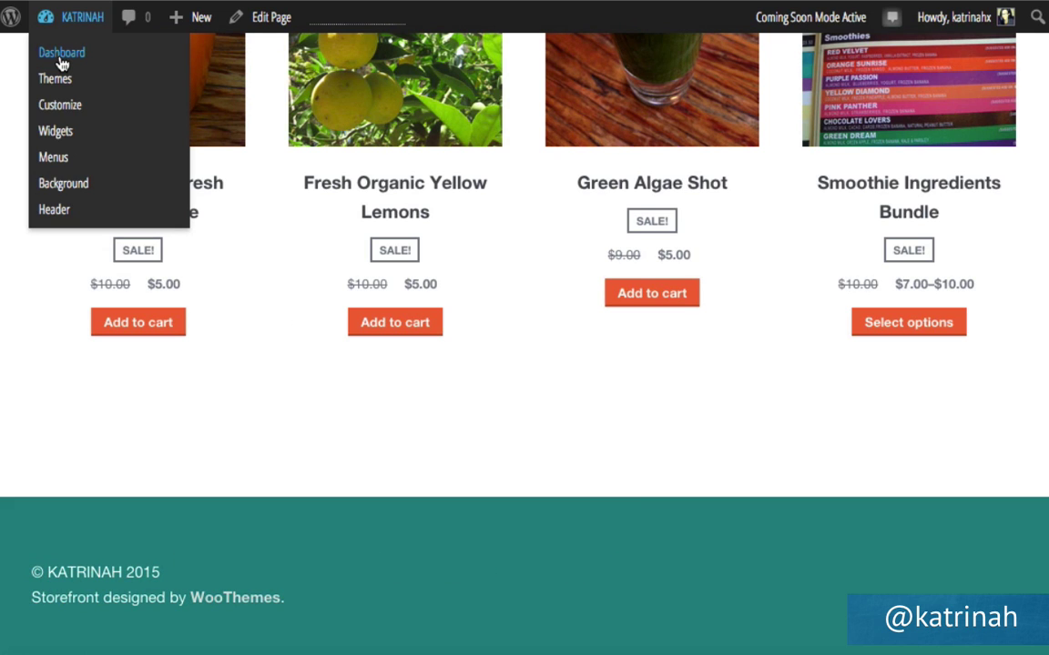
{"action": "left_click", "coordinate": [61, 56]}
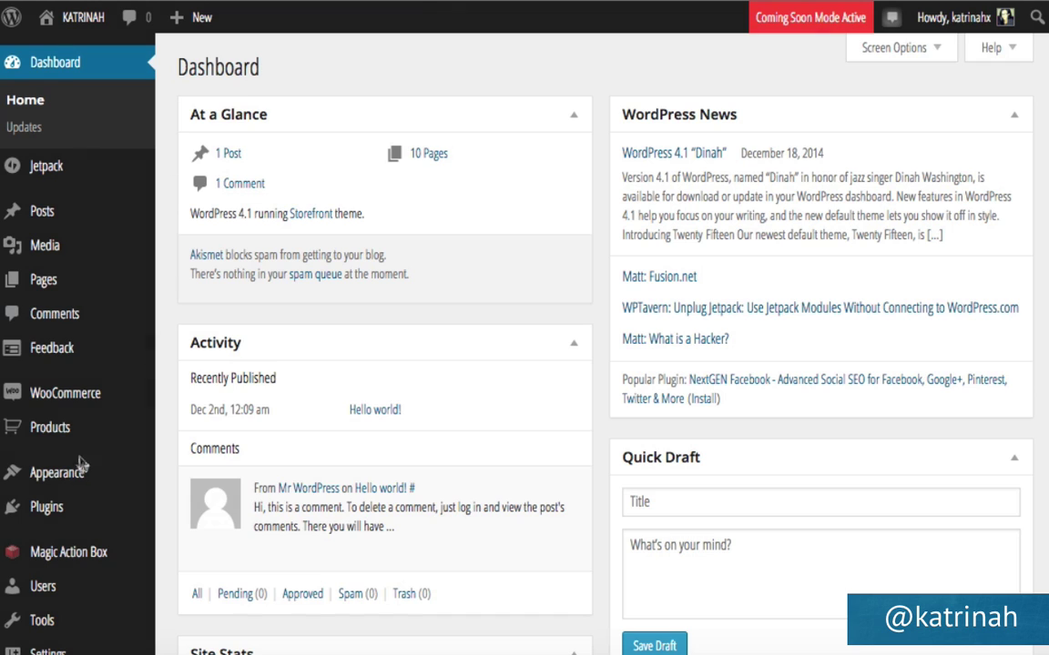
{"action": "mouse_move", "coordinate": [64, 479]}
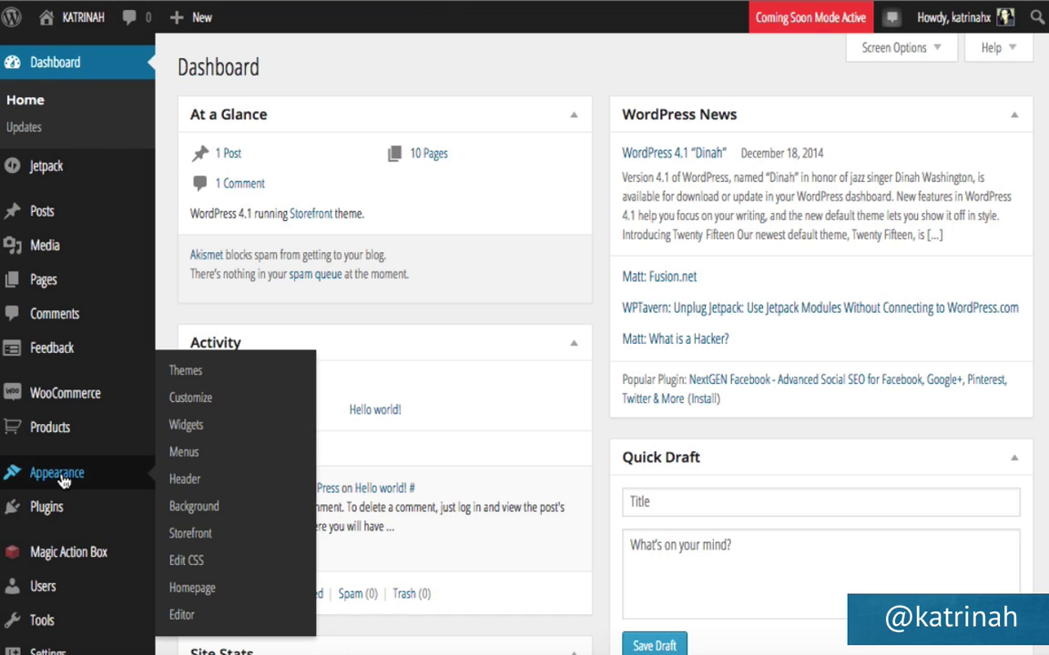
{"action": "left_click", "coordinate": [198, 427]}
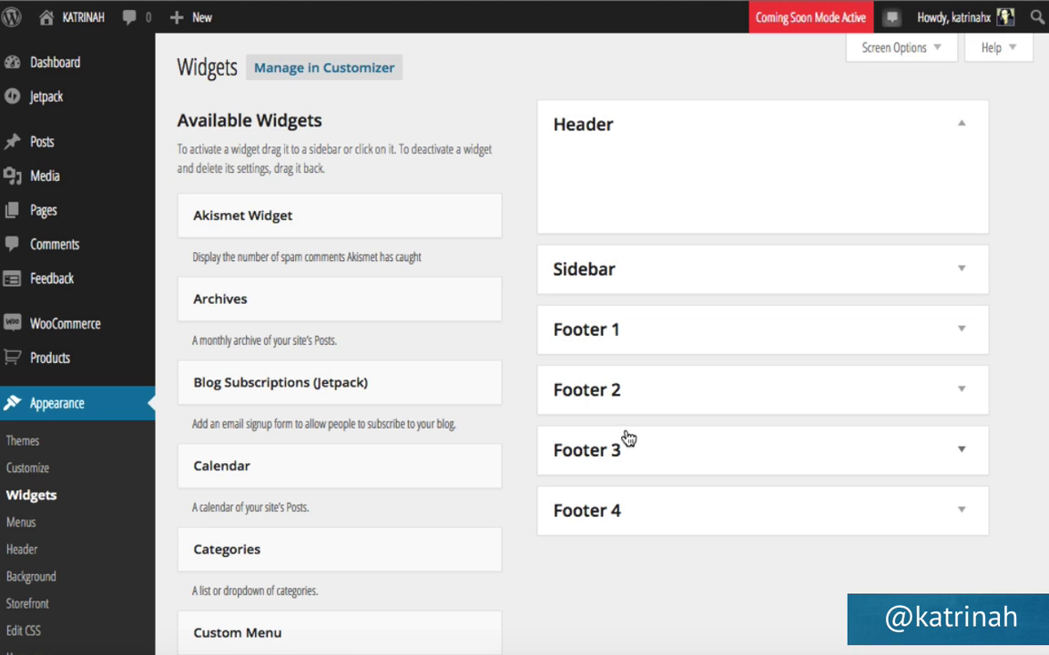
{"action": "left_click", "coordinate": [964, 340]}
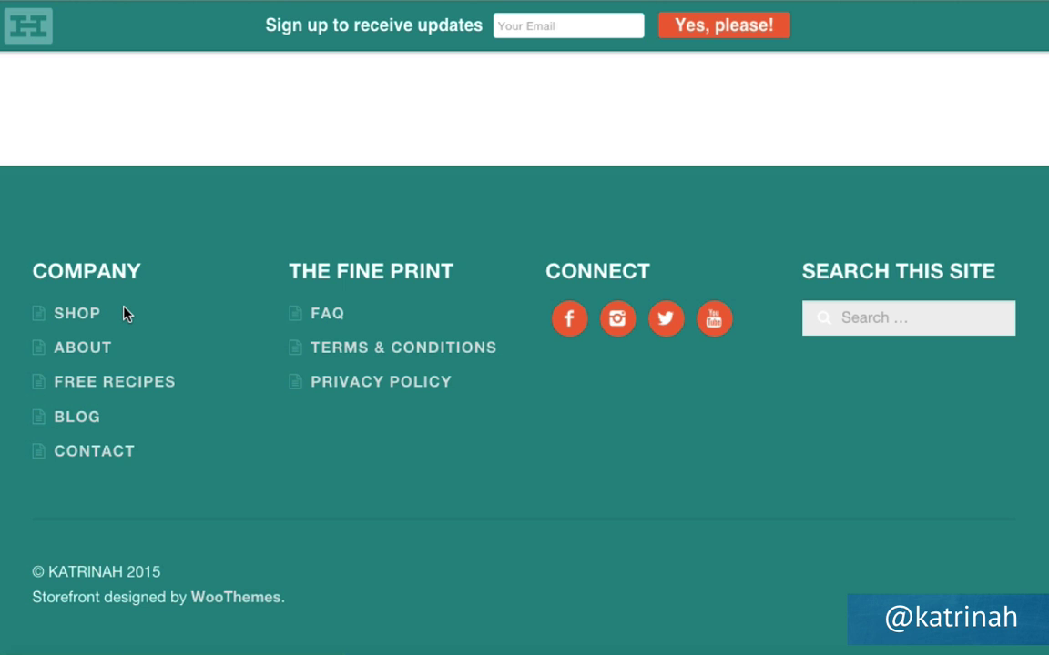
{"action": "scroll", "coordinate": [130, 314], "scroll_direction": "up", "scroll_amount": 20}
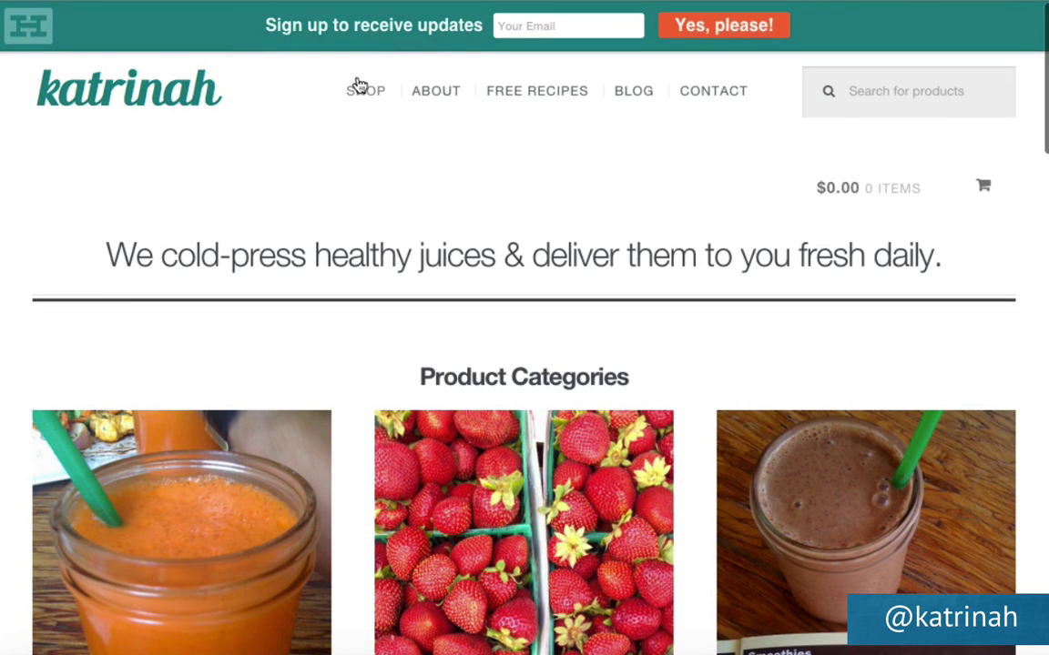
{"action": "scroll", "coordinate": [257, 241], "scroll_direction": "down", "scroll_amount": 20}
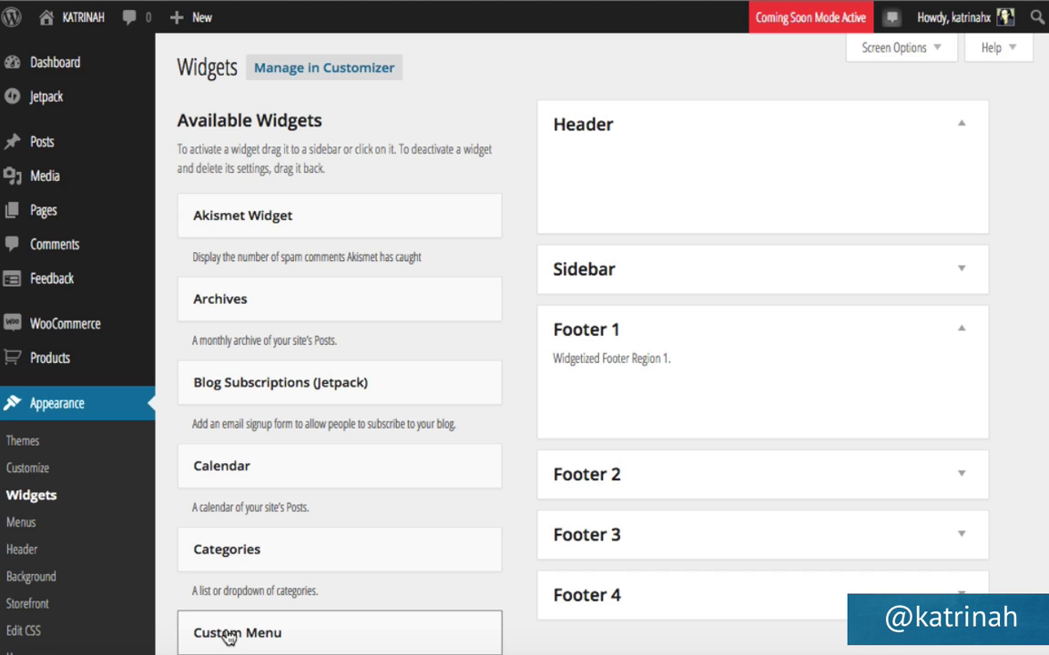
Add a Custom Menu widget titled Company showing the menu 'Menu' to Footer 1 and save it.
{"action": "left_click_drag", "start_coordinate": [236, 633], "coordinate": [597, 382]}
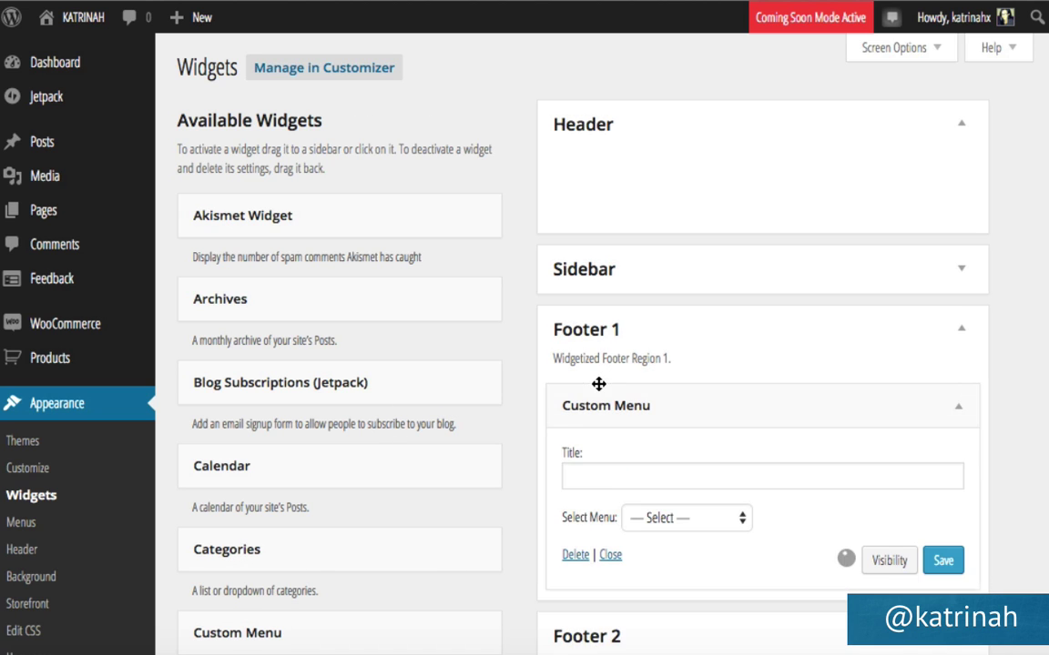
{"action": "left_click", "coordinate": [594, 475]}
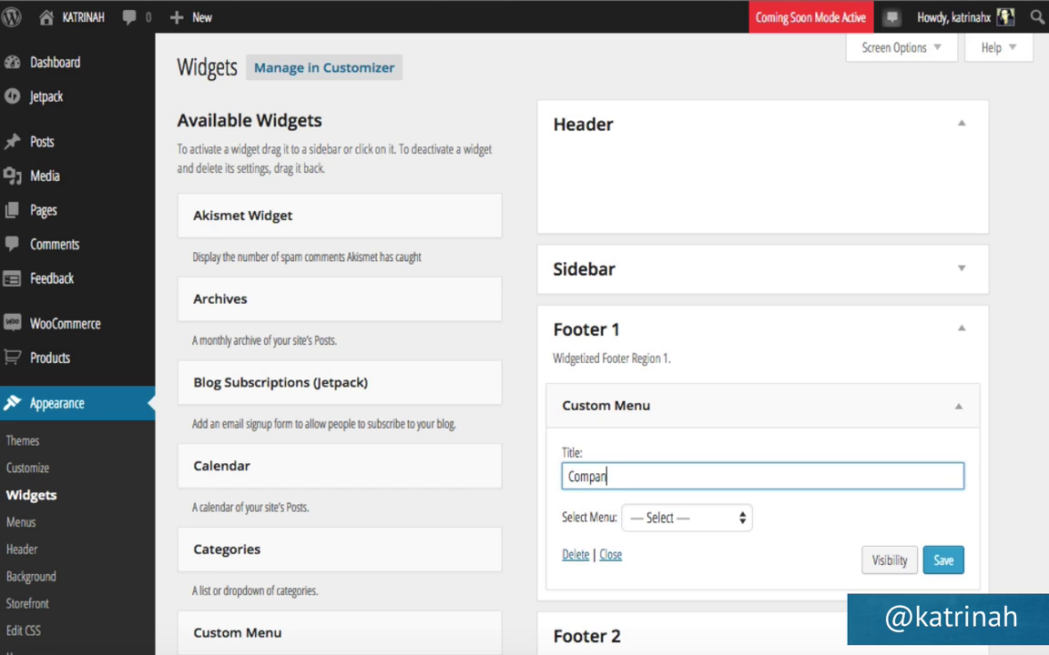
{"action": "left_click", "coordinate": [676, 519]}
{"action": "left_click", "coordinate": [657, 557]}
{"action": "left_click", "coordinate": [943, 562]}
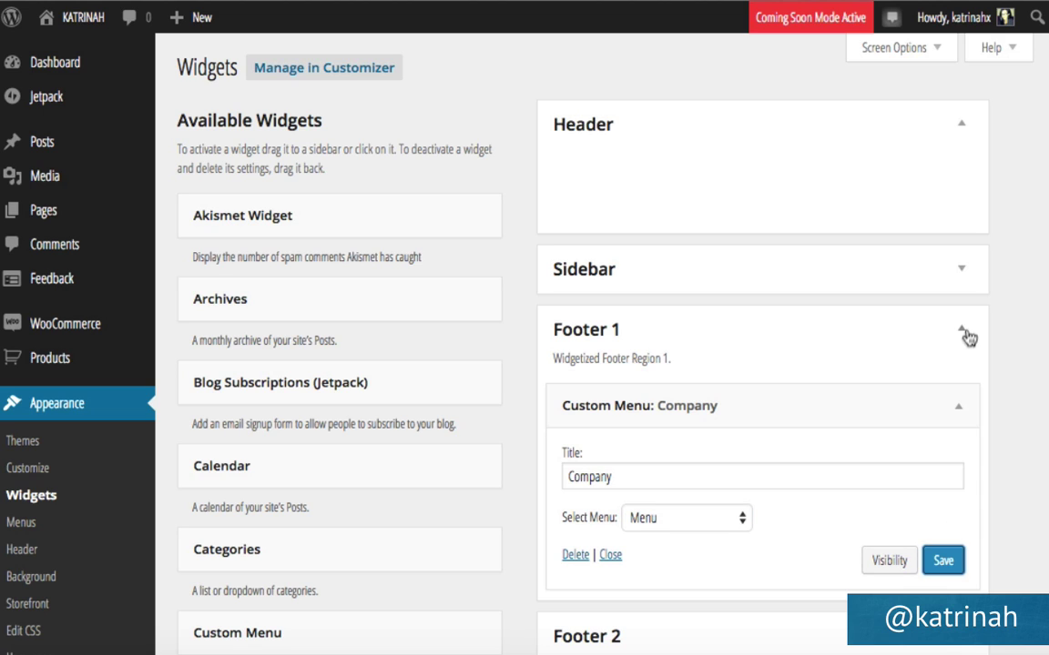
Collapse Footer 1, expand Footer 2, and follow the FAQ link in the site footer.
{"action": "left_click", "coordinate": [894, 330]}
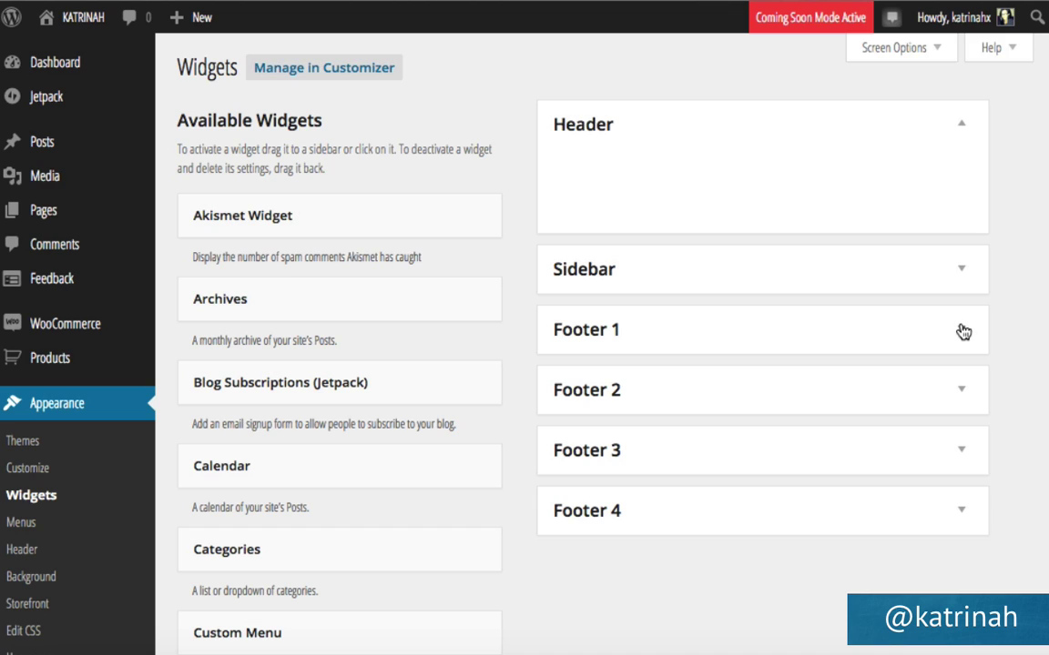
{"action": "left_click", "coordinate": [964, 392]}
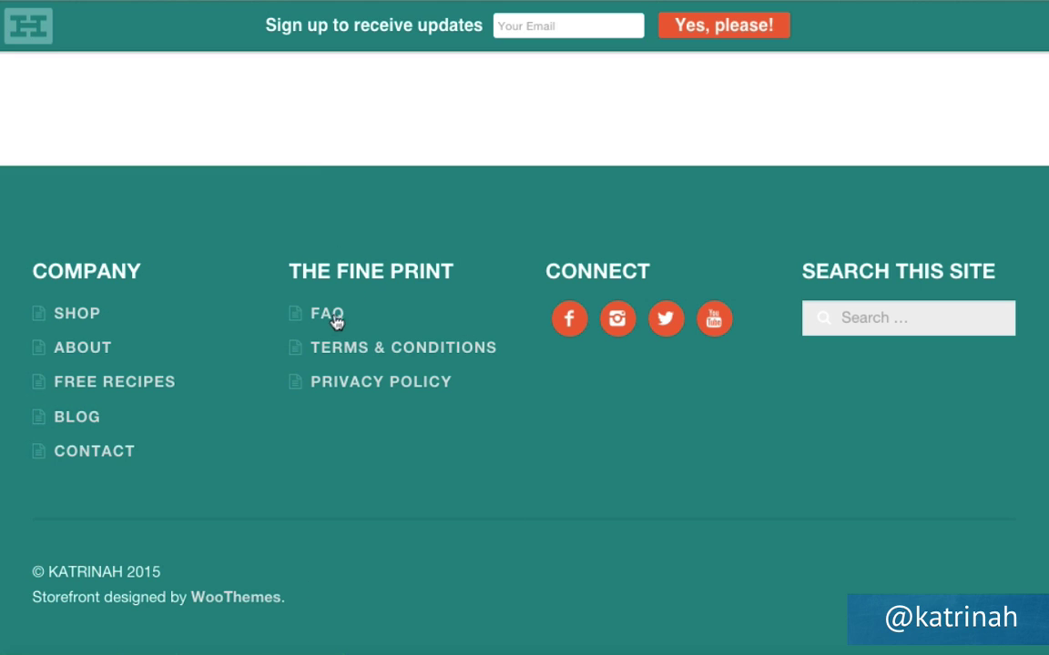
{"action": "left_click", "coordinate": [348, 318]}
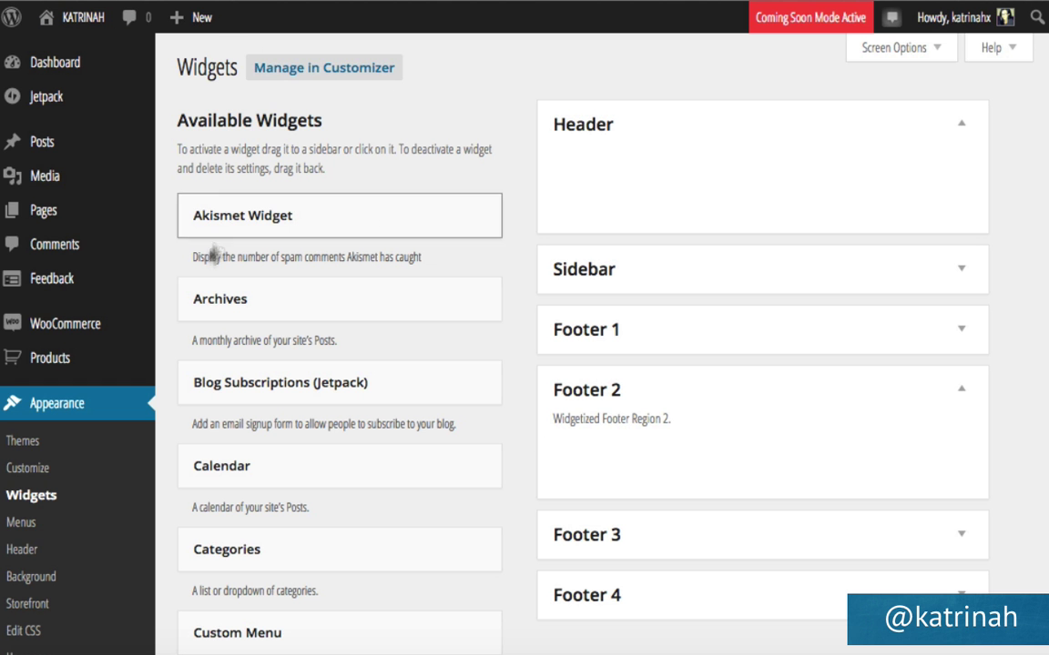
{"action": "mouse_move", "coordinate": [178, 17]}
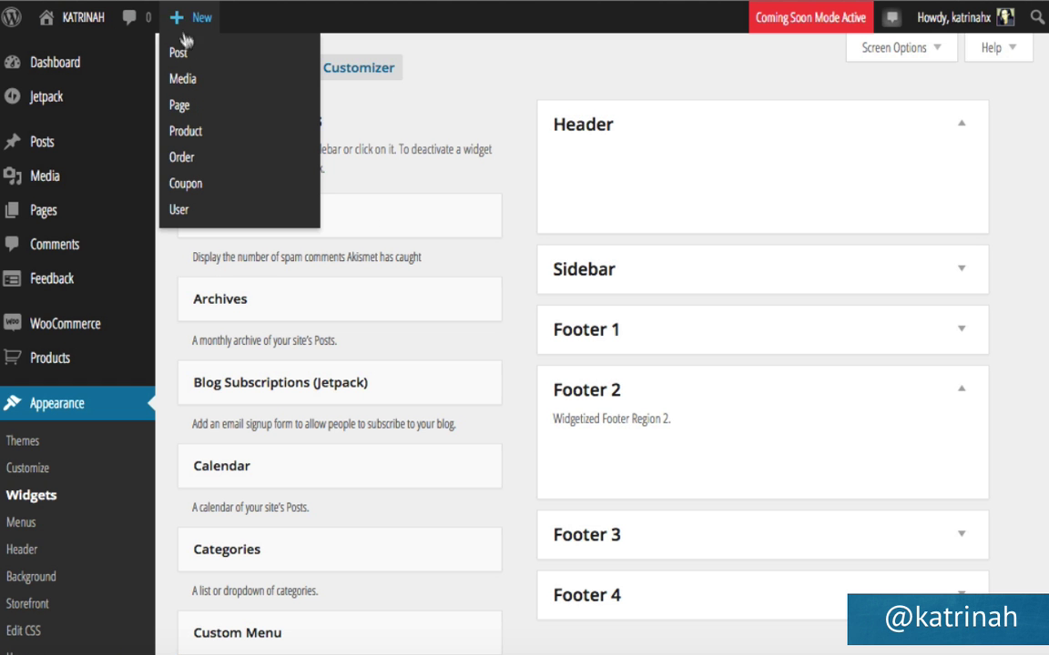
Create a new page titled Frequently Asked Questions with pasted Lorem ipsum text and Default Template.
{"action": "left_click", "coordinate": [188, 114]}
{"action": "type", "text": "Freq"}
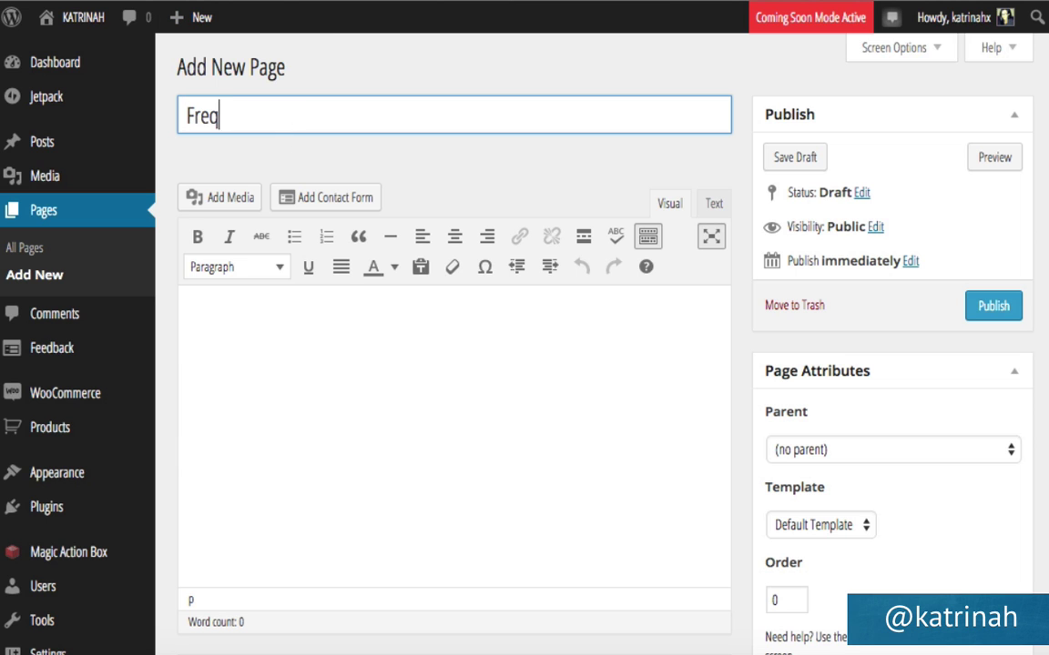
{"action": "type", "text": "uesnntly Asked Questions"}
{"action": "left_click", "coordinate": [294, 342]}
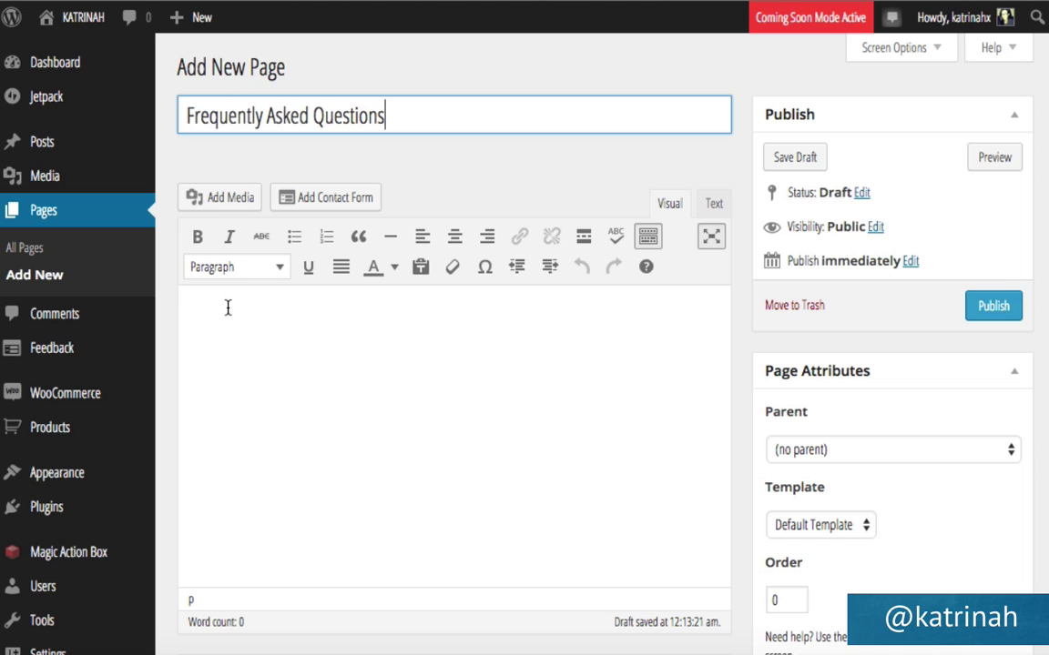
{"action": "left_click", "coordinate": [230, 307]}
{"action": "type", "text": "Lorem ipsum dolor sit amet, consectetur adipiscing elit, sed do eiusmod tempor incididunt ut labore et dolore magna aliqua. Ut enim ad minim veniam, quis nostrud exercitation ullamco laboris nisi ut aliquip ex ea commodo consequat. Duis aute irure dolor in reprehenderit in voluptate velit esse cillum dolore eu fugiat nulla pariatur. Excepteur sint occaecat cupidatat non proident, sunt in culpa qui officia deserunt mollit anim id est laborum."}
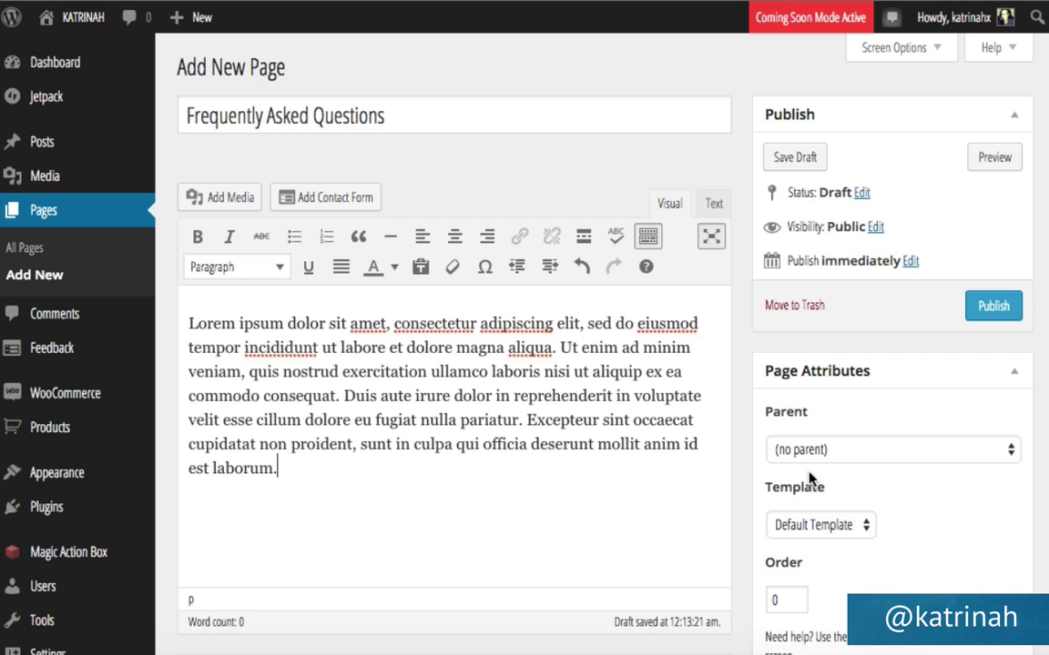
{"action": "left_click", "coordinate": [794, 529]}
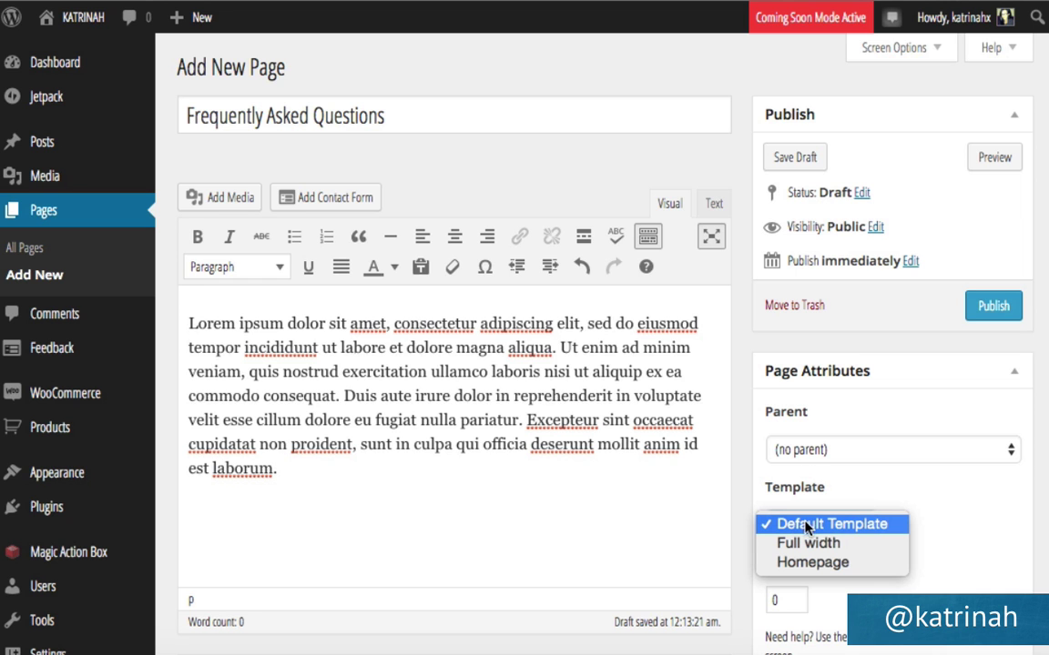
{"action": "left_click", "coordinate": [846, 525]}
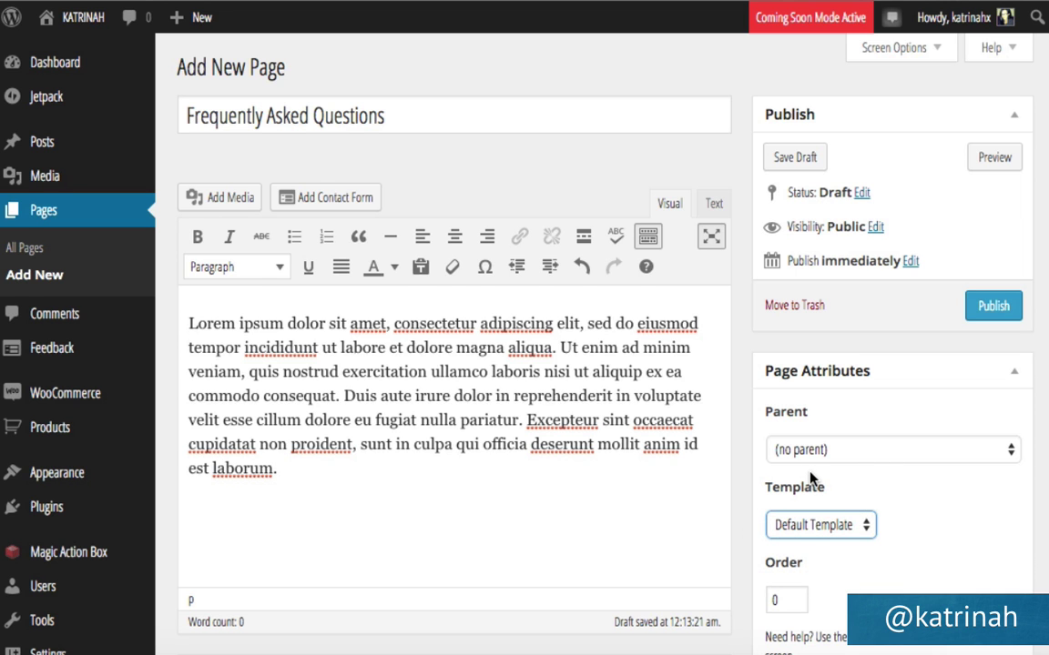
Disable comments and trackbacks on the page and publish it.
{"action": "scroll", "coordinate": [810, 481], "scroll_direction": "down", "scroll_amount": 10}
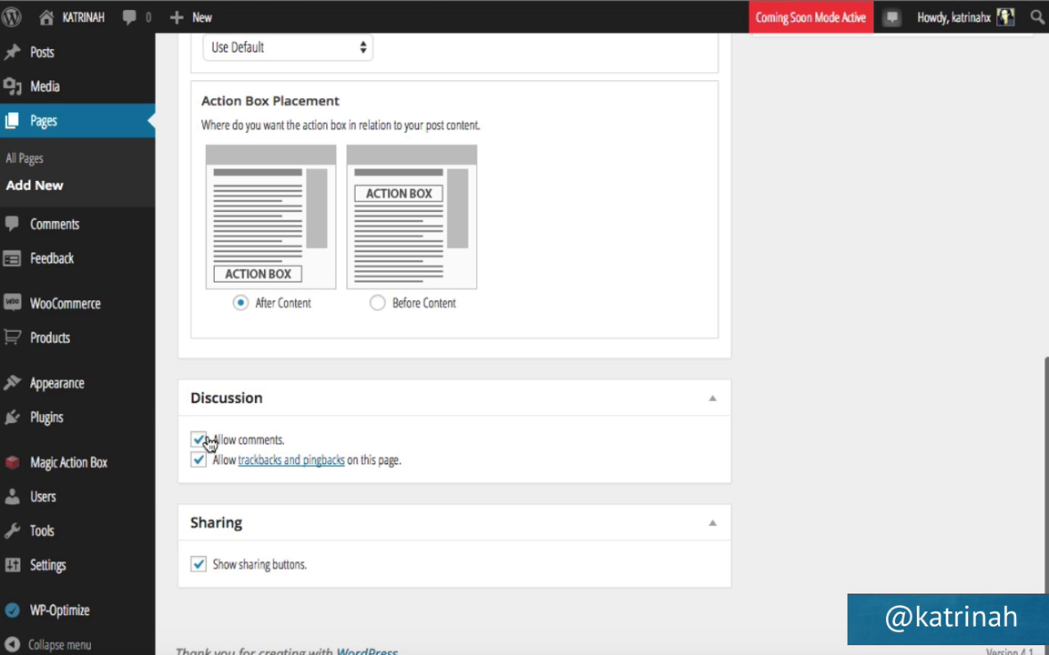
{"action": "left_click", "coordinate": [198, 440]}
{"action": "left_click", "coordinate": [198, 461]}
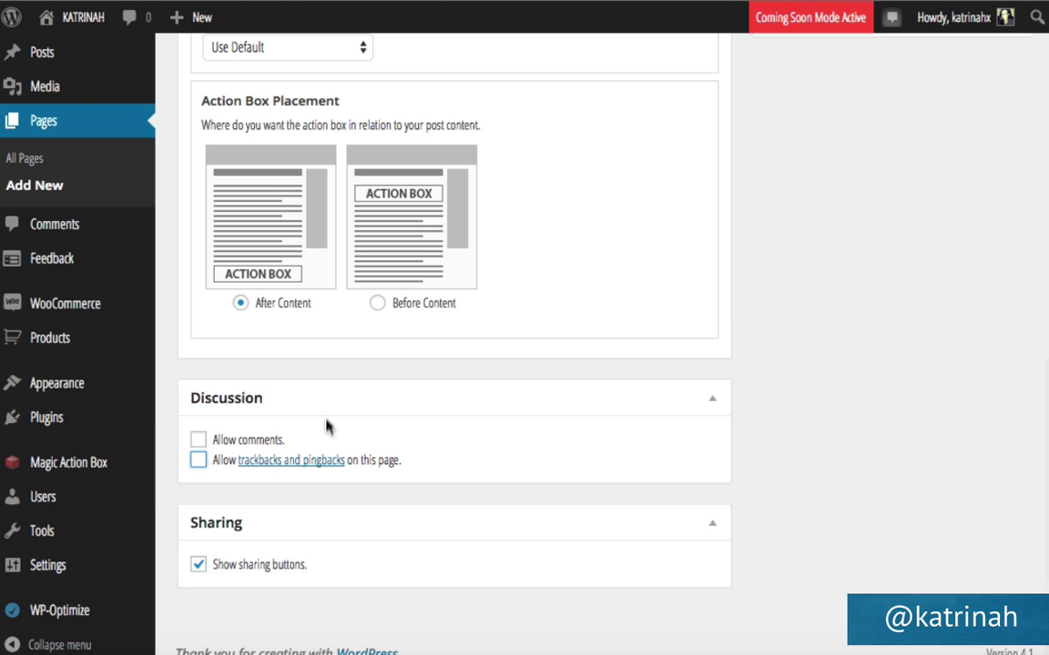
{"action": "scroll", "coordinate": [913, 250], "scroll_direction": "up", "scroll_amount": 10}
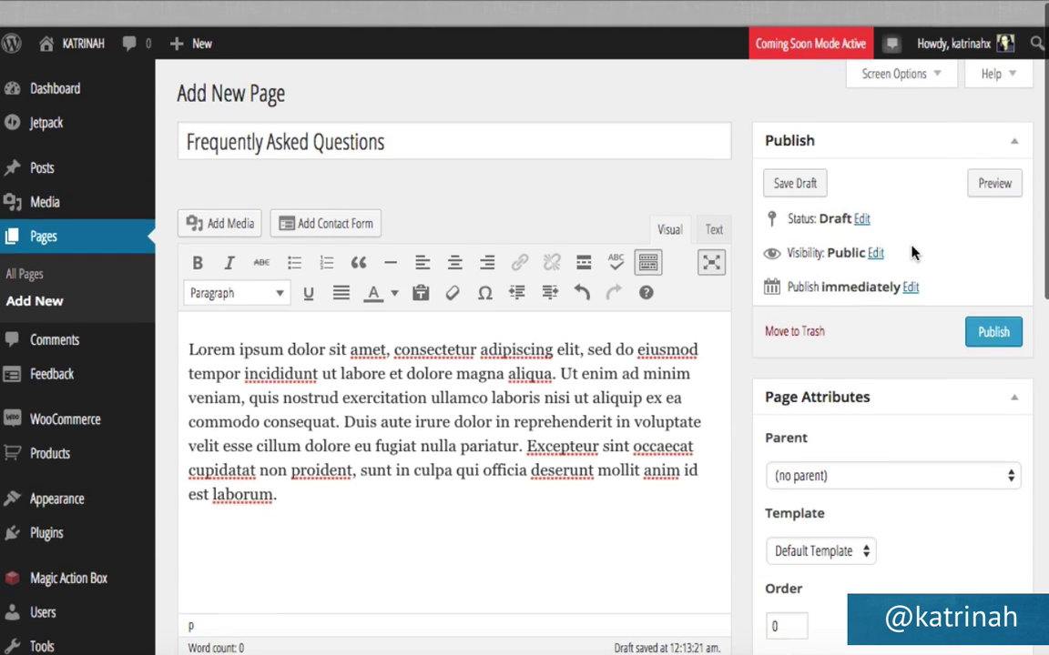
{"action": "left_click", "coordinate": [993, 305]}
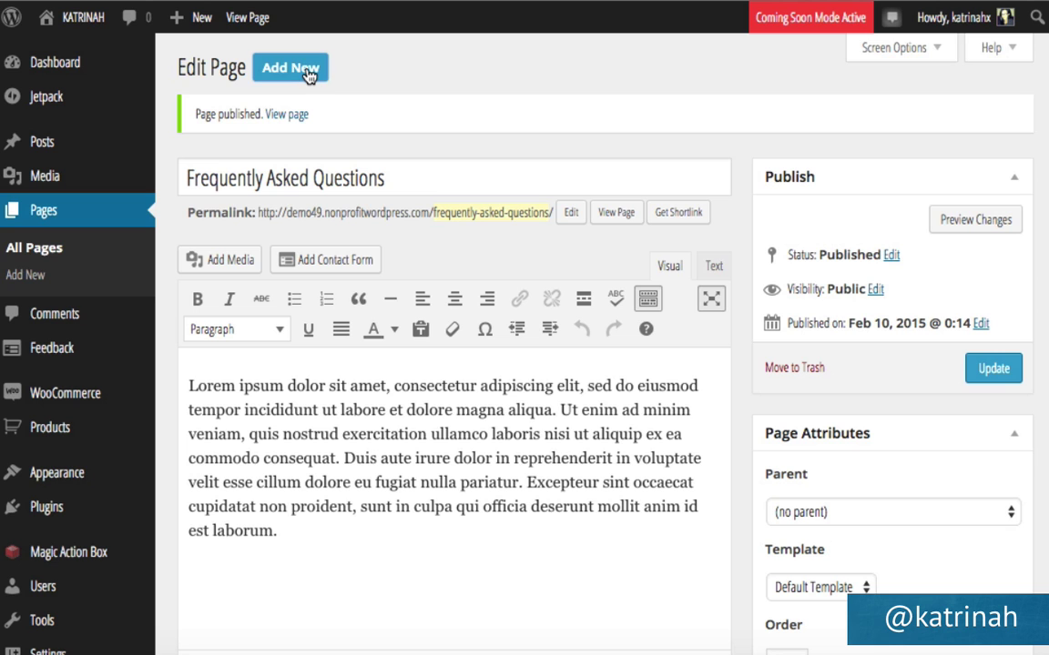
Create and publish a Privacy Policy page with comments and pingbacks disabled.
{"action": "left_click", "coordinate": [306, 76]}
{"action": "type", "text": "Privacy Policy"}
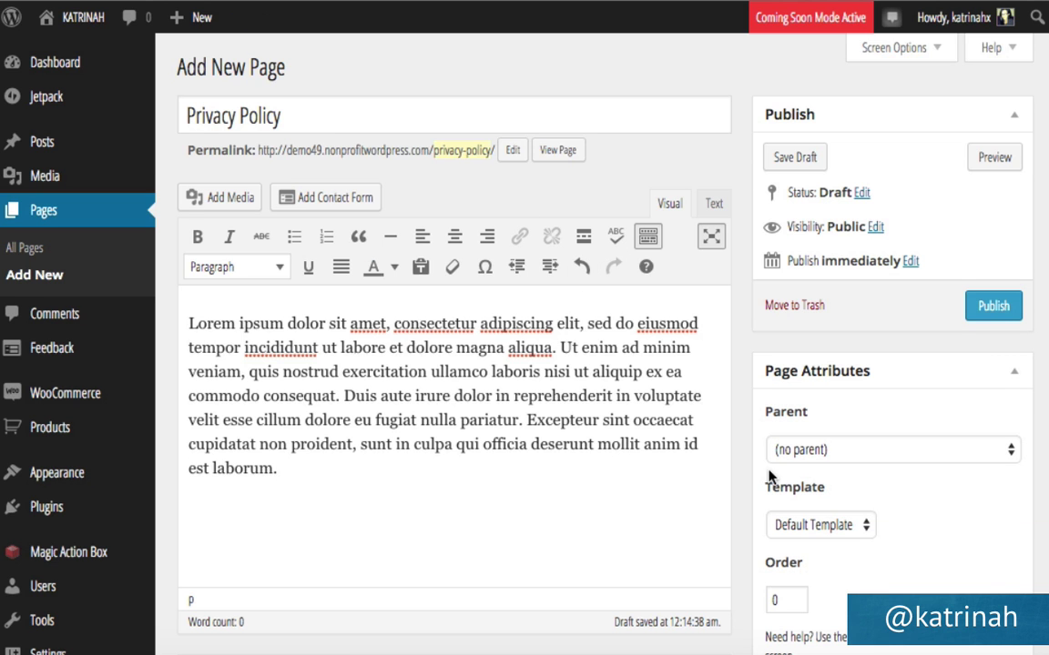
{"action": "scroll", "coordinate": [769, 477], "scroll_direction": "down", "scroll_amount": 10}
{"action": "left_click", "coordinate": [198, 440]}
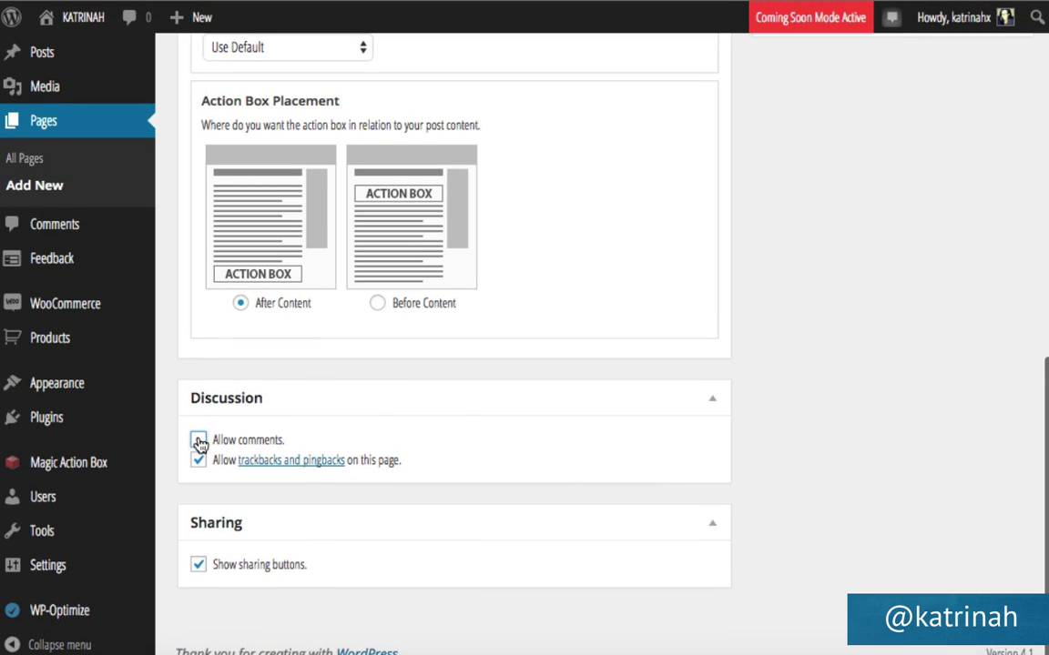
{"action": "left_click", "coordinate": [198, 461]}
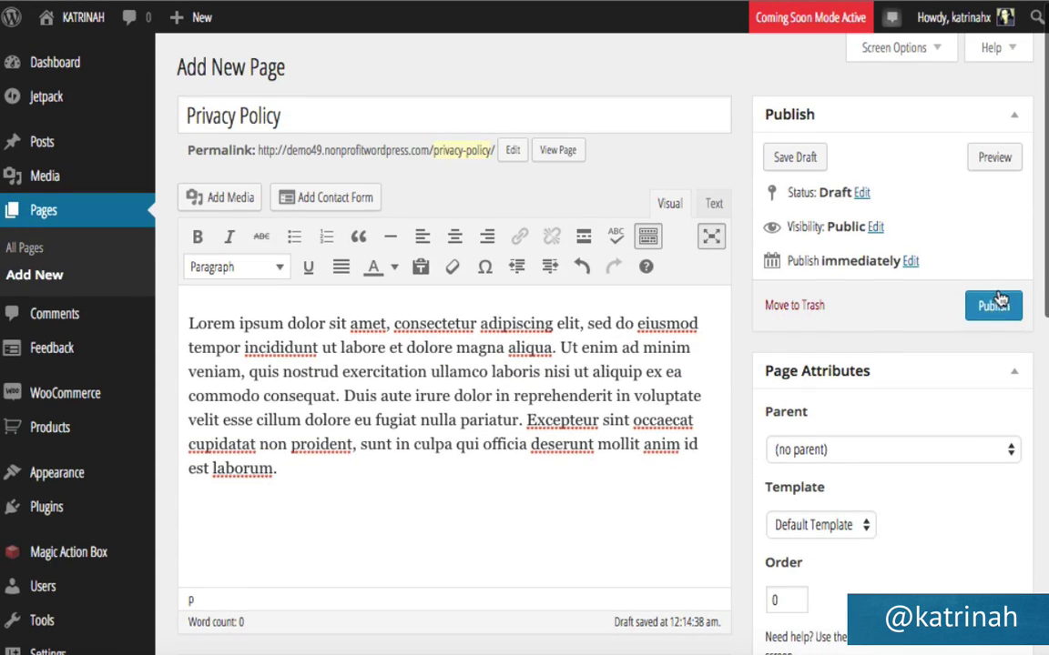
{"action": "left_click", "coordinate": [987, 309]}
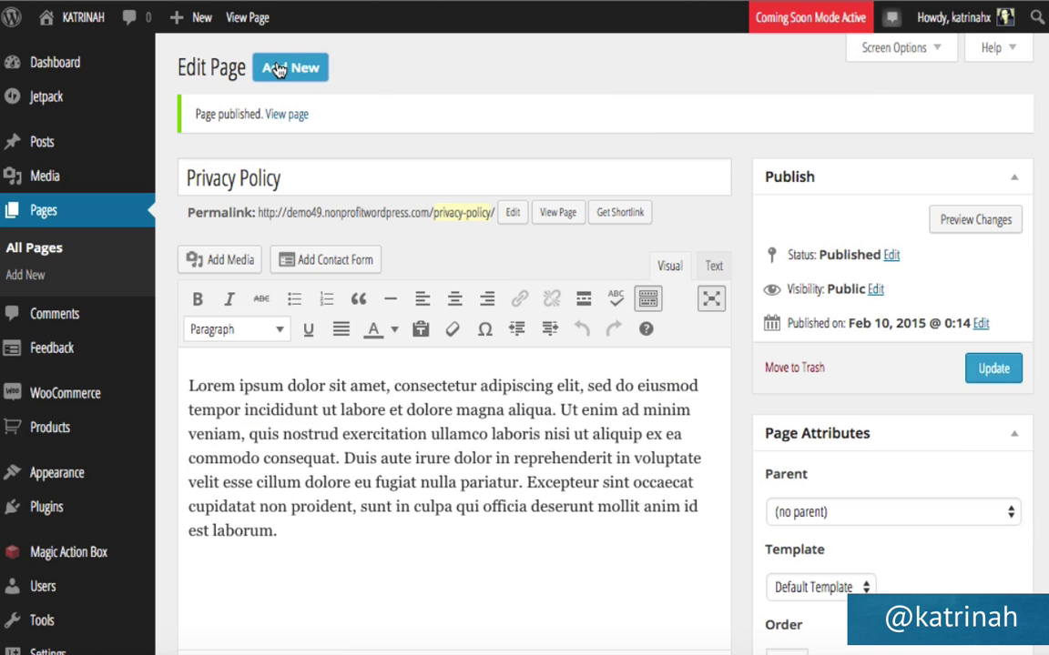
Create and publish a Terms & Conditions page with comments and pingbacks disabled.
{"action": "left_click", "coordinate": [277, 69]}
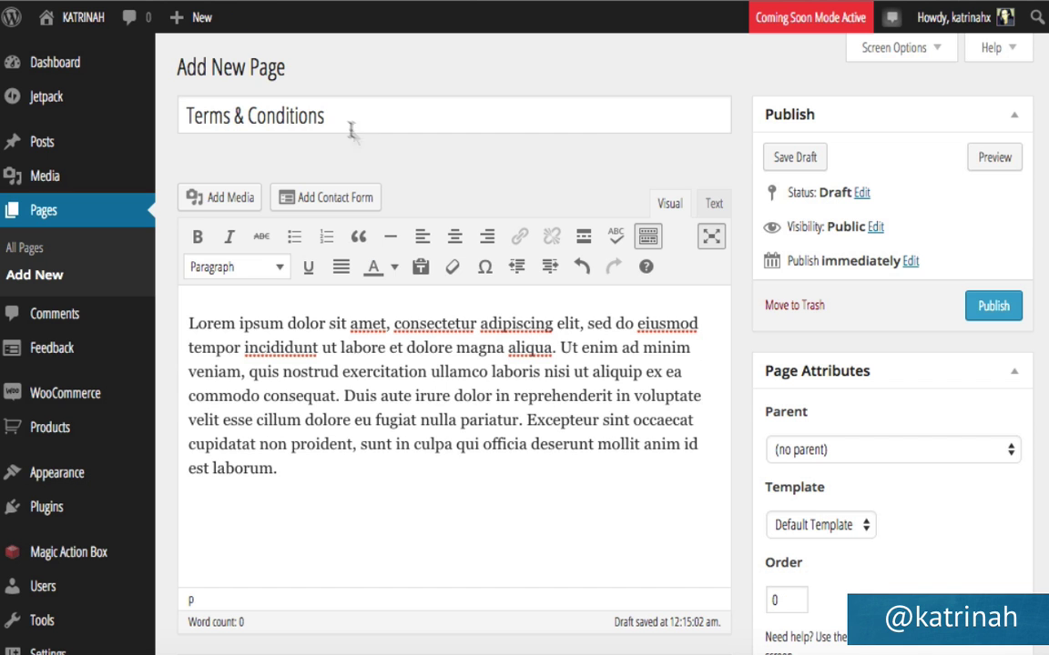
{"action": "scroll", "coordinate": [830, 435], "scroll_direction": "down", "scroll_amount": 15}
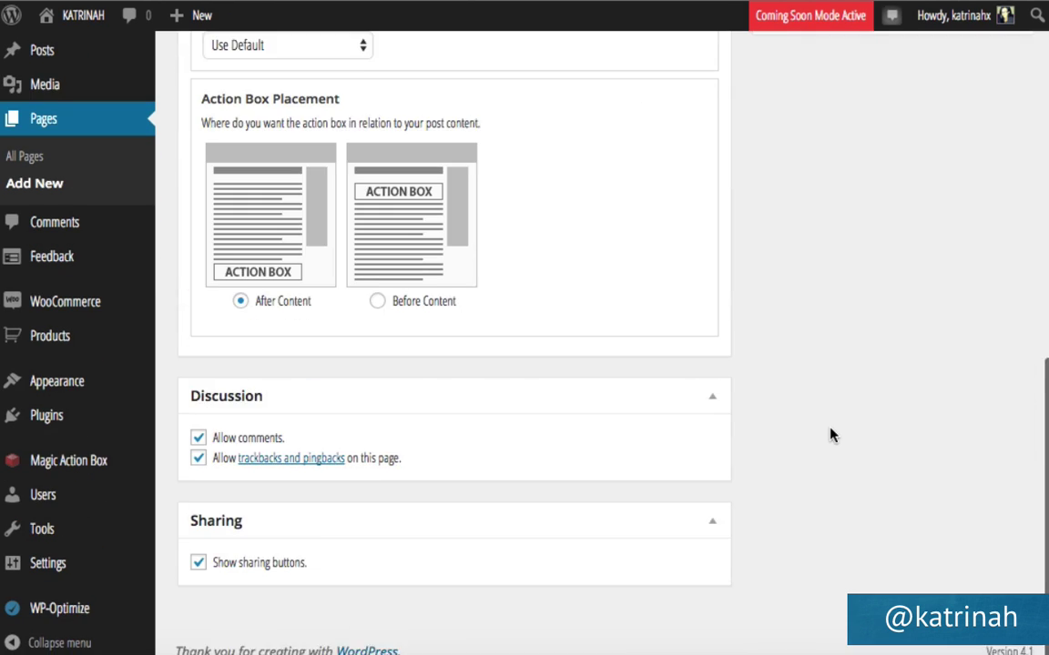
{"action": "left_click", "coordinate": [198, 440]}
{"action": "left_click", "coordinate": [199, 459]}
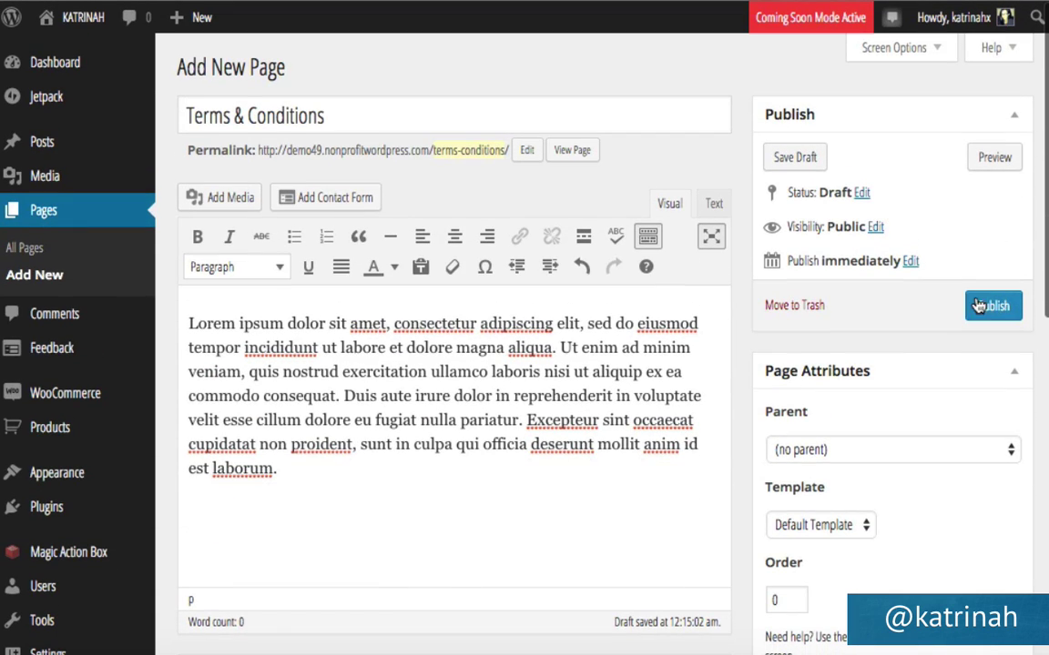
{"action": "left_click", "coordinate": [979, 306]}
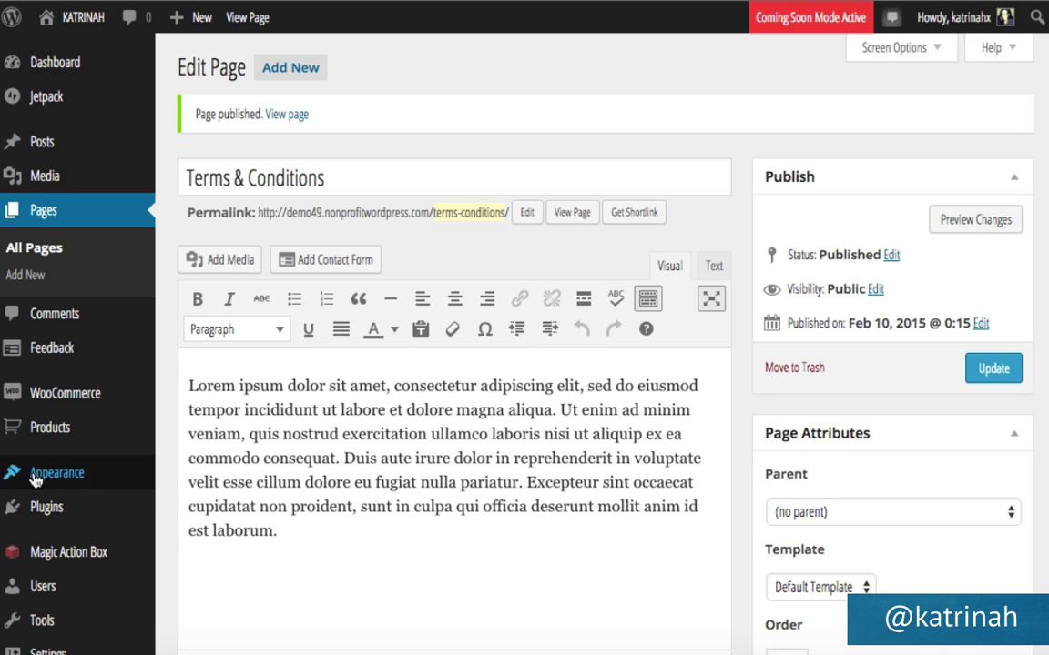
{"action": "mouse_move", "coordinate": [66, 473]}
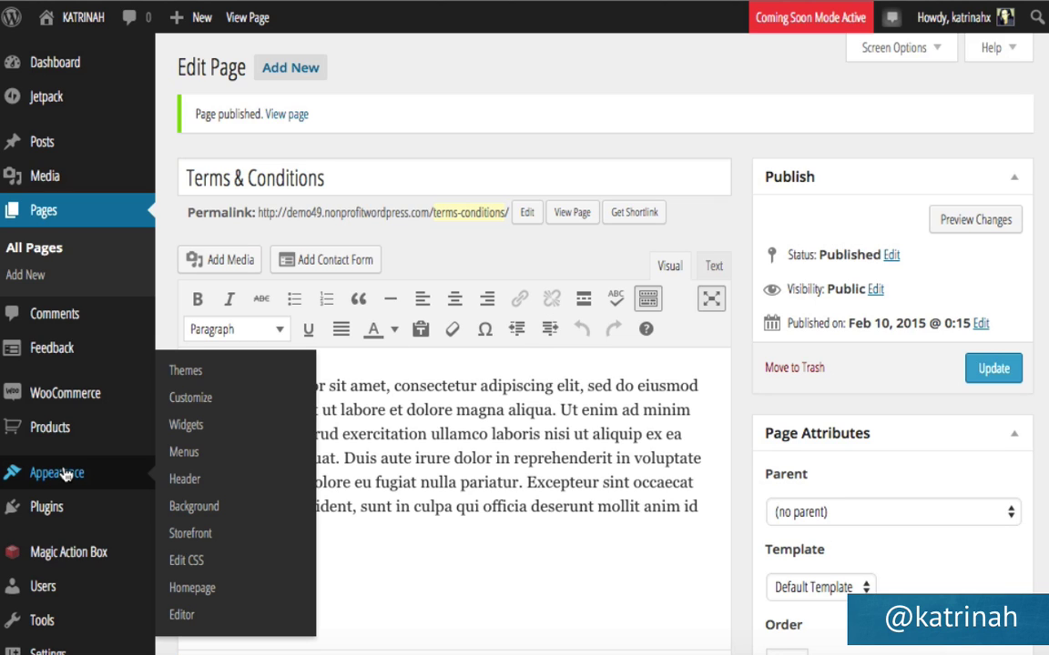
In Appearance > Menus, create a new menu named Footer Menu.
{"action": "left_click", "coordinate": [182, 452]}
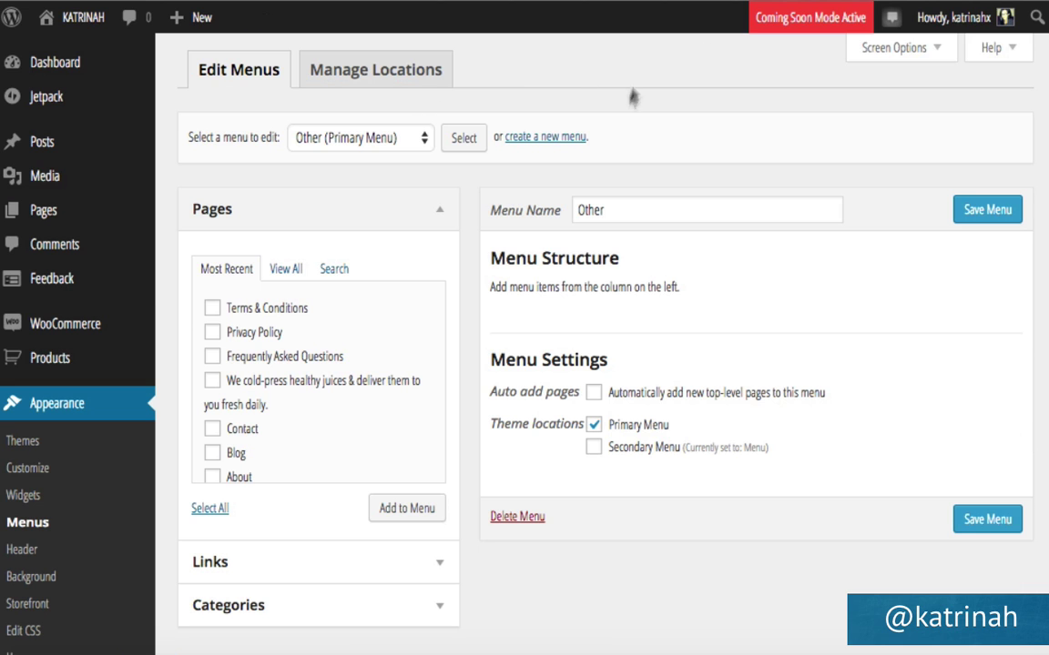
{"action": "left_click", "coordinate": [536, 139]}
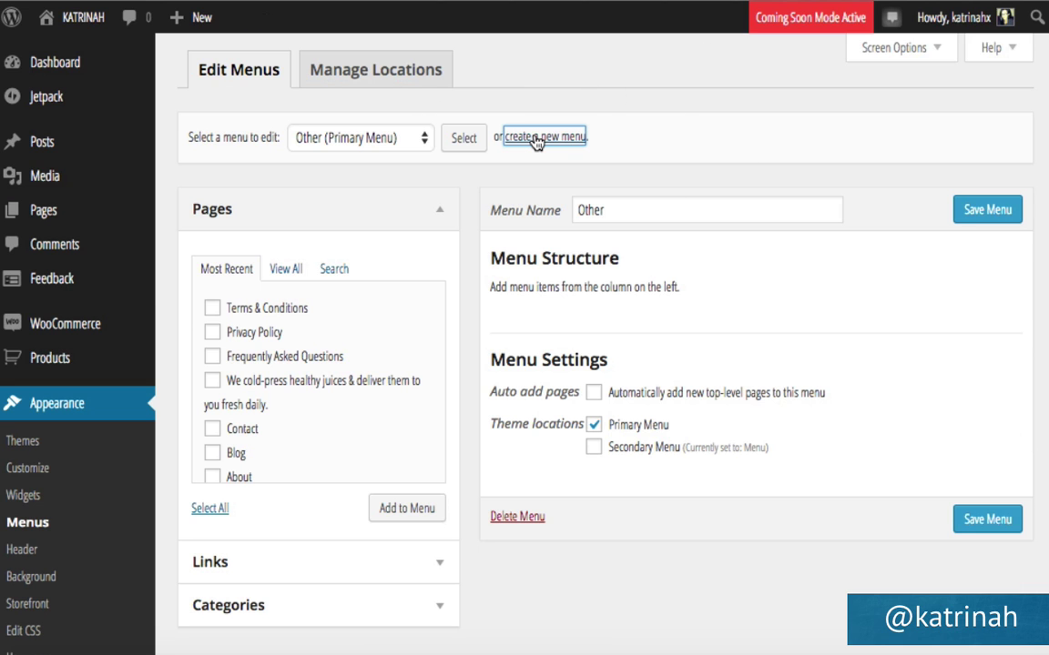
{"action": "type", "text": "Foo"}
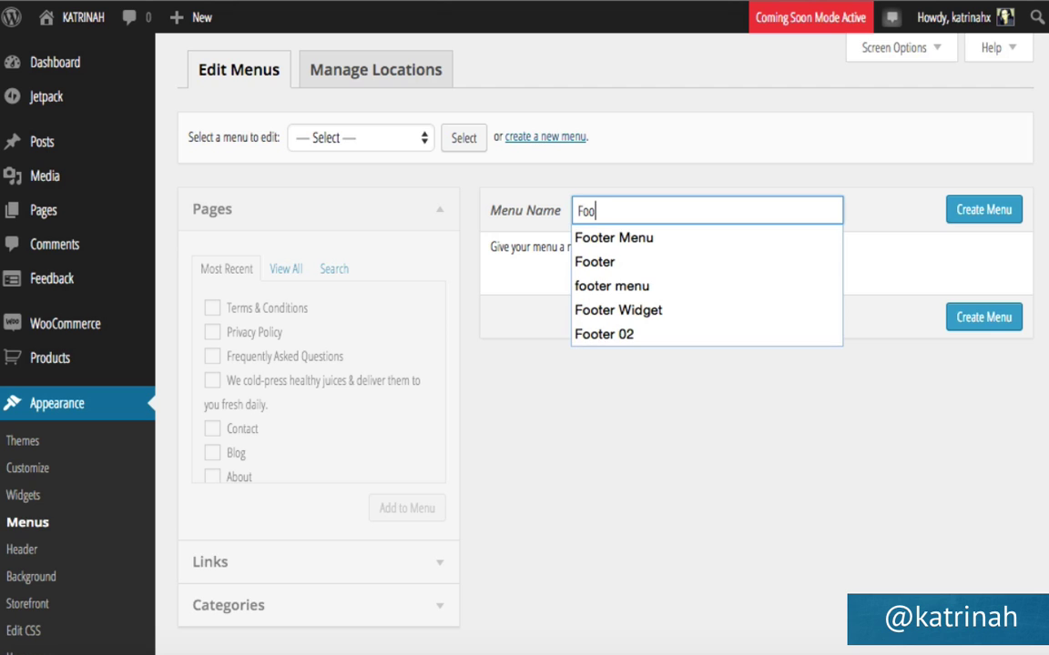
{"action": "key", "text": "Down"}
{"action": "key", "text": "Return"}
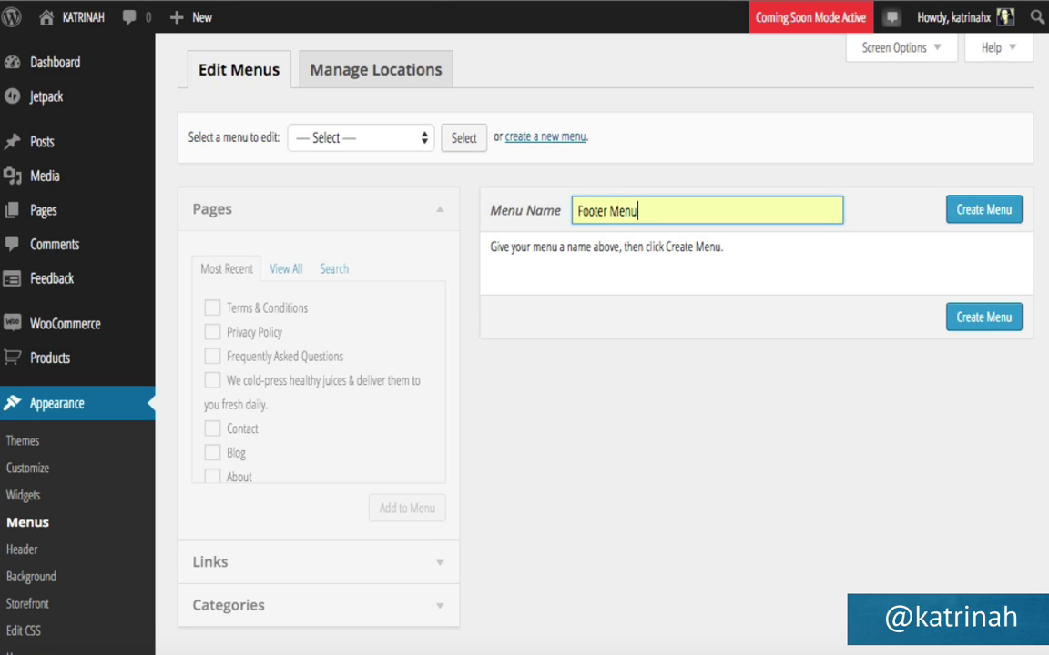
{"action": "left_click", "coordinate": [983, 212]}
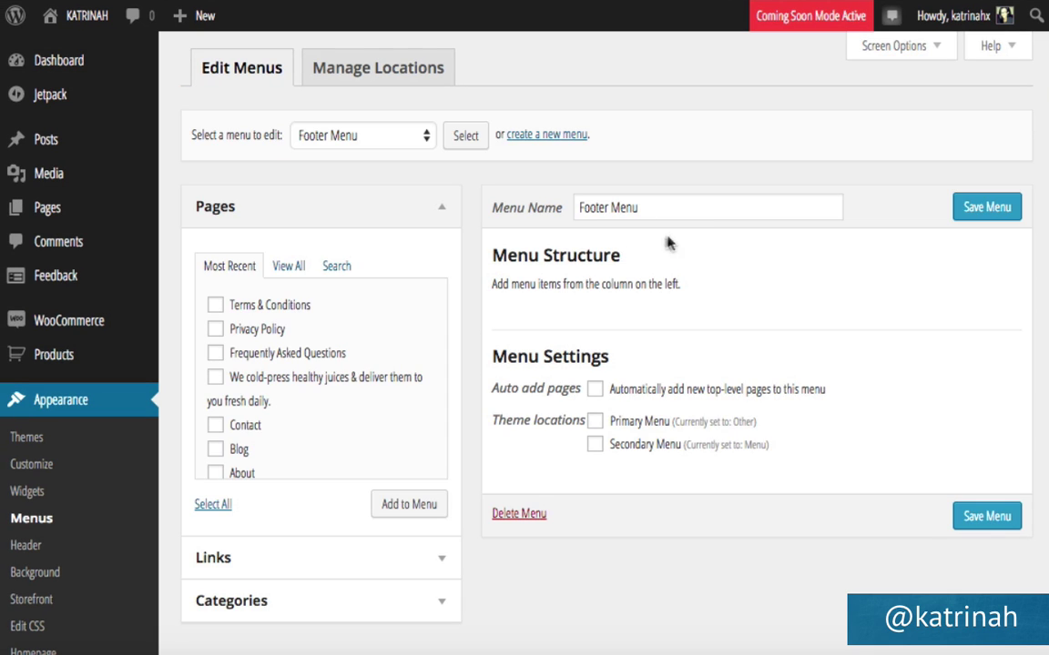
Add Privacy Policy, Frequently Asked Questions and Terms & Conditions, moving Frequently Asked Questions to the top.
{"action": "left_click", "coordinate": [215, 330]}
{"action": "left_click", "coordinate": [216, 354]}
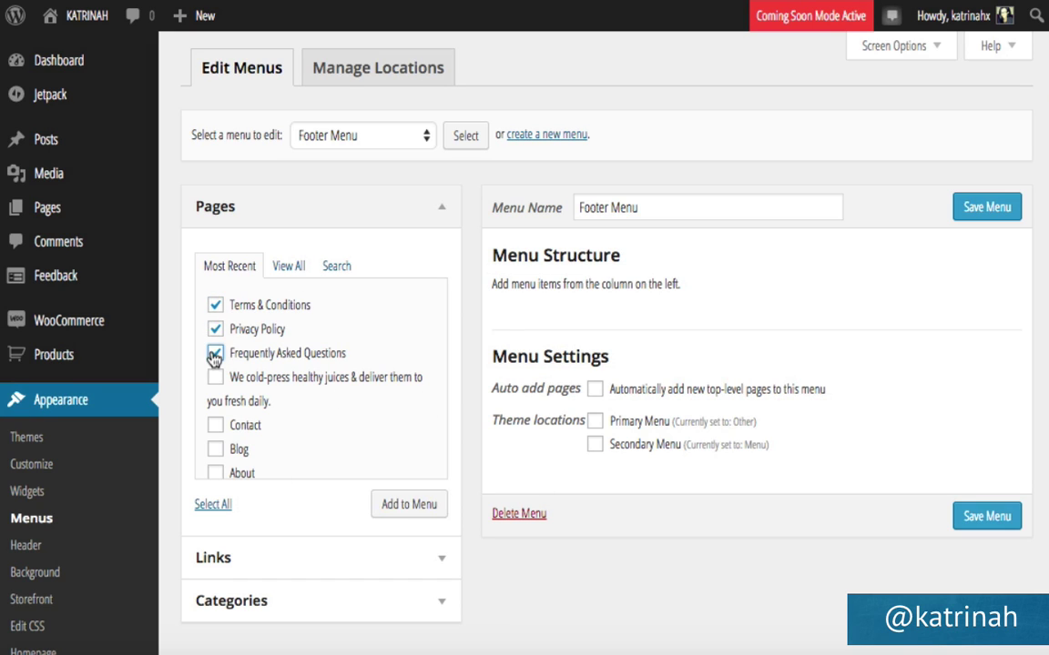
{"action": "left_click", "coordinate": [398, 509]}
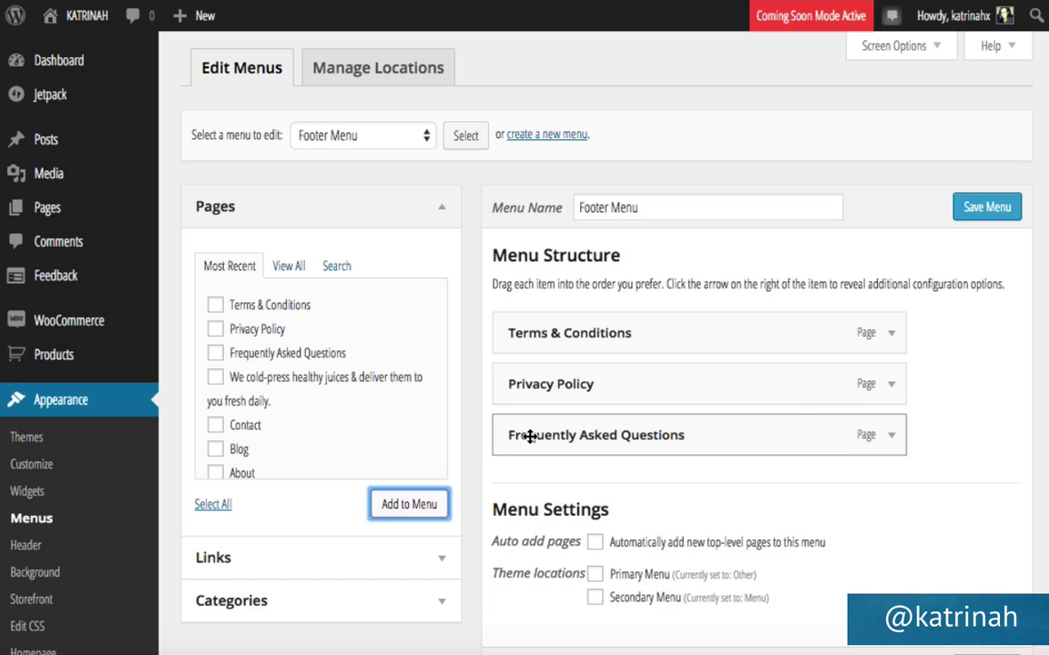
{"action": "left_click_drag", "start_coordinate": [520, 437], "coordinate": [527, 329]}
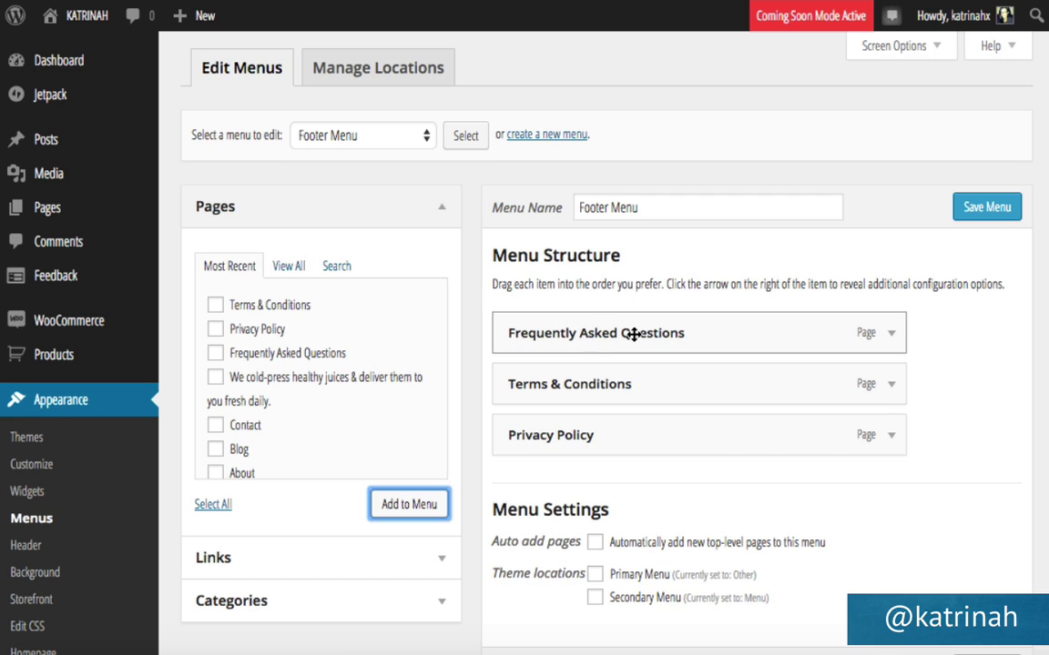
Shorten the Frequently Asked Questions item's label to FAQ and save the Footer Menu.
{"action": "left_click", "coordinate": [887, 335]}
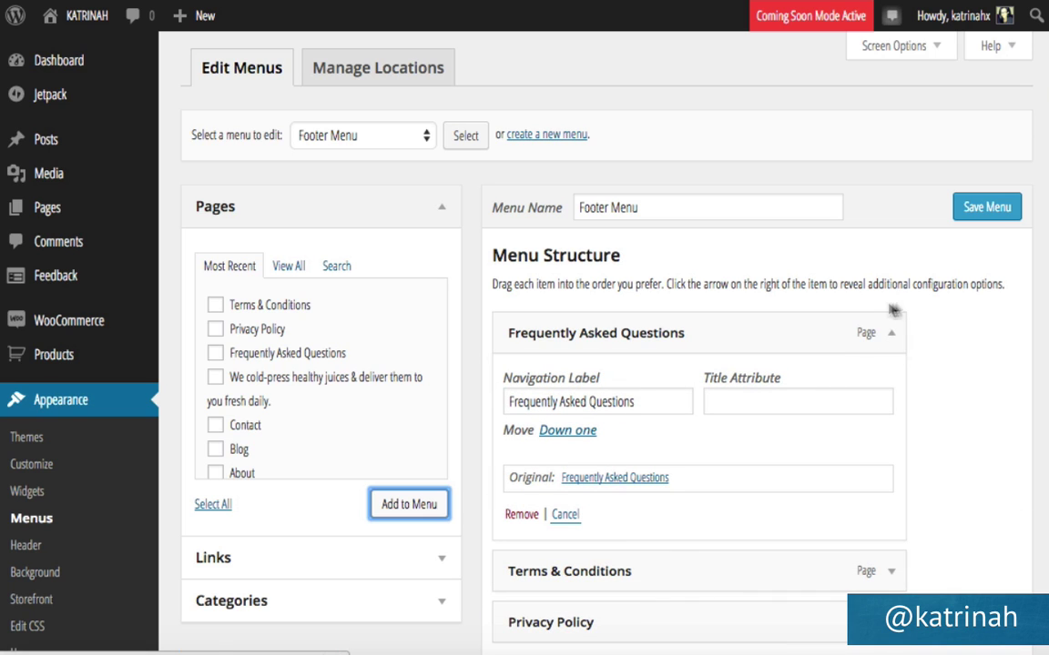
{"action": "left_click_drag", "start_coordinate": [639, 401], "coordinate": [474, 391]}
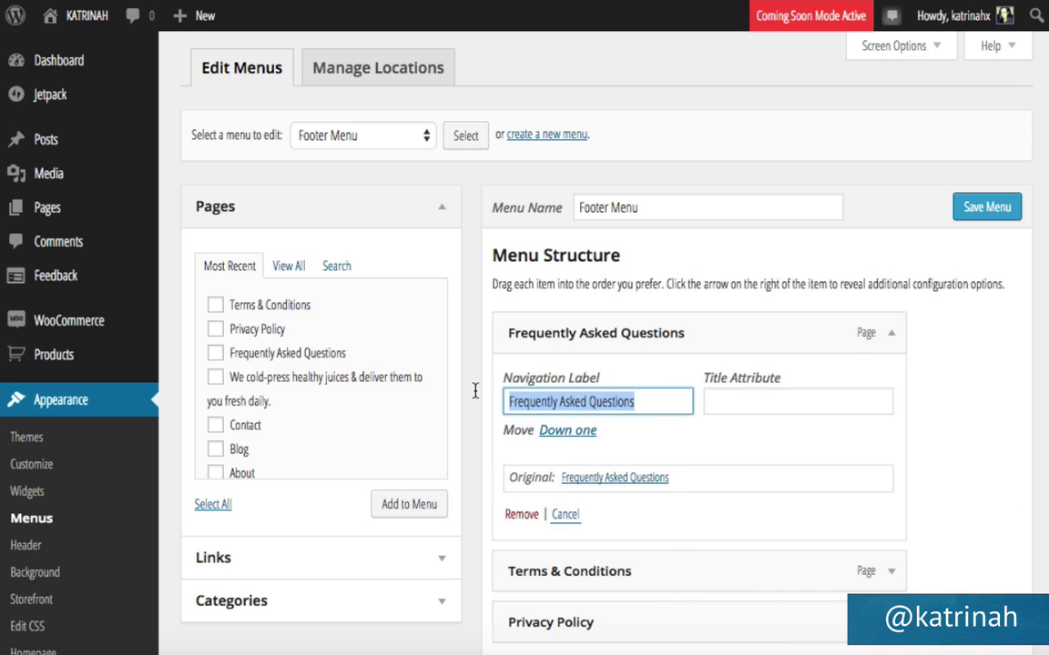
{"action": "type", "text": "FAQ"}
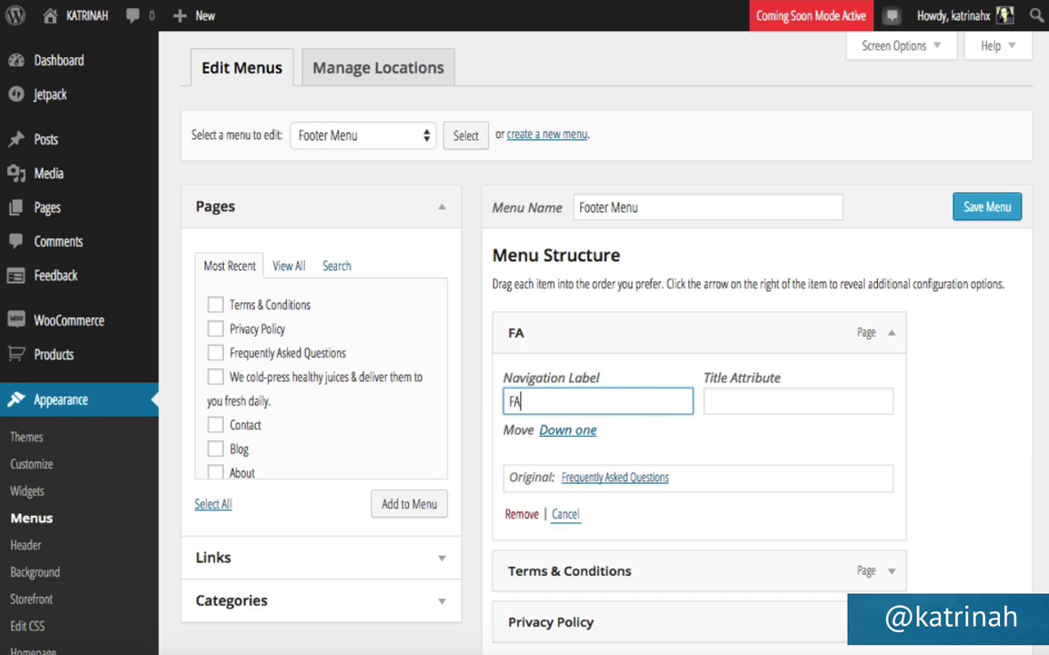
{"action": "left_click", "coordinate": [944, 350]}
{"action": "left_click", "coordinate": [972, 210]}
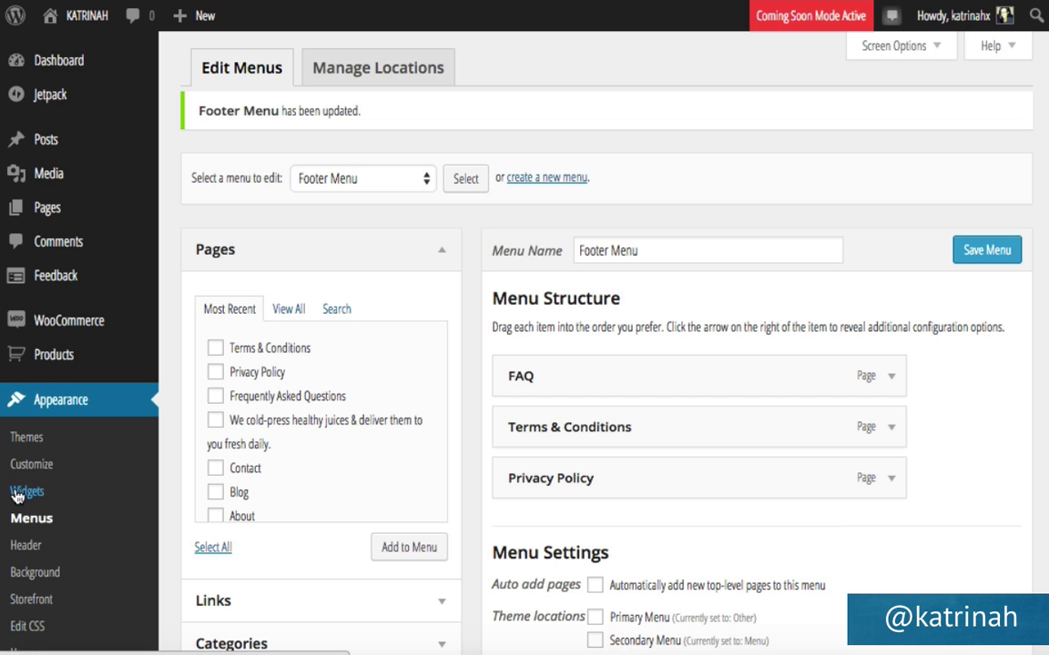
{"action": "left_click", "coordinate": [16, 496]}
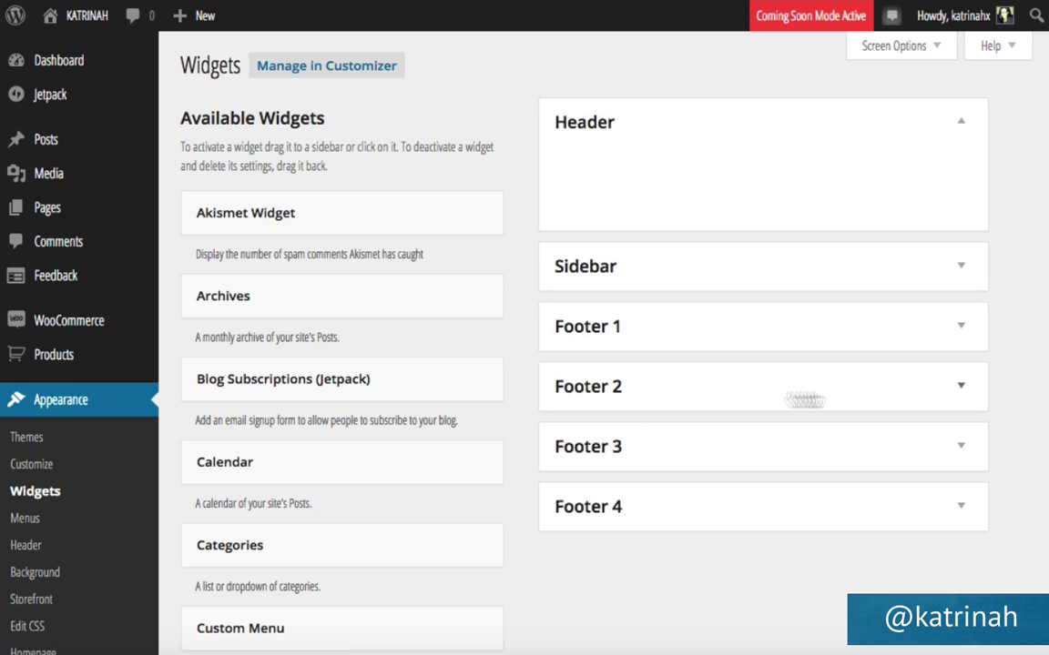
Add a Custom Menu widget titled 'The Fine Print' showing Footer Menu to Footer 2 and save it.
{"action": "left_click", "coordinate": [958, 393]}
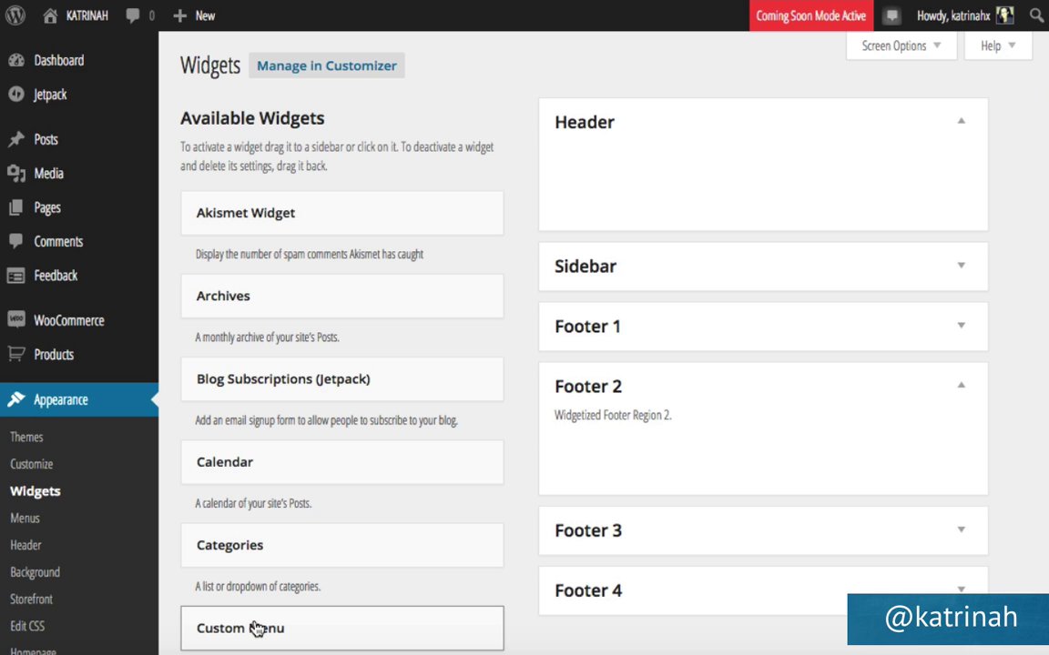
{"action": "left_click_drag", "start_coordinate": [256, 628], "coordinate": [609, 402]}
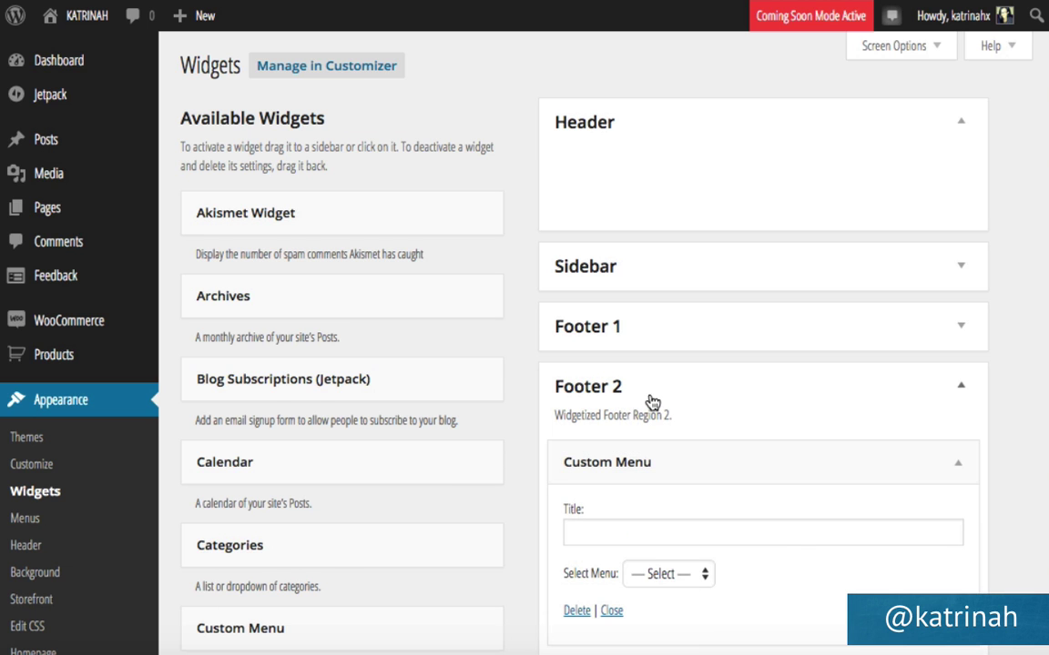
{"action": "scroll", "coordinate": [650, 398], "scroll_direction": "down", "scroll_amount": 3}
{"action": "scroll", "coordinate": [650, 394], "scroll_direction": "down", "scroll_amount": 1}
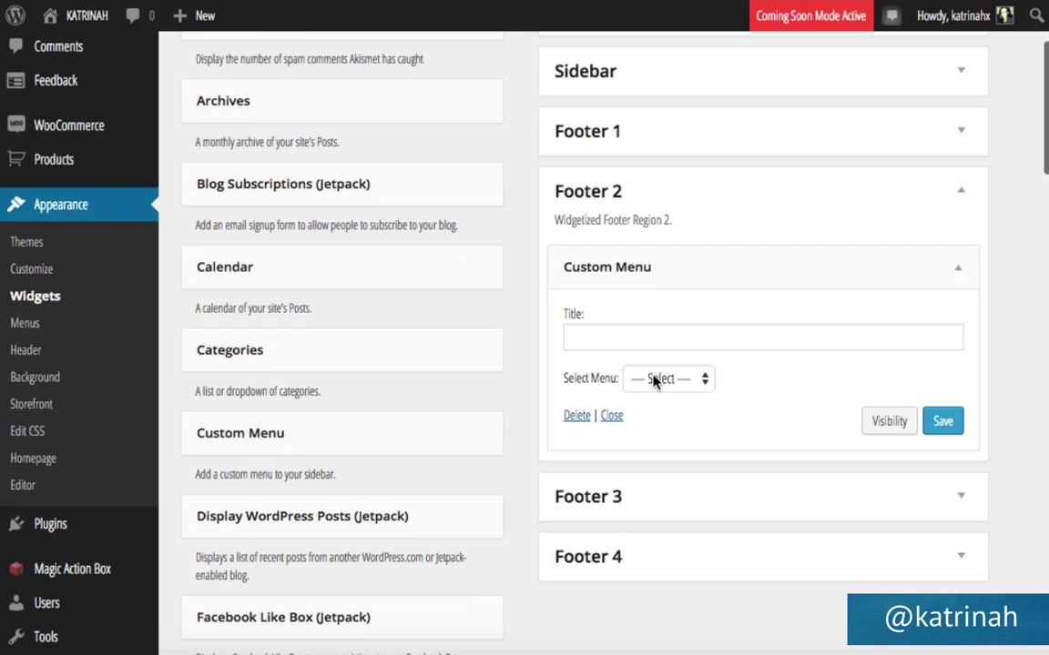
{"action": "left_click", "coordinate": [656, 378]}
{"action": "left_click", "coordinate": [657, 398]}
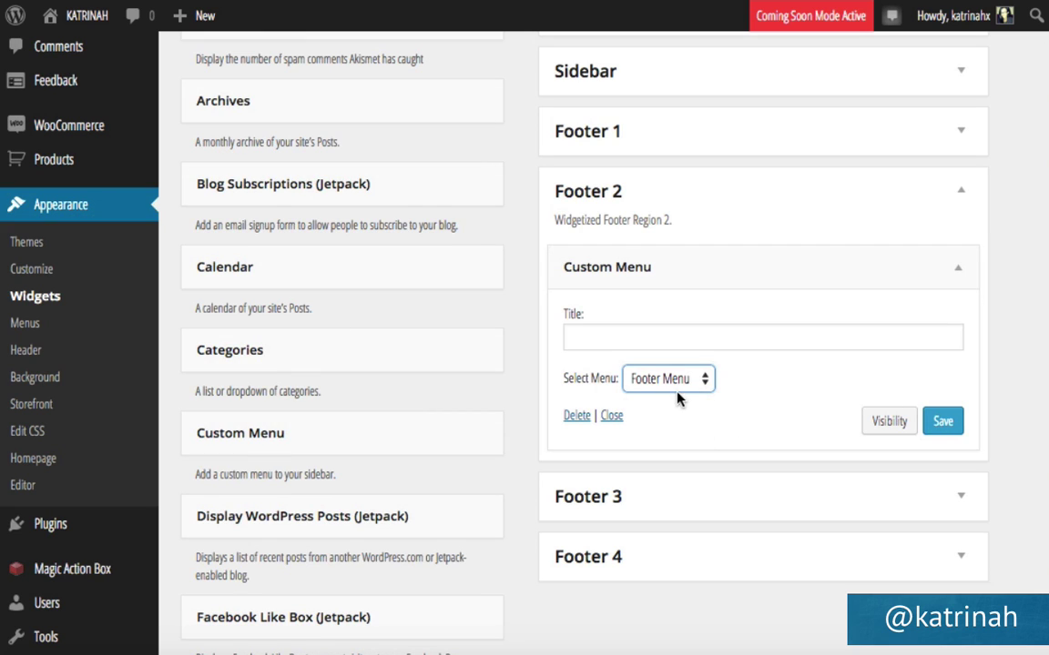
{"action": "left_click", "coordinate": [584, 334]}
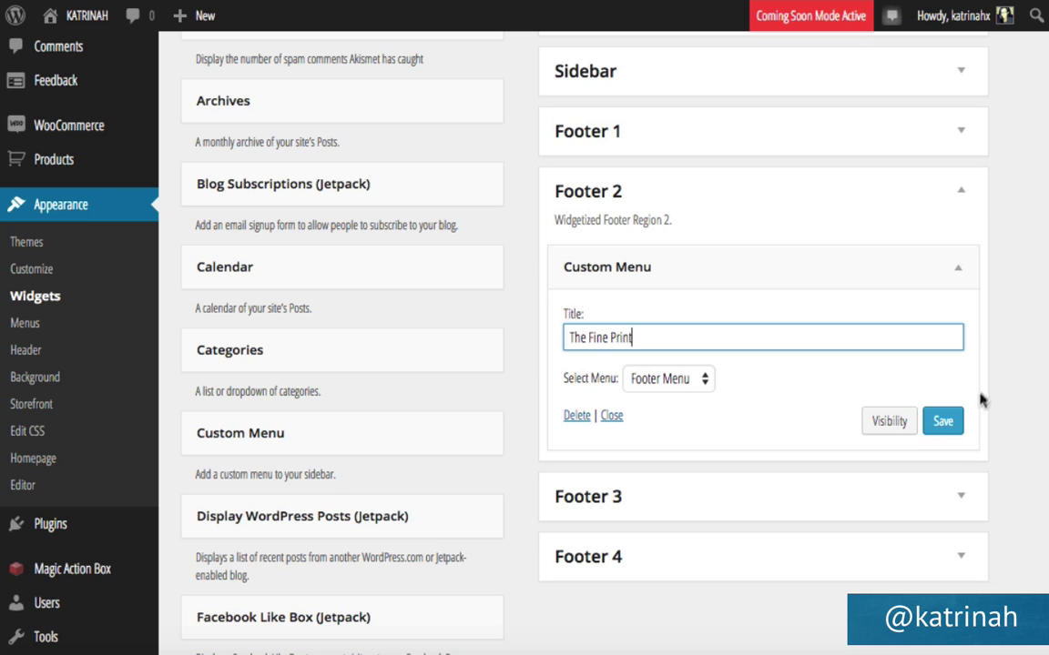
{"action": "left_click", "coordinate": [940, 424]}
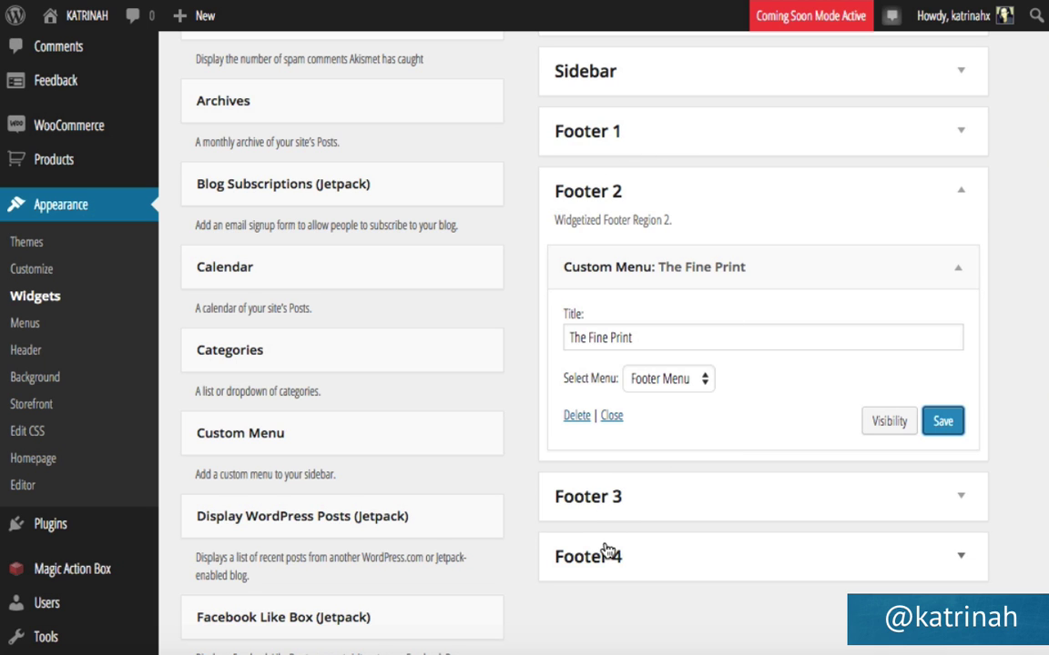
{"action": "scroll", "coordinate": [509, 510], "scroll_direction": "down", "scroll_amount": 3}
{"action": "scroll", "coordinate": [508, 514], "scroll_direction": "down", "scroll_amount": 10}
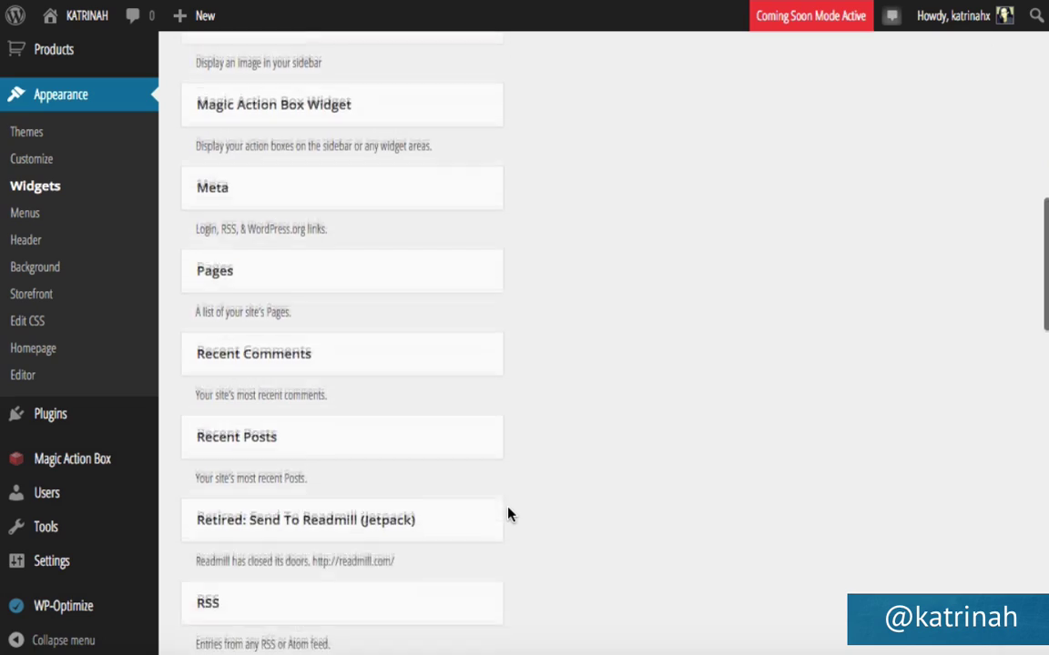
{"action": "scroll", "coordinate": [508, 515], "scroll_direction": "up", "scroll_amount": 15}
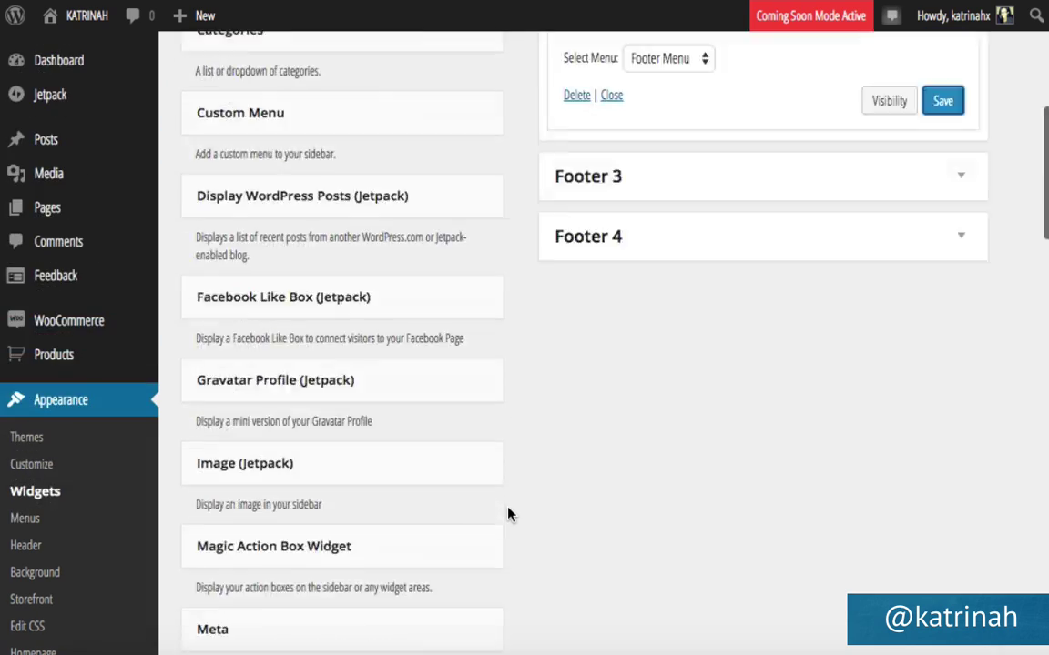
{"action": "scroll", "coordinate": [508, 514], "scroll_direction": "down", "scroll_amount": 5}
{"action": "scroll", "coordinate": [508, 514], "scroll_direction": "up", "scroll_amount": 2}
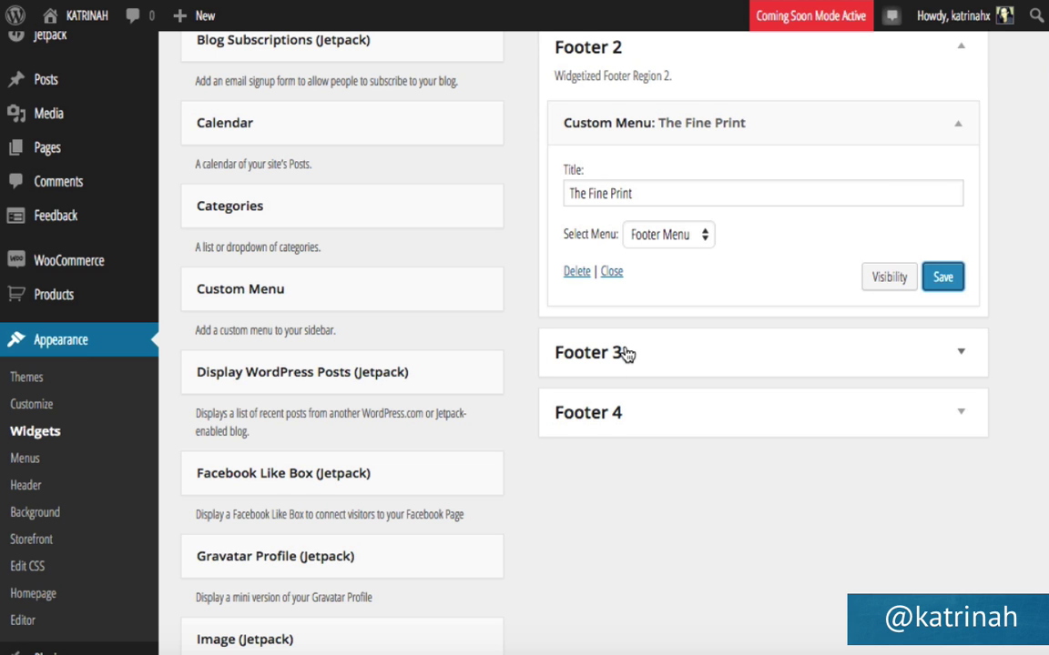
{"action": "scroll", "coordinate": [510, 394], "scroll_direction": "down", "scroll_amount": 3}
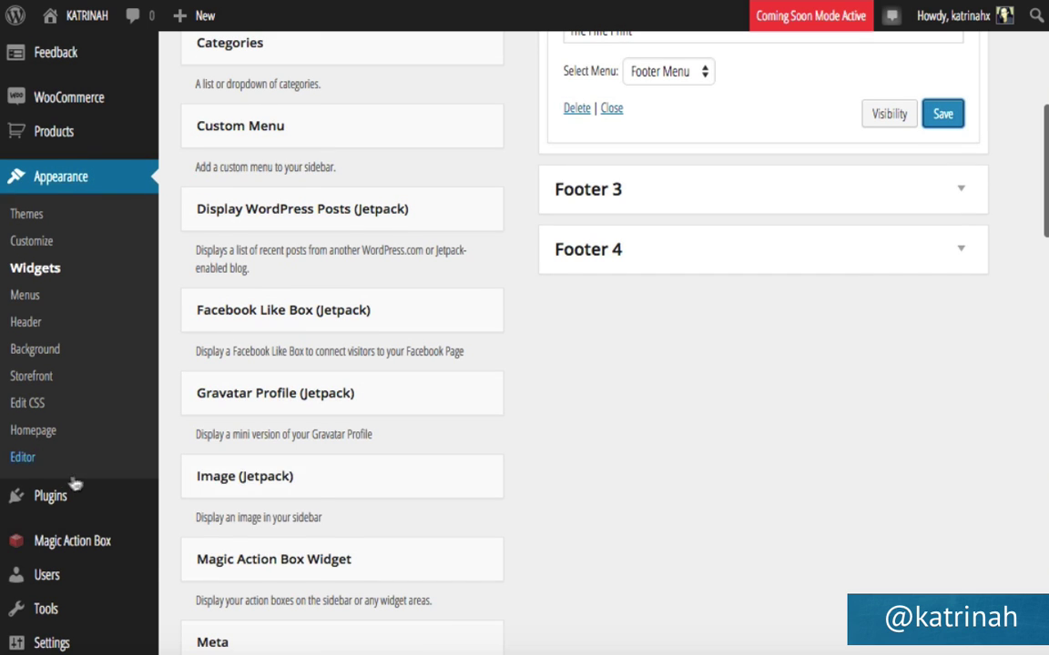
Search the plugin directory for simple social icons from Plugins > Add New.
{"action": "mouse_move", "coordinate": [14, 501]}
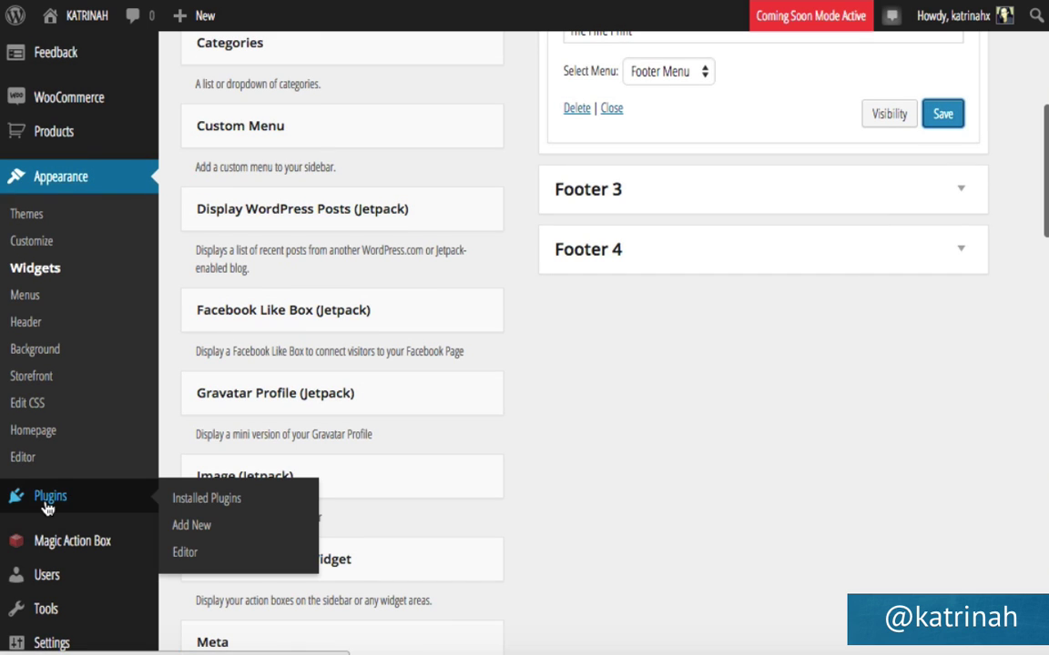
{"action": "left_click", "coordinate": [194, 527]}
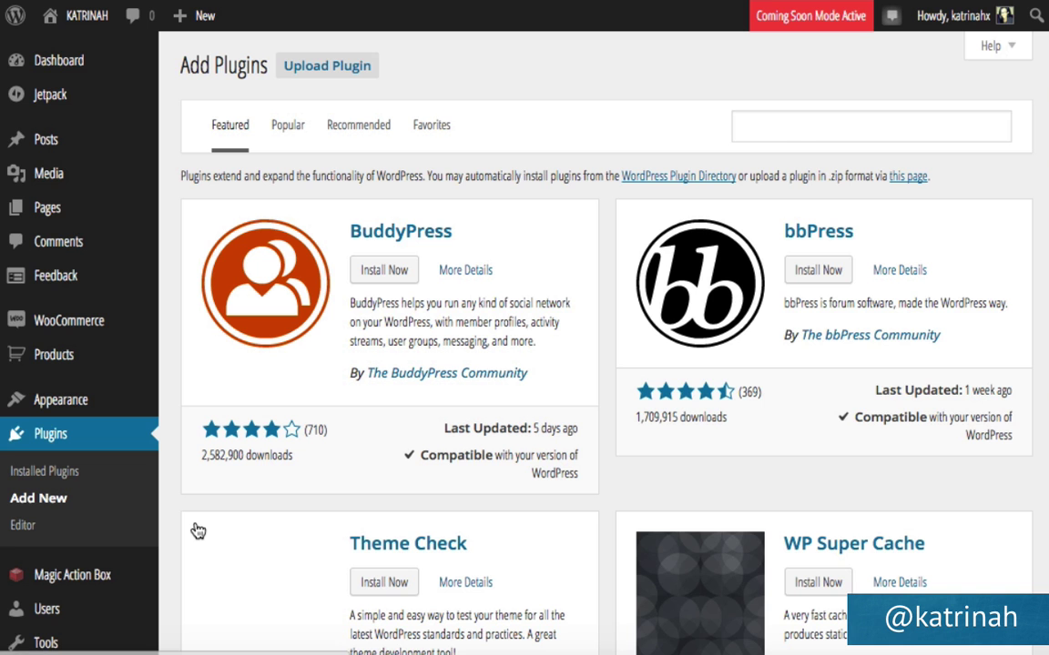
{"action": "left_click", "coordinate": [773, 123]}
{"action": "type", "text": "simo"}
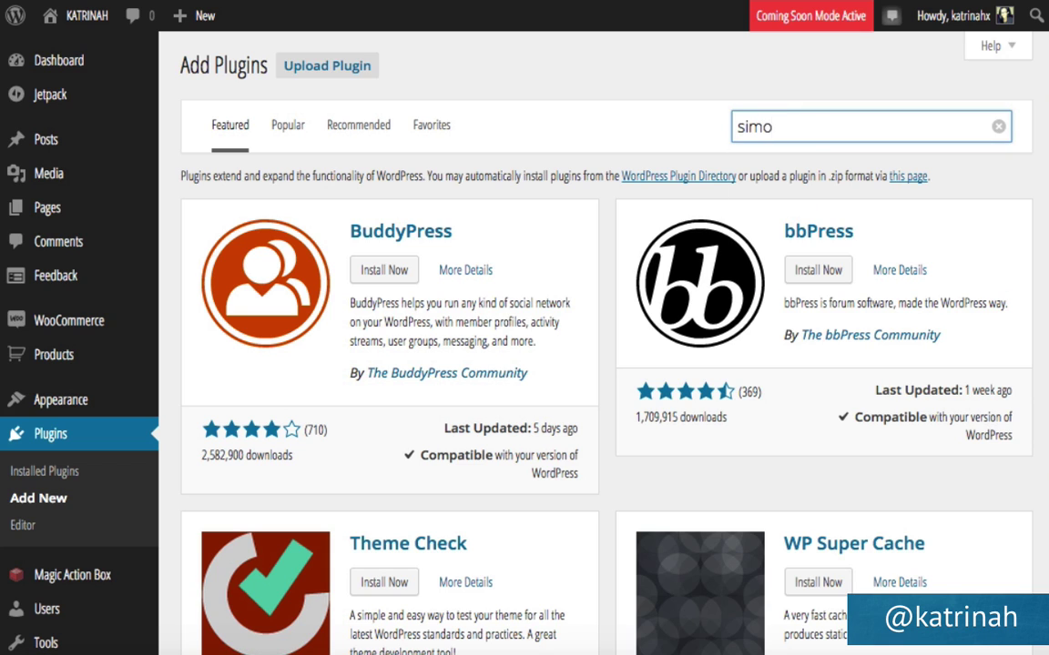
{"action": "key", "text": "BackSpace"}
{"action": "key", "text": "Down"}
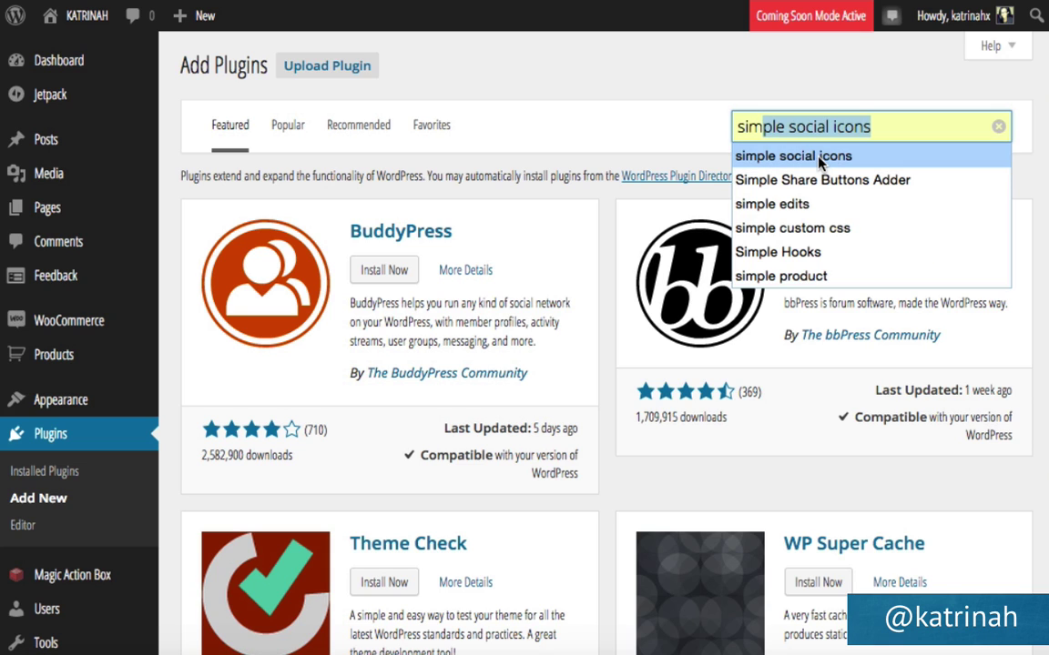
{"action": "key", "text": "Return"}
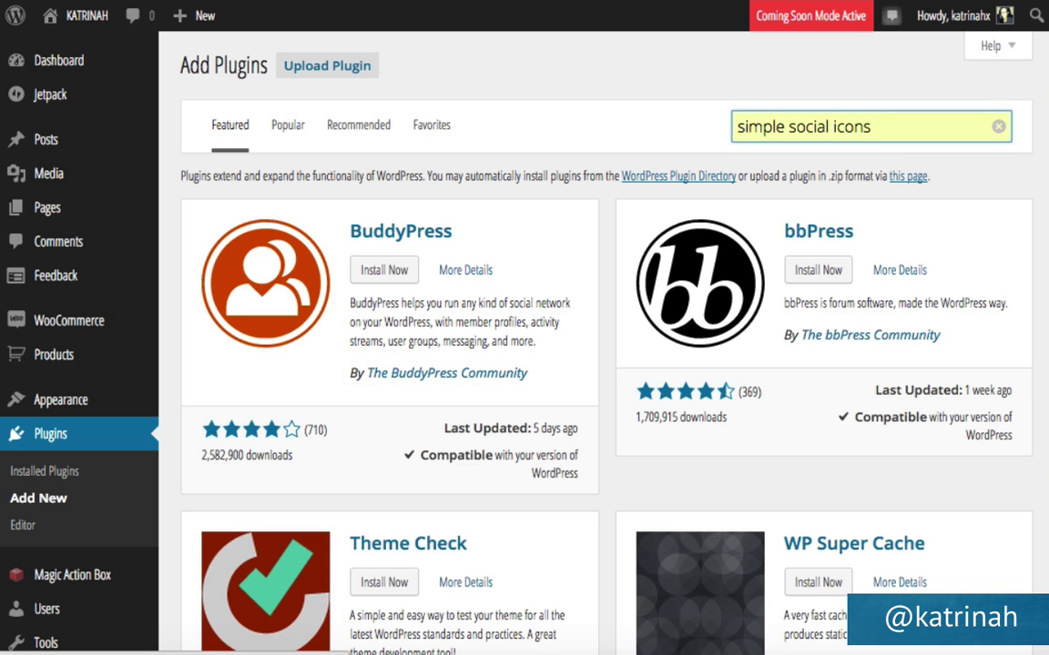
{"action": "key", "text": "Return"}
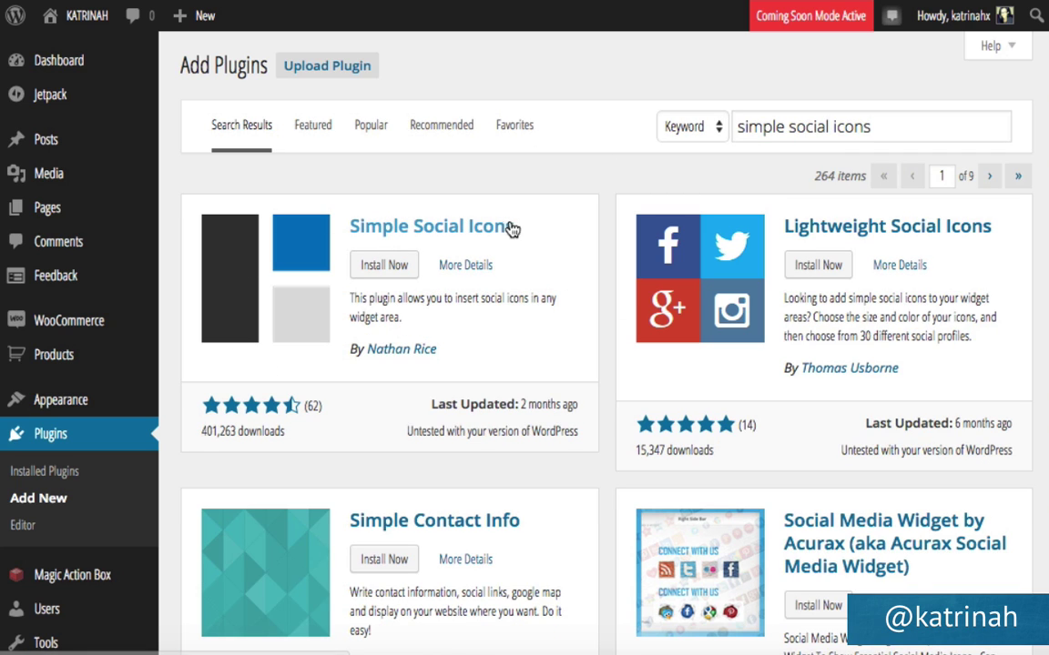
Install and activate the Simple Social Icons 1.0.7 plugin.
{"action": "left_click", "coordinate": [382, 266]}
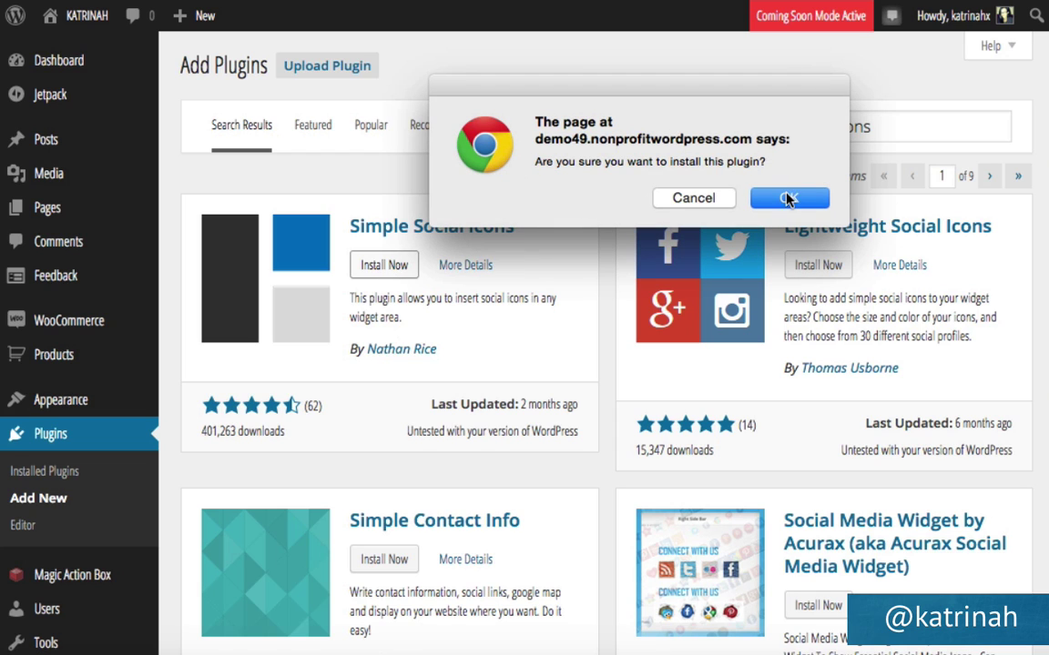
{"action": "left_click", "coordinate": [788, 198]}
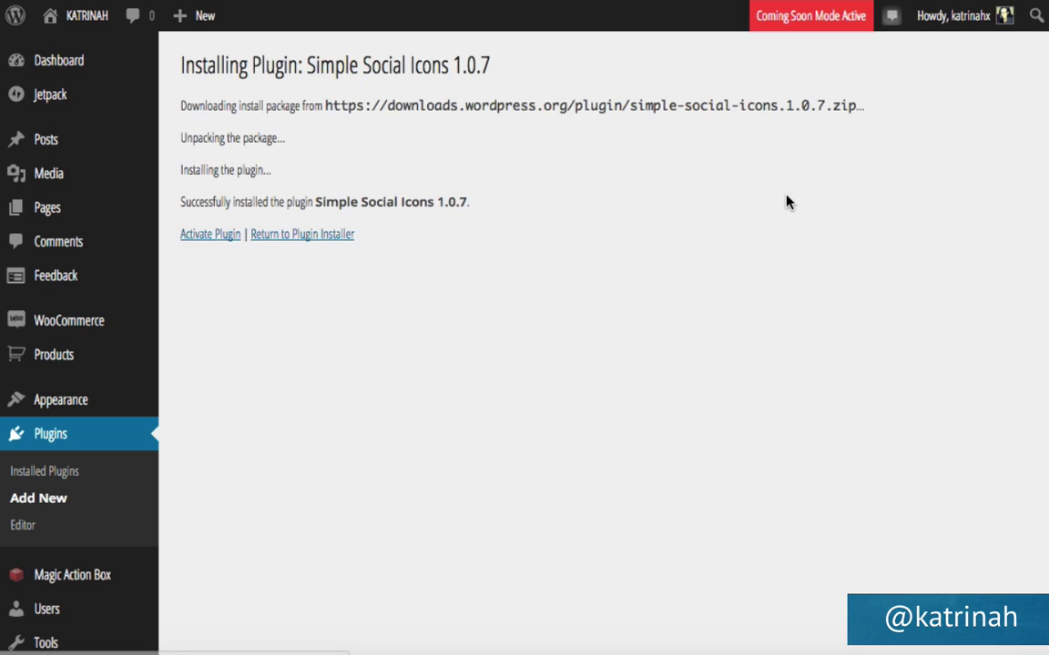
{"action": "left_click", "coordinate": [197, 239]}
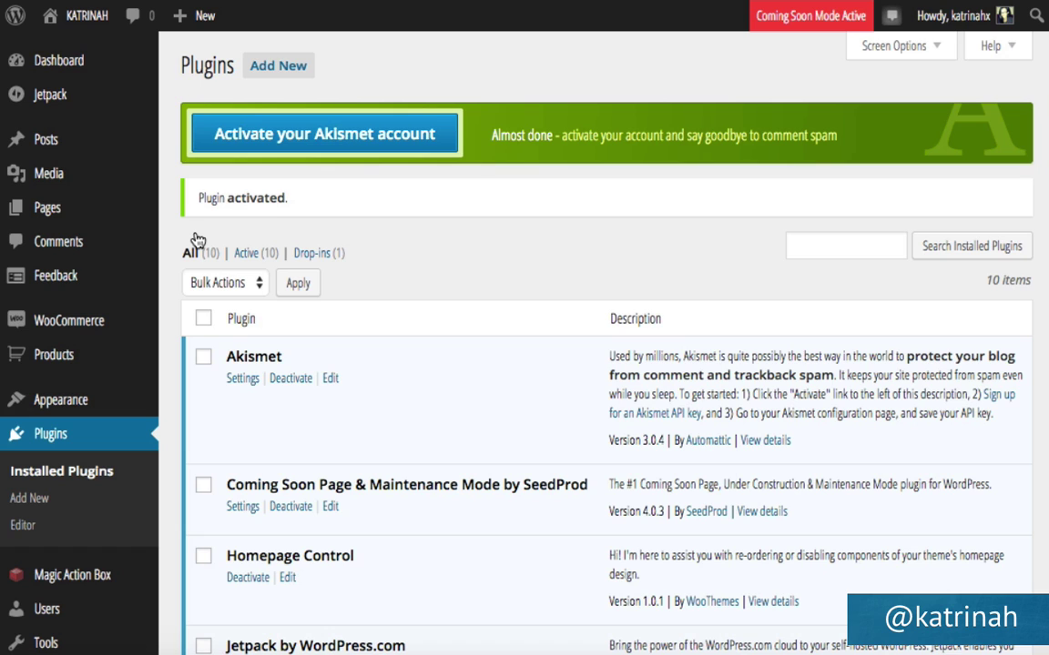
{"action": "mouse_move", "coordinate": [45, 398]}
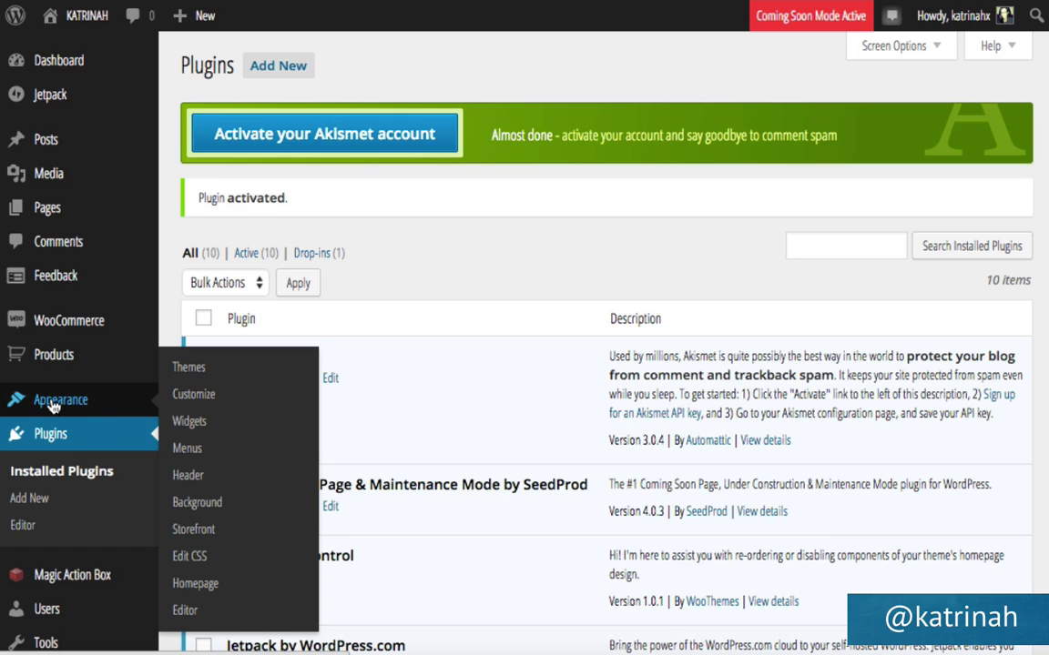
{"action": "left_click", "coordinate": [201, 428]}
Add a Simple Social Icons widget to the Footer 3 widget area.
{"action": "scroll", "coordinate": [525, 405], "scroll_direction": "down", "scroll_amount": 3}
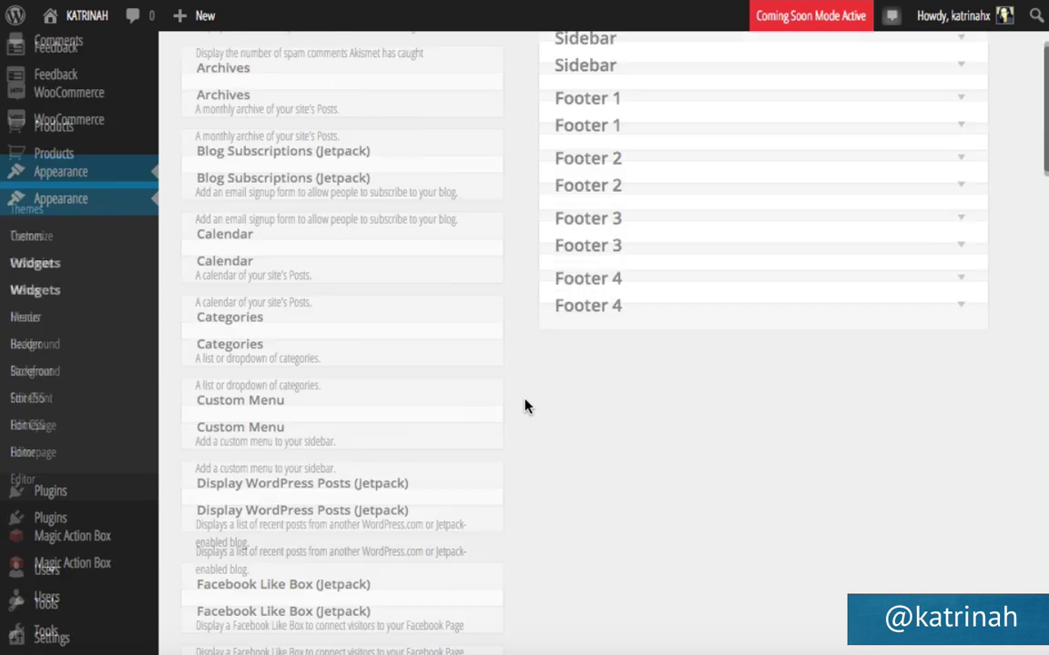
{"action": "scroll", "coordinate": [525, 405], "scroll_direction": "down", "scroll_amount": 10}
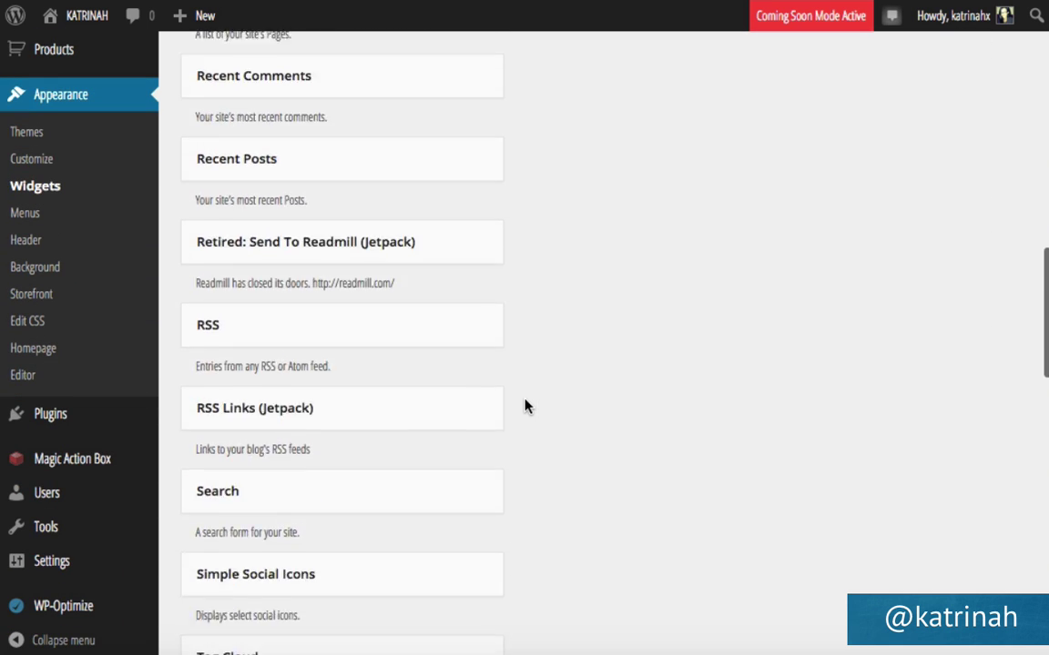
{"action": "scroll", "coordinate": [525, 405], "scroll_direction": "down", "scroll_amount": 2}
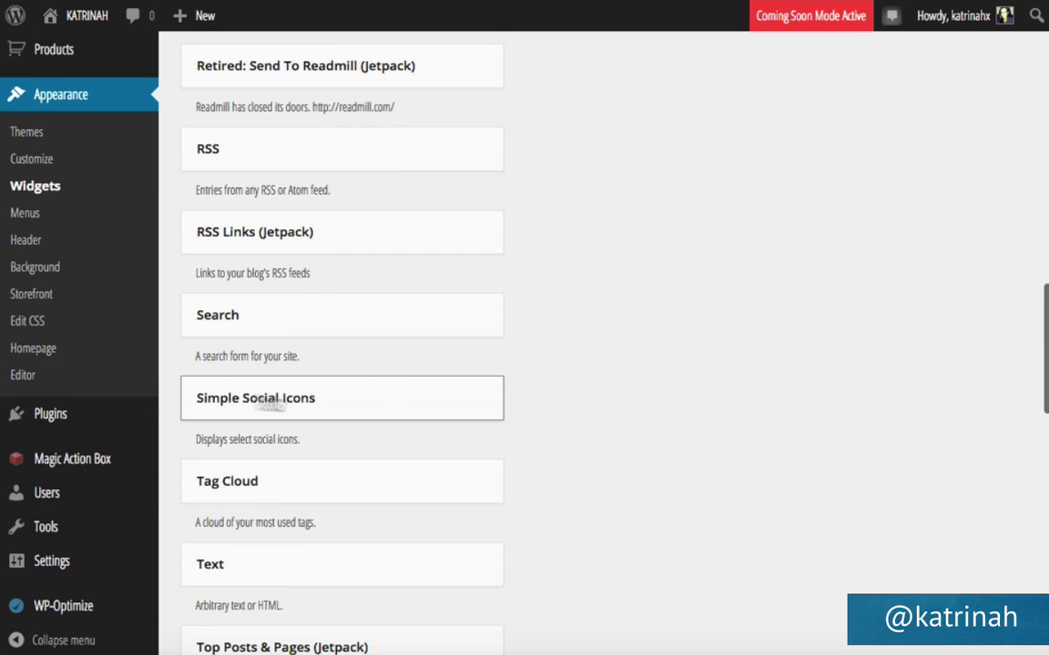
{"action": "scroll", "coordinate": [615, 360], "scroll_direction": "up", "scroll_amount": 4}
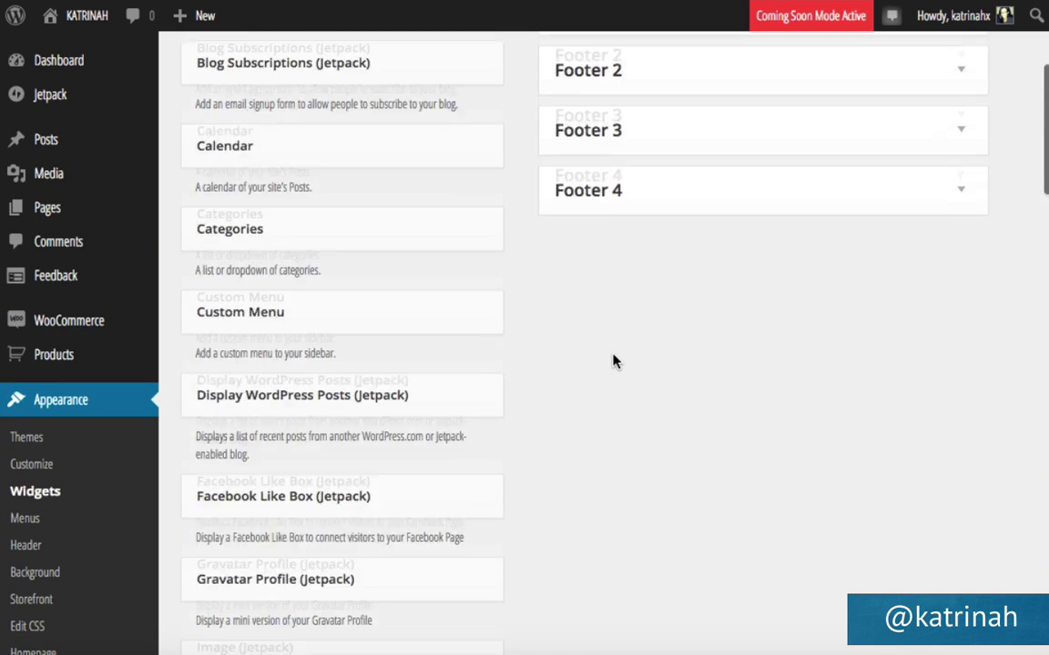
{"action": "scroll", "coordinate": [615, 361], "scroll_direction": "up", "scroll_amount": 3}
{"action": "left_click", "coordinate": [961, 364]}
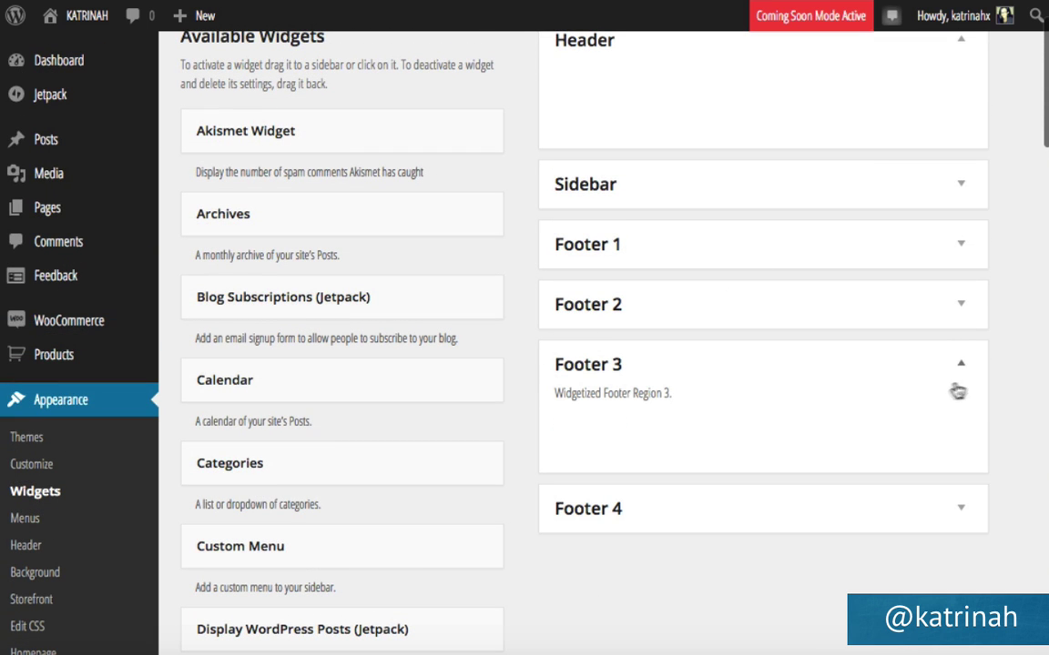
{"action": "scroll", "coordinate": [627, 566], "scroll_direction": "down", "scroll_amount": 15}
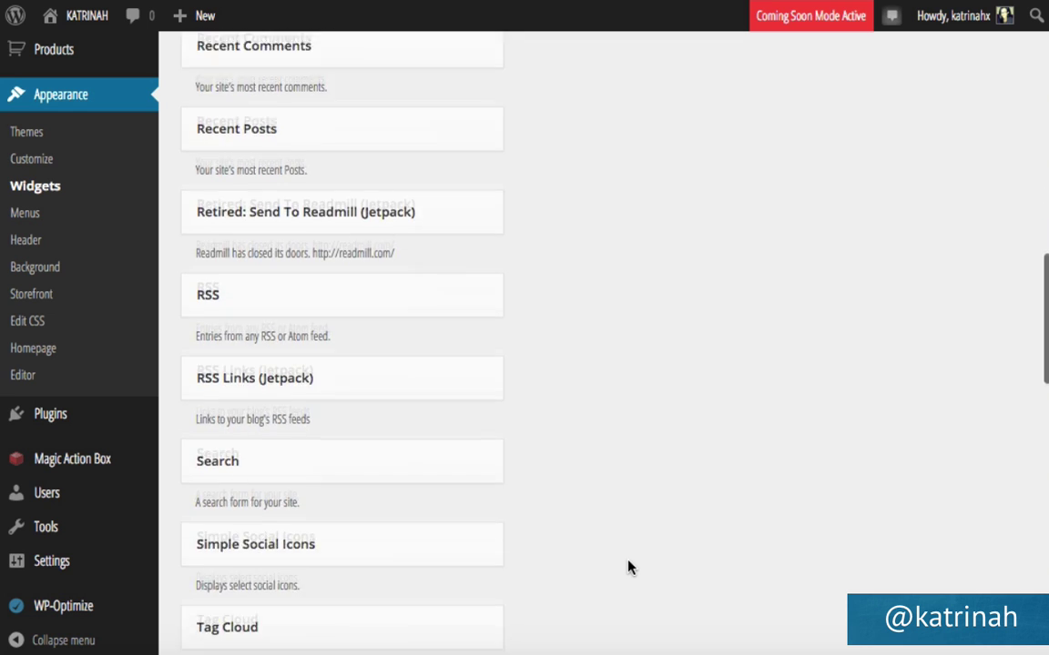
{"action": "scroll", "coordinate": [627, 566], "scroll_direction": "down", "scroll_amount": 3}
{"action": "scroll", "coordinate": [627, 566], "scroll_direction": "up", "scroll_amount": 2}
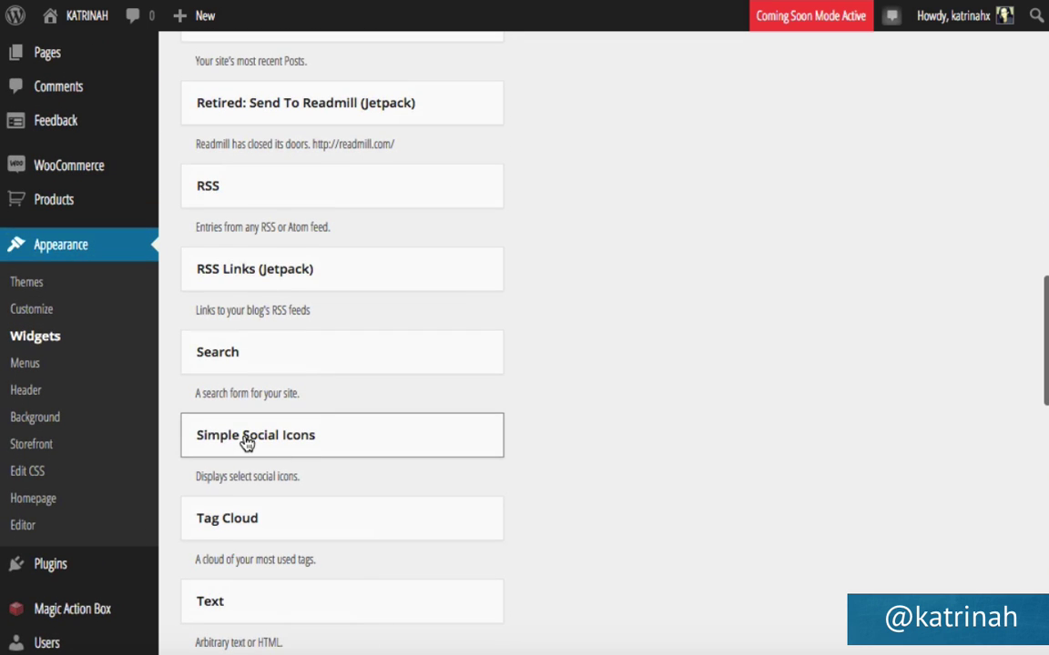
{"action": "left_click_drag", "start_coordinate": [247, 443], "coordinate": [618, 230]}
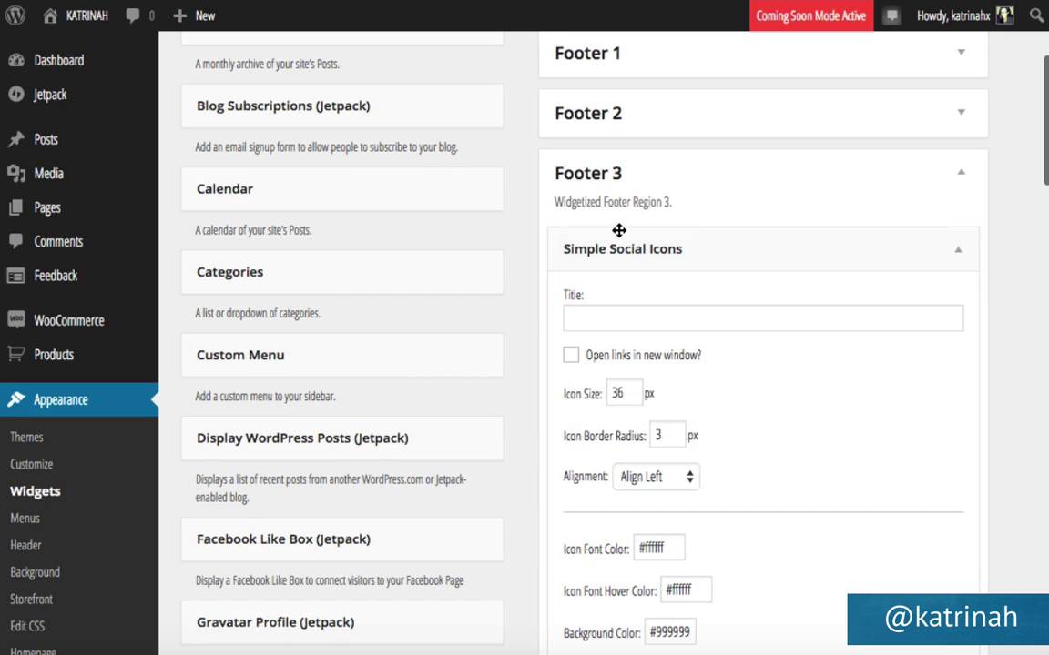
{"action": "scroll", "coordinate": [619, 230], "scroll_direction": "down", "scroll_amount": 1}
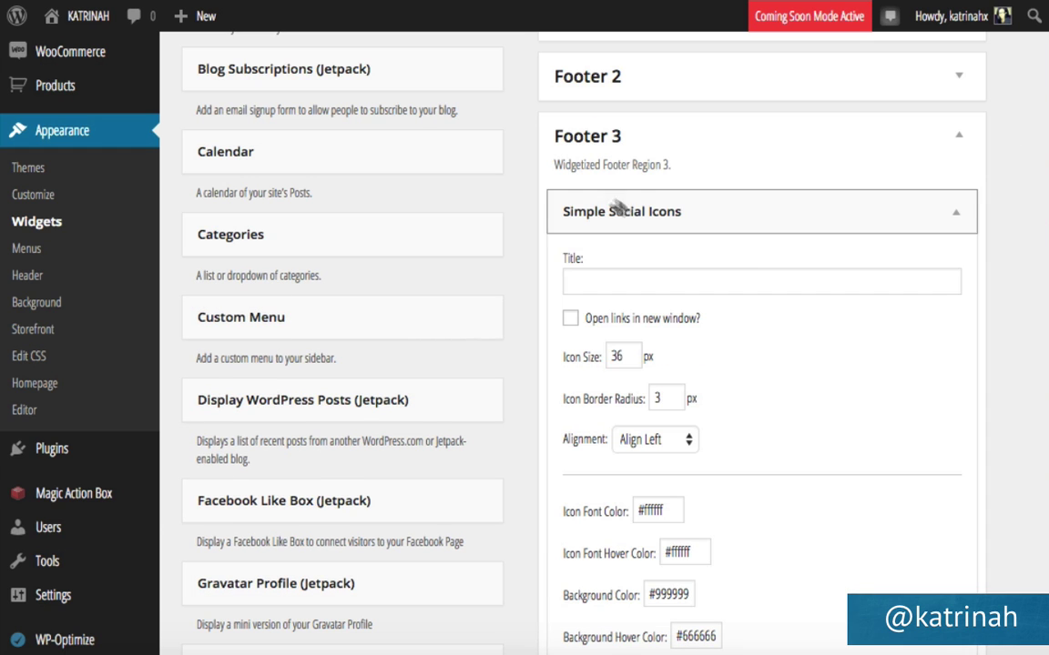
Title the widget Connect, with border radius 100 and both background colours #f96a42.
{"action": "left_click", "coordinate": [578, 283]}
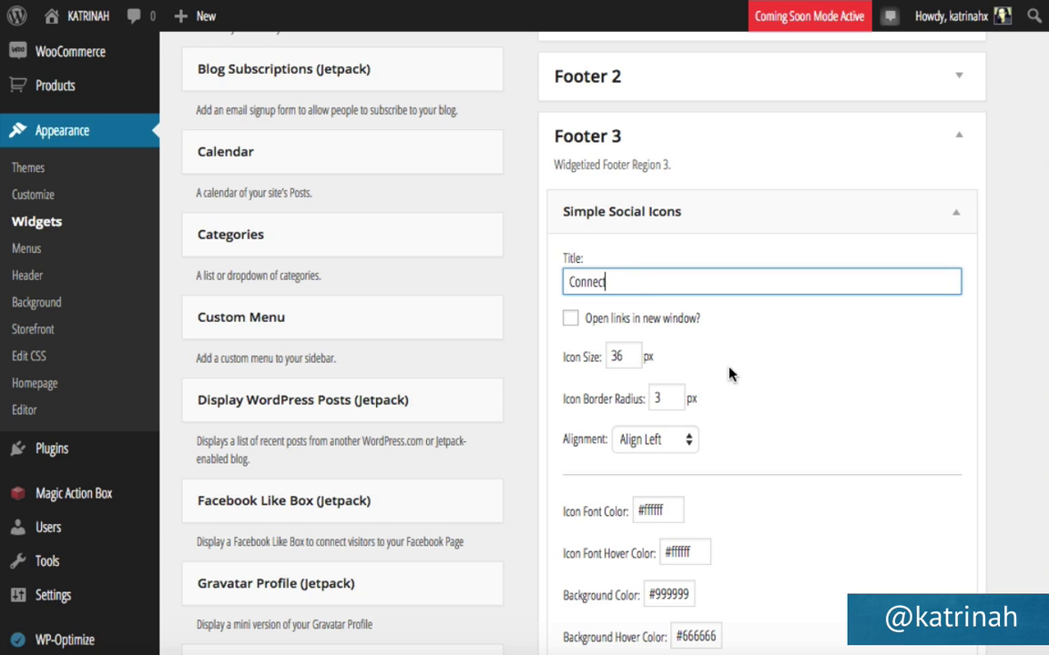
{"action": "left_click", "coordinate": [662, 395]}
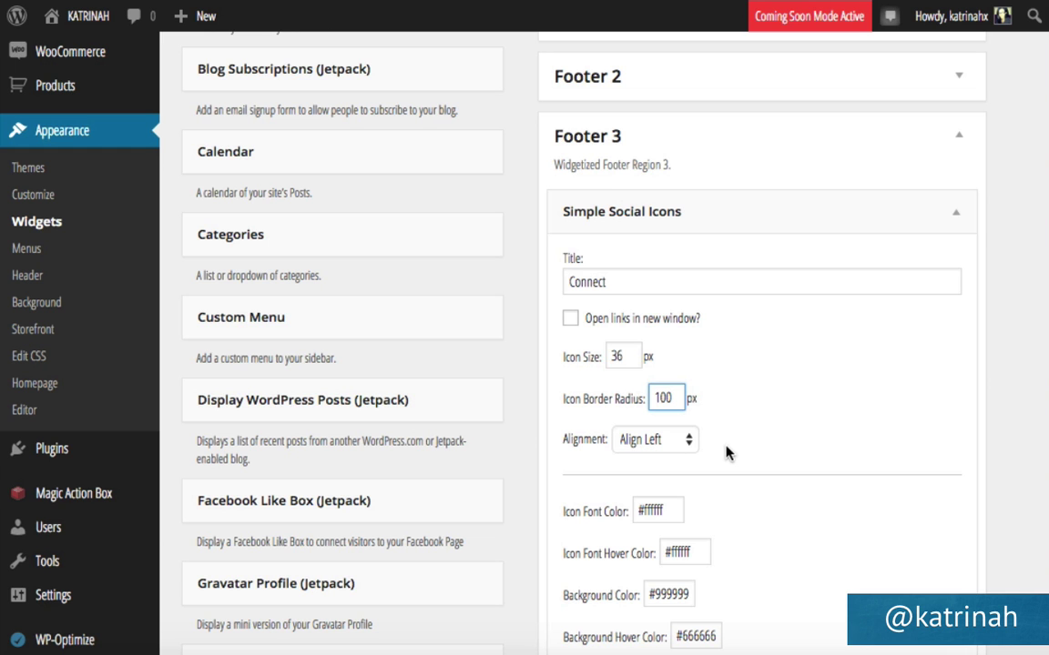
{"action": "scroll", "coordinate": [734, 453], "scroll_direction": "down", "scroll_amount": 5}
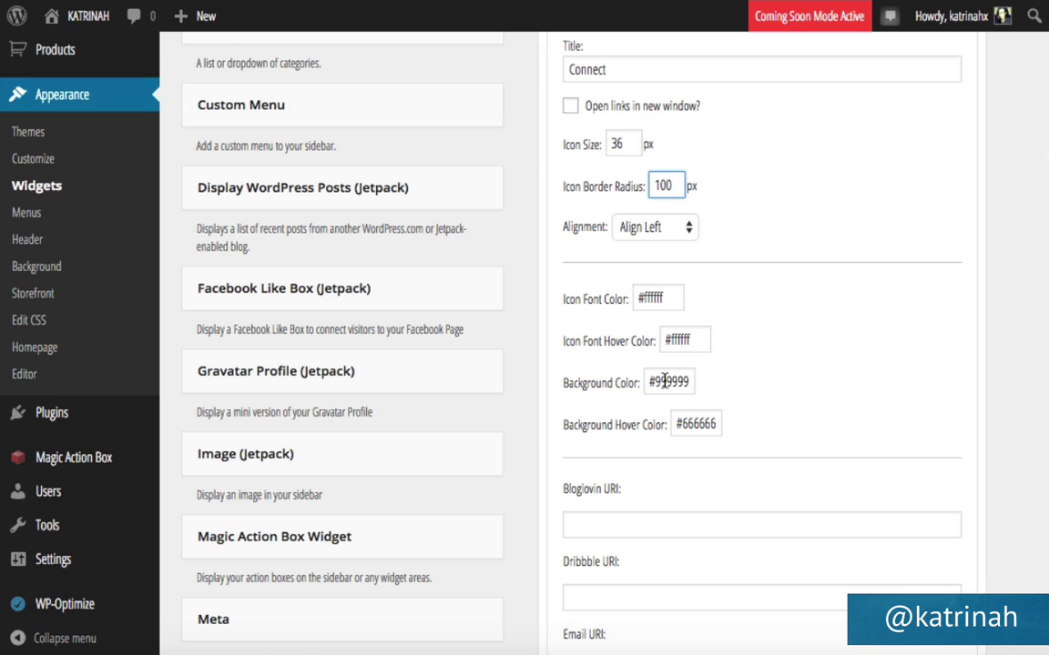
{"action": "triple_click", "coordinate": [664, 381]}
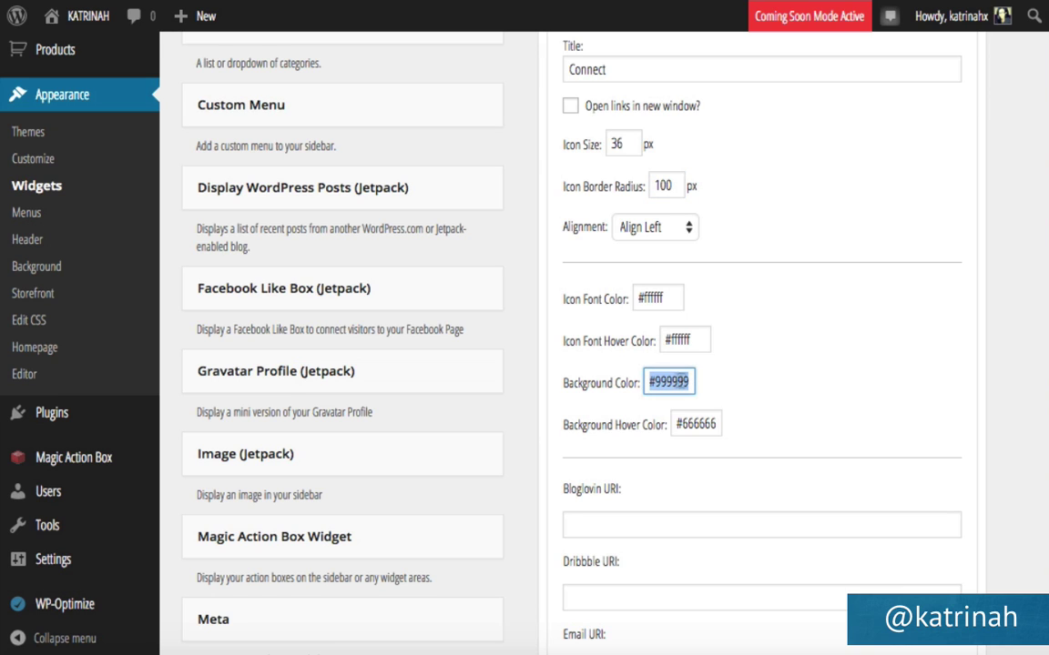
{"action": "type", "text": "#f96a42"}
{"action": "double_click", "coordinate": [696, 421]}
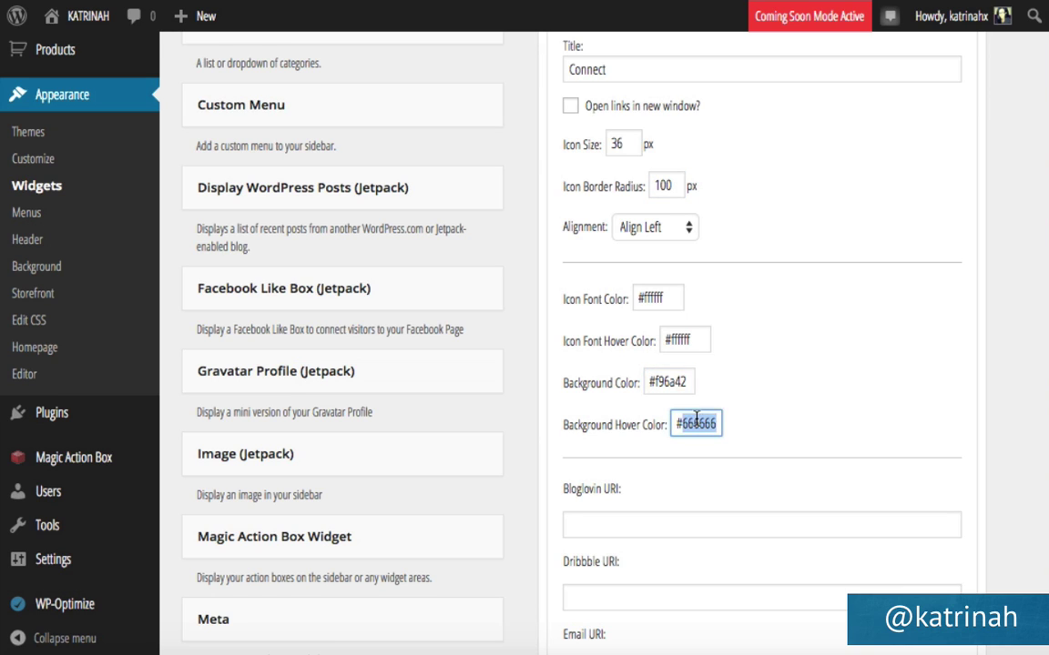
{"action": "type", "text": "f96a42"}
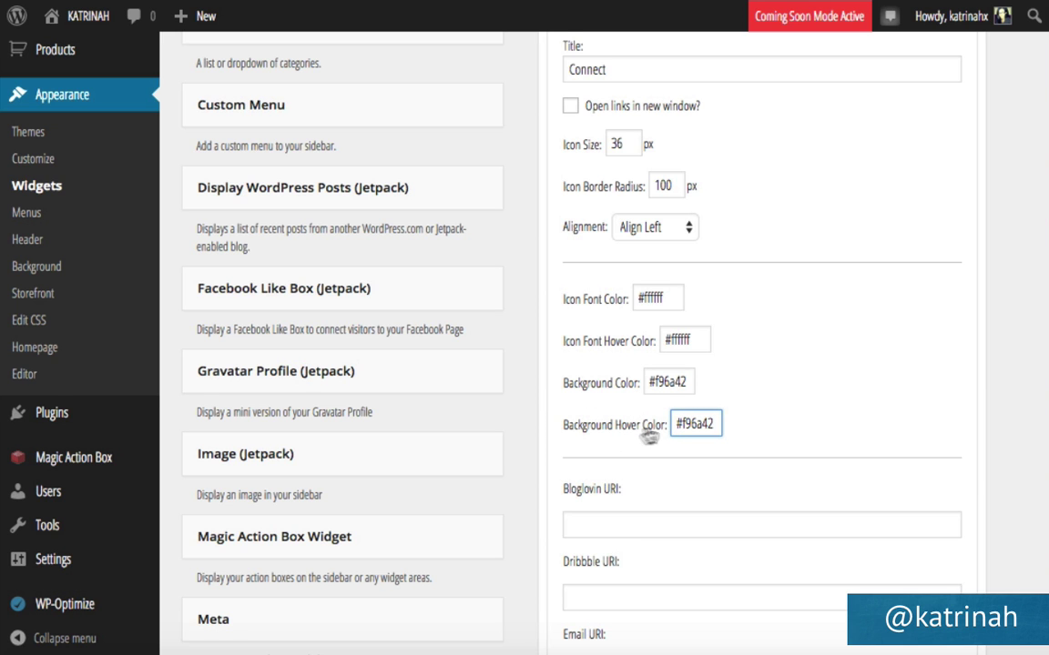
Save the social icons widget with its Instagram profile link and collapse it.
{"action": "scroll", "coordinate": [832, 414], "scroll_direction": "down", "scroll_amount": 1}
{"action": "scroll", "coordinate": [832, 414], "scroll_direction": "down", "scroll_amount": 5}
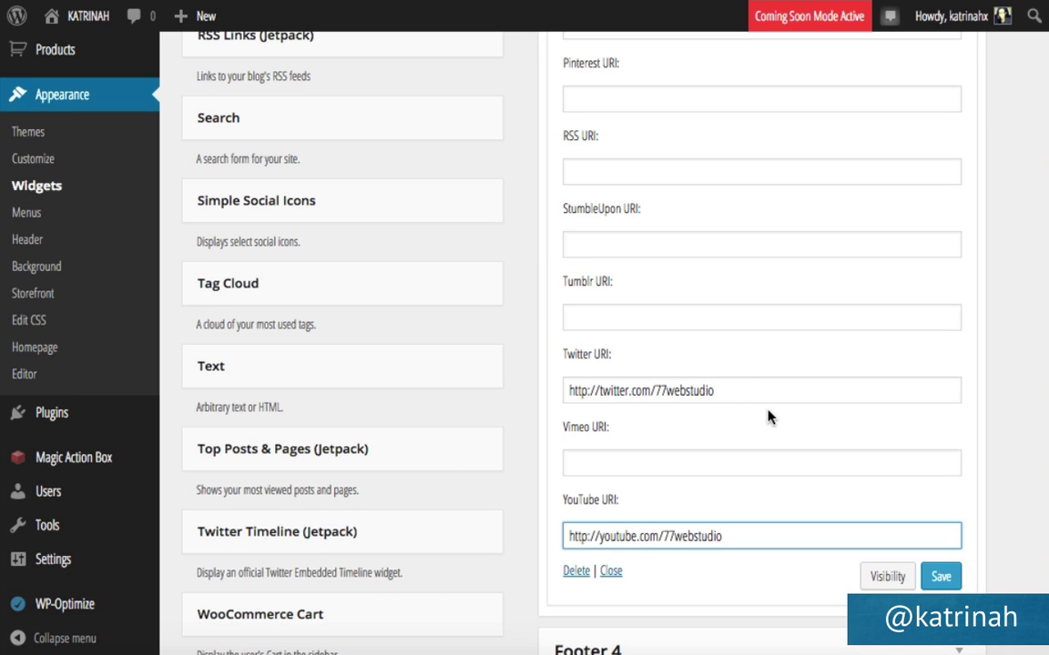
{"action": "key", "text": "Return"}
{"action": "left_click", "coordinate": [942, 577]}
{"action": "scroll", "coordinate": [896, 326], "scroll_direction": "up", "scroll_amount": 5}
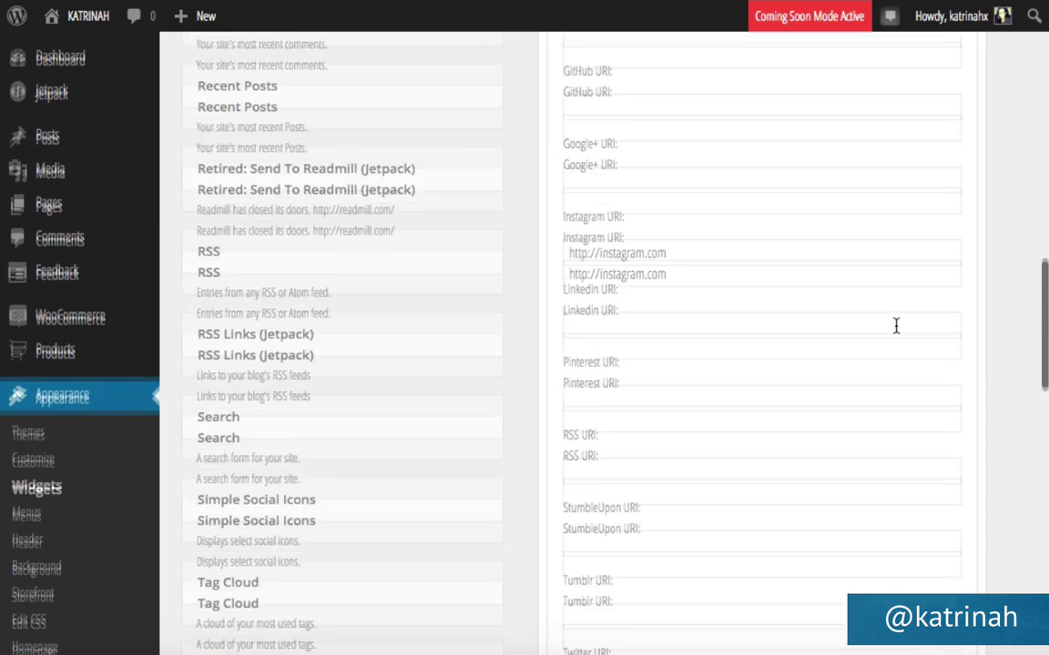
{"action": "scroll", "coordinate": [896, 325], "scroll_direction": "up", "scroll_amount": 10}
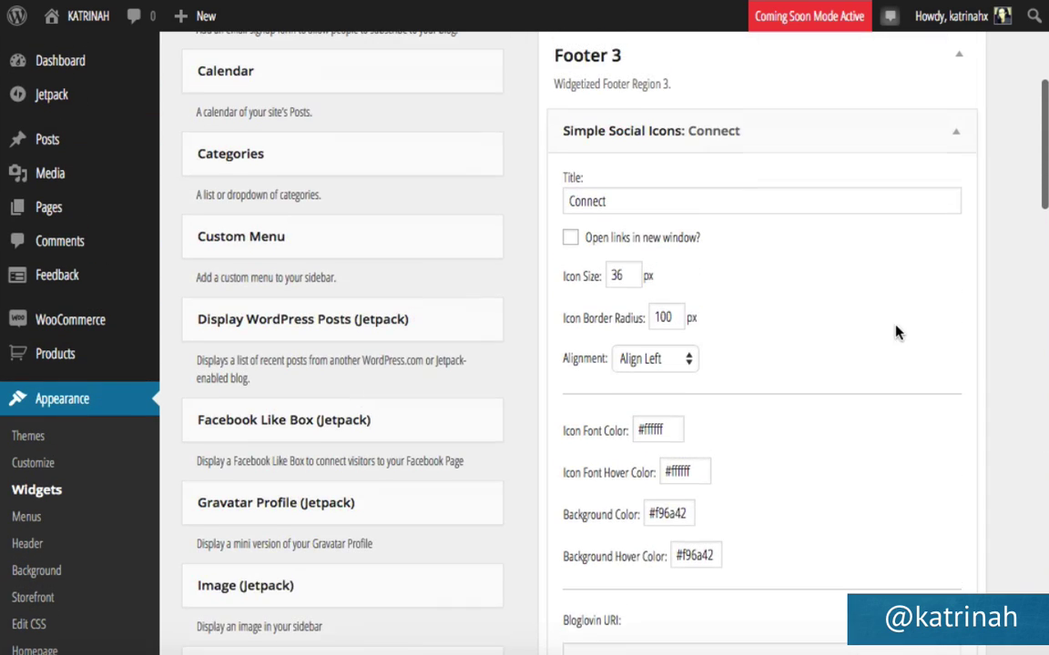
{"action": "left_click", "coordinate": [953, 146]}
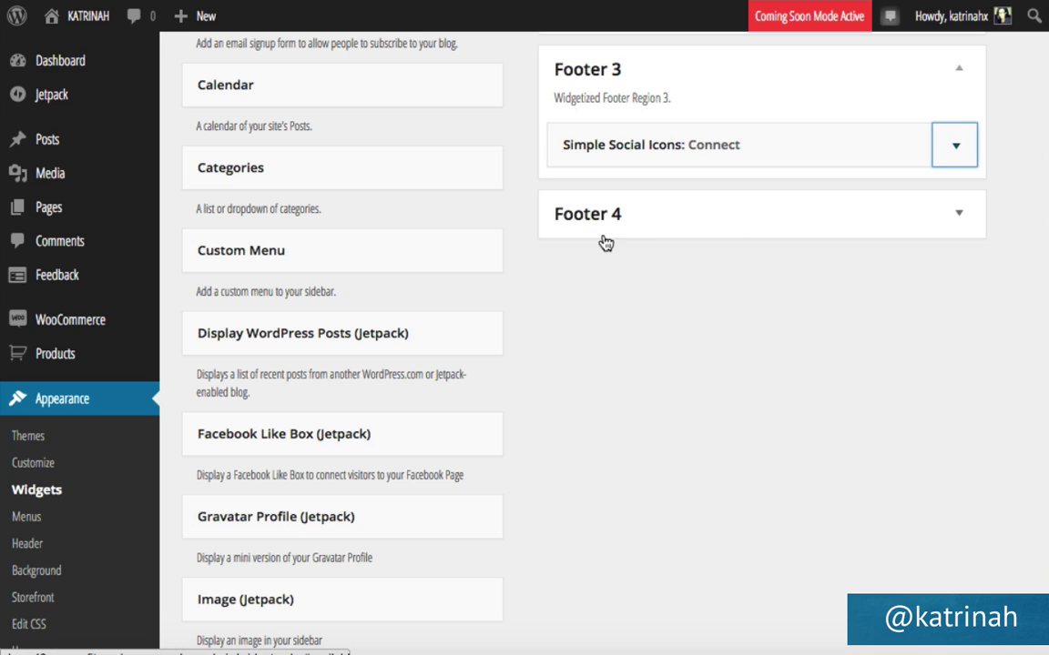
{"action": "left_click", "coordinate": [960, 214]}
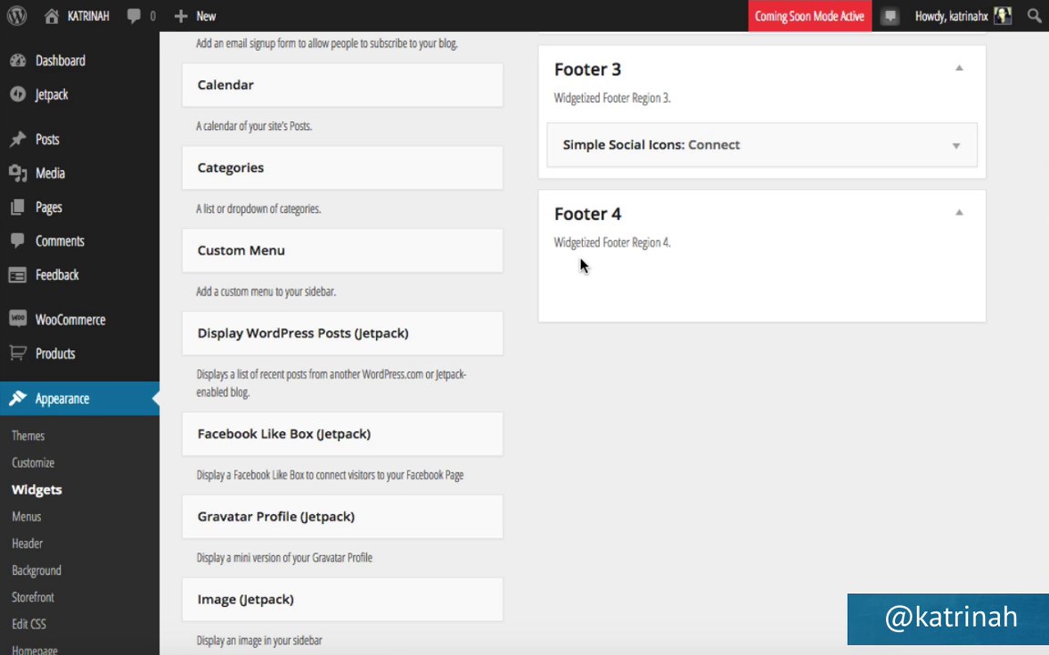
Add a Search widget titled 'Search this site' to Footer 4, save it, and visit the live site.
{"action": "scroll", "coordinate": [467, 363], "scroll_direction": "down", "scroll_amount": 4}
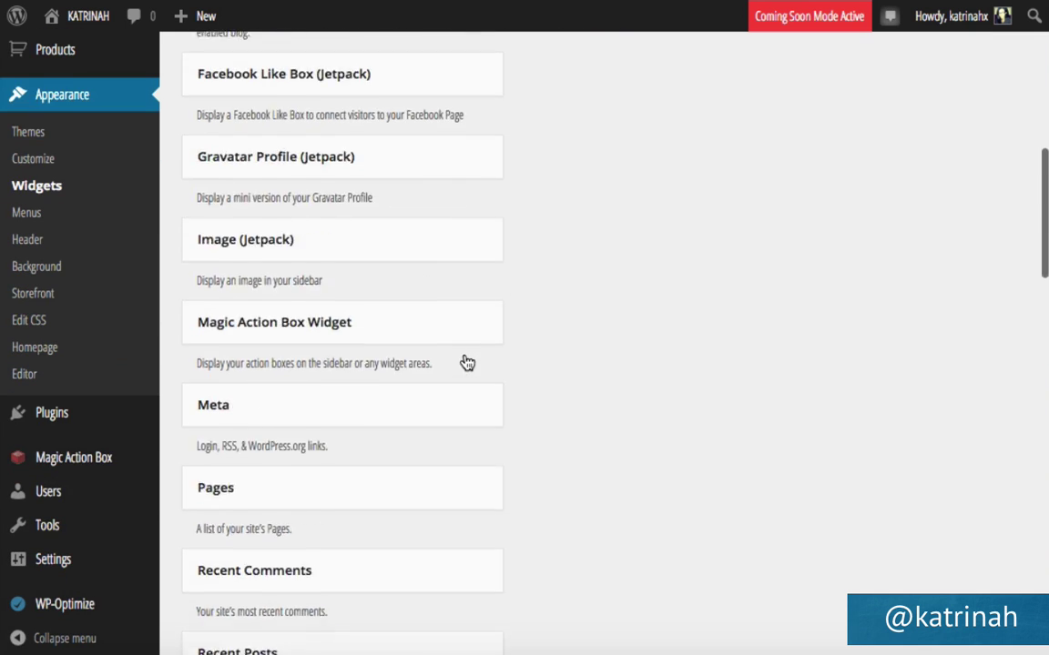
{"action": "scroll", "coordinate": [467, 363], "scroll_direction": "down", "scroll_amount": 8}
{"action": "scroll", "coordinate": [466, 361], "scroll_direction": "up", "scroll_amount": 1}
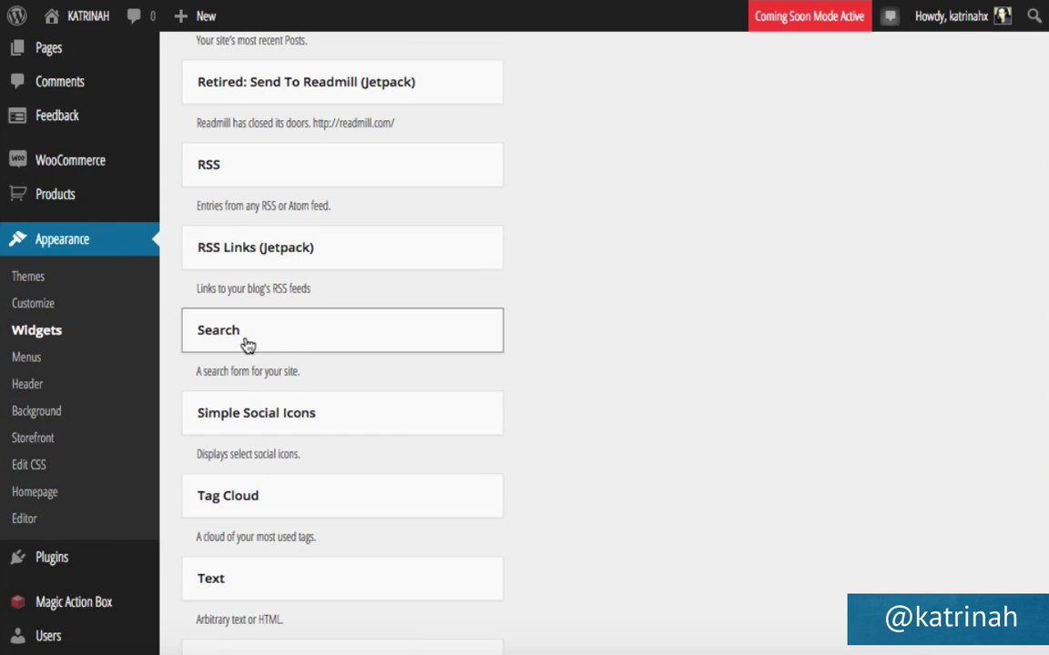
{"action": "left_click_drag", "start_coordinate": [241, 339], "coordinate": [622, 286]}
{"action": "left_click", "coordinate": [589, 301]}
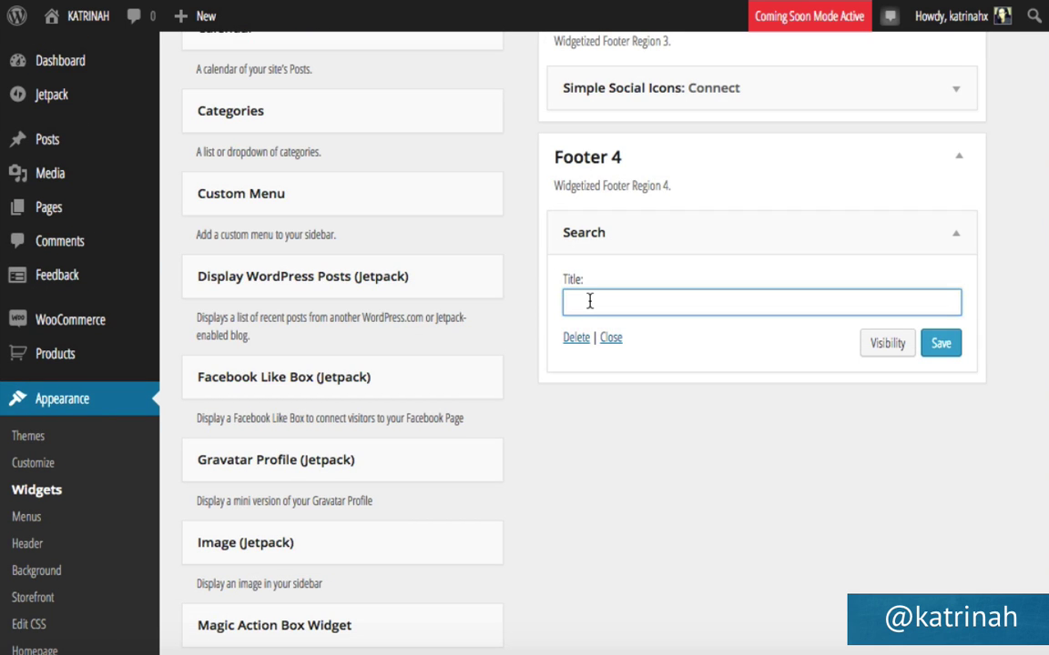
{"action": "type", "text": "Search this site"}
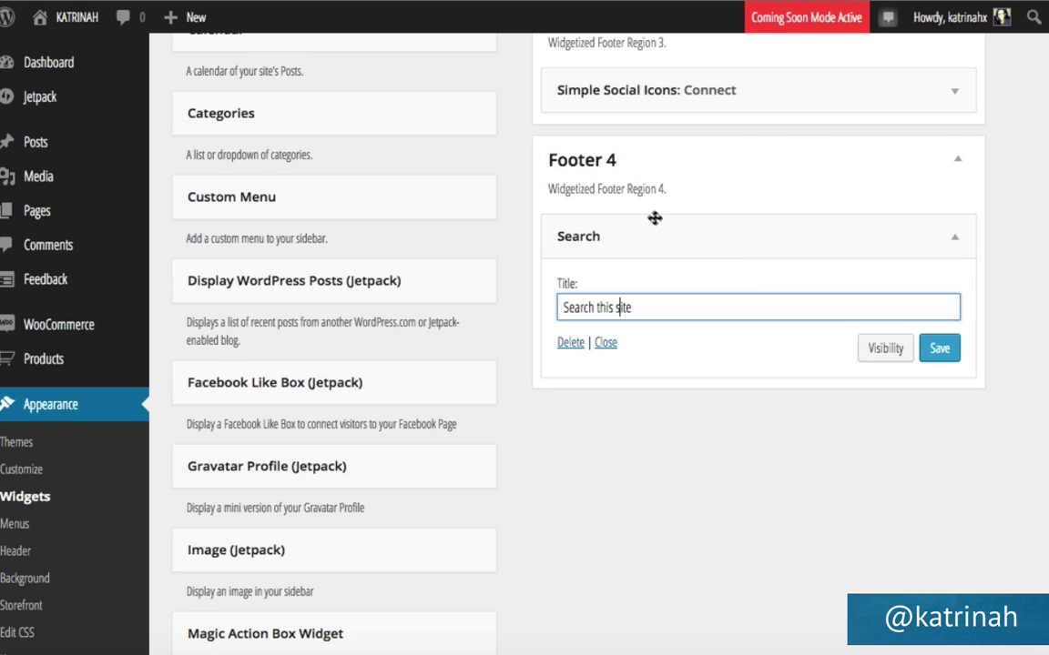
{"action": "left_click", "coordinate": [939, 349]}
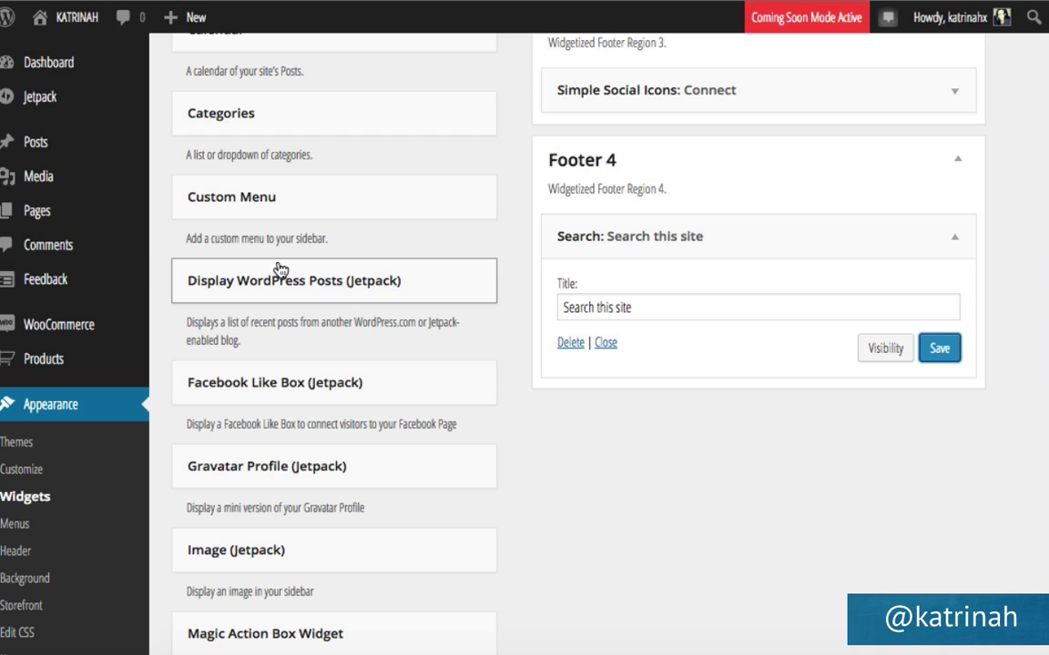
{"action": "mouse_move", "coordinate": [77, 30]}
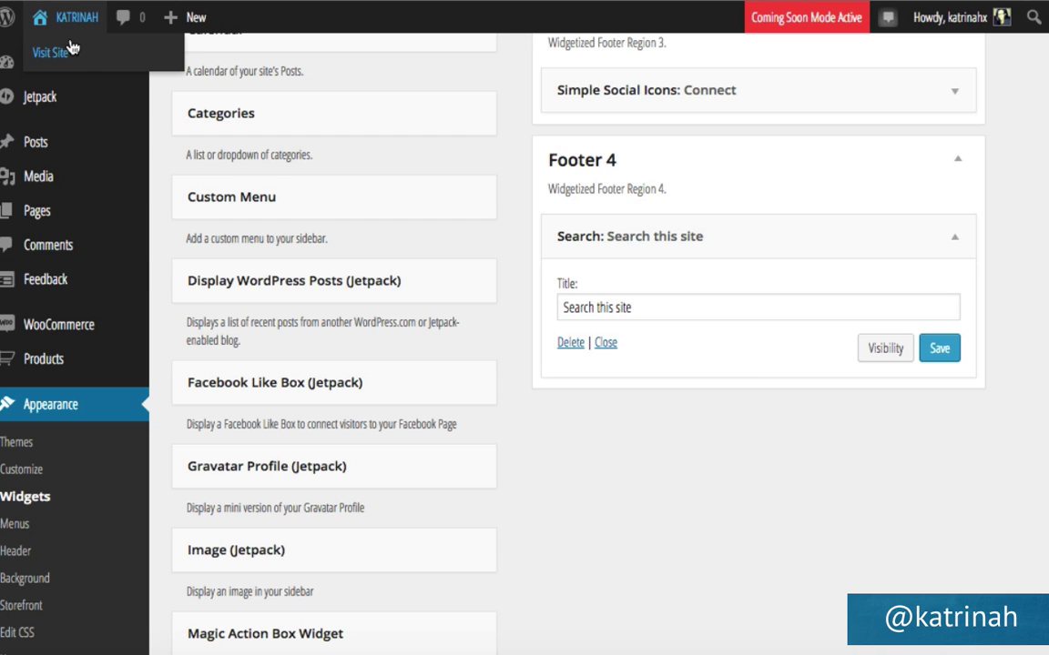
{"action": "left_click", "coordinate": [72, 48]}
{"action": "scroll", "coordinate": [146, 358], "scroll_direction": "down", "scroll_amount": 15}
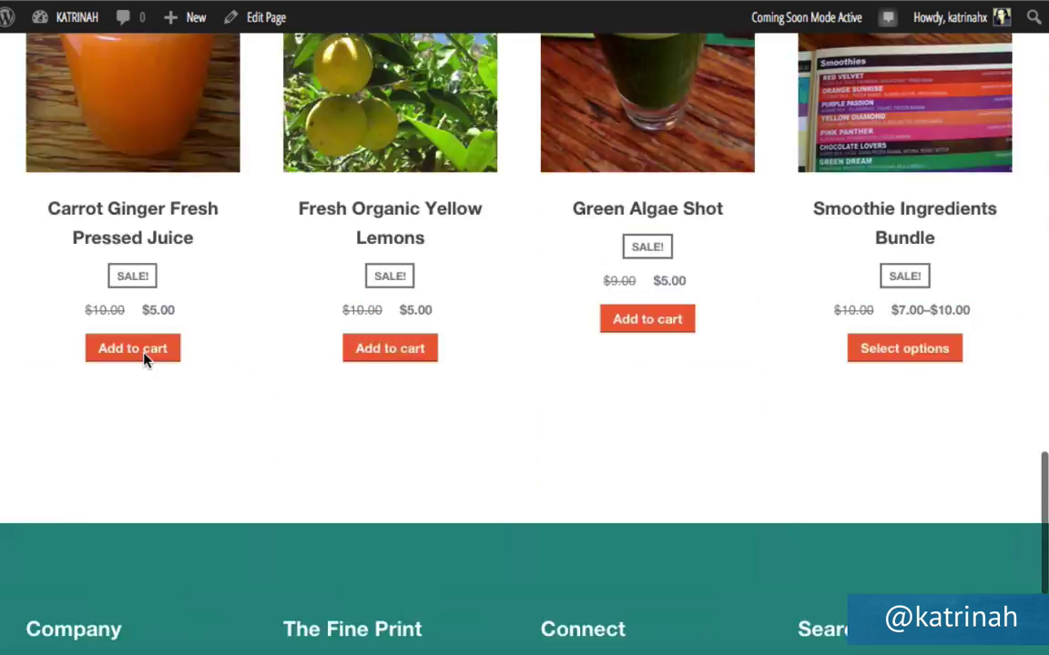
{"action": "scroll", "coordinate": [143, 358], "scroll_direction": "down", "scroll_amount": 4}
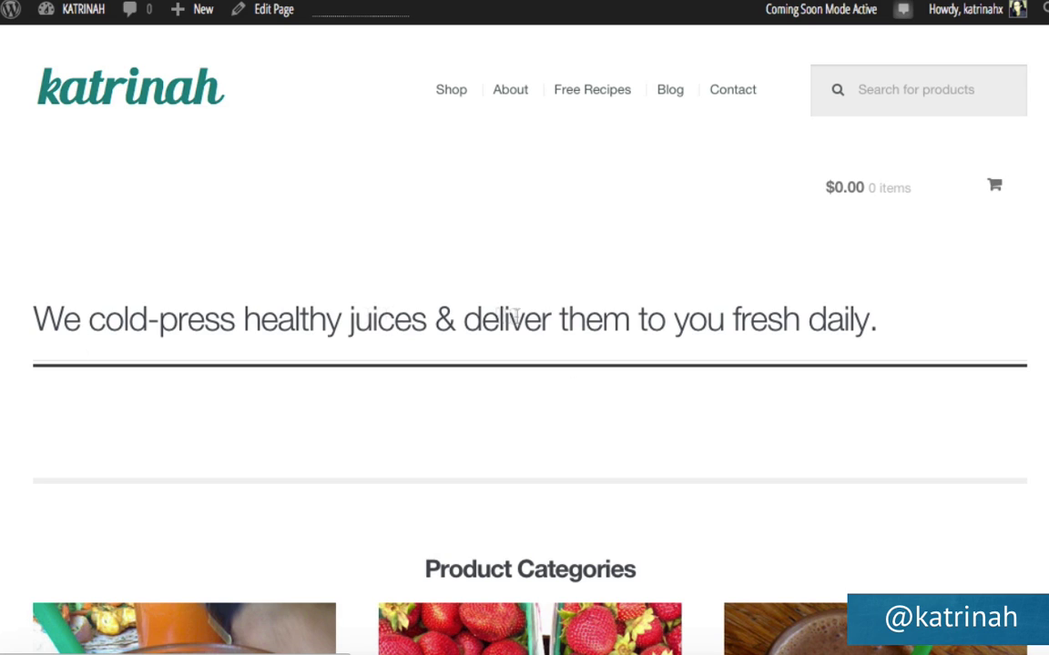
{"action": "scroll", "coordinate": [509, 498], "scroll_direction": "down", "scroll_amount": 10}
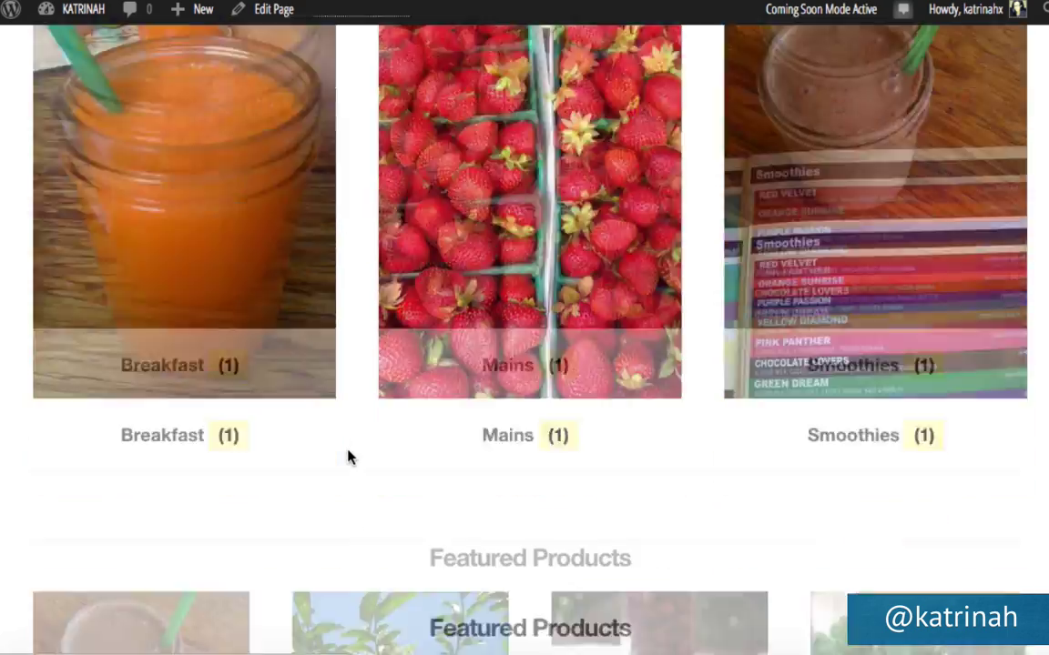
{"action": "scroll", "coordinate": [350, 458], "scroll_direction": "down", "scroll_amount": 10}
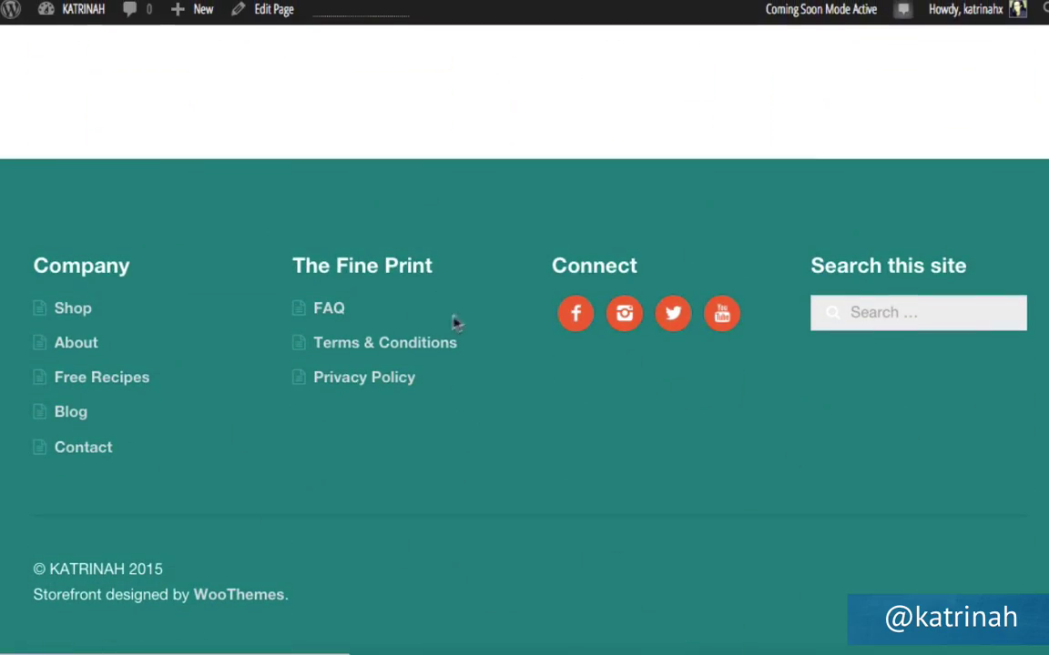
{"action": "scroll", "coordinate": [480, 311], "scroll_direction": "up", "scroll_amount": 20}
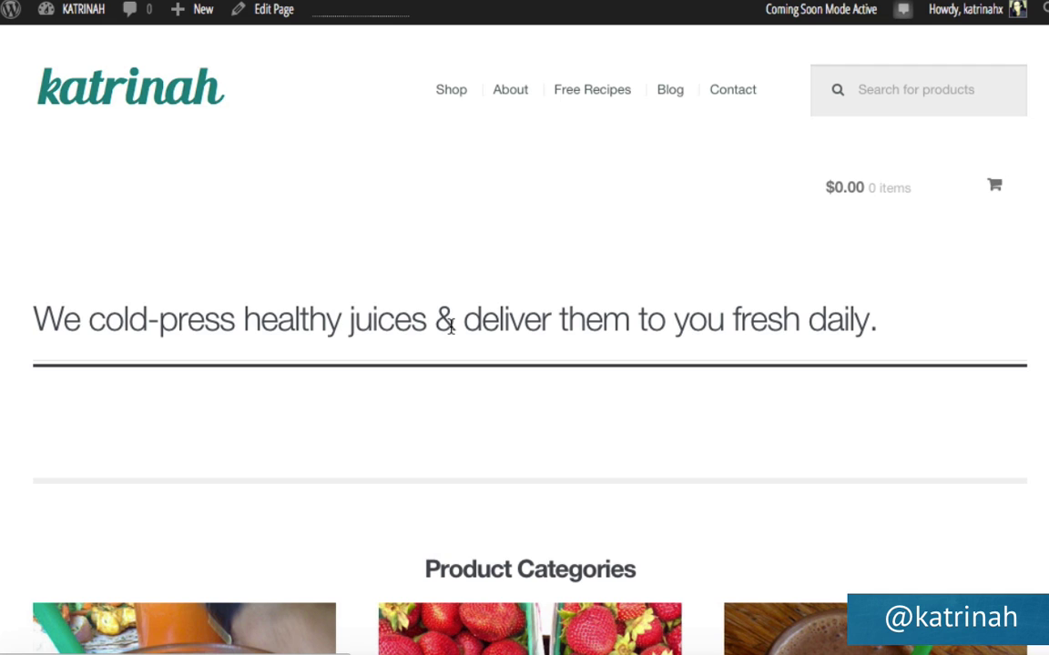
{"action": "mouse_move", "coordinate": [65, 12]}
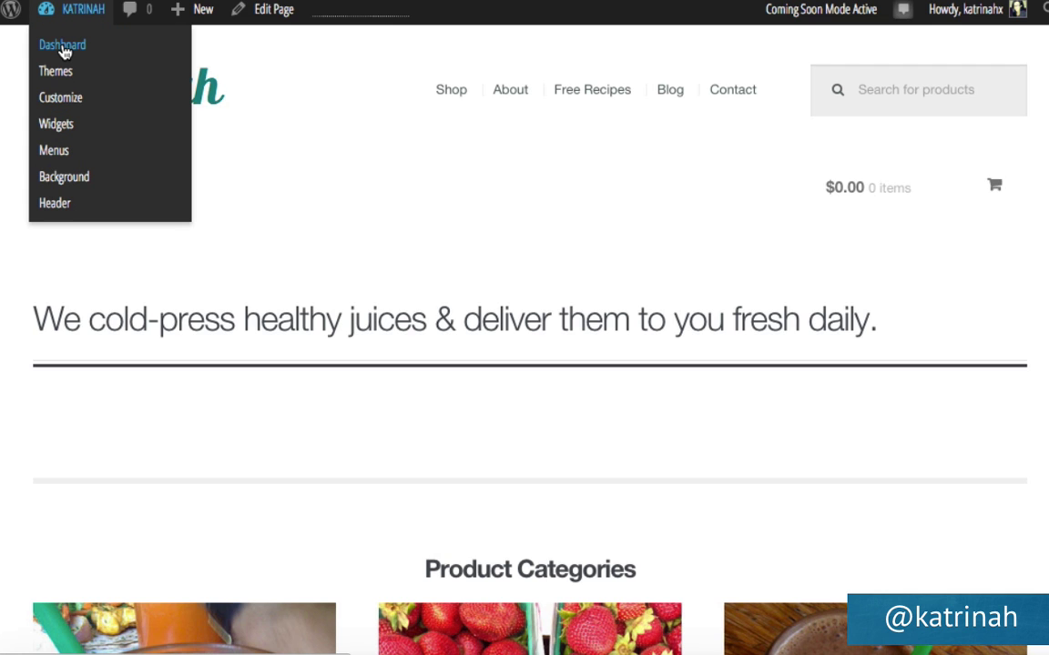
From the dashboard, open the Edit CSS stylesheet editor, then go to Plugins > Add New.
{"action": "left_click", "coordinate": [63, 45]}
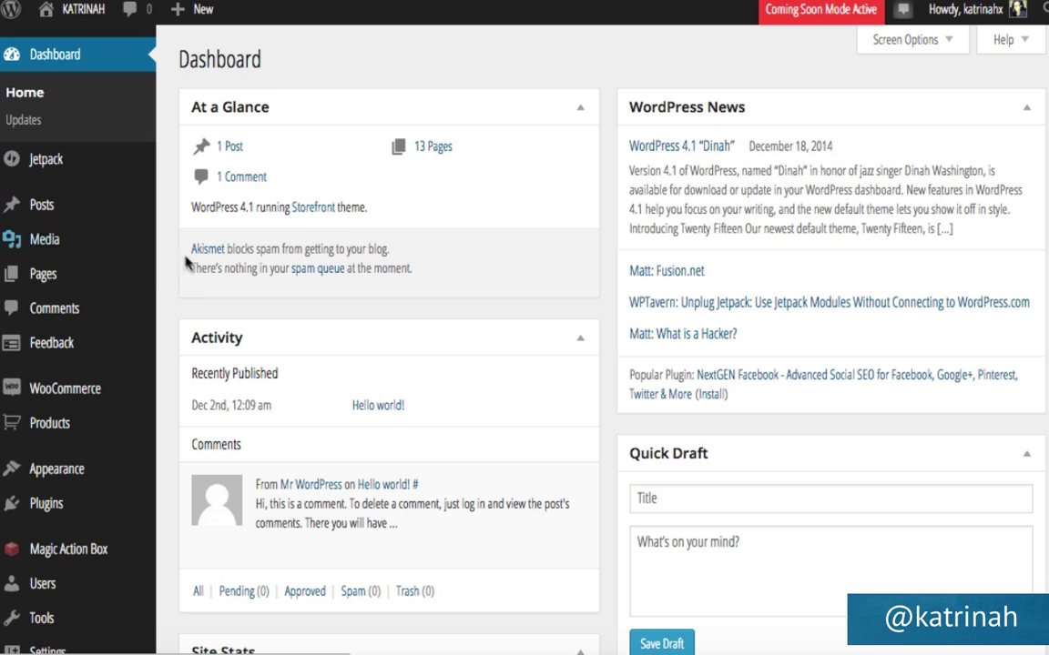
{"action": "scroll", "coordinate": [187, 300], "scroll_direction": "down", "scroll_amount": 5}
{"action": "mouse_move", "coordinate": [46, 387]}
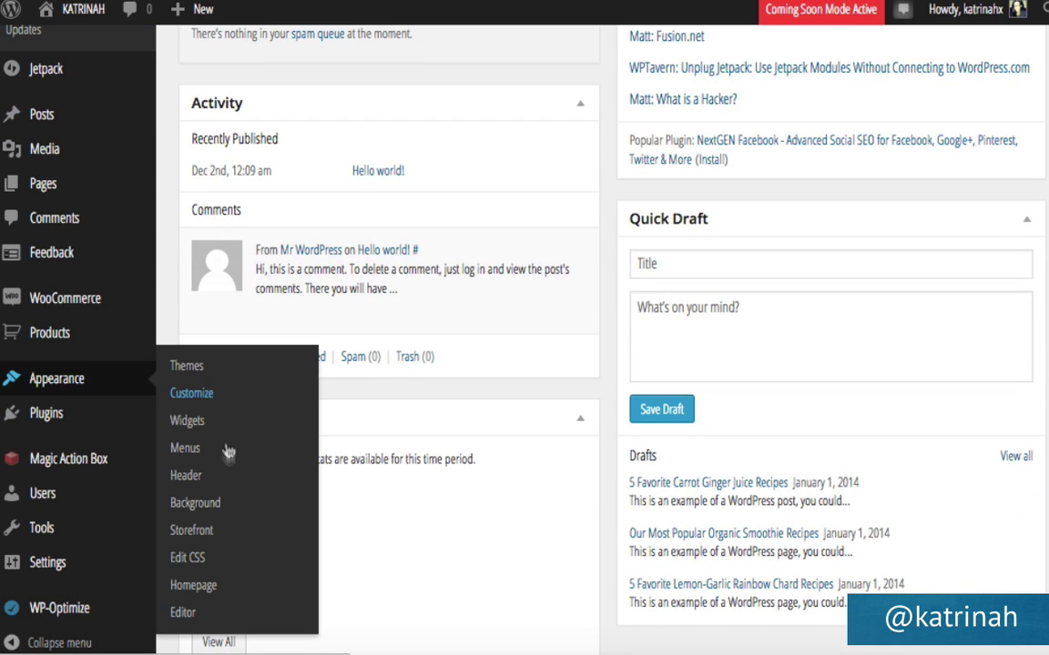
{"action": "left_click", "coordinate": [188, 559]}
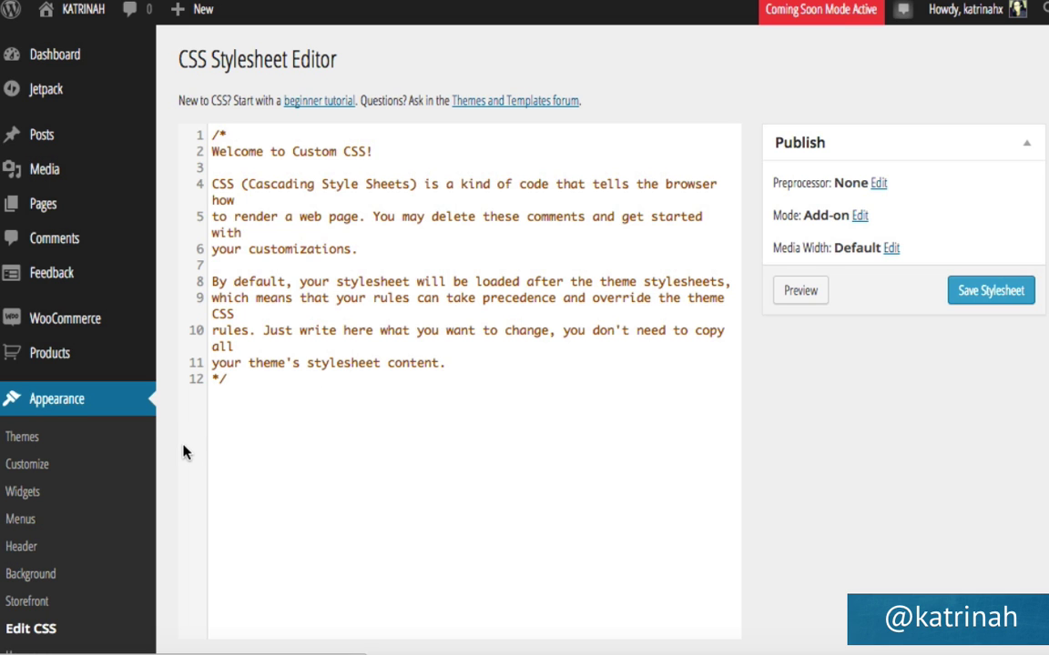
{"action": "scroll", "coordinate": [182, 453], "scroll_direction": "down", "scroll_amount": 5}
{"action": "mouse_move", "coordinate": [55, 437]}
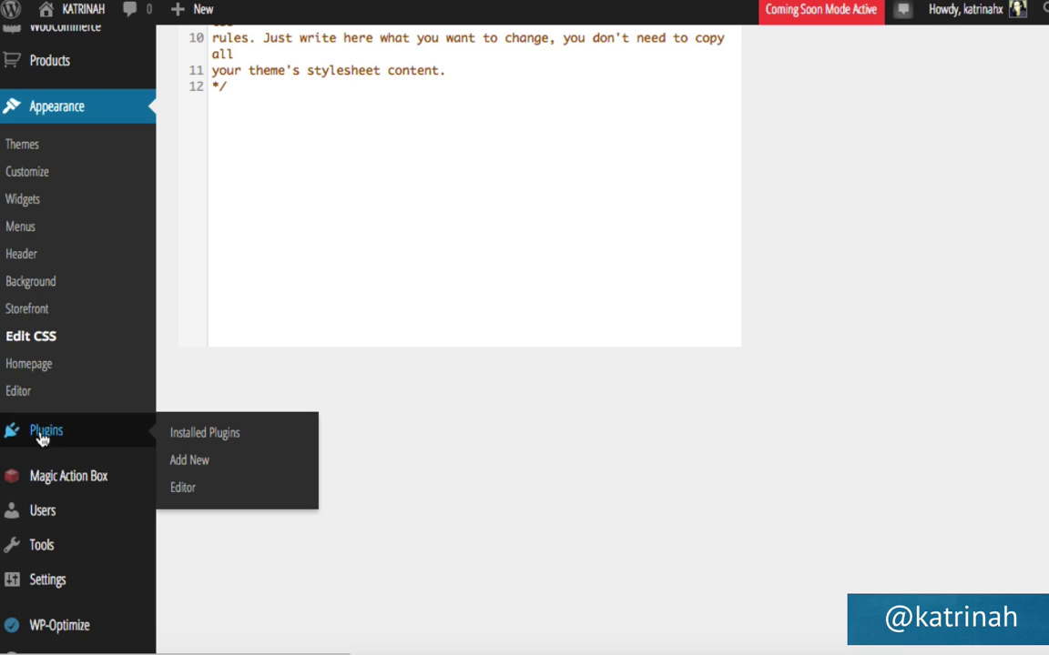
{"action": "left_click", "coordinate": [202, 463]}
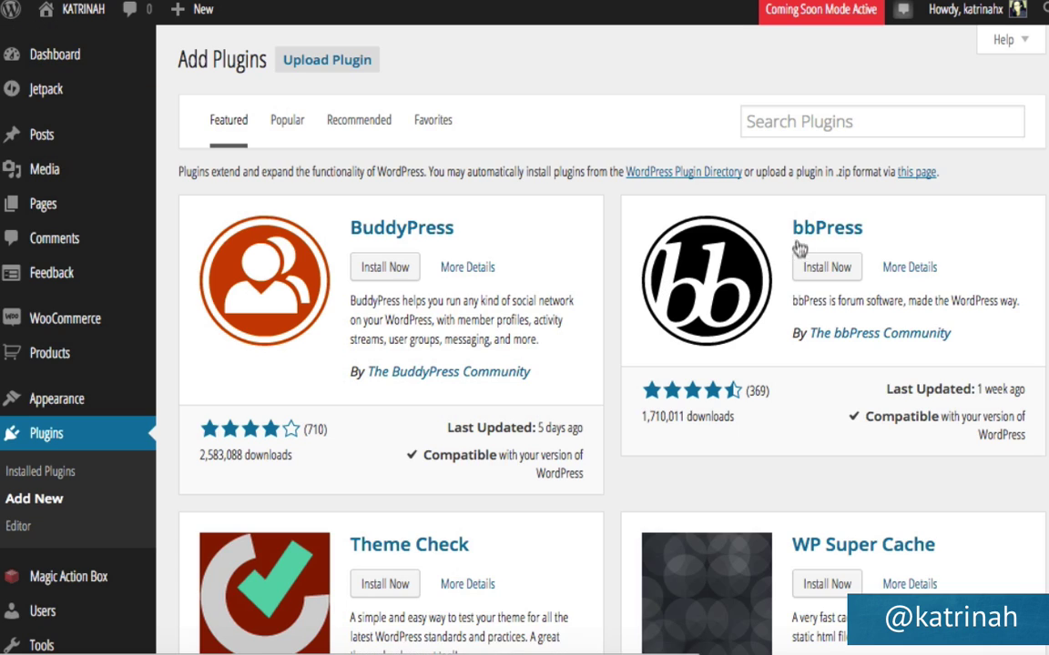
Search for 'child themify', then install and activate the Child Themify plugin.
{"action": "left_click", "coordinate": [768, 121]}
{"action": "type", "text": "chi"}
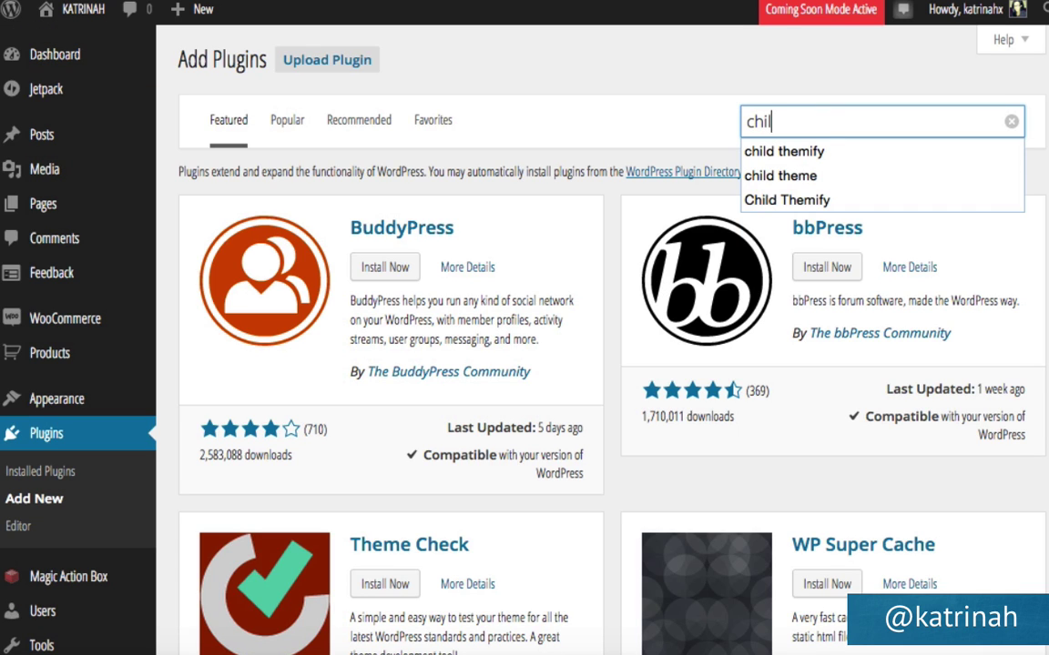
{"action": "type", "text": "l"}
{"action": "left_click", "coordinate": [811, 153]}
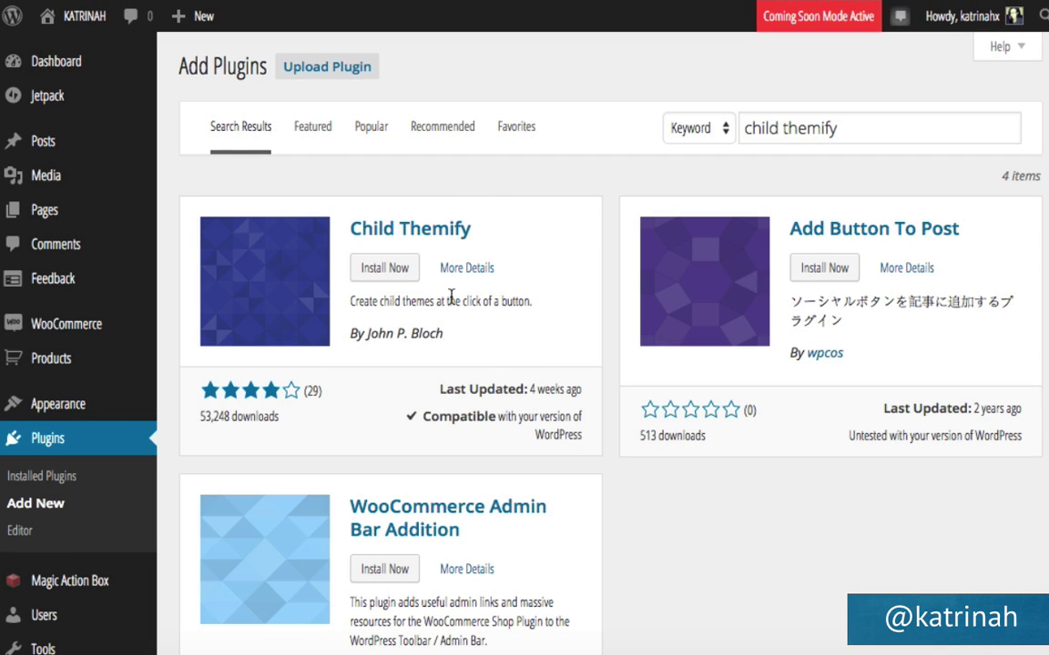
{"action": "left_click", "coordinate": [373, 267]}
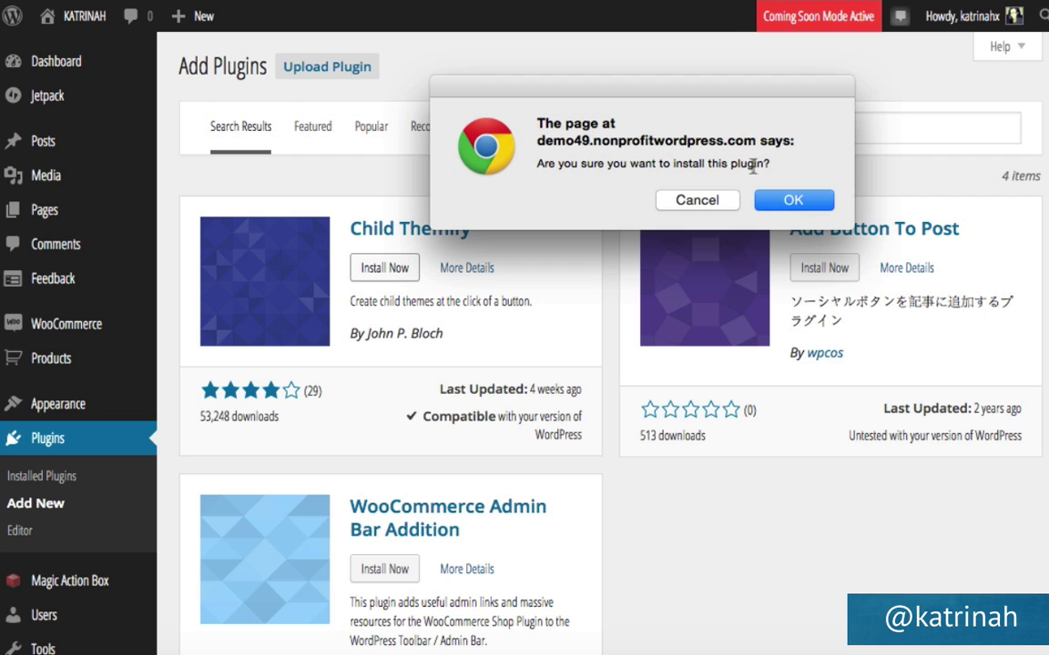
{"action": "left_click", "coordinate": [792, 201]}
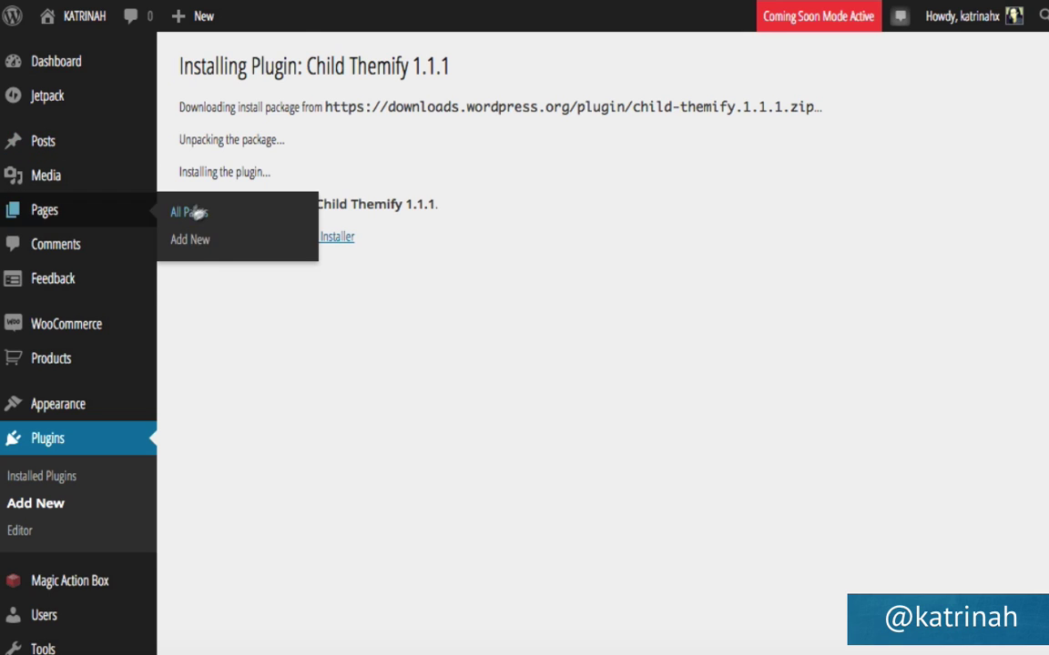
{"action": "left_click", "coordinate": [216, 237]}
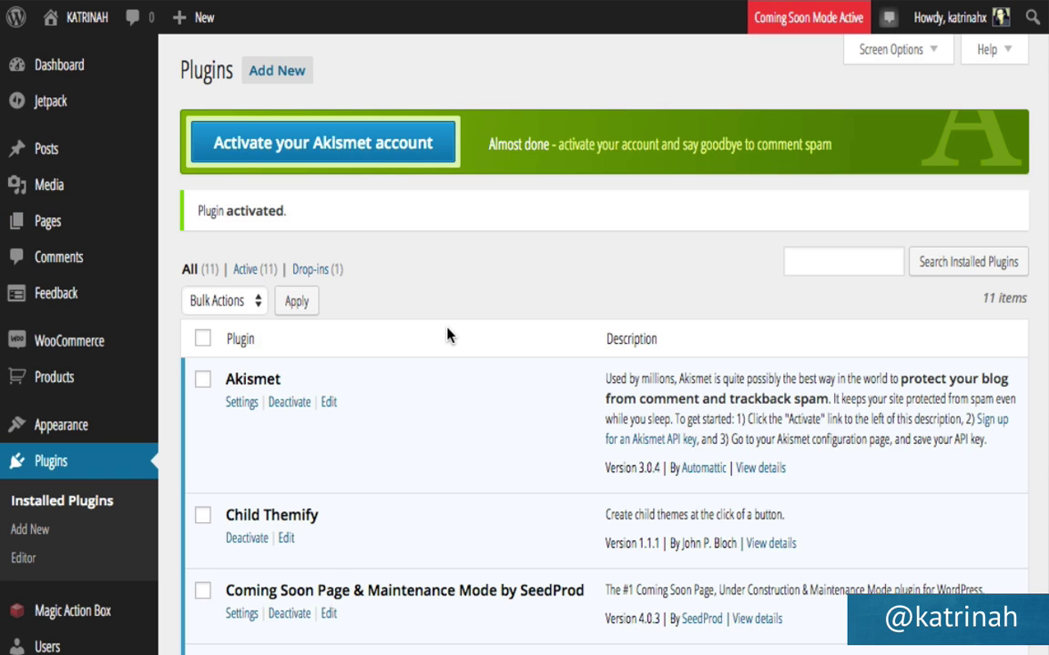
{"action": "mouse_move", "coordinate": [14, 428]}
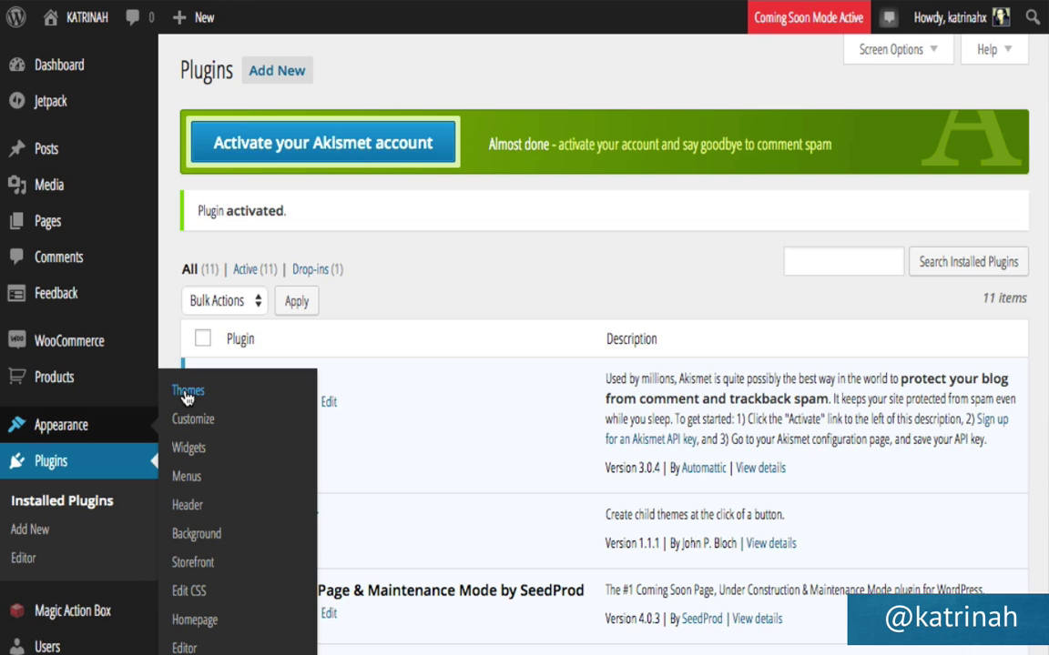
Create a child theme named storefront-child from Storefront's Theme Details.
{"action": "left_click", "coordinate": [186, 394]}
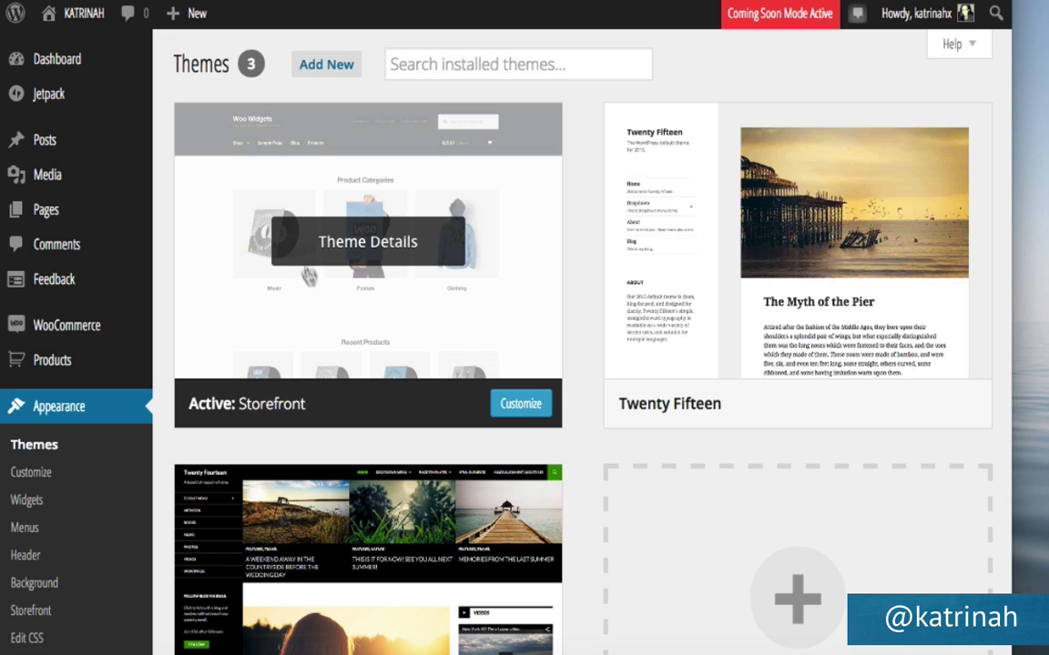
{"action": "left_click", "coordinate": [323, 218]}
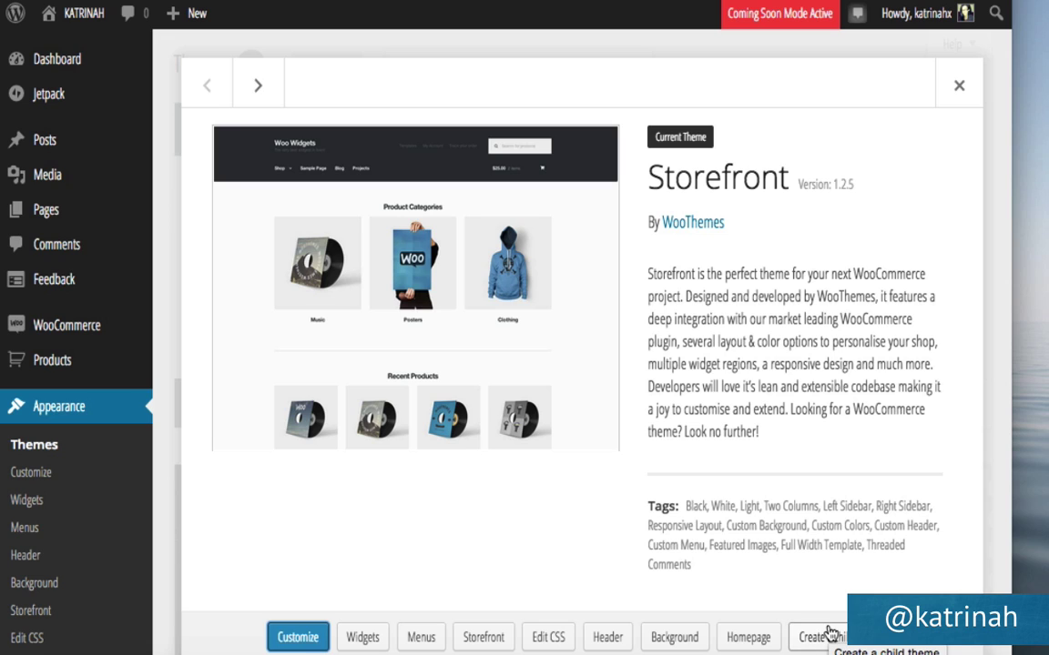
{"action": "left_click", "coordinate": [830, 641]}
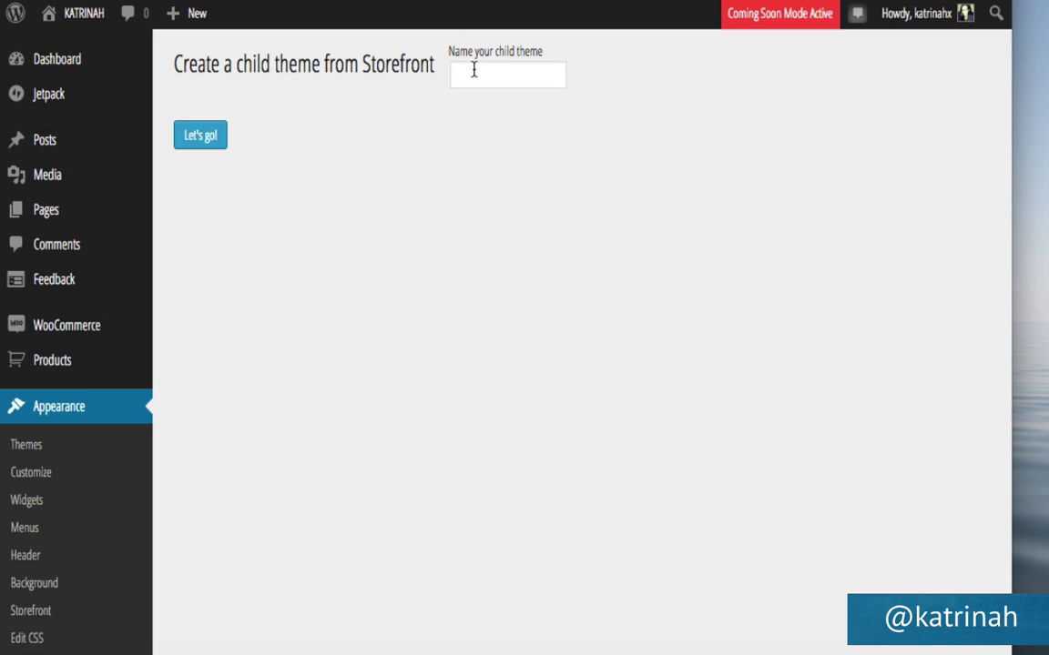
{"action": "left_click", "coordinate": [475, 73]}
{"action": "left_click", "coordinate": [504, 103]}
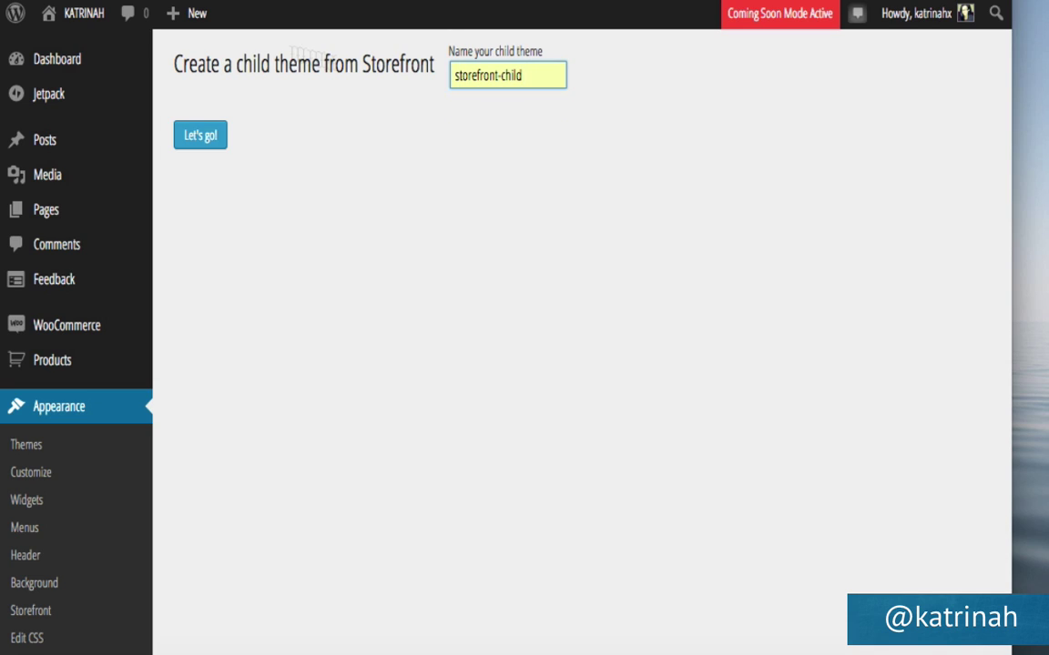
{"action": "left_click", "coordinate": [206, 139]}
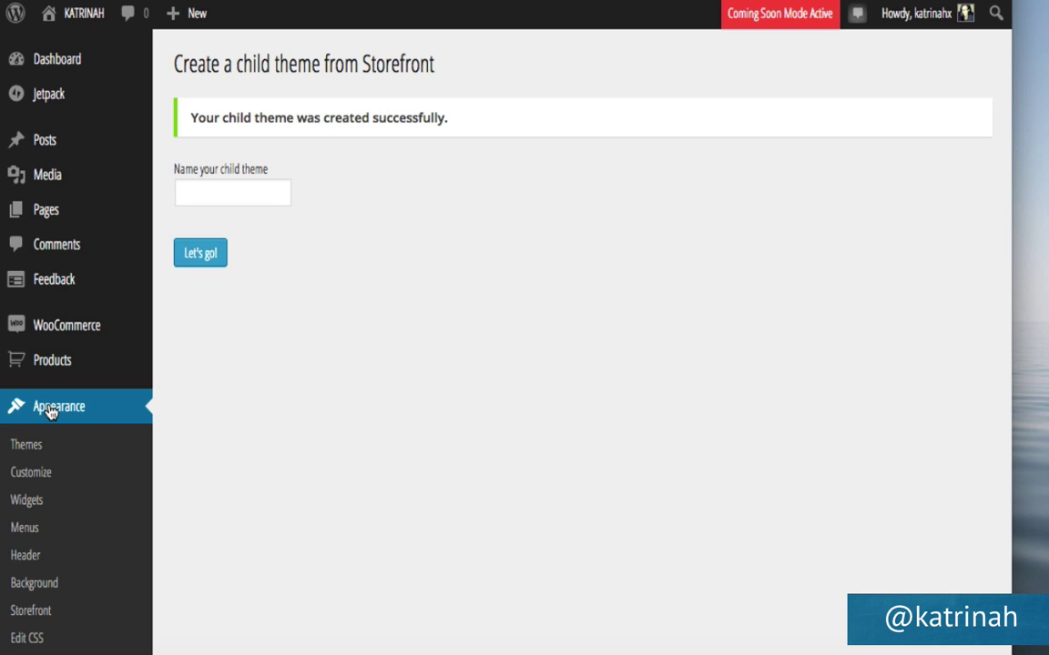
{"action": "left_click", "coordinate": [22, 450]}
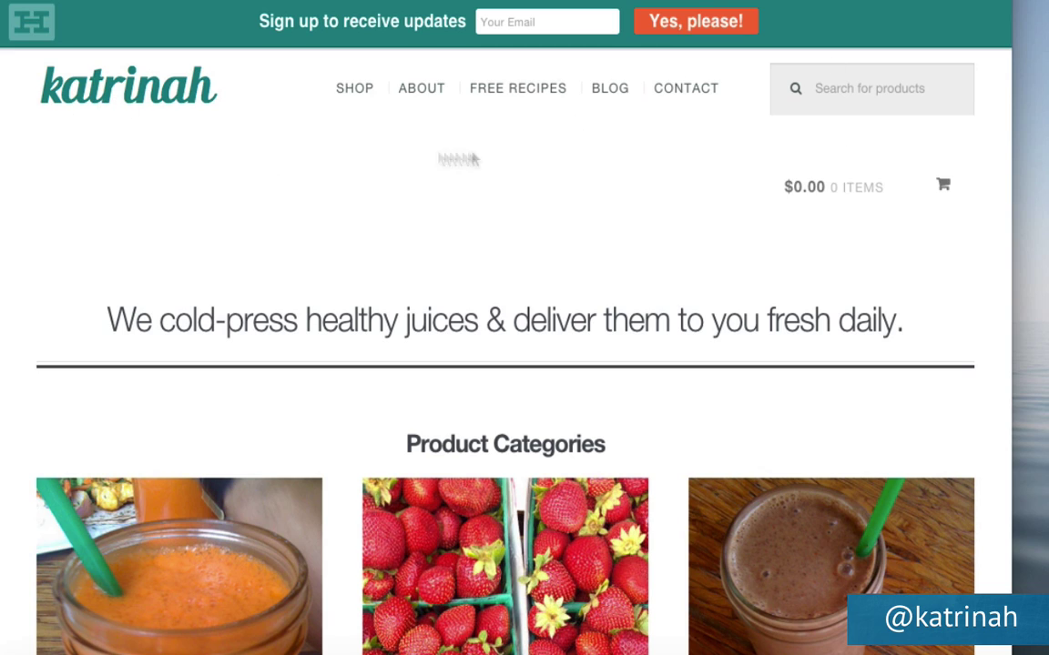
Scroll the Themes page to review the four installed themes, including storefront-child.
{"action": "scroll", "coordinate": [466, 323], "scroll_direction": "down", "scroll_amount": 15}
{"action": "scroll", "coordinate": [461, 320], "scroll_direction": "down", "scroll_amount": 2}
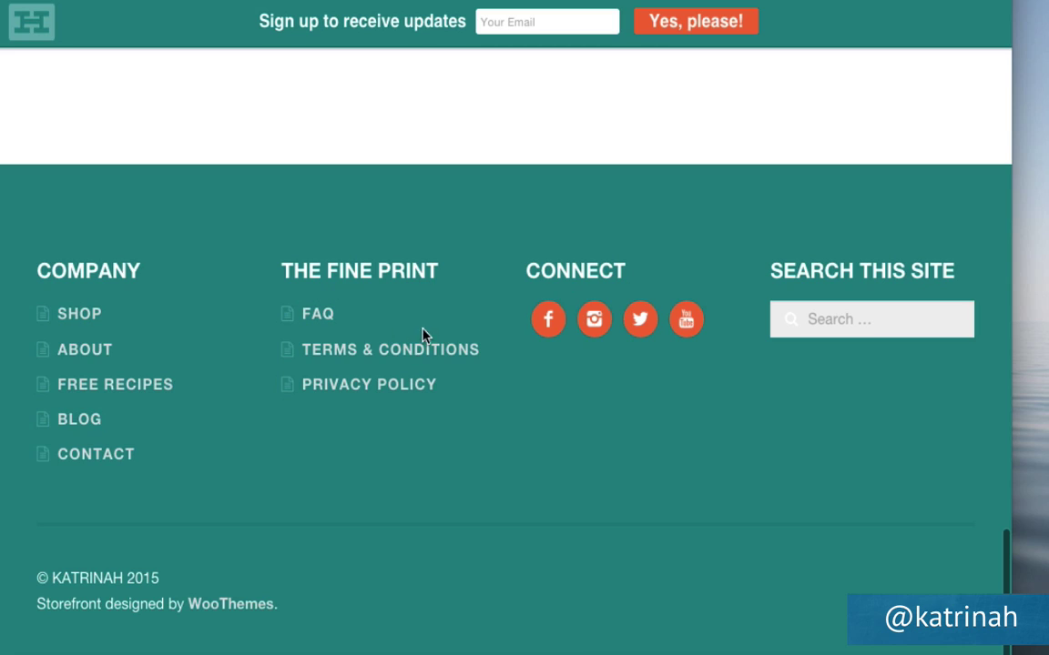
{"action": "scroll", "coordinate": [465, 333], "scroll_direction": "up", "scroll_amount": 15}
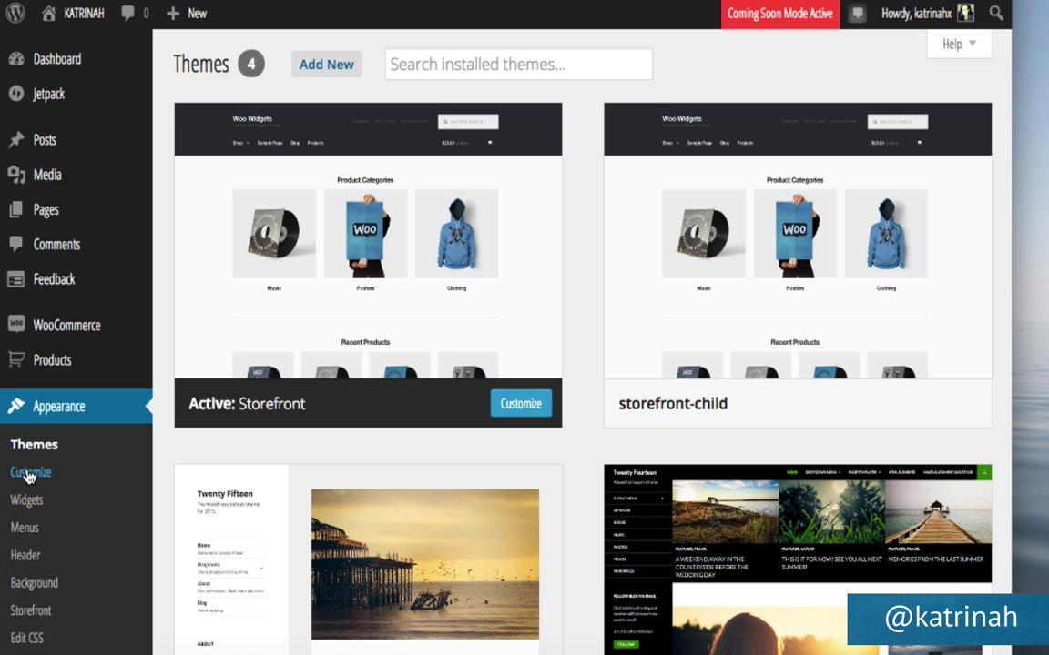
Browse the customizer's header background colour and footer settings, then close it without changes.
{"action": "left_click", "coordinate": [30, 474]}
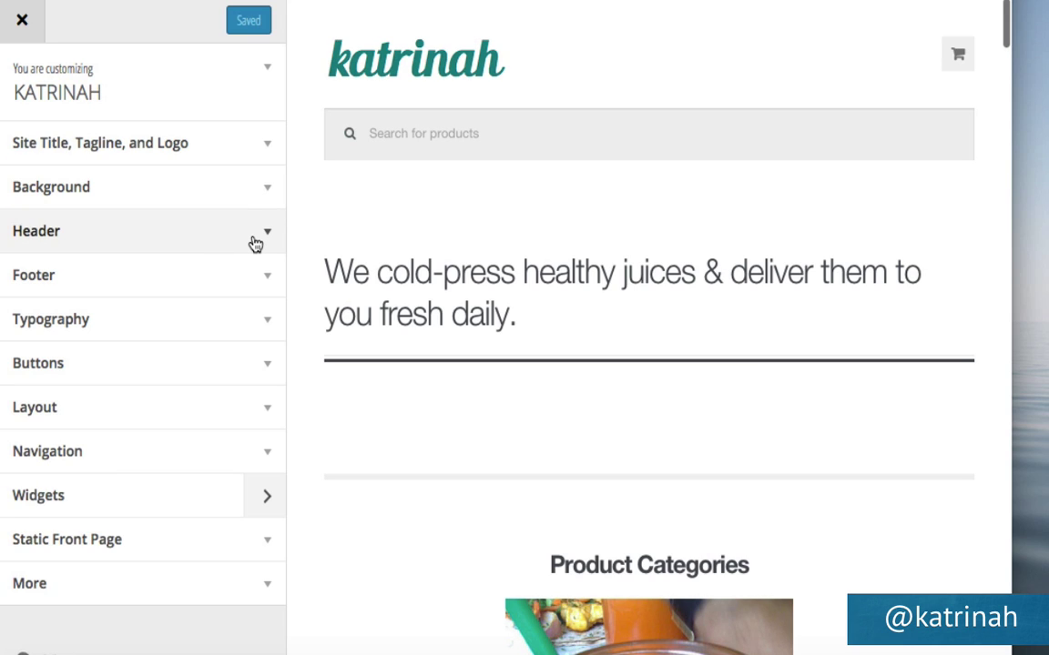
{"action": "left_click", "coordinate": [256, 233]}
{"action": "scroll", "coordinate": [182, 561], "scroll_direction": "down", "scroll_amount": 3}
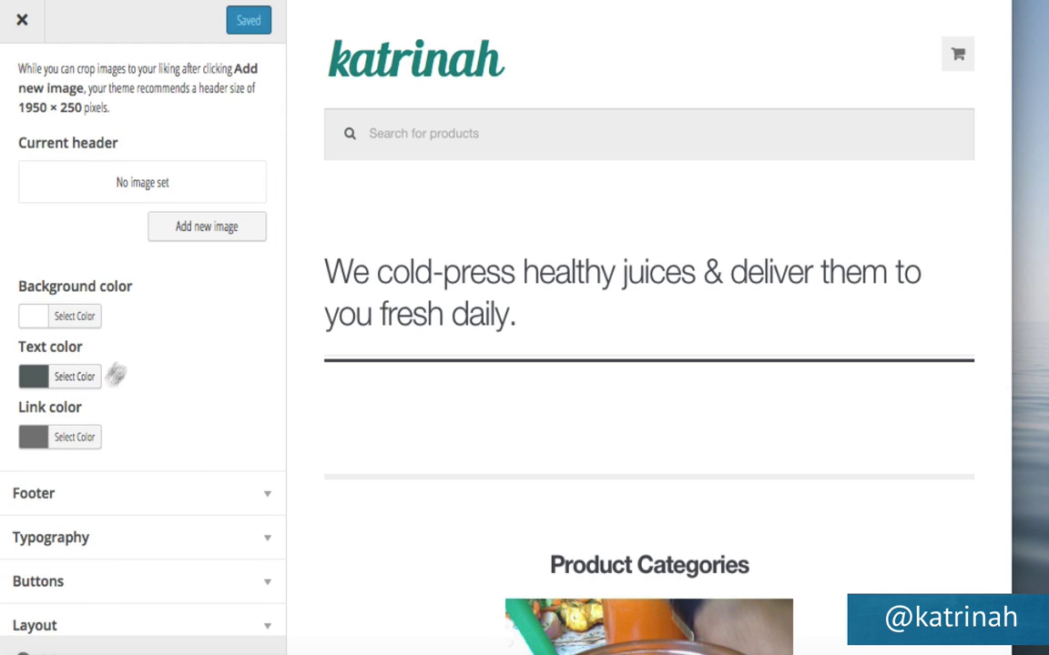
{"action": "left_click", "coordinate": [78, 316]}
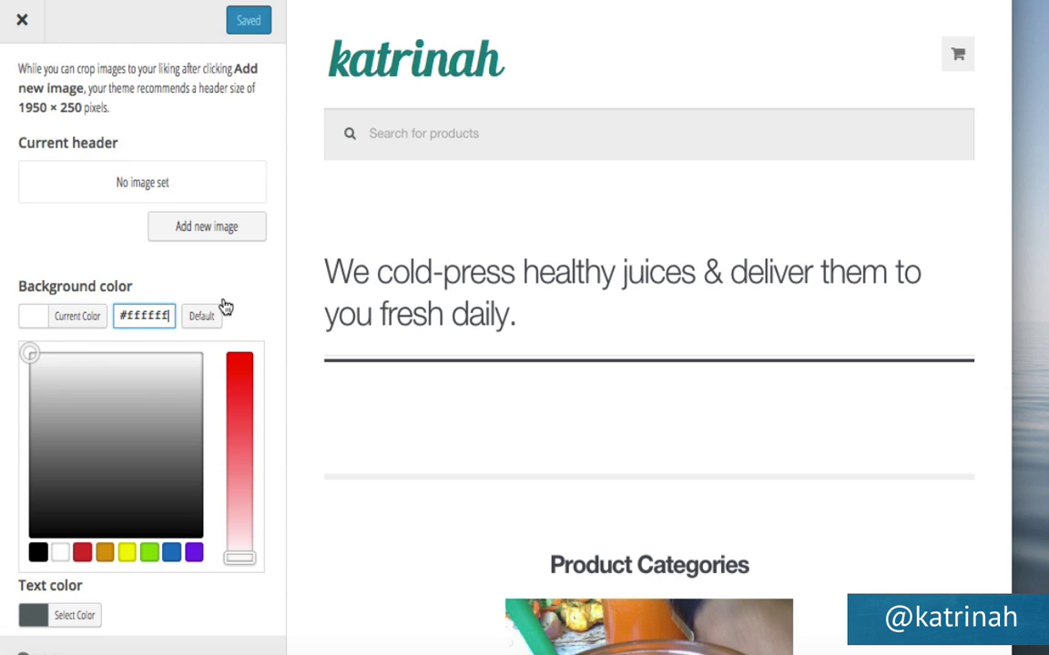
{"action": "scroll", "coordinate": [241, 296], "scroll_direction": "down", "scroll_amount": 5}
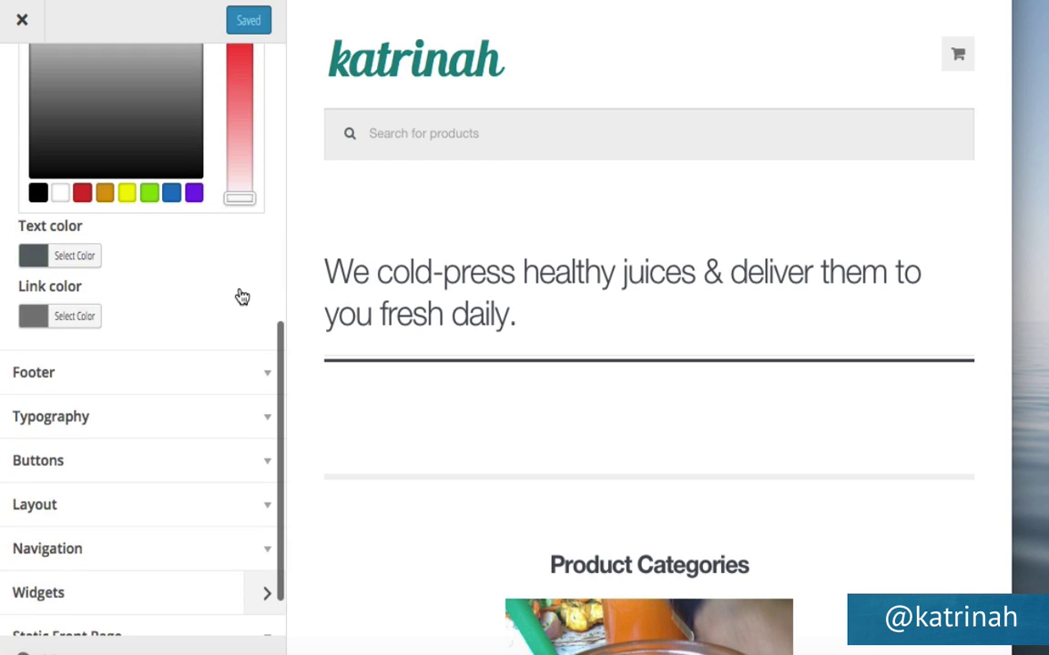
{"action": "left_click", "coordinate": [268, 373]}
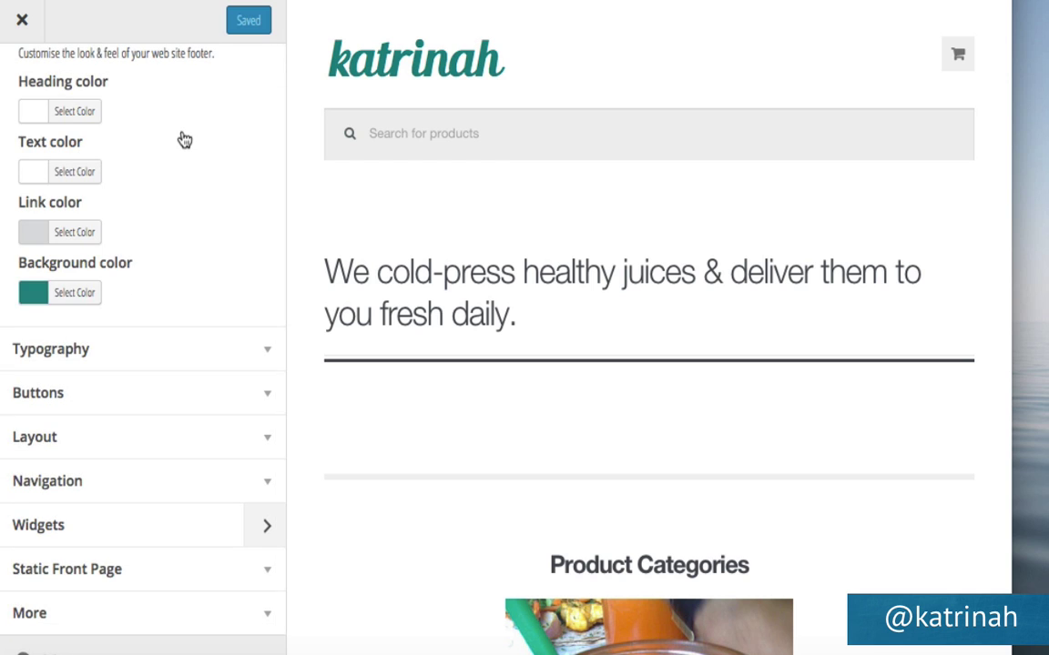
{"action": "scroll", "coordinate": [182, 141], "scroll_direction": "up", "scroll_amount": 2}
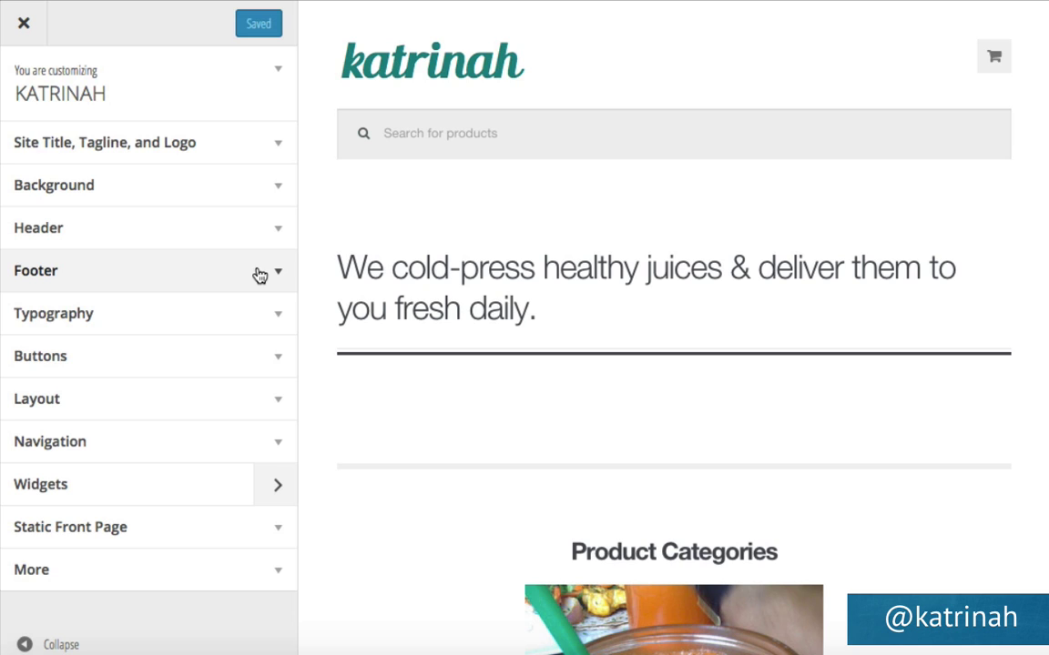
{"action": "left_click", "coordinate": [20, 24]}
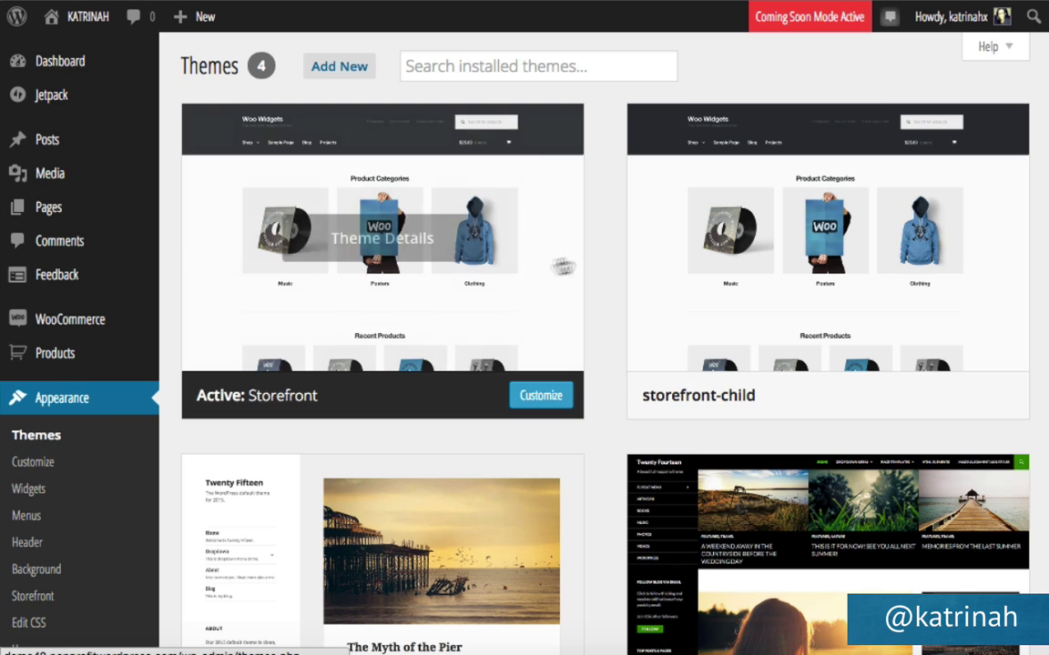
Activate storefront-child, check the live front page's long page-list navigation, then open Menus.
{"action": "mouse_move", "coordinate": [928, 337]}
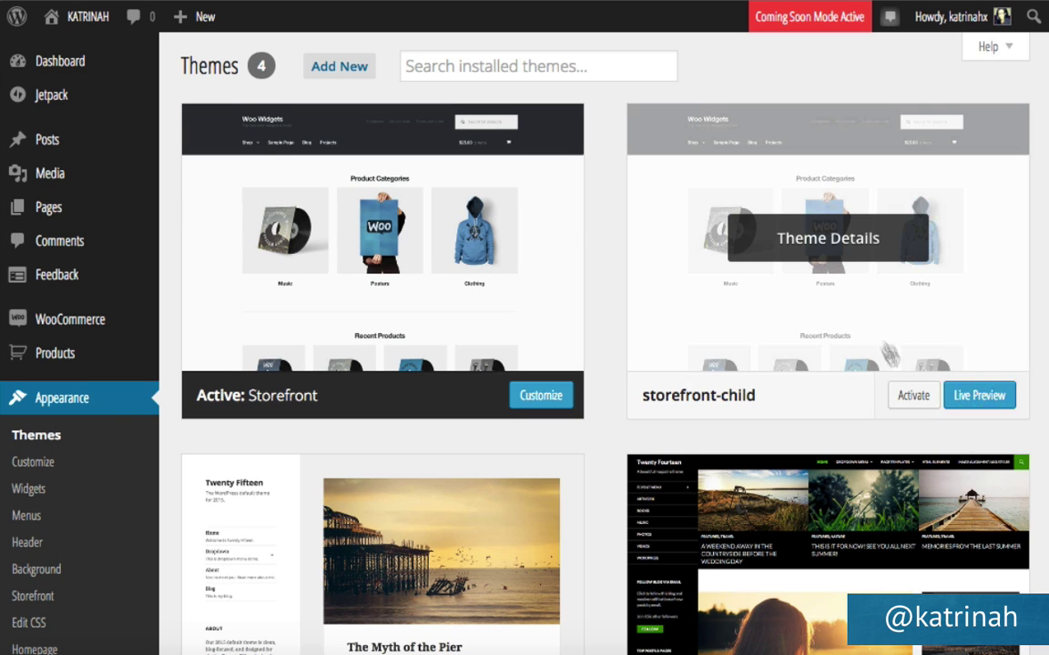
{"action": "left_click", "coordinate": [909, 398]}
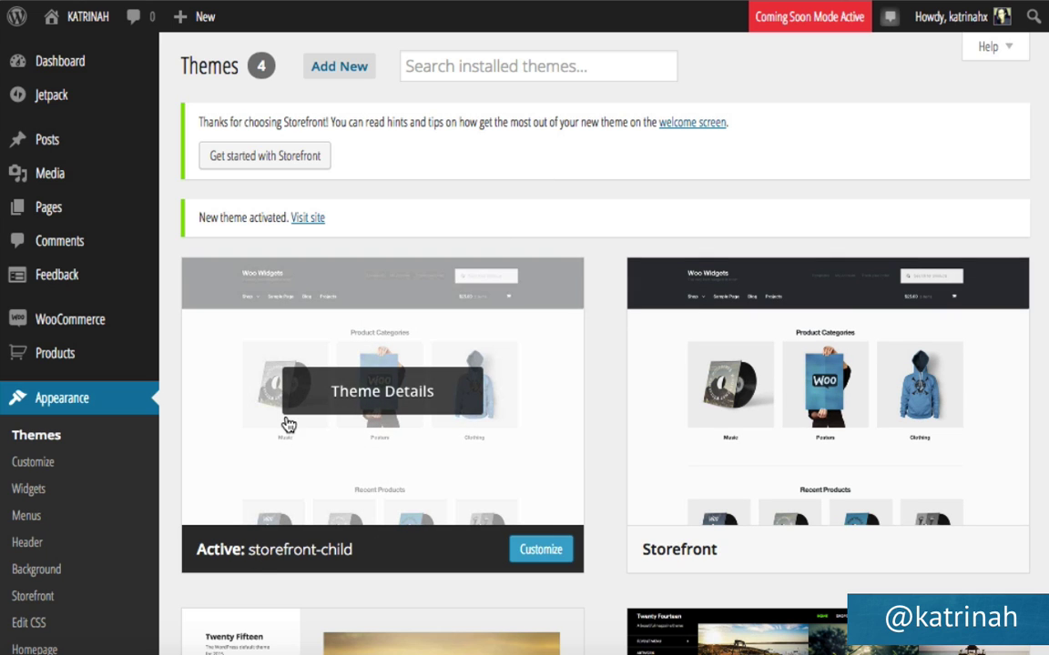
{"action": "mouse_move", "coordinate": [55, 22]}
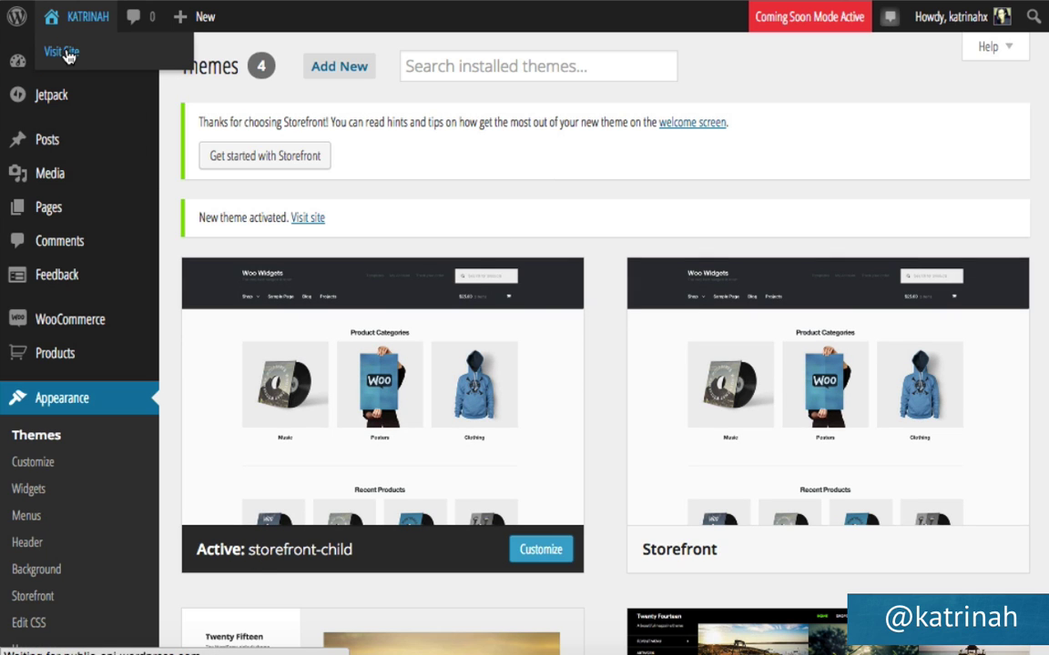
{"action": "left_click", "coordinate": [64, 52]}
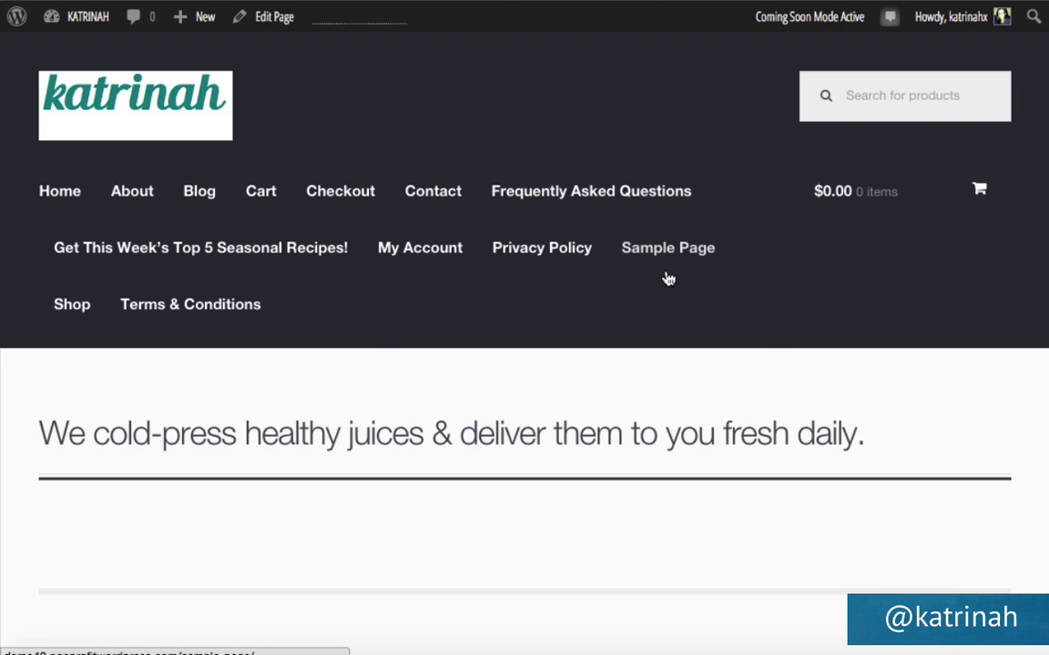
{"action": "scroll", "coordinate": [590, 294], "scroll_direction": "down", "scroll_amount": 20}
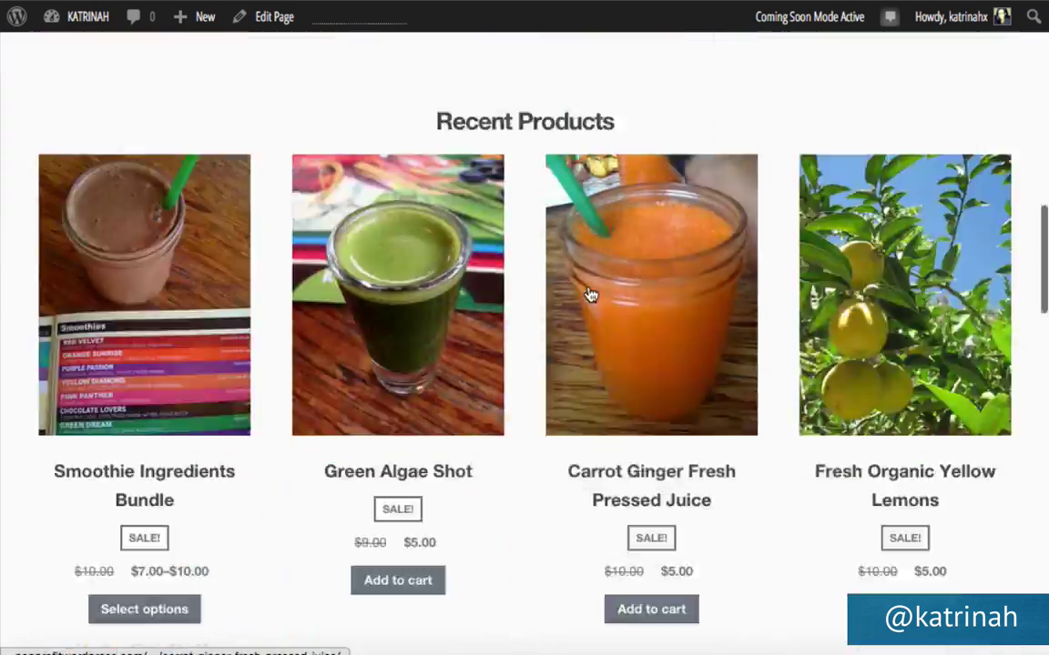
{"action": "scroll", "coordinate": [590, 294], "scroll_direction": "up", "scroll_amount": 20}
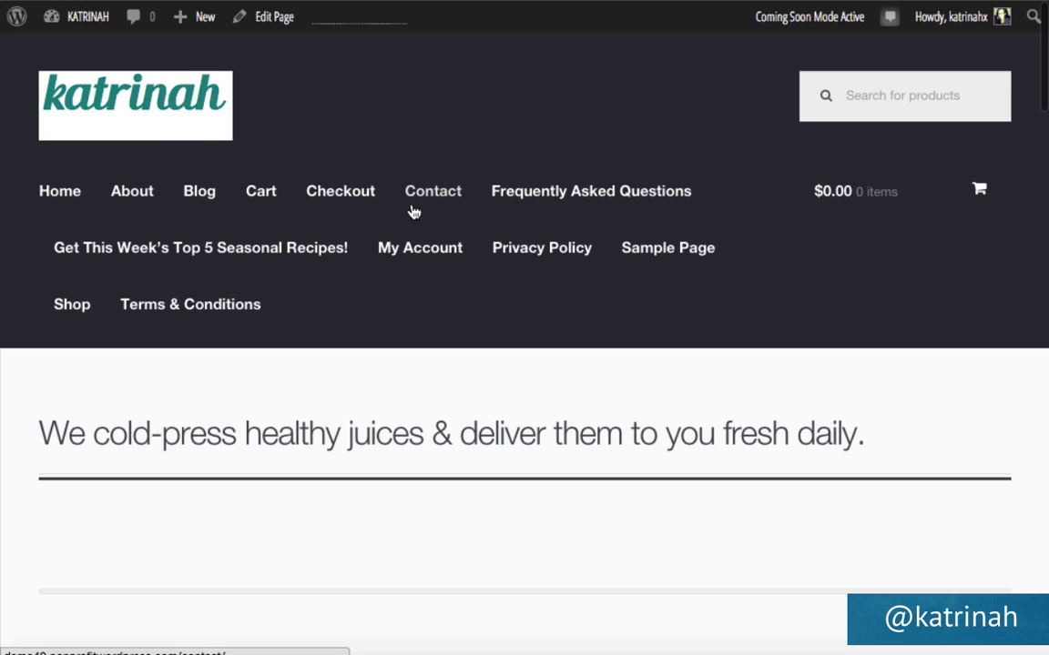
{"action": "mouse_move", "coordinate": [81, 18]}
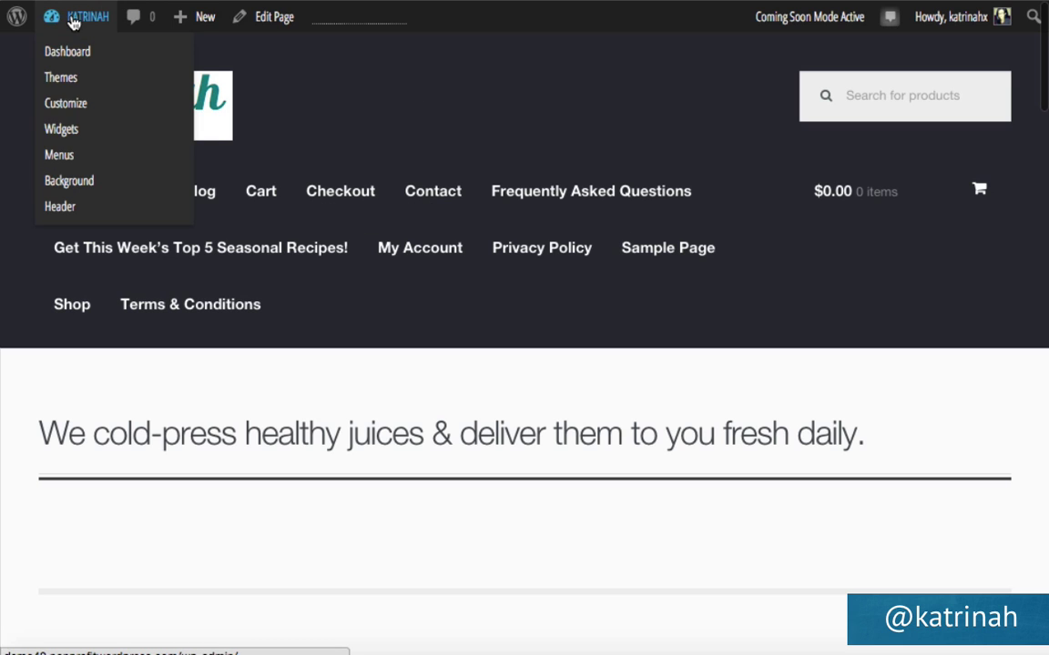
{"action": "left_click", "coordinate": [62, 166]}
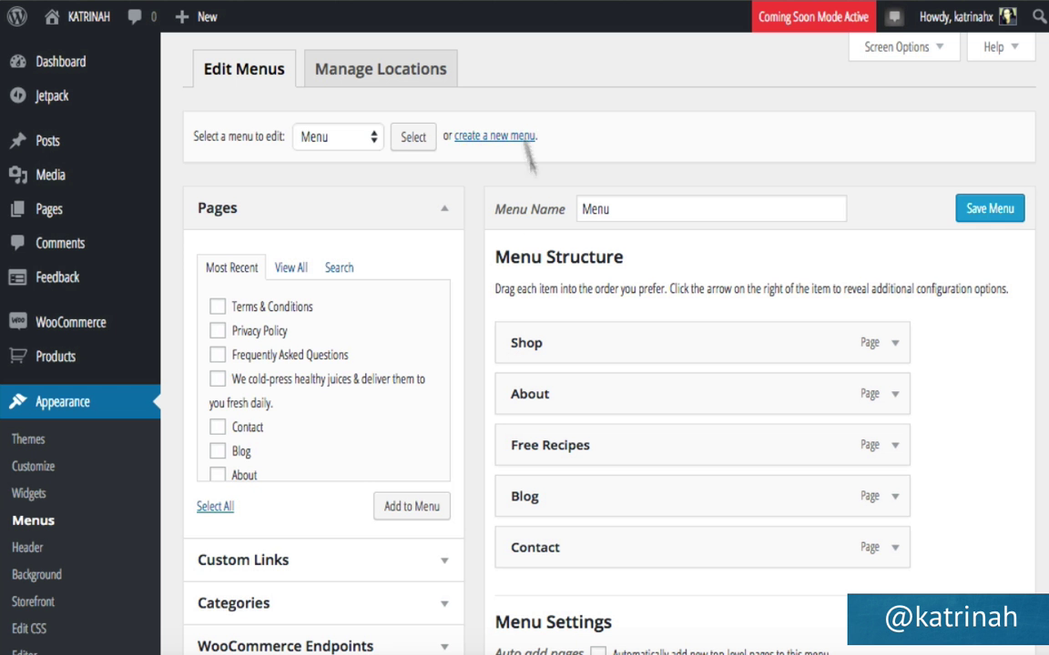
Under Manage Locations, choose Menu for both Primary Menu and Handheld Menu, then save.
{"action": "left_click", "coordinate": [391, 80]}
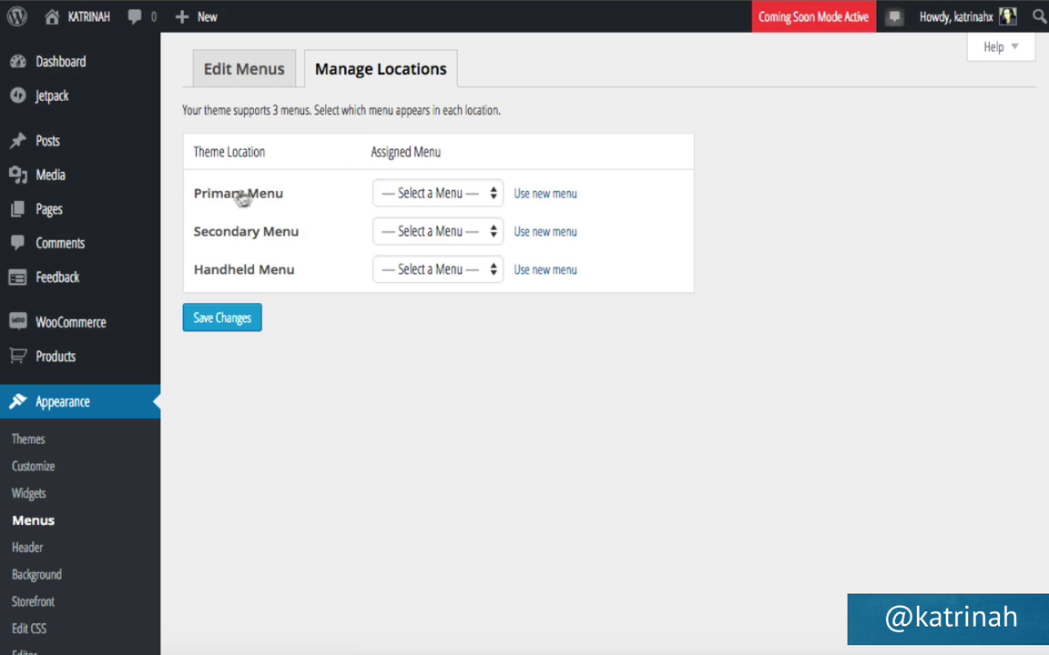
{"action": "left_click", "coordinate": [438, 195]}
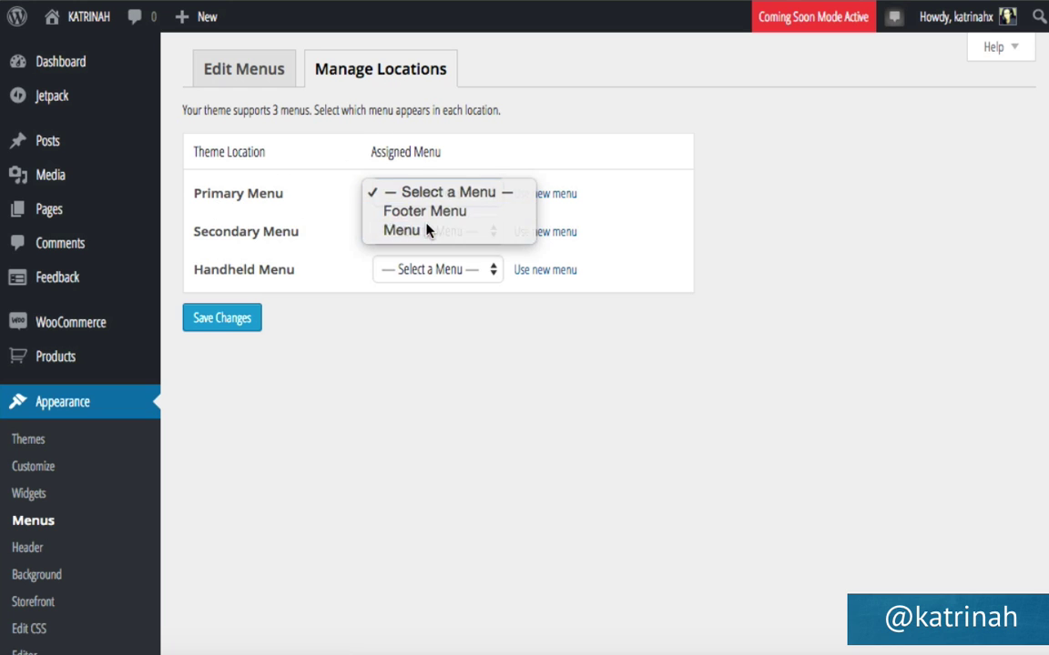
{"action": "left_click", "coordinate": [428, 230]}
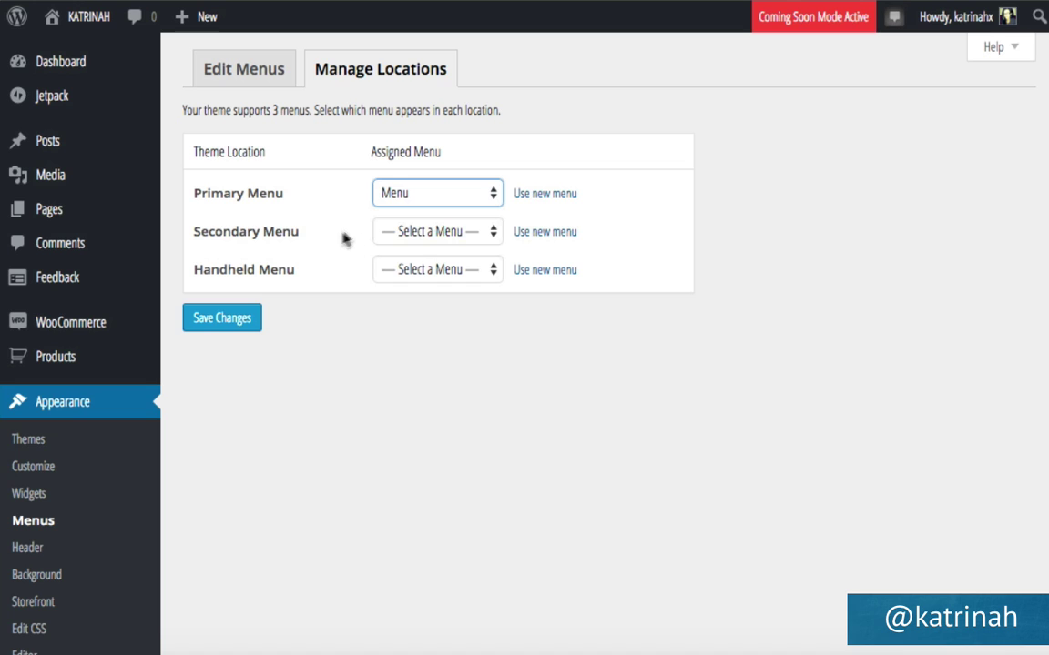
{"action": "left_click", "coordinate": [412, 274]}
{"action": "left_click", "coordinate": [412, 309]}
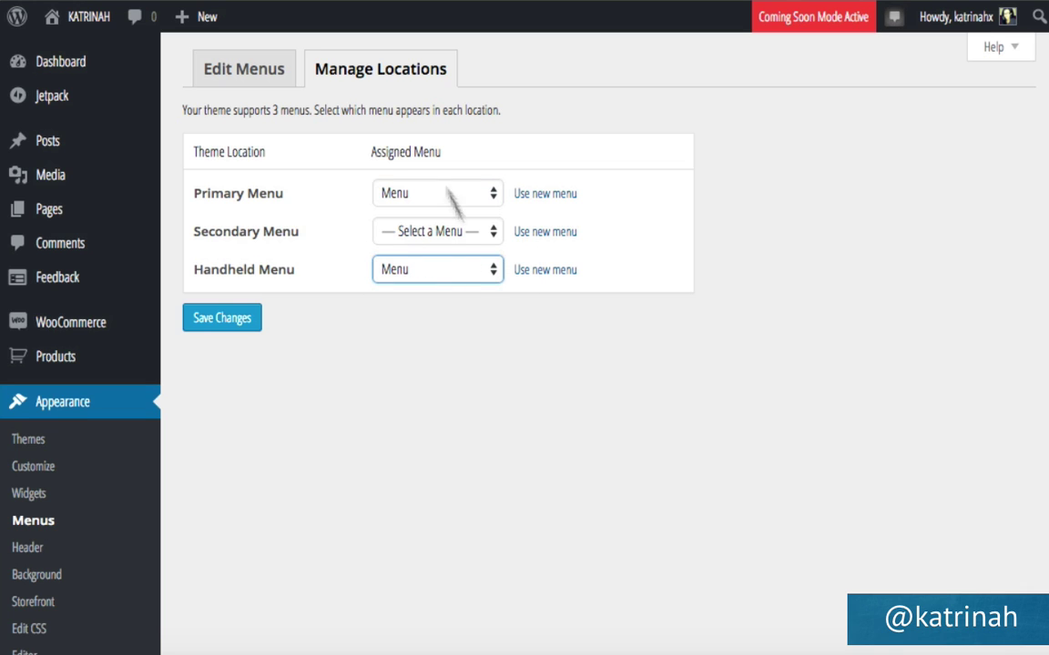
{"action": "left_click", "coordinate": [227, 326]}
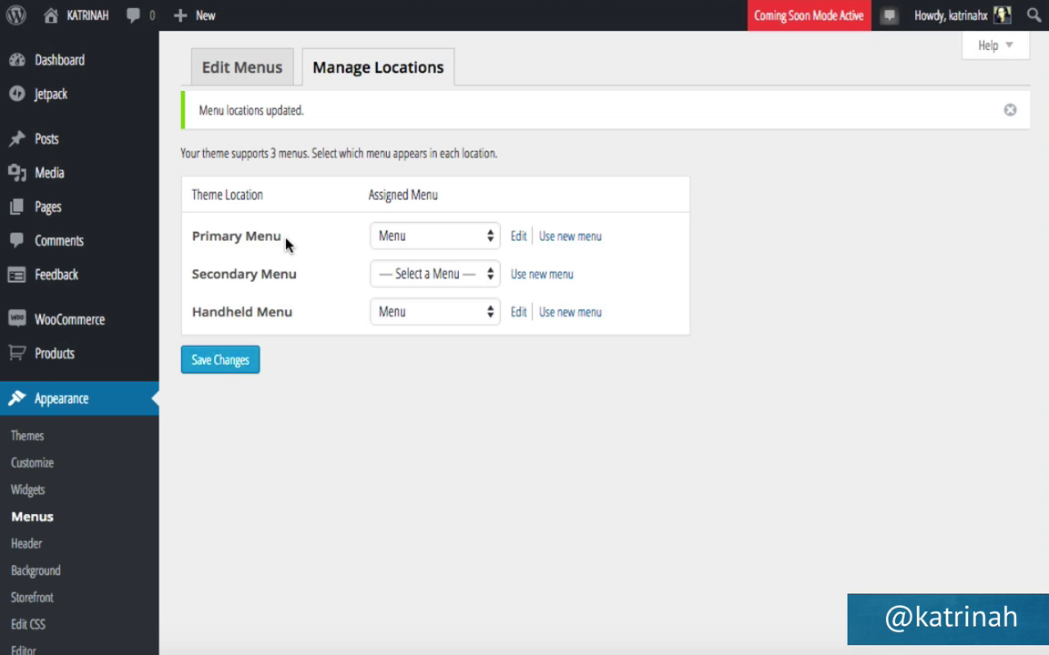
{"action": "mouse_move", "coordinate": [84, 20]}
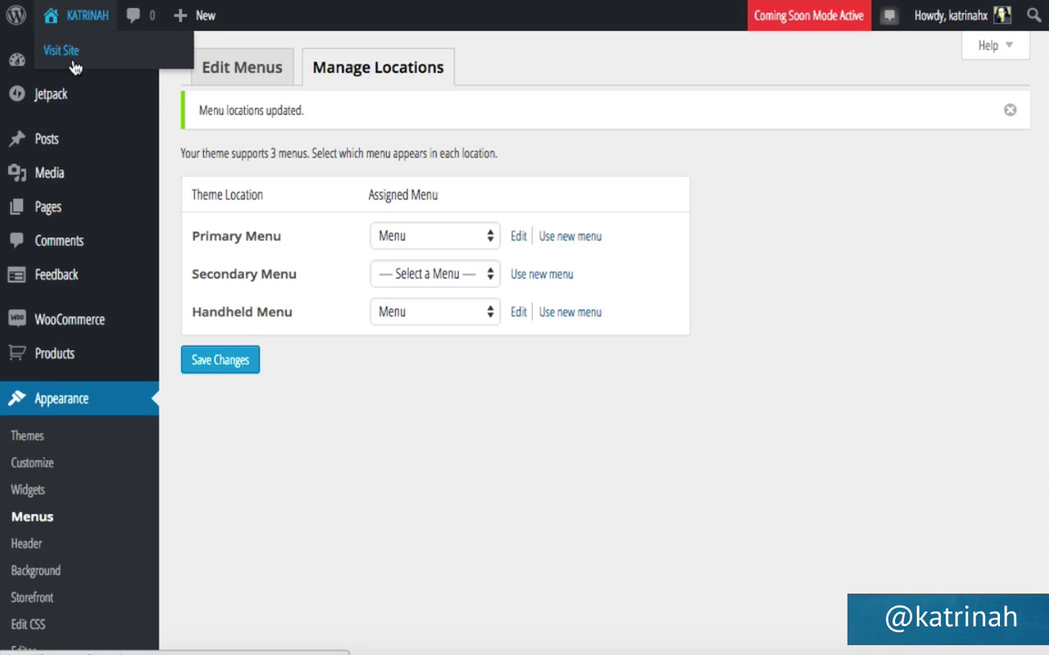
Check the live site's Shop, About, Free Recipes, Blog, Contact menu, then open Appearance > Customize.
{"action": "left_click", "coordinate": [73, 55]}
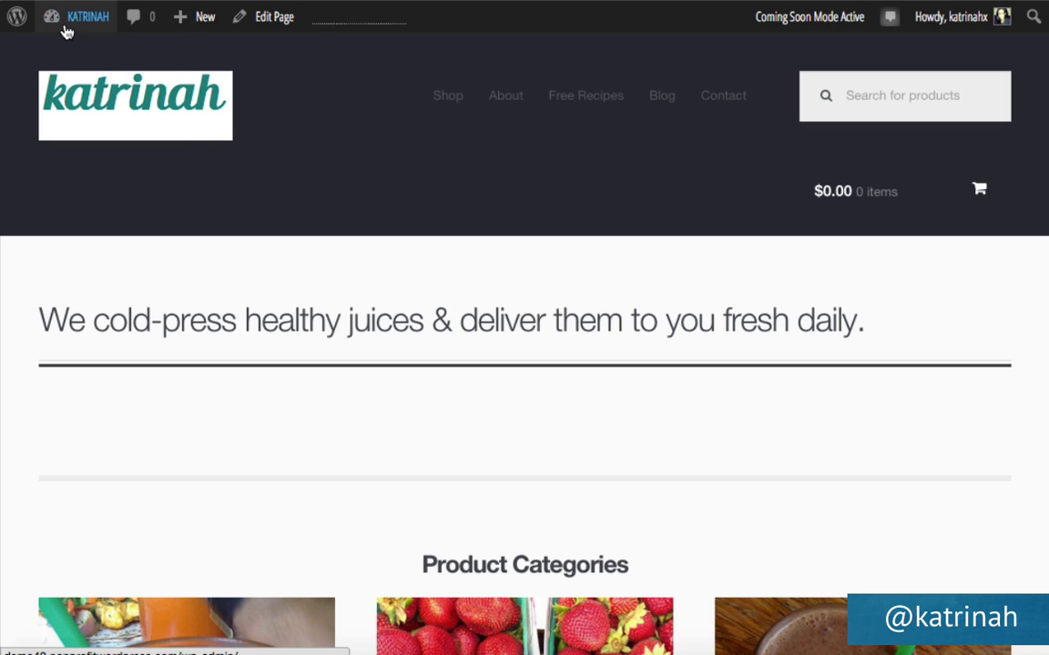
{"action": "mouse_move", "coordinate": [66, 27]}
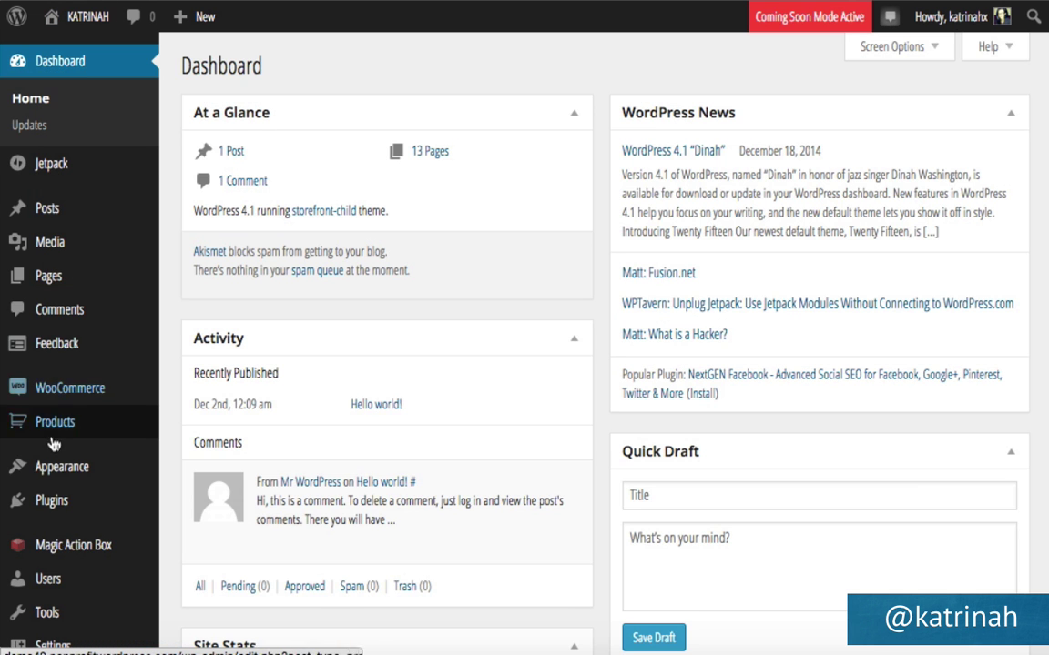
{"action": "mouse_move", "coordinate": [46, 468]}
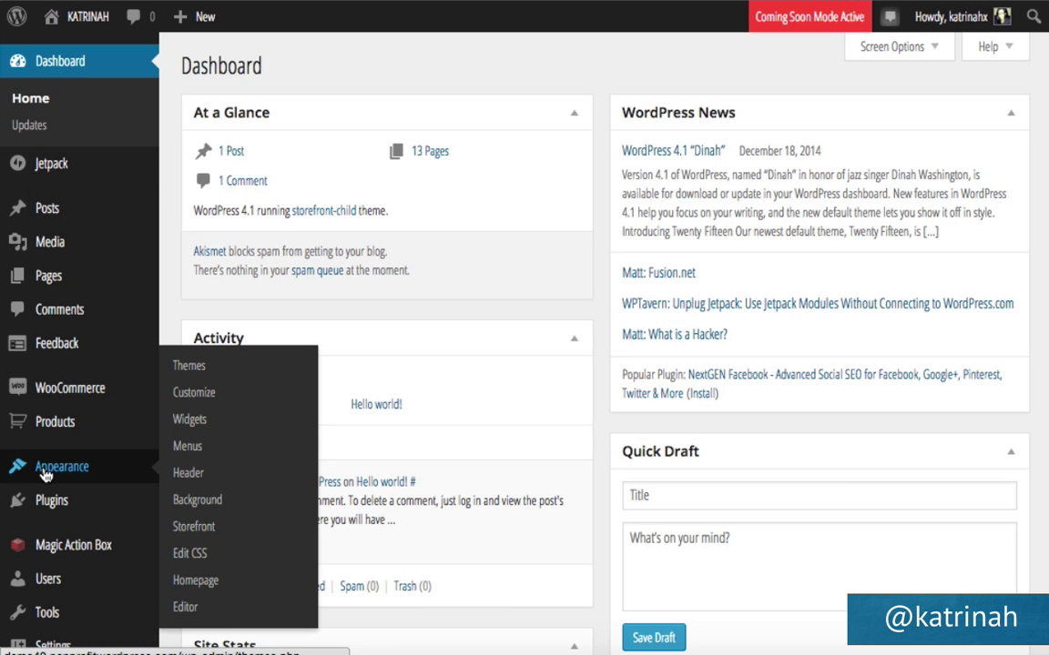
{"action": "left_click", "coordinate": [194, 395]}
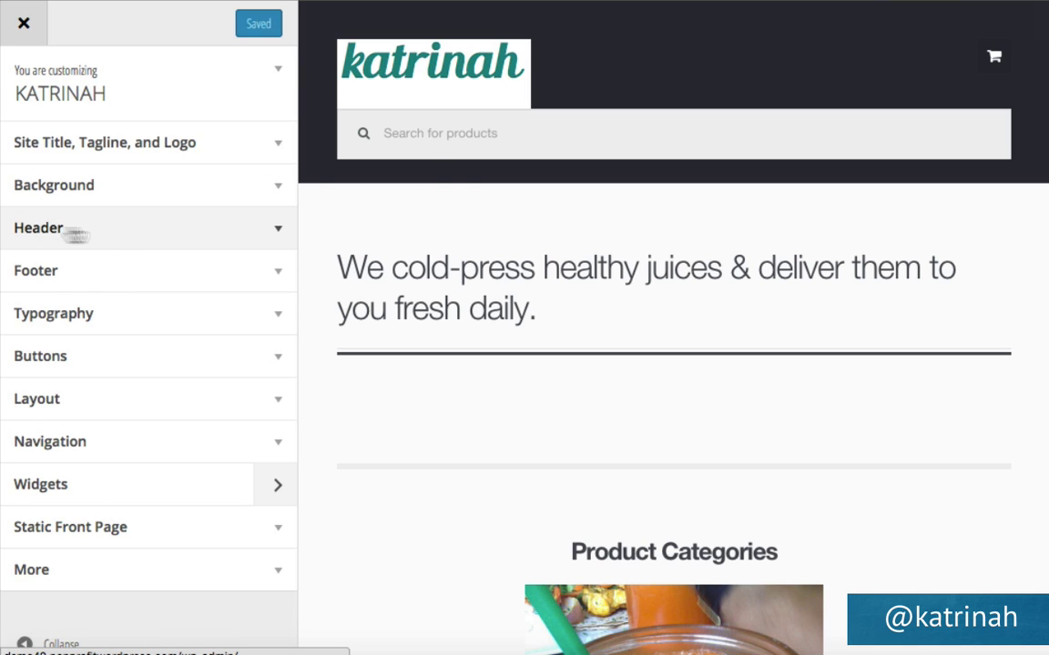
Make the header background colour white in the Header settings.
{"action": "left_click", "coordinate": [279, 235]}
{"action": "scroll", "coordinate": [259, 374], "scroll_direction": "down", "scroll_amount": 5}
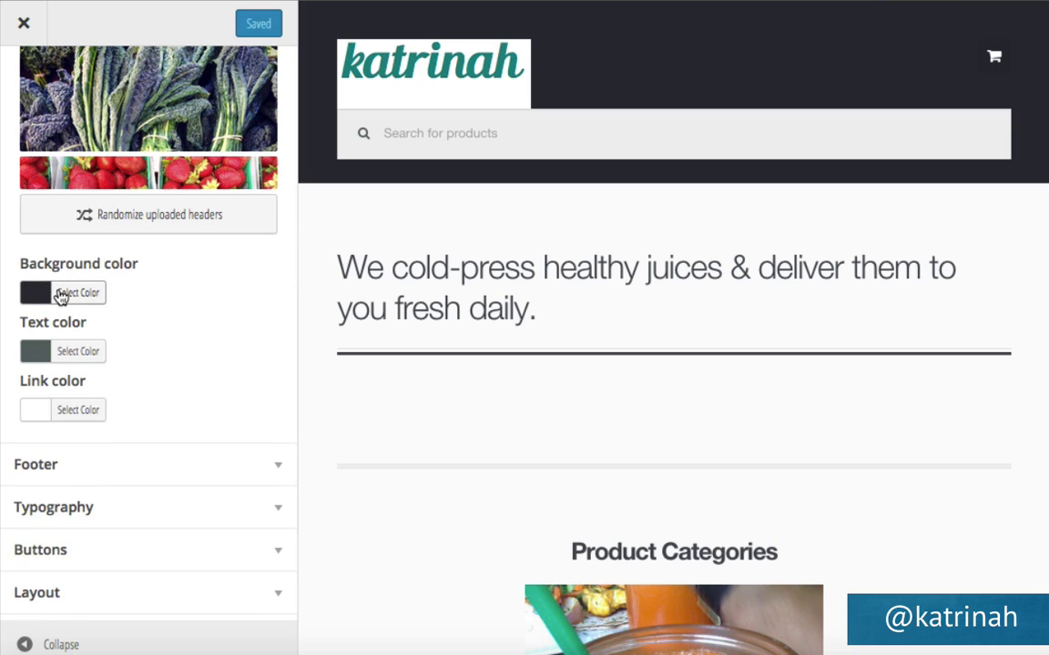
{"action": "left_click", "coordinate": [62, 293]}
{"action": "left_click", "coordinate": [63, 521]}
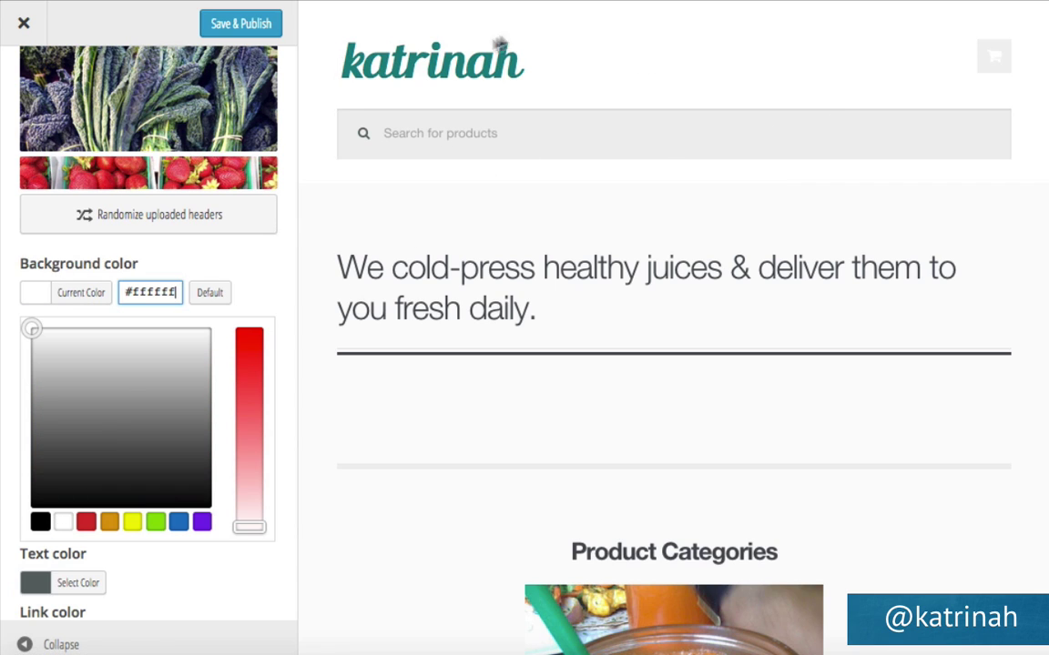
{"action": "scroll", "coordinate": [274, 262], "scroll_direction": "down", "scroll_amount": 5}
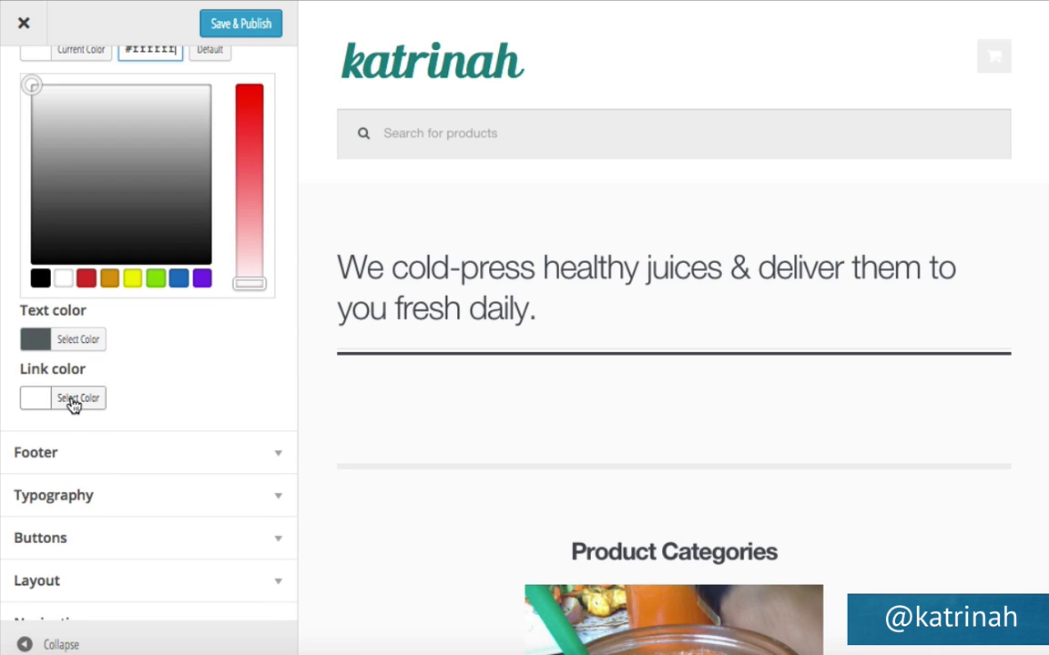
{"action": "left_click", "coordinate": [72, 405]}
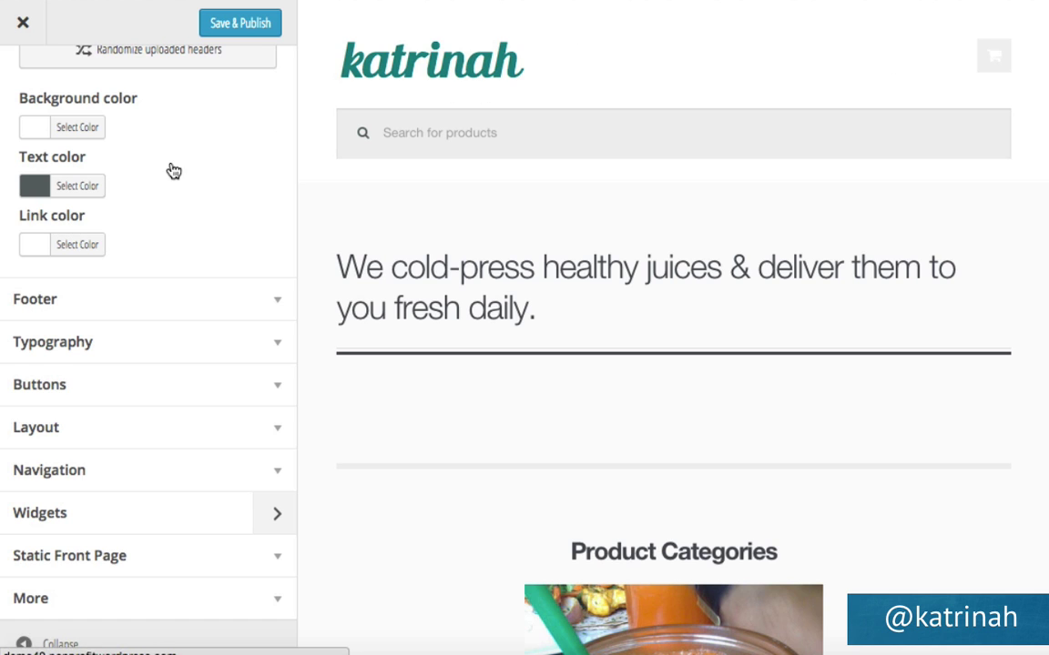
Set the header link colour to grey #7b7b7b and publish the changes.
{"action": "left_click", "coordinate": [91, 246]}
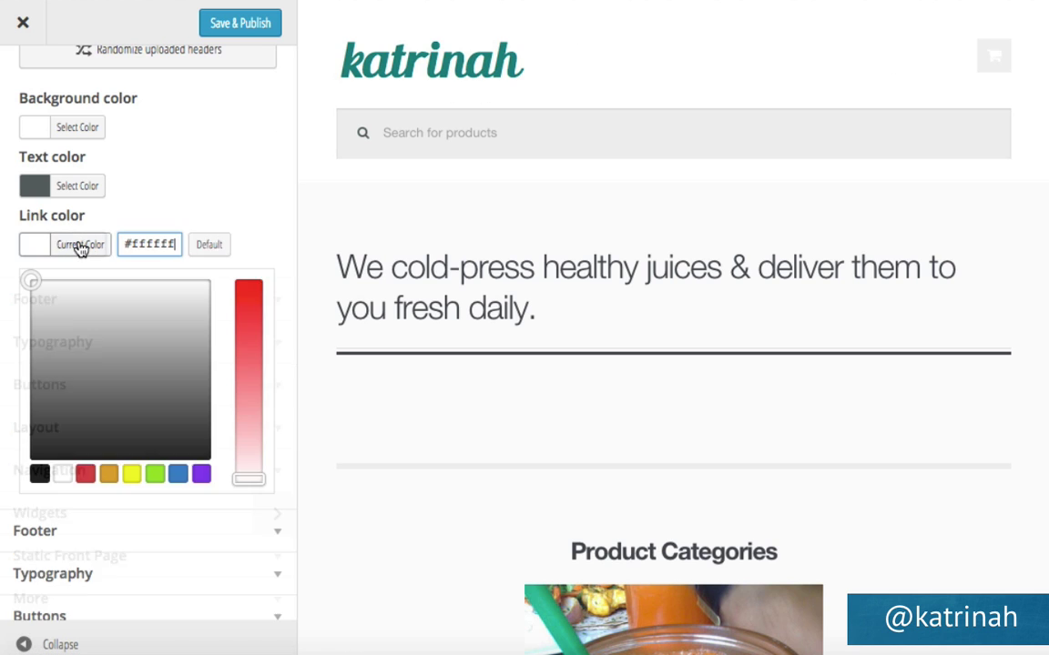
{"action": "double_click", "coordinate": [132, 246]}
{"action": "type", "text": "7b7b7b"}
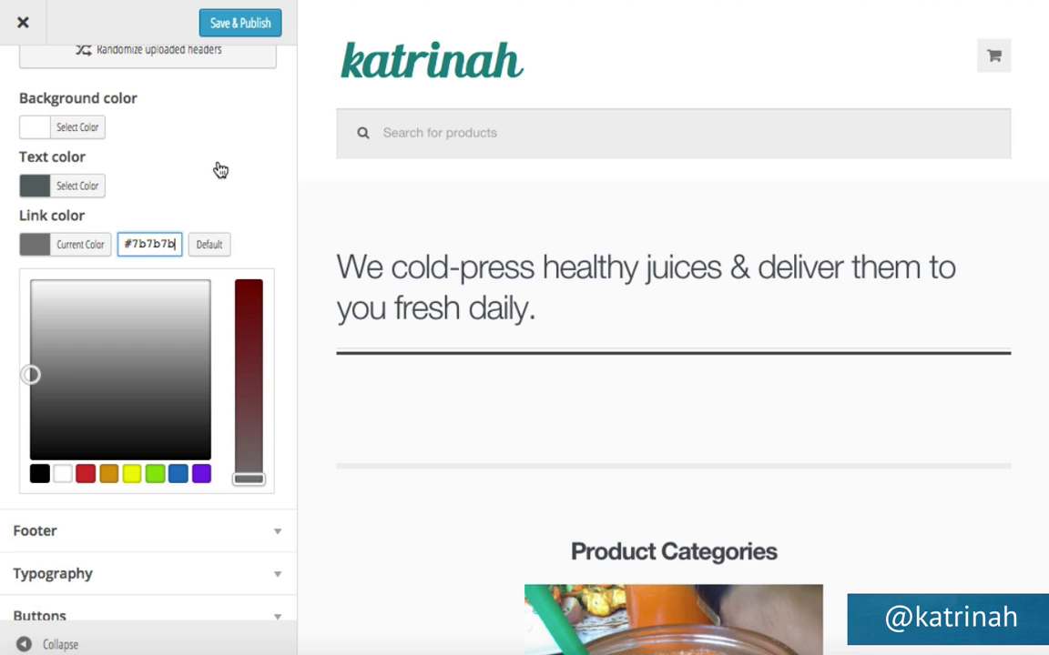
{"action": "left_click", "coordinate": [253, 25]}
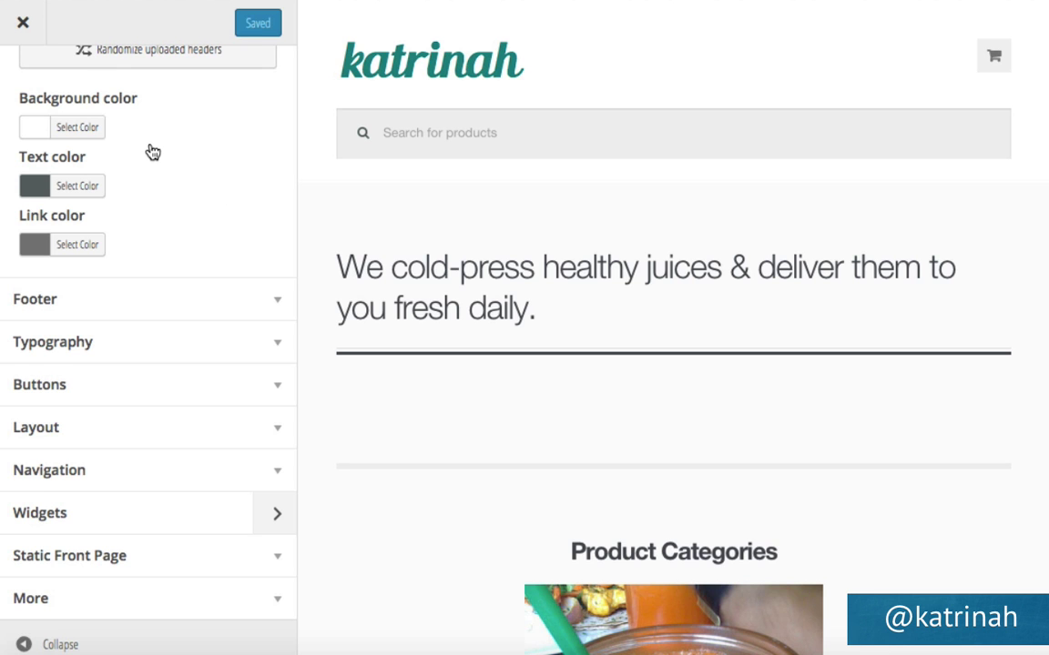
Make the footer heading and text colours white.
{"action": "scroll", "coordinate": [523, 327], "scroll_direction": "down", "scroll_amount": 10}
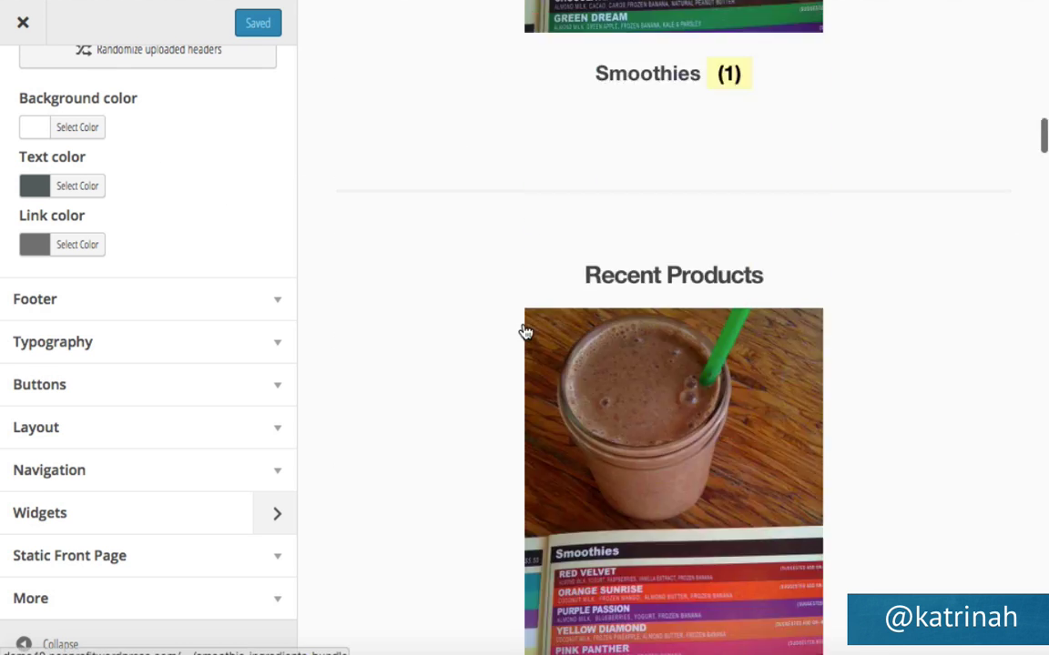
{"action": "scroll", "coordinate": [525, 332], "scroll_direction": "down", "scroll_amount": 15}
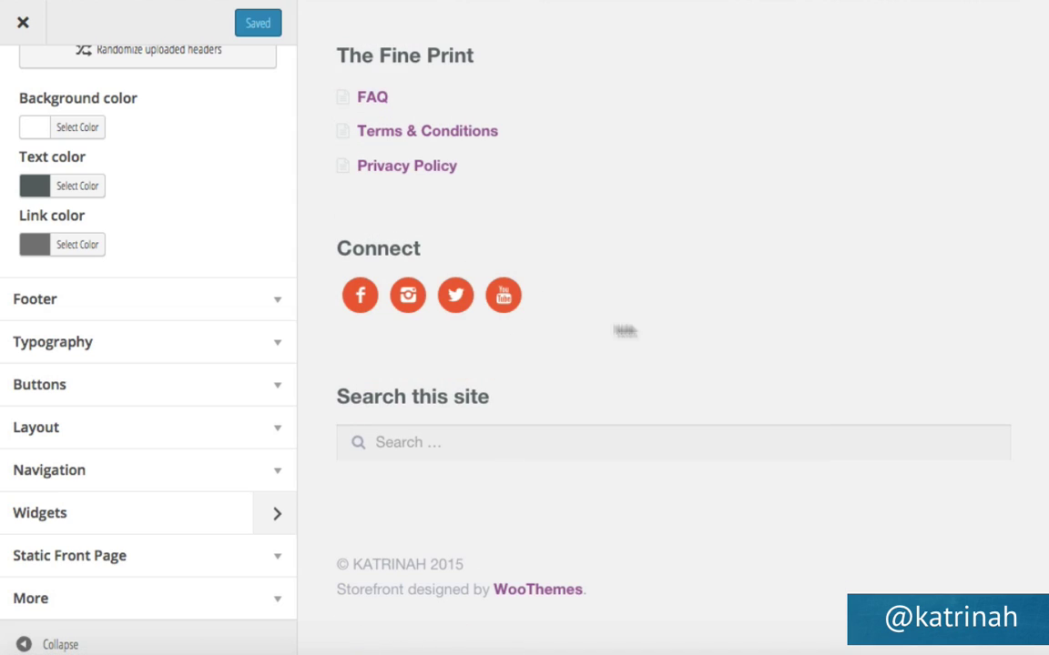
{"action": "left_click", "coordinate": [279, 306]}
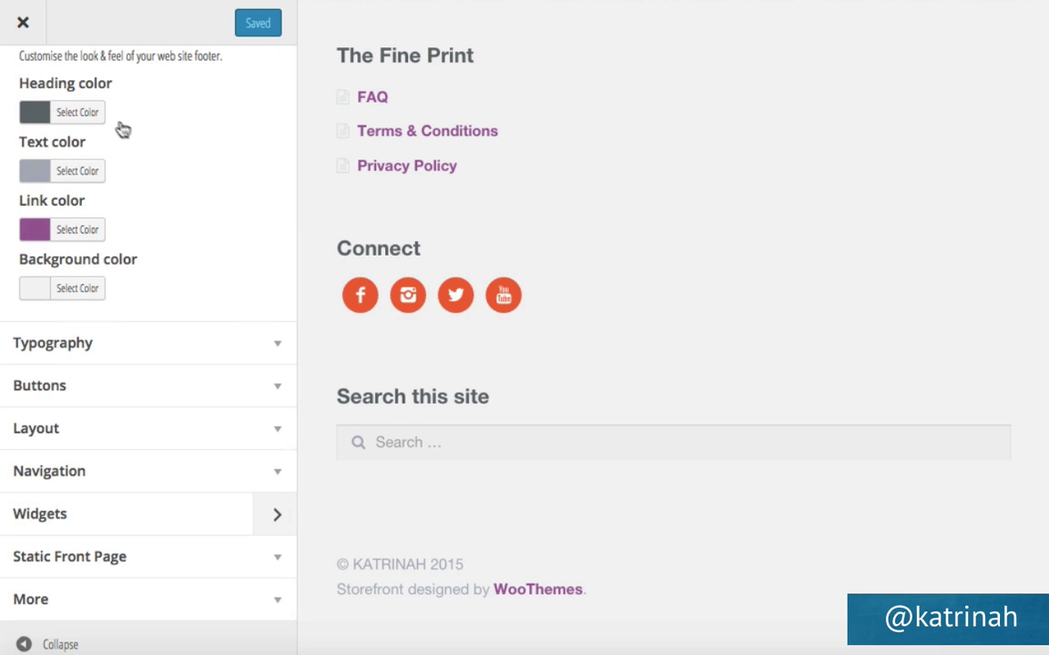
{"action": "left_click", "coordinate": [88, 112]}
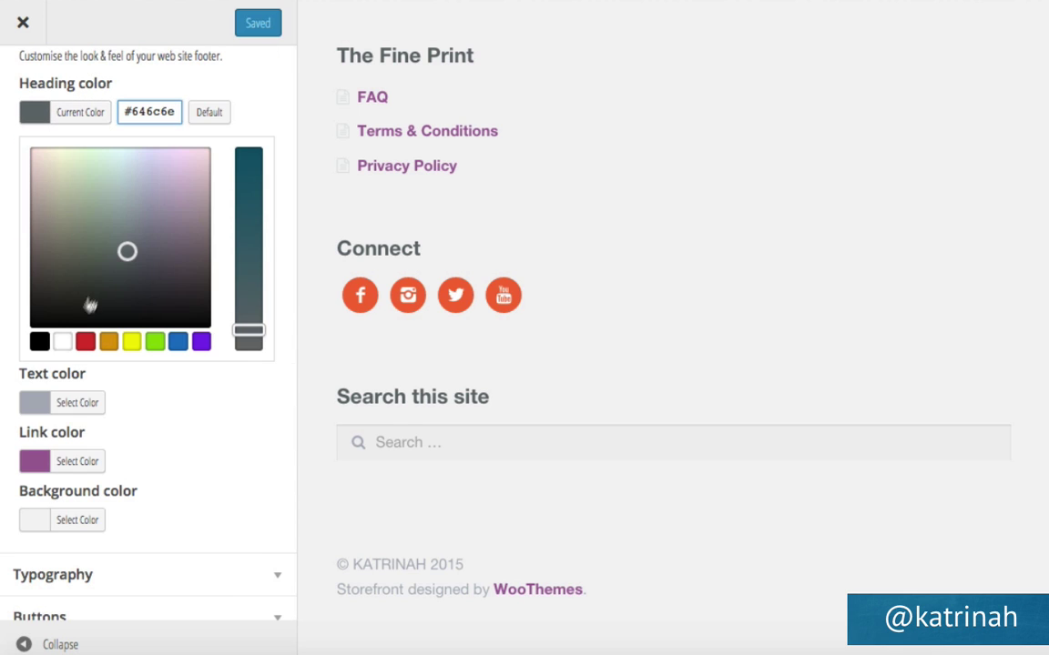
{"action": "left_click", "coordinate": [61, 344]}
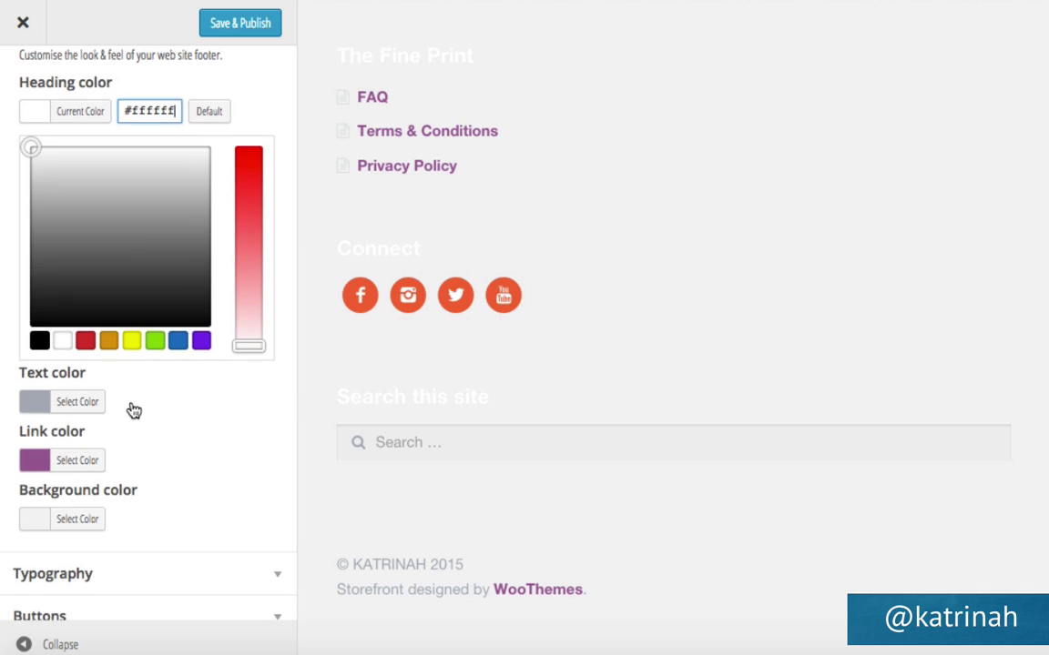
{"action": "scroll", "coordinate": [131, 410], "scroll_direction": "down", "scroll_amount": 2}
{"action": "left_click", "coordinate": [84, 210]}
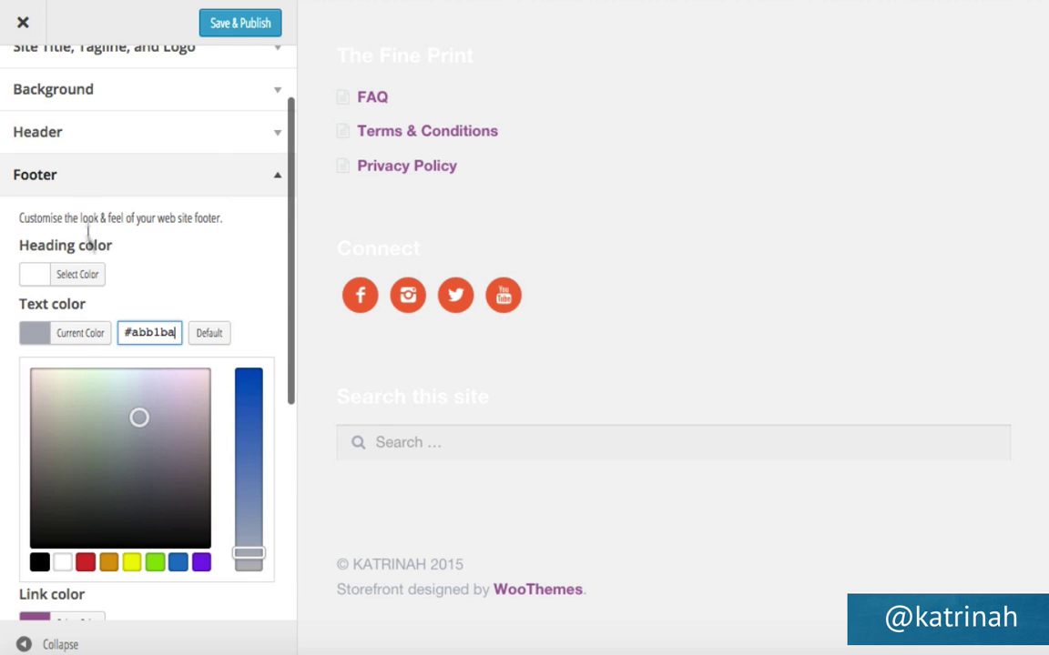
{"action": "left_click", "coordinate": [62, 562]}
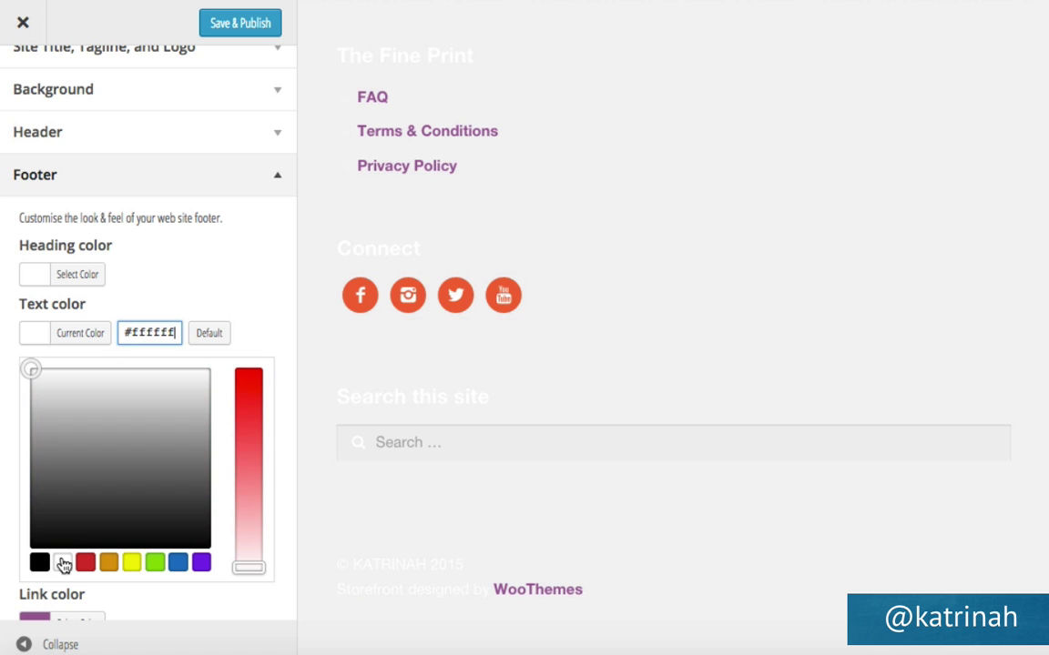
Give the footer a teal #0b8484 background and light grey #dcddde links, then publish.
{"action": "scroll", "coordinate": [263, 279], "scroll_direction": "down", "scroll_amount": 4}
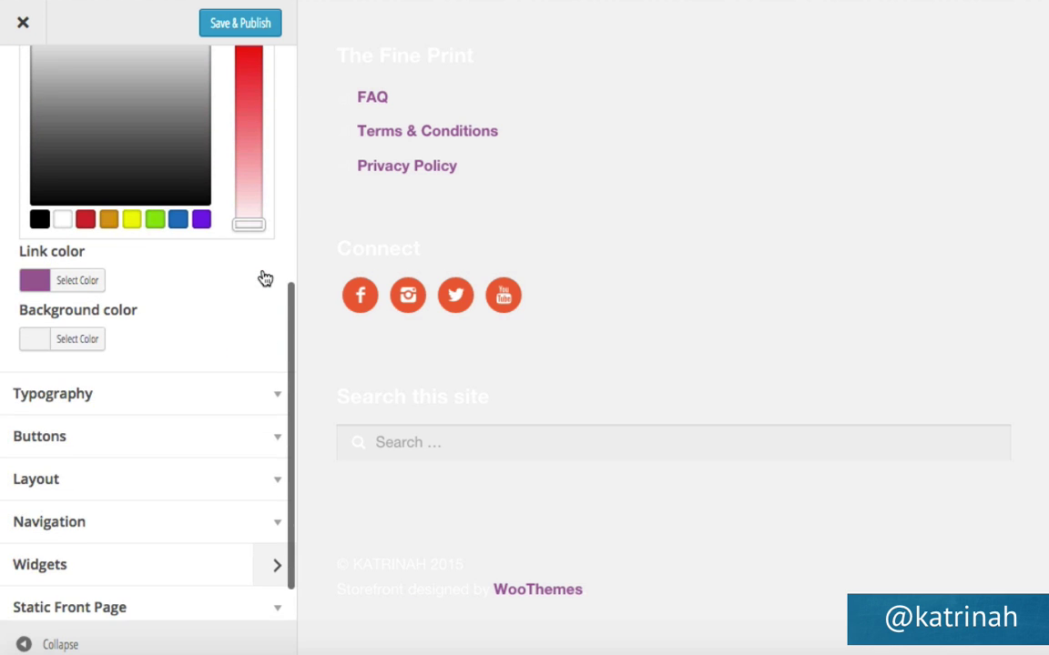
{"action": "left_click", "coordinate": [77, 340]}
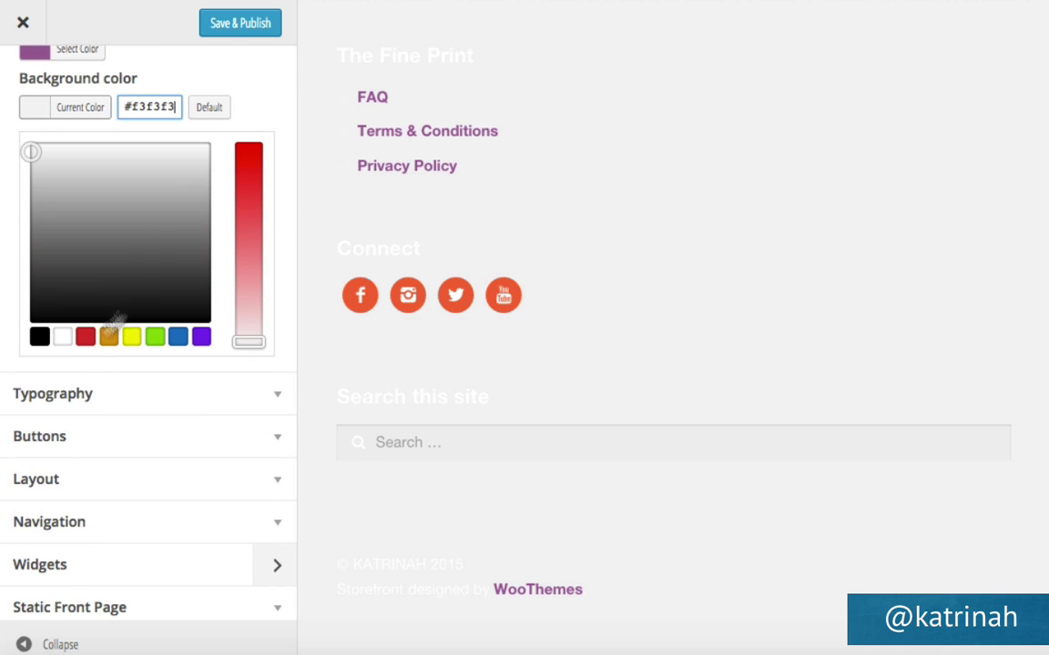
{"action": "triple_click", "coordinate": [157, 97]}
{"action": "type", "text": "#0b8484"}
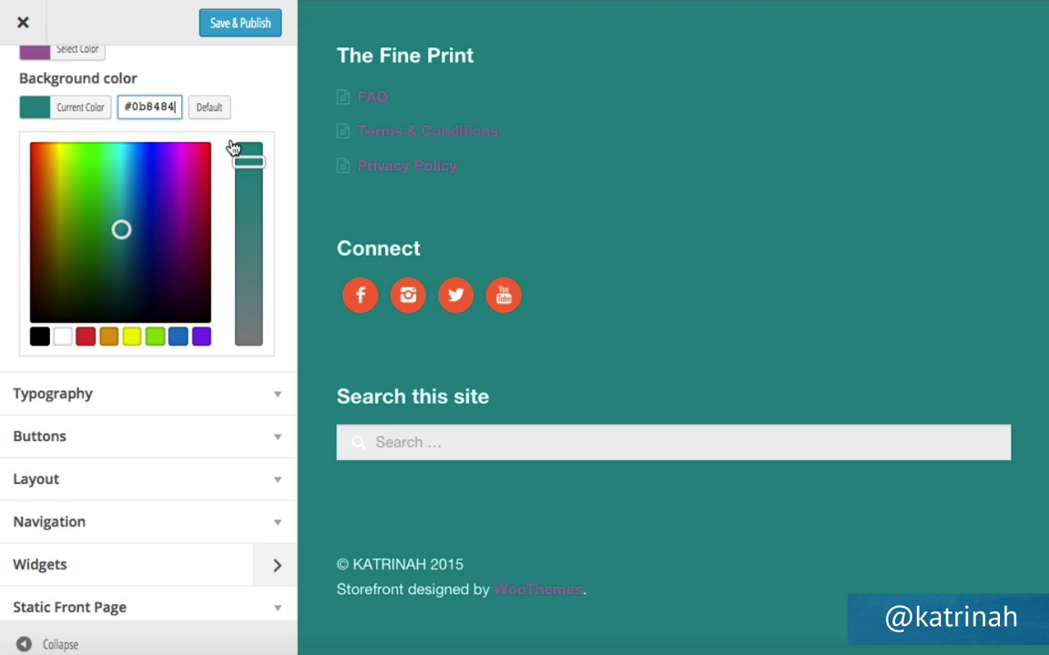
{"action": "scroll", "coordinate": [218, 141], "scroll_direction": "up", "scroll_amount": 5}
{"action": "left_click", "coordinate": [99, 457]}
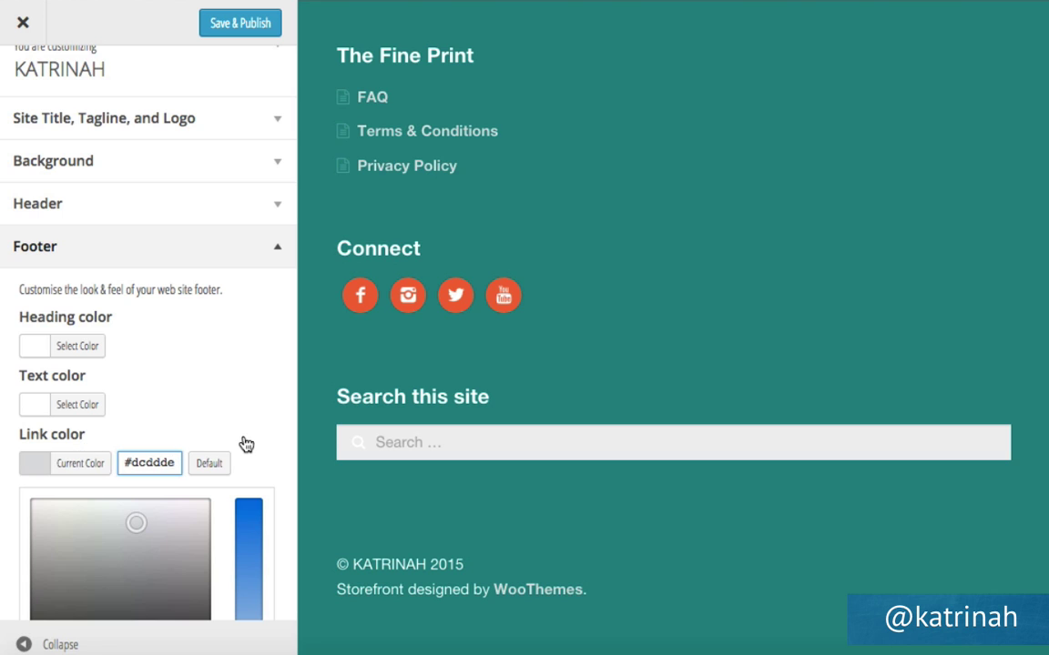
{"action": "left_click", "coordinate": [228, 27]}
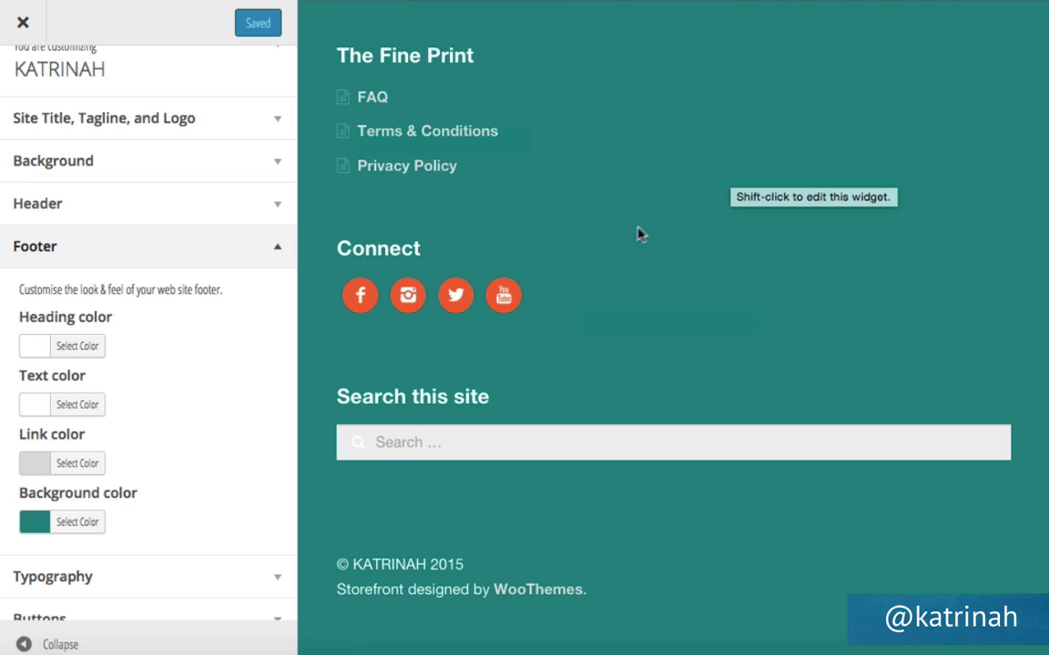
Close the Customizer and return to the admin Dashboard.
{"action": "scroll", "coordinate": [574, 275], "scroll_direction": "up", "scroll_amount": 15}
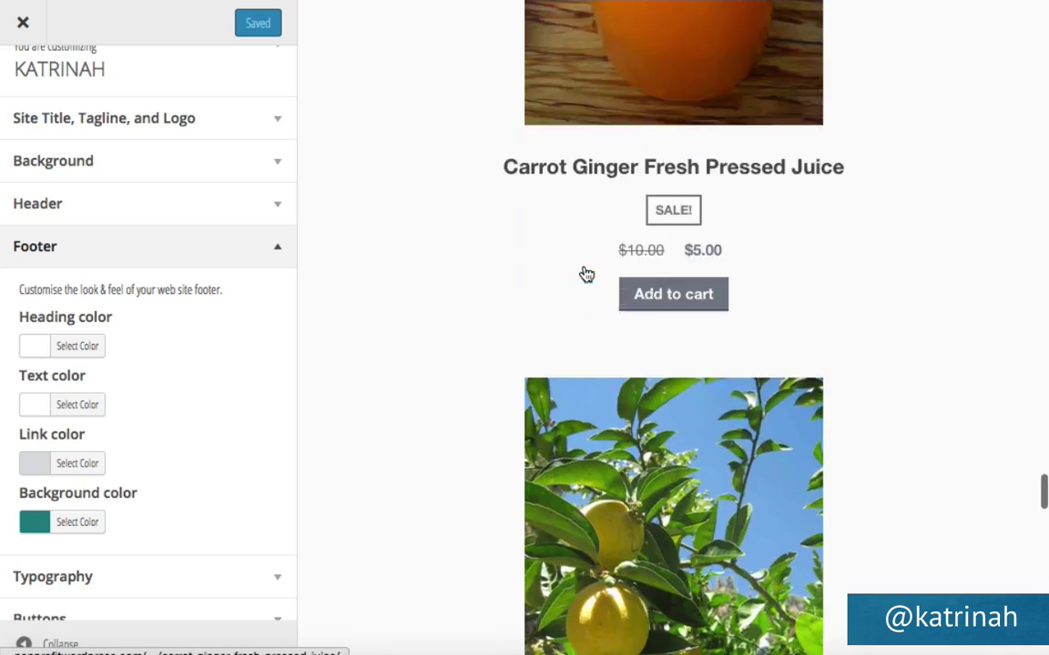
{"action": "scroll", "coordinate": [586, 273], "scroll_direction": "up", "scroll_amount": 10}
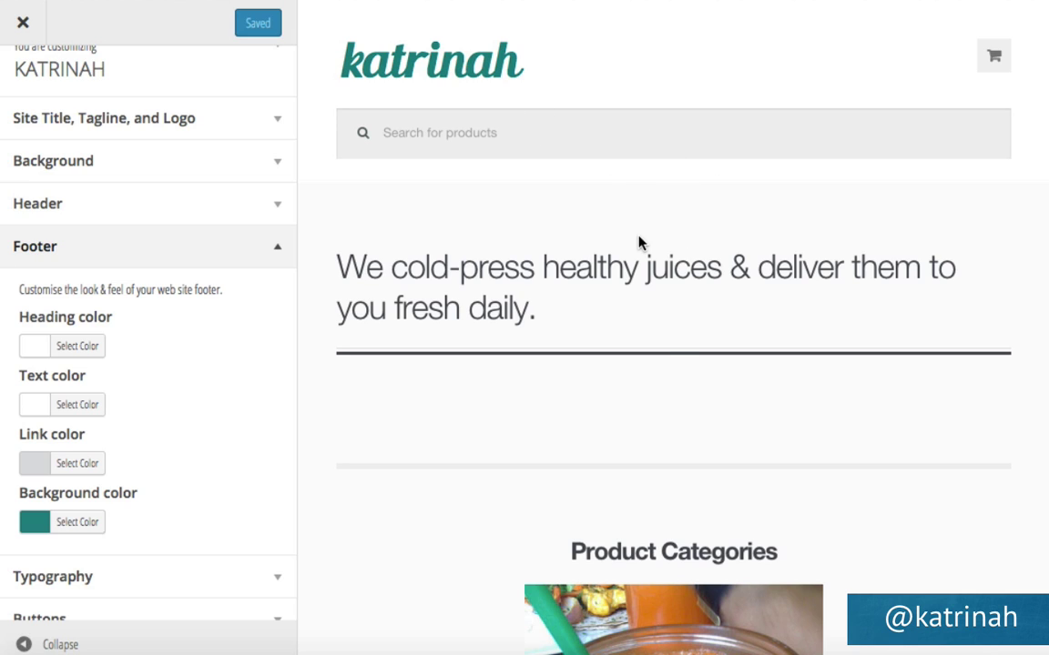
{"action": "left_click", "coordinate": [23, 30]}
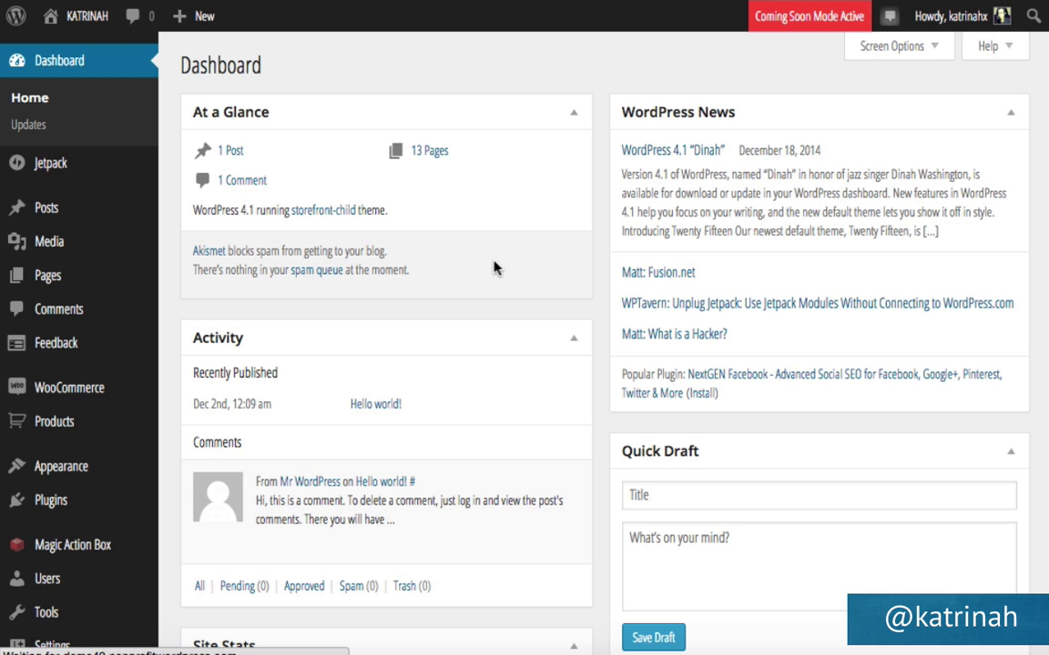
View the live site in a narrow window and expand and collapse the mobile Primary Menu.
{"action": "mouse_move", "coordinate": [45, 15]}
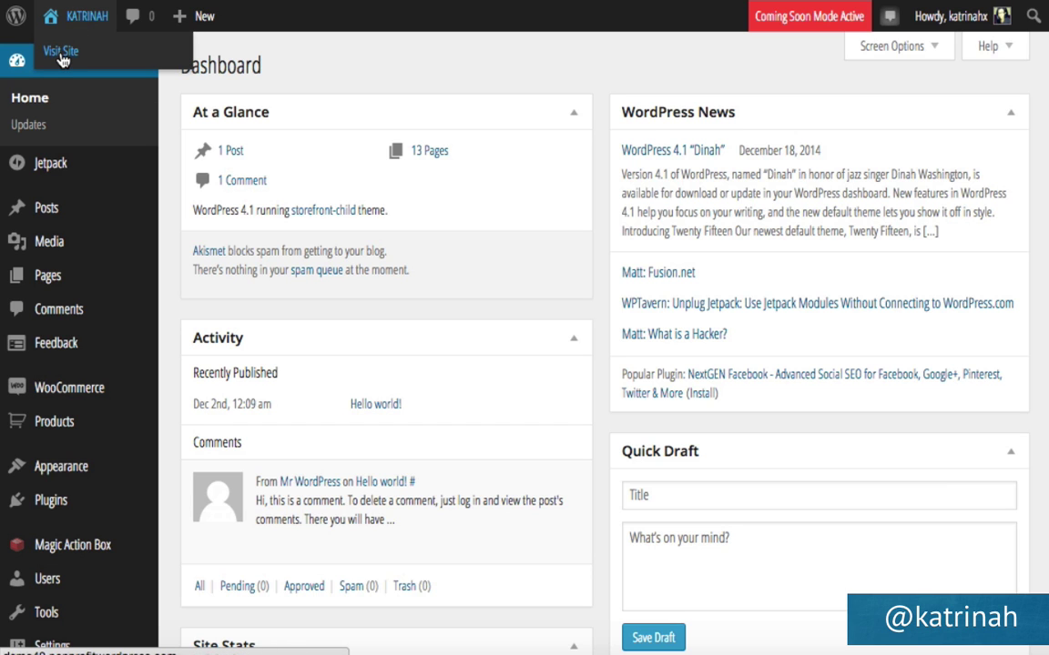
{"action": "left_click", "coordinate": [61, 53]}
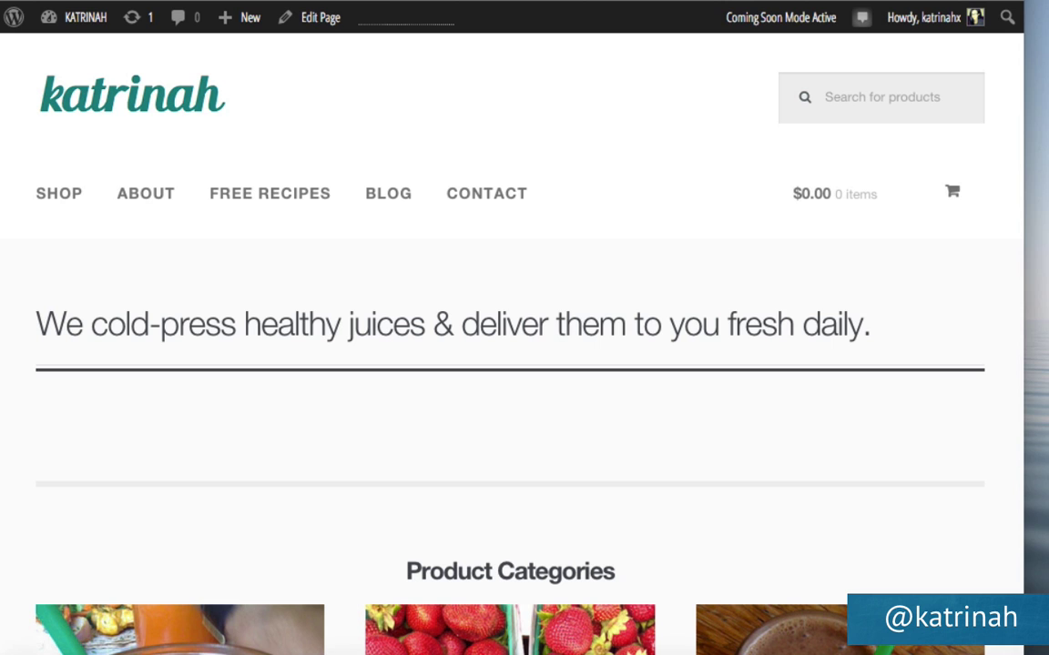
{"action": "left_click_drag", "start_coordinate": [1023, 651], "coordinate": [399, 651]}
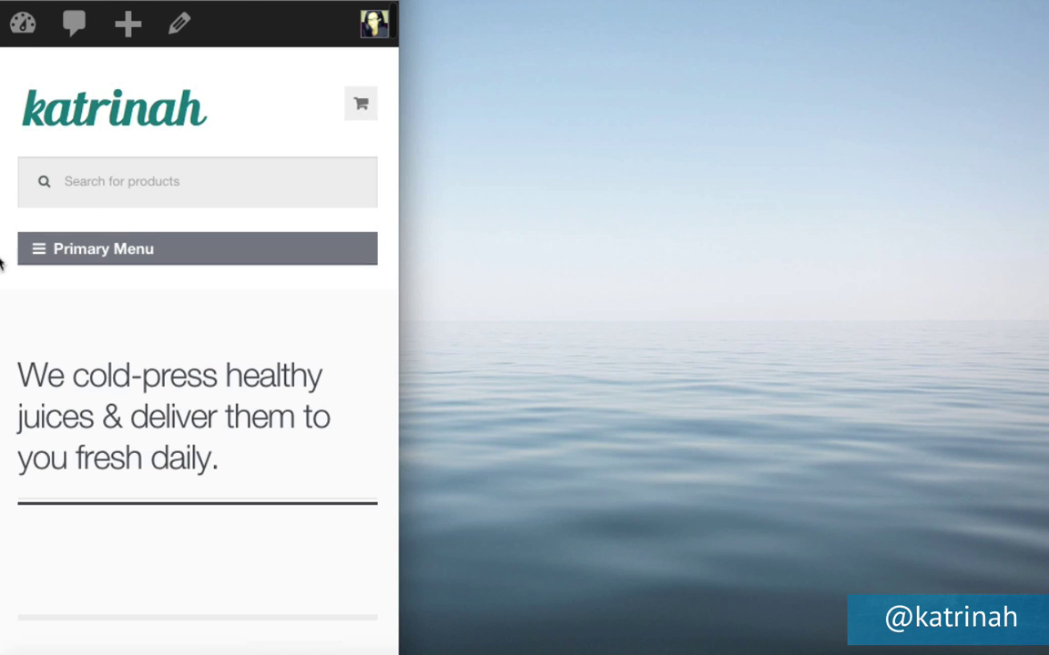
{"action": "left_click", "coordinate": [41, 255]}
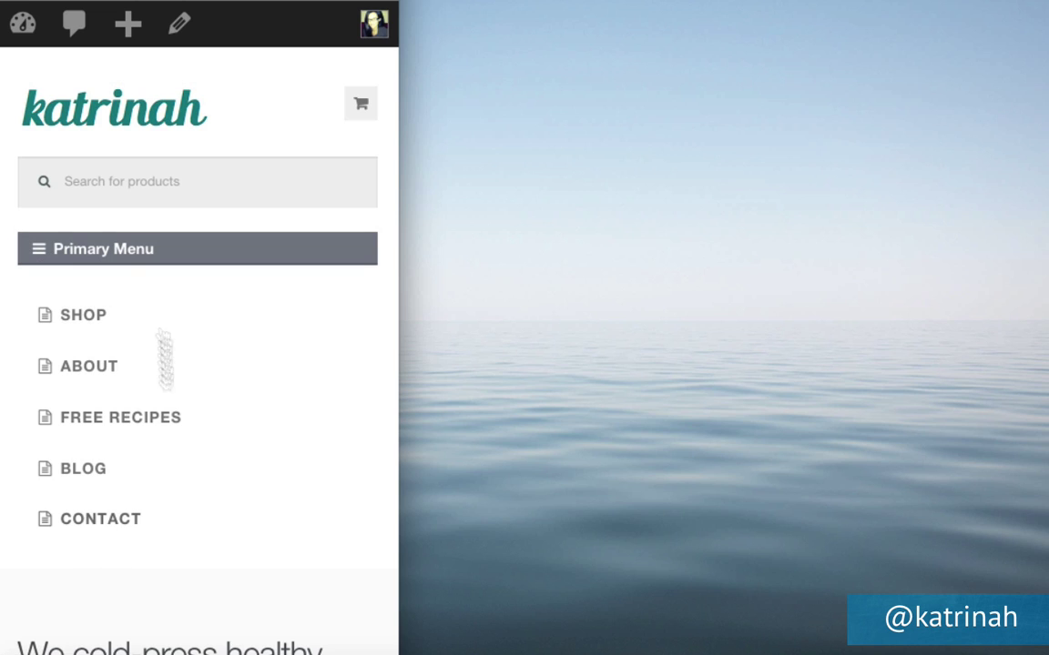
{"action": "left_click", "coordinate": [38, 258]}
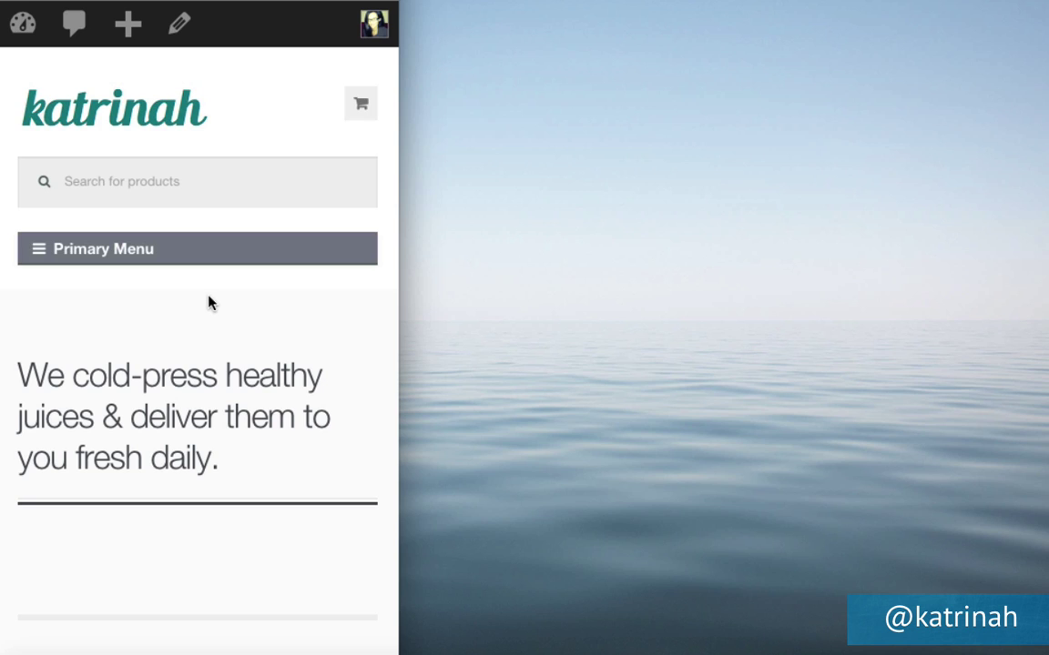
{"action": "left_click", "coordinate": [43, 260]}
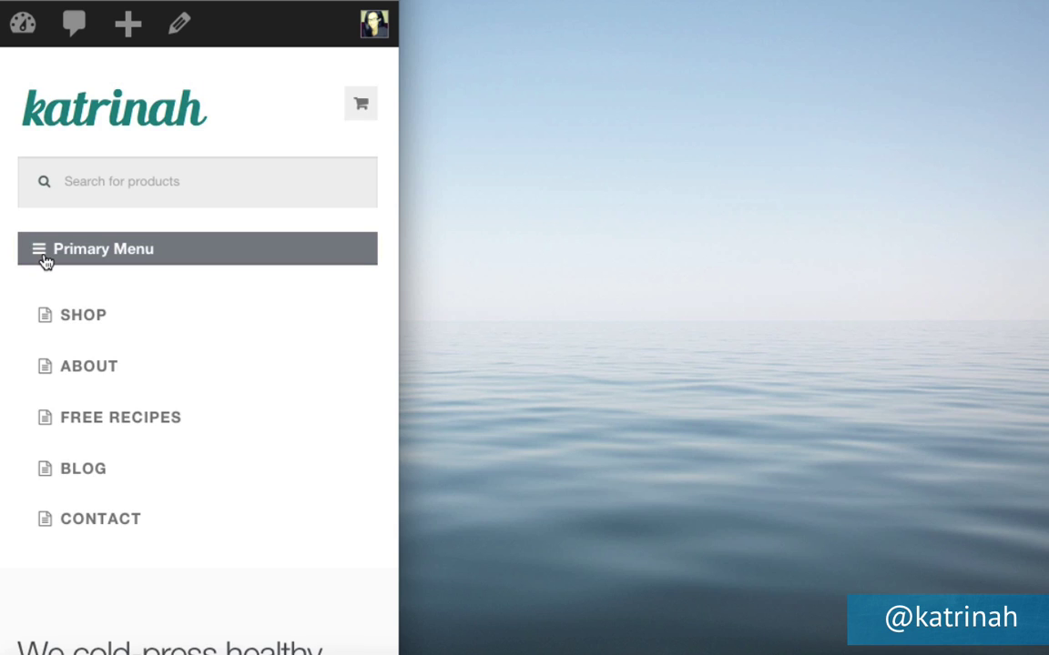
{"action": "left_click", "coordinate": [43, 260]}
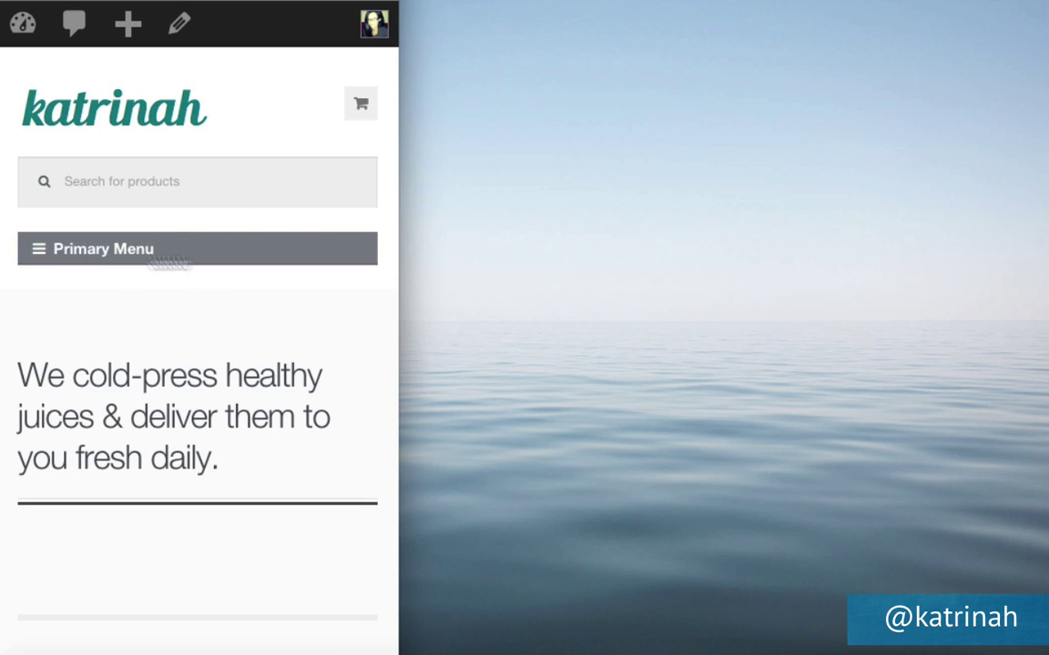
Check the teal footer in the mobile layout, then widen the browser back to full screen.
{"action": "scroll", "coordinate": [229, 369], "scroll_direction": "down", "scroll_amount": 5}
{"action": "scroll", "coordinate": [232, 368], "scroll_direction": "down", "scroll_amount": 15}
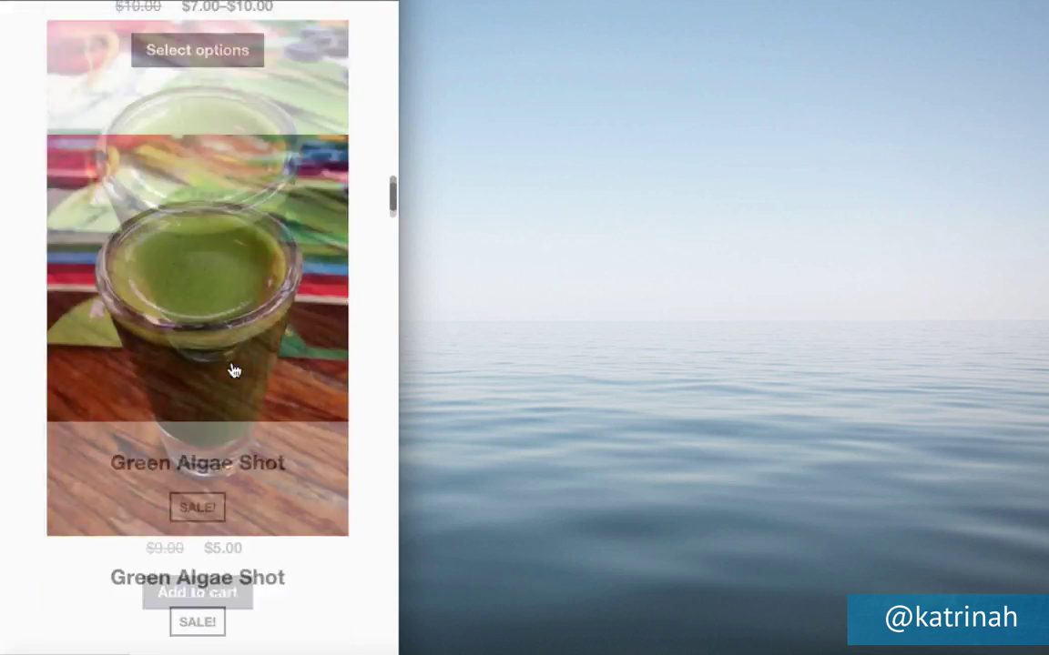
{"action": "scroll", "coordinate": [232, 369], "scroll_direction": "down", "scroll_amount": 10}
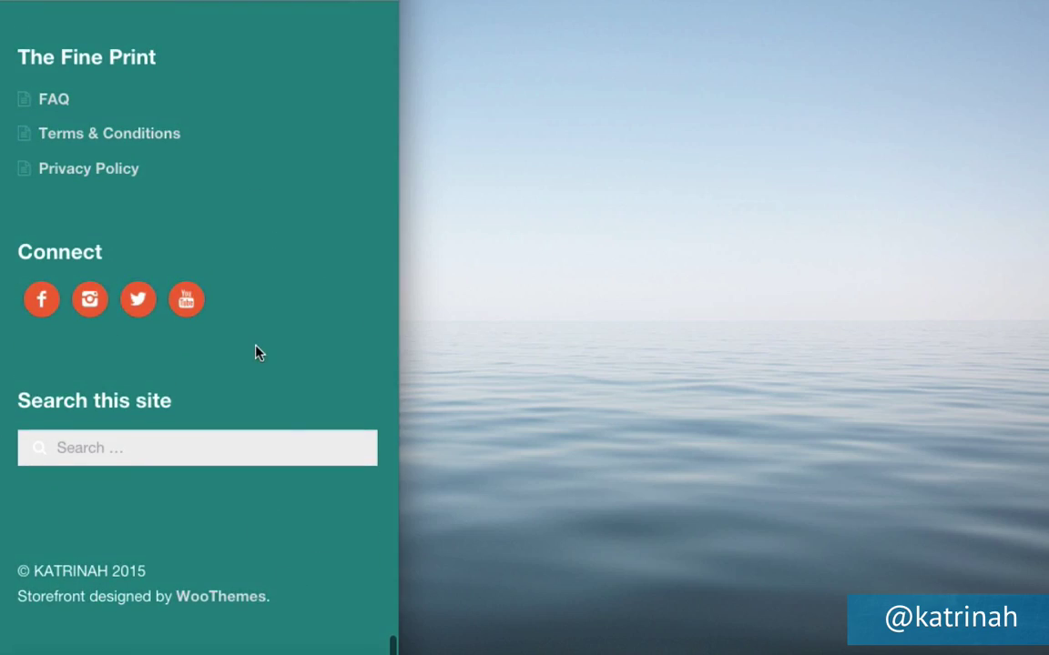
{"action": "scroll", "coordinate": [275, 233], "scroll_direction": "up", "scroll_amount": 5}
{"action": "scroll", "coordinate": [275, 238], "scroll_direction": "up", "scroll_amount": 20}
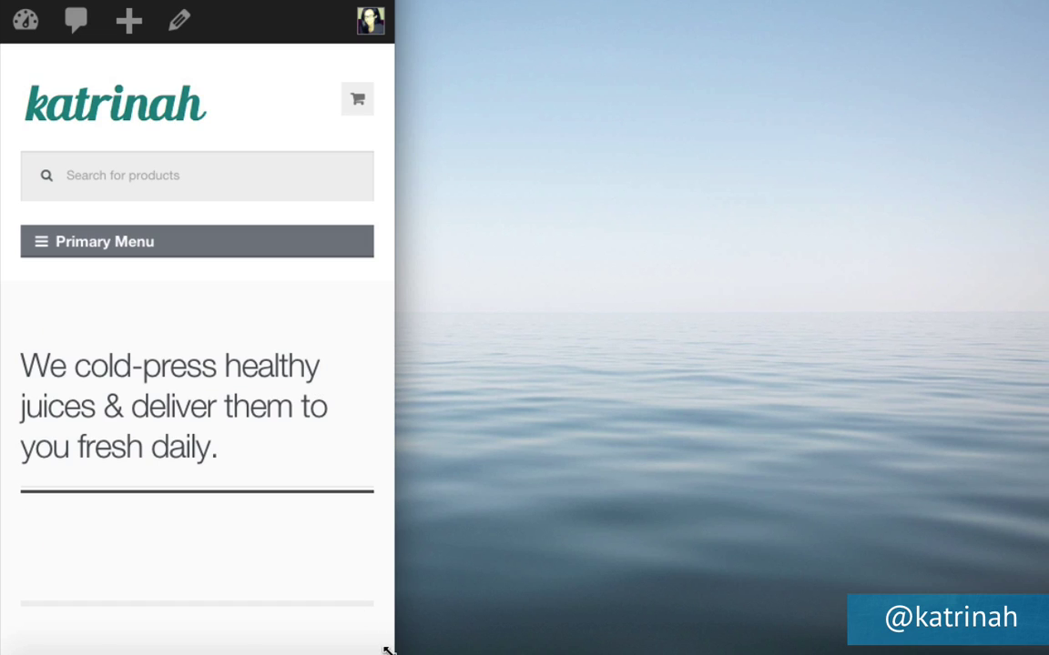
{"action": "left_click_drag", "start_coordinate": [387, 649], "coordinate": [1036, 652]}
Return to the admin Dashboard and open the theme Customizer.
{"action": "mouse_move", "coordinate": [82, 14]}
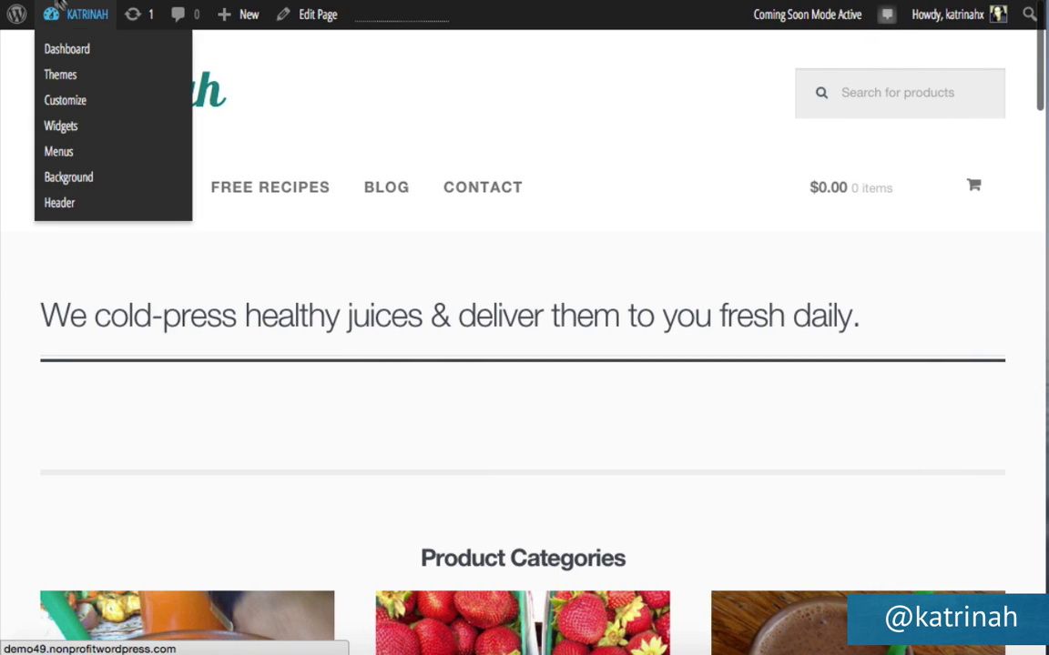
{"action": "left_click", "coordinate": [69, 53]}
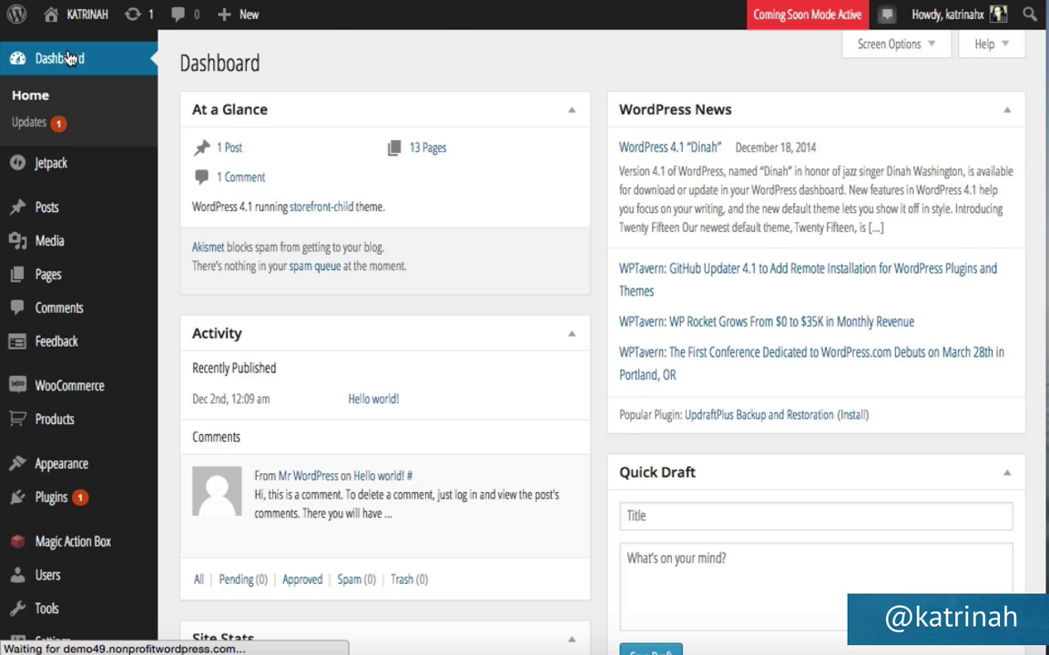
{"action": "mouse_move", "coordinate": [59, 465]}
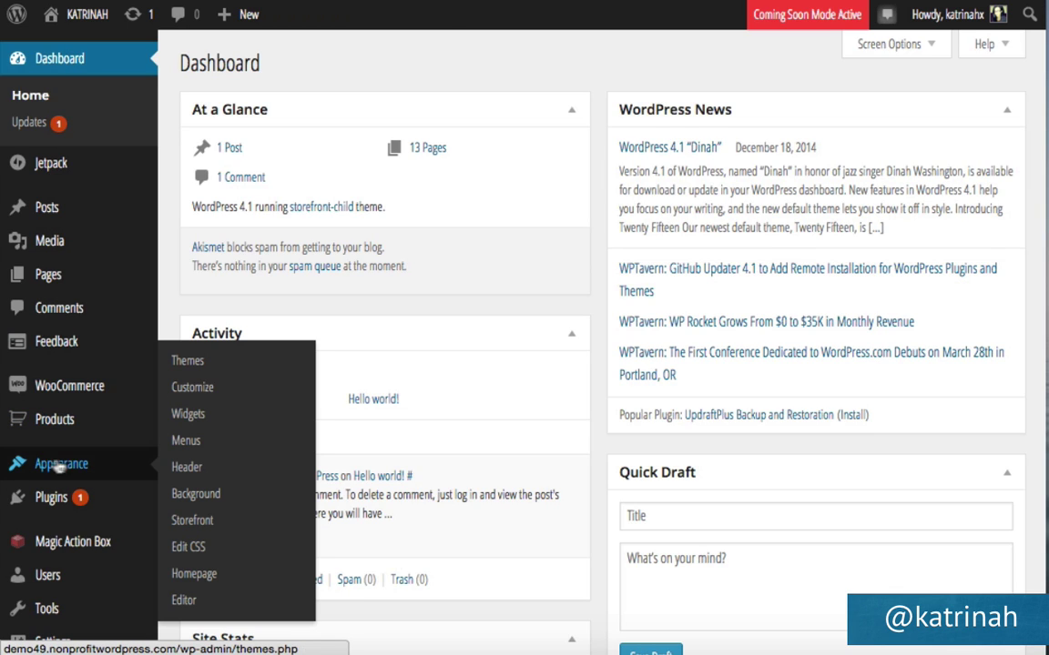
{"action": "left_click", "coordinate": [204, 390]}
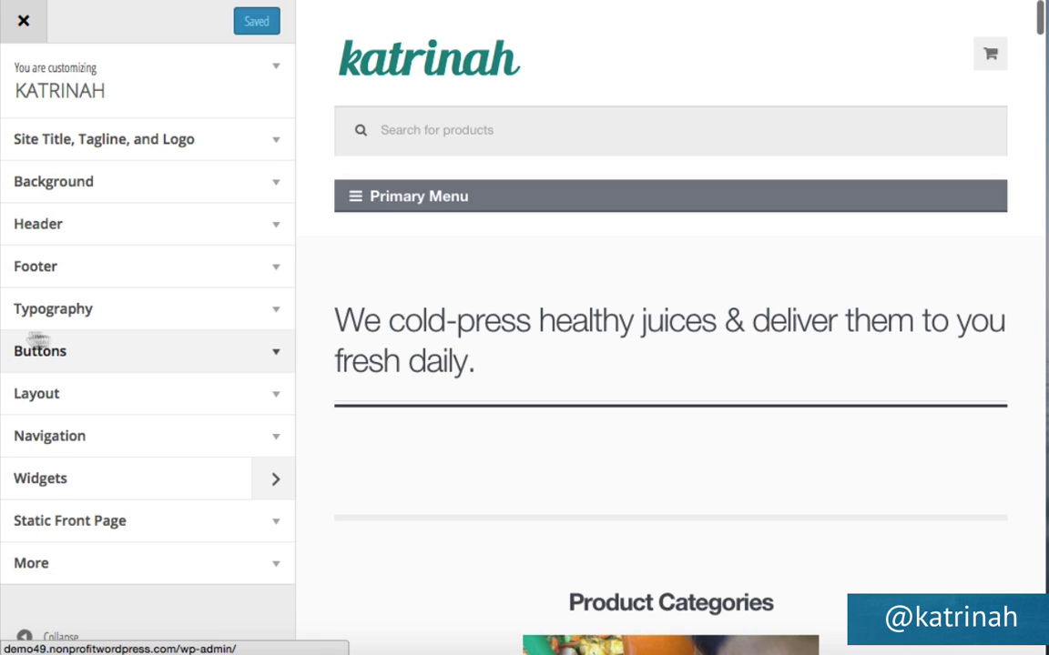
Set the button background colour to teal #0b8484 and publish it.
{"action": "left_click", "coordinate": [277, 356]}
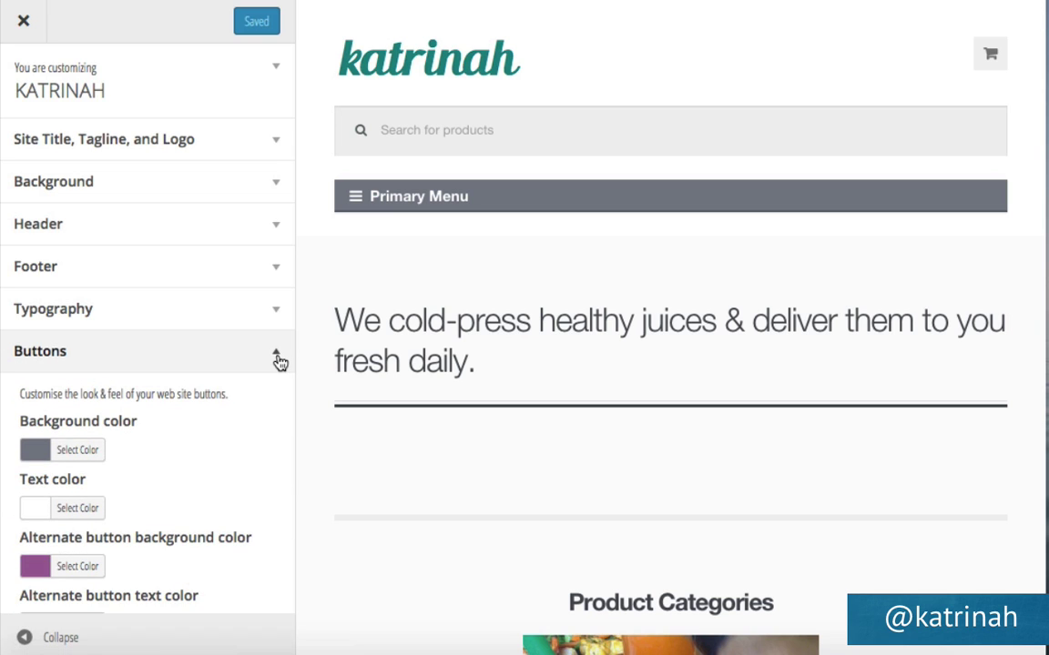
{"action": "scroll", "coordinate": [239, 430], "scroll_direction": "down", "scroll_amount": 3}
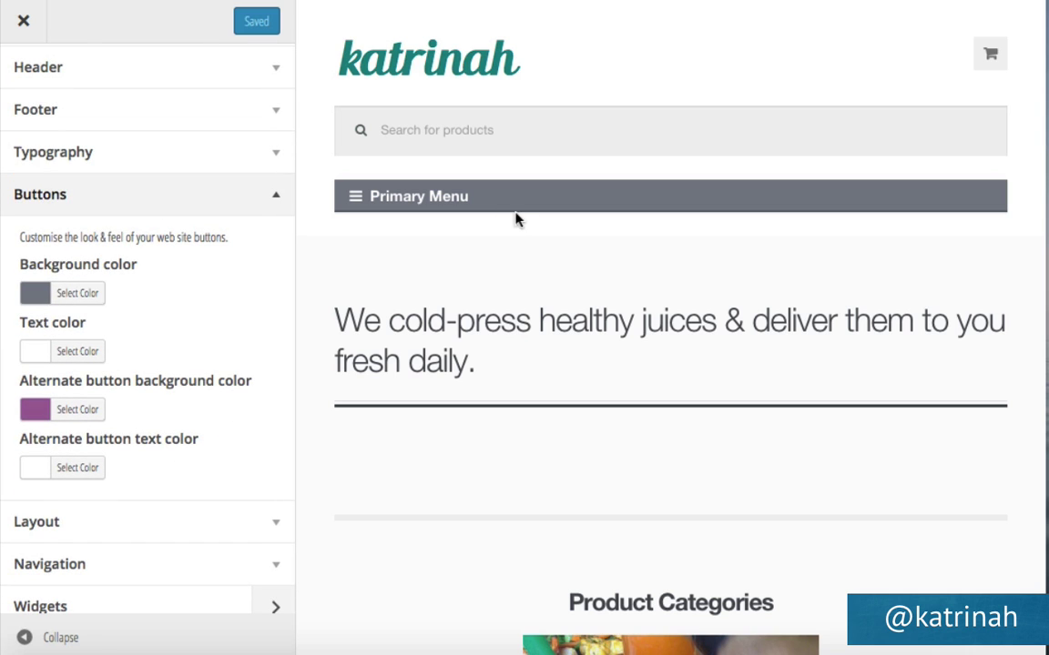
{"action": "left_click", "coordinate": [86, 293]}
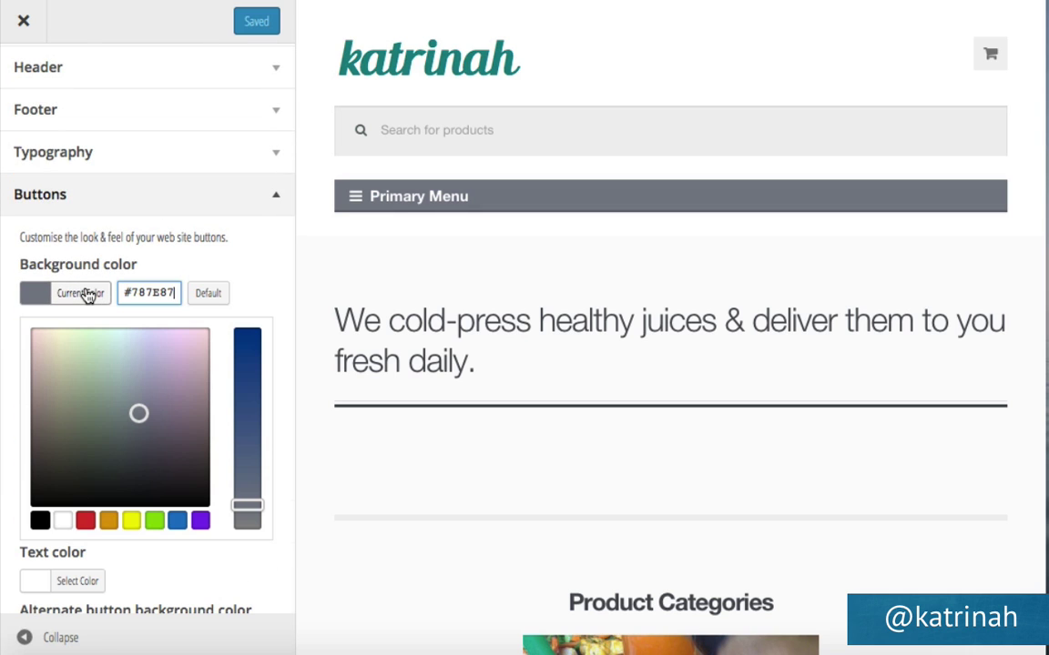
{"action": "double_click", "coordinate": [152, 285]}
{"action": "type", "text": "#0b8494"}
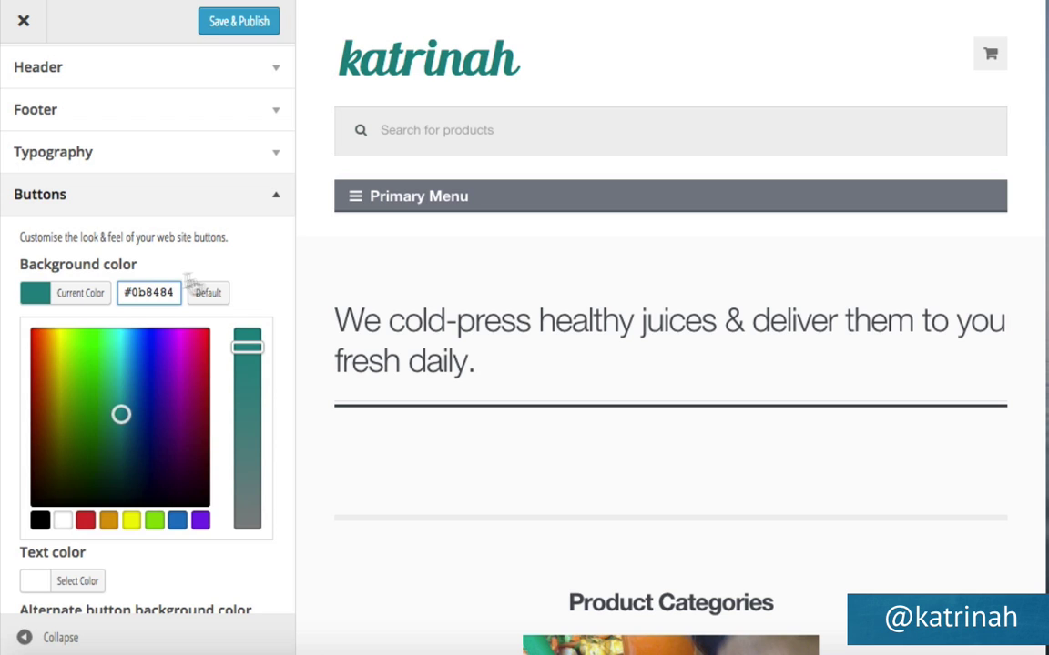
{"action": "left_click", "coordinate": [251, 273]}
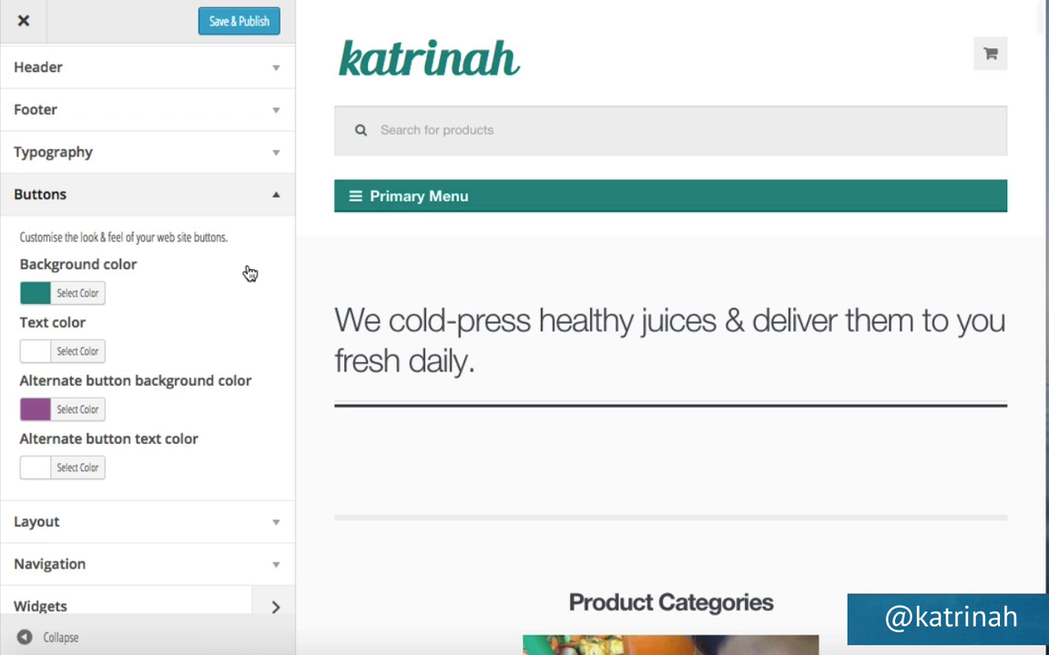
{"action": "left_click", "coordinate": [243, 25]}
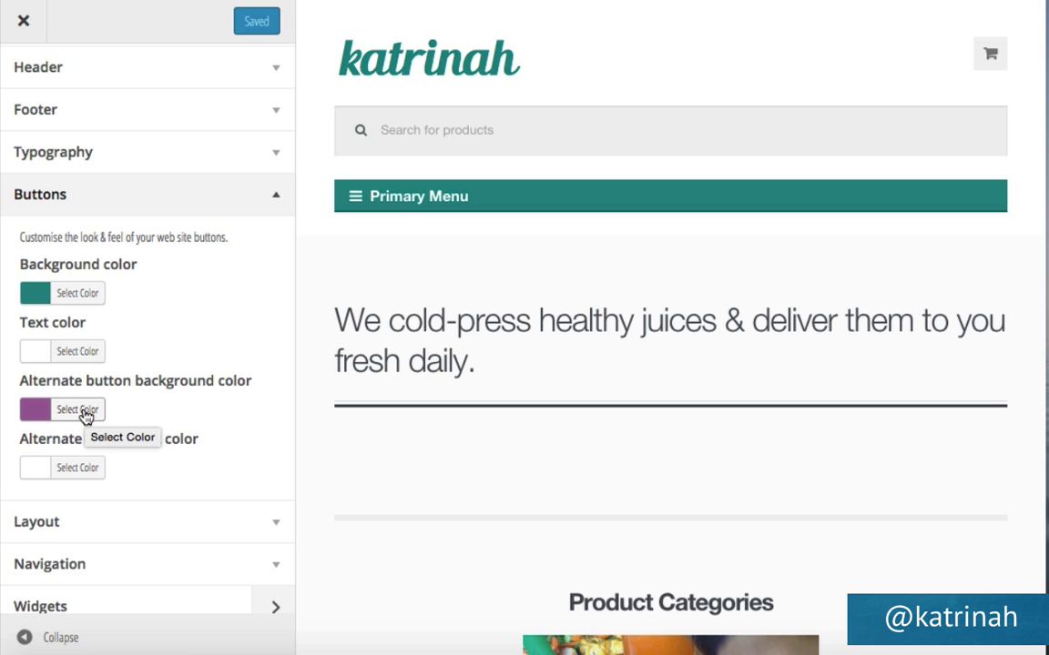
Change the alternate button background from #a46497 to #0b8484, publish, and close the Customizer.
{"action": "left_click", "coordinate": [80, 410]}
{"action": "double_click", "coordinate": [151, 409]}
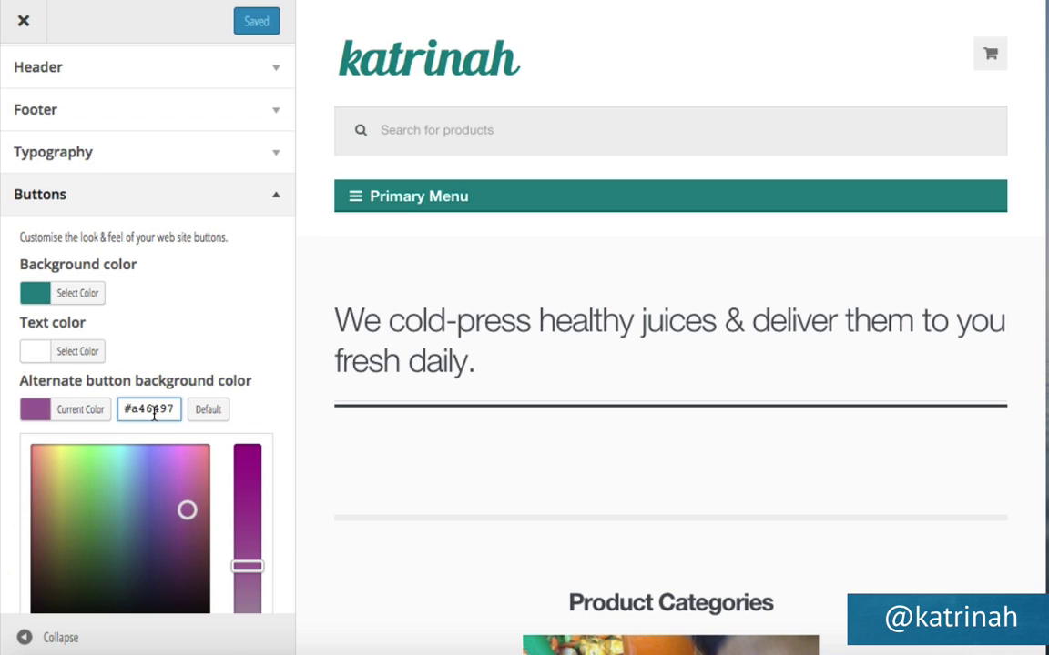
{"action": "key", "text": "ctrl+v"}
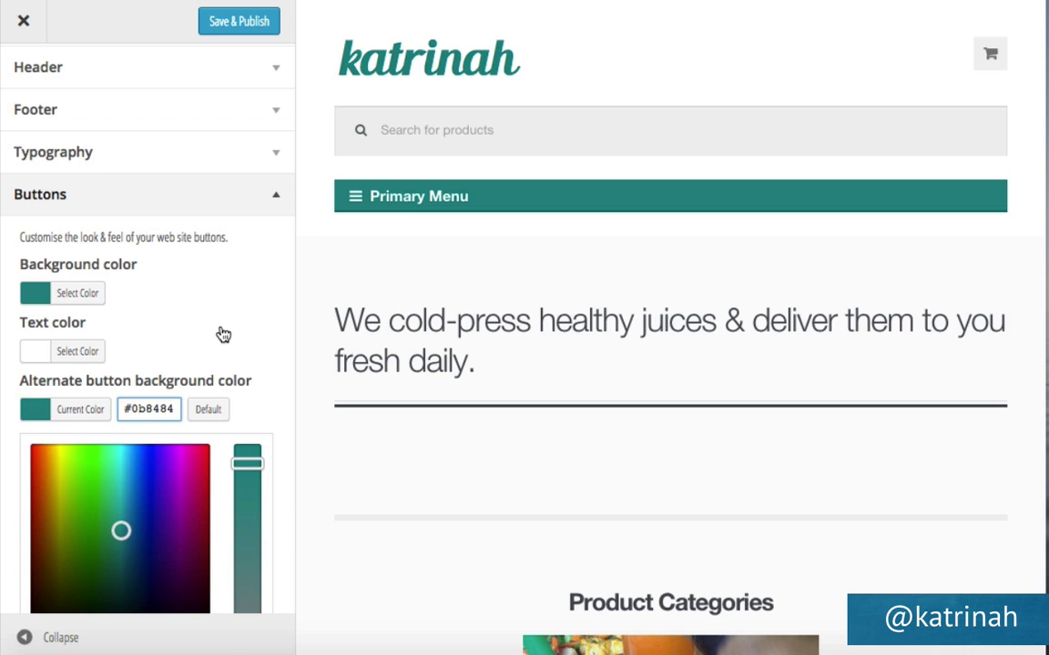
{"action": "left_click", "coordinate": [218, 333]}
{"action": "left_click", "coordinate": [239, 27]}
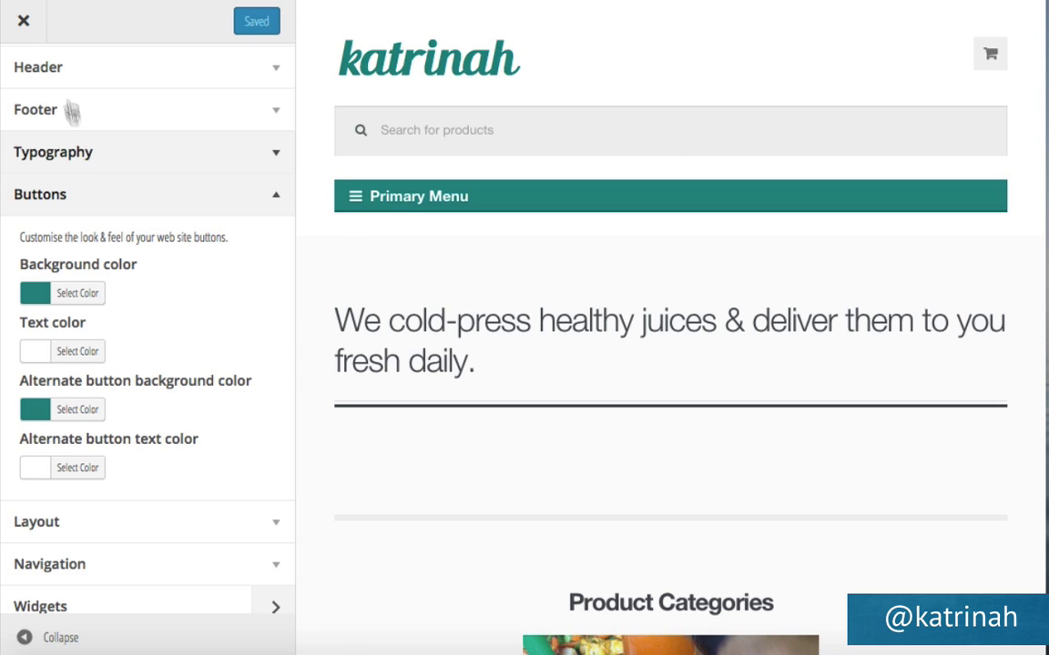
{"action": "left_click", "coordinate": [23, 23]}
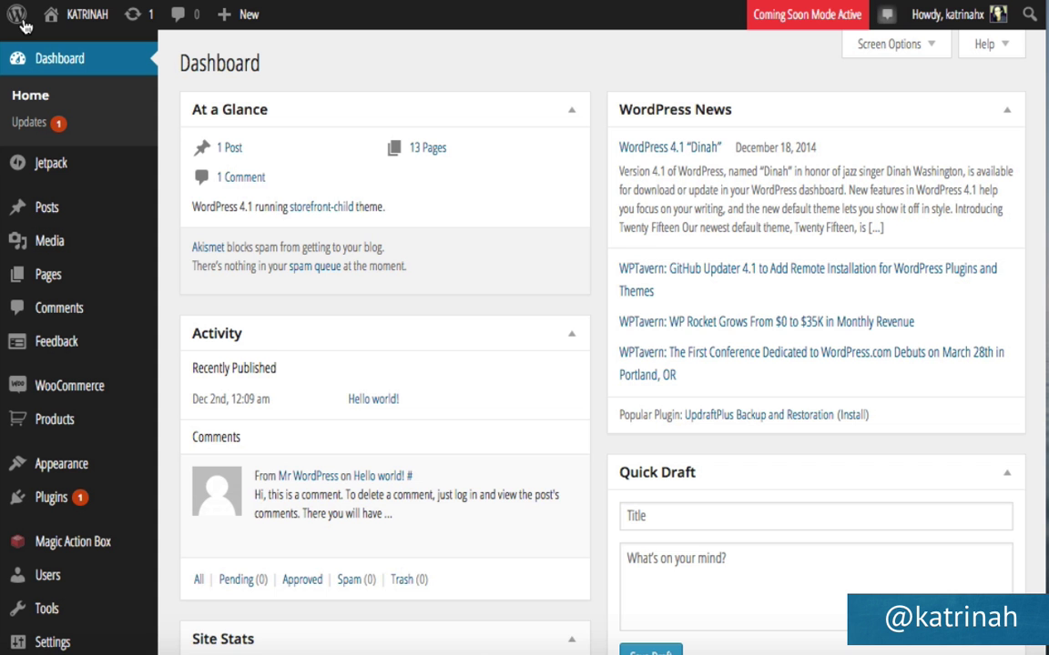
Open the live storefront homepage via Visit Site in the admin bar.
{"action": "mouse_move", "coordinate": [88, 23]}
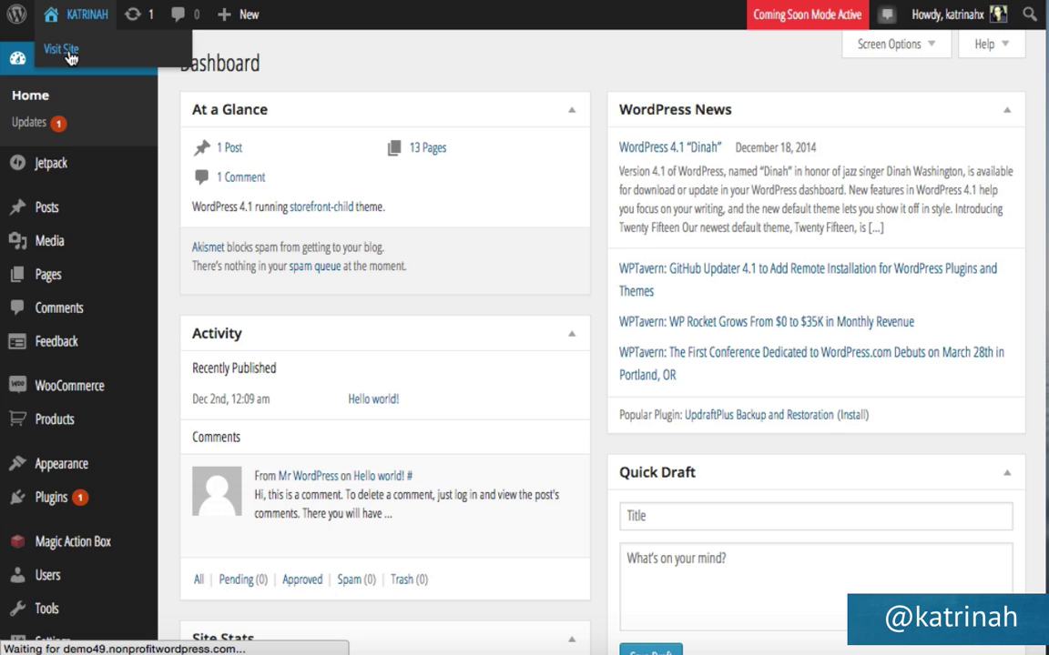
{"action": "left_click", "coordinate": [70, 57]}
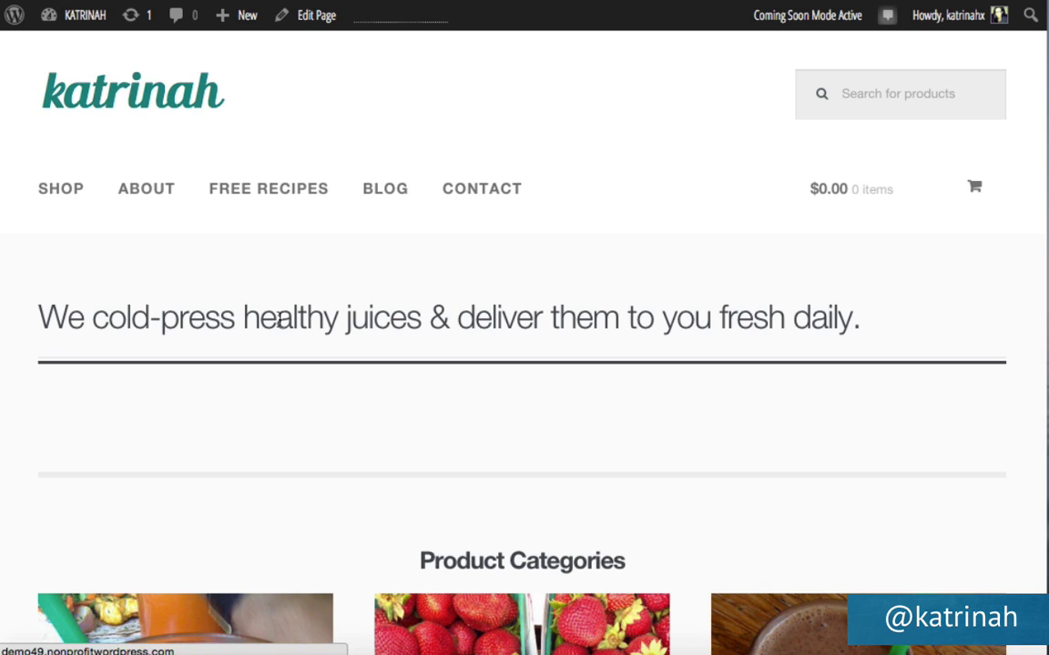
Inspect the homepage heading in Chrome Developer Tools and move the inspector aside.
{"action": "right_click", "coordinate": [278, 321]}
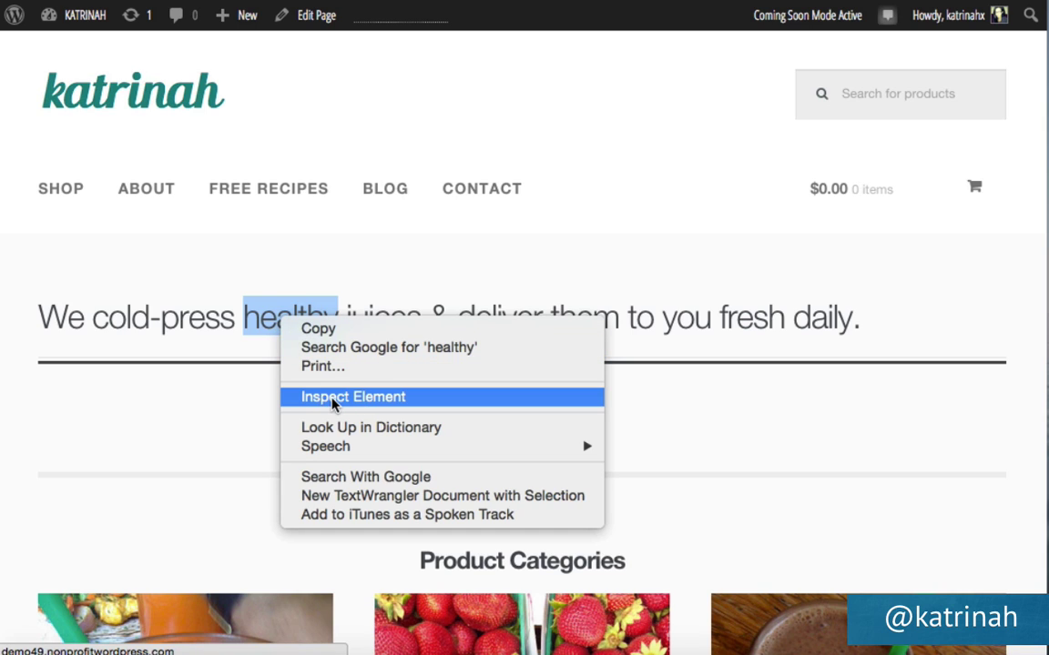
{"action": "left_click", "coordinate": [333, 398]}
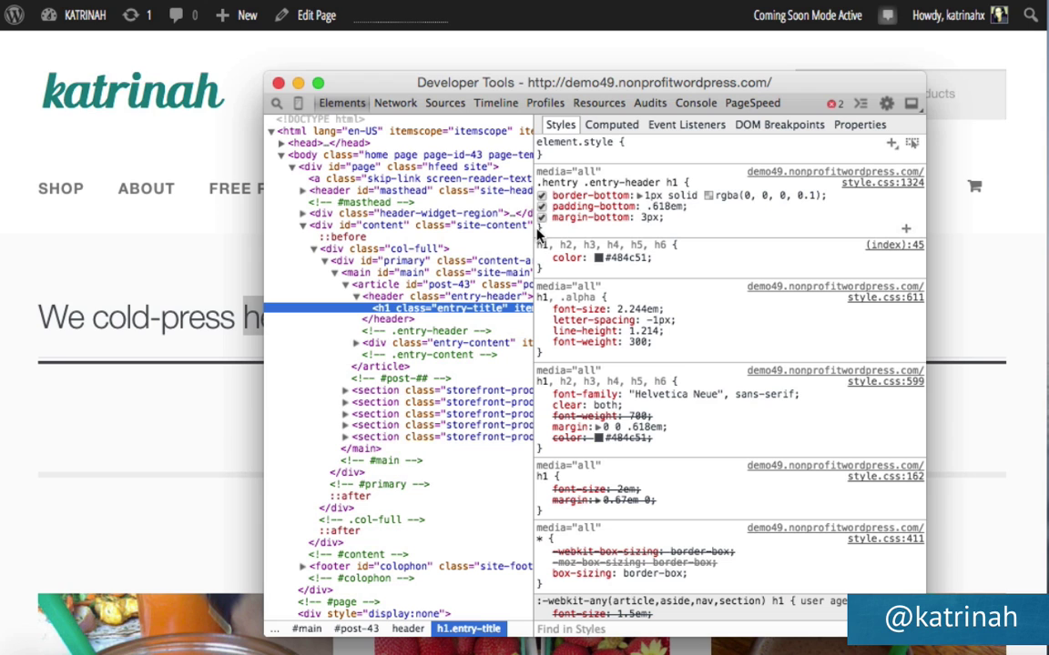
{"action": "left_click_drag", "start_coordinate": [466, 83], "coordinate": [591, 73]}
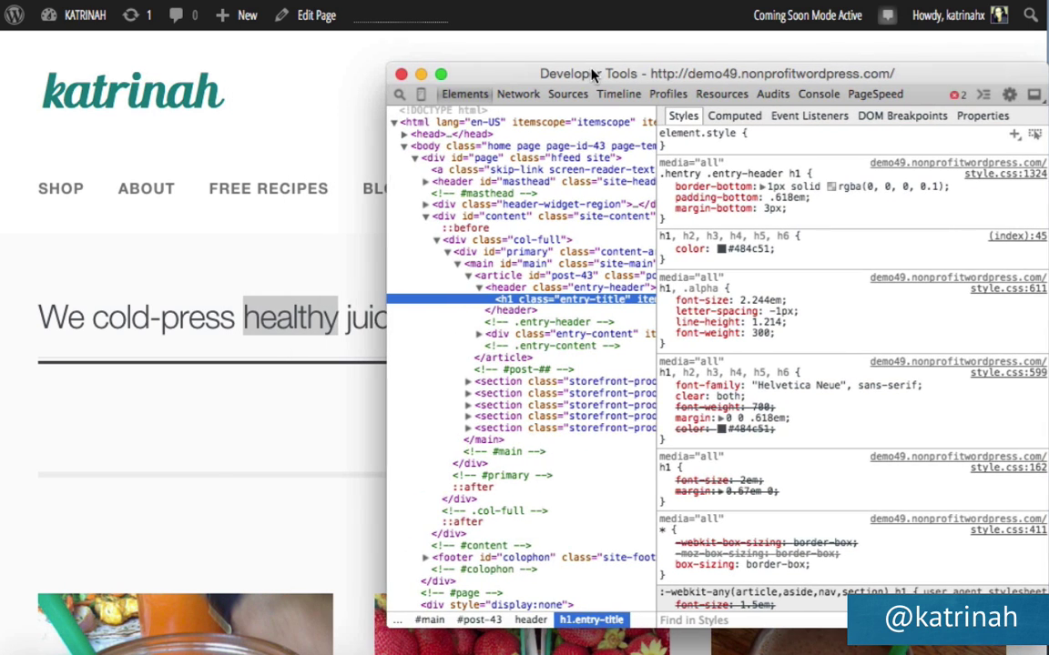
Add text-align: center to the .hentry .entry-header h1 rule, select the rule, and close DevTools.
{"action": "left_click", "coordinate": [664, 224]}
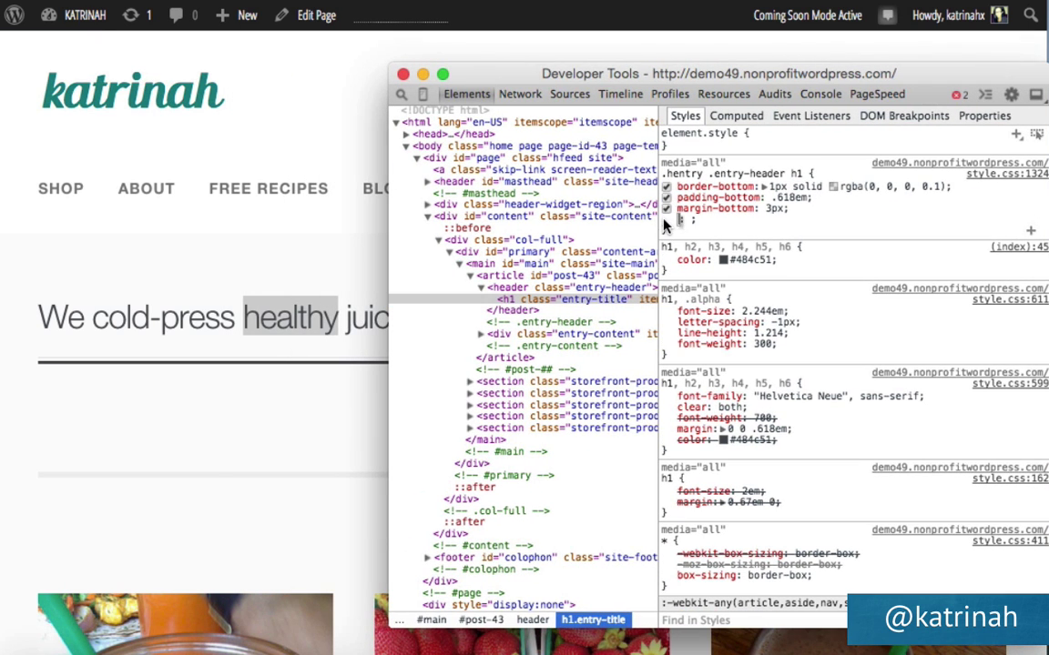
{"action": "type", "text": "text-align"}
{"action": "key", "text": "Tab"}
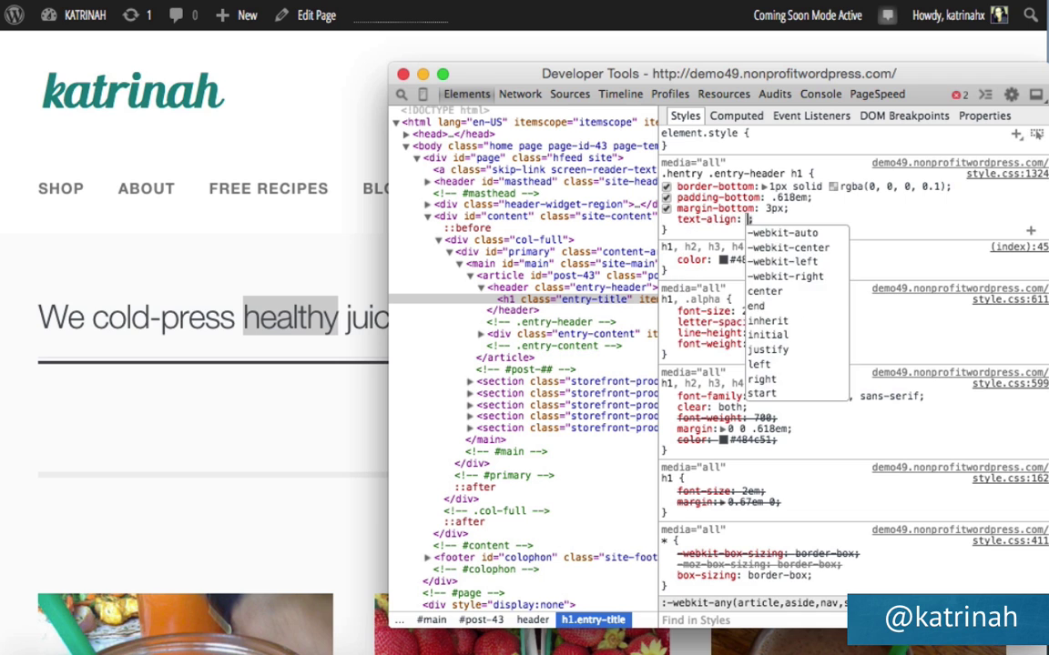
{"action": "type", "text": "center"}
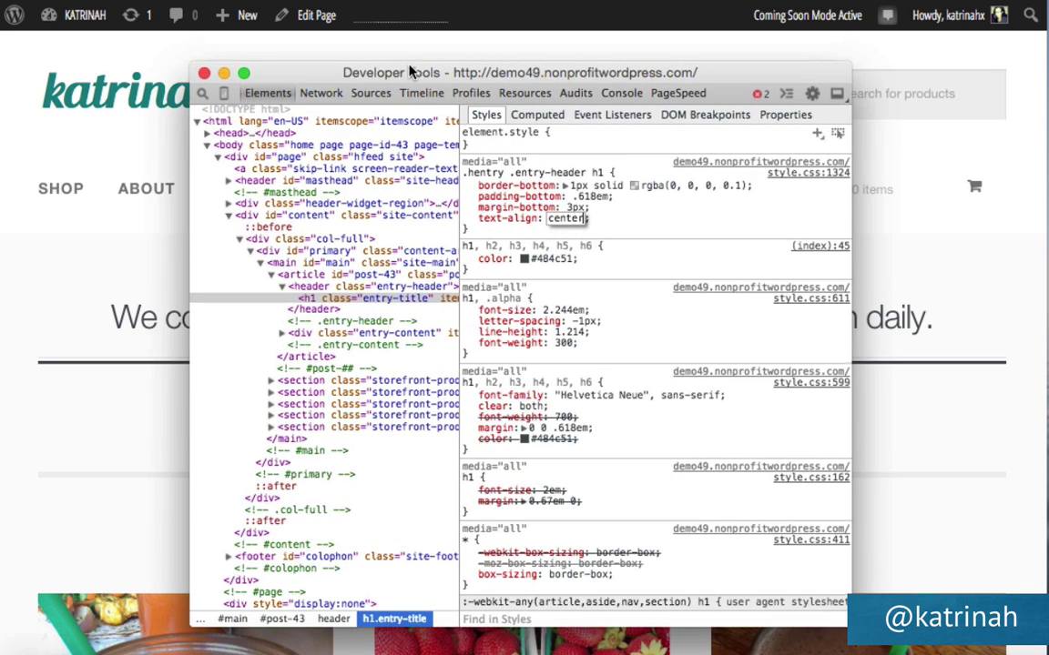
{"action": "left_click", "coordinate": [597, 222]}
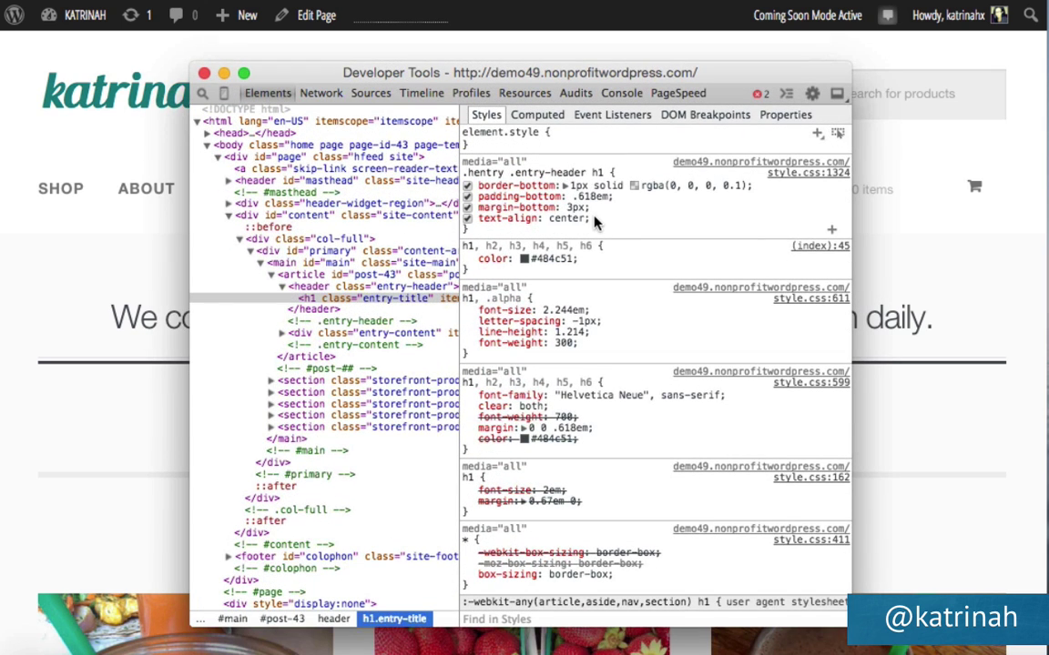
{"action": "left_click_drag", "start_coordinate": [597, 222], "coordinate": [465, 173]}
{"action": "key", "text": "ctrl+c"}
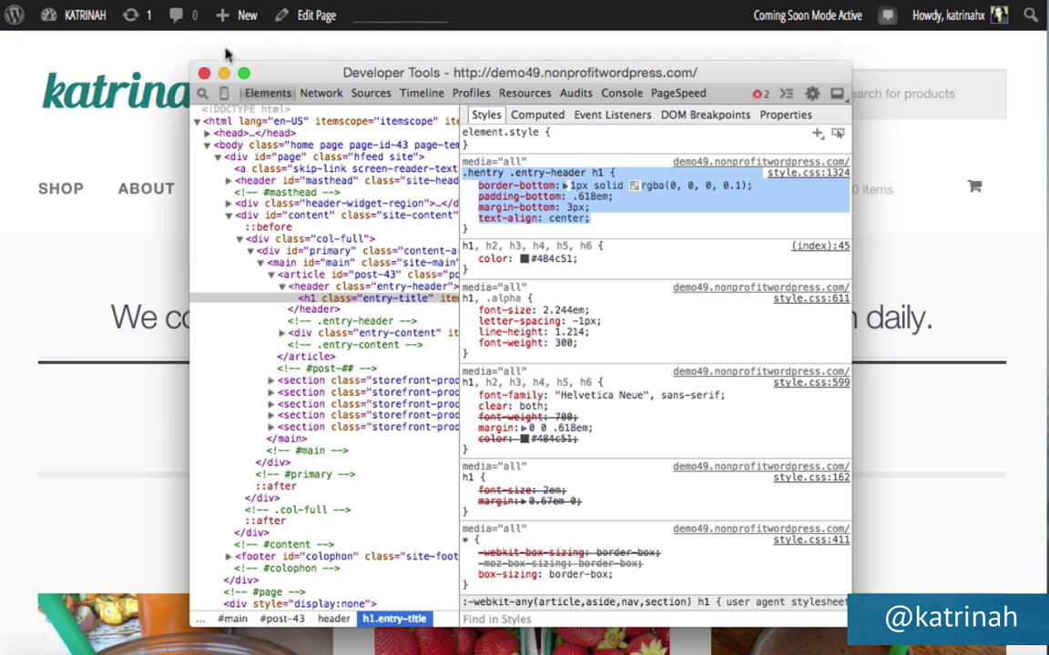
{"action": "left_click", "coordinate": [203, 73]}
Paste the copied .hentry .entry-header h1 rule into the child theme's style.css in Appearance > Editor.
{"action": "mouse_move", "coordinate": [78, 15]}
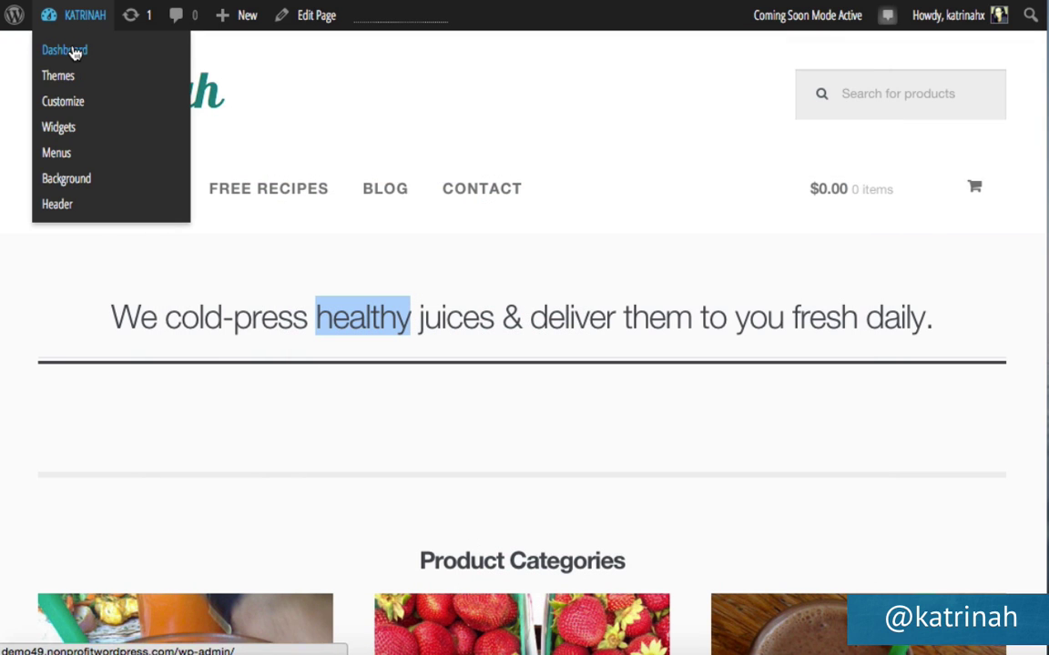
{"action": "left_click", "coordinate": [72, 53]}
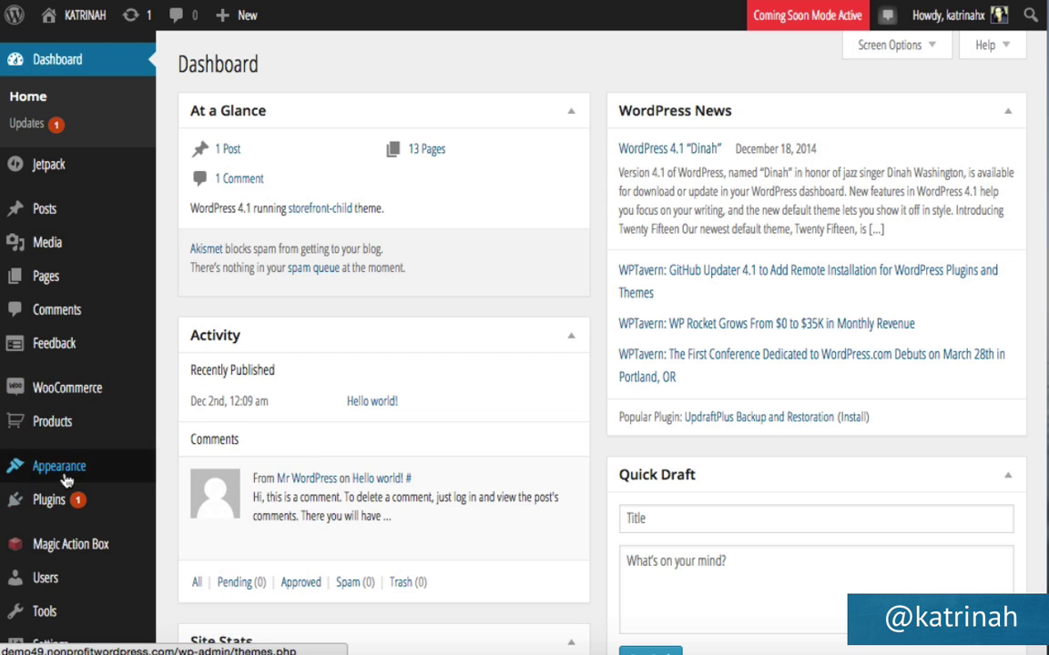
{"action": "mouse_move", "coordinate": [65, 481]}
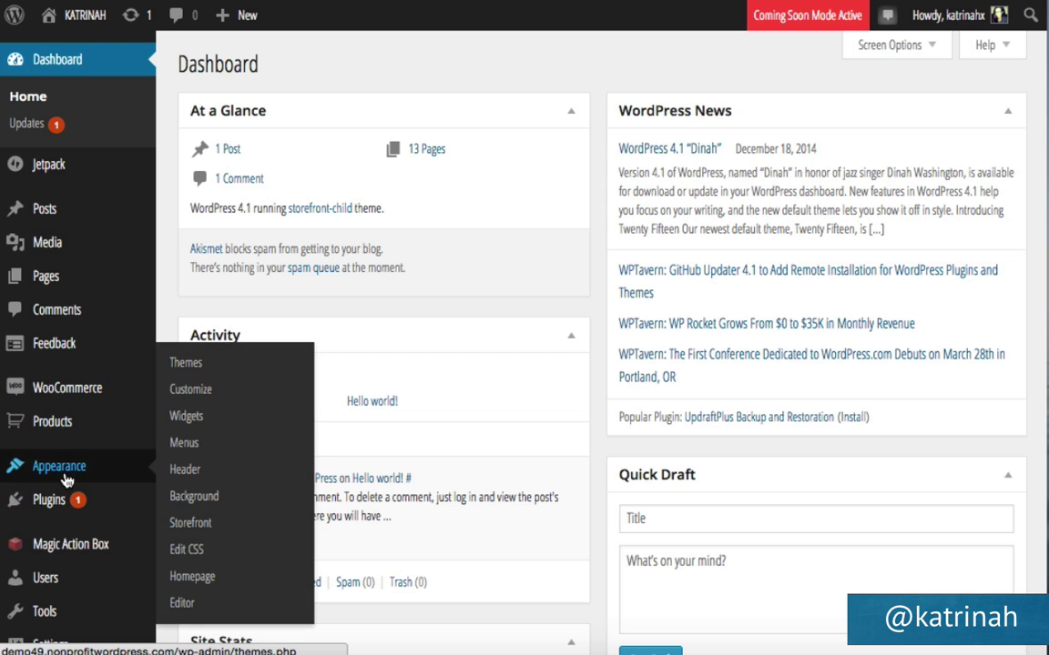
{"action": "left_click", "coordinate": [183, 604]}
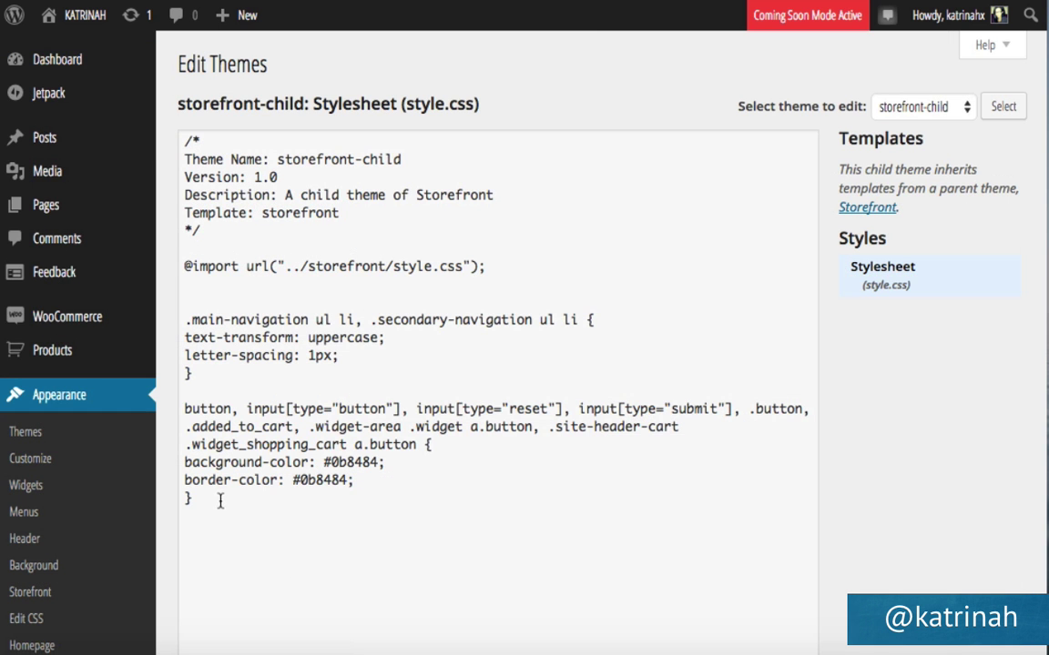
{"action": "left_click", "coordinate": [219, 499]}
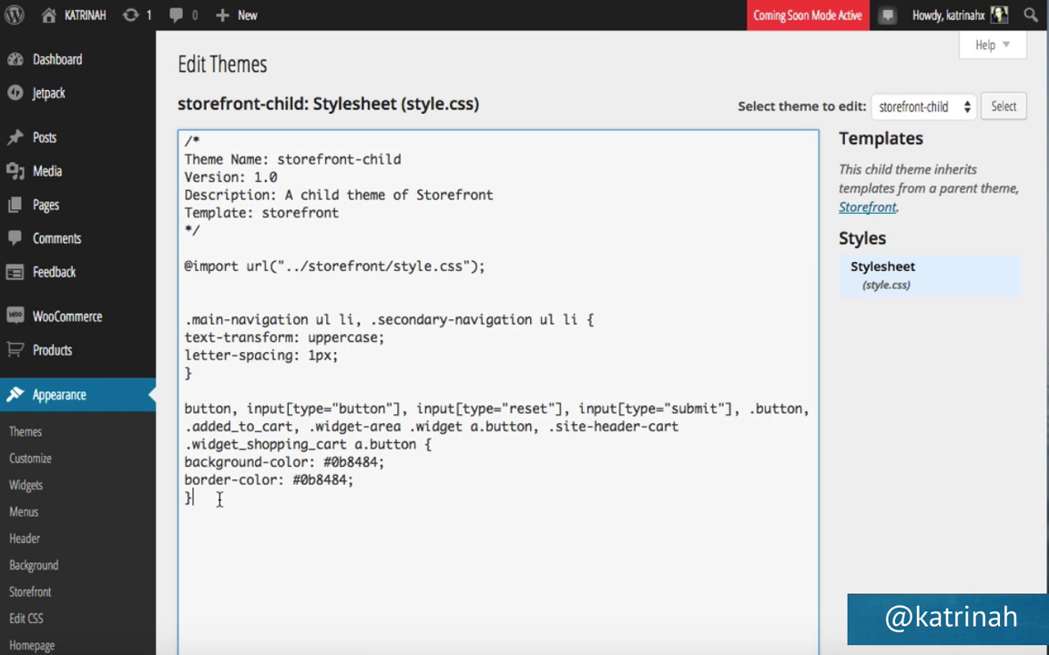
{"action": "key", "text": "ctrl+v"}
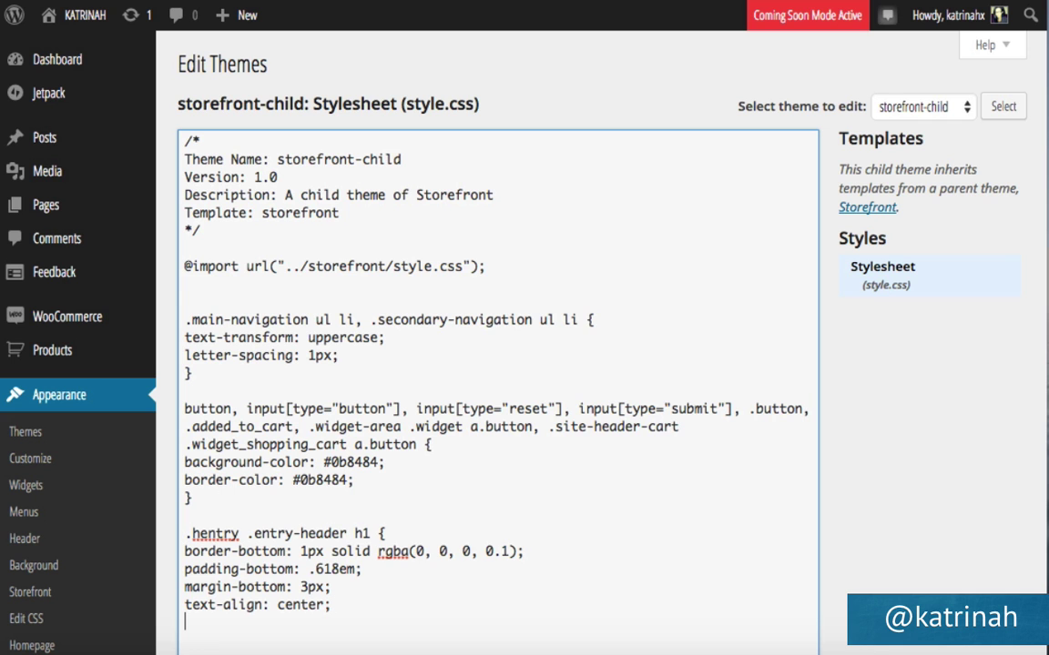
Trim the rule to only text-align: center, update the file, and view the live site.
{"action": "scroll", "coordinate": [347, 461], "scroll_direction": "down", "scroll_amount": 5}
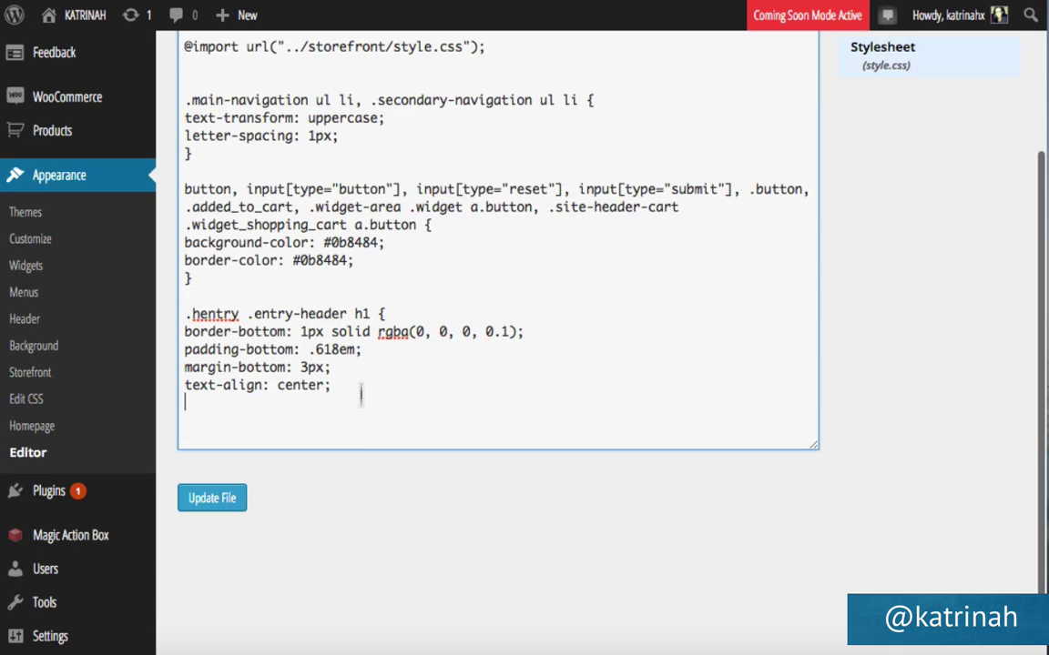
{"action": "type", "text": "}"}
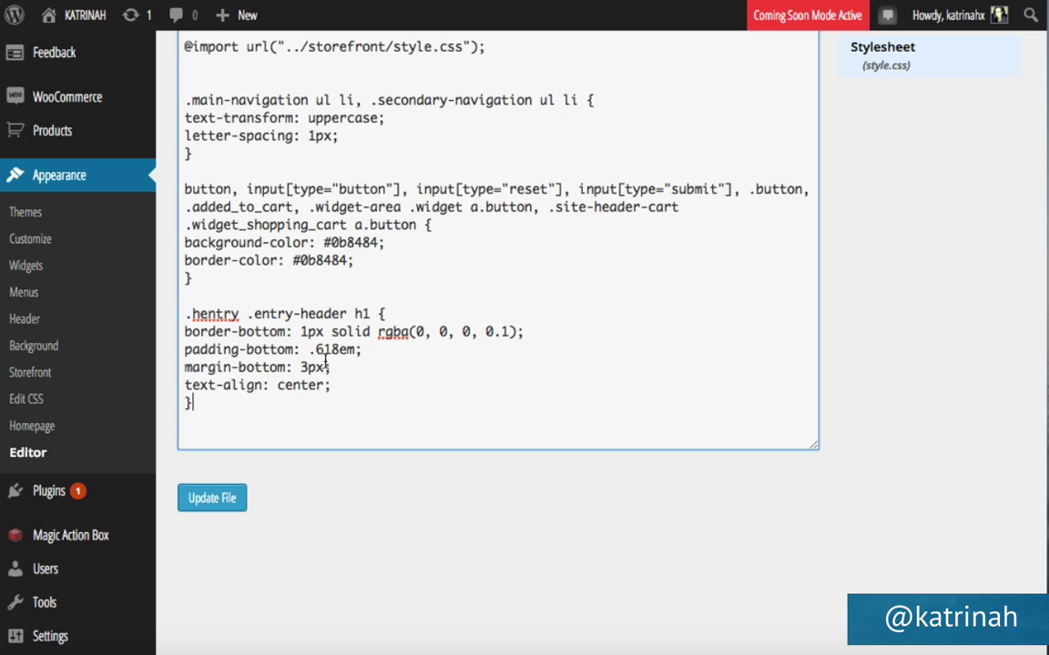
{"action": "left_click_drag", "start_coordinate": [333, 367], "coordinate": [181, 337]}
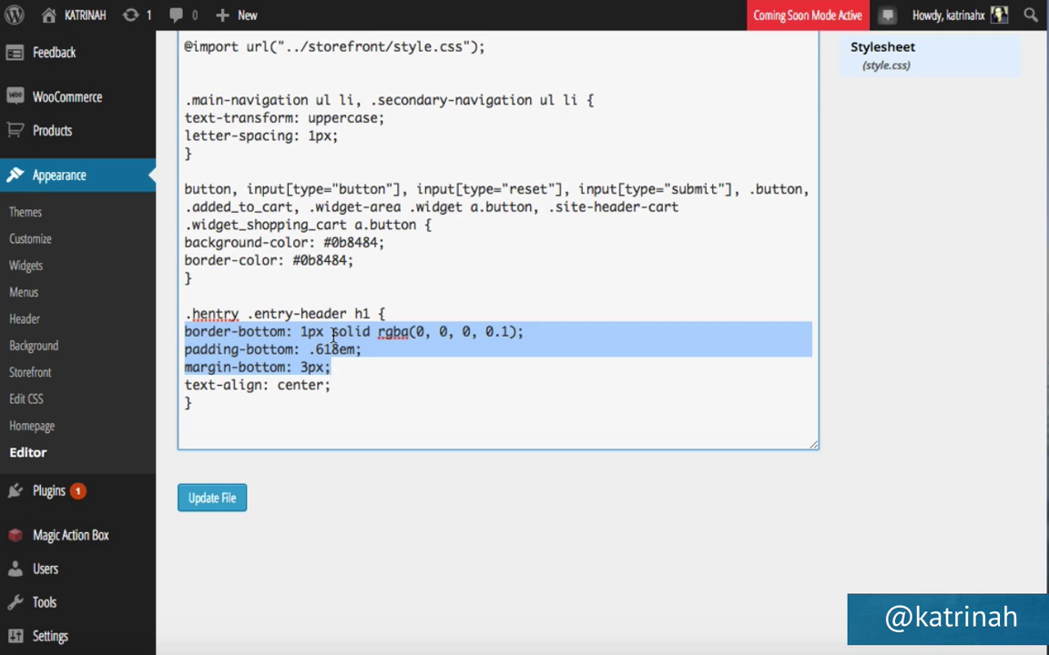
{"action": "key", "text": "BackSpace"}
{"action": "key", "text": "BackSpace"}
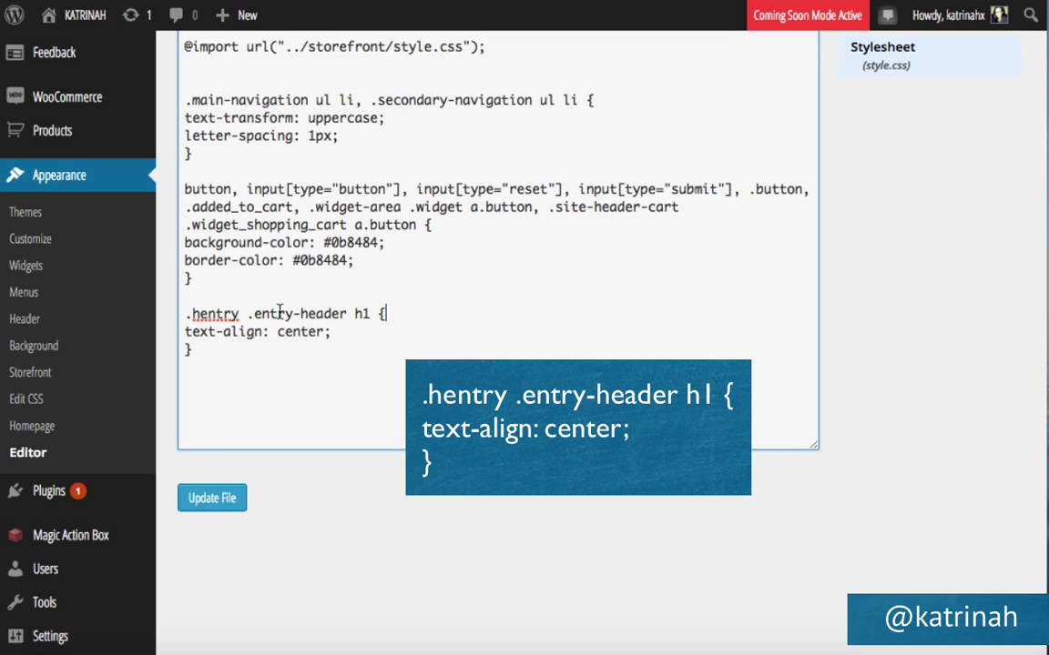
{"action": "left_click", "coordinate": [218, 503]}
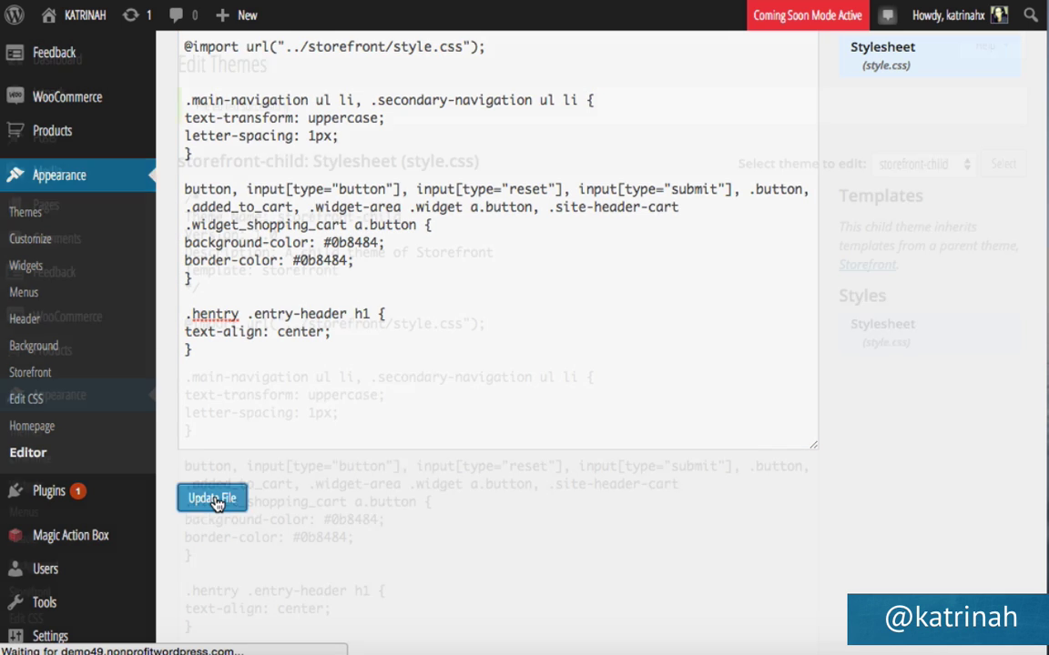
{"action": "mouse_move", "coordinate": [73, 15]}
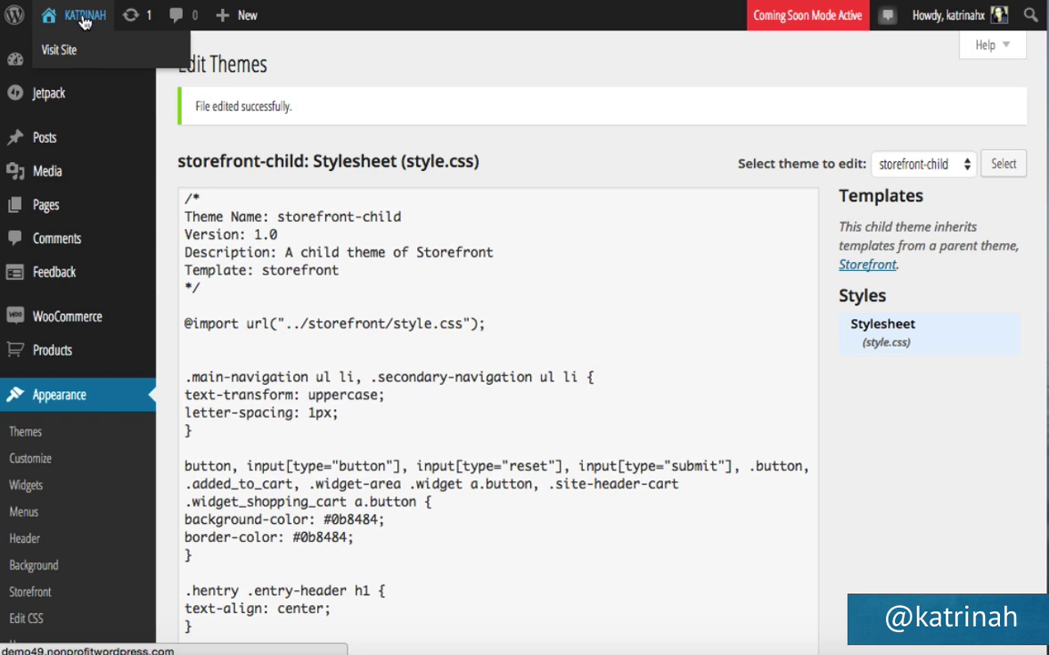
{"action": "left_click", "coordinate": [67, 52]}
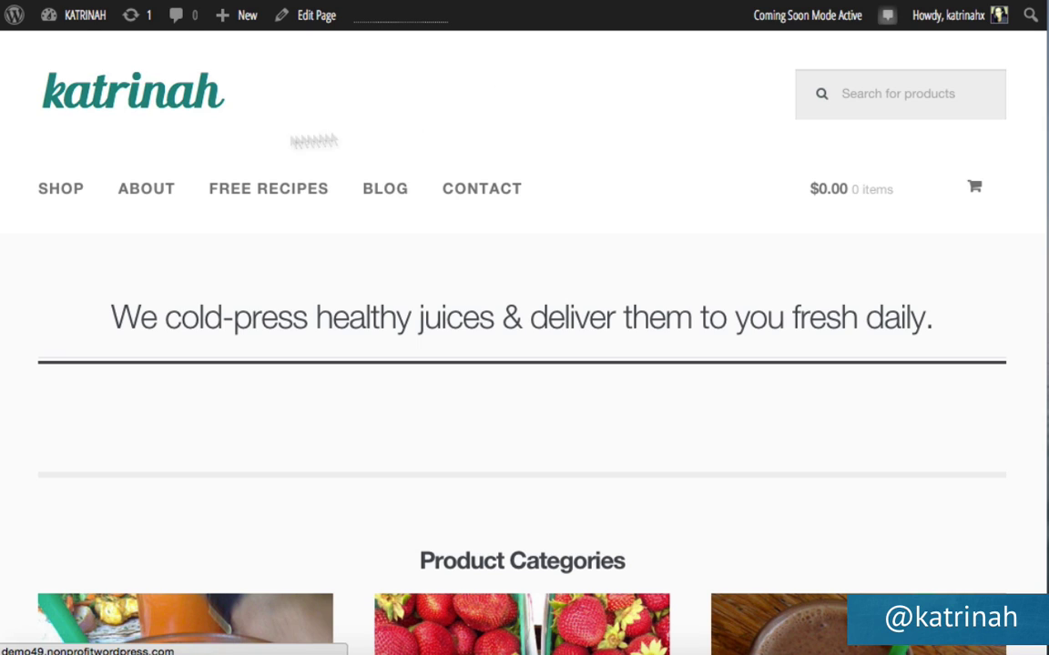
In the Customizer's Background section, set the site background colour to white (#ffffff).
{"action": "mouse_move", "coordinate": [72, 20]}
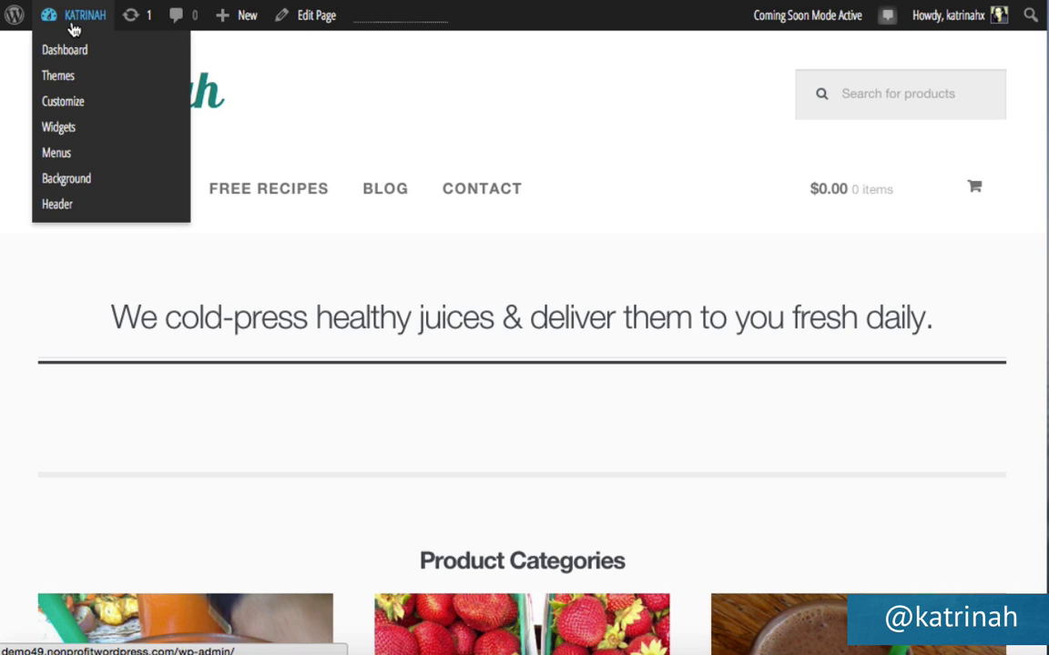
{"action": "left_click", "coordinate": [64, 104]}
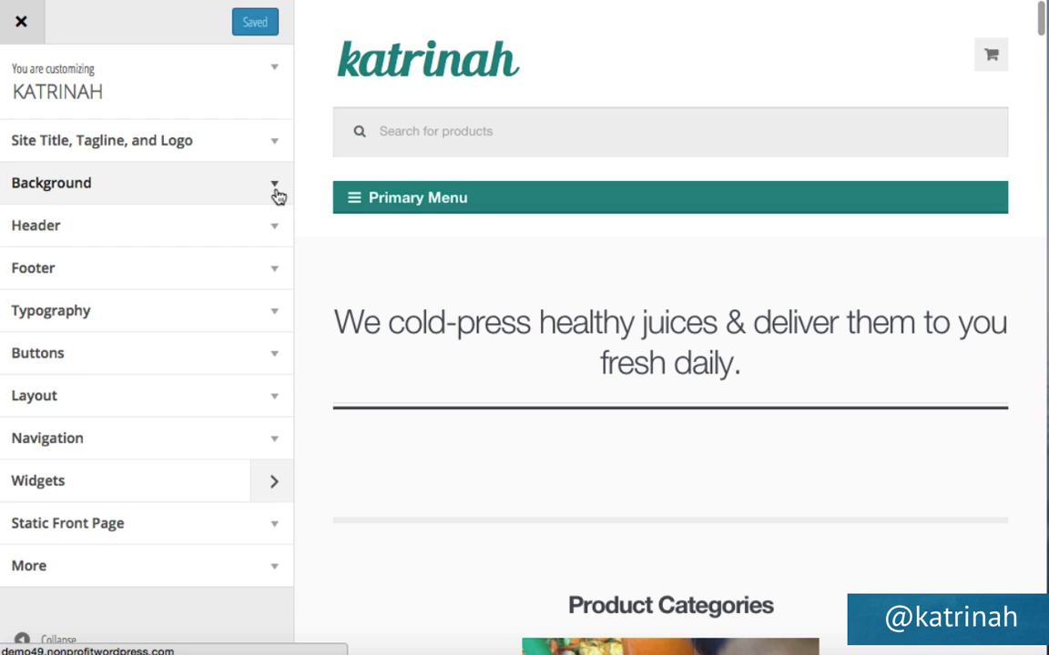
{"action": "left_click", "coordinate": [275, 194]}
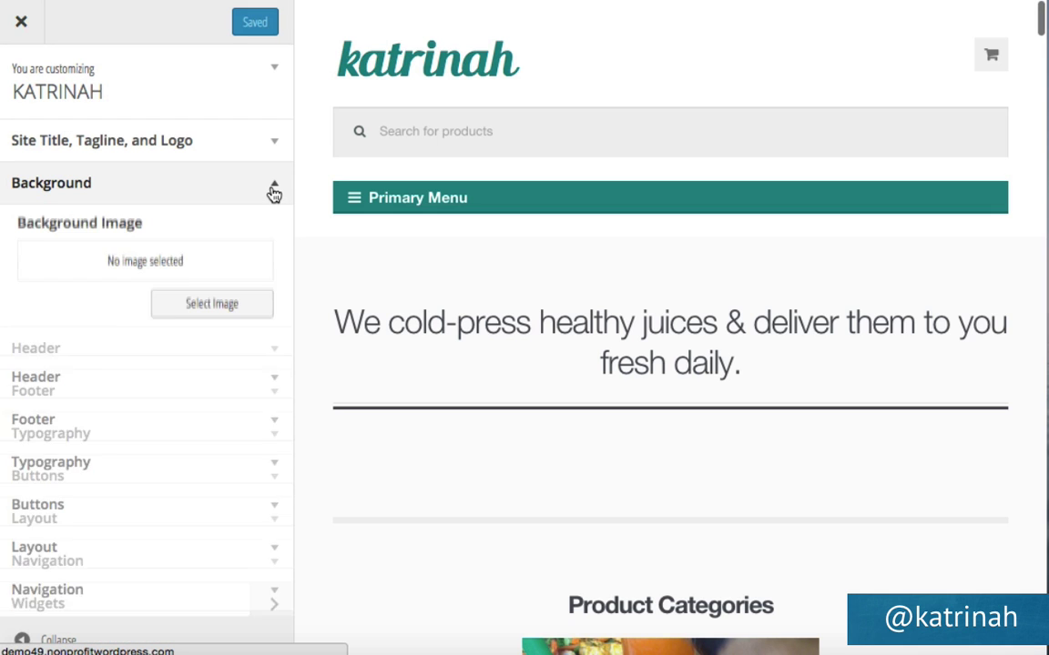
{"action": "scroll", "coordinate": [211, 469], "scroll_direction": "down", "scroll_amount": 1}
{"action": "scroll", "coordinate": [211, 468], "scroll_direction": "down", "scroll_amount": 1}
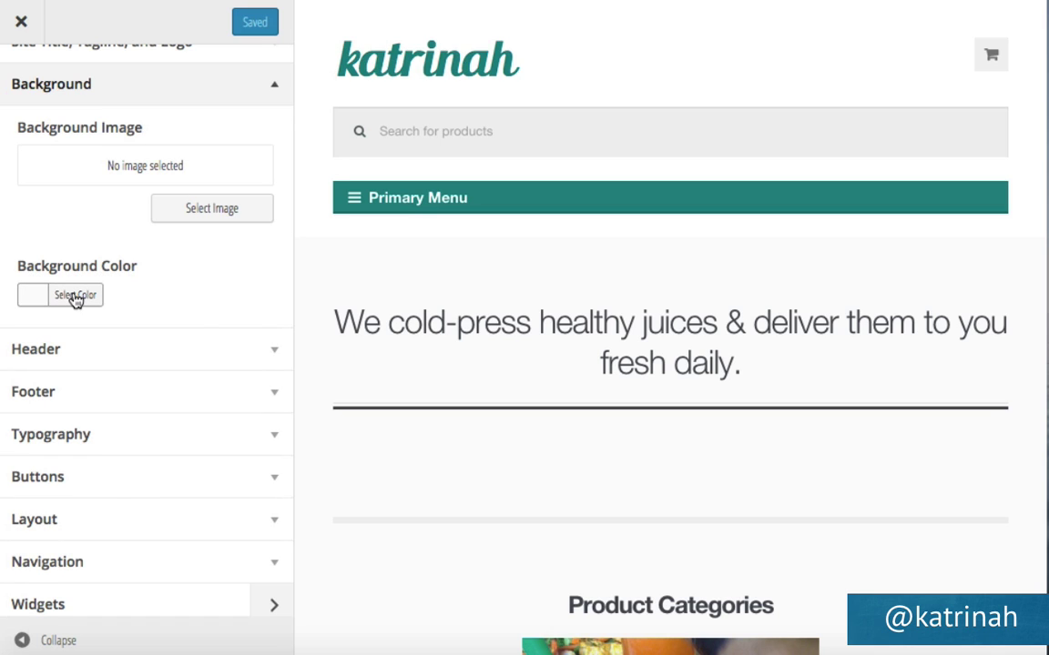
{"action": "left_click", "coordinate": [77, 296]}
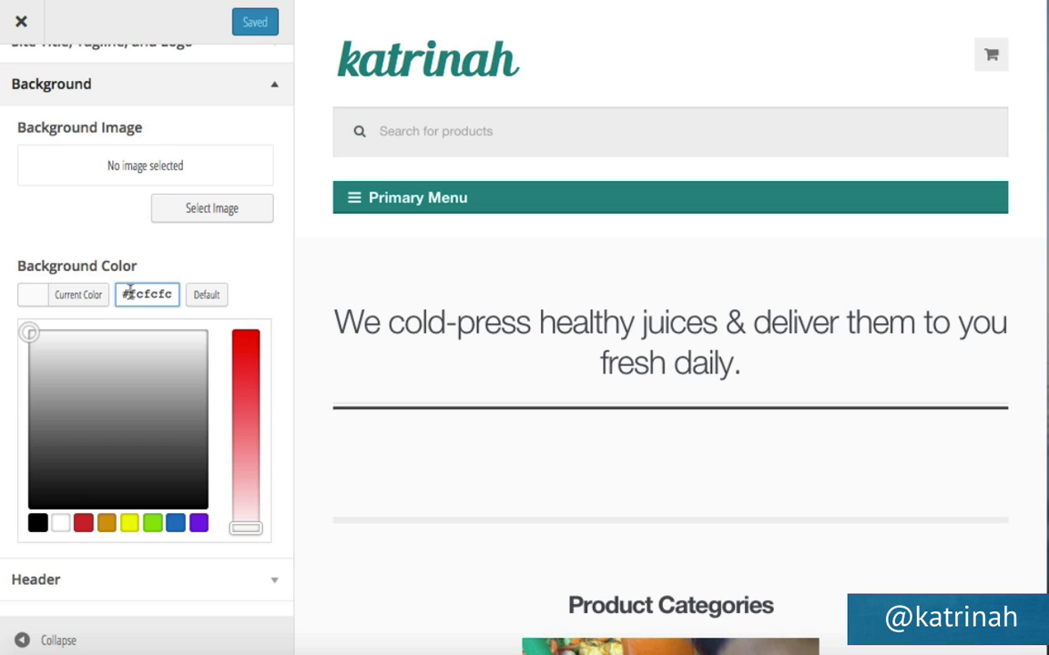
{"action": "left_click", "coordinate": [60, 525]}
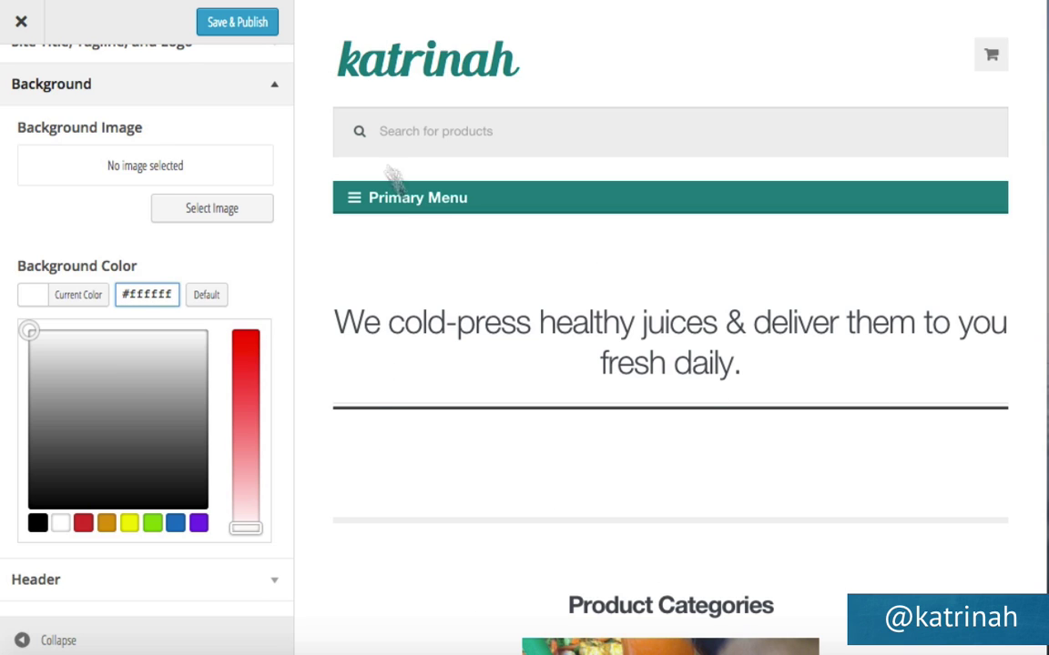
Publish the background change, close the Customizer, and right-click the homepage.
{"action": "left_click", "coordinate": [240, 27]}
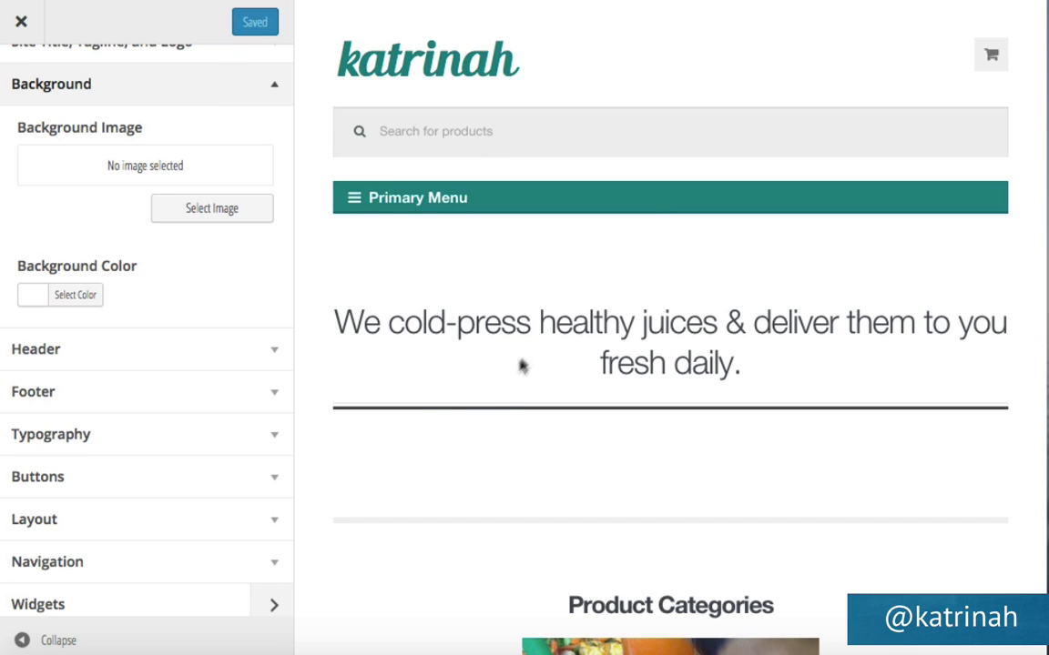
{"action": "left_click", "coordinate": [21, 23]}
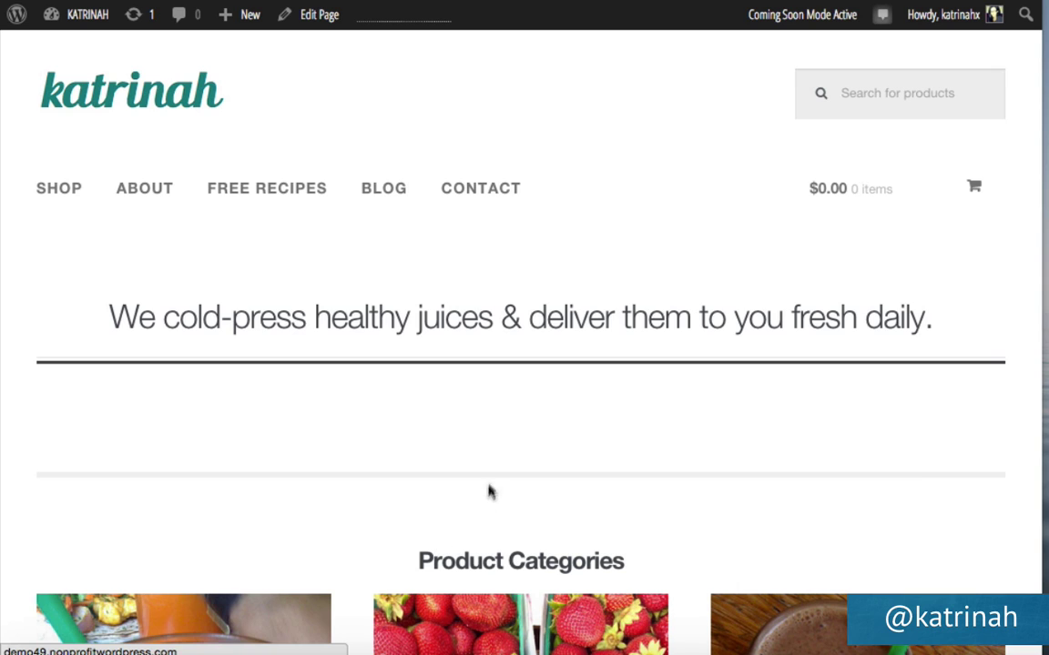
{"action": "right_click", "coordinate": [406, 395]}
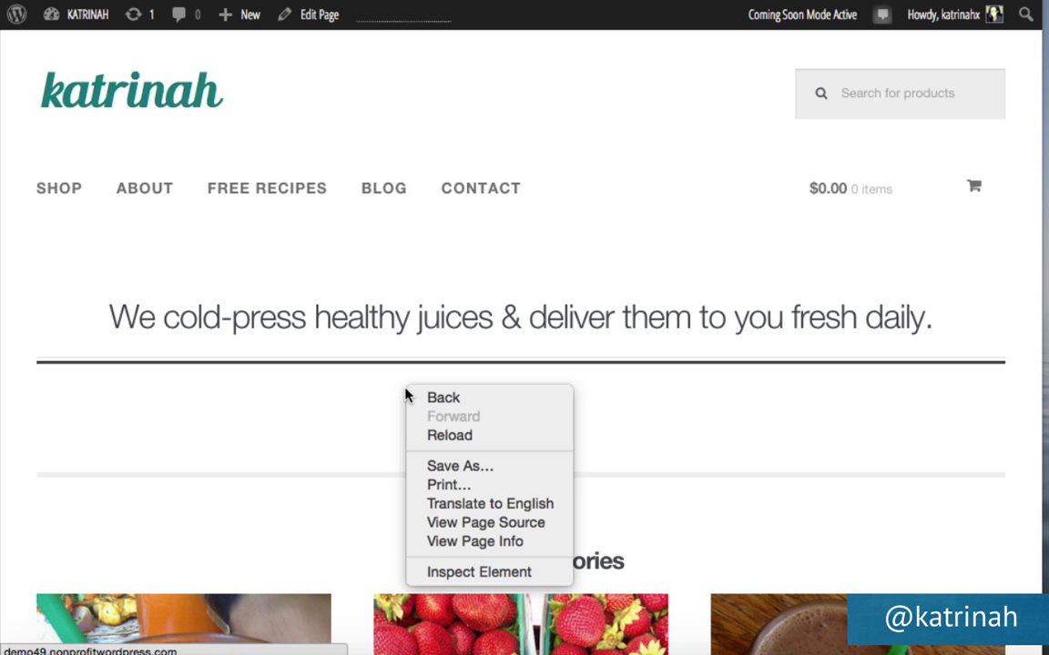
Inspect the page and change the .hentry bottom margin from 4.236 to 0.
{"action": "left_click", "coordinate": [461, 573]}
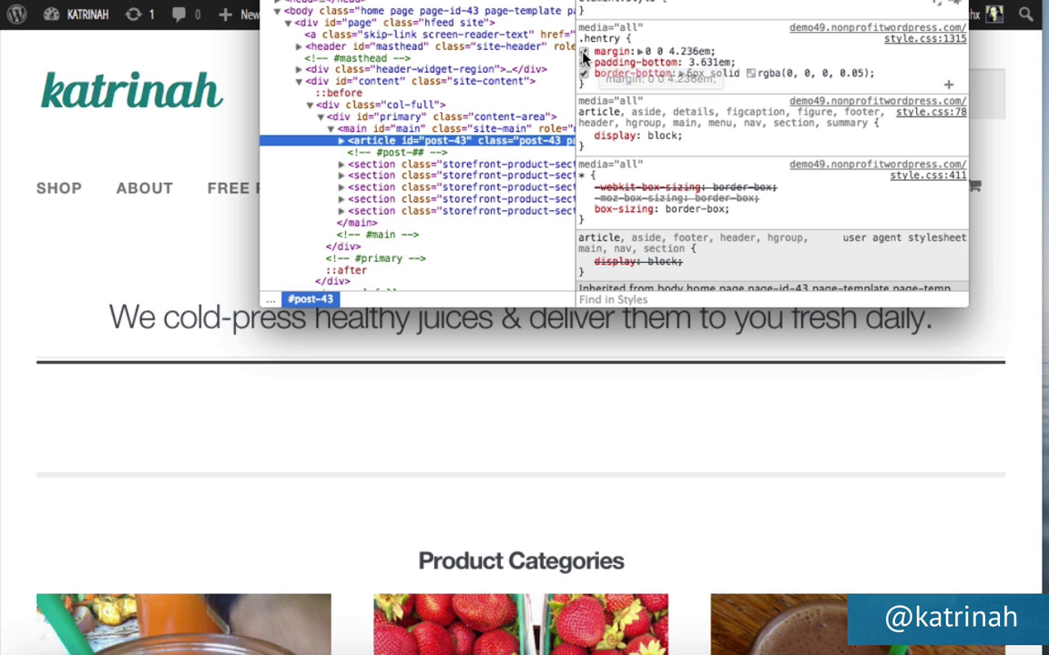
{"action": "scroll", "coordinate": [643, 143], "scroll_direction": "down", "scroll_amount": 10}
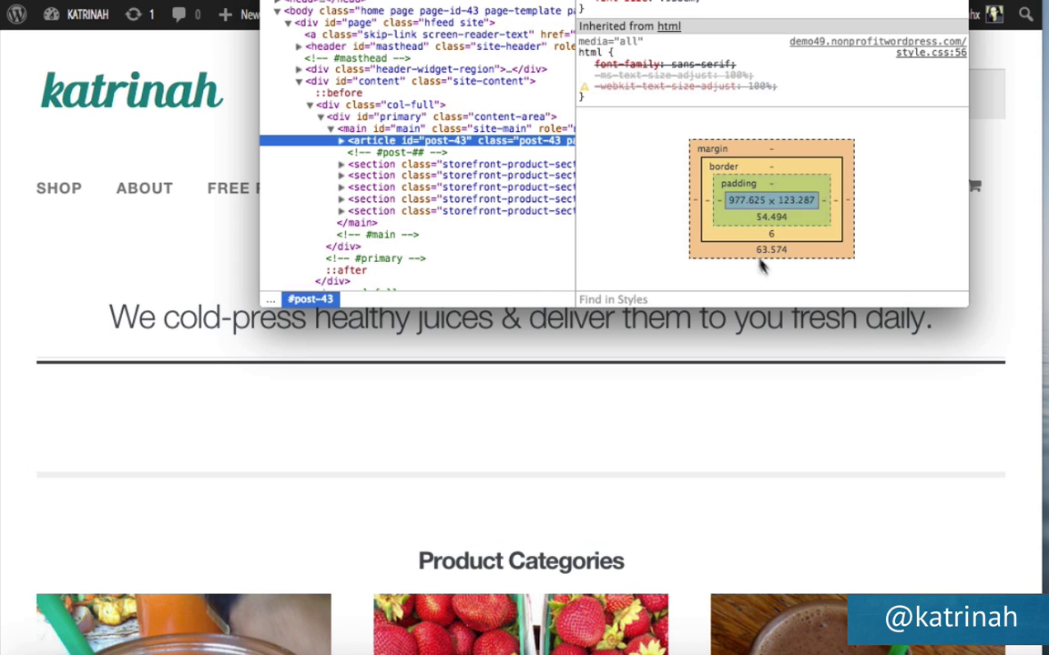
{"action": "scroll", "coordinate": [667, 214], "scroll_direction": "up", "scroll_amount": 5}
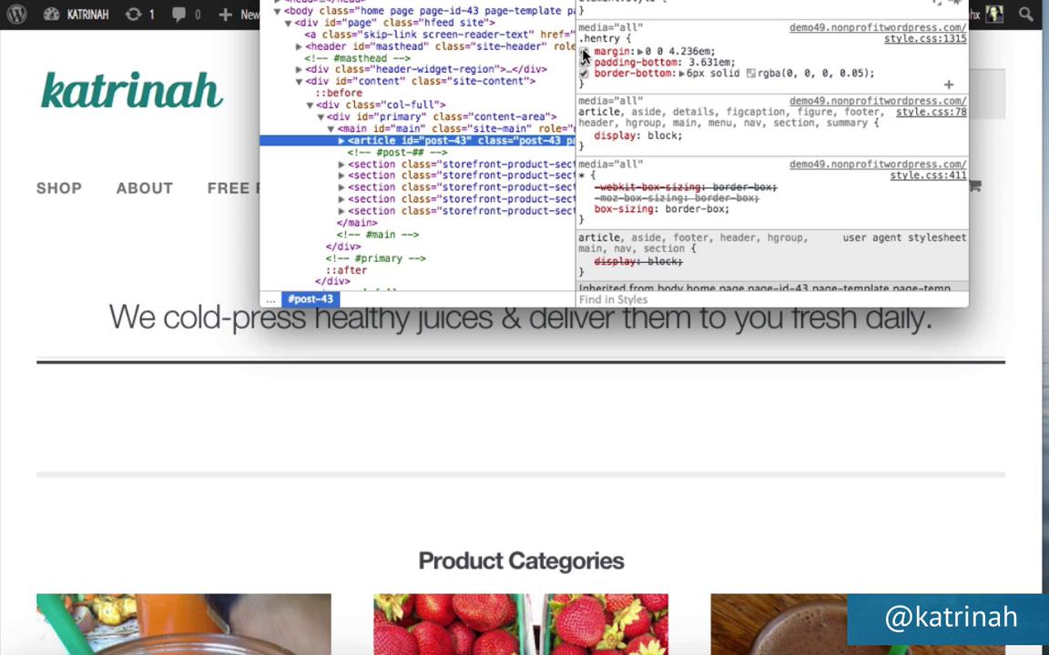
{"action": "left_click", "coordinate": [685, 51]}
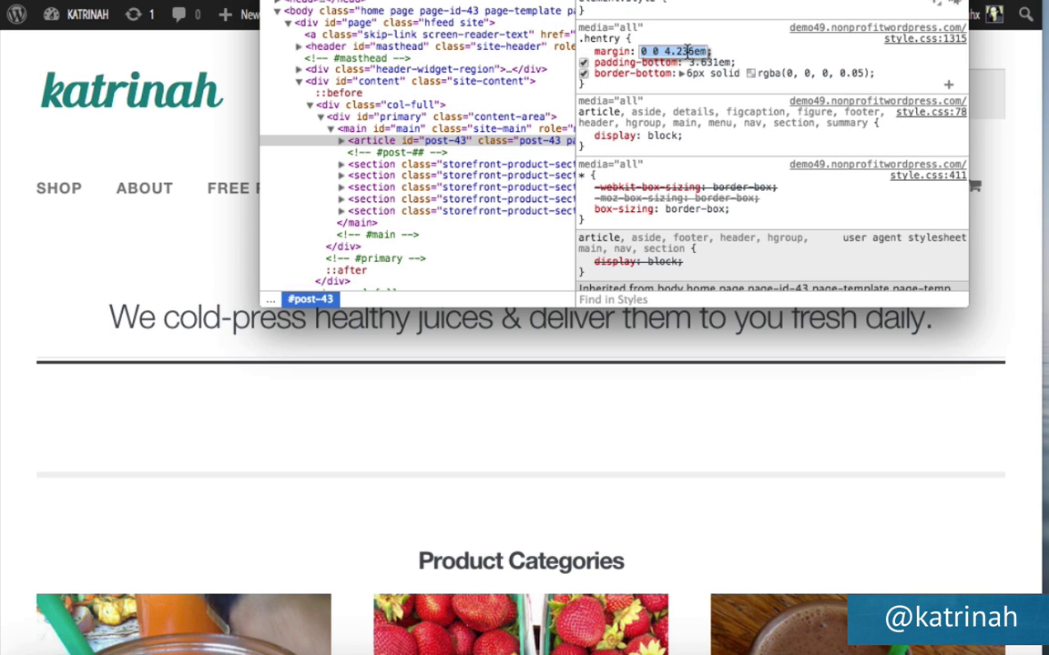
{"action": "left_click_drag", "start_coordinate": [663, 51], "coordinate": [691, 50]}
{"action": "type", "text": "0"}
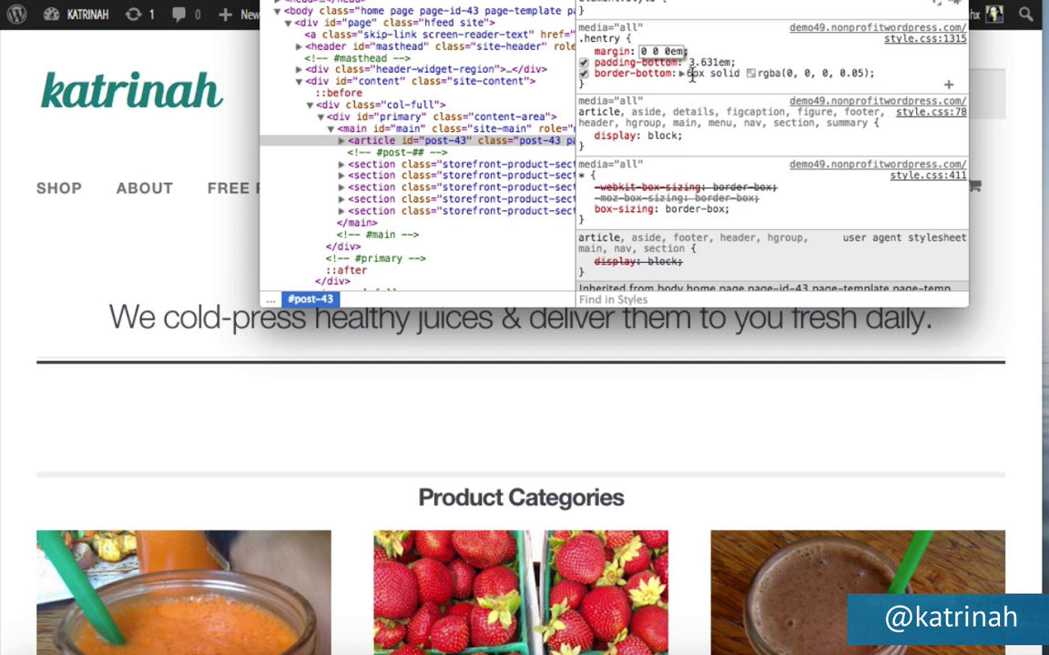
{"action": "key", "text": "Return"}
Change the .hentry border-bottom width from 6px to 0px.
{"action": "left_click", "coordinate": [690, 76]}
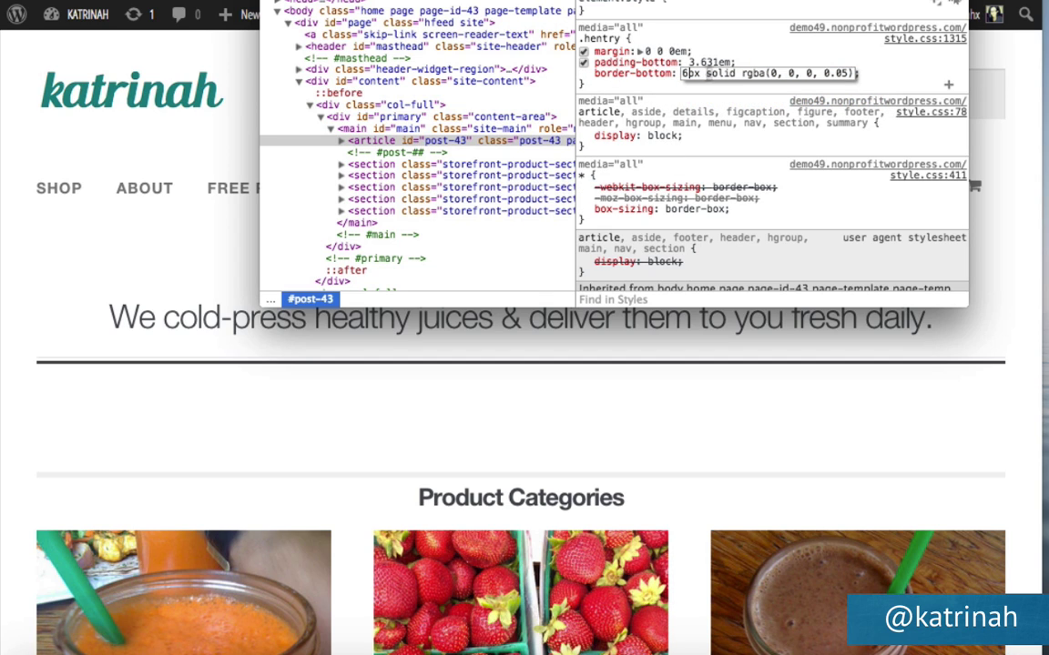
{"action": "left_click", "coordinate": [690, 73]}
{"action": "key", "text": "BackSpace"}
{"action": "type", "text": "0"}
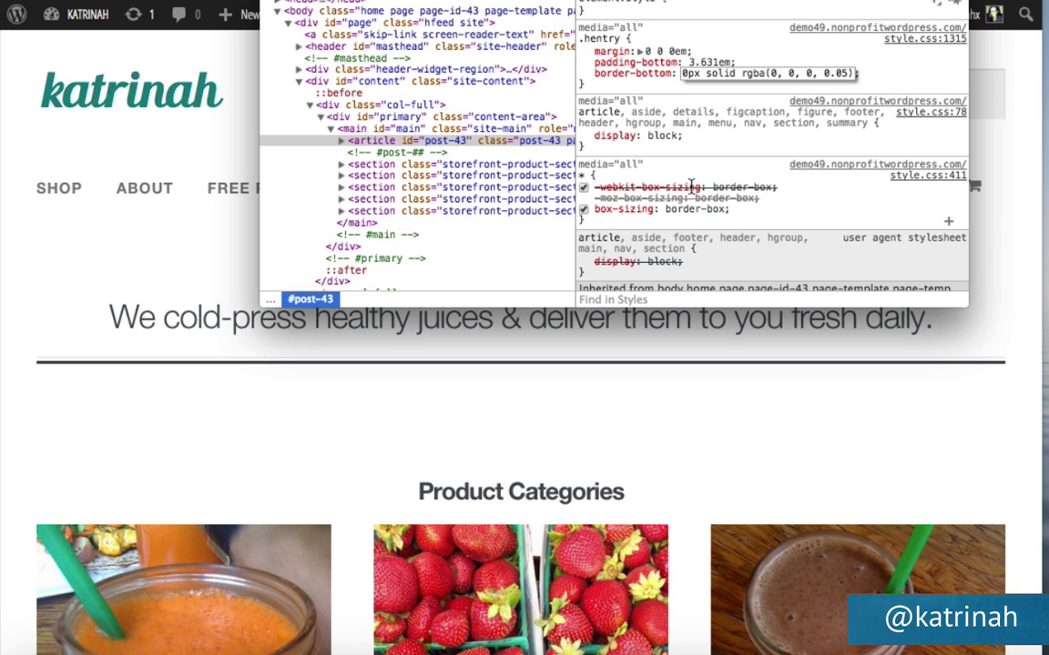
{"action": "scroll", "coordinate": [726, 215], "scroll_direction": "down", "scroll_amount": 10}
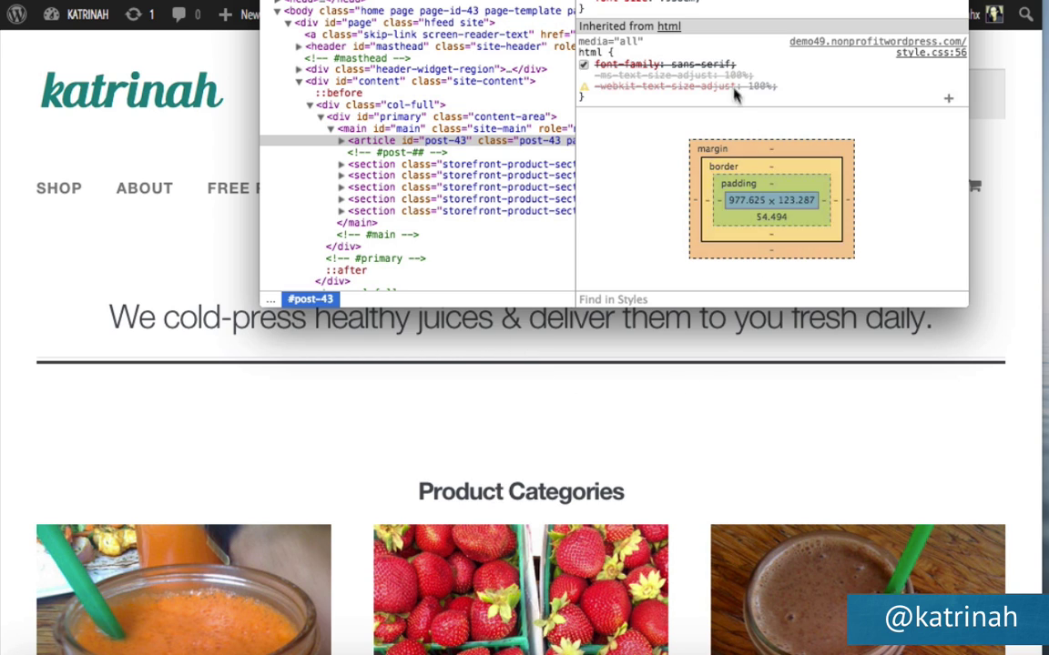
{"action": "scroll", "coordinate": [662, 84], "scroll_direction": "up", "scroll_amount": 10}
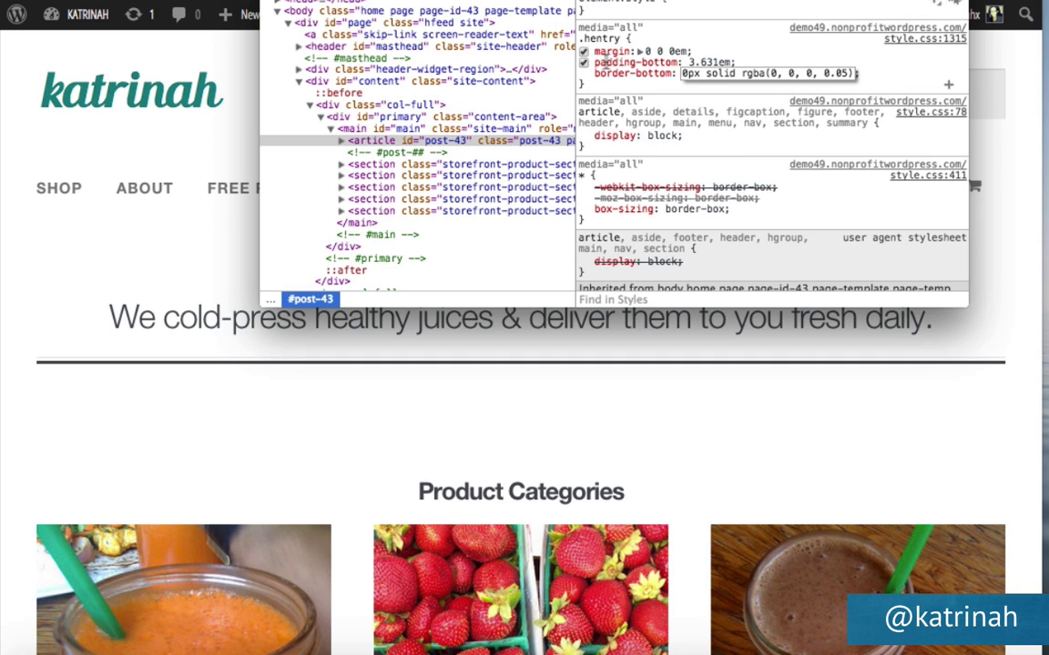
{"action": "key", "text": "Return"}
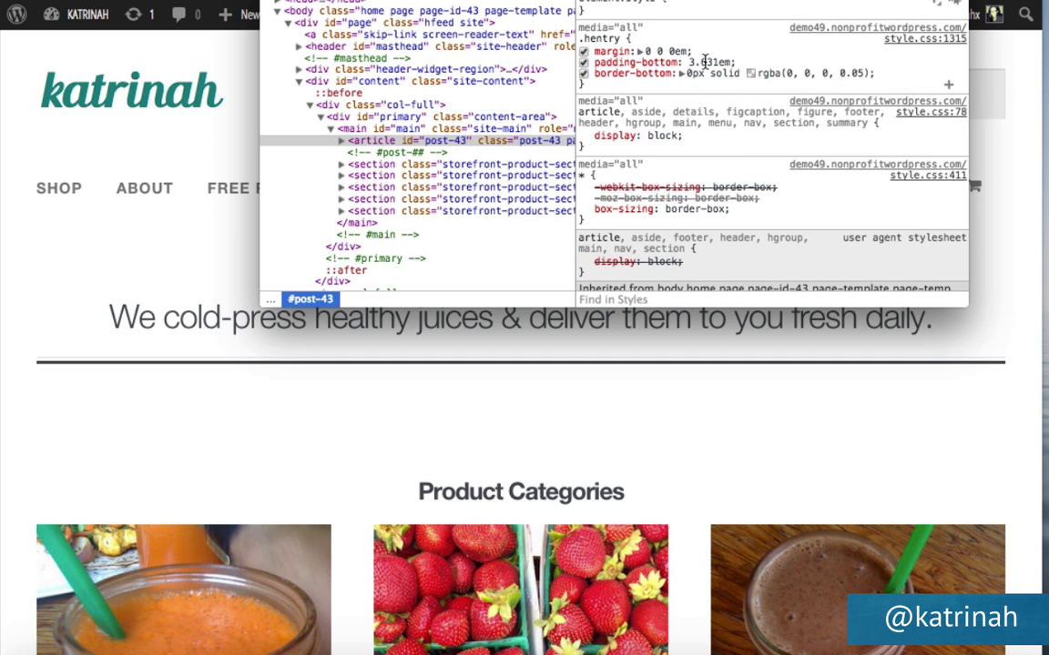
Change the .hentry padding-bottom from 3.631 to 0em.
{"action": "left_click", "coordinate": [716, 61]}
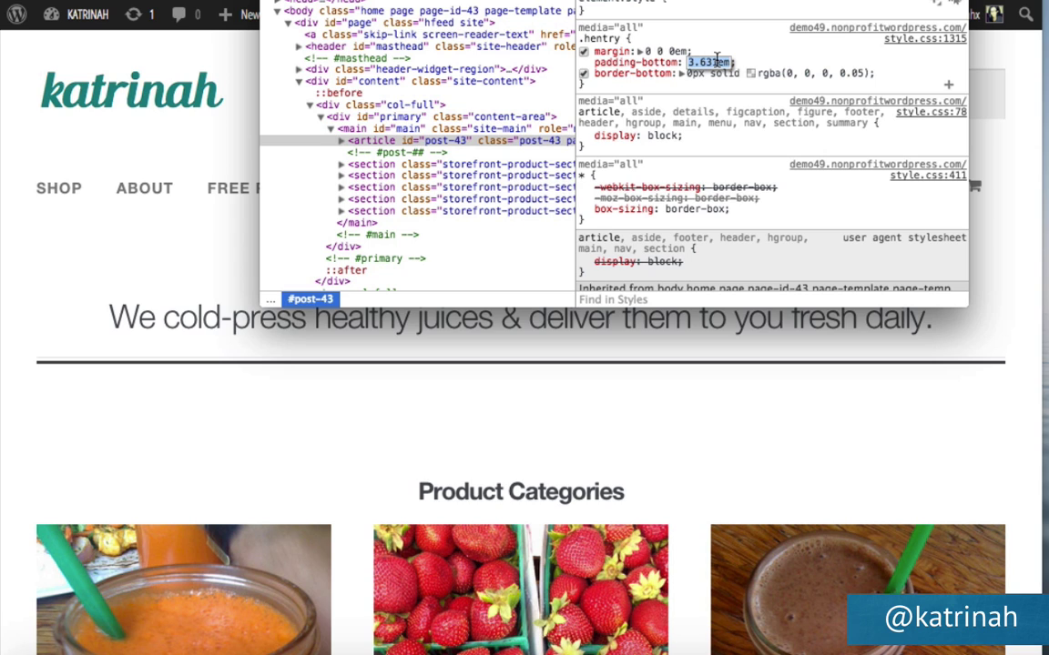
{"action": "left_click", "coordinate": [716, 61]}
{"action": "key", "text": "BackSpace"}
{"action": "key", "text": "BackSpace"}
{"action": "key", "text": "BackSpace"}
{"action": "key", "text": "BackSpace"}
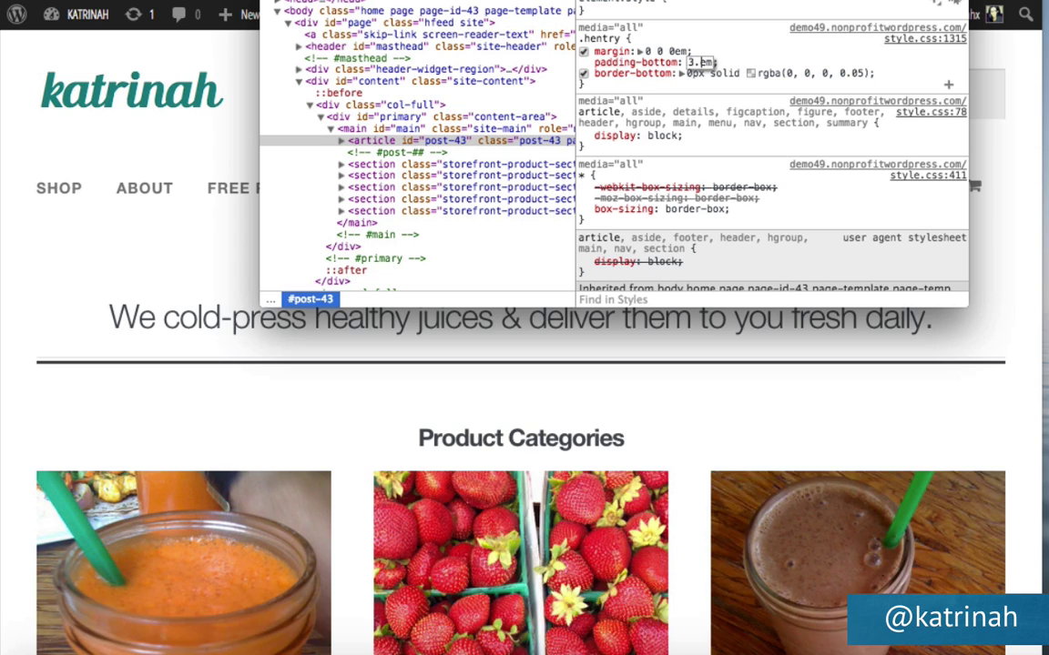
{"action": "type", "text": "0"}
{"action": "key", "text": "Return"}
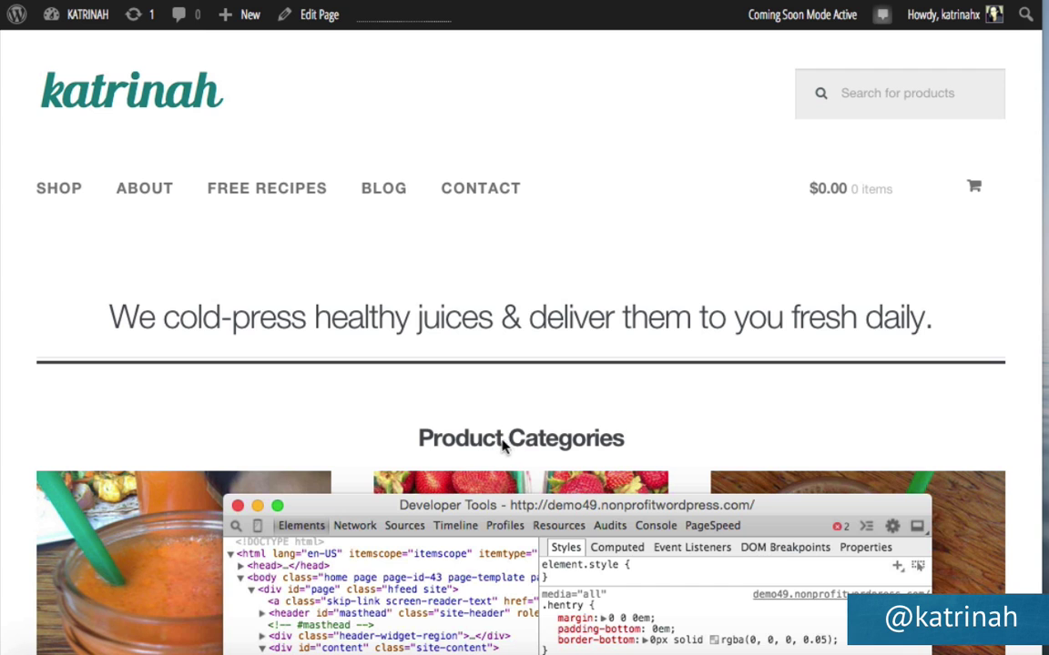
Copy the edited .hentry rule, paste it at the end of the child theme's style.css, and update.
{"action": "left_click_drag", "start_coordinate": [473, 508], "coordinate": [526, 0]}
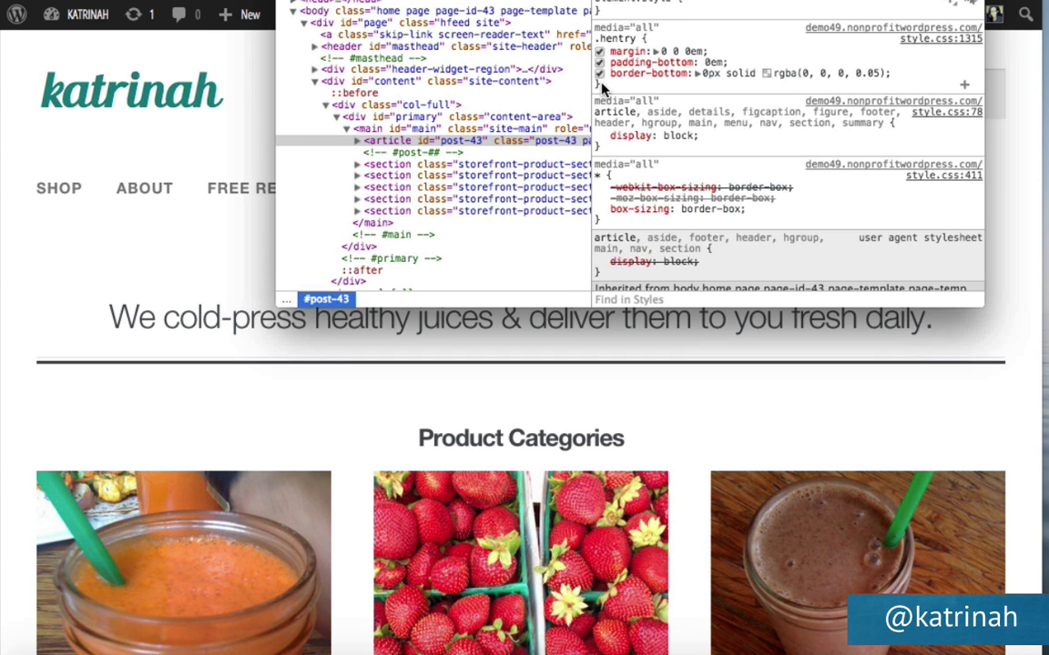
{"action": "left_click_drag", "start_coordinate": [603, 86], "coordinate": [596, 39]}
{"action": "key", "text": "ctrl+c"}
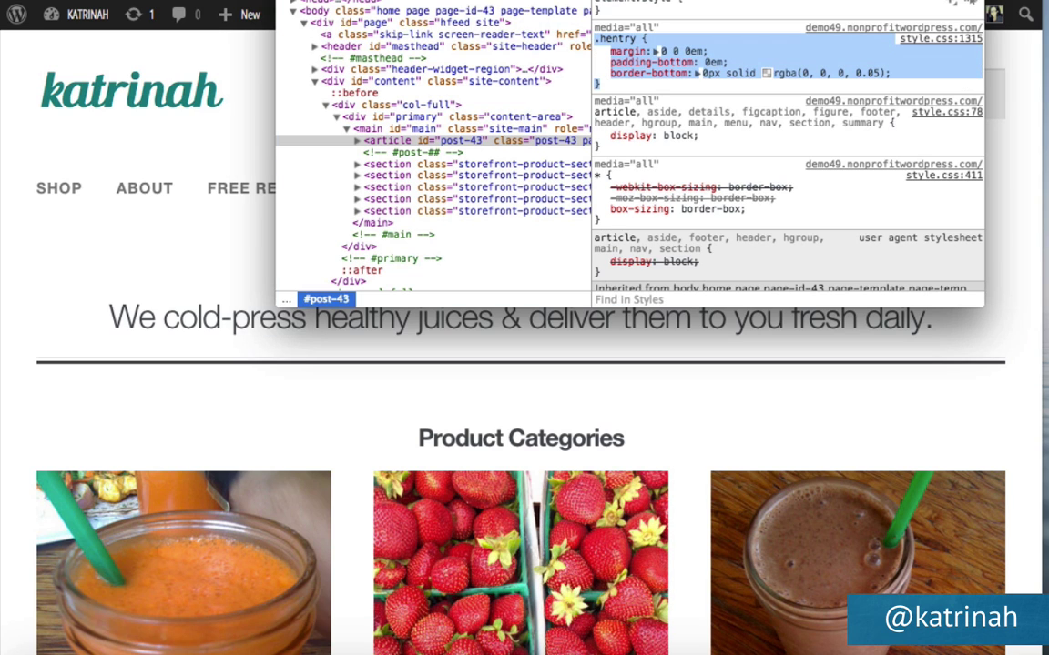
{"action": "mouse_move", "coordinate": [72, 15]}
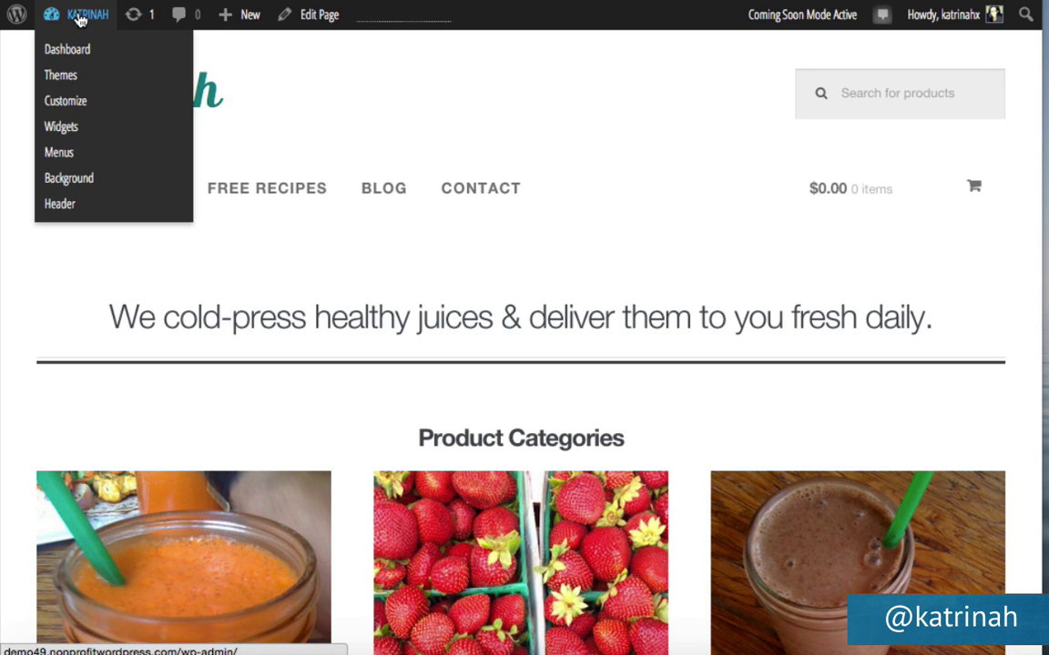
{"action": "left_click", "coordinate": [74, 53]}
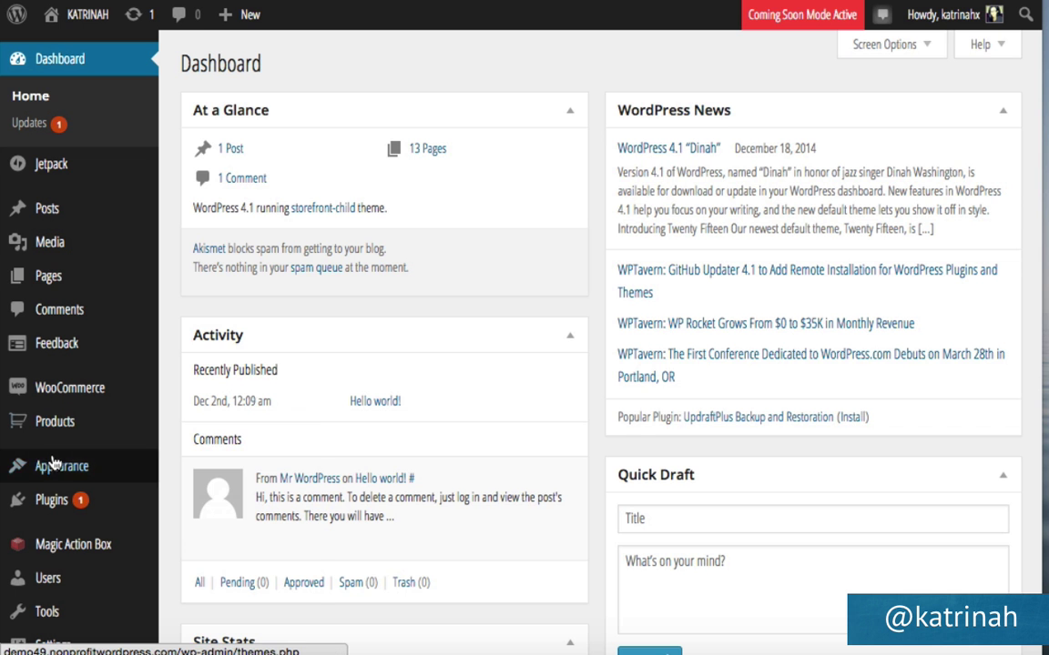
{"action": "mouse_move", "coordinate": [55, 466]}
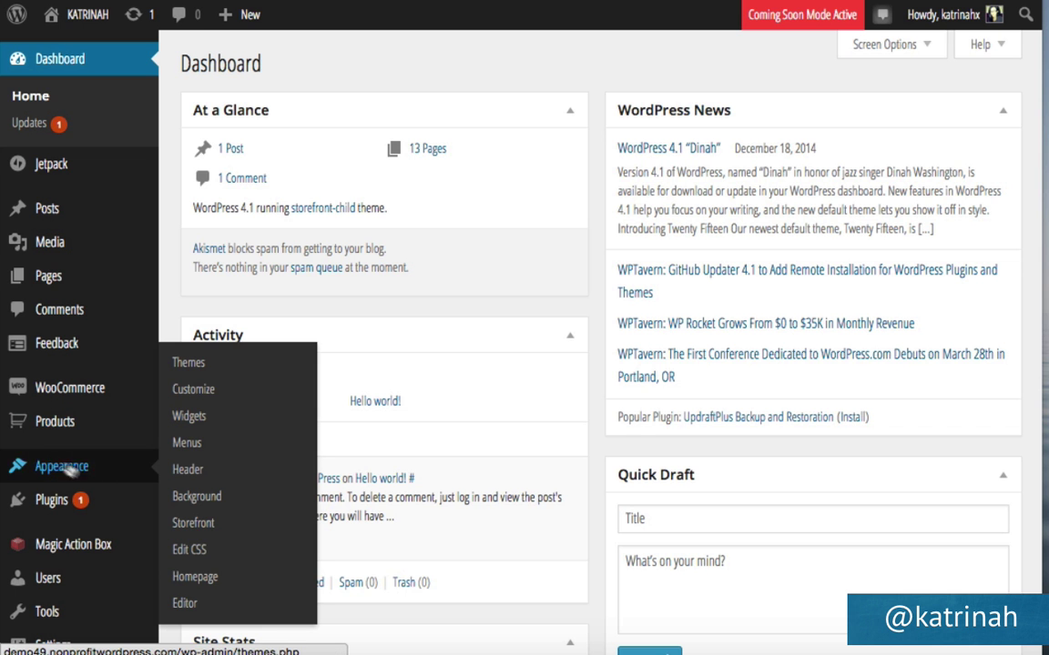
{"action": "left_click", "coordinate": [187, 603]}
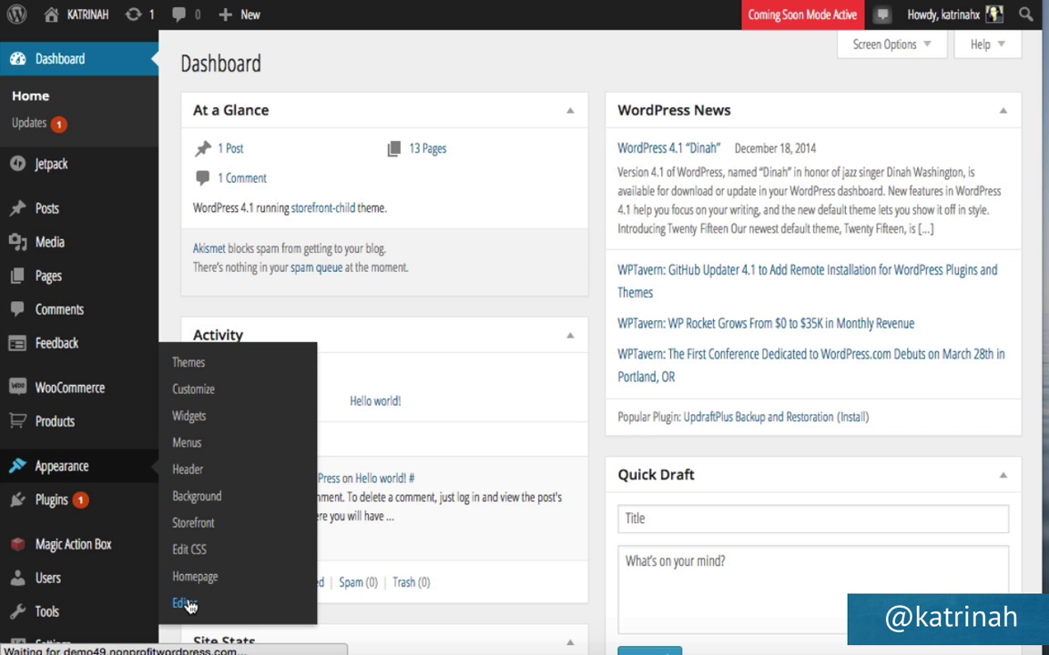
{"action": "scroll", "coordinate": [311, 511], "scroll_direction": "down", "scroll_amount": 5}
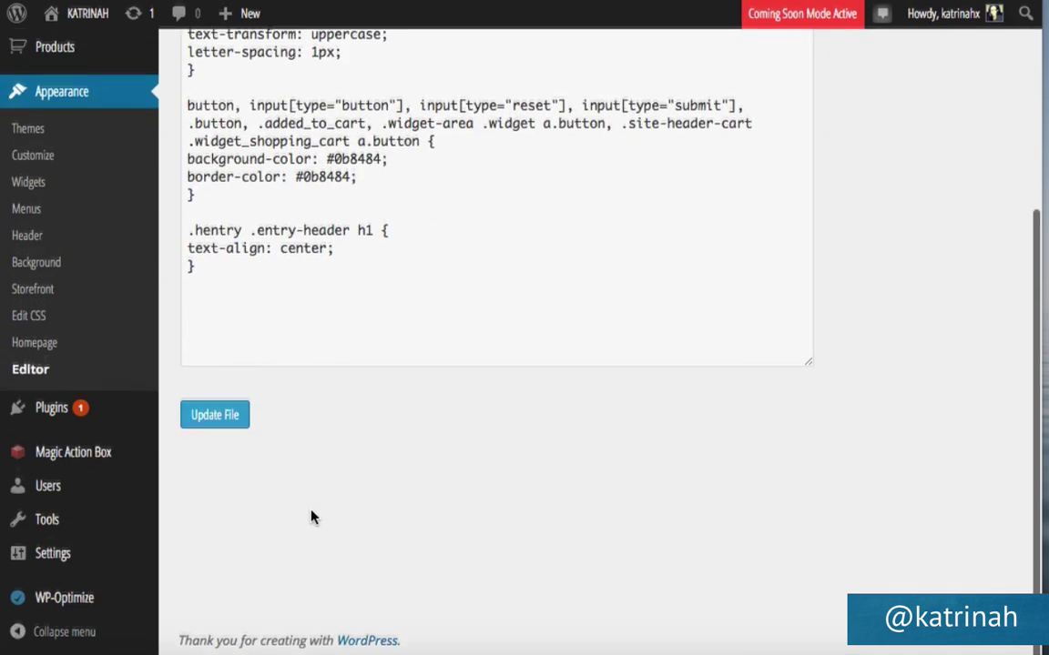
{"action": "left_click", "coordinate": [228, 279]}
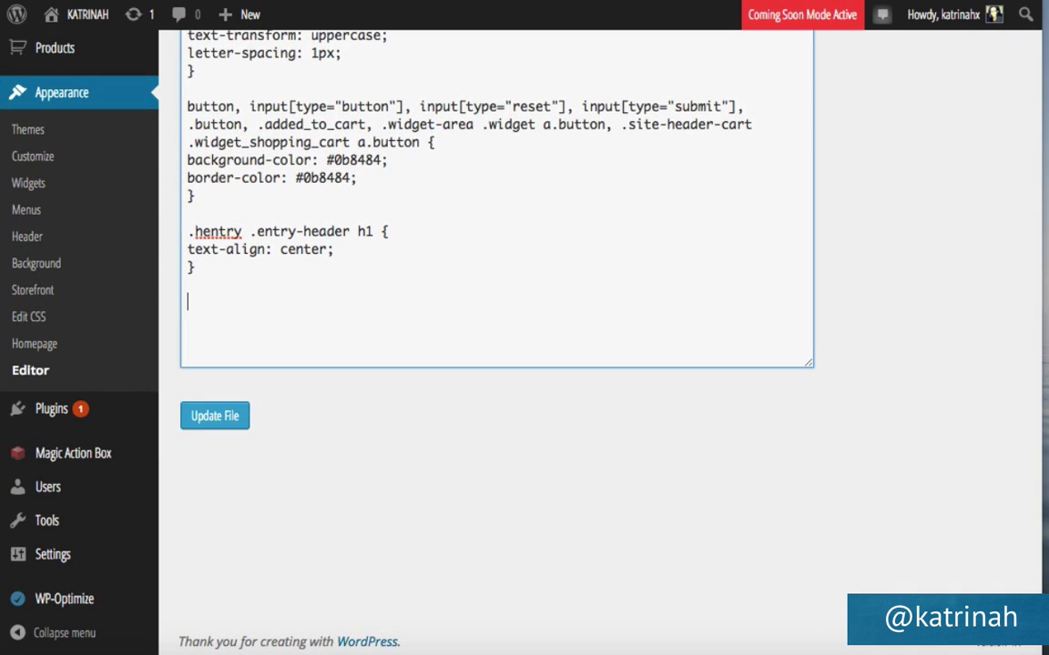
{"action": "key", "text": "ctrl+v"}
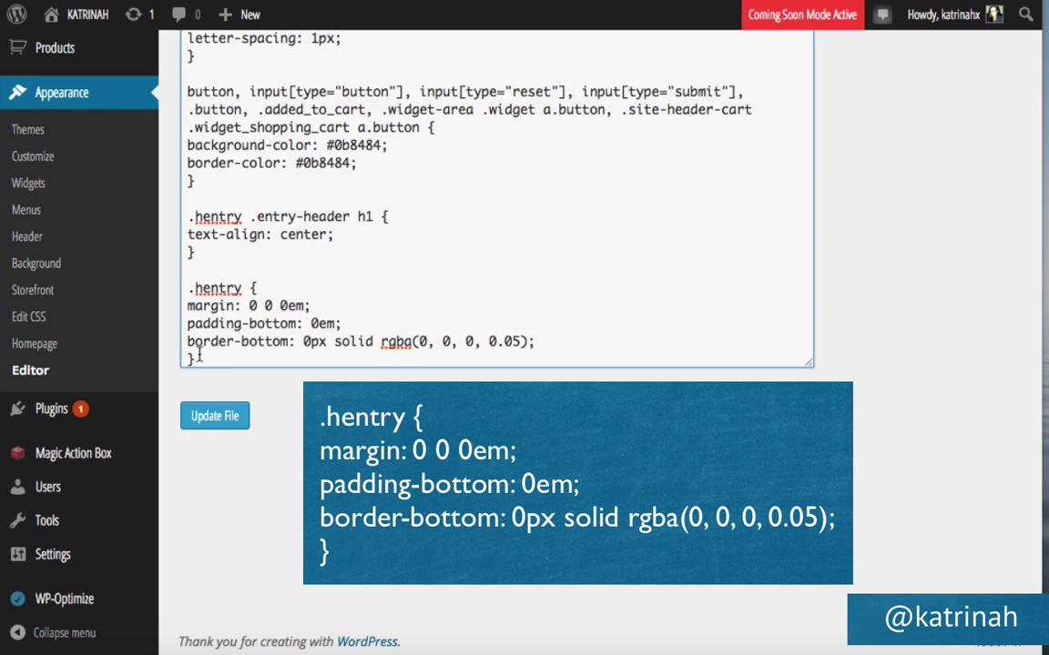
{"action": "left_click", "coordinate": [223, 419]}
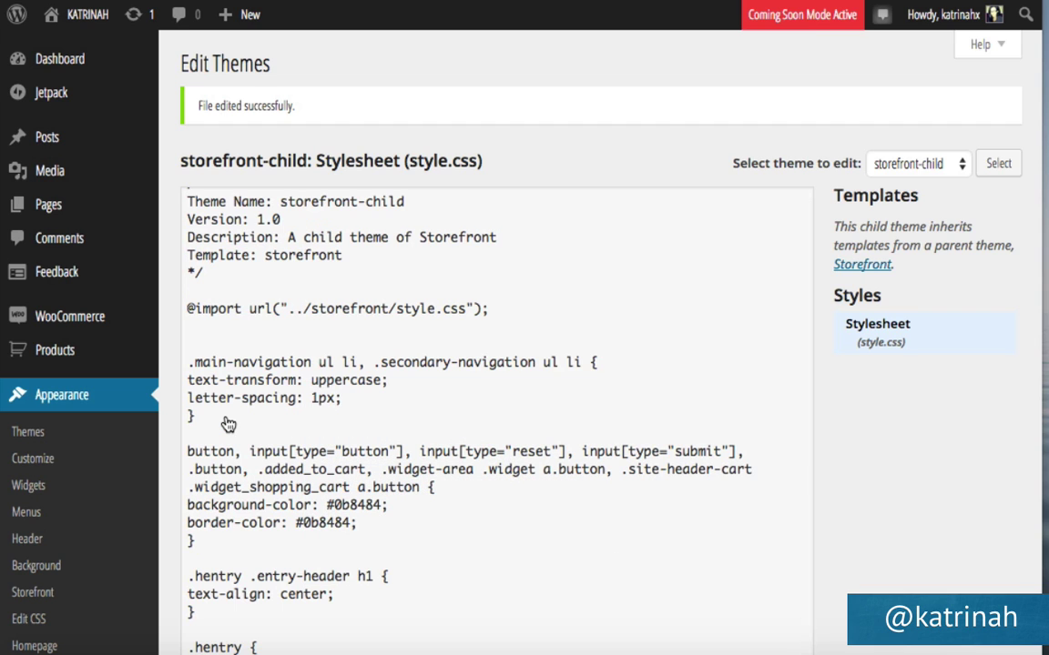
Visit the live store and scroll through the Breakfast, Mains and Smoothies categories.
{"action": "mouse_move", "coordinate": [73, 14]}
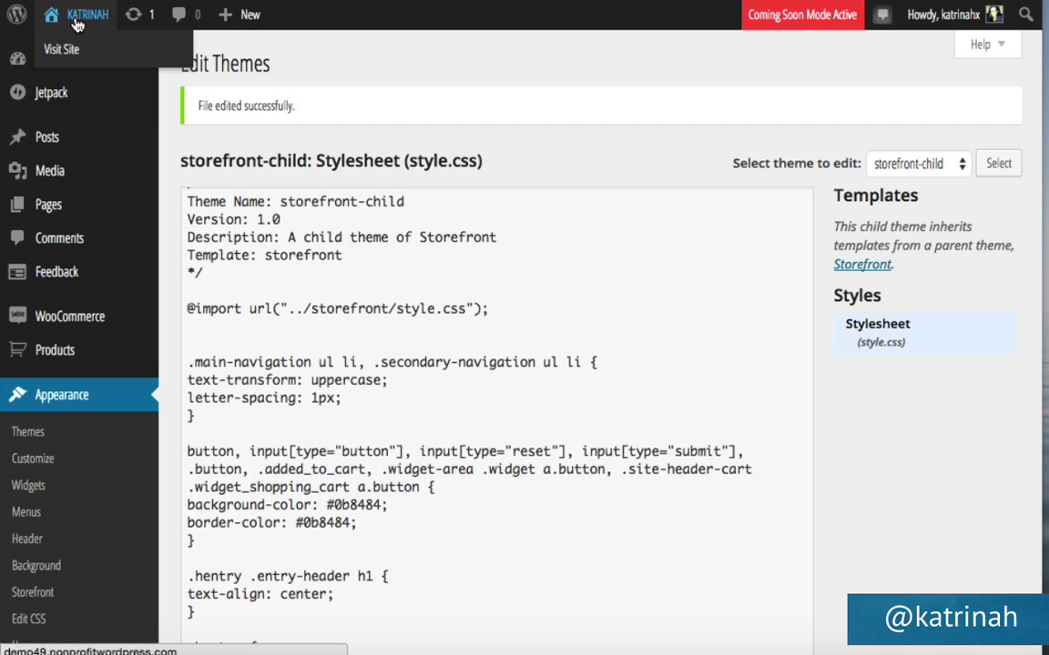
{"action": "left_click", "coordinate": [72, 56]}
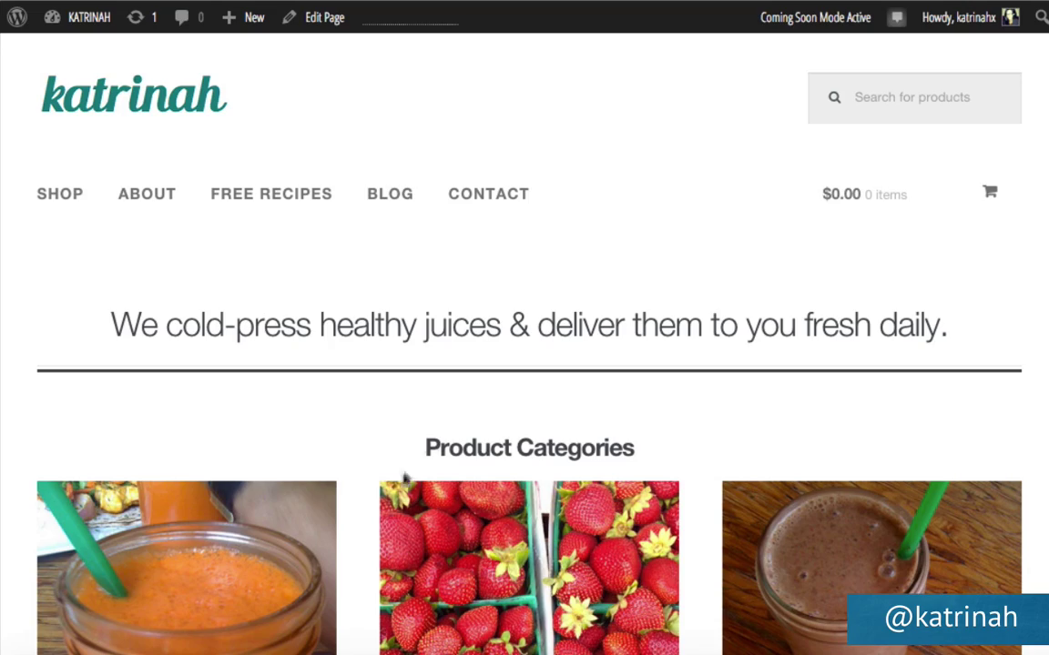
{"action": "scroll", "coordinate": [397, 498], "scroll_direction": "down", "scroll_amount": 5}
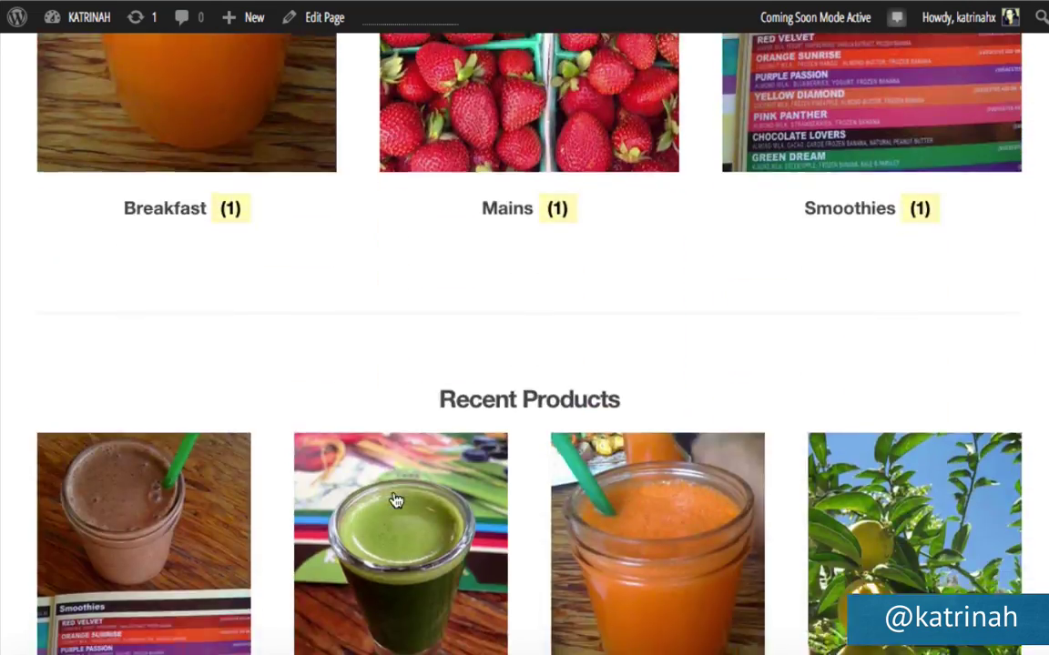
{"action": "scroll", "coordinate": [396, 501], "scroll_direction": "down", "scroll_amount": 15}
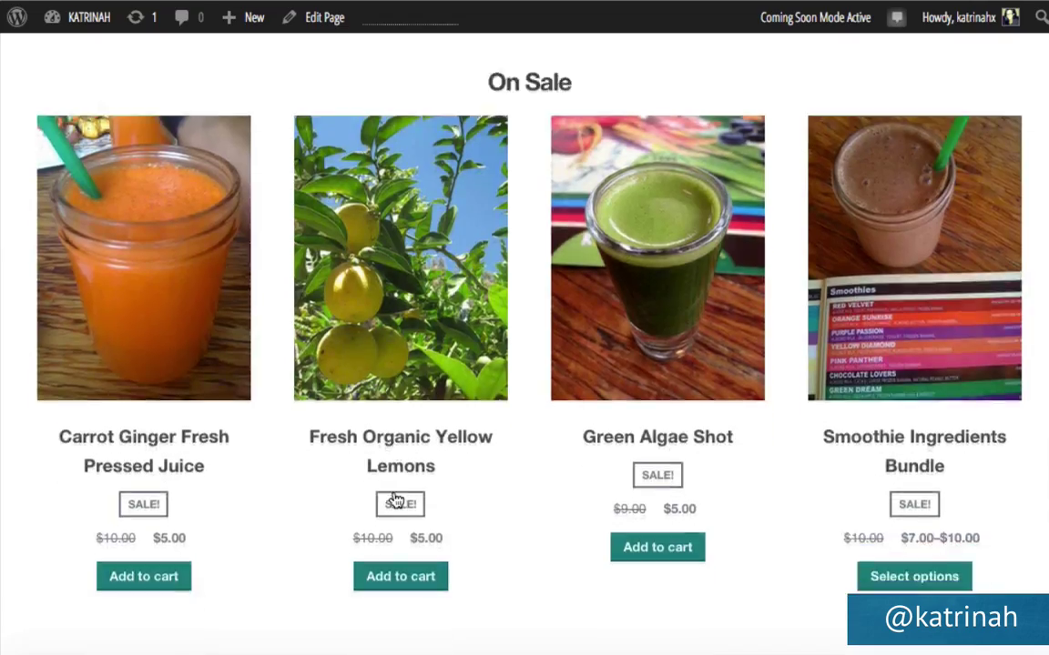
{"action": "scroll", "coordinate": [396, 500], "scroll_direction": "down", "scroll_amount": 10}
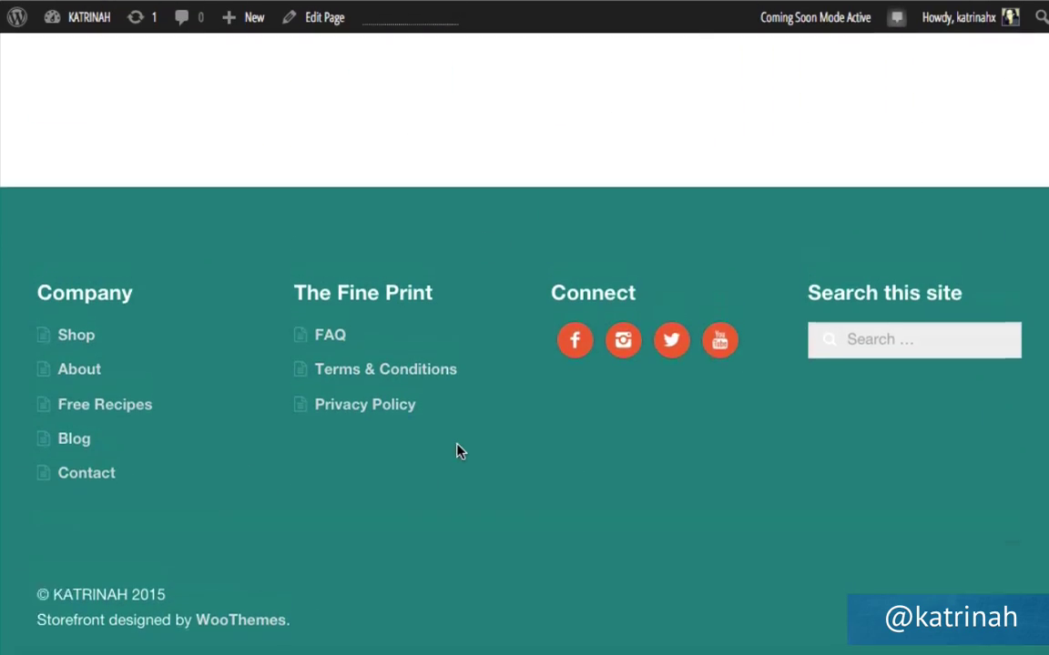
{"action": "scroll", "coordinate": [460, 451], "scroll_direction": "up", "scroll_amount": 20}
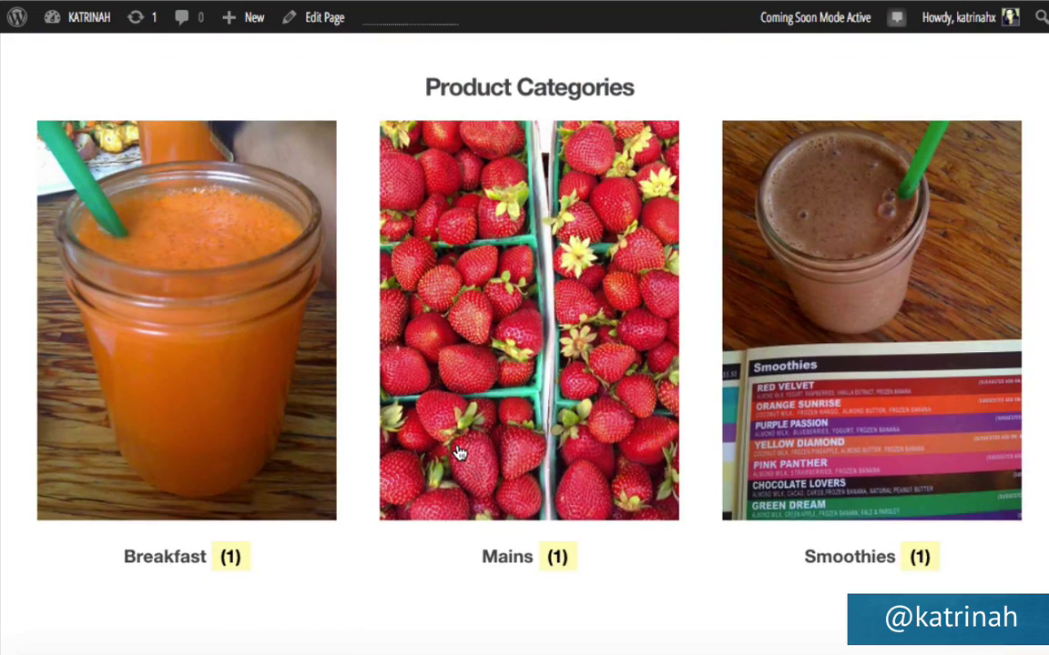
{"action": "scroll", "coordinate": [458, 446], "scroll_direction": "down", "scroll_amount": 1}
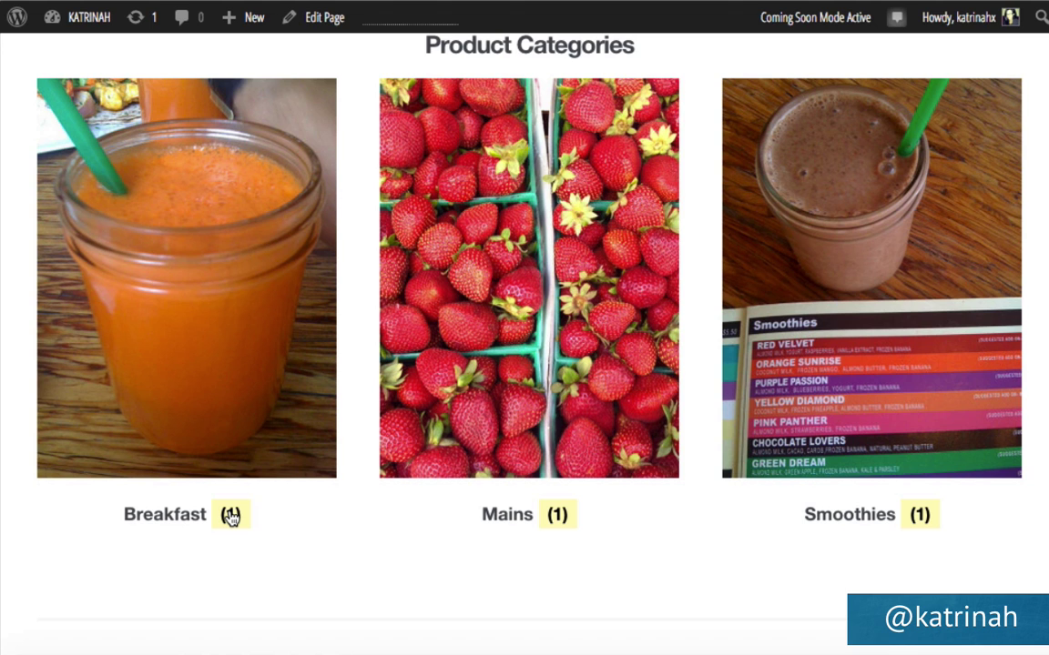
Right-click the Breakfast category title in Product Categories.
{"action": "right_click", "coordinate": [230, 516]}
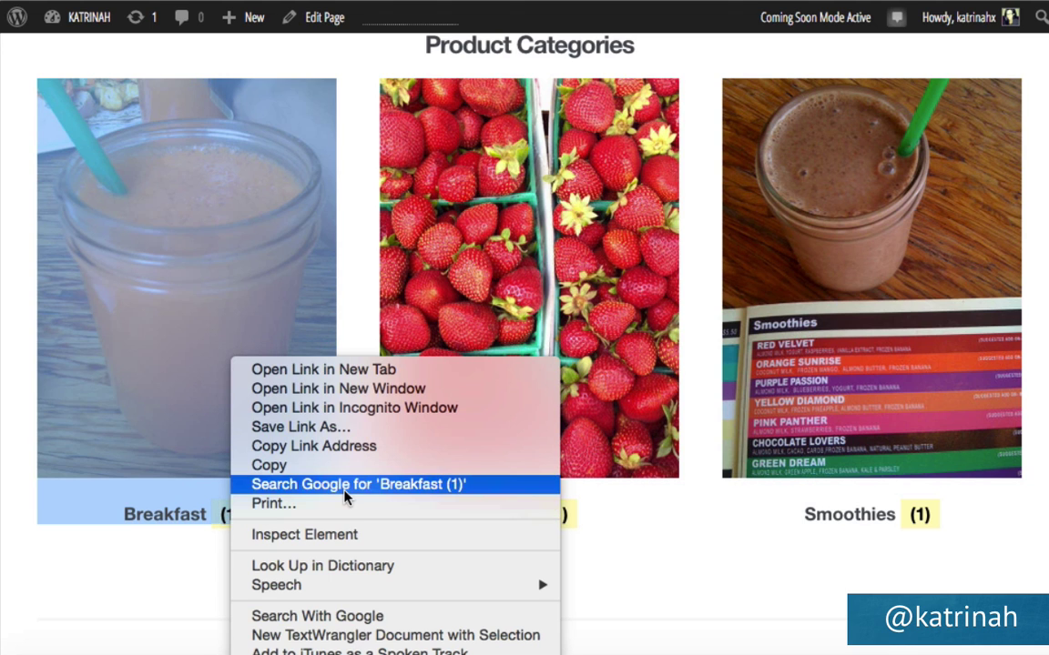
Inspect the Breakfast count, add display: none to the mark, ins rule, and copy that rule.
{"action": "left_click", "coordinate": [337, 536]}
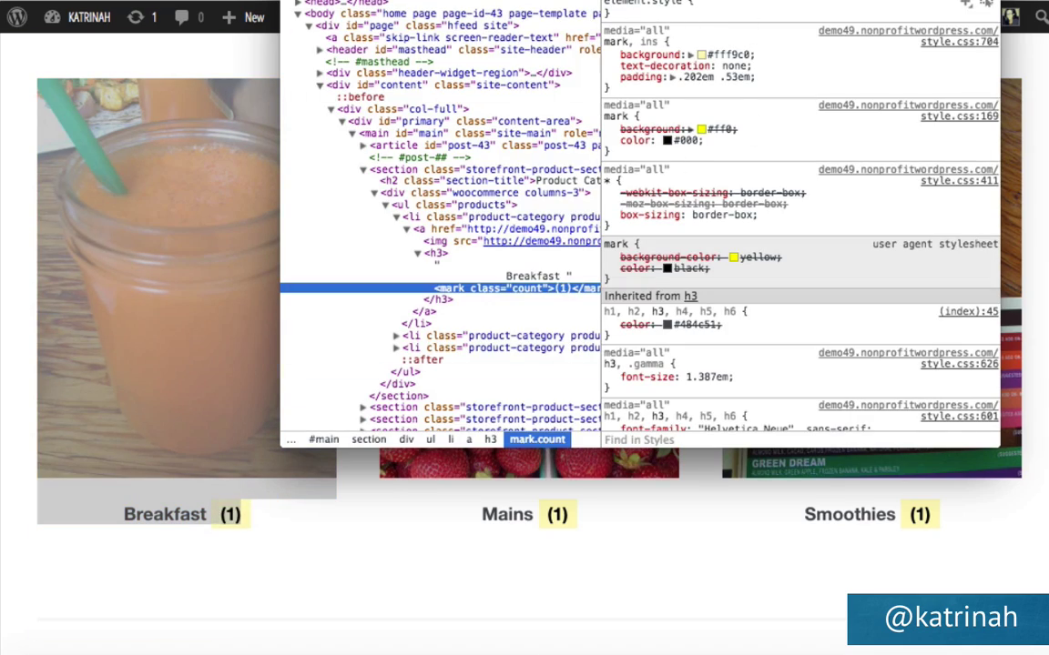
{"action": "left_click_drag", "start_coordinate": [734, 0], "coordinate": [748, 18]}
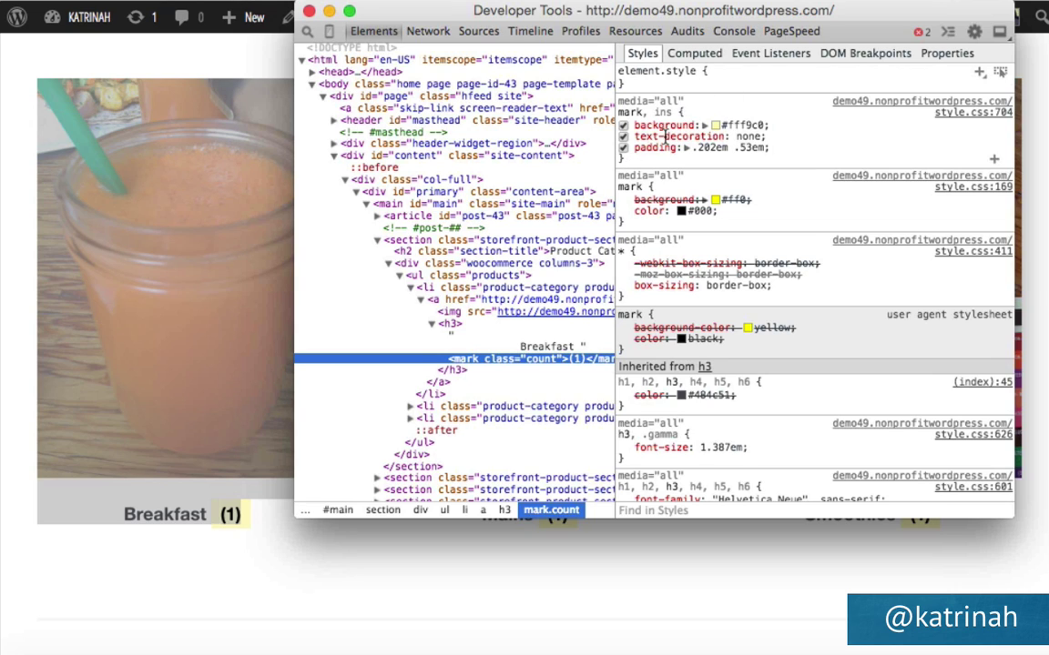
{"action": "left_click", "coordinate": [621, 162]}
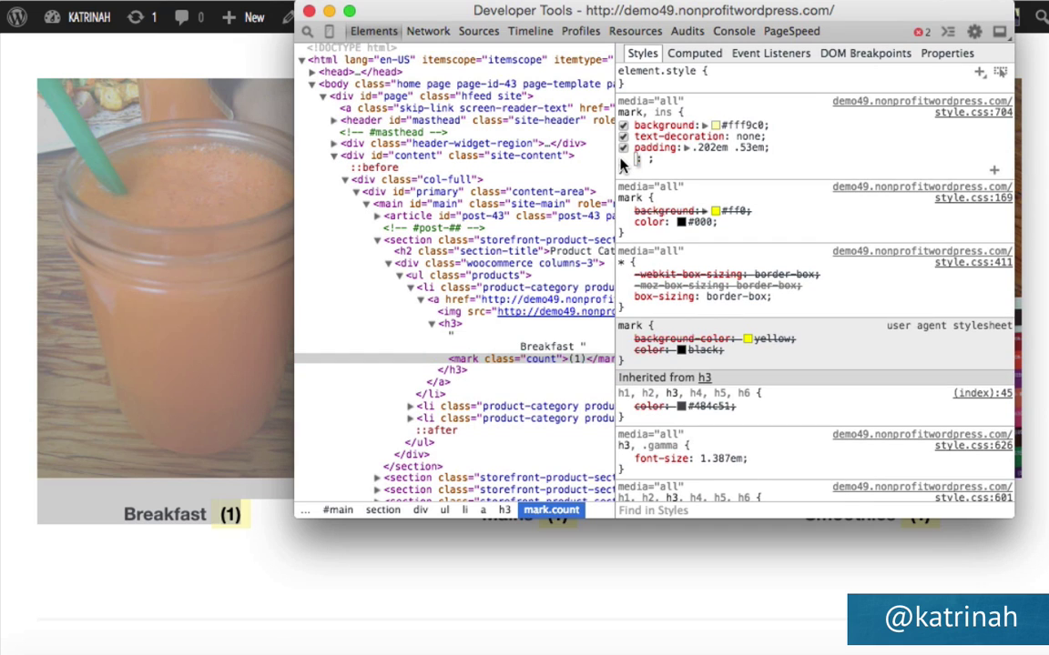
{"action": "type", "text": "display:"}
{"action": "key", "text": "Tab"}
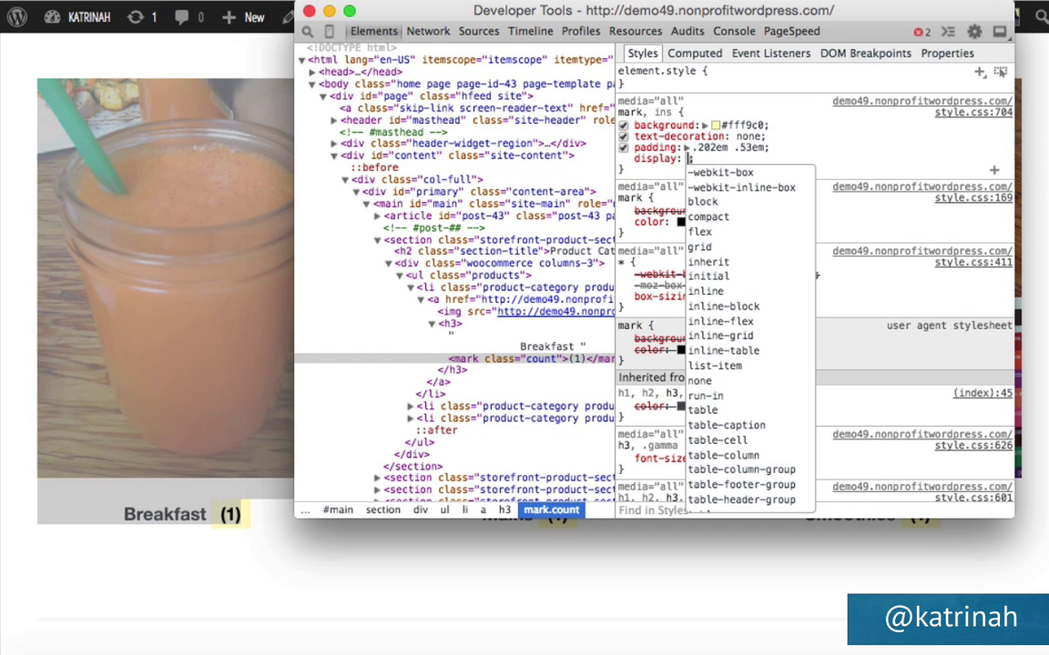
{"action": "type", "text": "none;"}
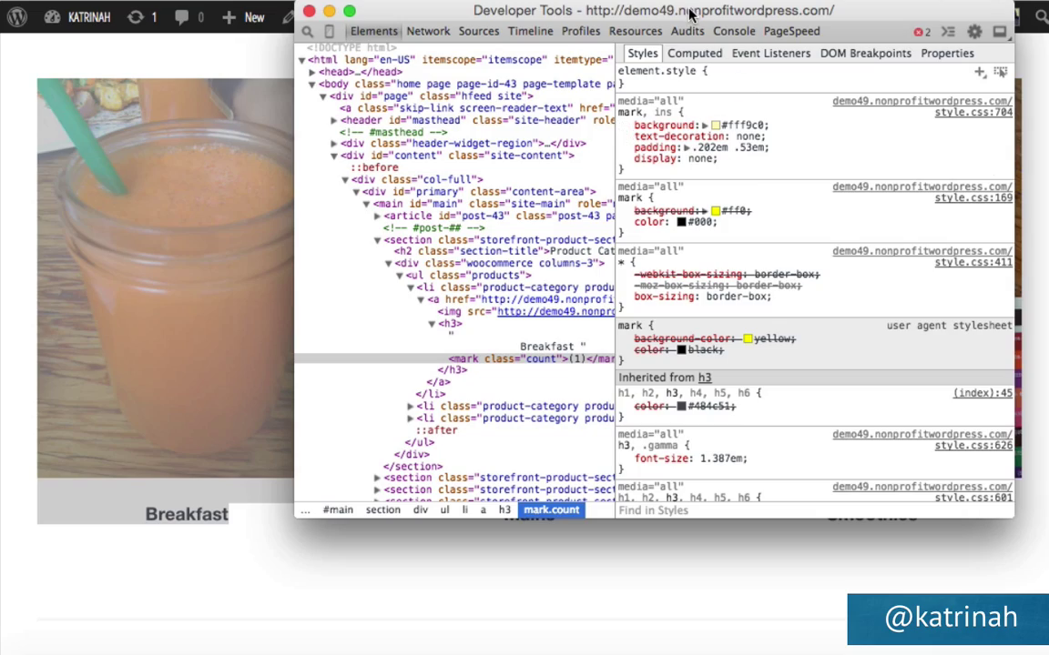
{"action": "left_click_drag", "start_coordinate": [625, 13], "coordinate": [632, 92]}
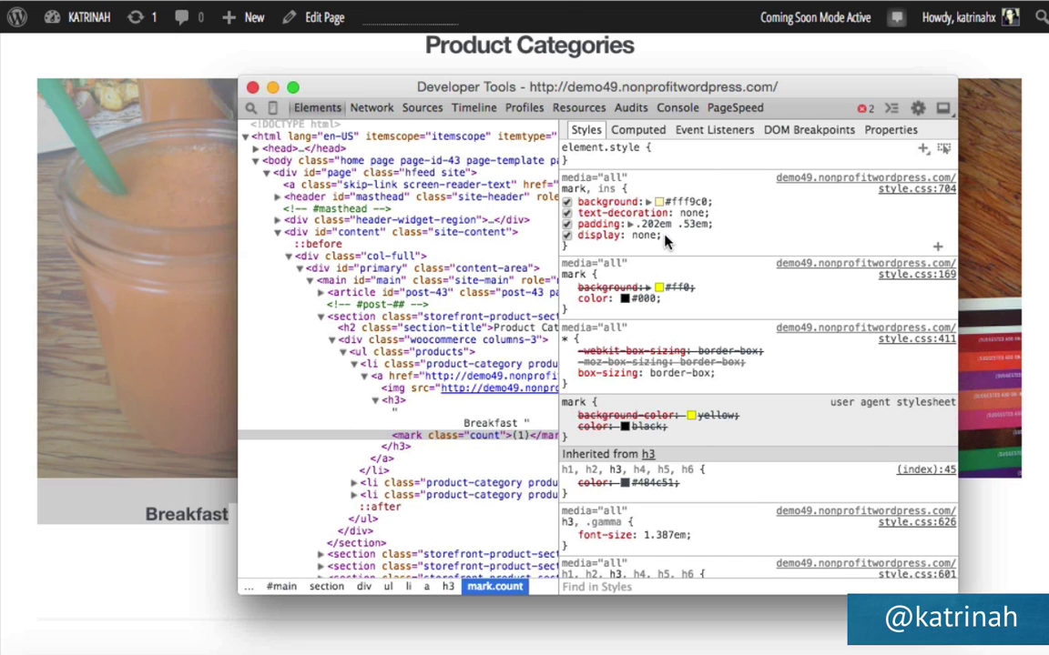
{"action": "left_click_drag", "start_coordinate": [664, 236], "coordinate": [562, 188]}
{"action": "key", "text": "ctrl+c"}
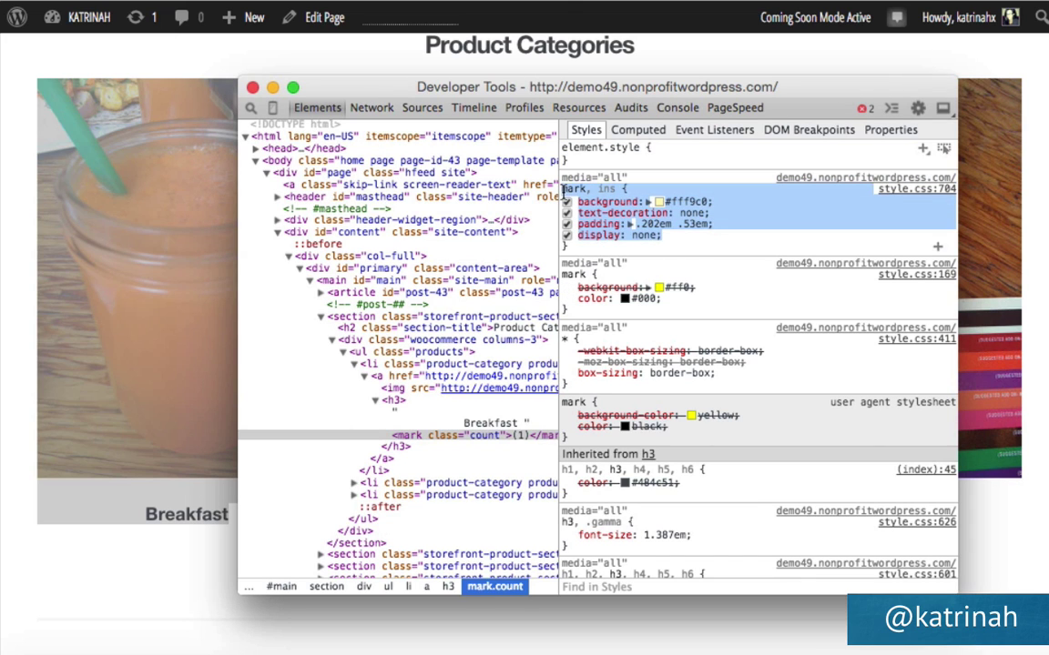
{"action": "left_click", "coordinate": [252, 88]}
Paste the copied mark, ins rule at the end of the child theme's style.css.
{"action": "mouse_move", "coordinate": [73, 38]}
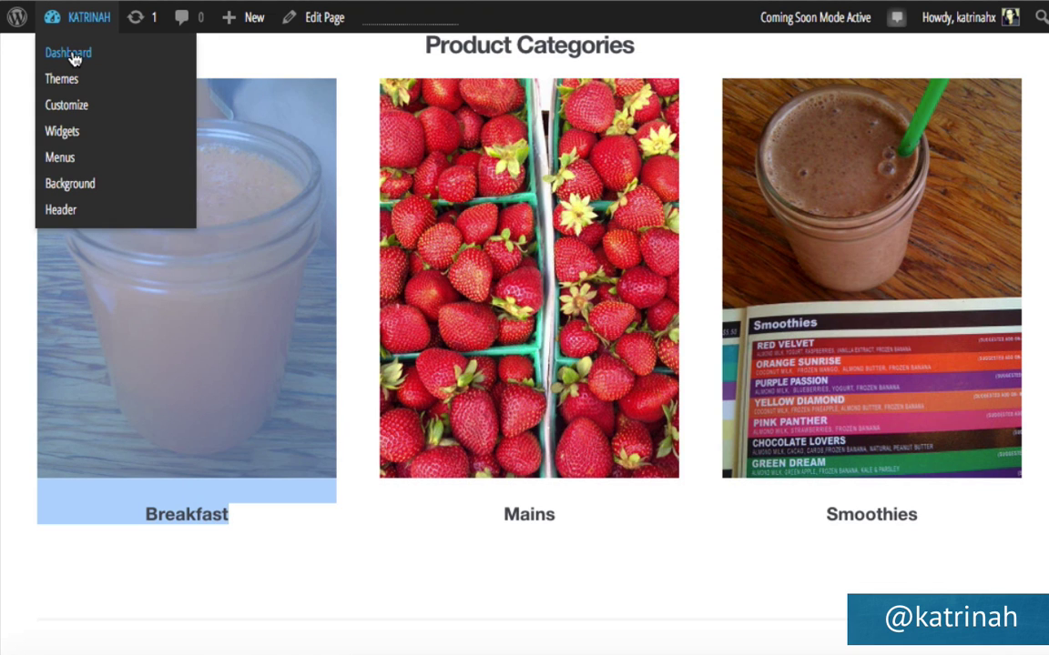
{"action": "left_click", "coordinate": [71, 54]}
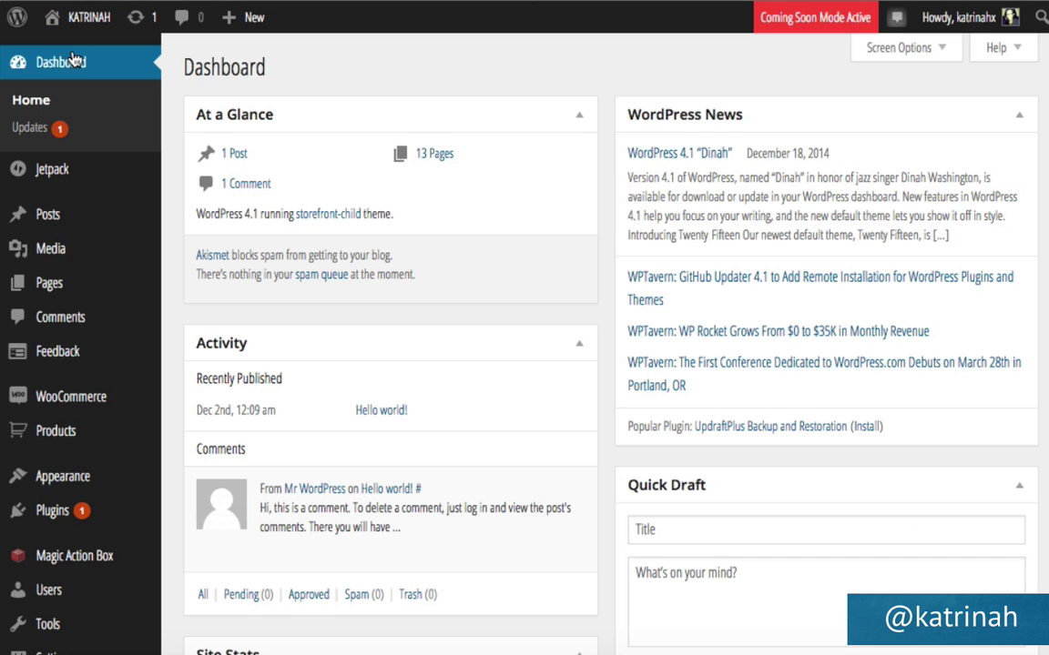
{"action": "mouse_move", "coordinate": [77, 482]}
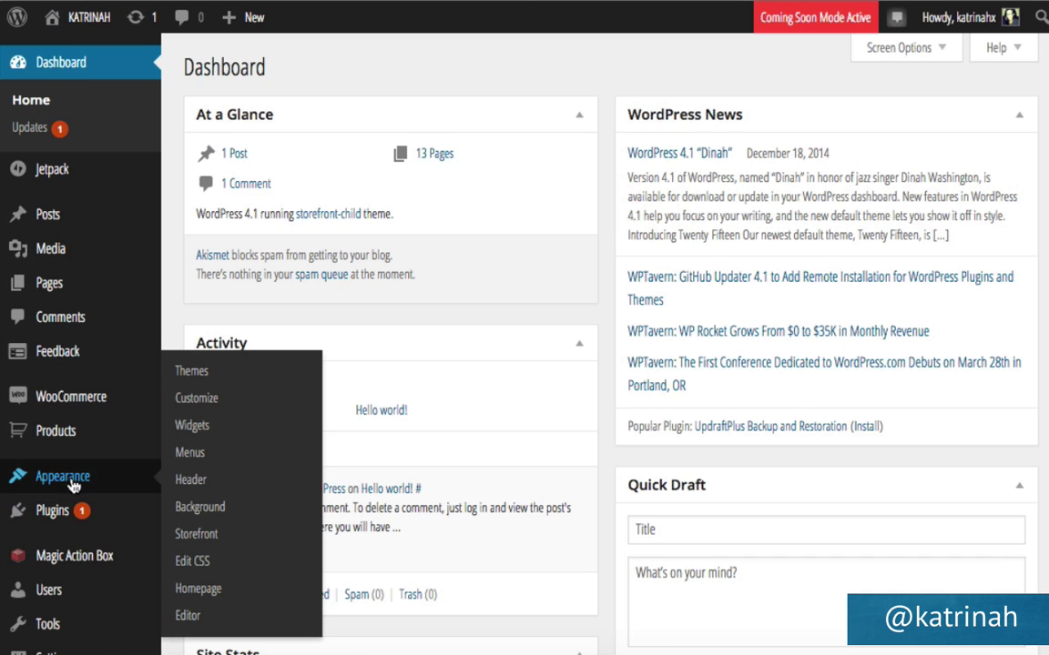
{"action": "left_click", "coordinate": [188, 618]}
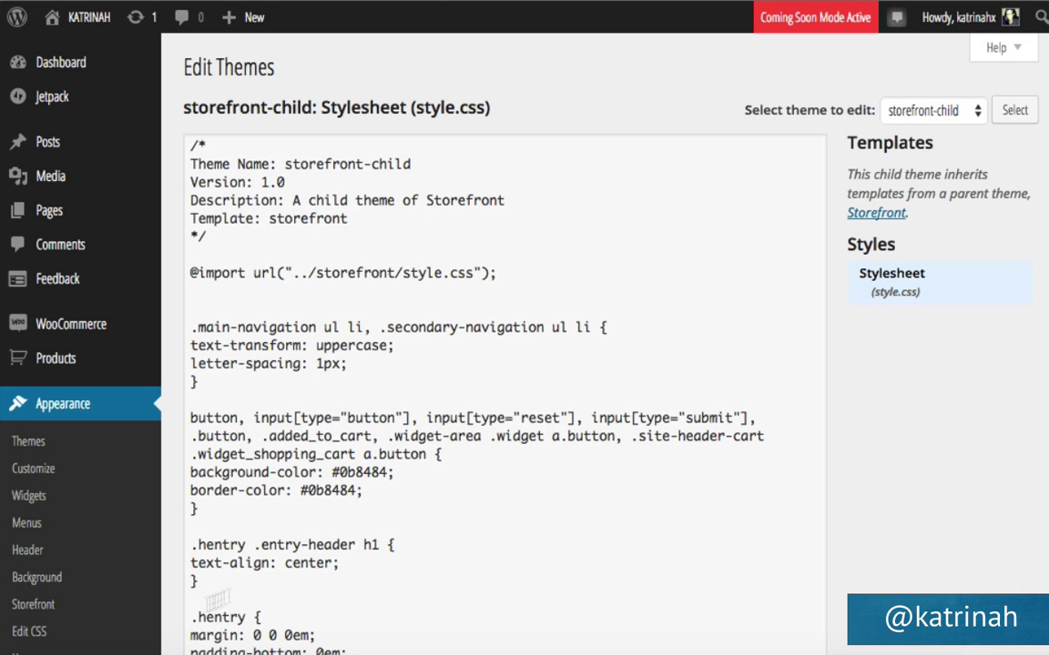
{"action": "scroll", "coordinate": [458, 528], "scroll_direction": "down", "scroll_amount": 3}
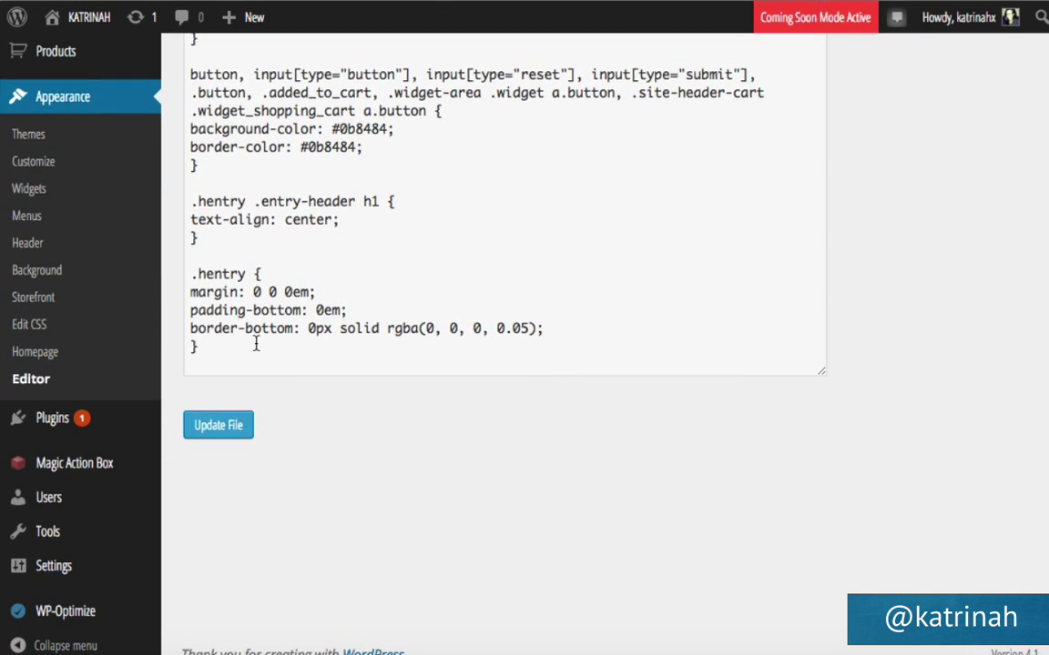
{"action": "left_click", "coordinate": [256, 344]}
{"action": "key", "text": "ctrl+v"}
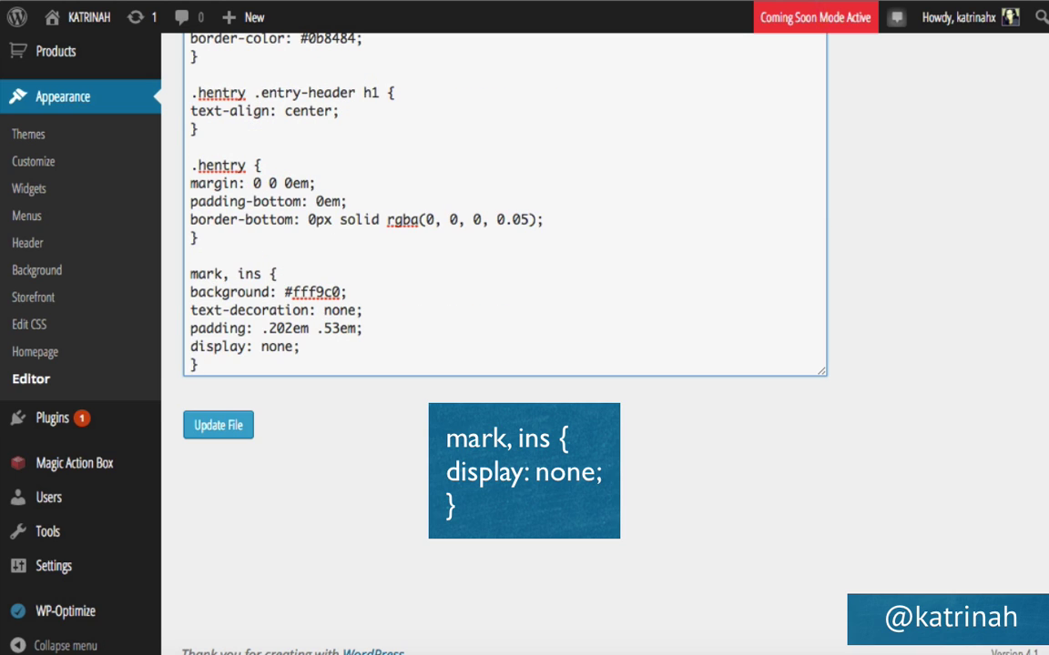
Cut the background, text-decoration and padding lines, leaving only display: none; update and view the site.
{"action": "left_click_drag", "start_coordinate": [200, 364], "coordinate": [188, 364]}
{"action": "left_click_drag", "start_coordinate": [364, 331], "coordinate": [177, 297]}
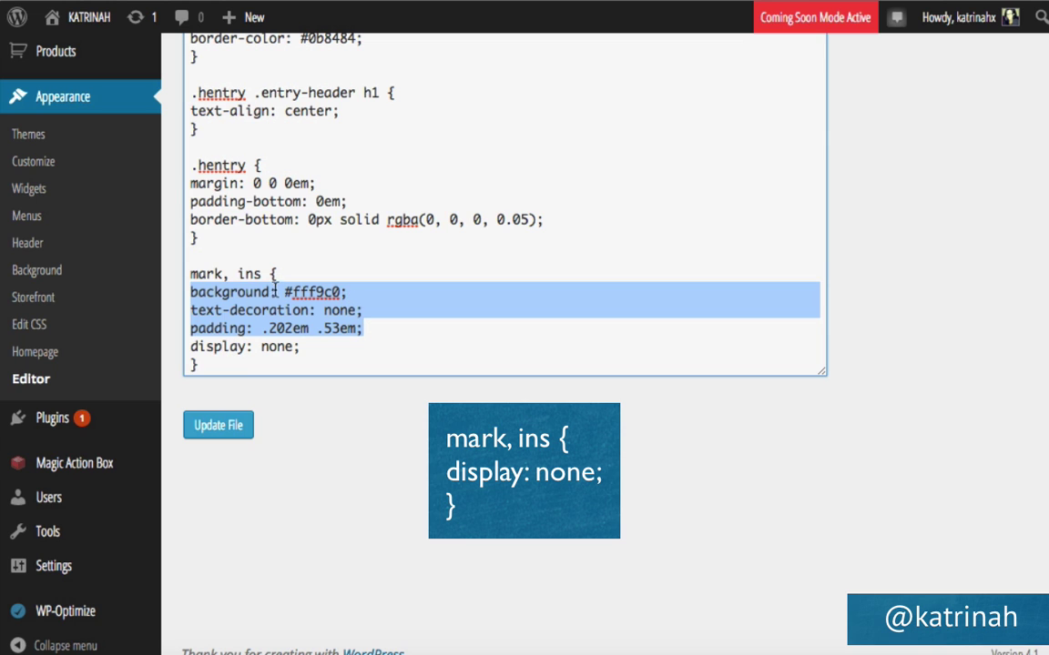
{"action": "key", "text": "BackSpace"}
{"action": "key", "text": "BackSpace"}
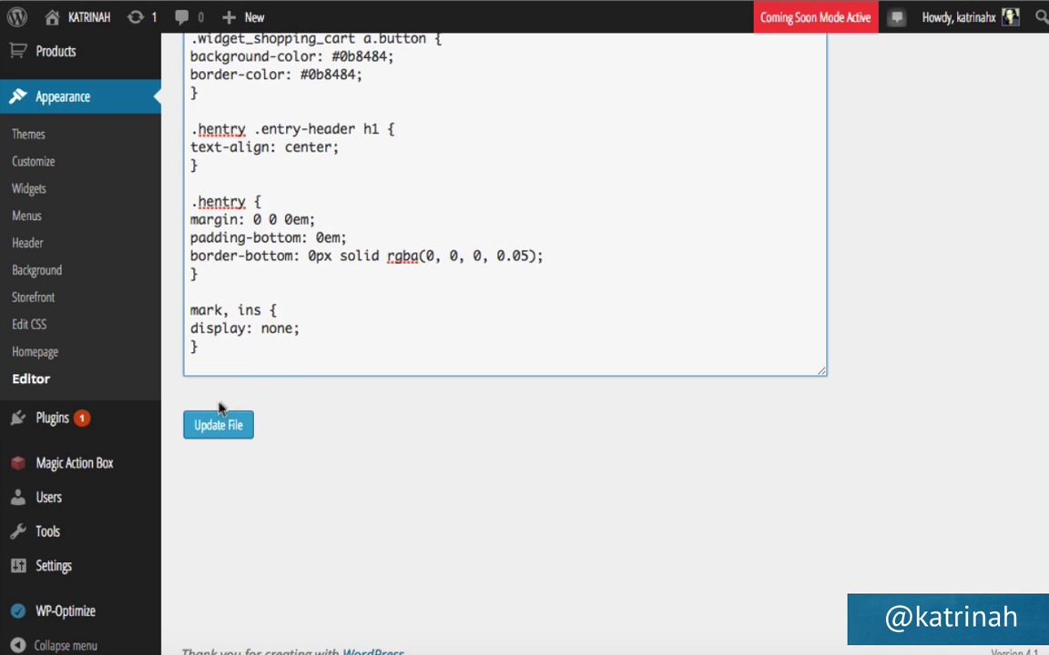
{"action": "left_click", "coordinate": [218, 428]}
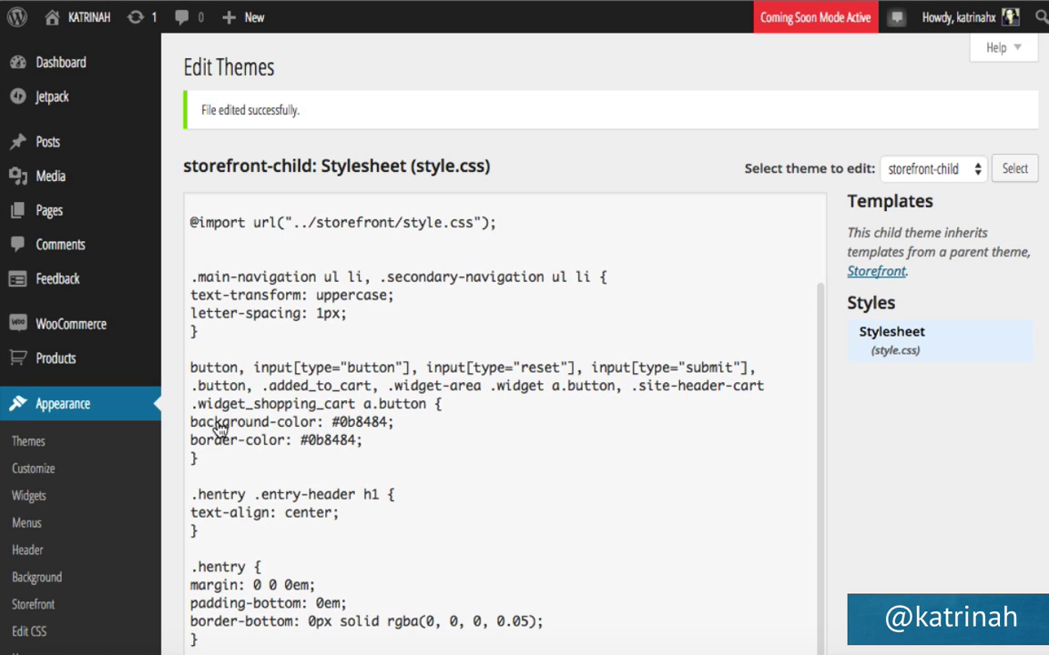
{"action": "mouse_move", "coordinate": [77, 33]}
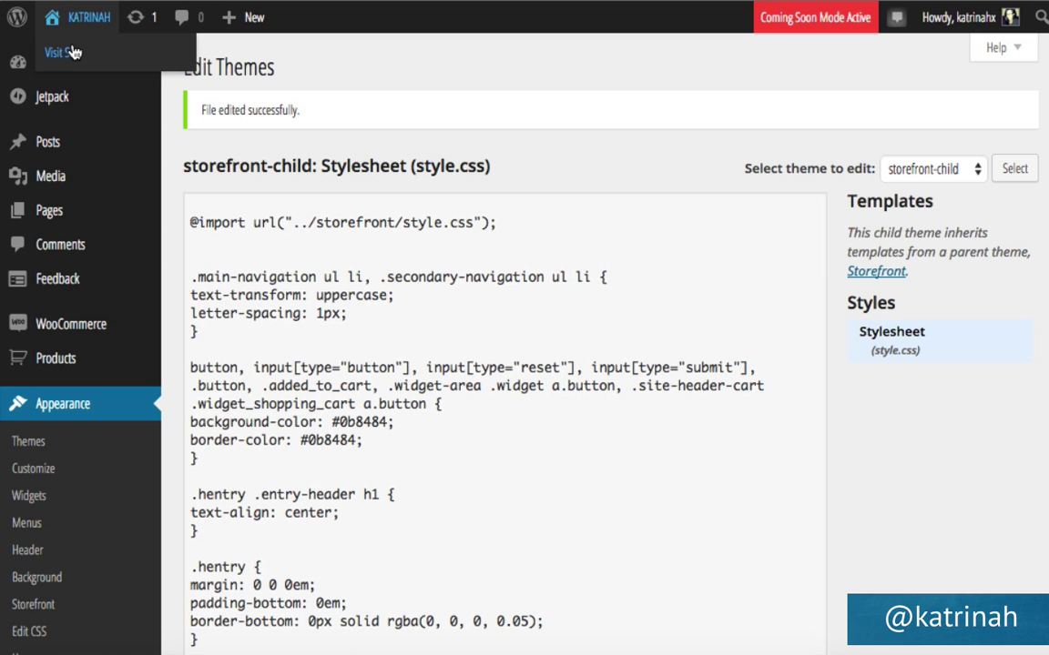
{"action": "left_click", "coordinate": [74, 53]}
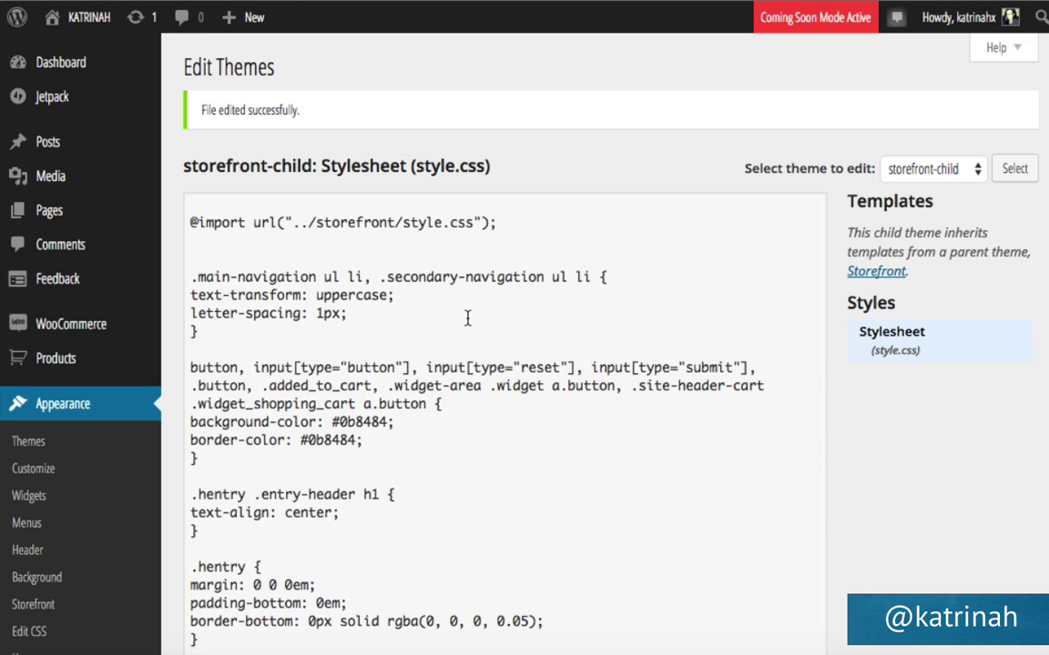
{"action": "scroll", "coordinate": [341, 427], "scroll_direction": "down", "scroll_amount": 5}
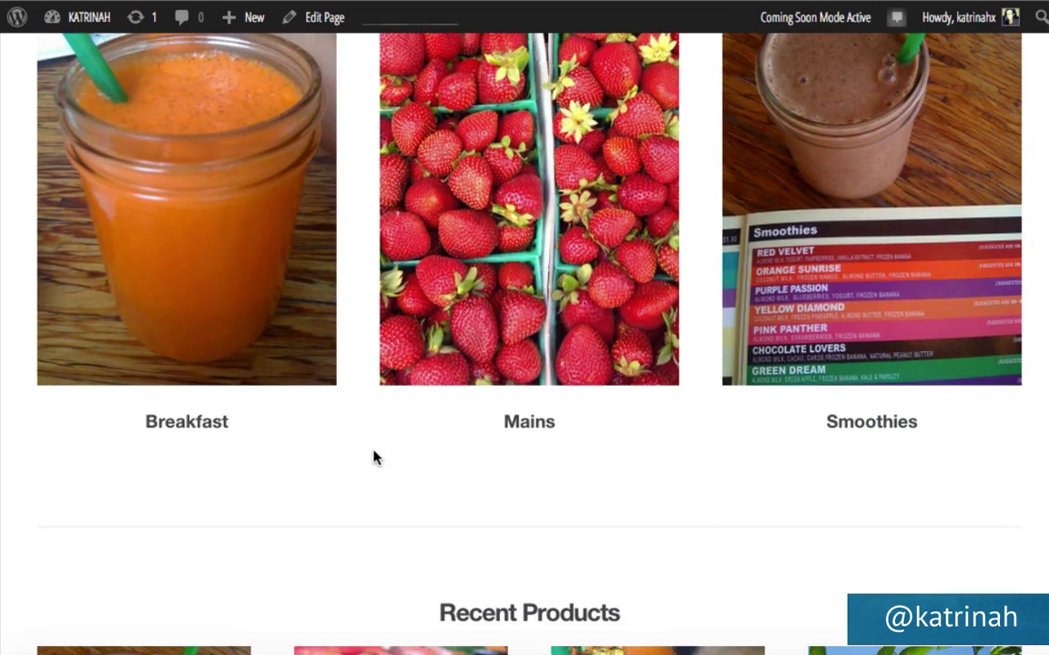
{"action": "scroll", "coordinate": [374, 456], "scroll_direction": "down", "scroll_amount": 5}
{"action": "scroll", "coordinate": [375, 457], "scroll_direction": "down", "scroll_amount": 10}
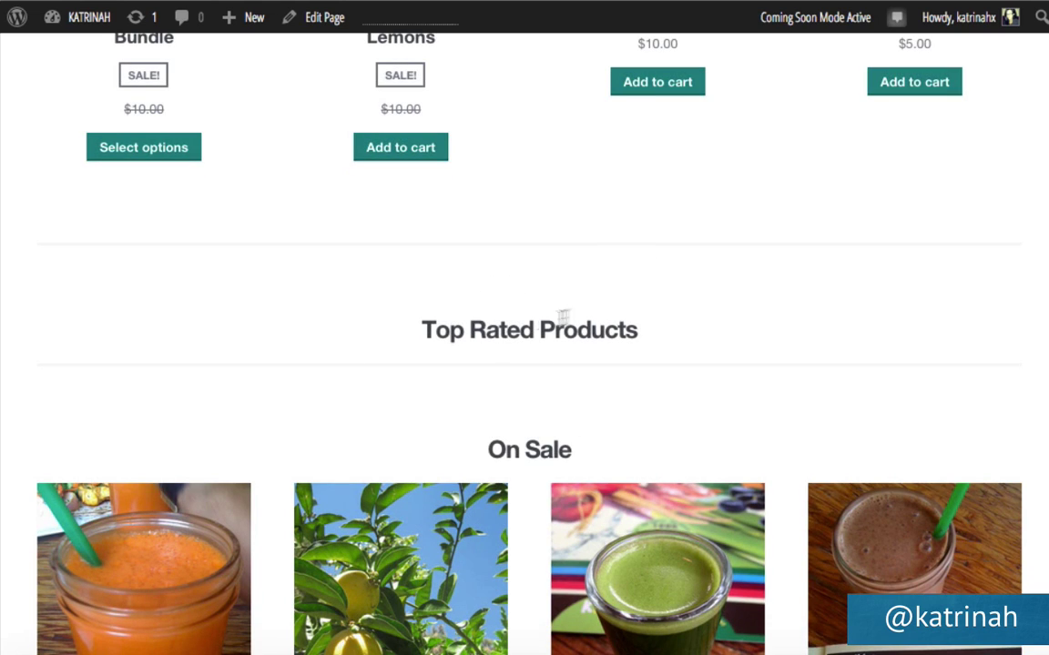
{"action": "scroll", "coordinate": [494, 329], "scroll_direction": "up", "scroll_amount": 10}
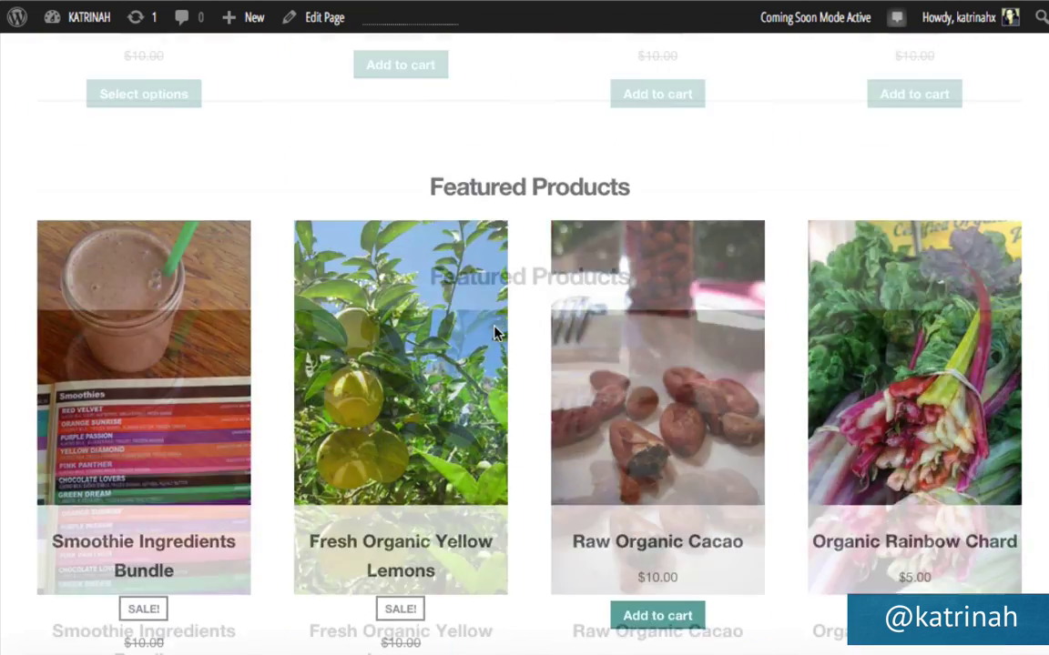
{"action": "scroll", "coordinate": [496, 335], "scroll_direction": "up", "scroll_amount": 7}
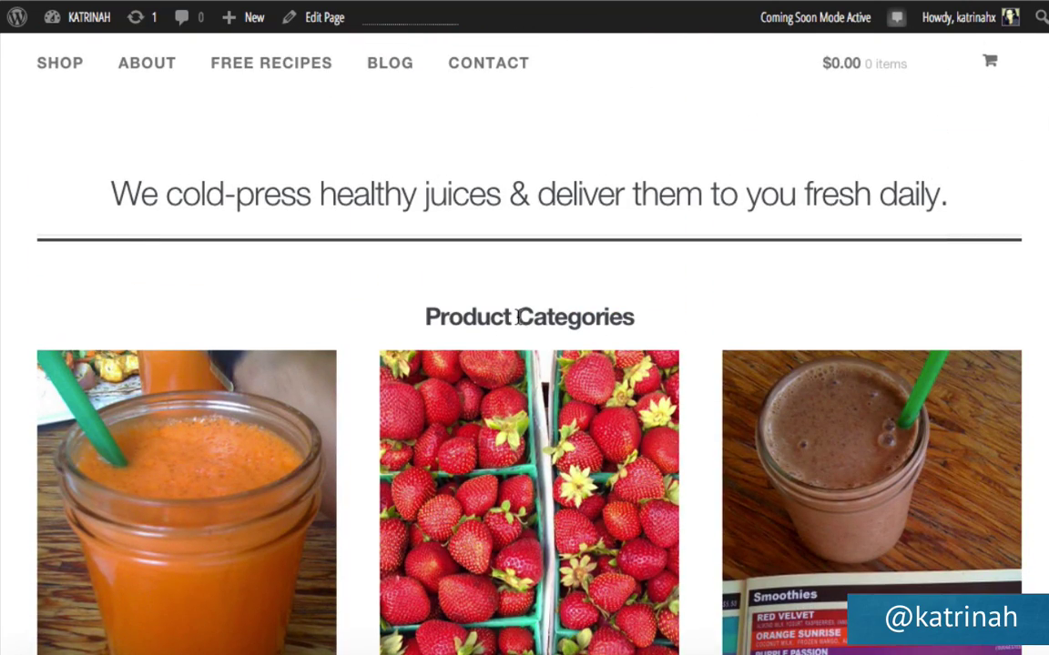
{"action": "scroll", "coordinate": [517, 328], "scroll_direction": "up", "scroll_amount": 2}
{"action": "scroll", "coordinate": [519, 336], "scroll_direction": "down", "scroll_amount": 2}
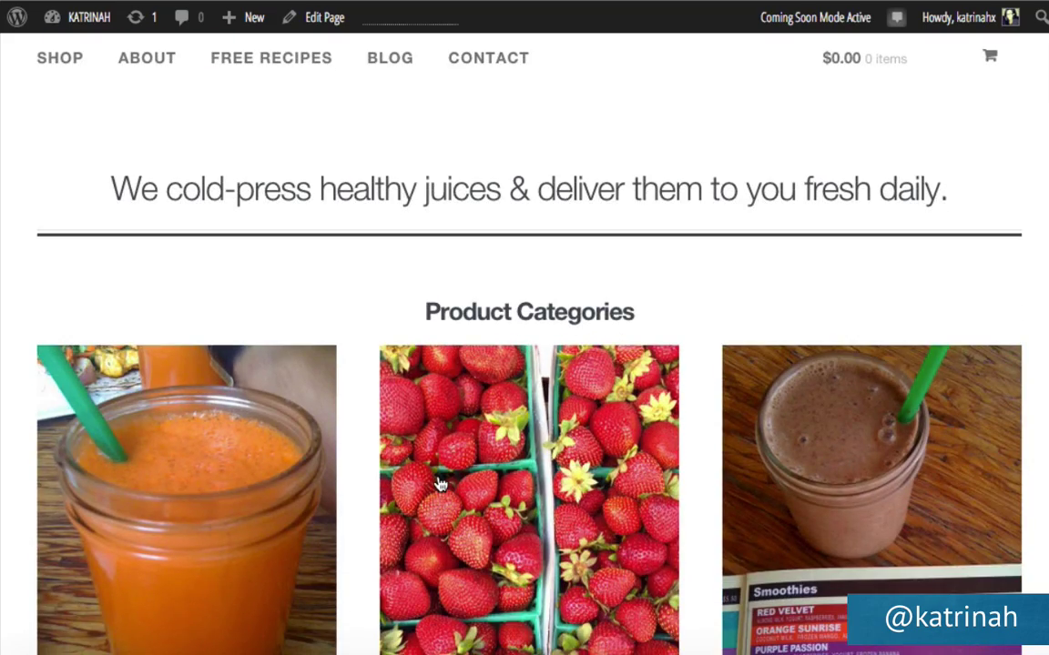
{"action": "scroll", "coordinate": [440, 484], "scroll_direction": "down", "scroll_amount": 6}
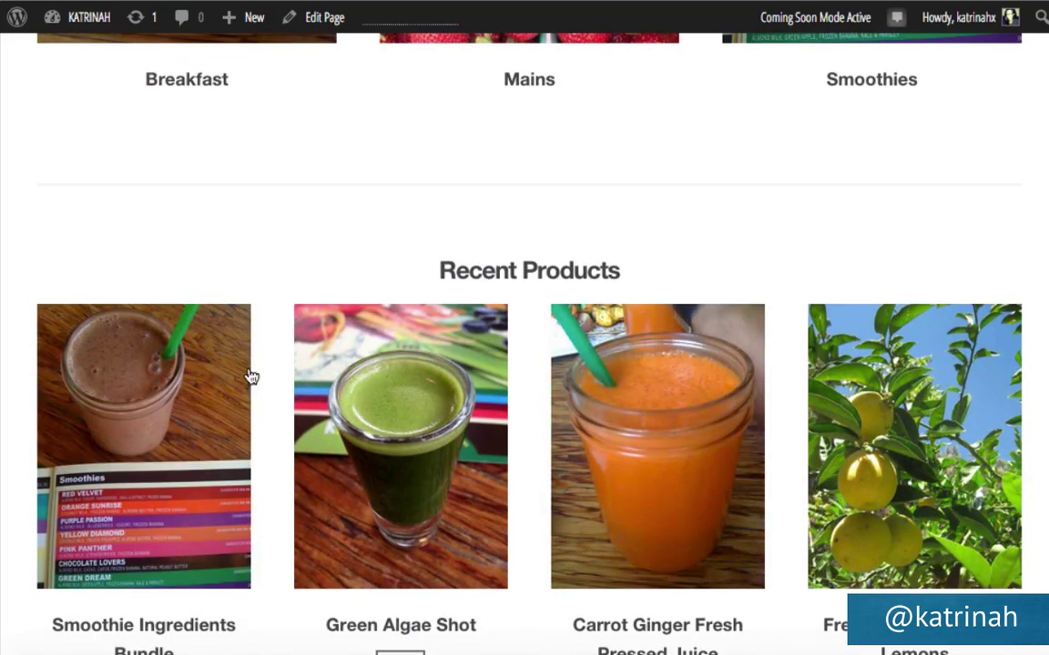
{"action": "scroll", "coordinate": [445, 426], "scroll_direction": "down", "scroll_amount": 6}
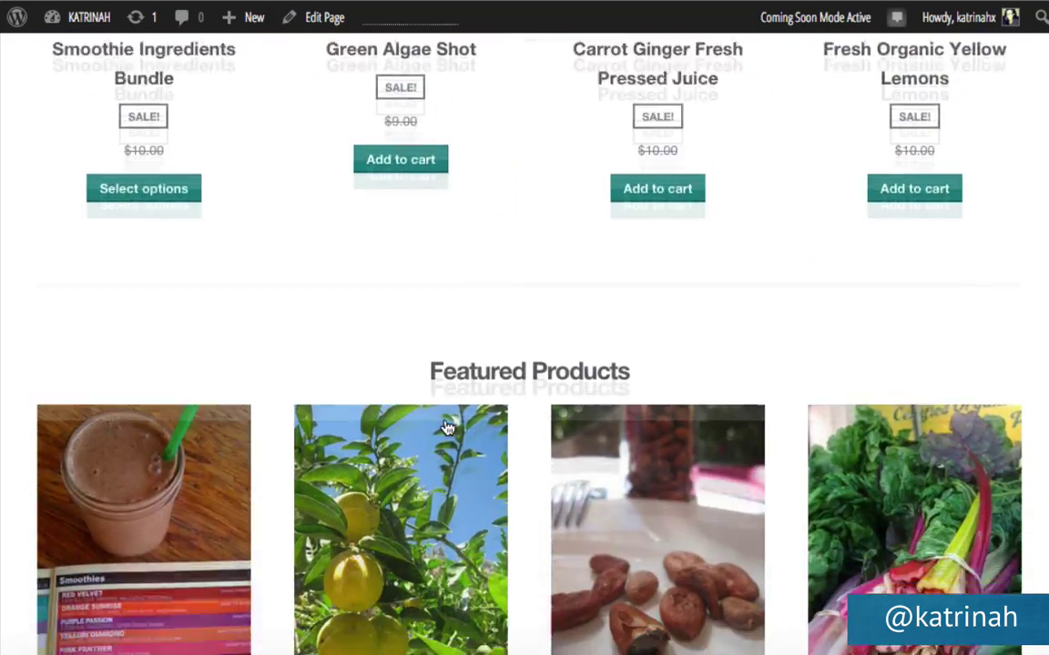
{"action": "scroll", "coordinate": [446, 428], "scroll_direction": "down", "scroll_amount": 2}
{"action": "scroll", "coordinate": [602, 440], "scroll_direction": "down", "scroll_amount": 5}
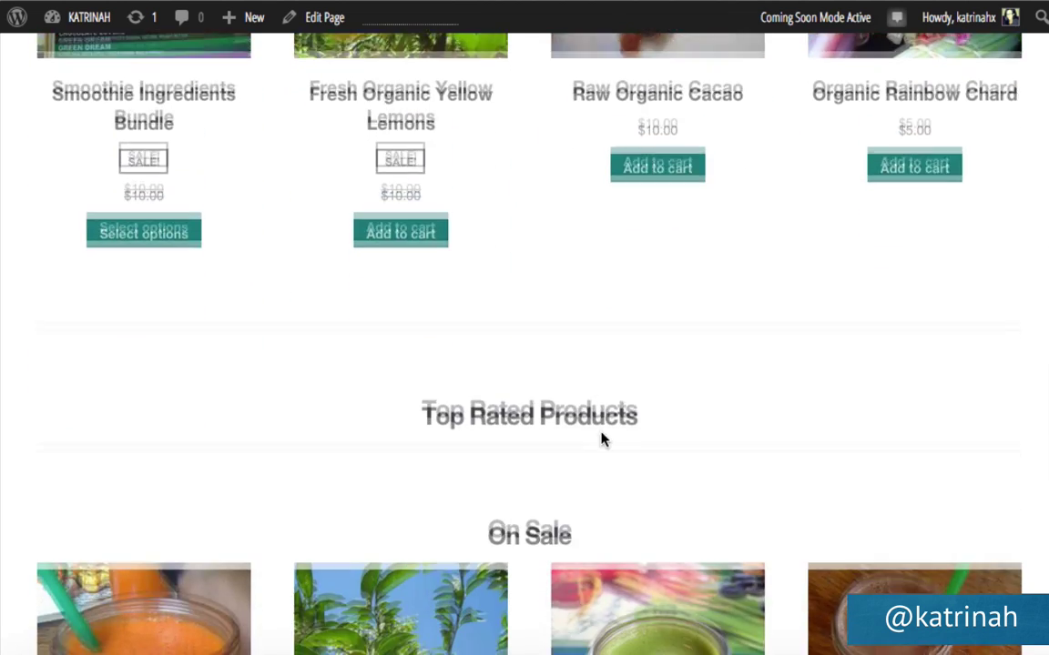
{"action": "scroll", "coordinate": [601, 440], "scroll_direction": "down", "scroll_amount": 1}
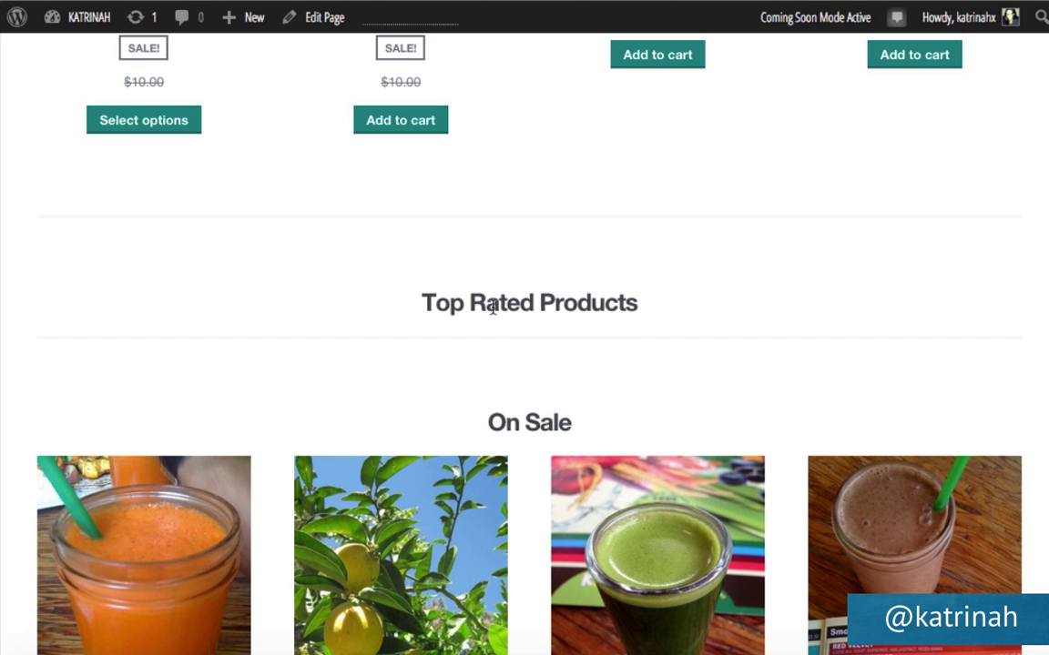
{"action": "scroll", "coordinate": [648, 314], "scroll_direction": "up", "scroll_amount": 4}
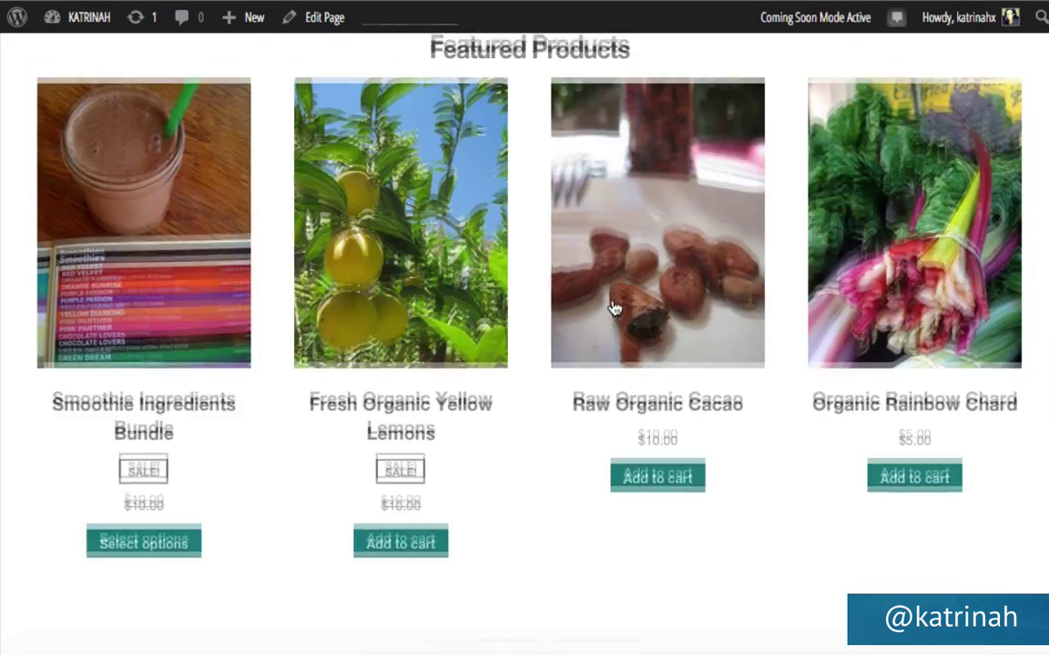
{"action": "scroll", "coordinate": [614, 309], "scroll_direction": "up", "scroll_amount": 8}
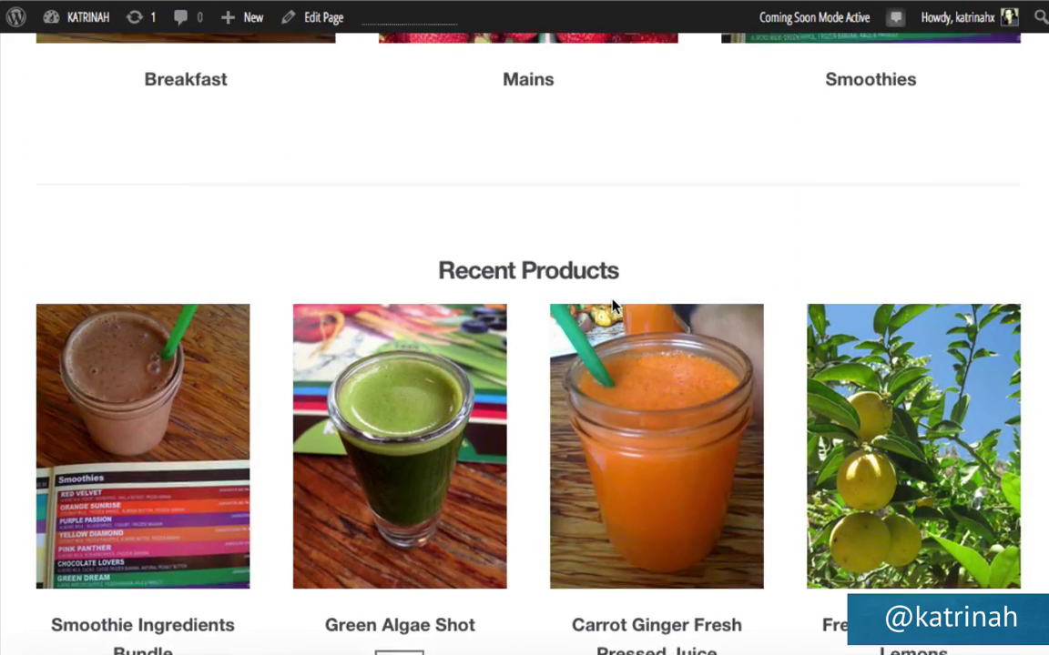
{"action": "scroll", "coordinate": [566, 271], "scroll_direction": "up", "scroll_amount": 5}
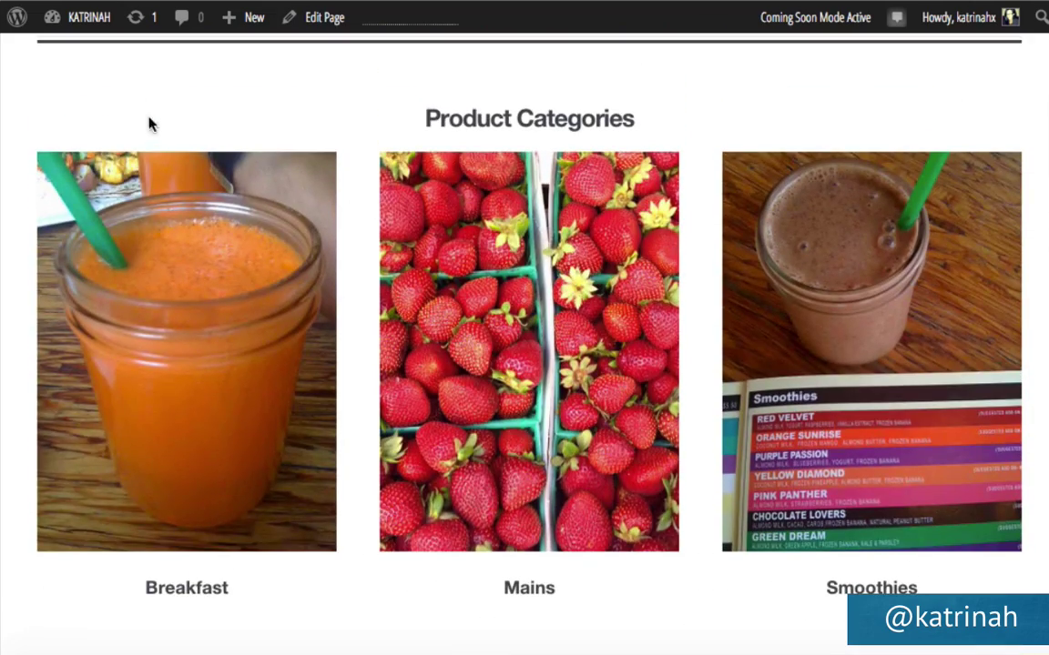
{"action": "mouse_move", "coordinate": [73, 27]}
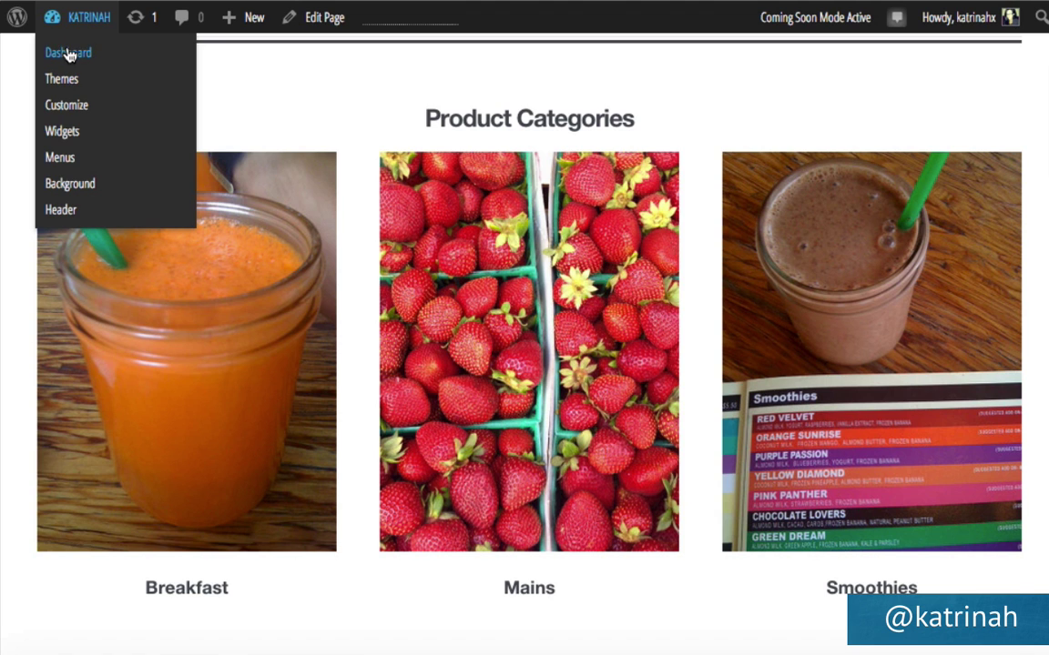
Switch off Storefront Recent Products and Popular Products in Appearance > Homepage and save.
{"action": "left_click", "coordinate": [69, 54]}
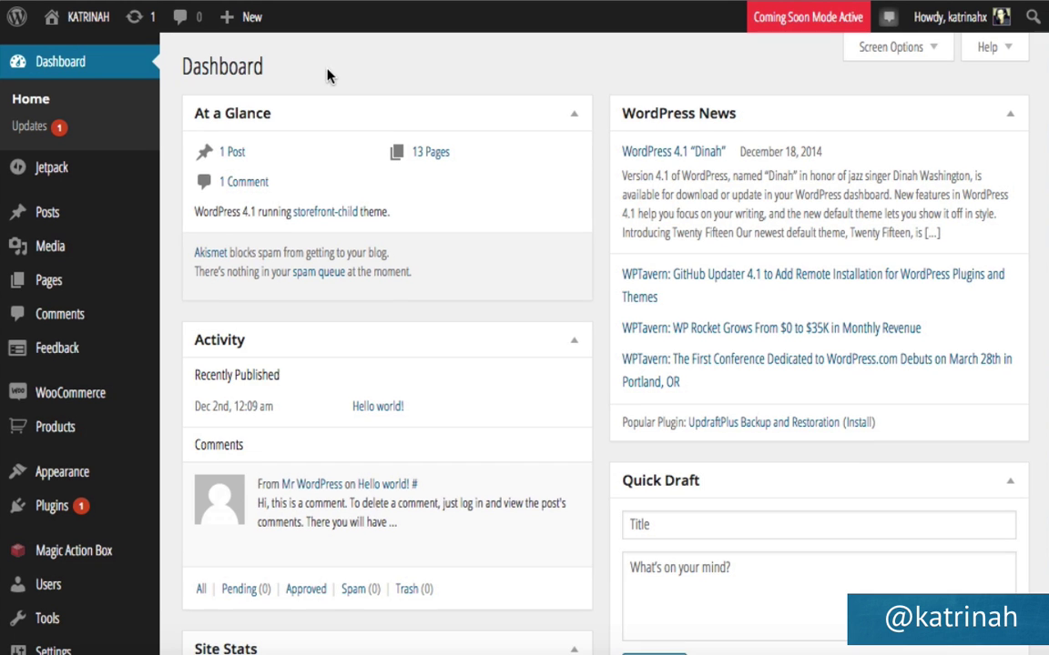
{"action": "mouse_move", "coordinate": [68, 480]}
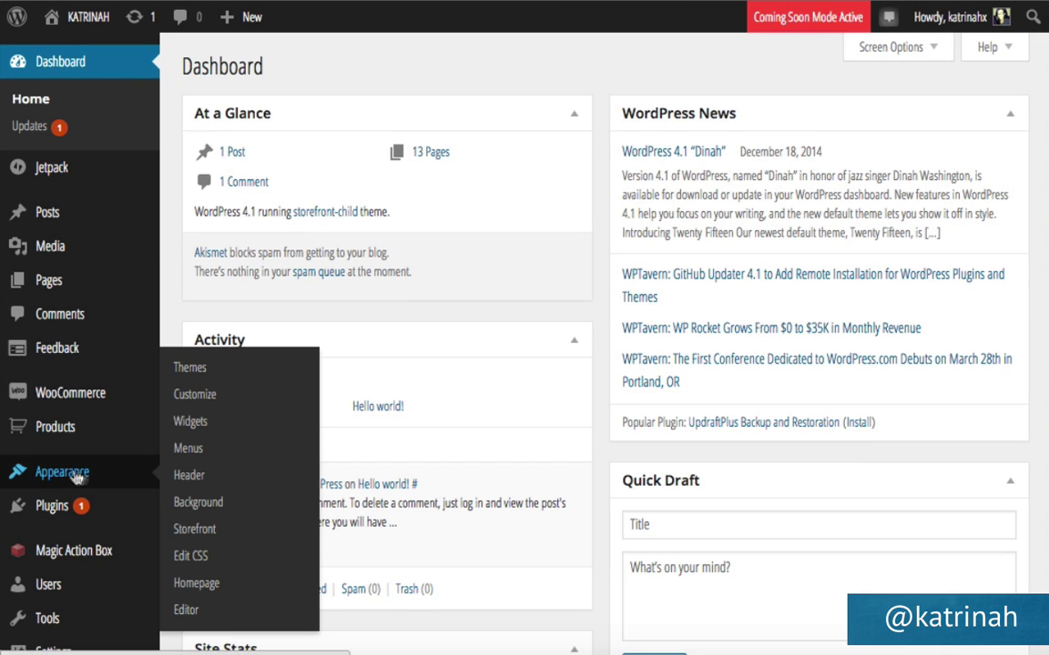
{"action": "left_click", "coordinate": [196, 584]}
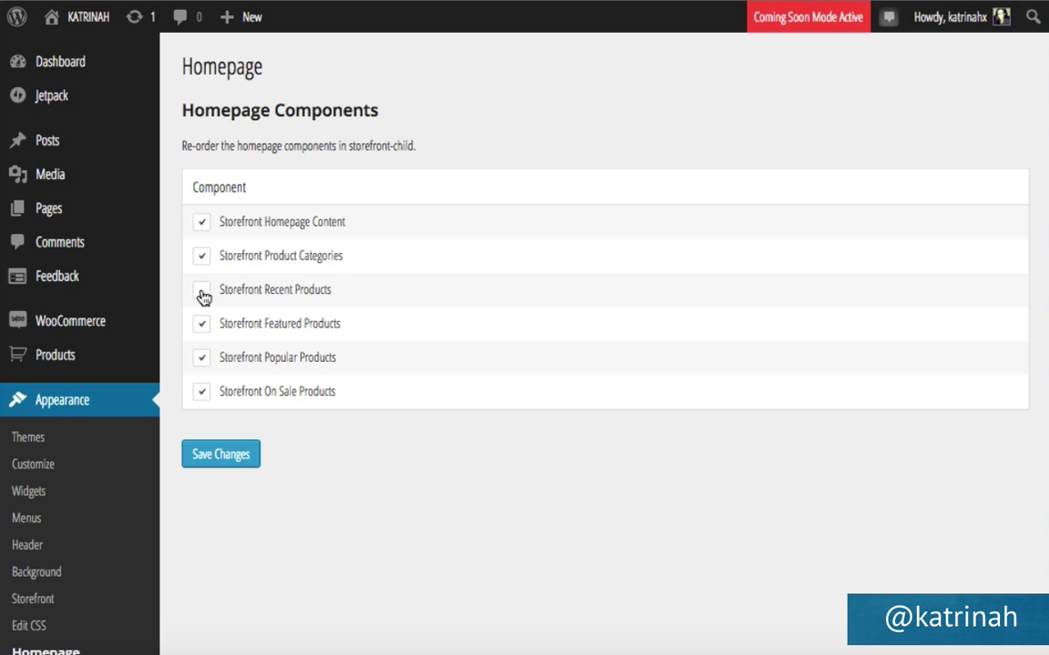
{"action": "left_click", "coordinate": [202, 293]}
{"action": "left_click", "coordinate": [228, 455]}
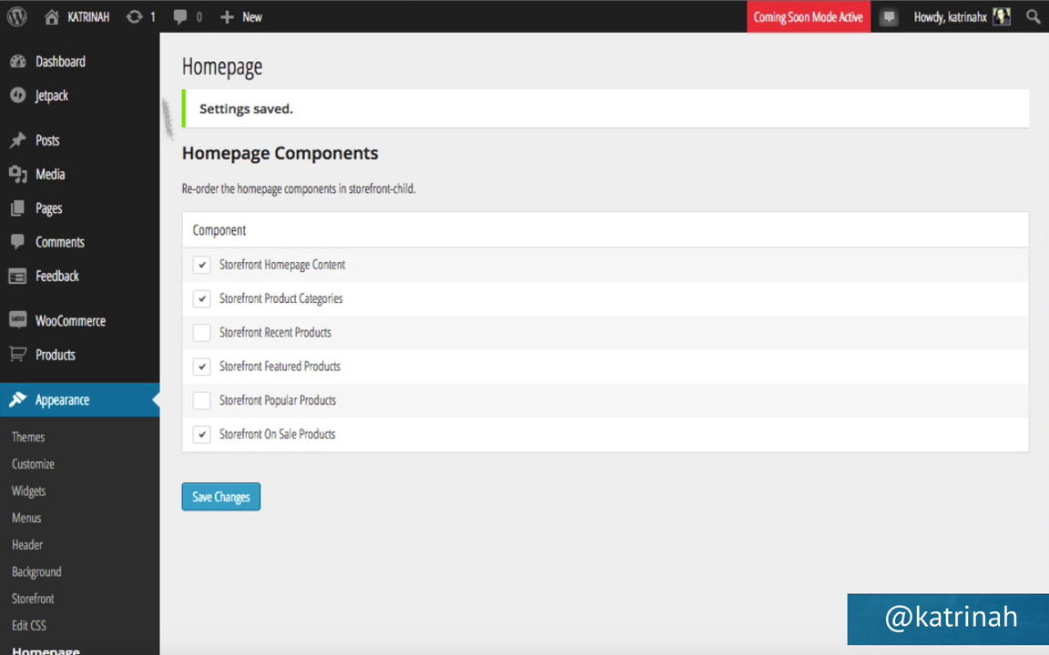
Visit the live front page, scroll through its remaining sections, then go to the Blog page.
{"action": "mouse_move", "coordinate": [85, 19]}
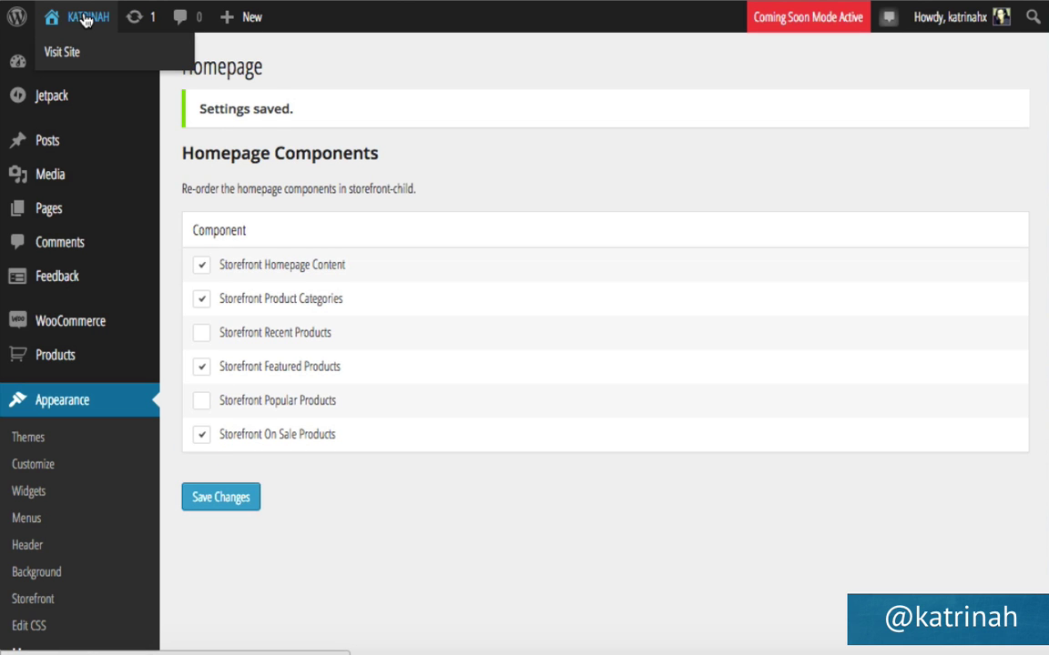
{"action": "left_click", "coordinate": [85, 19]}
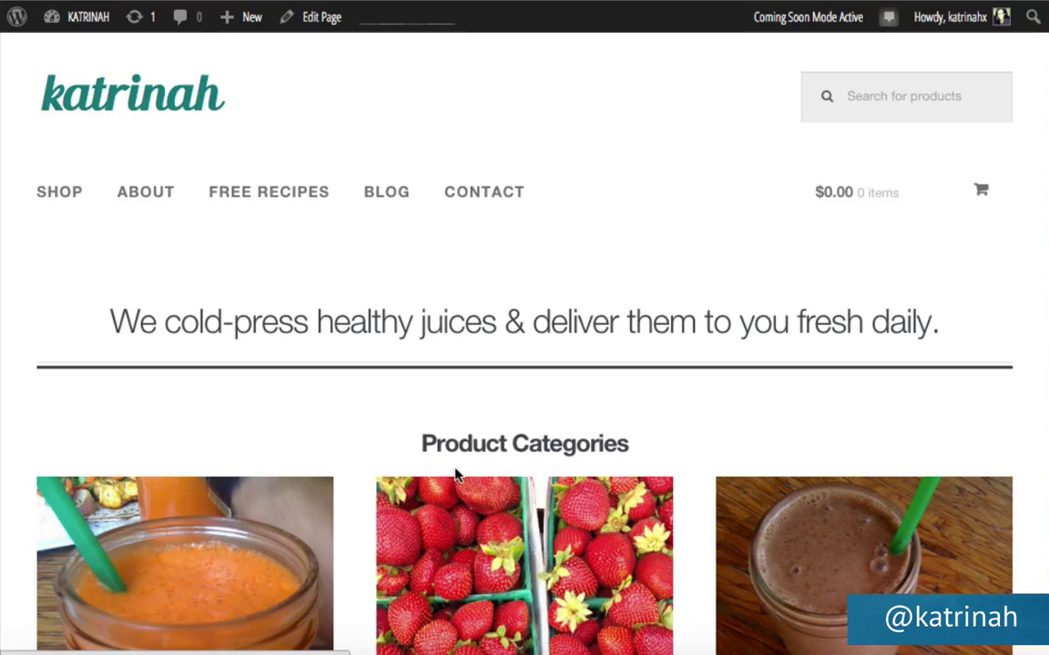
{"action": "scroll", "coordinate": [457, 476], "scroll_direction": "down", "scroll_amount": 4}
{"action": "scroll", "coordinate": [457, 476], "scroll_direction": "down", "scroll_amount": 10}
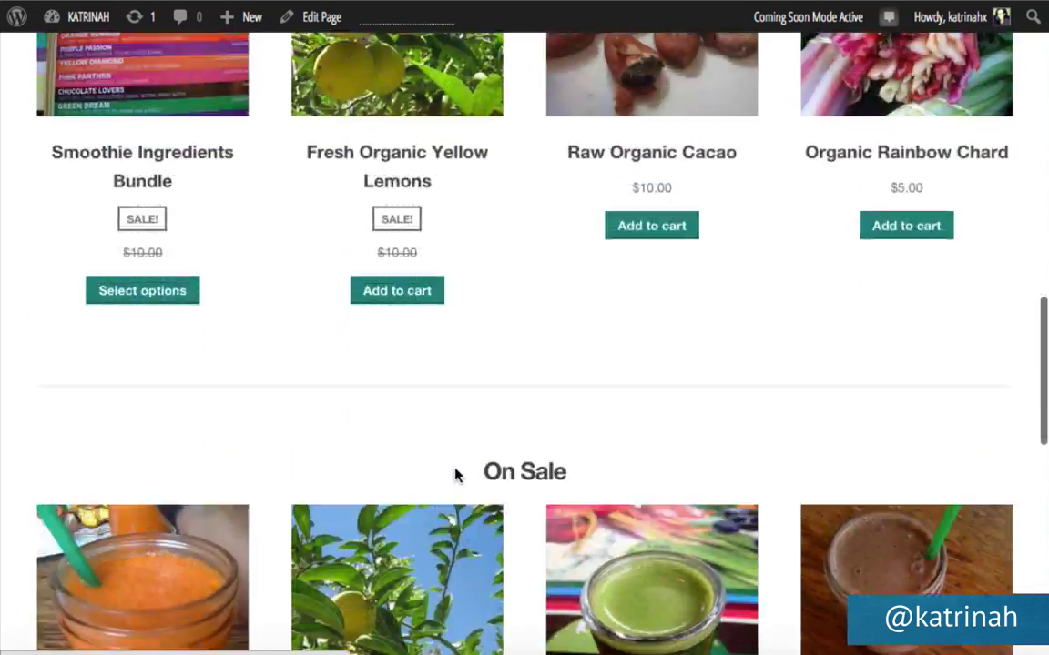
{"action": "scroll", "coordinate": [457, 476], "scroll_direction": "down", "scroll_amount": 8}
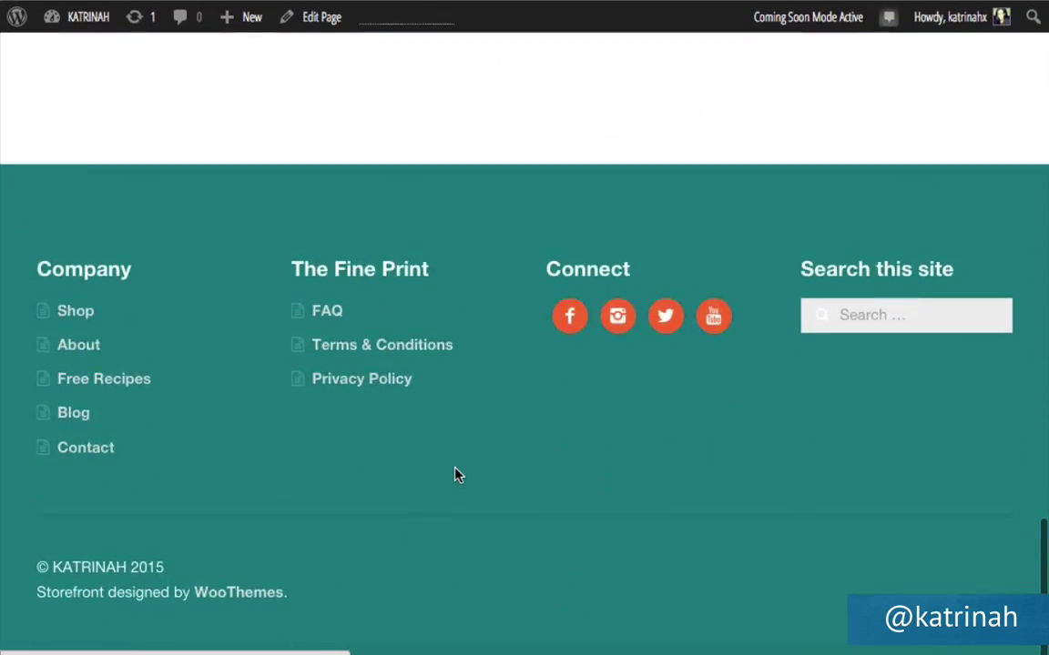
{"action": "scroll", "coordinate": [457, 476], "scroll_direction": "up", "scroll_amount": 1}
{"action": "scroll", "coordinate": [457, 476], "scroll_direction": "up", "scroll_amount": 20}
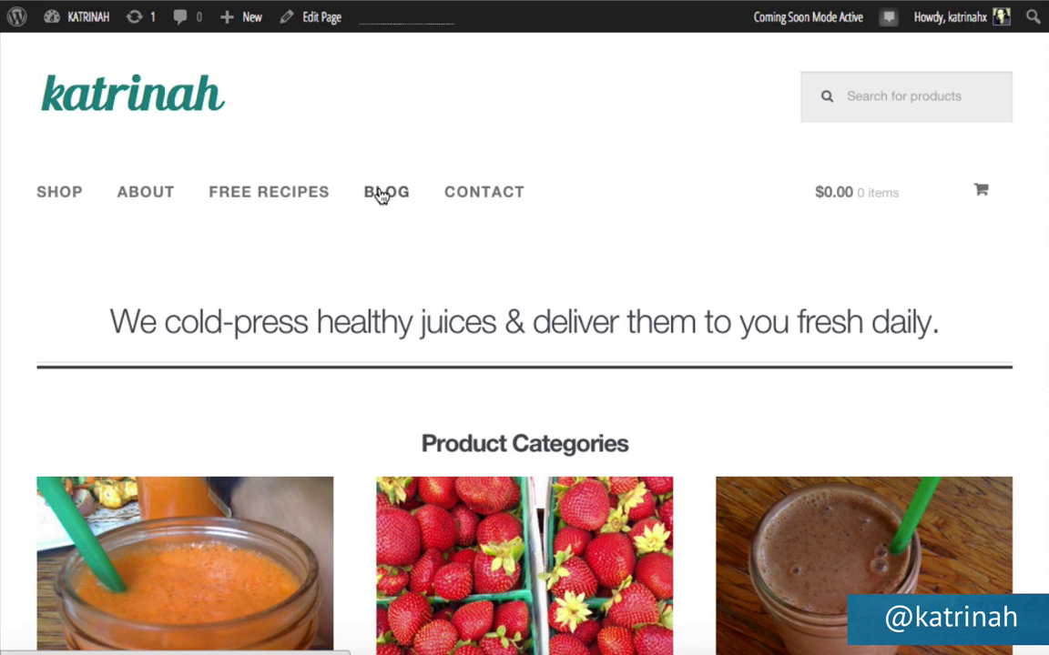
{"action": "left_click", "coordinate": [383, 195]}
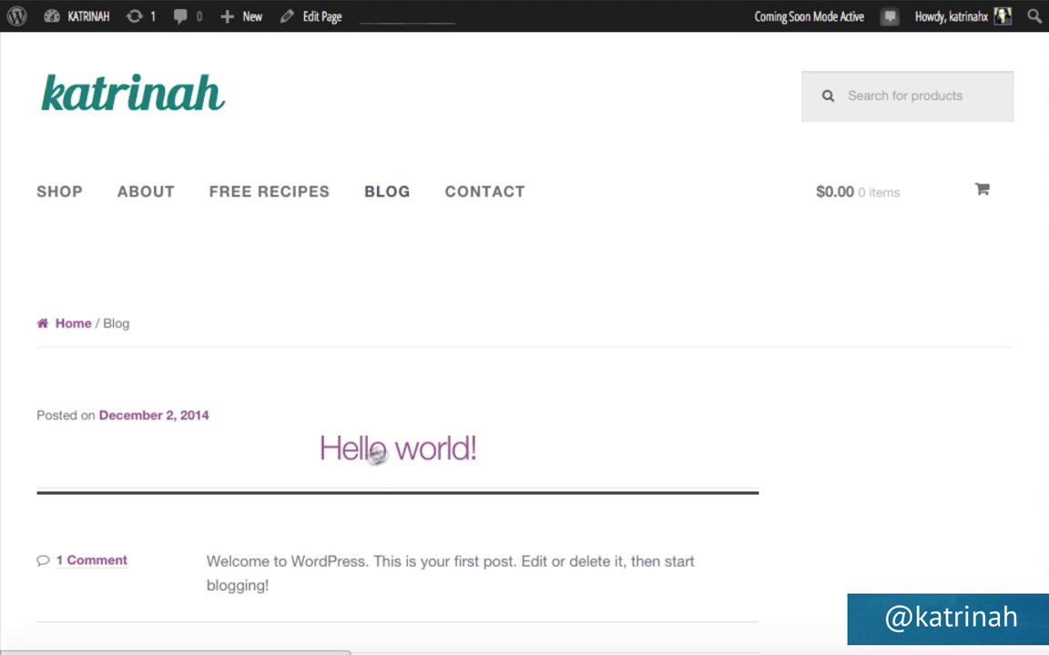
Open the Customizer from the admin bar while on the Blog page.
{"action": "mouse_move", "coordinate": [75, 27]}
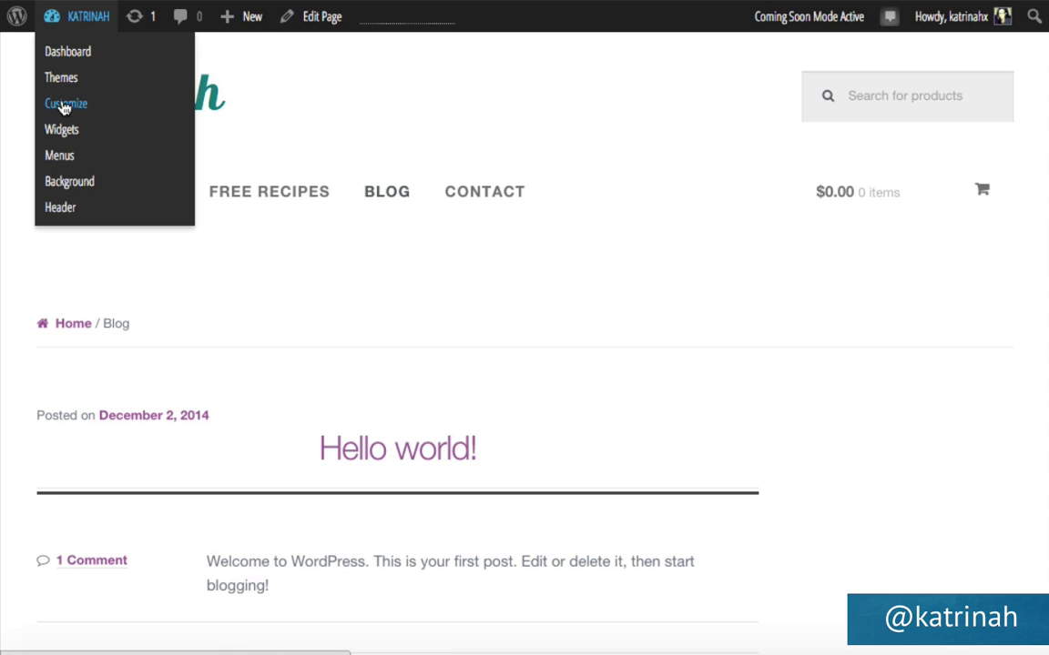
{"action": "left_click", "coordinate": [63, 106]}
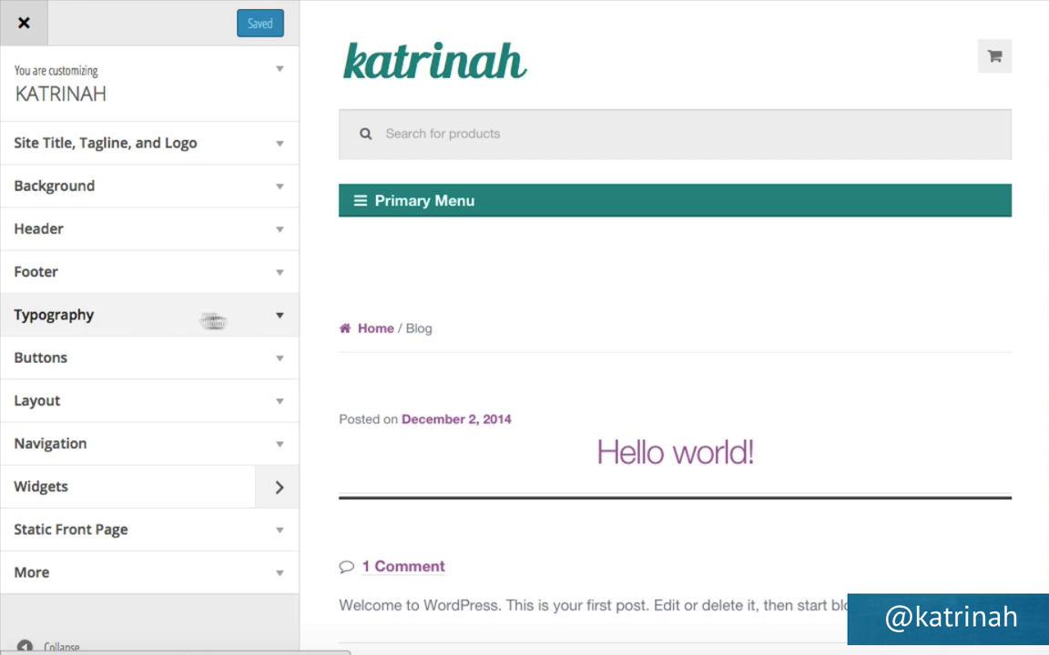
Replace the link and accent colour #a46497 with a teal value, publish it, and close the Customizer.
{"action": "left_click", "coordinate": [281, 320]}
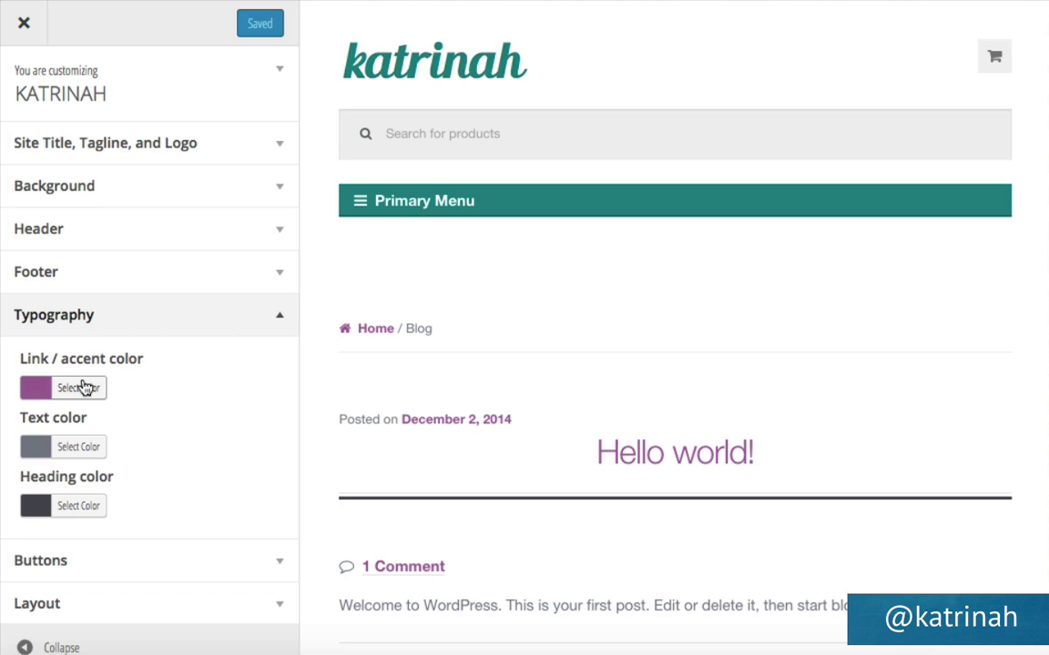
{"action": "left_click", "coordinate": [84, 389]}
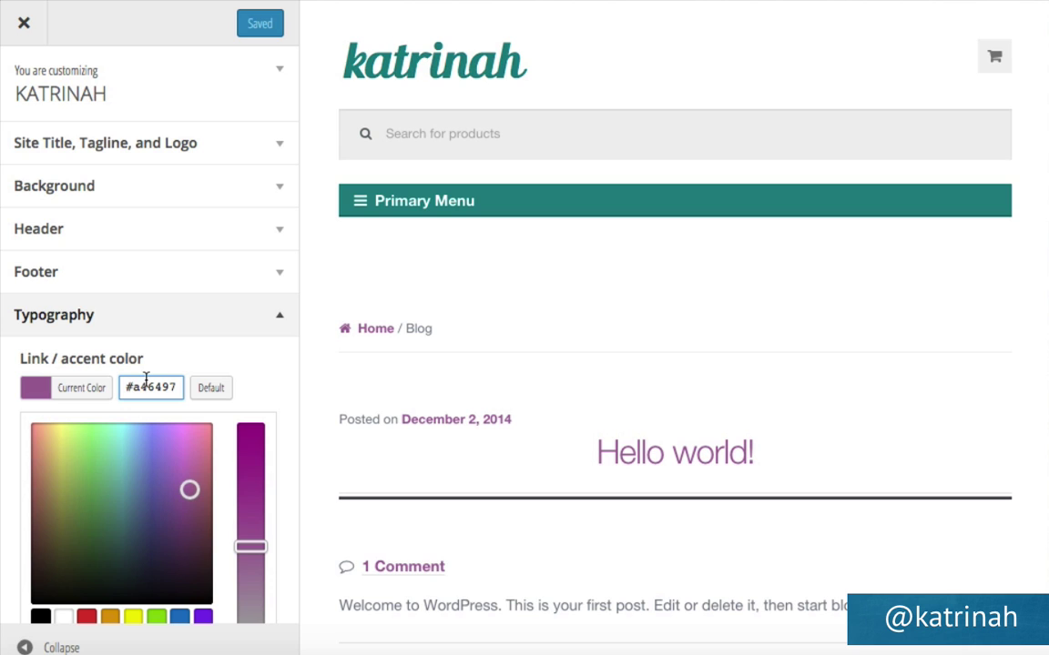
{"action": "triple_click", "coordinate": [146, 379]}
{"action": "key", "text": "ctrl+v"}
{"action": "left_click", "coordinate": [233, 364]}
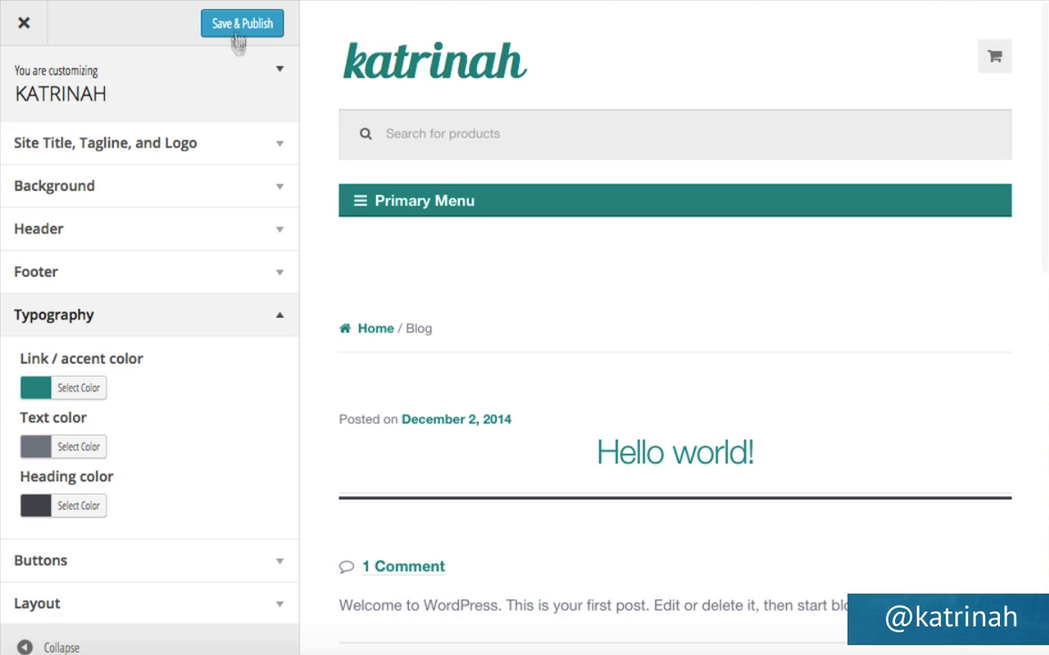
{"action": "left_click", "coordinate": [245, 30]}
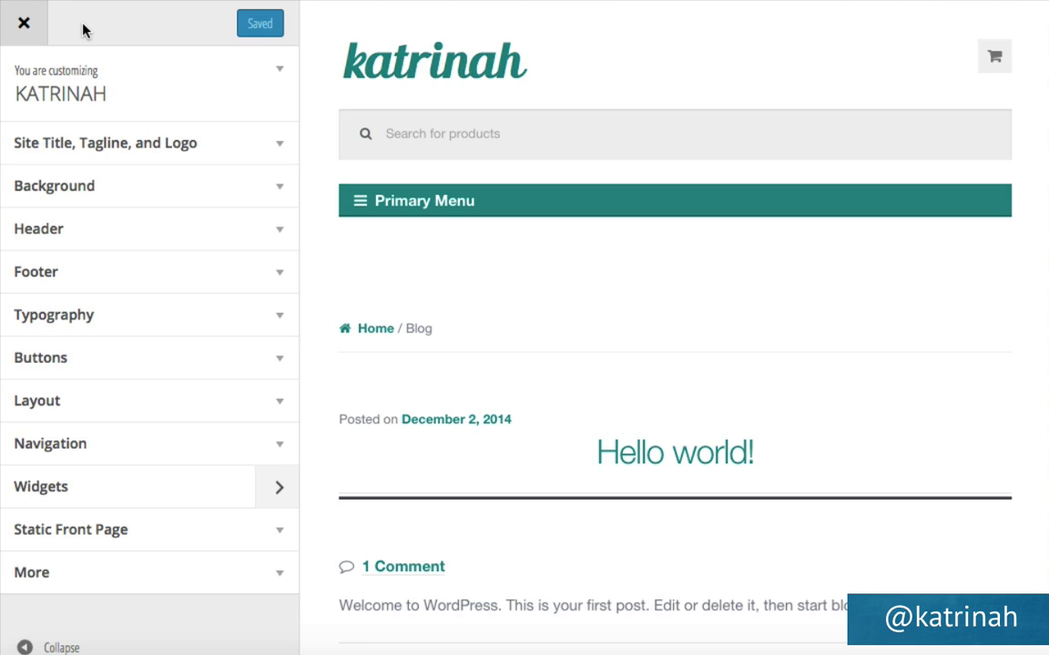
{"action": "left_click", "coordinate": [25, 26]}
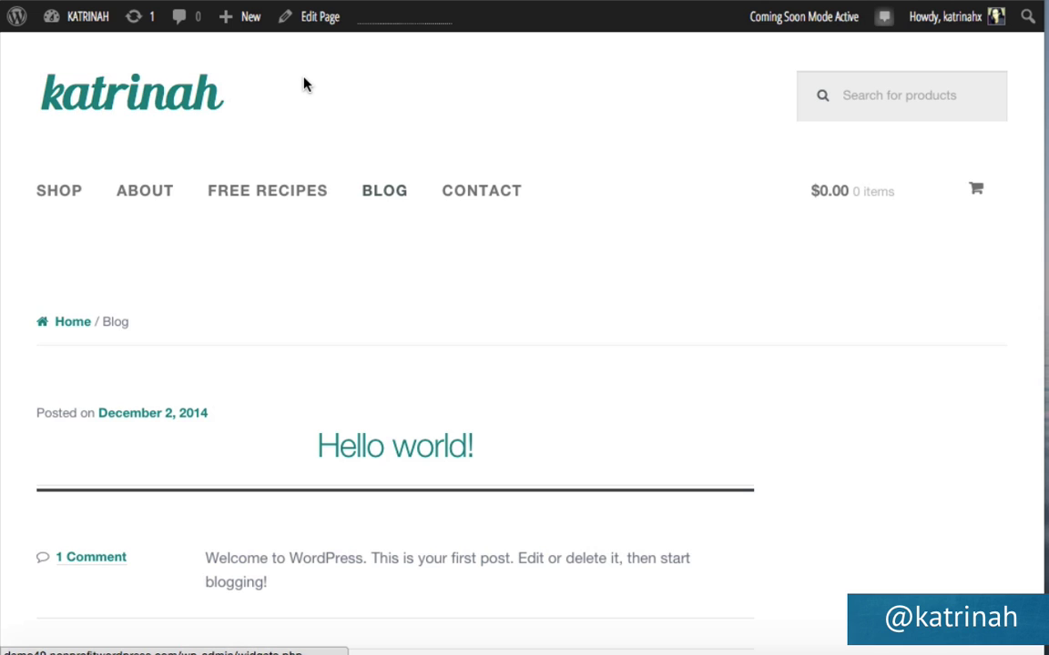
Go from the Dashboard to Appearance > Widgets and expand the empty Sidebar widget area.
{"action": "mouse_move", "coordinate": [94, 21]}
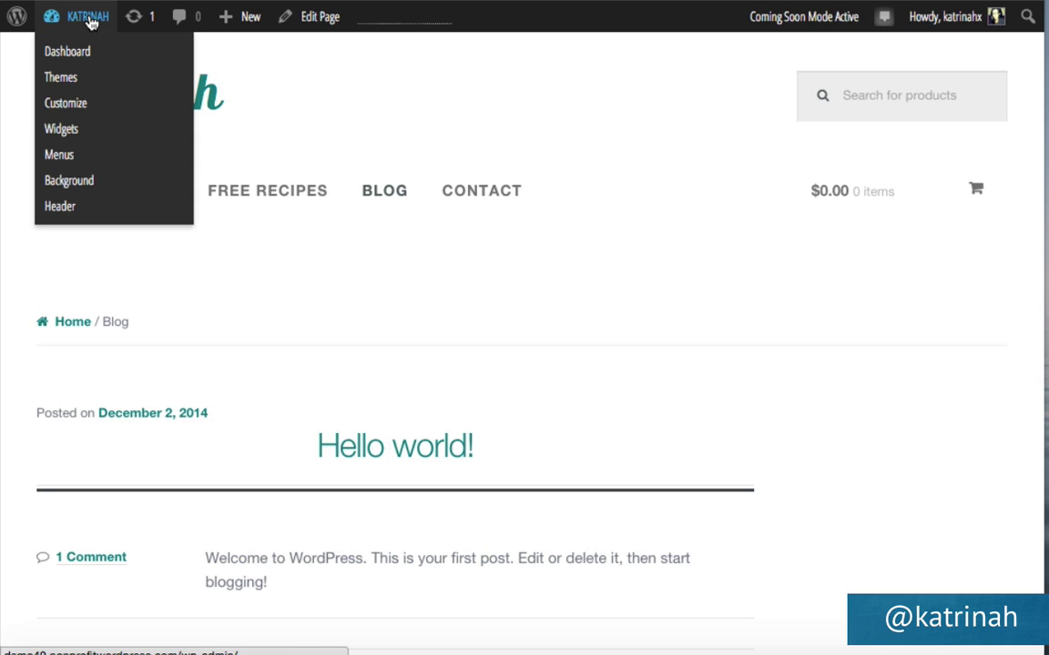
{"action": "left_click", "coordinate": [56, 58]}
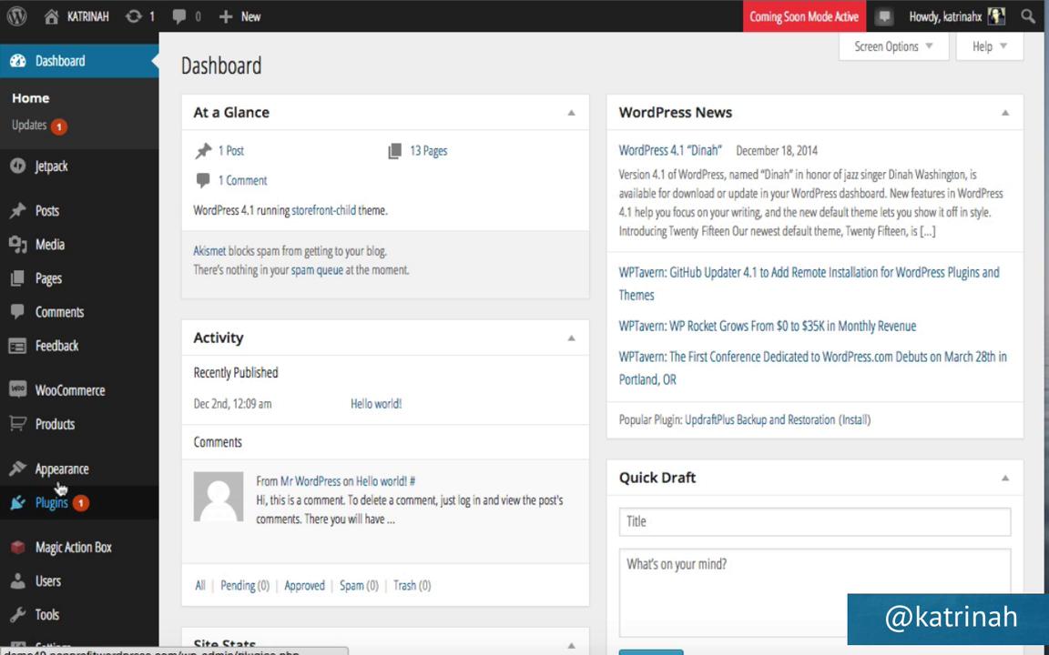
{"action": "mouse_move", "coordinate": [29, 473]}
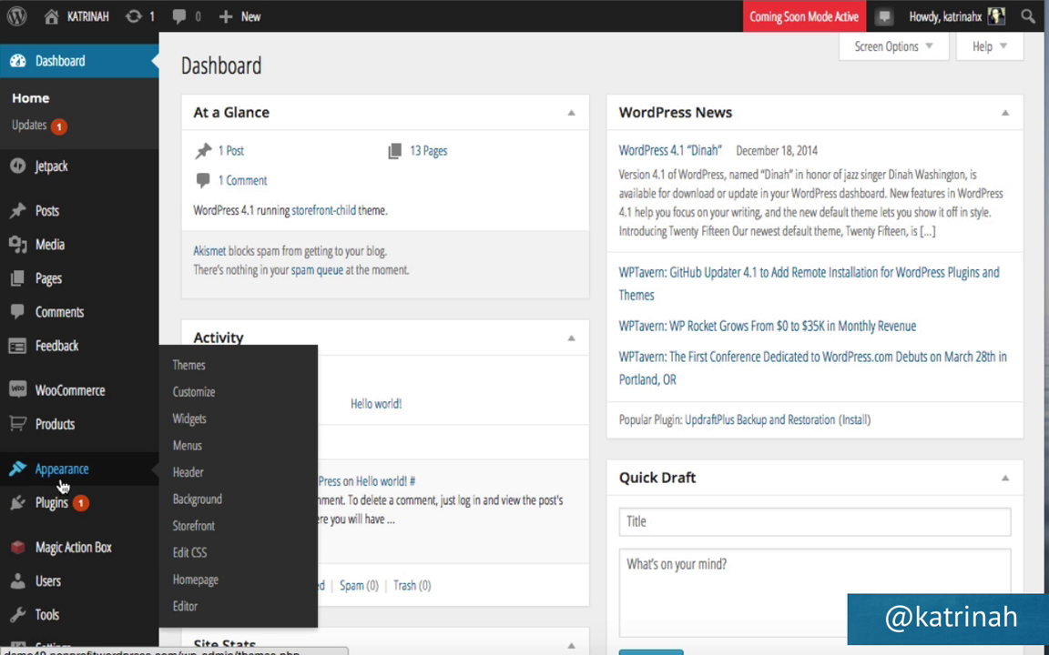
{"action": "left_click", "coordinate": [193, 419]}
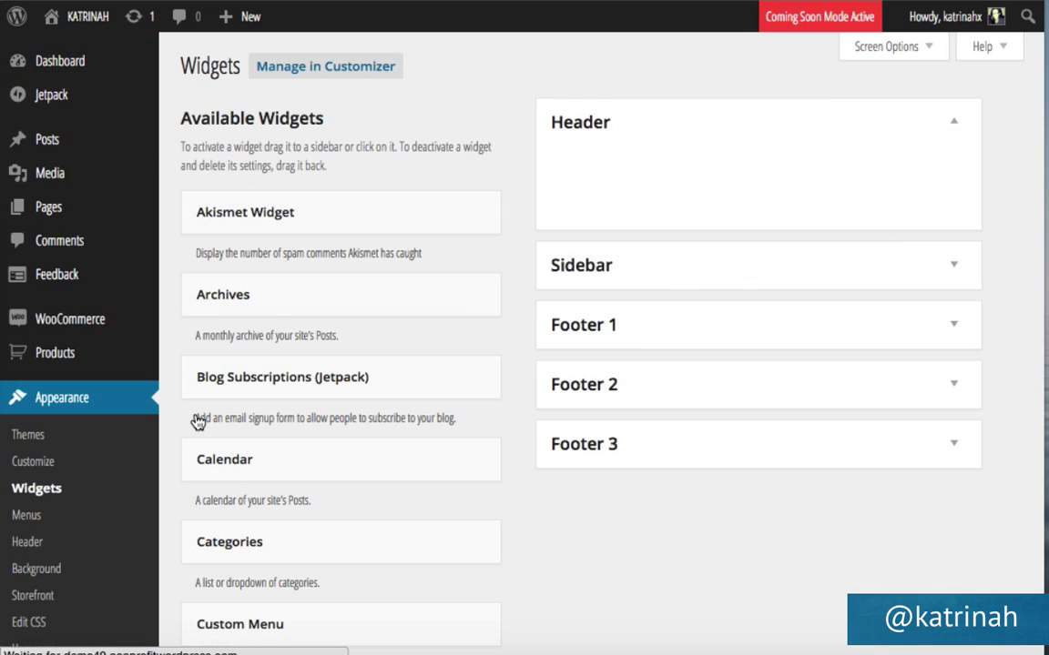
{"action": "left_click", "coordinate": [953, 270]}
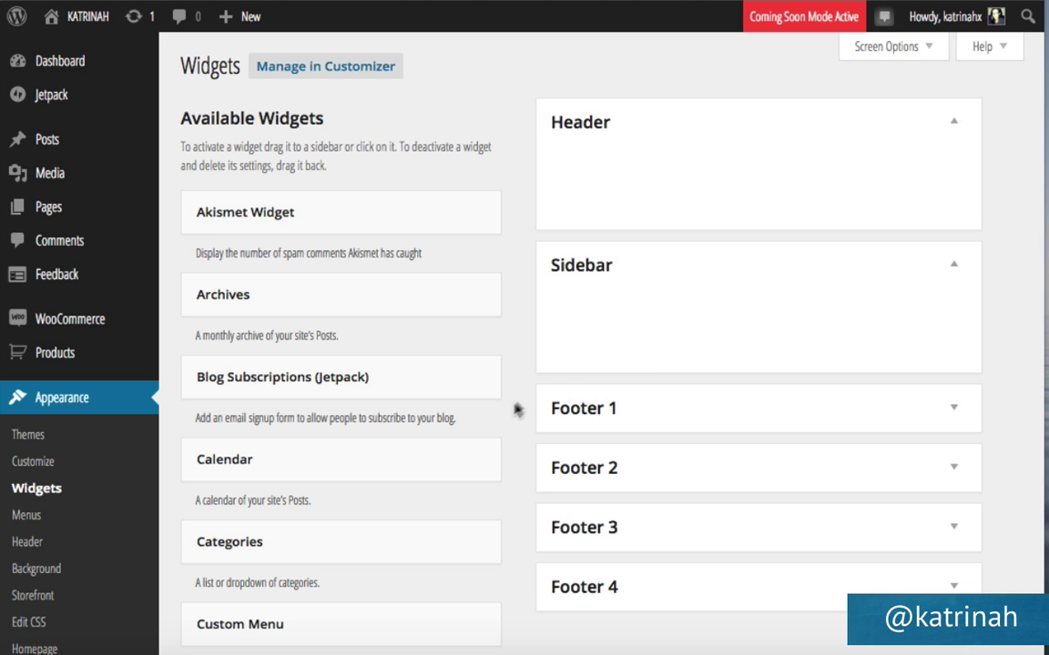
Add Simple Social Icons to the Sidebar and save its Connect settings with Twitter and YouTube links.
{"action": "scroll", "coordinate": [509, 364], "scroll_direction": "down", "scroll_amount": 13}
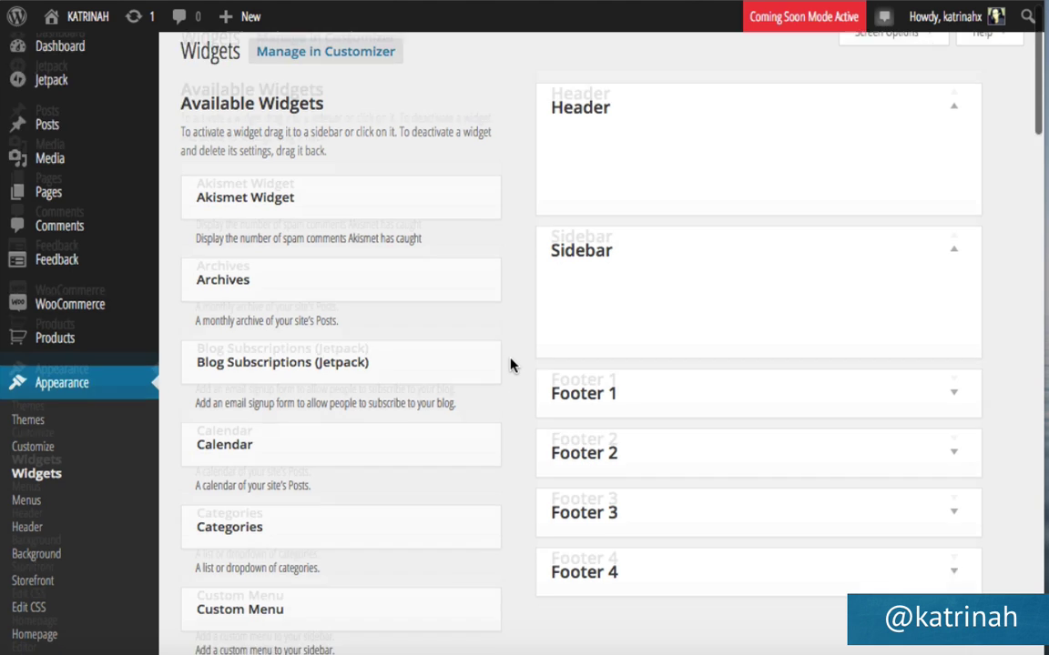
{"action": "scroll", "coordinate": [509, 364], "scroll_direction": "down", "scroll_amount": 3}
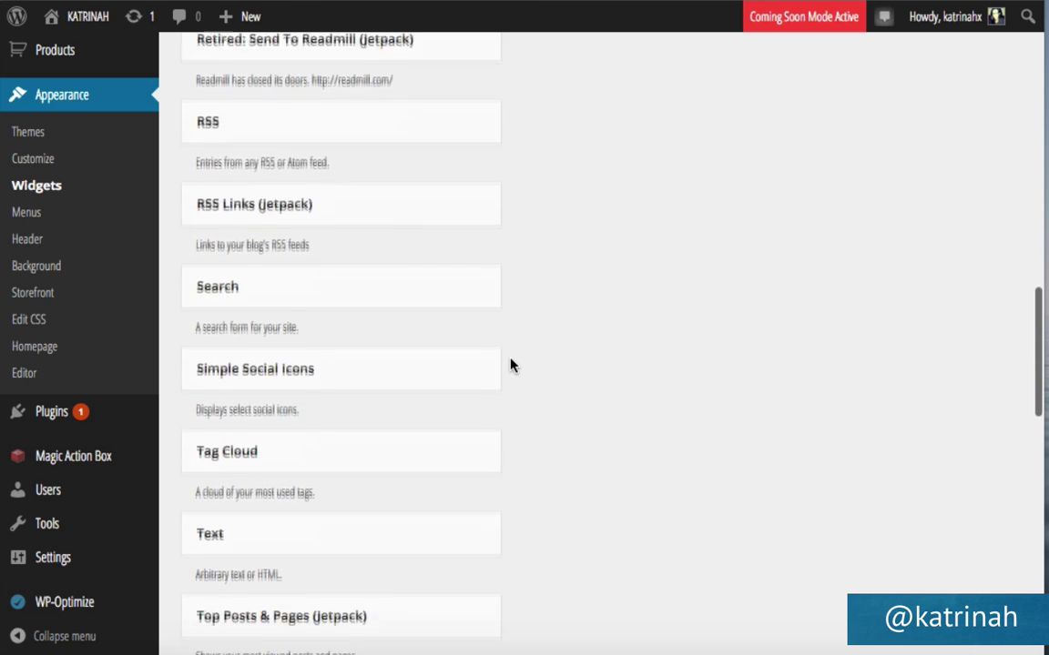
{"action": "left_click_drag", "start_coordinate": [287, 340], "coordinate": [647, 312]}
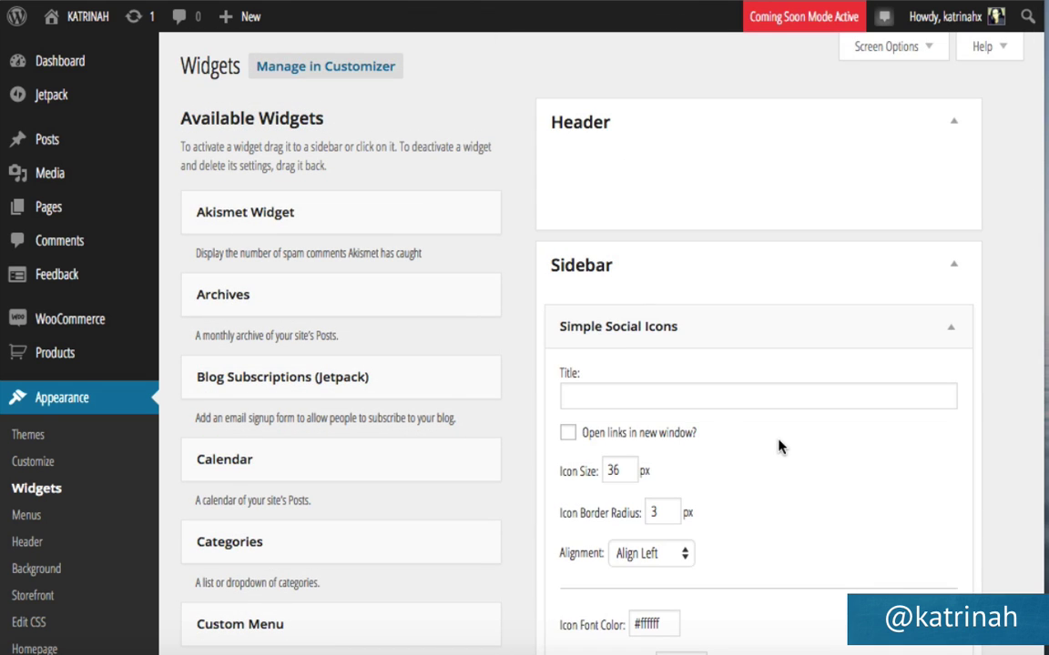
{"action": "scroll", "coordinate": [777, 445], "scroll_direction": "down", "scroll_amount": 3}
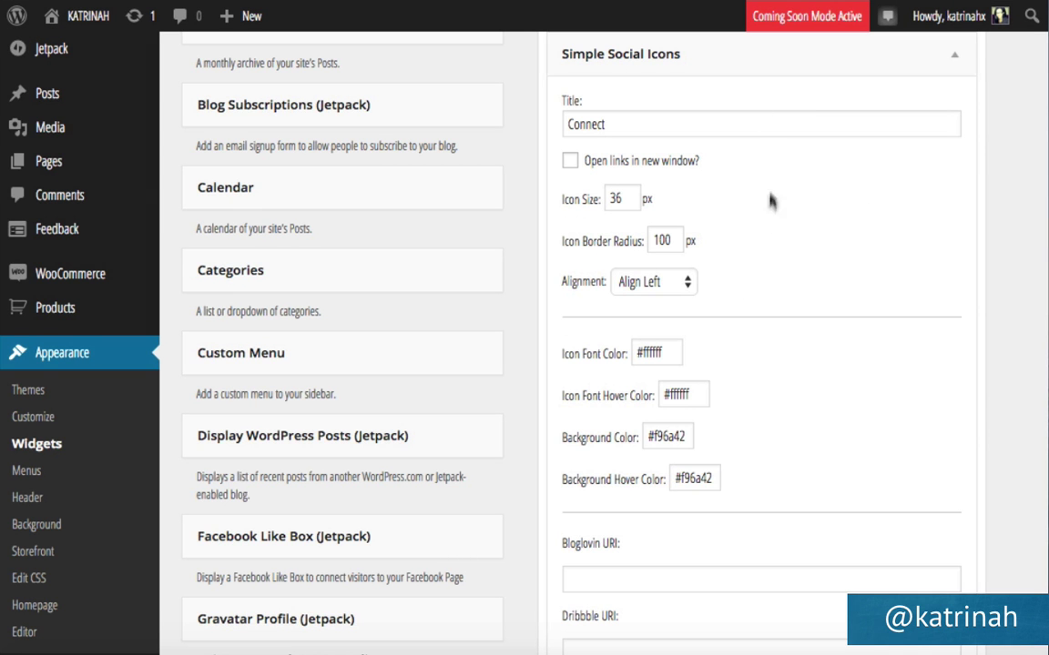
{"action": "scroll", "coordinate": [786, 357], "scroll_direction": "down", "scroll_amount": 5}
{"action": "scroll", "coordinate": [789, 362], "scroll_direction": "down", "scroll_amount": 9}
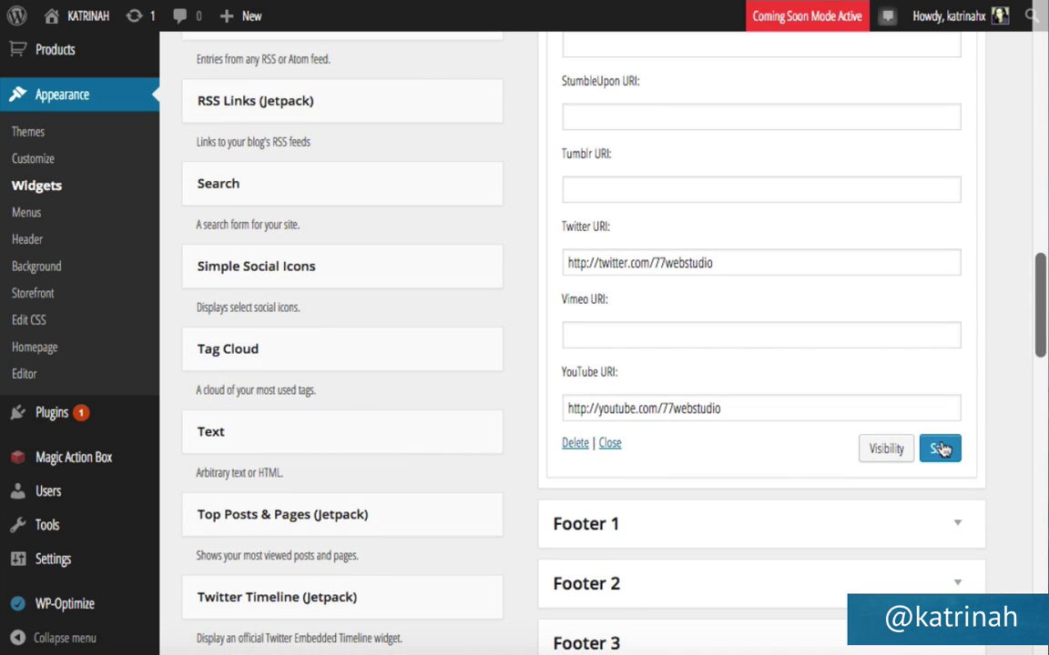
{"action": "left_click", "coordinate": [941, 447]}
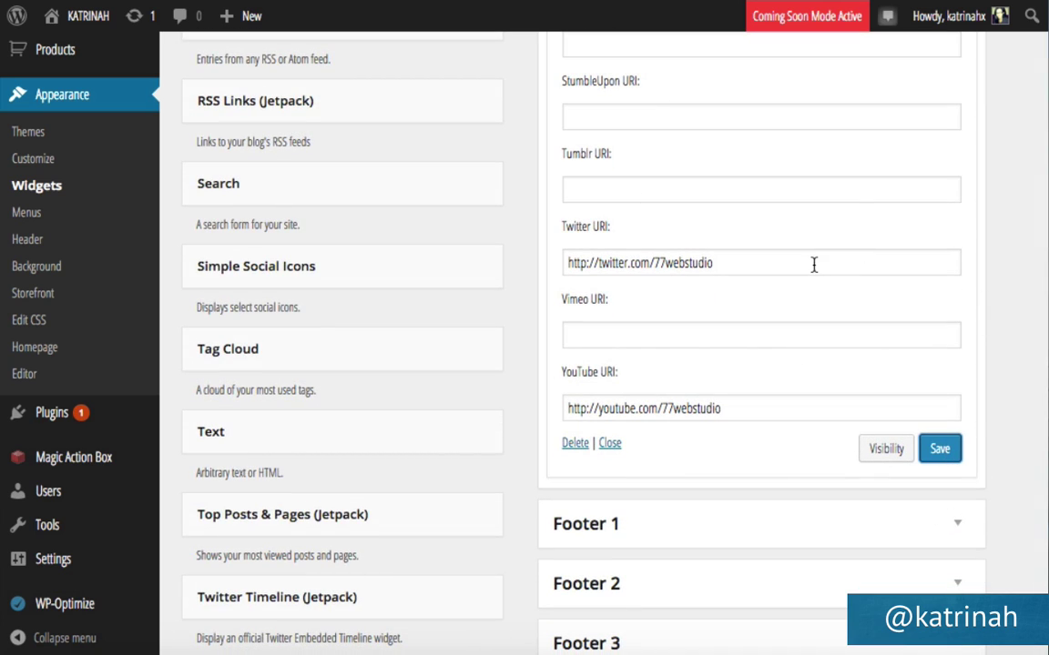
Collapse the Simple Social Icons widget and drag the Magic Action Box Widget into the Sidebar.
{"action": "scroll", "coordinate": [815, 264], "scroll_direction": "up", "scroll_amount": 15}
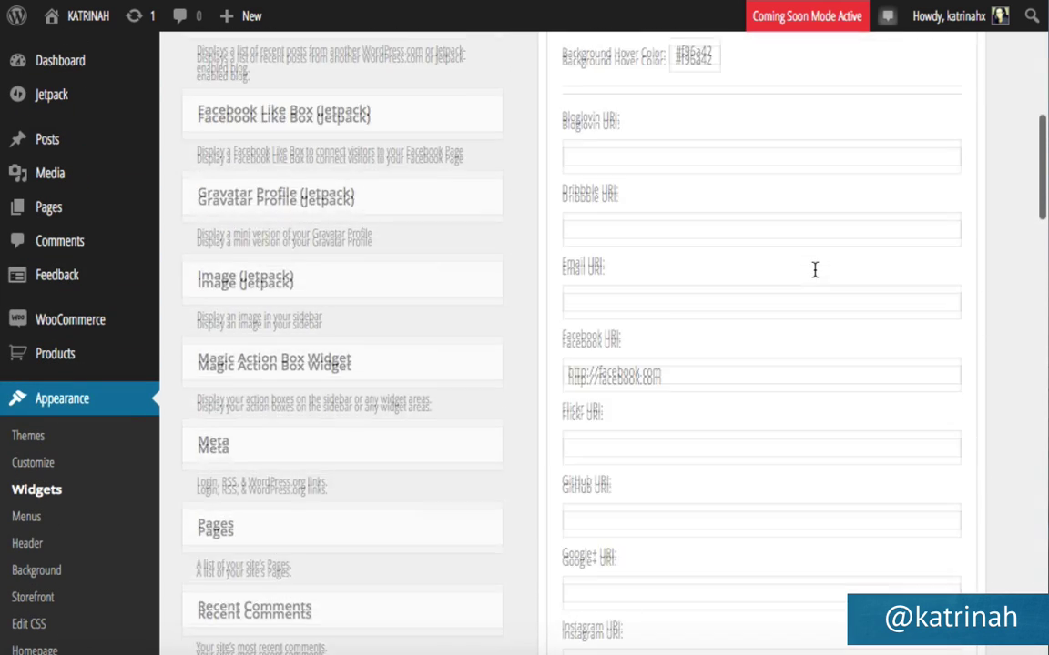
{"action": "scroll", "coordinate": [815, 269], "scroll_direction": "up", "scroll_amount": 6}
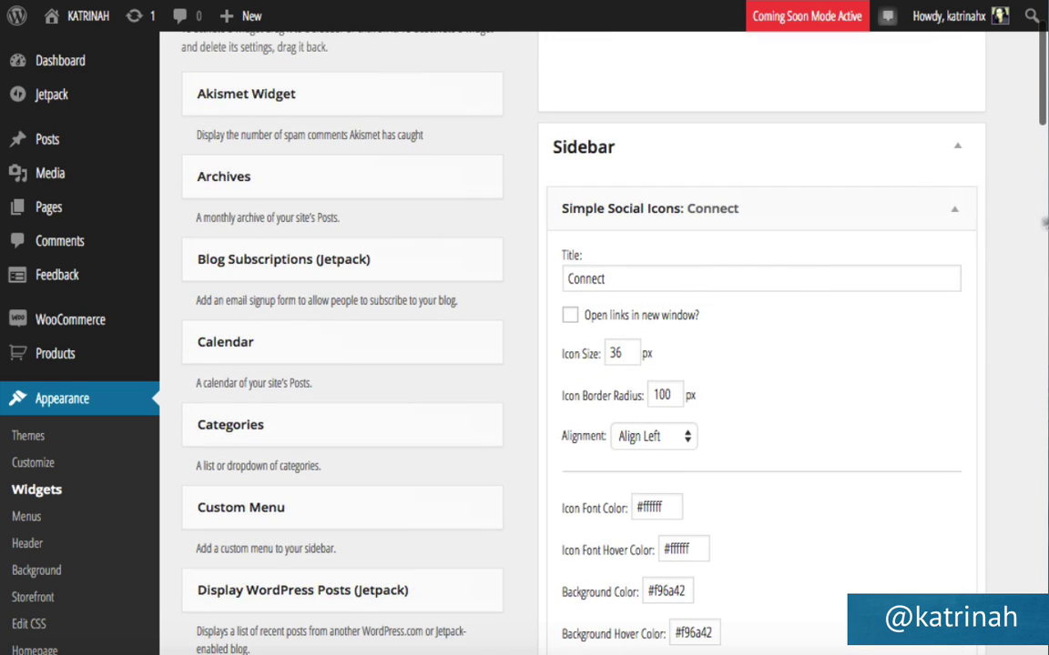
{"action": "left_click", "coordinate": [955, 207]}
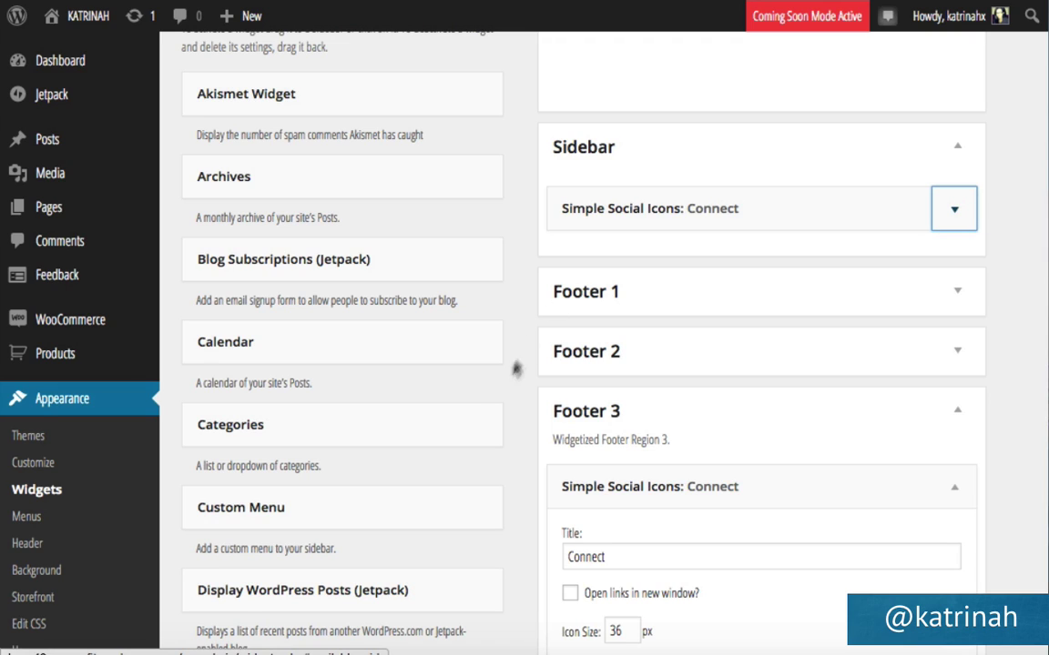
{"action": "scroll", "coordinate": [462, 404], "scroll_direction": "down", "scroll_amount": 6}
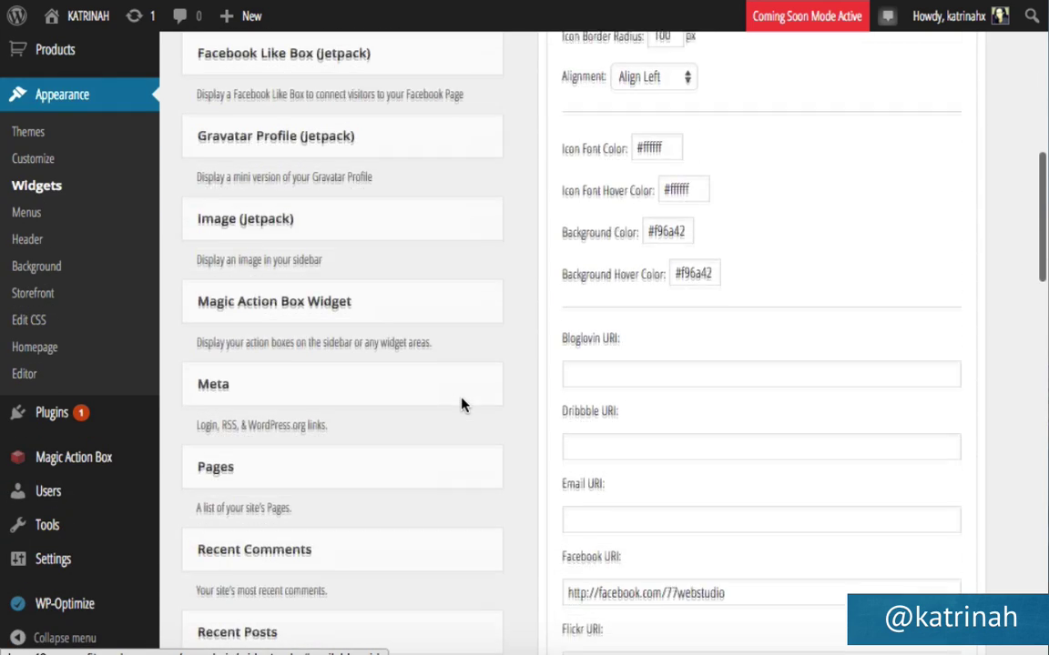
{"action": "scroll", "coordinate": [461, 404], "scroll_direction": "up", "scroll_amount": 1}
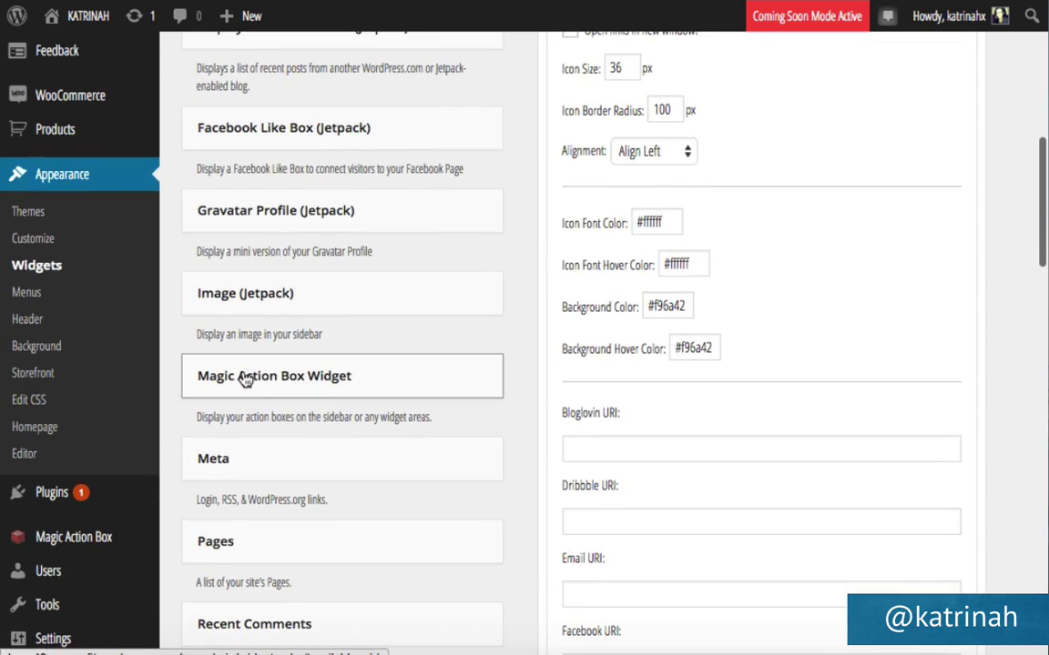
{"action": "left_click_drag", "start_coordinate": [244, 380], "coordinate": [607, 329]}
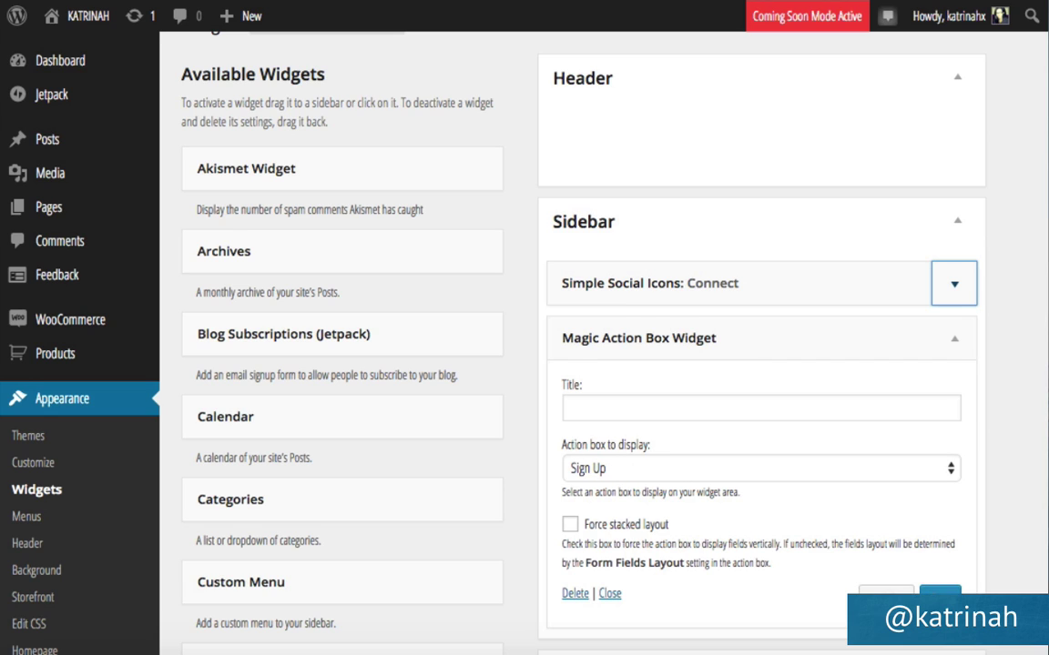
Save the Magic Action Box Widget showing the Sign Up box, then go to WooCommerce Settings.
{"action": "left_click", "coordinate": [939, 595]}
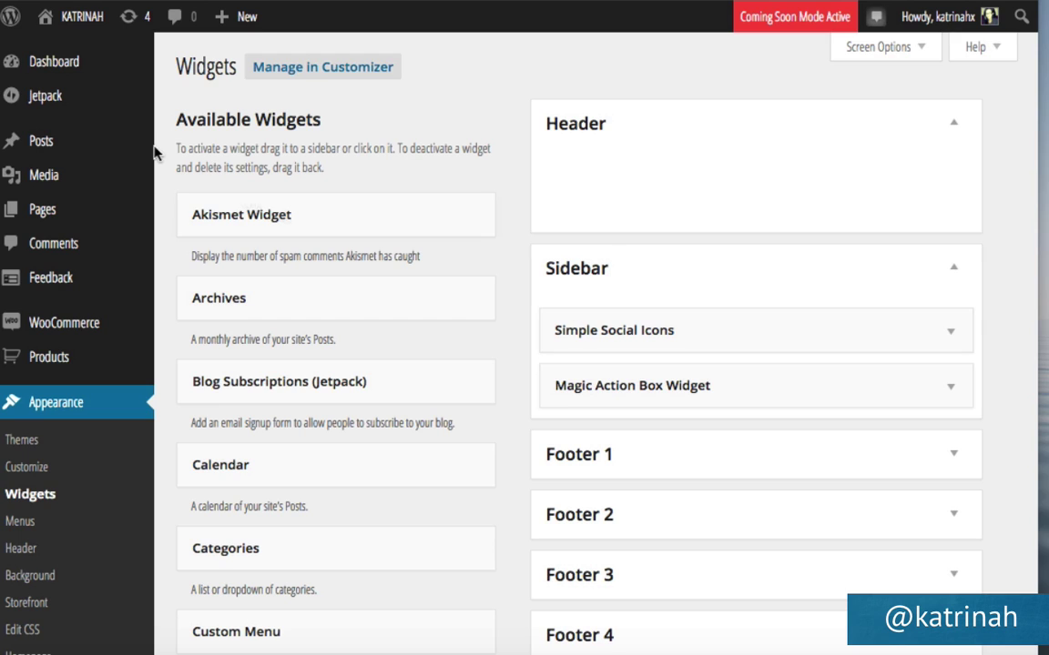
{"action": "mouse_move", "coordinate": [52, 326]}
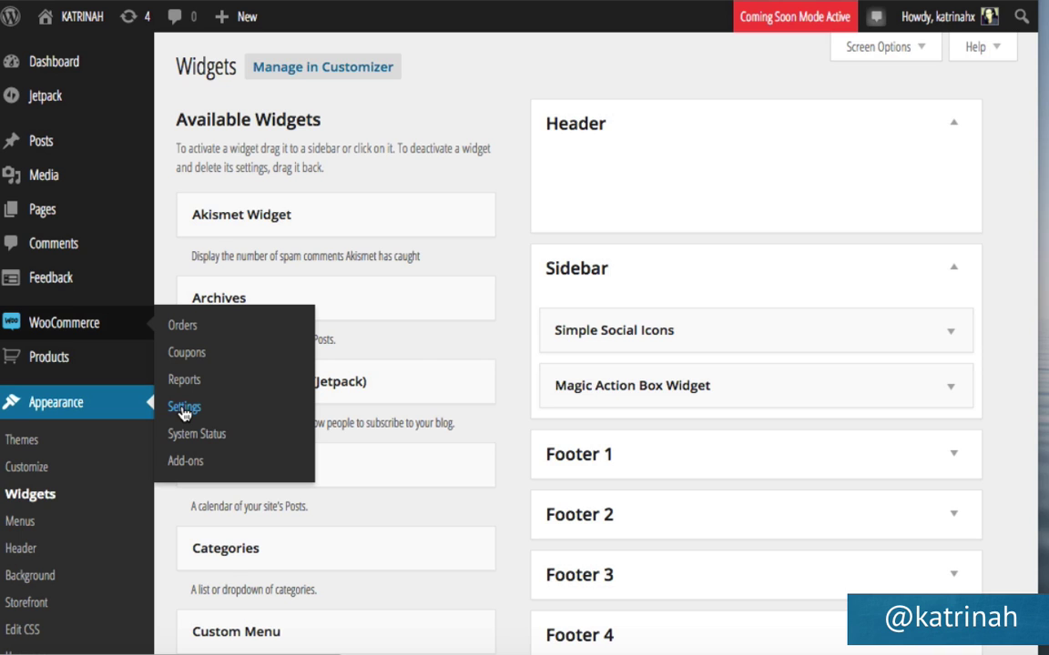
{"action": "left_click", "coordinate": [183, 409]}
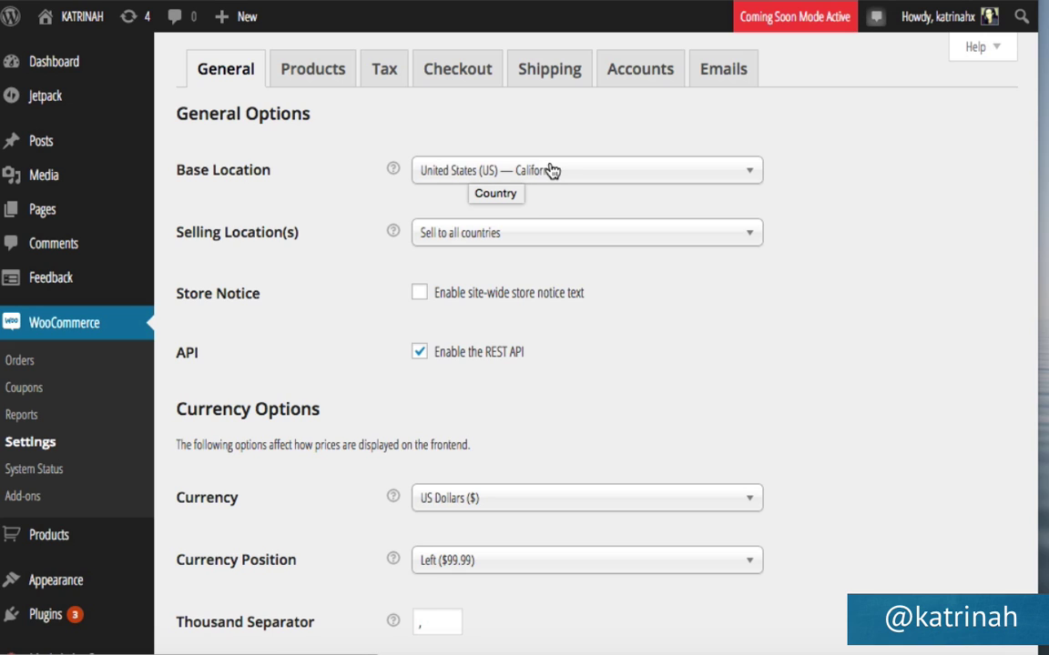
Keep Base Location United States (US) — California and Selling Location(s) set to all countries.
{"action": "left_click", "coordinate": [452, 174]}
{"action": "scroll", "coordinate": [469, 389], "scroll_direction": "down", "scroll_amount": 15}
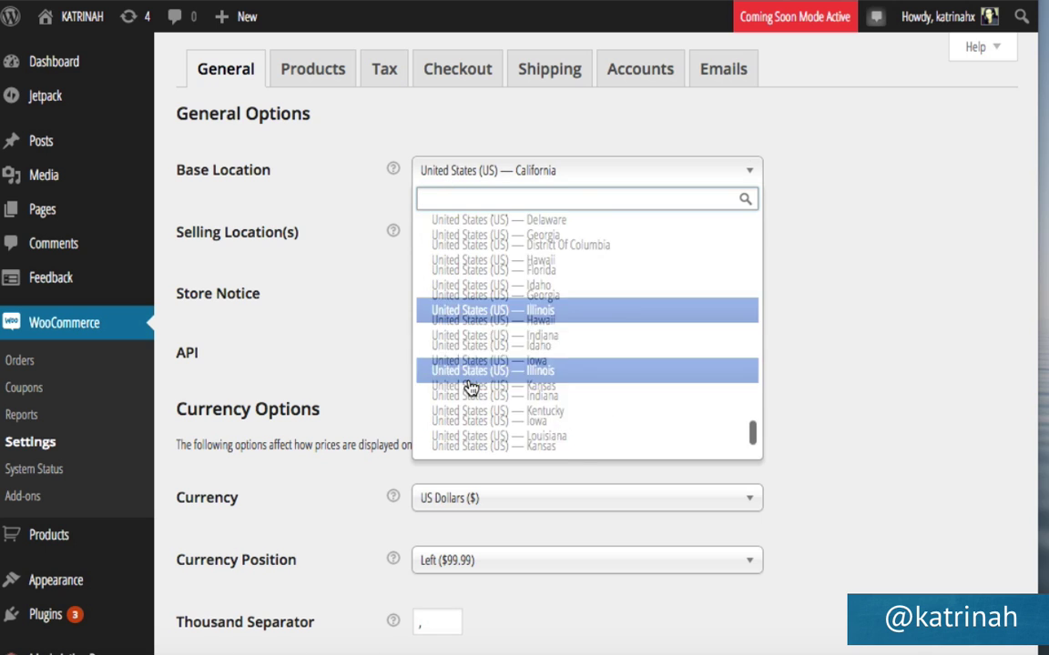
{"action": "scroll", "coordinate": [470, 382], "scroll_direction": "up", "scroll_amount": 10}
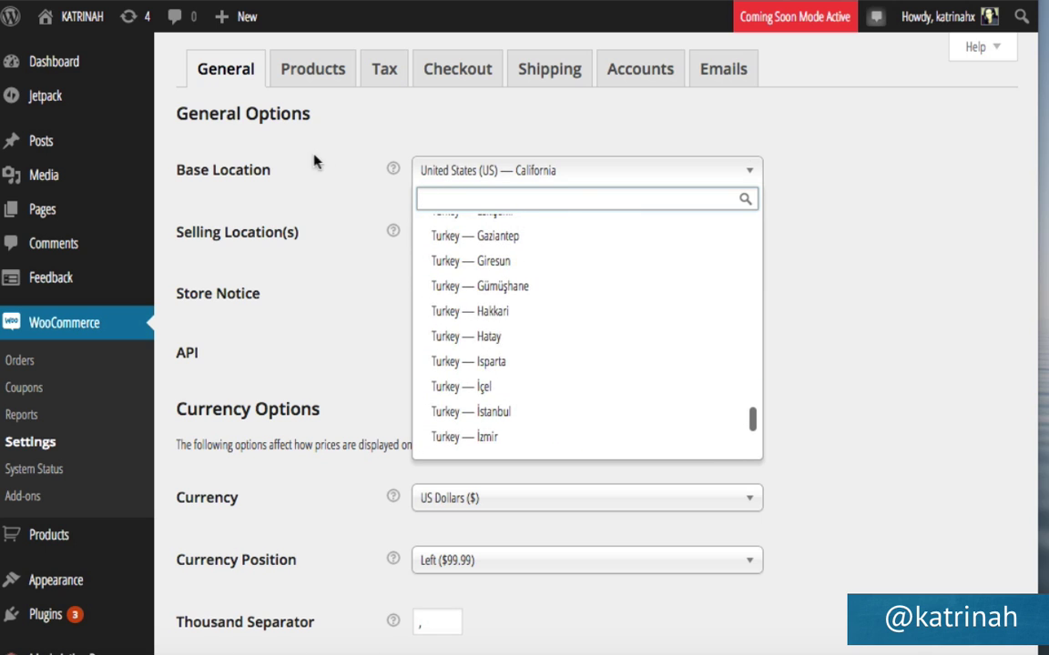
{"action": "left_click", "coordinate": [323, 164]}
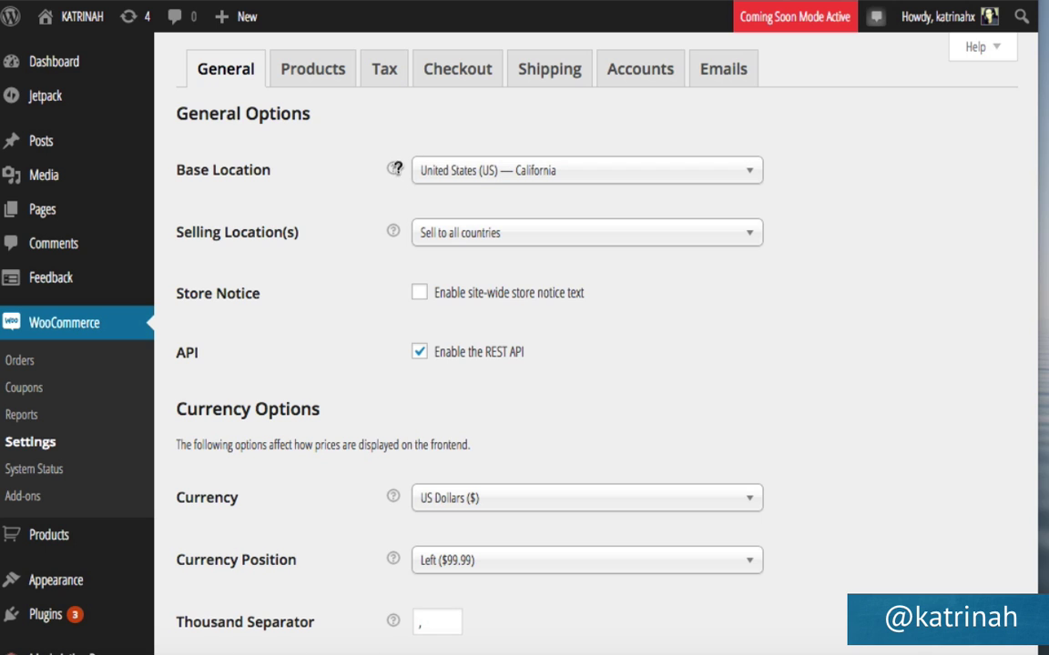
{"action": "mouse_move", "coordinate": [396, 167]}
{"action": "left_click", "coordinate": [435, 235]}
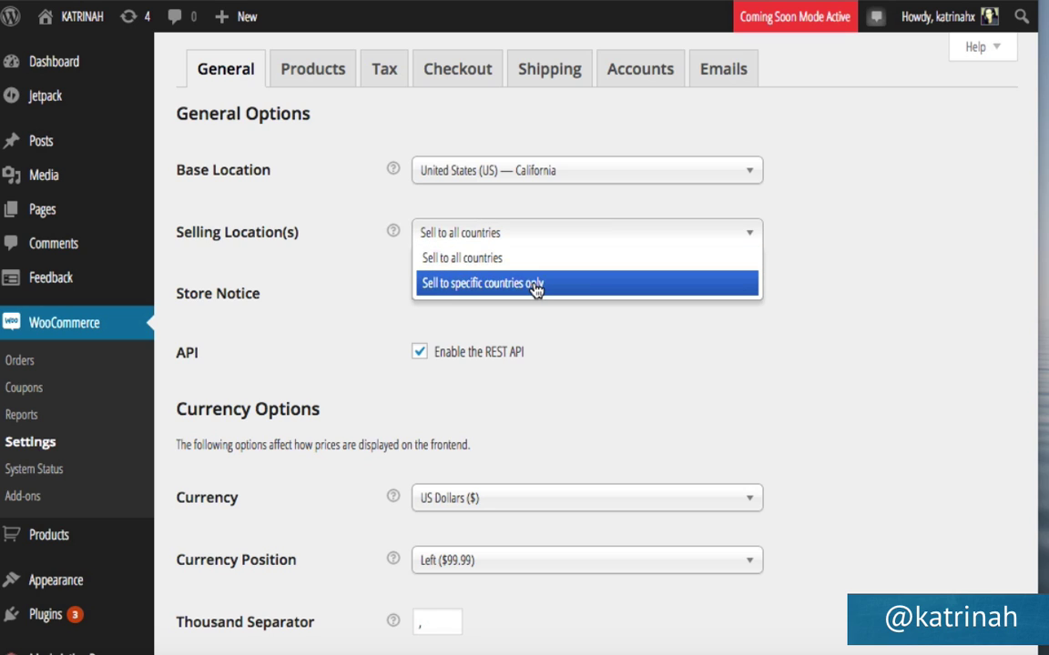
{"action": "left_click", "coordinate": [371, 293]}
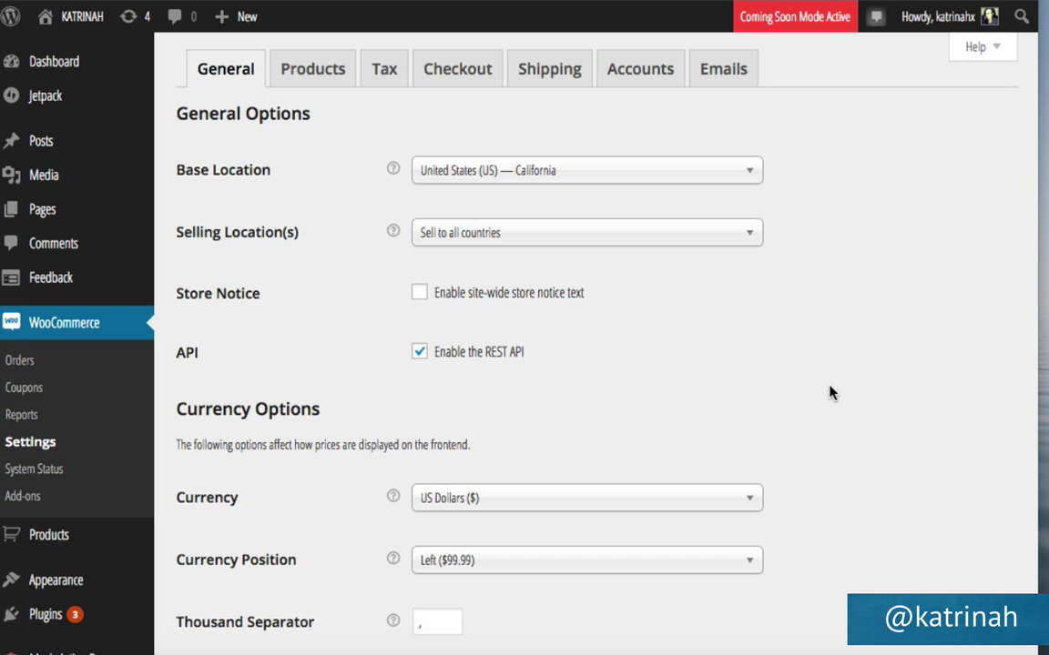
{"action": "scroll", "coordinate": [830, 392], "scroll_direction": "down", "scroll_amount": 5}
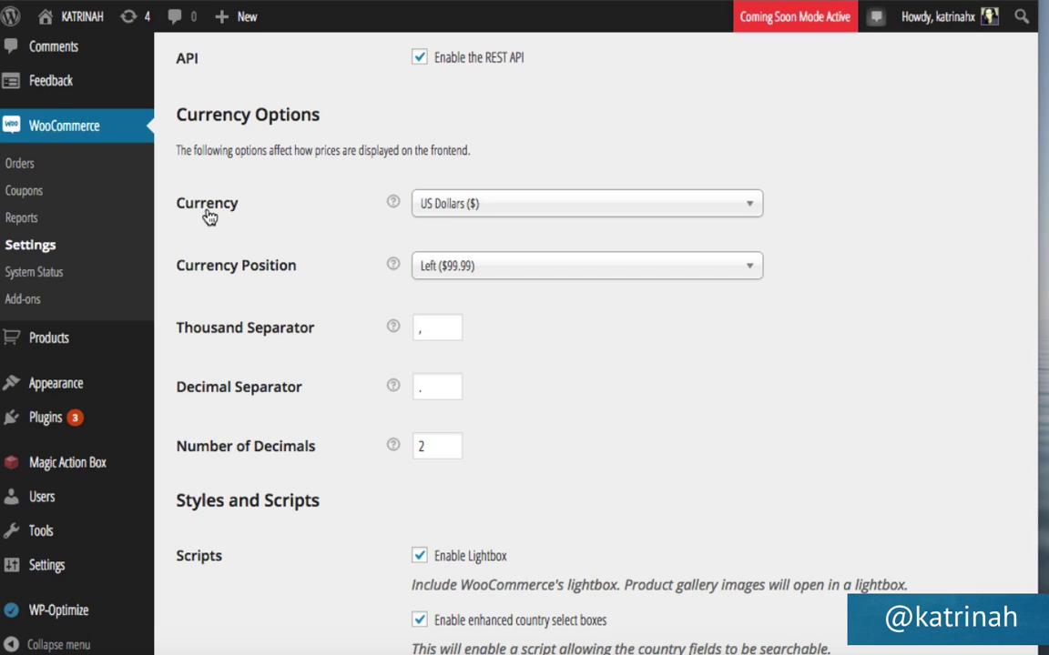
Keep US Dollars as the store currency and save the General settings.
{"action": "left_click", "coordinate": [446, 209]}
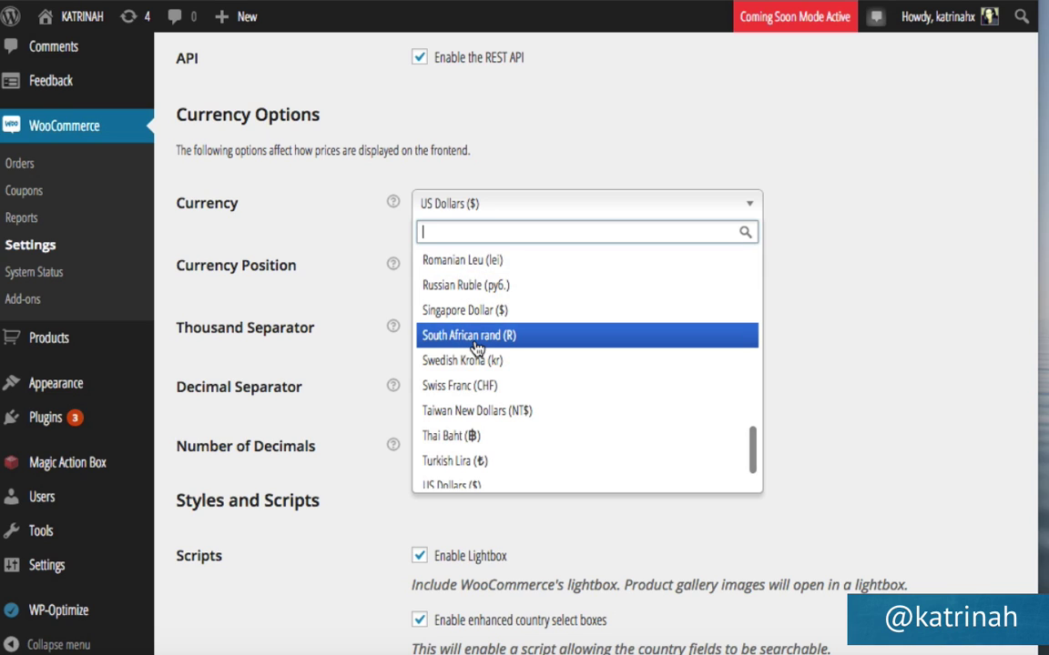
{"action": "left_click", "coordinate": [354, 224]}
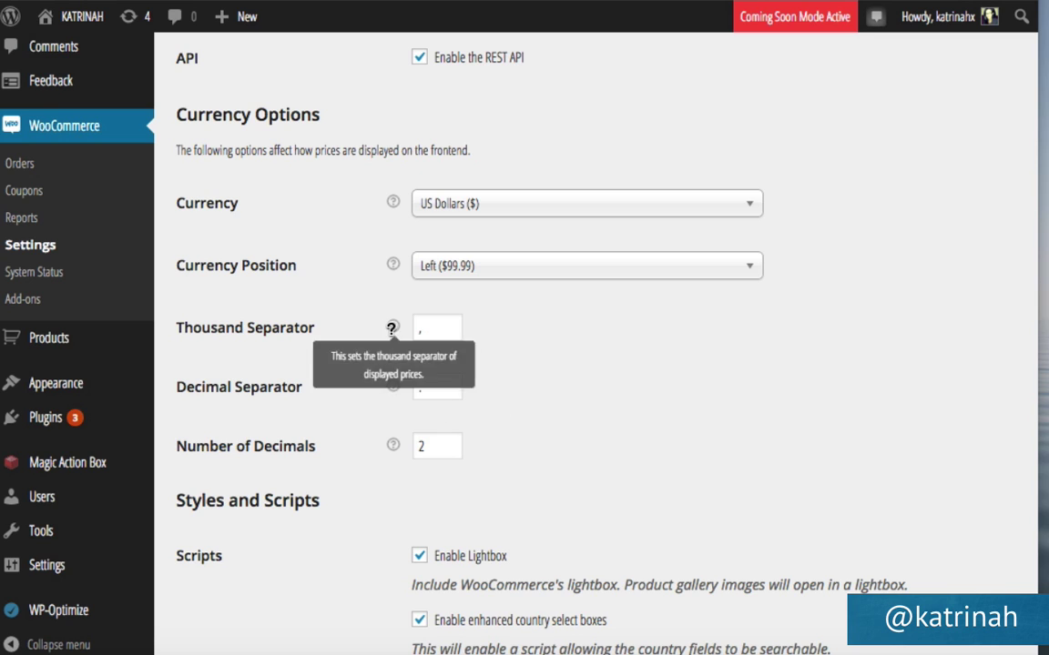
{"action": "mouse_move", "coordinate": [392, 328]}
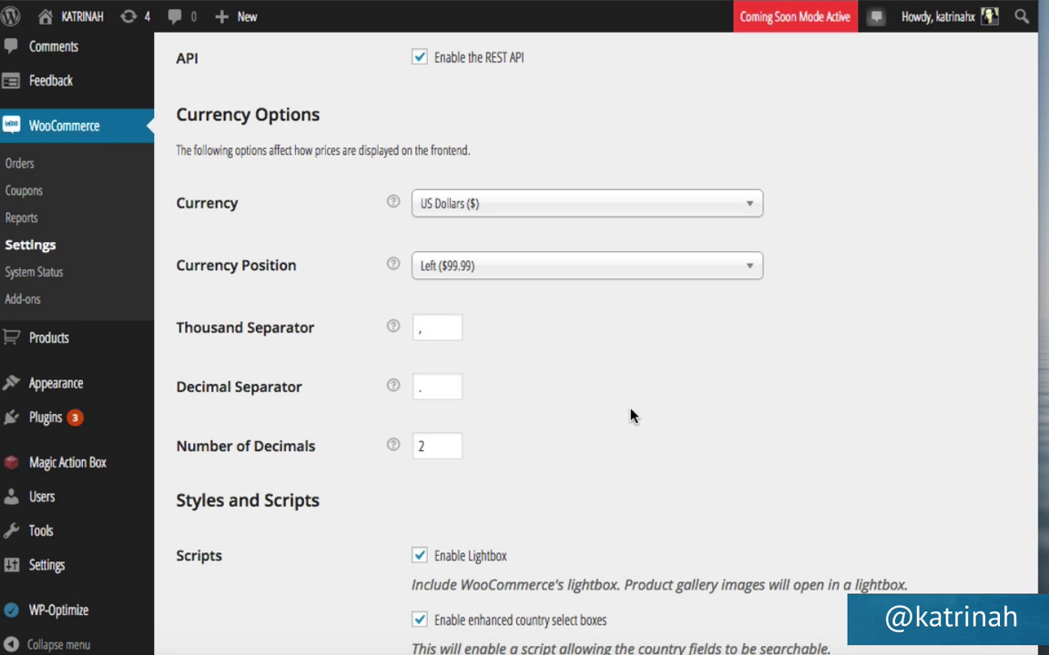
{"action": "scroll", "coordinate": [599, 438], "scroll_direction": "down", "scroll_amount": 3}
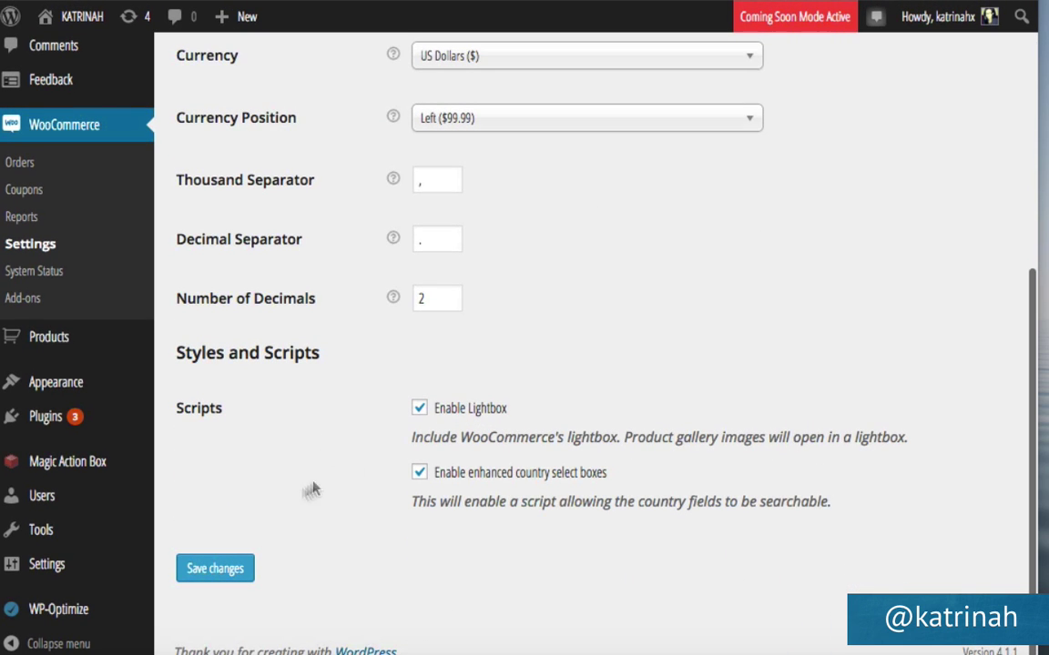
{"action": "left_click", "coordinate": [223, 571]}
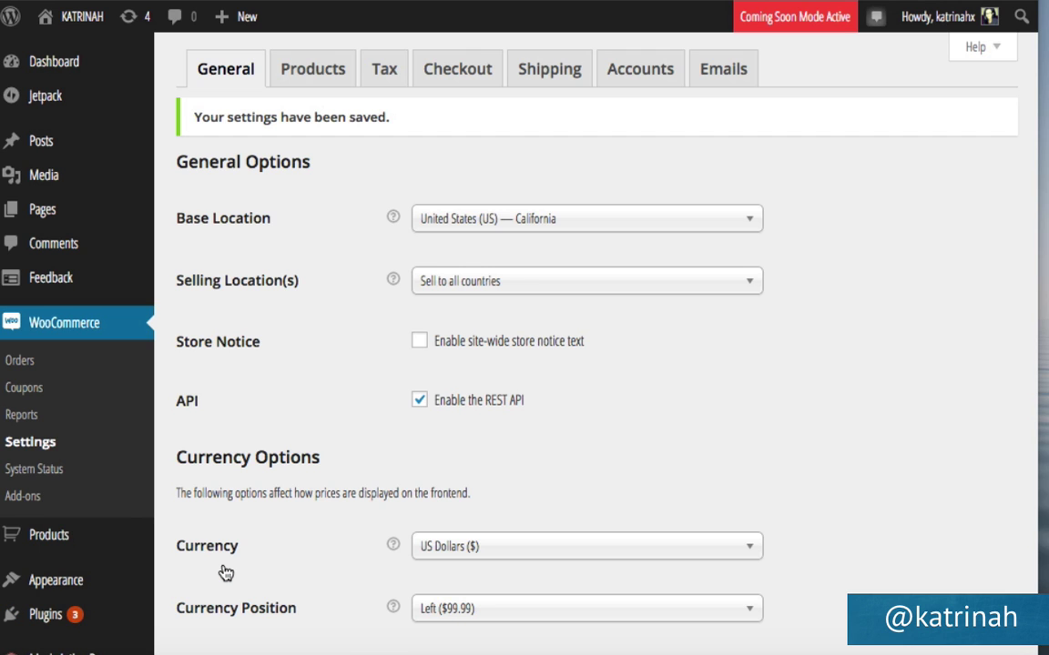
On the Products tab, keep Shop as the shop base page with Show products display.
{"action": "left_click", "coordinate": [311, 73]}
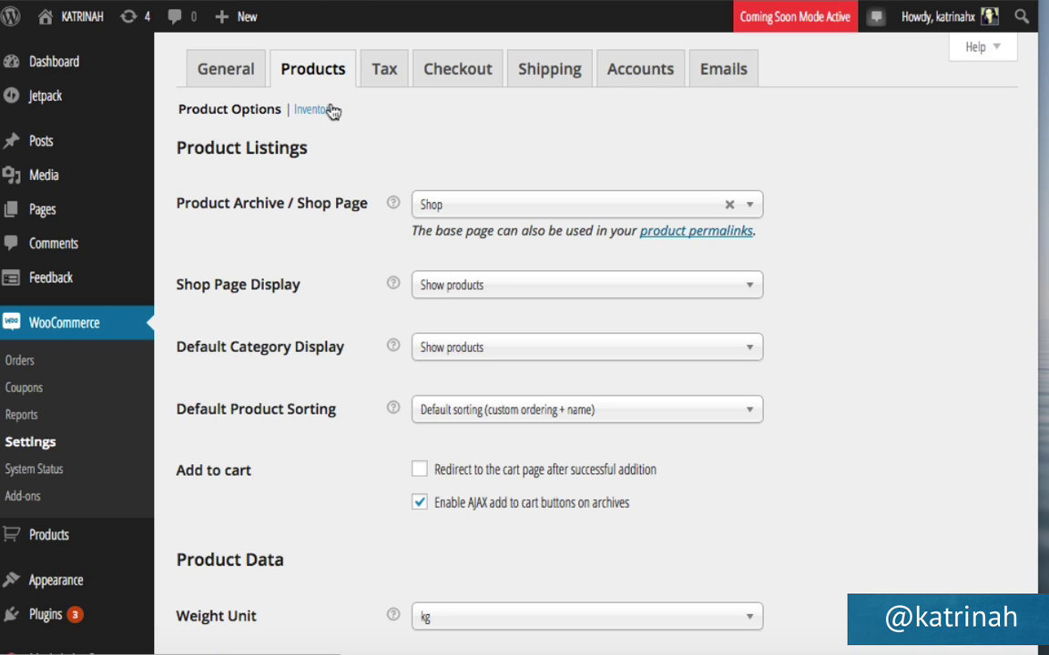
{"action": "left_click", "coordinate": [312, 109]}
{"action": "mouse_move", "coordinate": [393, 202]}
{"action": "left_click", "coordinate": [444, 210]}
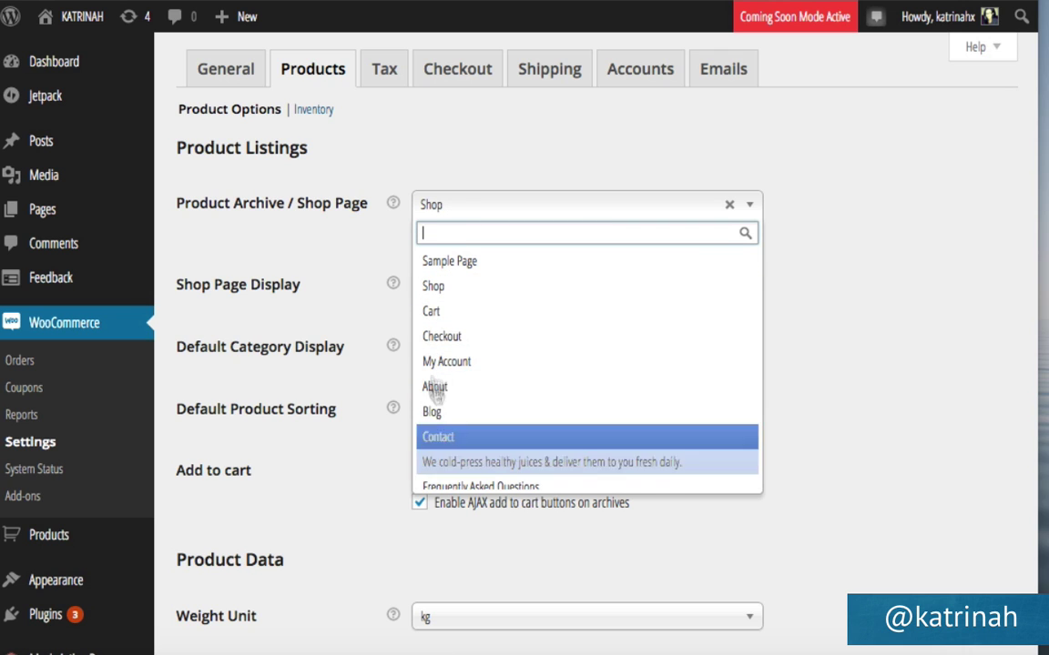
{"action": "left_click", "coordinate": [435, 286]}
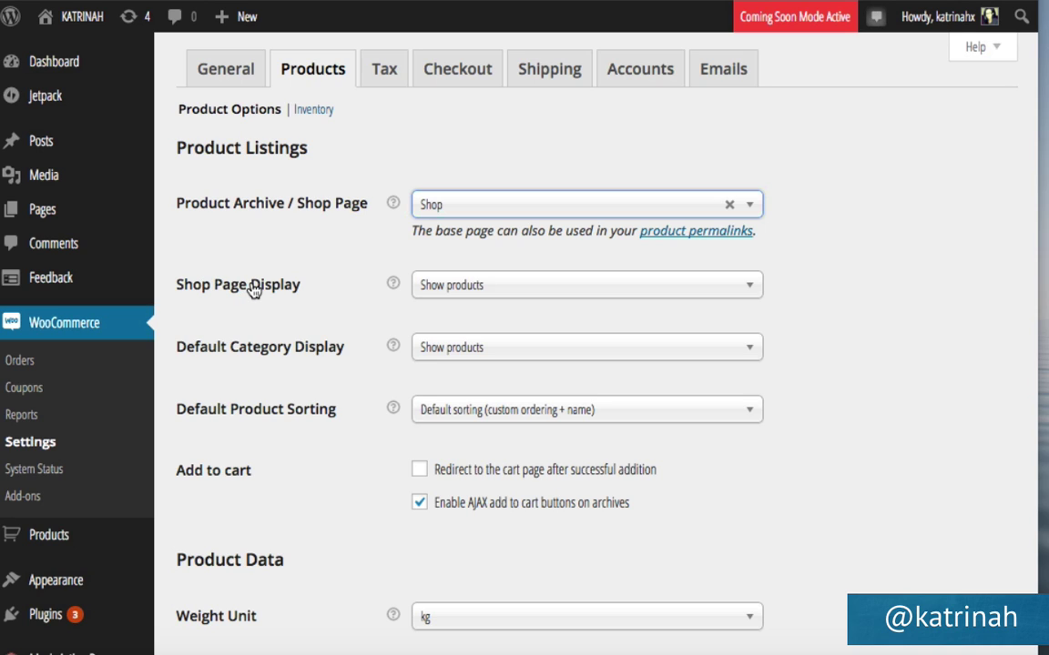
{"action": "left_click", "coordinate": [468, 289]}
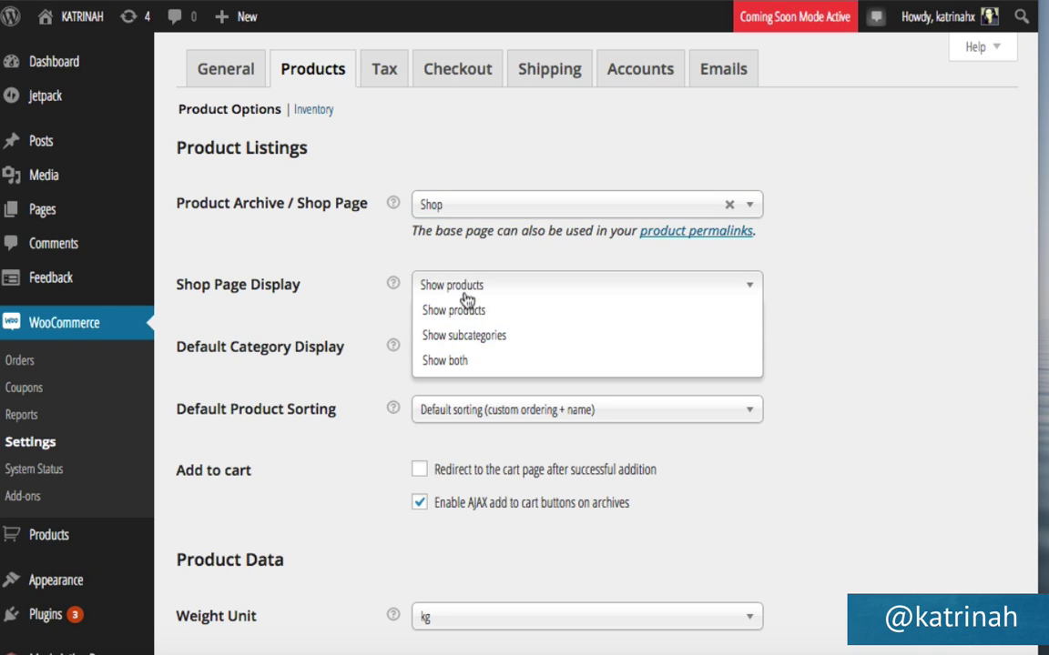
{"action": "left_click", "coordinate": [460, 310]}
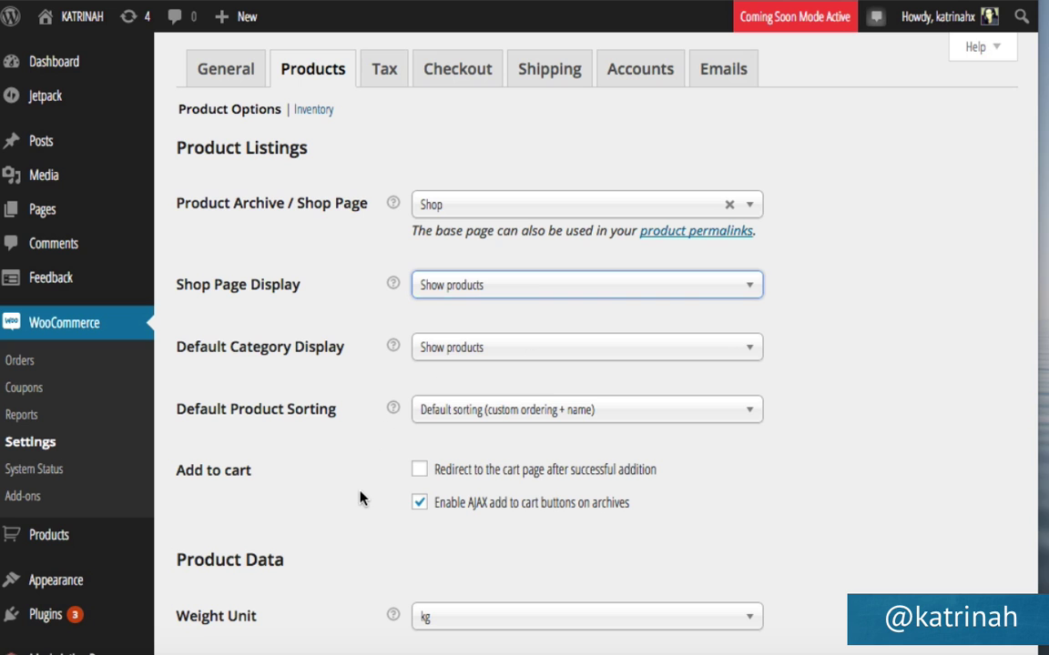
{"action": "scroll", "coordinate": [361, 498], "scroll_direction": "down", "scroll_amount": 5}
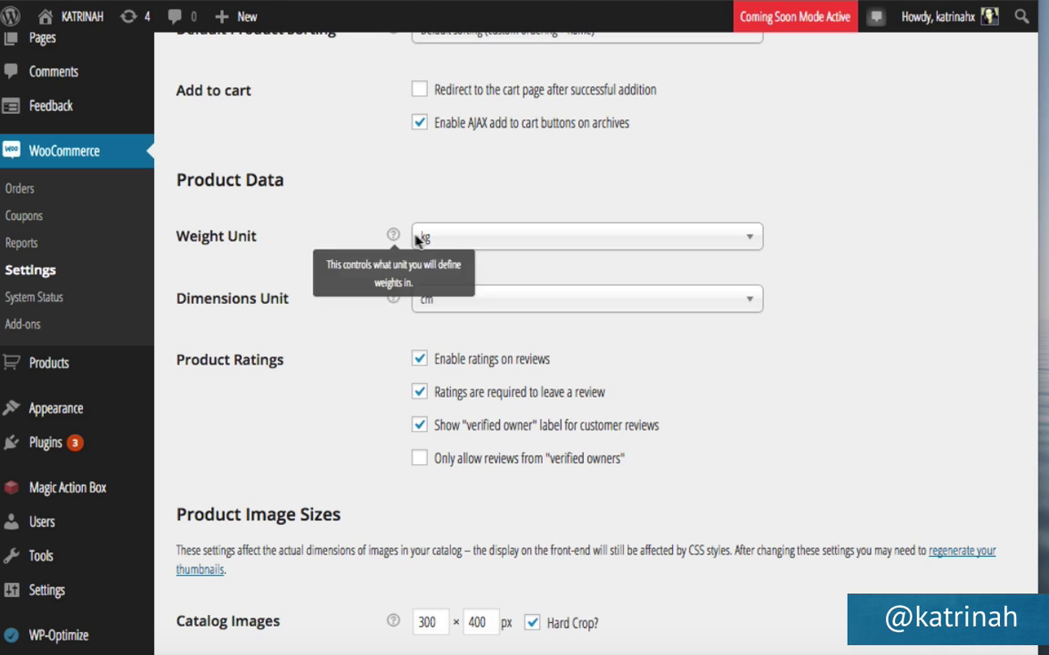
Set the weight unit to lbs and dimensions unit to inches, then save product settings.
{"action": "mouse_move", "coordinate": [394, 234]}
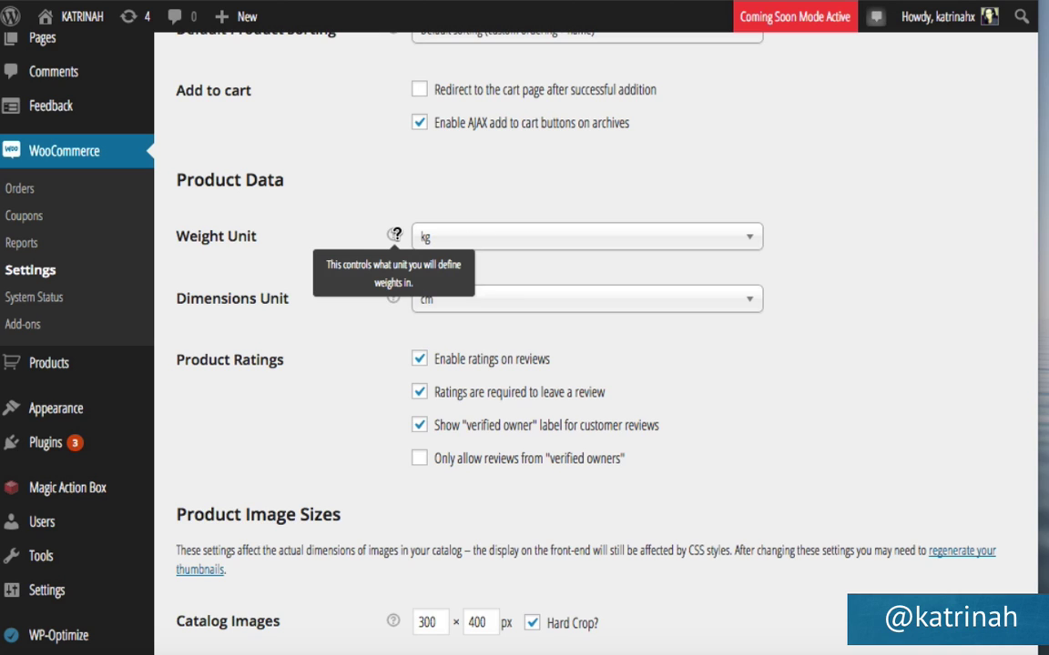
{"action": "left_click", "coordinate": [464, 241]}
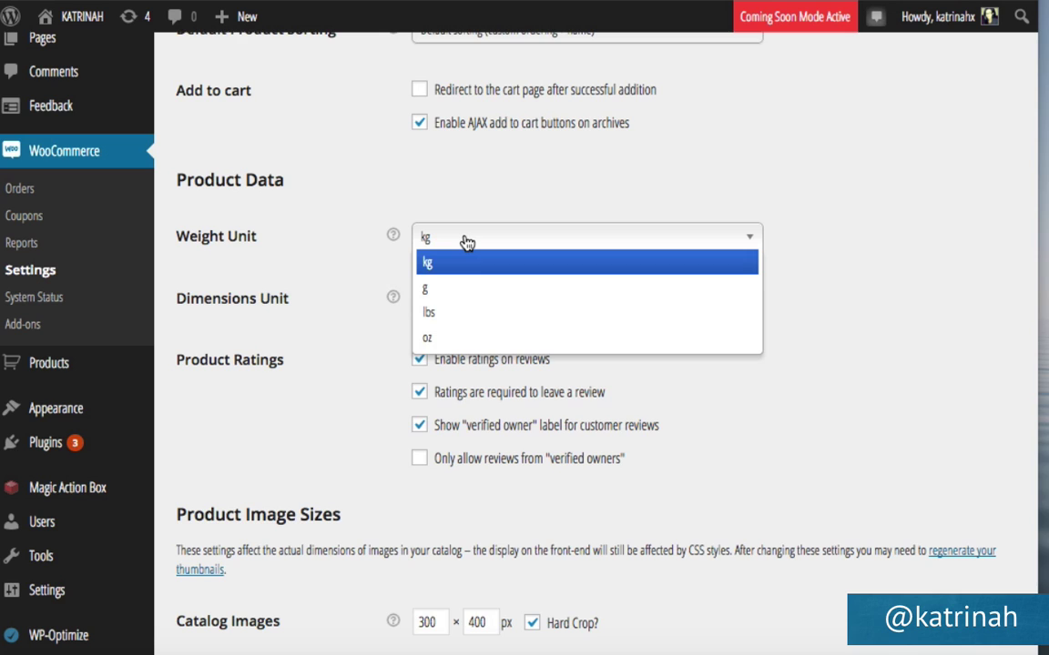
{"action": "left_click", "coordinate": [430, 314]}
{"action": "left_click", "coordinate": [435, 304]}
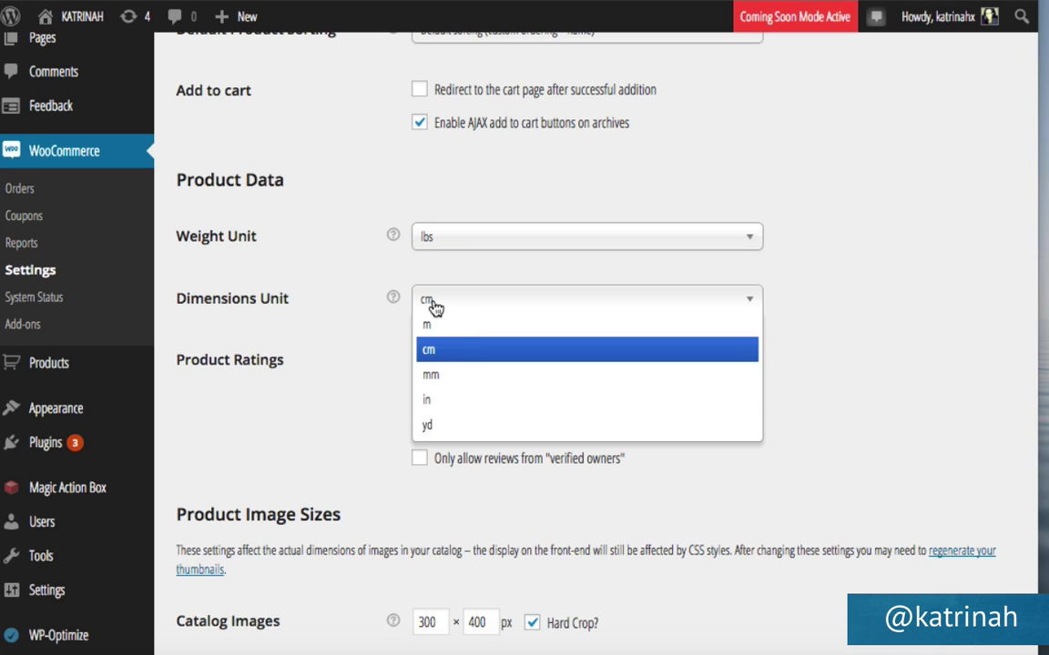
{"action": "left_click", "coordinate": [440, 406]}
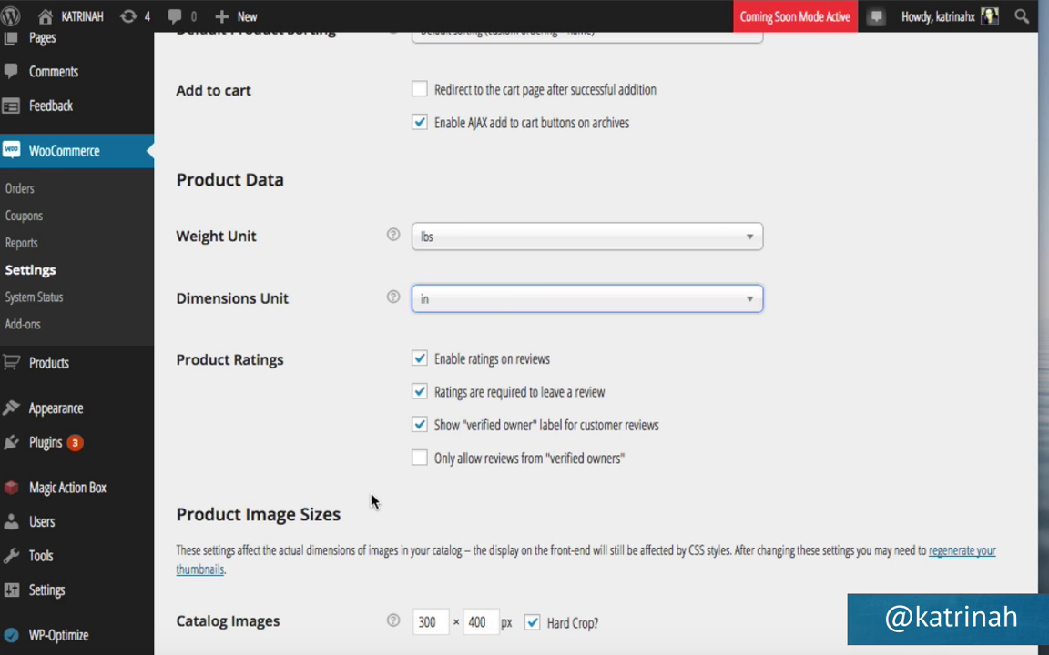
{"action": "scroll", "coordinate": [371, 499], "scroll_direction": "down", "scroll_amount": 5}
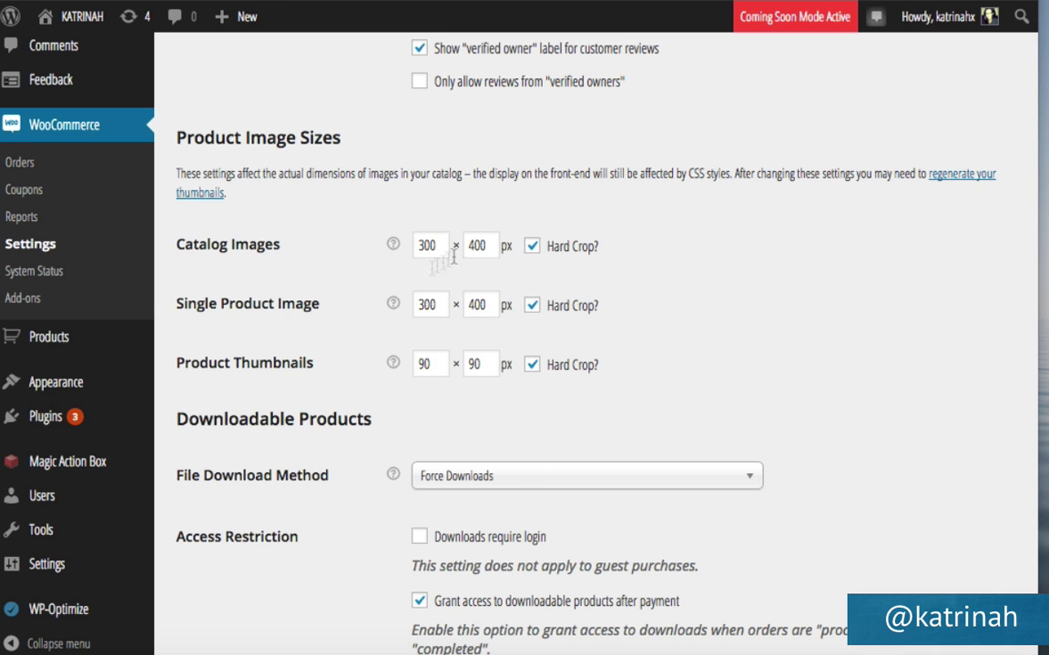
{"action": "scroll", "coordinate": [355, 387], "scroll_direction": "down", "scroll_amount": 3}
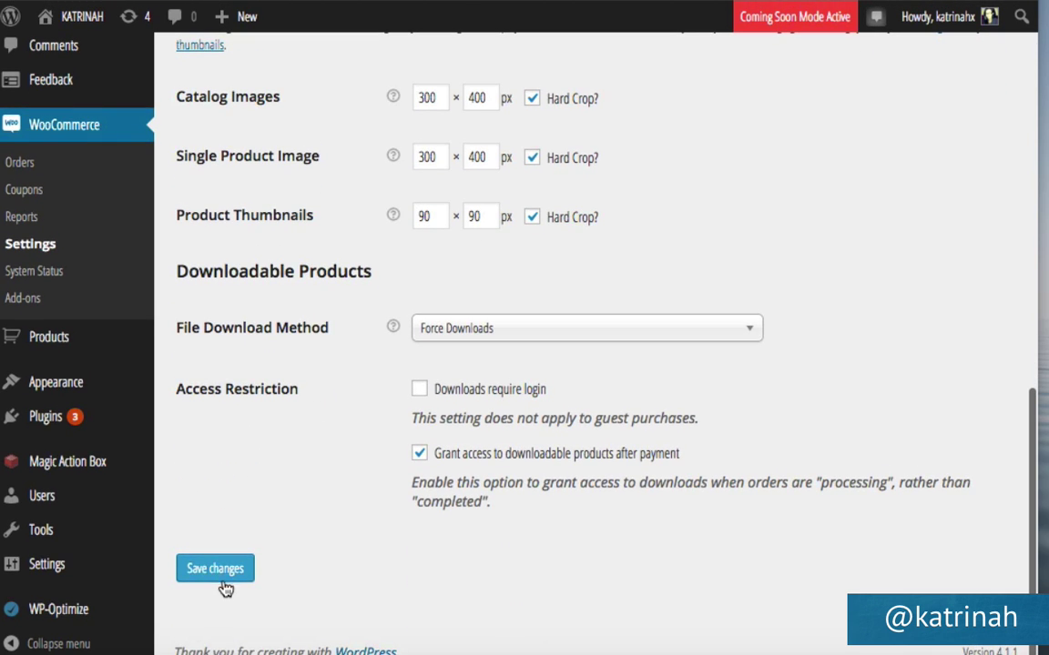
{"action": "left_click", "coordinate": [223, 568]}
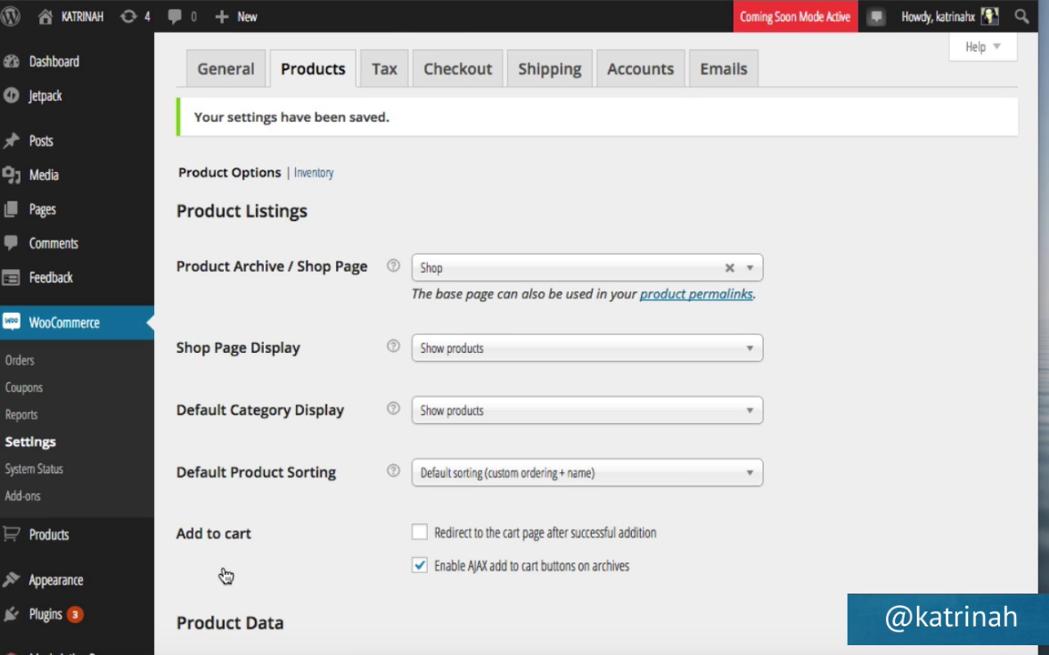
Review the Inventory stock options, then move on to the Tax settings tab.
{"action": "left_click", "coordinate": [315, 174]}
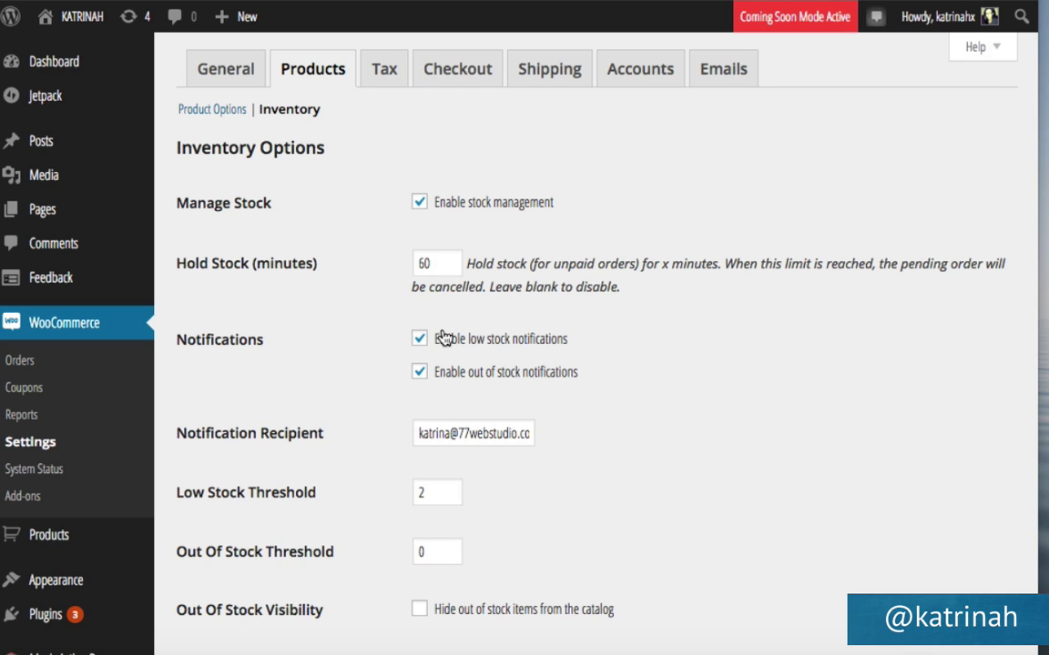
{"action": "scroll", "coordinate": [367, 379], "scroll_direction": "down", "scroll_amount": 3}
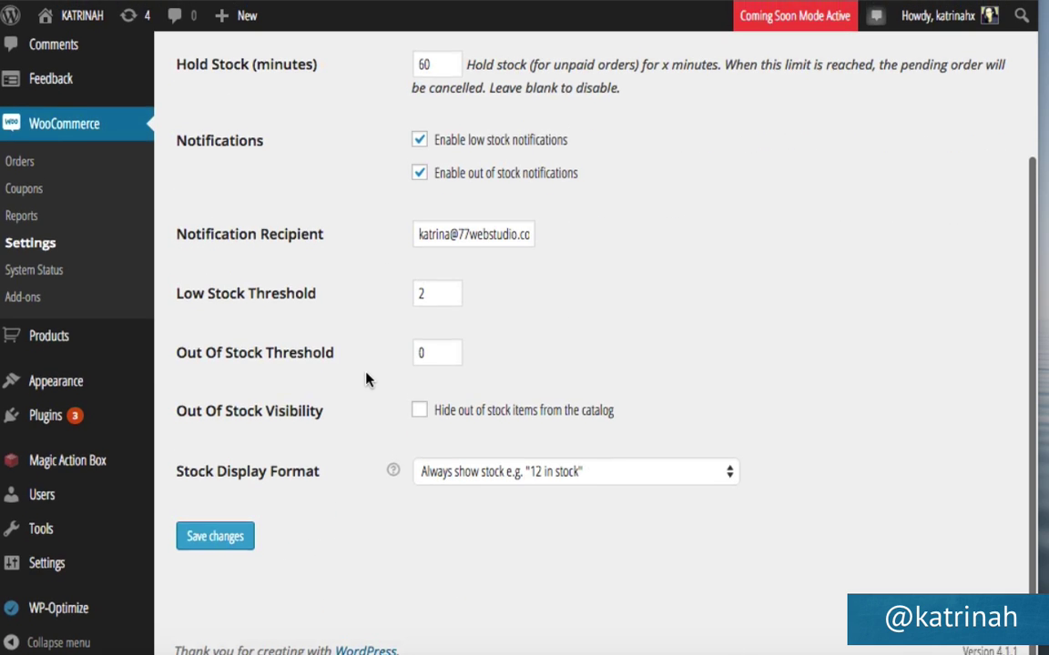
{"action": "scroll", "coordinate": [366, 379], "scroll_direction": "up", "scroll_amount": 3}
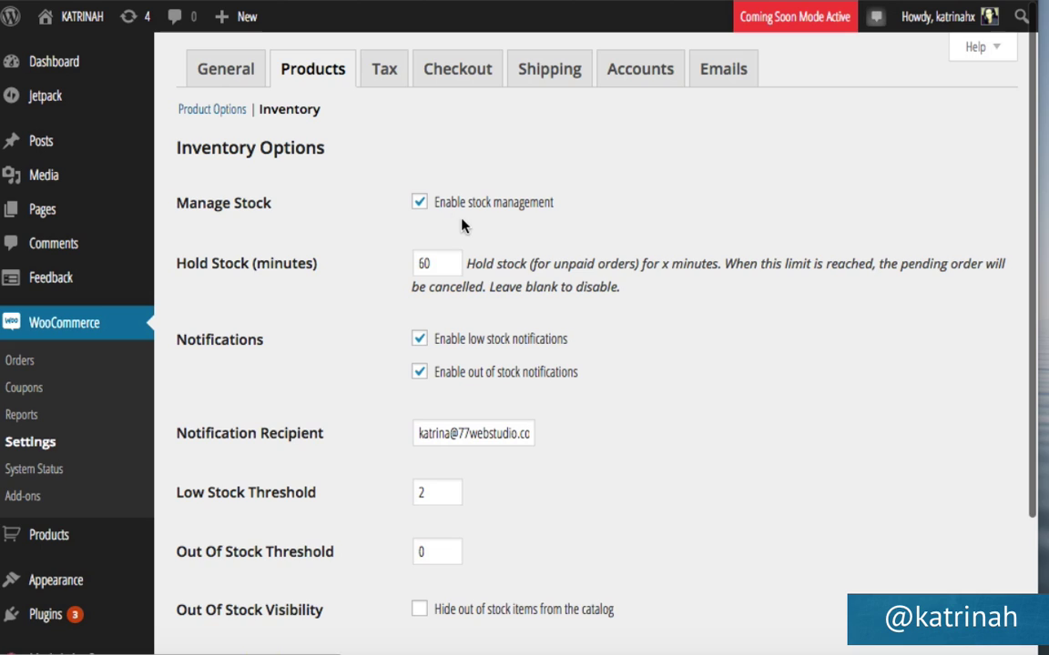
{"action": "left_click", "coordinate": [385, 78]}
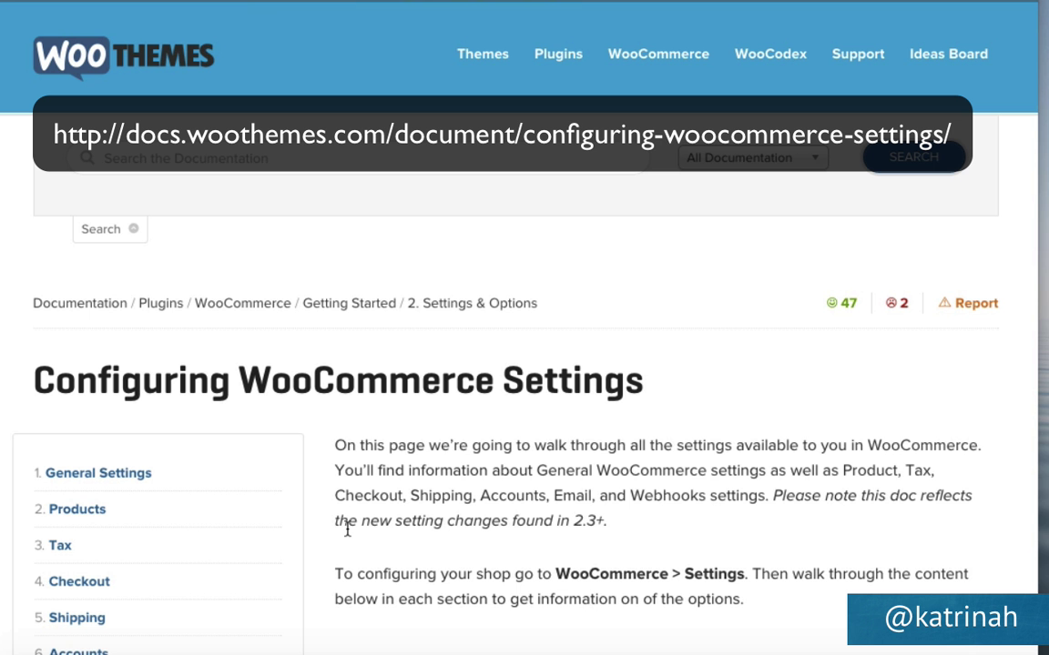
Read through the Tax section of the Configuring WooCommerce Settings guide.
{"action": "scroll", "coordinate": [347, 531], "scroll_direction": "down", "scroll_amount": 3}
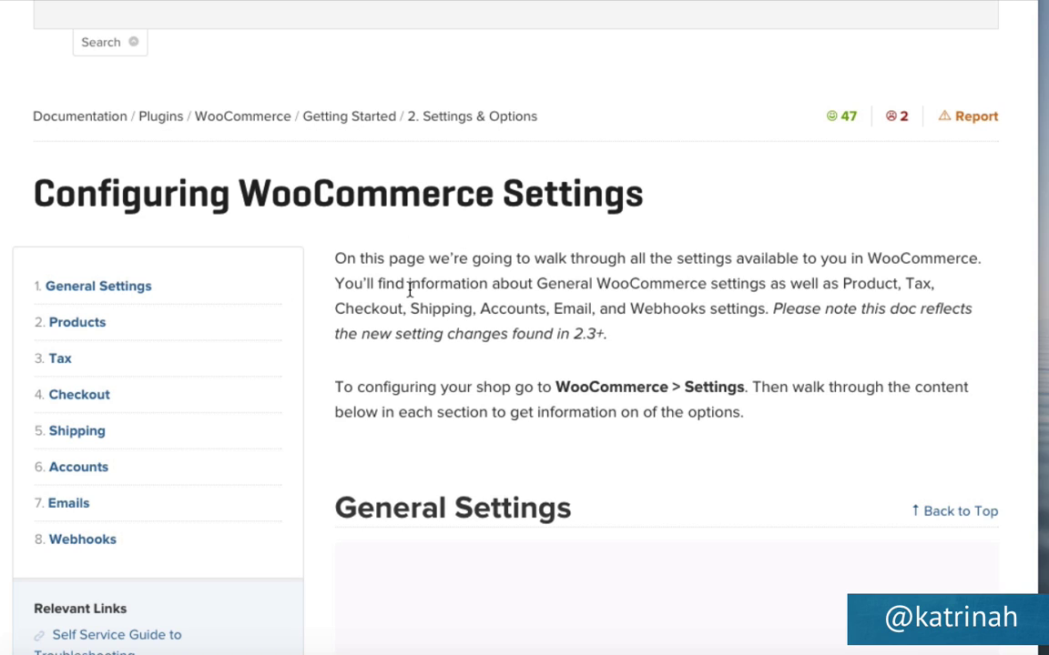
{"action": "left_click", "coordinate": [62, 362]}
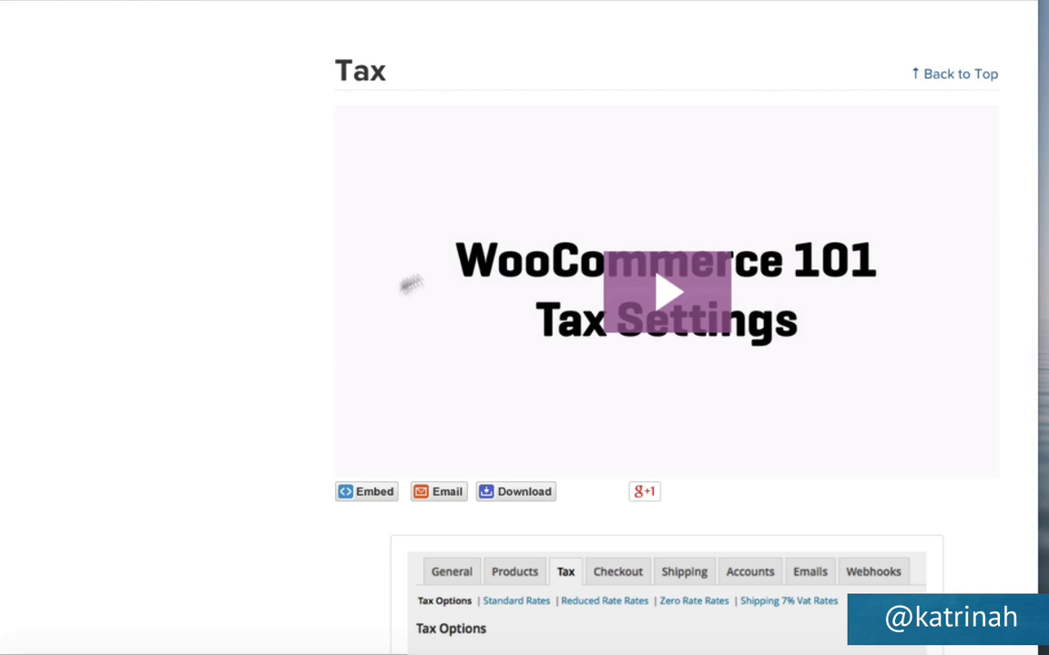
{"action": "scroll", "coordinate": [232, 384], "scroll_direction": "down", "scroll_amount": 5}
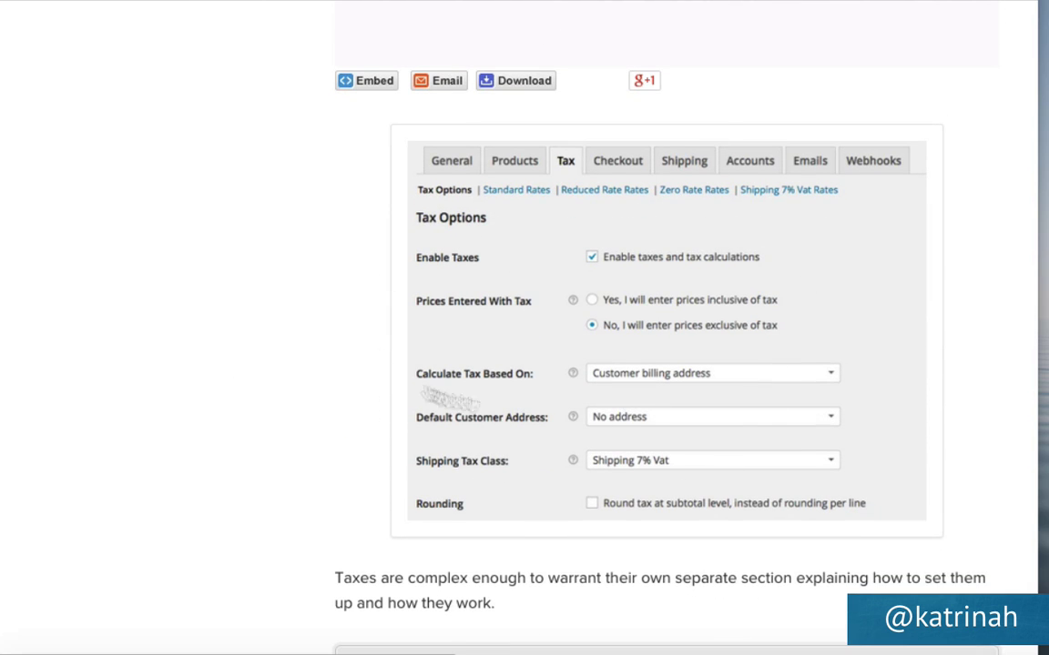
{"action": "scroll", "coordinate": [338, 380], "scroll_direction": "down", "scroll_amount": 1}
{"action": "scroll", "coordinate": [337, 381], "scroll_direction": "down", "scroll_amount": 3}
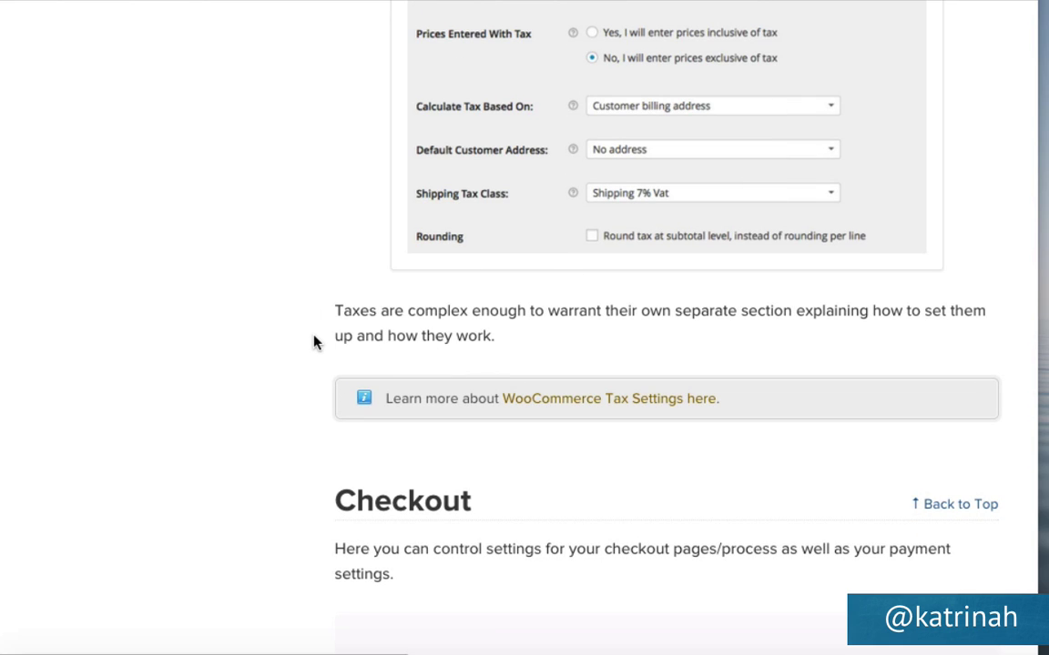
{"action": "scroll", "coordinate": [314, 342], "scroll_direction": "up", "scroll_amount": 2}
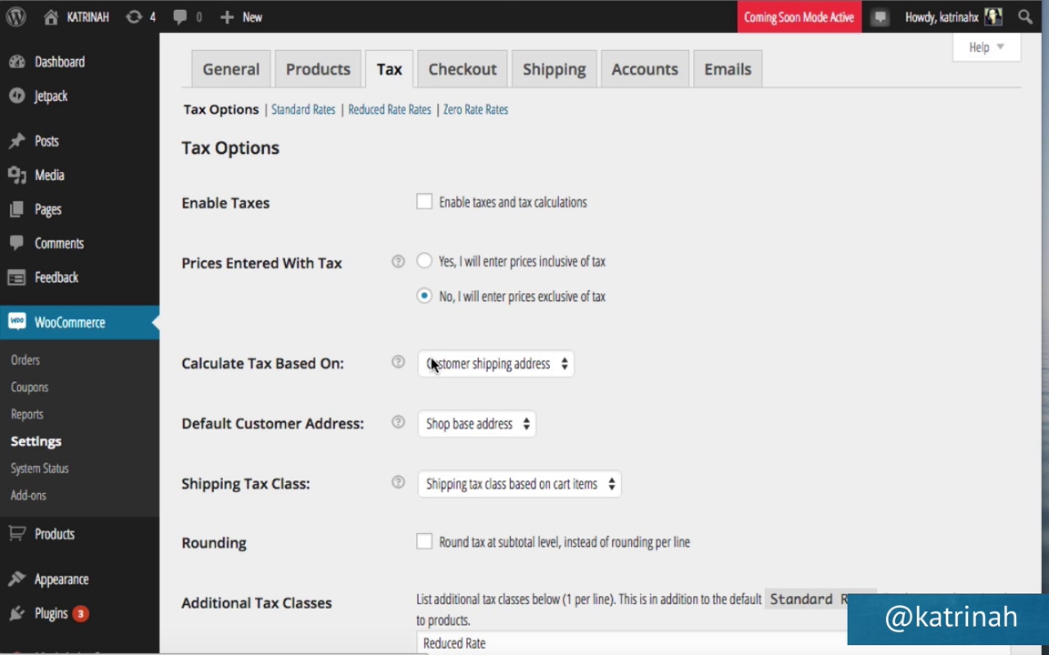
Switch WooCommerce Settings to the Checkout tab to view checkout process and page options.
{"action": "left_click", "coordinate": [464, 76]}
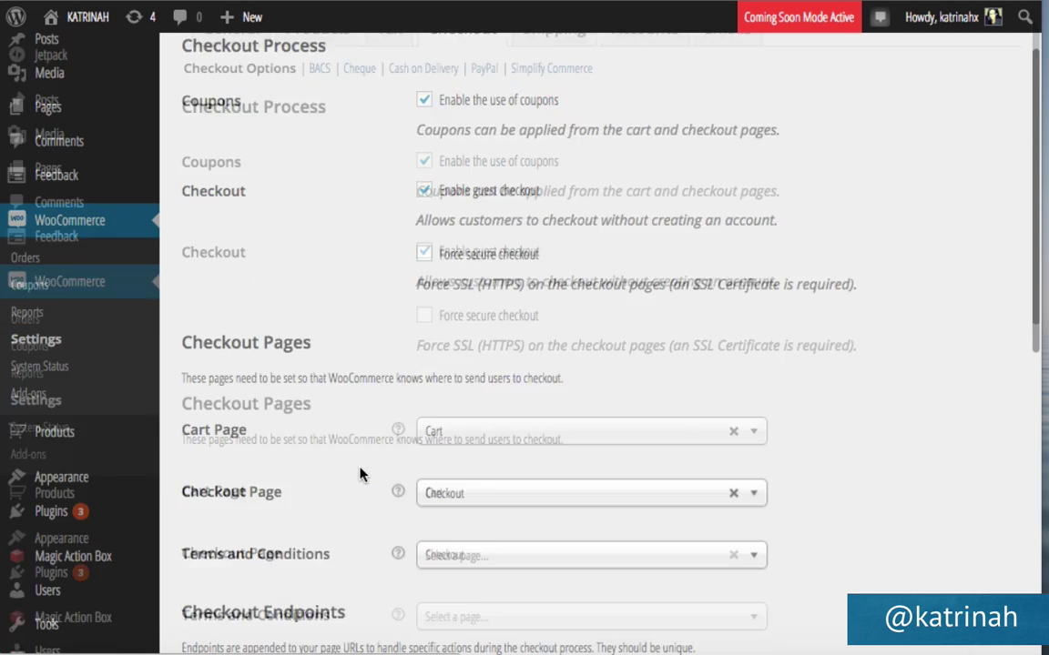
{"action": "scroll", "coordinate": [362, 474], "scroll_direction": "down", "scroll_amount": 3}
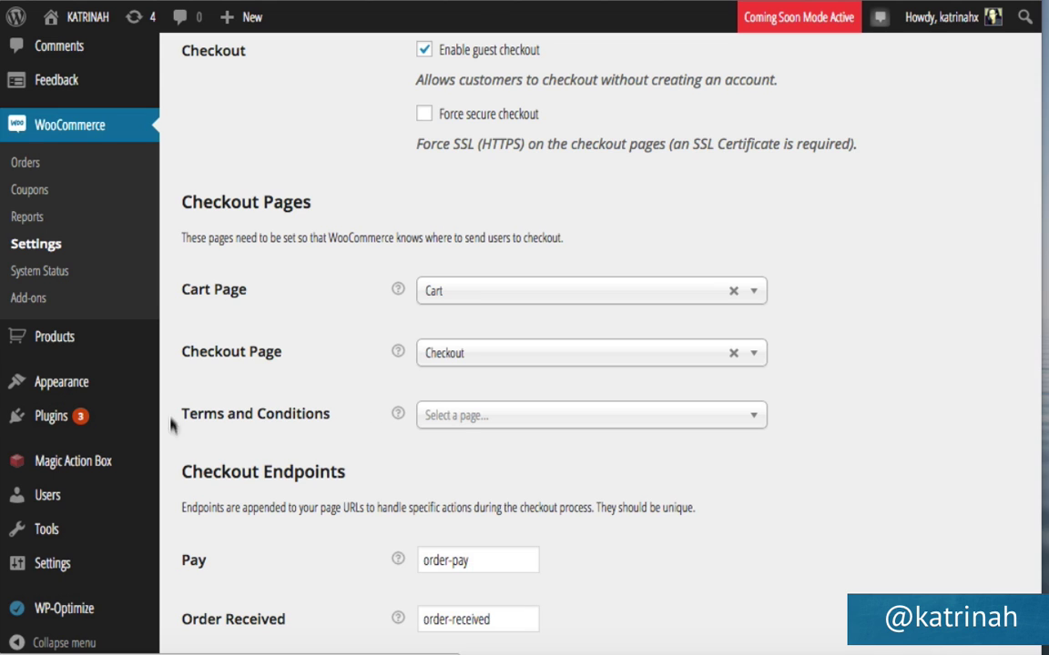
{"action": "scroll", "coordinate": [312, 409], "scroll_direction": "up", "scroll_amount": 1}
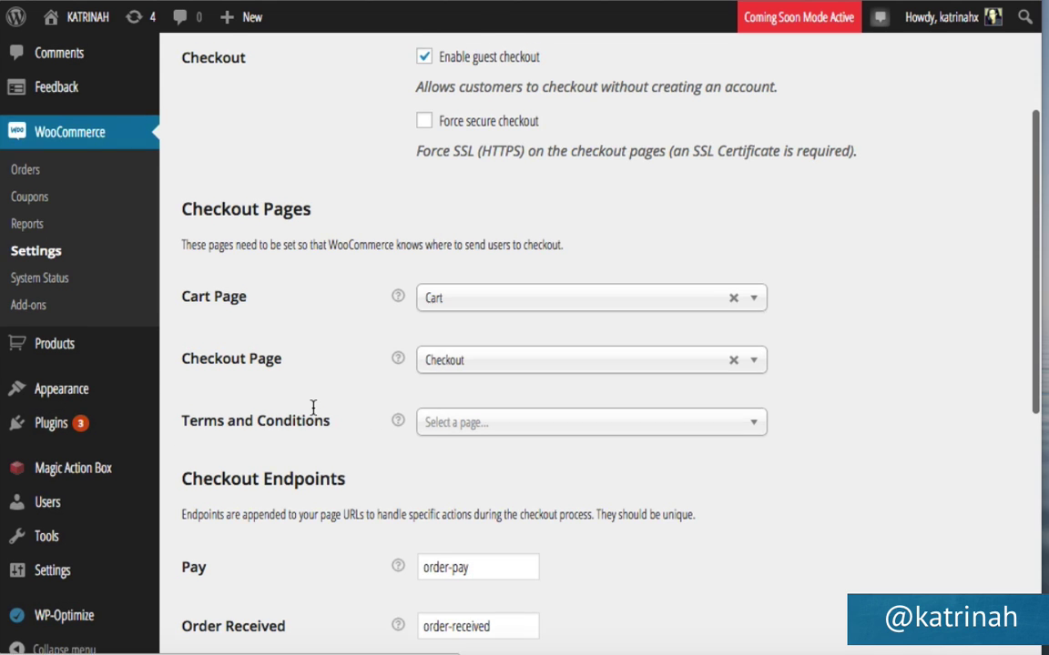
{"action": "mouse_move", "coordinate": [243, 24]}
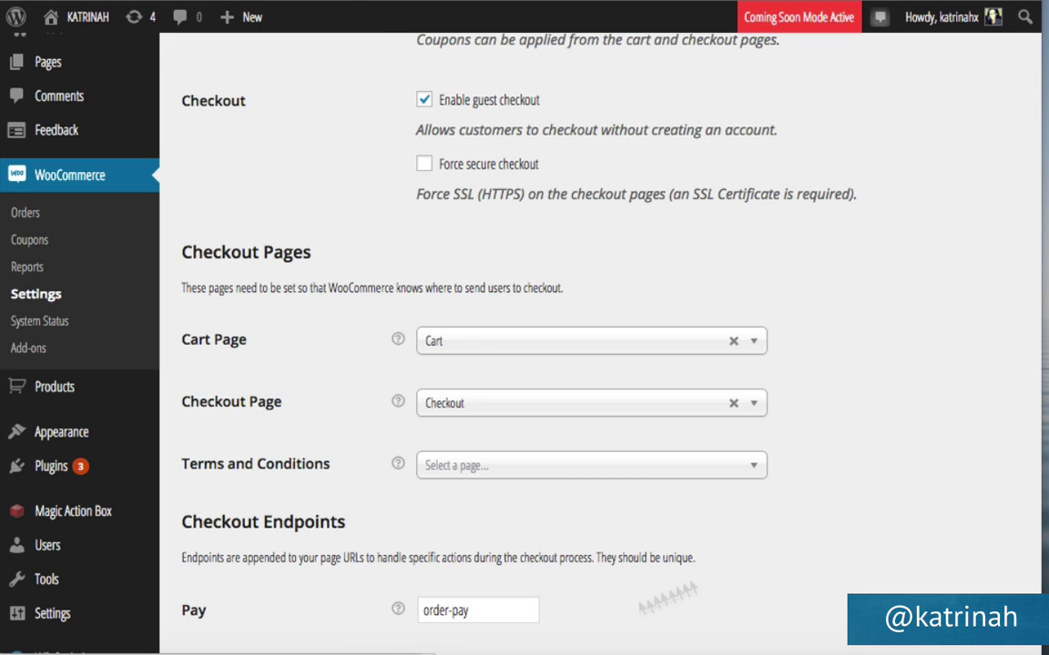
Assign the Terms & Conditions page as the checkout's Terms and Conditions page.
{"action": "left_click", "coordinate": [479, 470]}
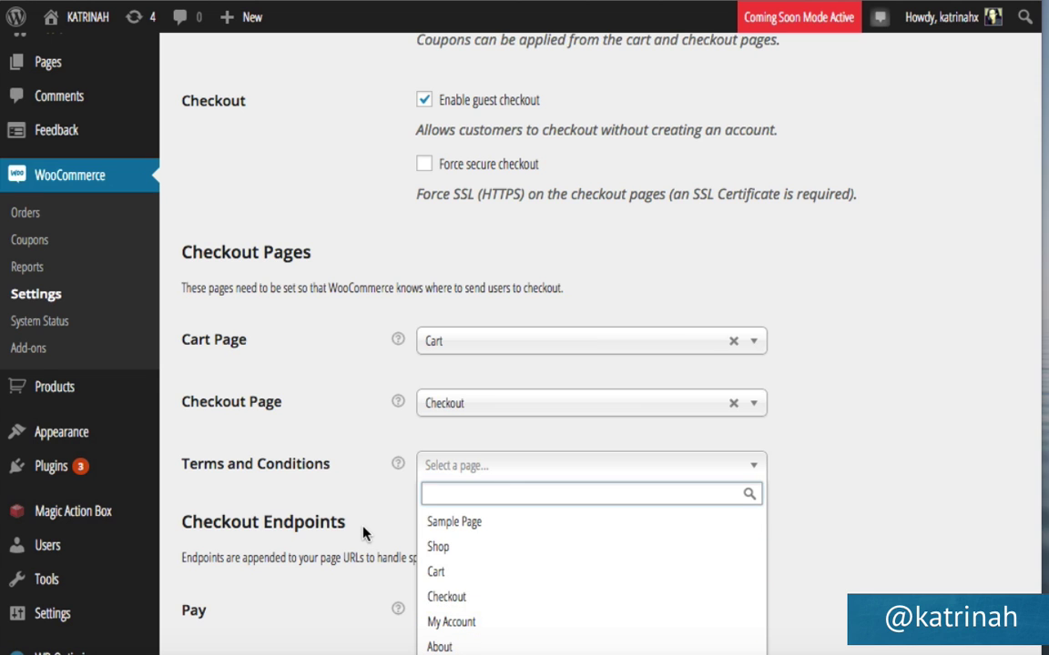
{"action": "scroll", "coordinate": [363, 533], "scroll_direction": "down", "scroll_amount": 2}
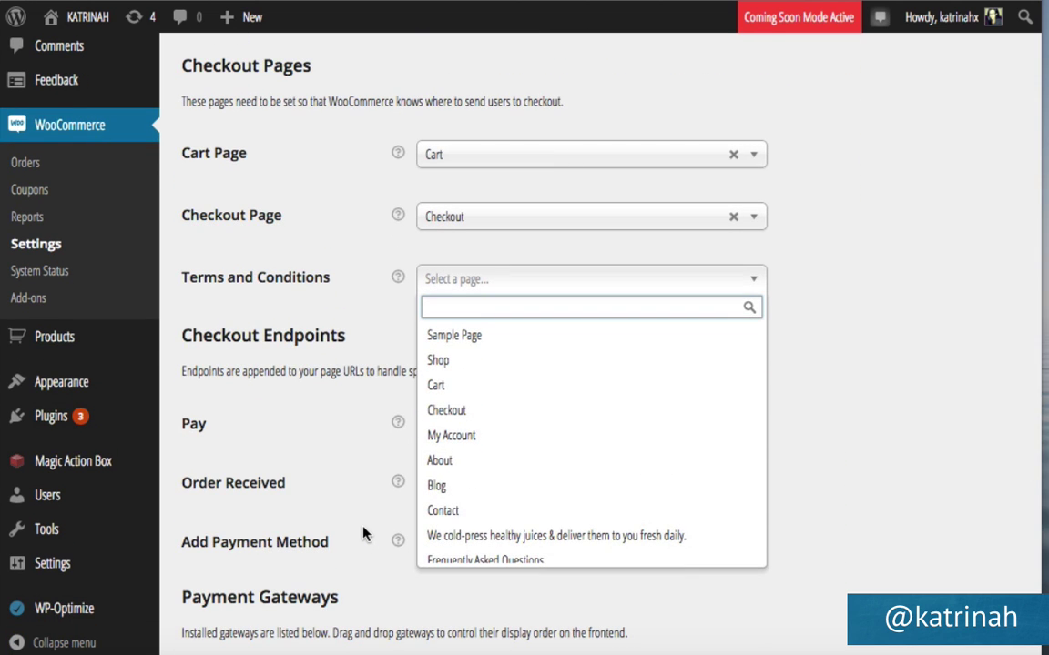
{"action": "scroll", "coordinate": [465, 489], "scroll_direction": "down", "scroll_amount": 1}
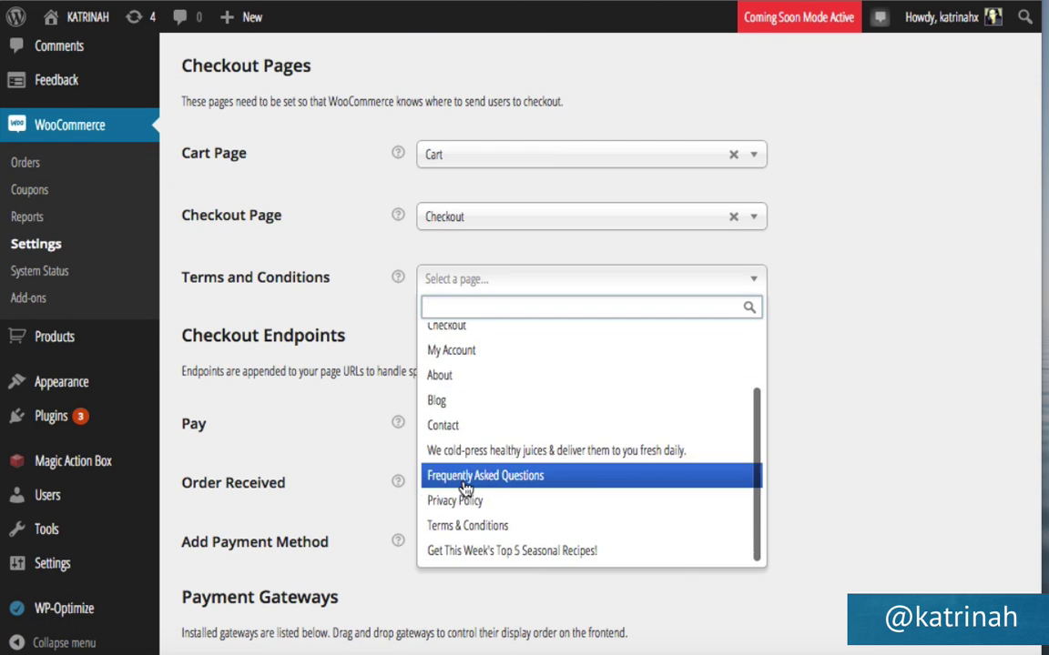
{"action": "scroll", "coordinate": [466, 487], "scroll_direction": "up", "scroll_amount": 1}
{"action": "scroll", "coordinate": [468, 496], "scroll_direction": "down", "scroll_amount": 1}
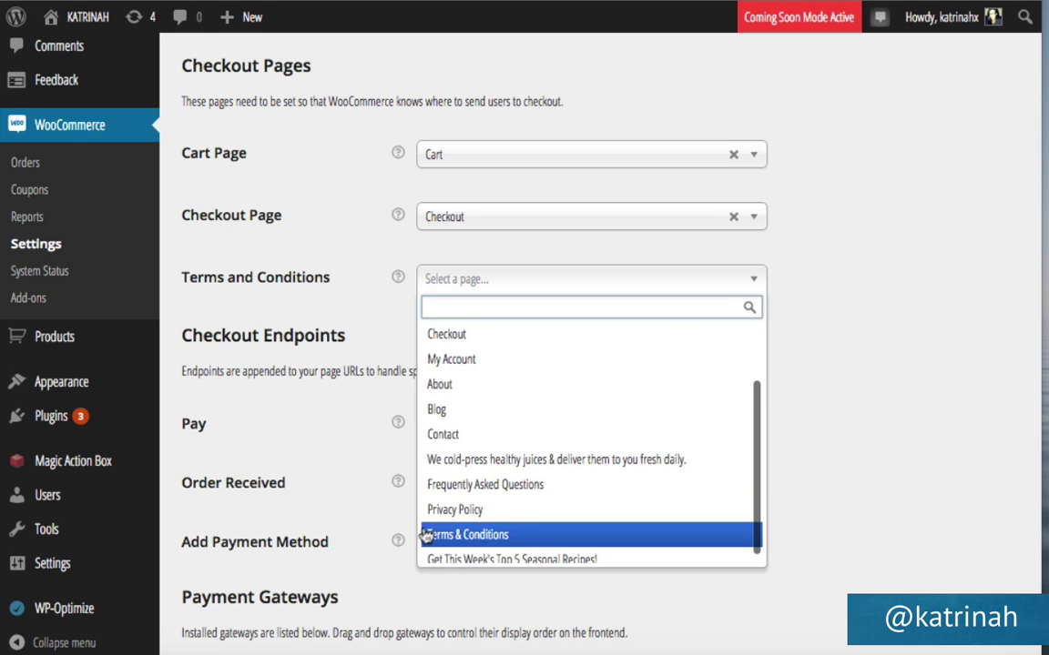
{"action": "left_click", "coordinate": [473, 536]}
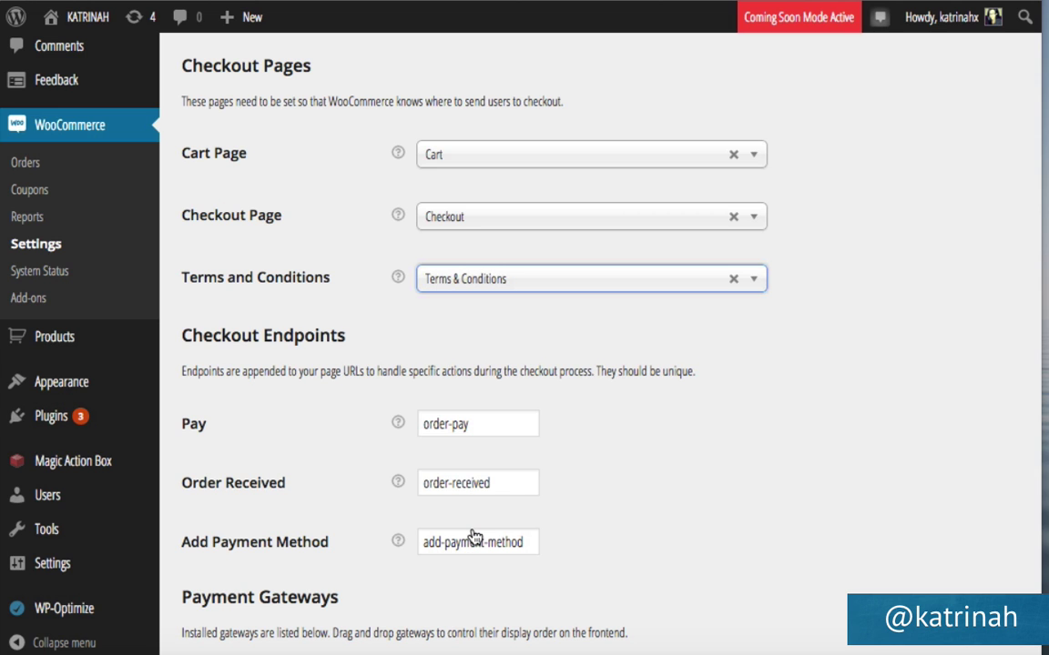
{"action": "scroll", "coordinate": [365, 274], "scroll_direction": "up", "scroll_amount": 1}
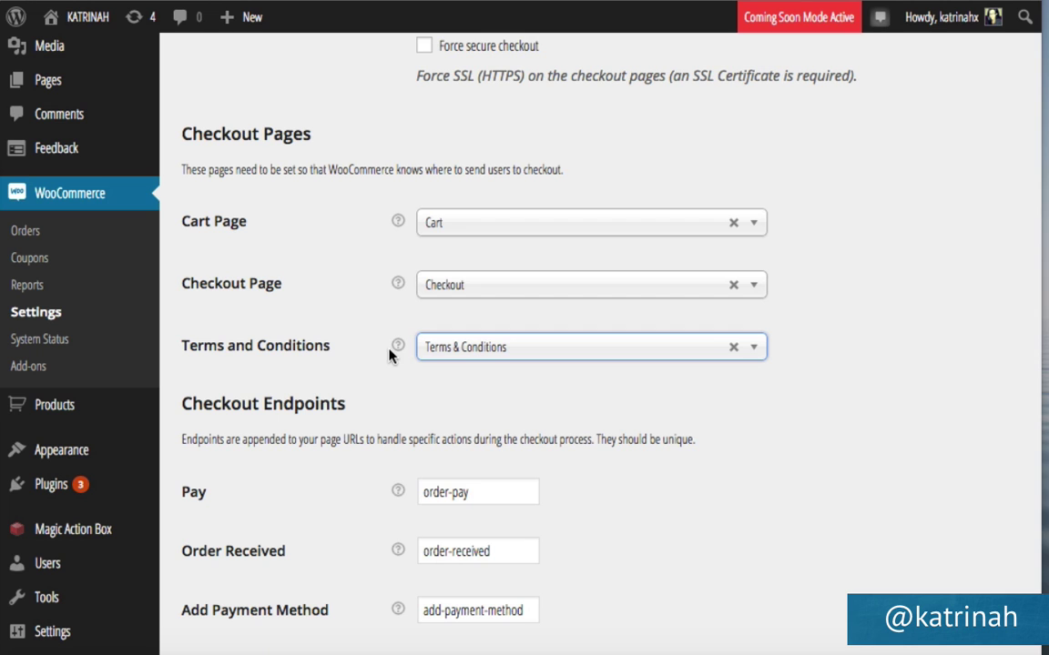
{"action": "scroll", "coordinate": [364, 394], "scroll_direction": "down", "scroll_amount": 3}
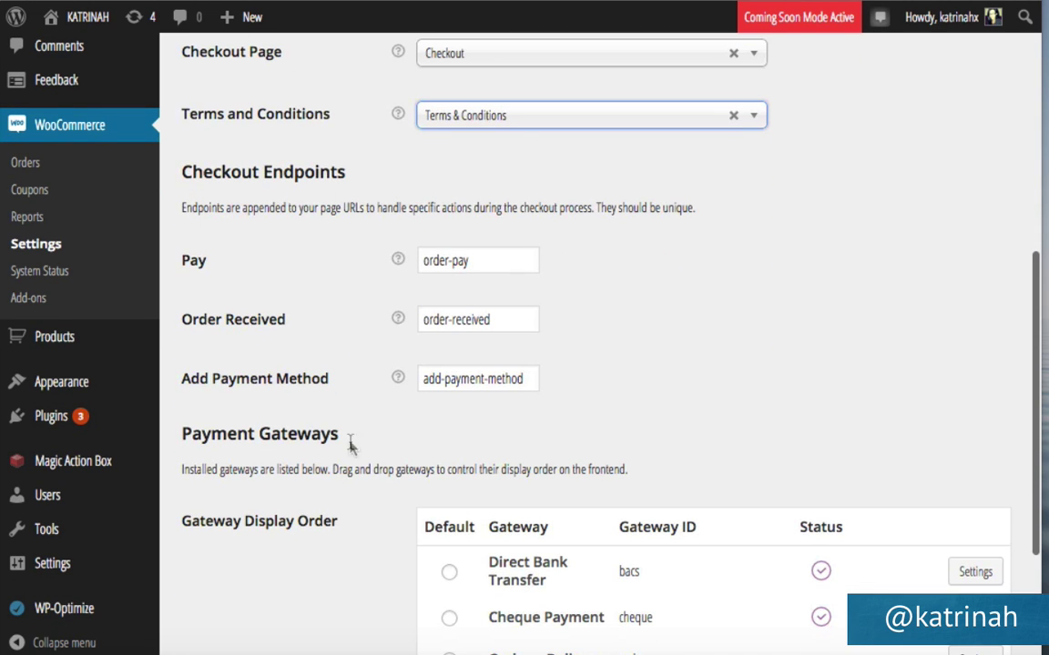
Save the checkout settings with the Terms & Conditions page assigned.
{"action": "scroll", "coordinate": [379, 453], "scroll_direction": "down", "scroll_amount": 3}
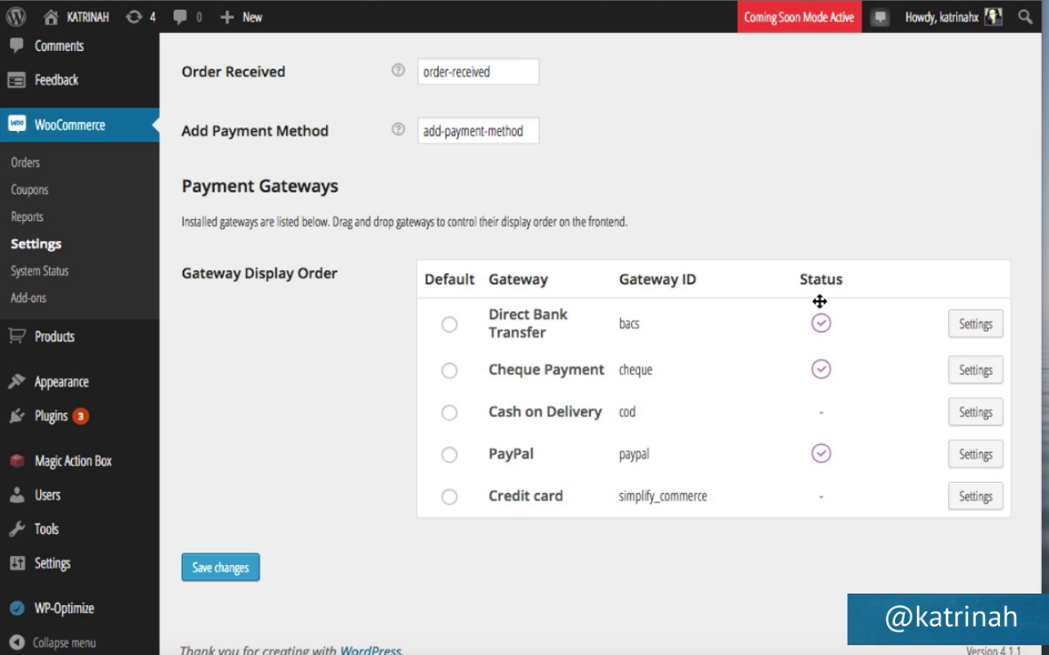
{"action": "mouse_move", "coordinate": [820, 321]}
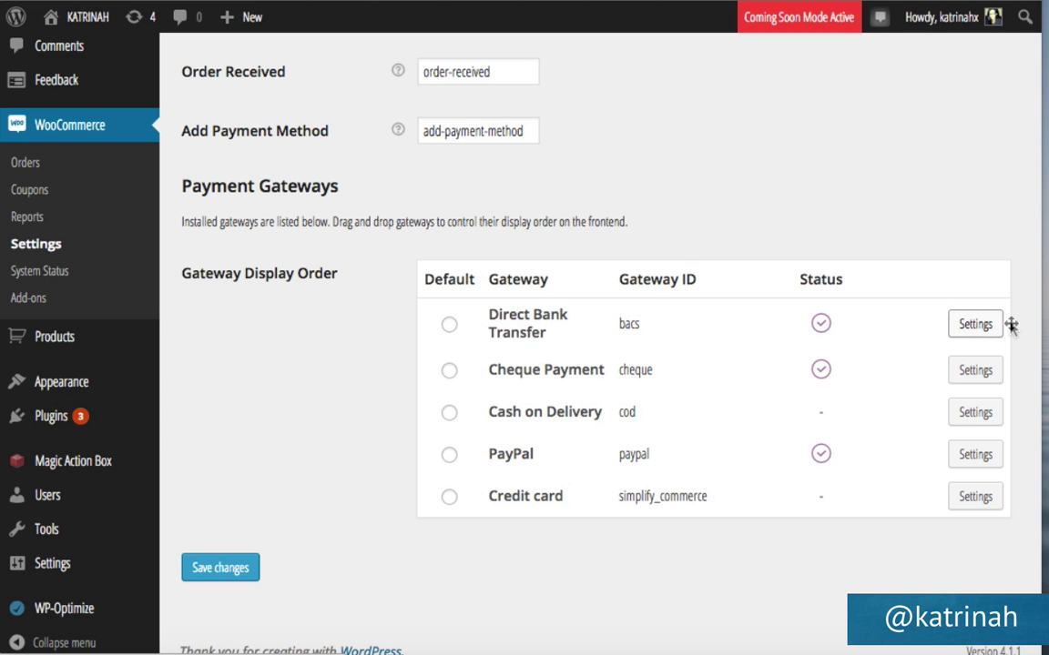
{"action": "scroll", "coordinate": [617, 202], "scroll_direction": "up", "scroll_amount": 3}
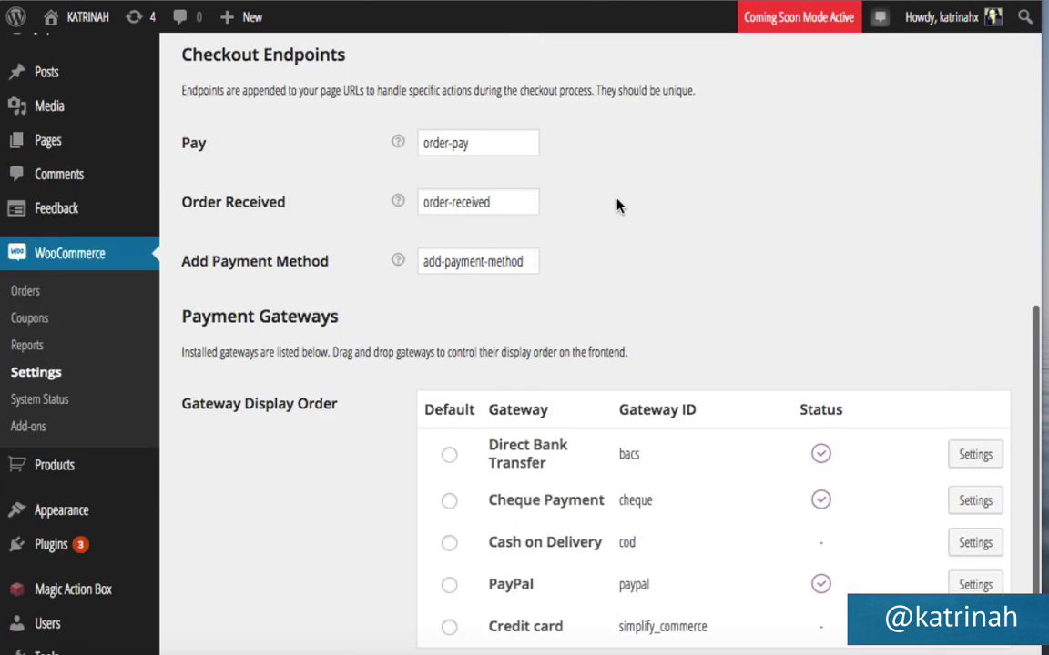
{"action": "scroll", "coordinate": [617, 205], "scroll_direction": "up", "scroll_amount": 10}
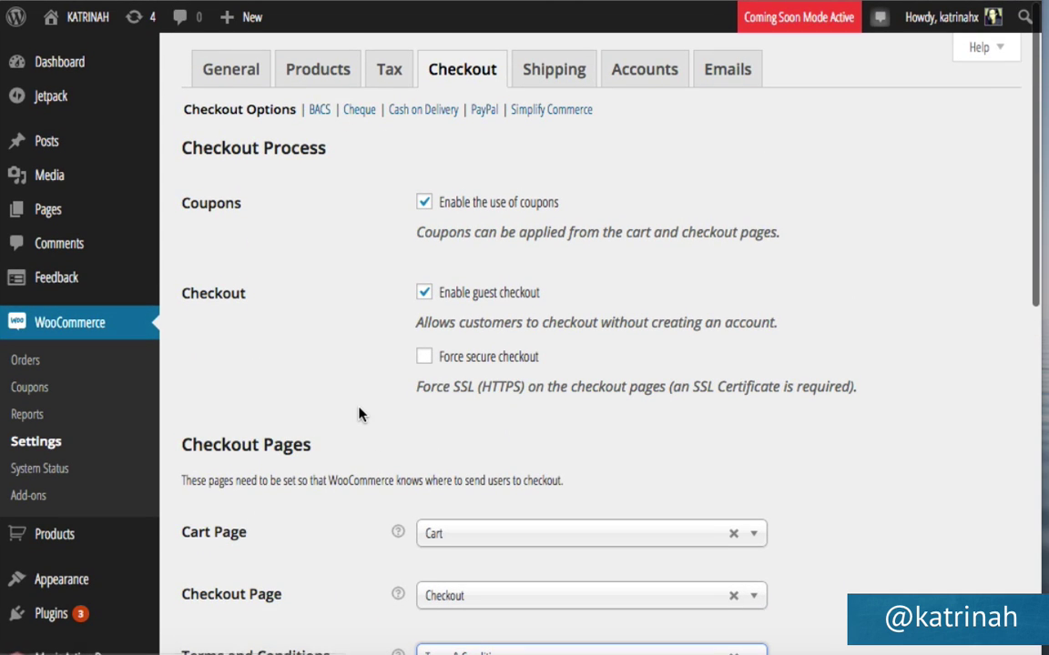
{"action": "scroll", "coordinate": [360, 414], "scroll_direction": "down", "scroll_amount": 7}
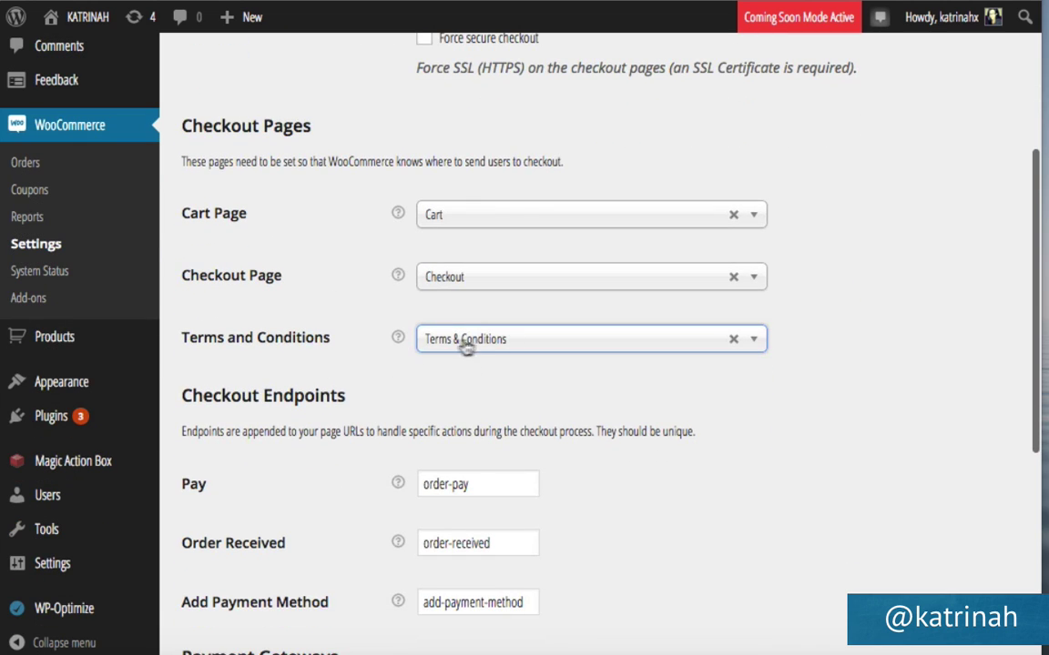
{"action": "scroll", "coordinate": [402, 386], "scroll_direction": "down", "scroll_amount": 10}
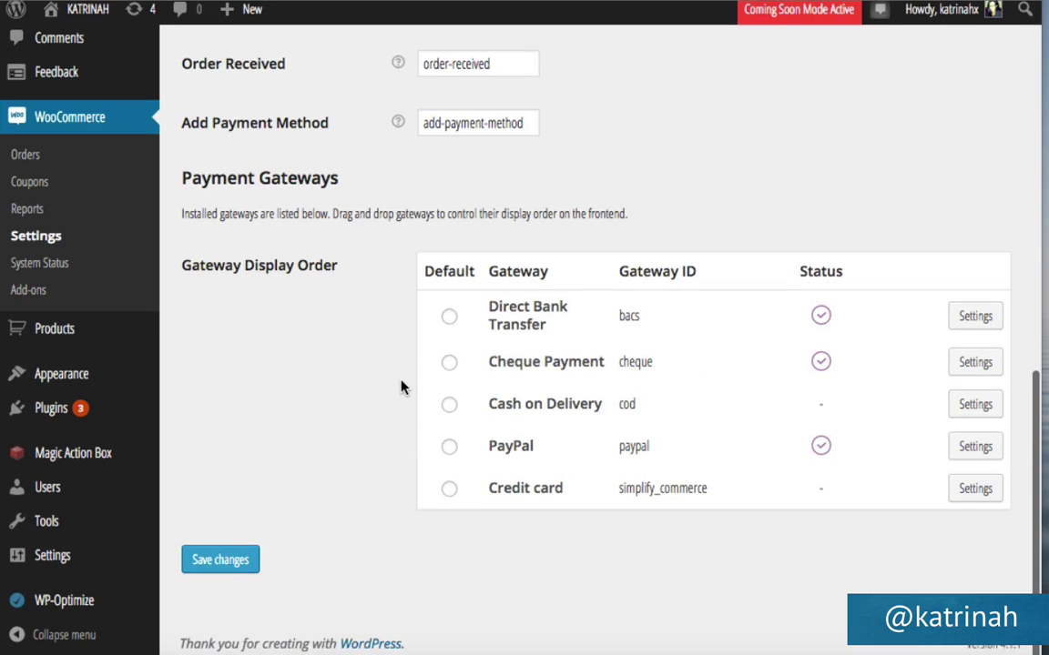
{"action": "left_click", "coordinate": [221, 570]}
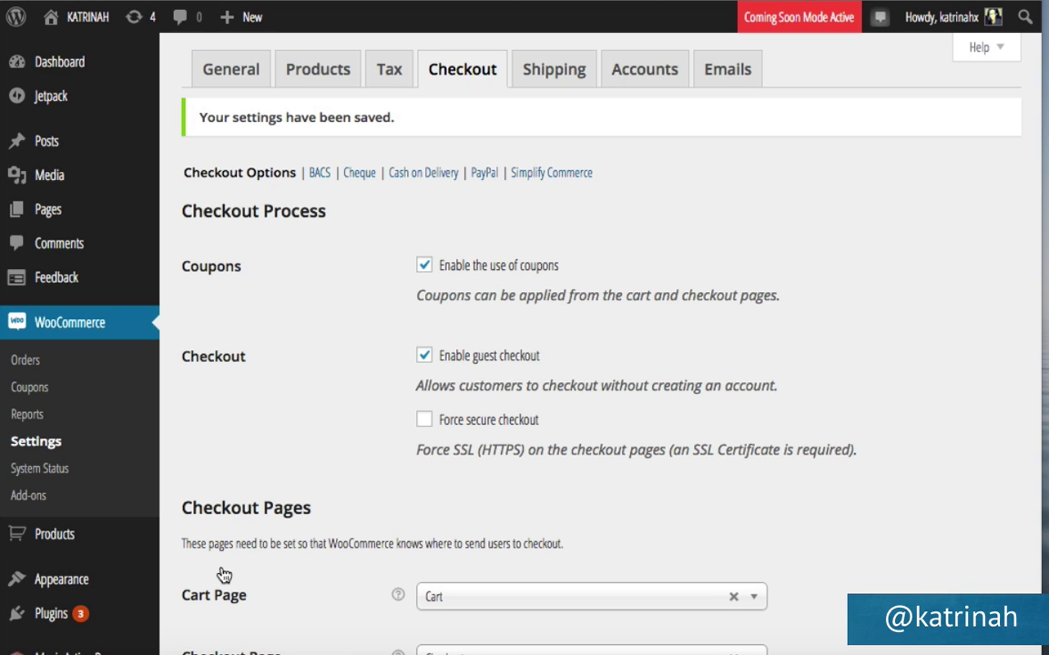
Disable the Direct Bank Transfer (BACS) gateway and save the change.
{"action": "left_click", "coordinate": [320, 174]}
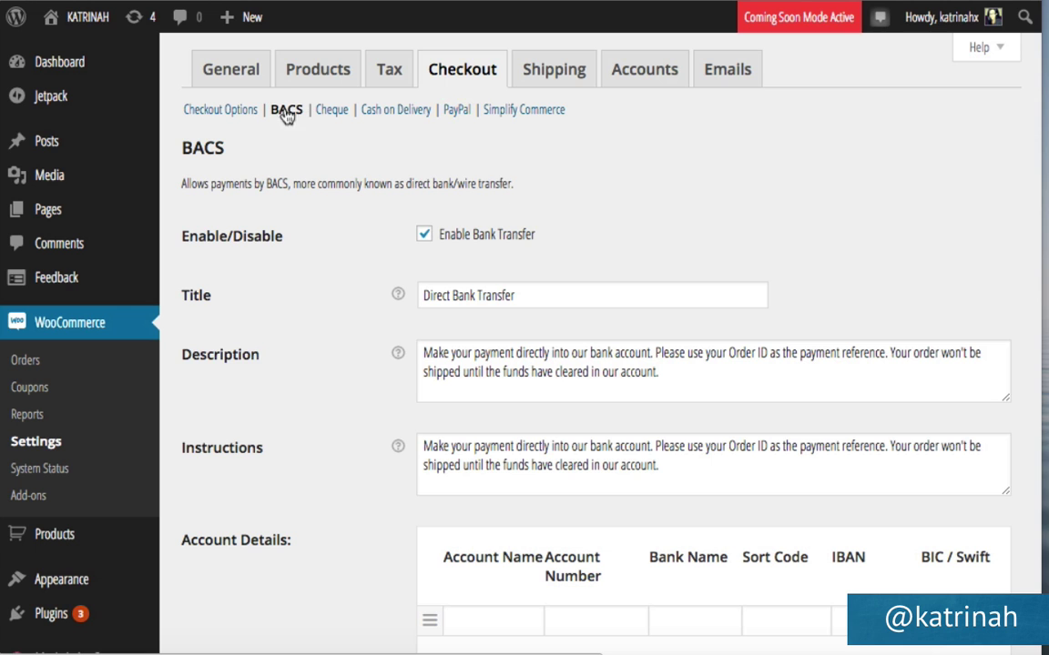
{"action": "left_click", "coordinate": [425, 235]}
{"action": "scroll", "coordinate": [374, 351], "scroll_direction": "down", "scroll_amount": 3}
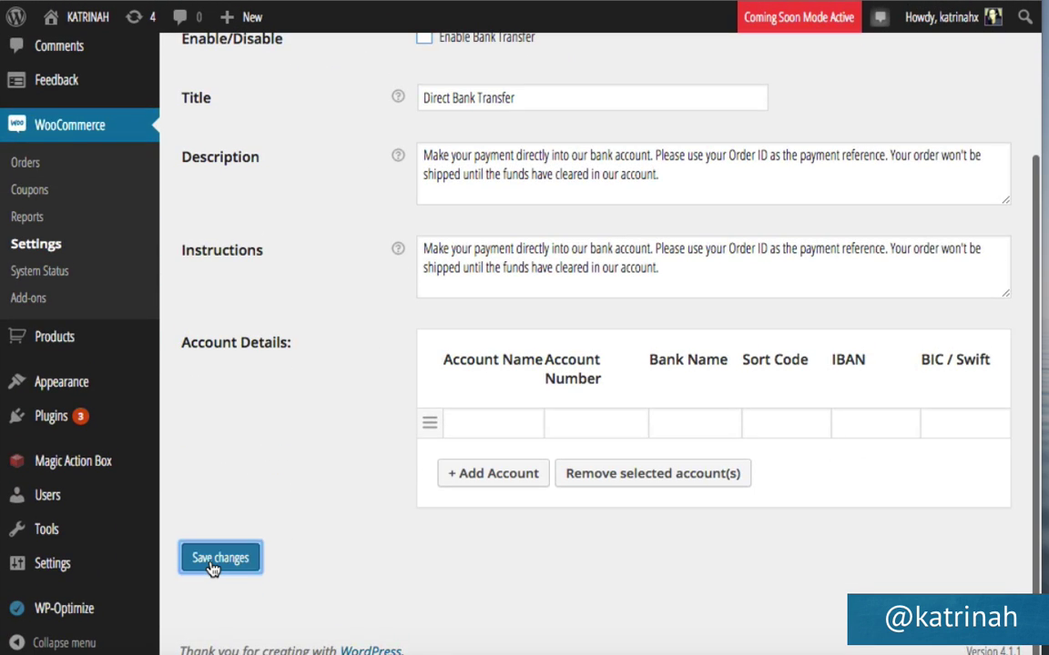
{"action": "left_click", "coordinate": [213, 566]}
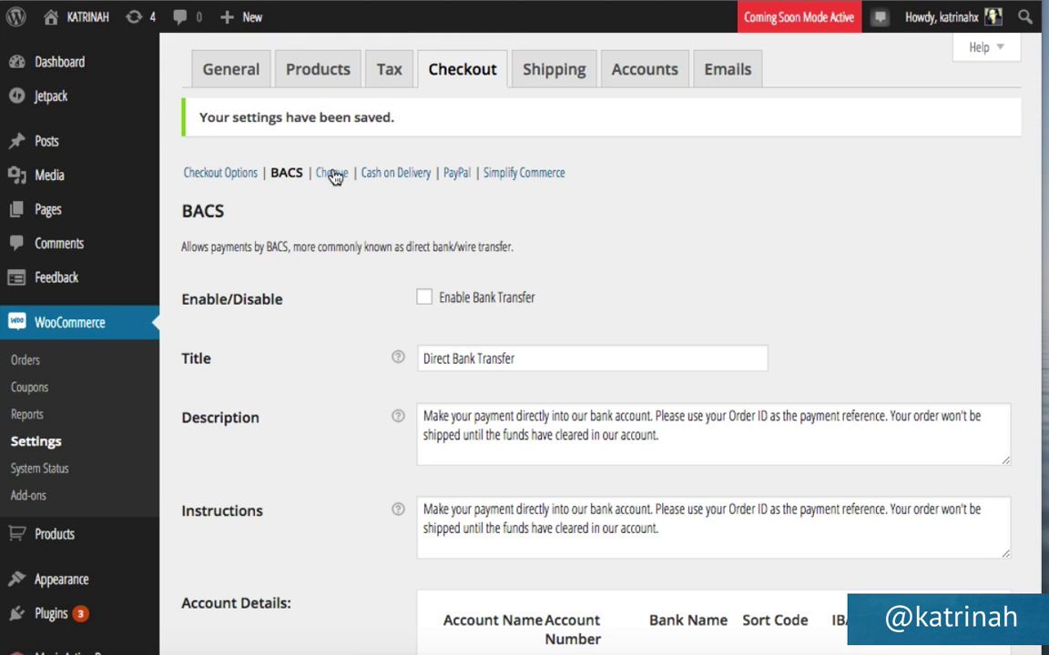
{"action": "left_click", "coordinate": [333, 175]}
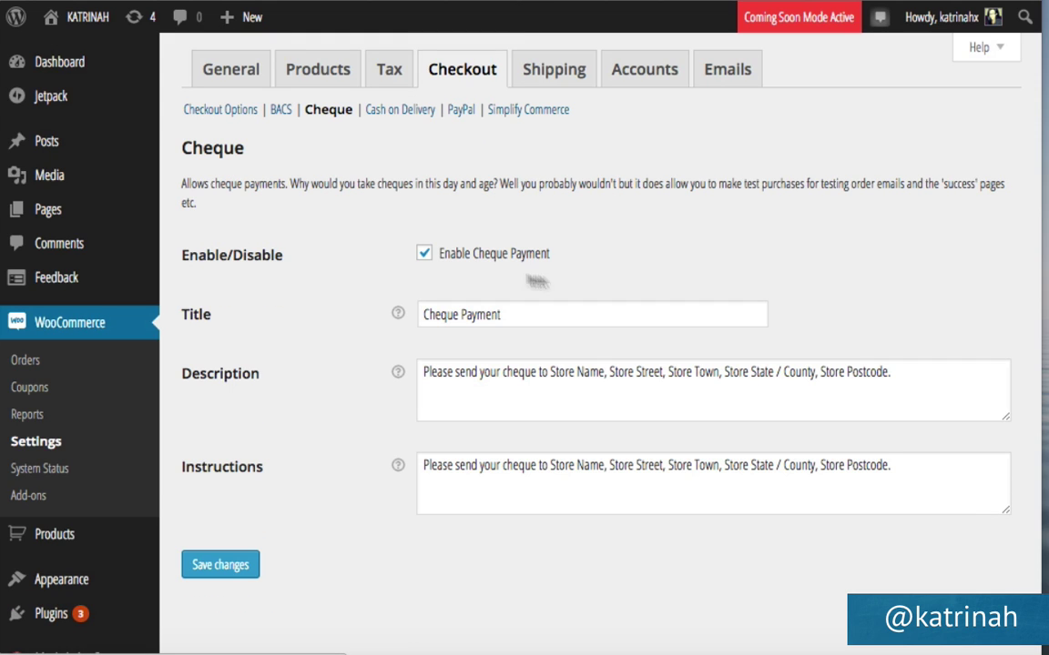
Turn off the Cheque payment gateway and save, then check the Cash on Delivery options.
{"action": "left_click", "coordinate": [424, 254]}
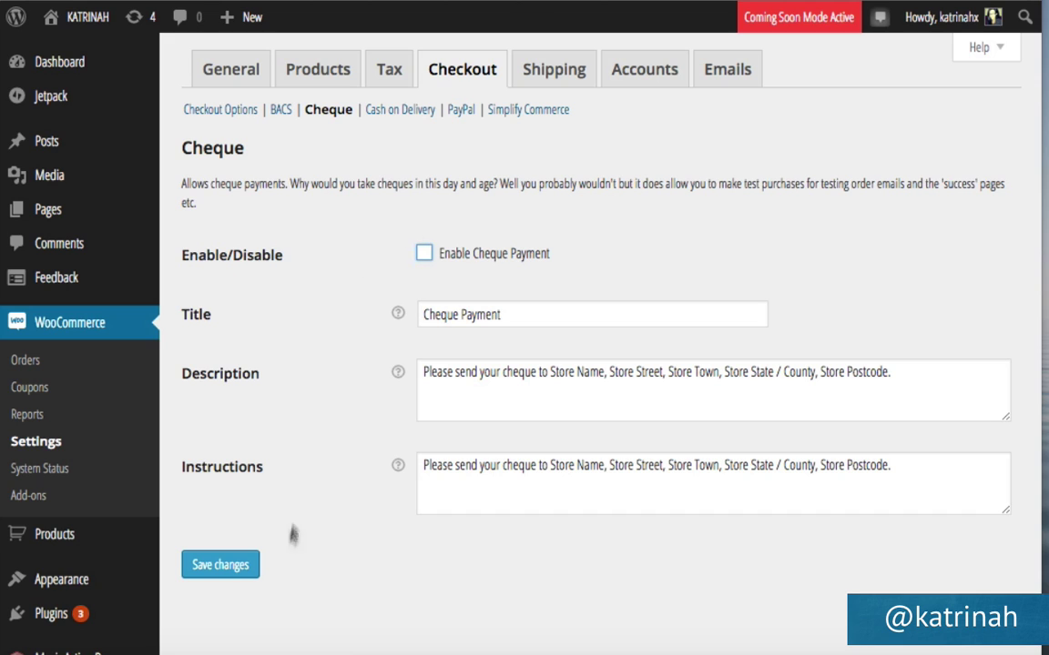
{"action": "left_click", "coordinate": [223, 571]}
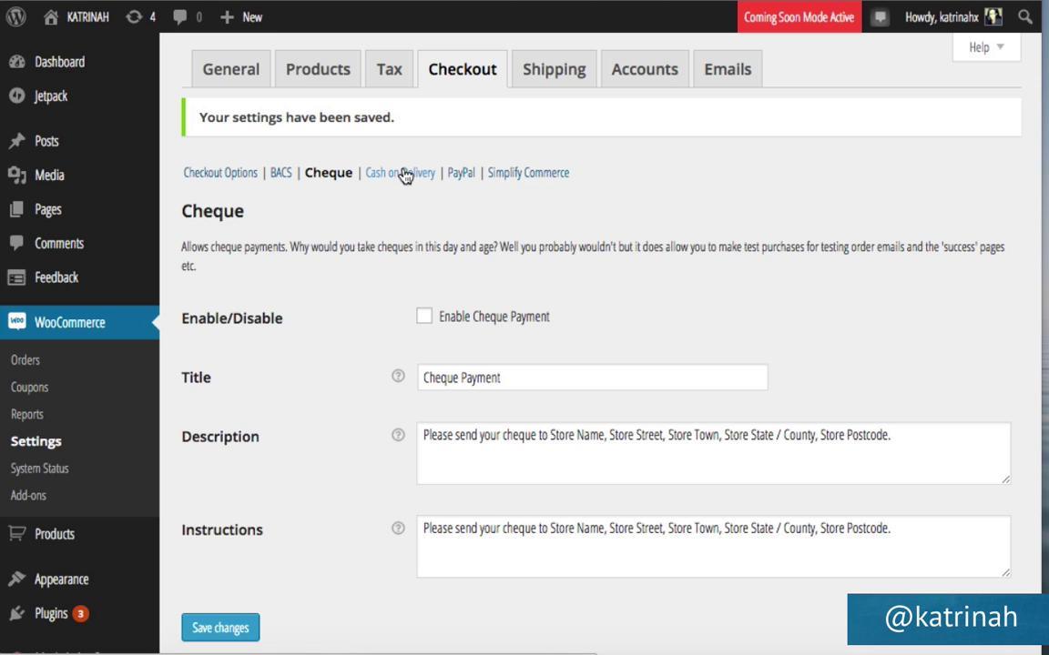
{"action": "left_click", "coordinate": [405, 173]}
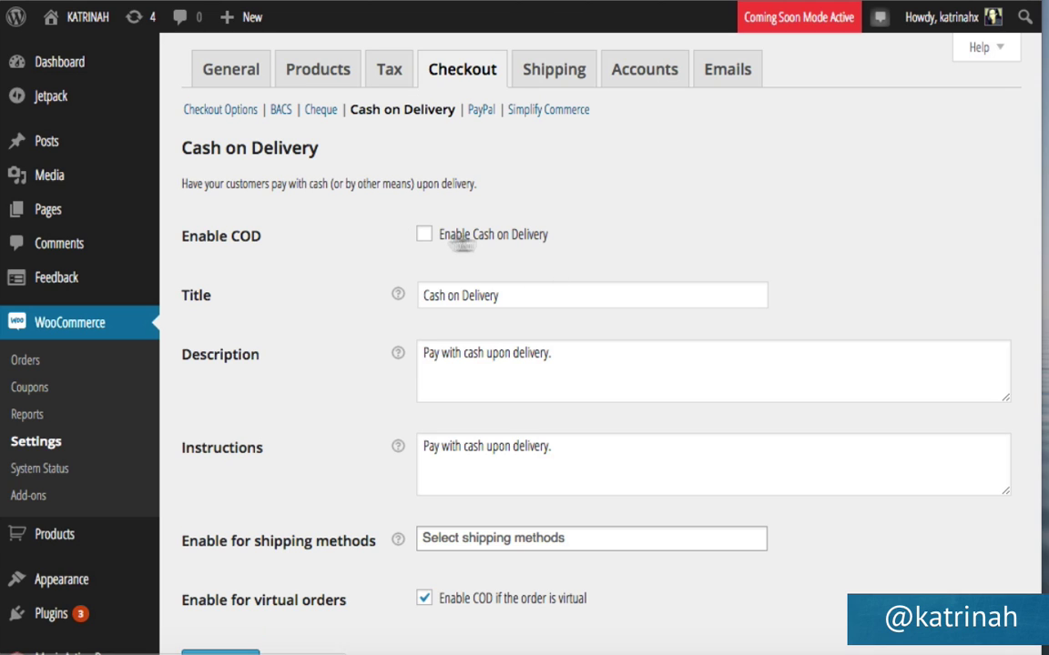
{"action": "left_click", "coordinate": [481, 109]}
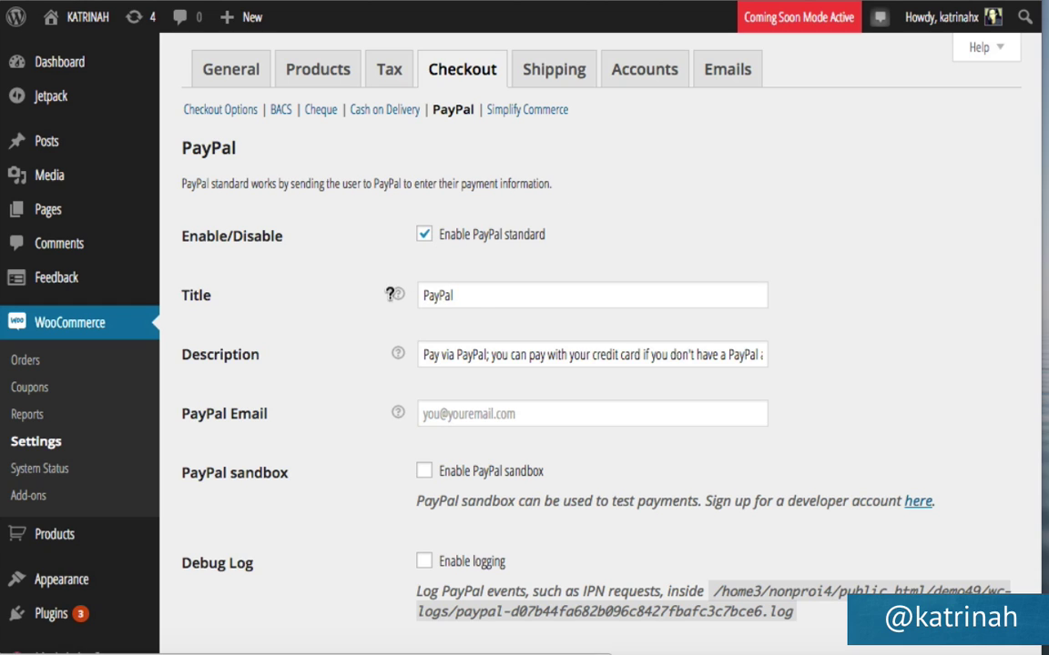
Enter the store's business e-mail address in the PayPal Email field.
{"action": "mouse_move", "coordinate": [397, 294]}
{"action": "mouse_move", "coordinate": [398, 418]}
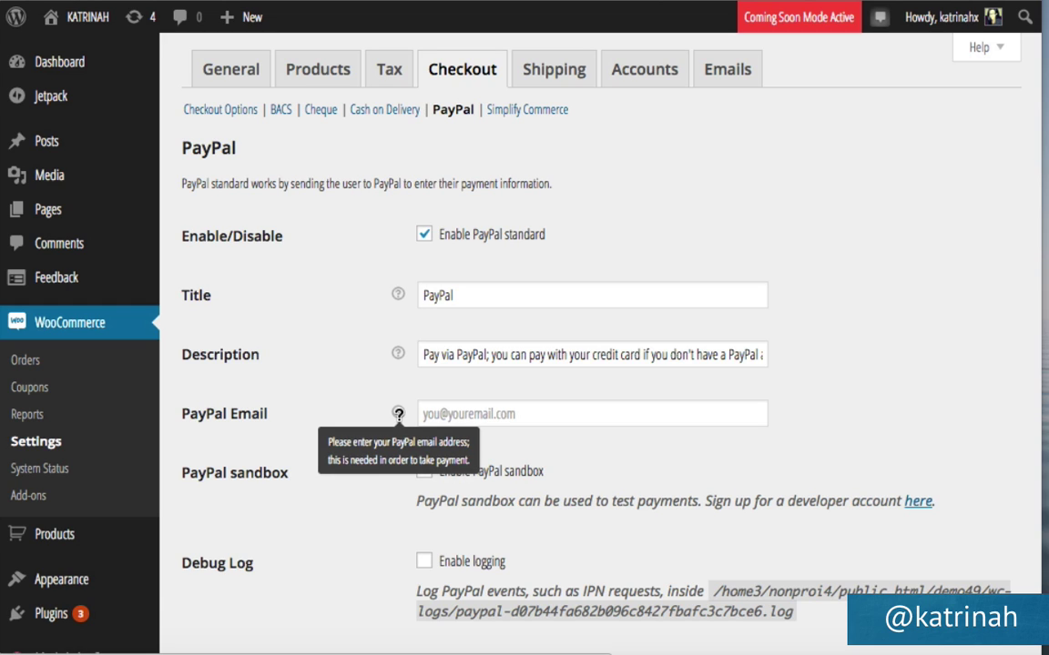
{"action": "left_click", "coordinate": [481, 414]}
{"action": "left_click", "coordinate": [325, 420]}
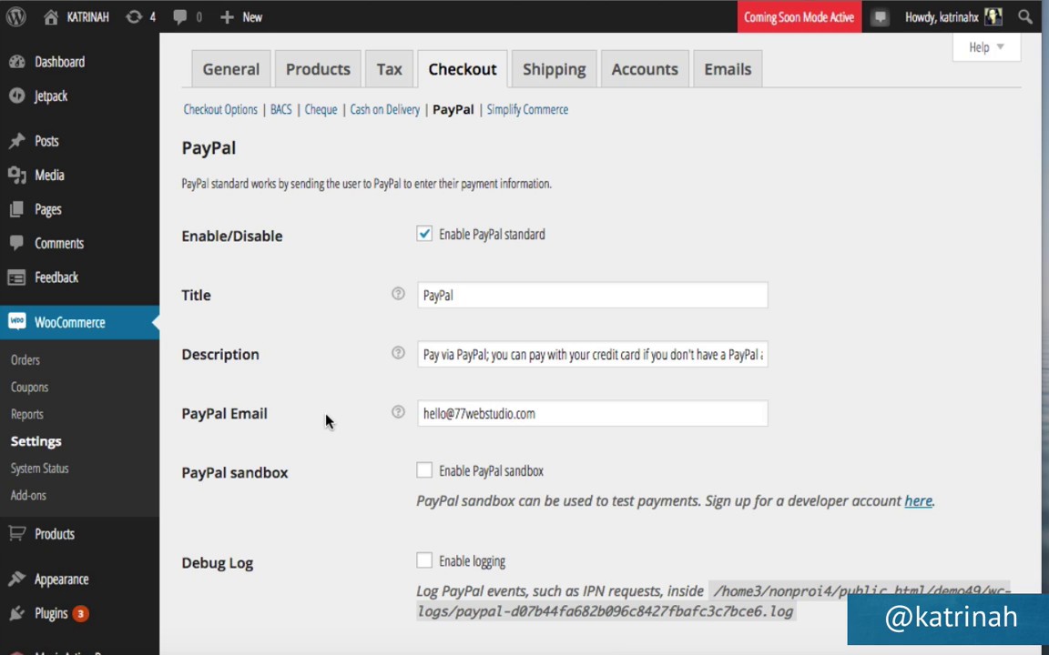
{"action": "scroll", "coordinate": [317, 522], "scroll_direction": "down", "scroll_amount": 5}
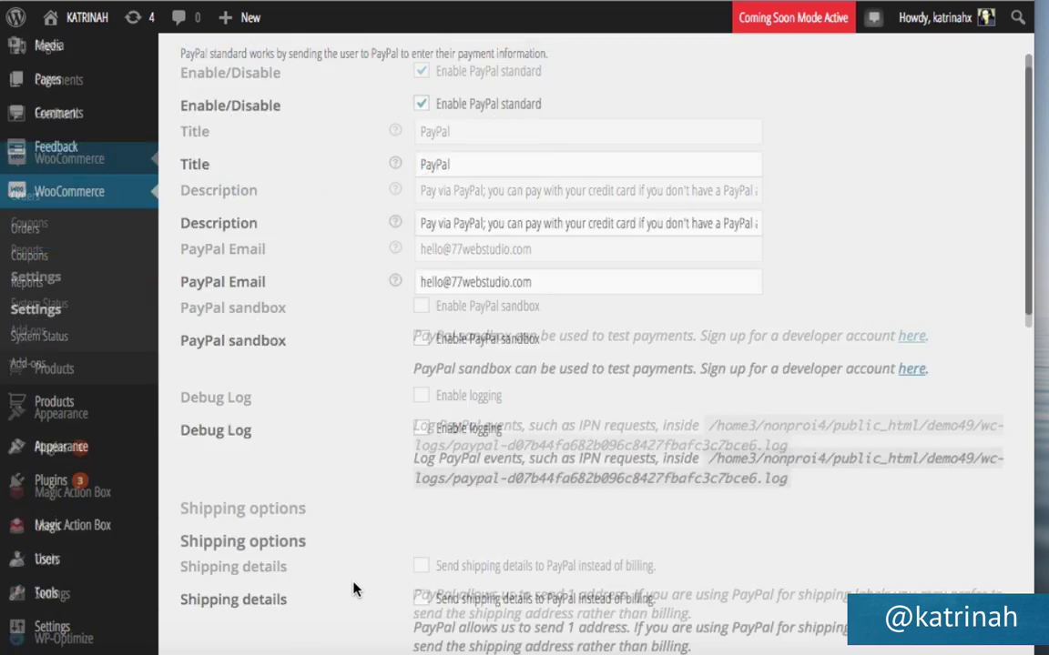
{"action": "scroll", "coordinate": [405, 377], "scroll_direction": "down", "scroll_amount": 2}
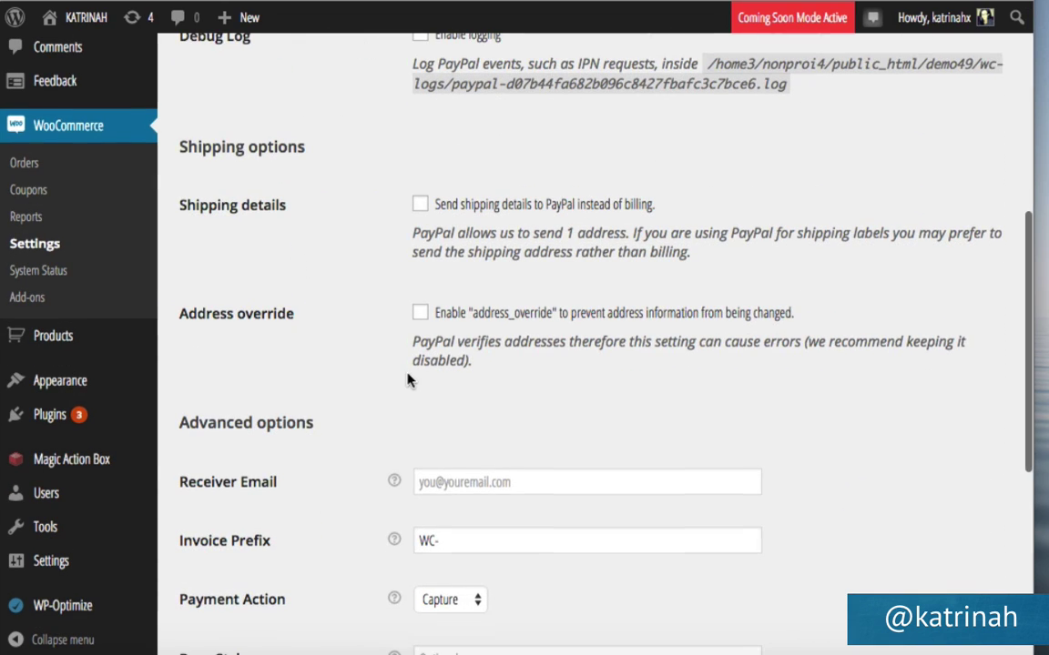
{"action": "scroll", "coordinate": [356, 431], "scroll_direction": "down", "scroll_amount": 1}
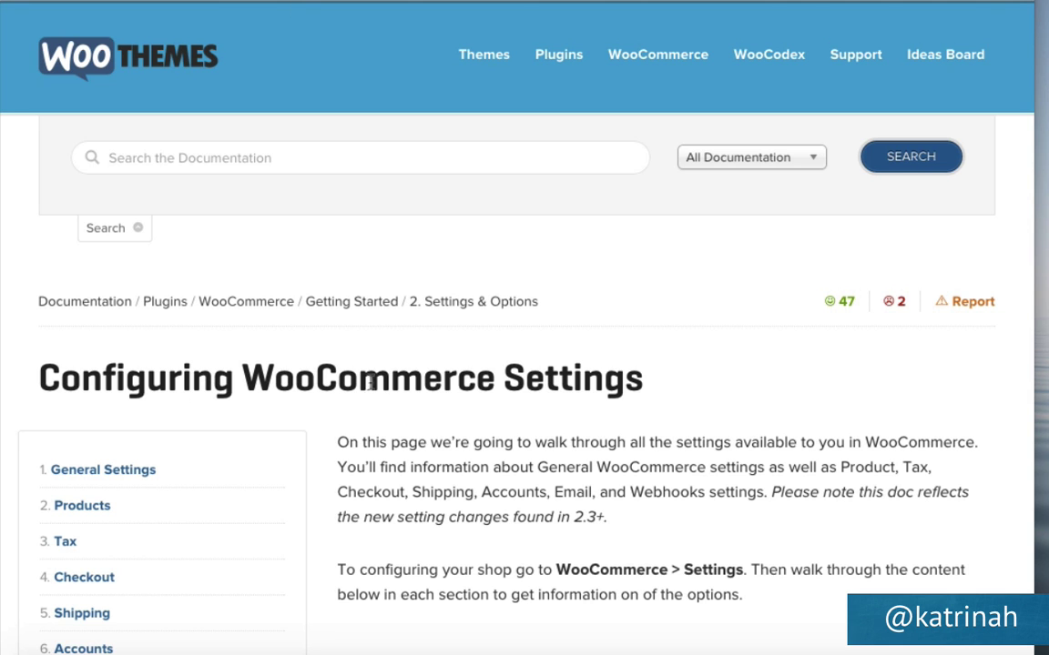
Read the guide's Checkout section and open the core payment options documentation.
{"action": "scroll", "coordinate": [334, 461], "scroll_direction": "down", "scroll_amount": 3}
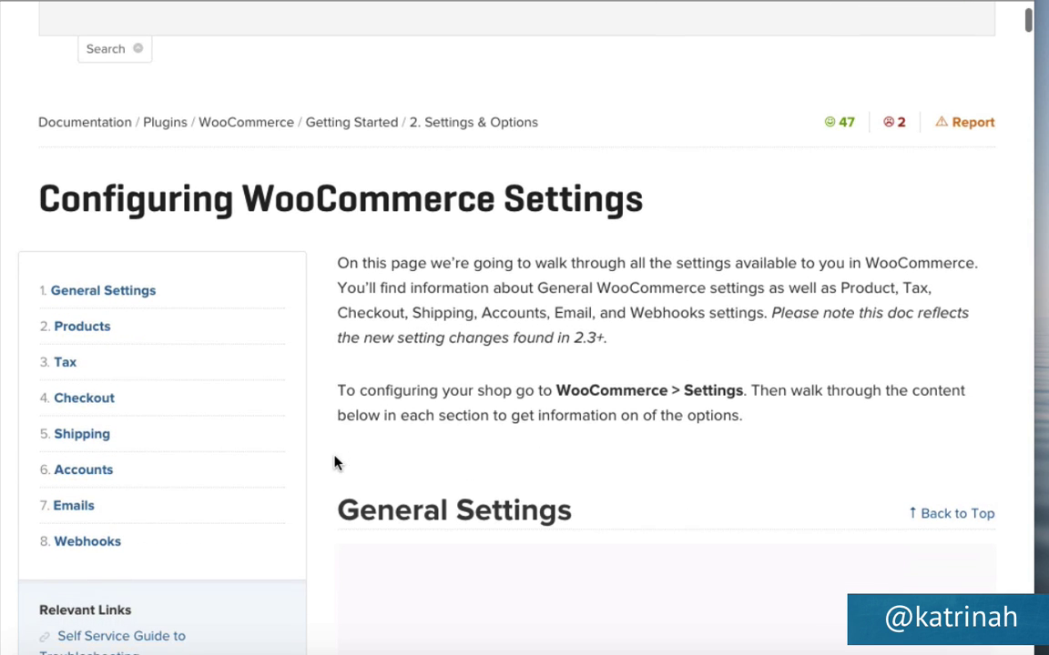
{"action": "left_click", "coordinate": [72, 404]}
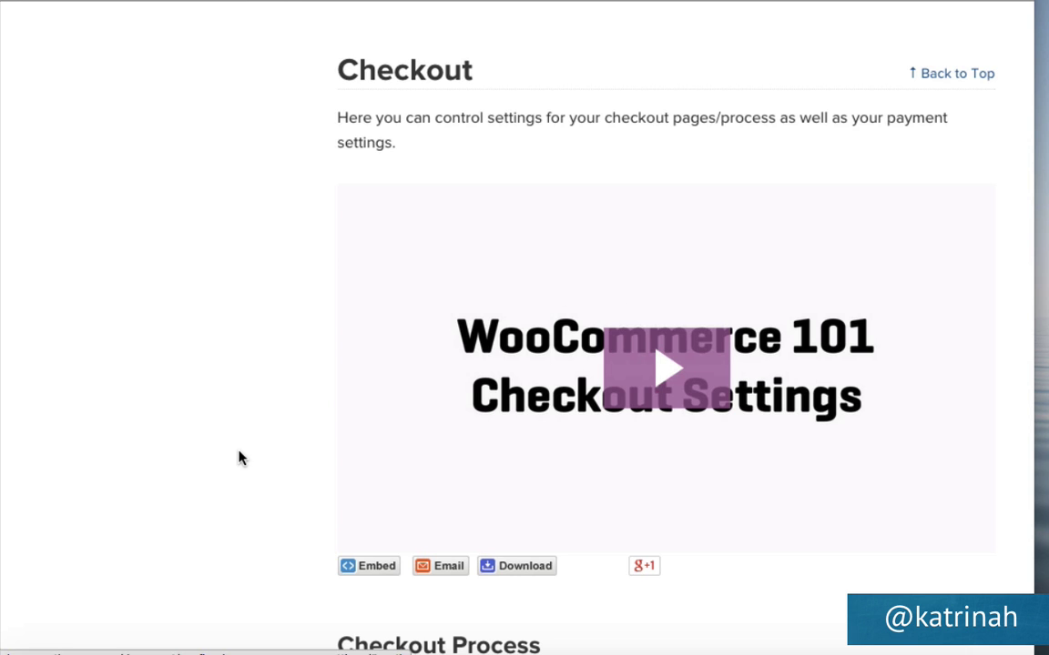
{"action": "scroll", "coordinate": [238, 458], "scroll_direction": "down", "scroll_amount": 8}
{"action": "scroll", "coordinate": [239, 458], "scroll_direction": "down", "scroll_amount": 10}
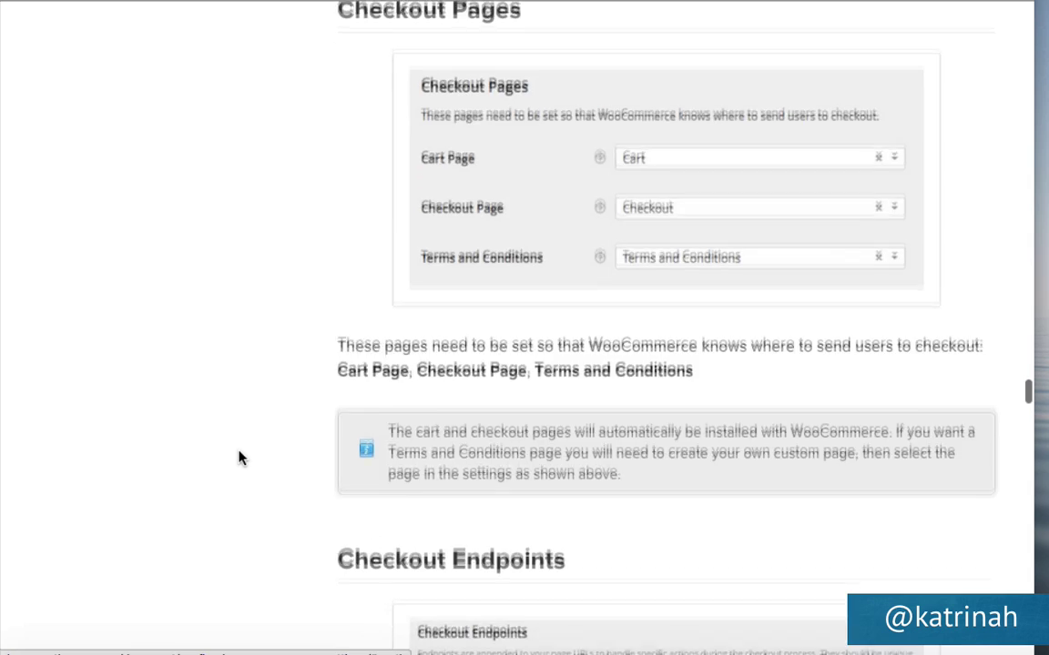
{"action": "scroll", "coordinate": [239, 458], "scroll_direction": "down", "scroll_amount": 6}
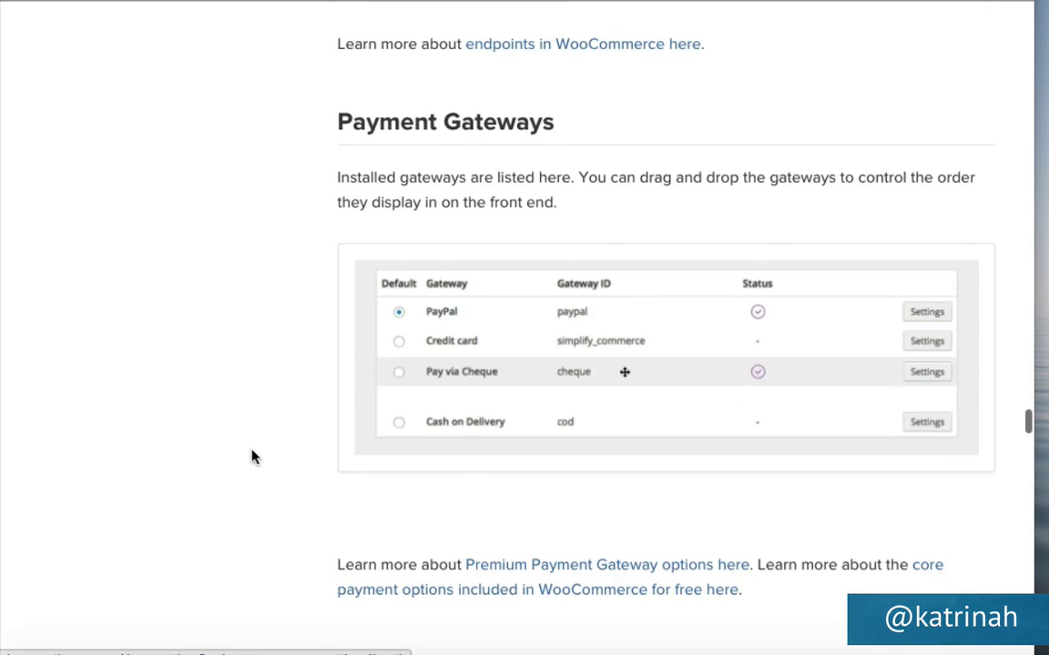
{"action": "scroll", "coordinate": [238, 458], "scroll_direction": "down", "scroll_amount": 3}
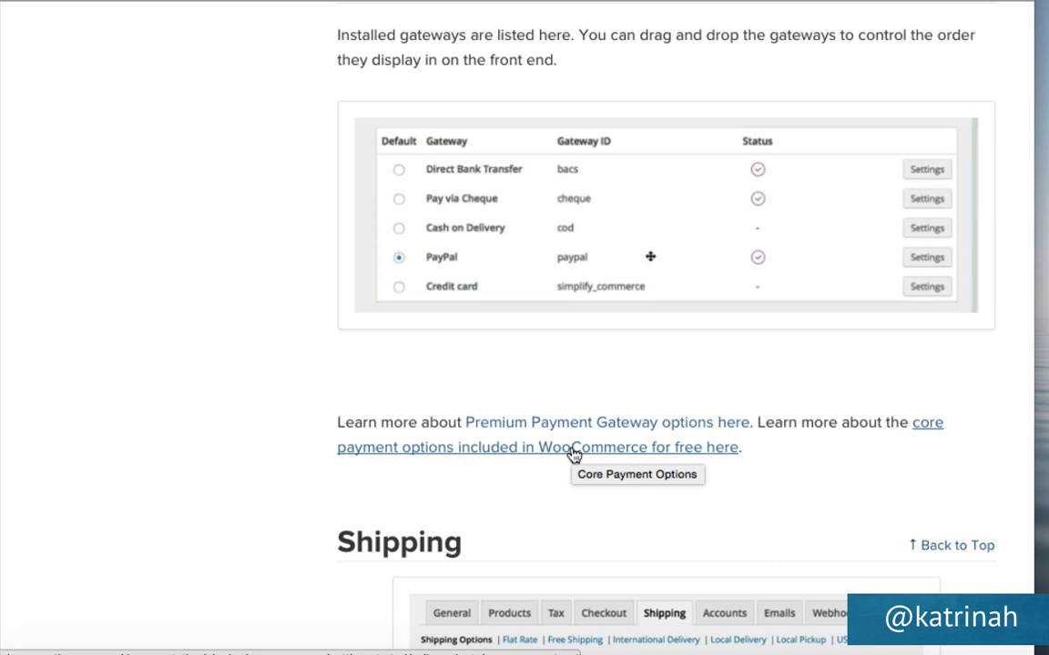
{"action": "left_click", "coordinate": [487, 453]}
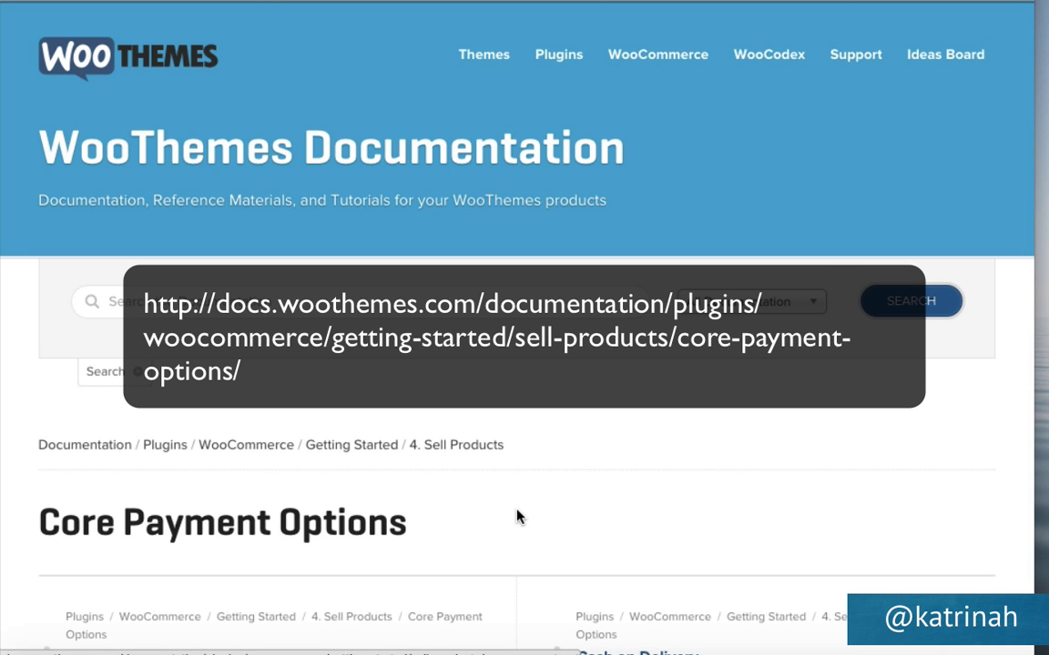
Open the PayPal Standard documentation page from the core payment options list.
{"action": "scroll", "coordinate": [515, 518], "scroll_direction": "down", "scroll_amount": 5}
{"action": "scroll", "coordinate": [516, 517], "scroll_direction": "down", "scroll_amount": 1}
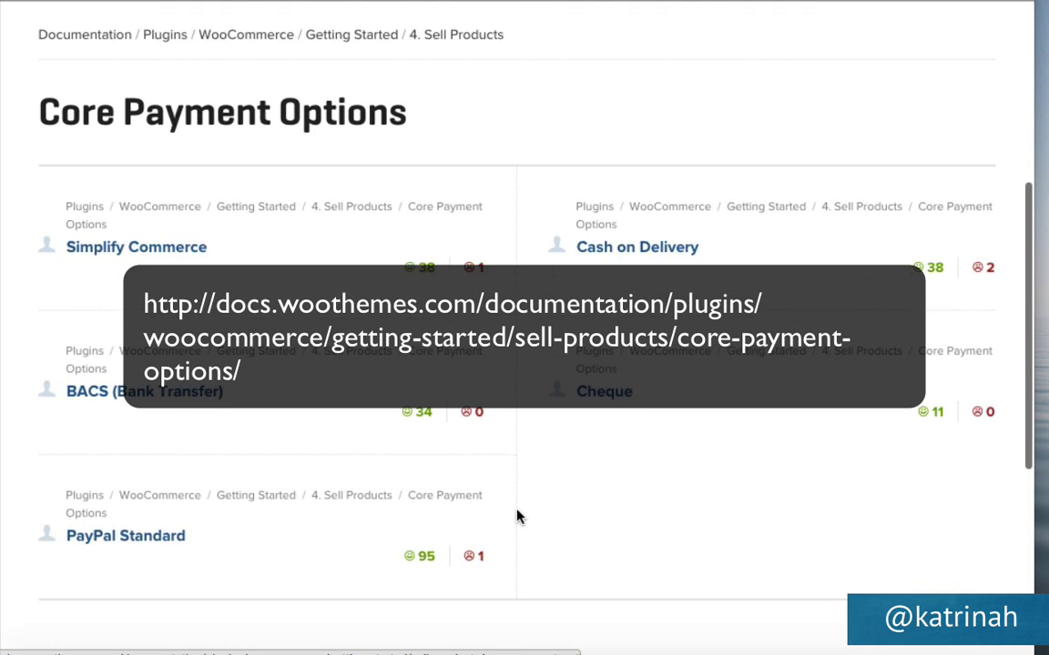
{"action": "scroll", "coordinate": [516, 517], "scroll_direction": "down", "scroll_amount": 1}
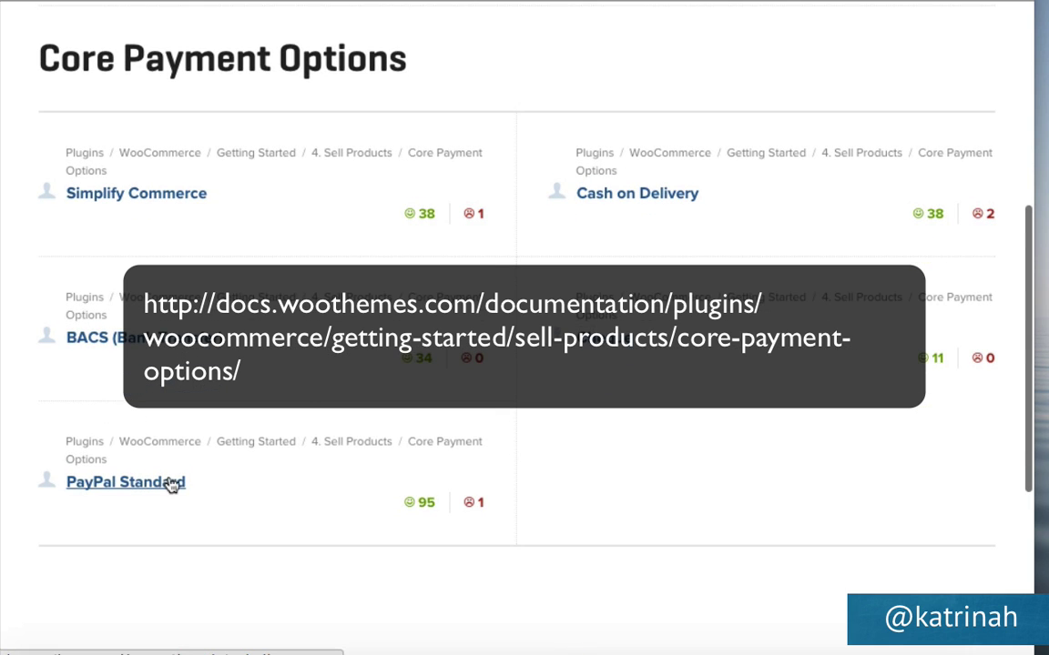
{"action": "left_click", "coordinate": [114, 489]}
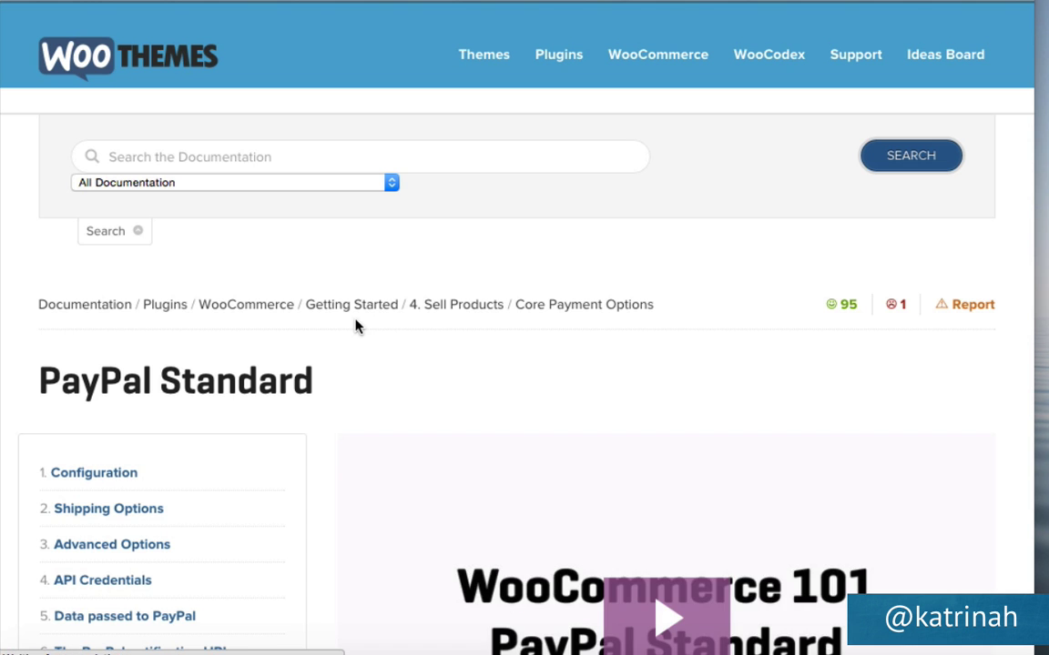
{"action": "scroll", "coordinate": [356, 325], "scroll_direction": "down", "scroll_amount": 5}
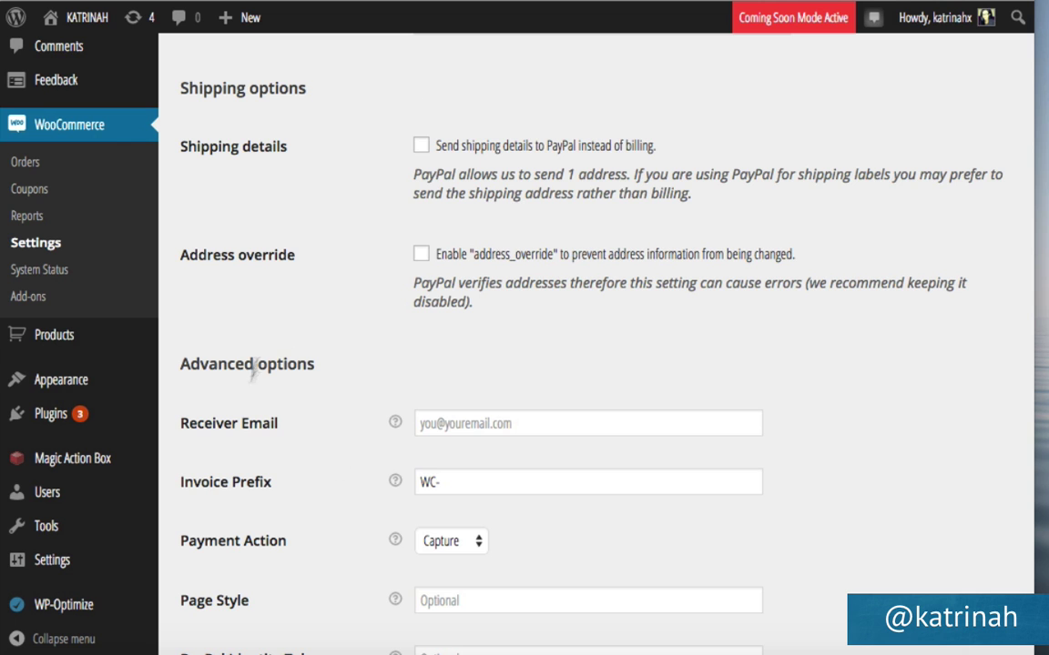
{"action": "scroll", "coordinate": [347, 478], "scroll_direction": "down", "scroll_amount": 4}
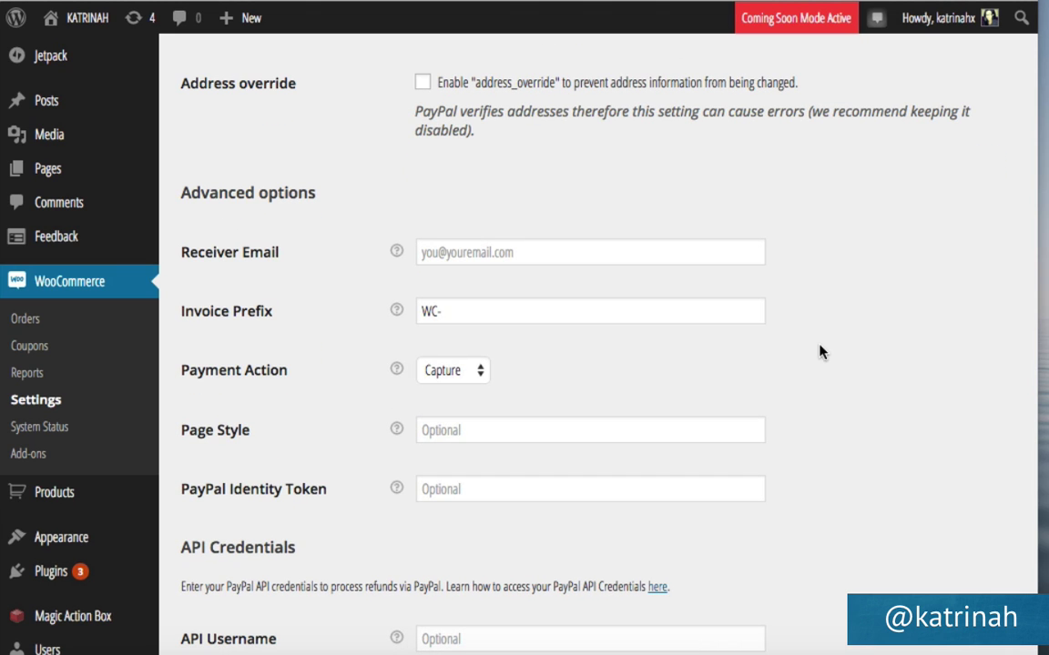
{"action": "scroll", "coordinate": [380, 458], "scroll_direction": "down", "scroll_amount": 5}
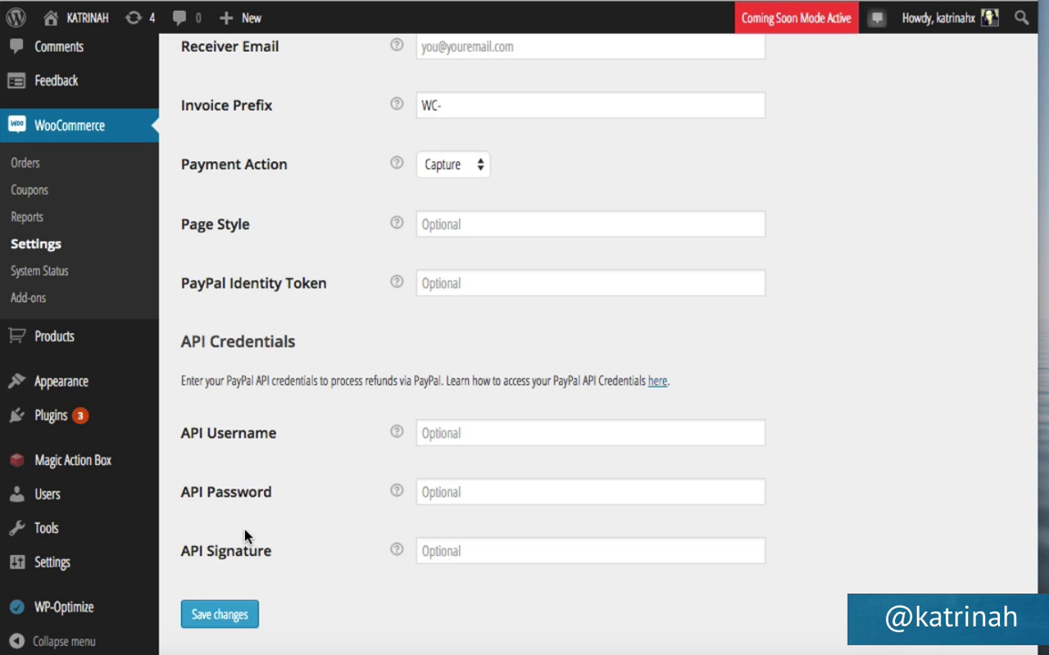
Open PayPal's Creating Classic API credentials guide and highlight the Business account requirement.
{"action": "left_click", "coordinate": [657, 382]}
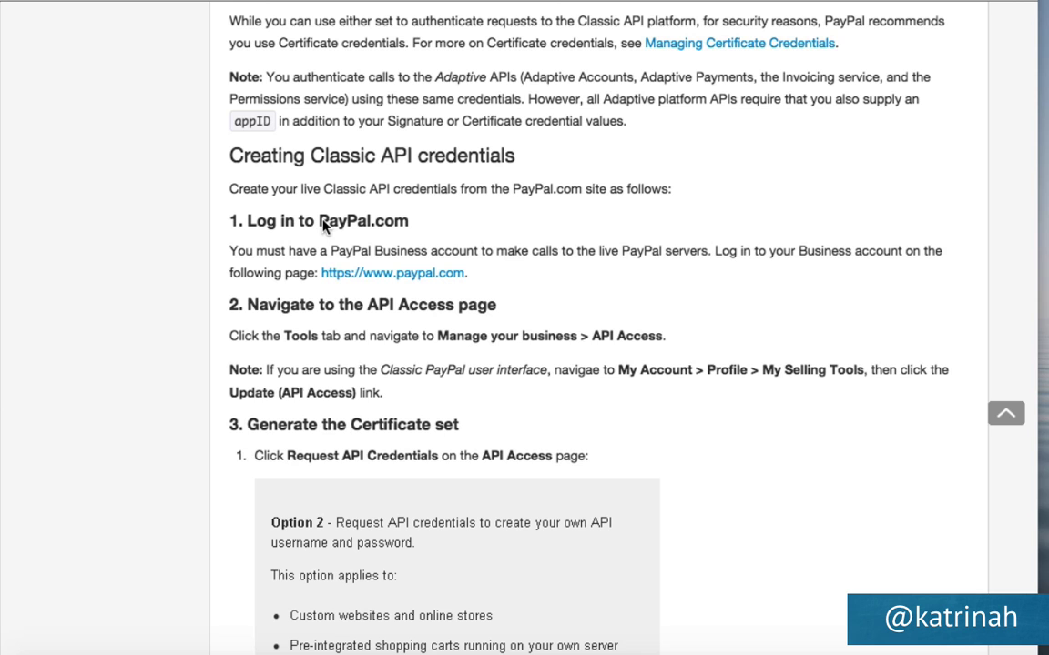
{"action": "scroll", "coordinate": [277, 255], "scroll_direction": "down", "scroll_amount": 3}
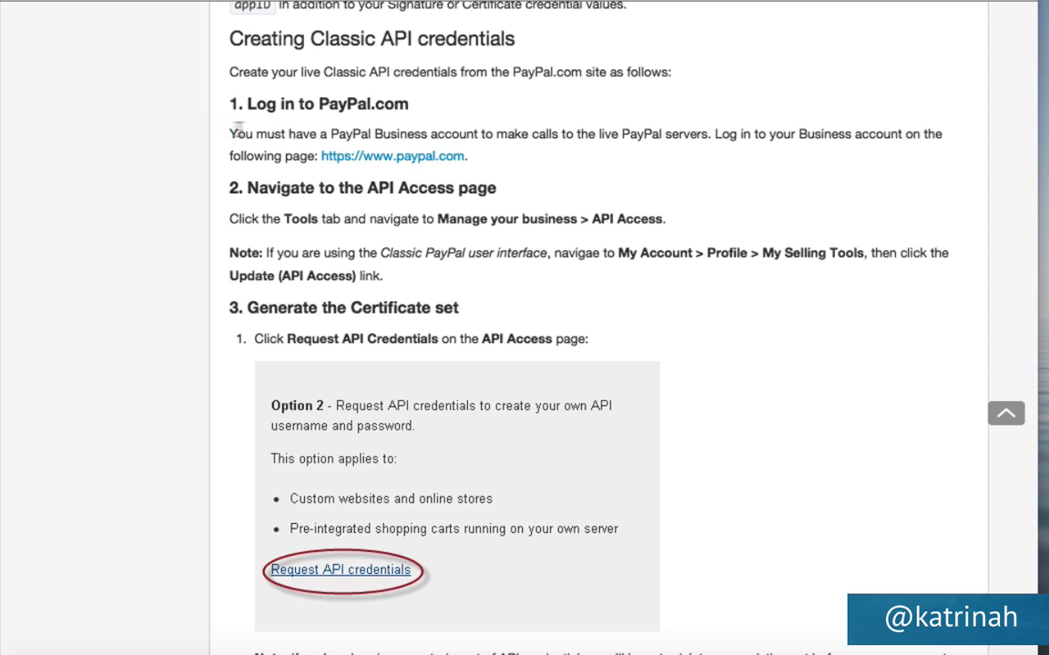
{"action": "left_click_drag", "start_coordinate": [231, 134], "coordinate": [475, 137]}
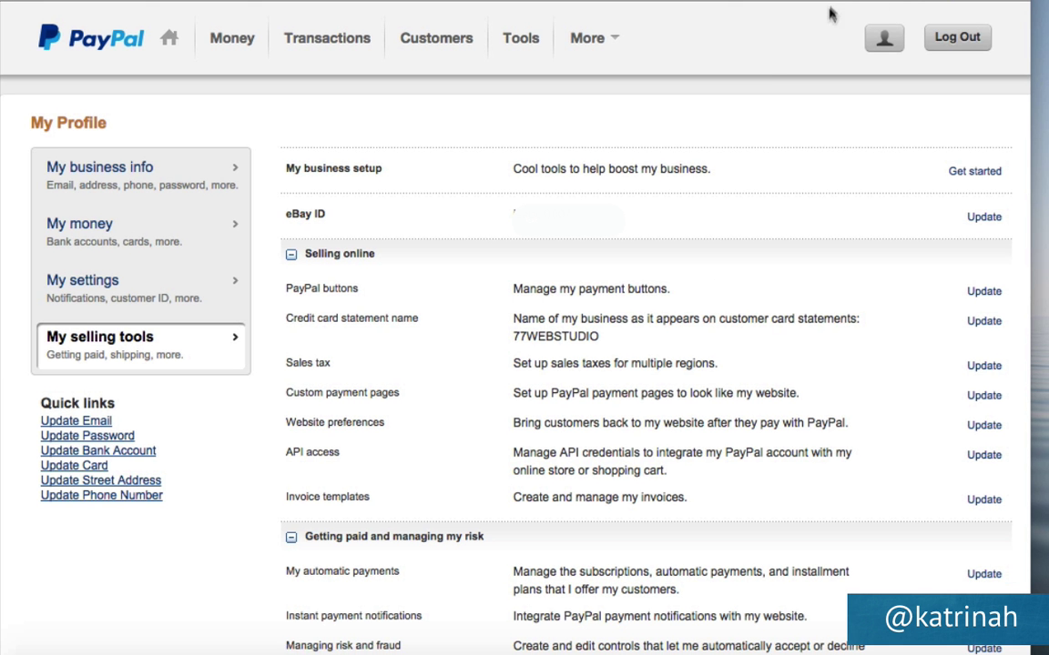
Find the API access entry under My selling tools and open its settings.
{"action": "left_click", "coordinate": [883, 40]}
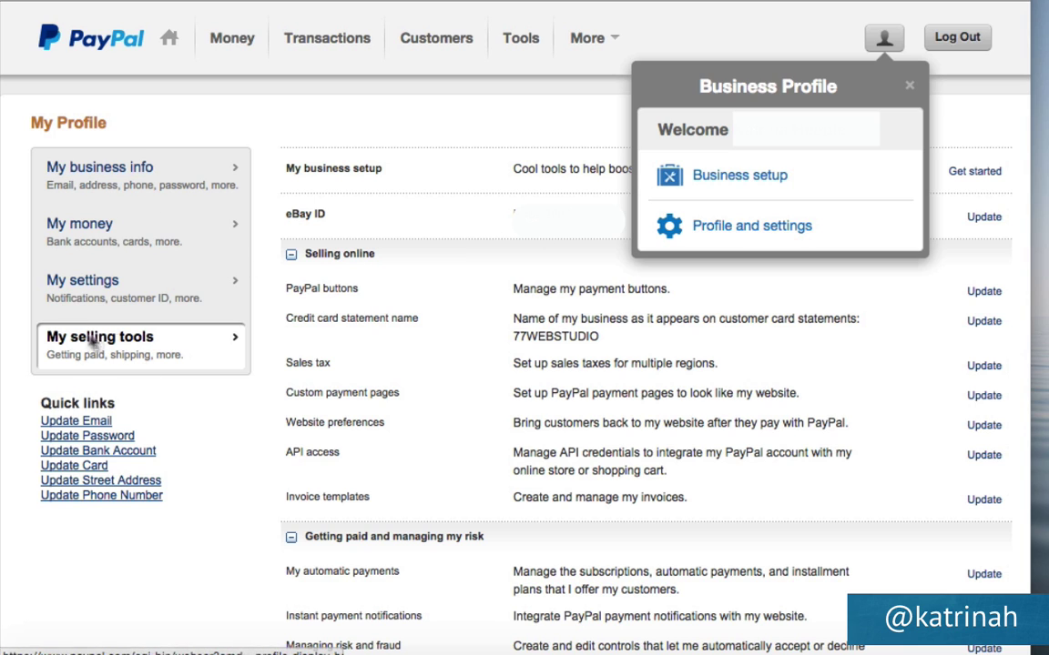
{"action": "left_click", "coordinate": [179, 465]}
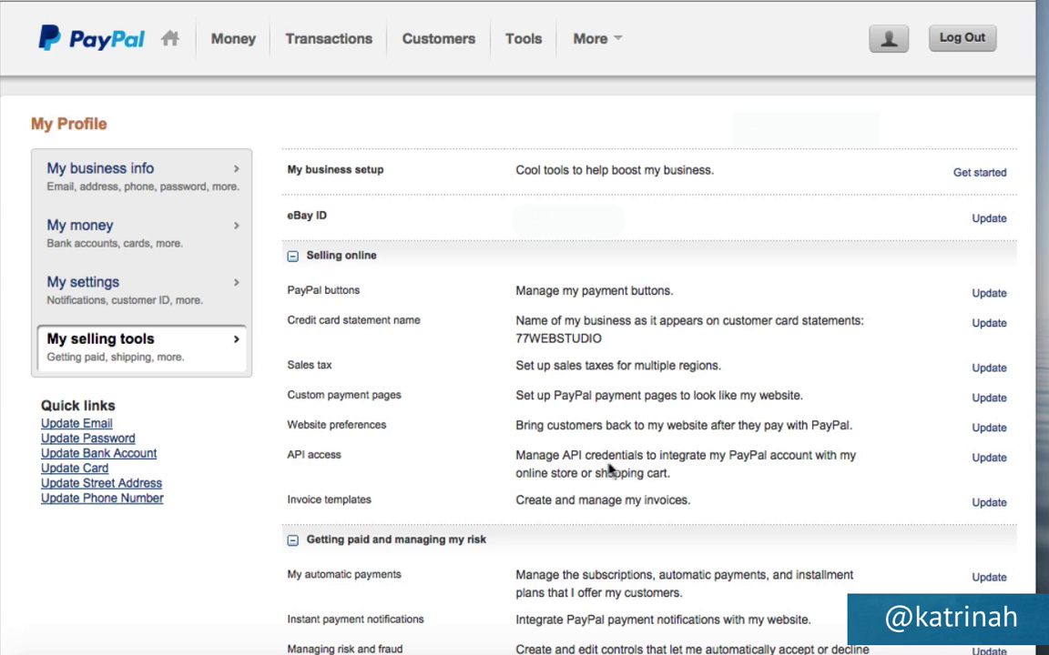
{"action": "left_click_drag", "start_coordinate": [566, 458], "coordinate": [789, 474]}
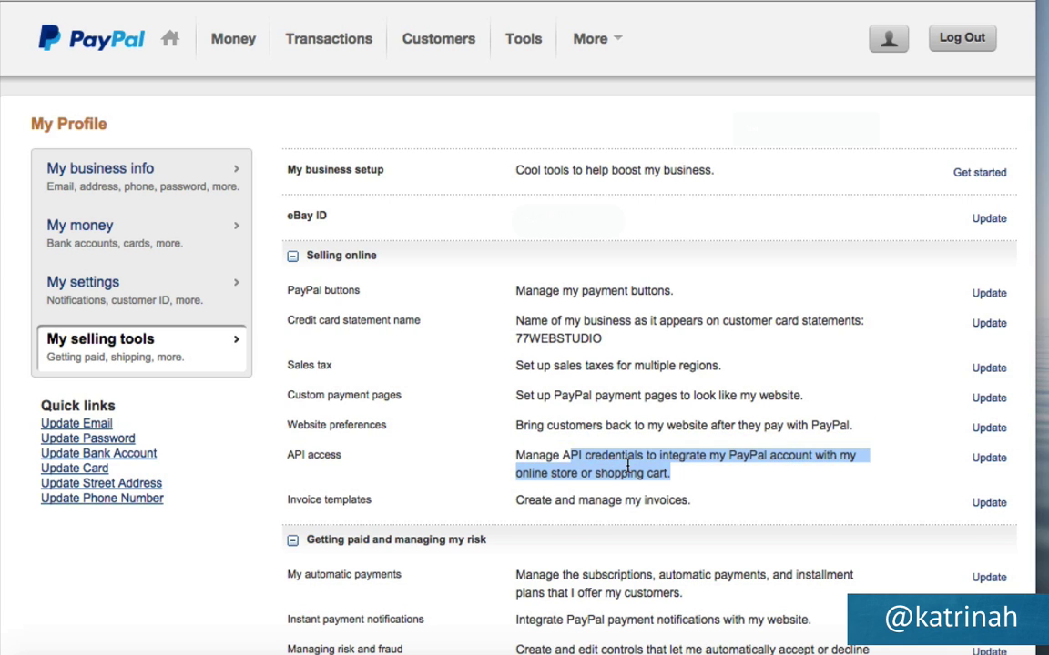
{"action": "left_click", "coordinate": [988, 459]}
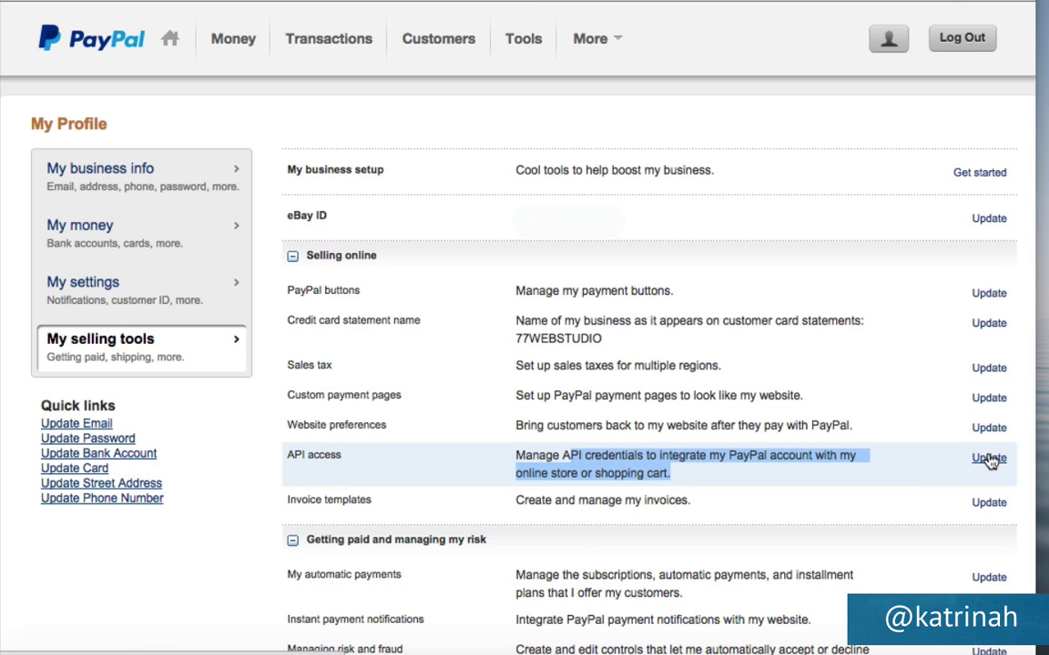
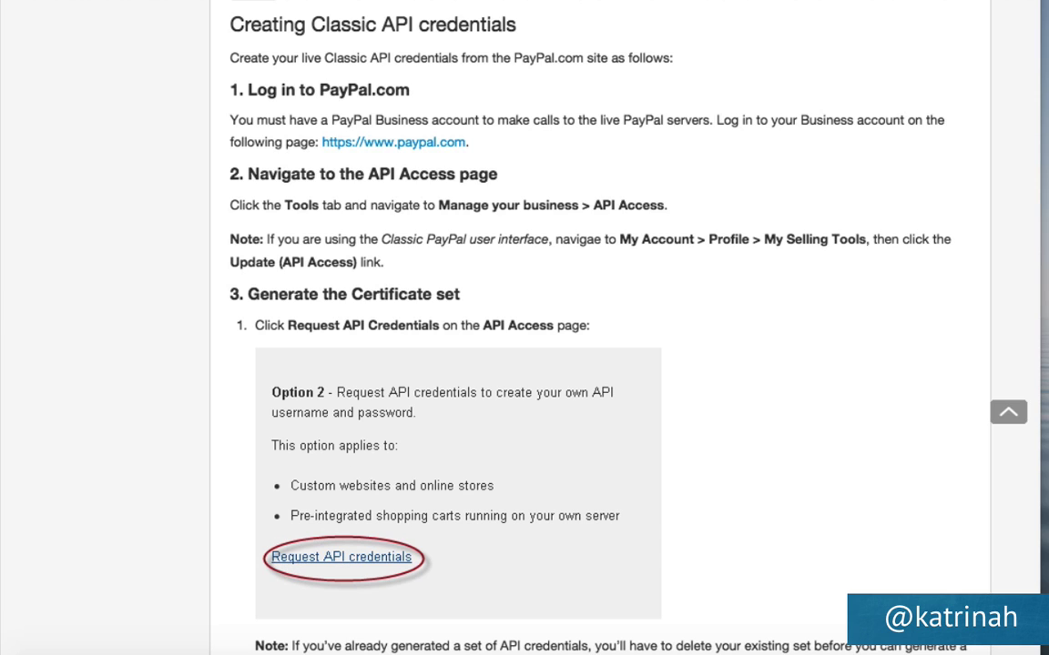
Return to PayPal's API Access page and view the account's existing API signature under Option 2.
{"action": "left_click", "coordinate": [324, 2]}
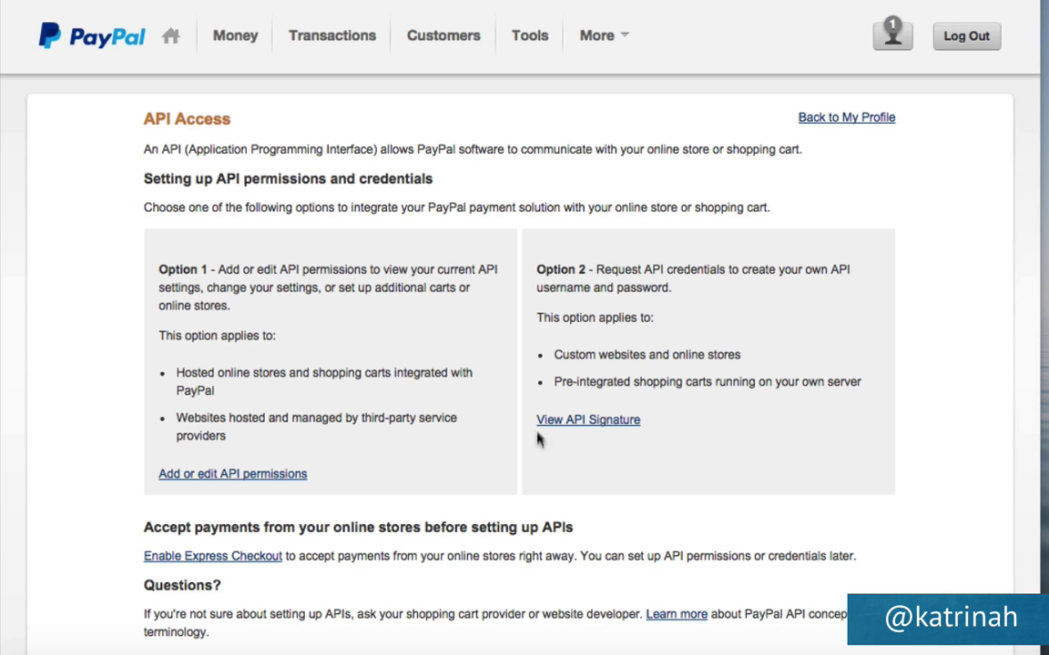
{"action": "left_click", "coordinate": [615, 424]}
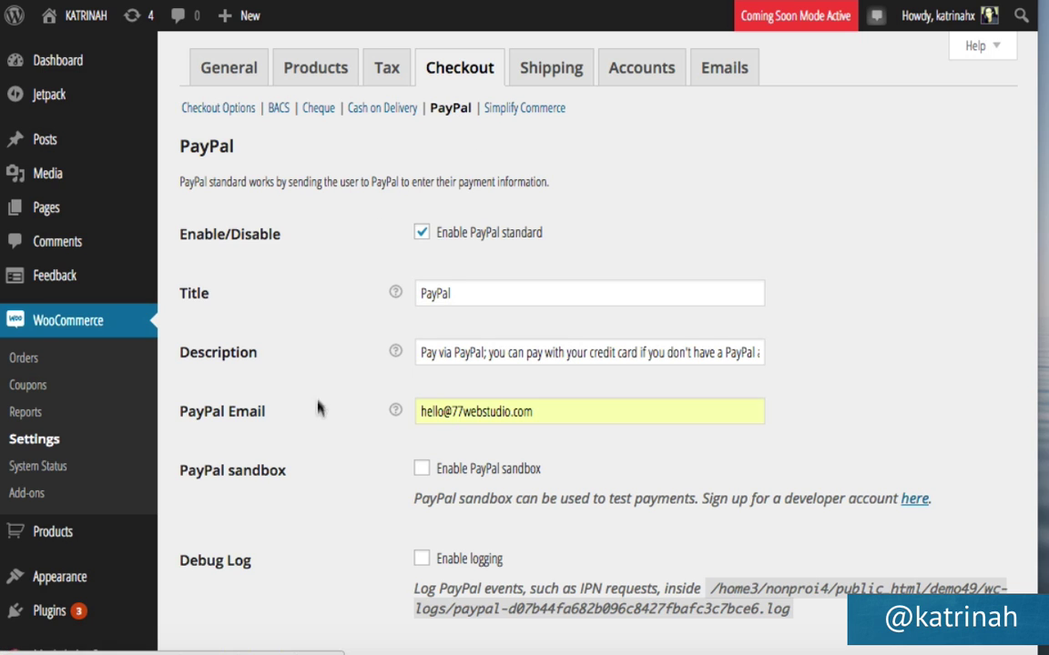
Scroll past the PayPal checkout settings and go to WooCommerce's Shipping settings.
{"action": "scroll", "coordinate": [318, 419], "scroll_direction": "down", "scroll_amount": 2}
{"action": "scroll", "coordinate": [318, 418], "scroll_direction": "down", "scroll_amount": 10}
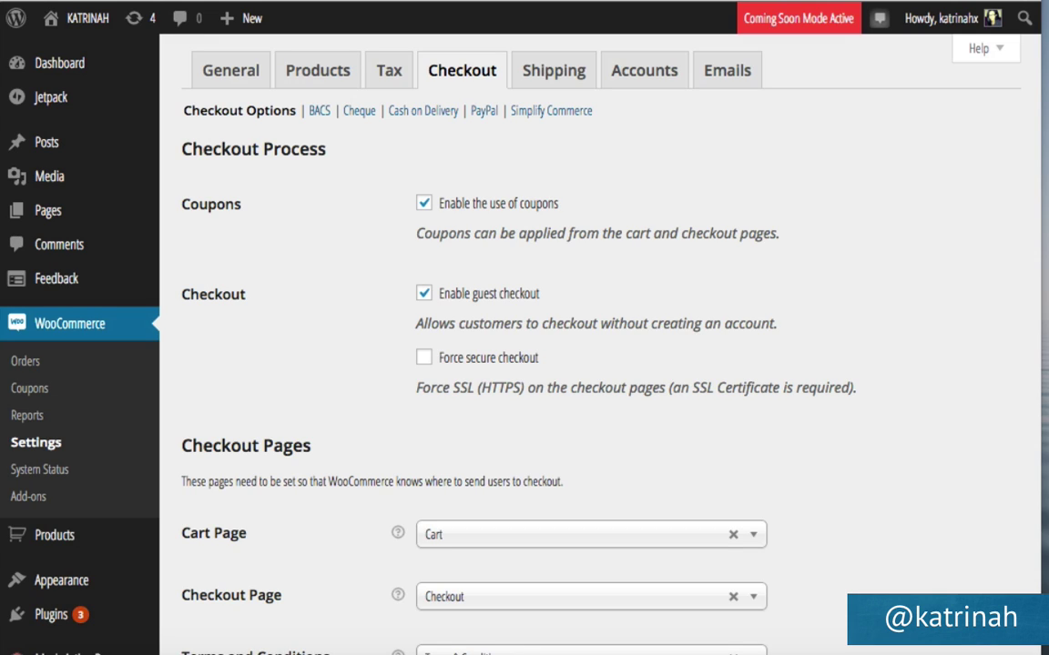
{"action": "left_click", "coordinate": [565, 82]}
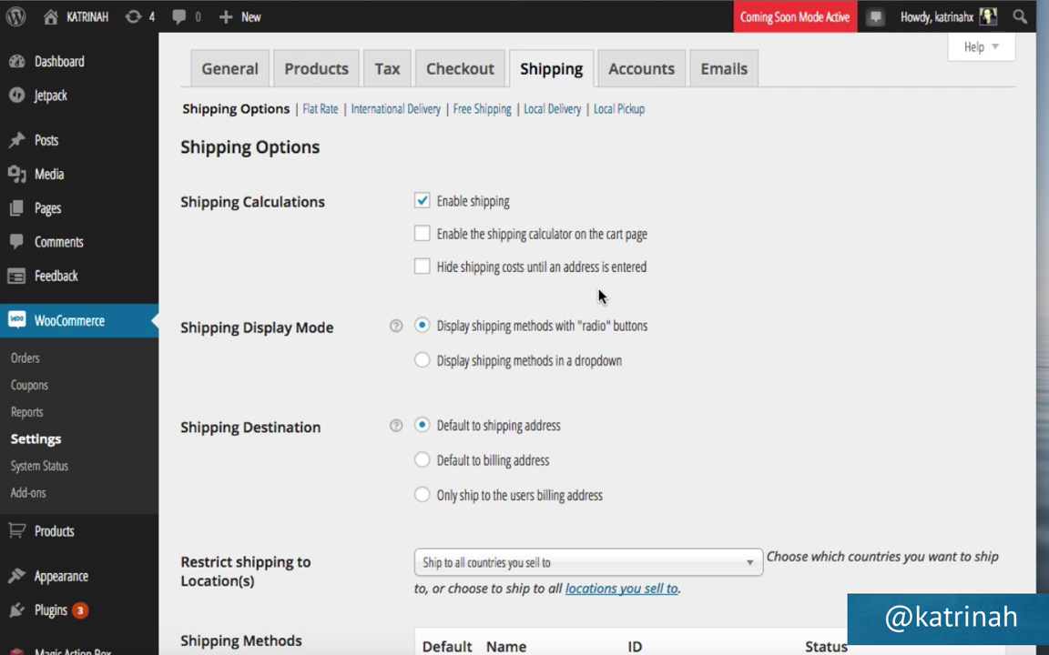
Drag Free Shipping to the top of the shipping methods list and save changes.
{"action": "scroll", "coordinate": [772, 284], "scroll_direction": "down", "scroll_amount": 5}
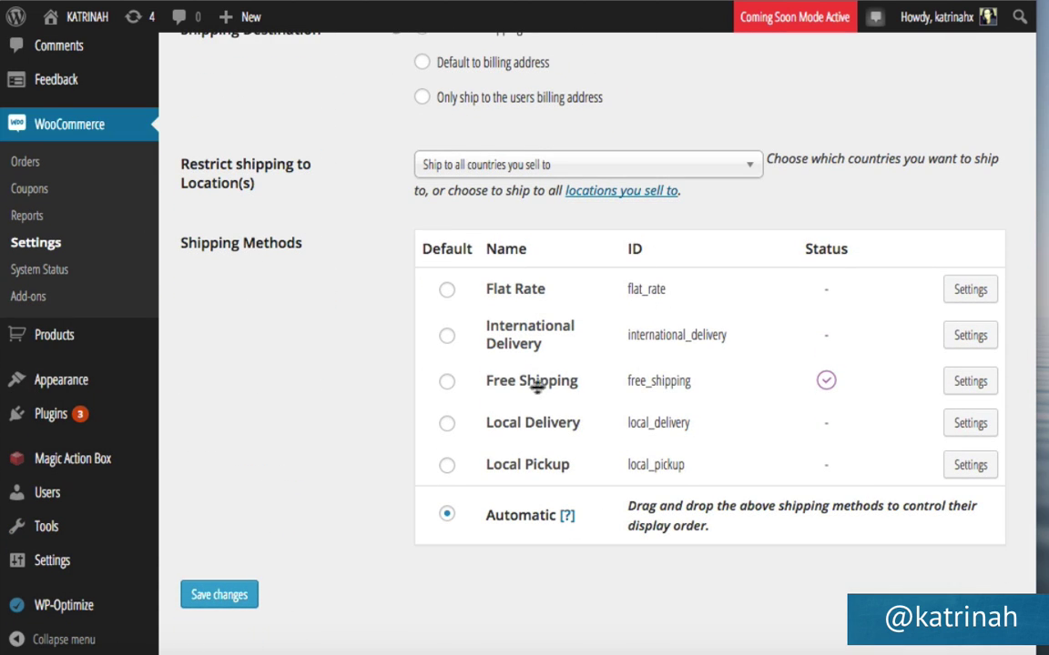
{"action": "mouse_move", "coordinate": [810, 386]}
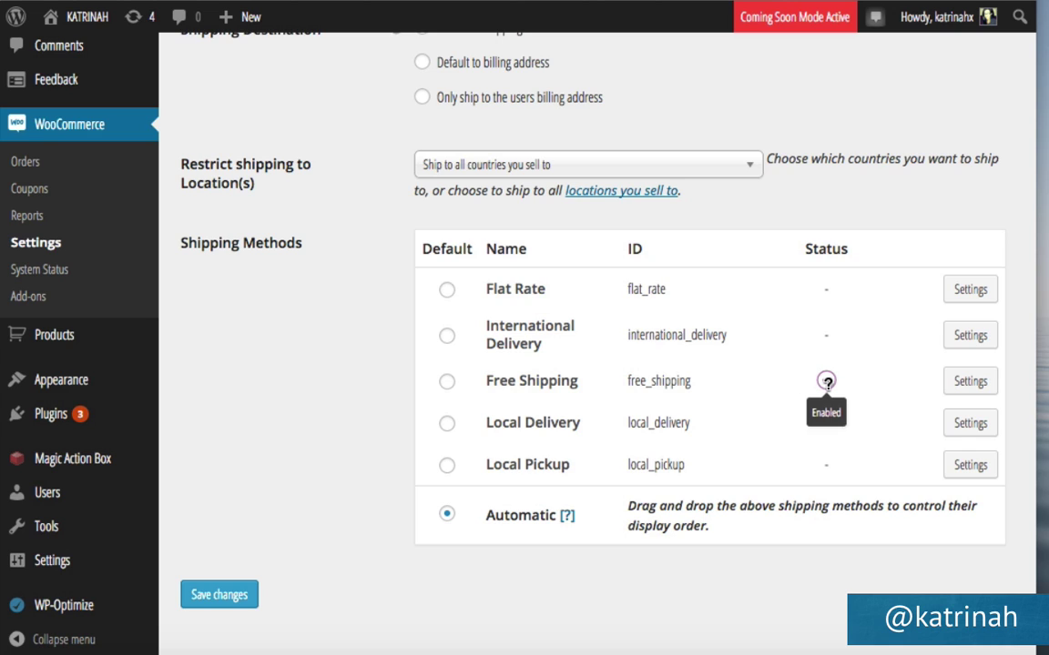
{"action": "left_click_drag", "start_coordinate": [502, 383], "coordinate": [506, 303]}
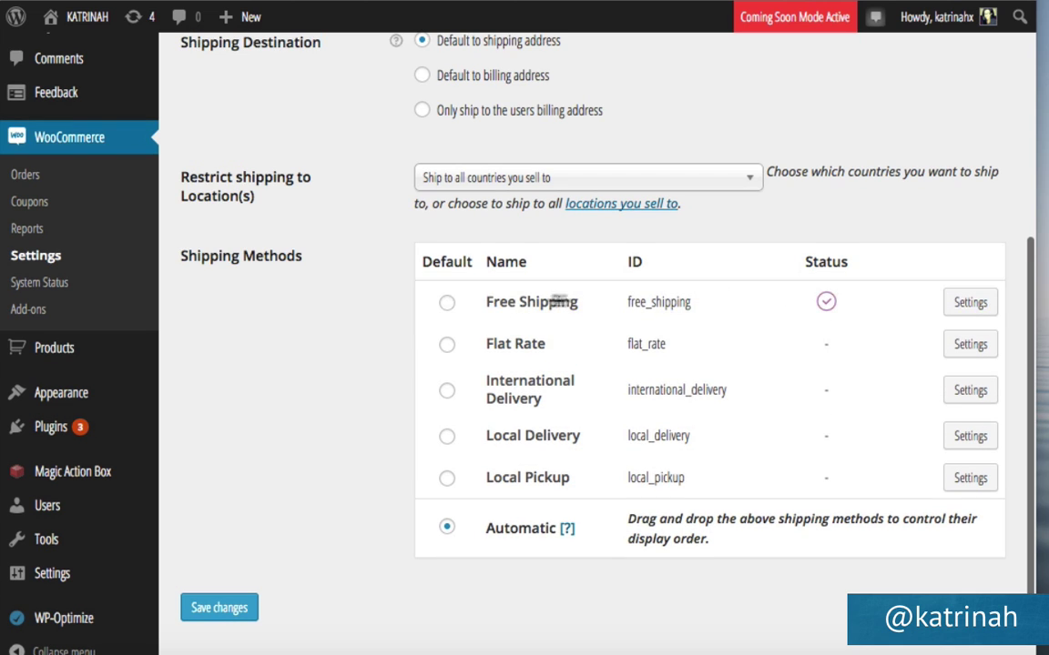
{"action": "left_click", "coordinate": [219, 608]}
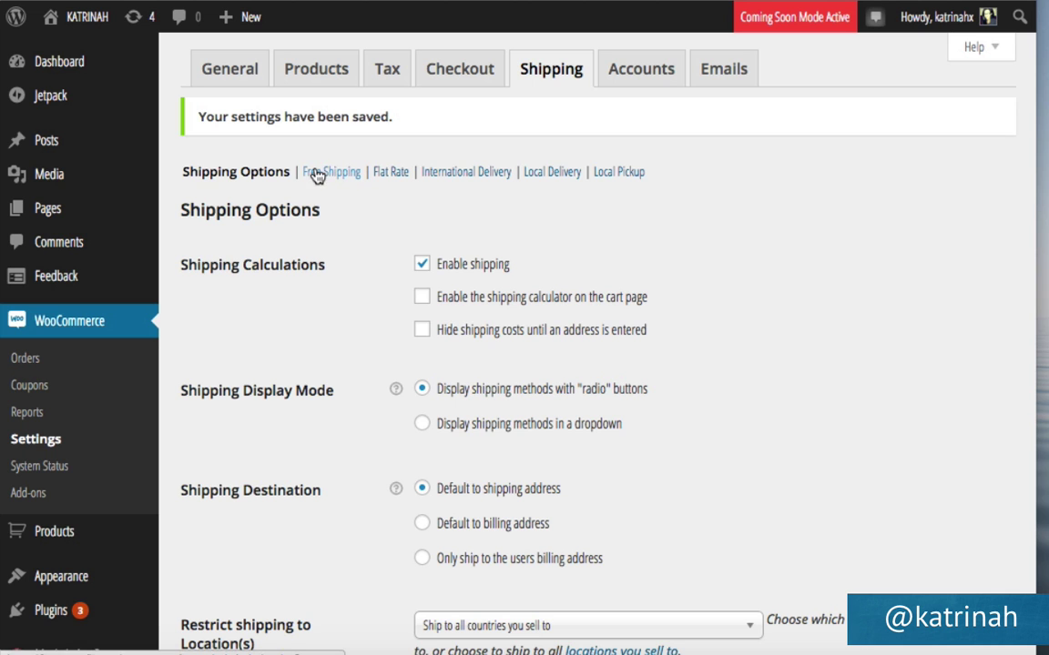
Open the Free Shipping method's settings.
{"action": "scroll", "coordinate": [347, 428], "scroll_direction": "down", "scroll_amount": 5}
{"action": "scroll", "coordinate": [347, 431], "scroll_direction": "down", "scroll_amount": 1}
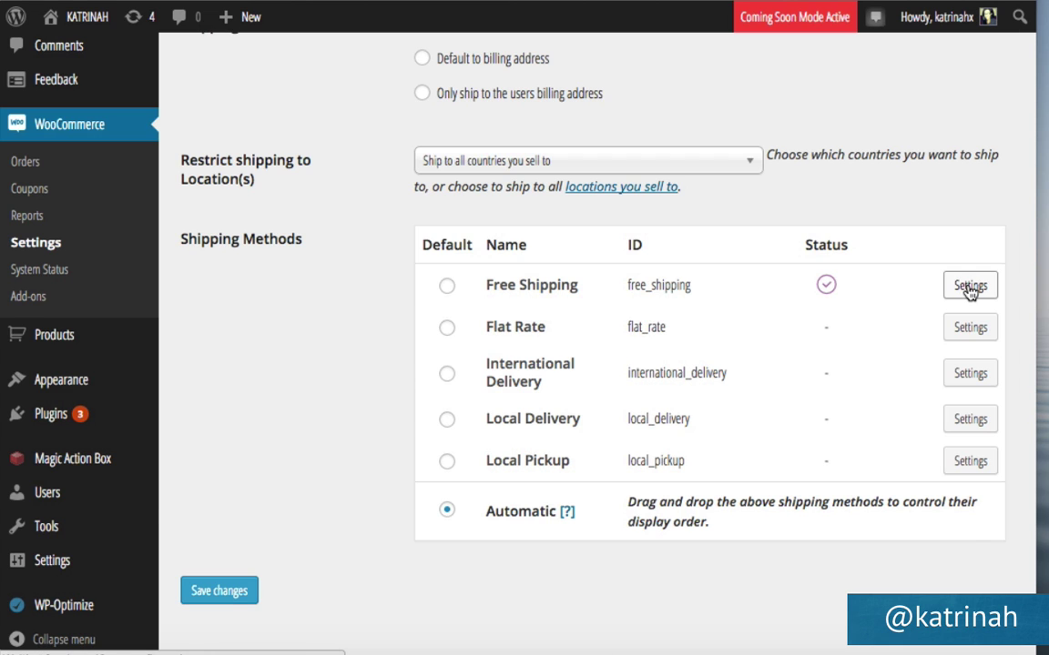
{"action": "left_click", "coordinate": [971, 286]}
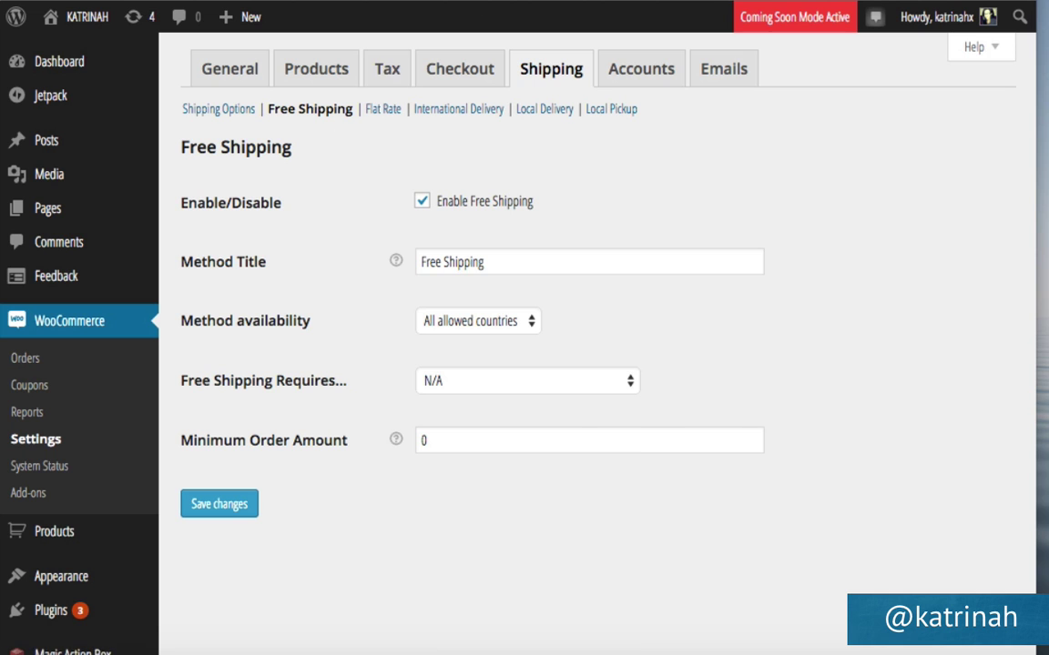
Return to the WooCommerce settings documentation in the browser.
{"action": "left_click", "coordinate": [473, 2]}
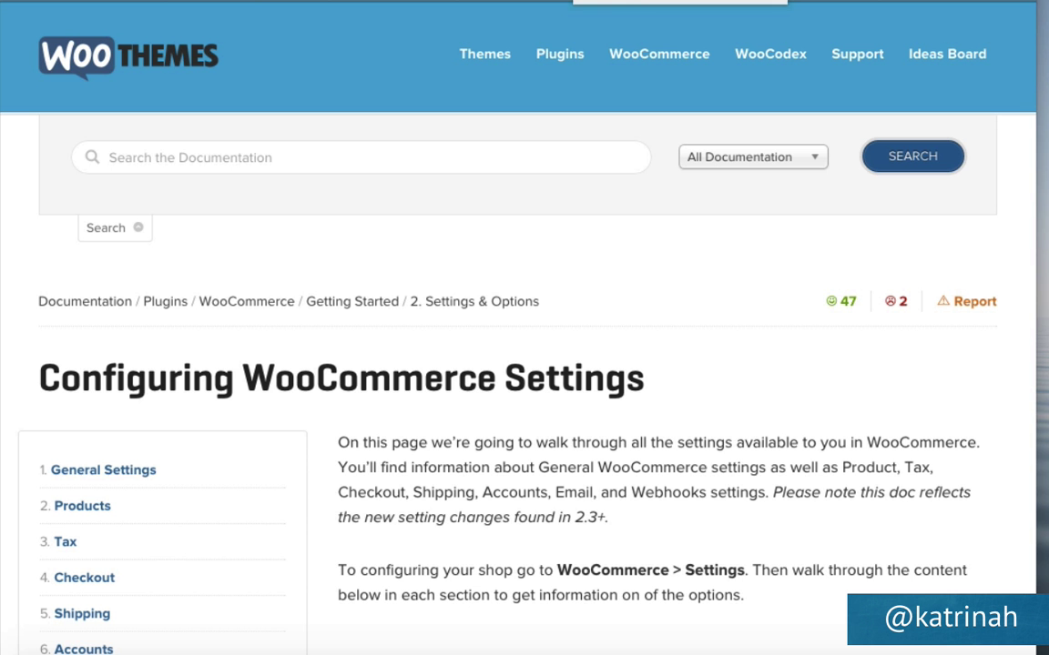
Jump to the Shipping section and open the WooCommerce Shipping Documentation page.
{"action": "scroll", "coordinate": [417, 419], "scroll_direction": "down", "scroll_amount": 2}
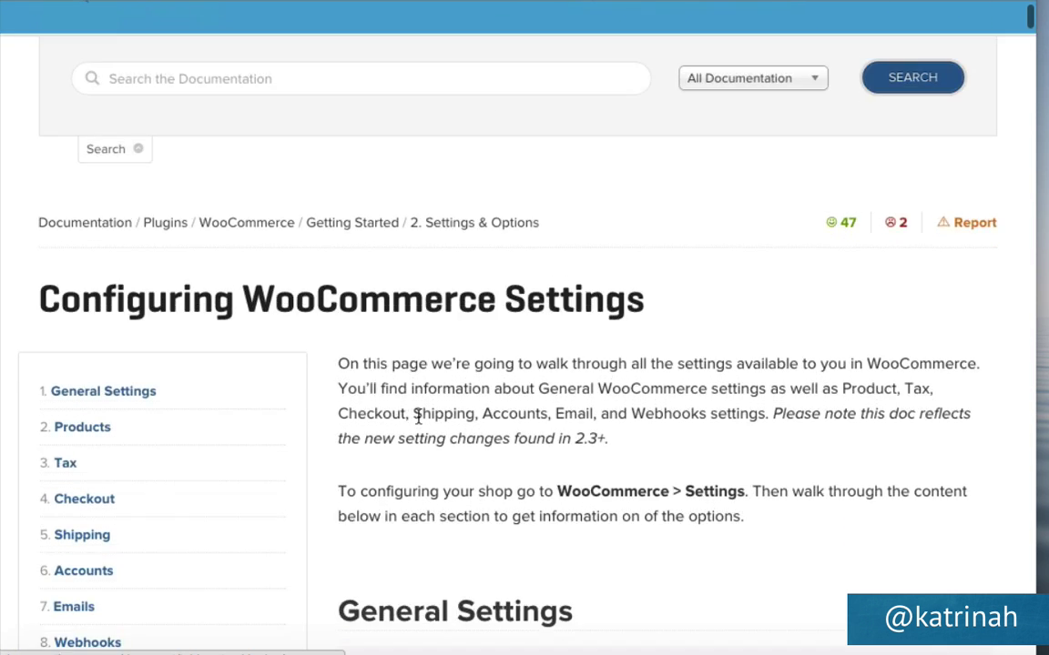
{"action": "scroll", "coordinate": [476, 193], "scroll_direction": "up", "scroll_amount": 1}
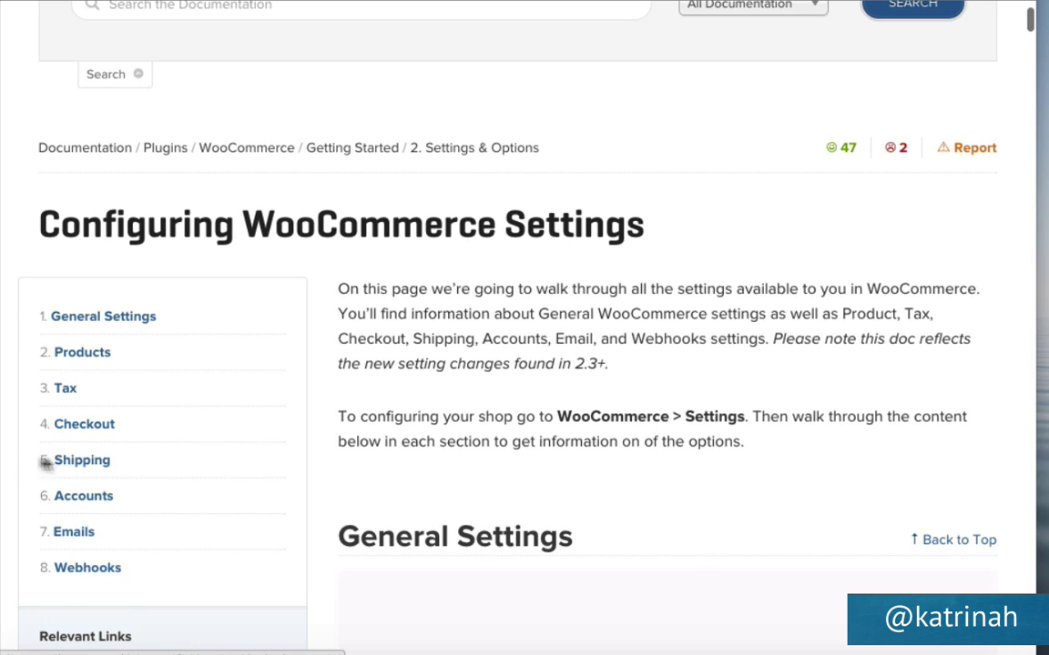
{"action": "left_click", "coordinate": [77, 461]}
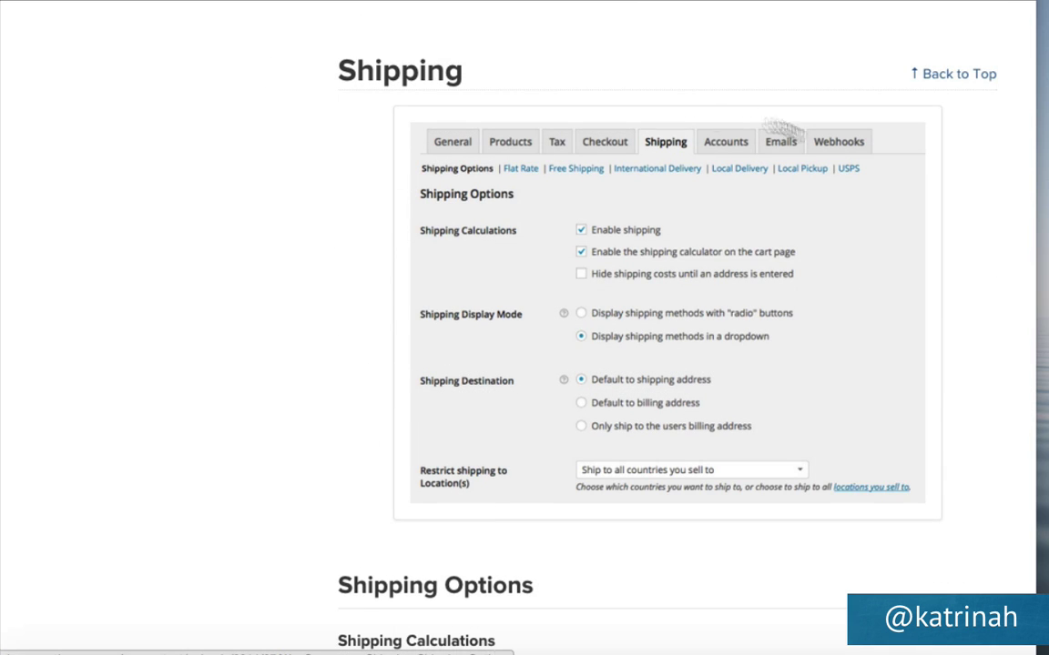
{"action": "scroll", "coordinate": [482, 440], "scroll_direction": "down", "scroll_amount": 10}
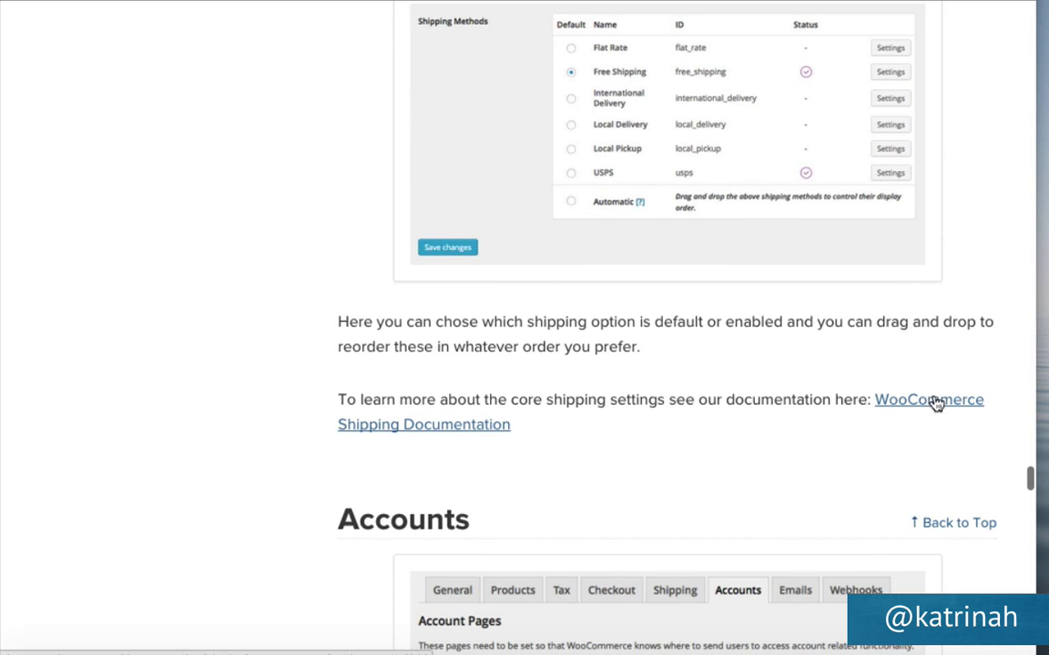
{"action": "left_click", "coordinate": [417, 426]}
{"action": "scroll", "coordinate": [459, 417], "scroll_direction": "down", "scroll_amount": 2}
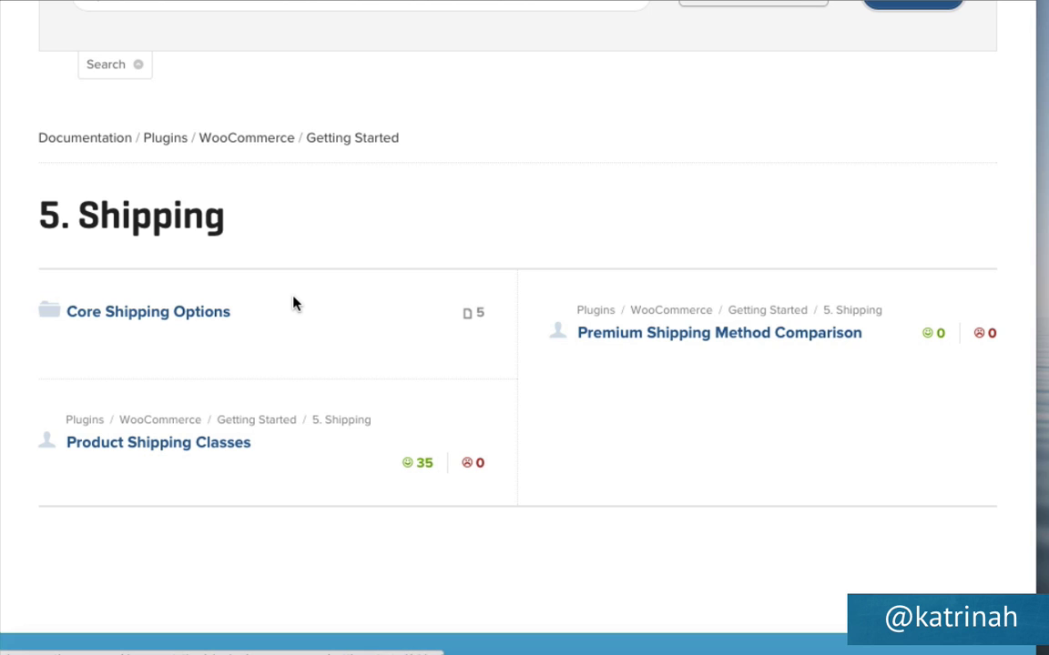
{"action": "scroll", "coordinate": [293, 303], "scroll_direction": "up", "scroll_amount": 4}
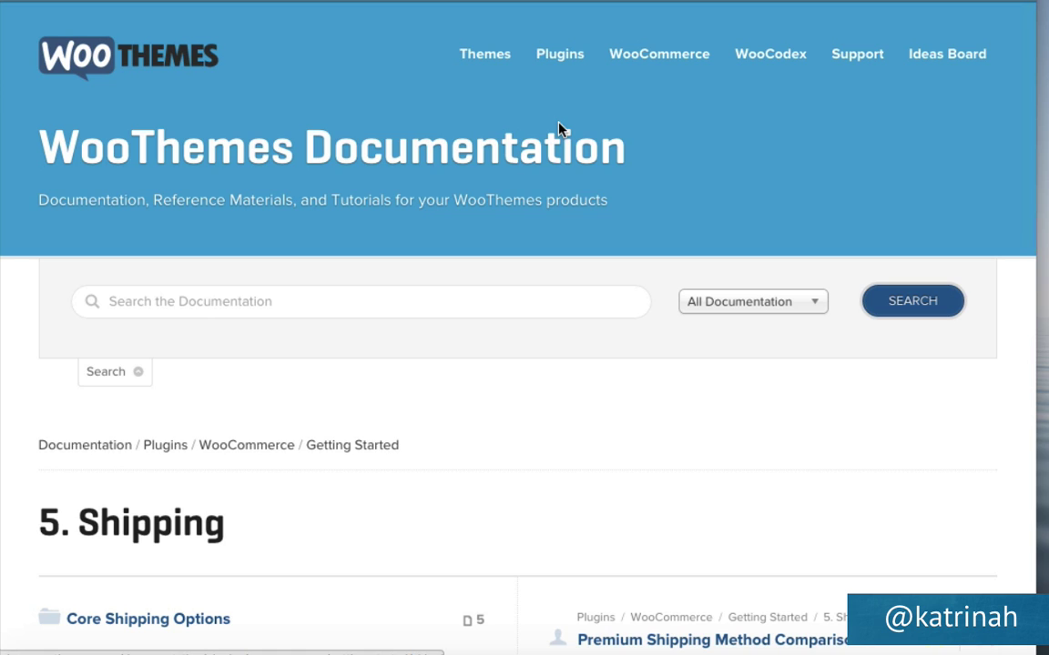
{"action": "mouse_move", "coordinate": [659, 57]}
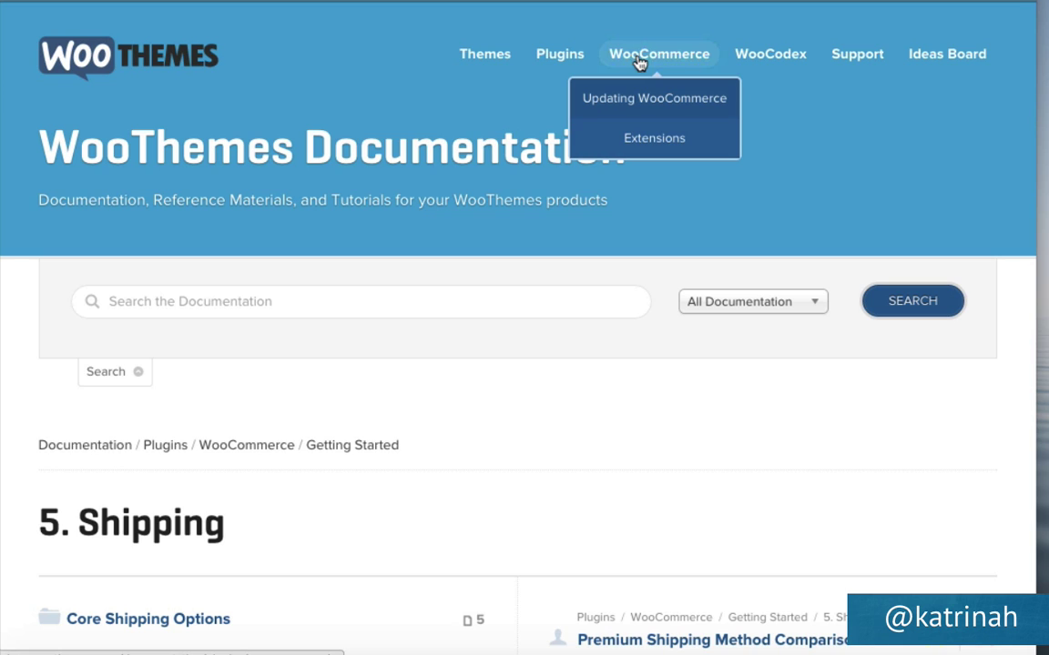
Search the WooCommerce Extensions documentation for Table Rate Shipping.
{"action": "left_click", "coordinate": [640, 142]}
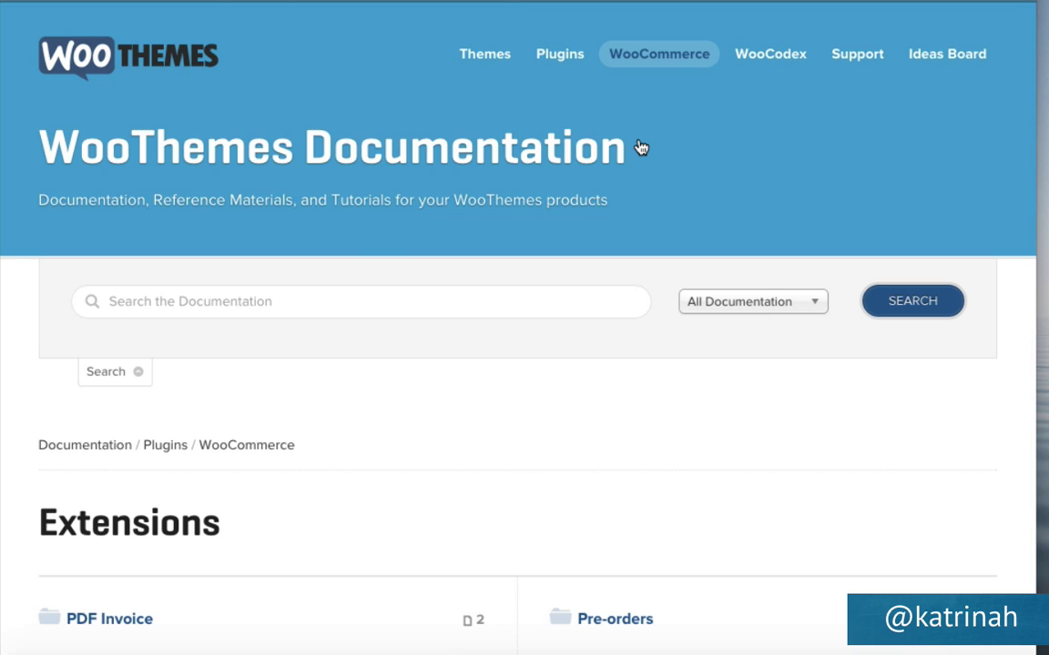
{"action": "left_click", "coordinate": [112, 300]}
{"action": "type", "text": "Table Rate Shipping"}
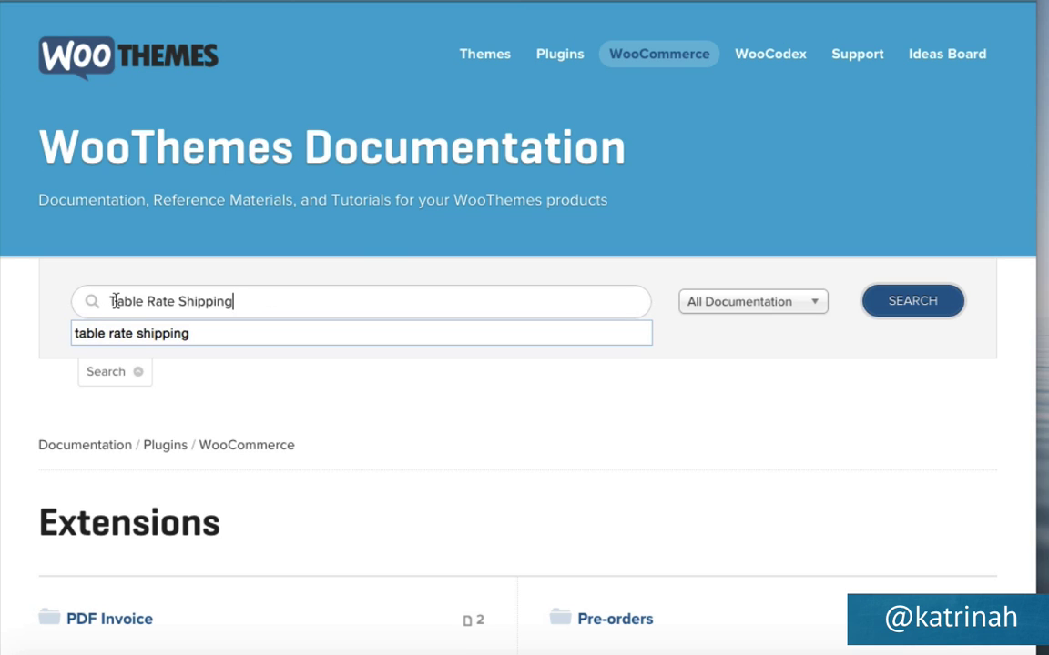
{"action": "left_click", "coordinate": [911, 301]}
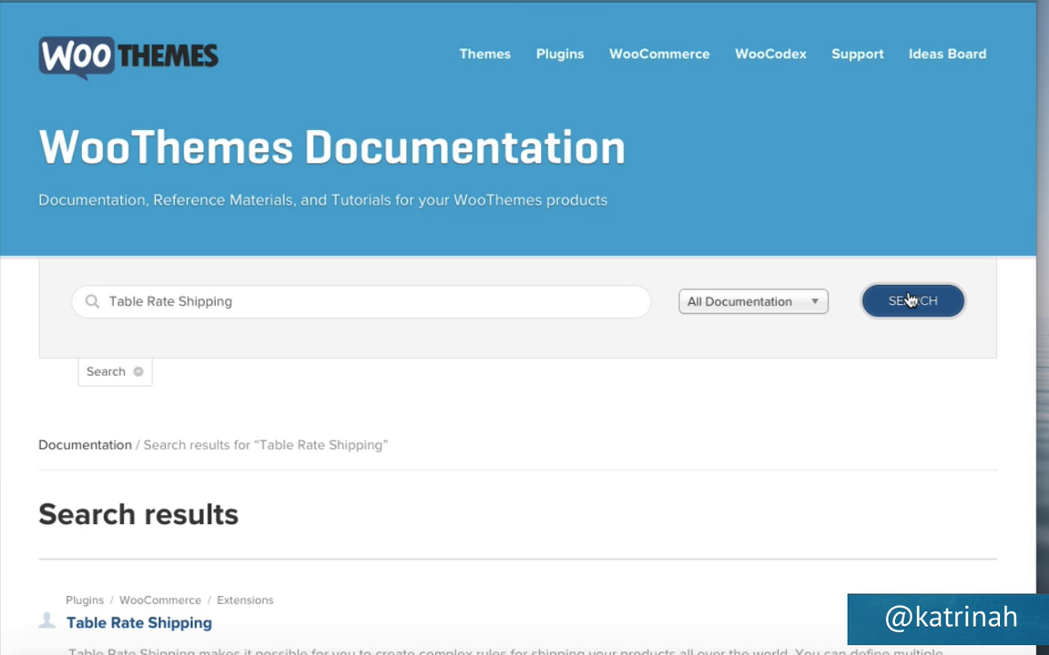
Open the Table Rate Shipping article and highlight the paragraph about defining multiple rates.
{"action": "scroll", "coordinate": [515, 426], "scroll_direction": "down", "scroll_amount": 3}
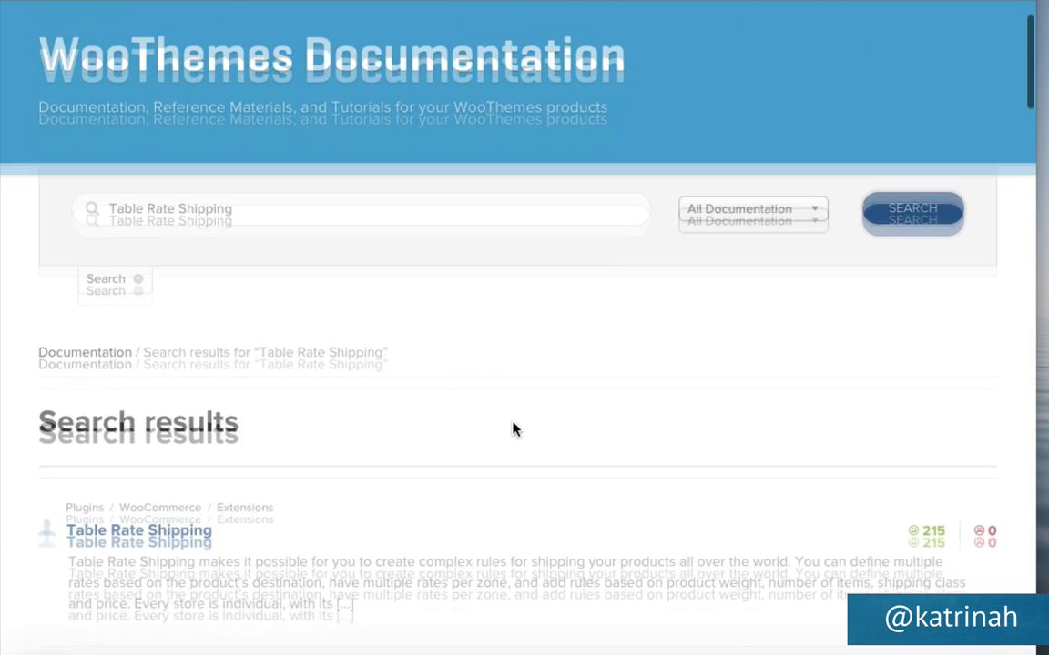
{"action": "left_click", "coordinate": [108, 465]}
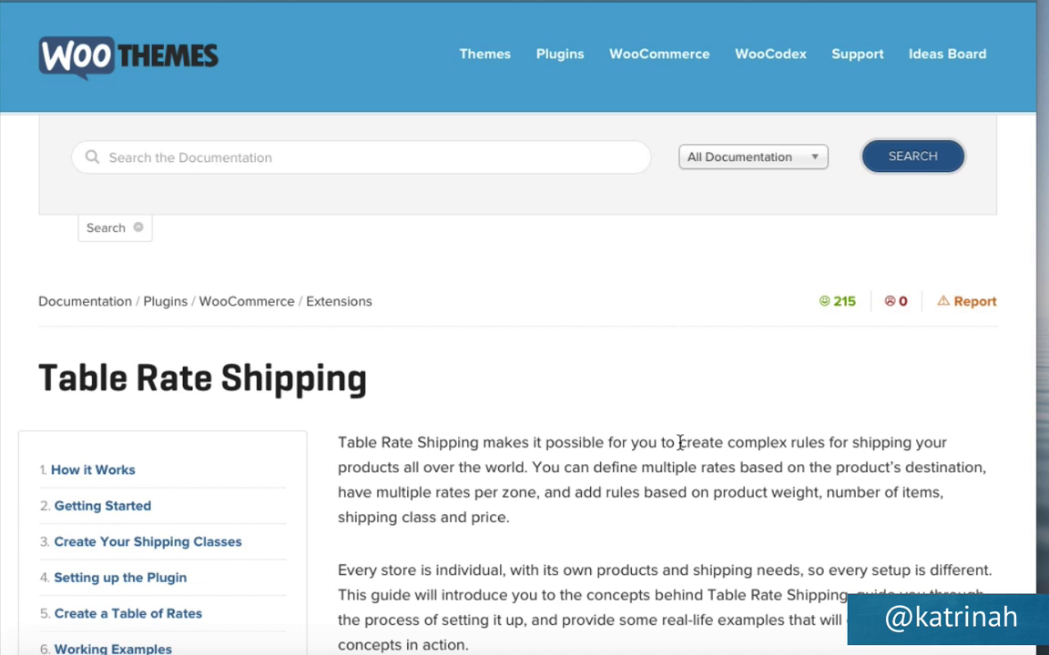
{"action": "scroll", "coordinate": [680, 443], "scroll_direction": "down", "scroll_amount": 2}
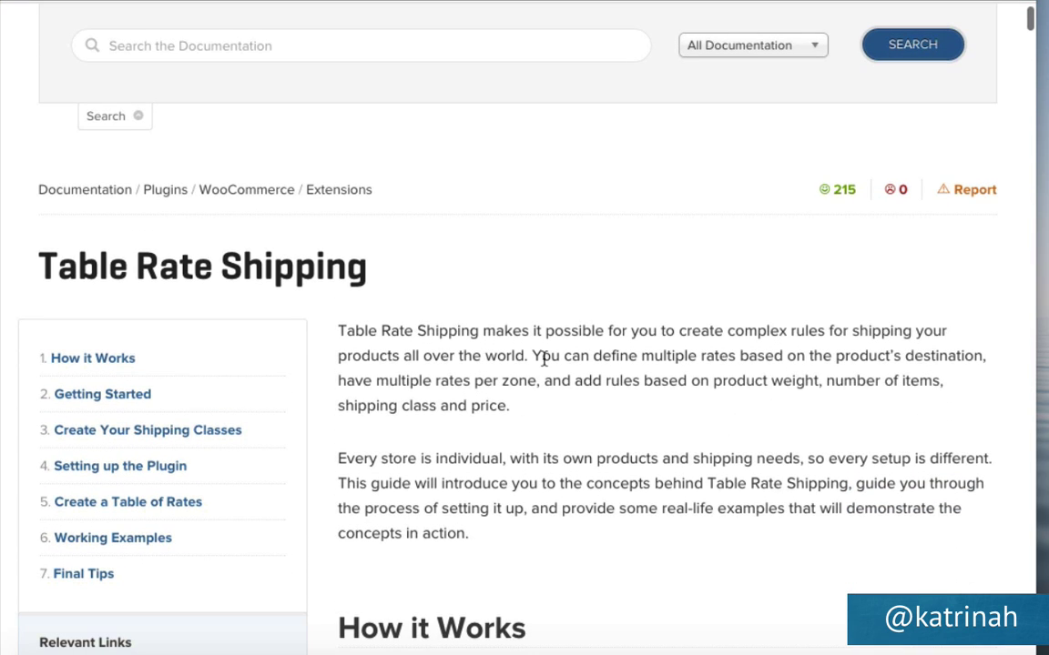
{"action": "left_click_drag", "start_coordinate": [533, 356], "coordinate": [659, 379]}
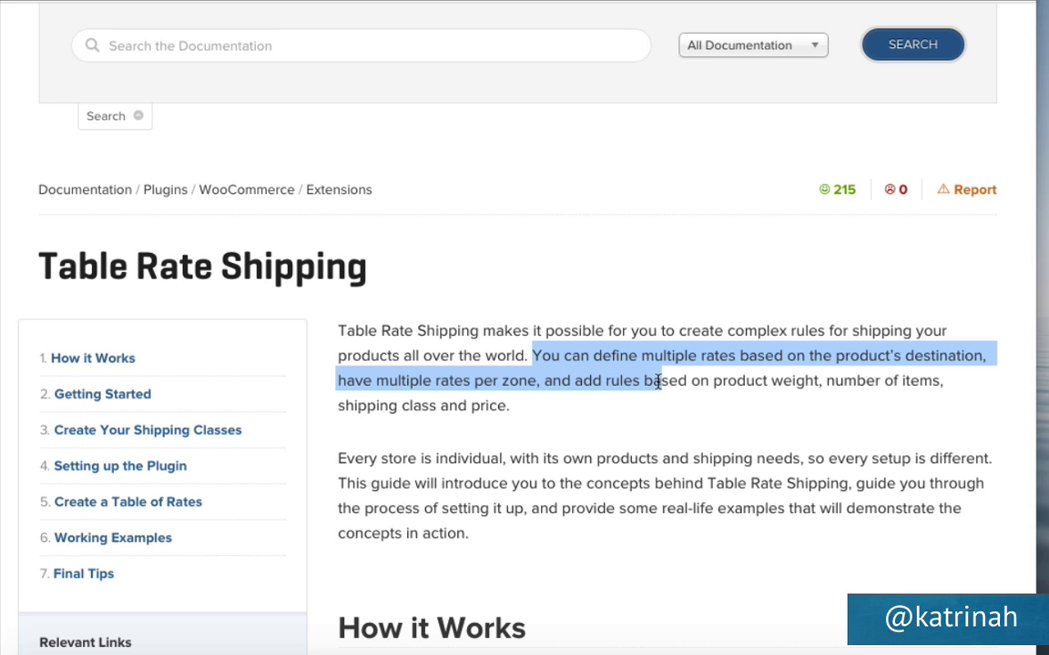
{"action": "left_click_drag", "start_coordinate": [659, 382], "coordinate": [813, 395]}
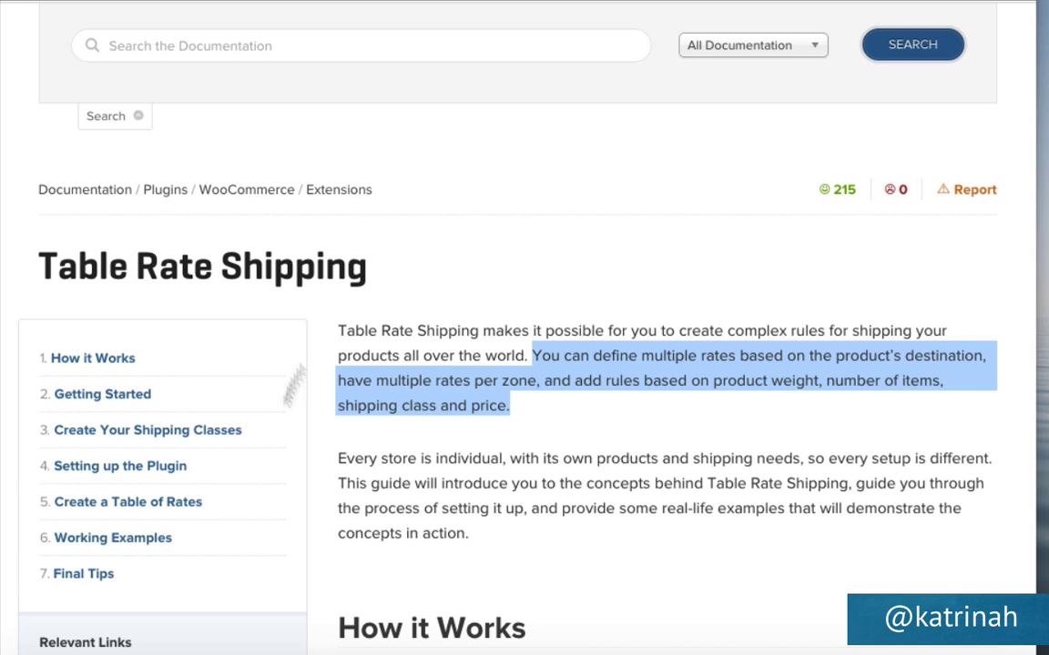
{"action": "scroll", "coordinate": [712, 492], "scroll_direction": "down", "scroll_amount": 5}
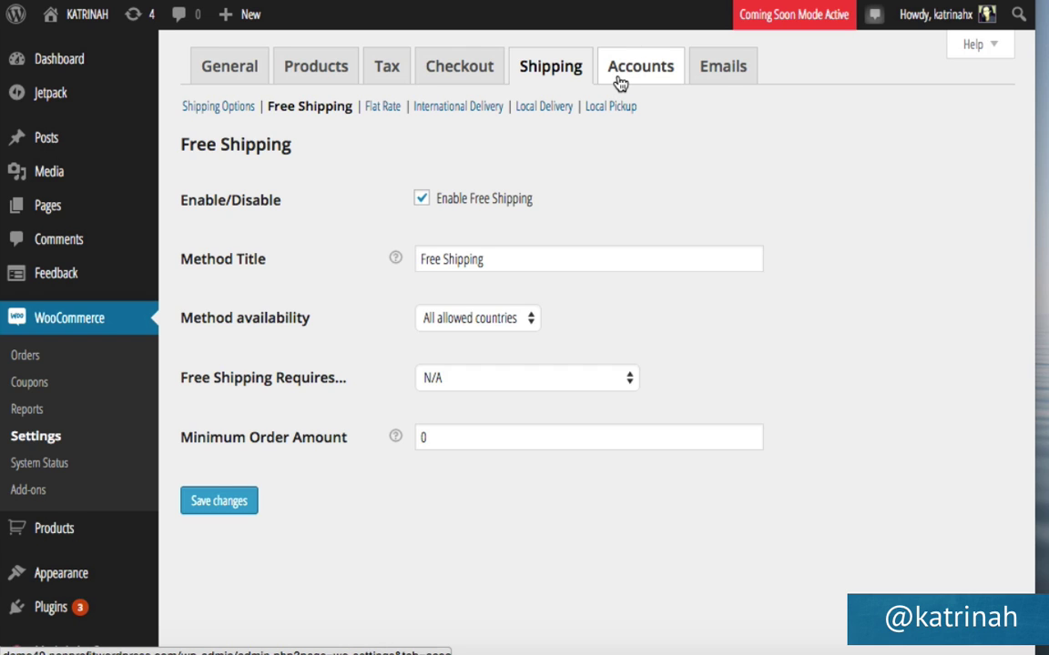
In WooCommerce Accounts settings, keep My Account as the account page and save.
{"action": "left_click", "coordinate": [619, 81]}
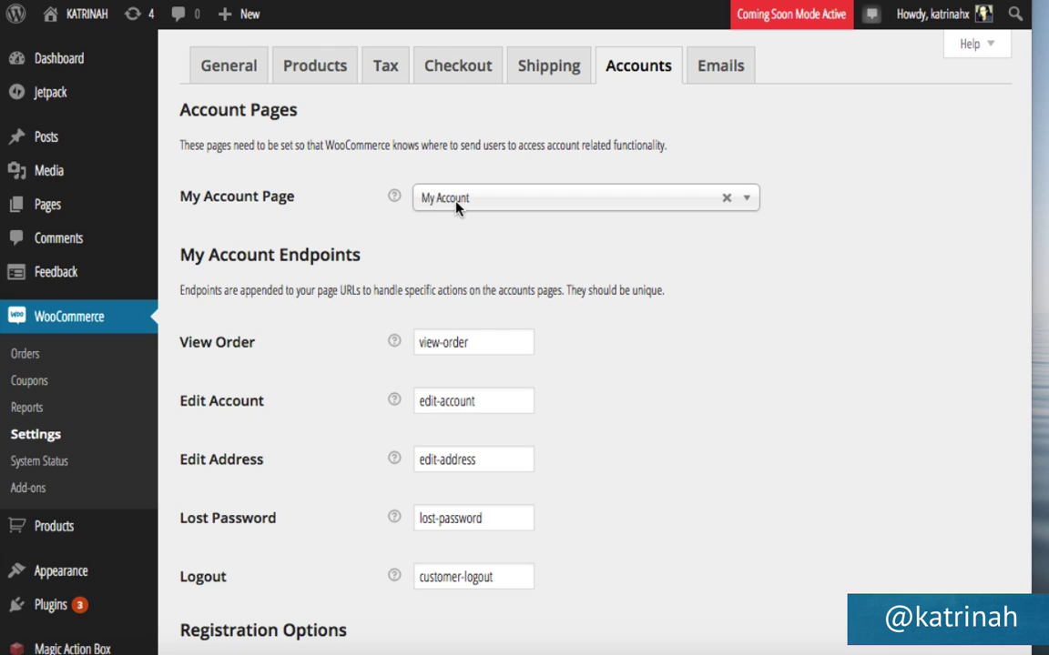
{"action": "left_click", "coordinate": [468, 206]}
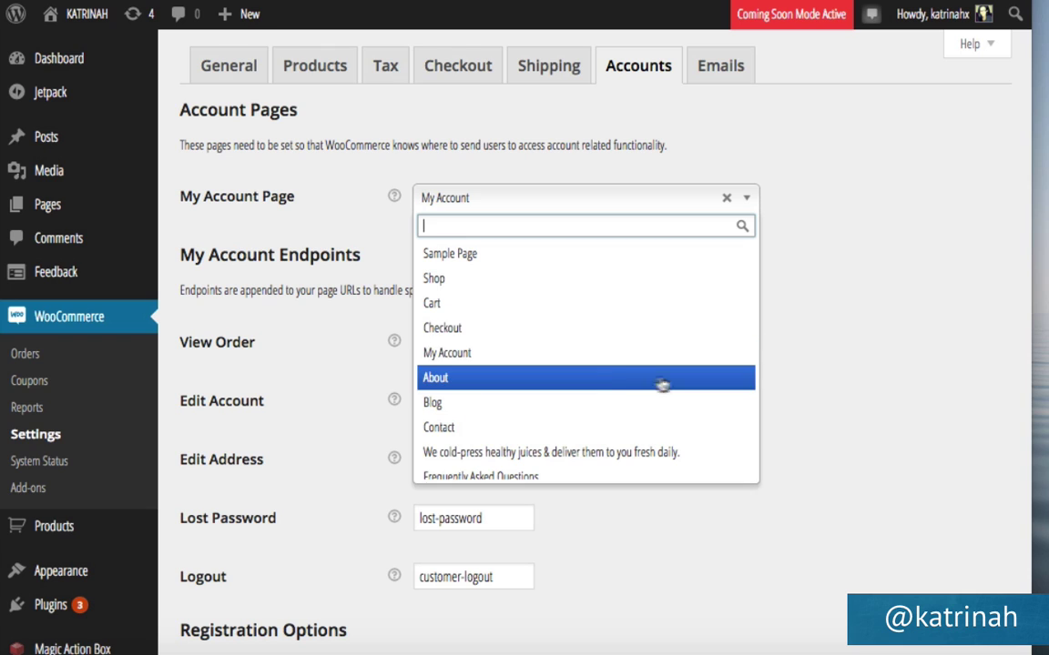
{"action": "left_click", "coordinate": [619, 366]}
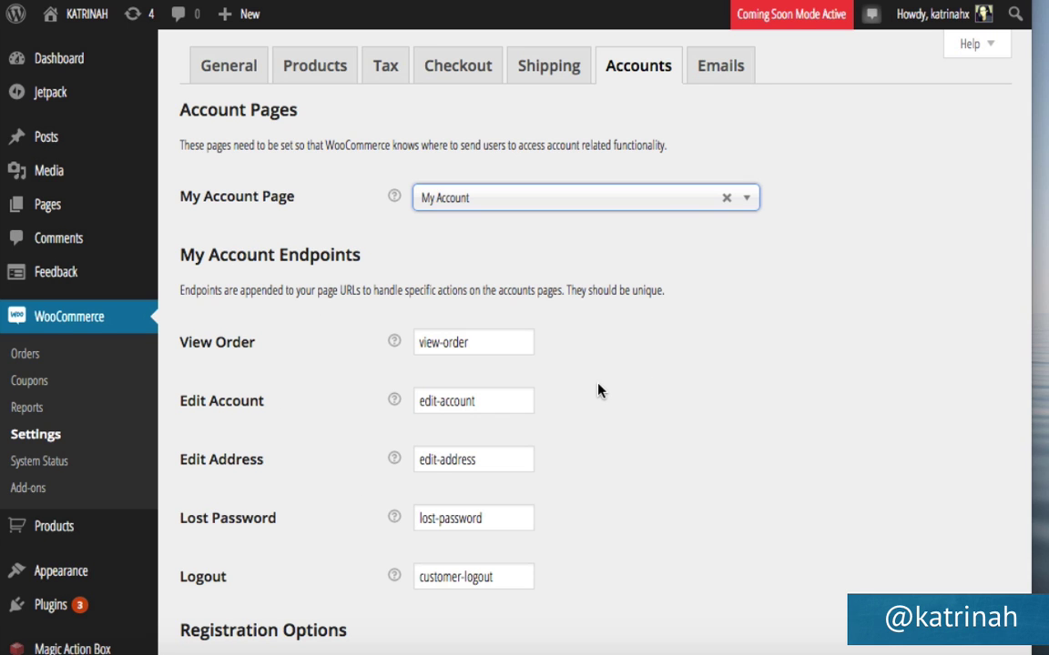
{"action": "scroll", "coordinate": [598, 390], "scroll_direction": "down", "scroll_amount": 5}
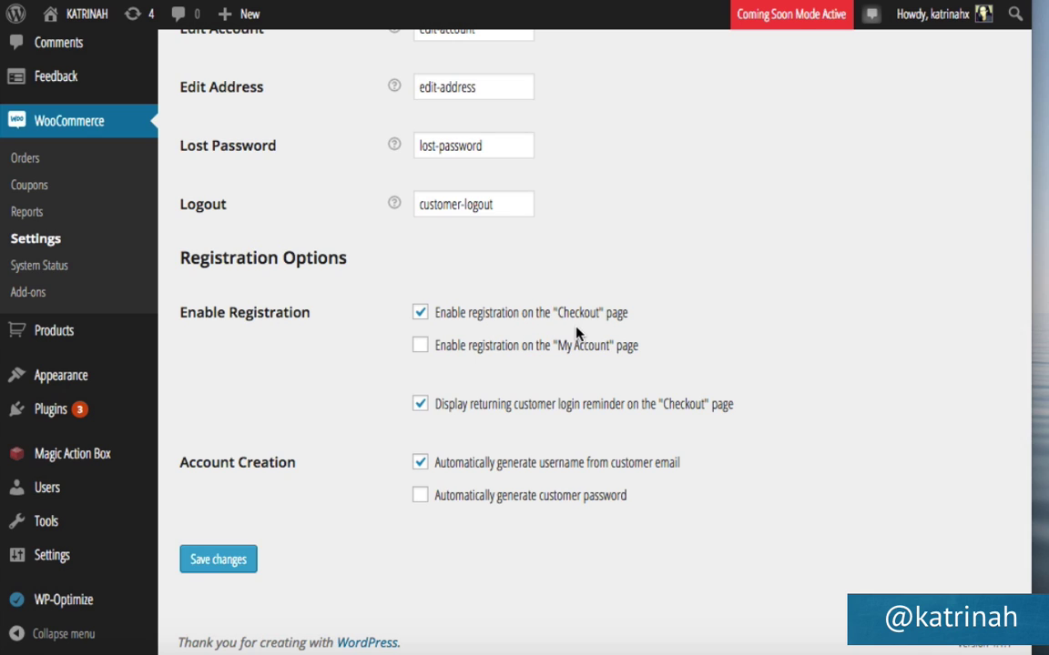
{"action": "left_click", "coordinate": [226, 565]}
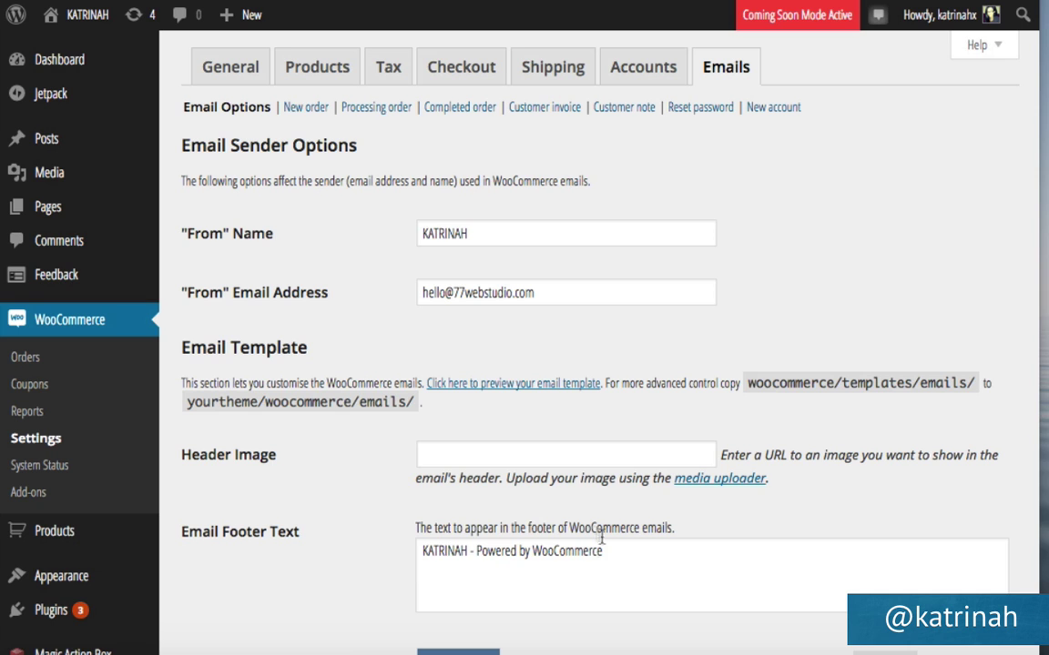
Save the WooCommerce email sender and template settings.
{"action": "scroll", "coordinate": [391, 553], "scroll_direction": "down", "scroll_amount": 4}
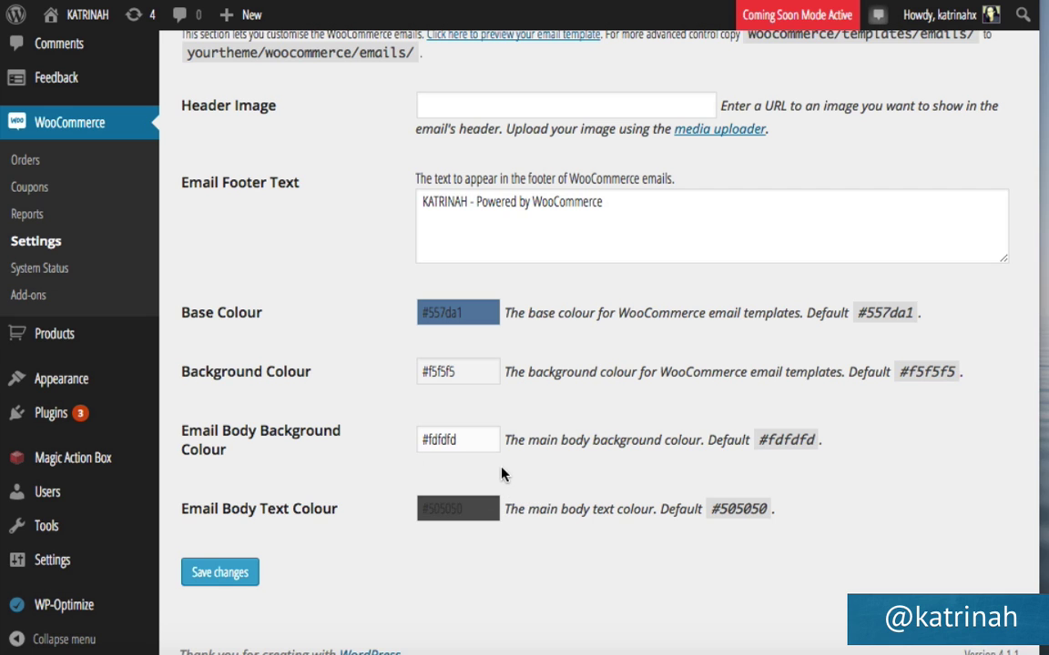
{"action": "left_click", "coordinate": [220, 573]}
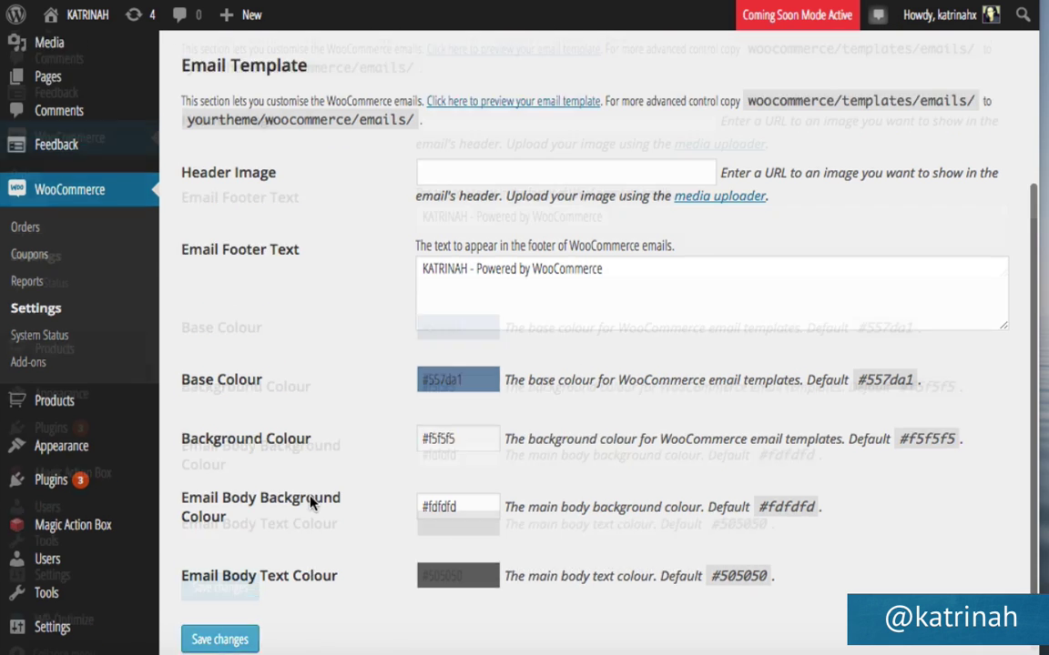
{"action": "scroll", "coordinate": [314, 350], "scroll_direction": "up", "scroll_amount": 4}
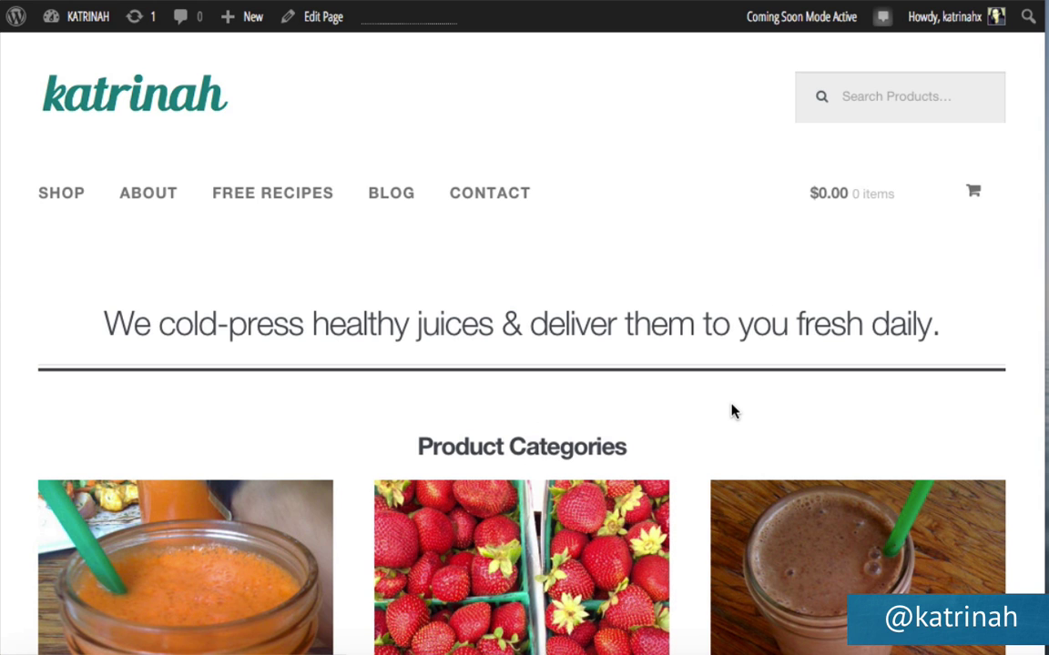
{"action": "scroll", "coordinate": [733, 410], "scroll_direction": "down", "scroll_amount": 2}
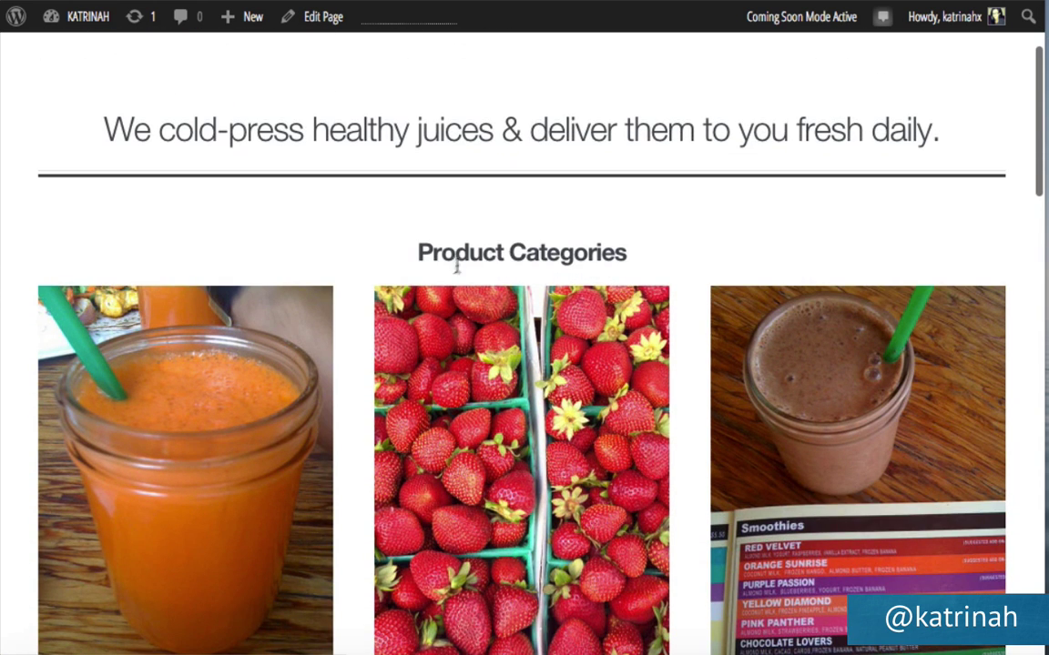
{"action": "scroll", "coordinate": [674, 242], "scroll_direction": "down", "scroll_amount": 4}
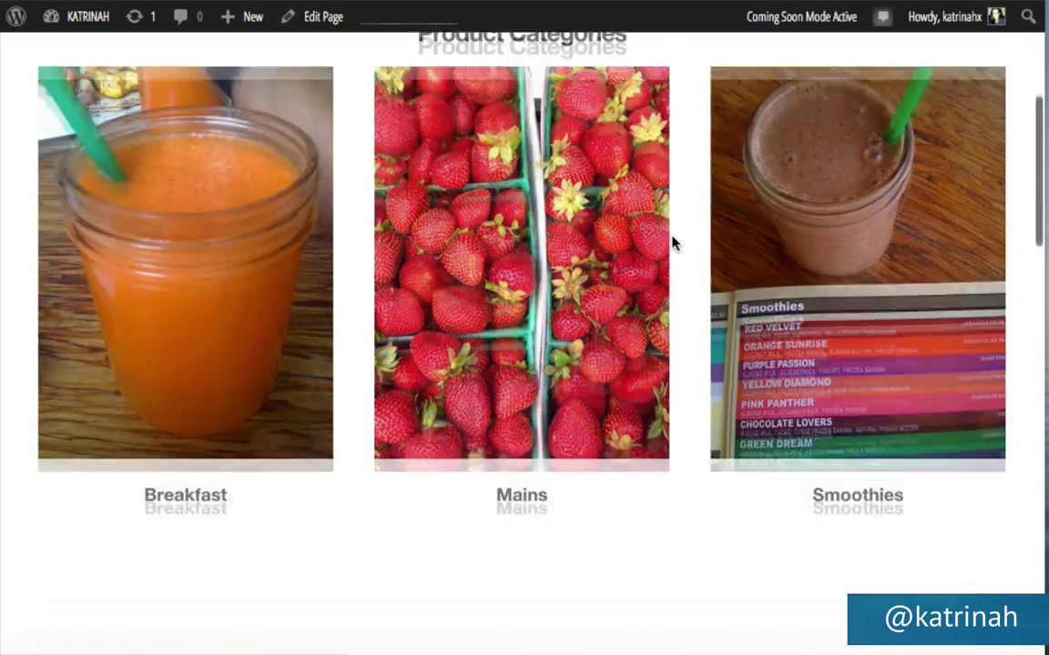
{"action": "scroll", "coordinate": [673, 241], "scroll_direction": "down", "scroll_amount": 3}
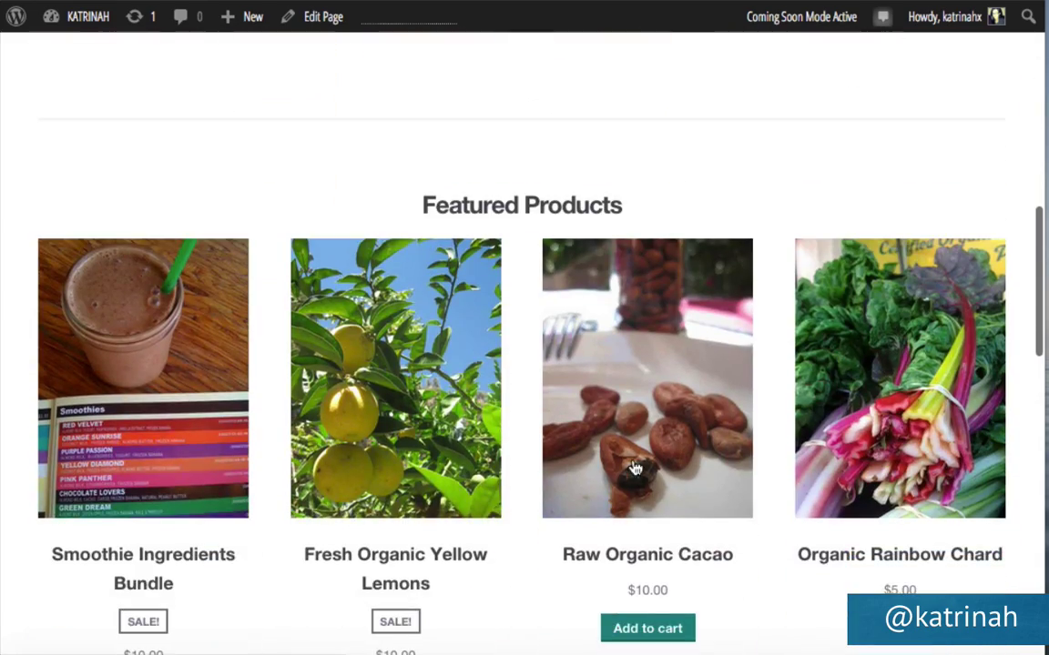
{"action": "scroll", "coordinate": [634, 467], "scroll_direction": "down", "scroll_amount": 2}
{"action": "scroll", "coordinate": [635, 467], "scroll_direction": "down", "scroll_amount": 2}
{"action": "scroll", "coordinate": [619, 557], "scroll_direction": "down", "scroll_amount": 6}
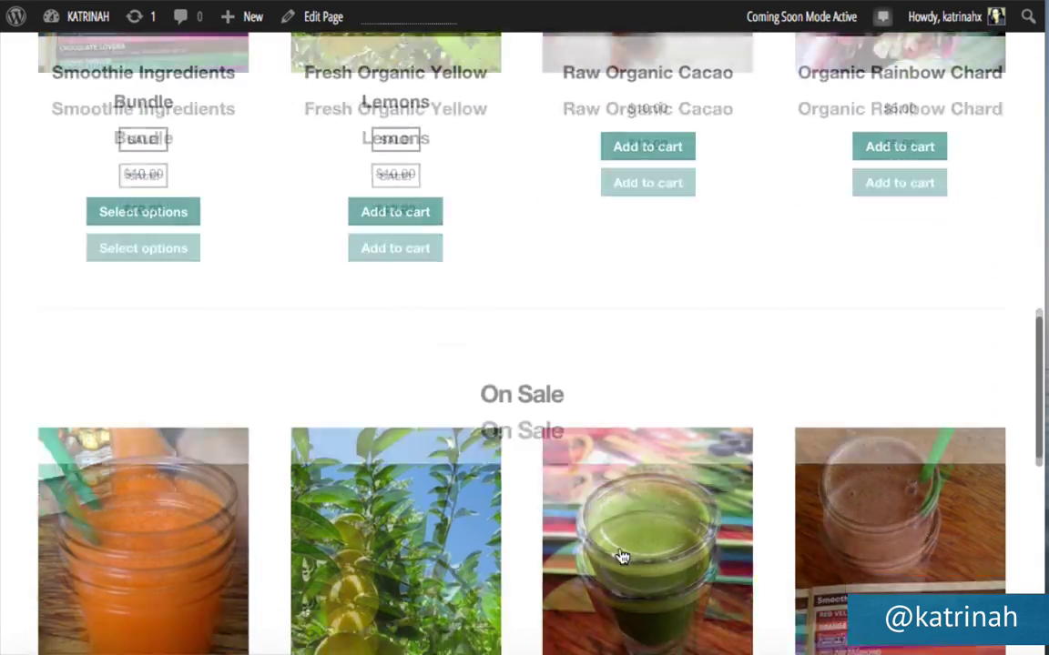
{"action": "scroll", "coordinate": [620, 557], "scroll_direction": "down", "scroll_amount": 2}
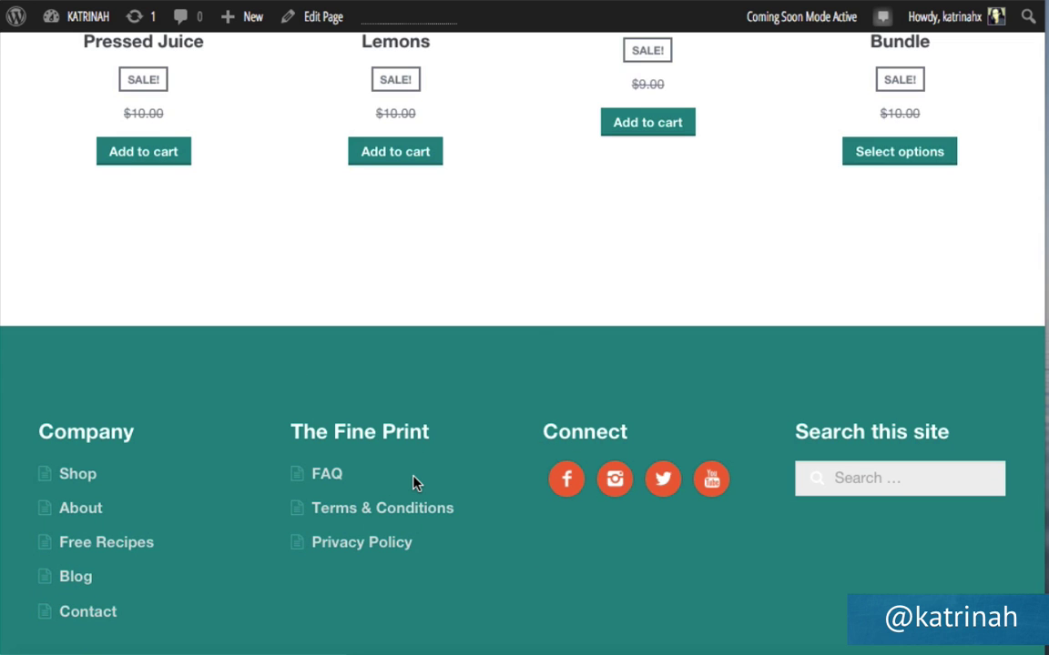
{"action": "scroll", "coordinate": [544, 301], "scroll_direction": "up", "scroll_amount": 3}
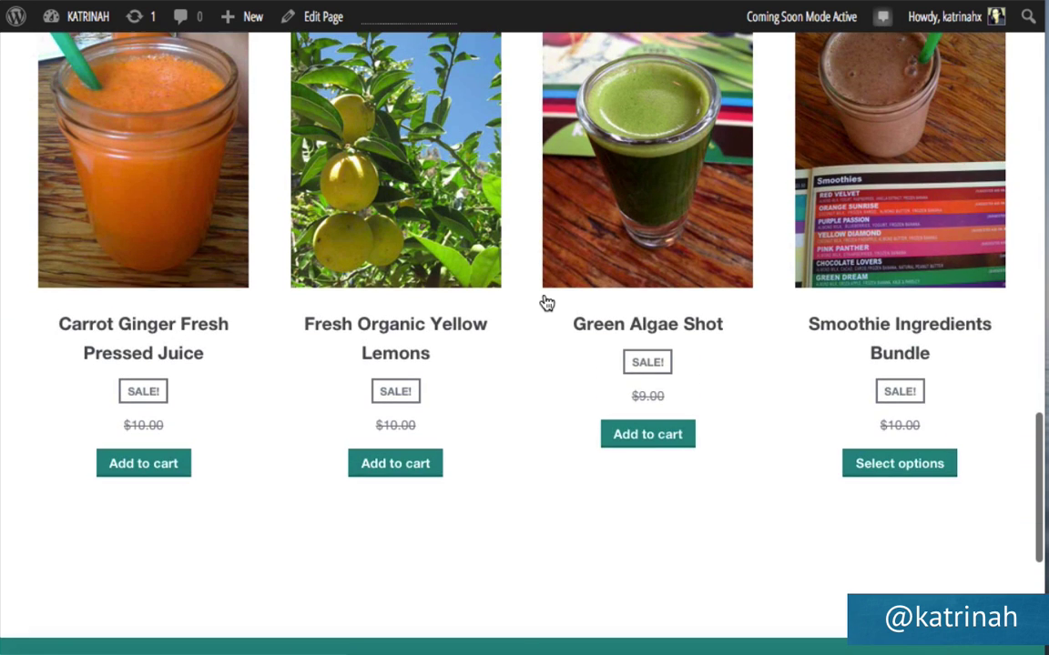
{"action": "scroll", "coordinate": [546, 303], "scroll_direction": "up", "scroll_amount": 1}
{"action": "scroll", "coordinate": [546, 303], "scroll_direction": "up", "scroll_amount": 2}
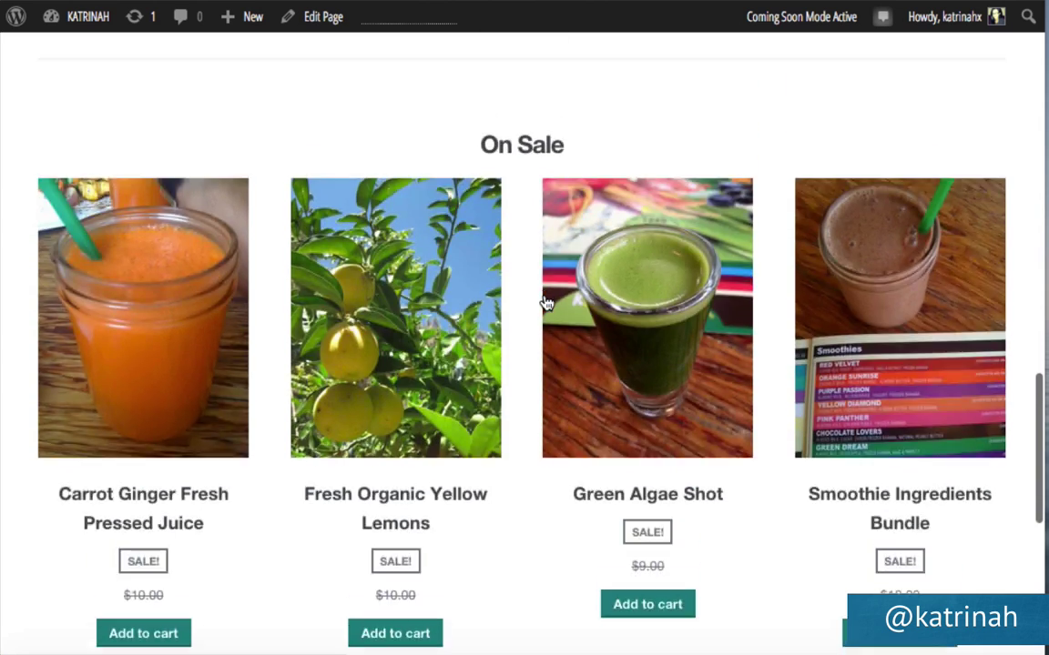
{"action": "scroll", "coordinate": [543, 299], "scroll_direction": "down", "scroll_amount": 1}
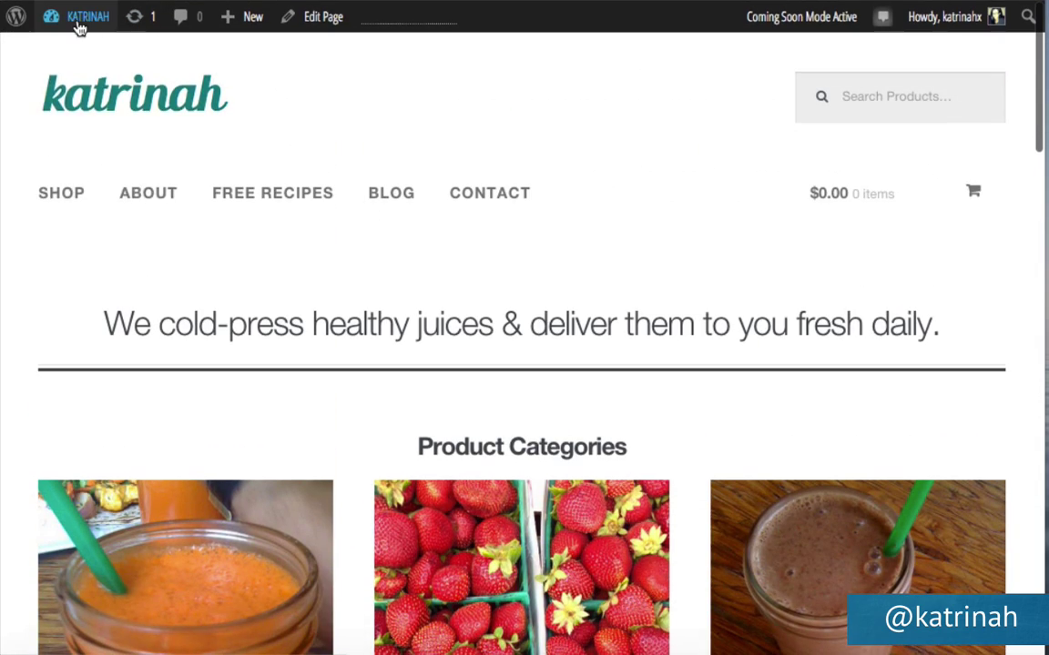
{"action": "mouse_move", "coordinate": [75, 40]}
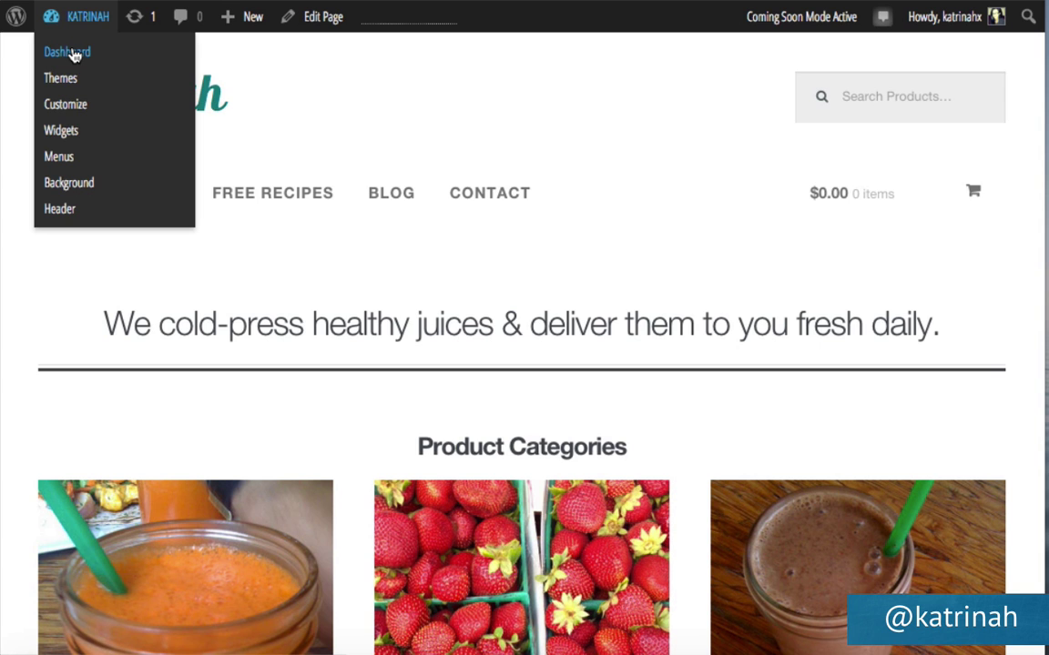
Go to the admin Dashboard and open the theme's style.css in the Appearance Editor.
{"action": "left_click", "coordinate": [75, 56]}
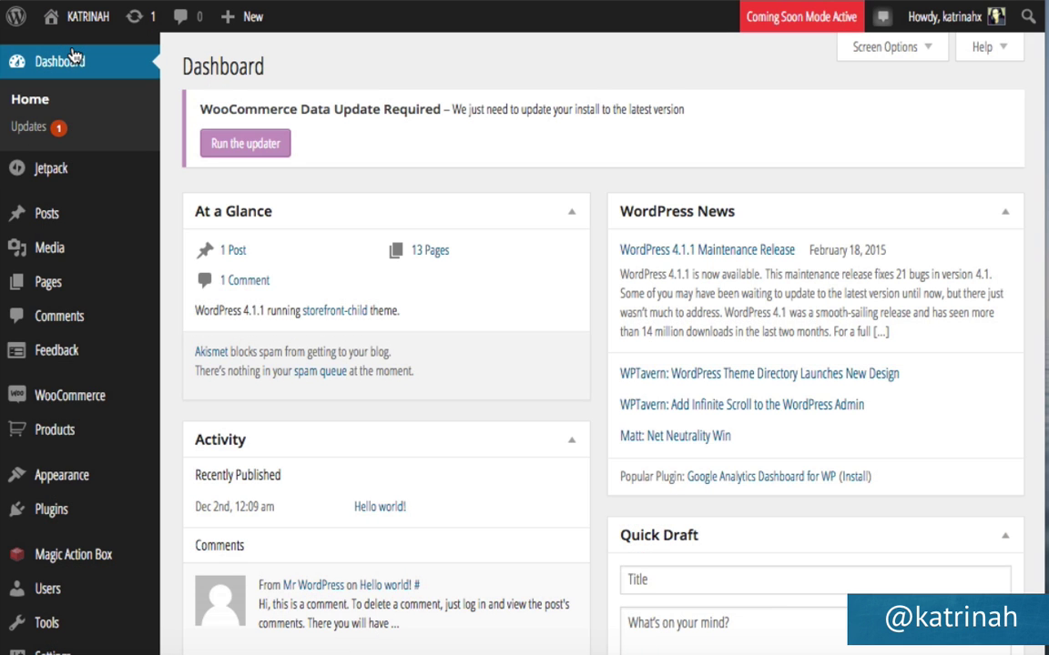
{"action": "mouse_move", "coordinate": [50, 484]}
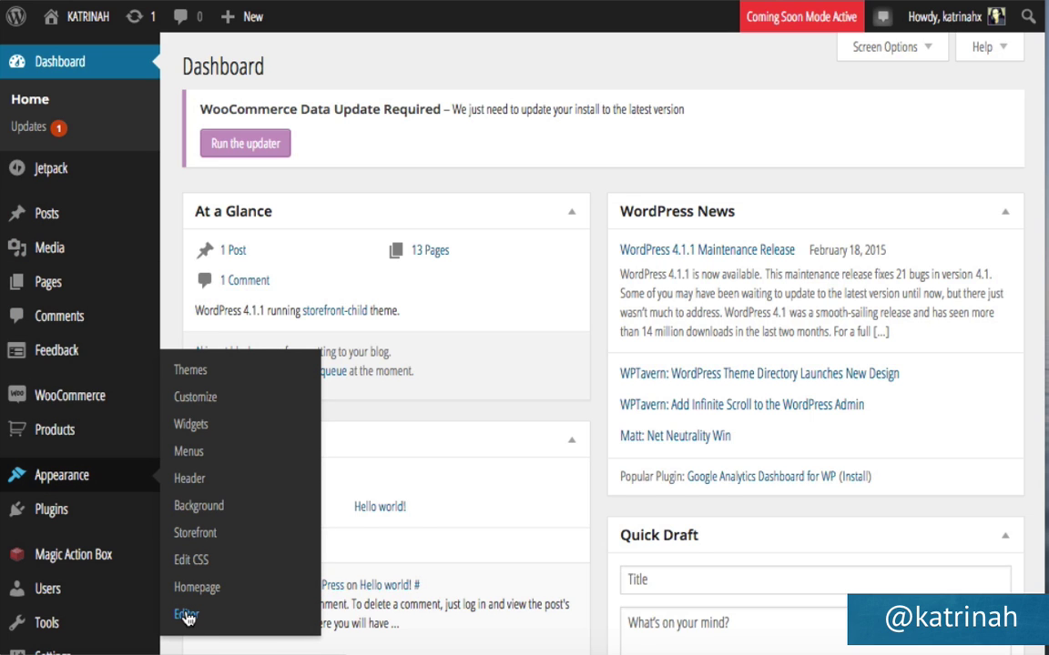
{"action": "left_click", "coordinate": [186, 615]}
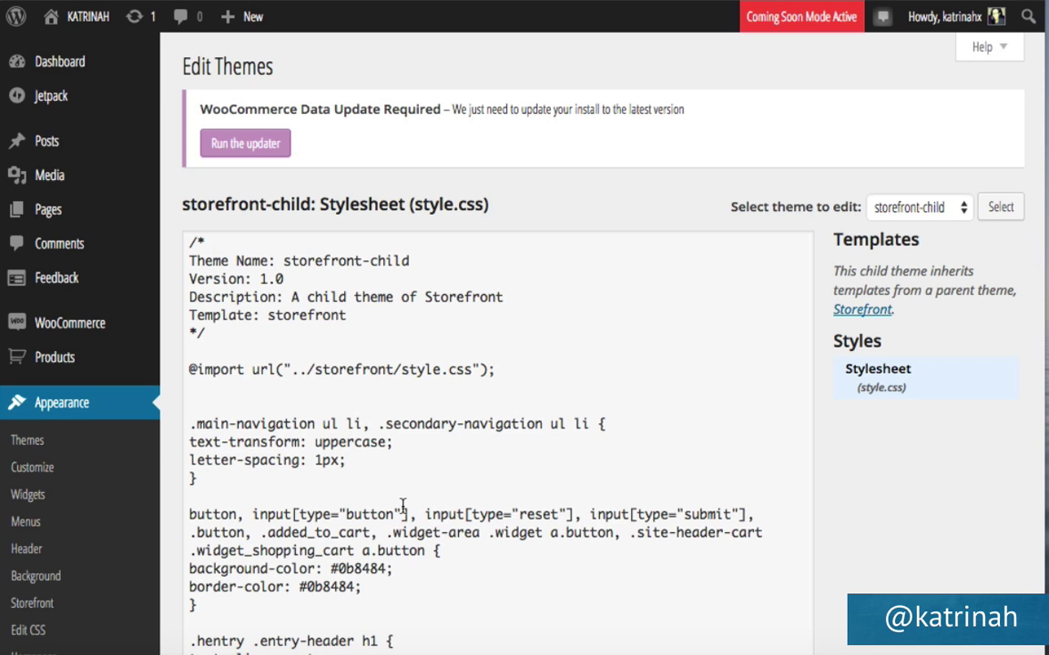
Change the 'mark, ins {' selector to 'mark {' in style.css and update the file.
{"action": "scroll", "coordinate": [402, 507], "scroll_direction": "down", "scroll_amount": 5}
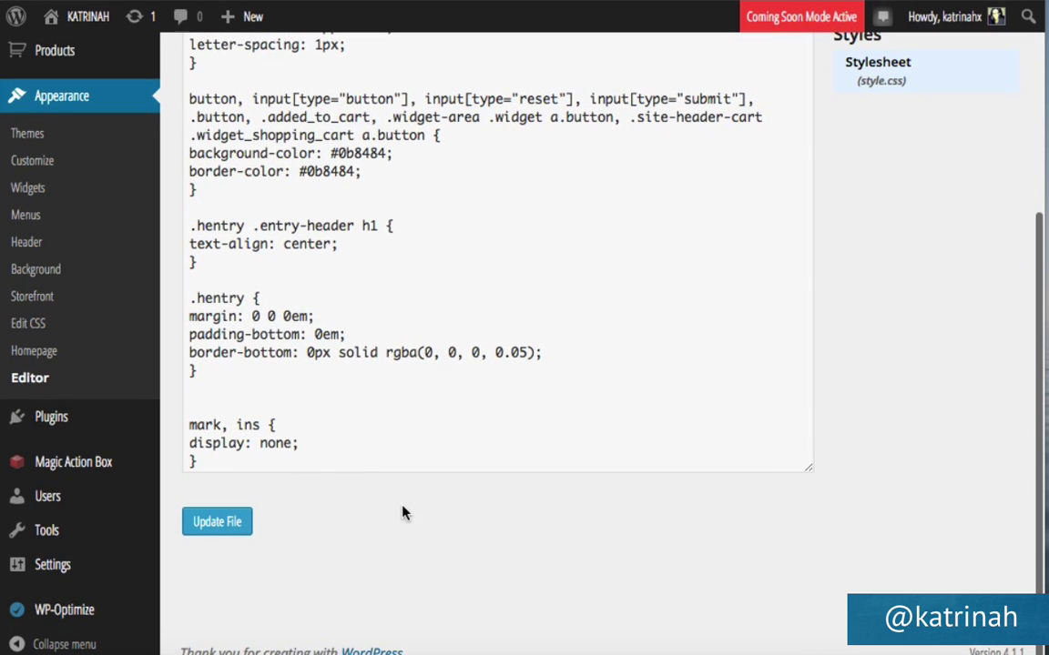
{"action": "left_click_drag", "start_coordinate": [189, 424], "coordinate": [248, 425]}
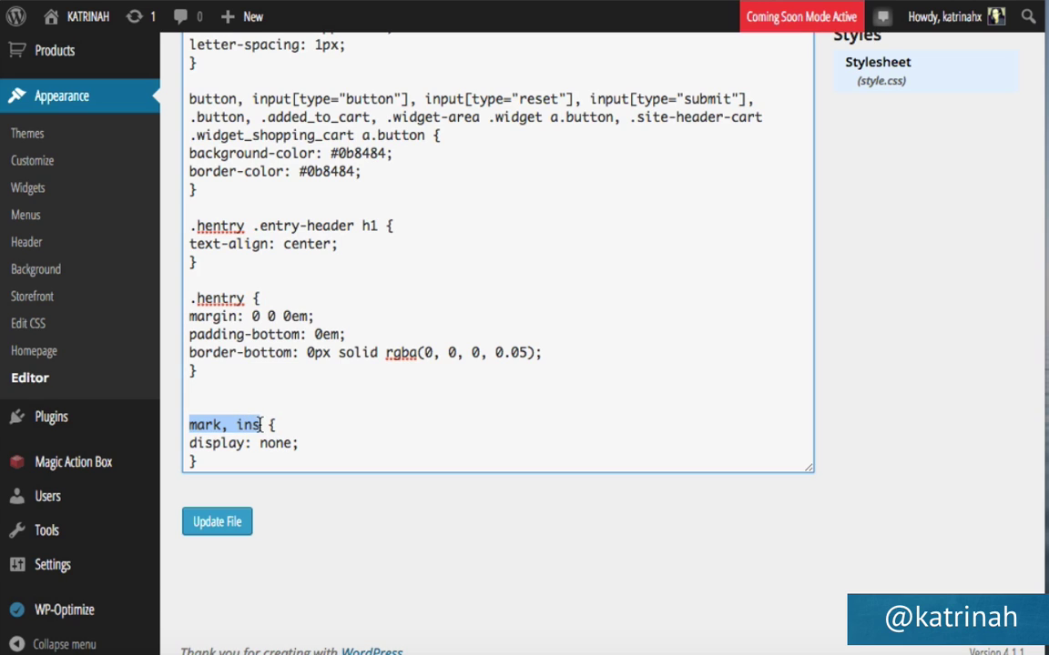
{"action": "left_click", "coordinate": [252, 425]}
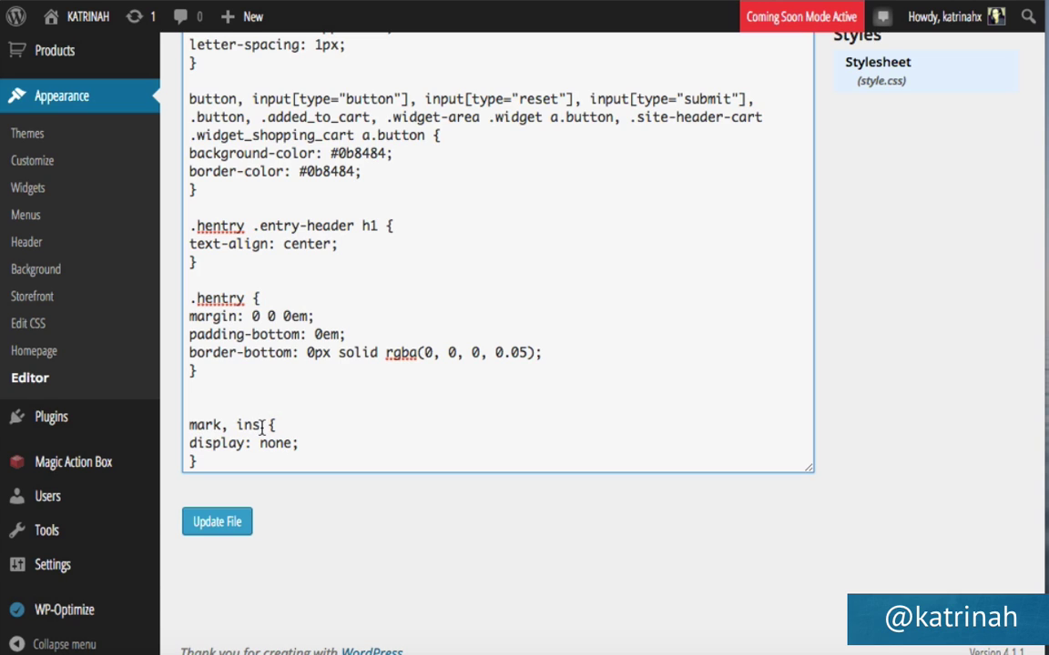
{"action": "left_click_drag", "start_coordinate": [260, 425], "coordinate": [226, 425]}
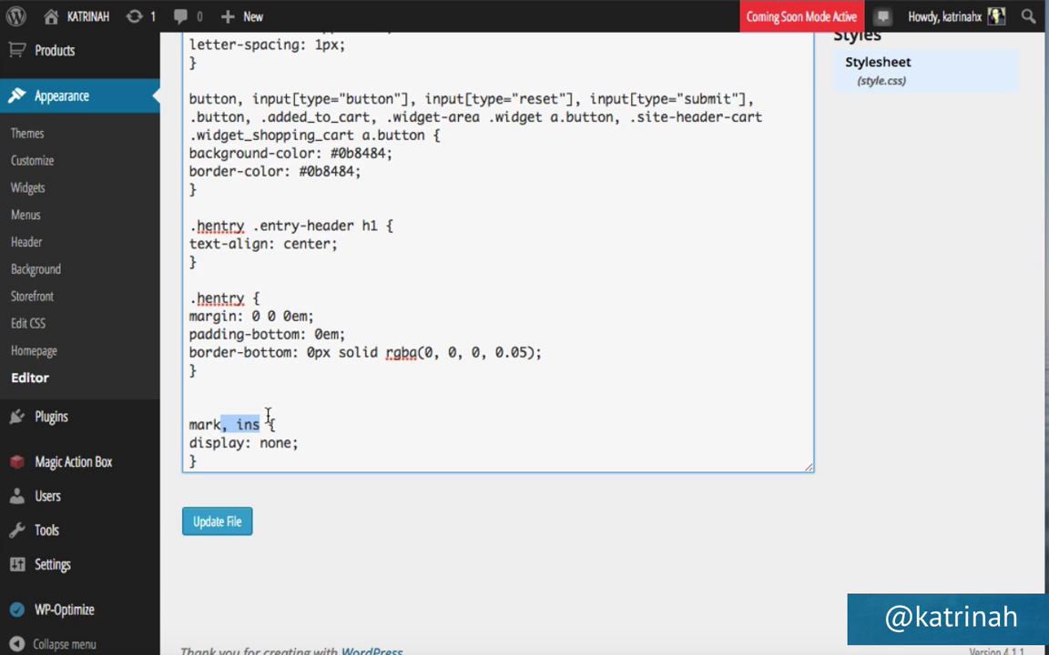
{"action": "key", "text": "BackSpace"}
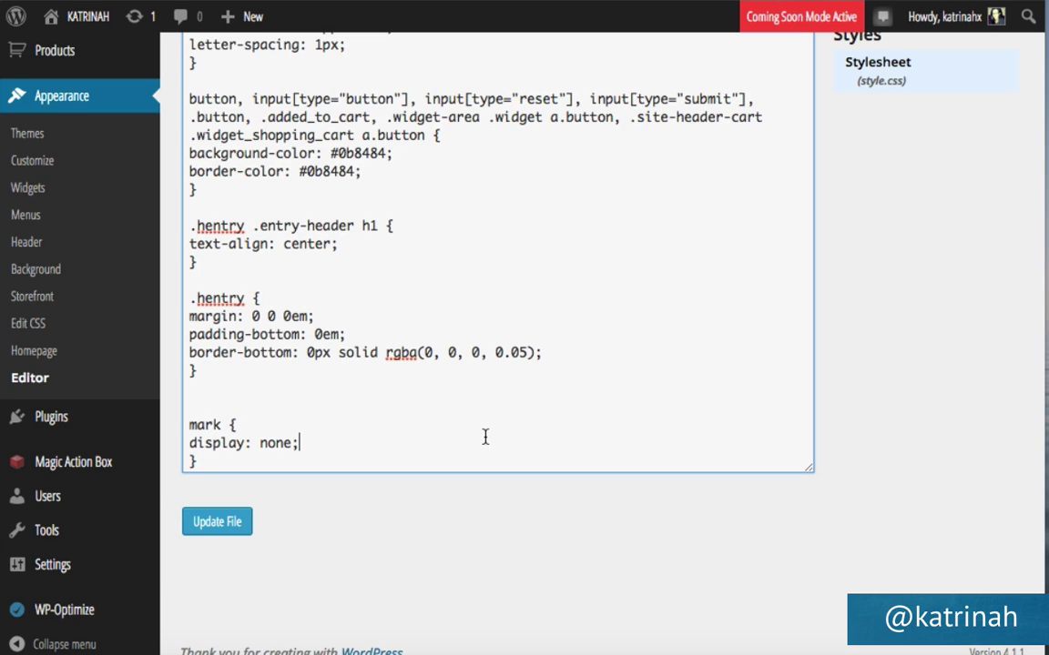
{"action": "left_click", "coordinate": [228, 525]}
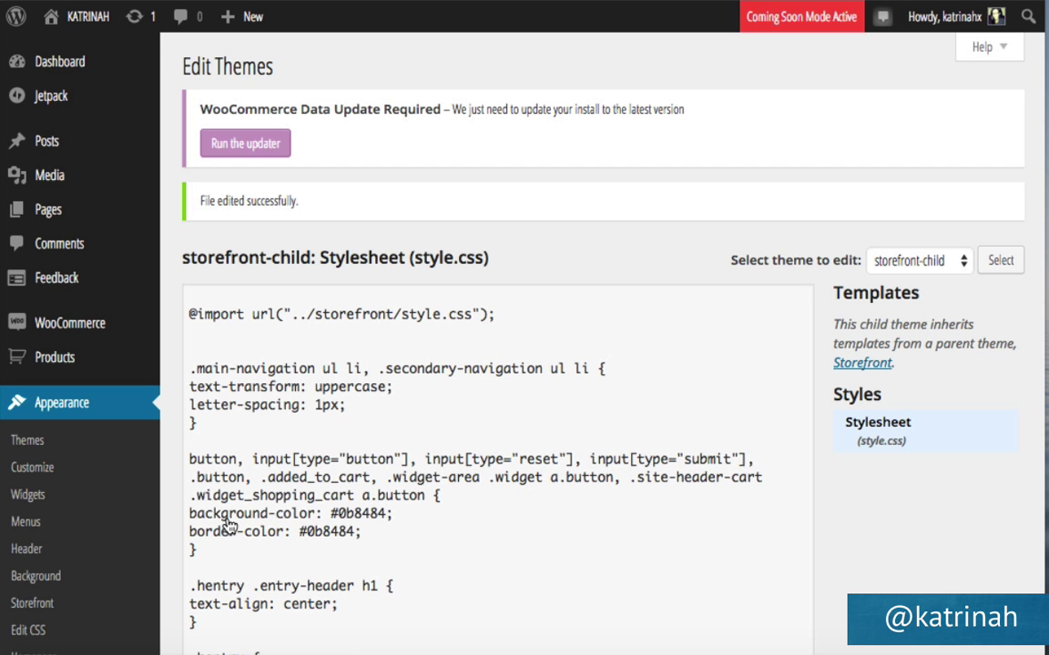
{"action": "mouse_move", "coordinate": [74, 20]}
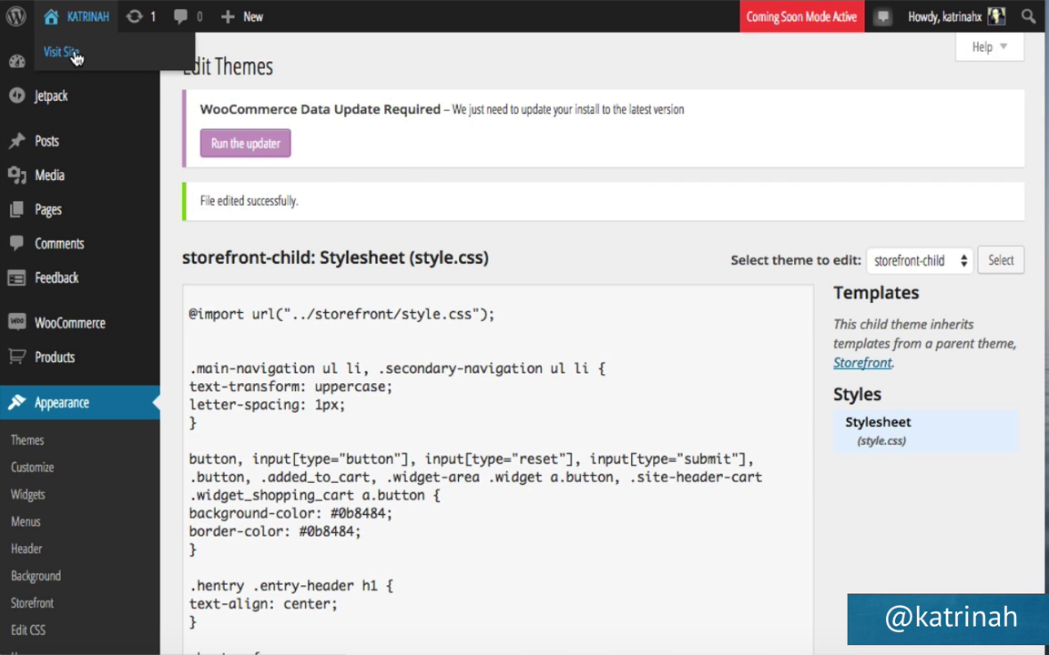
Visit the live storefront home page and browse its Breakfast, Mains and Smoothies categories and featured products.
{"action": "left_click", "coordinate": [64, 53]}
{"action": "scroll", "coordinate": [492, 433], "scroll_direction": "down", "scroll_amount": 2}
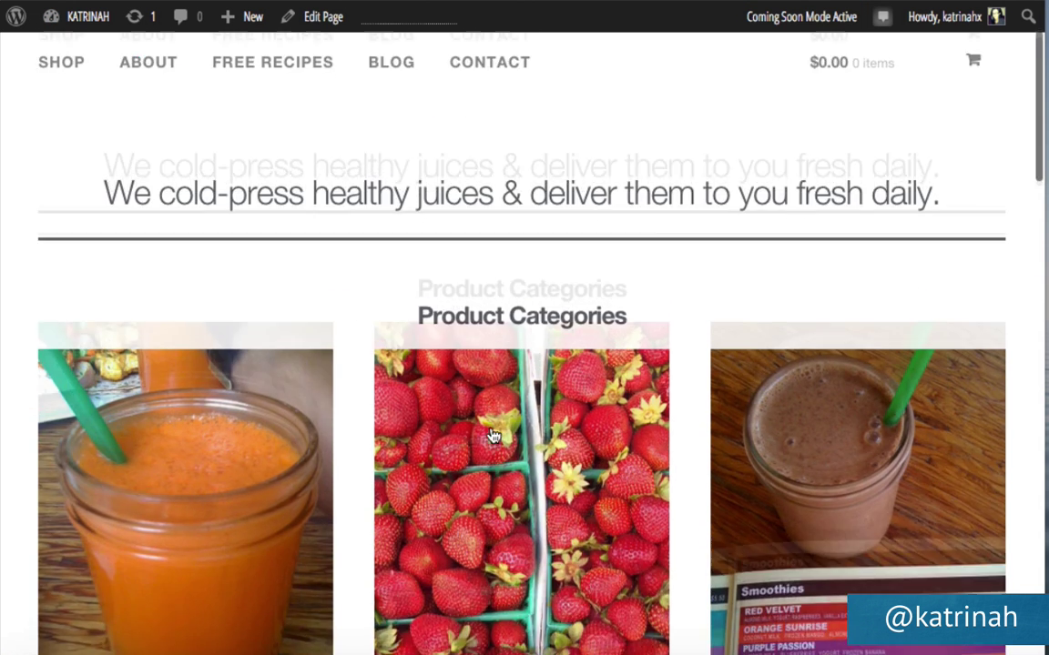
{"action": "scroll", "coordinate": [492, 435], "scroll_direction": "down", "scroll_amount": 3}
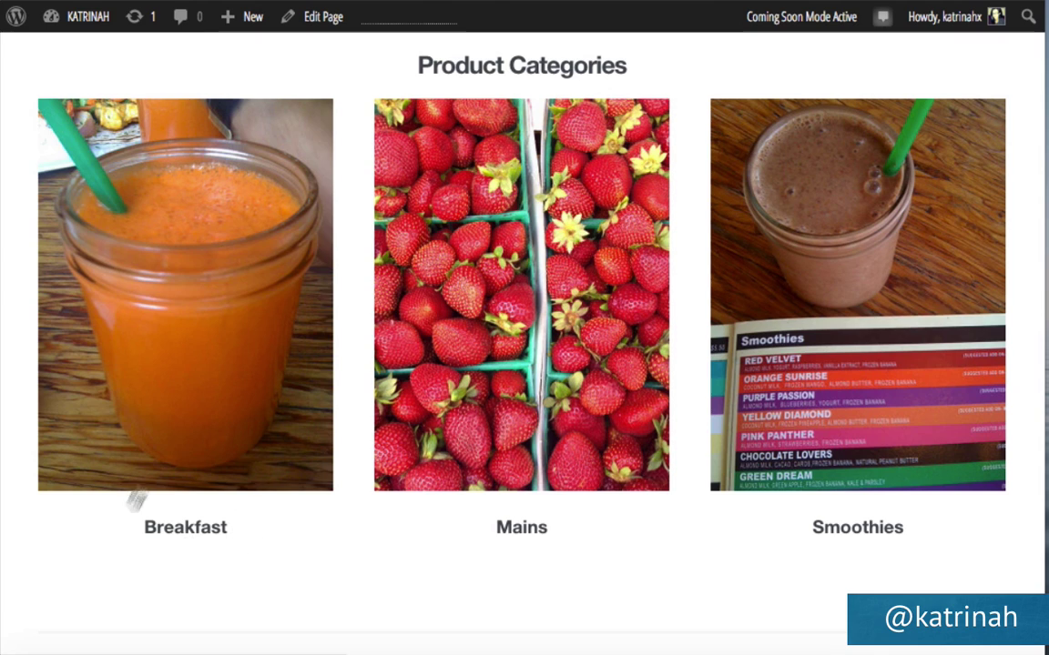
{"action": "scroll", "coordinate": [403, 521], "scroll_direction": "down", "scroll_amount": 7}
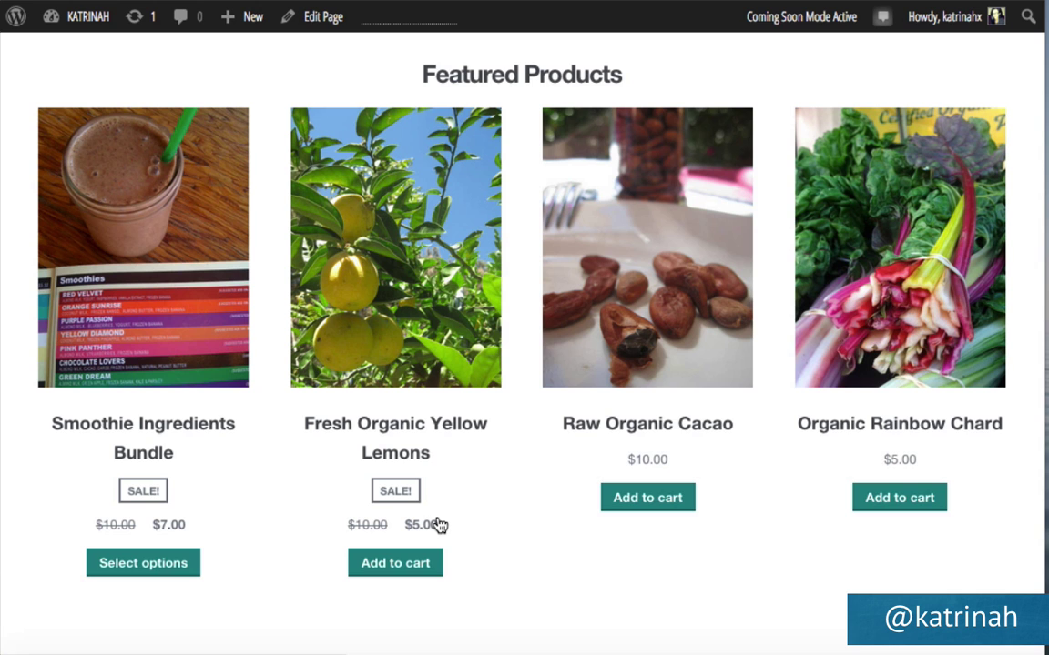
{"action": "scroll", "coordinate": [498, 500], "scroll_direction": "up", "scroll_amount": 7}
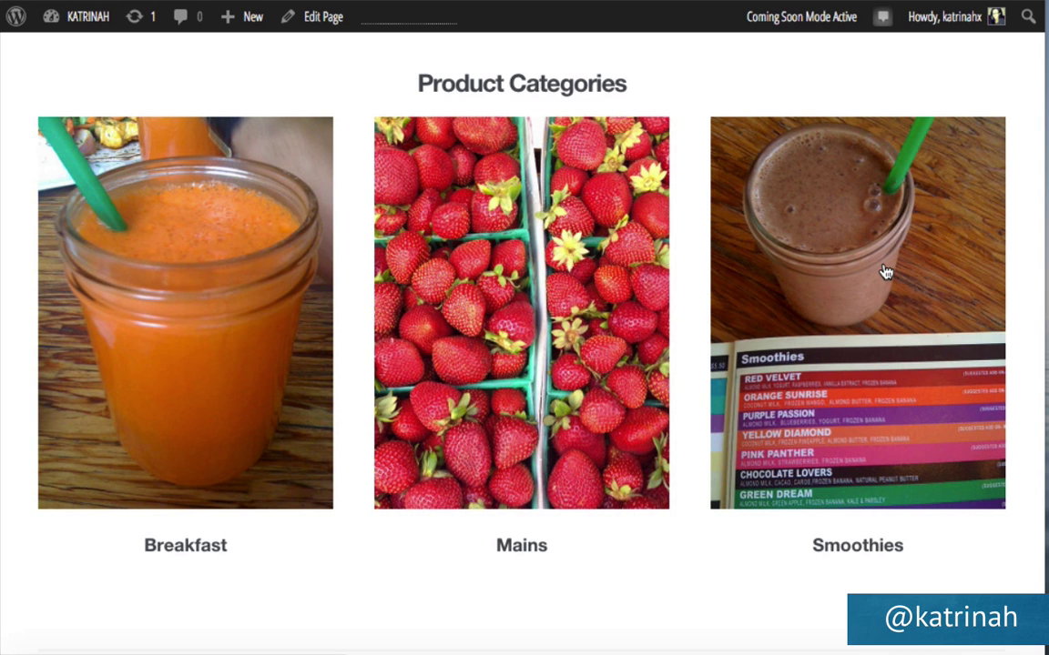
Open the Smoothies category and go to the Smoothie Ingredients Bundle product page.
{"action": "left_click", "coordinate": [885, 273]}
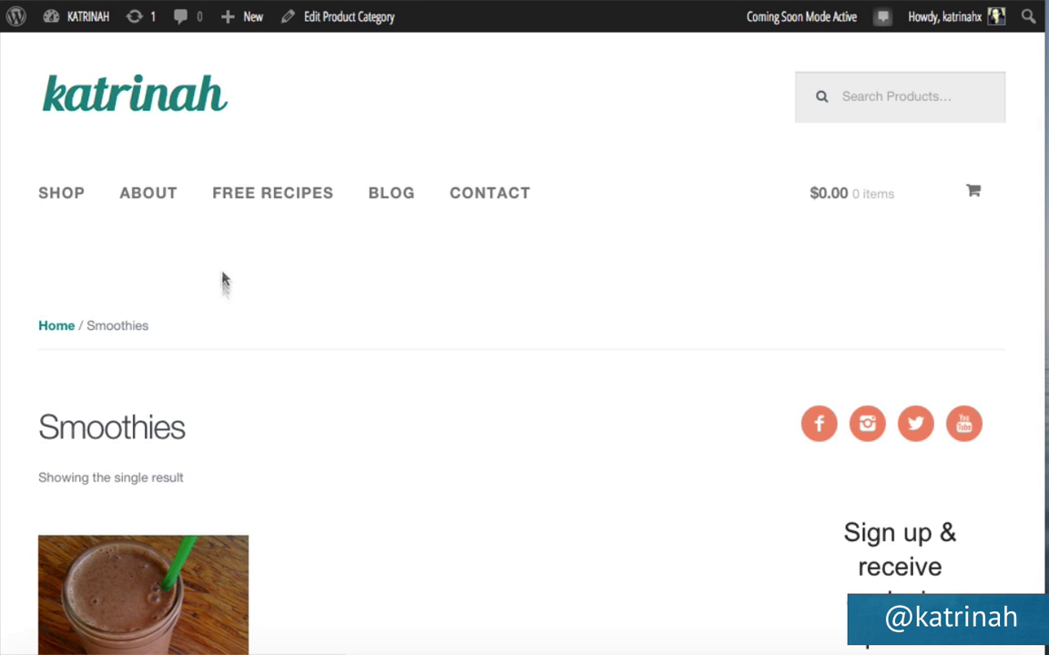
{"action": "scroll", "coordinate": [431, 457], "scroll_direction": "down", "scroll_amount": 2}
{"action": "scroll", "coordinate": [431, 457], "scroll_direction": "down", "scroll_amount": 5}
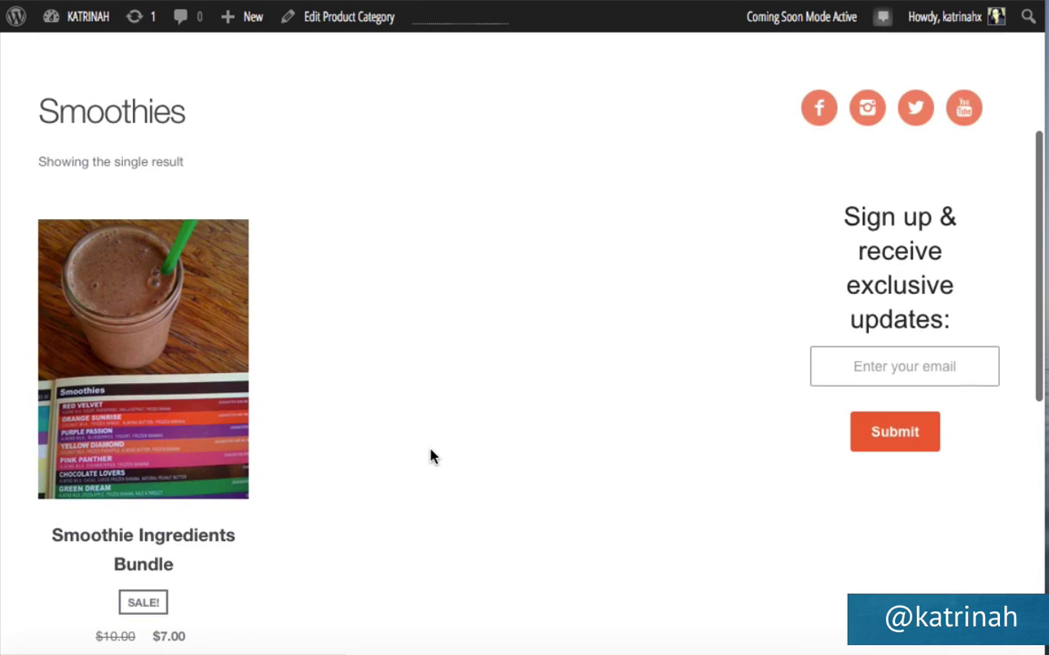
{"action": "scroll", "coordinate": [362, 328], "scroll_direction": "down", "scroll_amount": 2}
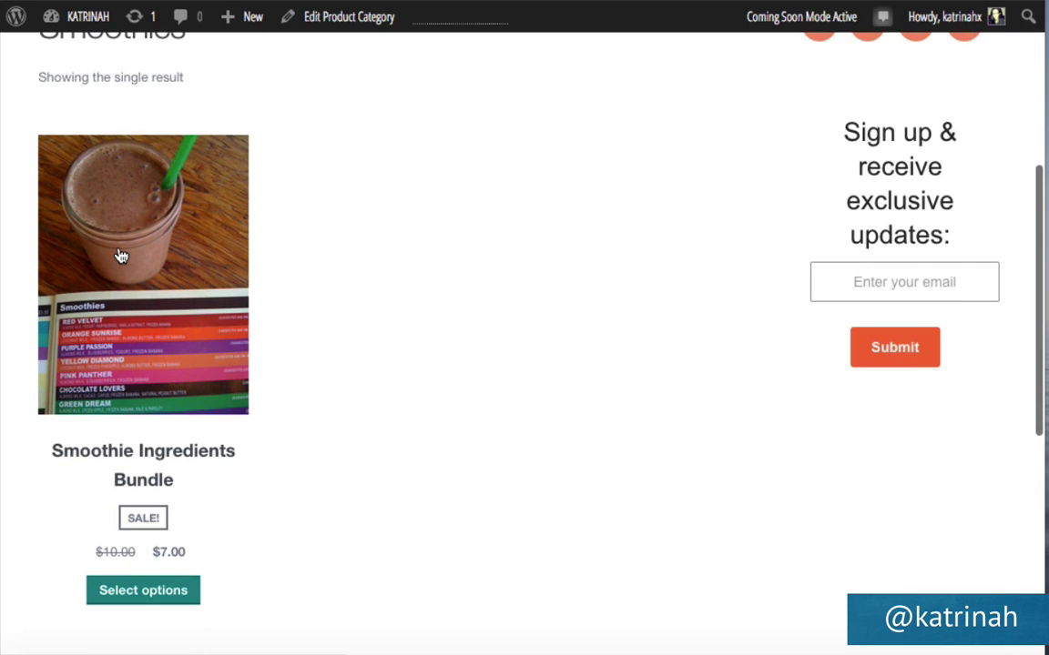
{"action": "left_click", "coordinate": [189, 333]}
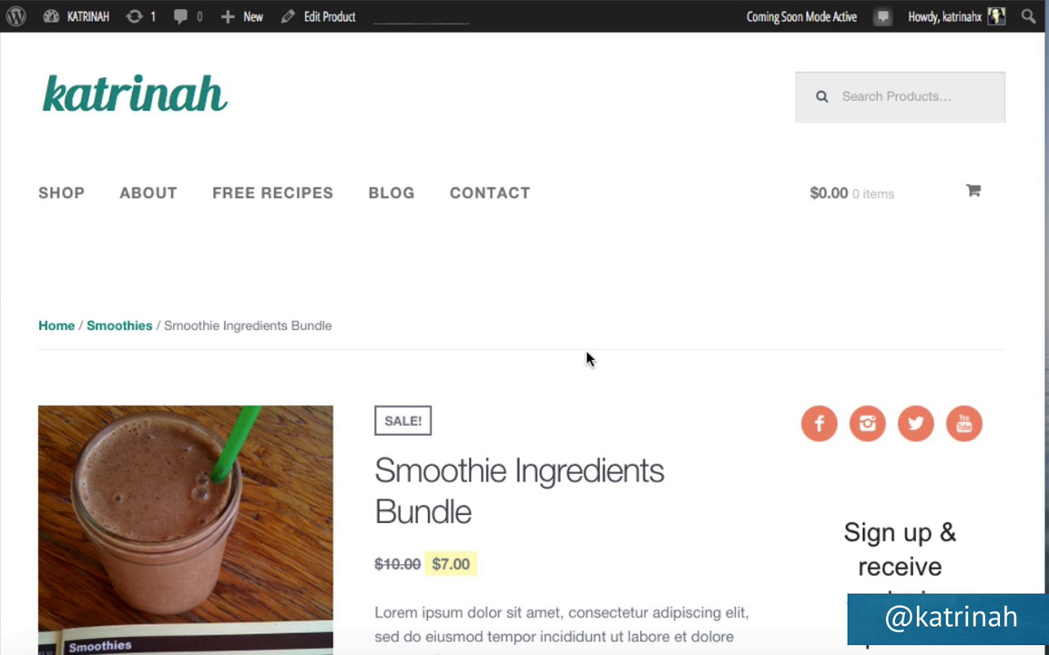
Preview the enlarged bundle photo and check the flavour options, keeping Carob Banana selected.
{"action": "scroll", "coordinate": [566, 417], "scroll_direction": "down", "scroll_amount": 3}
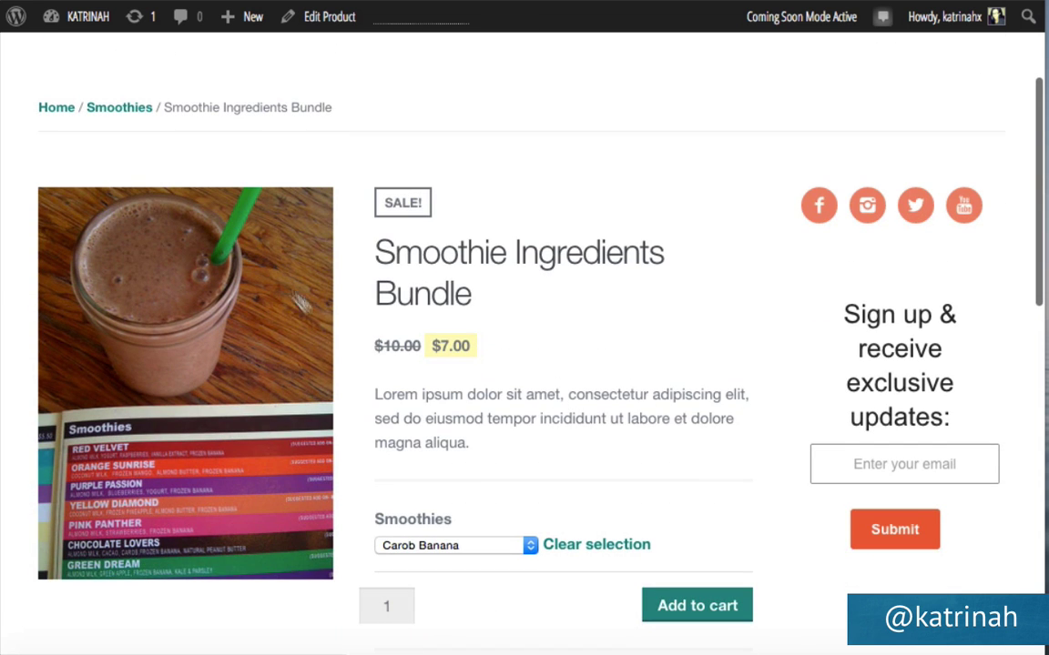
{"action": "left_click", "coordinate": [170, 345]}
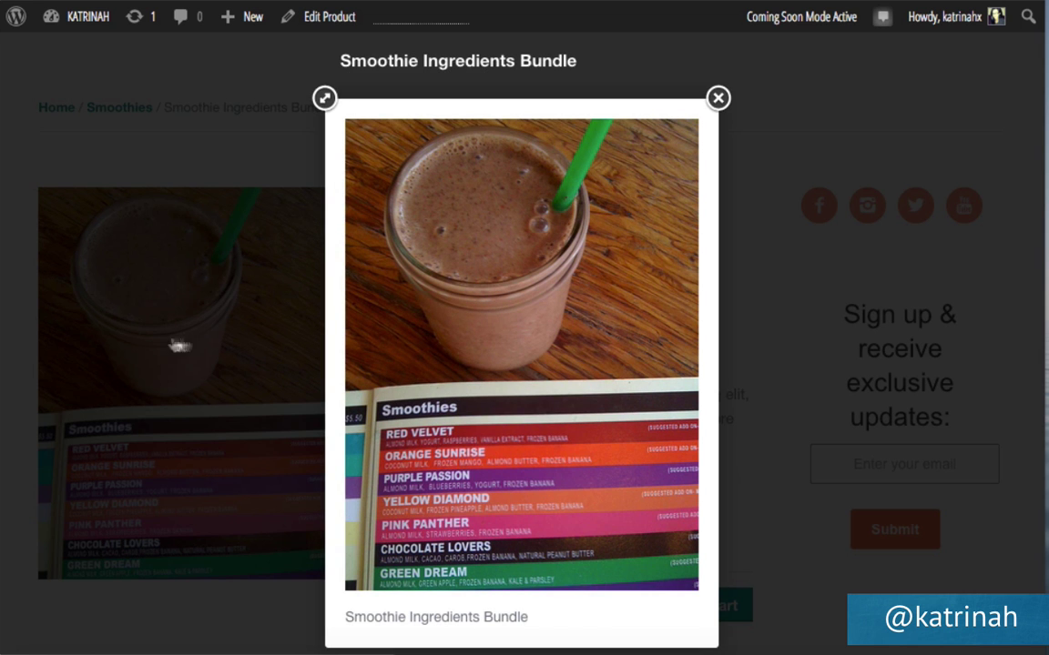
{"action": "left_click", "coordinate": [718, 98]}
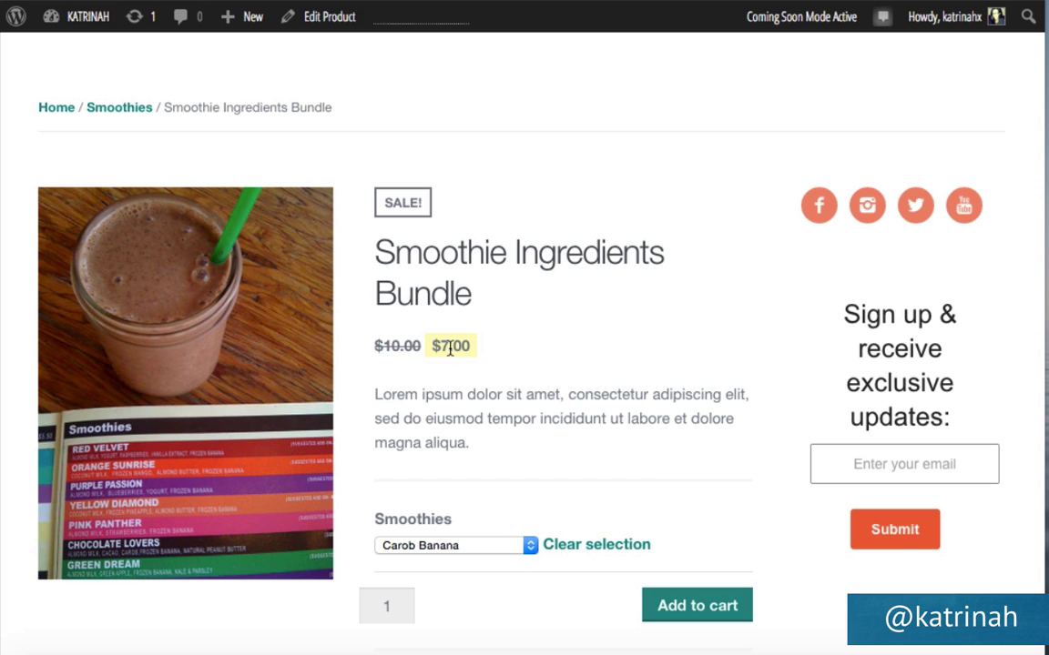
{"action": "scroll", "coordinate": [587, 487], "scroll_direction": "down", "scroll_amount": 2}
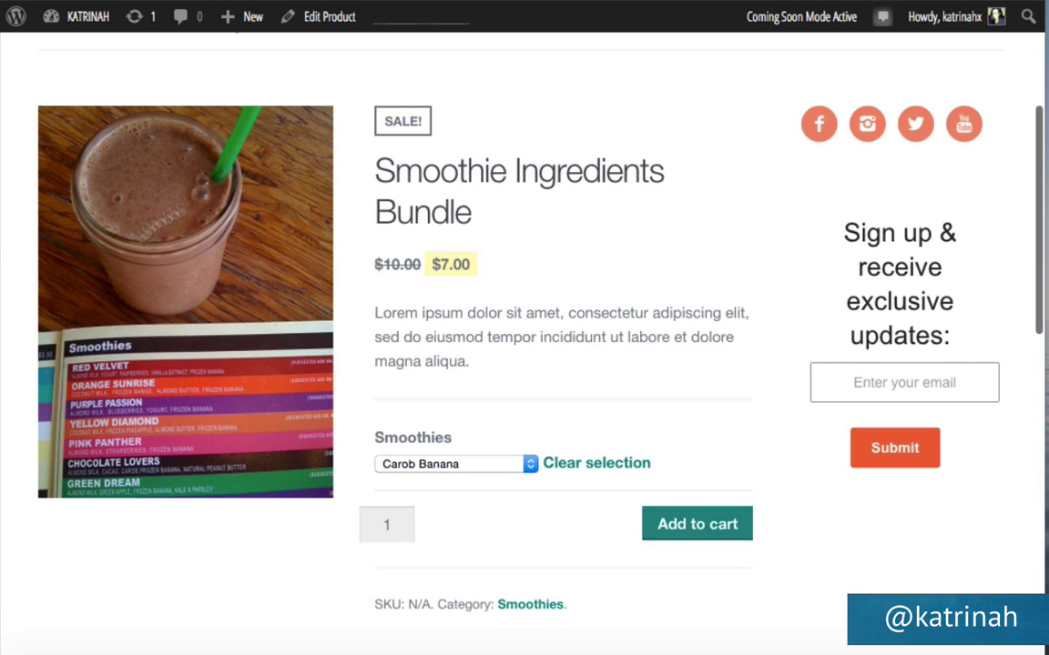
{"action": "left_click", "coordinate": [433, 470]}
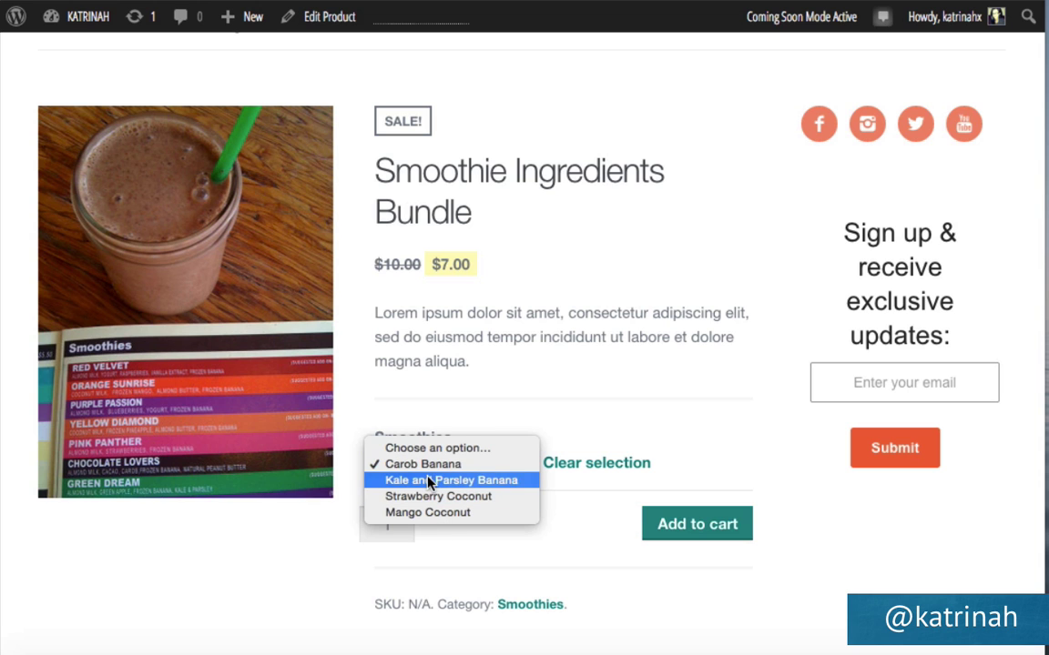
{"action": "left_click", "coordinate": [612, 346]}
Look through the bundle's Additional Information and Reviews tabs, including the review comment box.
{"action": "scroll", "coordinate": [578, 356], "scroll_direction": "down", "scroll_amount": 5}
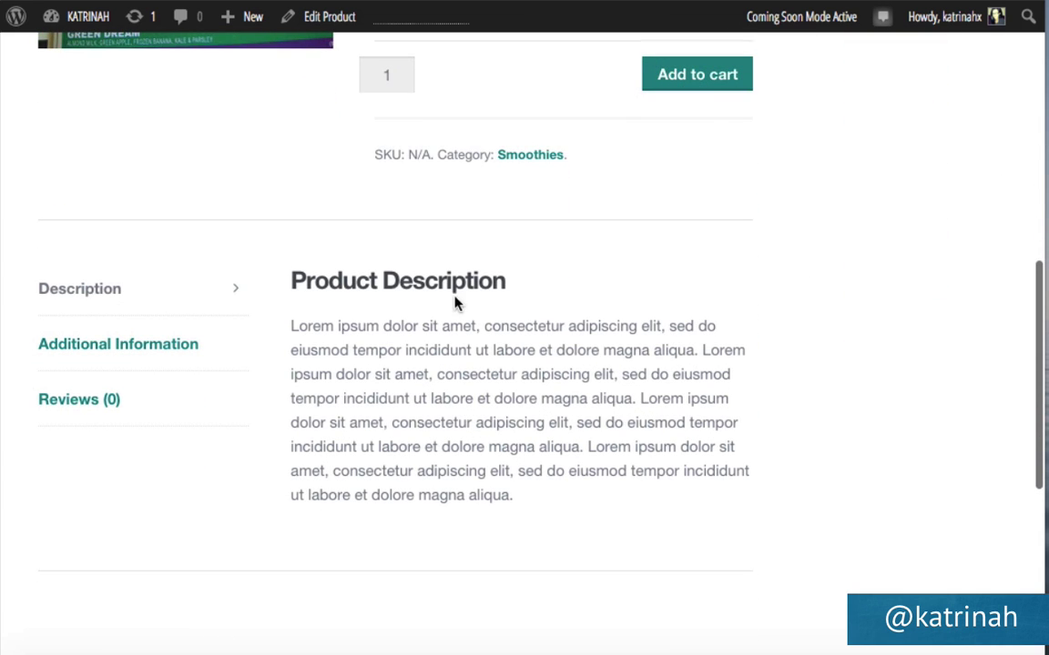
{"action": "left_click", "coordinate": [89, 350]}
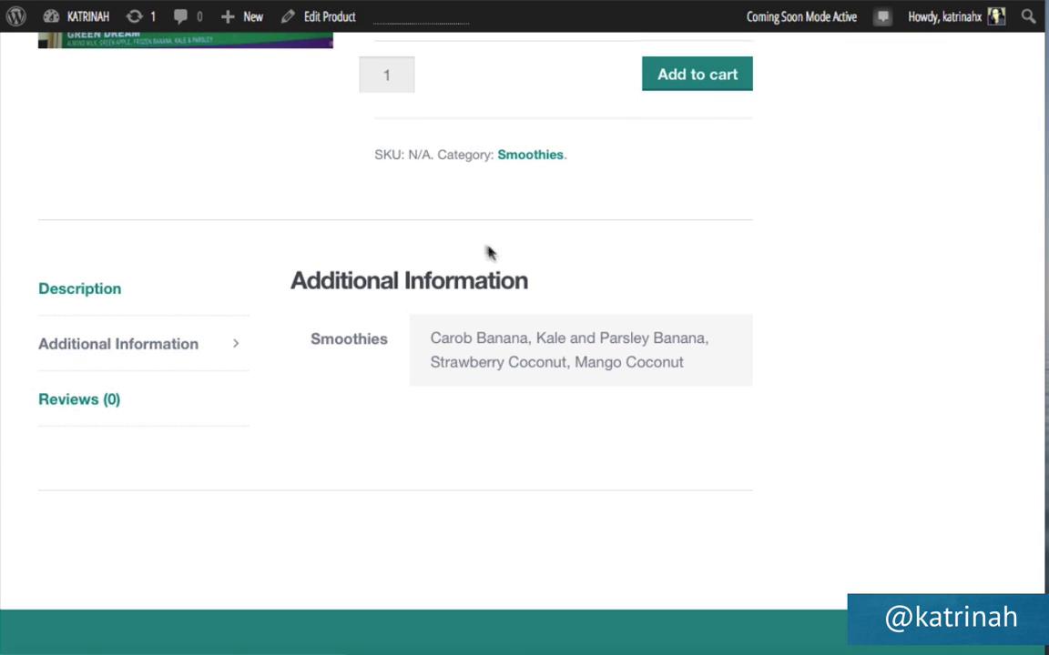
{"action": "left_click", "coordinate": [54, 409]}
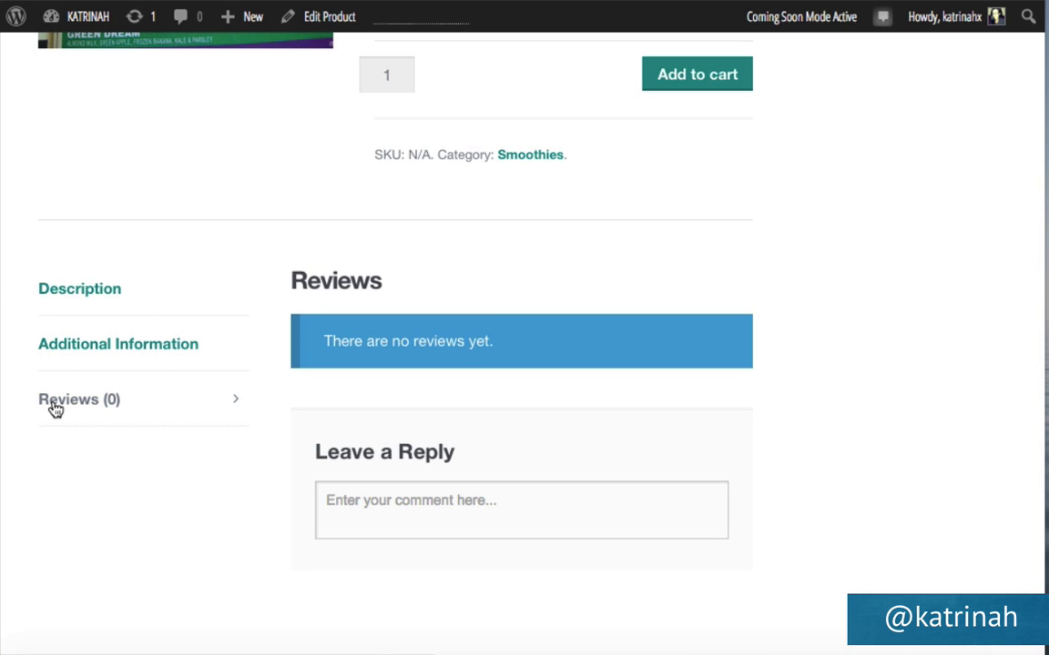
{"action": "left_click", "coordinate": [344, 493]}
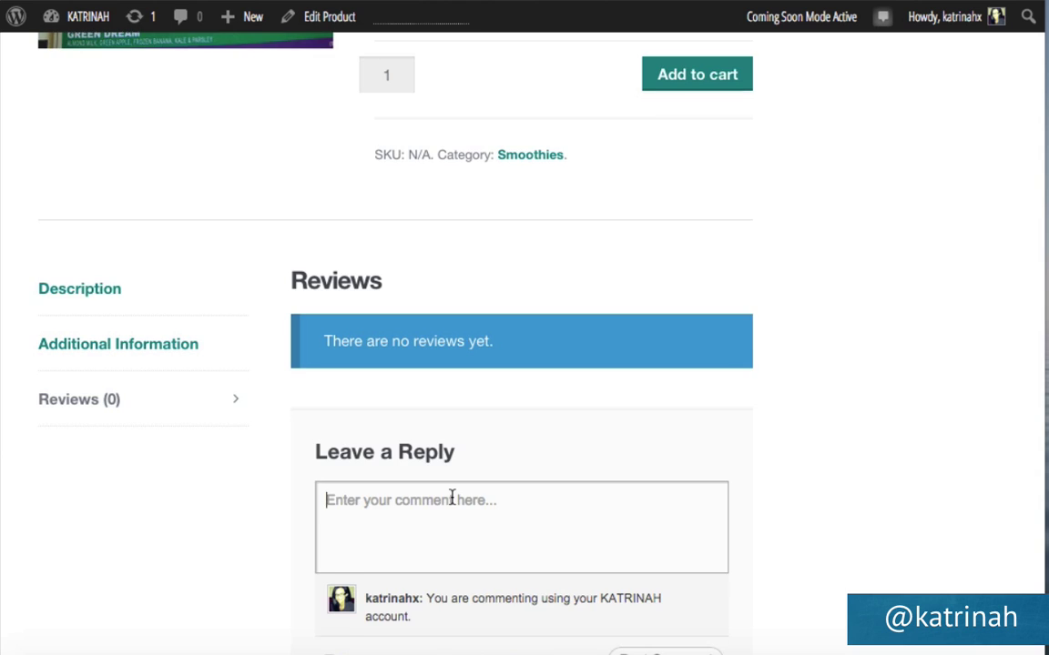
{"action": "scroll", "coordinate": [453, 503], "scroll_direction": "up", "scroll_amount": 4}
{"action": "scroll", "coordinate": [453, 503], "scroll_direction": "up", "scroll_amount": 5}
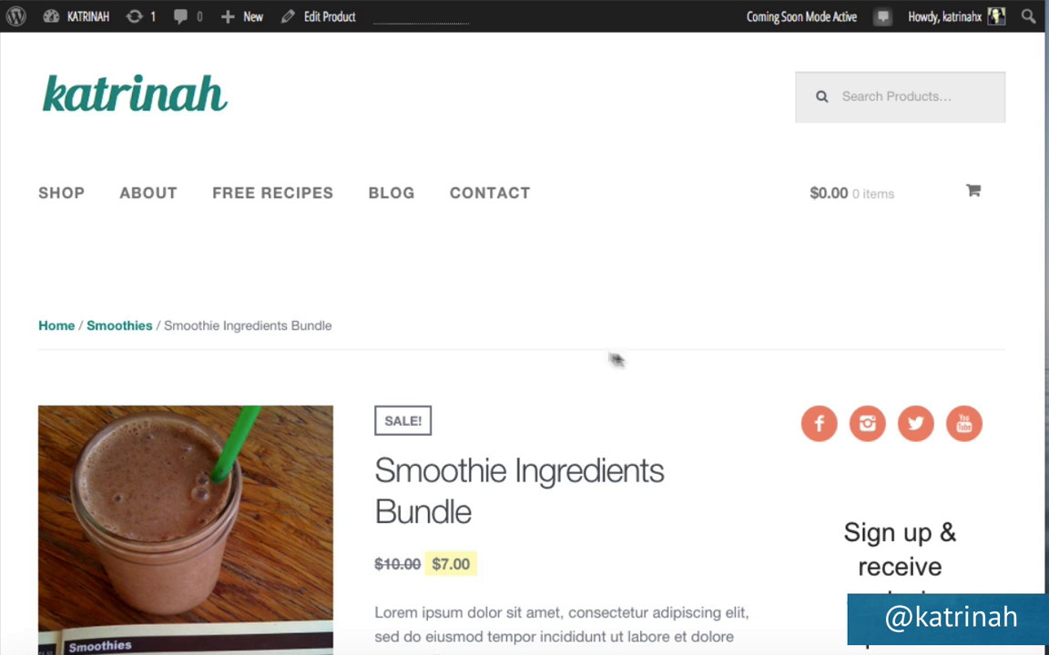
{"action": "scroll", "coordinate": [726, 449], "scroll_direction": "down", "scroll_amount": 4}
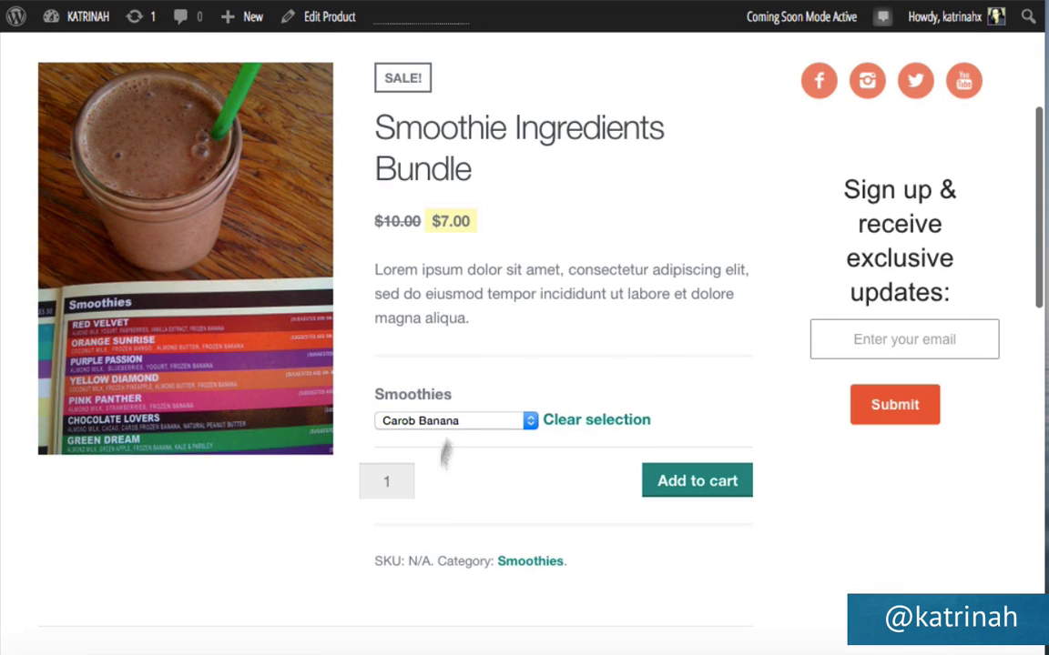
Add the Carob Banana Smoothie Ingredients Bundle to the cart, review the $7.00 free-shipping total, and proceed to checkout.
{"action": "left_click", "coordinate": [697, 480]}
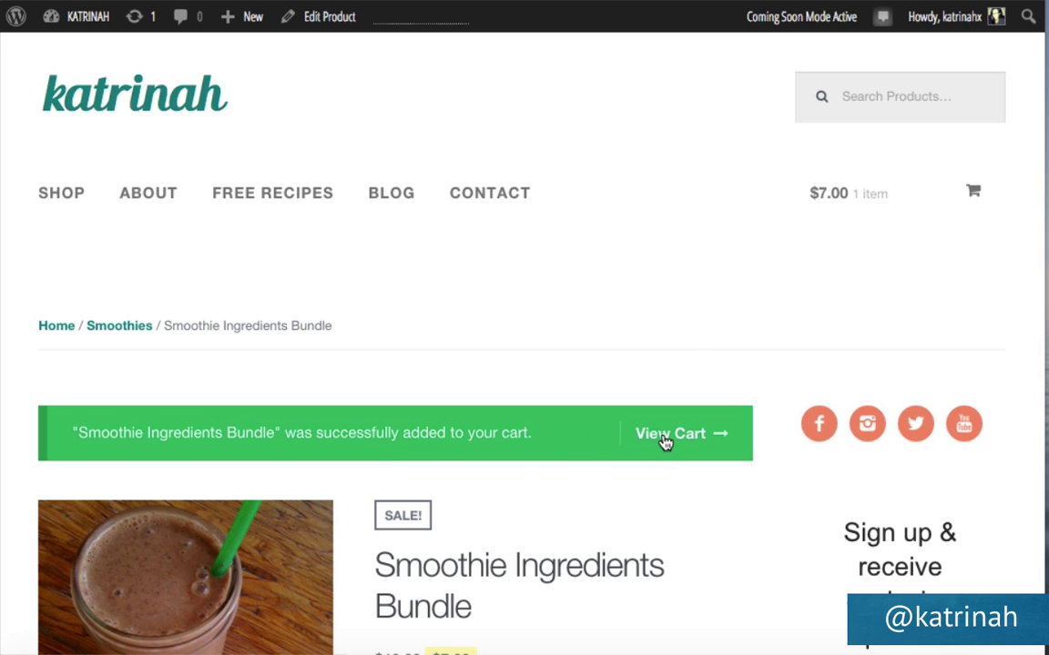
{"action": "mouse_move", "coordinate": [856, 203]}
{"action": "left_click", "coordinate": [671, 435]}
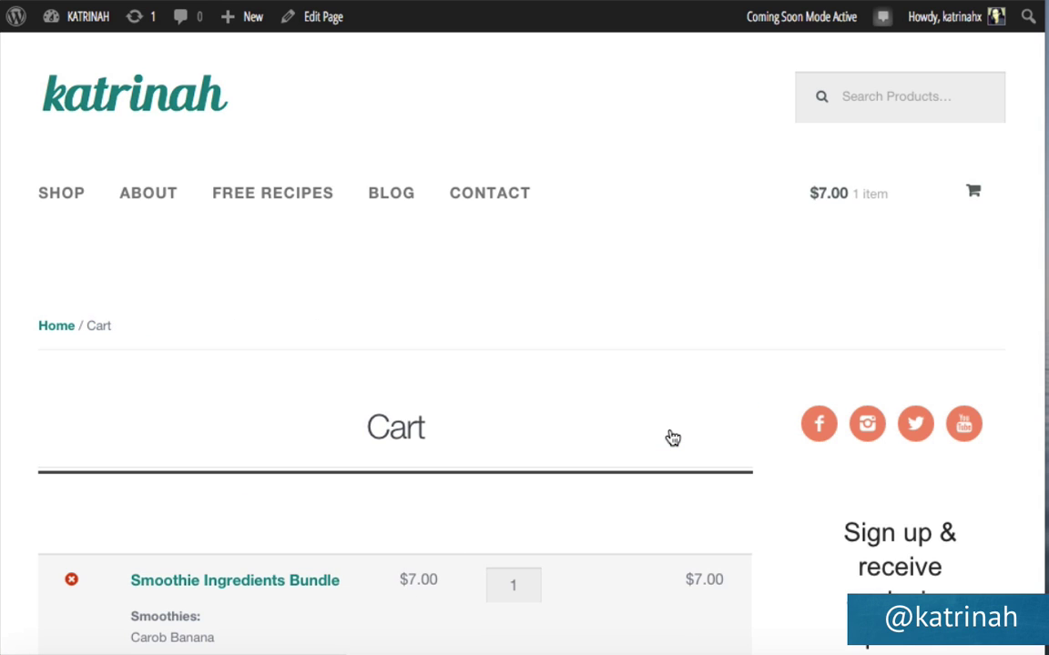
{"action": "scroll", "coordinate": [672, 438], "scroll_direction": "down", "scroll_amount": 3}
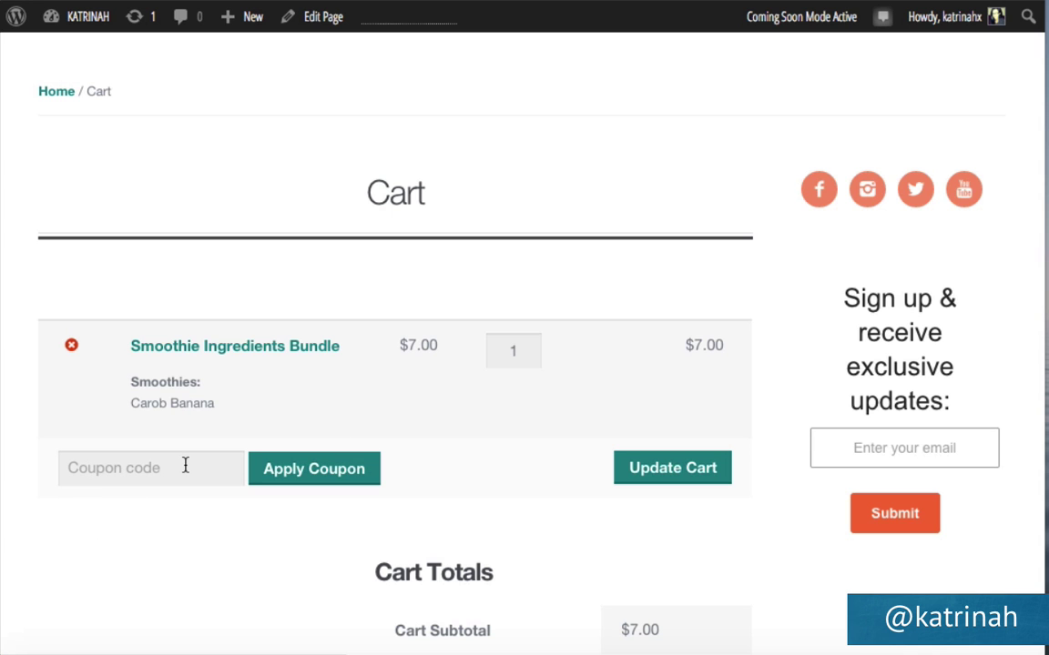
{"action": "scroll", "coordinate": [741, 489], "scroll_direction": "down", "scroll_amount": 1}
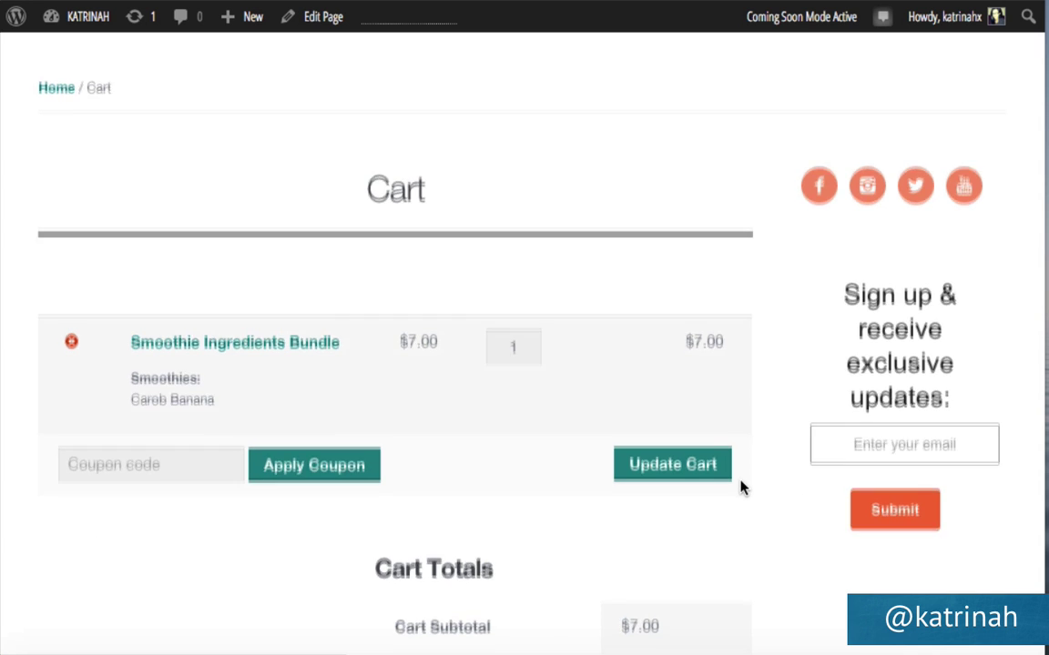
{"action": "scroll", "coordinate": [742, 489], "scroll_direction": "down", "scroll_amount": 3}
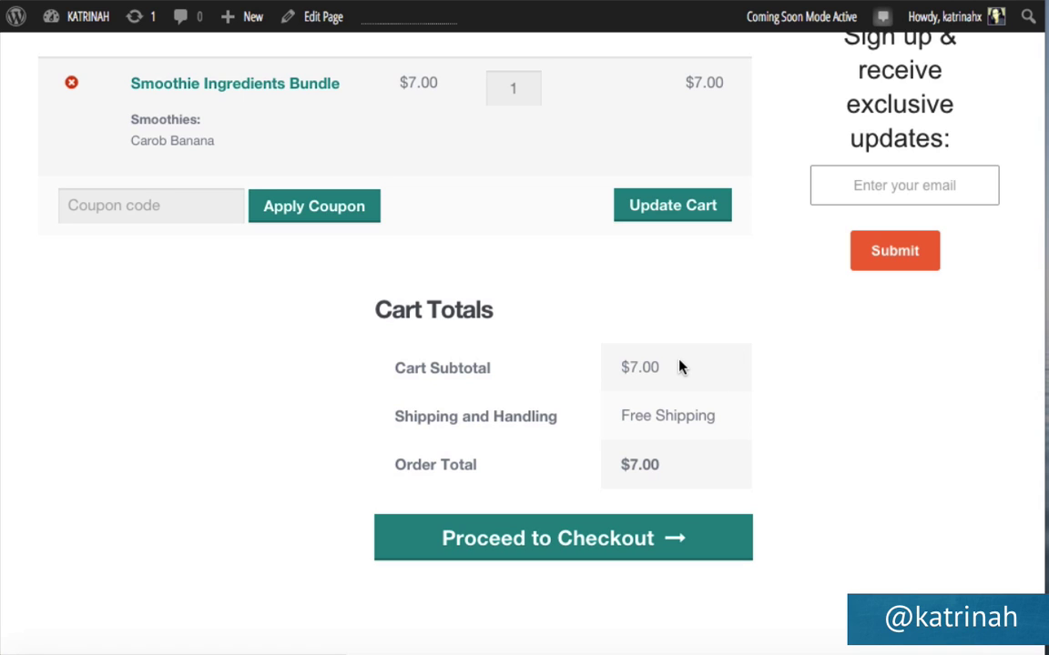
{"action": "left_click", "coordinate": [526, 542]}
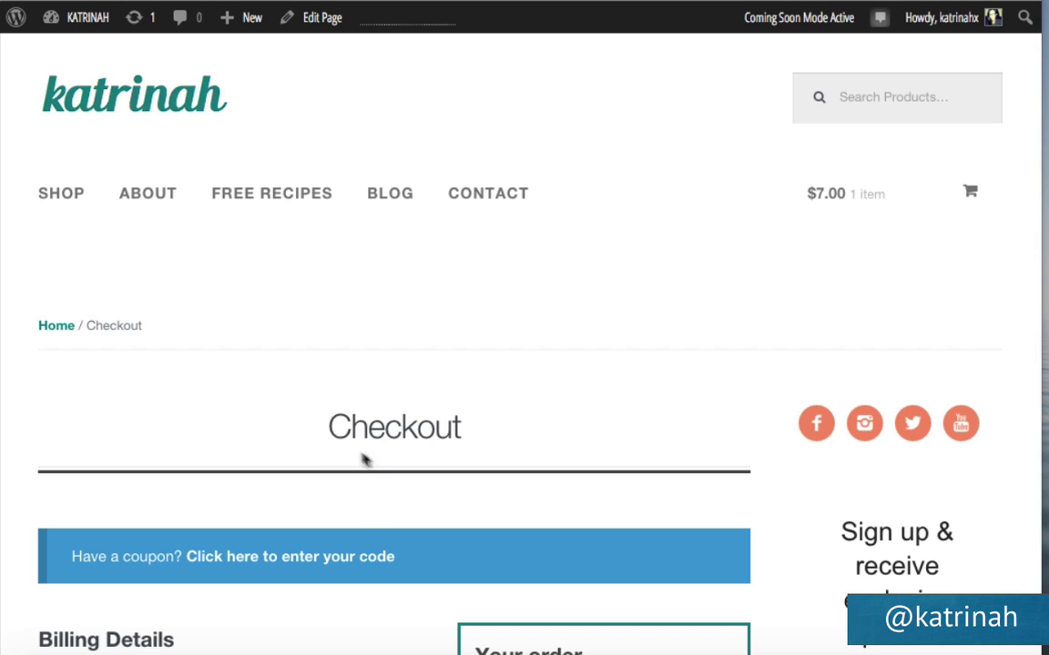
Review the checkout billing details and untick 'Ship to a different address?'.
{"action": "scroll", "coordinate": [363, 536], "scroll_direction": "down", "scroll_amount": 3}
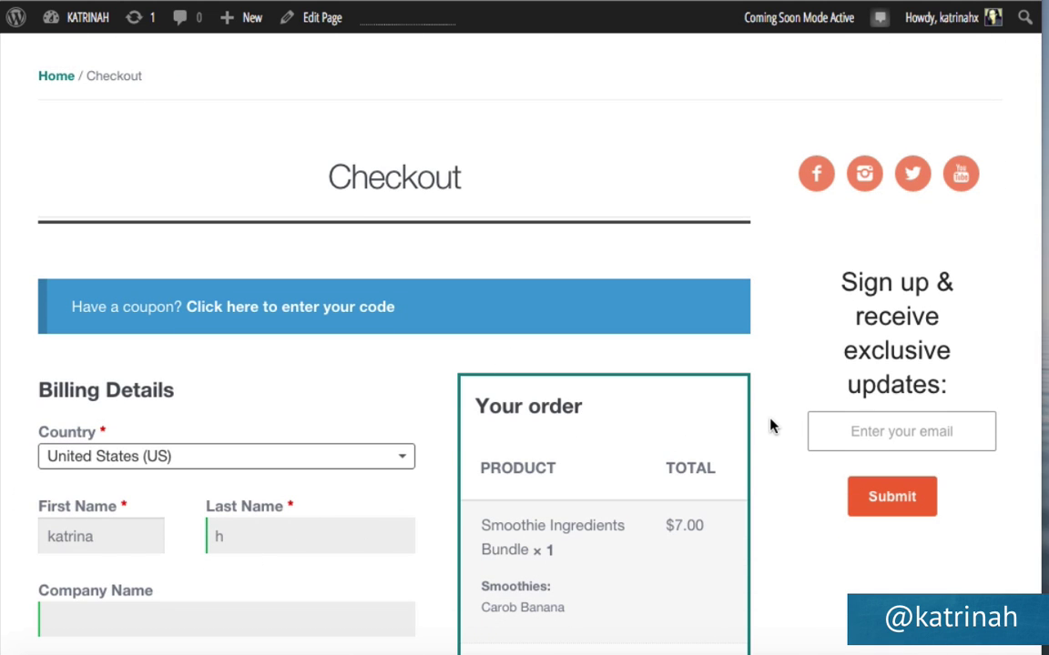
{"action": "scroll", "coordinate": [769, 426], "scroll_direction": "down", "scroll_amount": 5}
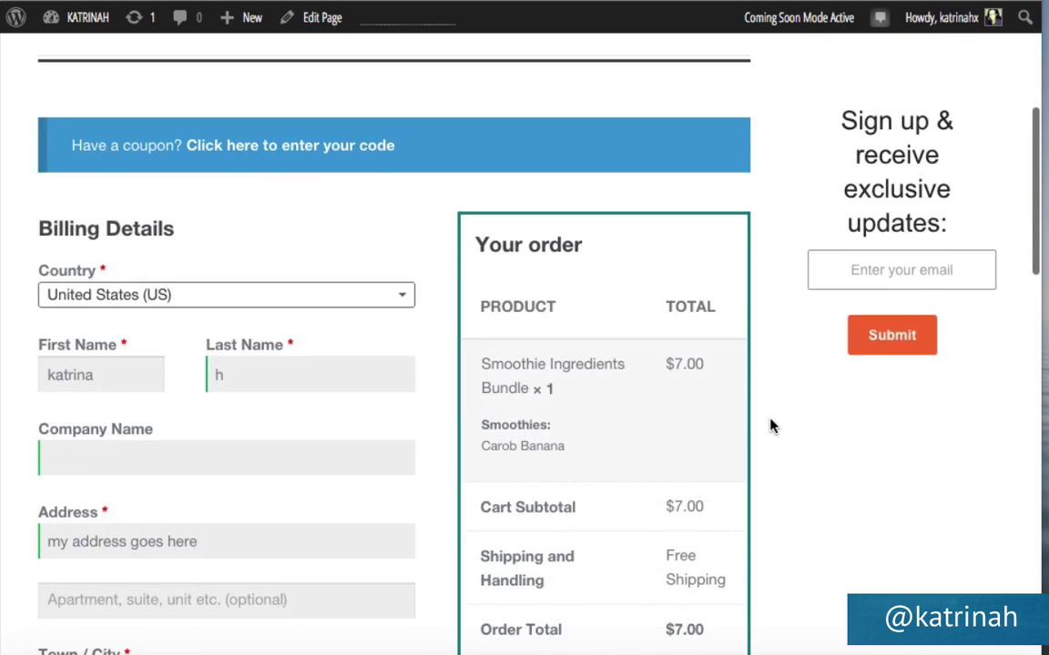
{"action": "scroll", "coordinate": [769, 426], "scroll_direction": "up", "scroll_amount": 1}
{"action": "scroll", "coordinate": [769, 426], "scroll_direction": "down", "scroll_amount": 2}
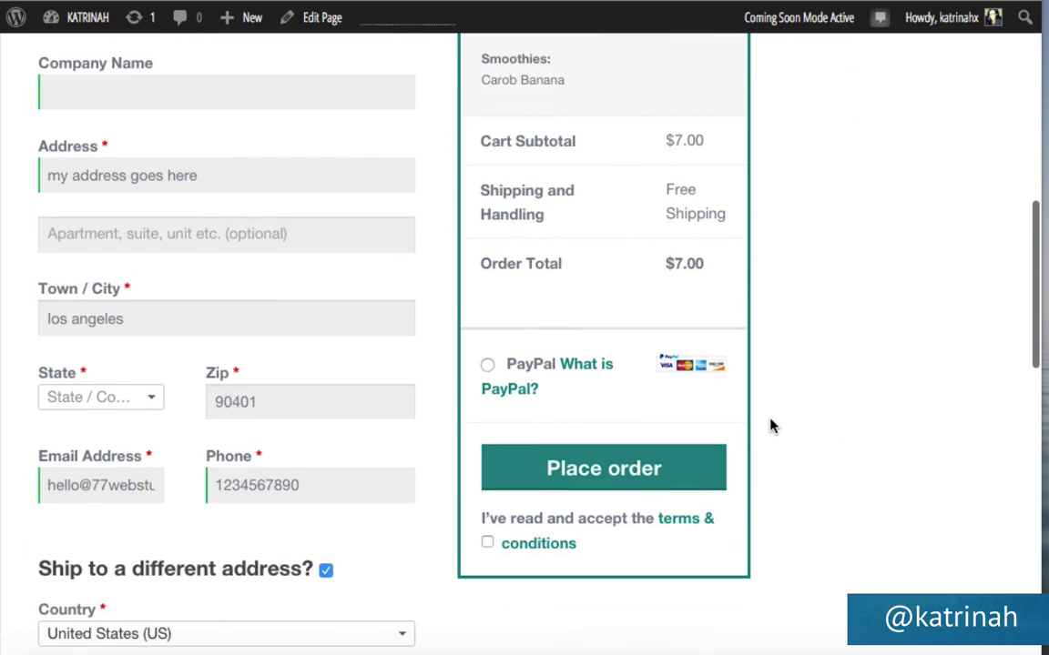
{"action": "scroll", "coordinate": [769, 426], "scroll_direction": "down", "scroll_amount": 1}
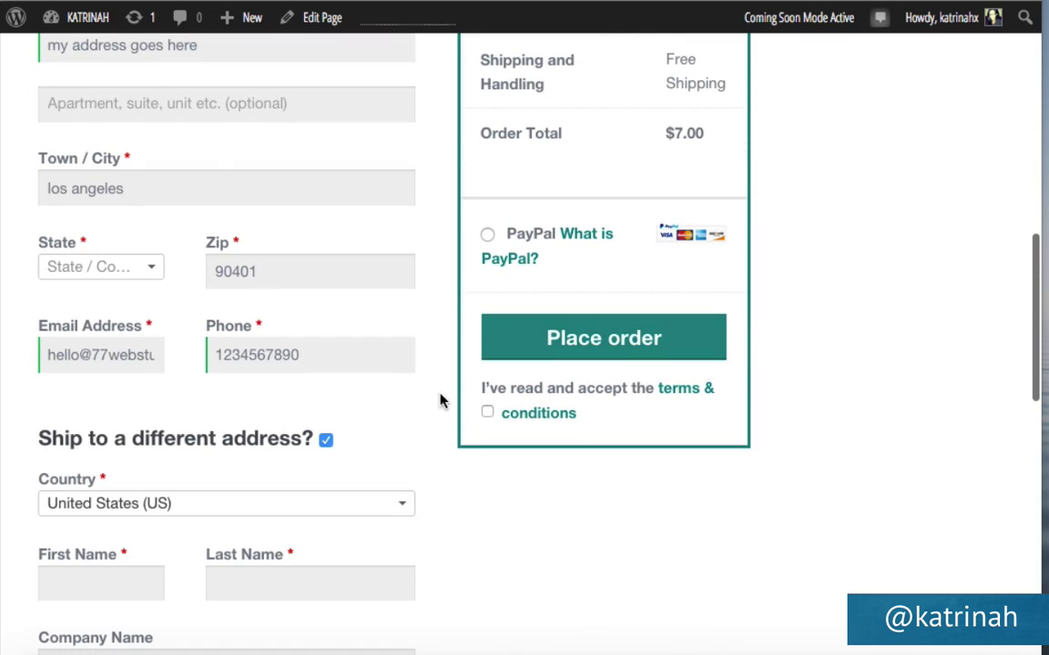
{"action": "scroll", "coordinate": [348, 444], "scroll_direction": "down", "scroll_amount": 2}
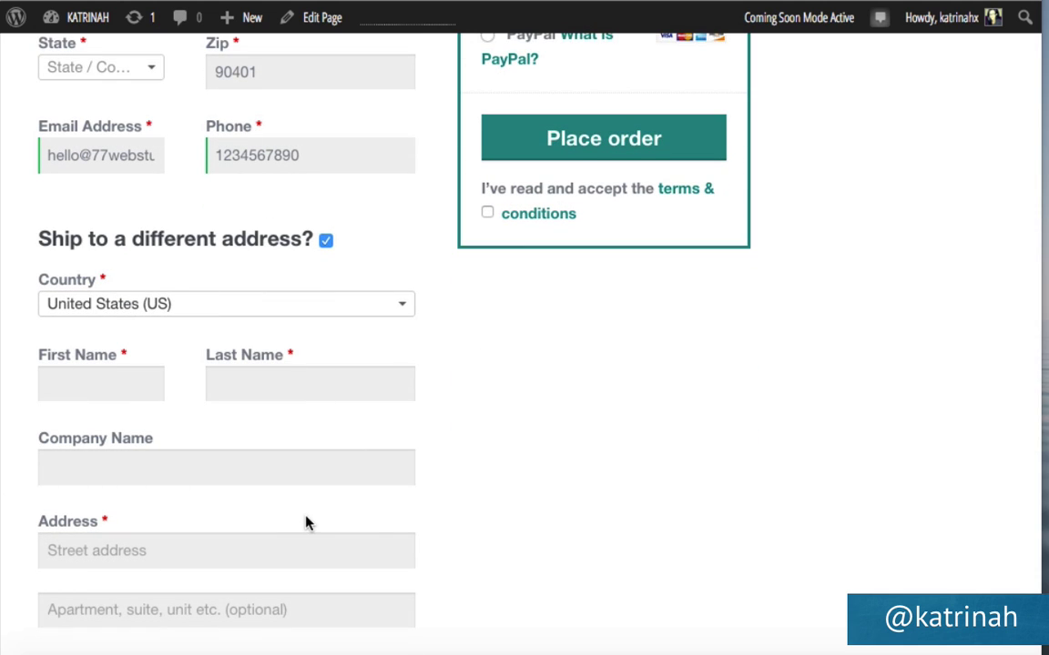
{"action": "scroll", "coordinate": [307, 523], "scroll_direction": "up", "scroll_amount": 2}
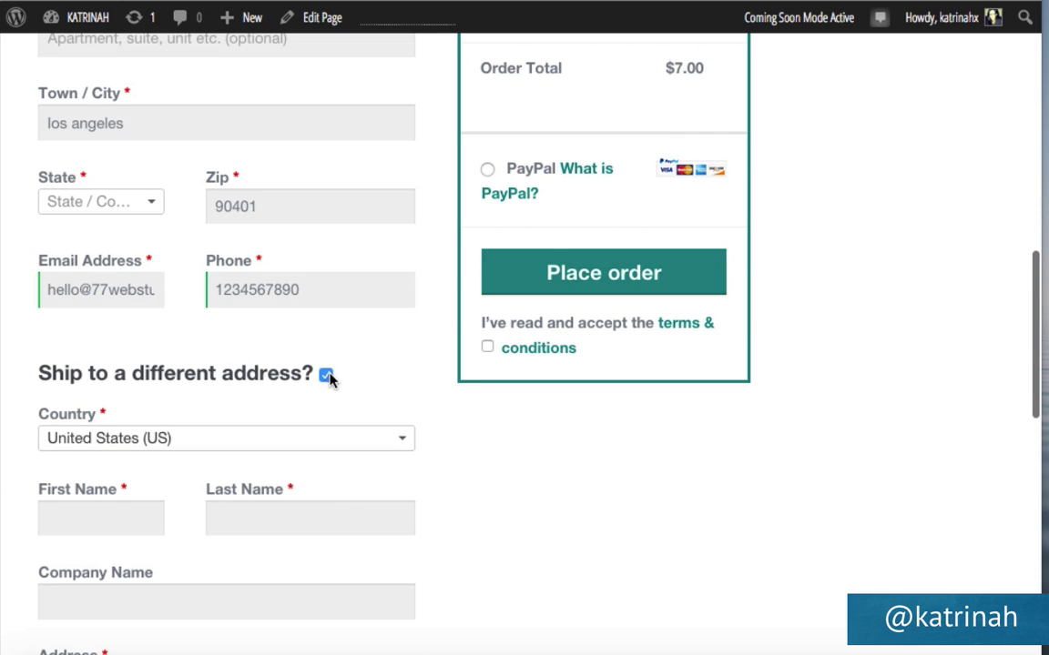
{"action": "left_click", "coordinate": [326, 375]}
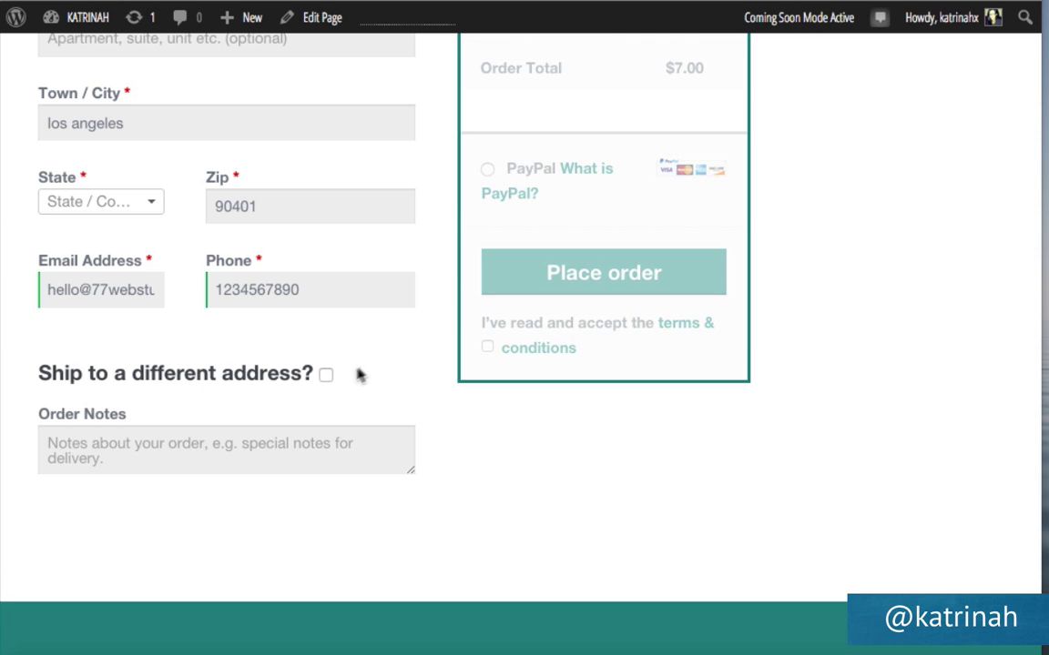
Choose PayPal as the payment method and submit the order with Proceed to PayPal.
{"action": "scroll", "coordinate": [373, 365], "scroll_direction": "up", "scroll_amount": 5}
{"action": "scroll", "coordinate": [389, 475], "scroll_direction": "up", "scroll_amount": 3}
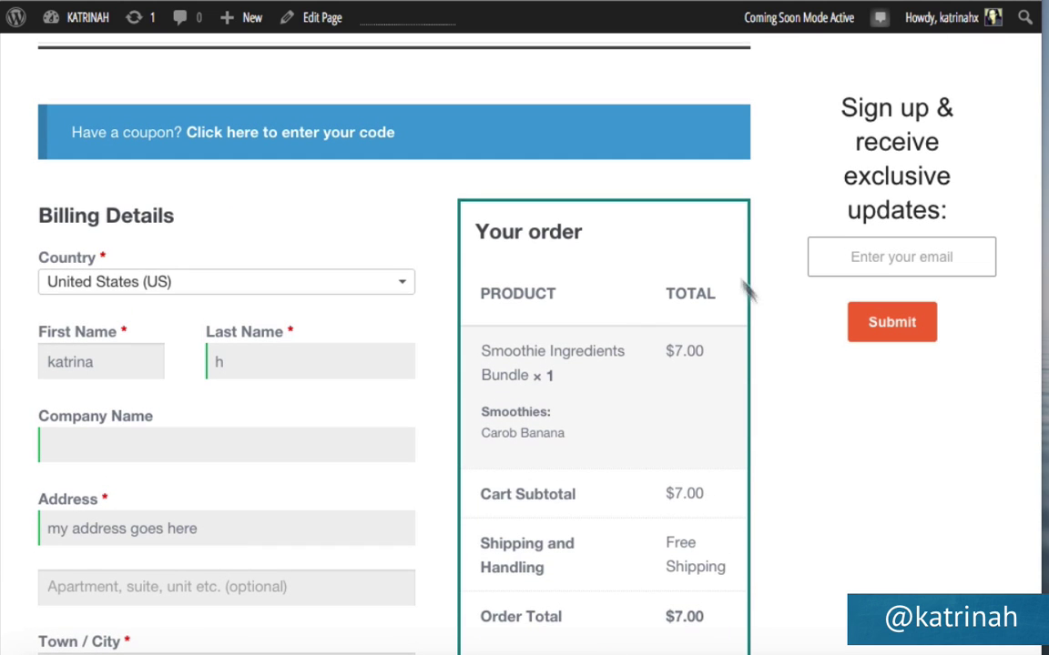
{"action": "scroll", "coordinate": [606, 509], "scroll_direction": "down", "scroll_amount": 5}
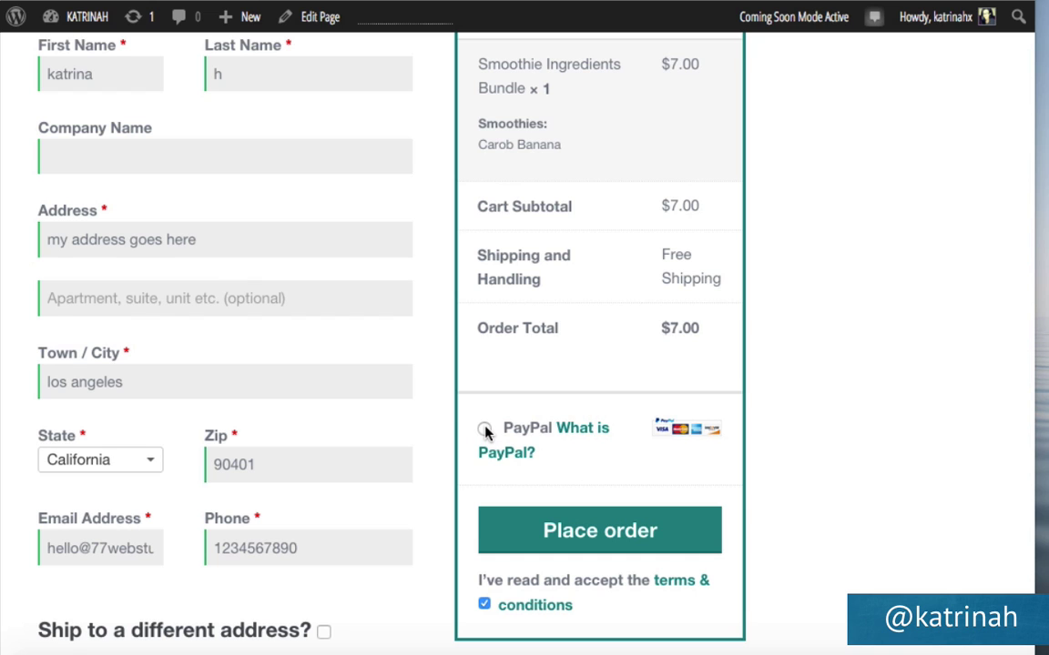
{"action": "left_click", "coordinate": [484, 430]}
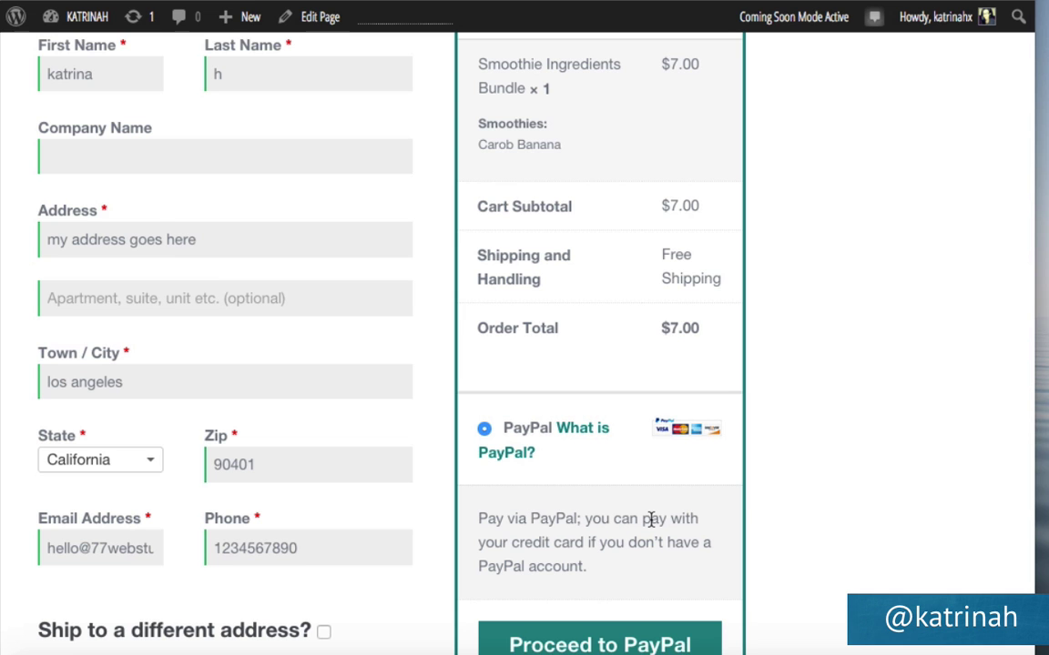
{"action": "scroll", "coordinate": [651, 518], "scroll_direction": "down", "scroll_amount": 3}
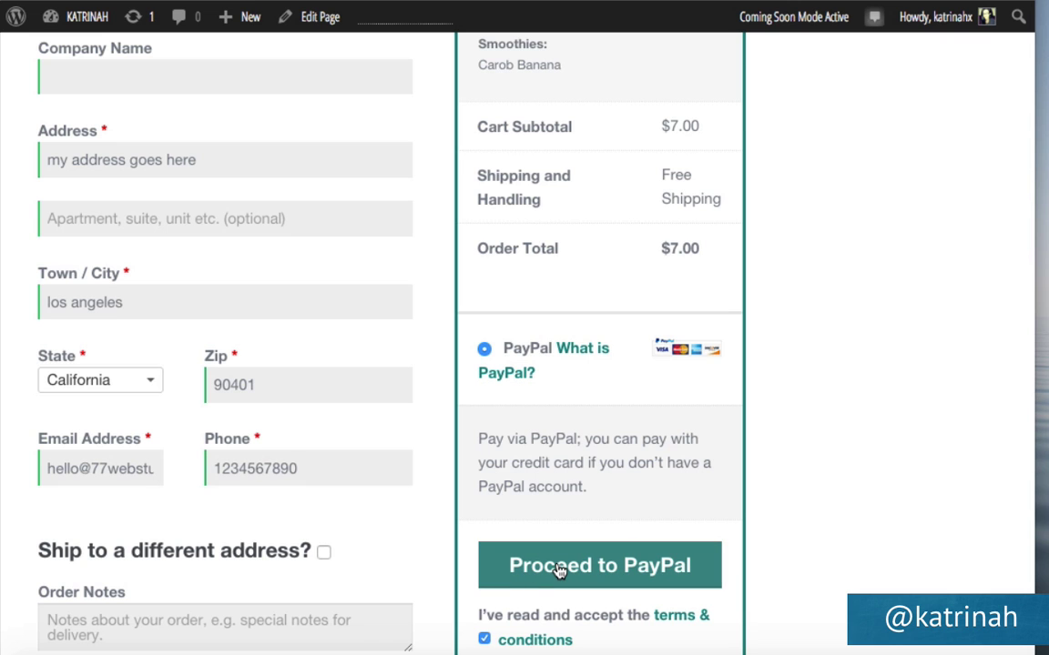
{"action": "left_click", "coordinate": [558, 569]}
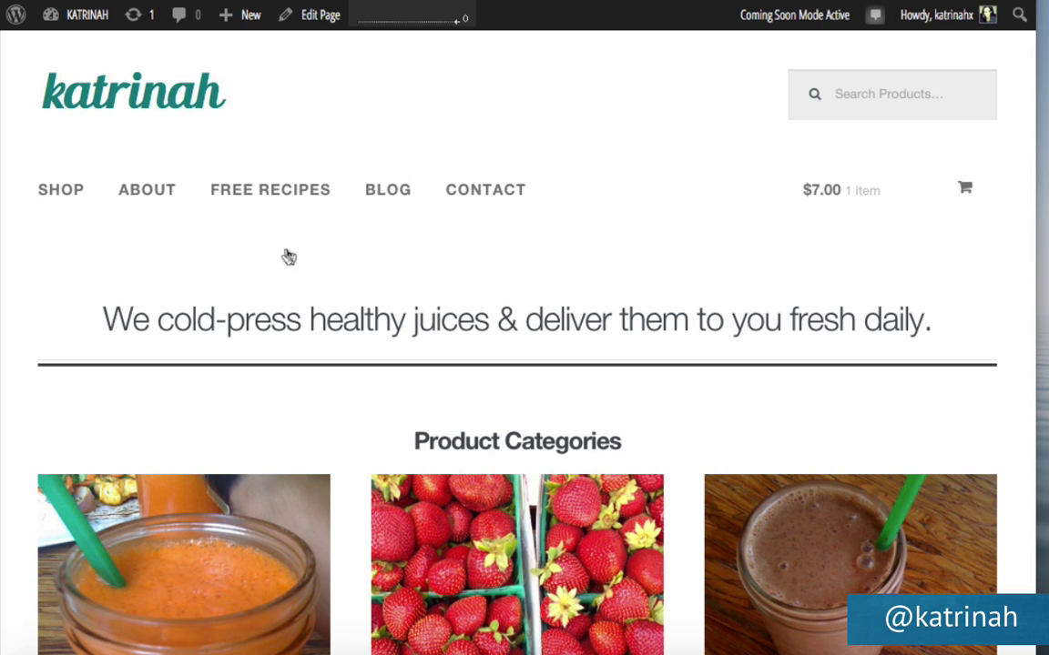
Go to the site's Blog page listing the 'Hello world!' post.
{"action": "left_click", "coordinate": [381, 195]}
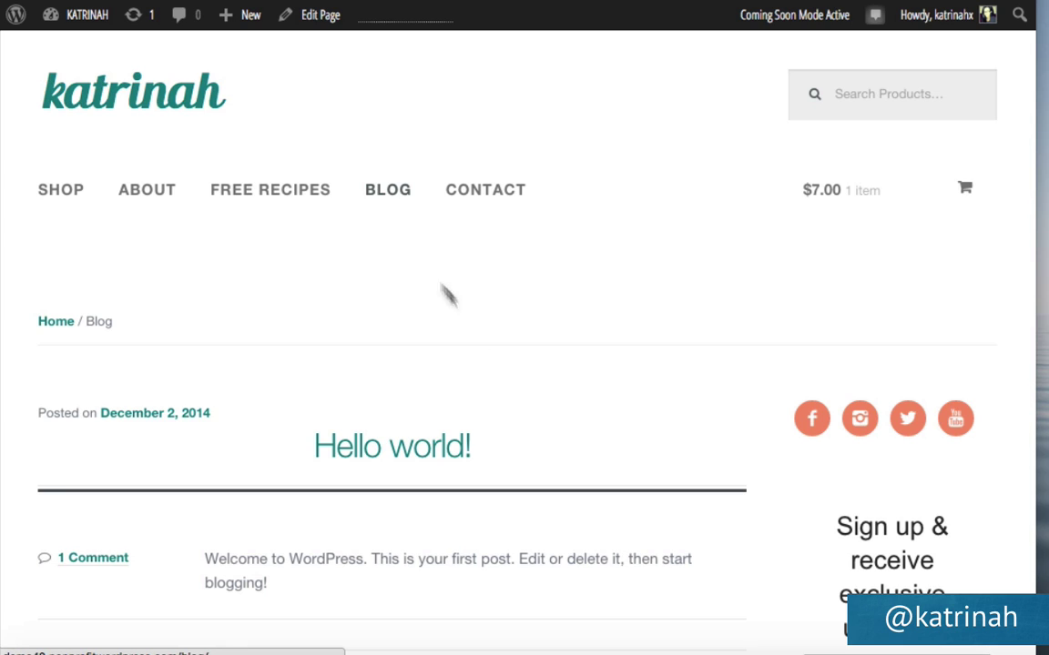
{"action": "mouse_move", "coordinate": [229, 20]}
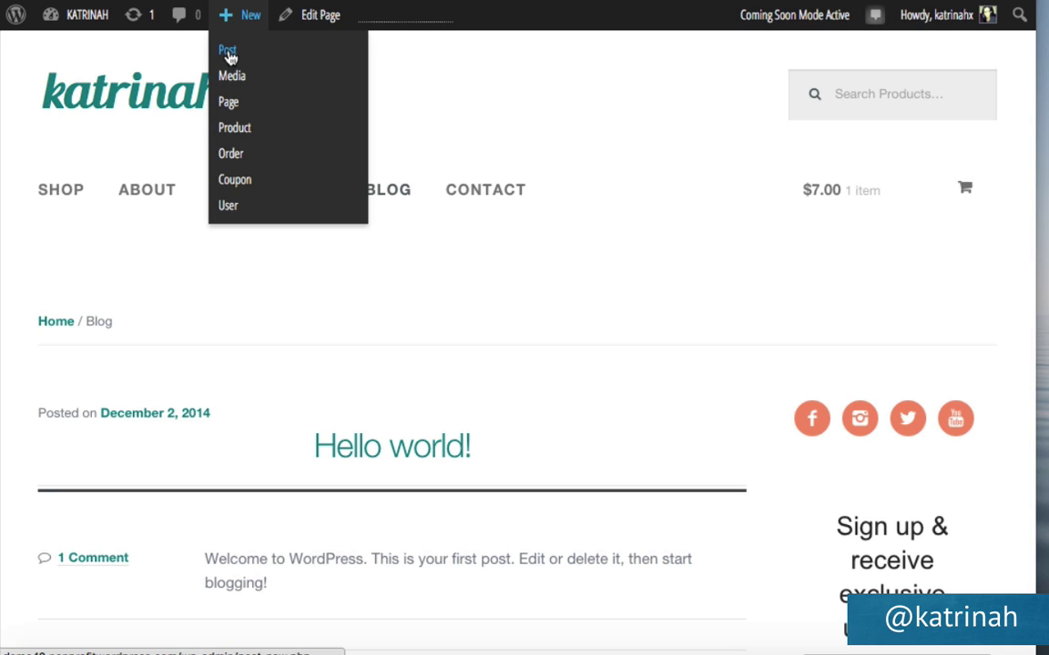
Start a new post from the Dashboard titled '5 Healthy Delicious Carrot Ginger Juice Recipes'.
{"action": "mouse_move", "coordinate": [64, 15]}
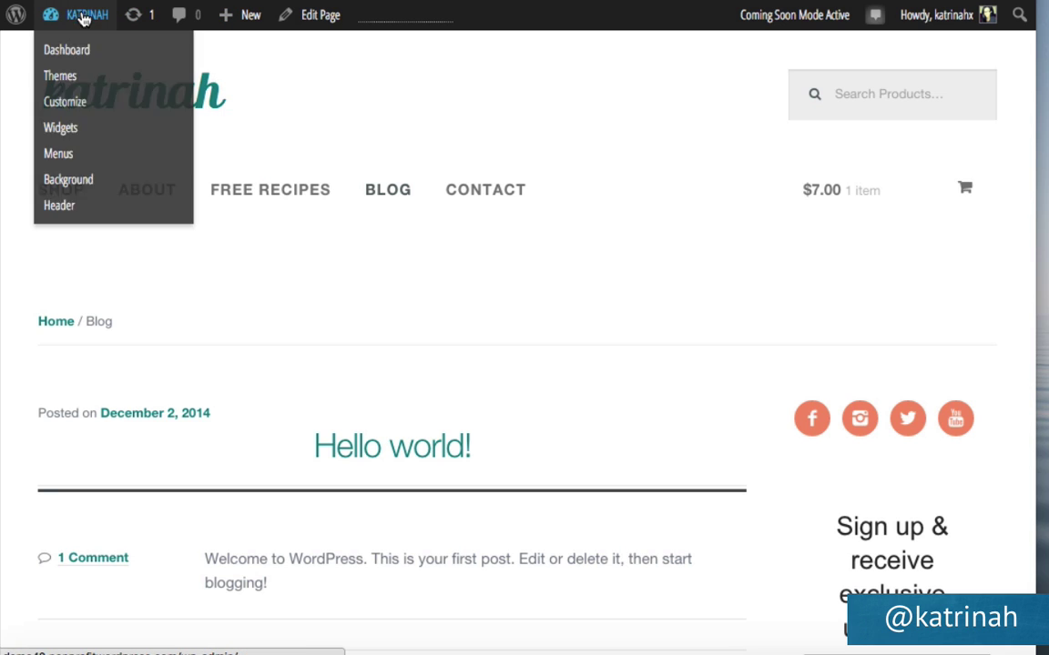
{"action": "left_click", "coordinate": [70, 53]}
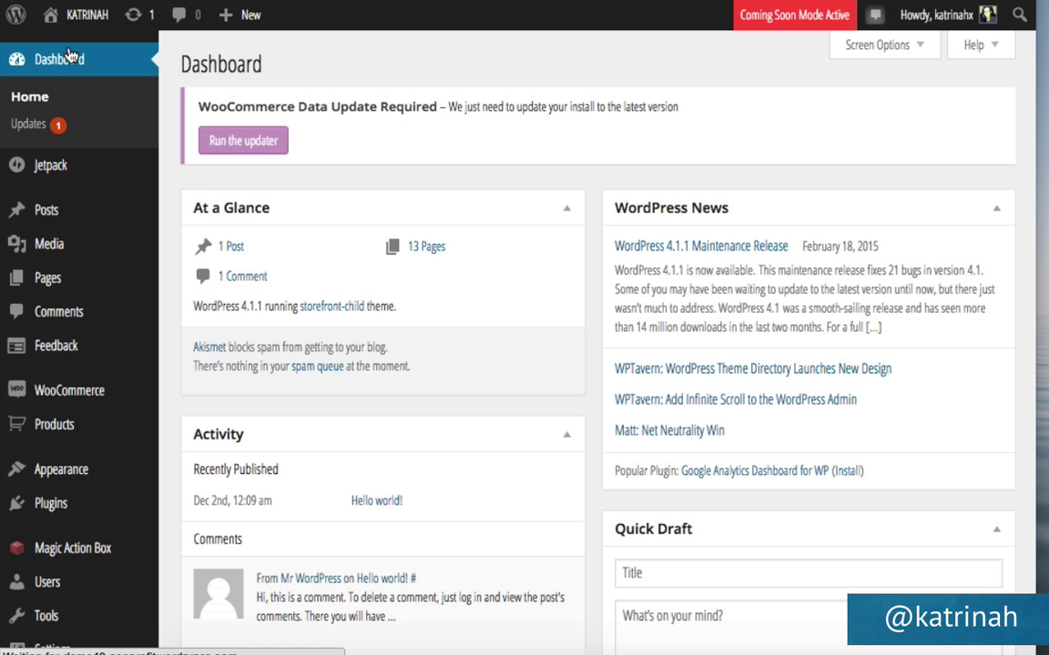
{"action": "mouse_move", "coordinate": [43, 217]}
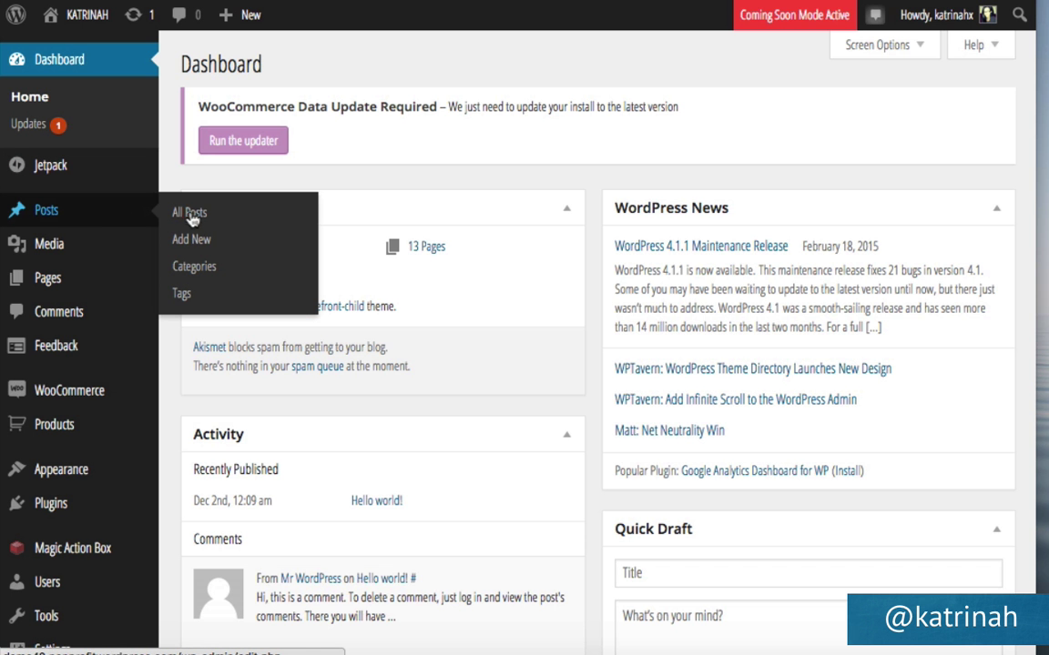
{"action": "left_click", "coordinate": [204, 240]}
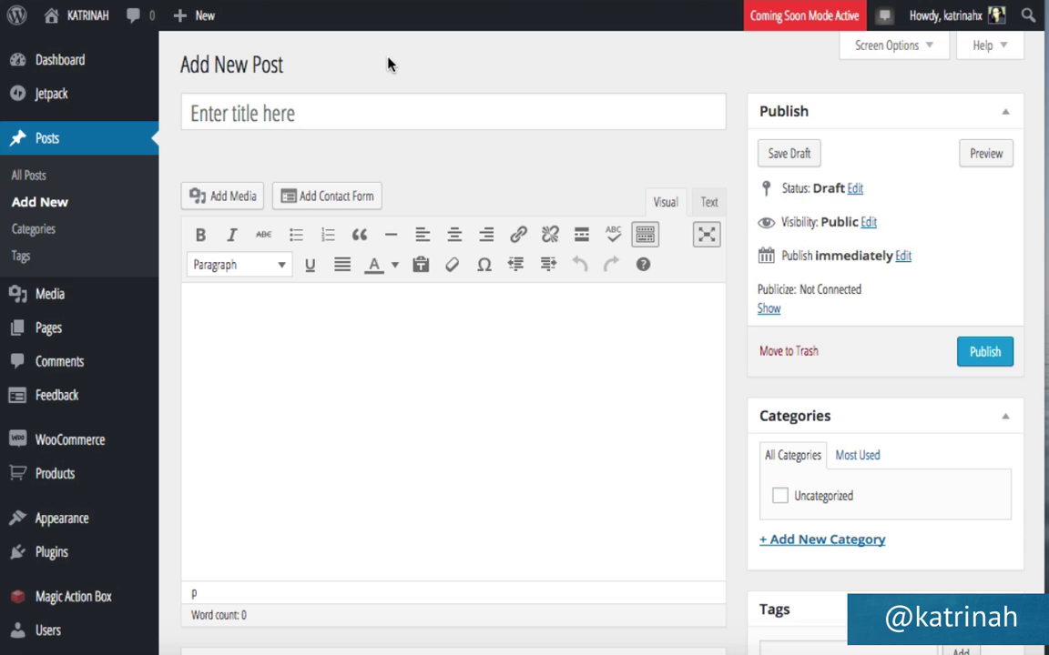
{"action": "left_click", "coordinate": [192, 118]}
{"action": "type", "text": "5 Healthy Delicious Carrot Ginger Juice Recipes"}
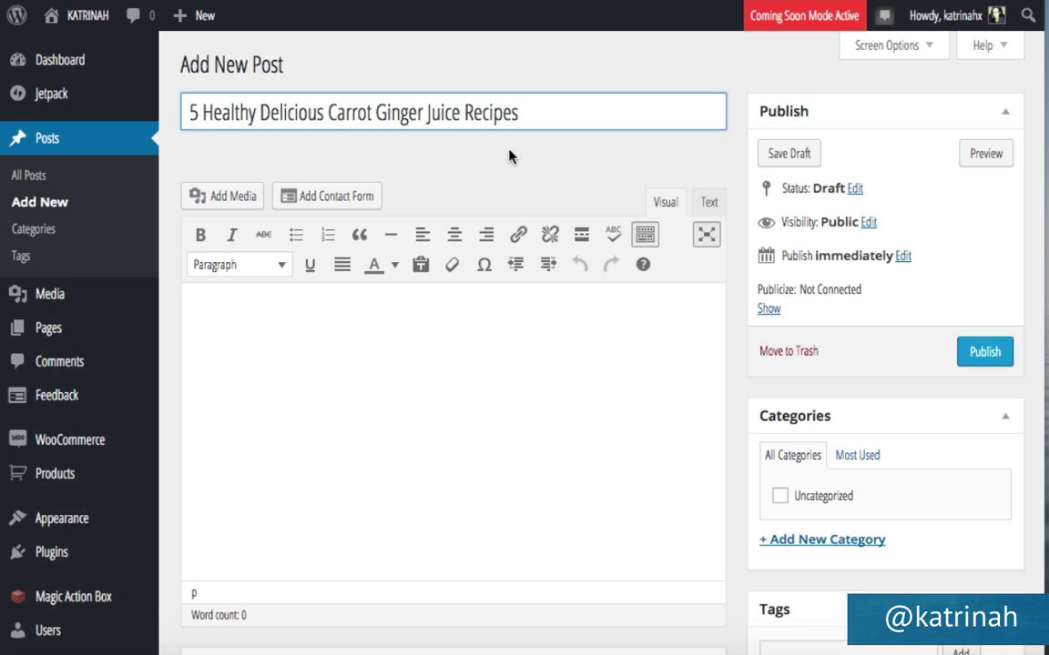
{"action": "left_click", "coordinate": [508, 157]}
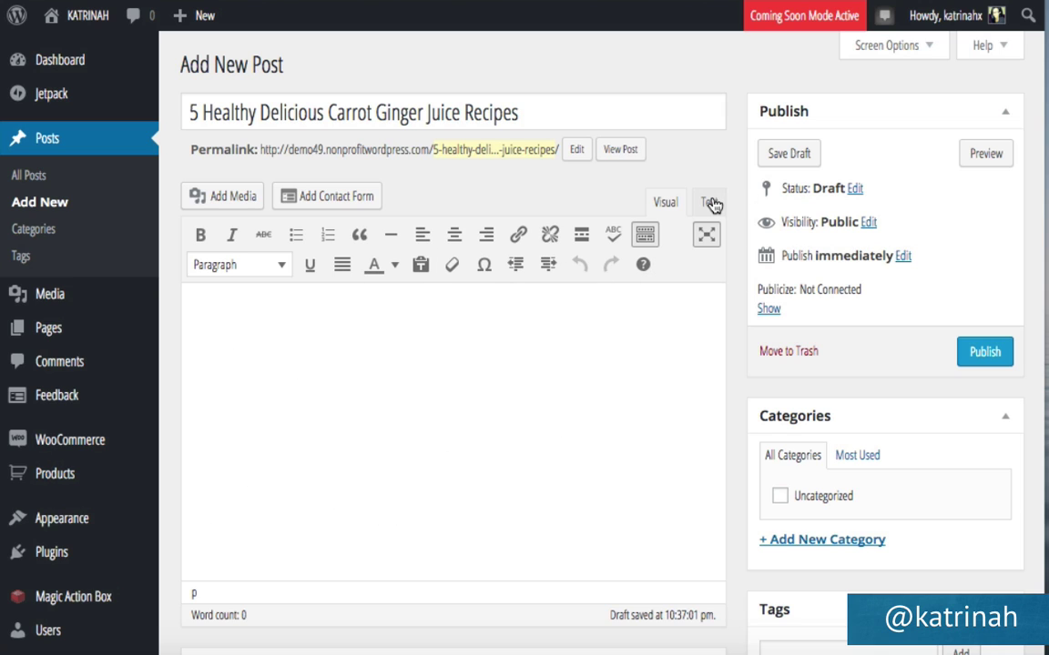
Paste the two paragraphs of sample text into the post body in the Visual editor.
{"action": "left_click", "coordinate": [710, 202]}
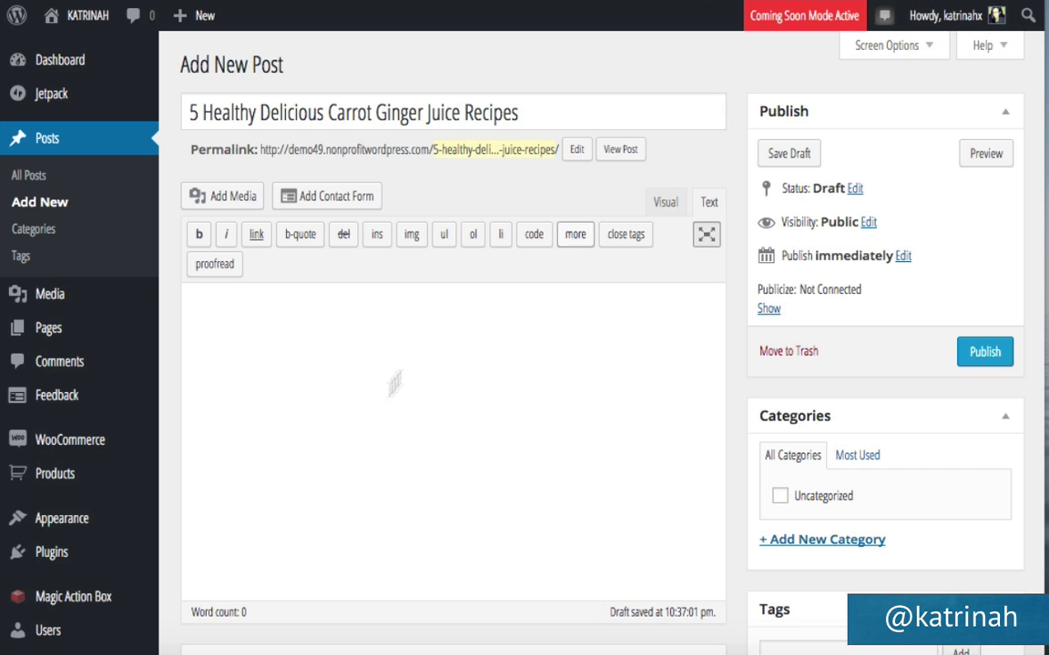
{"action": "left_click", "coordinate": [665, 206]}
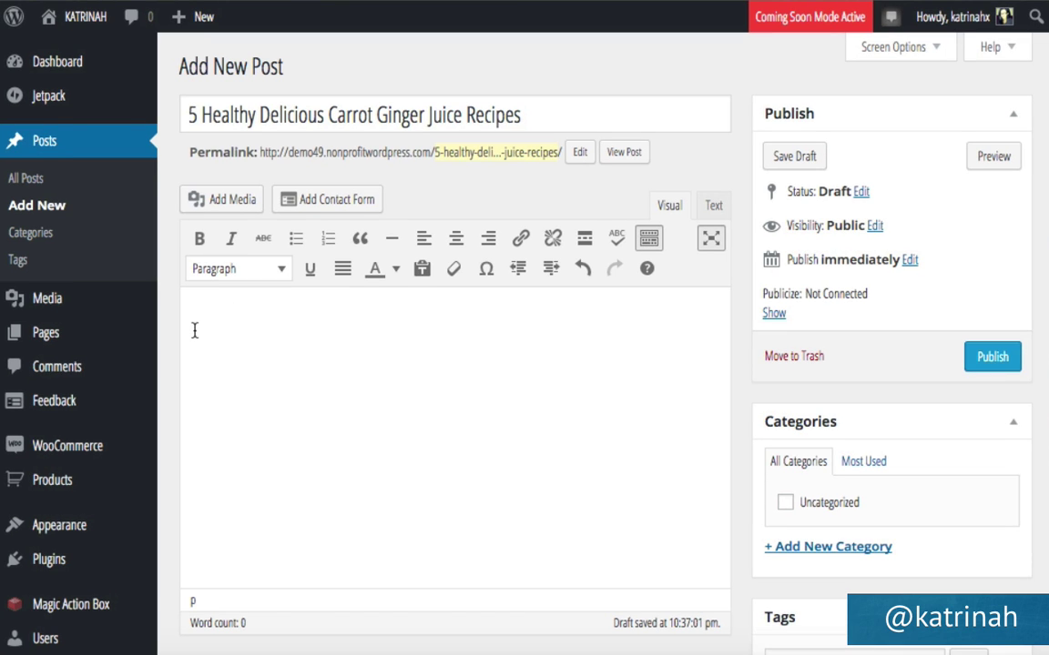
{"action": "key", "text": "ctrl+v"}
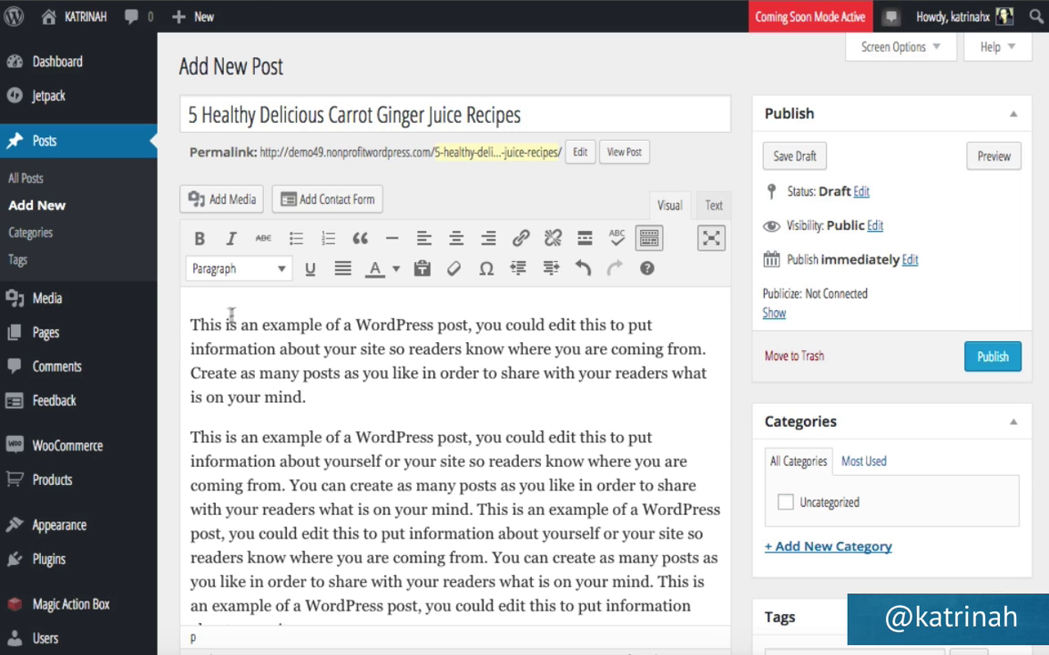
{"action": "left_click", "coordinate": [216, 205]}
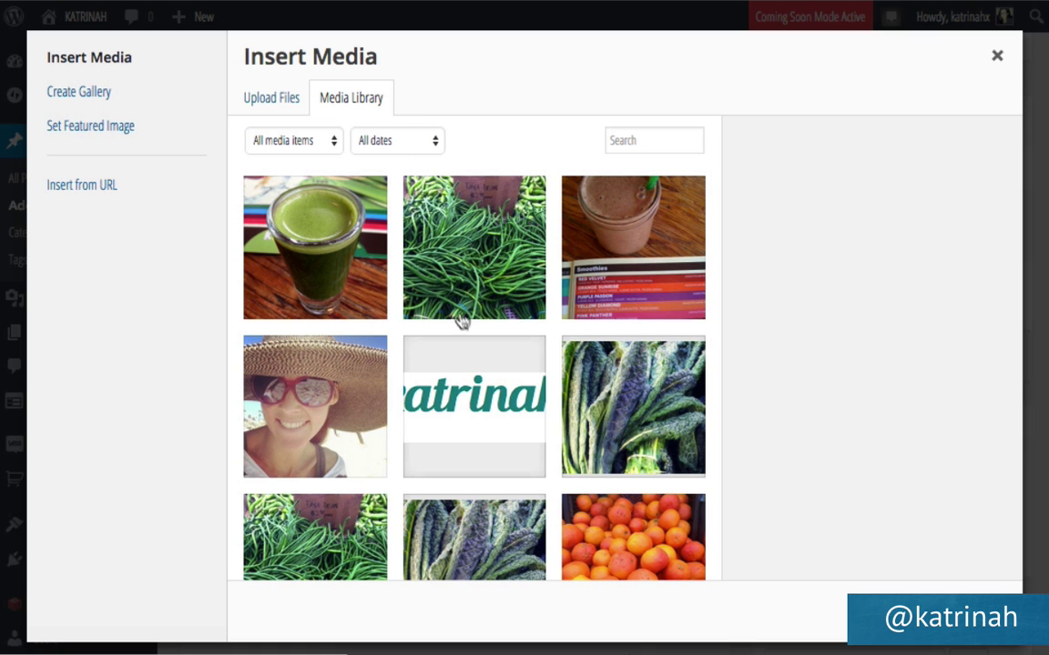
Insert the carrot ginger juice photo aligned right, linked to None, at Medium 225 × 300 size.
{"action": "scroll", "coordinate": [461, 321], "scroll_direction": "down", "scroll_amount": 3}
{"action": "scroll", "coordinate": [461, 323], "scroll_direction": "down", "scroll_amount": 2}
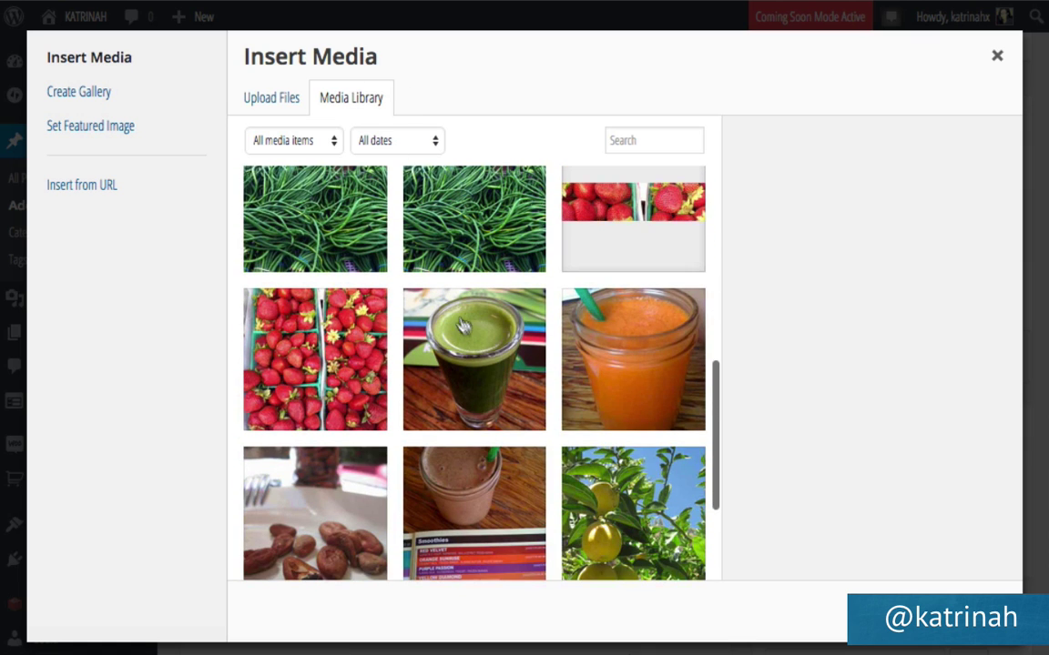
{"action": "left_click", "coordinate": [608, 375]}
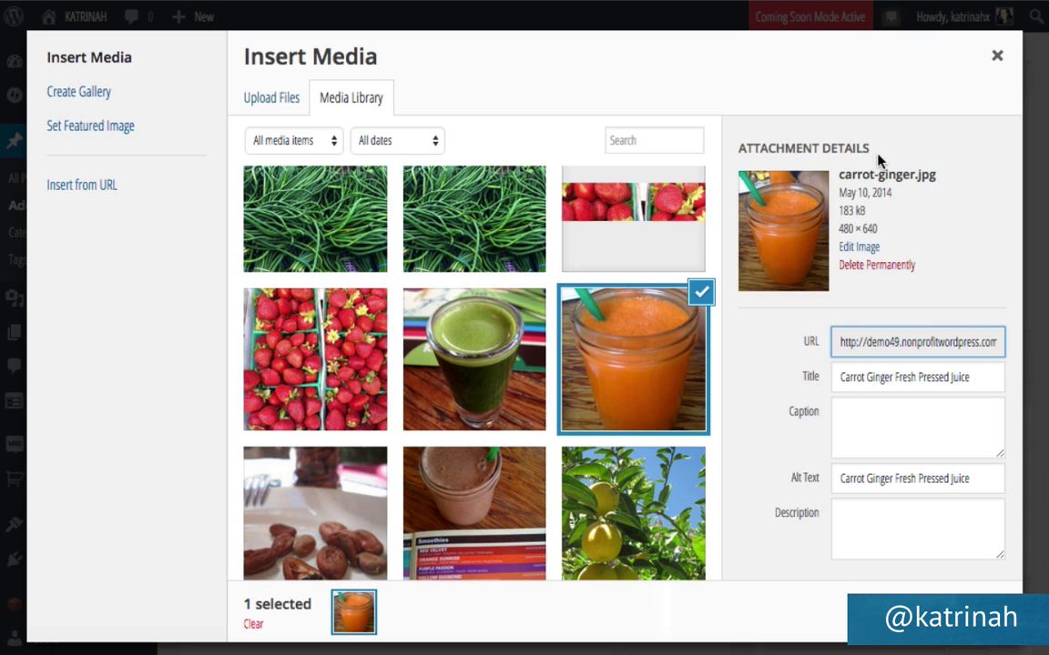
{"action": "scroll", "coordinate": [824, 391], "scroll_direction": "down", "scroll_amount": 2}
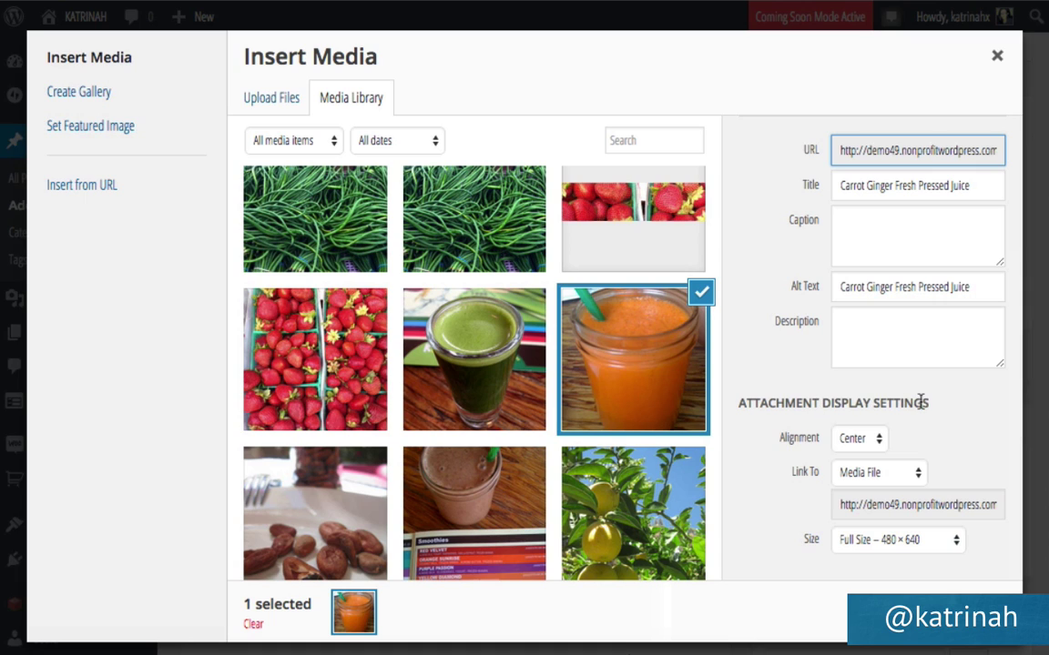
{"action": "left_click", "coordinate": [856, 441]}
{"action": "left_click", "coordinate": [853, 455]}
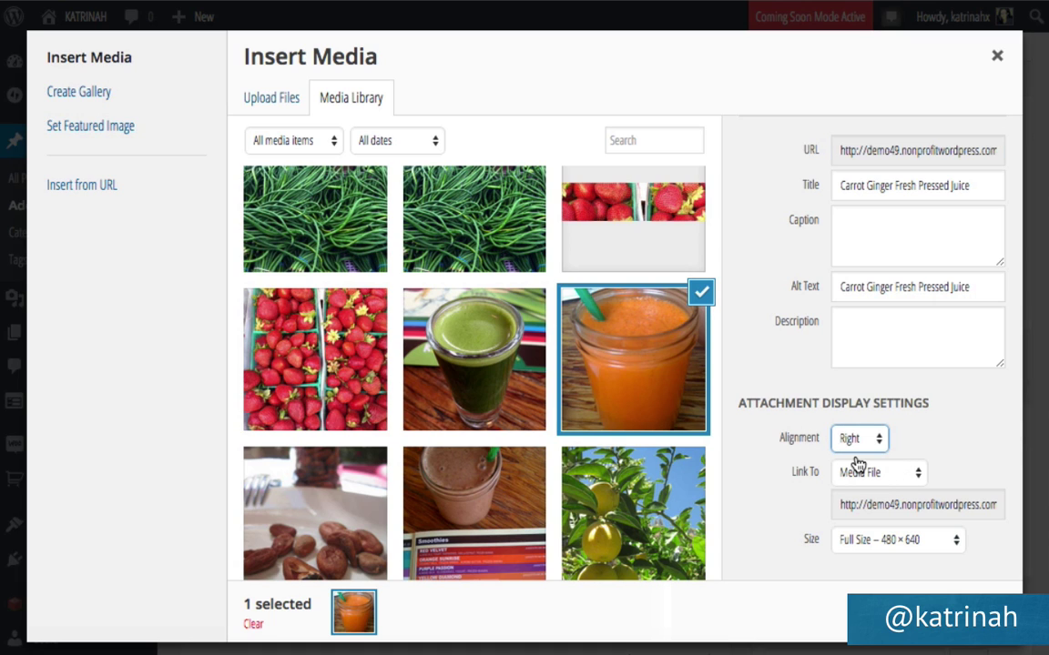
{"action": "left_click", "coordinate": [860, 473]}
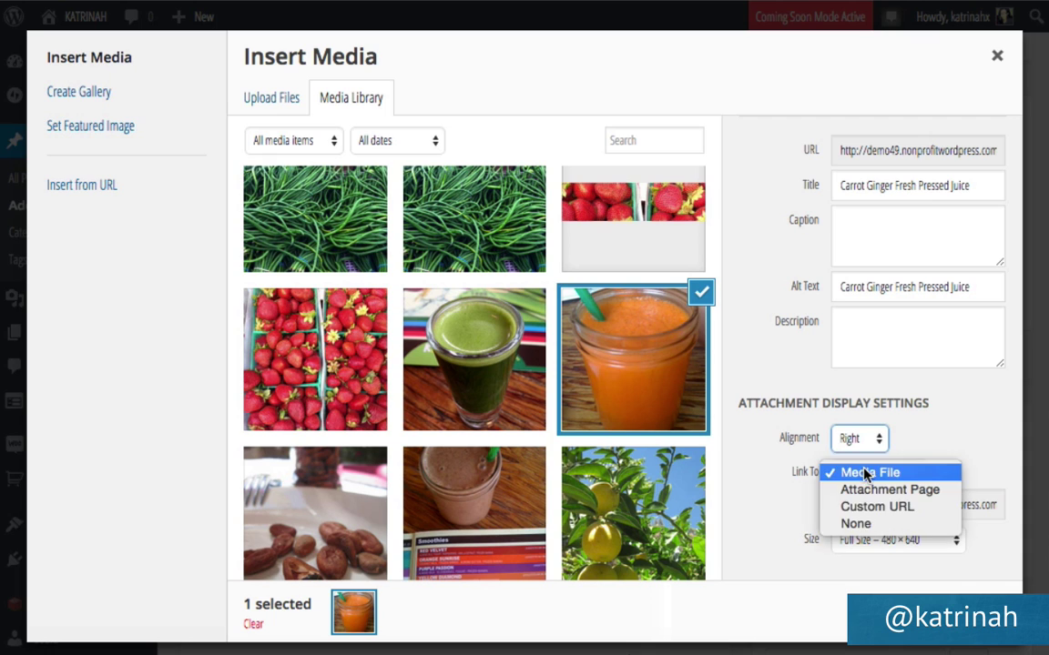
{"action": "left_click", "coordinate": [855, 523]}
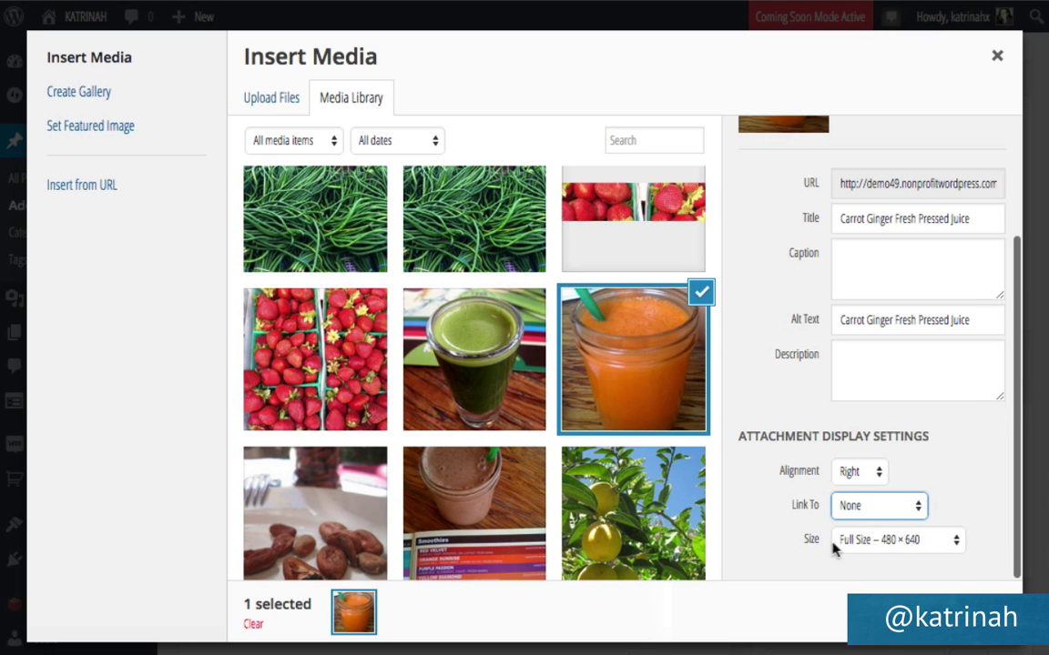
{"action": "left_click", "coordinate": [862, 544]}
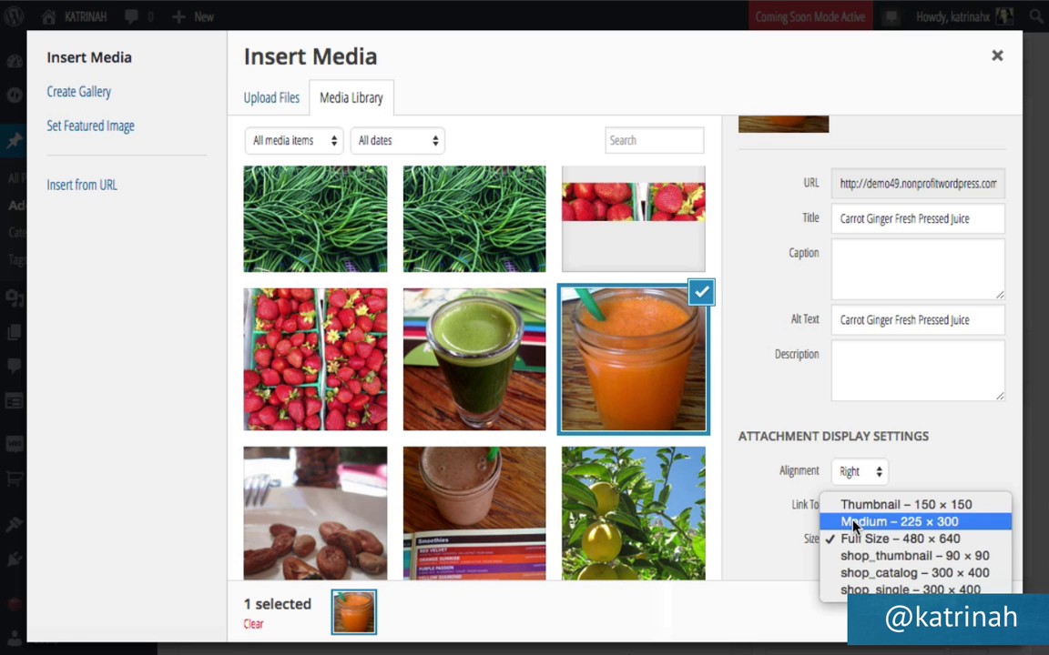
{"action": "left_click", "coordinate": [854, 525]}
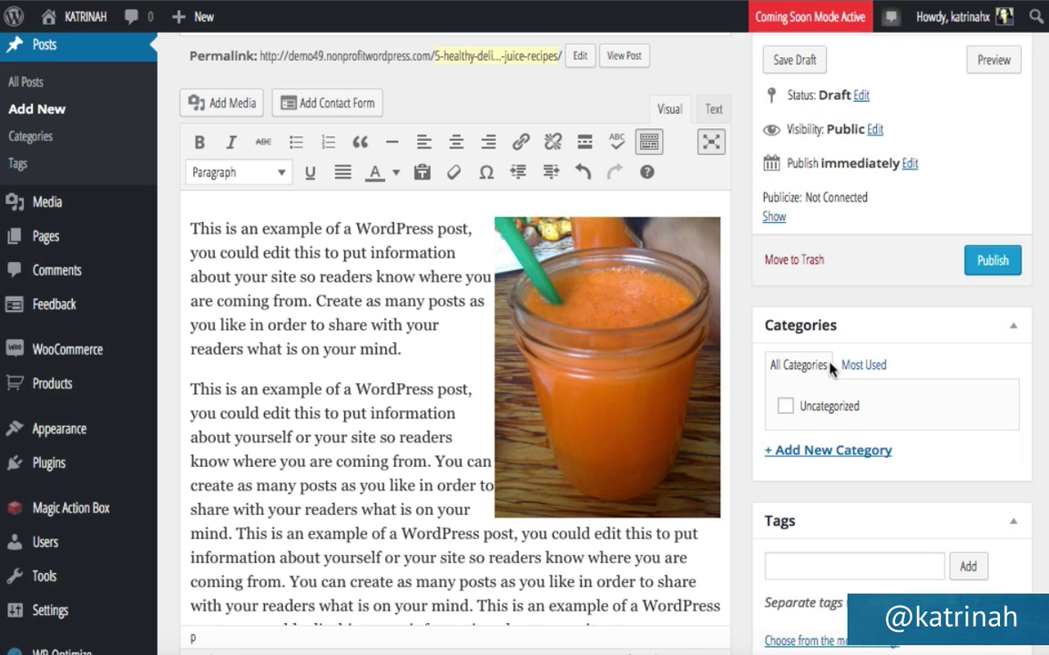
Create and check a new 'Recipes' category for the post.
{"action": "left_click", "coordinate": [809, 453]}
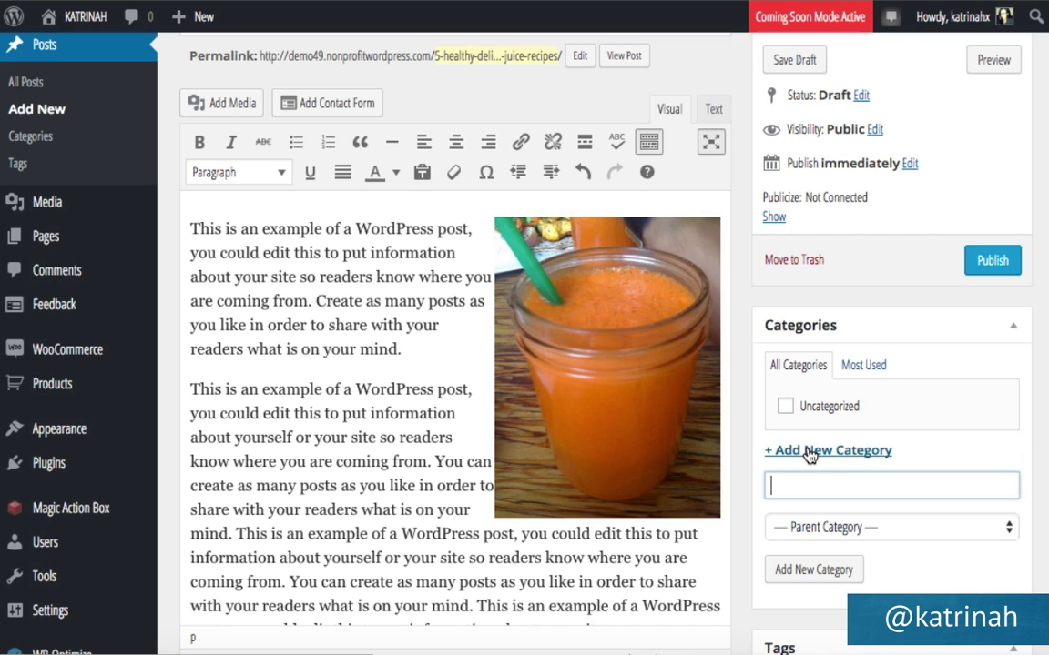
{"action": "type", "text": "Recipes"}
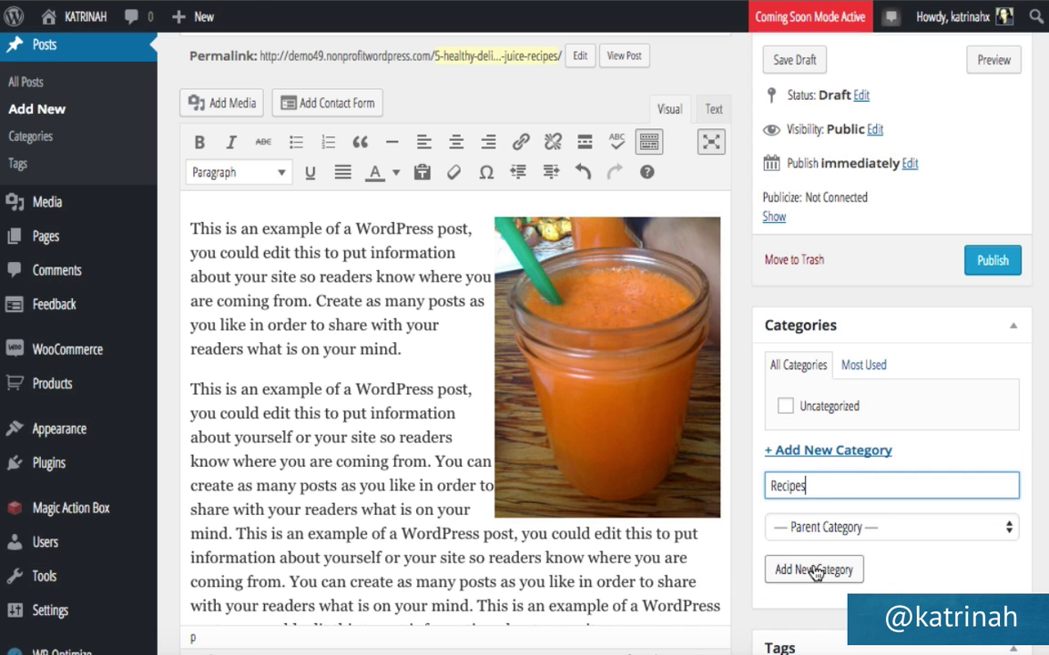
{"action": "left_click", "coordinate": [816, 572]}
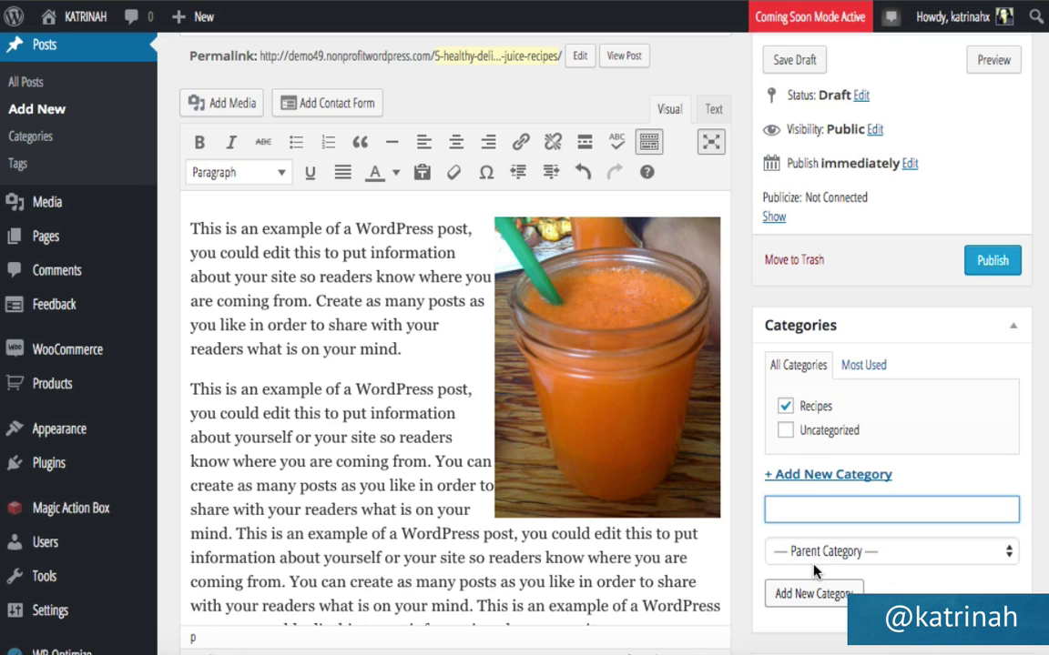
Tag the post with Carrot, Ginger and Recipes.
{"action": "scroll", "coordinate": [816, 570], "scroll_direction": "down", "scroll_amount": 5}
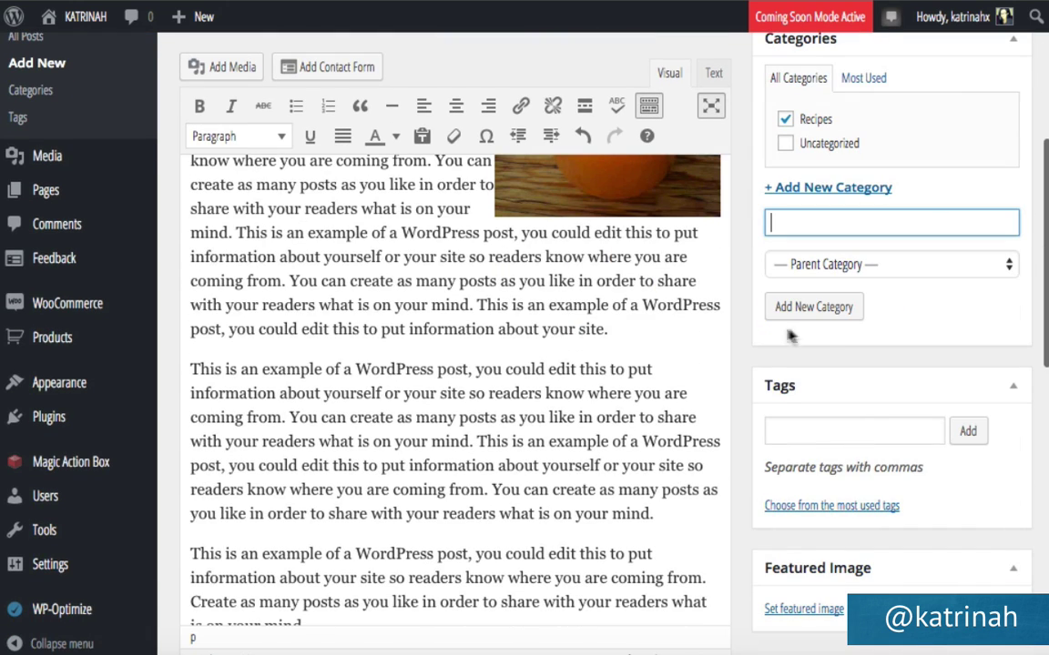
{"action": "left_click", "coordinate": [783, 432]}
{"action": "type", "text": "Car"}
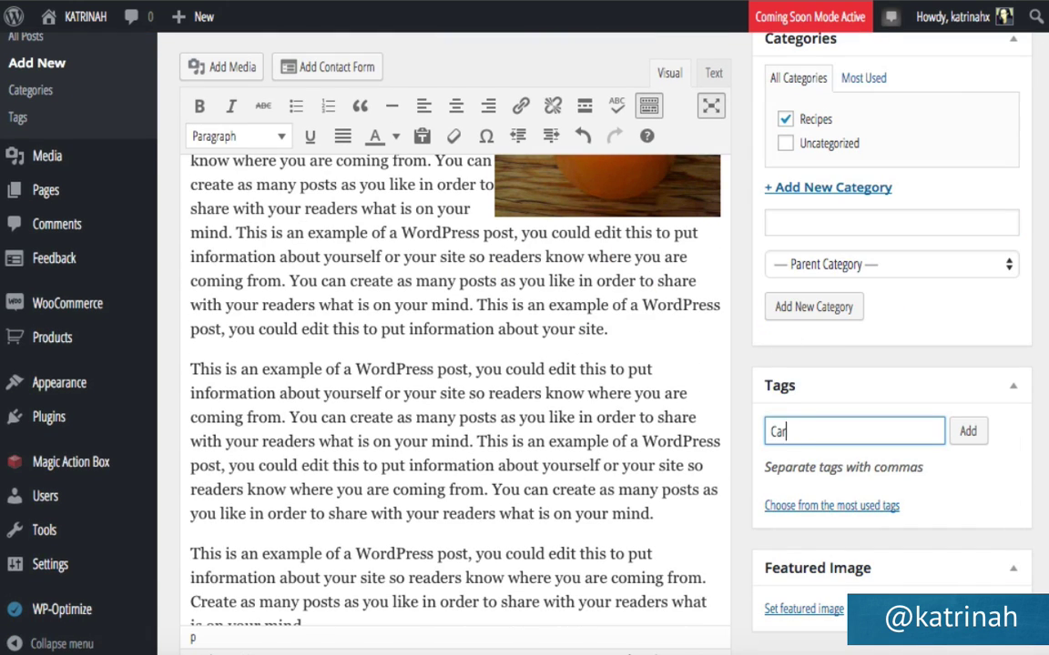
{"action": "type", "text": "rot, Ginger, Recipes"}
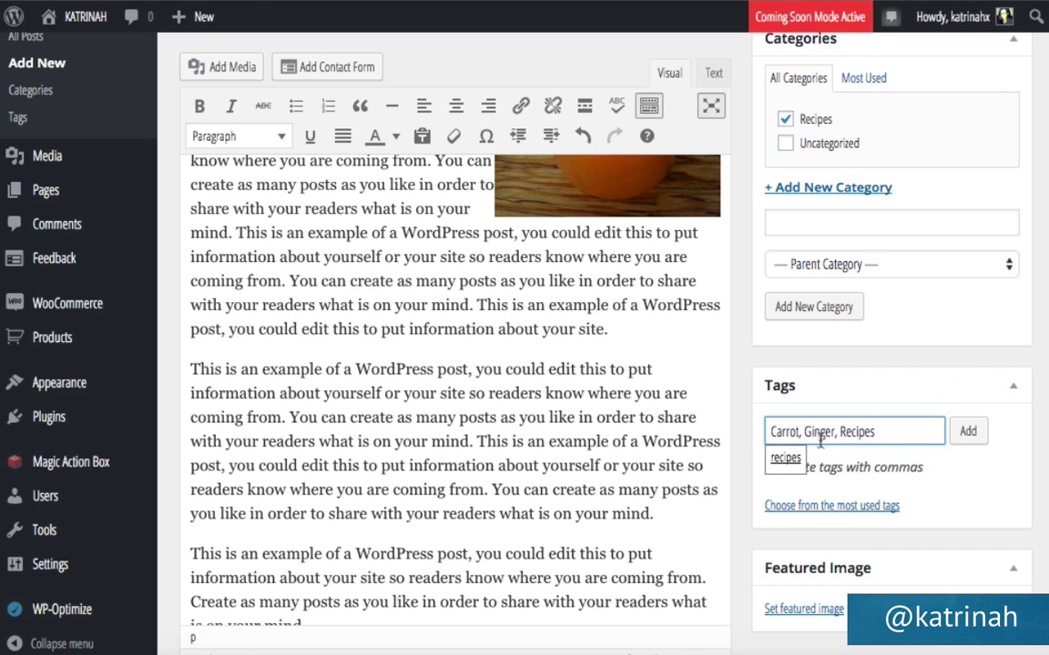
{"action": "left_click", "coordinate": [968, 433]}
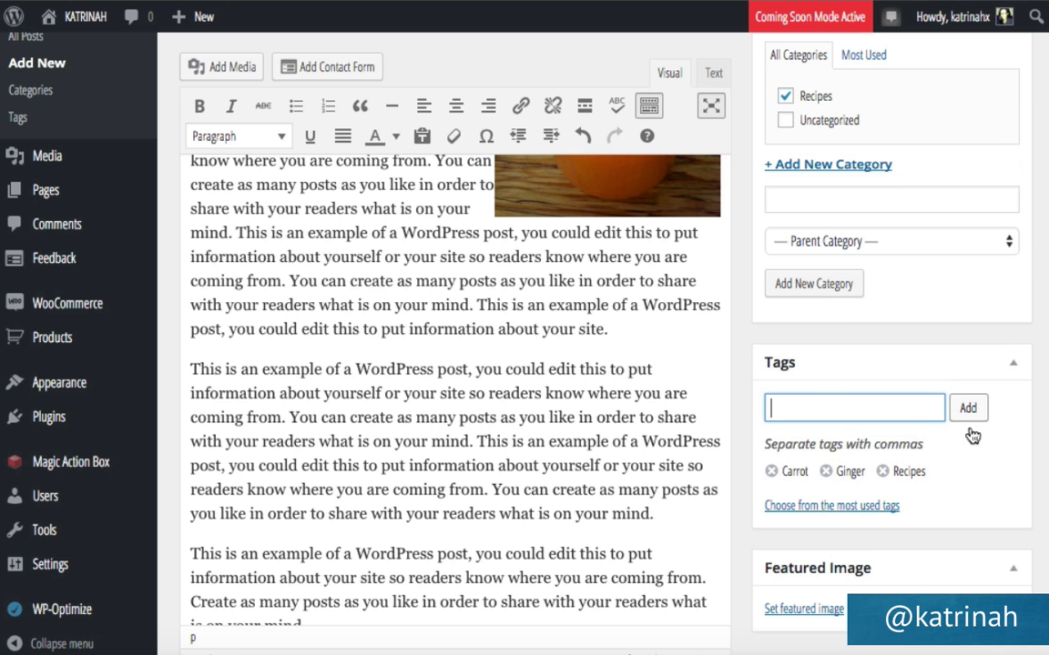
{"action": "scroll", "coordinate": [817, 390], "scroll_direction": "down", "scroll_amount": 5}
{"action": "scroll", "coordinate": [817, 390], "scroll_direction": "down", "scroll_amount": 4}
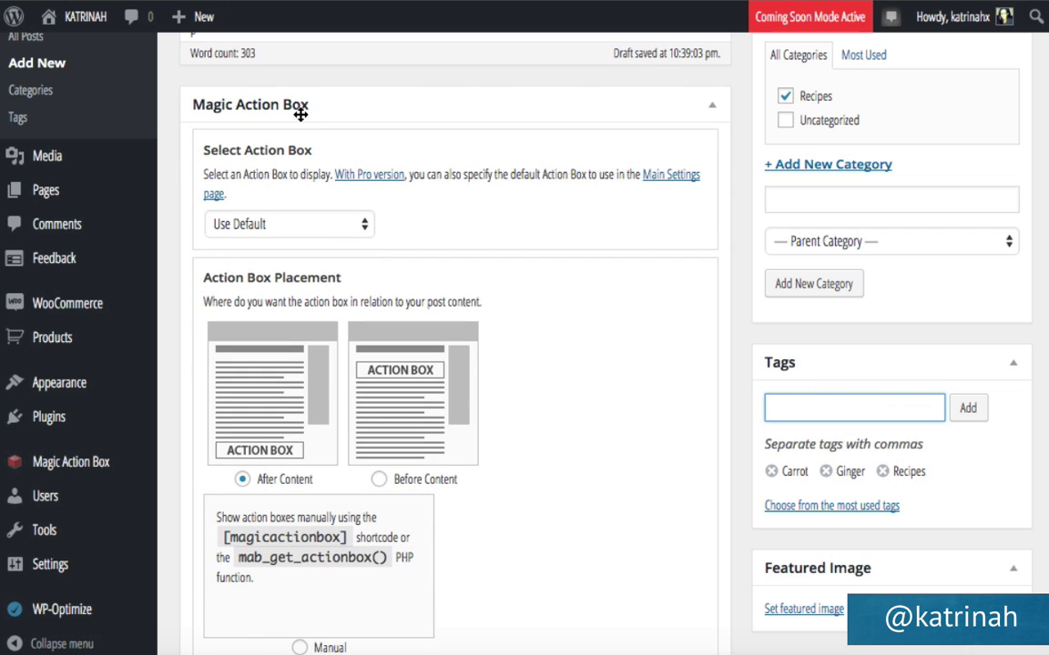
Select the Sign Up action box in the Magic Action Box panel.
{"action": "left_click", "coordinate": [242, 224]}
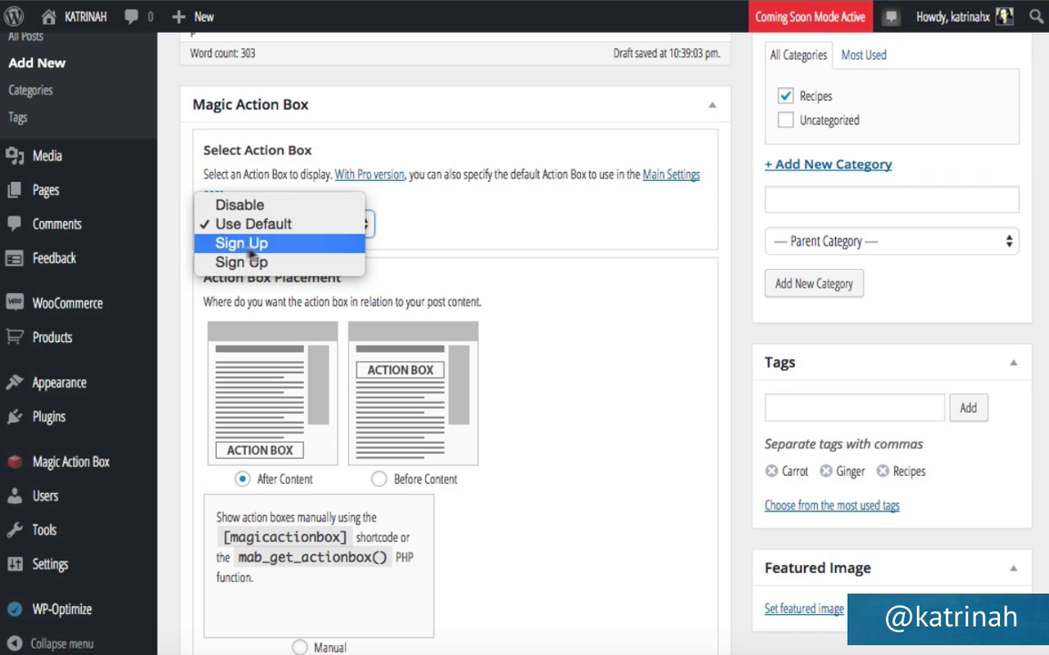
{"action": "left_click", "coordinate": [246, 246]}
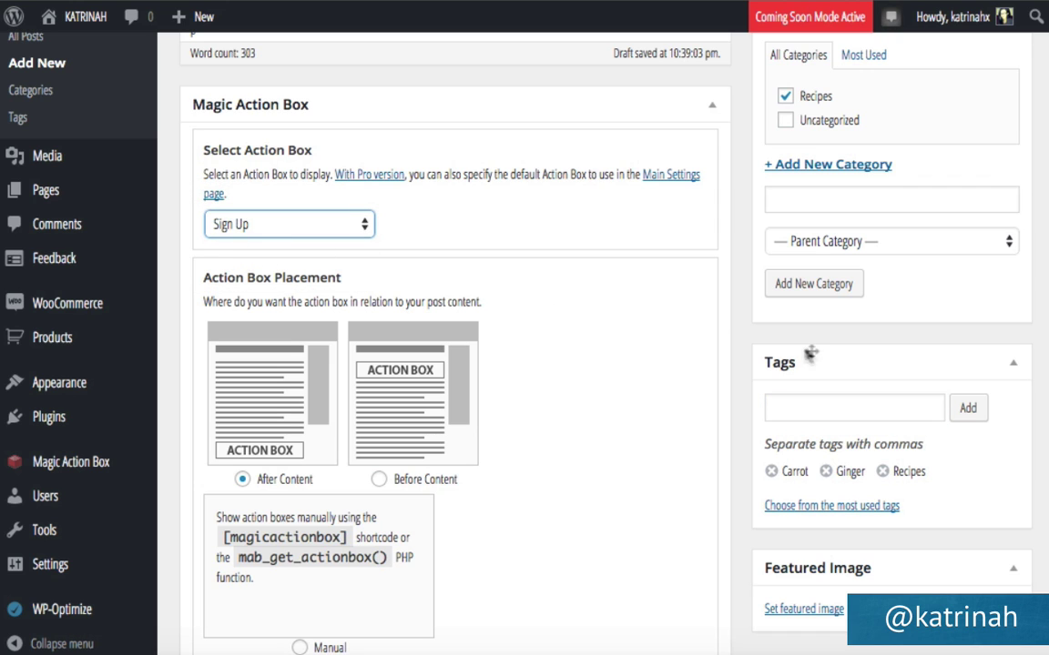
{"action": "scroll", "coordinate": [749, 423], "scroll_direction": "down", "scroll_amount": 3}
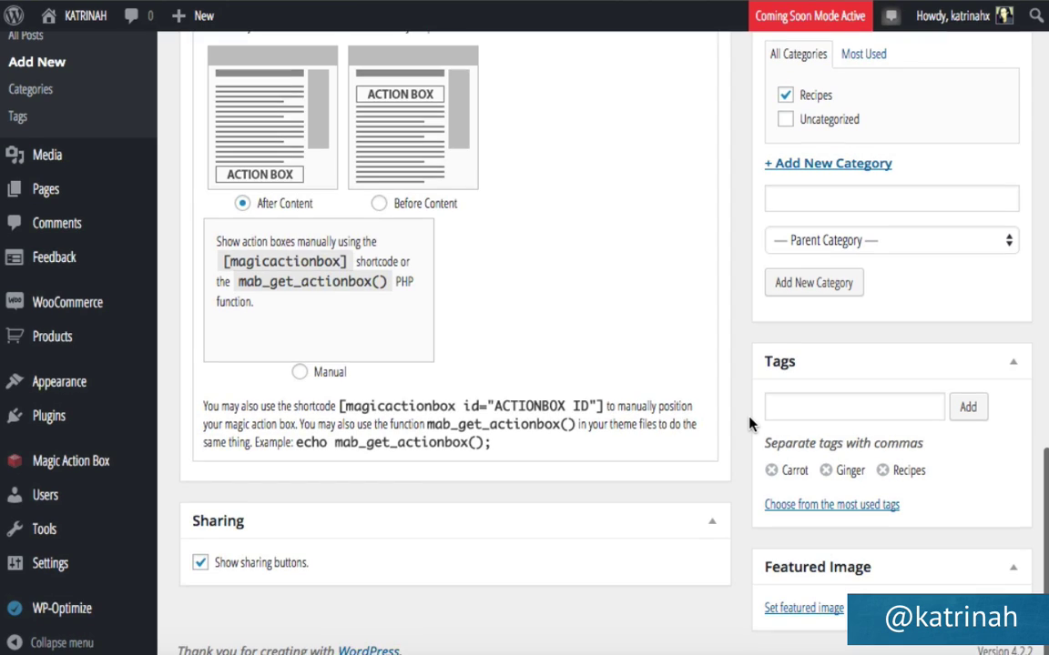
Publish the post and view it on the live site.
{"action": "scroll", "coordinate": [749, 424], "scroll_direction": "up", "scroll_amount": 5}
{"action": "scroll", "coordinate": [749, 423], "scroll_direction": "up", "scroll_amount": 3}
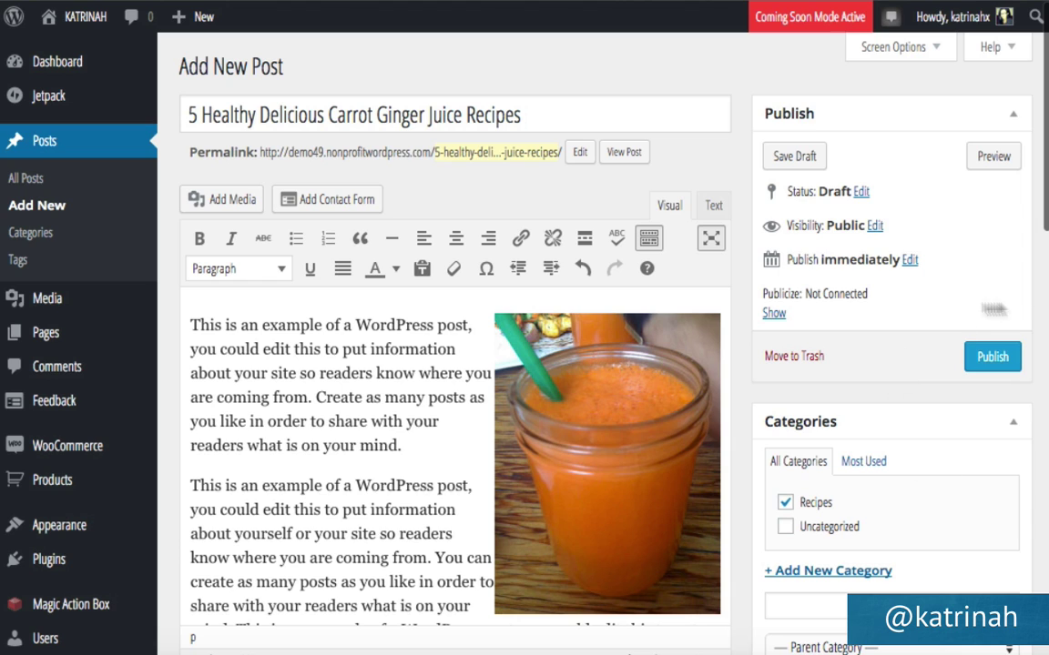
{"action": "left_click", "coordinate": [985, 358]}
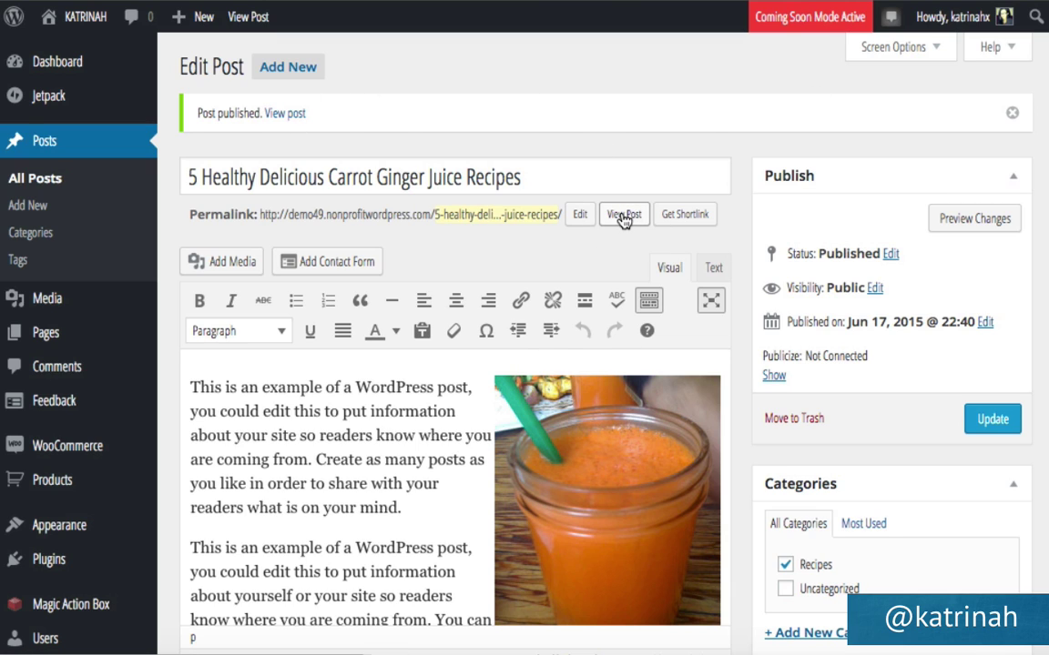
{"action": "left_click", "coordinate": [280, 114]}
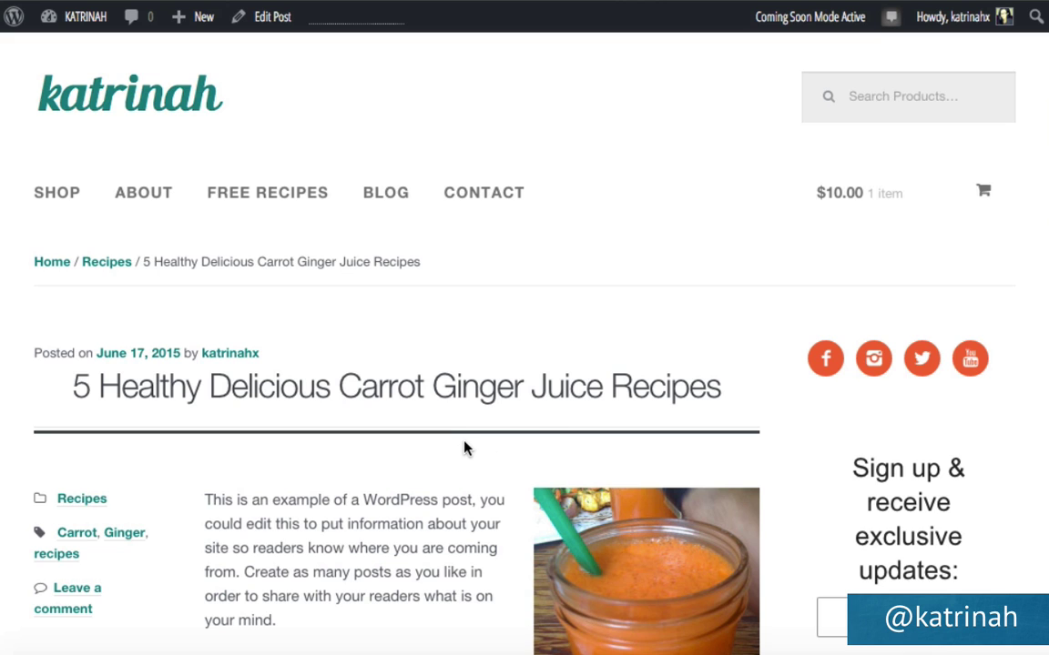
Scroll the live post down to the email sign-up box, share options and full comment form.
{"action": "scroll", "coordinate": [463, 445], "scroll_direction": "down", "scroll_amount": 1}
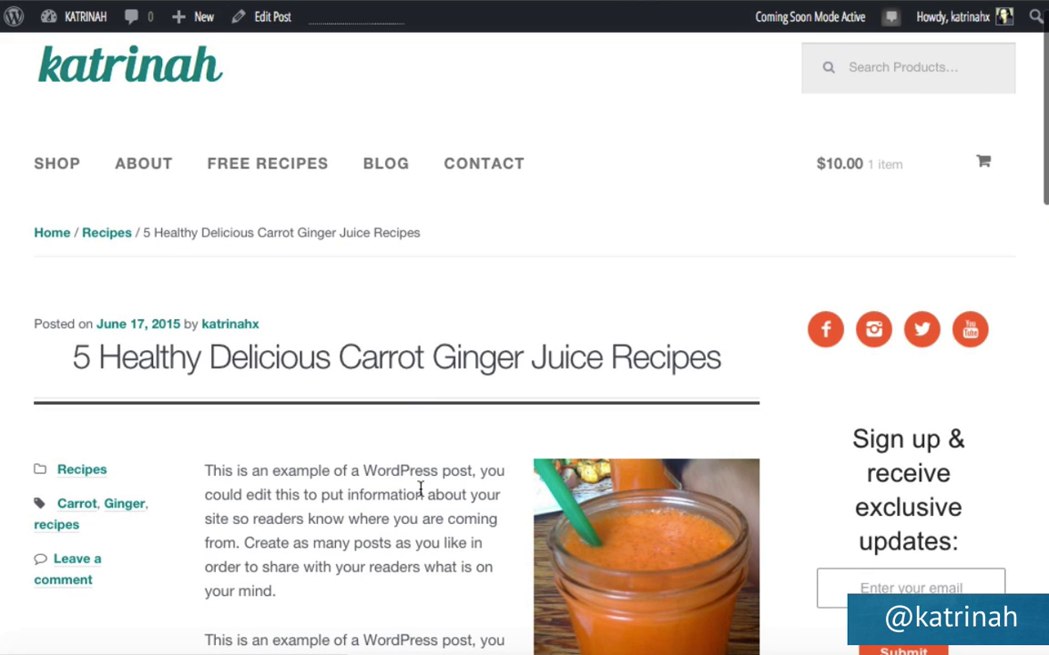
{"action": "scroll", "coordinate": [421, 487], "scroll_direction": "down", "scroll_amount": 3}
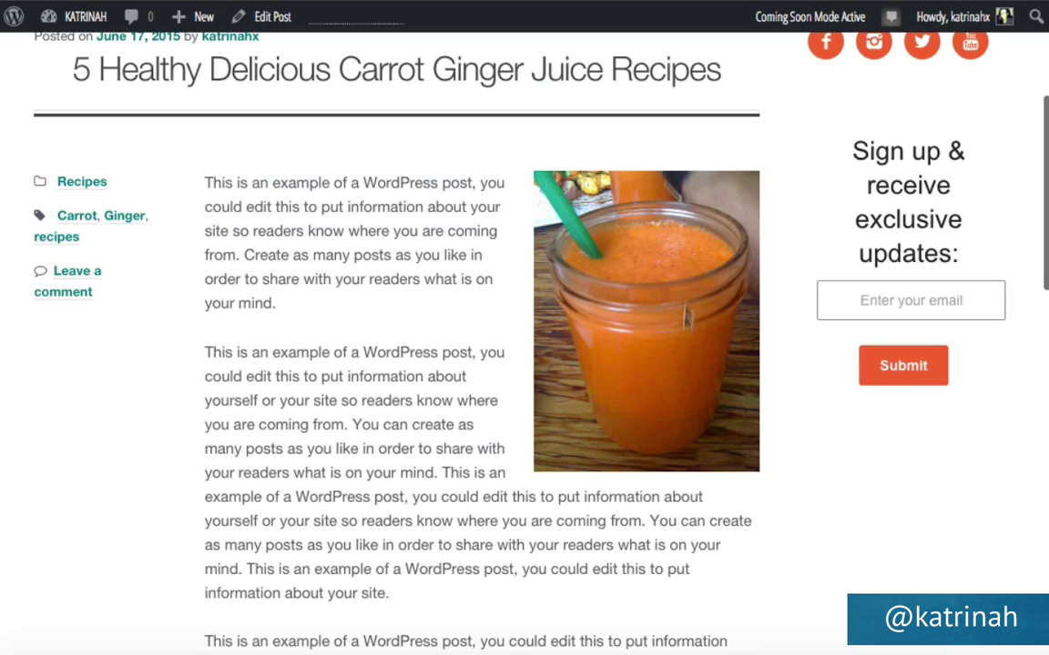
{"action": "scroll", "coordinate": [506, 444], "scroll_direction": "down", "scroll_amount": 8}
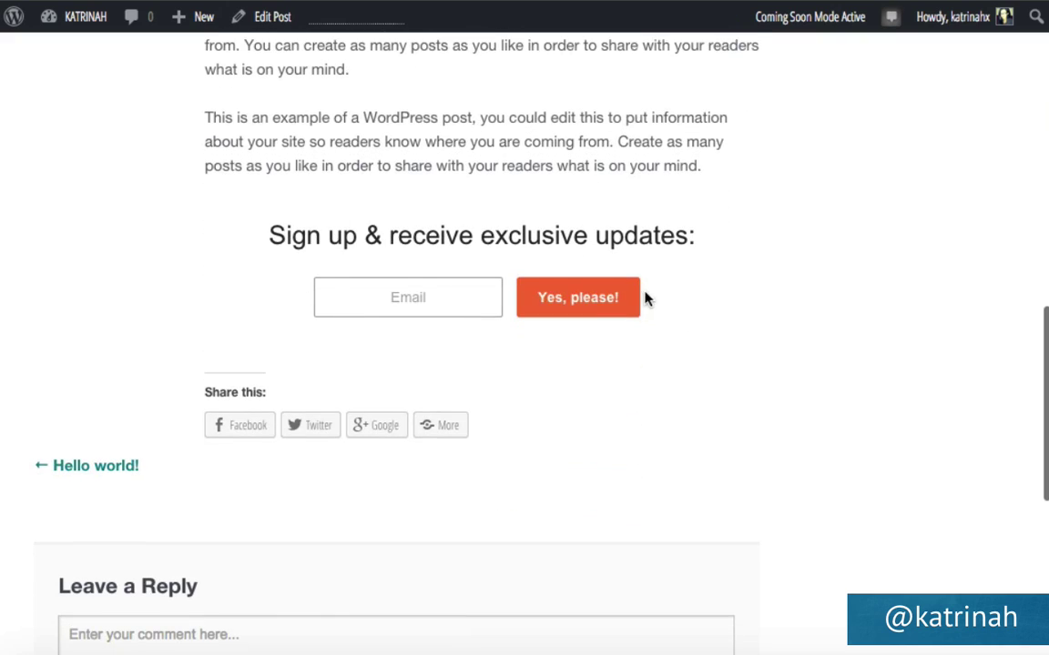
{"action": "scroll", "coordinate": [531, 416], "scroll_direction": "down", "scroll_amount": 3}
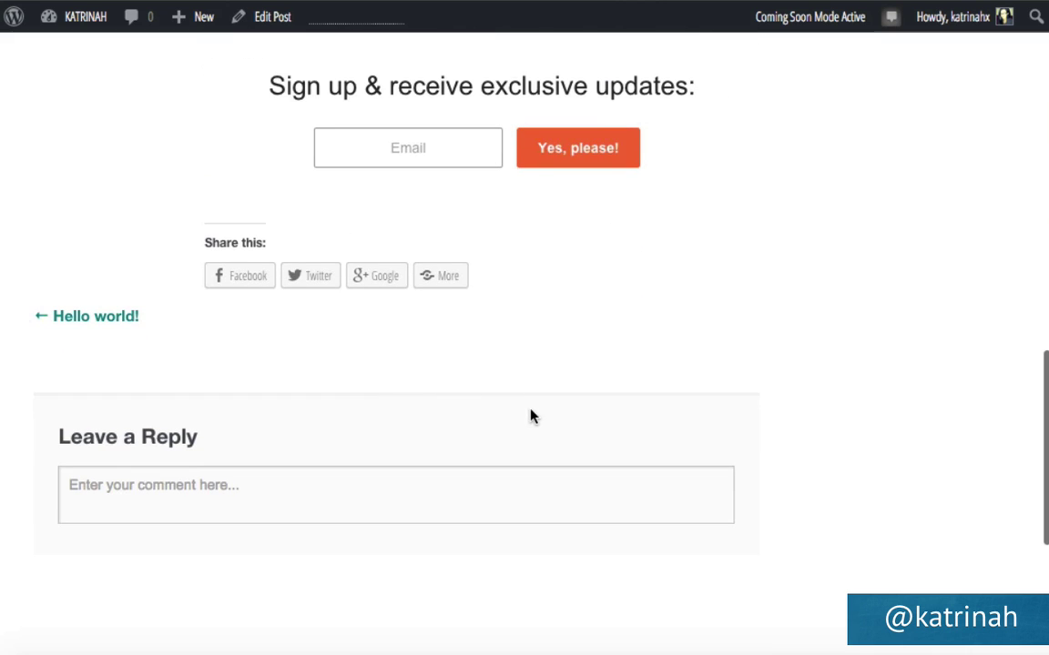
{"action": "left_click", "coordinate": [115, 484]}
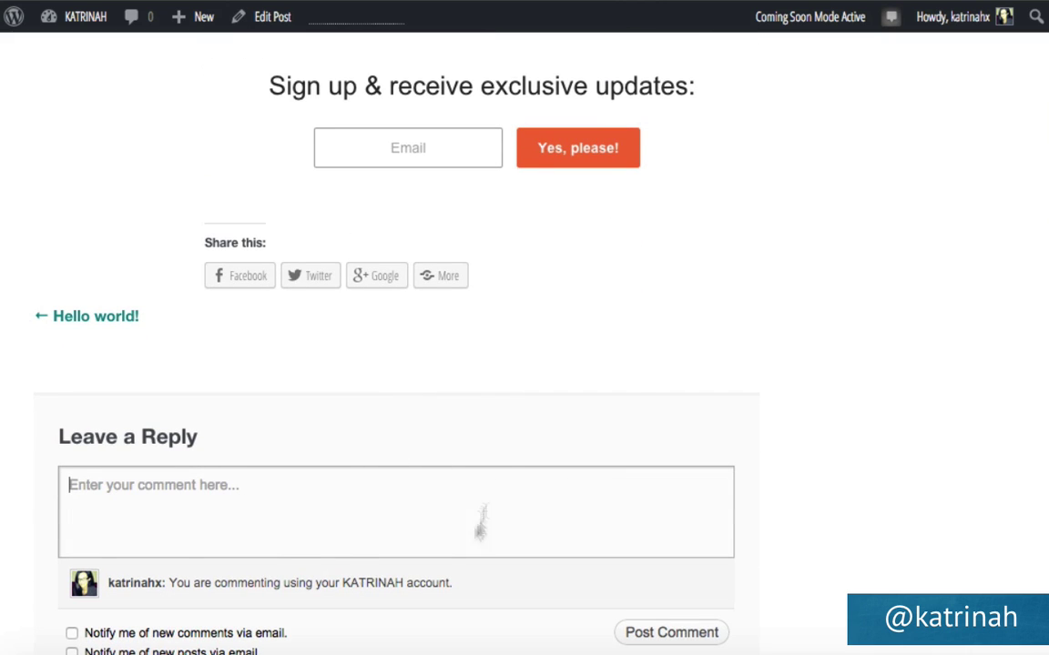
Scroll the storefront home page down through the products and footer, then back to the top.
{"action": "scroll", "coordinate": [597, 331], "scroll_direction": "up", "scroll_amount": 15}
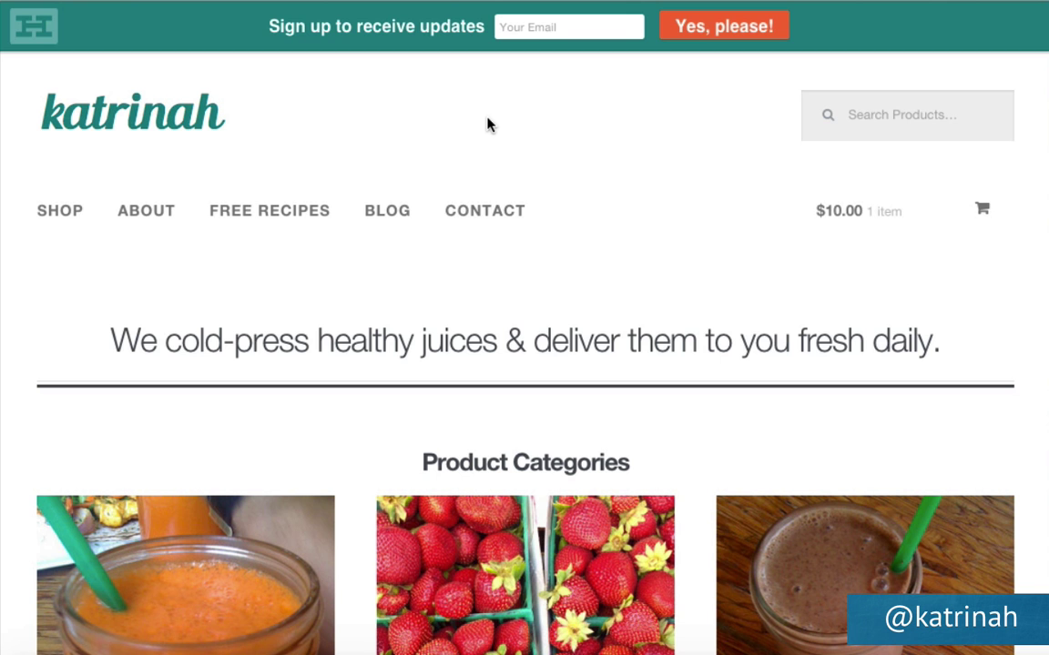
{"action": "scroll", "coordinate": [696, 286], "scroll_direction": "down", "scroll_amount": 10}
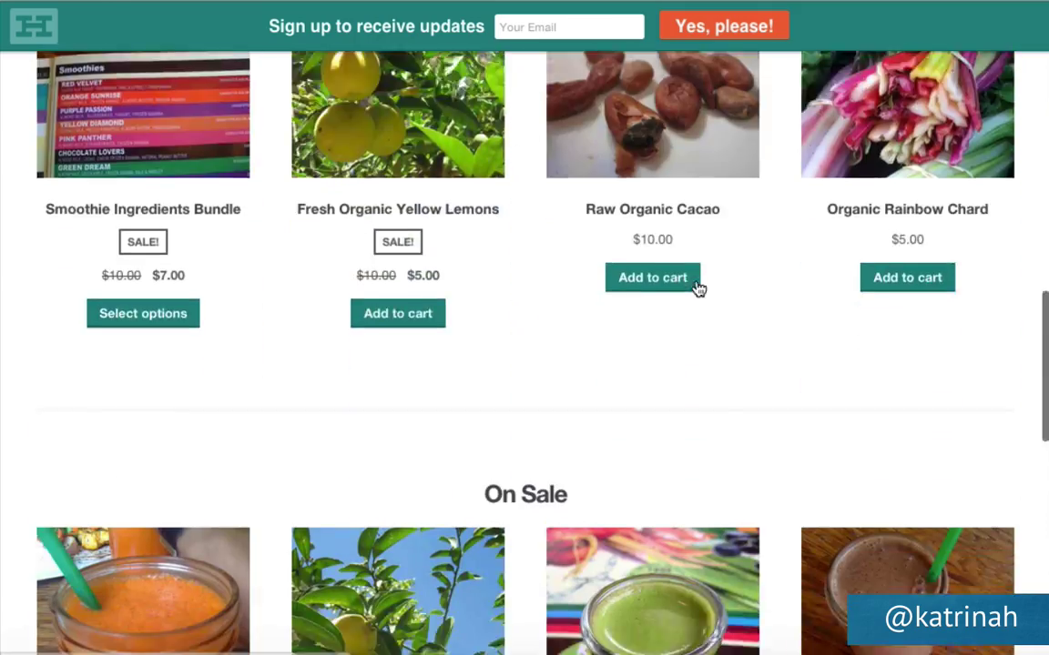
{"action": "scroll", "coordinate": [695, 285], "scroll_direction": "down", "scroll_amount": 10}
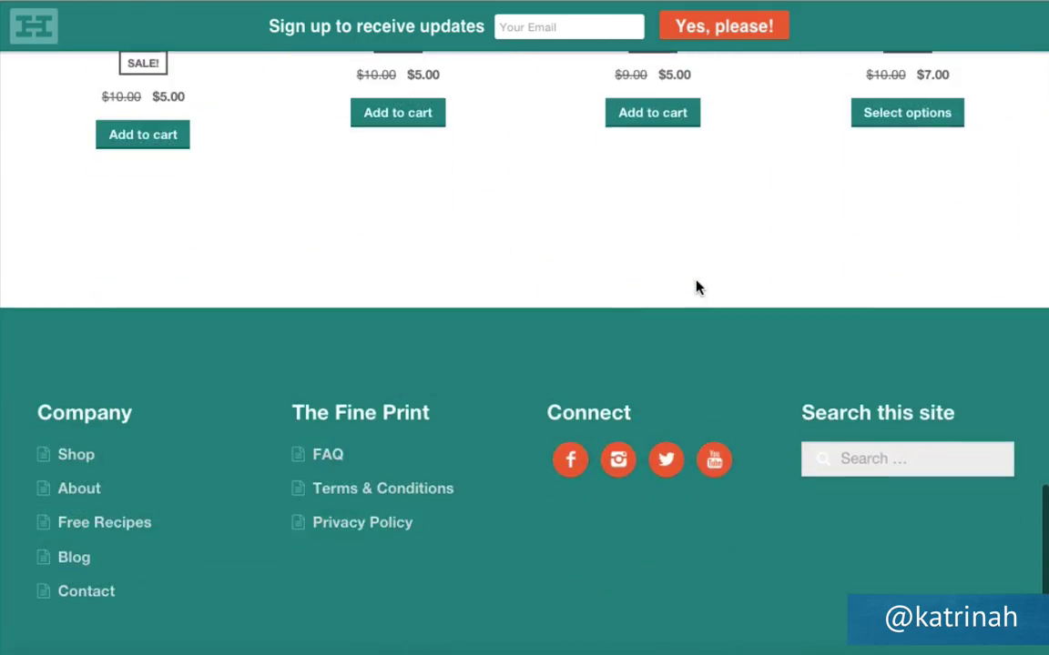
{"action": "scroll", "coordinate": [696, 288], "scroll_direction": "up", "scroll_amount": 20}
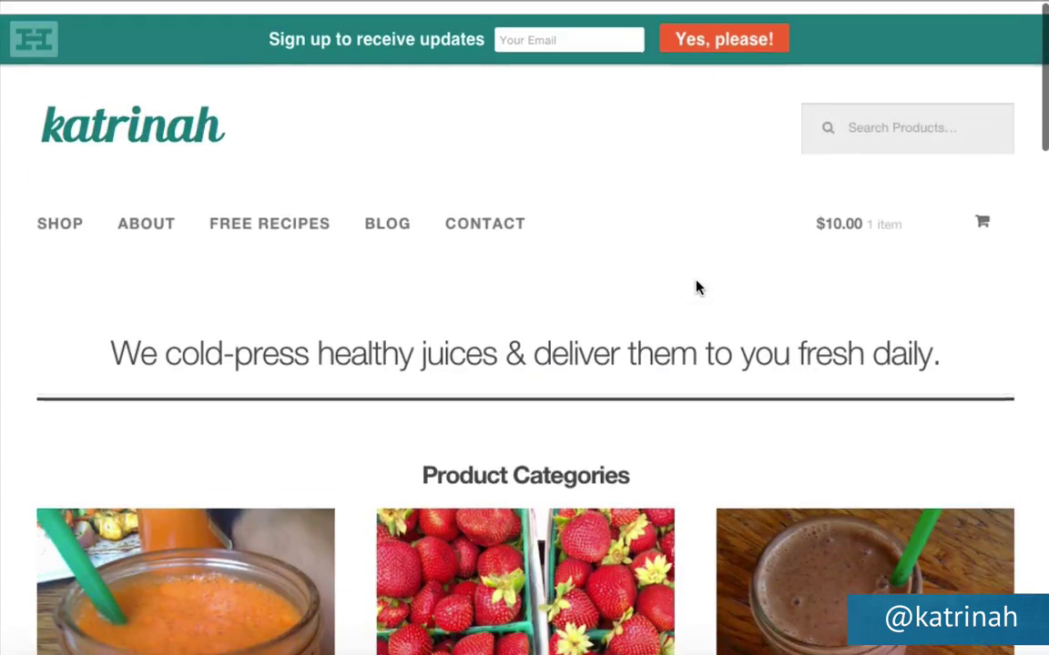